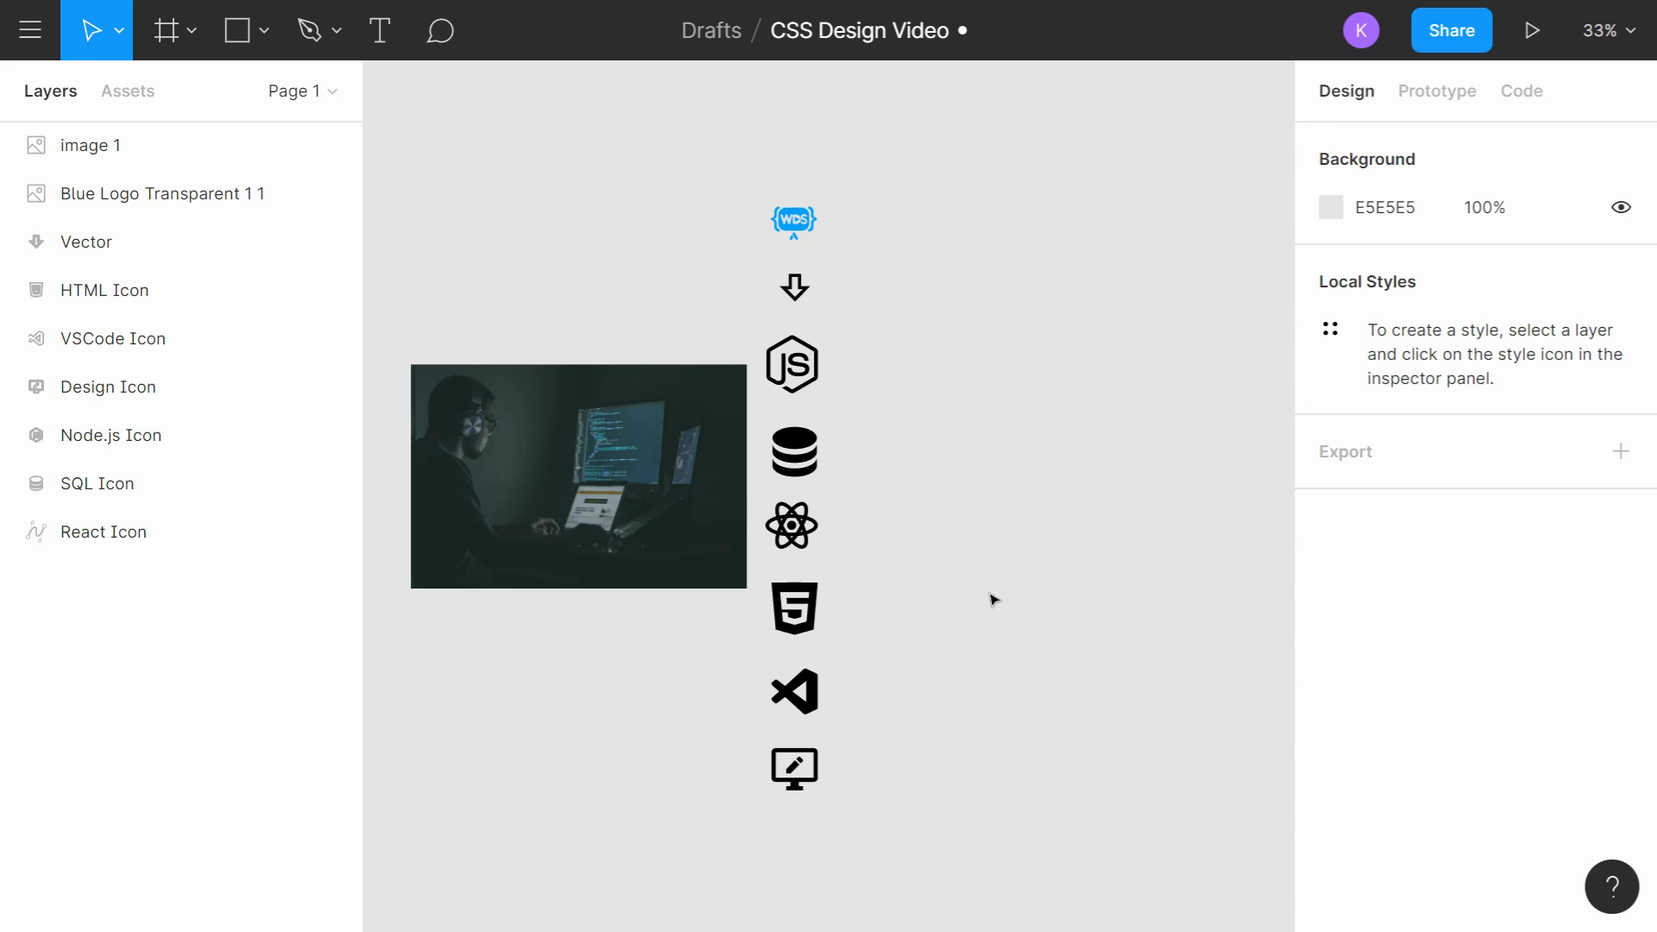
Step: Draw a new frame about 1026 × 508 on the empty canvas beside the column of icons
{"action": "left_click_drag", "start_coordinate": [918, 835], "coordinate": [1018, 278]}
{"action": "left_click", "coordinate": [188, 49]}
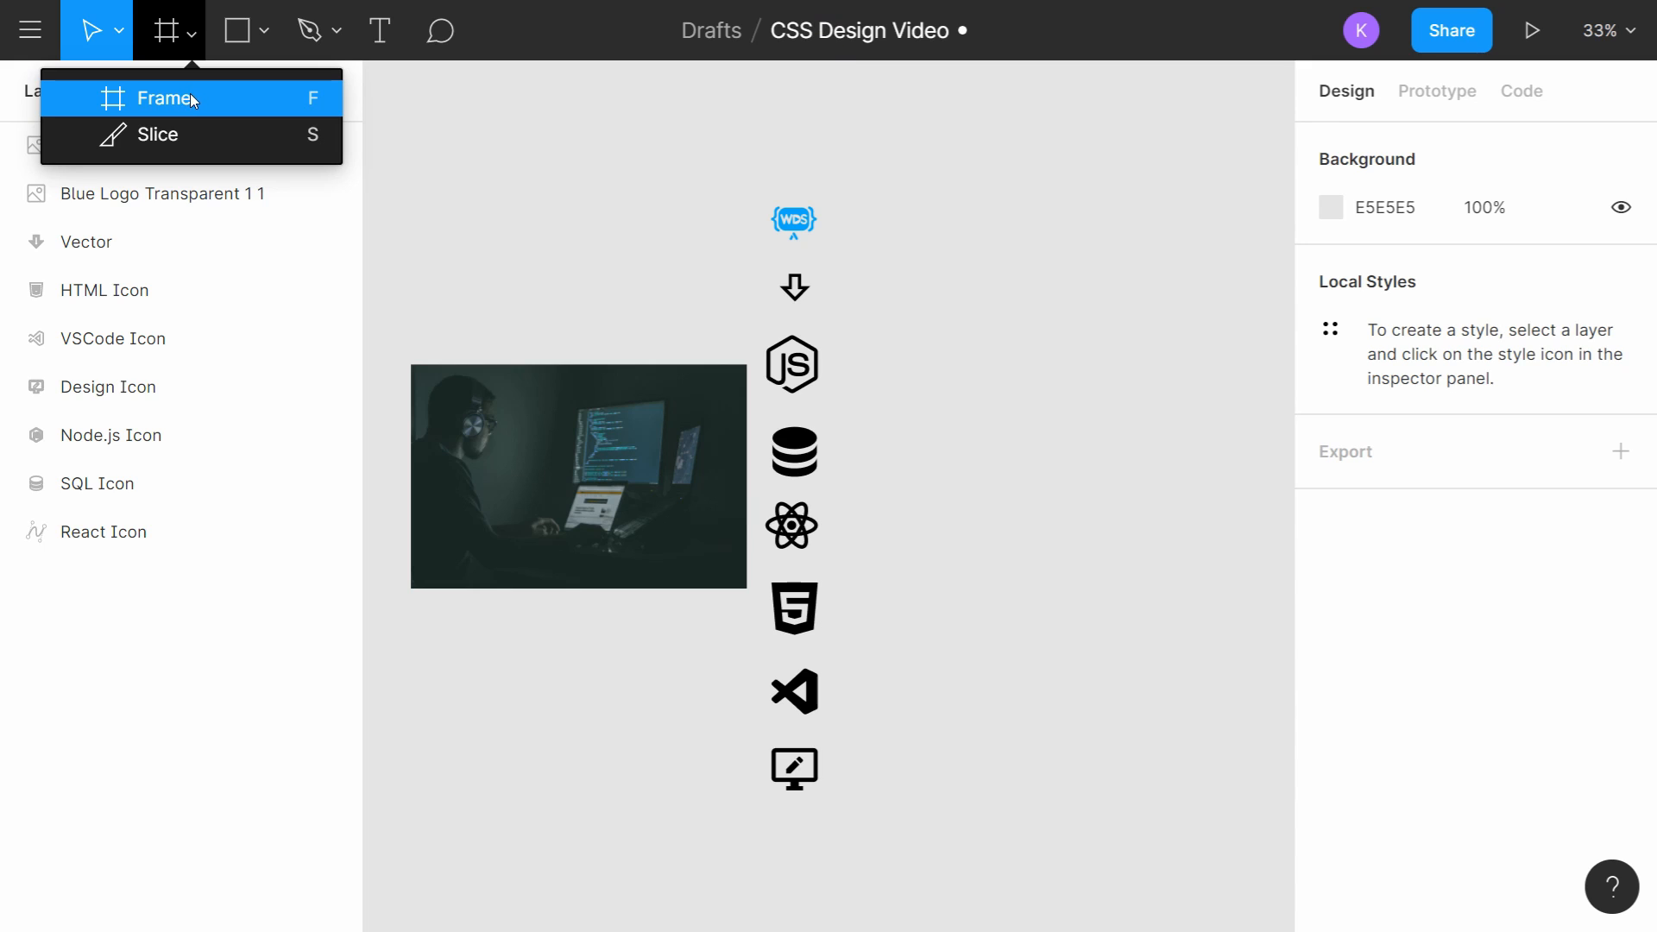
{"action": "left_click", "coordinate": [190, 97]}
{"action": "scroll", "coordinate": [843, 259], "scroll_direction": "right", "scroll_amount": 5}
{"action": "left_click_drag", "start_coordinate": [658, 173], "coordinate": [986, 331]}
{"action": "left_click_drag", "start_coordinate": [1062, 377], "coordinate": [1178, 435]}
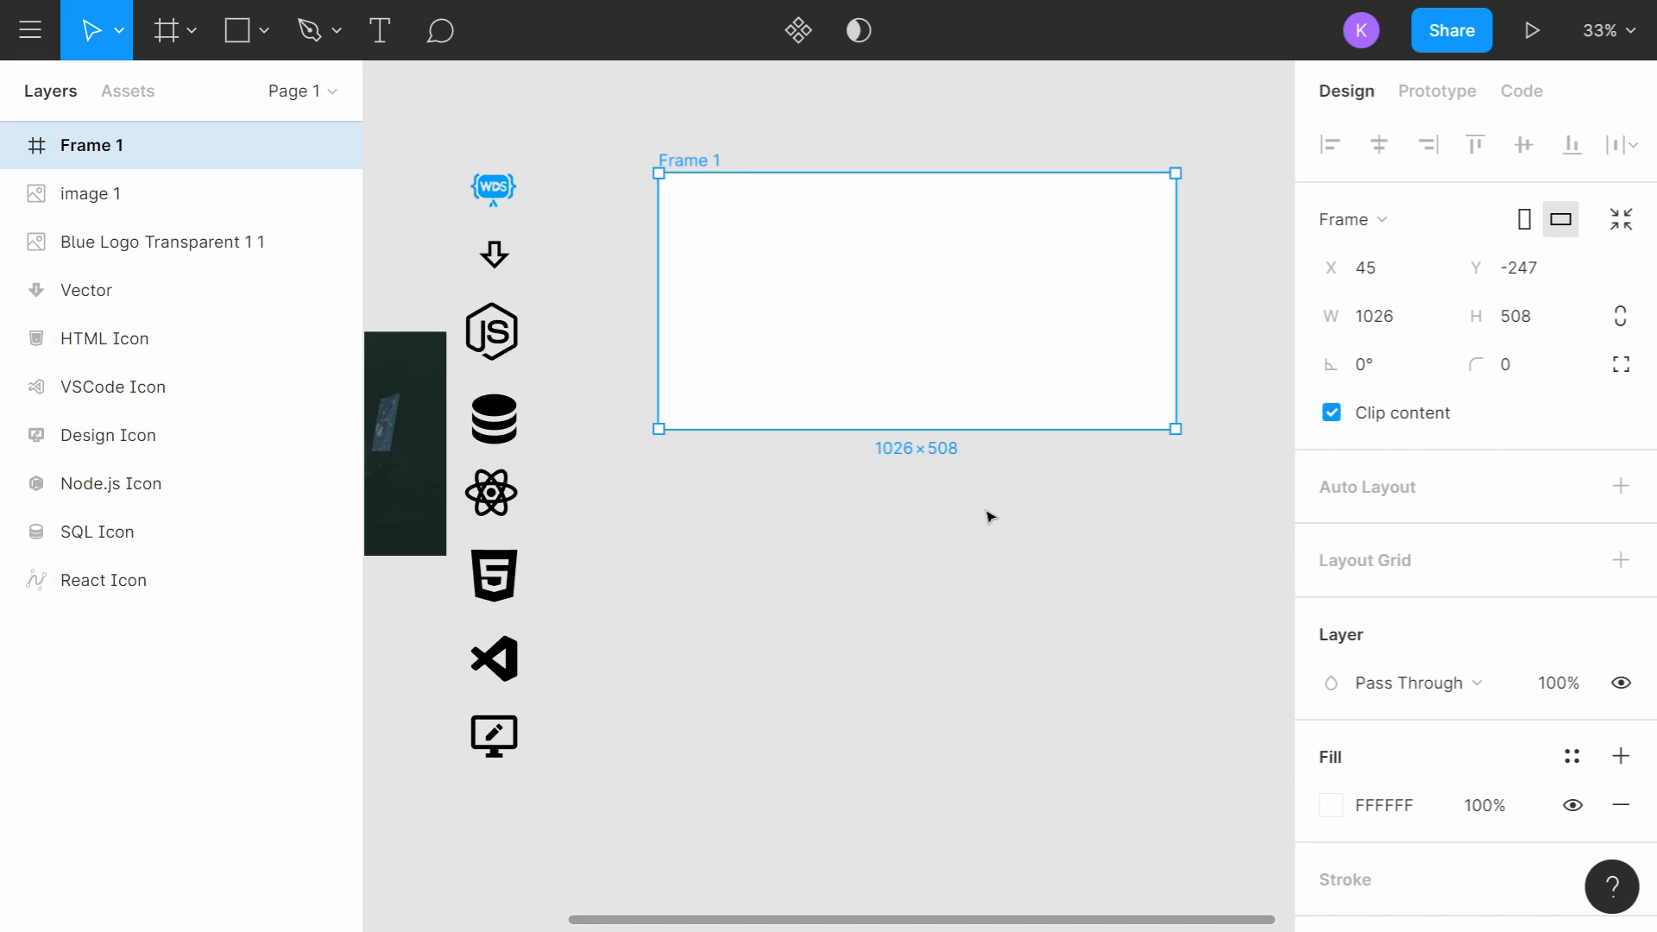
Step: Resize the new frame to 1920 wide by 1080 high and deselect it
{"action": "left_click", "coordinate": [1386, 319]}
{"action": "type", "text": "1920"}
{"action": "key", "text": "Tab"}
{"action": "type", "text": "1080"}
{"action": "key", "text": "Return"}
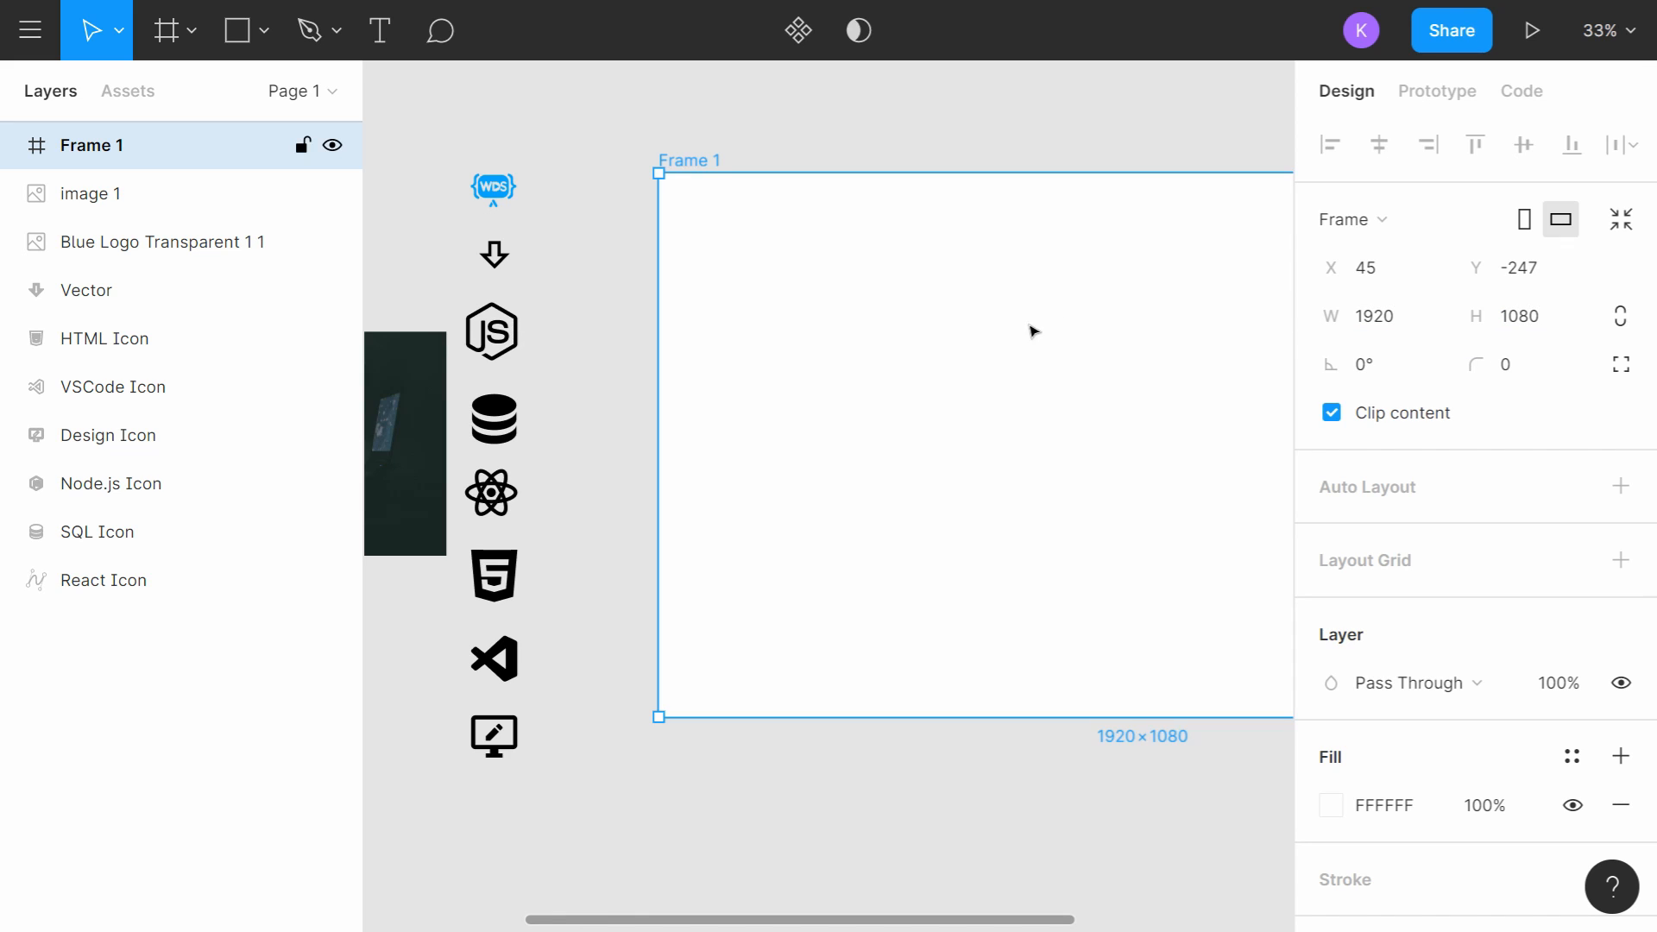
{"action": "scroll", "coordinate": [863, 315], "scroll_direction": "right", "scroll_amount": 5}
{"action": "scroll", "coordinate": [976, 359], "scroll_direction": "down", "scroll_amount": 3}
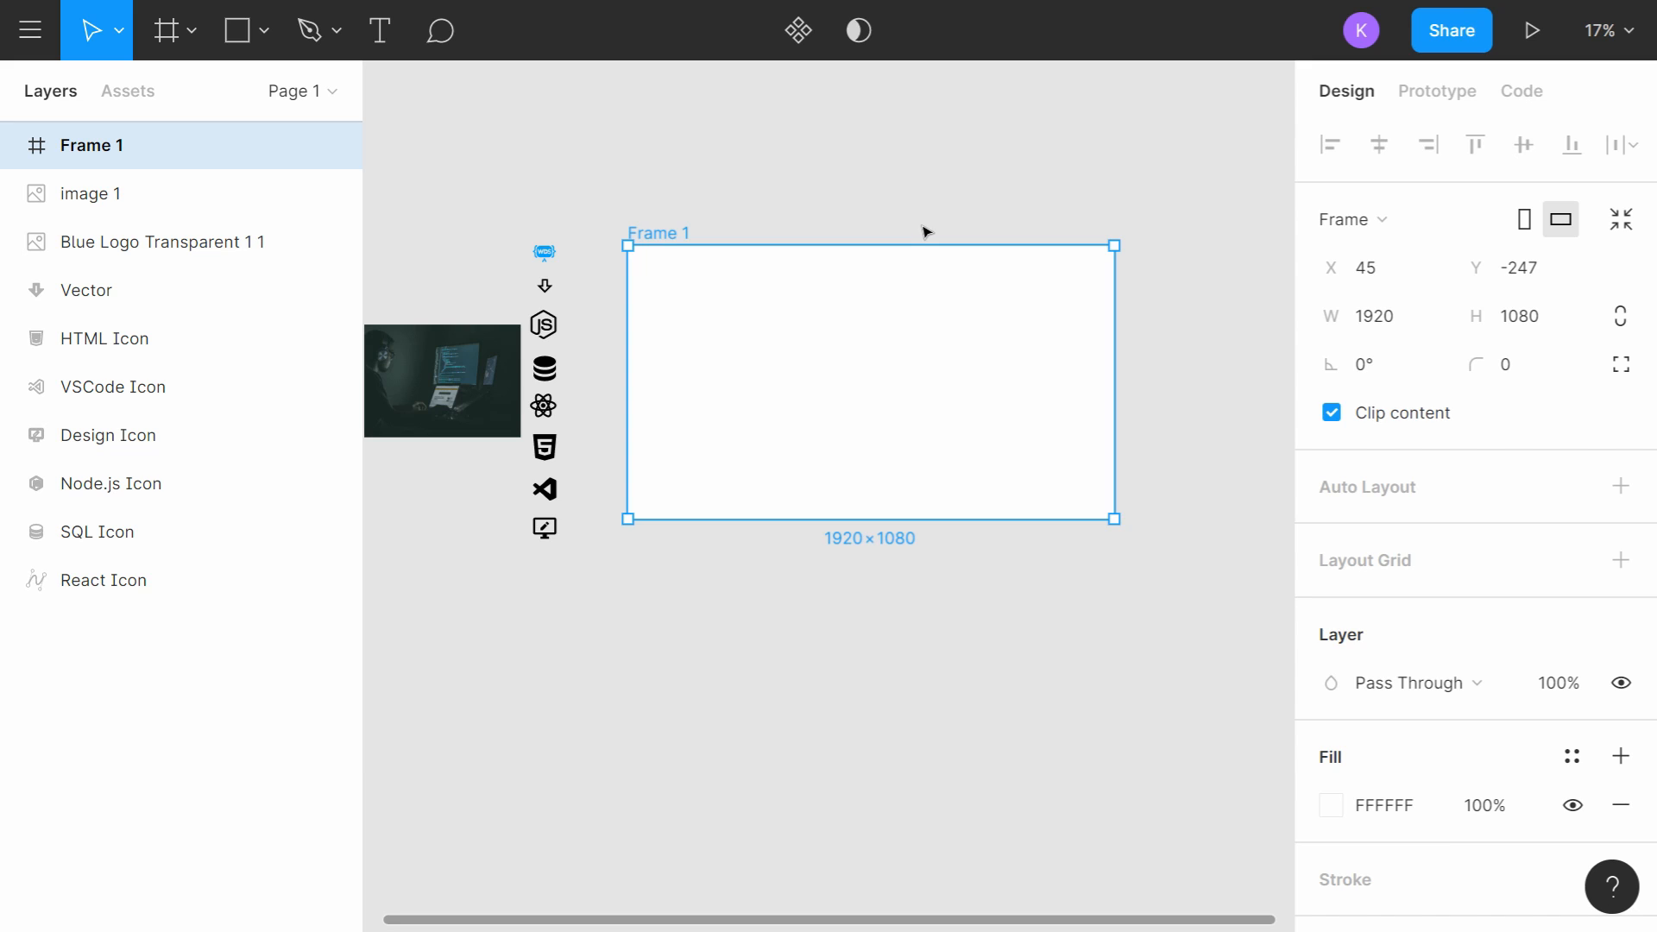
{"action": "left_click", "coordinate": [1238, 253]}
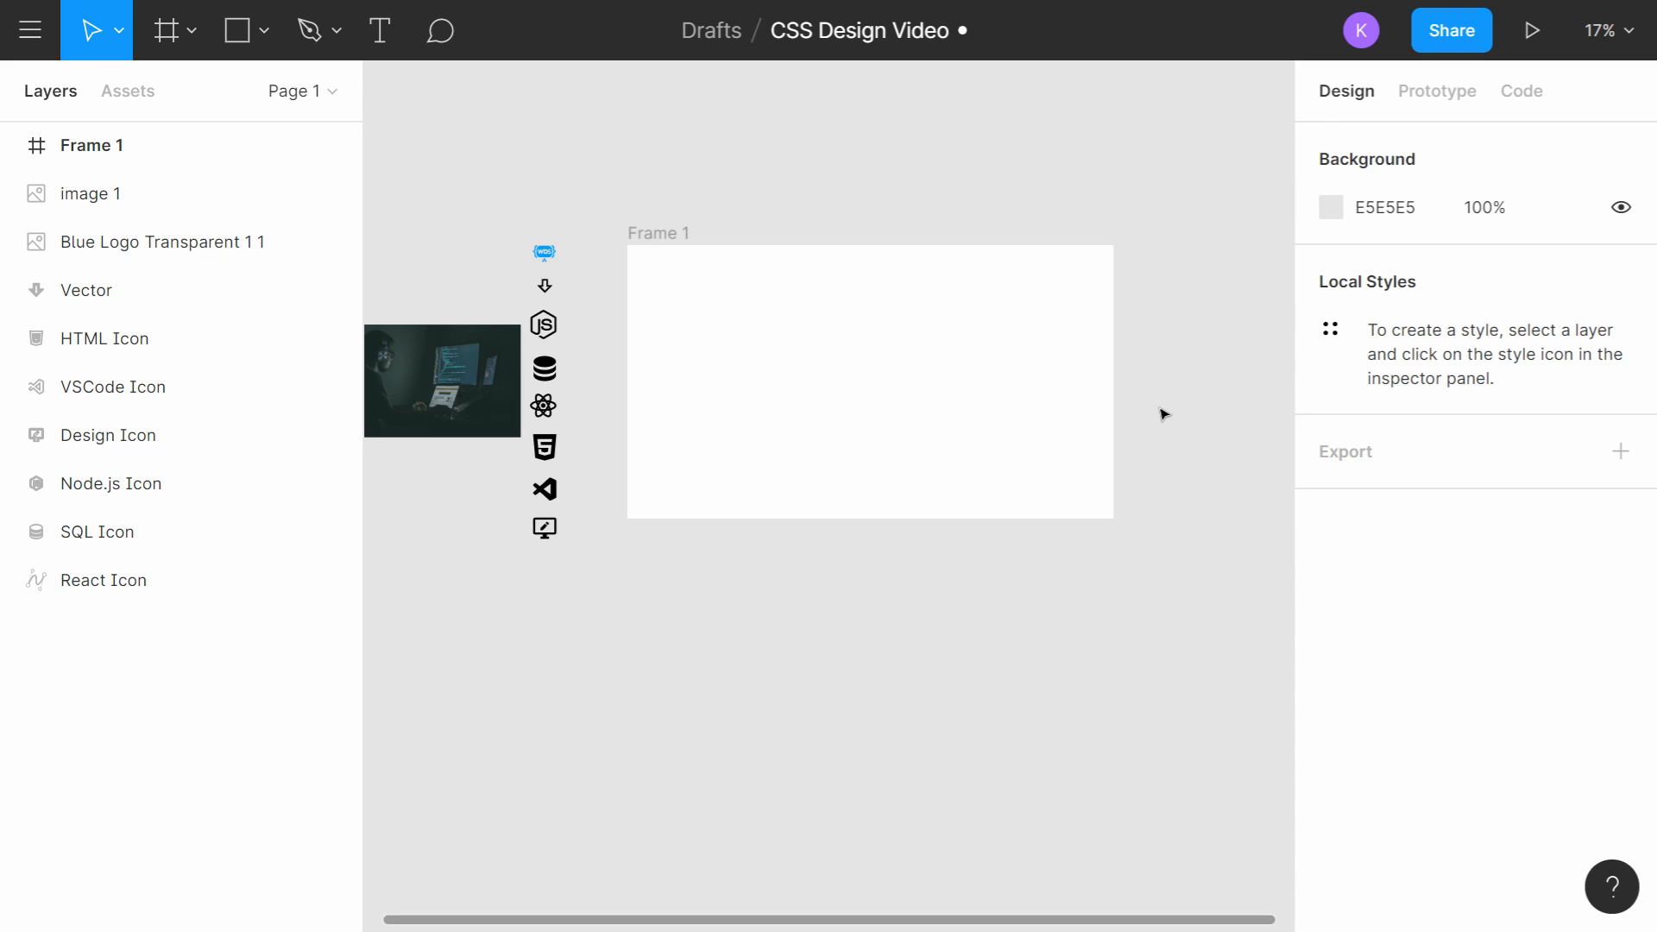
Step: Move the programmer photo into the frame's upper corner and scale it proportionally to 1920 wide to cover the frame
{"action": "left_click_drag", "start_coordinate": [651, 163], "coordinate": [791, 129]}
{"action": "left_click", "coordinate": [541, 332]}
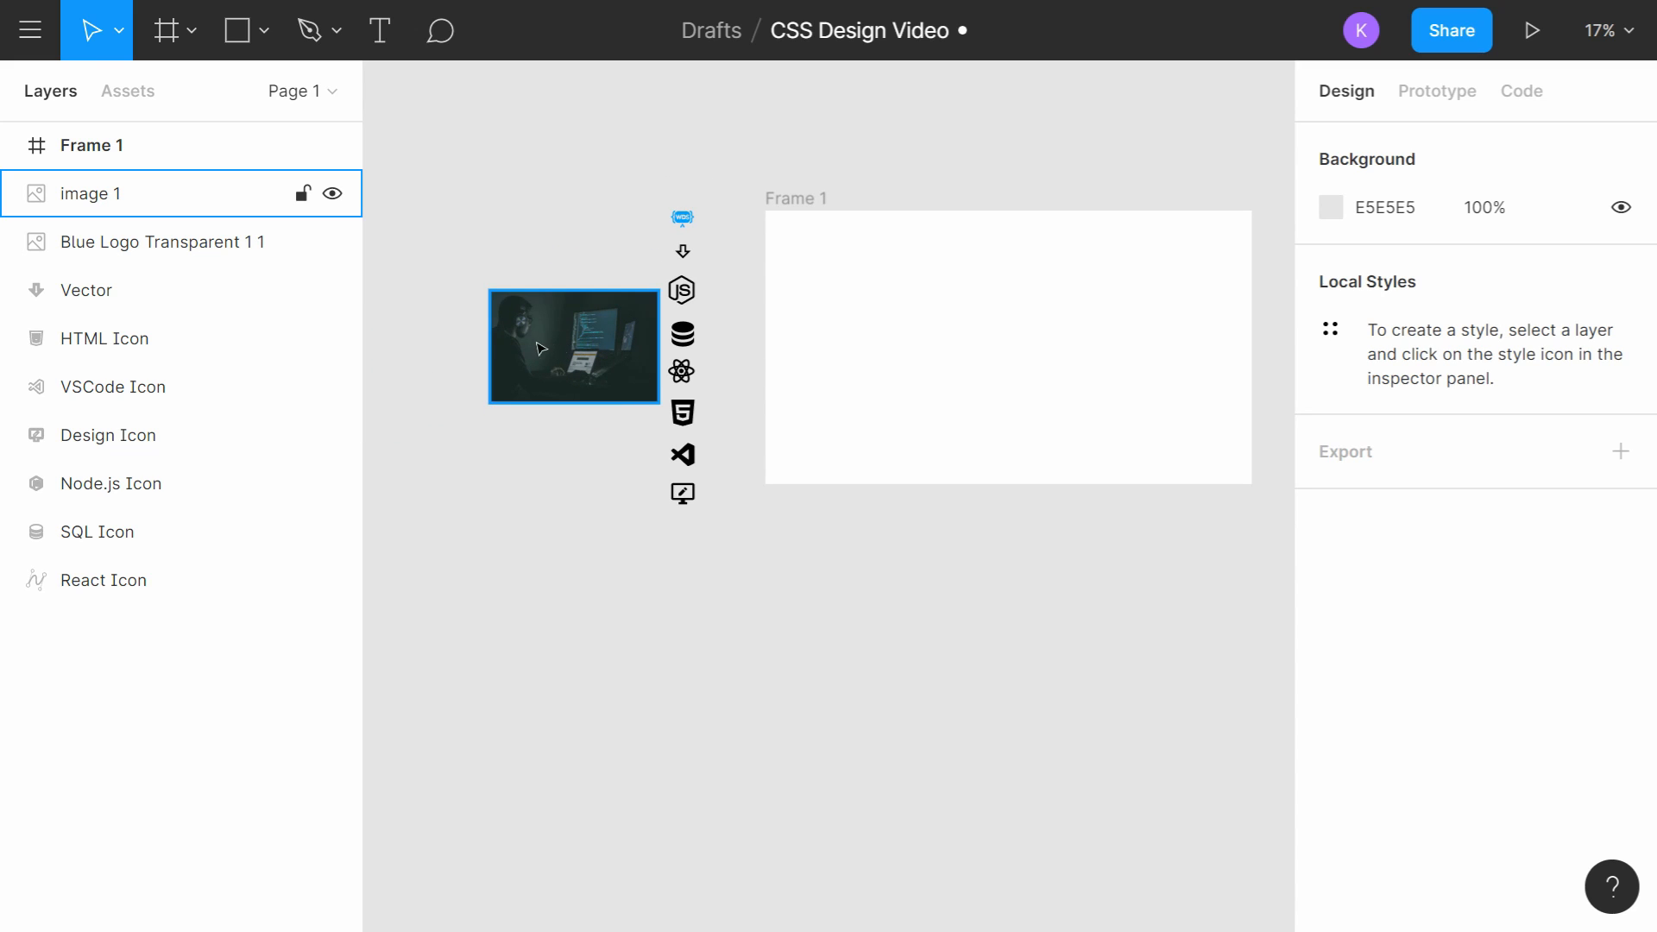
{"action": "left_click_drag", "start_coordinate": [547, 349], "coordinate": [795, 264]}
{"action": "scroll", "coordinate": [821, 333], "scroll_direction": "right", "scroll_amount": 3}
{"action": "left_click_drag", "start_coordinate": [821, 333], "coordinate": [1137, 507]}
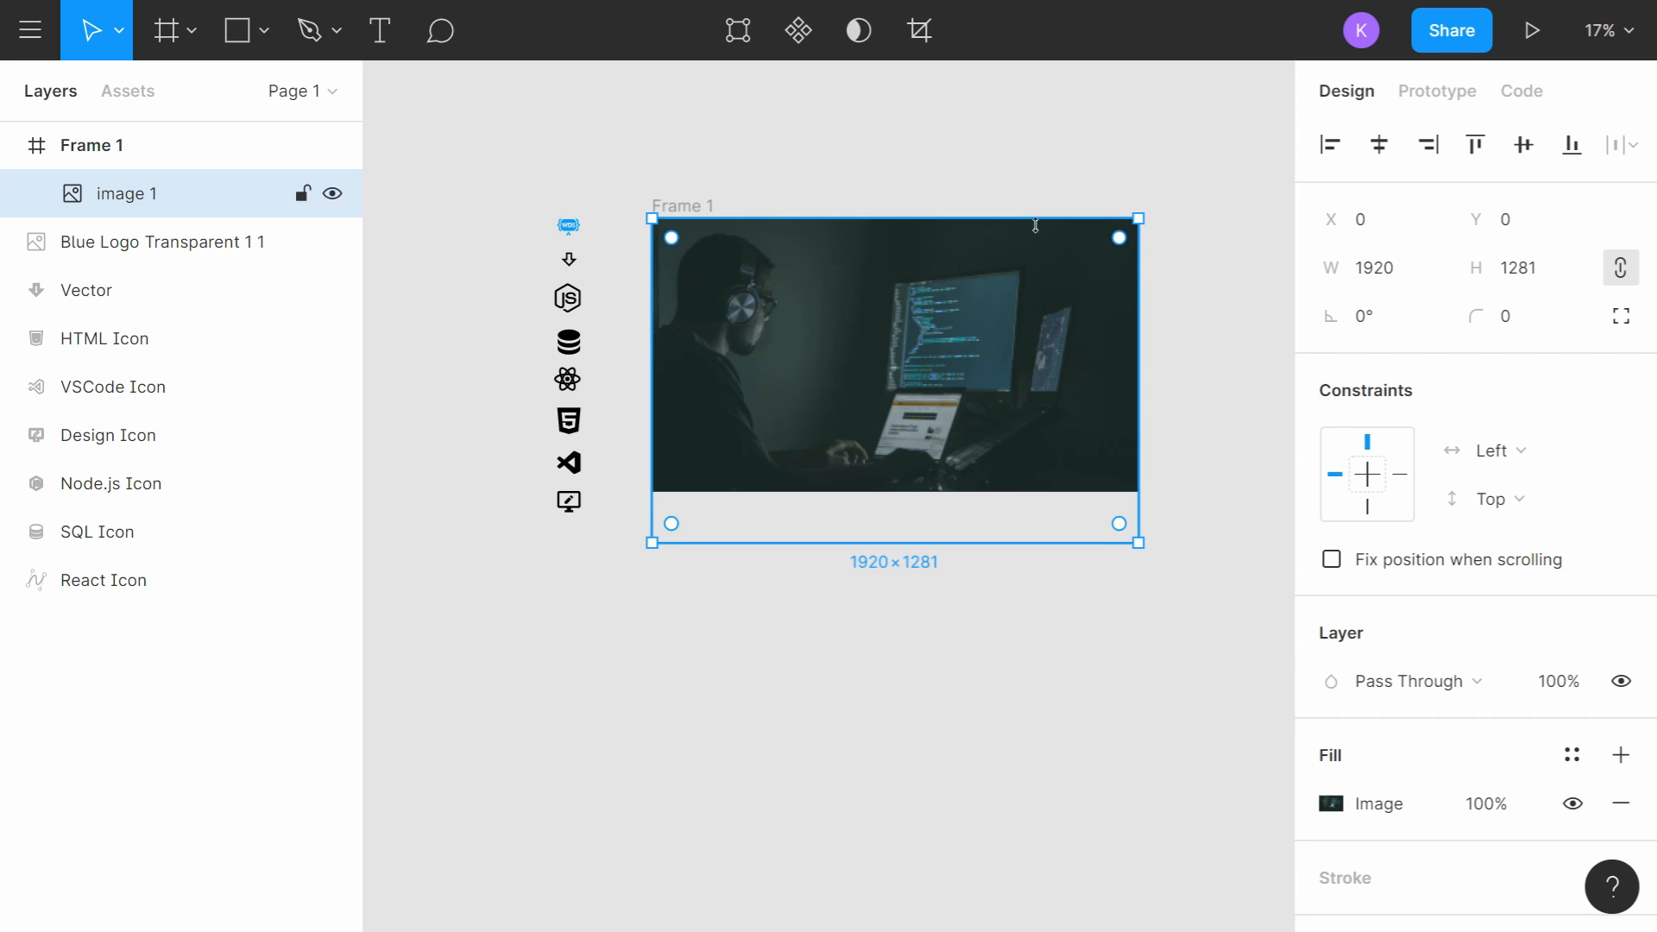
{"action": "scroll", "coordinate": [1042, 235], "scroll_direction": "right", "scroll_amount": 2}
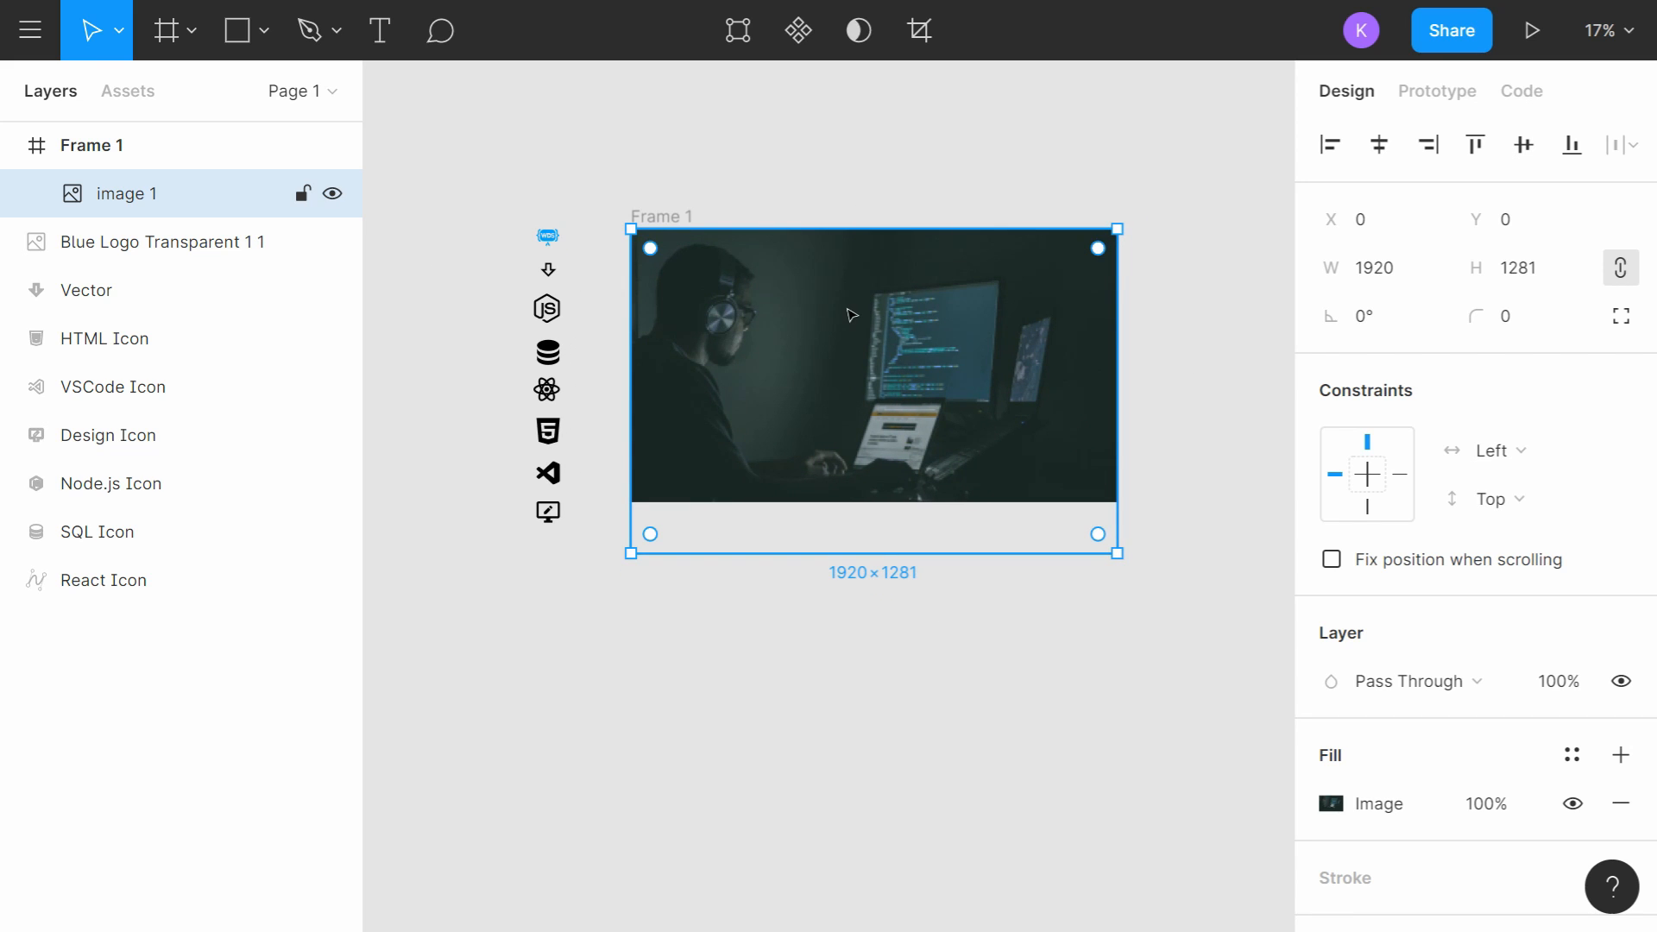
{"action": "scroll", "coordinate": [852, 315], "scroll_direction": "up", "scroll_amount": 3}
{"action": "scroll", "coordinate": [788, 266], "scroll_direction": "down", "scroll_amount": 2}
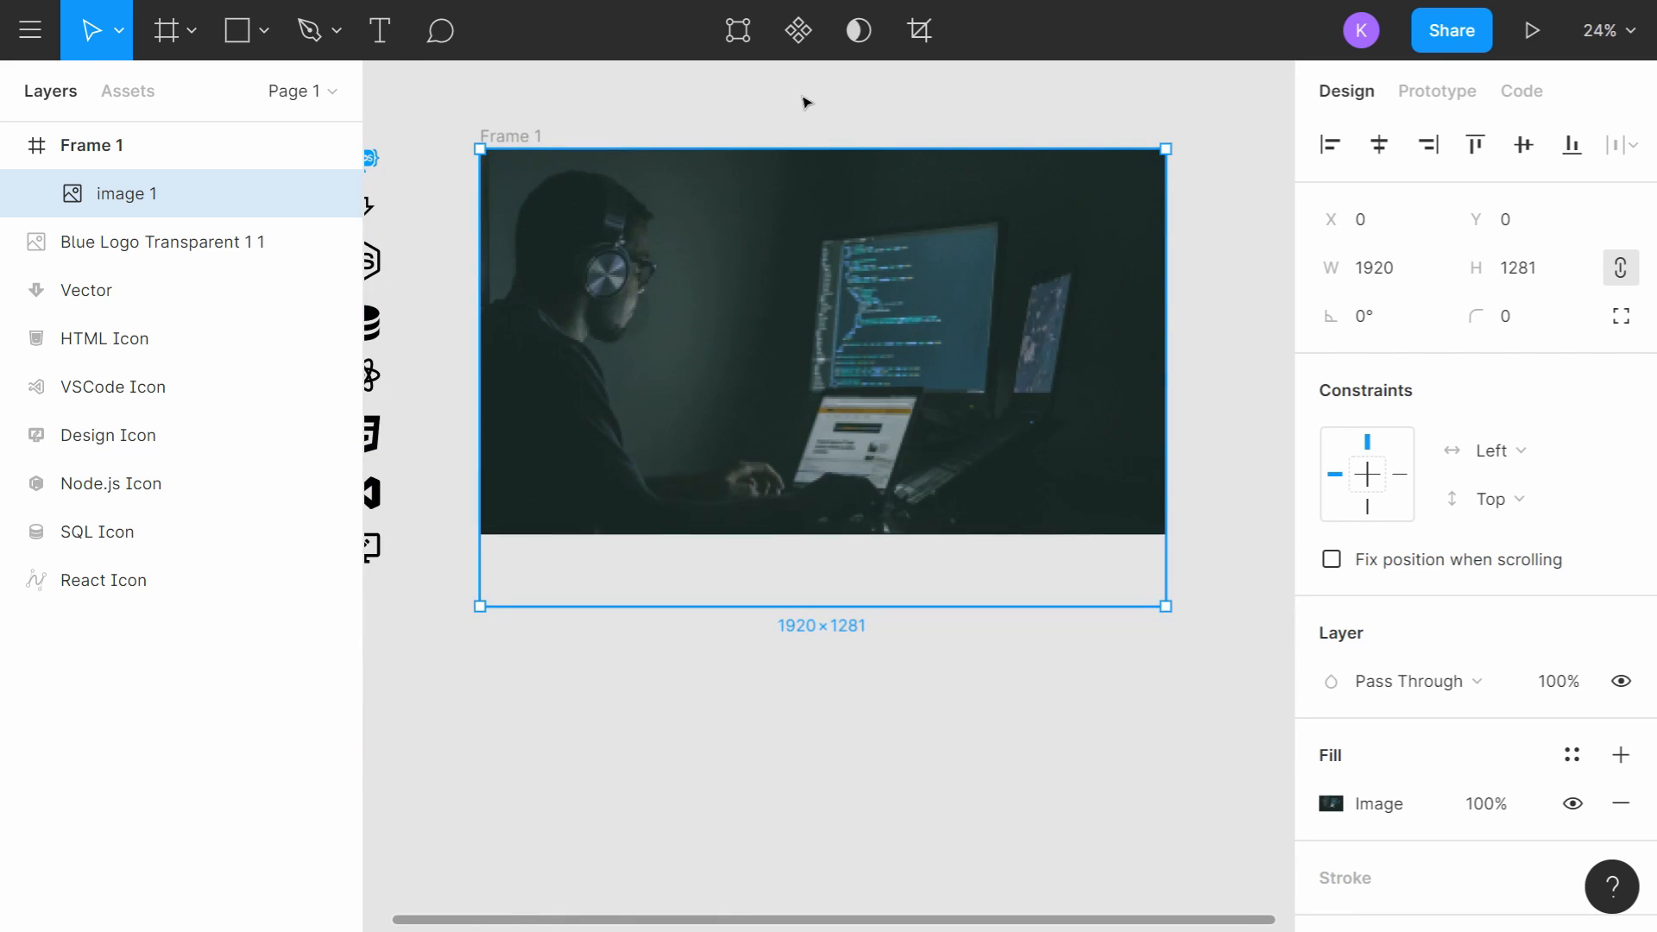
{"action": "left_click", "coordinate": [804, 102]}
{"action": "scroll", "coordinate": [1253, 238], "scroll_direction": "up", "scroll_amount": 1}
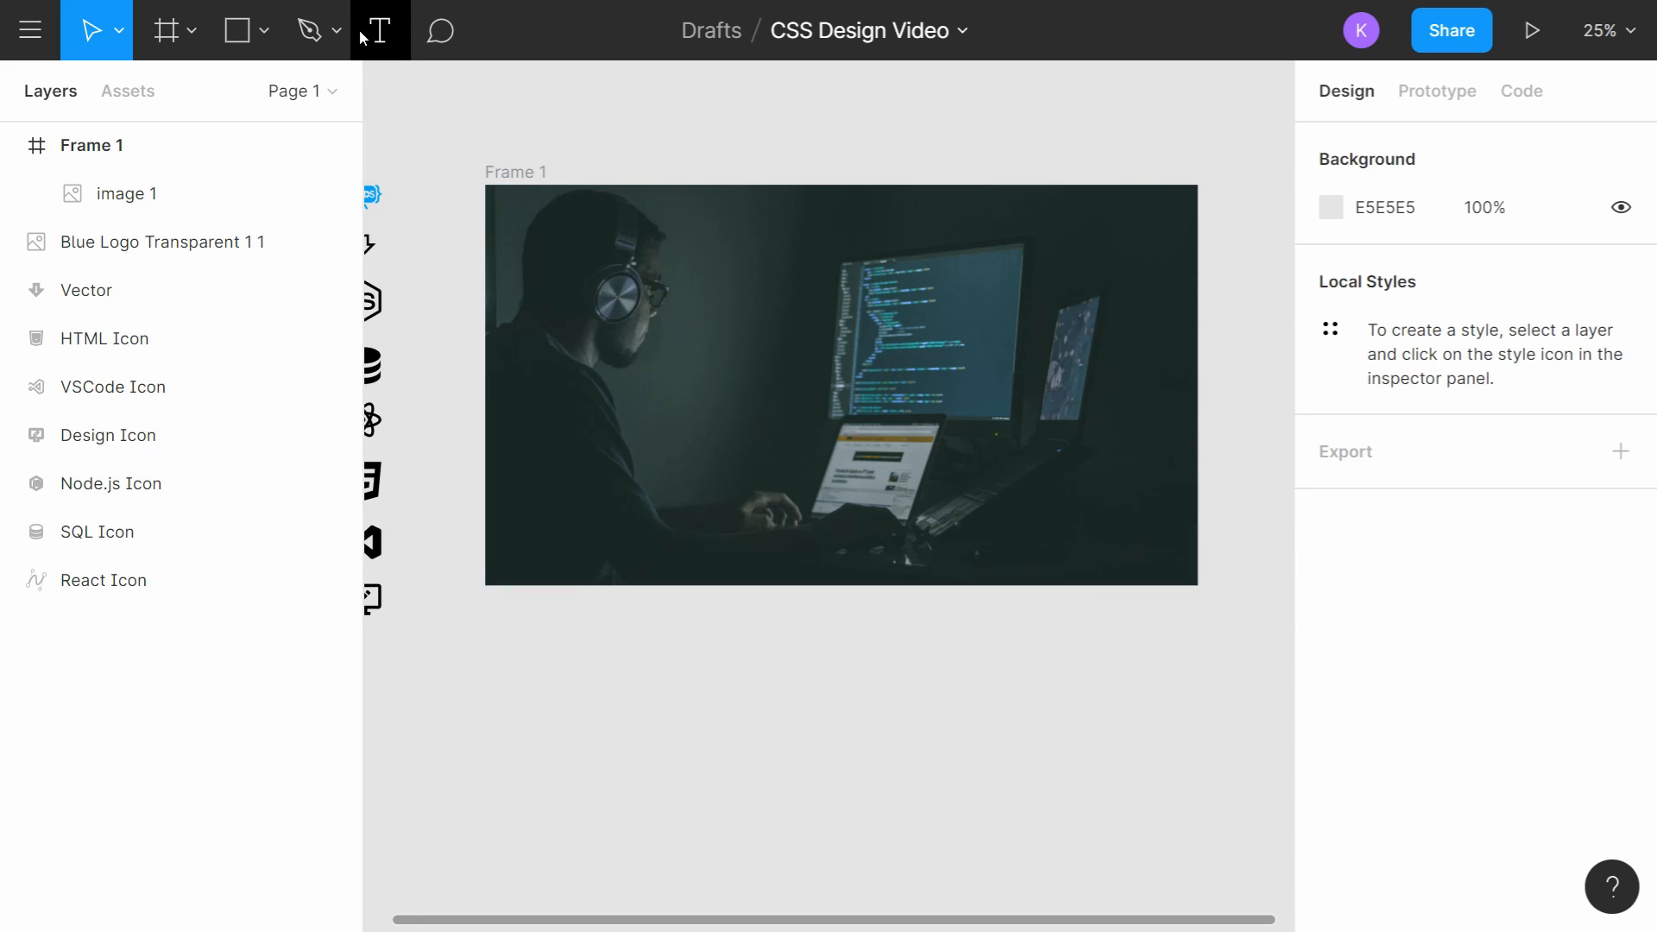
{"action": "left_click", "coordinate": [384, 50]}
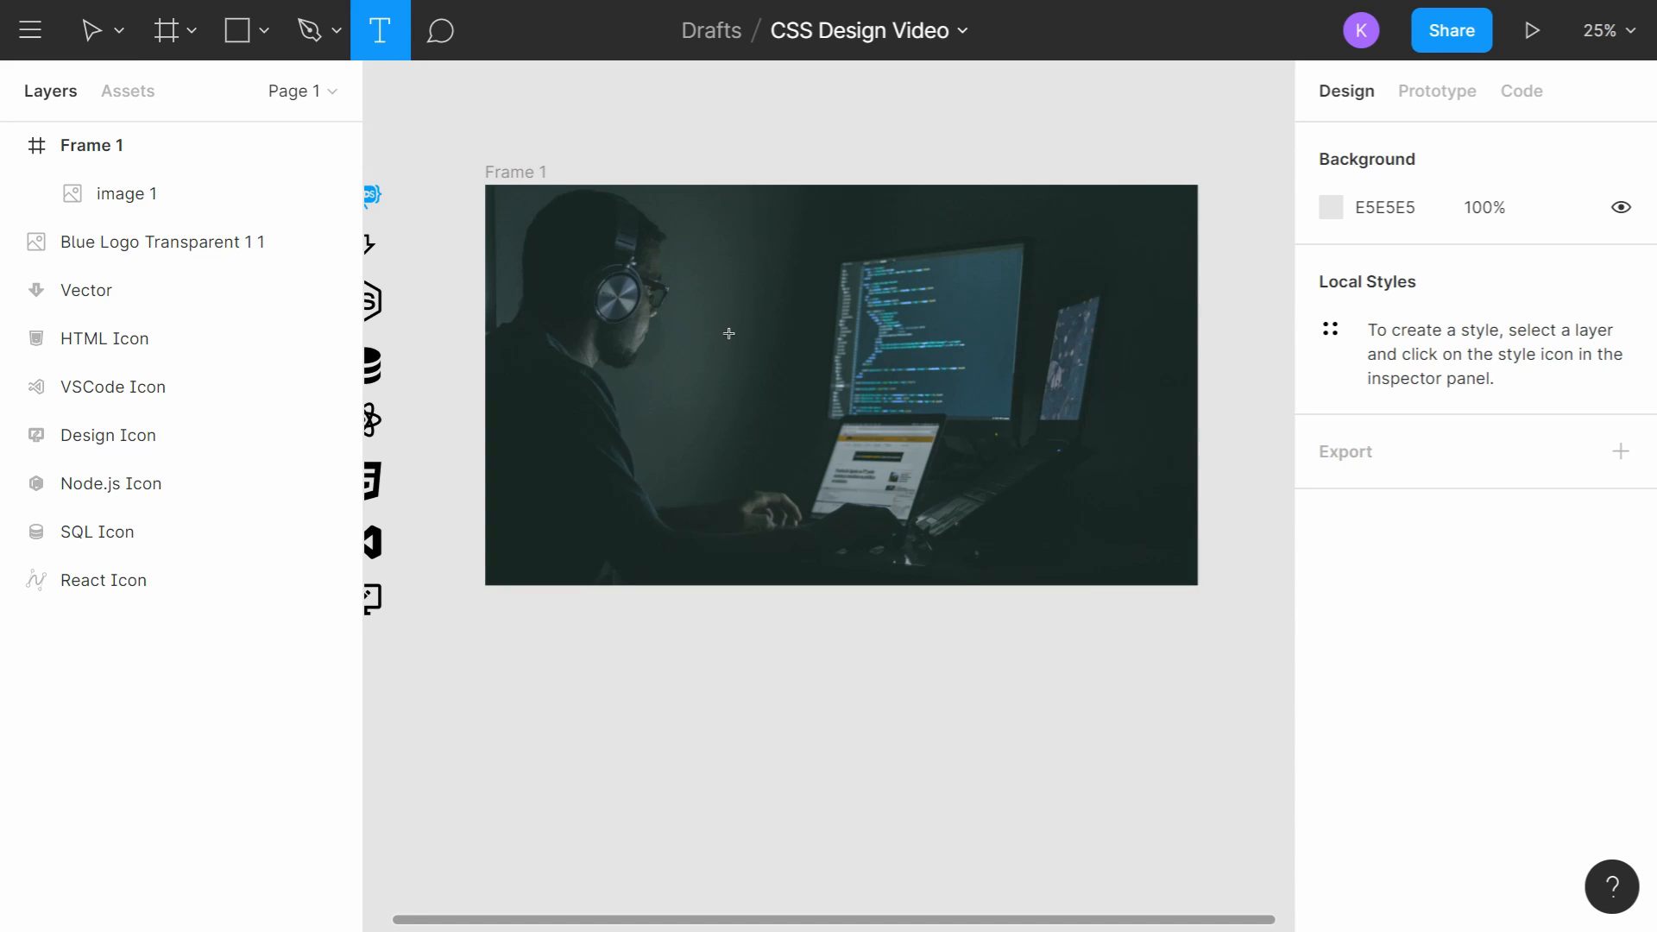
{"action": "left_click_drag", "start_coordinate": [714, 301], "coordinate": [925, 406]}
{"action": "key", "text": "Escape"}
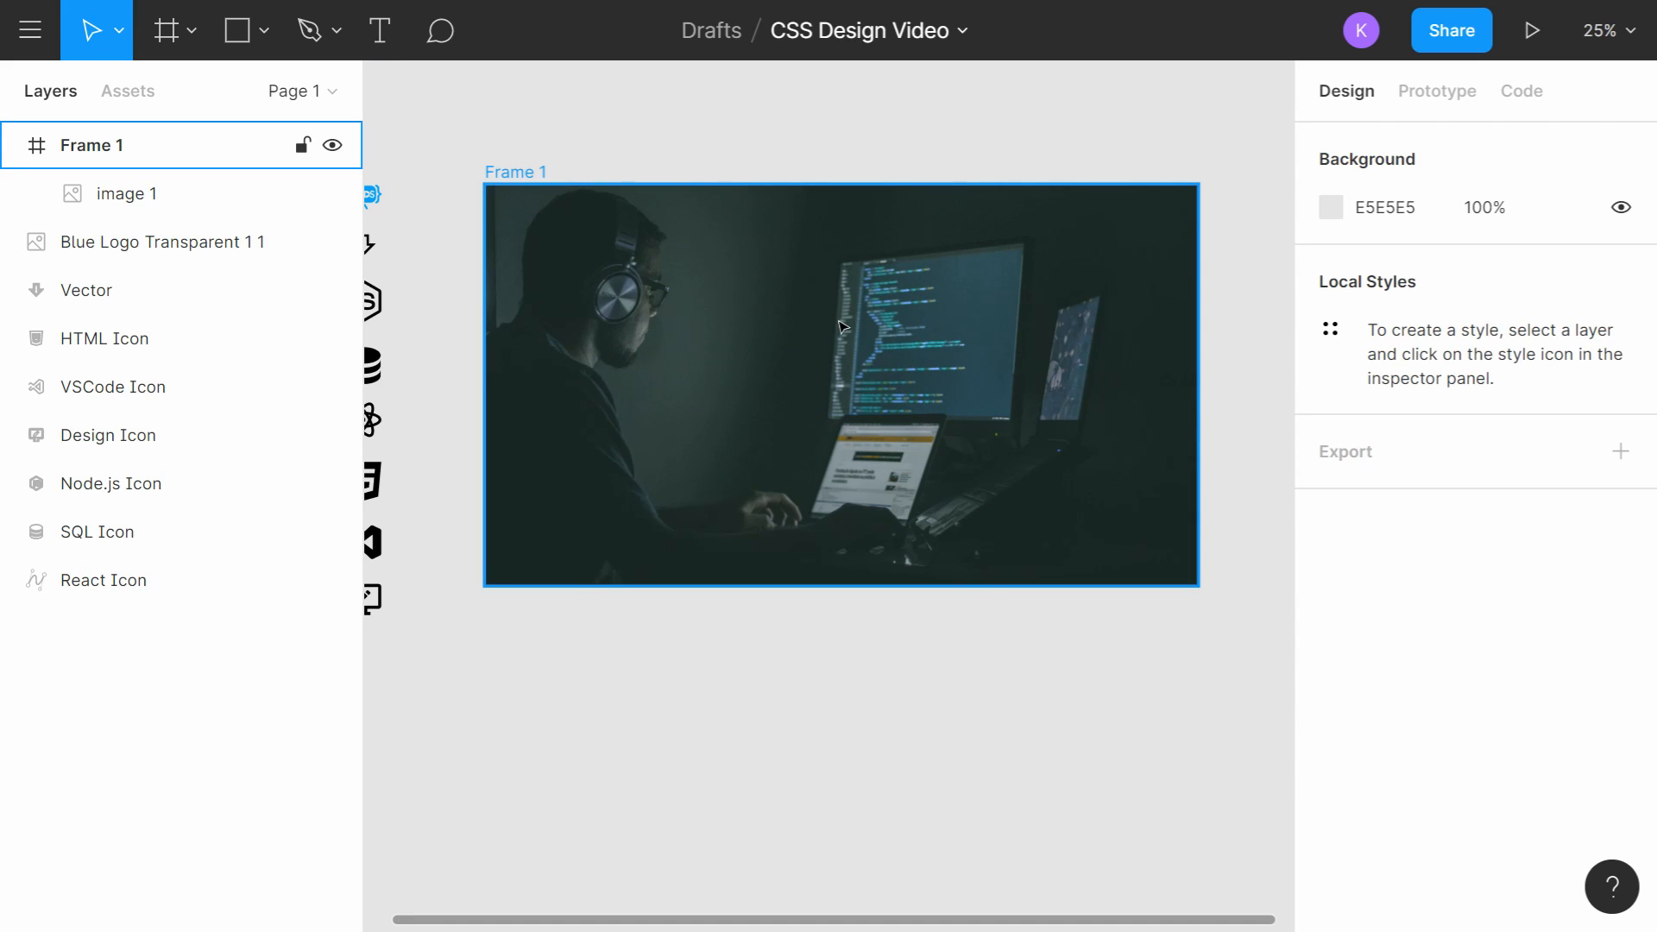
Step: Add a text box about 309 × 251 over the photo with placeholder text "asdfasdfa" and set its font size to 144
{"action": "key", "text": "t"}
{"action": "left_click_drag", "start_coordinate": [762, 300], "coordinate": [878, 395]}
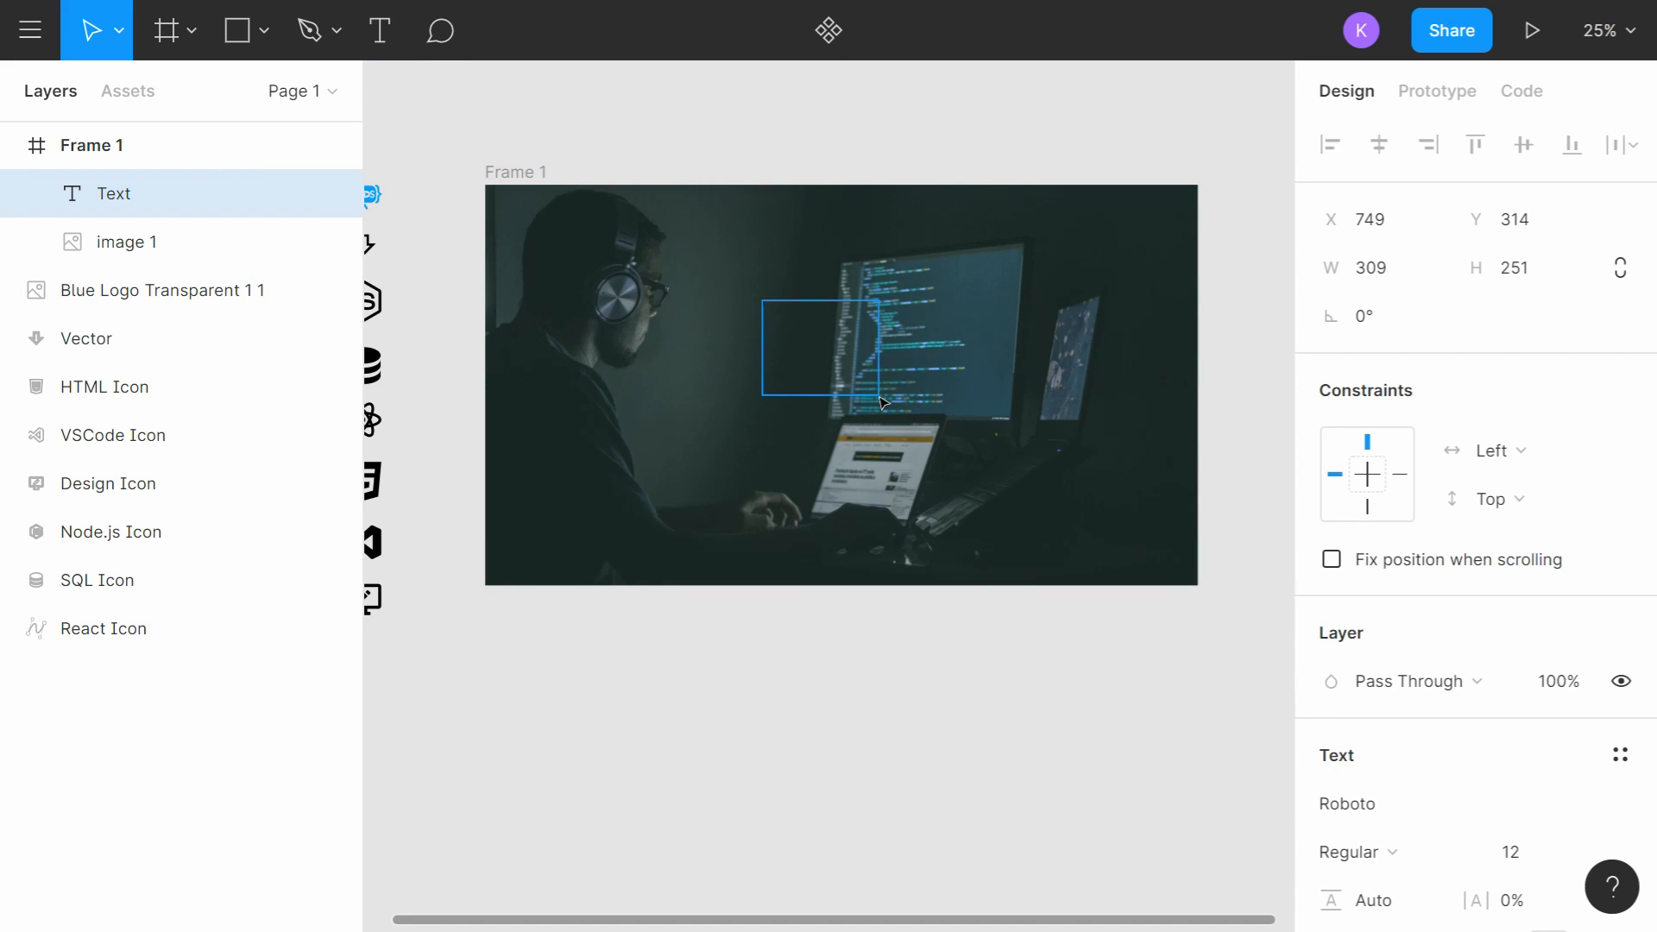
{"action": "type", "text": "asdfasdfa"}
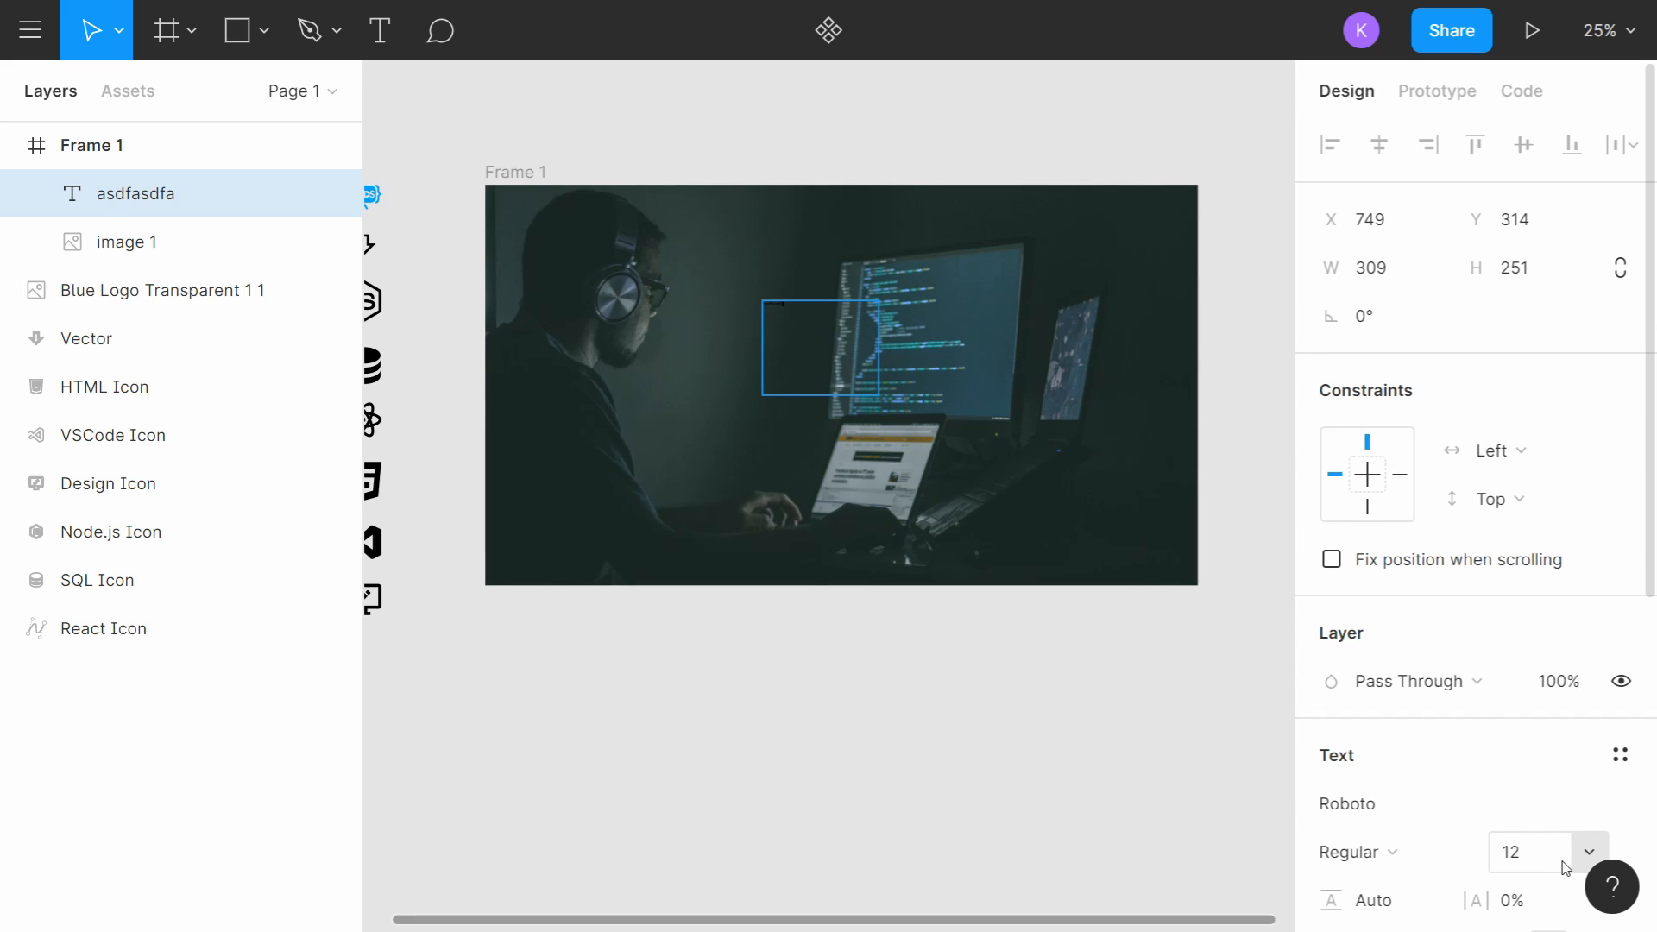
{"action": "left_click", "coordinate": [1582, 859]}
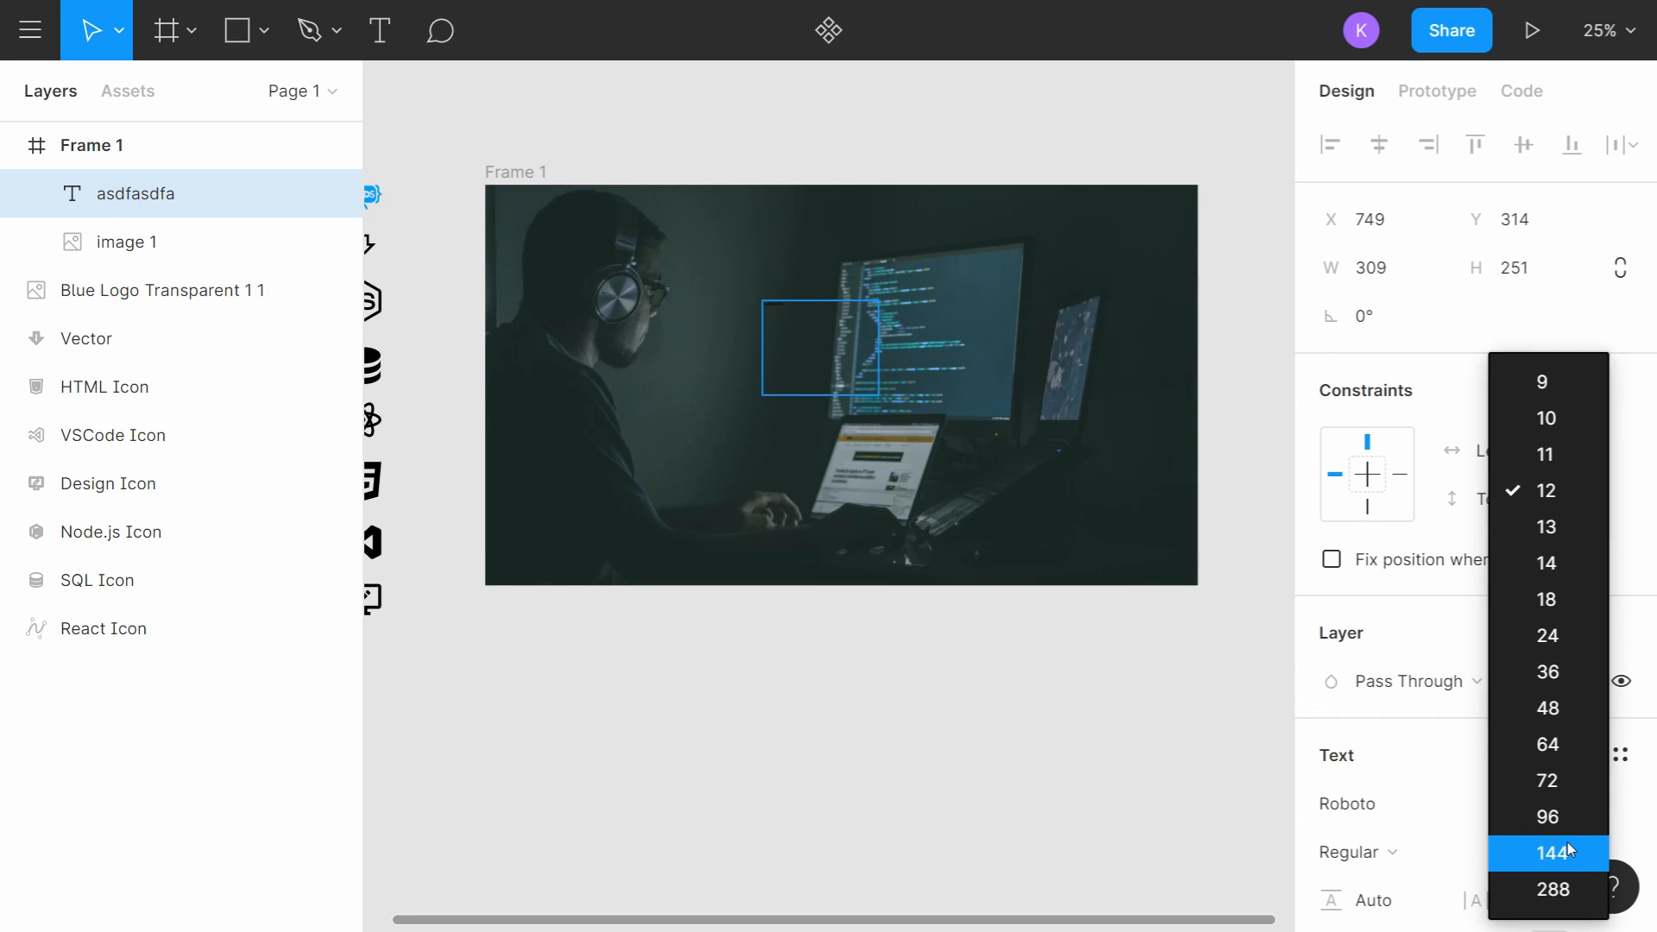
{"action": "key", "text": "Escape"}
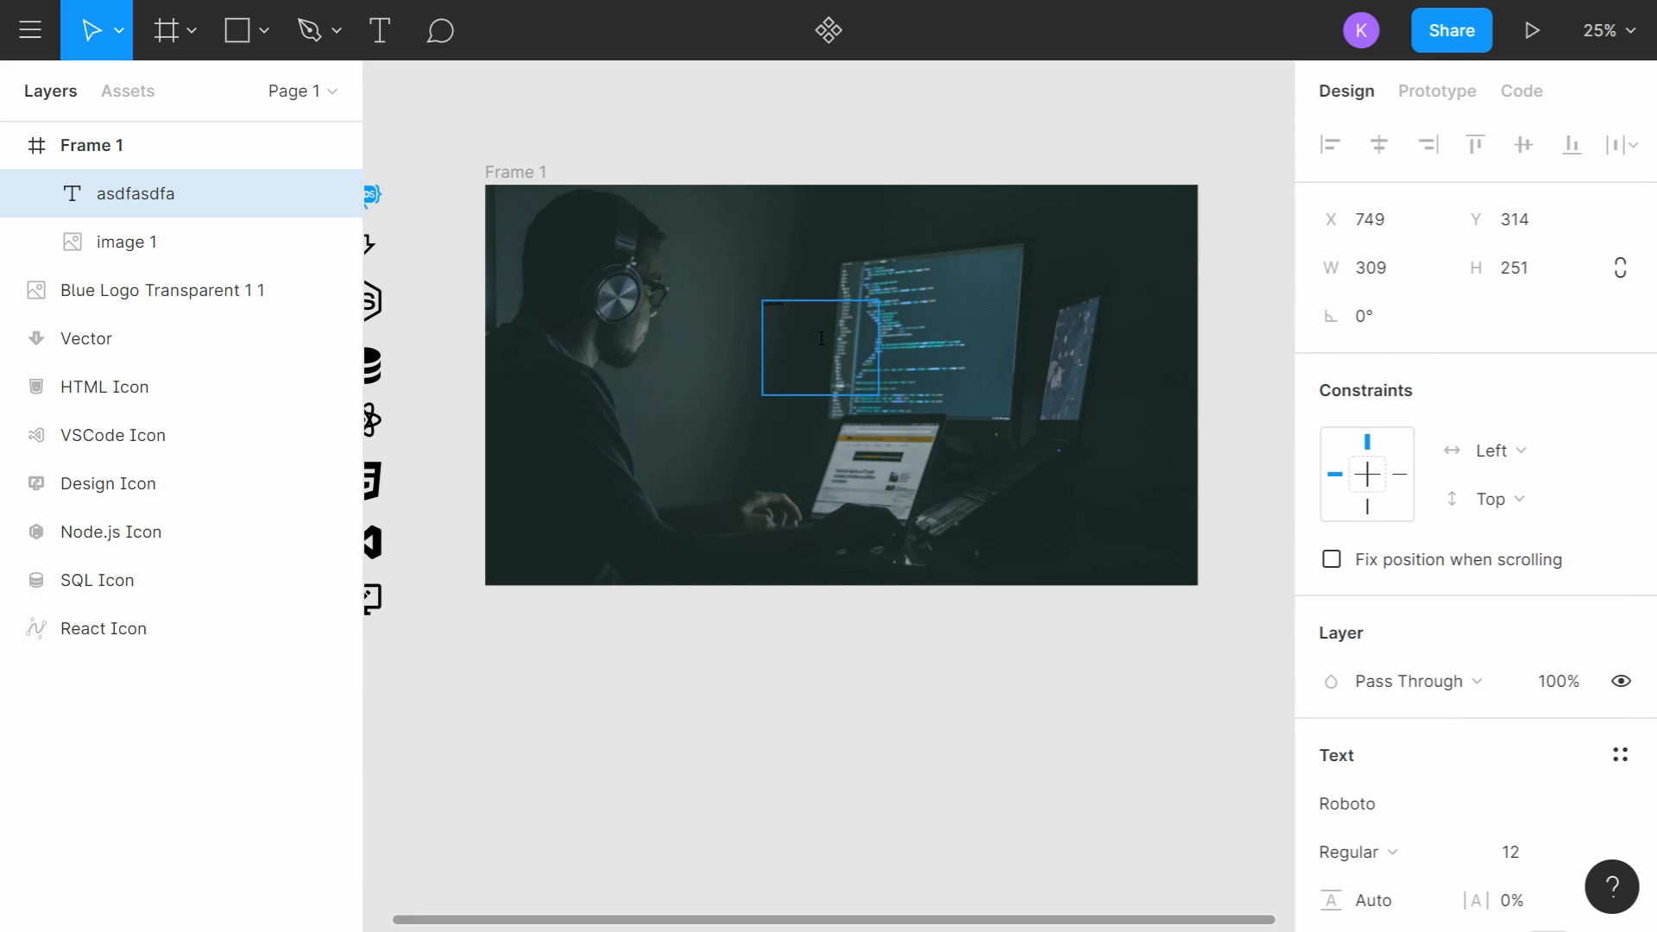
{"action": "left_click", "coordinate": [1587, 852]}
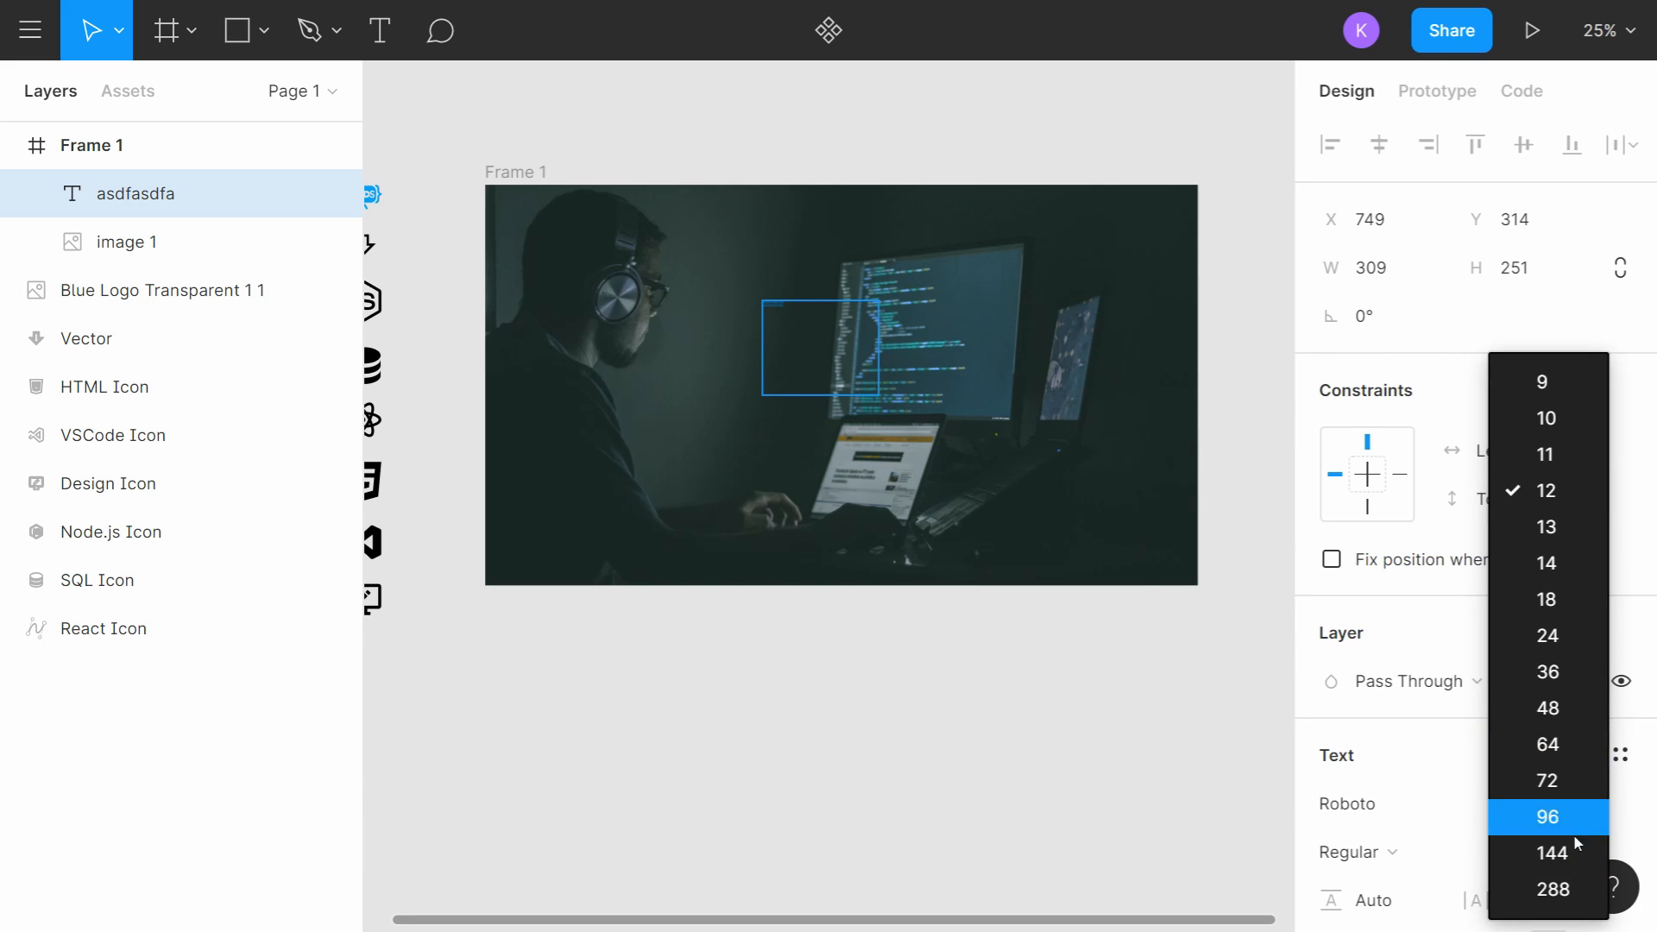
{"action": "left_click", "coordinate": [1575, 847]}
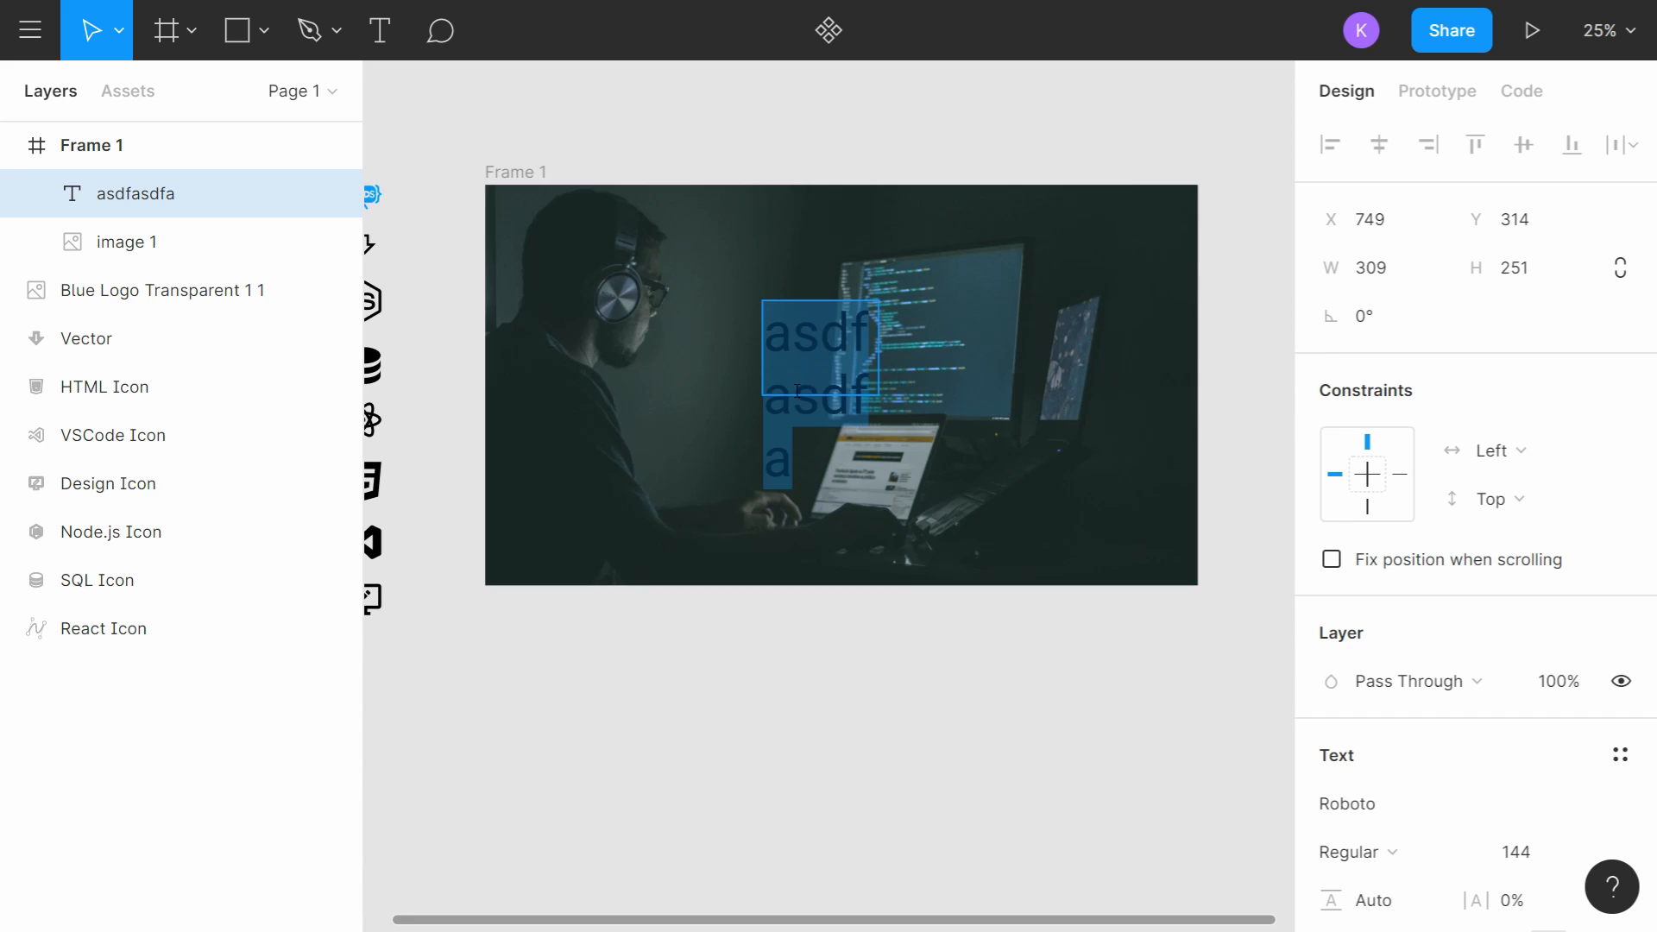
Step: Replace the placeholder with "WDS Bootcamp" and fit the text box on one line, about 1006 wide, in the middle of the frame
{"action": "type", "text": "WDS Bootcamp"}
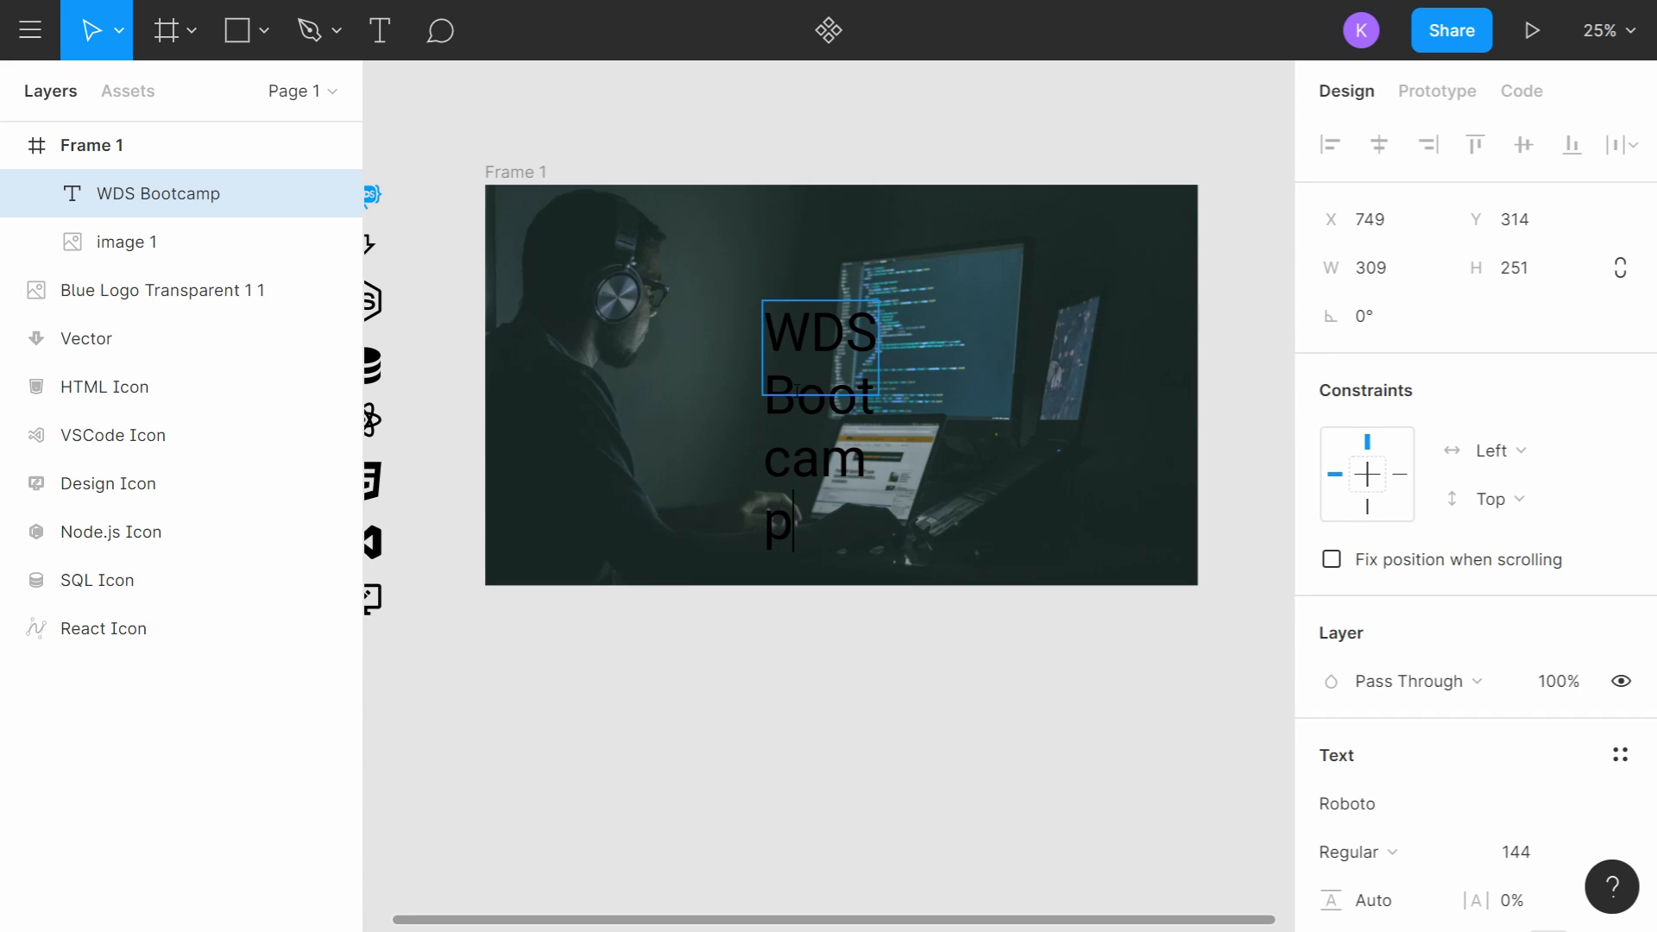
{"action": "key", "text": "Escape"}
{"action": "left_click_drag", "start_coordinate": [878, 349], "coordinate": [1137, 330]}
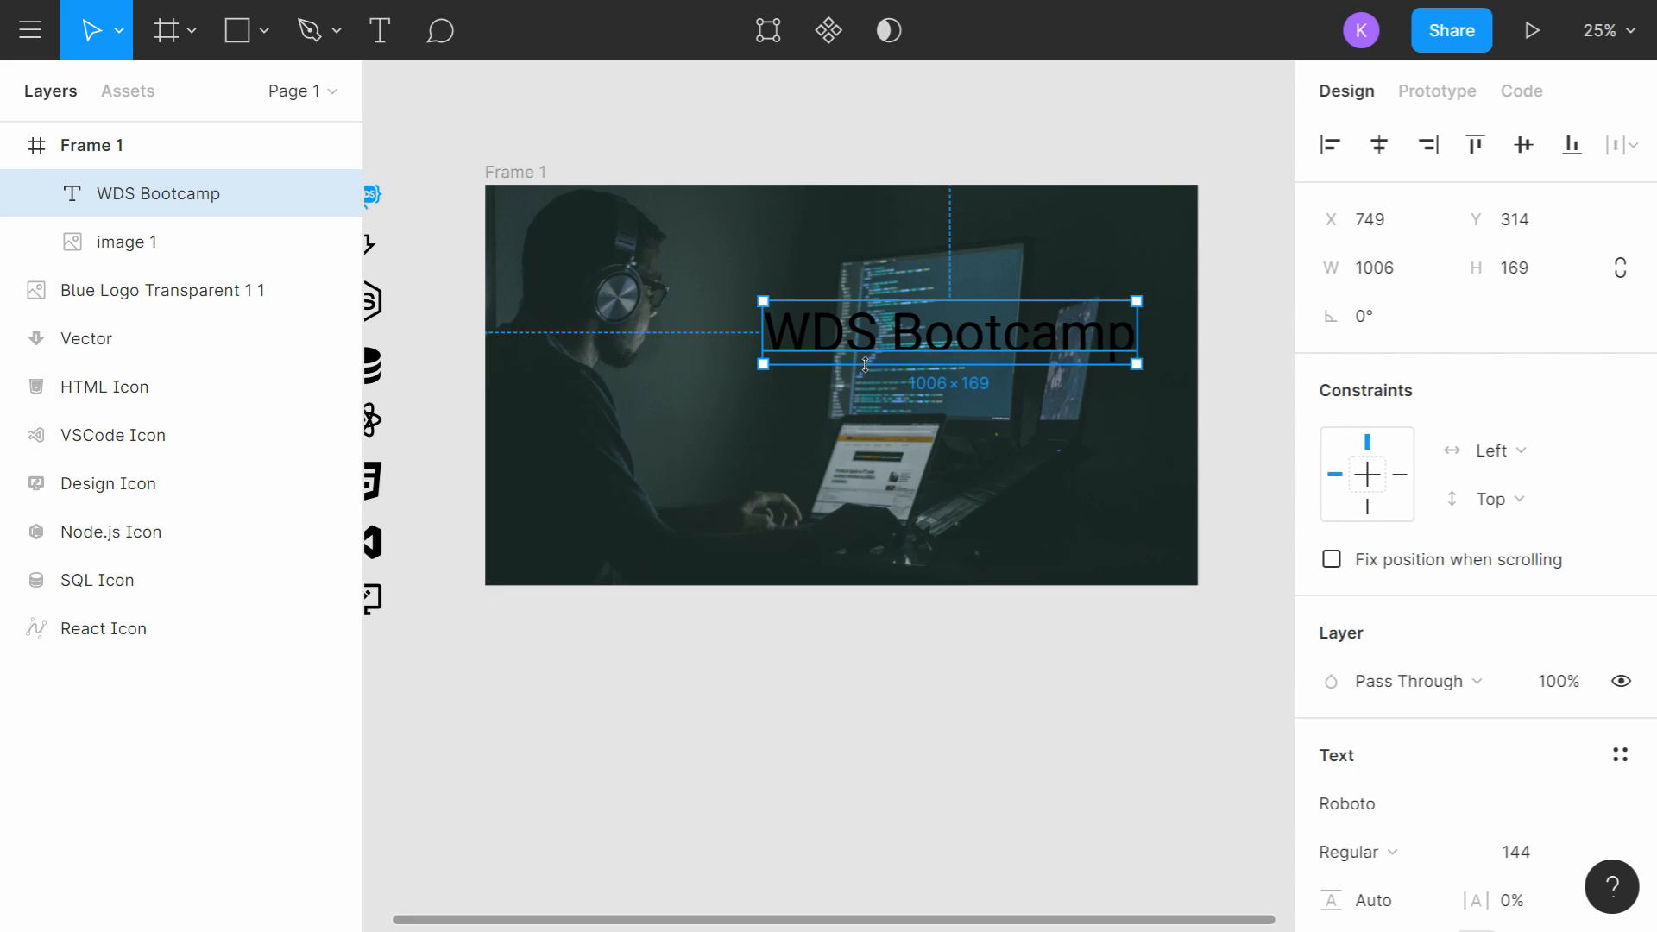
{"action": "mouse_move", "coordinate": [870, 364]}
{"action": "left_mouse_down"}
{"action": "mouse_move", "coordinate": [744, 407]}
{"action": "mouse_move", "coordinate": [878, 371]}
{"action": "left_mouse_up"}
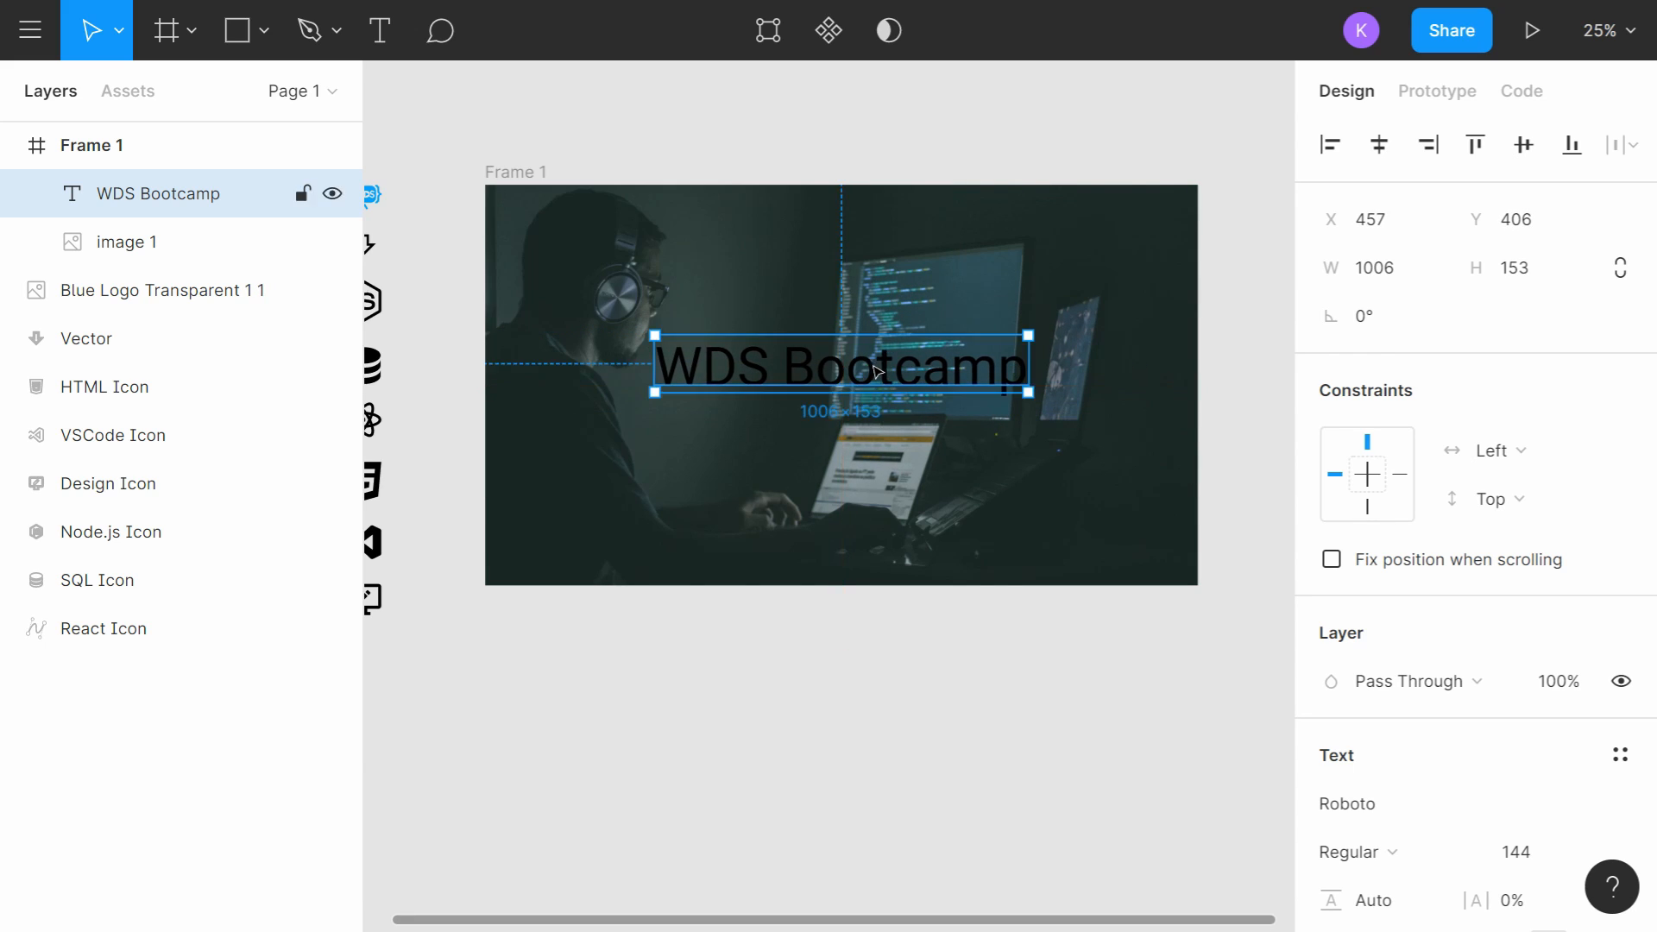
Step: Set the fill of the "WDS Bootcamp" text to white (FFFFFF)
{"action": "scroll", "coordinate": [1387, 740], "scroll_direction": "down", "scroll_amount": 6}
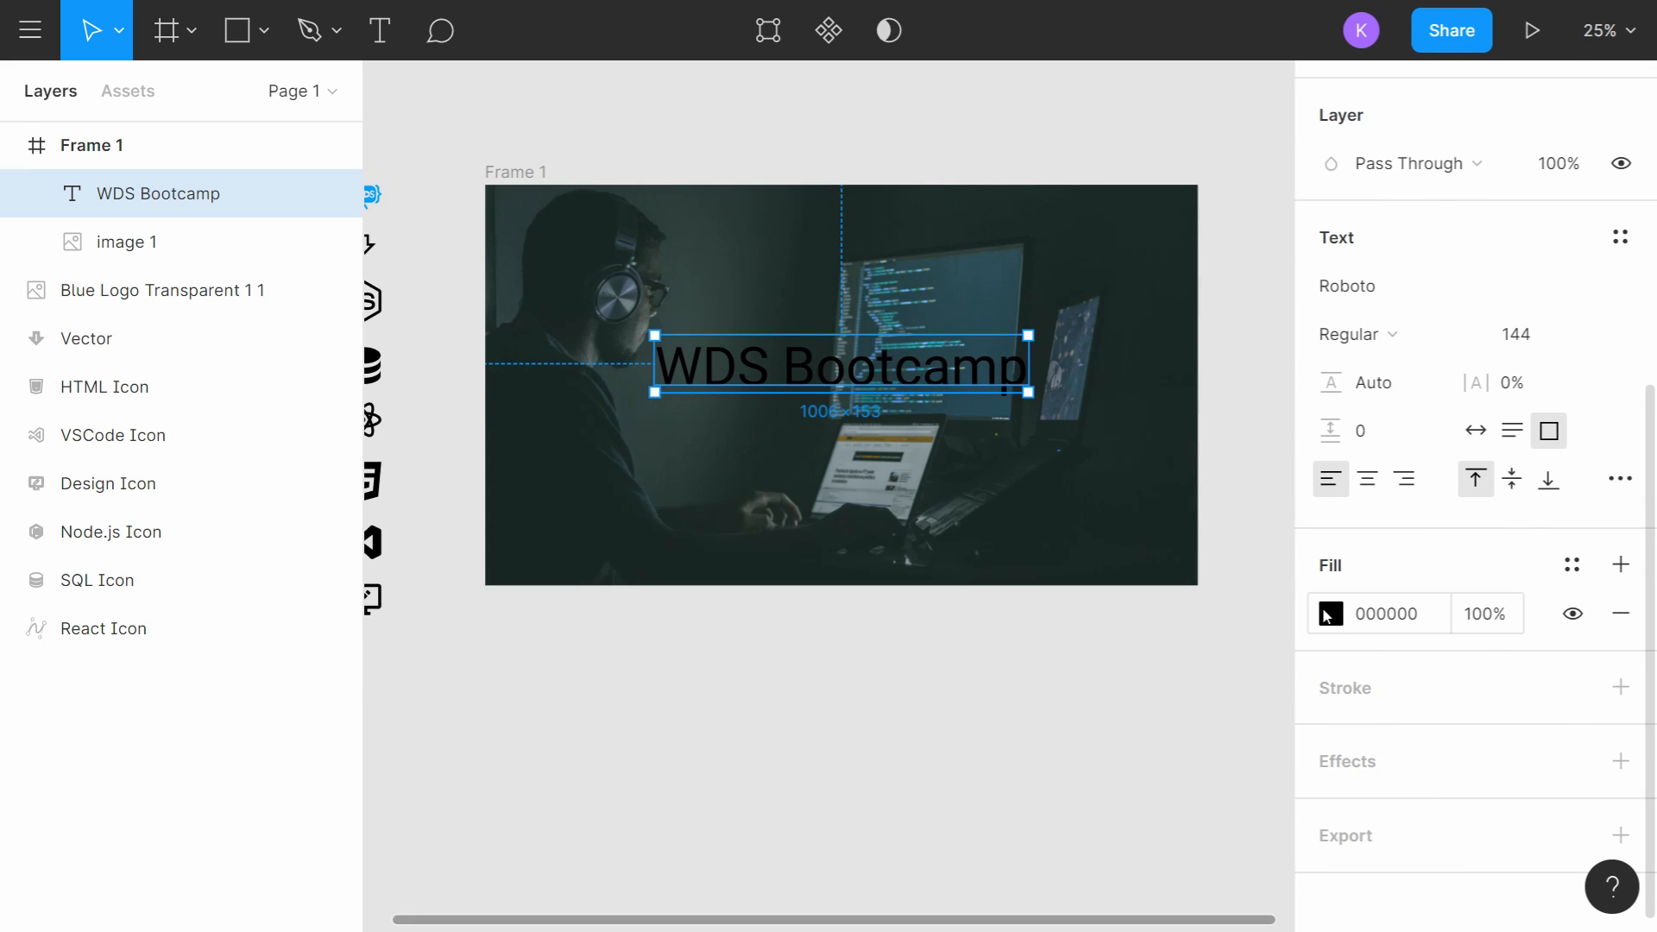
{"action": "left_click", "coordinate": [1330, 613]}
{"action": "left_click_drag", "start_coordinate": [1165, 480], "coordinate": [934, 176]}
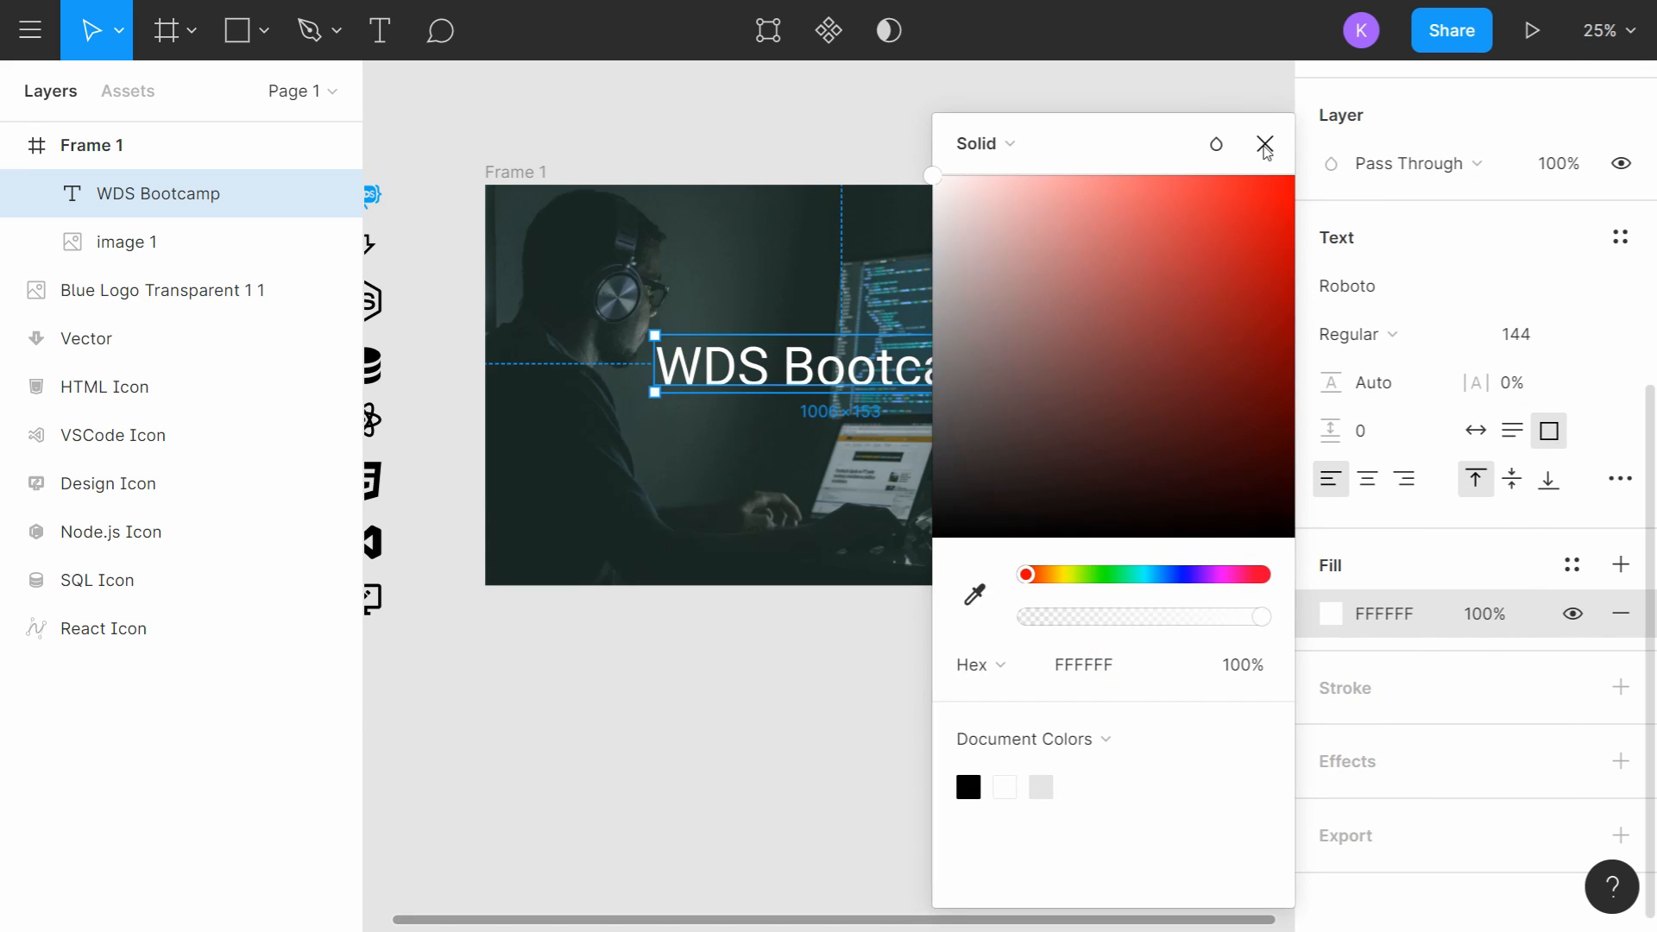
{"action": "left_click", "coordinate": [1264, 143]}
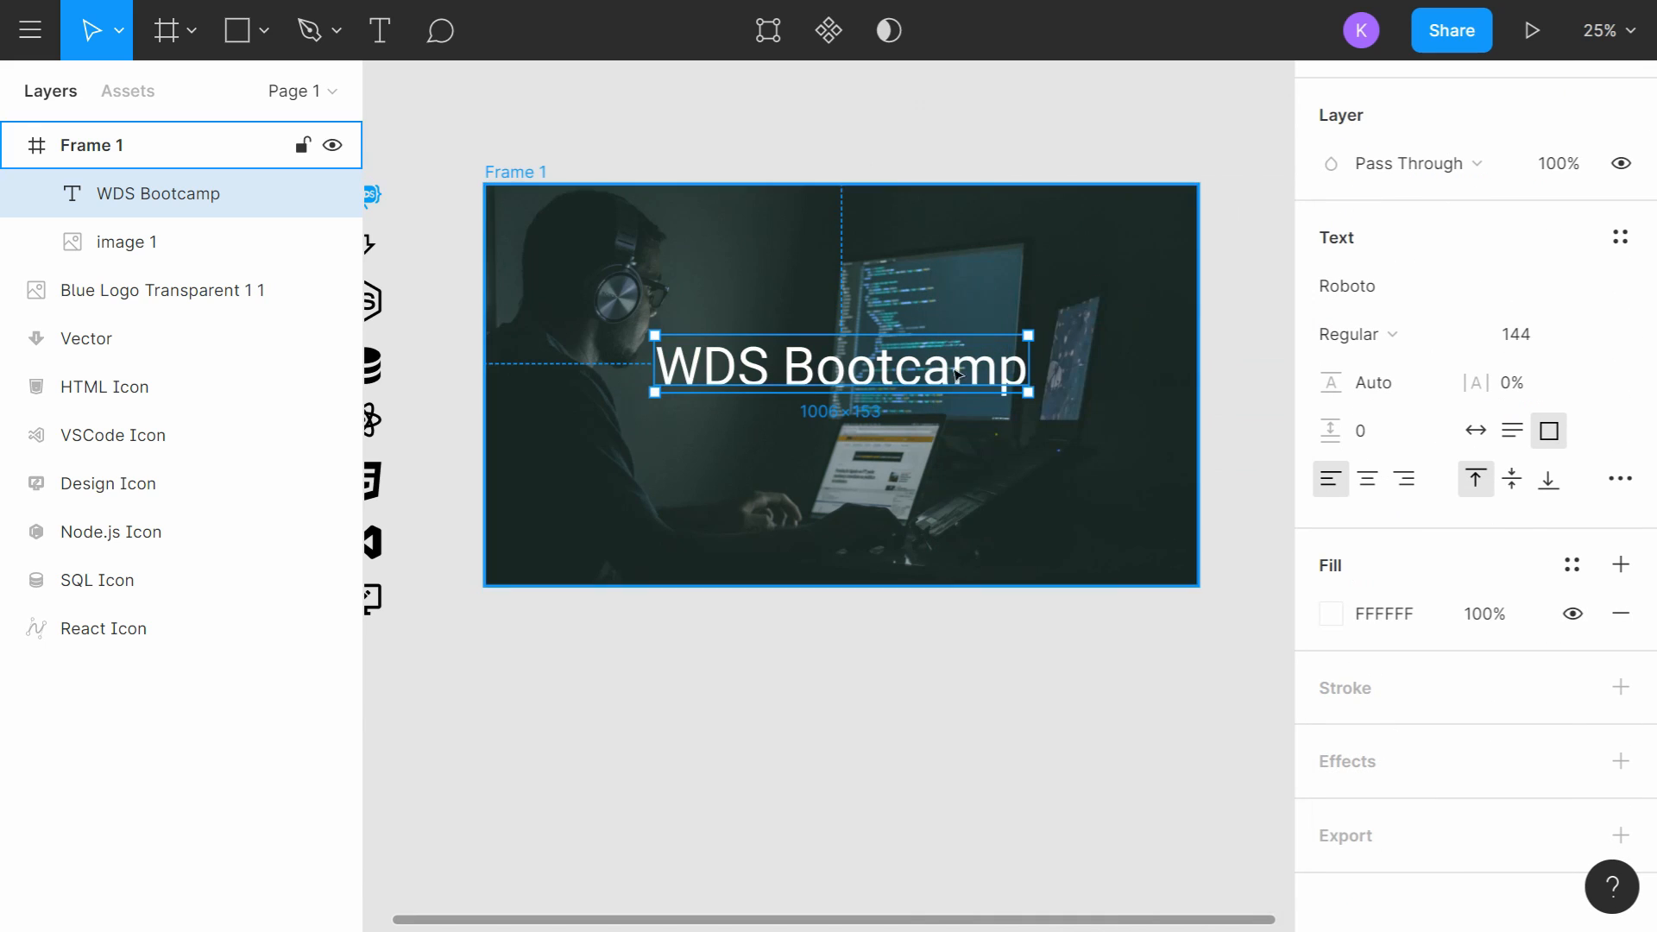
Step: Set the title's font weight to Bold and its font family to Gotham Rounded
{"action": "left_click", "coordinate": [1402, 335]}
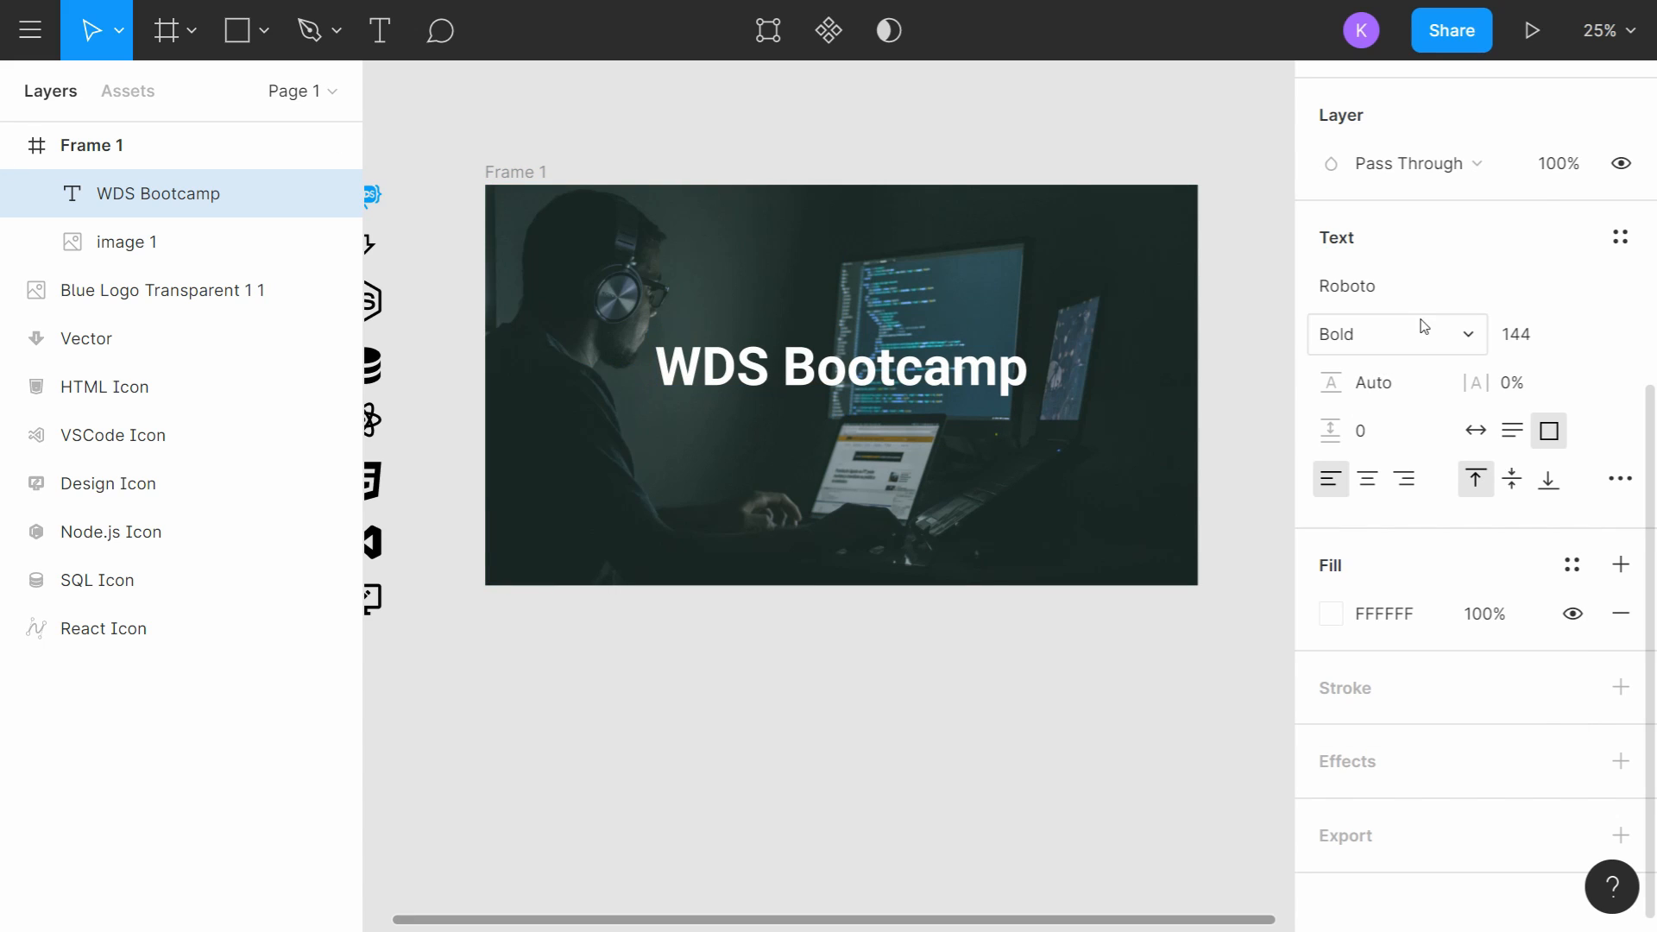
{"action": "left_click", "coordinate": [1435, 300]}
{"action": "type", "text": "Gotham Rounded"}
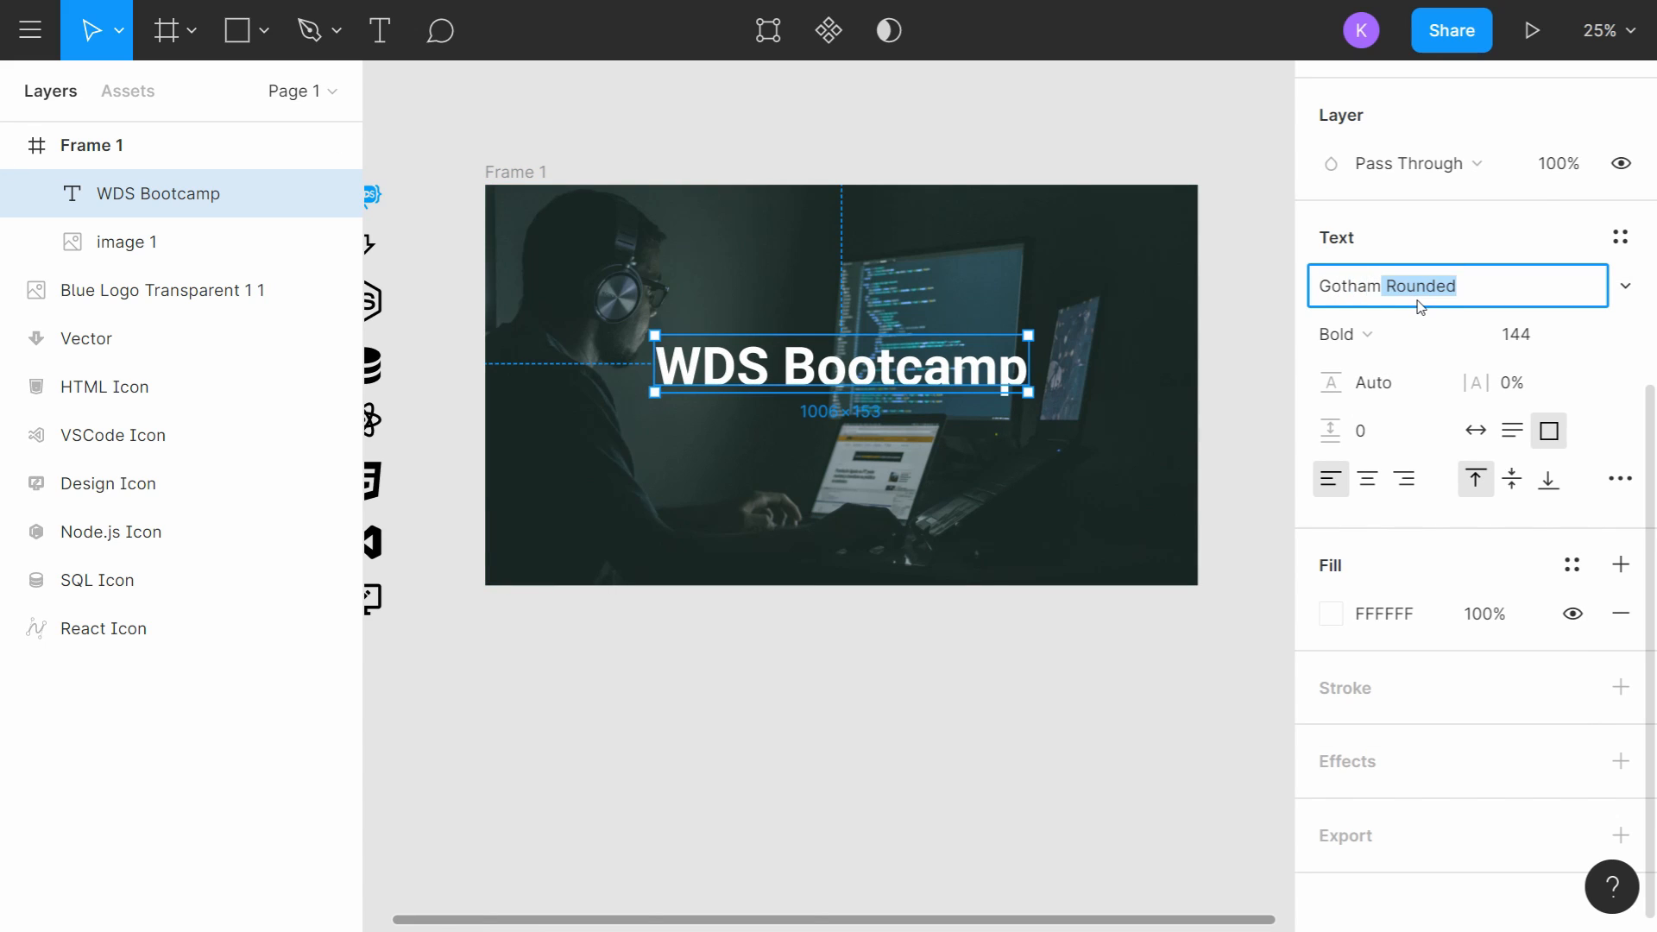
{"action": "key", "text": "Return"}
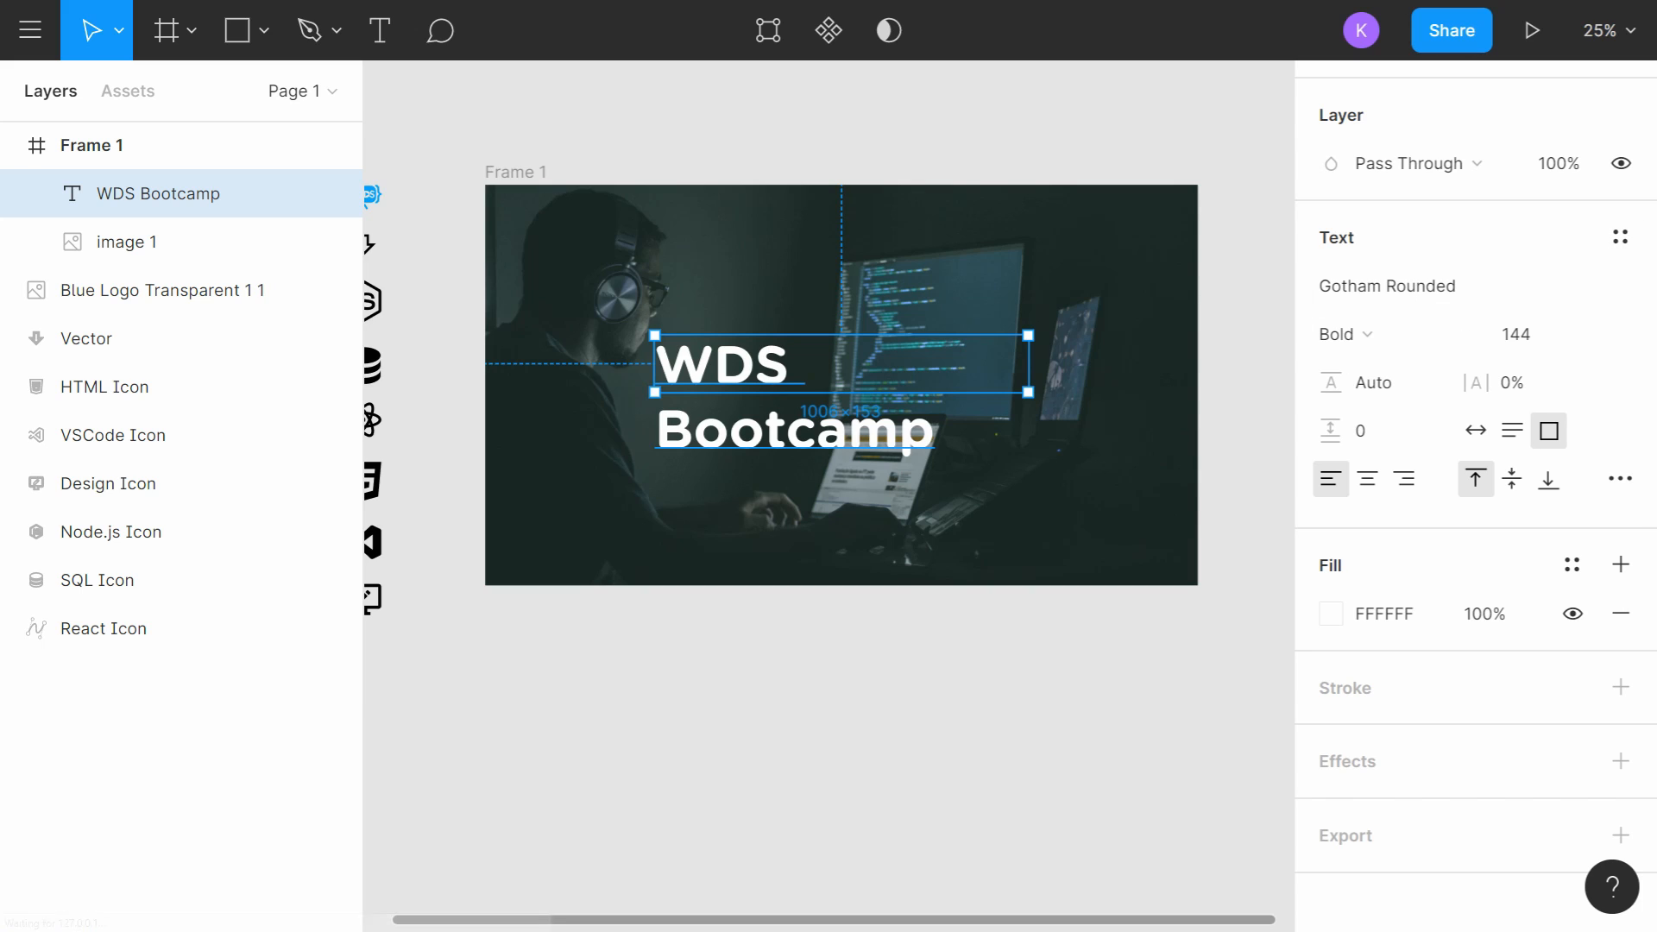
{"action": "left_click", "coordinate": [1419, 293]}
{"action": "scroll", "coordinate": [1469, 420], "scroll_direction": "down", "scroll_amount": 10}
{"action": "scroll", "coordinate": [1472, 422], "scroll_direction": "up", "scroll_amount": 15}
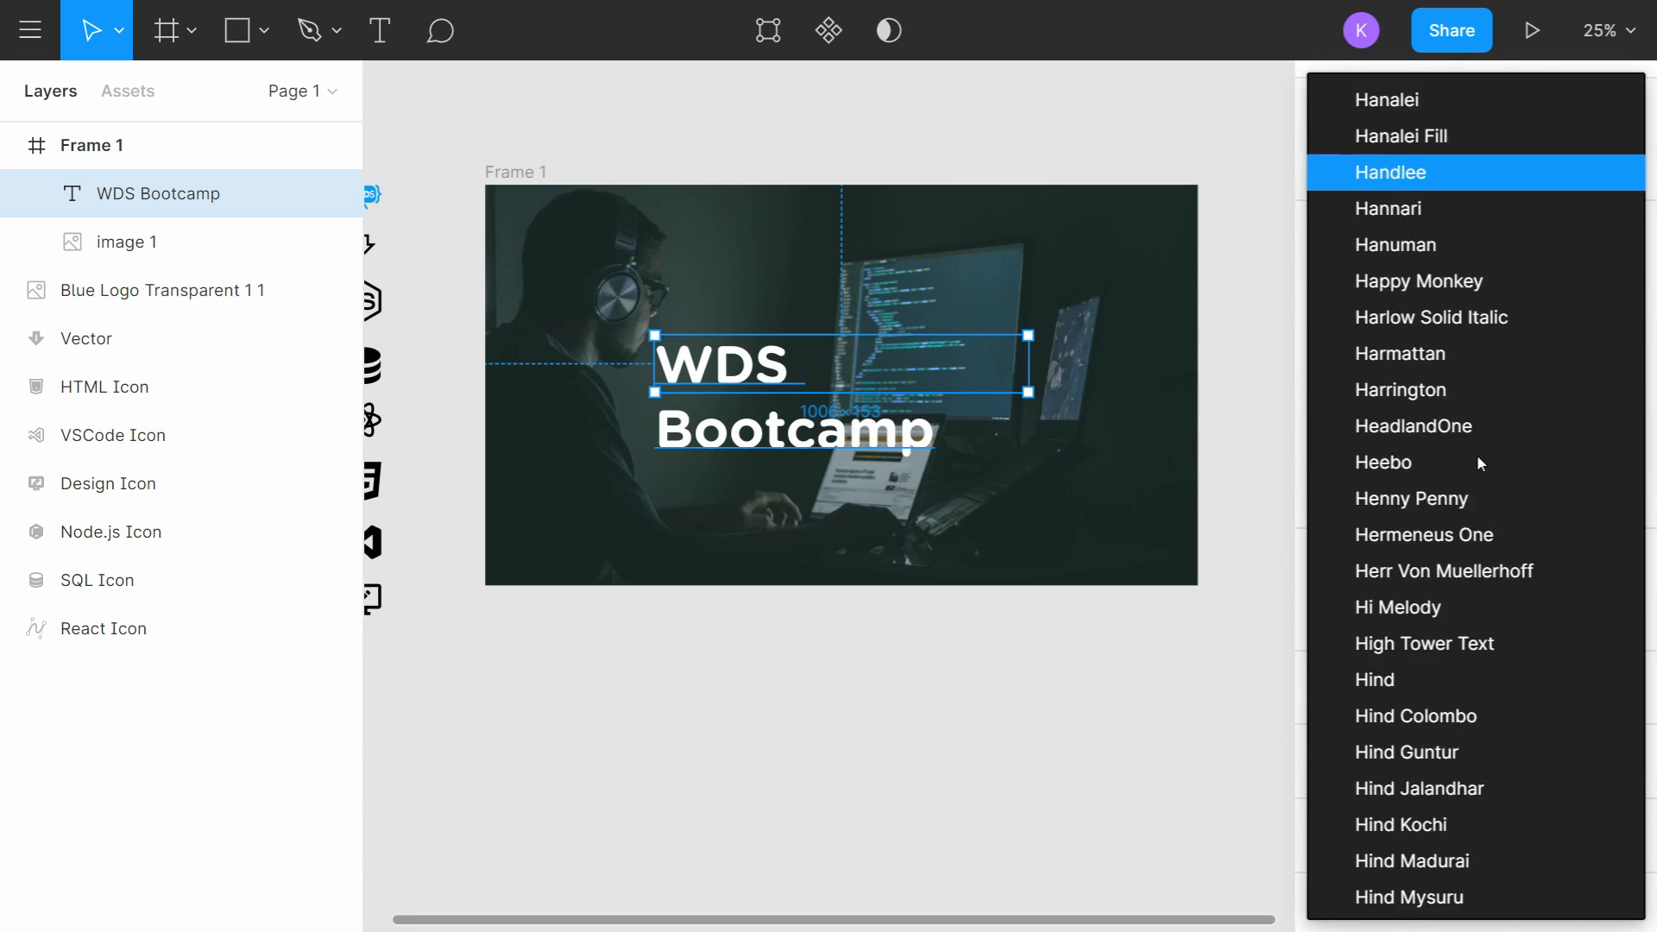
{"action": "scroll", "coordinate": [1486, 464], "scroll_direction": "up", "scroll_amount": 3}
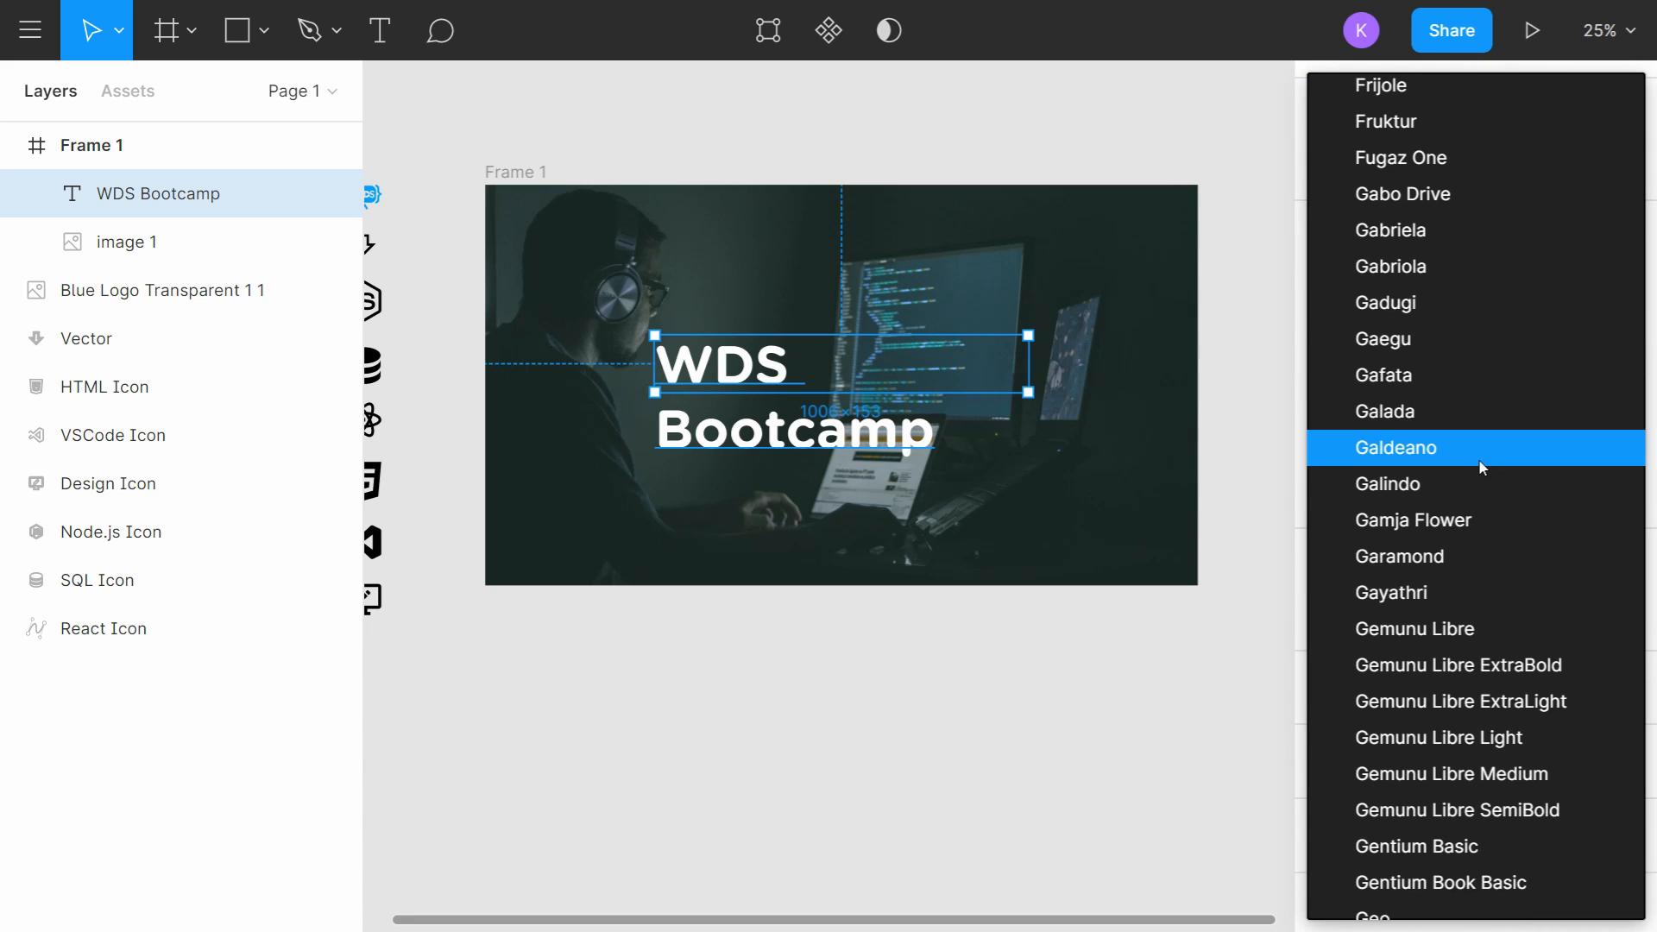
{"action": "left_click", "coordinate": [1250, 183]}
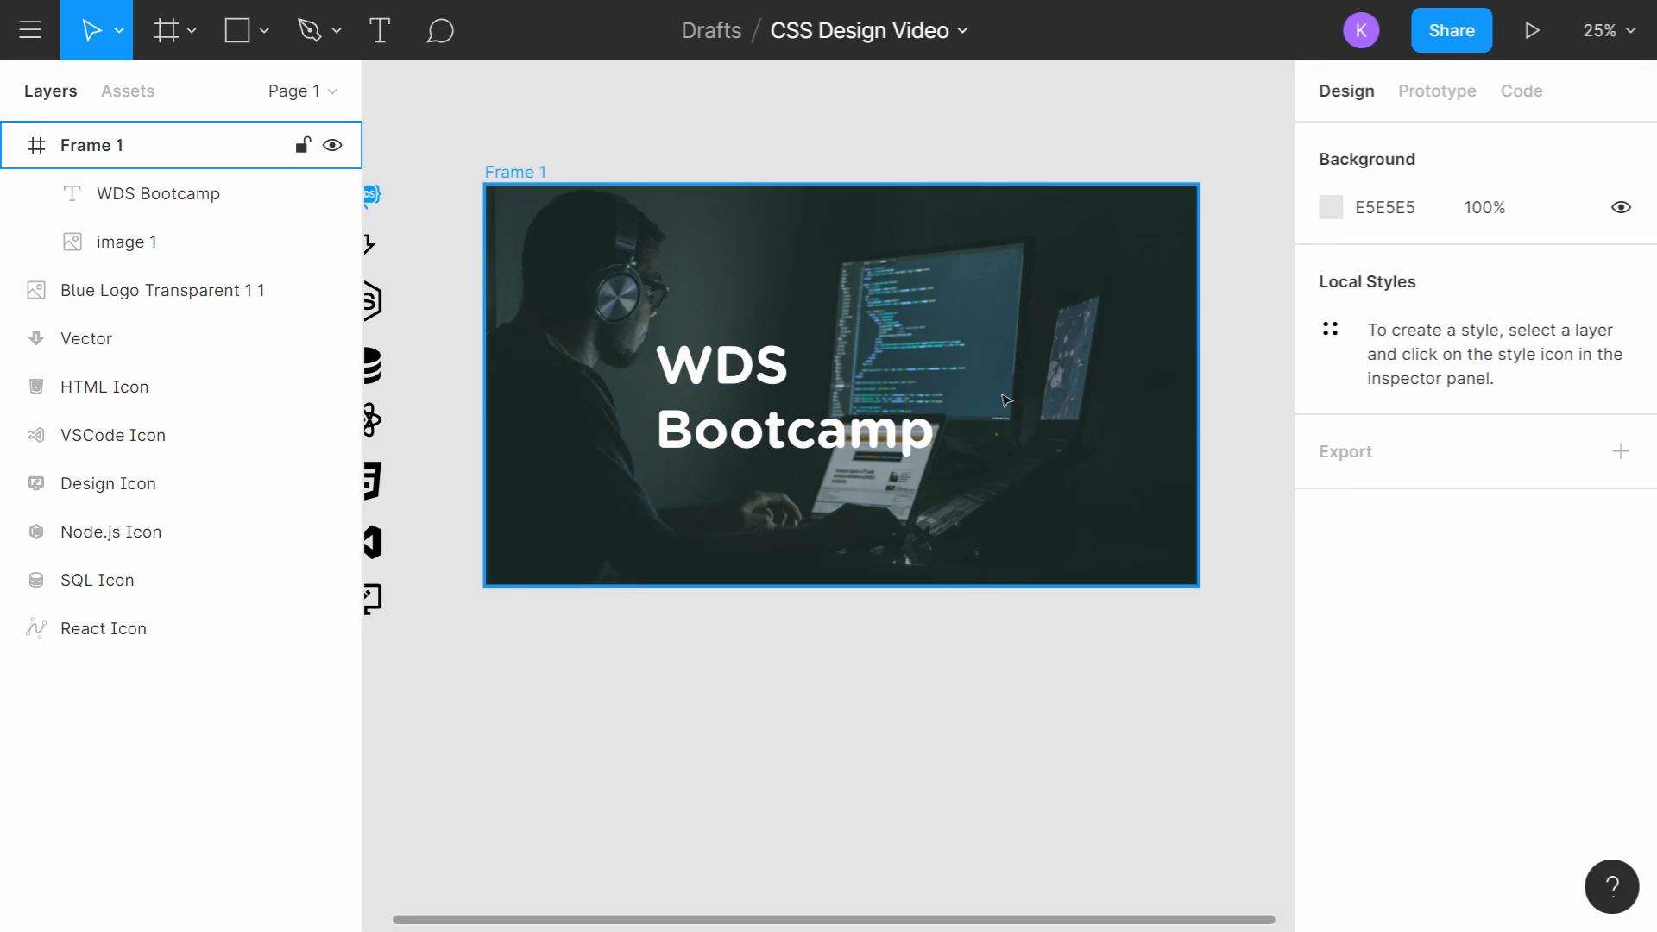
Step: Widen the title's text box to about 1159 so the text fits on one line, and recentre it horizontally in the frame
{"action": "left_click", "coordinate": [158, 193]}
{"action": "left_click_drag", "start_coordinate": [1034, 368], "coordinate": [1084, 368]}
{"action": "left_click_drag", "start_coordinate": [863, 368], "coordinate": [834, 369]}
{"action": "left_click", "coordinate": [956, 95]}
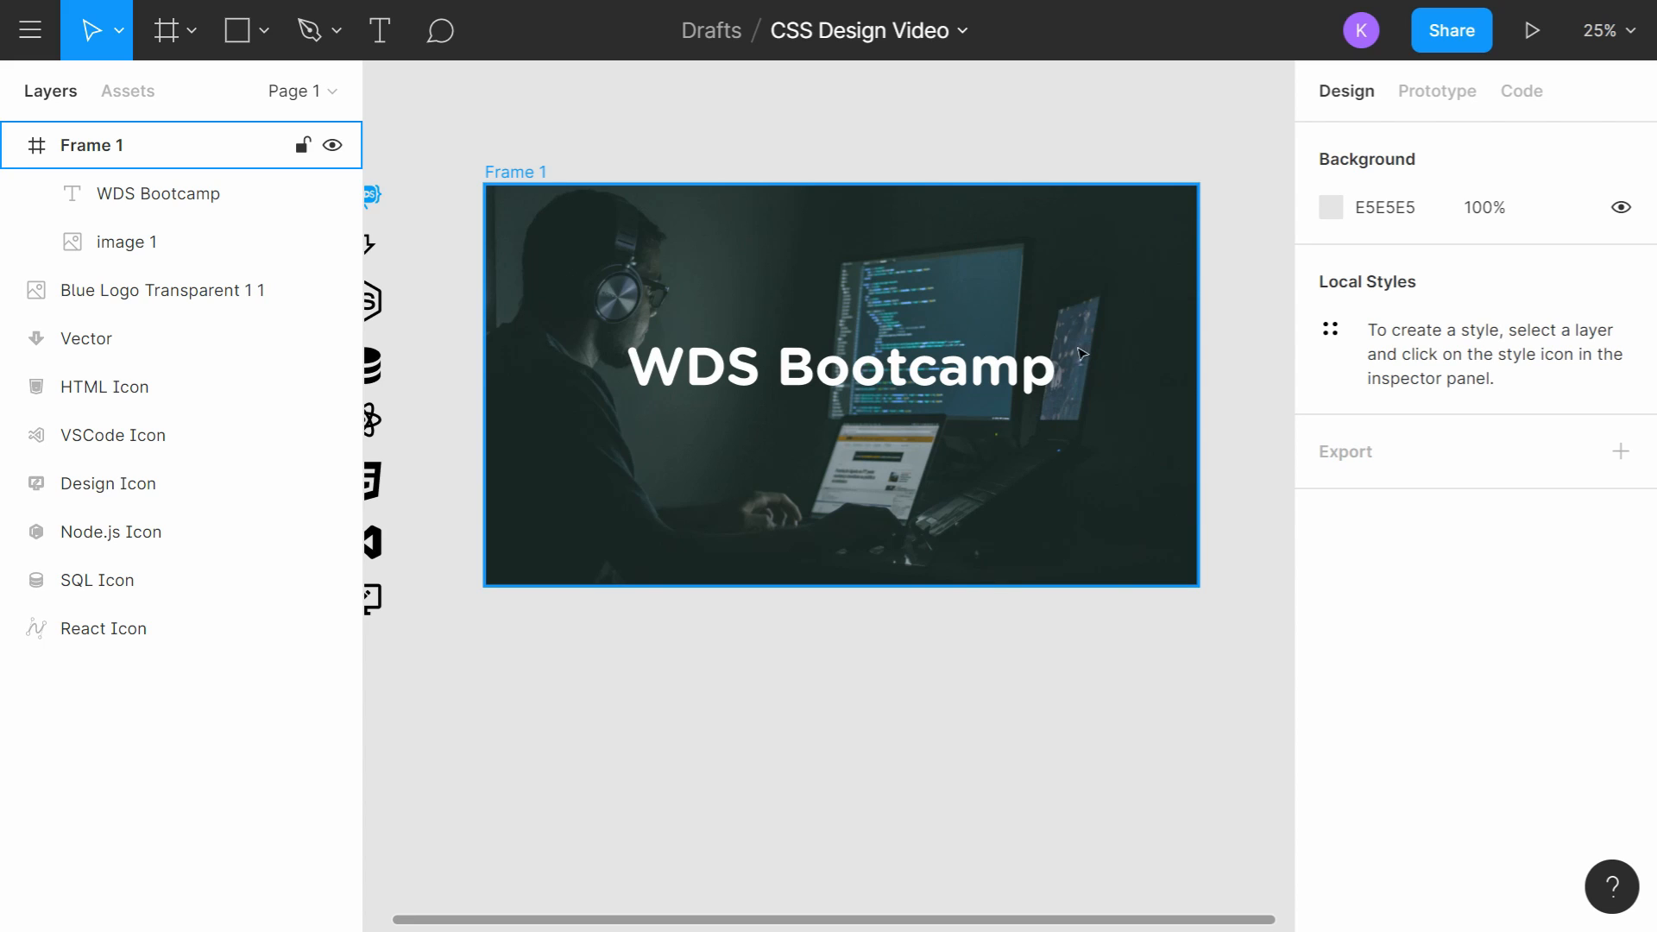
Step: Duplicate the "WDS Bootcamp" title directly below the original and set the copy's font size to 96
{"action": "left_click", "coordinate": [876, 364]}
{"action": "key", "text": "ctrl+c"}
{"action": "key", "text": "ctrl+v"}
{"action": "left_click_drag", "start_coordinate": [843, 380], "coordinate": [863, 434]}
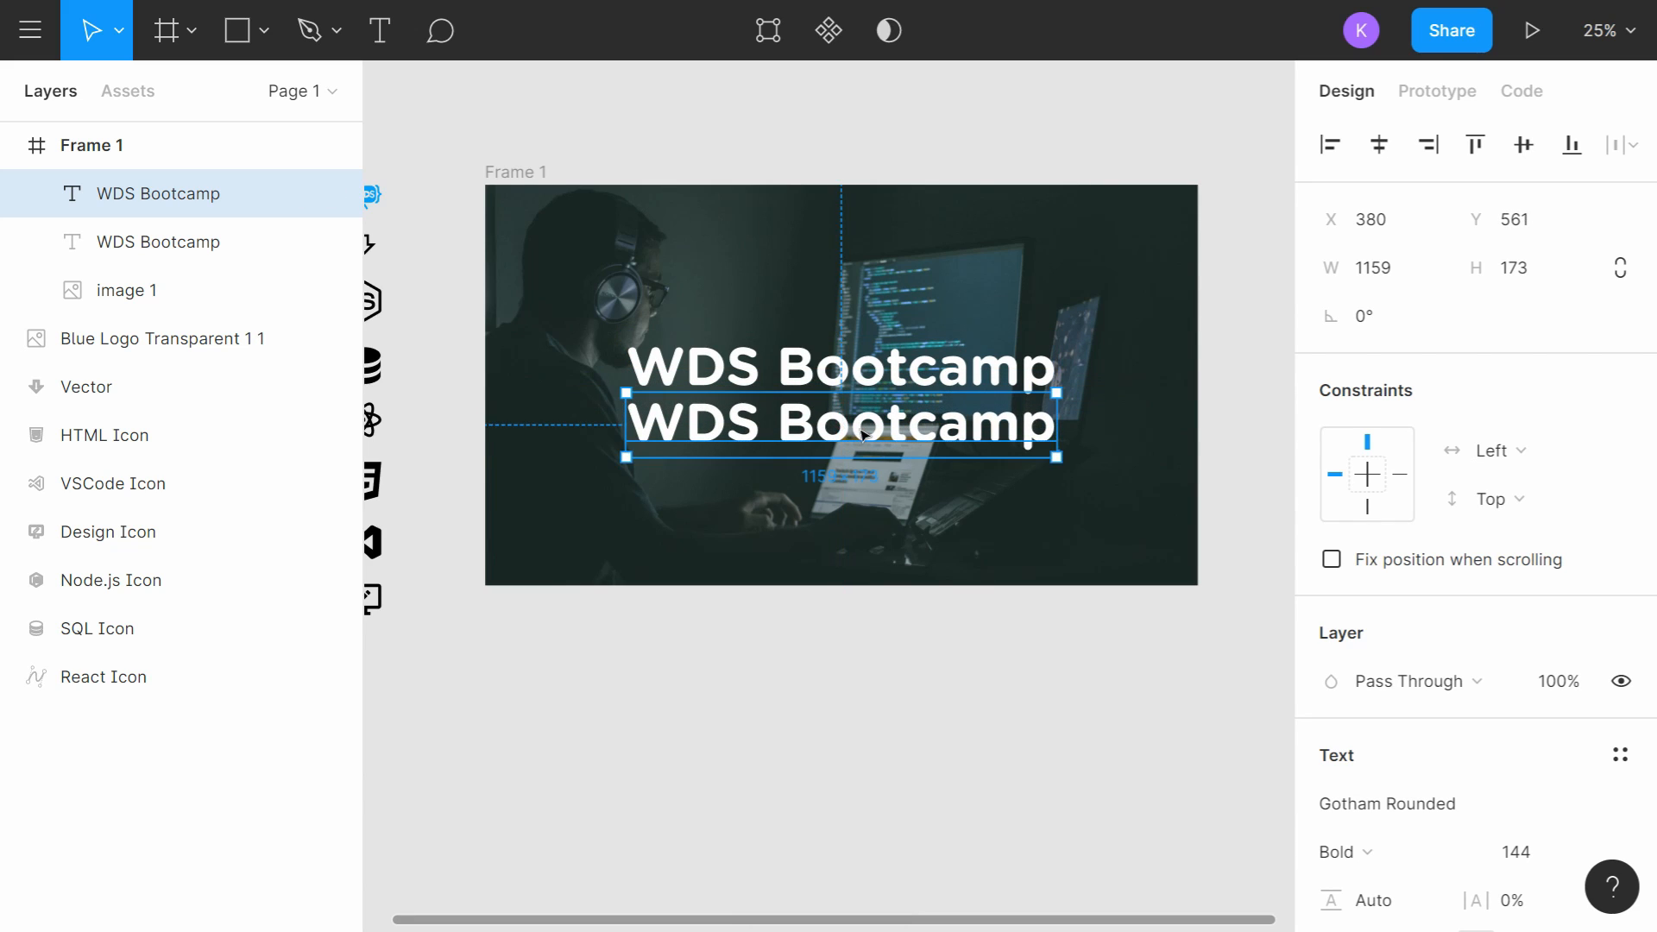
{"action": "double_click", "coordinate": [961, 454]}
{"action": "left_click", "coordinate": [1579, 850]}
{"action": "left_click", "coordinate": [1572, 813]}
Step: Replace the duplicated title's text with "From No Stack To Full Stack" and centre it horizontally in the frame
{"action": "double_click", "coordinate": [827, 423]}
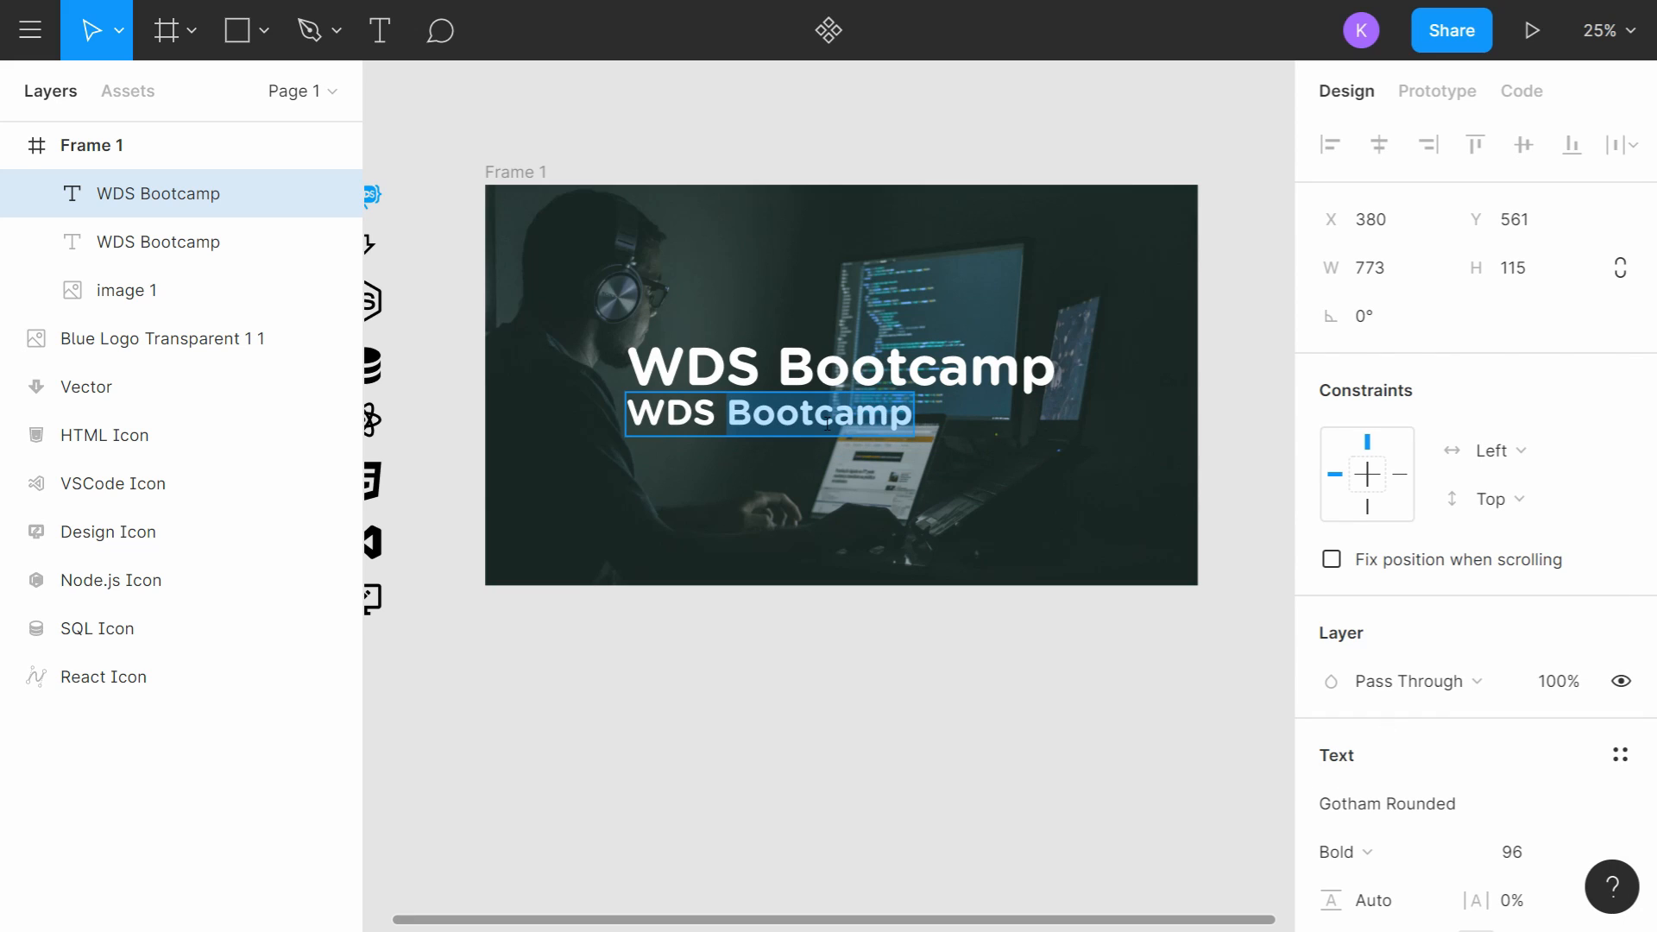
{"action": "key", "text": "BackSpace"}
{"action": "key", "text": "BackSpace"}
{"action": "key", "text": "BackSpace"}
{"action": "key", "text": "BackSpace"}
{"action": "key", "text": "BackSpace"}
{"action": "type", "text": "From "}
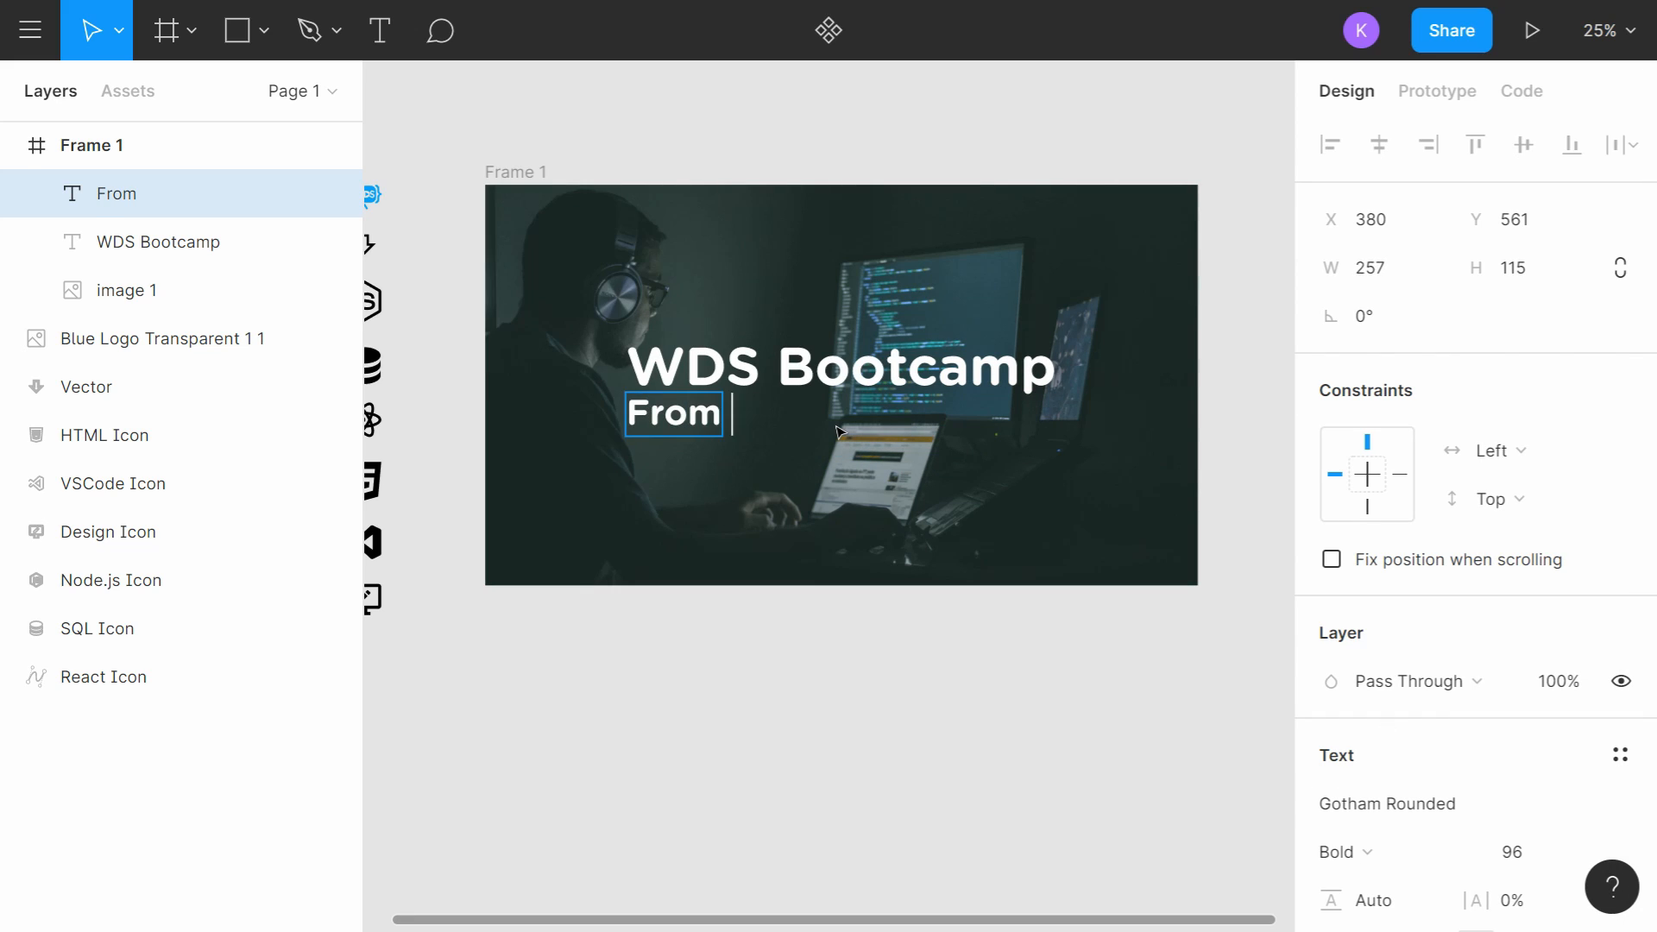
{"action": "type", "text": "No Stack To Fu"}
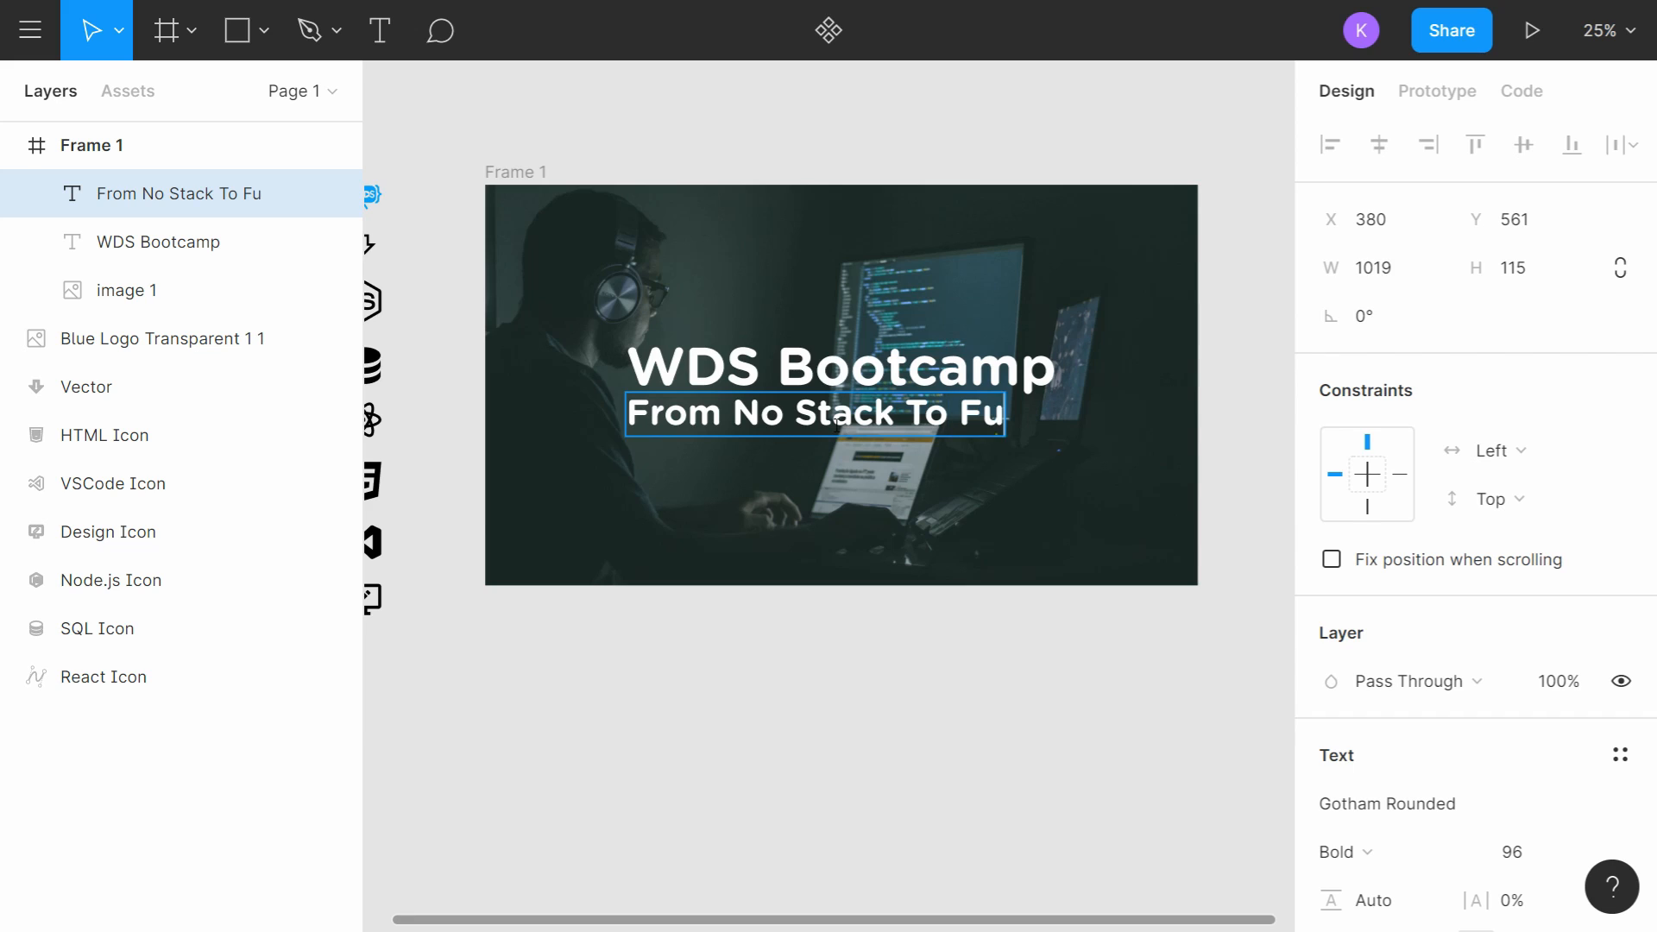
{"action": "type", "text": "ll Stack"}
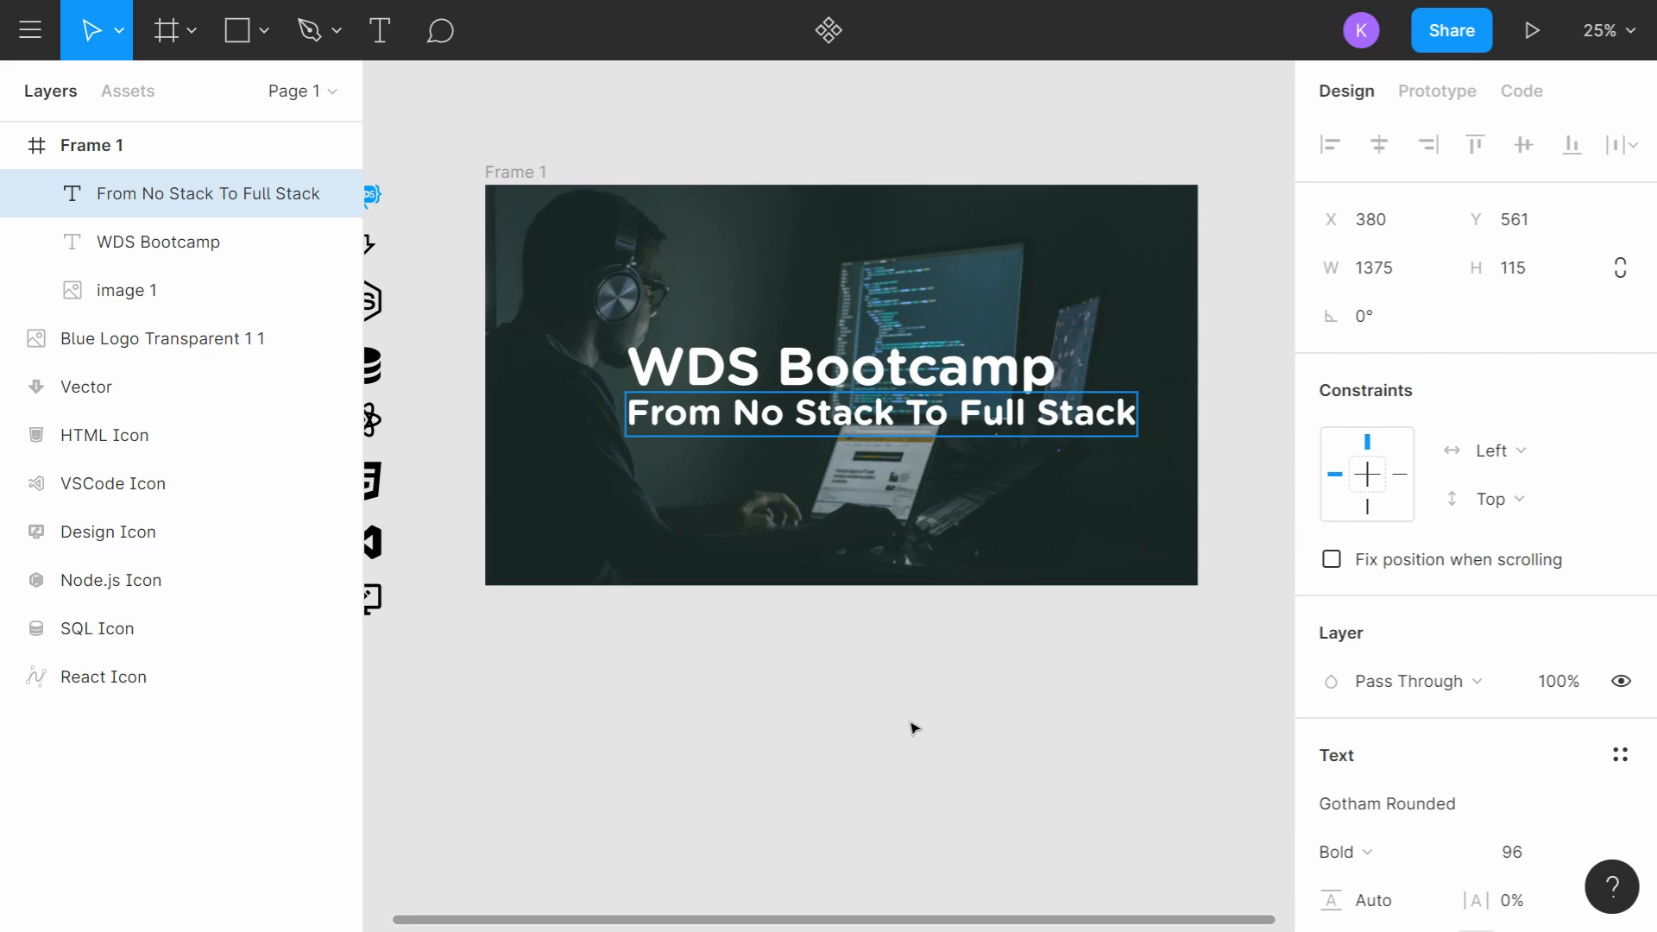
{"action": "key", "text": "Escape"}
{"action": "left_click_drag", "start_coordinate": [962, 424], "coordinate": [917, 423]}
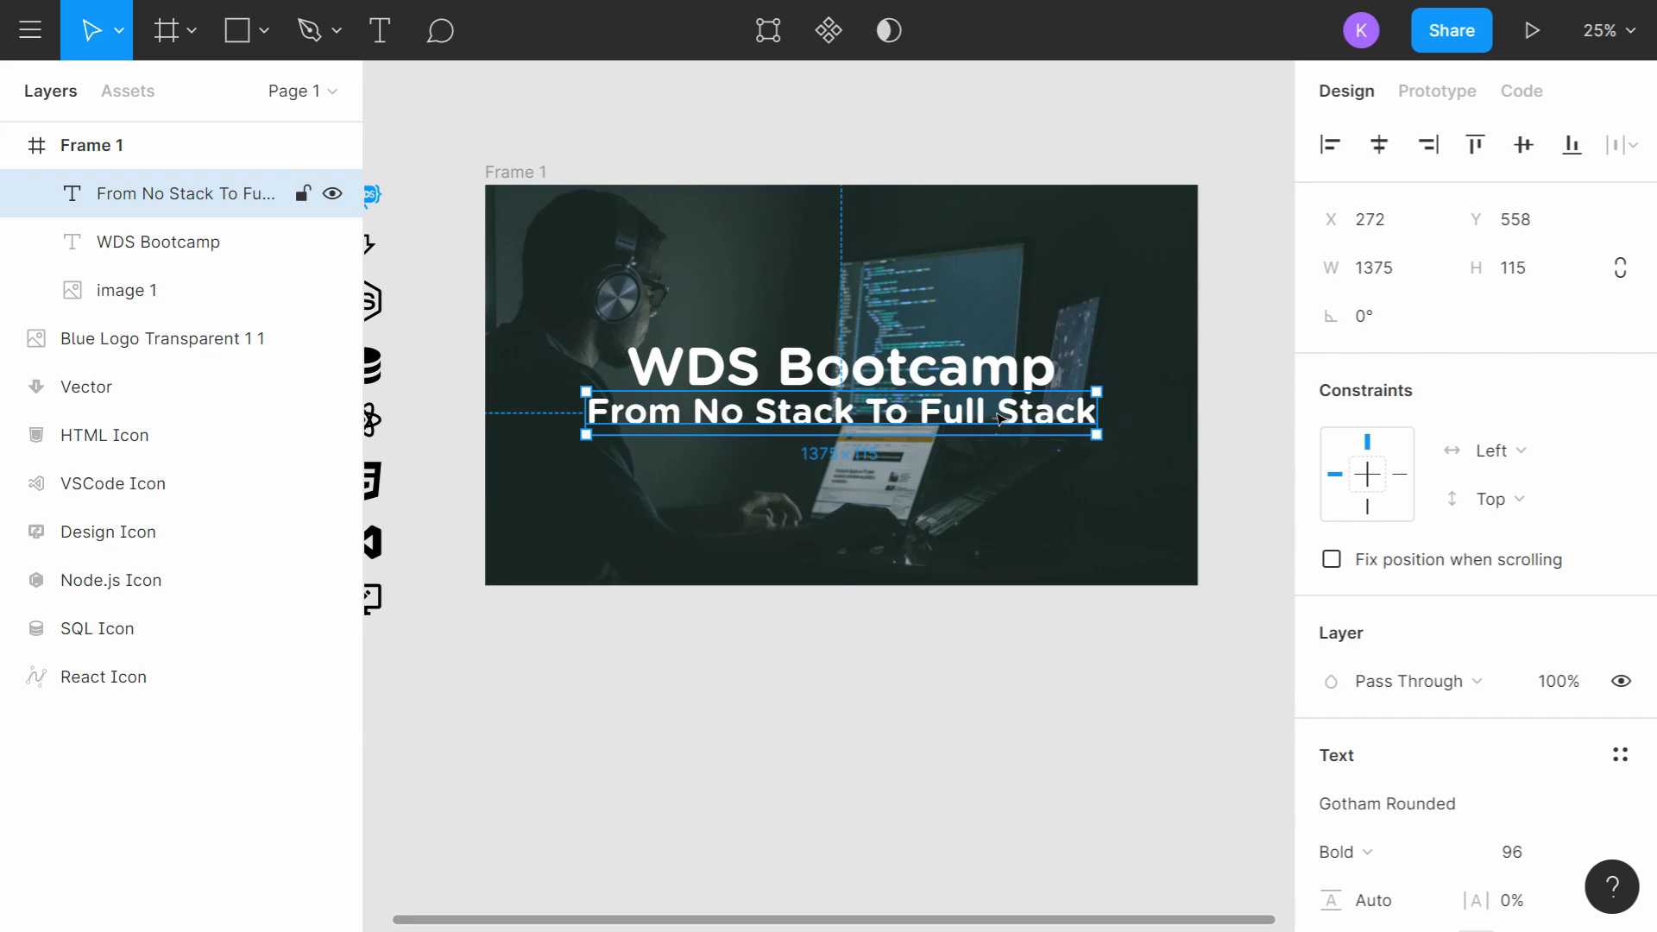
Step: Reduce the subtitle's font size to 64 after trying 48, and recentre it horizontally beneath the title
{"action": "scroll", "coordinate": [1449, 673], "scroll_direction": "down", "scroll_amount": 4}
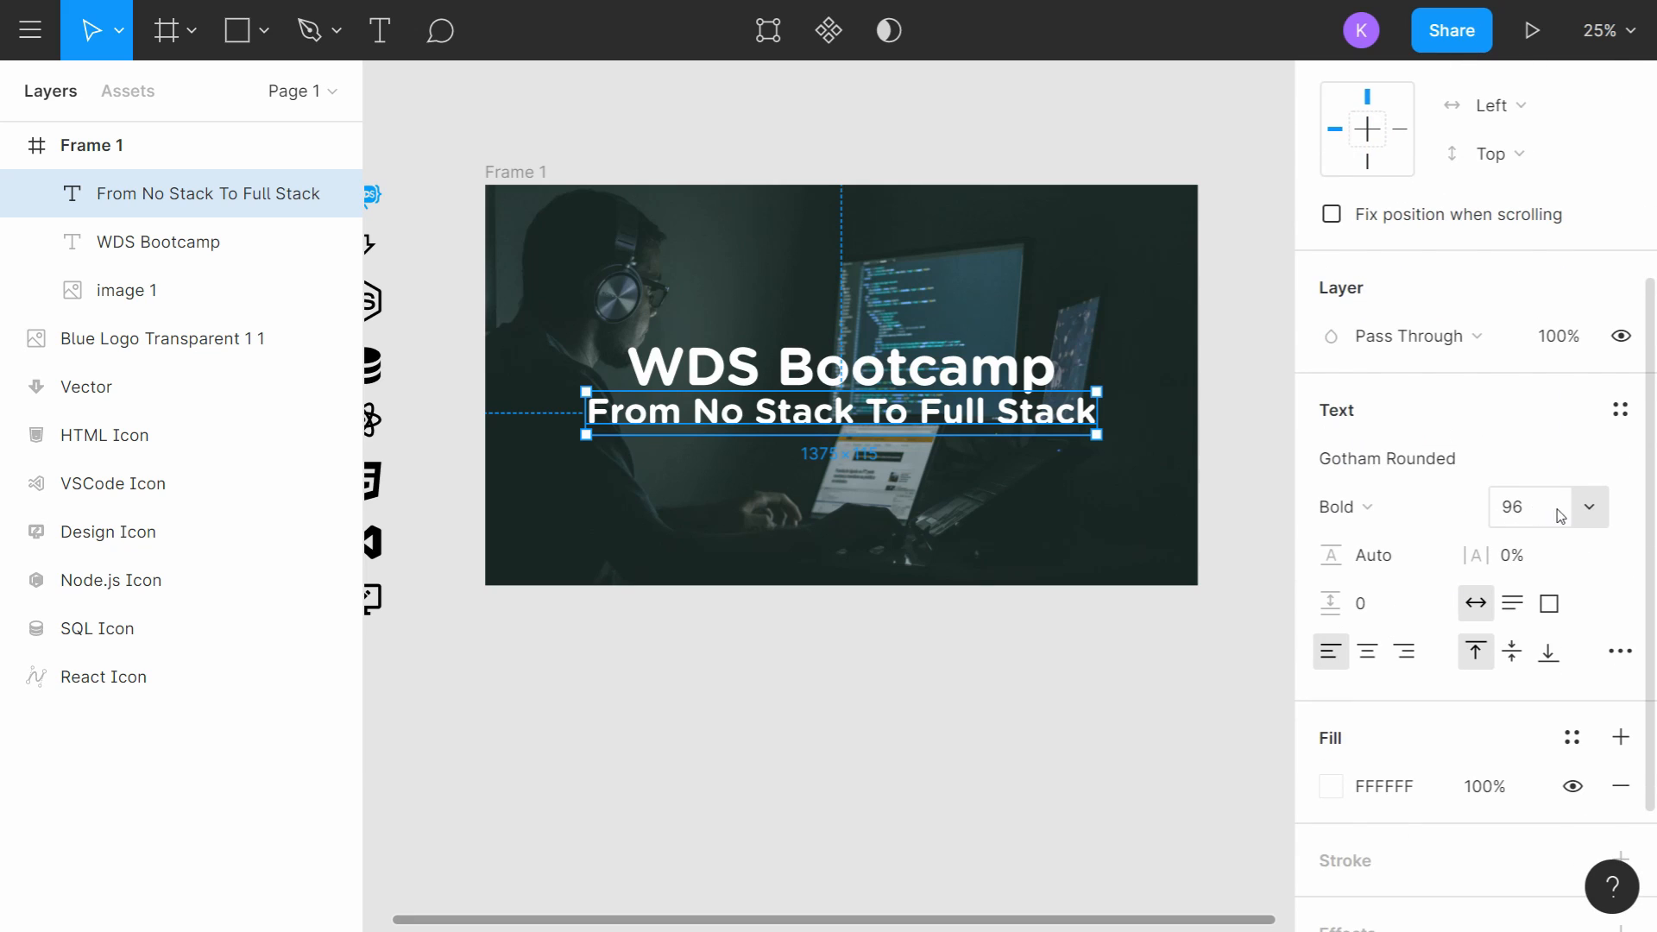
{"action": "left_click", "coordinate": [1590, 508]}
{"action": "left_click", "coordinate": [1568, 430]}
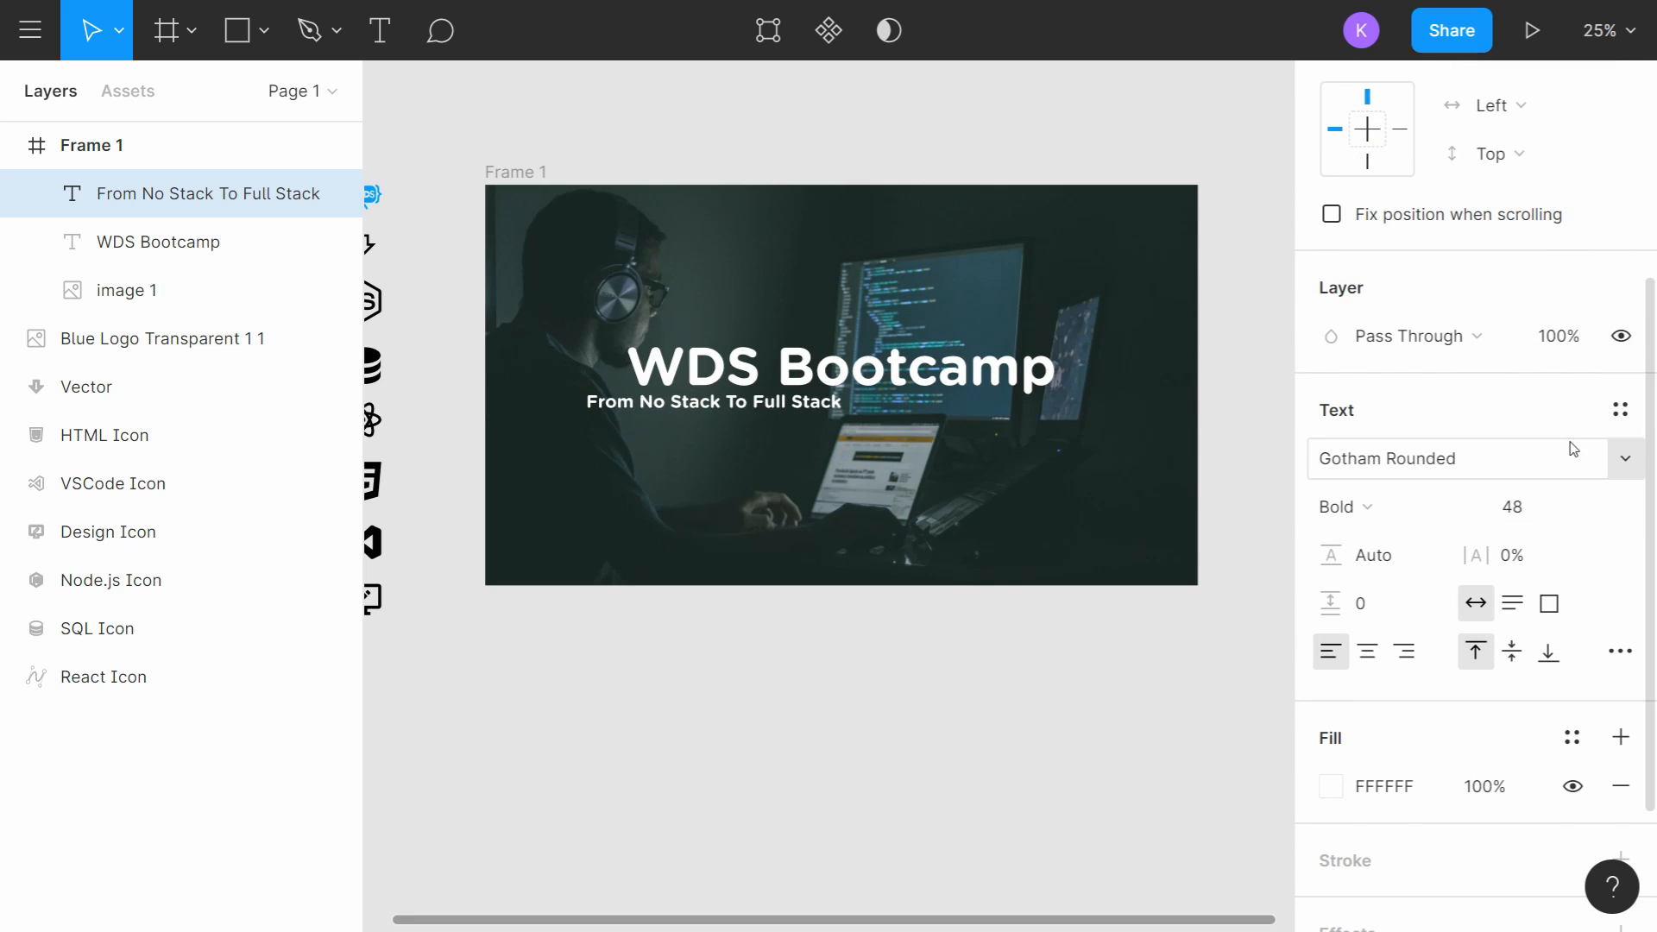
{"action": "left_click", "coordinate": [1590, 508]}
{"action": "left_click", "coordinate": [1579, 542]}
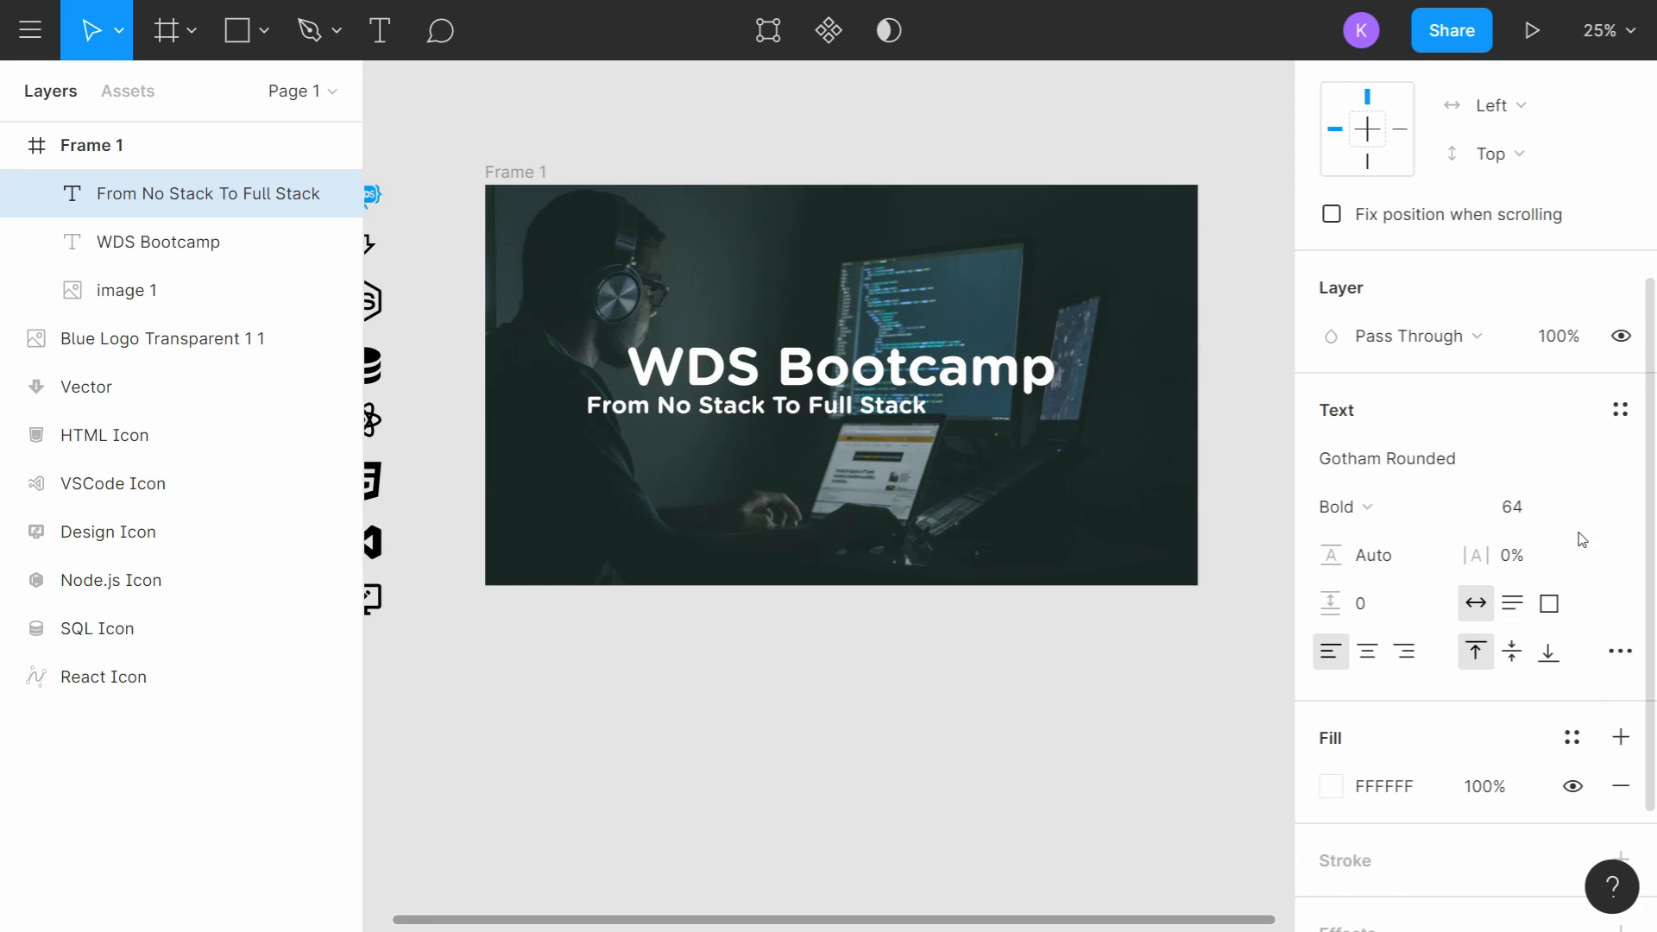
{"action": "left_click_drag", "start_coordinate": [743, 414], "coordinate": [824, 417]}
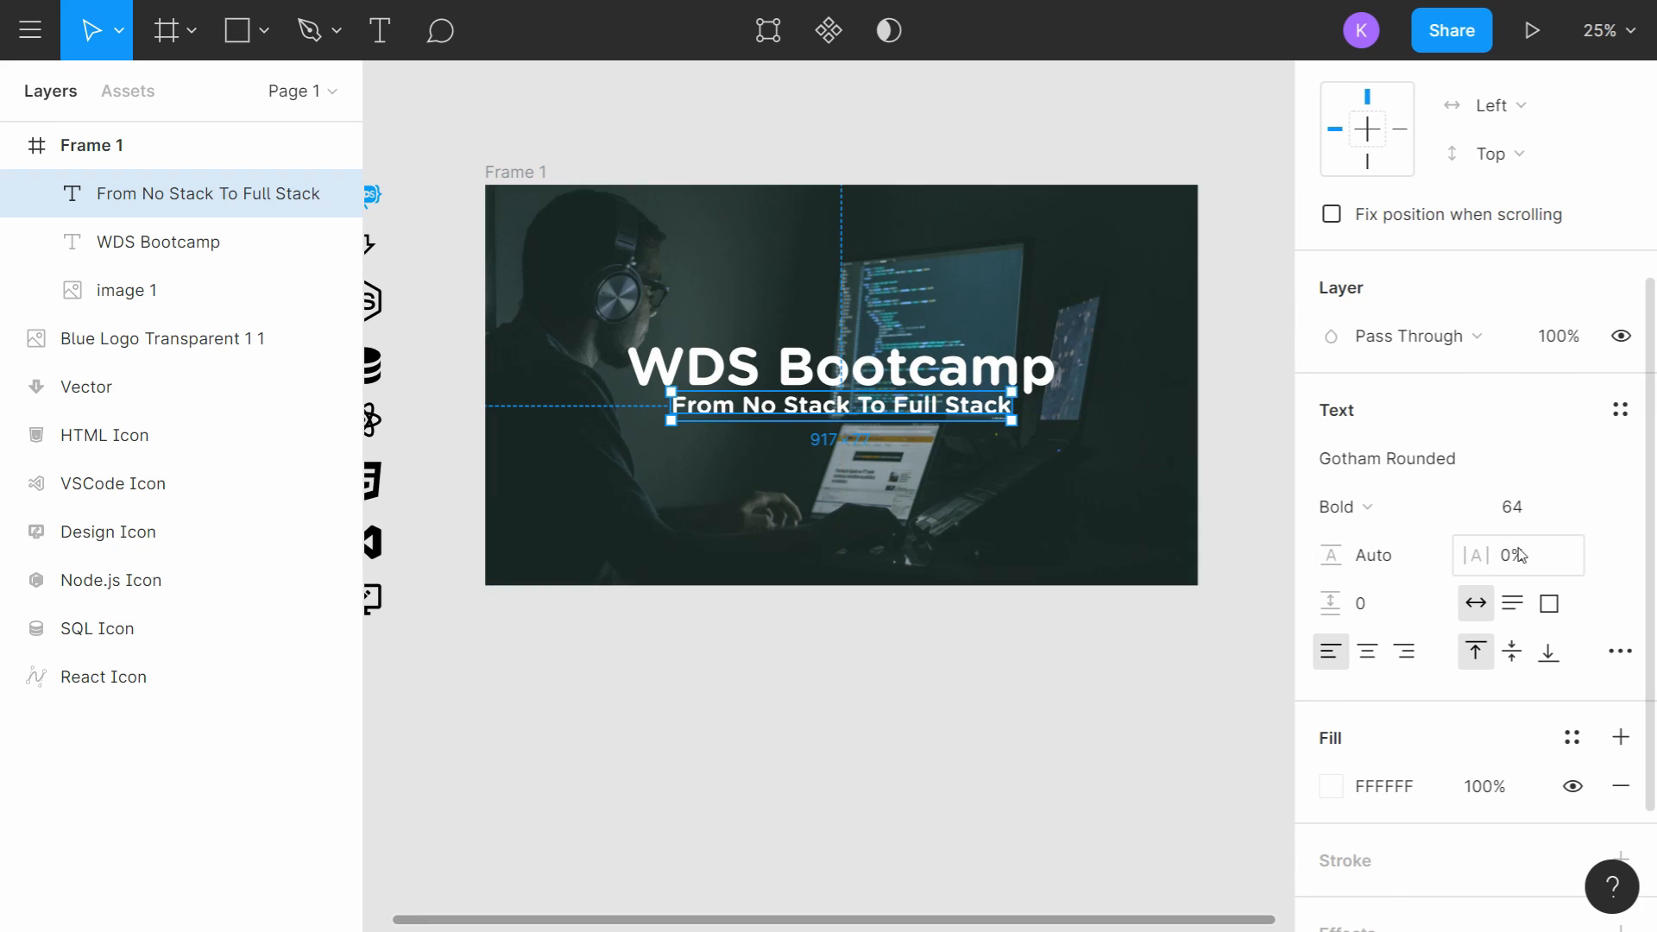
Step: Change the subtitle's font weight to Book after trying Medium, and deselect it
{"action": "left_click", "coordinate": [1394, 508]}
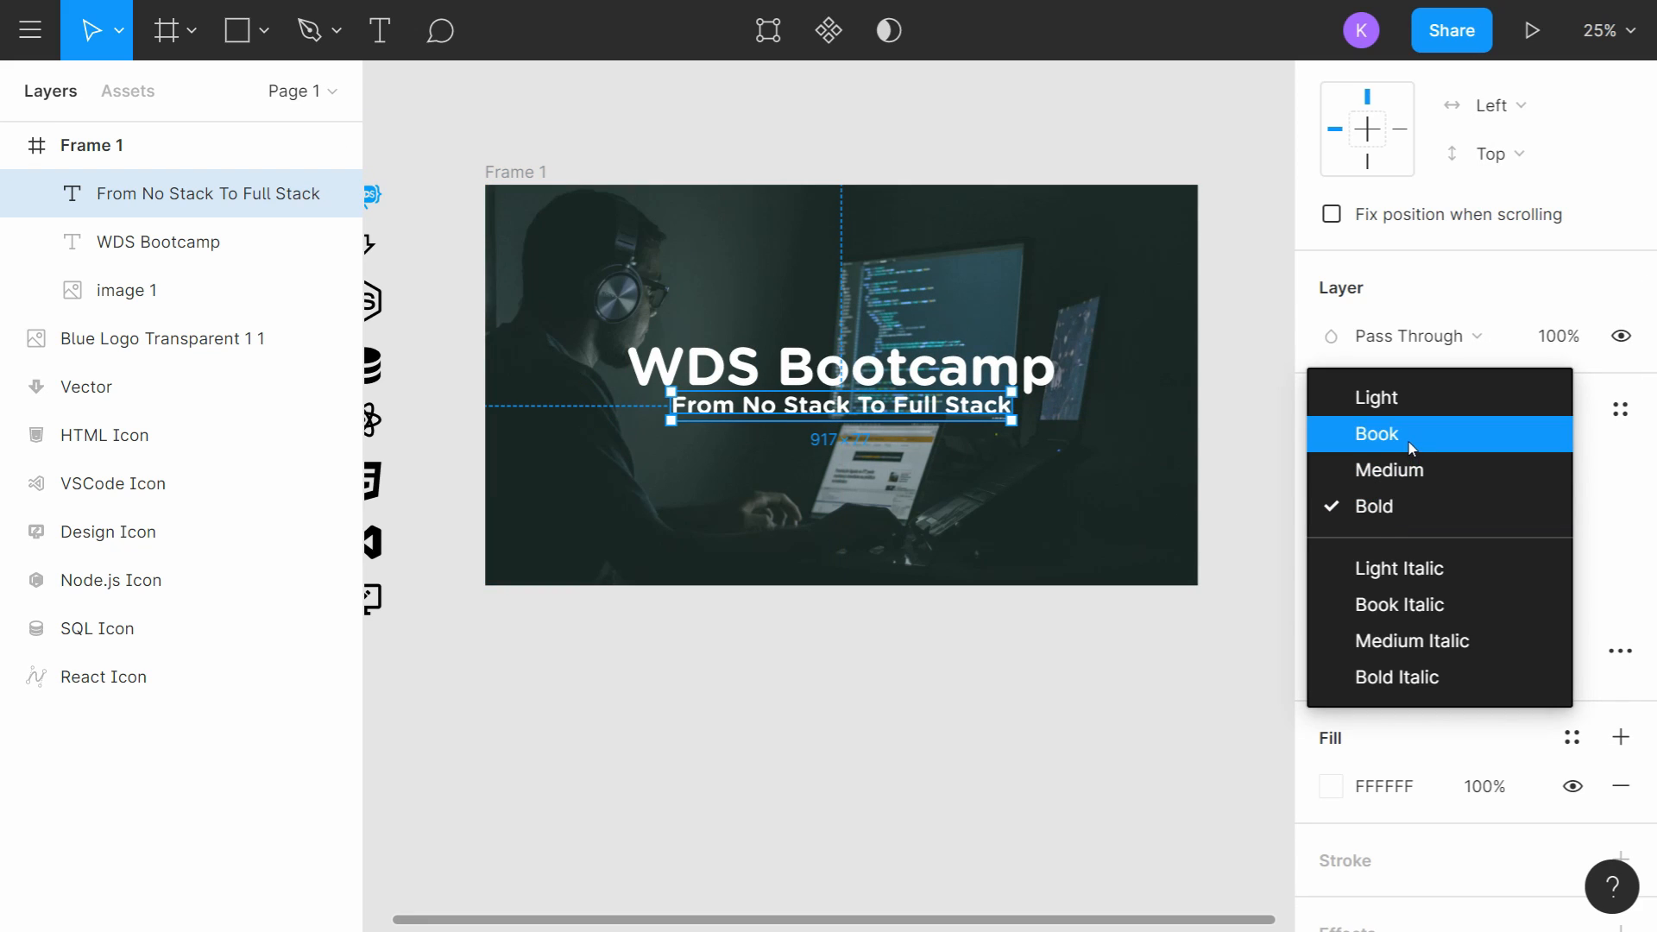
{"action": "left_click", "coordinate": [1413, 468]}
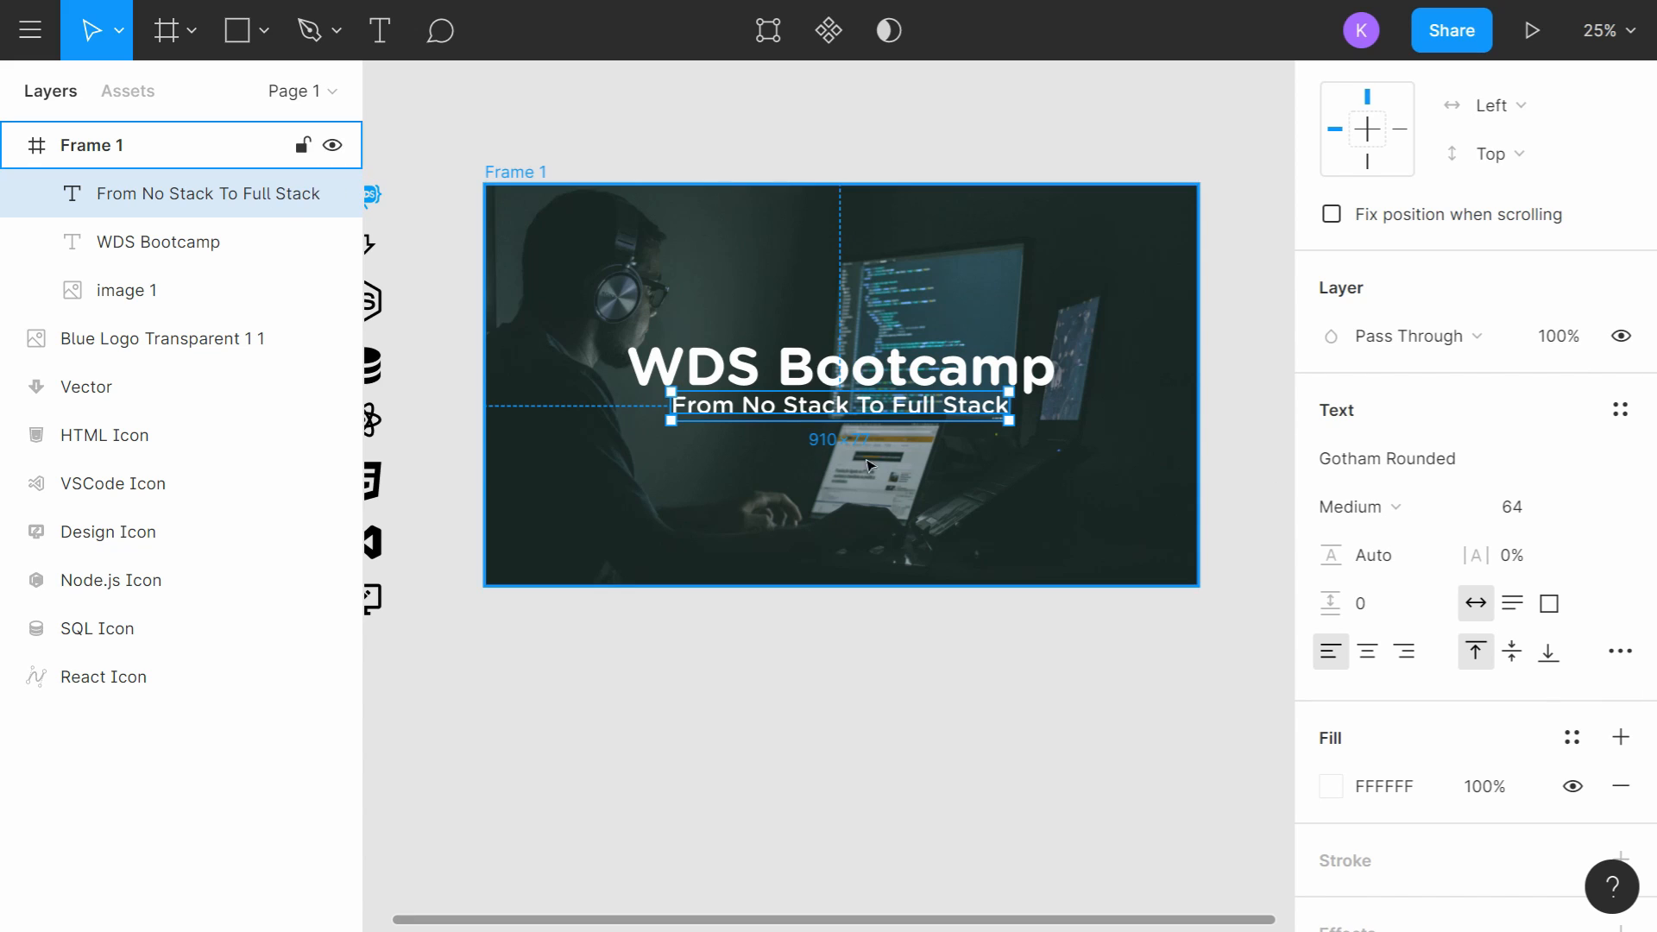
{"action": "left_click", "coordinate": [1359, 507]}
{"action": "left_click", "coordinate": [1424, 472]}
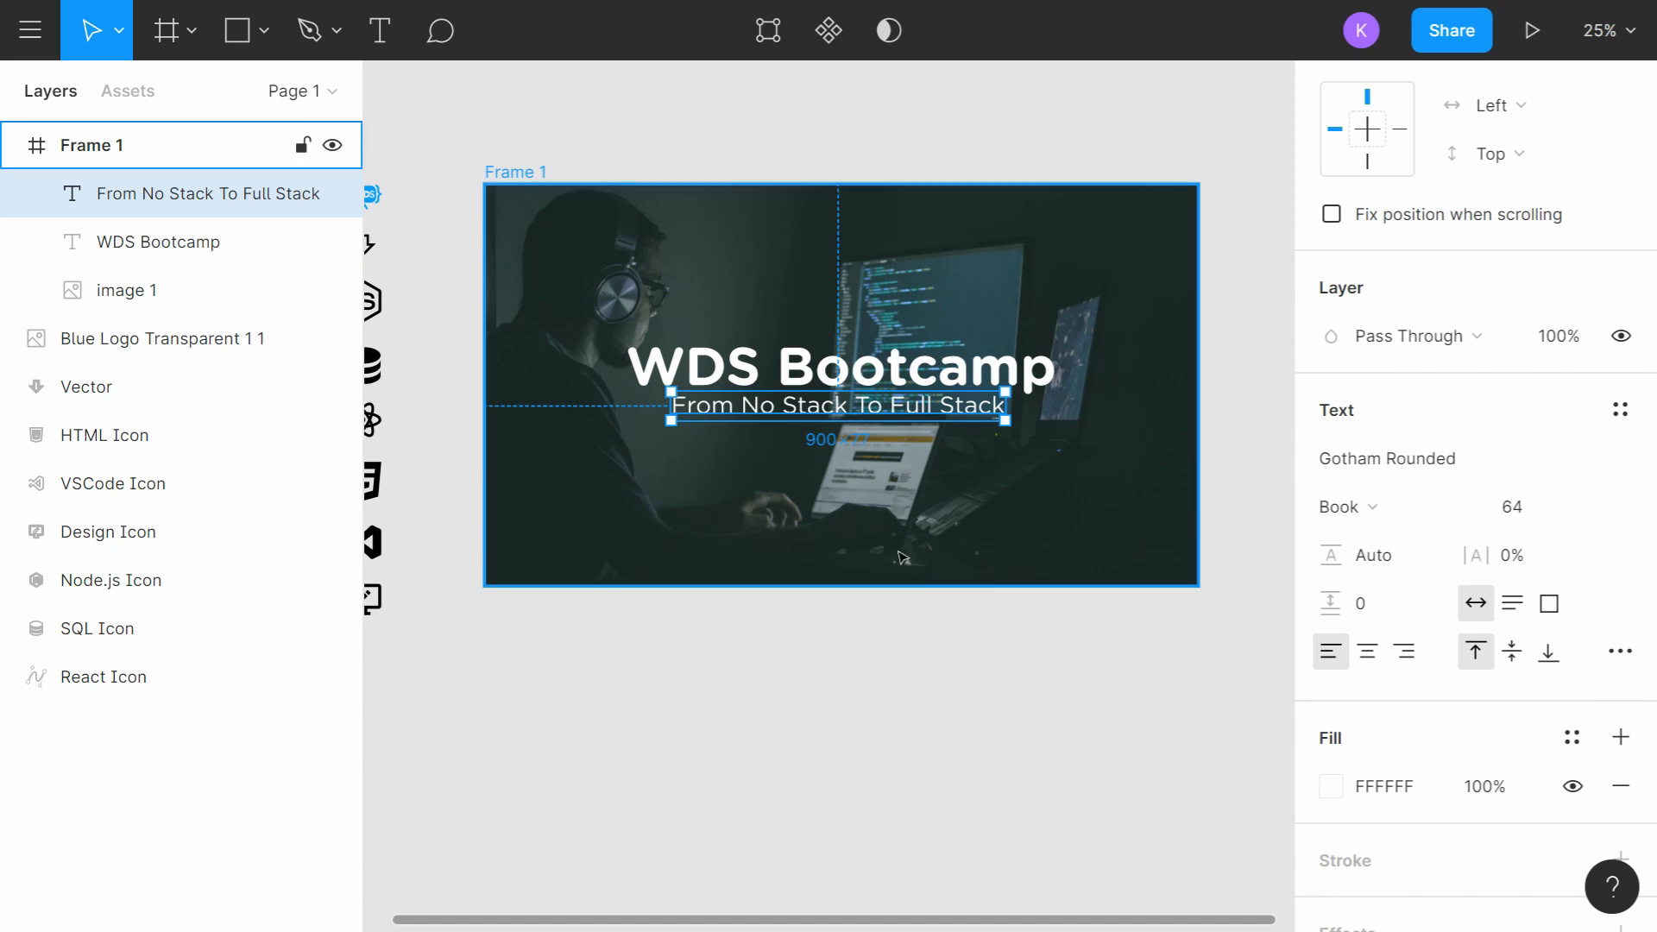
{"action": "left_click", "coordinate": [1001, 690]}
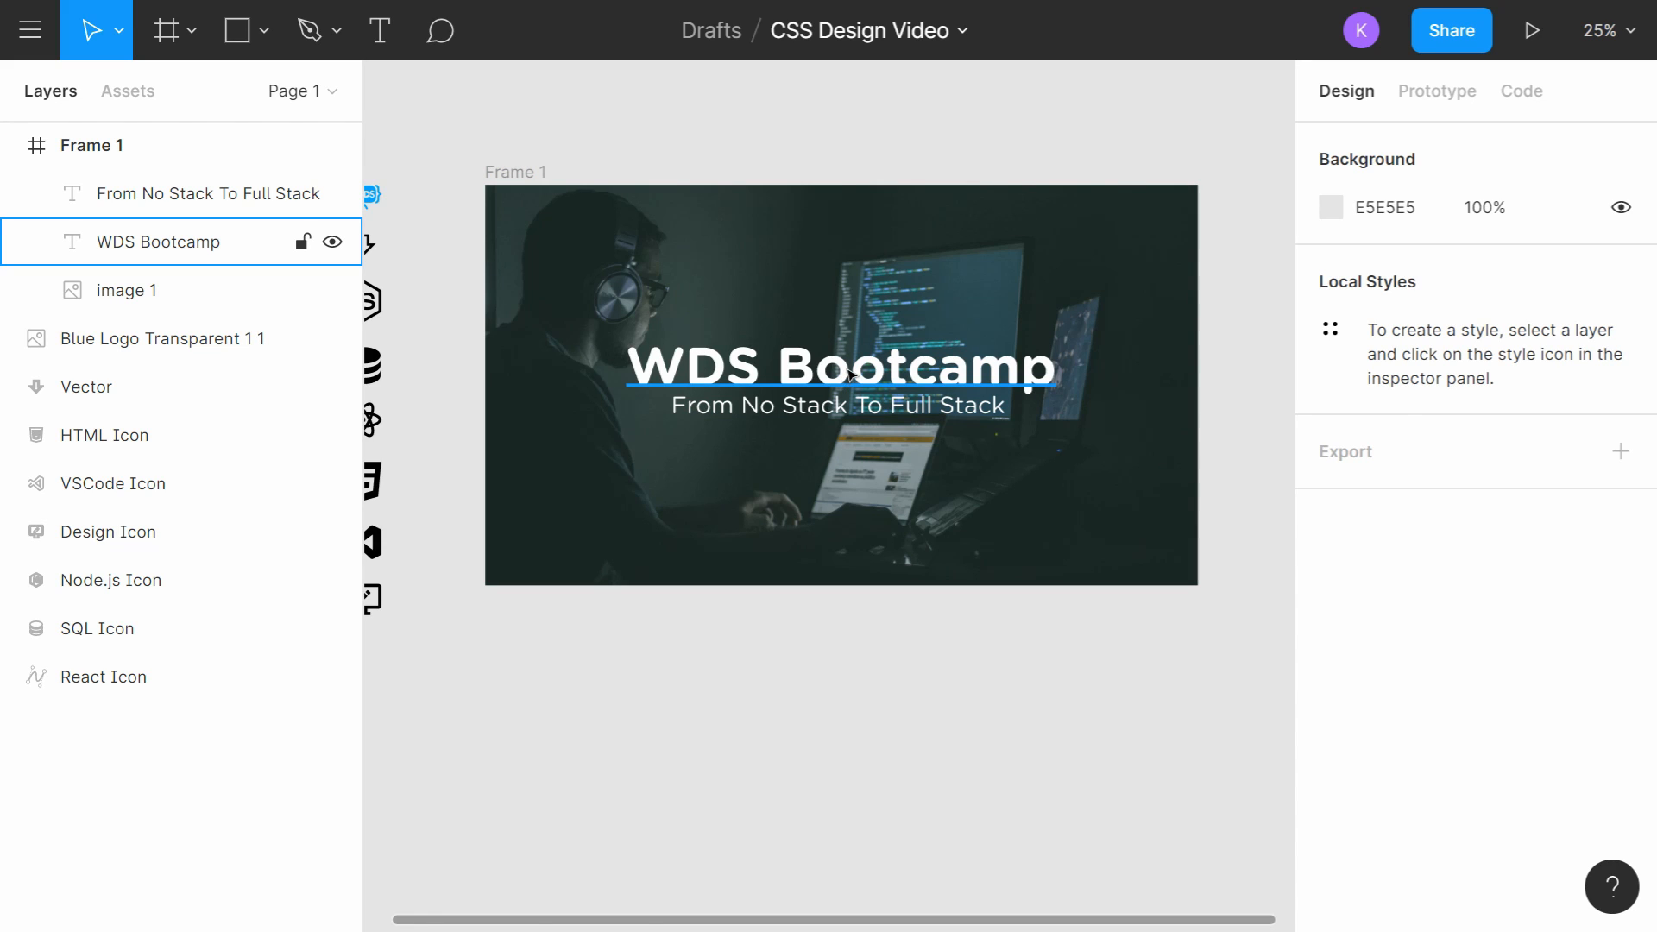
Step: Set the "WDS Bootcamp" title's font size to 100 and move it slightly higher, centred horizontally in the frame
{"action": "left_click", "coordinate": [849, 373]}
{"action": "scroll", "coordinate": [1553, 651], "scroll_direction": "down", "scroll_amount": 3}
{"action": "left_click", "coordinate": [1556, 600]}
{"action": "type", "text": "100"}
{"action": "key", "text": "Return"}
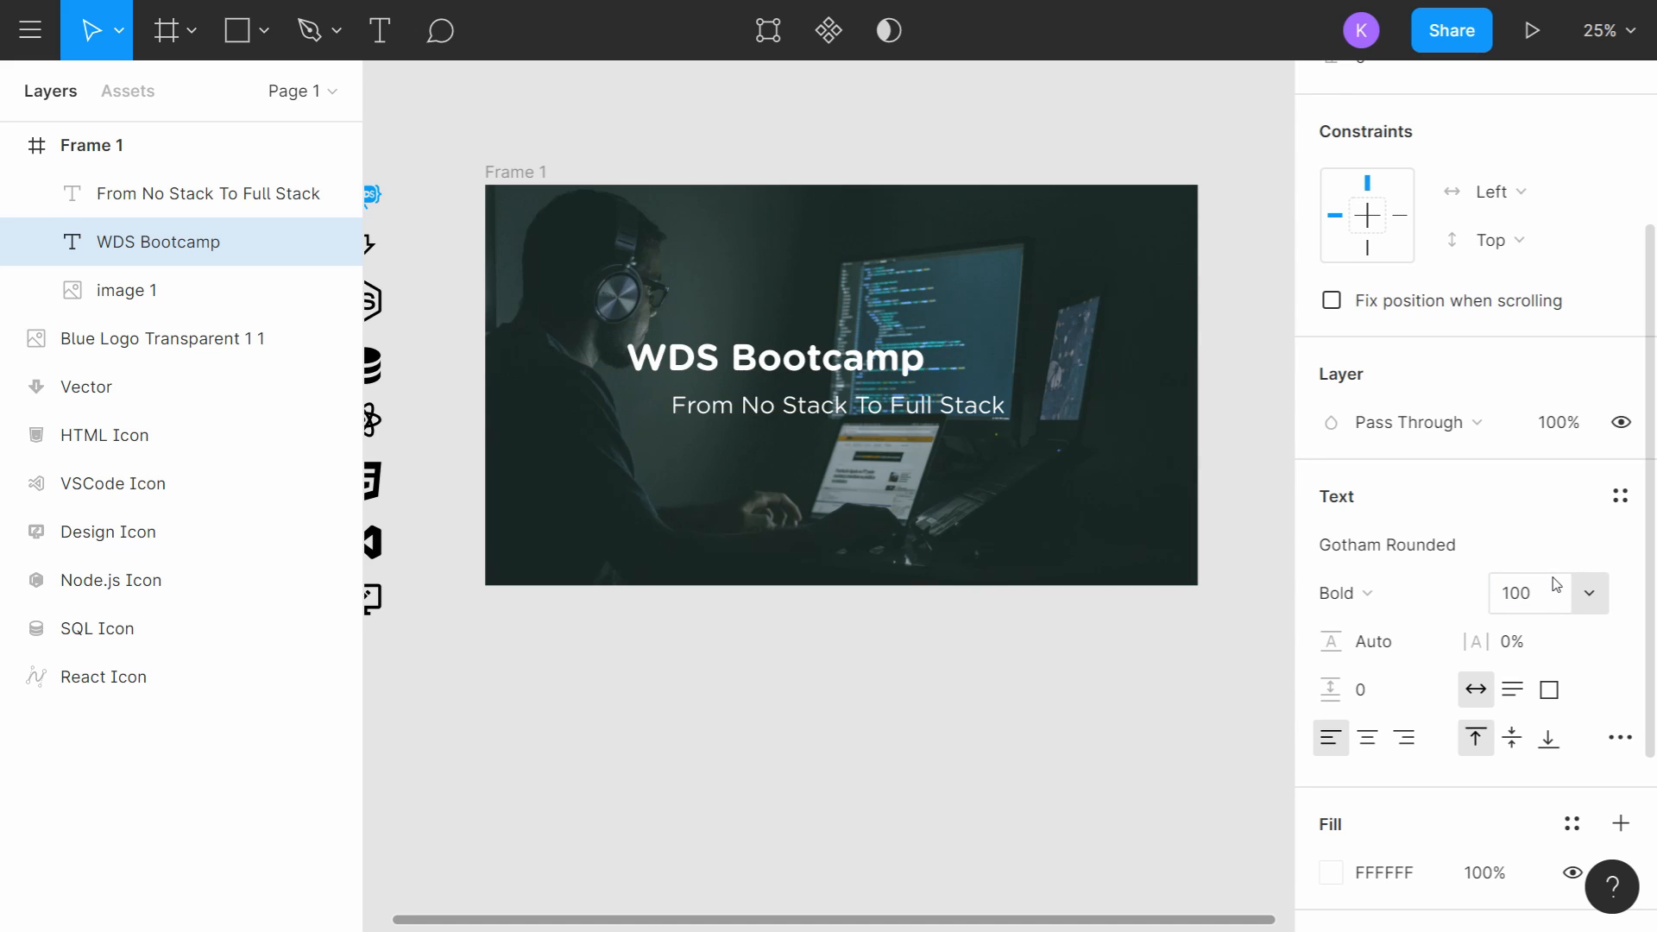
{"action": "left_click_drag", "start_coordinate": [805, 358], "coordinate": [874, 339]}
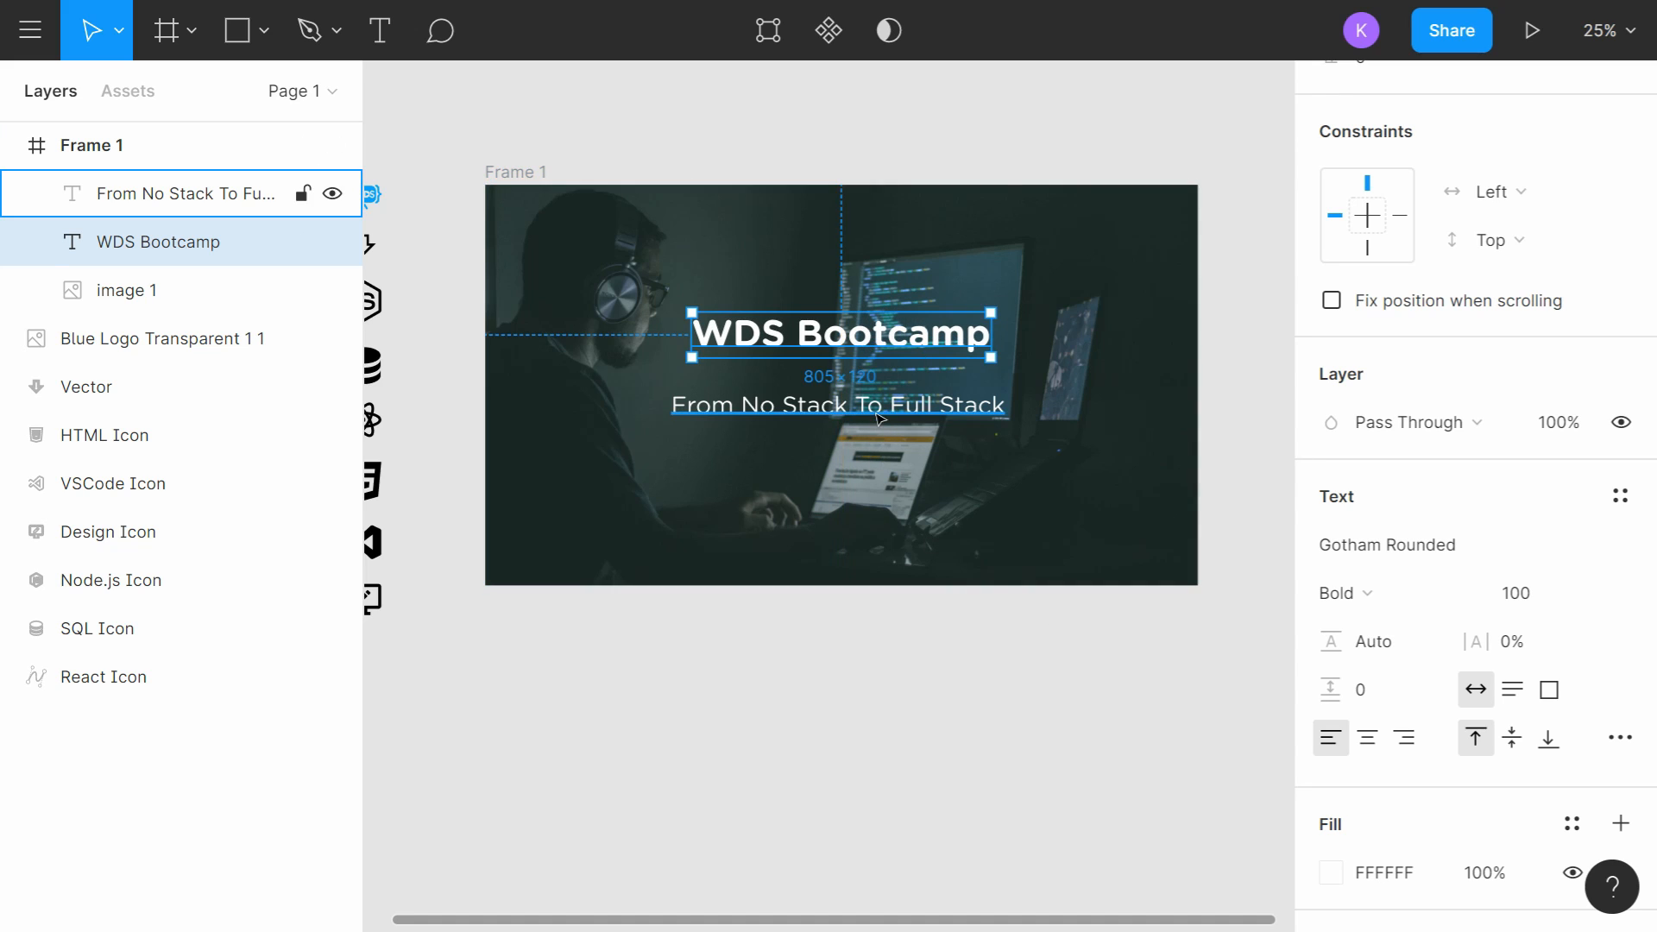
Step: Set the subtitle's font size to 50 and move it directly beneath the title, centred horizontally in the frame
{"action": "left_click", "coordinate": [932, 405]}
{"action": "left_click", "coordinate": [1529, 596]}
{"action": "type", "text": "50"}
{"action": "key", "text": "Return"}
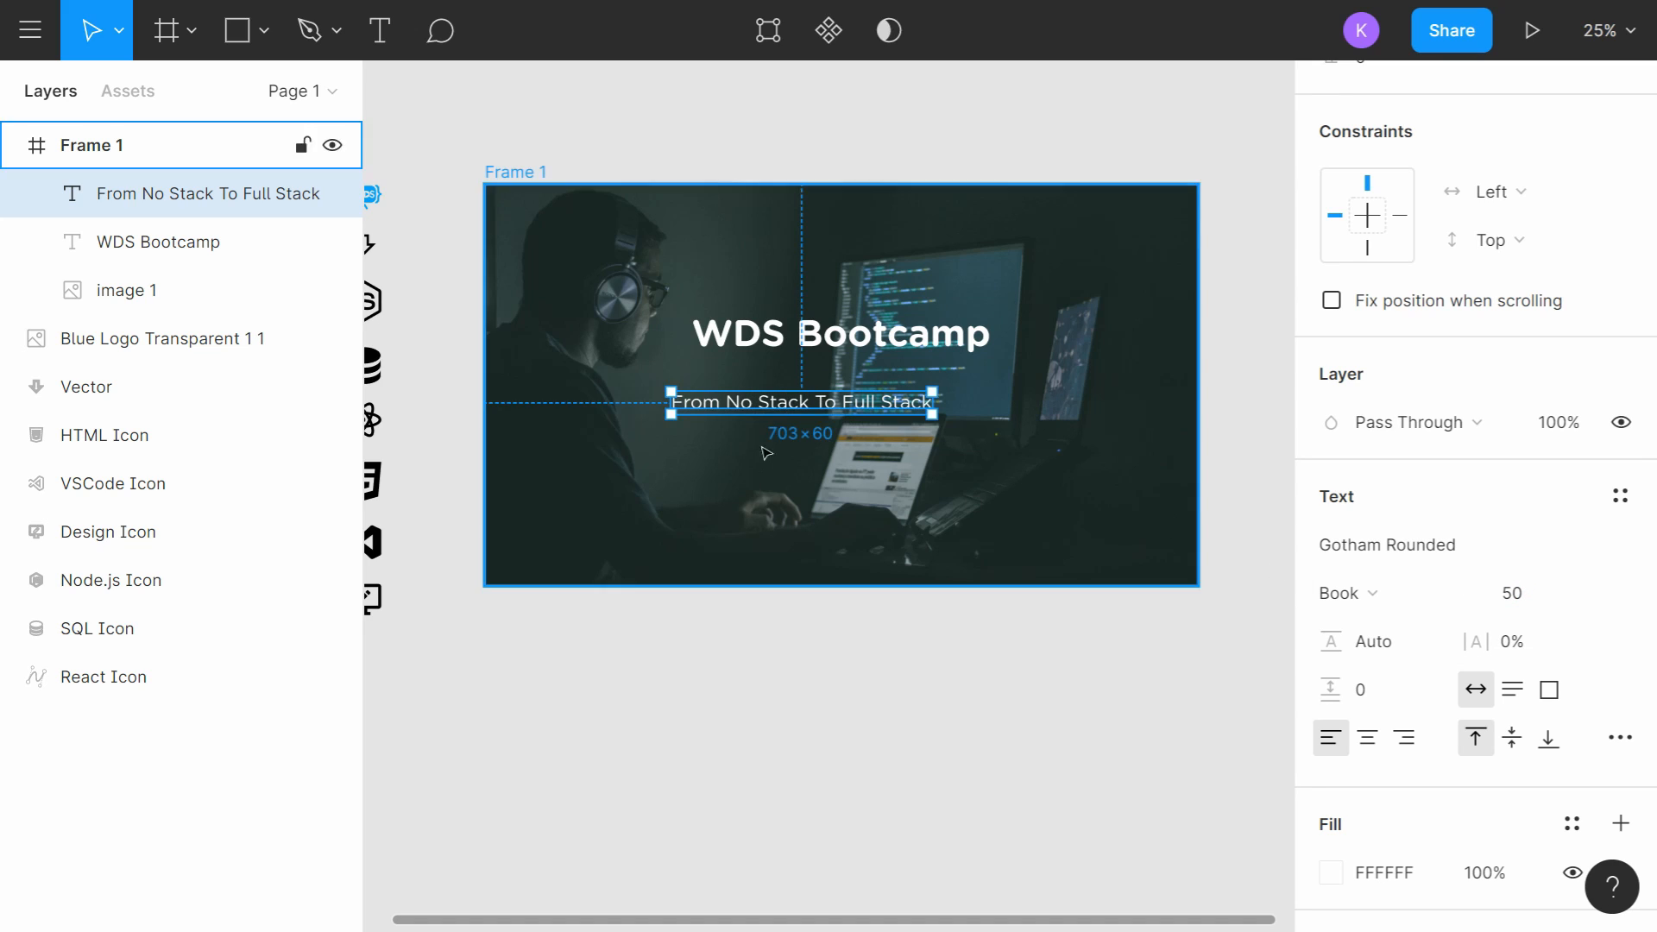
{"action": "left_click_drag", "start_coordinate": [793, 411], "coordinate": [832, 374]}
{"action": "left_click", "coordinate": [930, 614]}
{"action": "scroll", "coordinate": [906, 418], "scroll_direction": "up", "scroll_amount": 2}
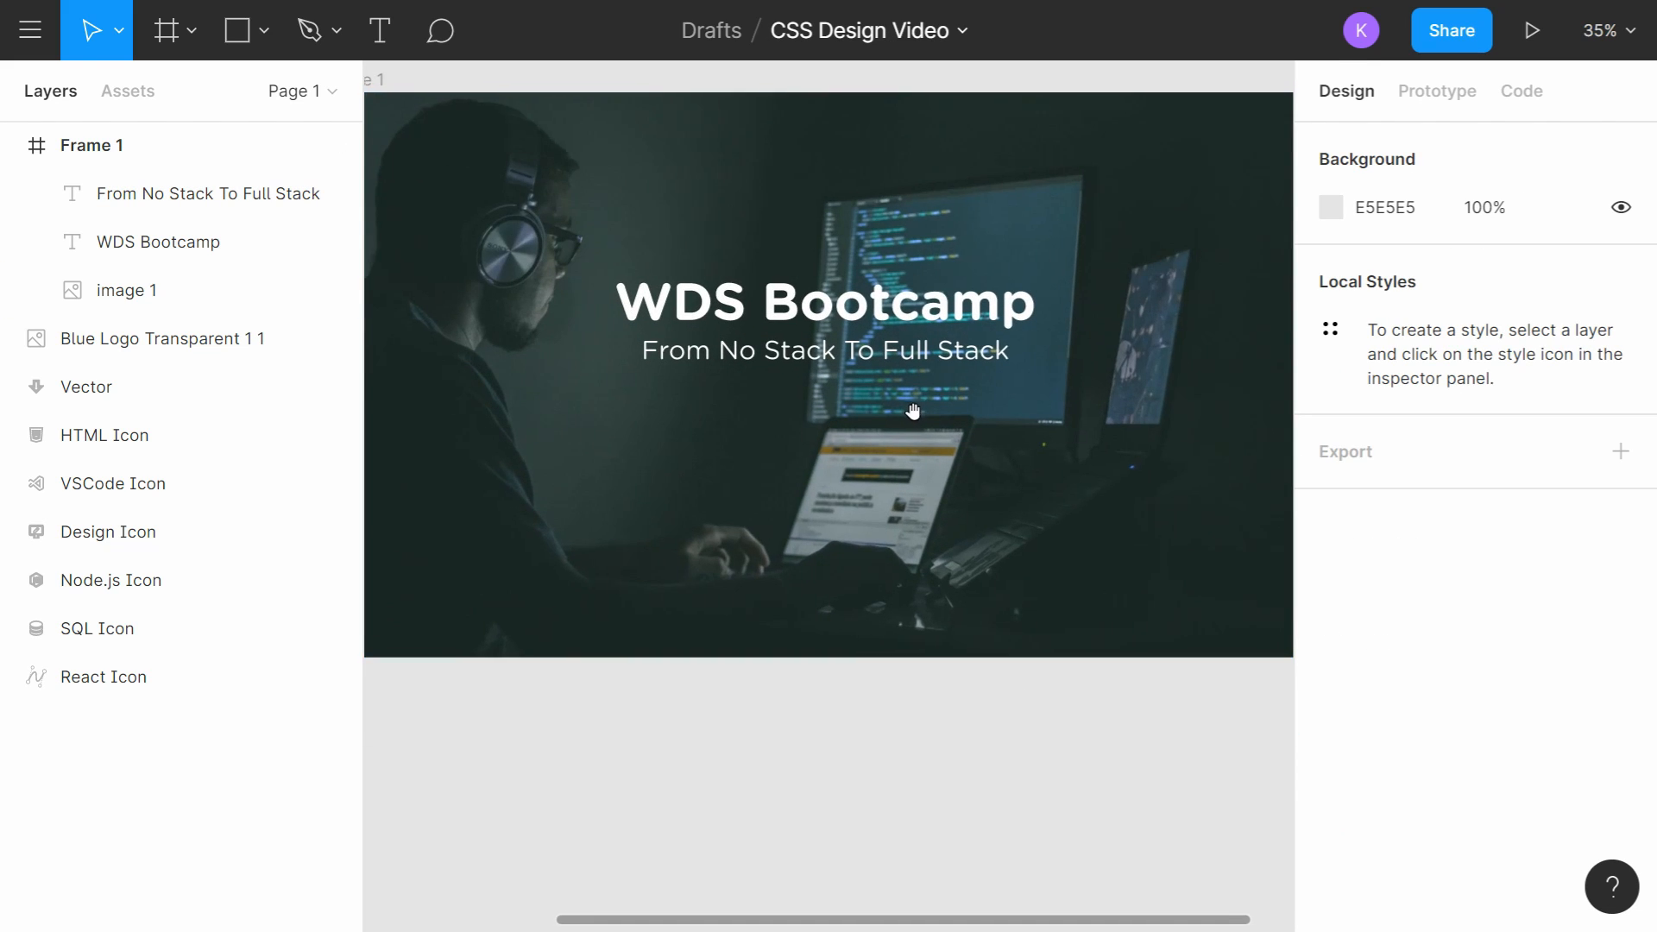
{"action": "scroll", "coordinate": [906, 424], "scroll_direction": "down", "scroll_amount": 3}
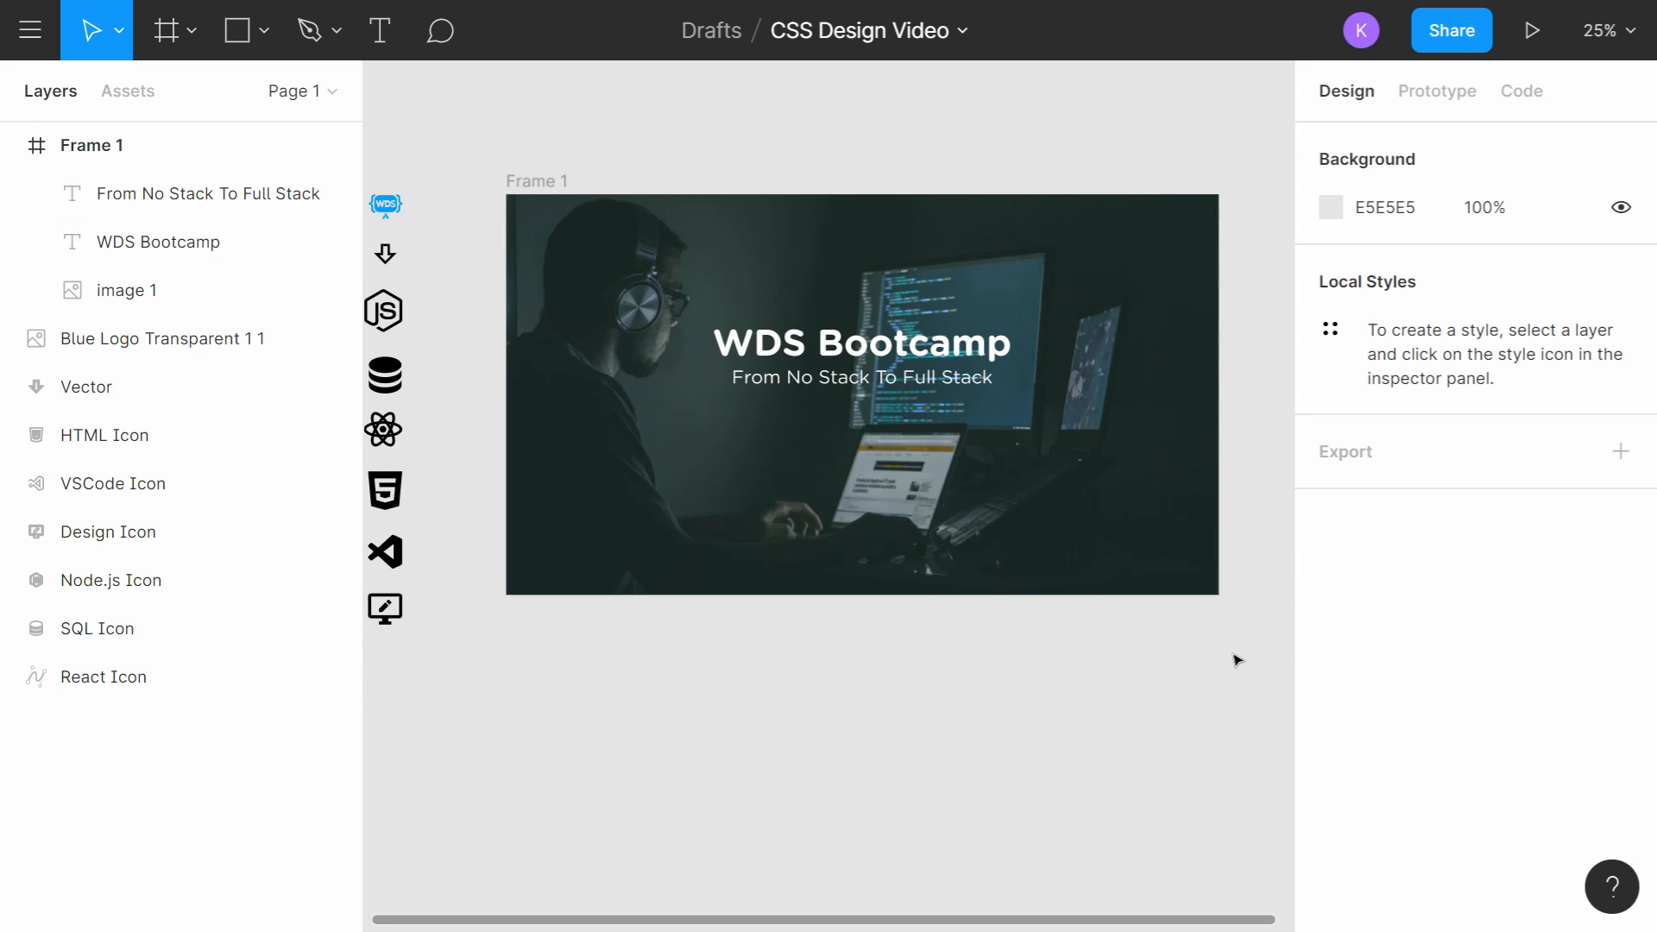
Step: Draw a 1920 × 1080 rectangle covering the whole frame and place its layer between the title and image 1
{"action": "left_click", "coordinate": [252, 43]}
{"action": "left_click", "coordinate": [235, 105]}
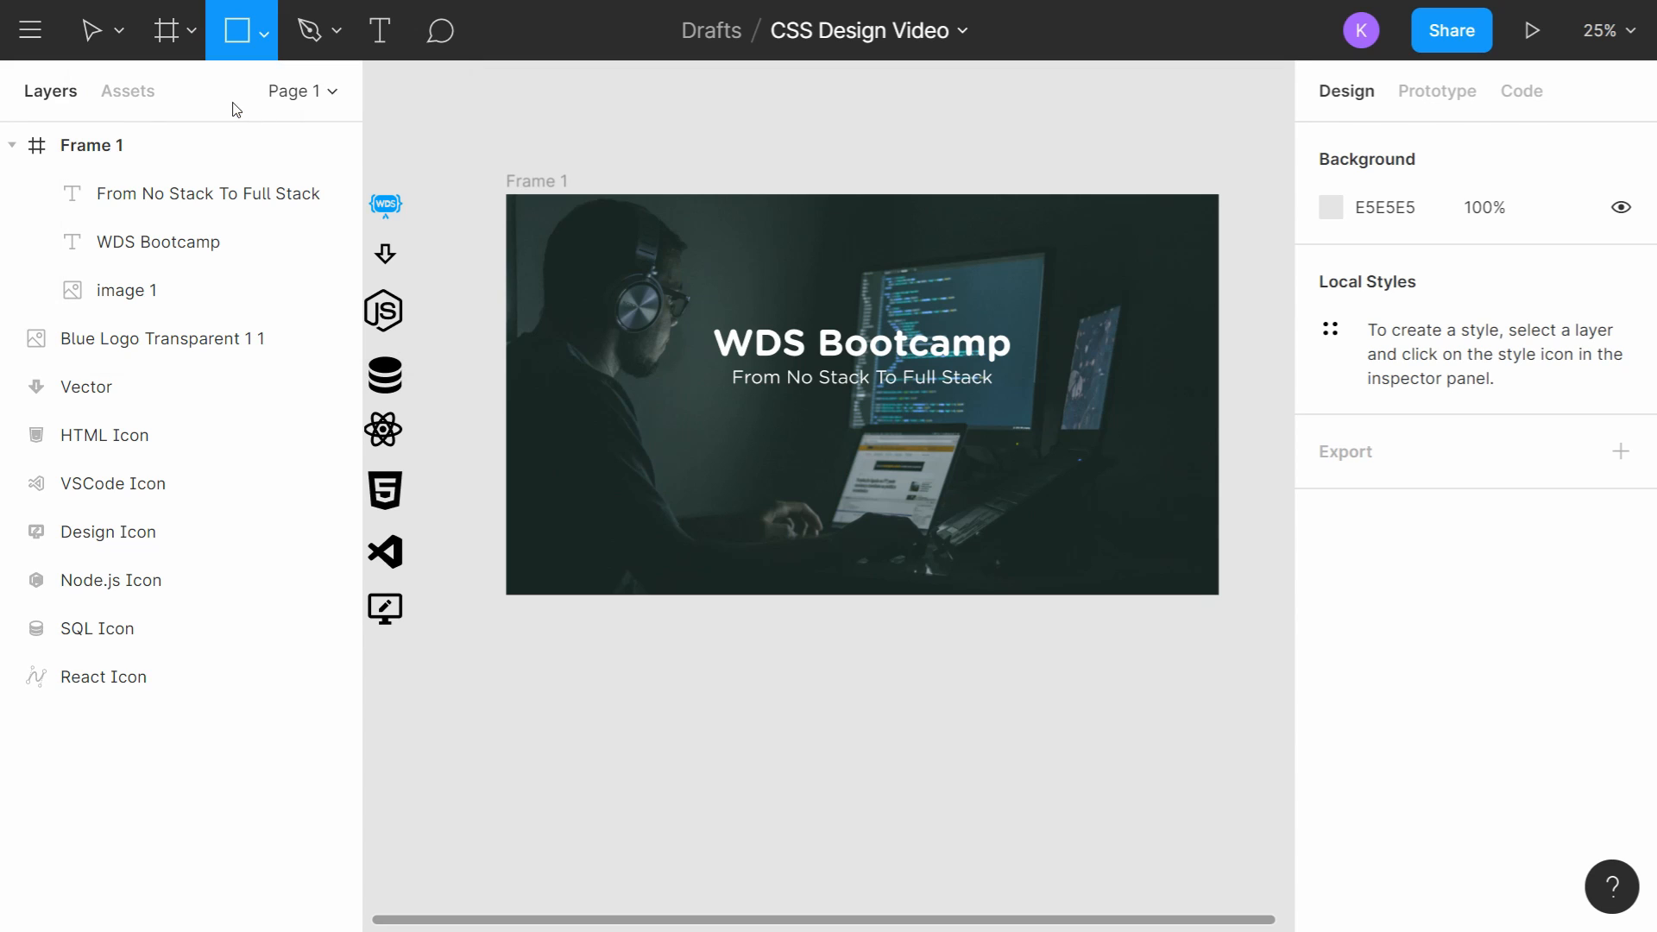
{"action": "mouse_move", "coordinate": [509, 194]}
{"action": "left_mouse_down"}
{"action": "mouse_move", "coordinate": [961, 368]}
{"action": "mouse_move", "coordinate": [1197, 596]}
{"action": "mouse_move", "coordinate": [1217, 587]}
{"action": "left_mouse_up"}
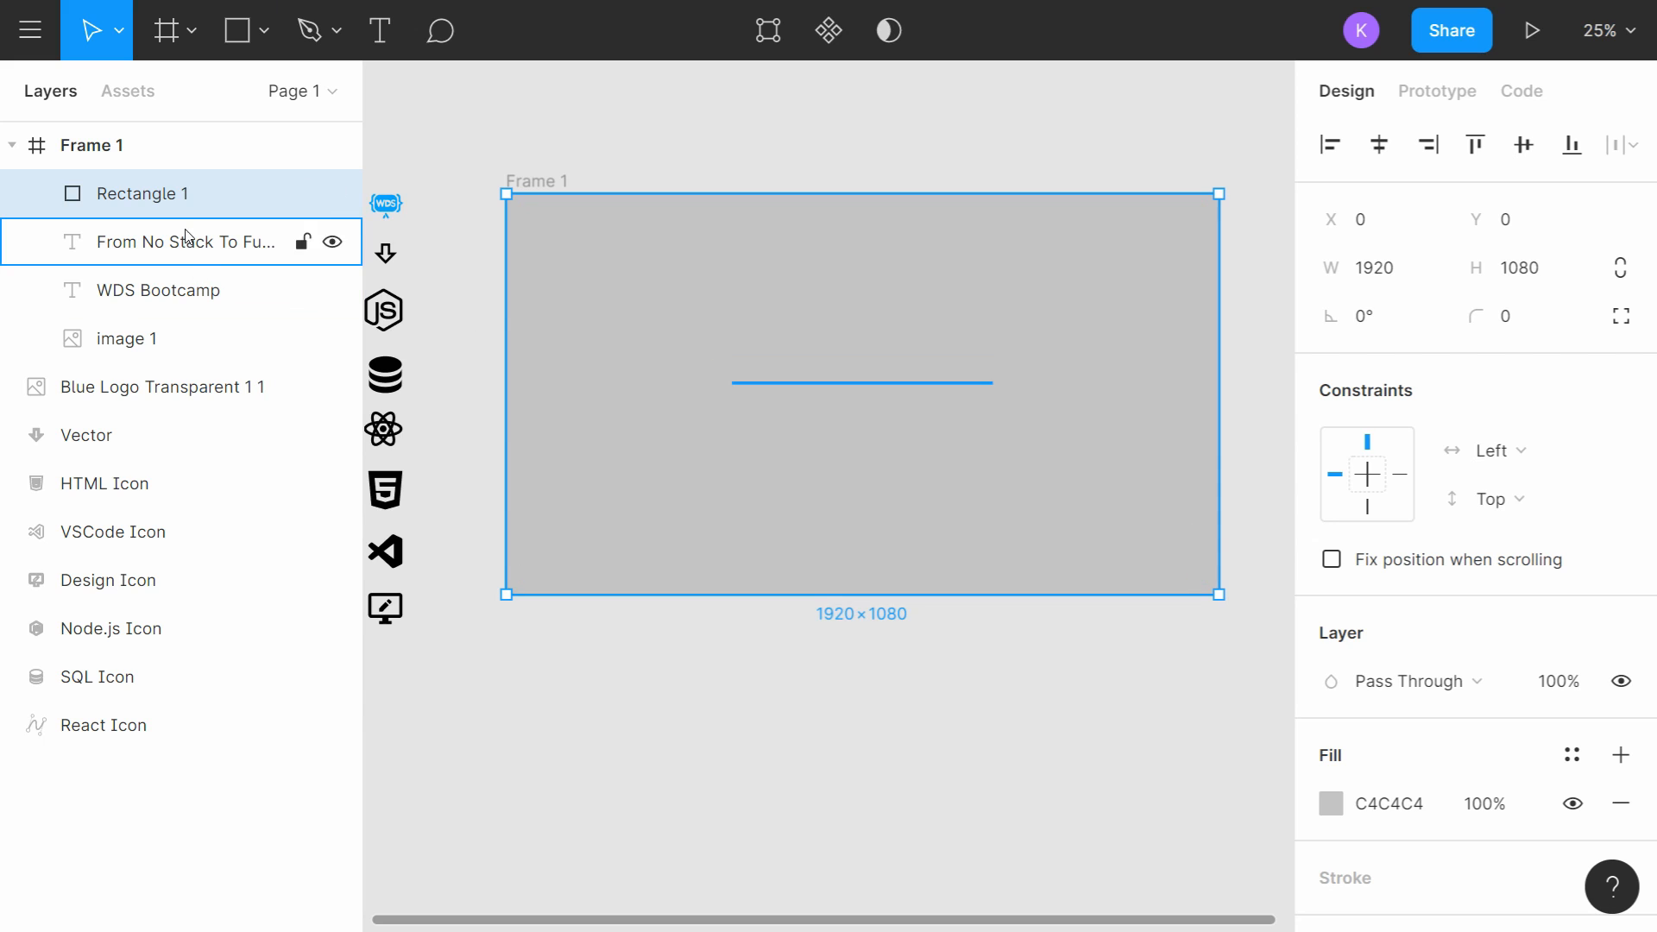
{"action": "left_click_drag", "start_coordinate": [148, 197], "coordinate": [140, 318]}
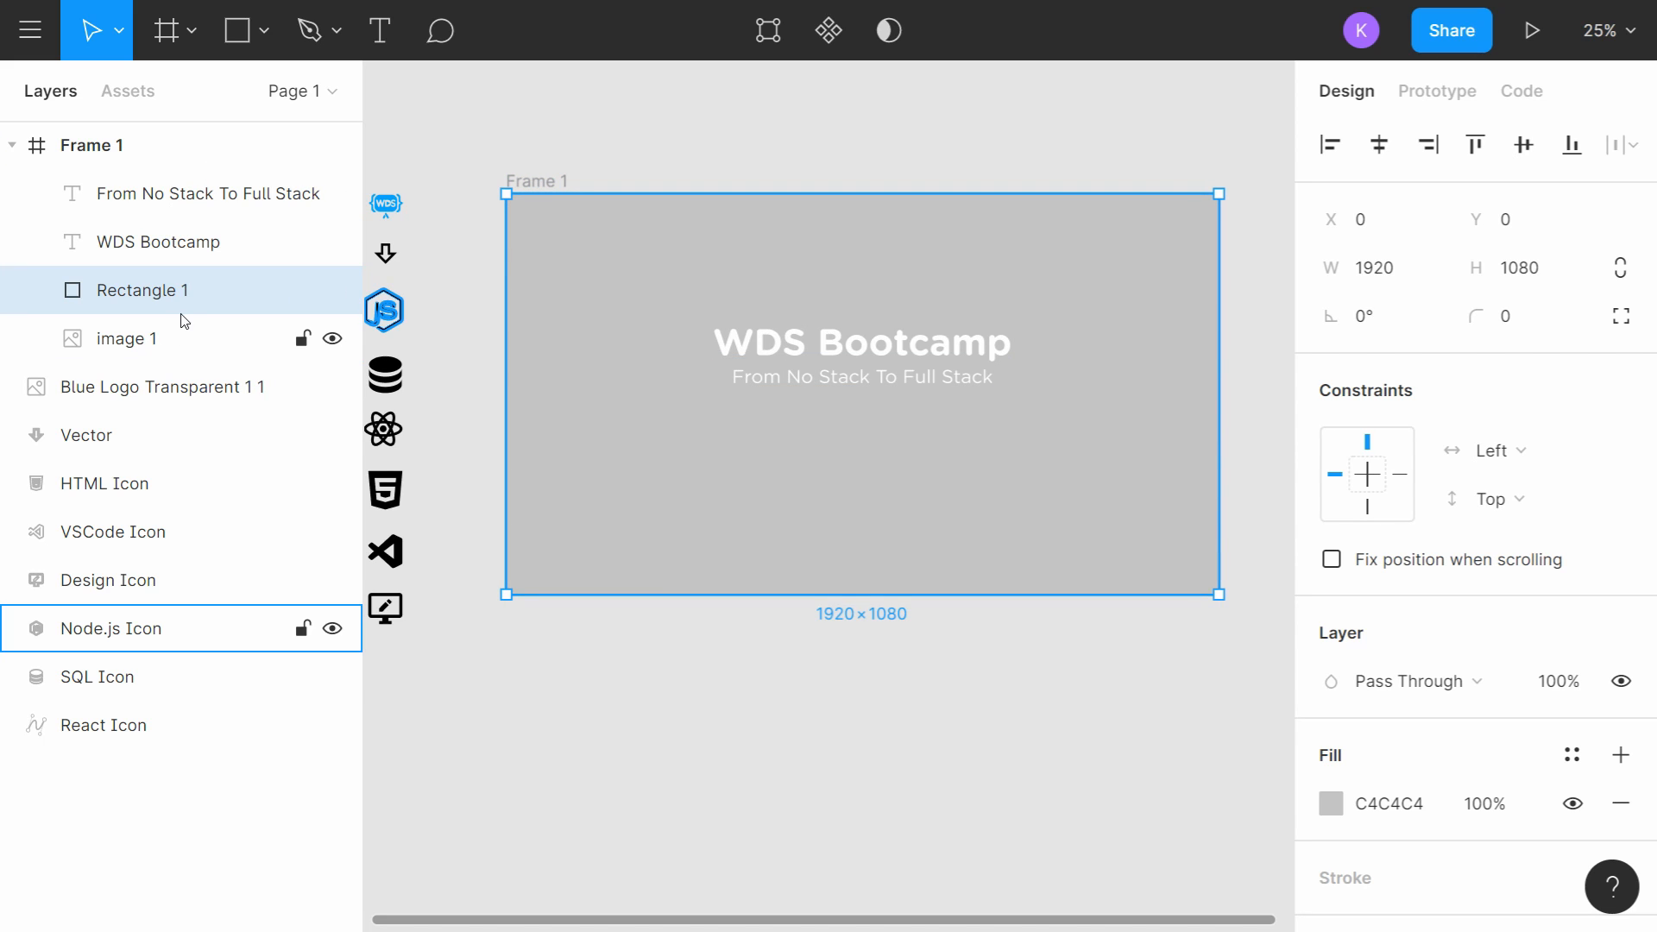
Step: Set the rectangle's fill to black (000000) with 20% opacity
{"action": "scroll", "coordinate": [1444, 654], "scroll_direction": "down", "scroll_amount": 2}
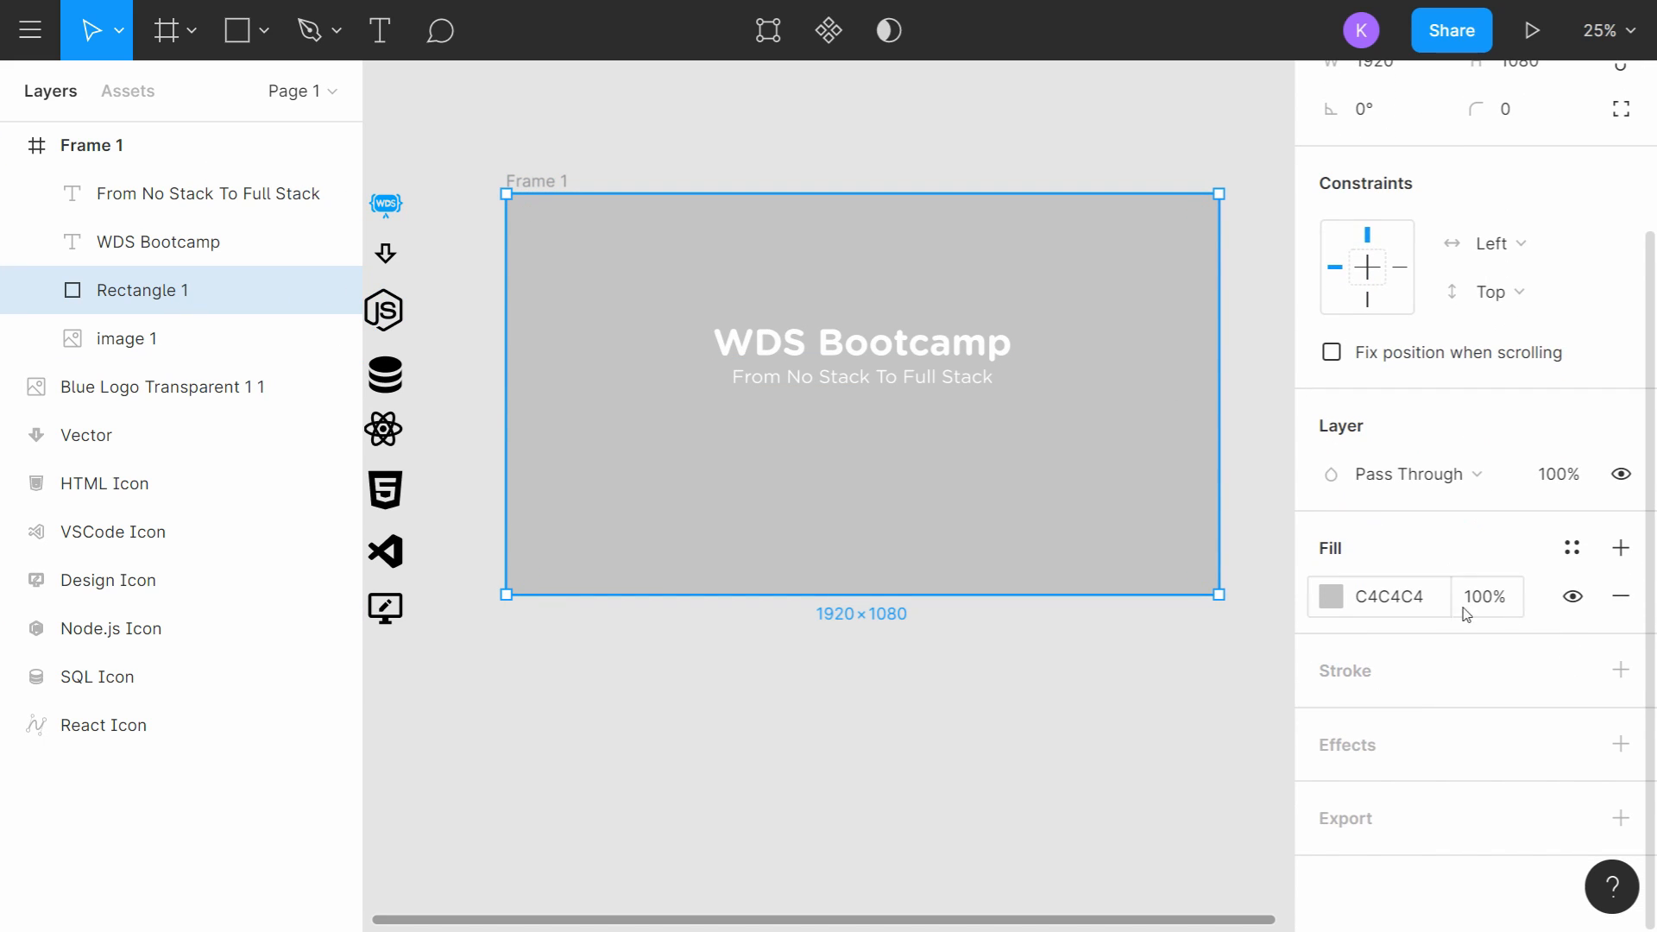
{"action": "left_click", "coordinate": [1332, 596]}
{"action": "left_click", "coordinate": [968, 786]}
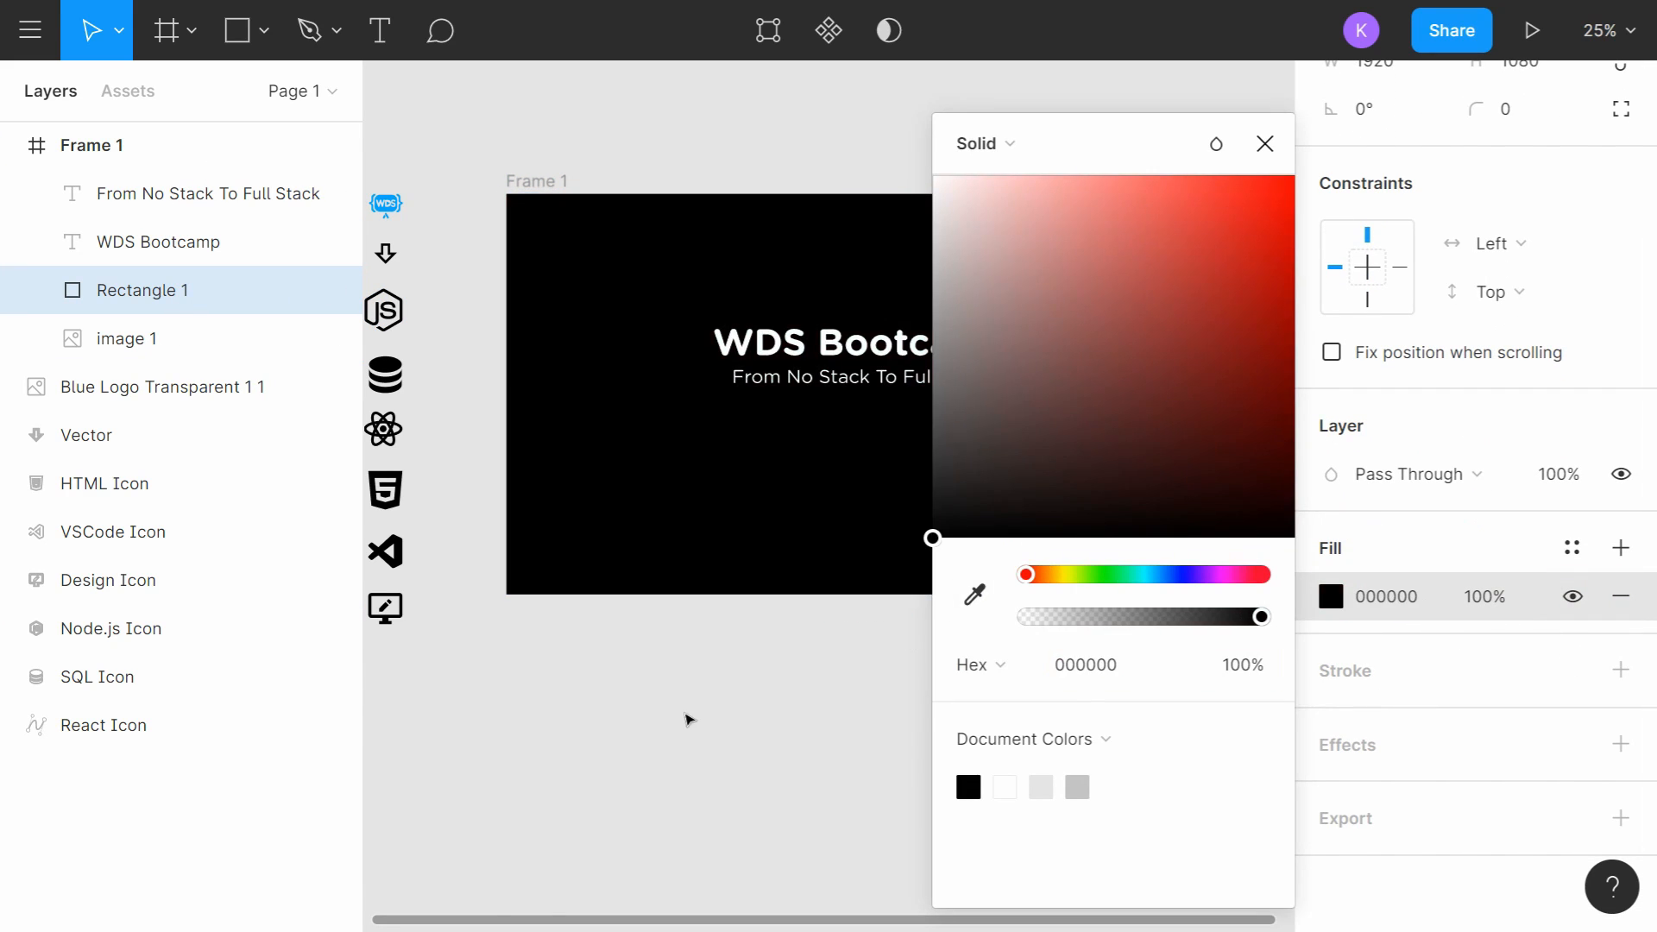
{"action": "left_click", "coordinate": [1265, 144]}
{"action": "left_click", "coordinate": [1494, 602]}
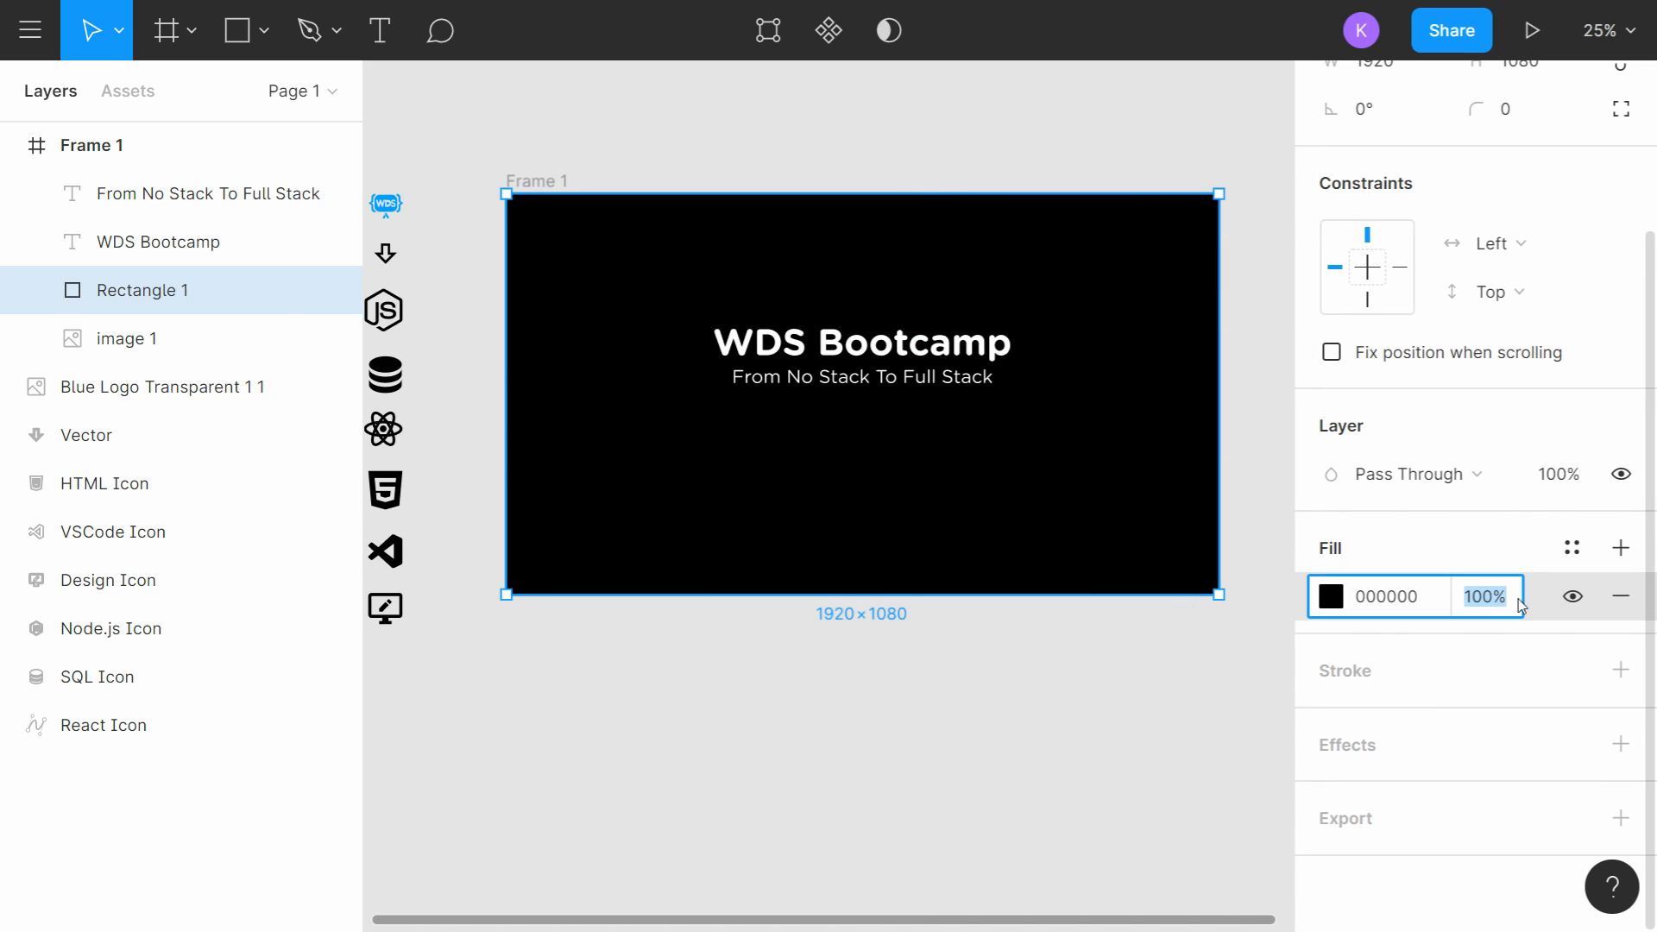
{"action": "type", "text": "20"}
{"action": "key", "text": "Return"}
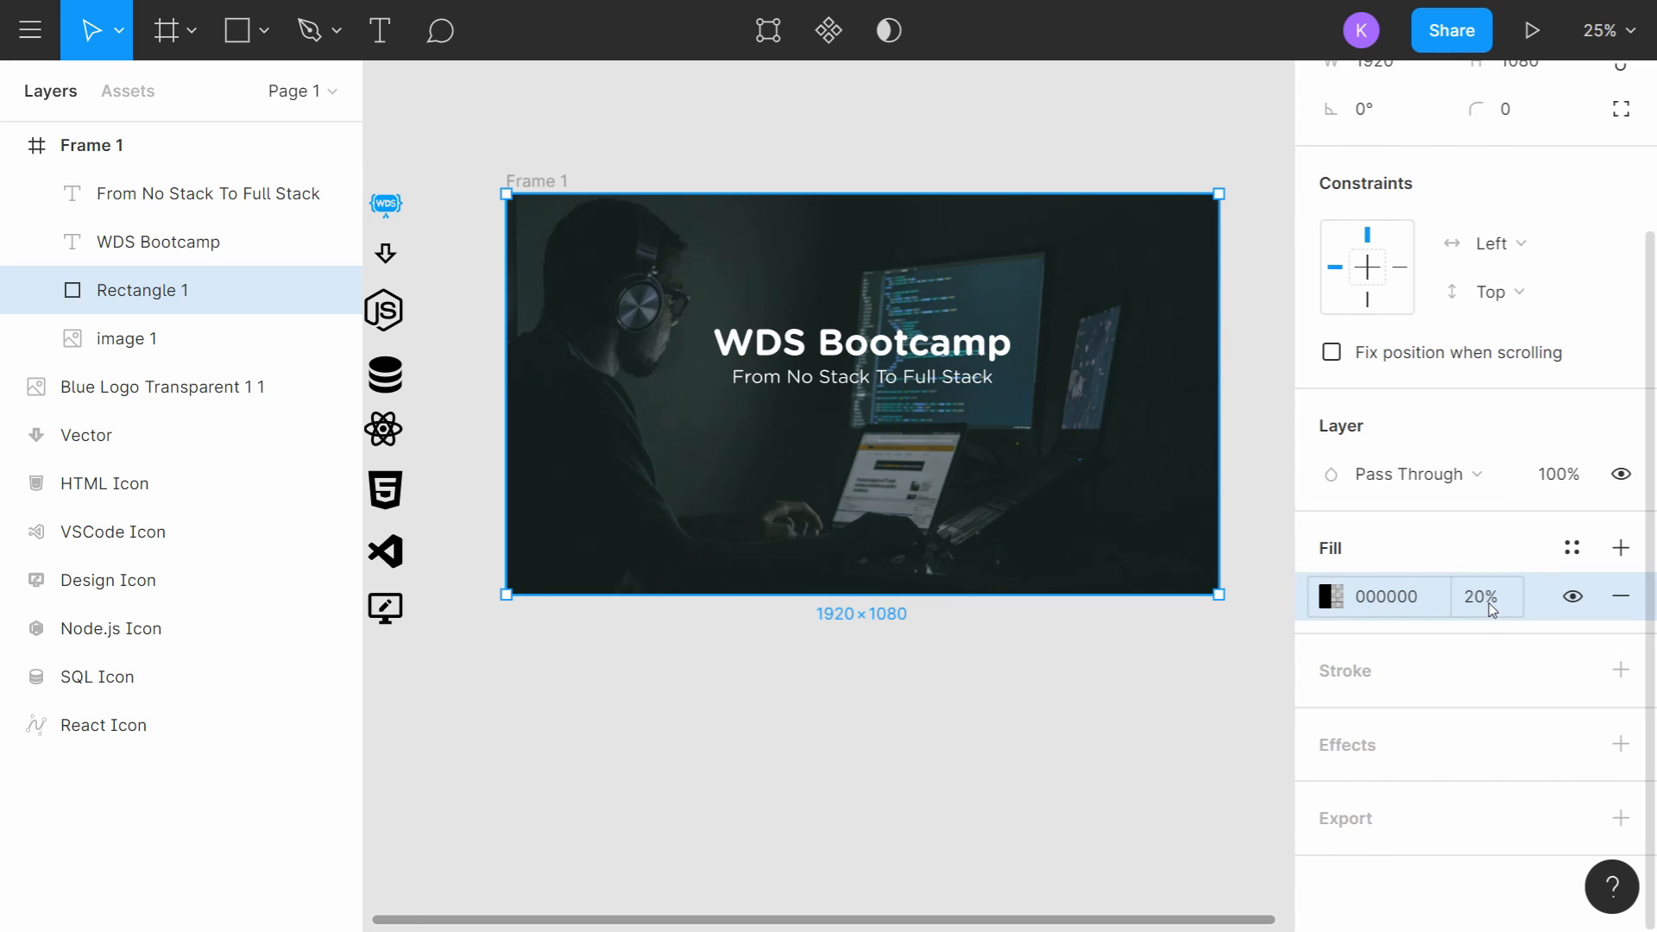
Step: Try the black overlay's fill opacity at 40% and settle on 30%
{"action": "left_click", "coordinate": [1489, 613]}
{"action": "type", "text": "40"}
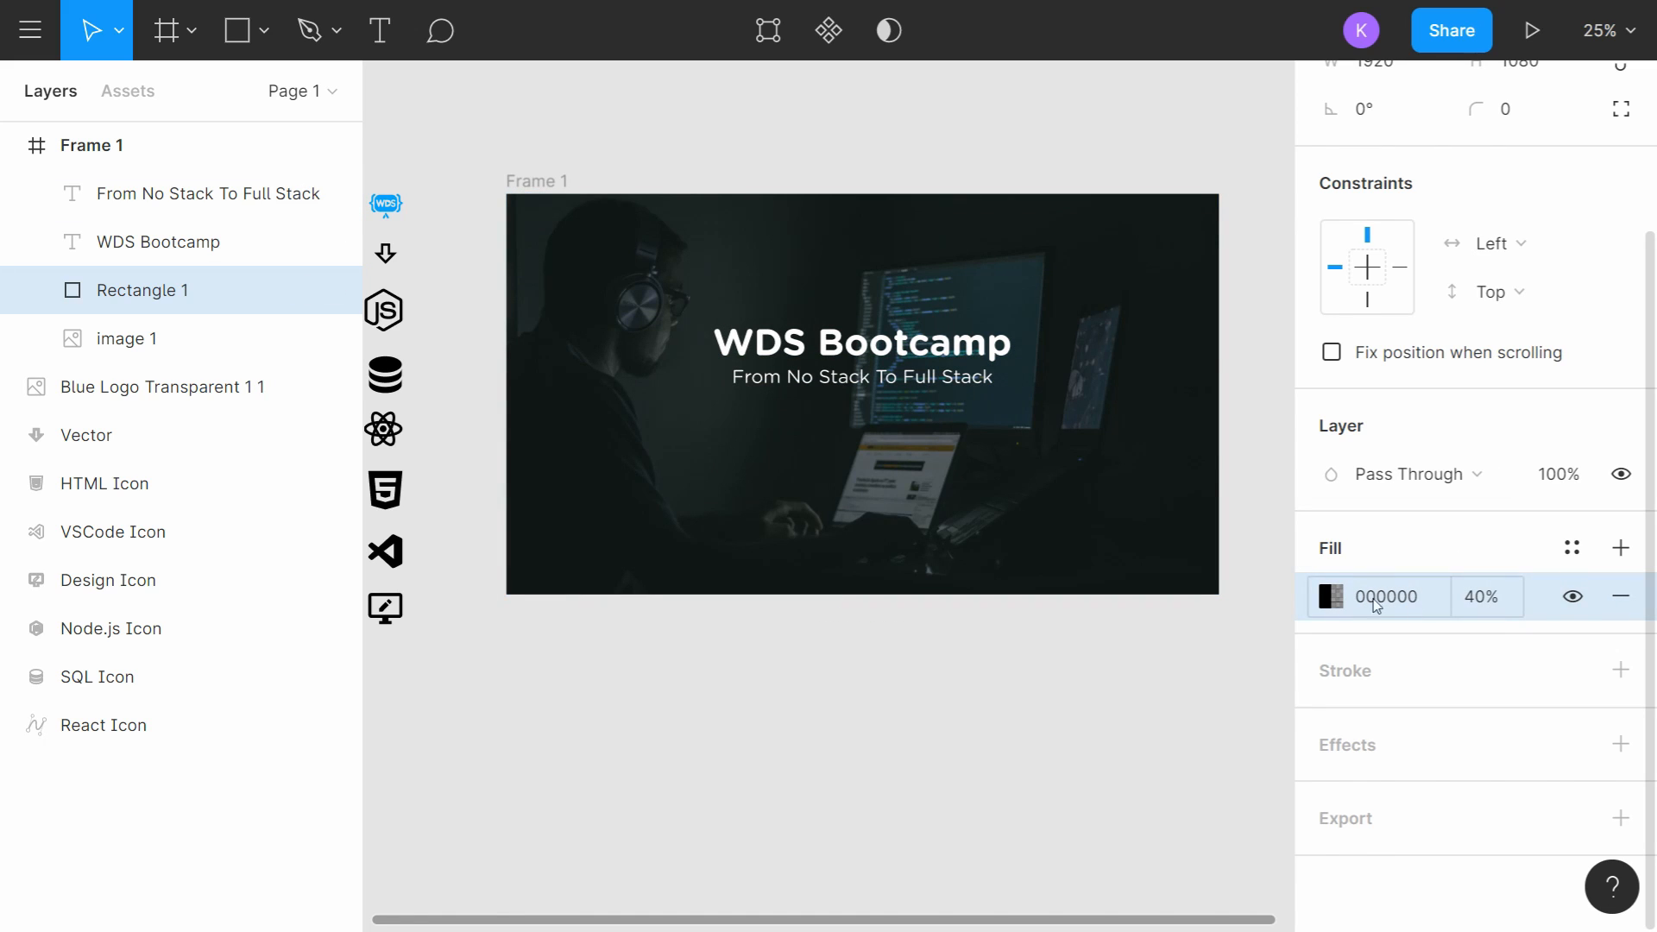
{"action": "key", "text": "Return"}
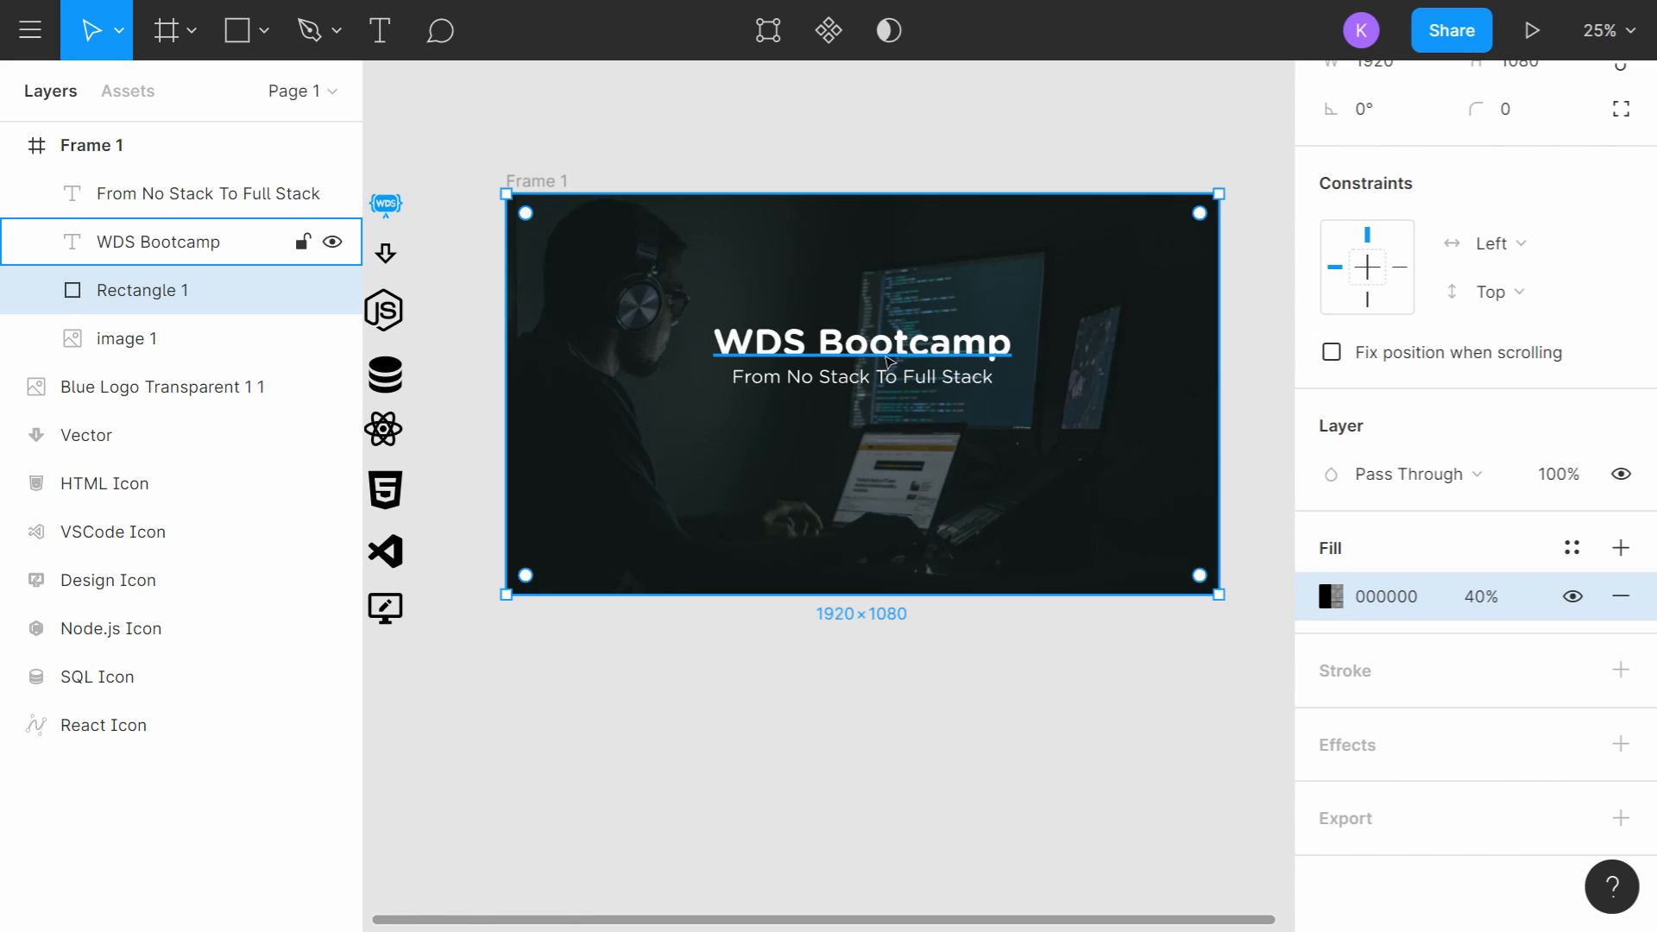
{"action": "left_click", "coordinate": [1482, 601]}
{"action": "type", "text": "30"}
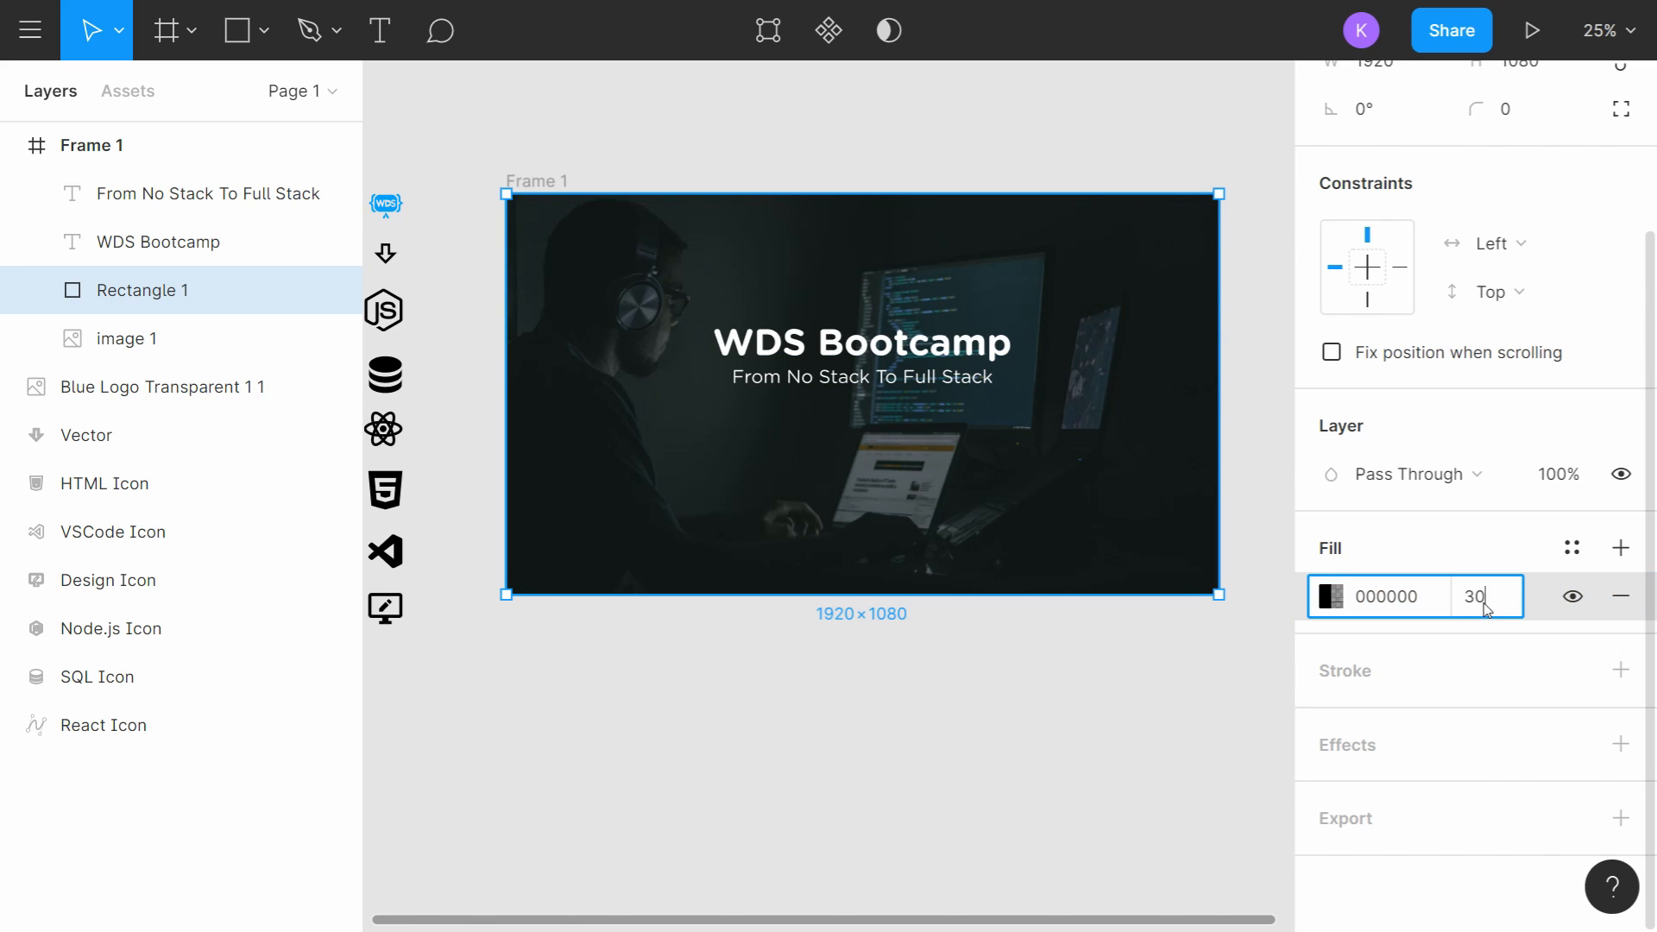
{"action": "key", "text": "Return"}
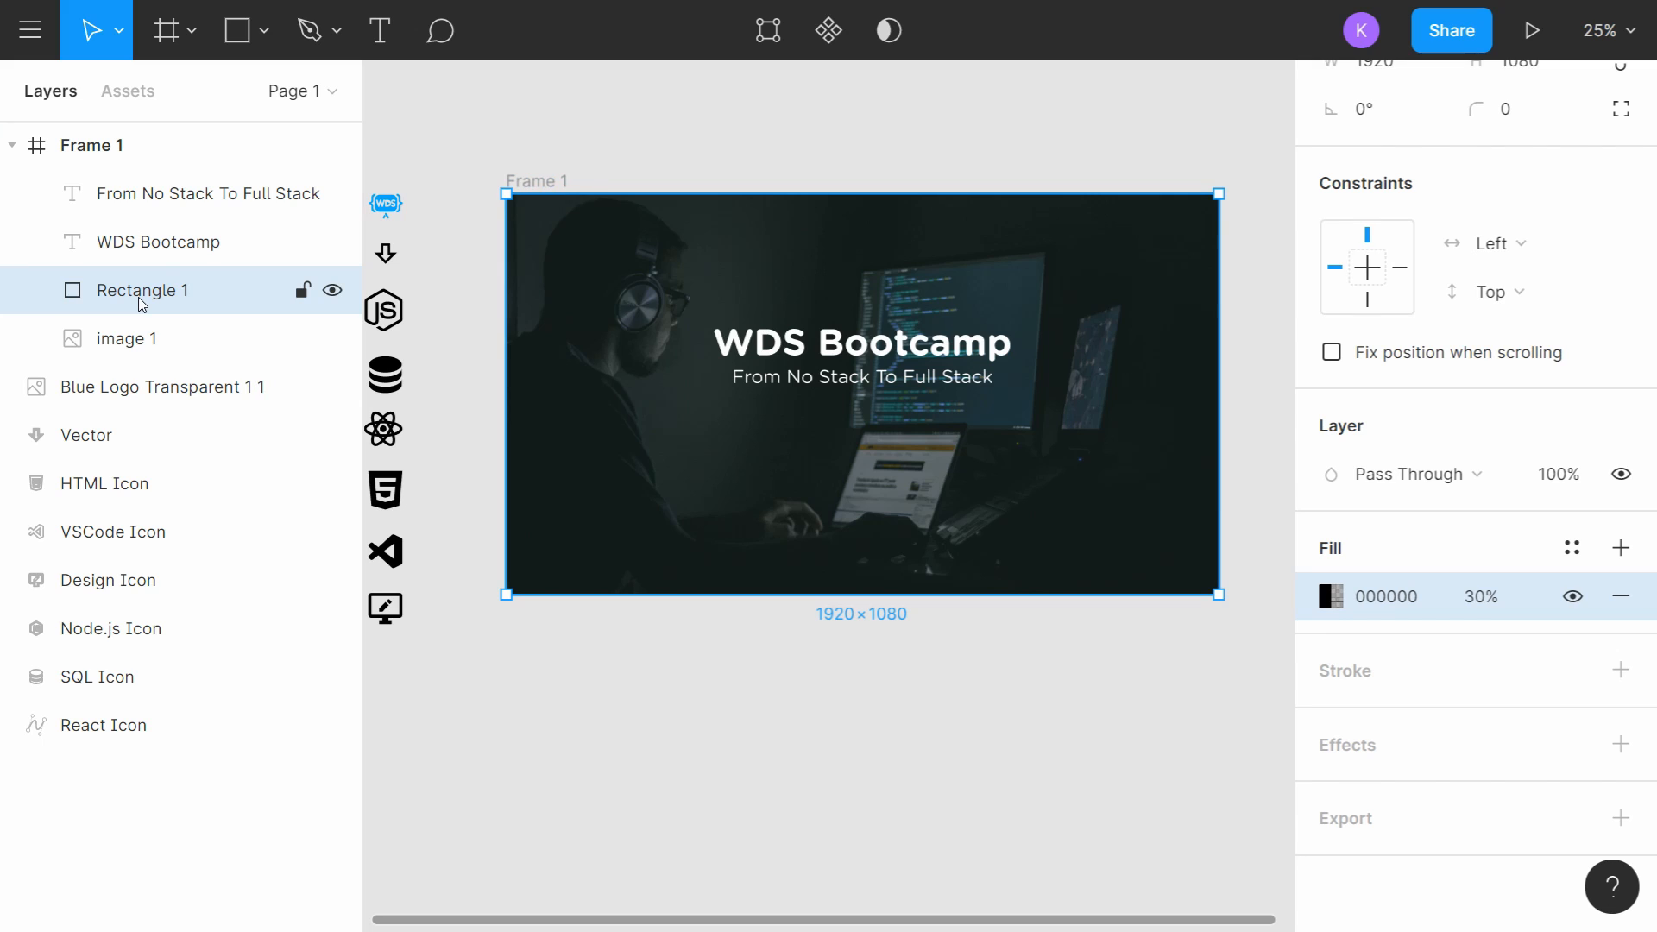
Step: Group the overlay rectangle with image 1 and name the group "Background"
{"action": "left_click", "coordinate": [133, 337], "text": "shift"}
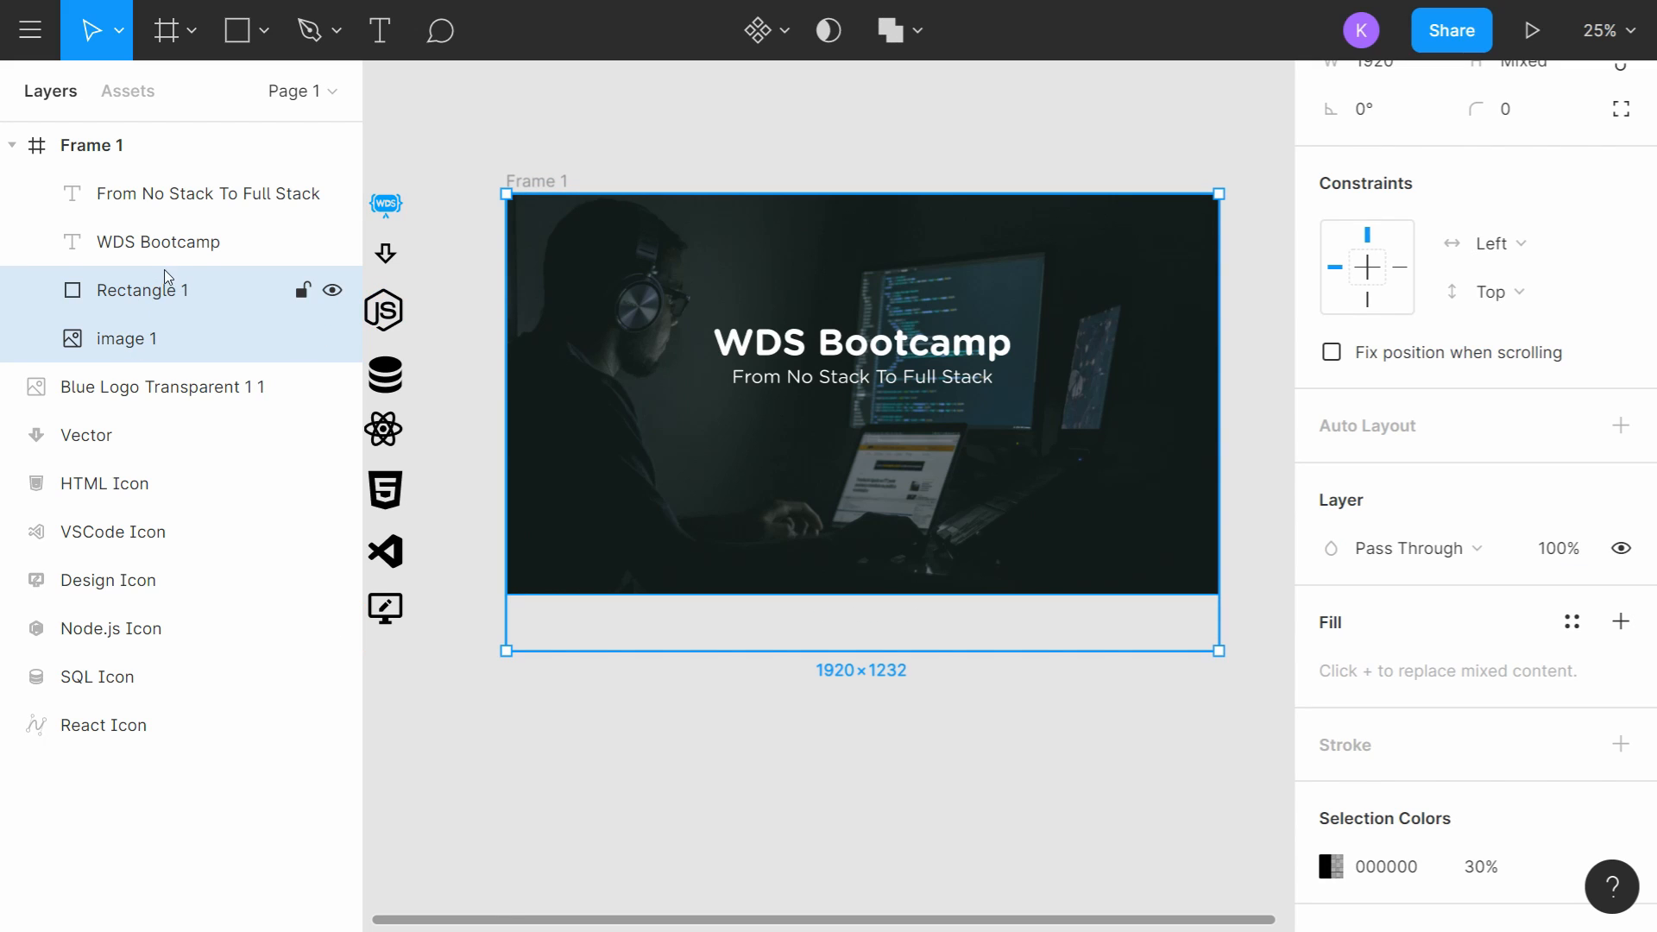
{"action": "key", "text": "ctrl+g"}
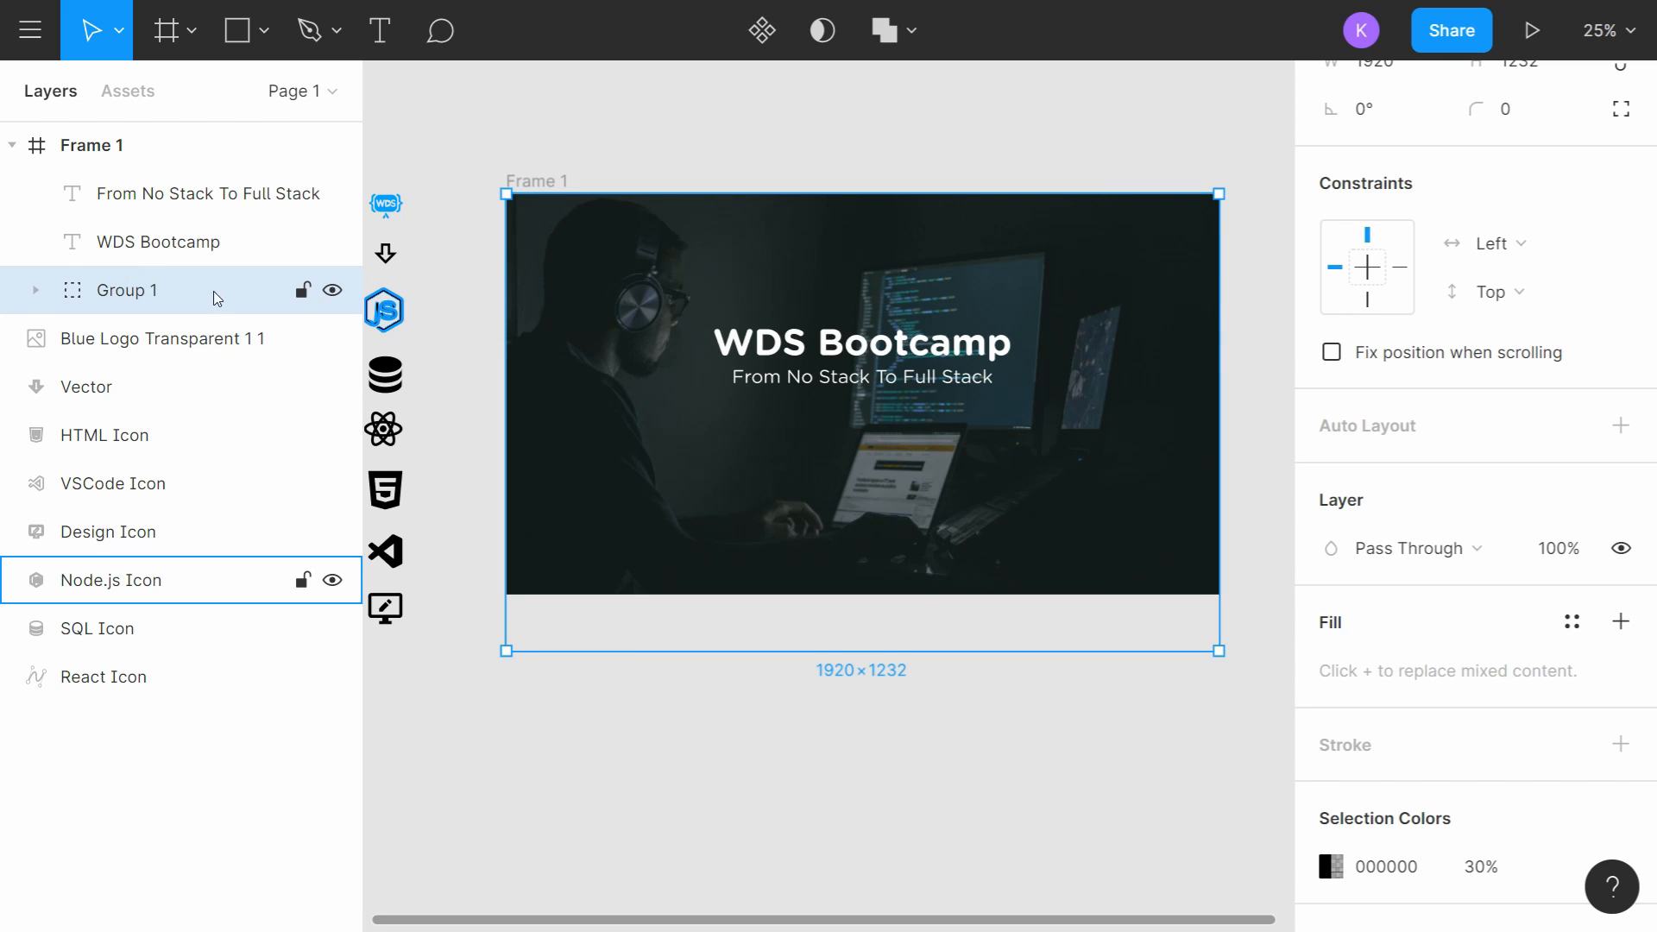
{"action": "double_click", "coordinate": [164, 293]}
{"action": "type", "text": "backgrou"}
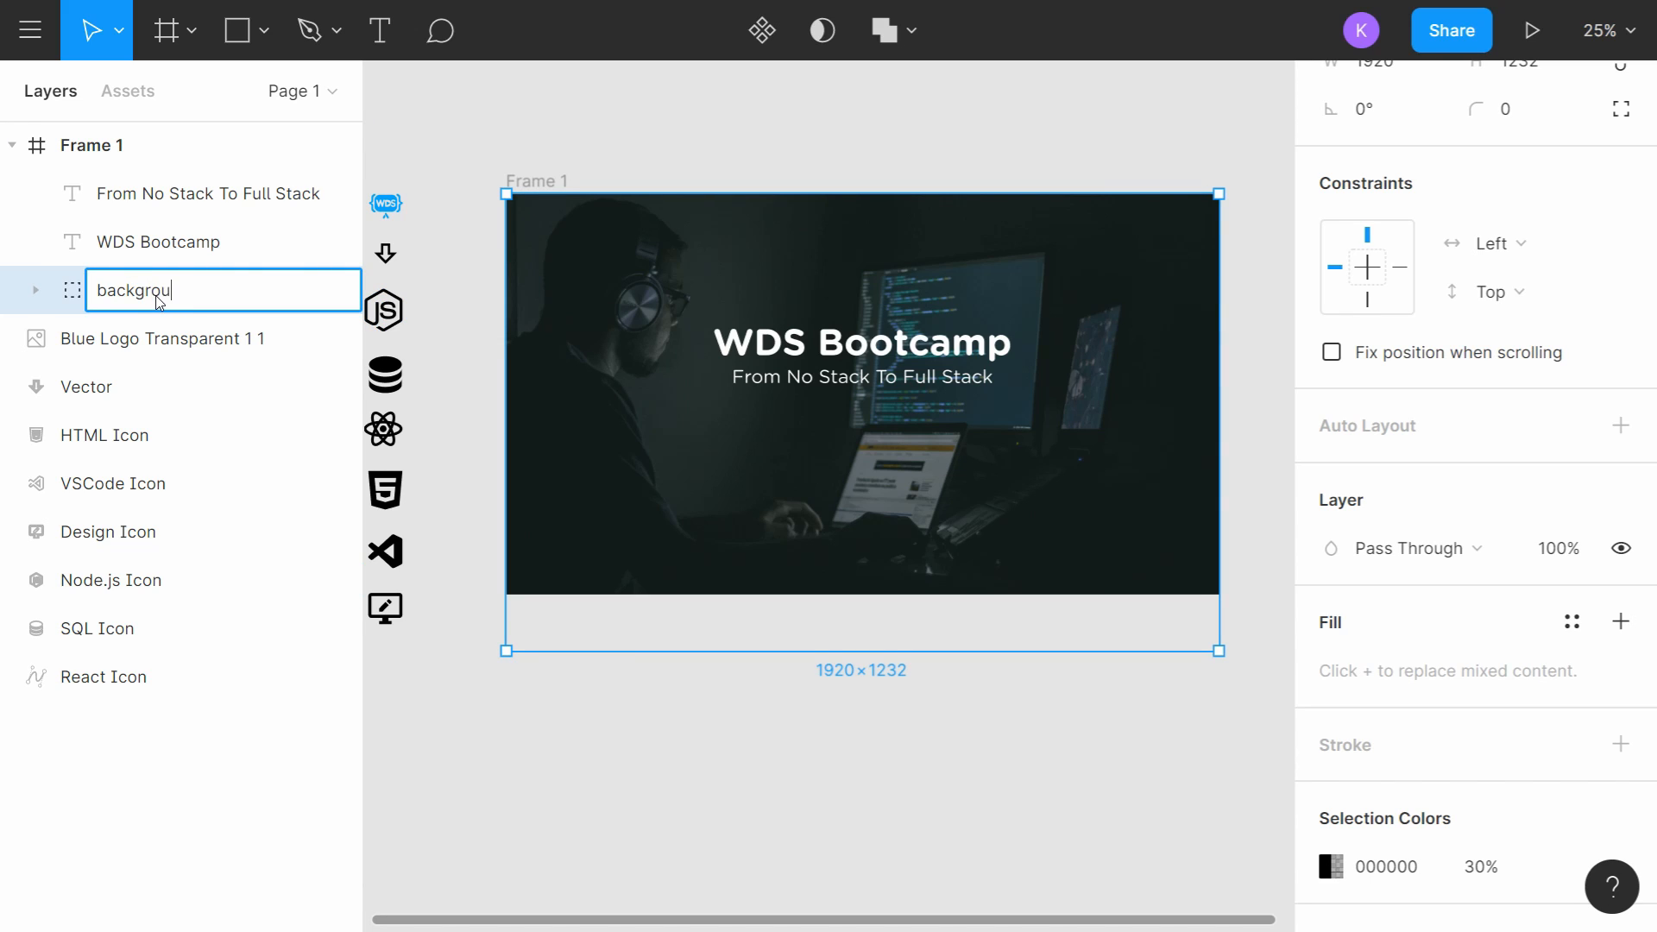
{"action": "type", "text": "ndB"}
{"action": "key", "text": "Return"}
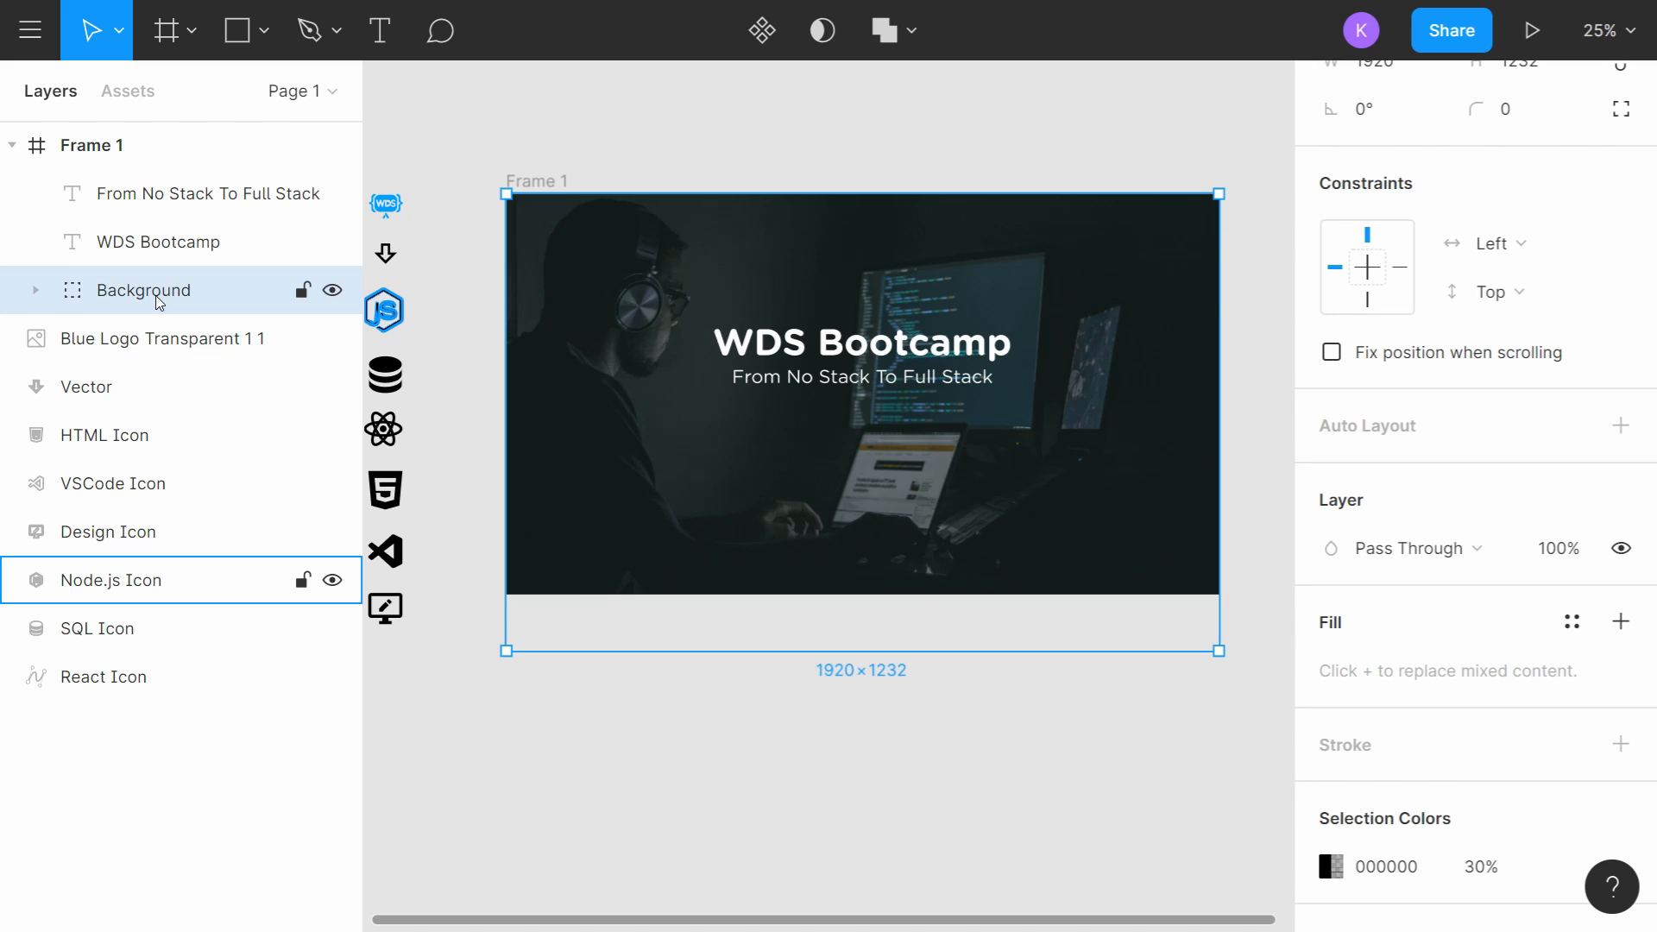
Step: Group the "WDS Bootcamp" title with the "From No Stack To Full Stack" subtitle
{"action": "left_click", "coordinate": [160, 234]}
{"action": "left_click", "coordinate": [170, 206], "text": "shift"}
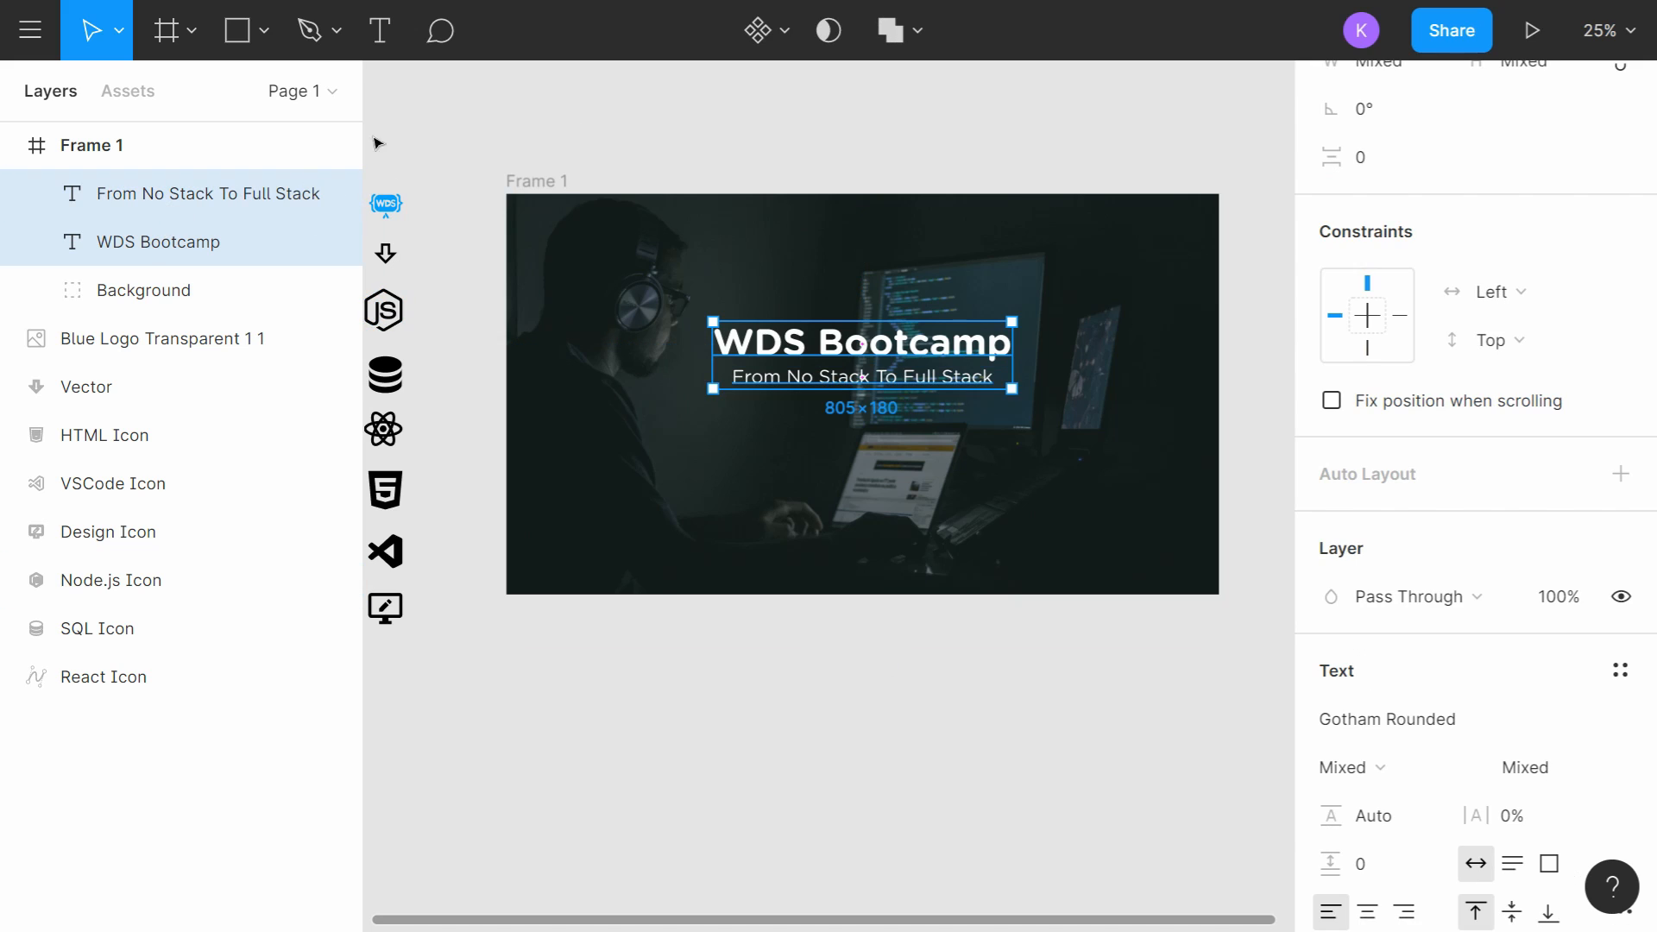
{"action": "key", "text": "ctrl+g"}
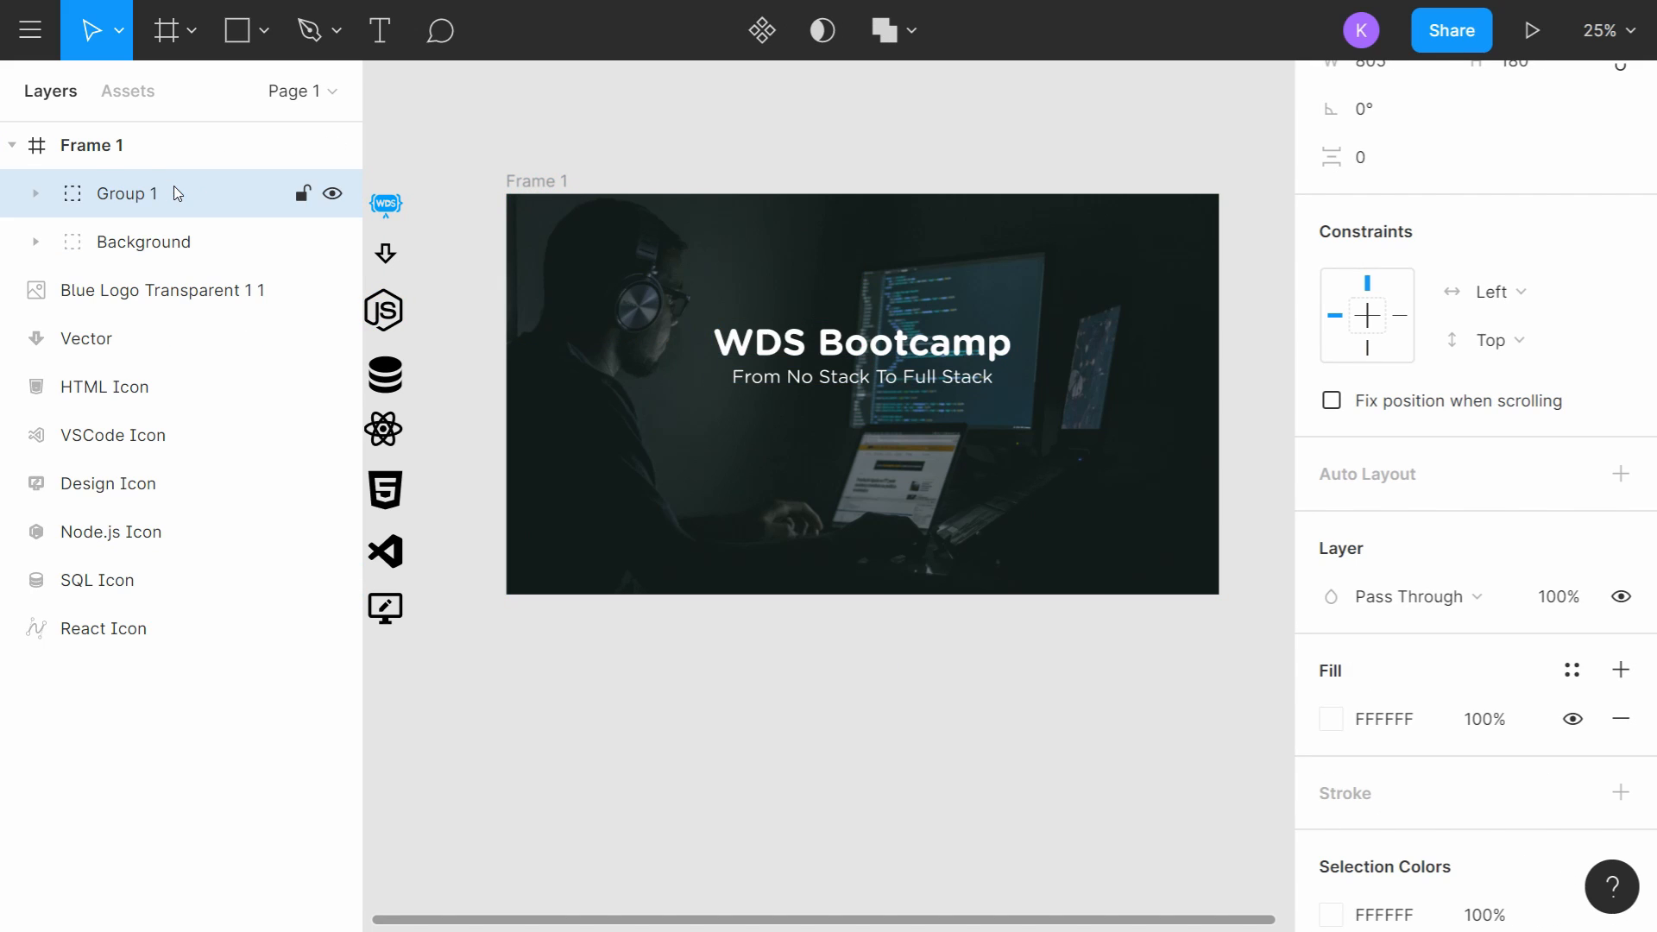
Step: Rename the group holding the heading and subtitle as "Title"
{"action": "double_click", "coordinate": [151, 191]}
{"action": "type", "text": "Title"}
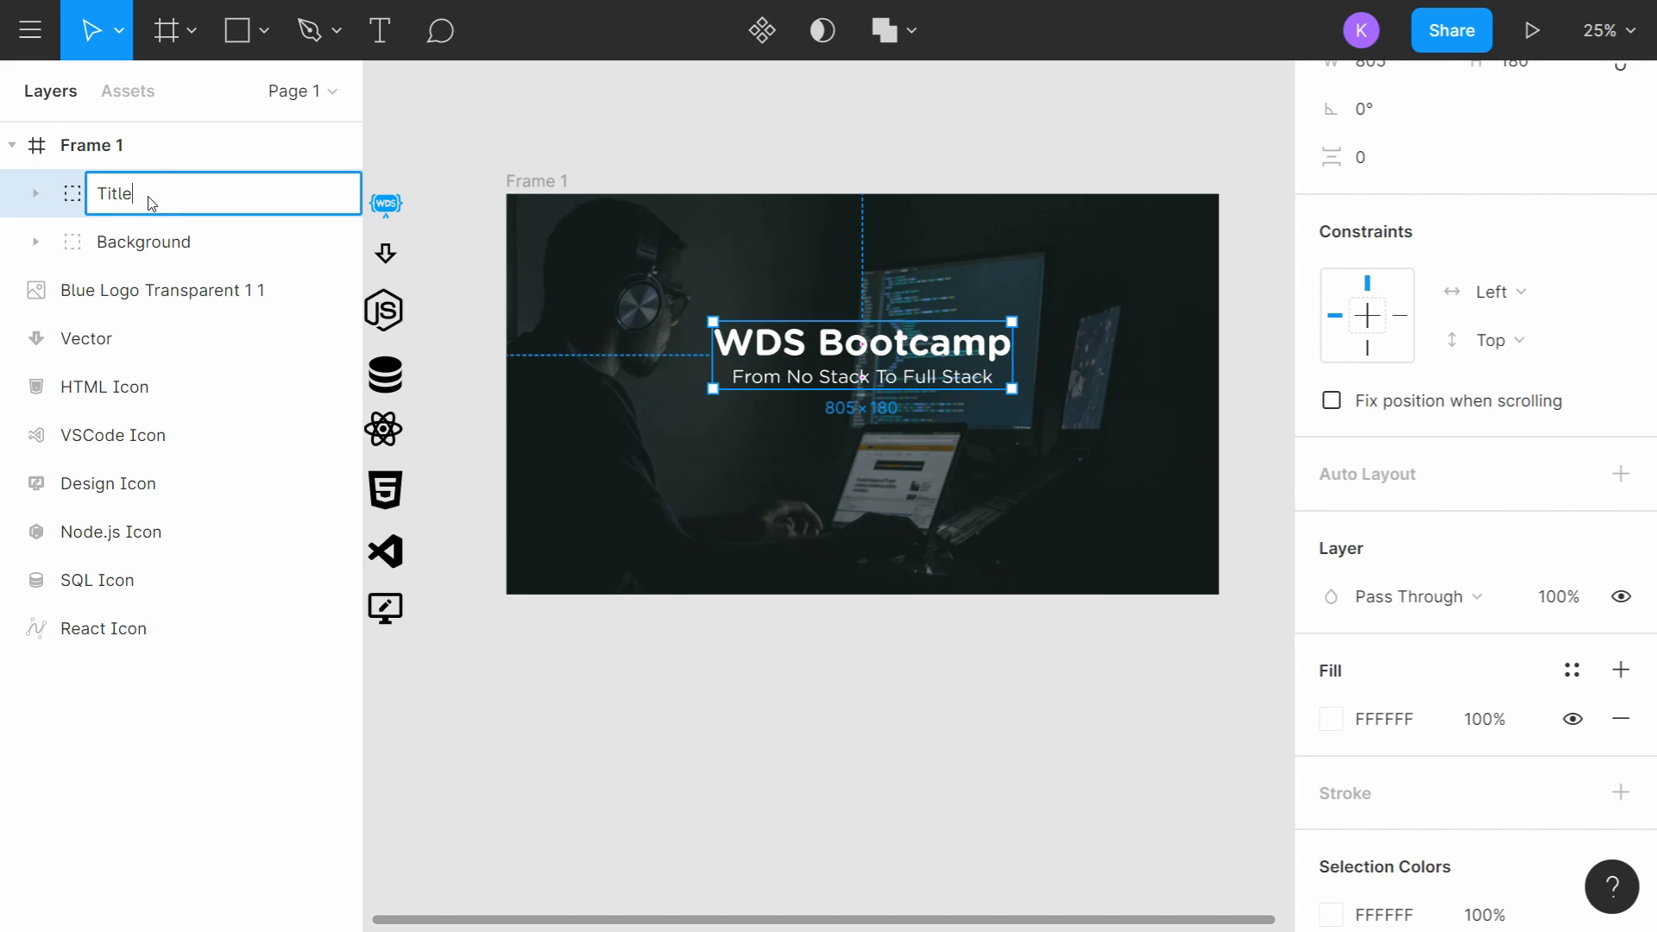
{"action": "key", "text": "Return"}
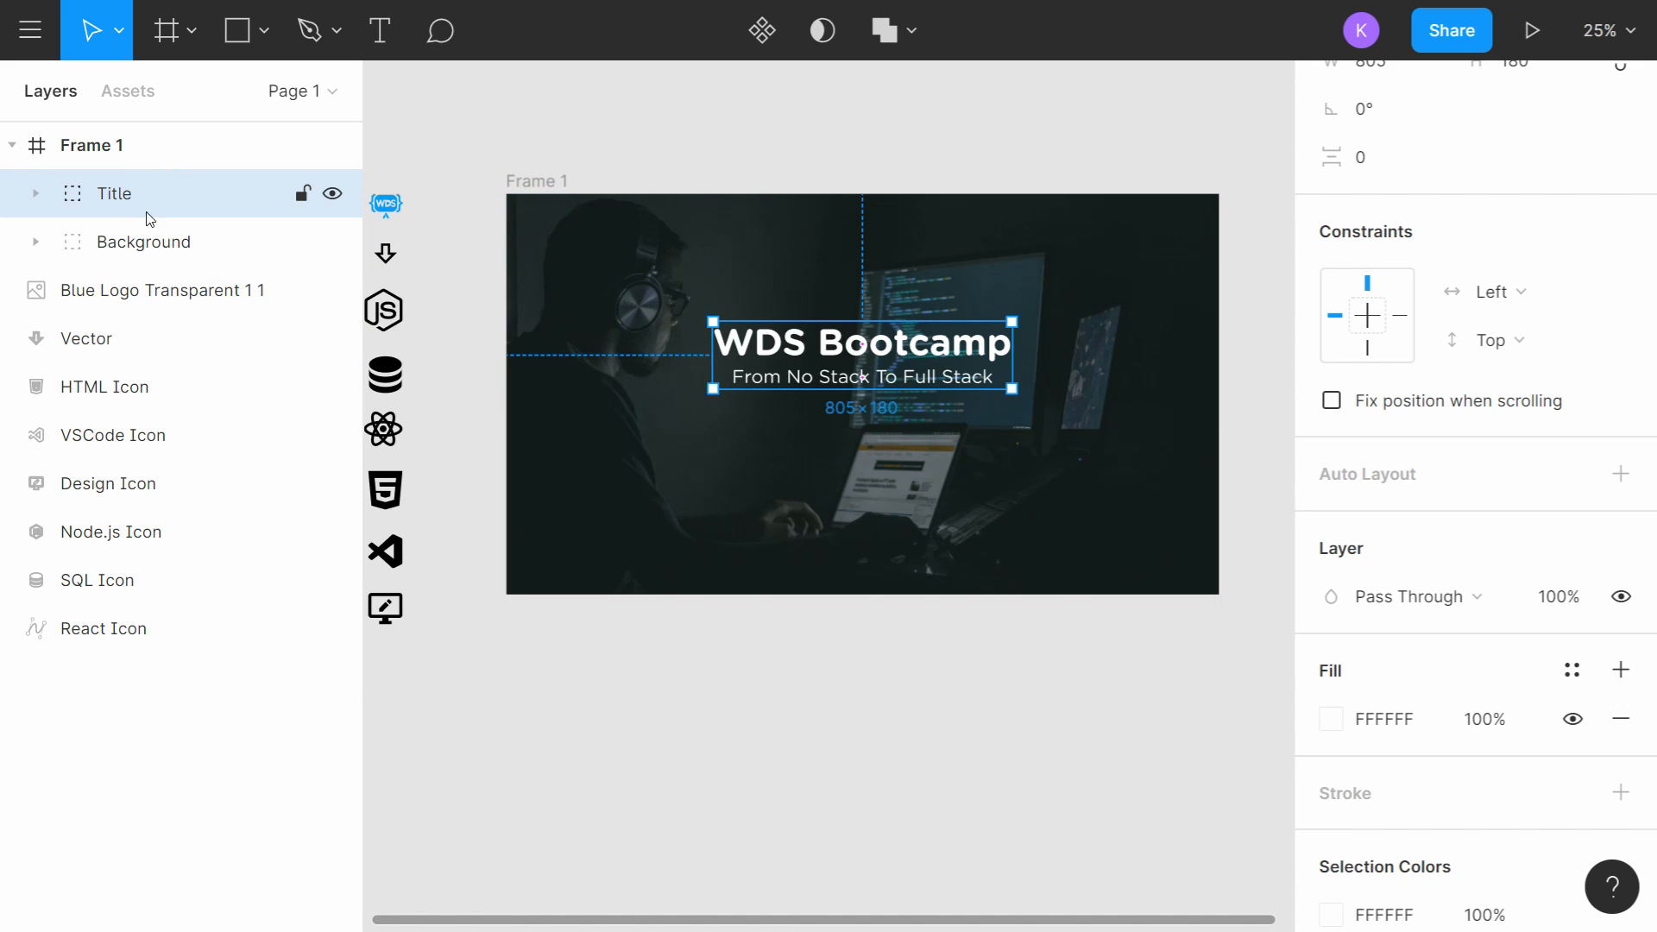
{"action": "left_click", "coordinate": [807, 687]}
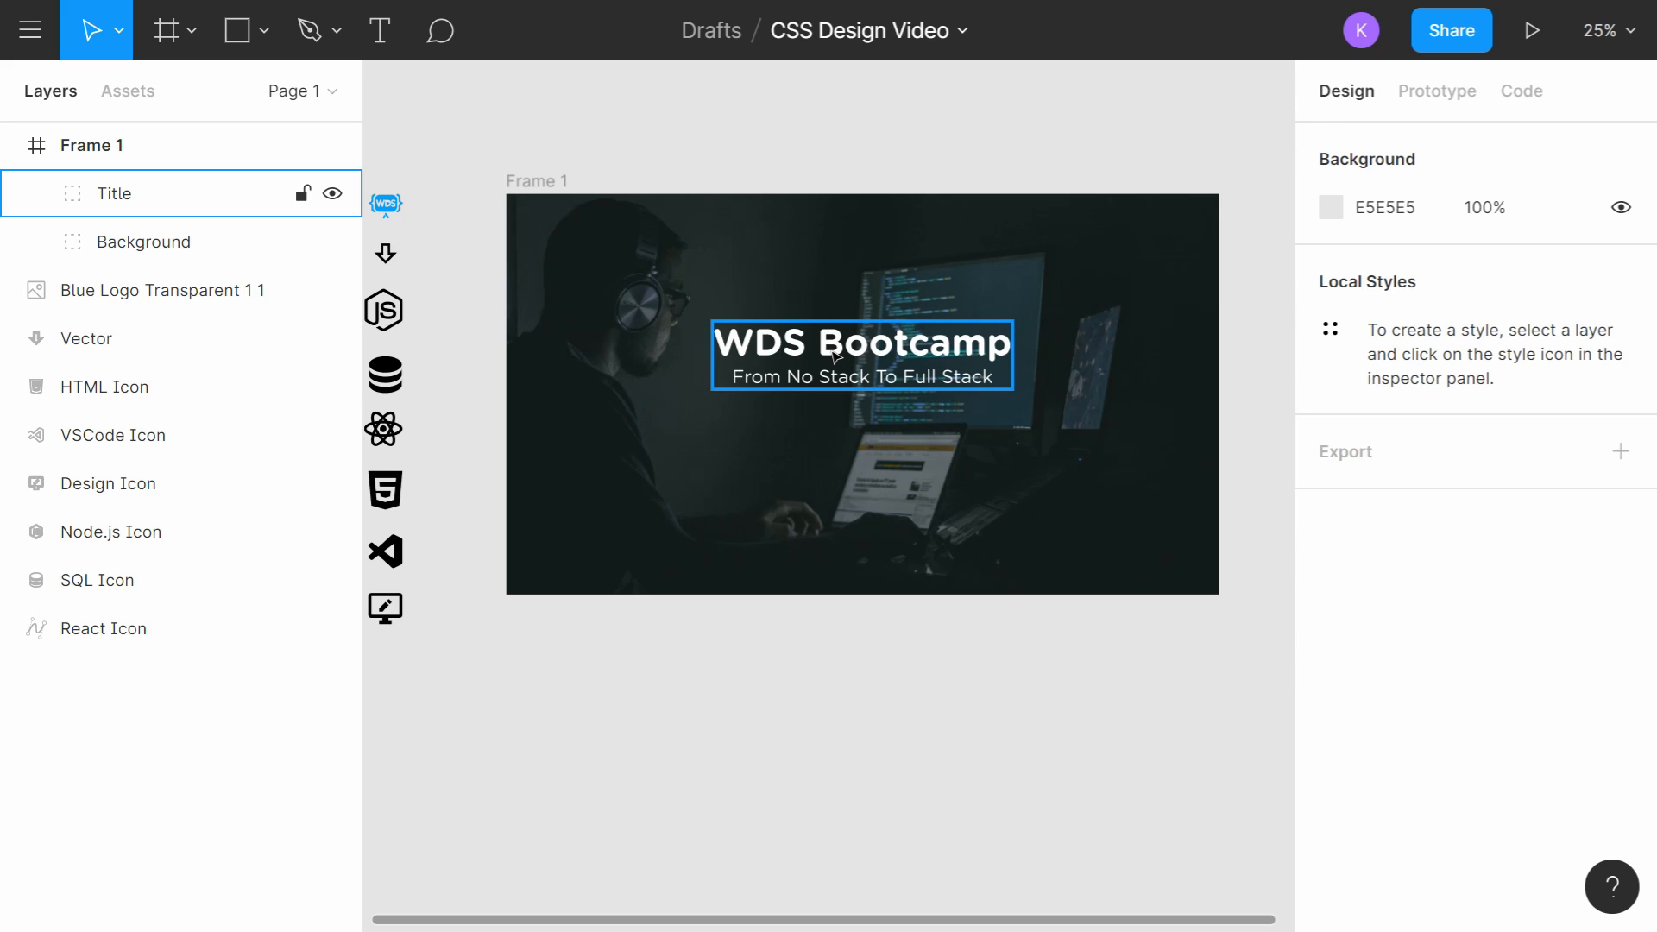
Step: Draw a rectangle about 306 × 79 px below the "From No Stack To Full Stack" subtitle as the button's base
{"action": "key", "text": "Escape"}
{"action": "left_click", "coordinate": [264, 32]}
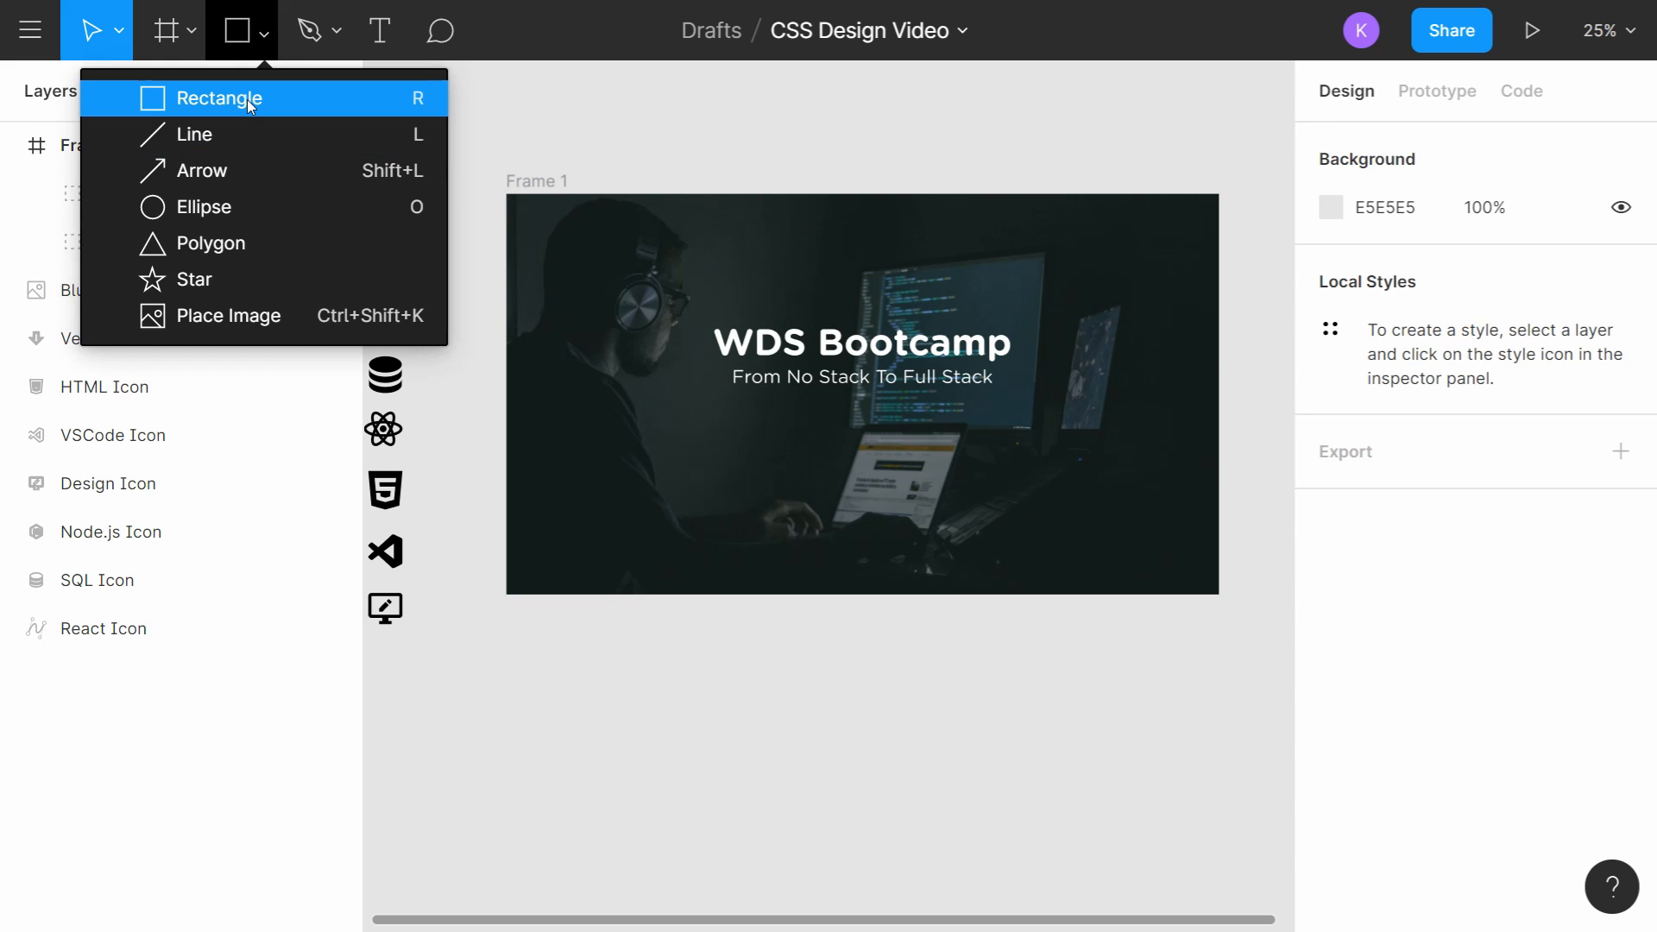
{"action": "left_click", "coordinate": [219, 99]}
{"action": "mouse_move", "coordinate": [795, 405]}
{"action": "left_mouse_down"}
{"action": "mouse_move", "coordinate": [907, 414]}
{"action": "mouse_move", "coordinate": [907, 434]}
{"action": "left_mouse_up"}
{"action": "scroll", "coordinate": [867, 431], "scroll_direction": "up", "scroll_amount": 5}
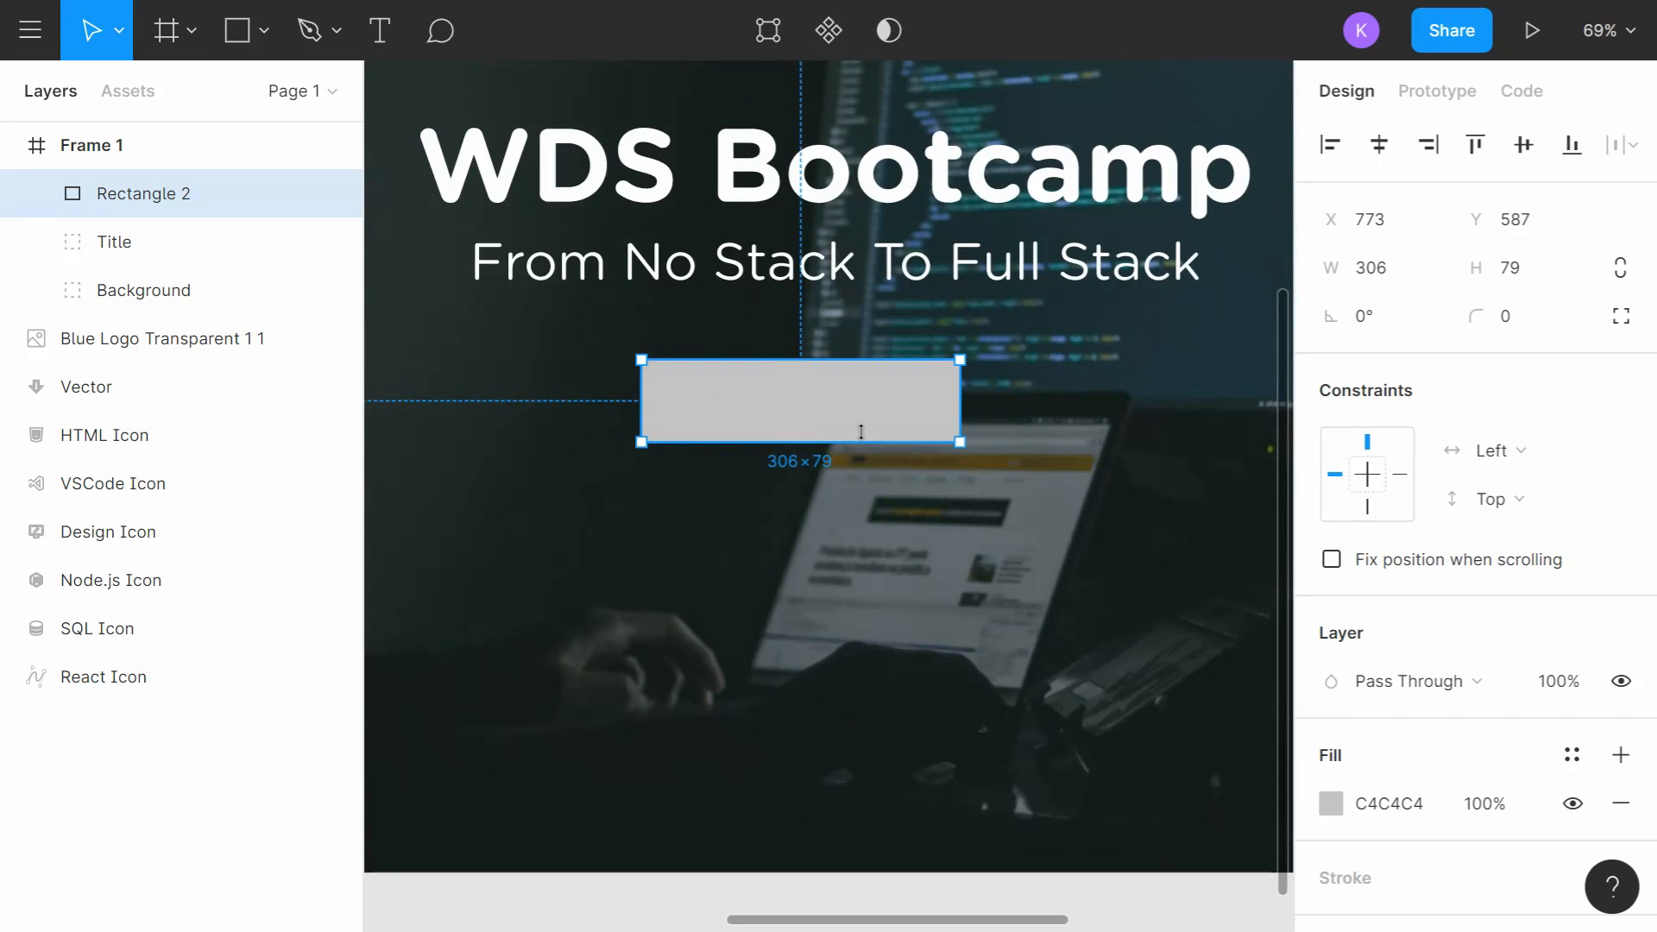
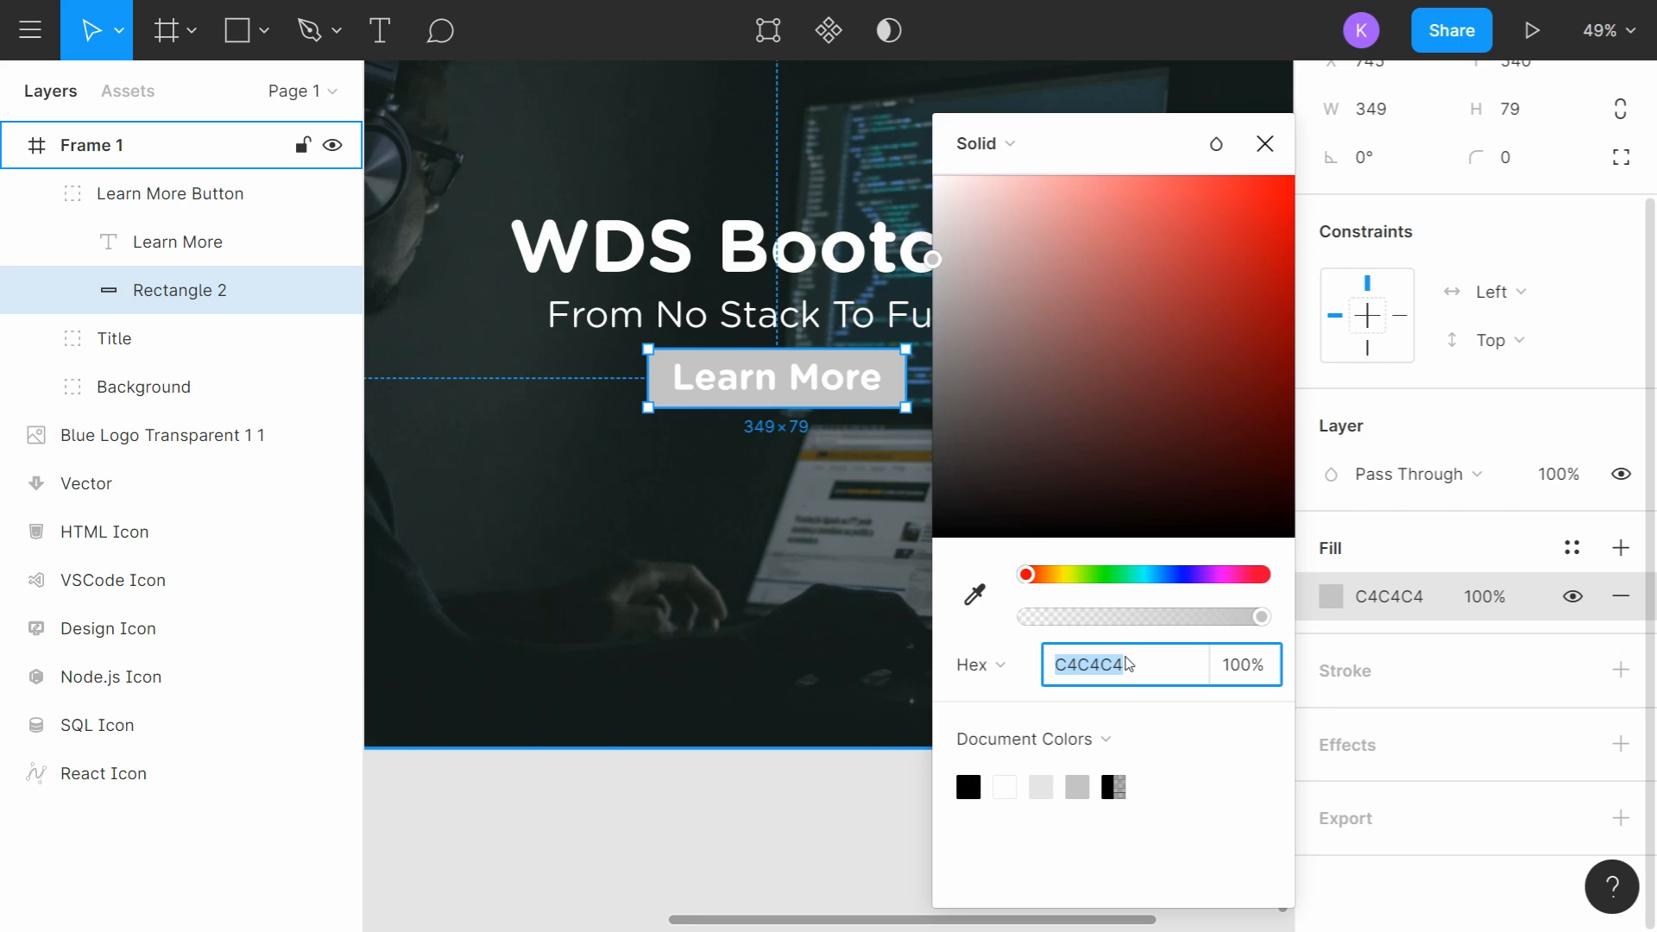
Step: Set the button rectangle's fill colour to 00AAFF
{"action": "type", "text": "00AAFF"}
{"action": "key", "text": "Return"}
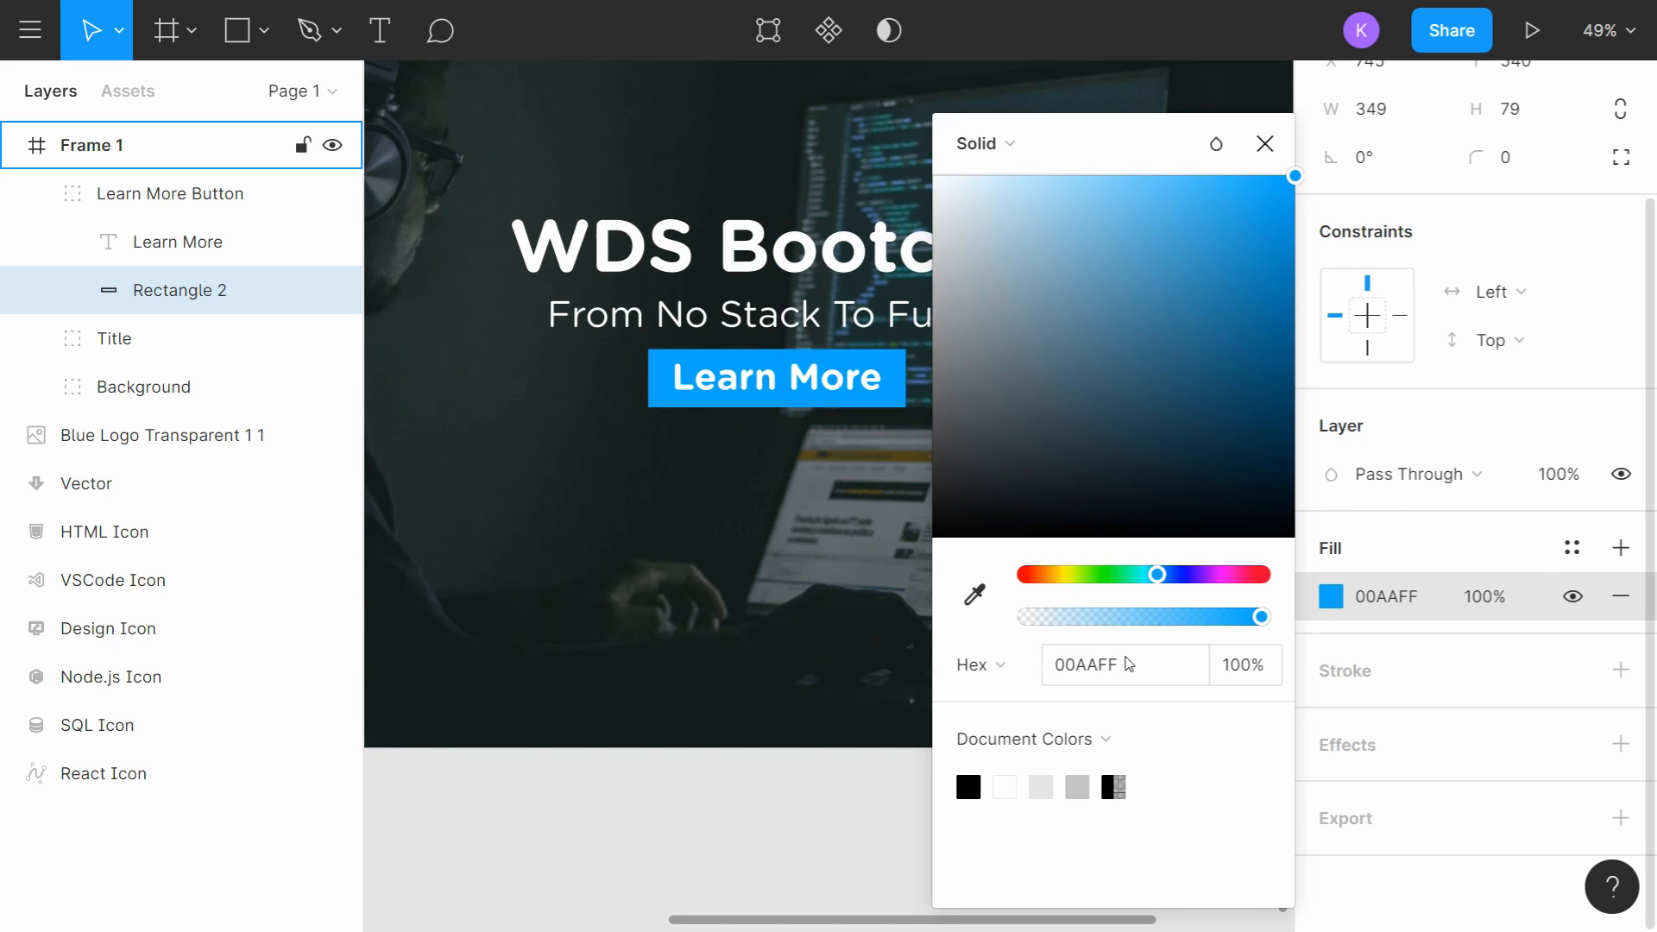
{"action": "left_click", "coordinate": [1264, 143]}
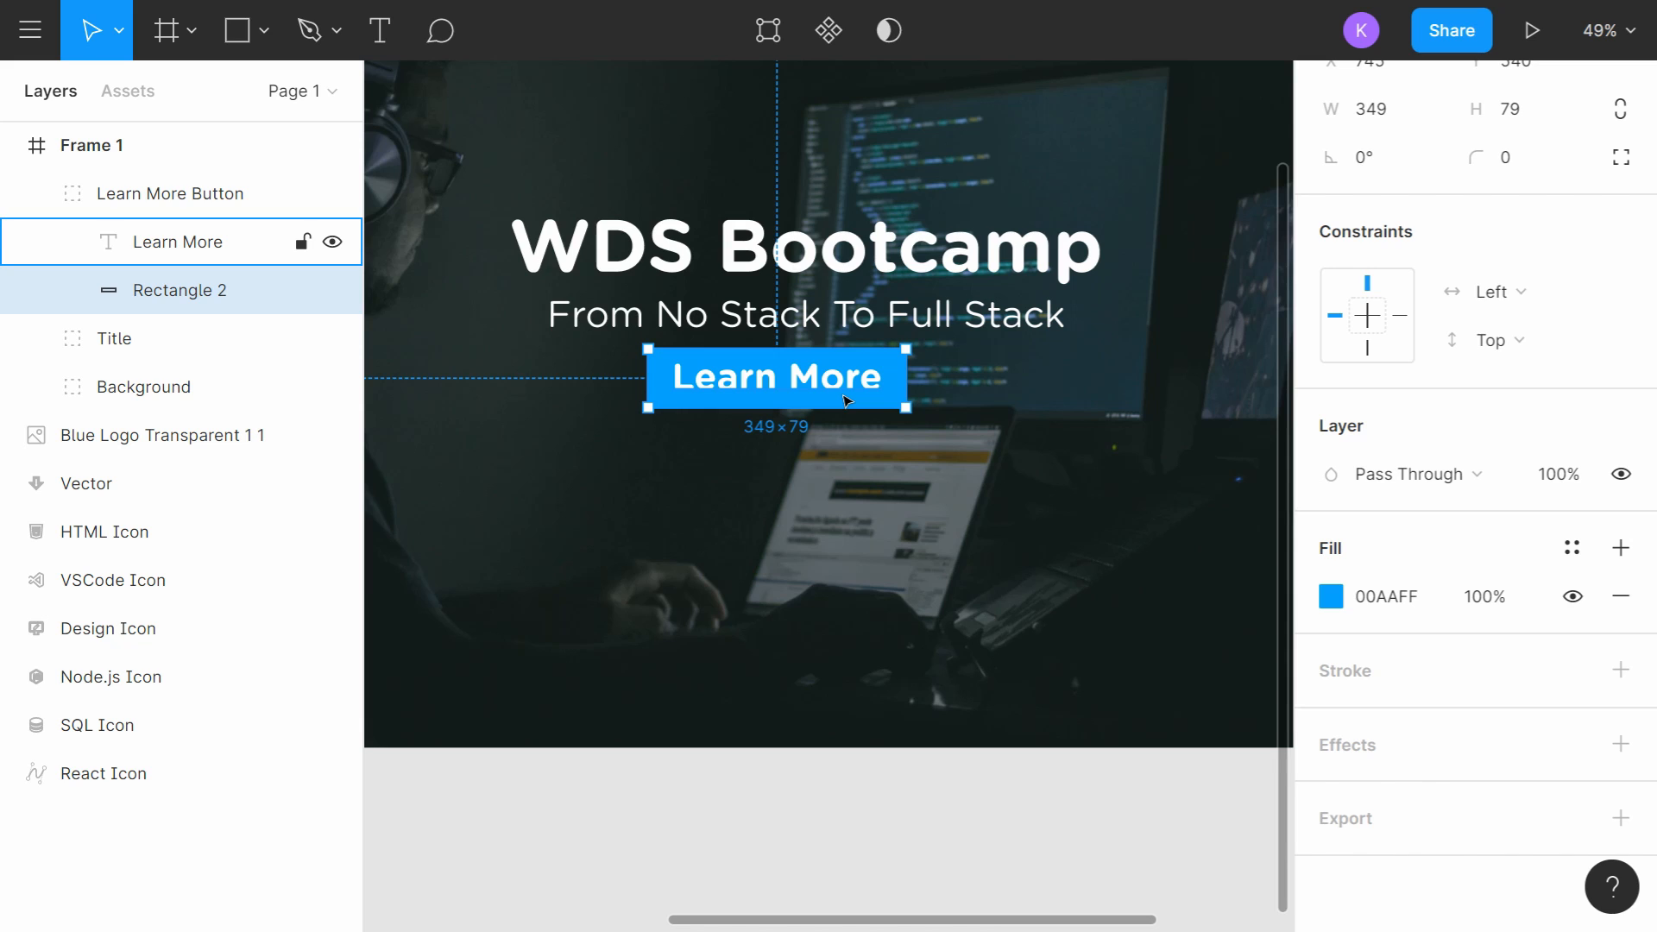
{"action": "scroll", "coordinate": [835, 473], "scroll_direction": "down", "scroll_amount": 3}
{"action": "left_click", "coordinate": [840, 636]}
{"action": "left_click_drag", "start_coordinate": [903, 643], "coordinate": [899, 687]}
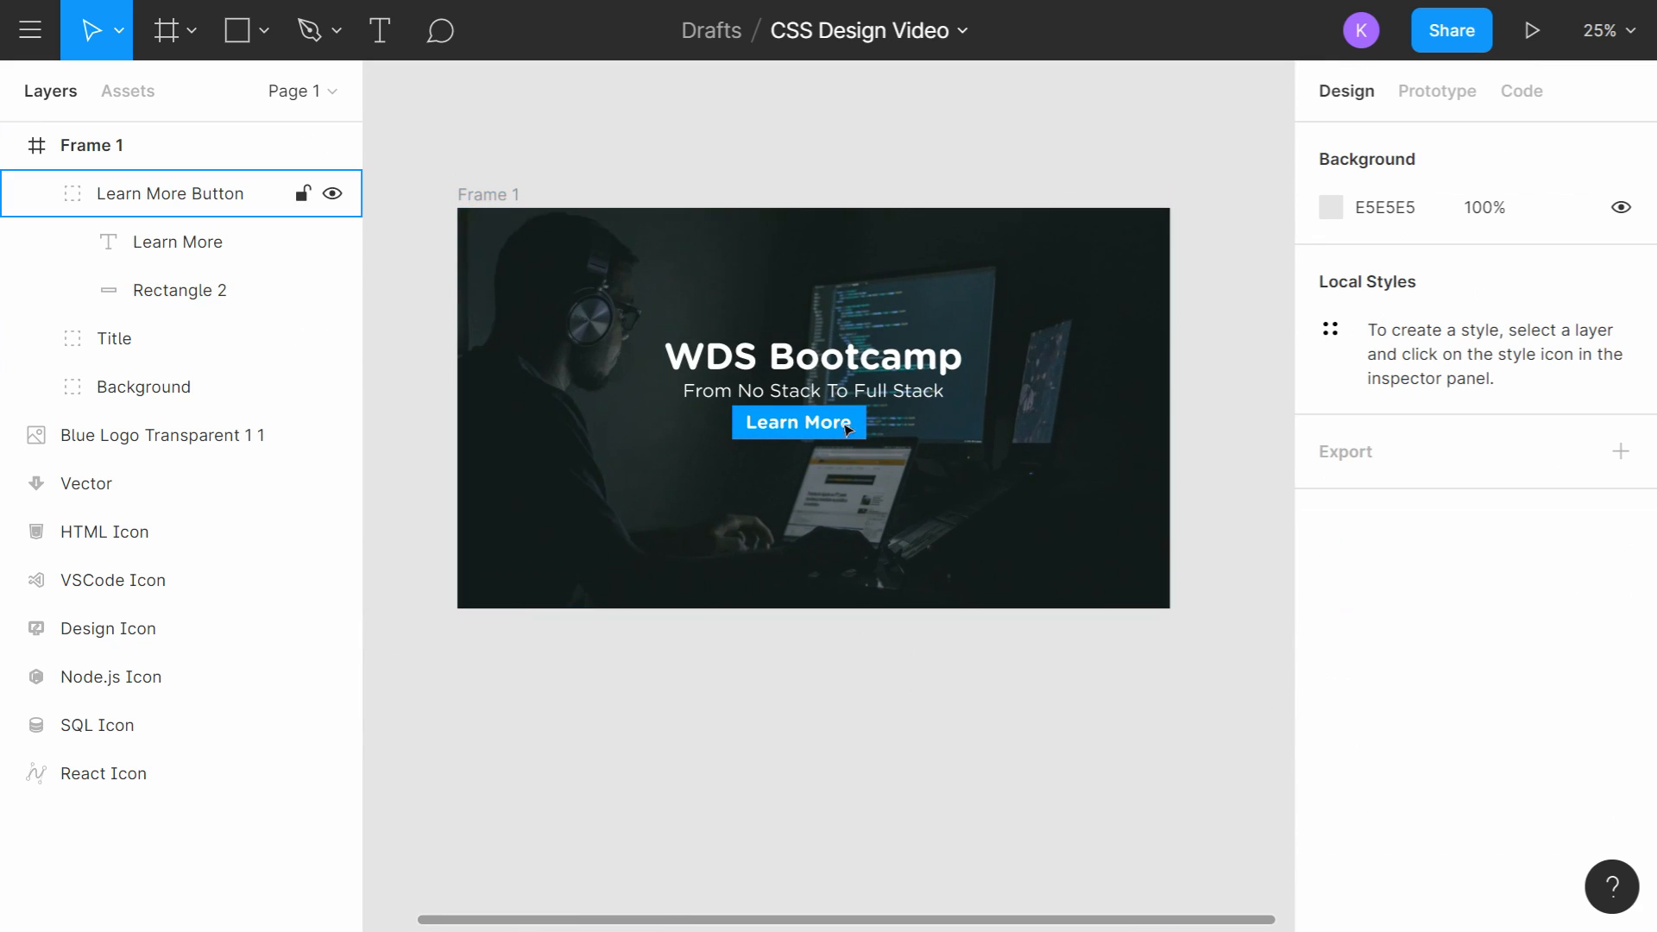
{"action": "scroll", "coordinate": [865, 429], "scroll_direction": "up", "scroll_amount": 5}
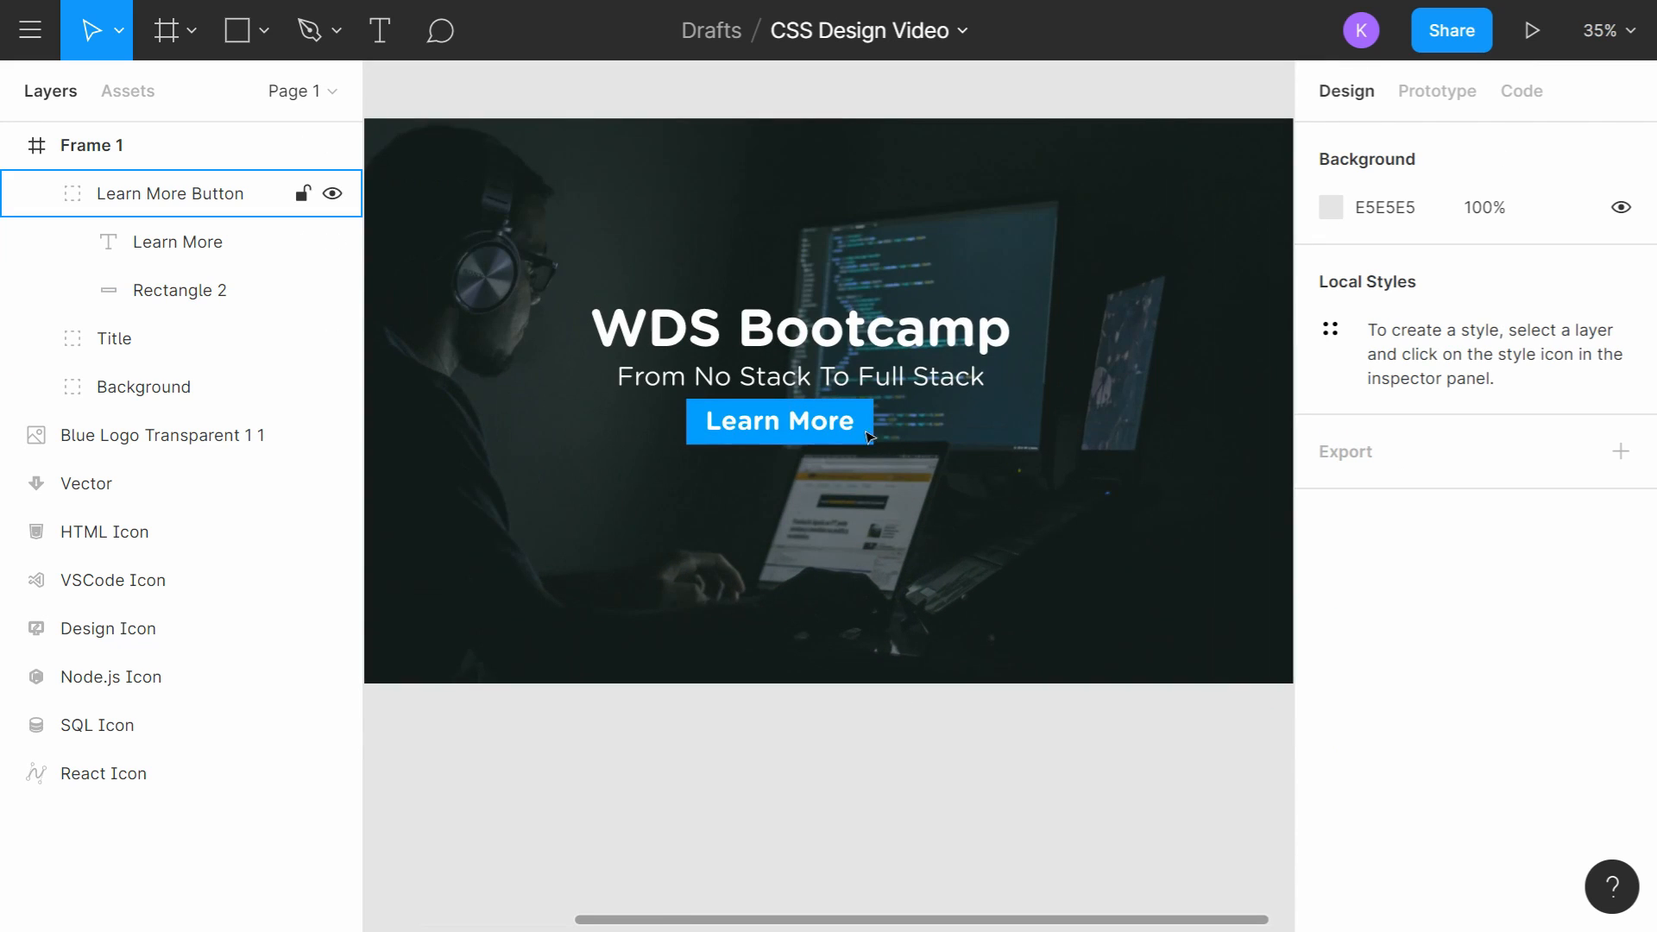
{"action": "scroll", "coordinate": [892, 401], "scroll_direction": "down", "scroll_amount": 5}
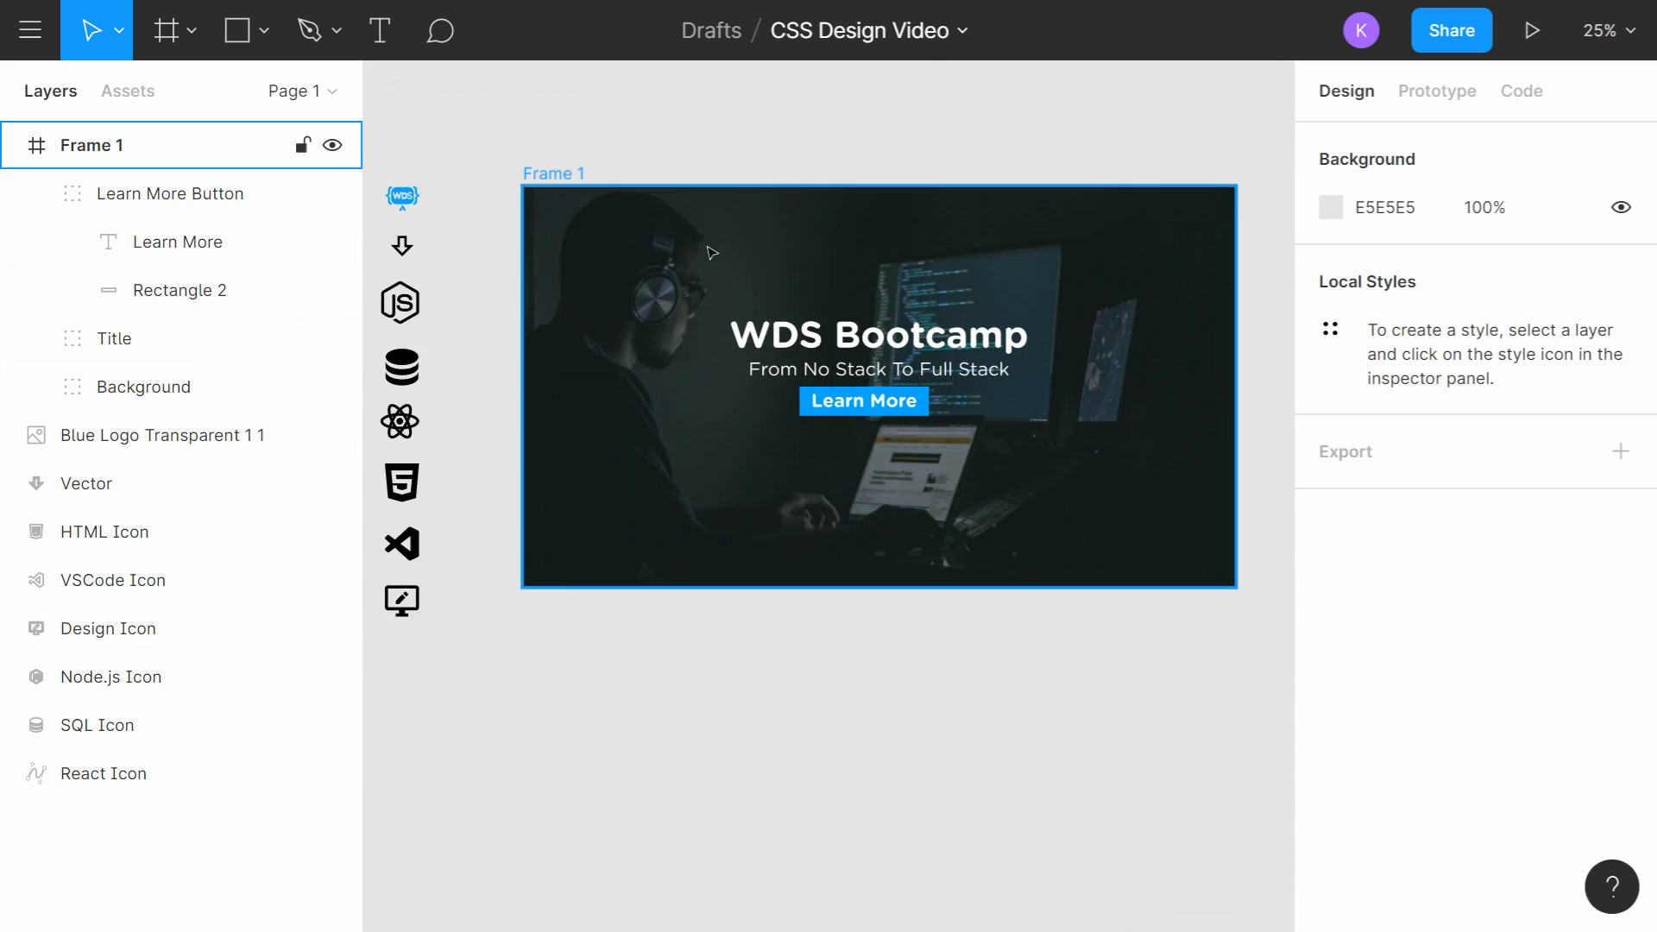
Step: Set the font size of the "Learn More" button text to 40
{"action": "left_click", "coordinate": [858, 413]}
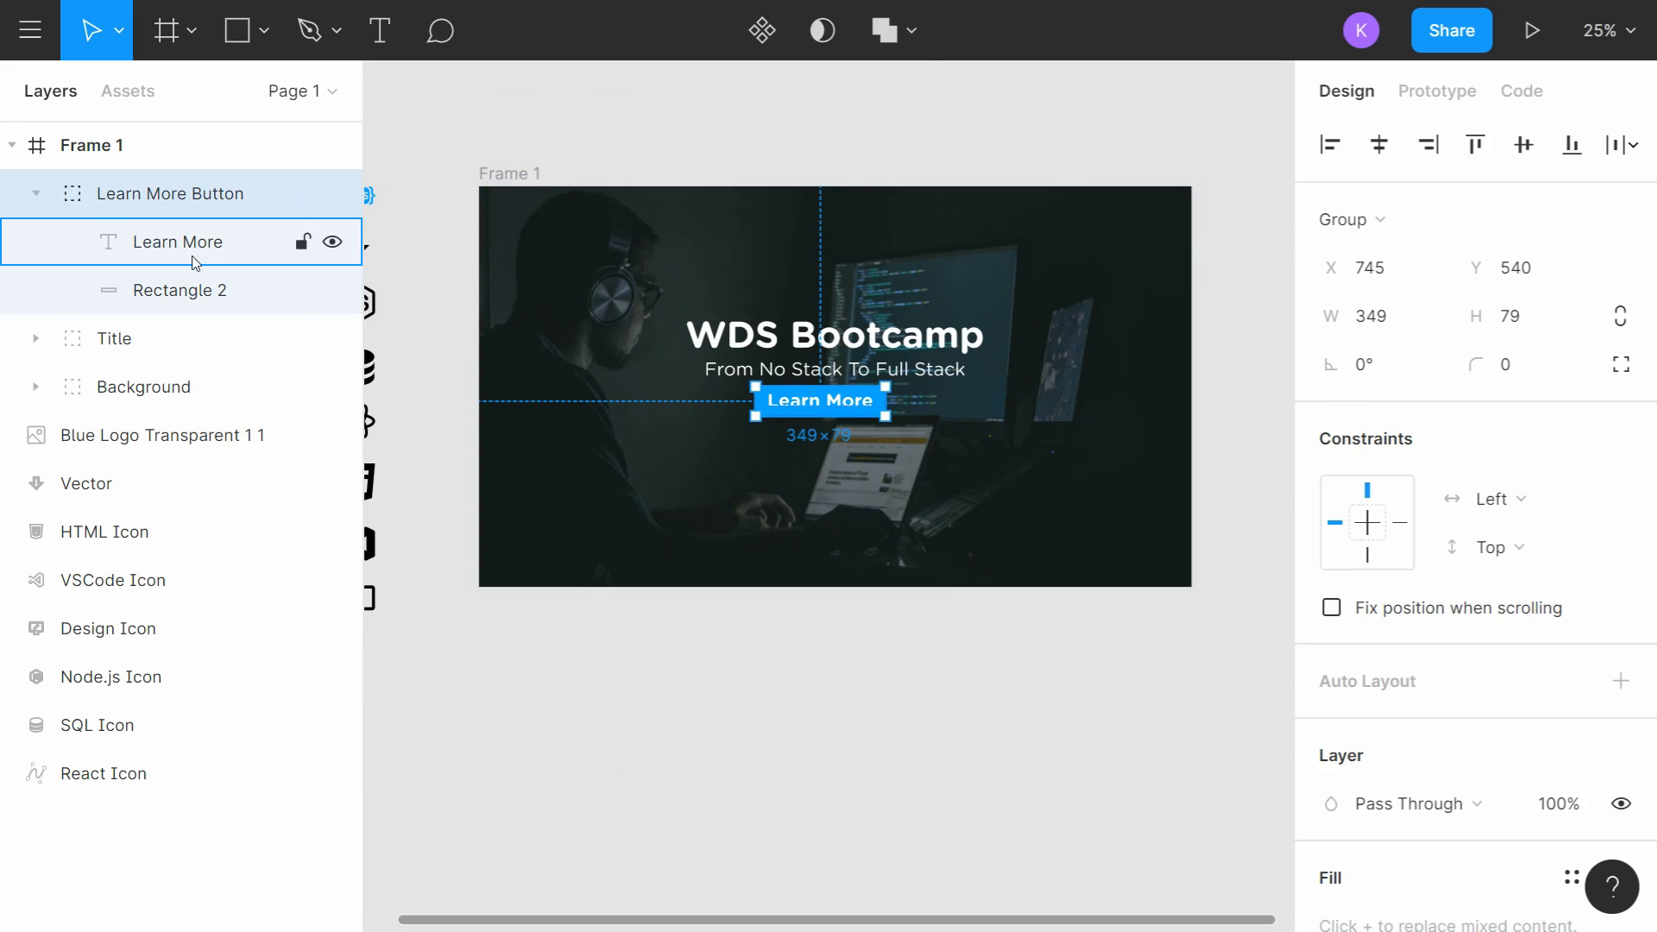
{"action": "left_click", "coordinate": [193, 261]}
{"action": "scroll", "coordinate": [1520, 796], "scroll_direction": "down", "scroll_amount": 1}
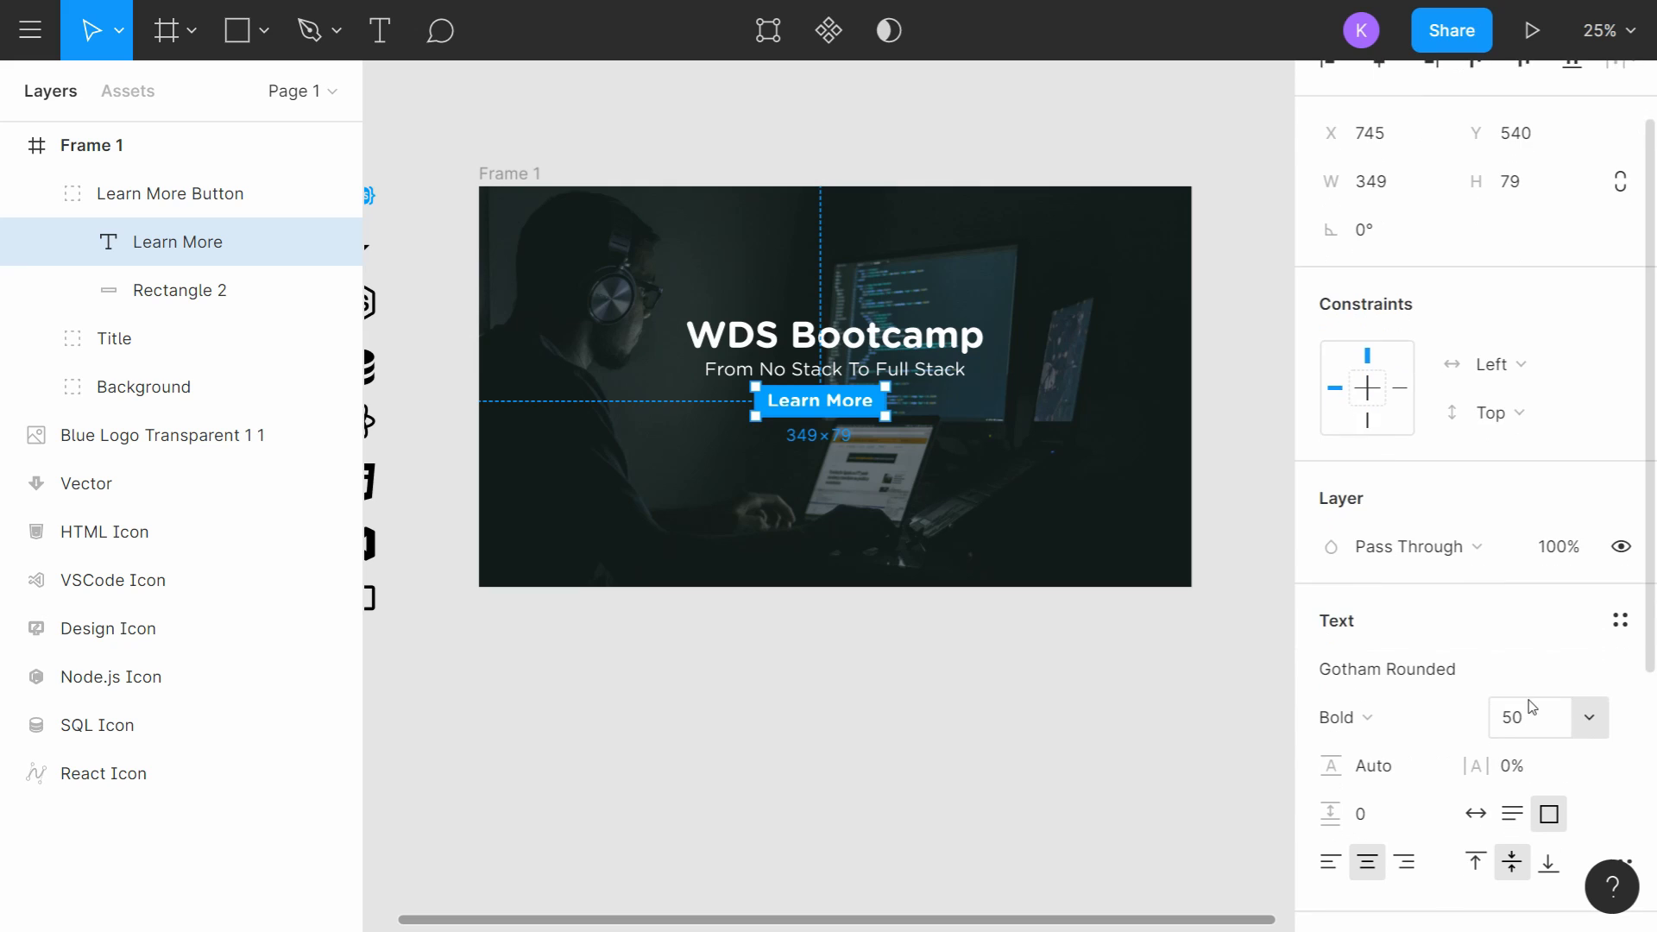
{"action": "left_click", "coordinate": [1529, 716]}
{"action": "type", "text": "40"}
{"action": "key", "text": "Return"}
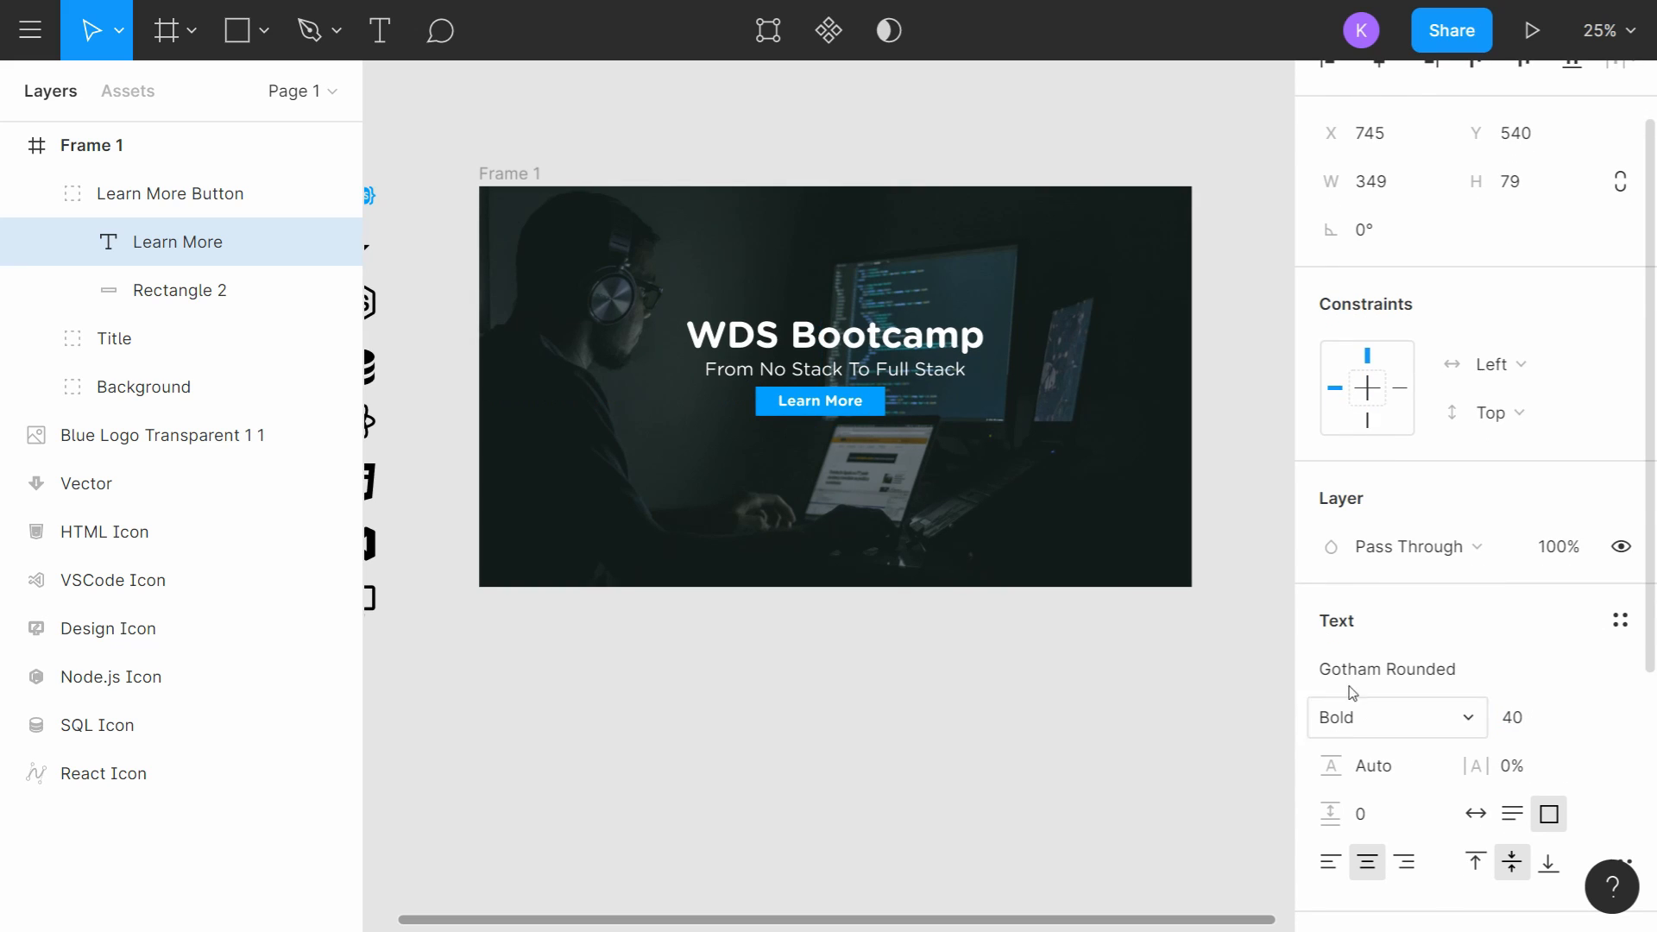
Step: Narrow the blue button rectangle symmetrically about its centre to a width of 277 px
{"action": "left_click", "coordinate": [173, 294]}
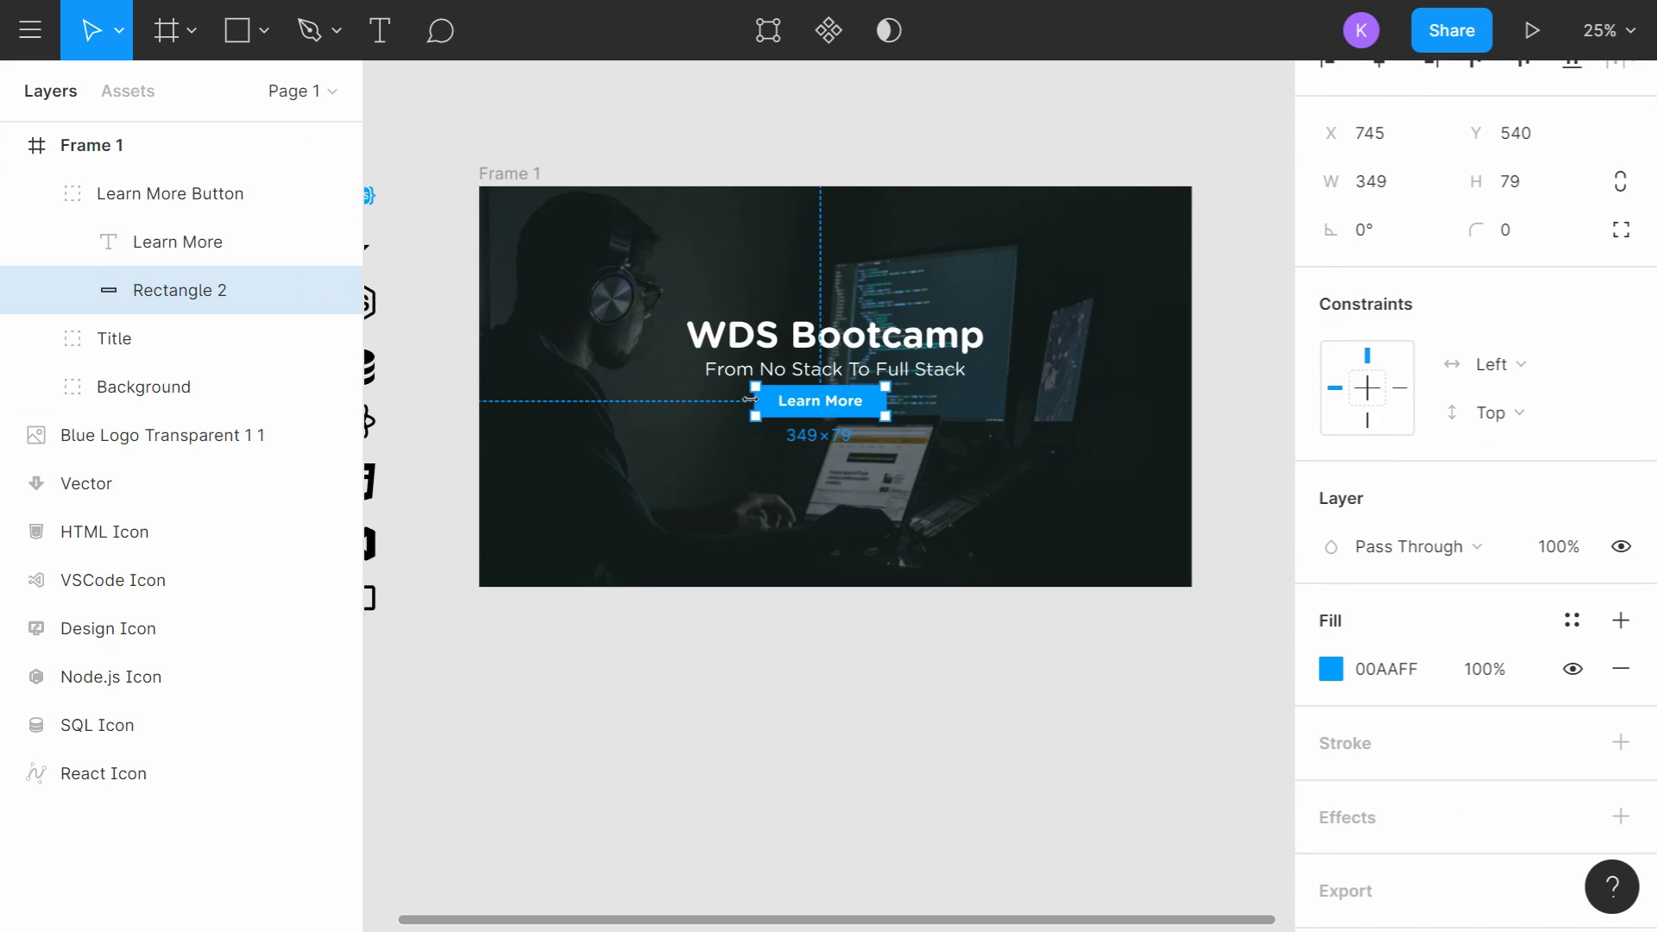
{"action": "mouse_move", "coordinate": [756, 399]}
{"action": "left_mouse_down"}
{"action": "mouse_move", "coordinate": [703, 400]}
{"action": "mouse_move", "coordinate": [769, 403]}
{"action": "left_mouse_up"}
{"action": "key", "text": "alt"}
{"action": "scroll", "coordinate": [828, 466], "scroll_direction": "up", "scroll_amount": 3}
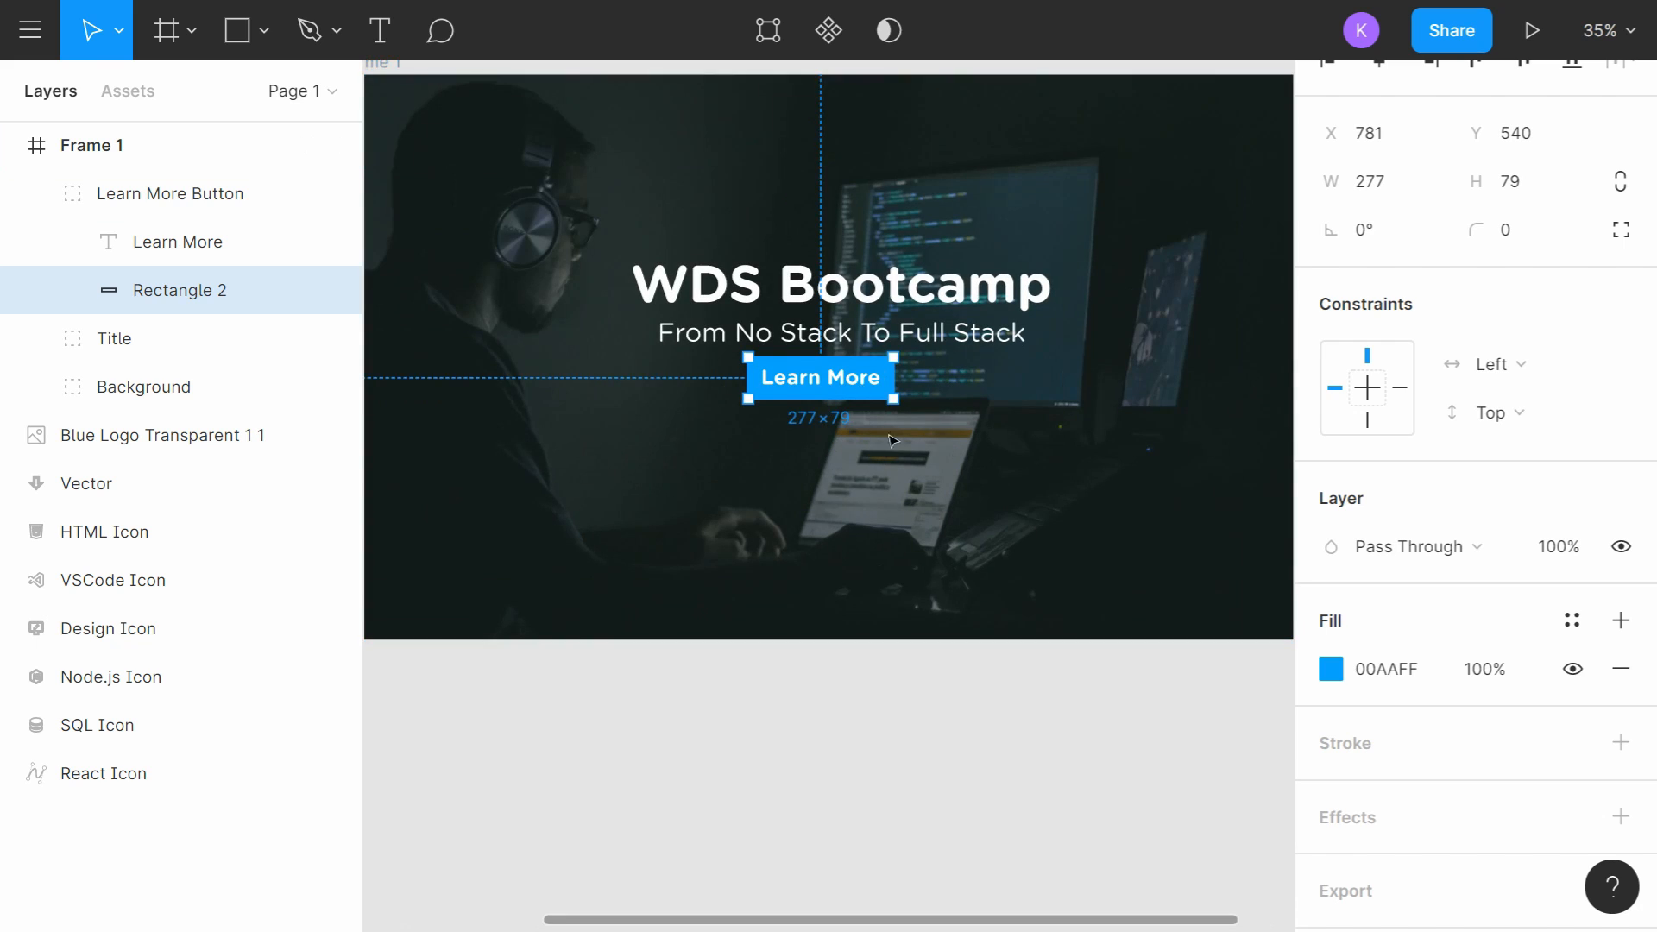
{"action": "key", "text": "Escape"}
{"action": "key", "text": "Escape"}
{"action": "scroll", "coordinate": [846, 432], "scroll_direction": "up", "scroll_amount": 1}
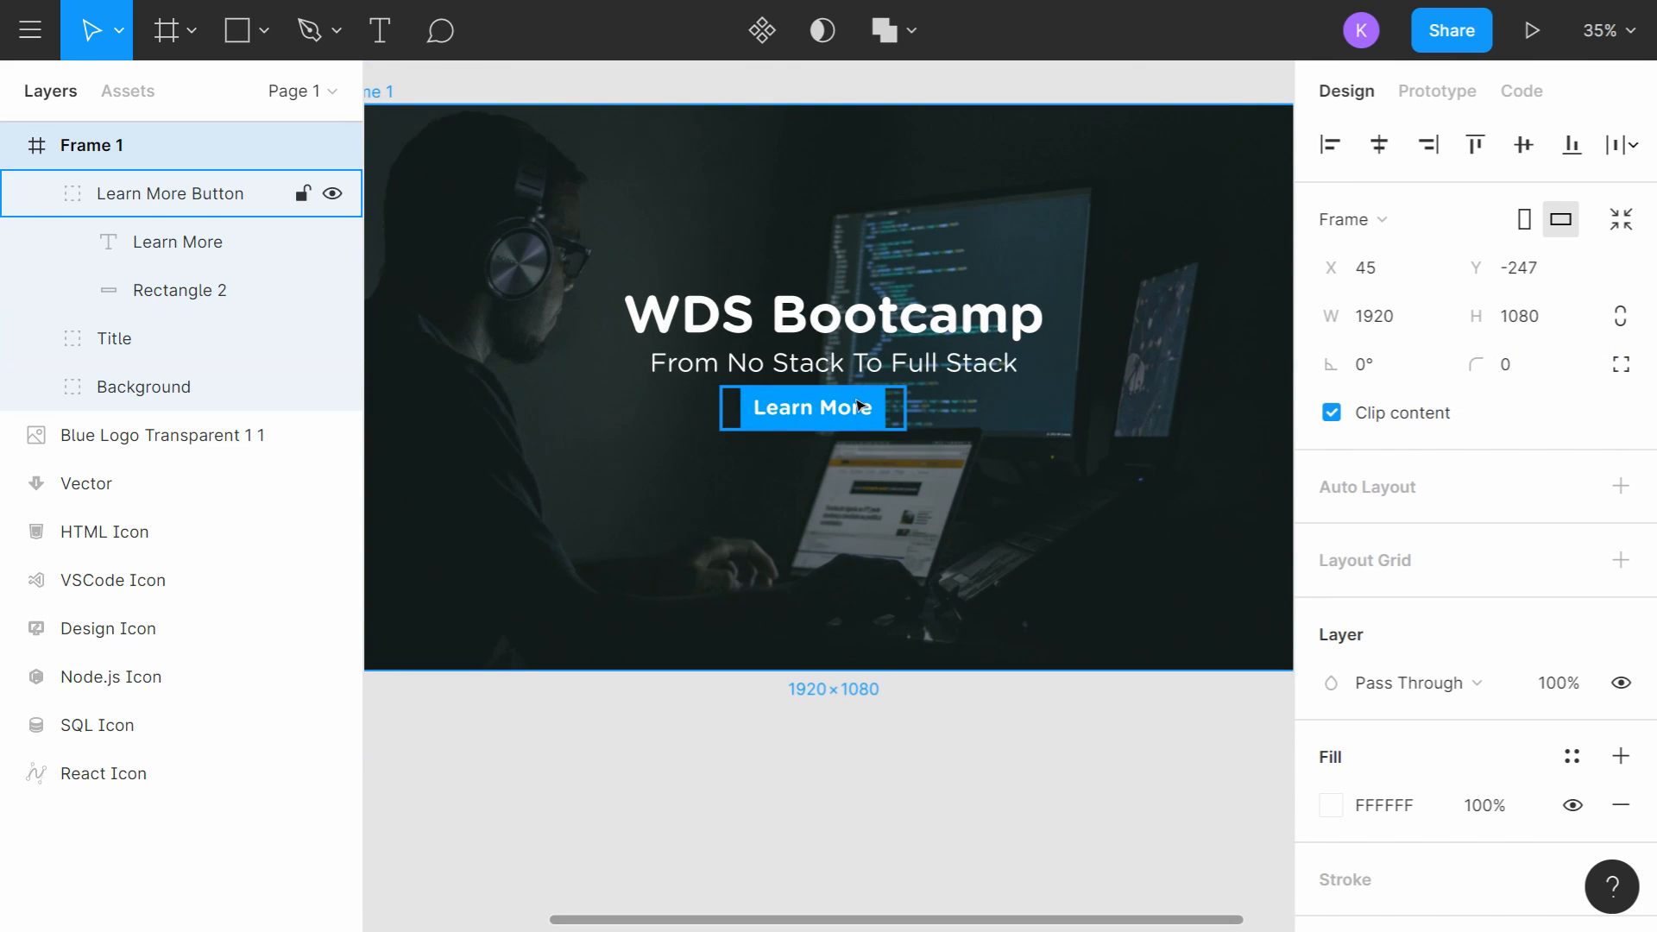
Step: Narrow the "Learn More" text box symmetrically to 277 px so it matches the button rectangle
{"action": "left_click", "coordinate": [216, 207]}
{"action": "left_click", "coordinate": [255, 246]}
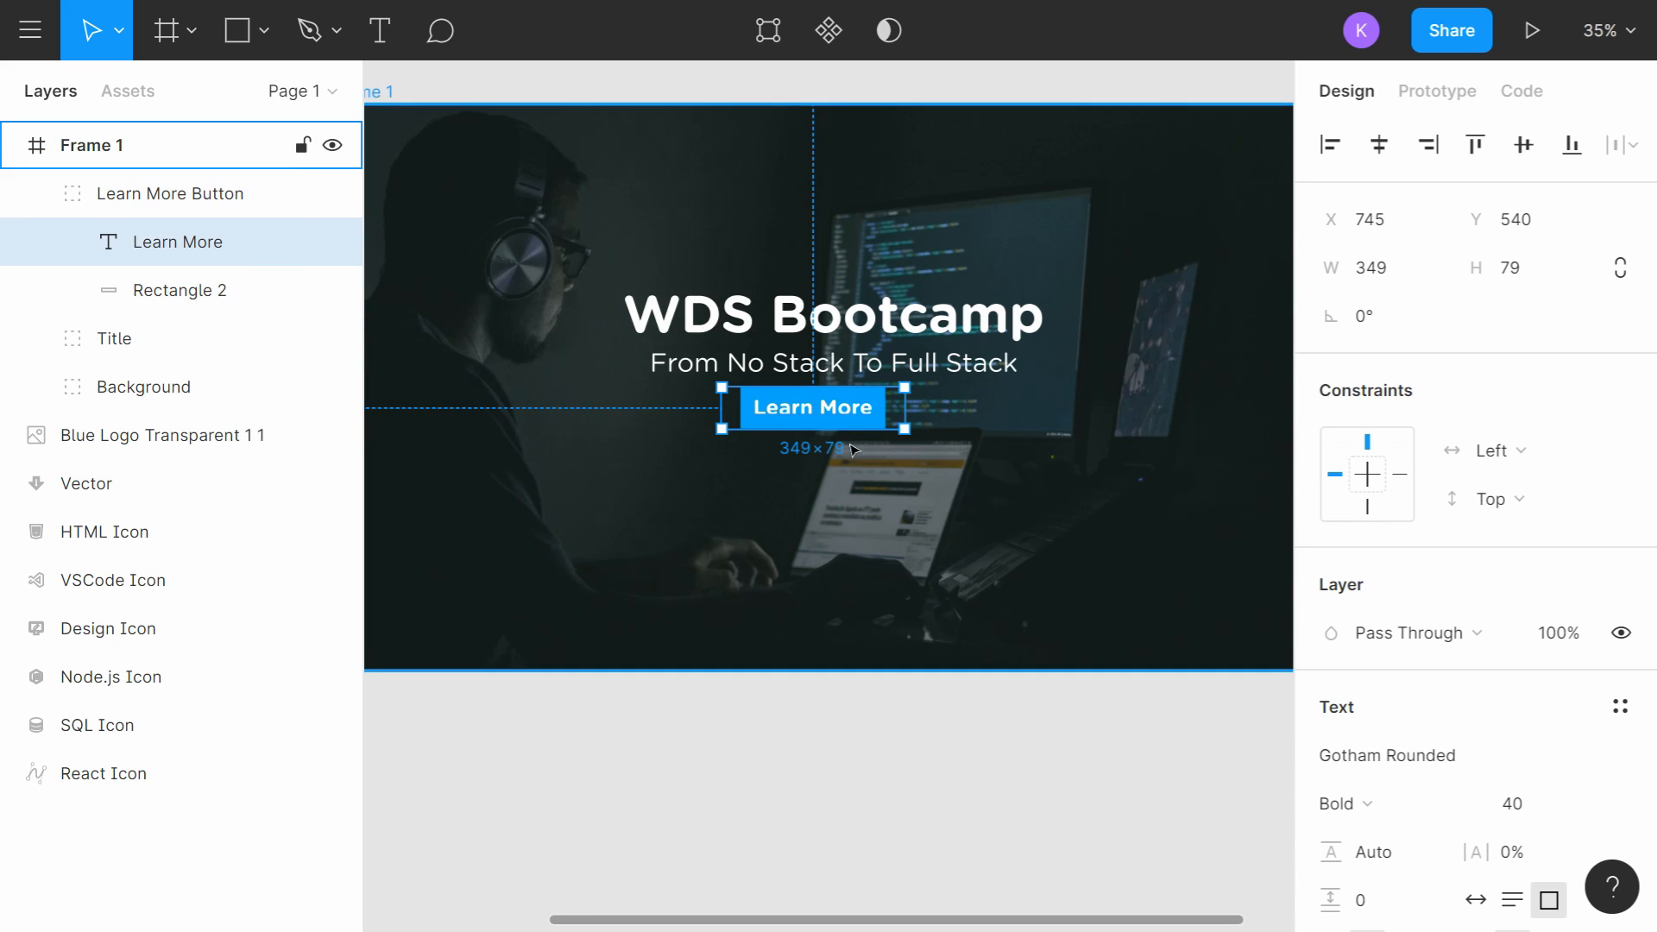
{"action": "left_click_drag", "start_coordinate": [729, 413], "coordinate": [741, 412]}
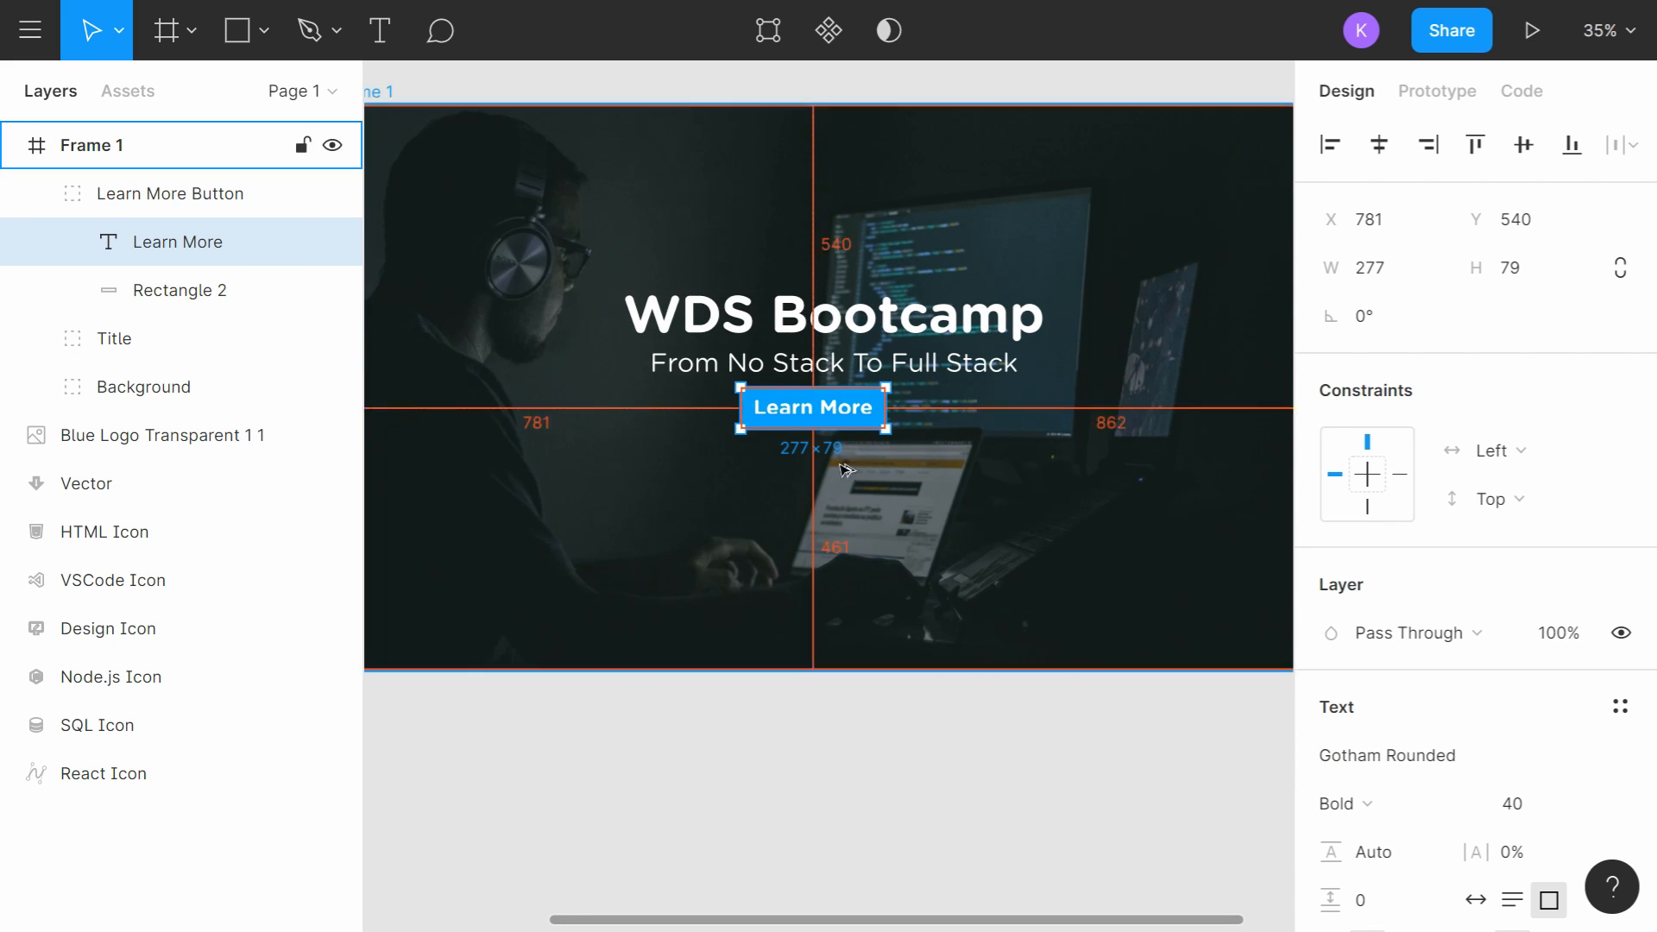
{"action": "key", "text": "Escape"}
{"action": "key", "text": "Escape"}
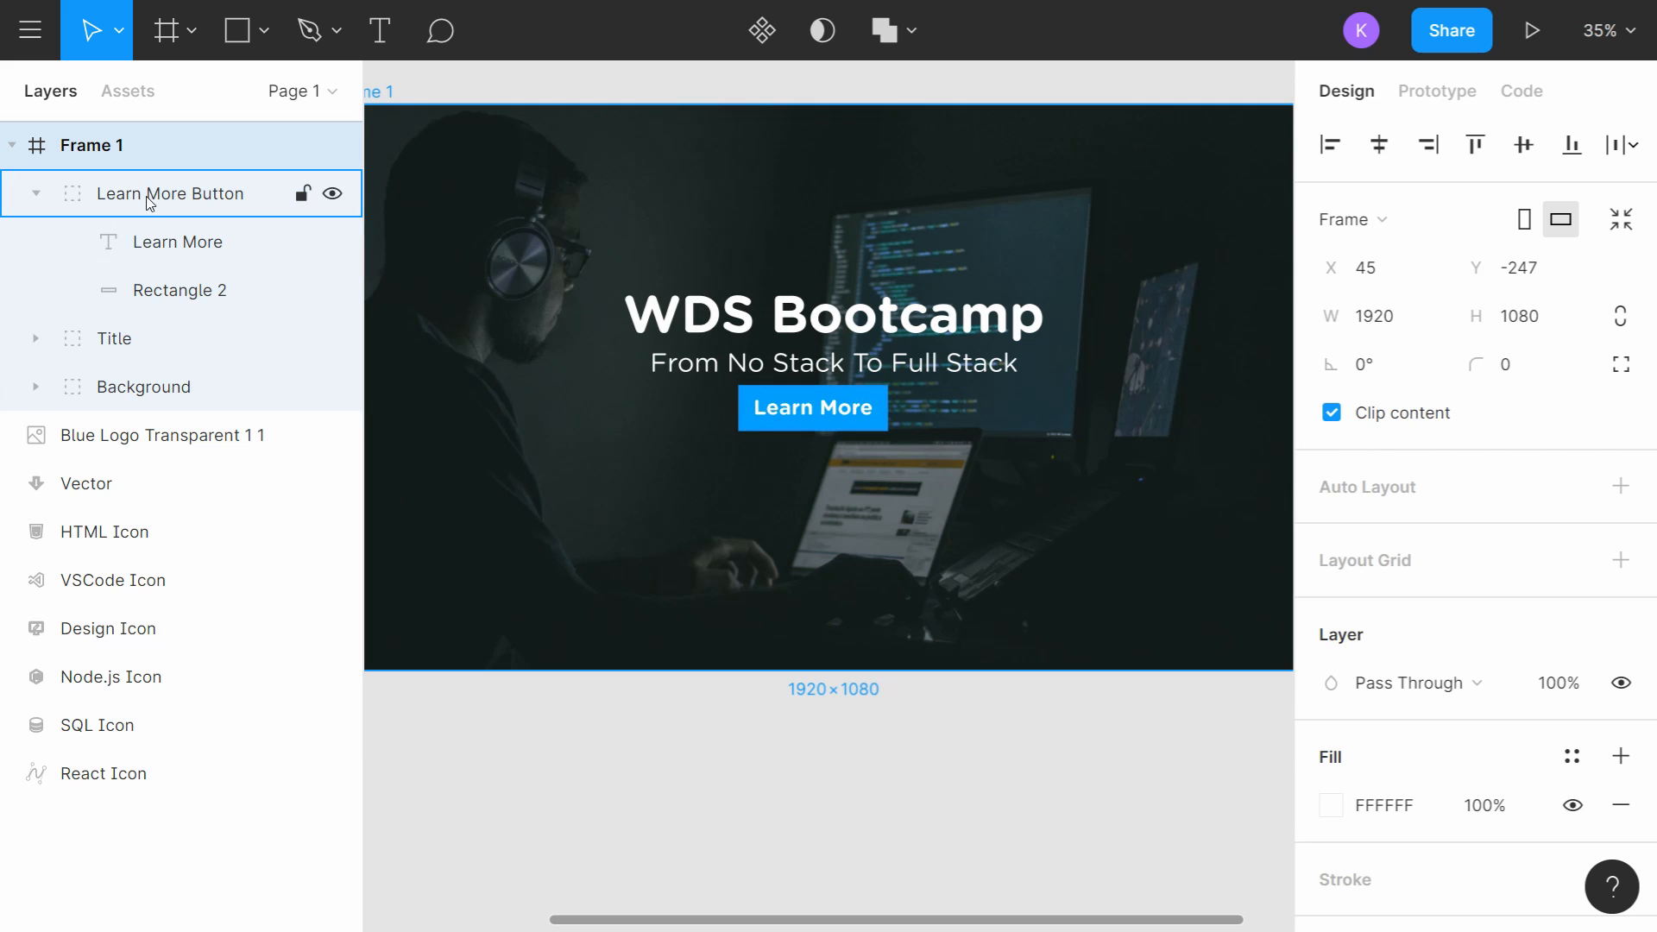
Step: Round the button rectangle into a pill shape with a corner radius of 59
{"action": "left_click", "coordinate": [193, 292]}
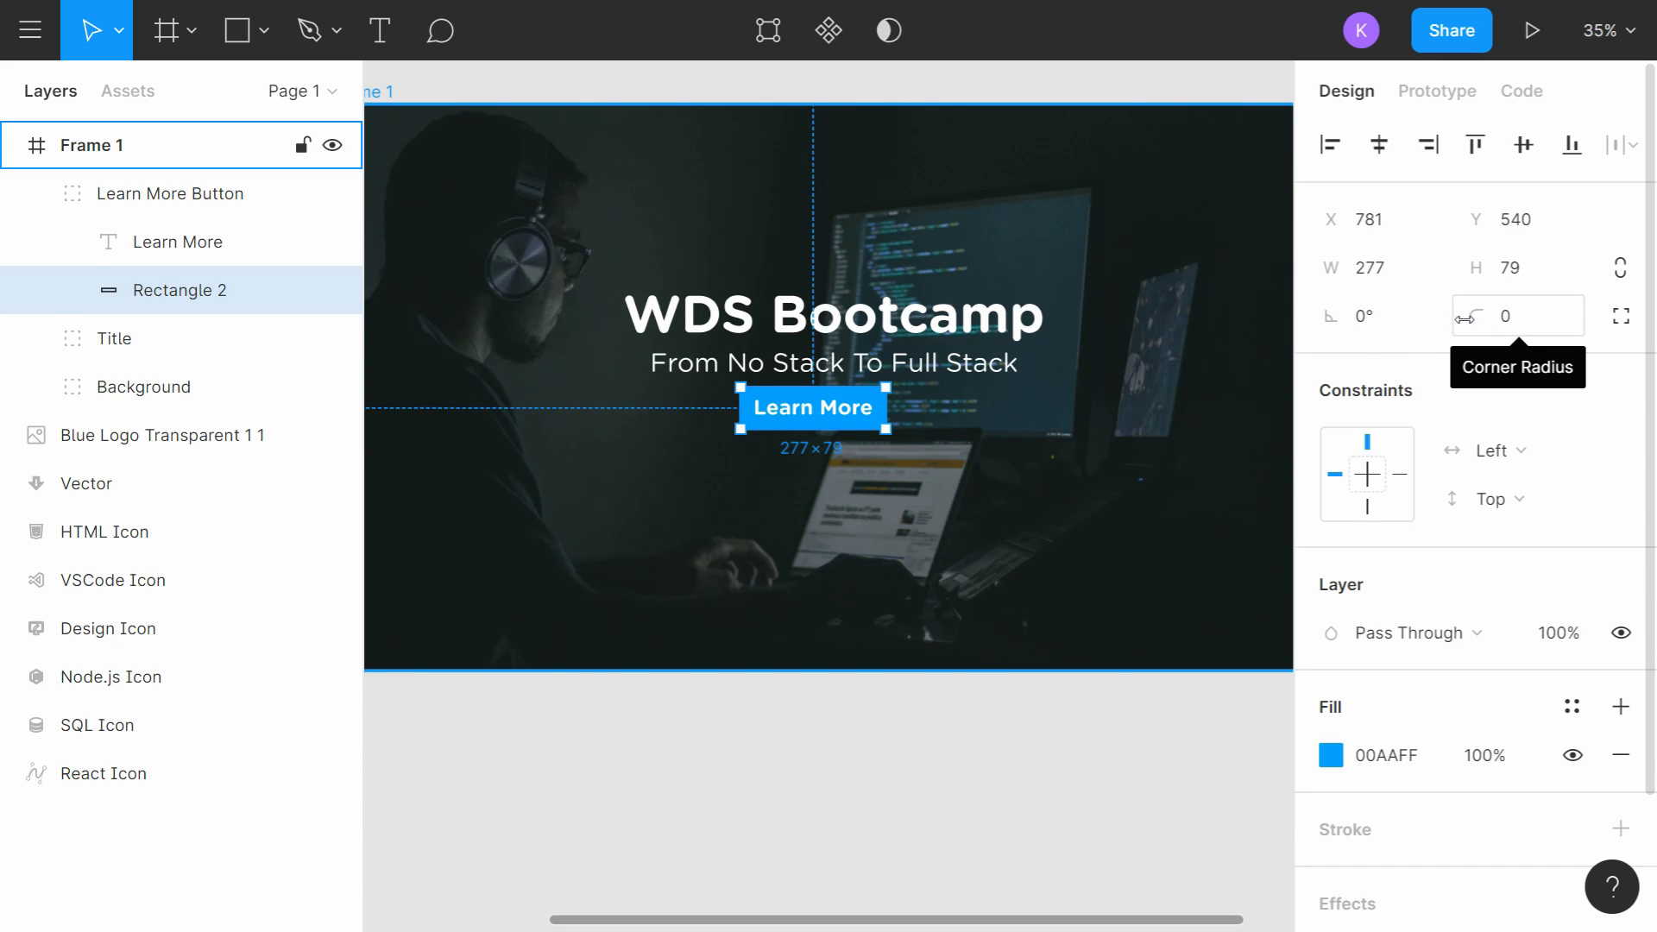
{"action": "left_click_drag", "start_coordinate": [1479, 316], "coordinate": [455, 237]}
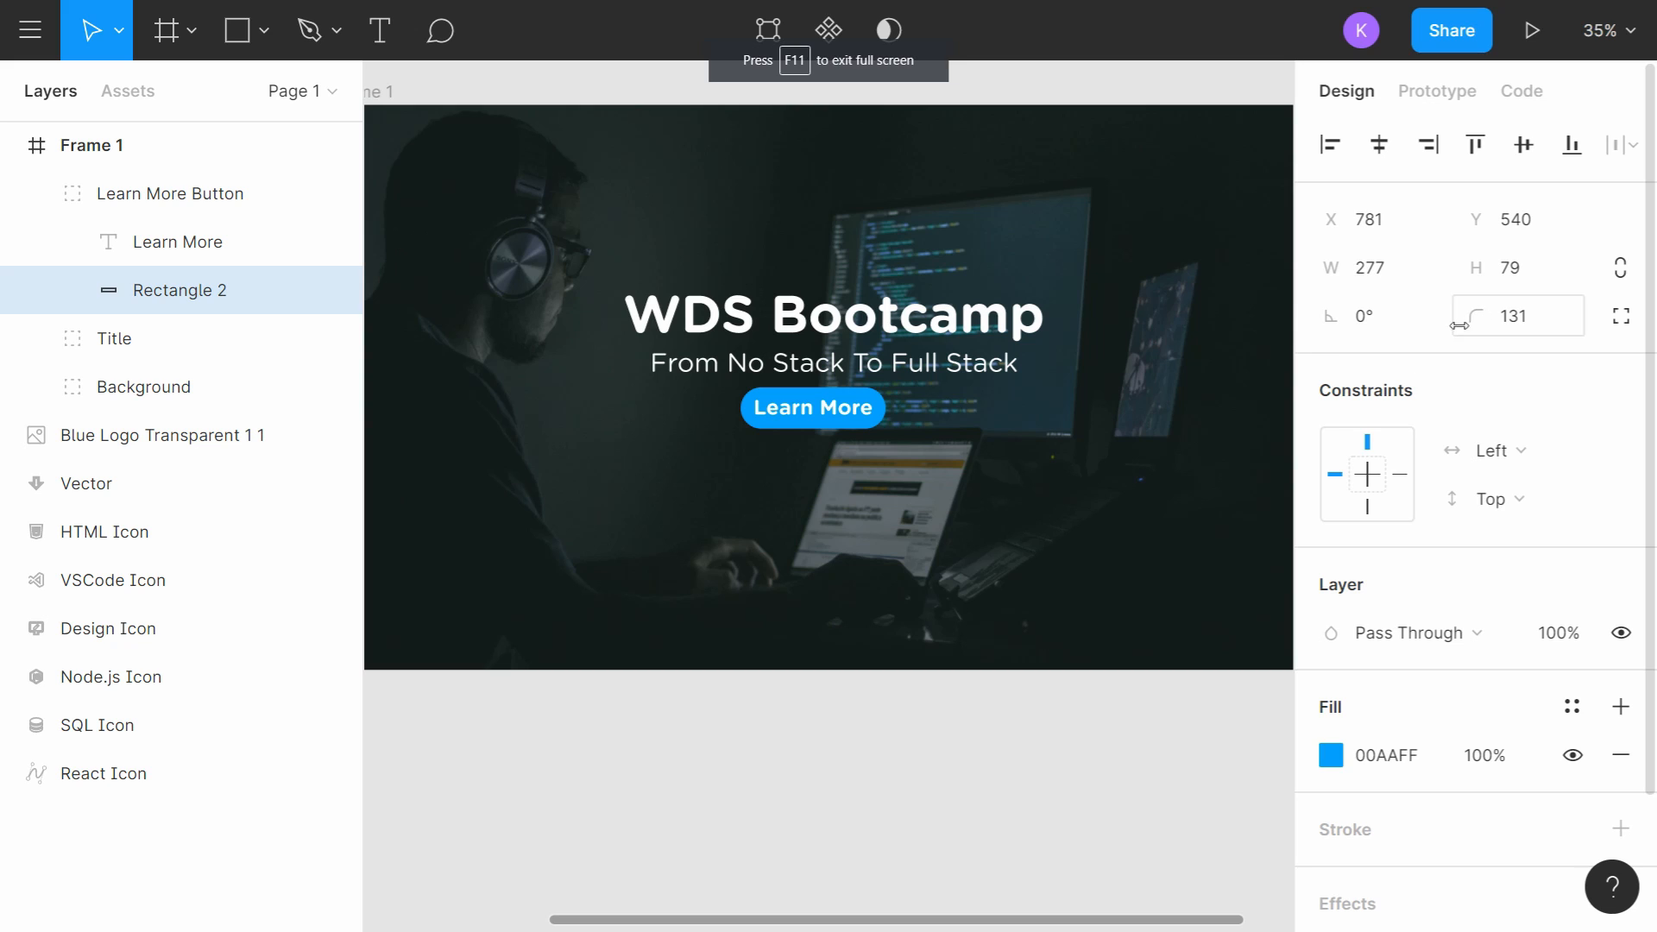
{"action": "left_click_drag", "start_coordinate": [1475, 316], "coordinate": [1577, 596]}
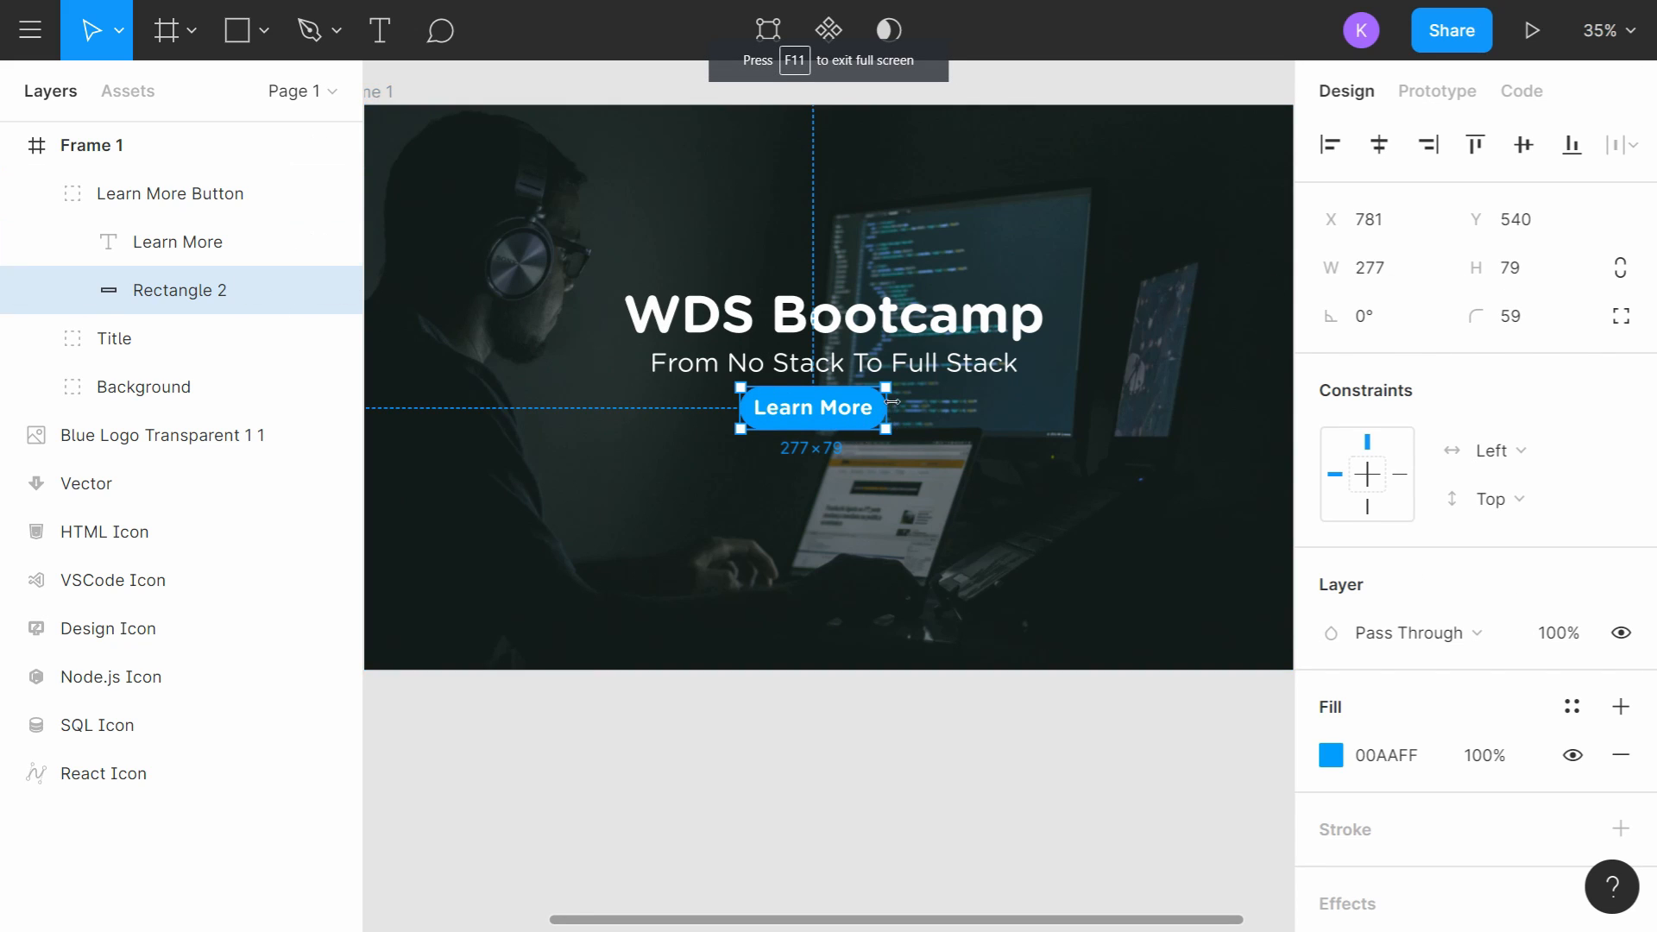
{"action": "left_click", "coordinate": [974, 775]}
{"action": "scroll", "coordinate": [969, 780], "scroll_direction": "down", "scroll_amount": 2}
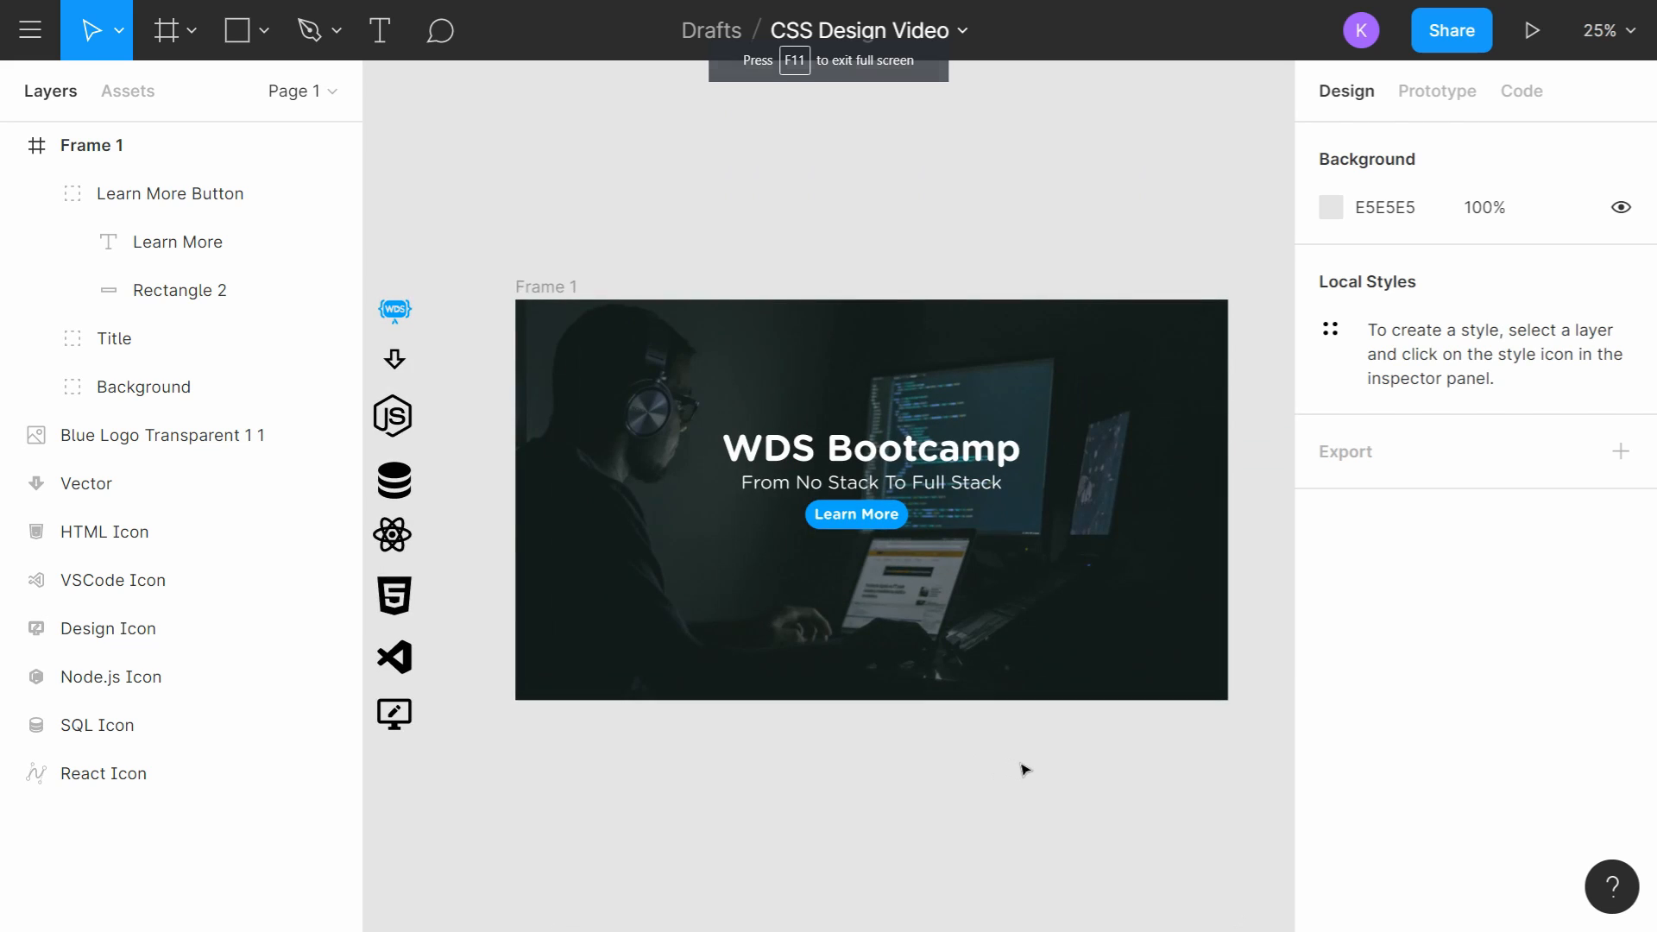
{"action": "scroll", "coordinate": [871, 528], "scroll_direction": "up", "scroll_amount": 3}
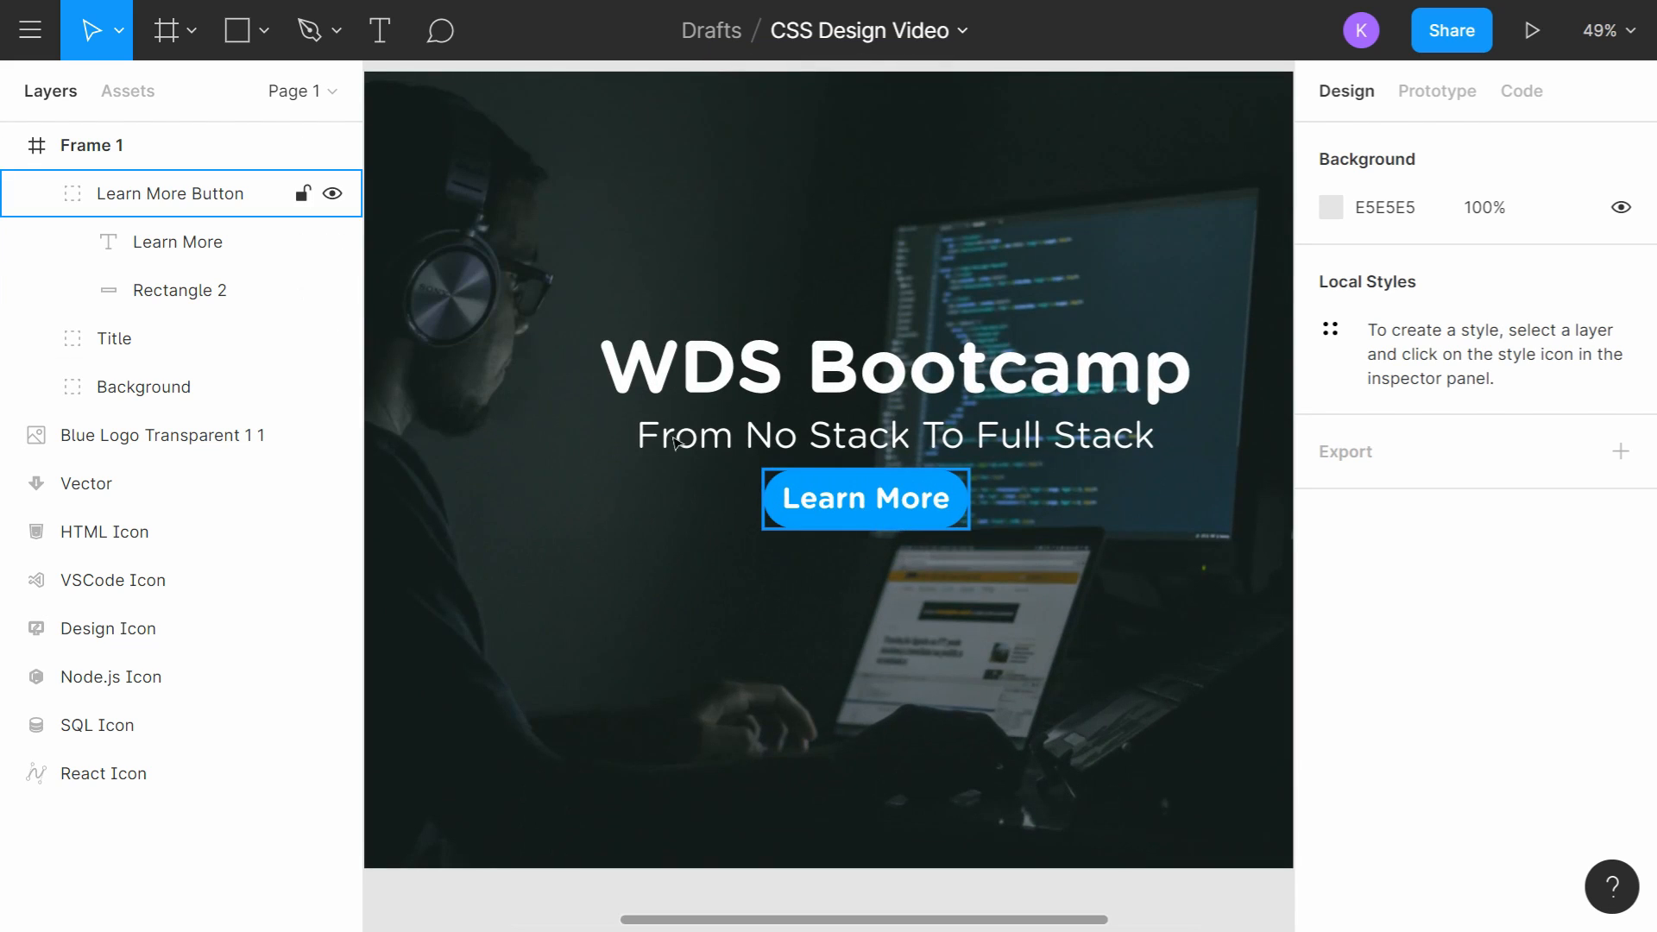
Step: Reduce the Learn More Button group's height symmetrically about its centre to 59 px
{"action": "left_click", "coordinate": [175, 214]}
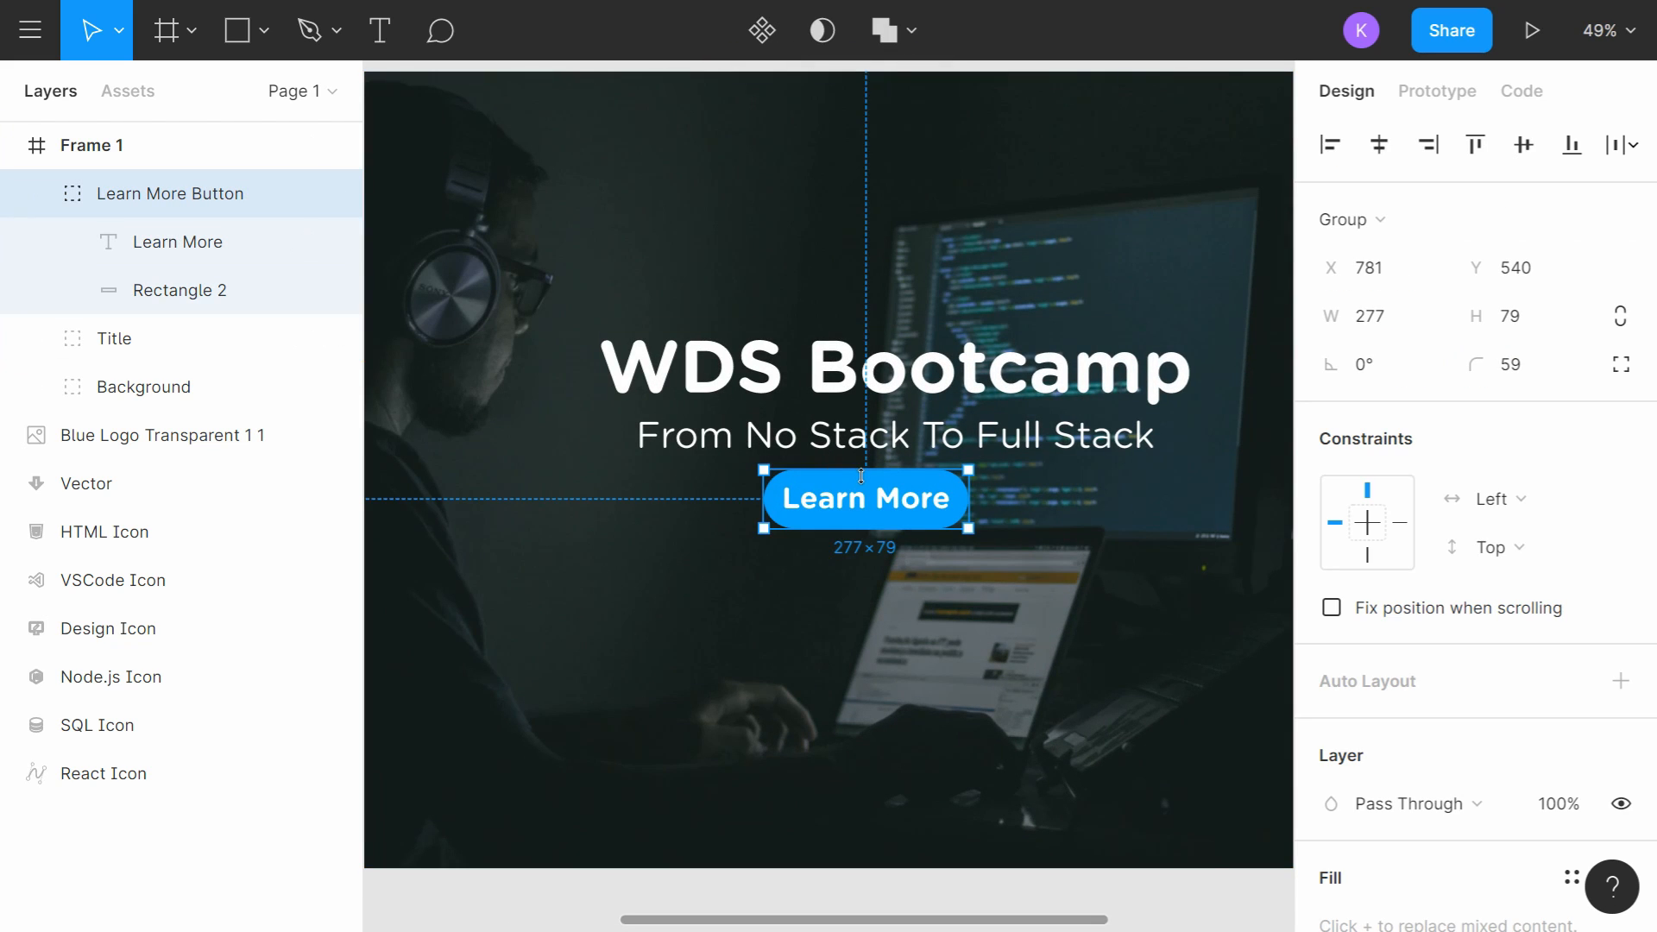
{"action": "left_click_drag", "start_coordinate": [860, 475], "coordinate": [869, 478]}
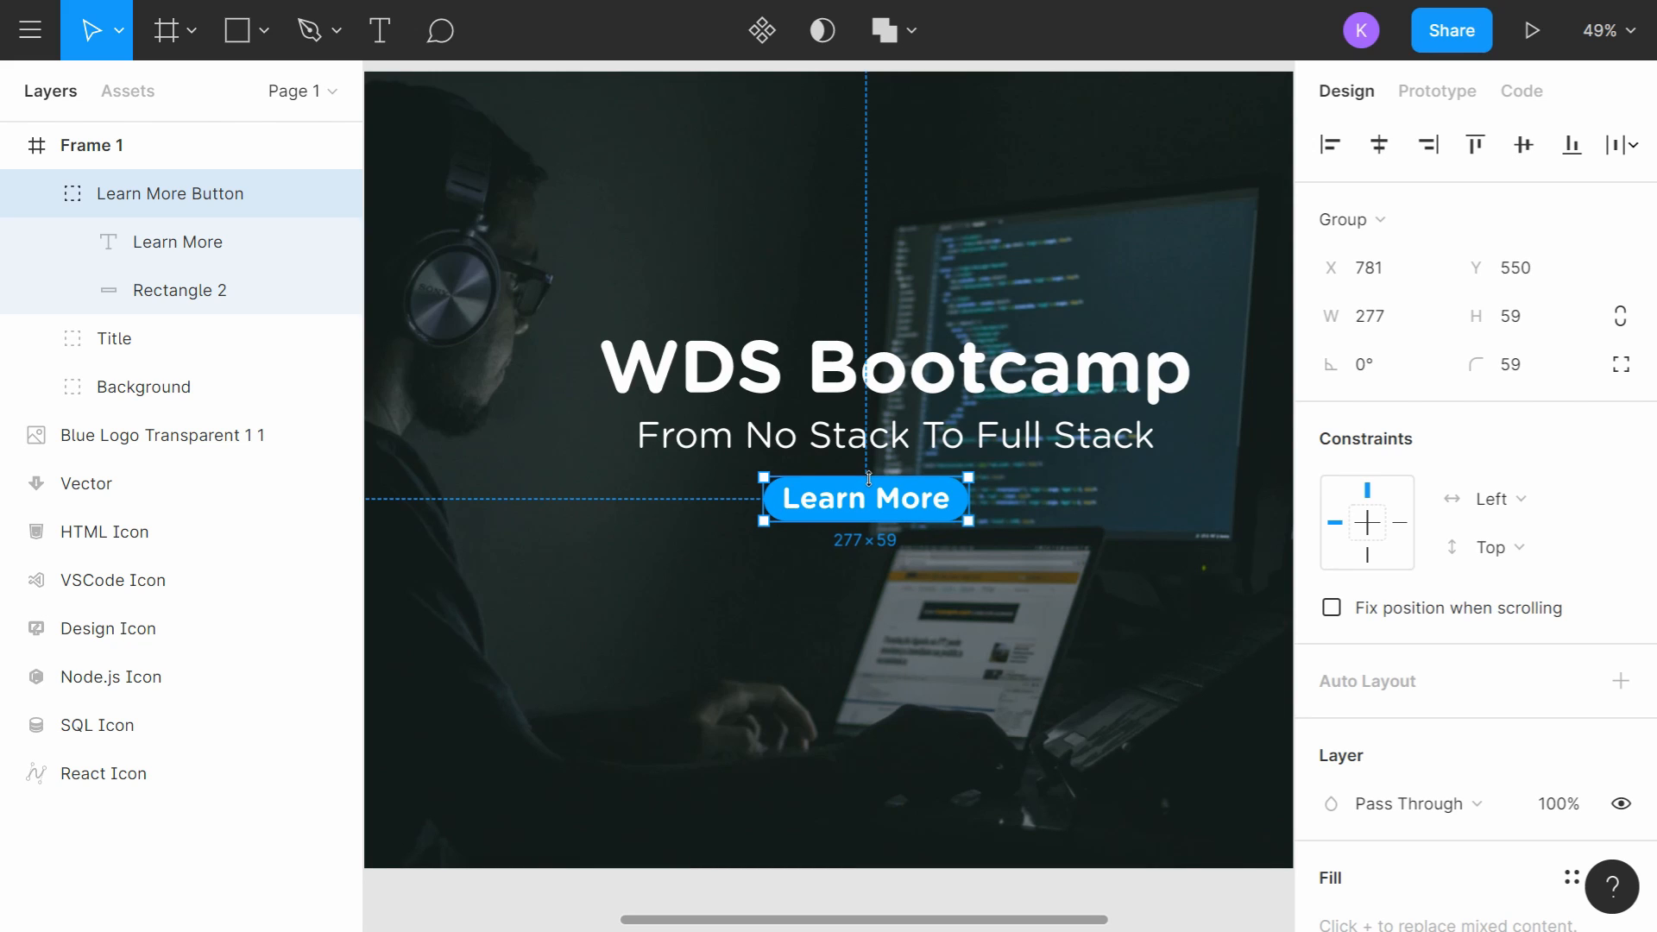
{"action": "scroll", "coordinate": [956, 582], "scroll_direction": "down", "scroll_amount": 5}
{"action": "left_click", "coordinate": [1113, 773]}
{"action": "left_click_drag", "start_coordinate": [1113, 773], "coordinate": [1076, 732]}
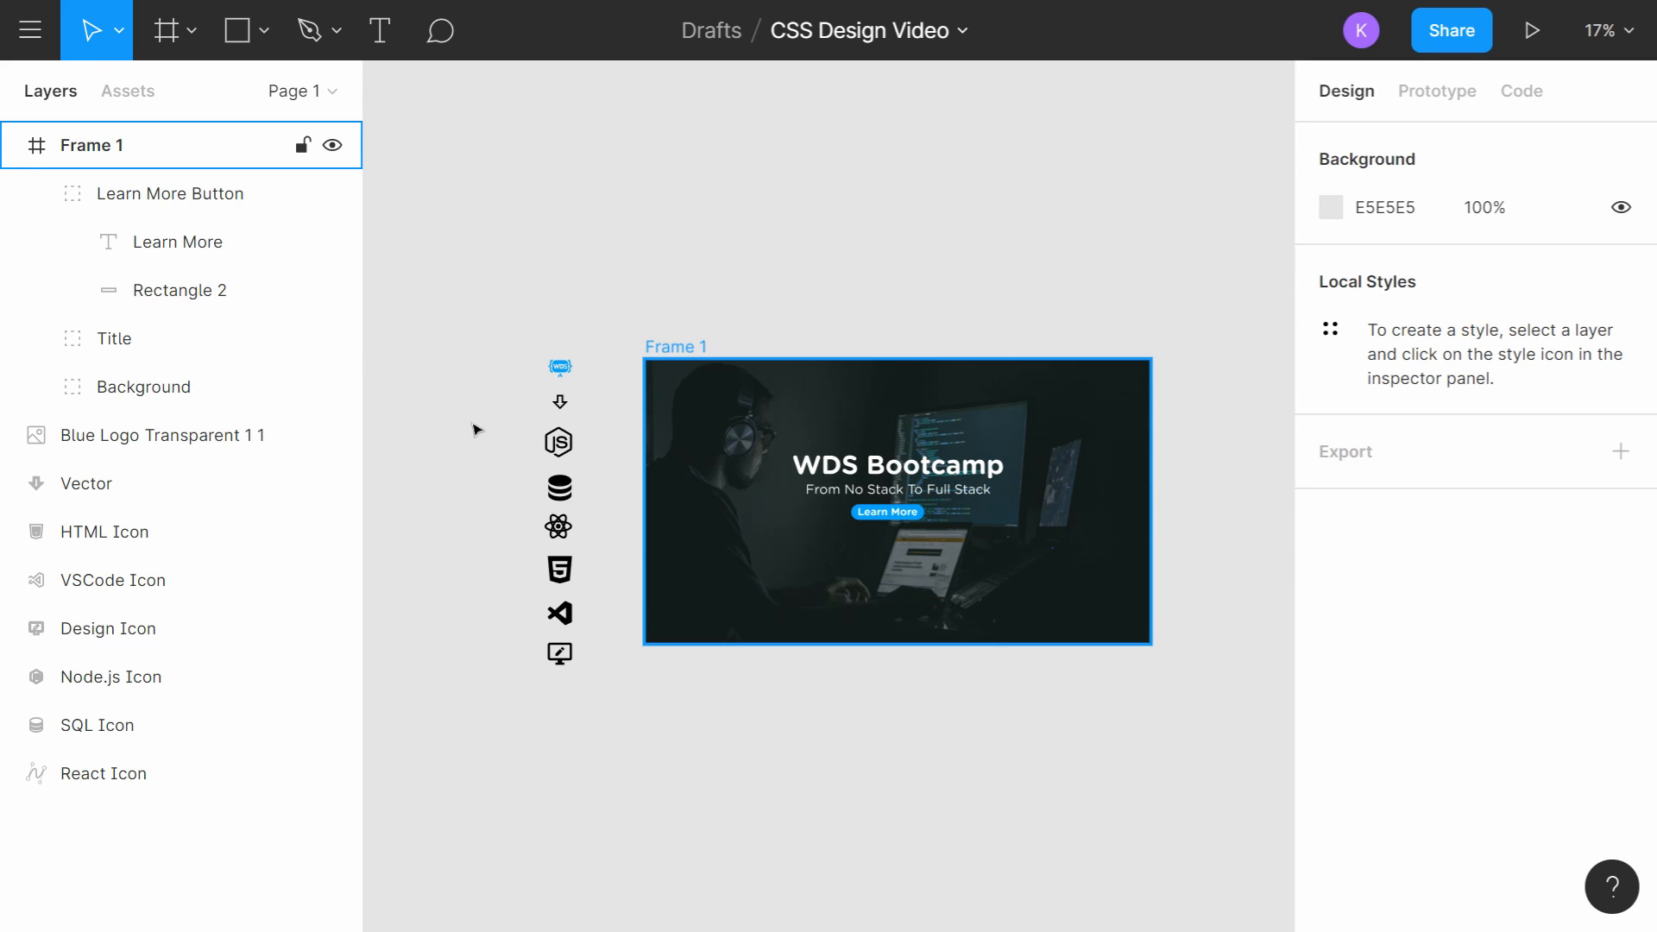
Step: Move the Learn More Button group to X 821, Y 557, centred horizontally in the frame beneath the subtitle
{"action": "left_click", "coordinate": [130, 193]}
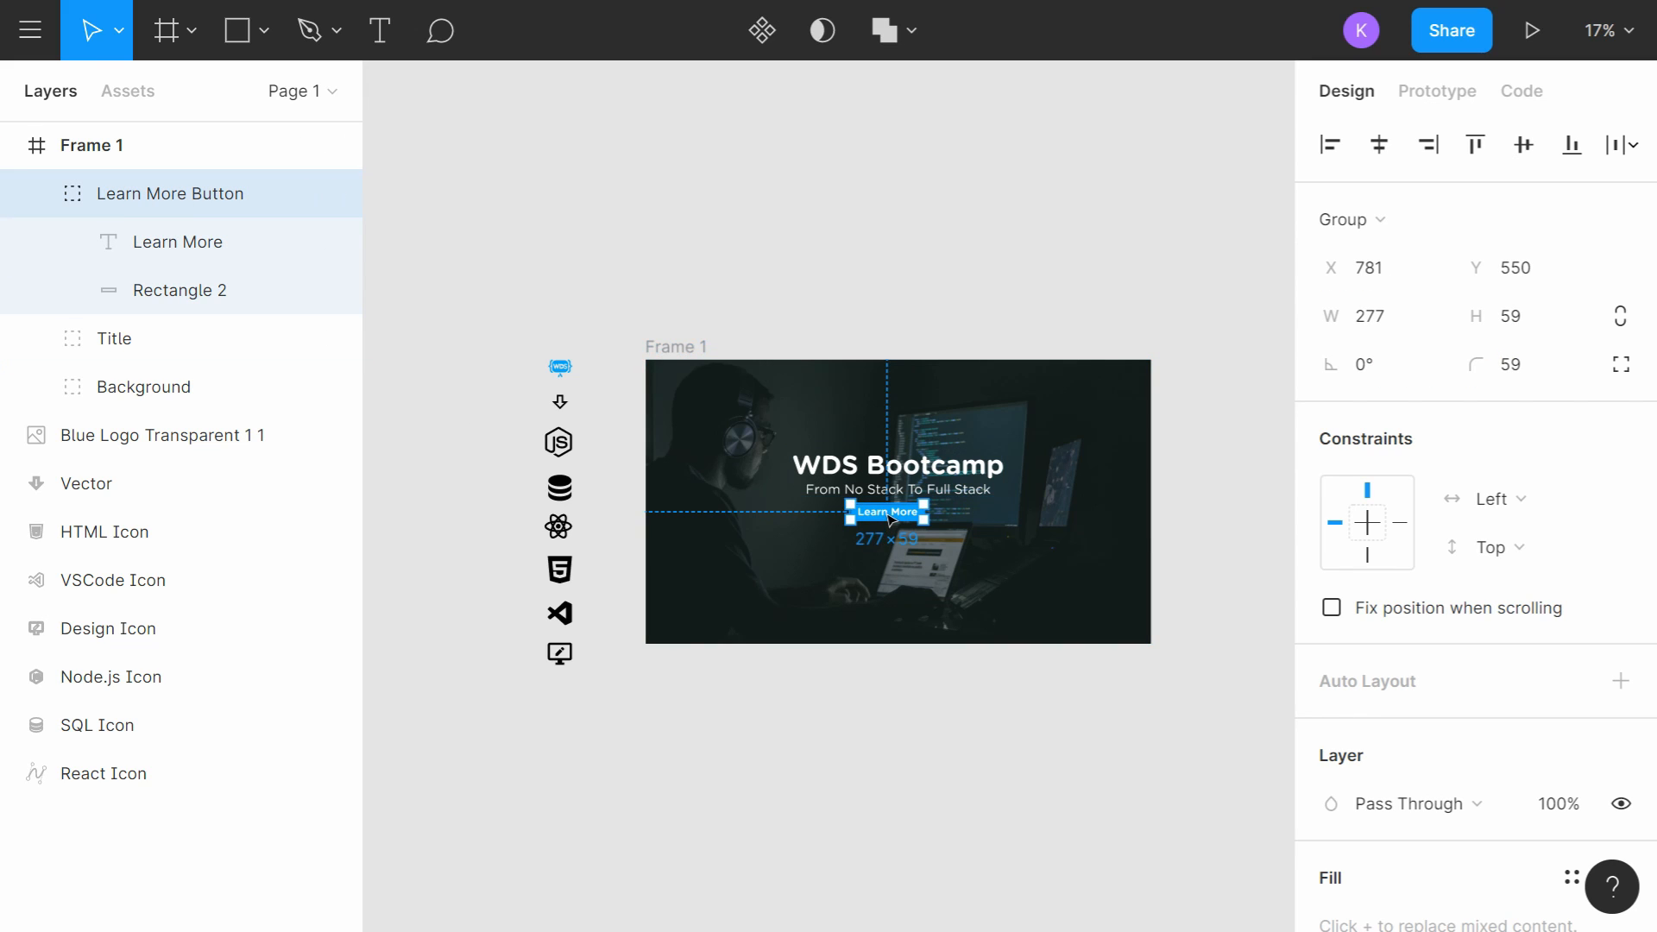
{"action": "left_click_drag", "start_coordinate": [888, 523], "coordinate": [900, 521]}
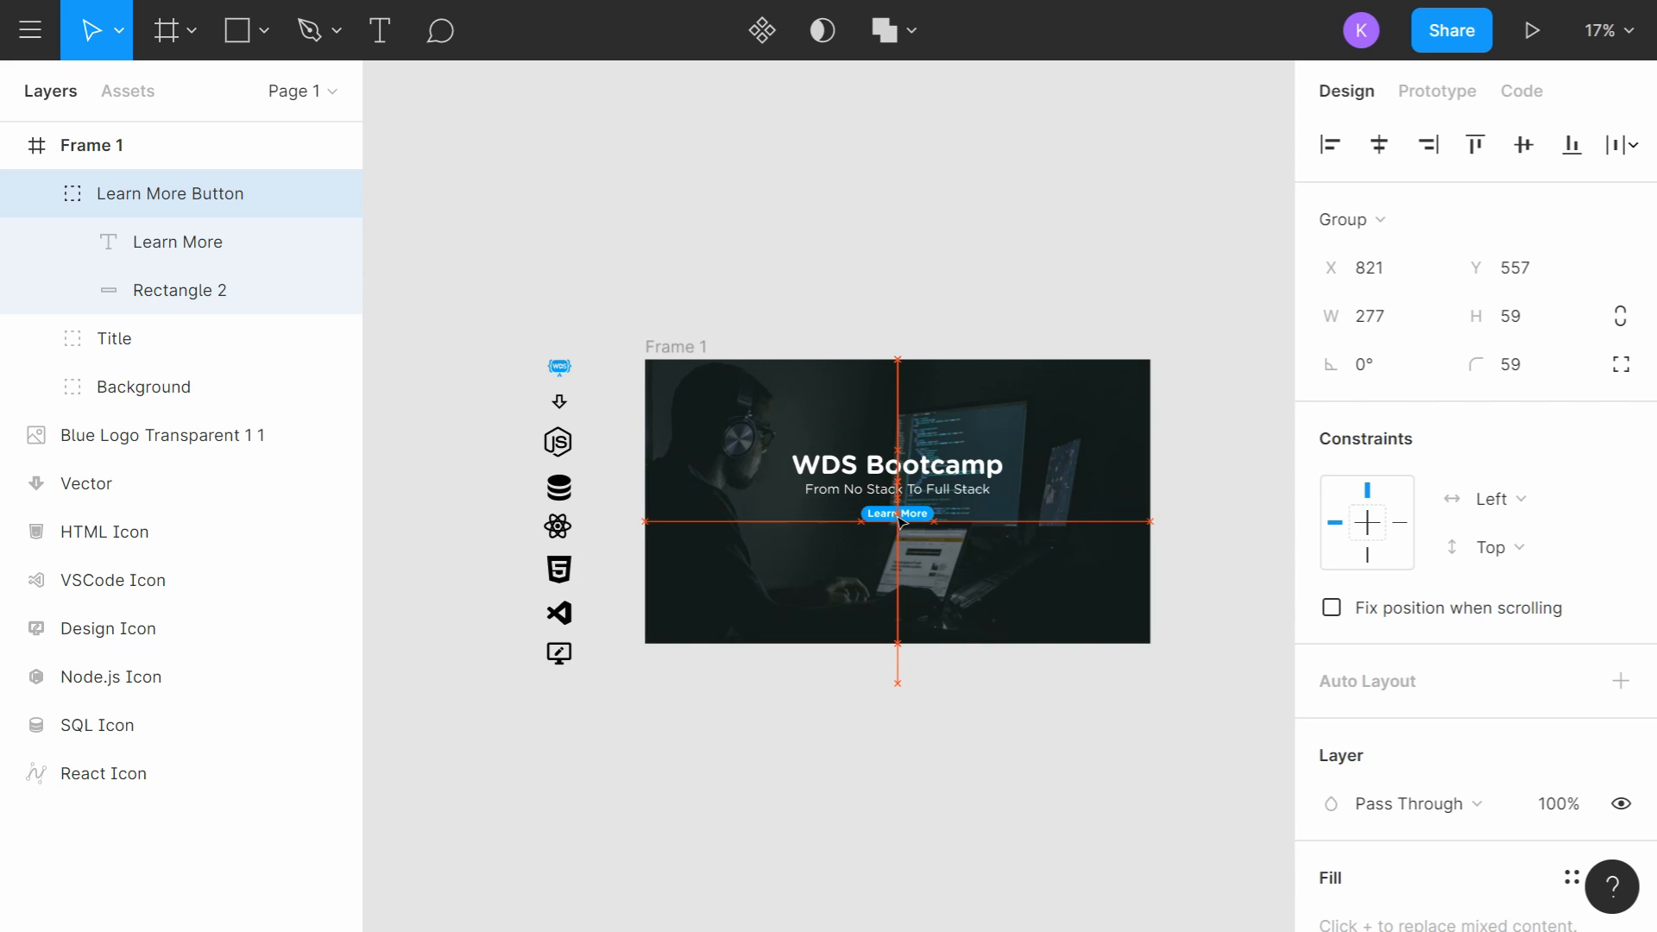
{"action": "left_click", "coordinate": [1084, 762]}
{"action": "scroll", "coordinate": [1083, 761], "scroll_direction": "right", "scroll_amount": 2}
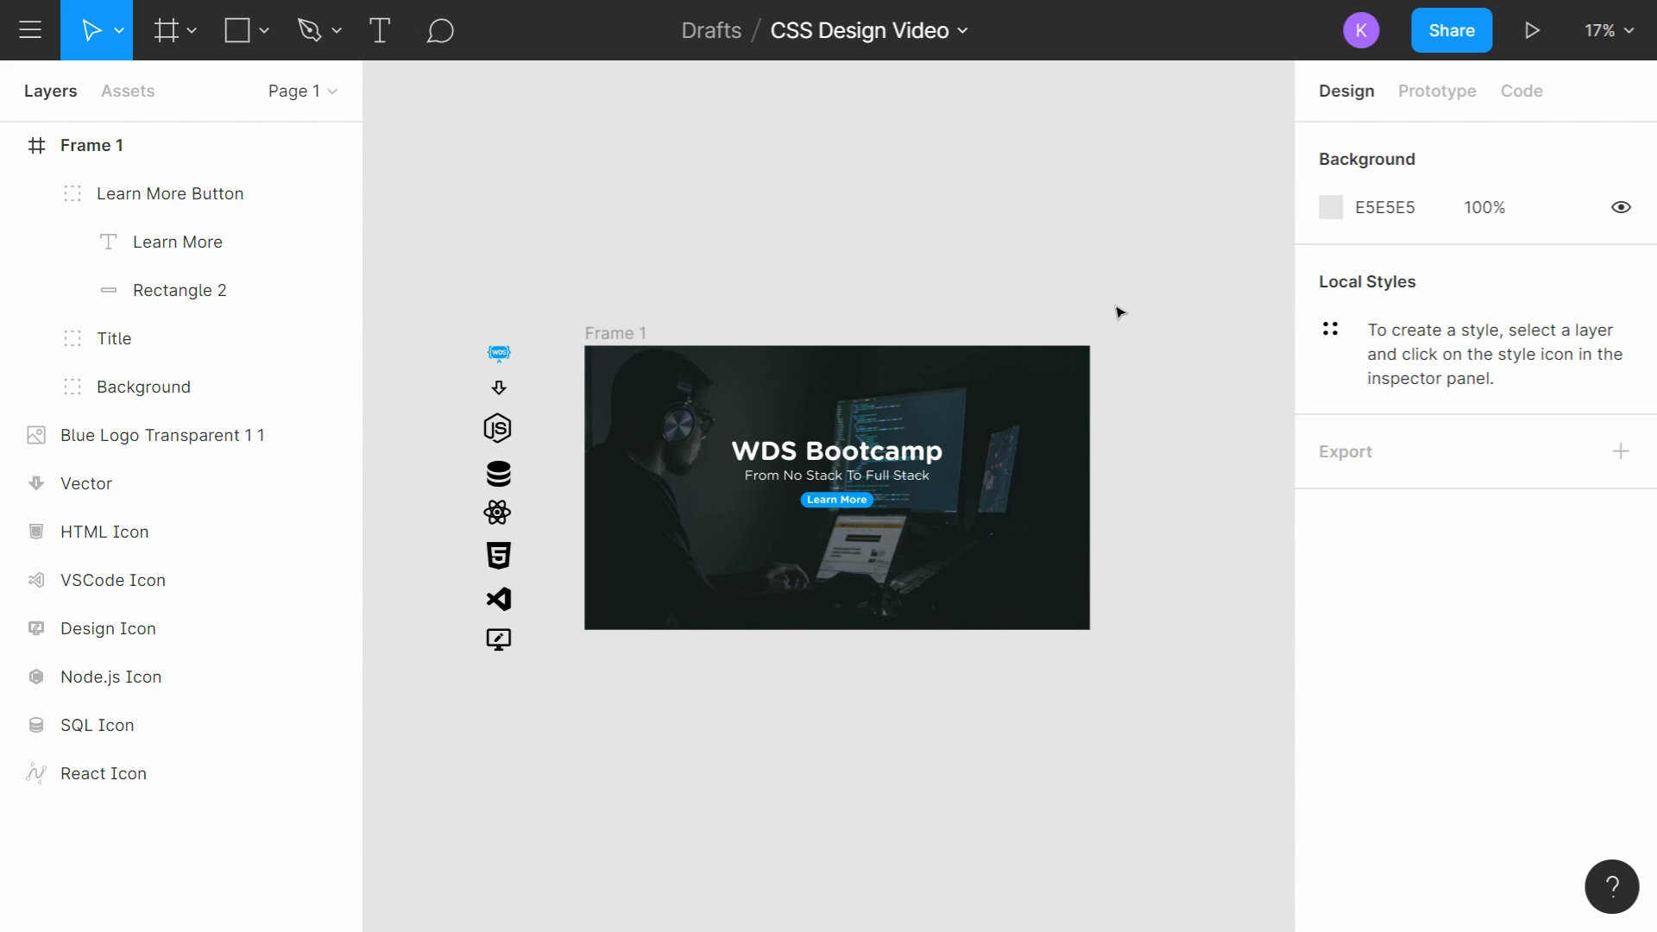
Step: Nest the Learn More Button group inside the Title group and collapse the groups in the layer list
{"action": "left_click", "coordinate": [39, 197]}
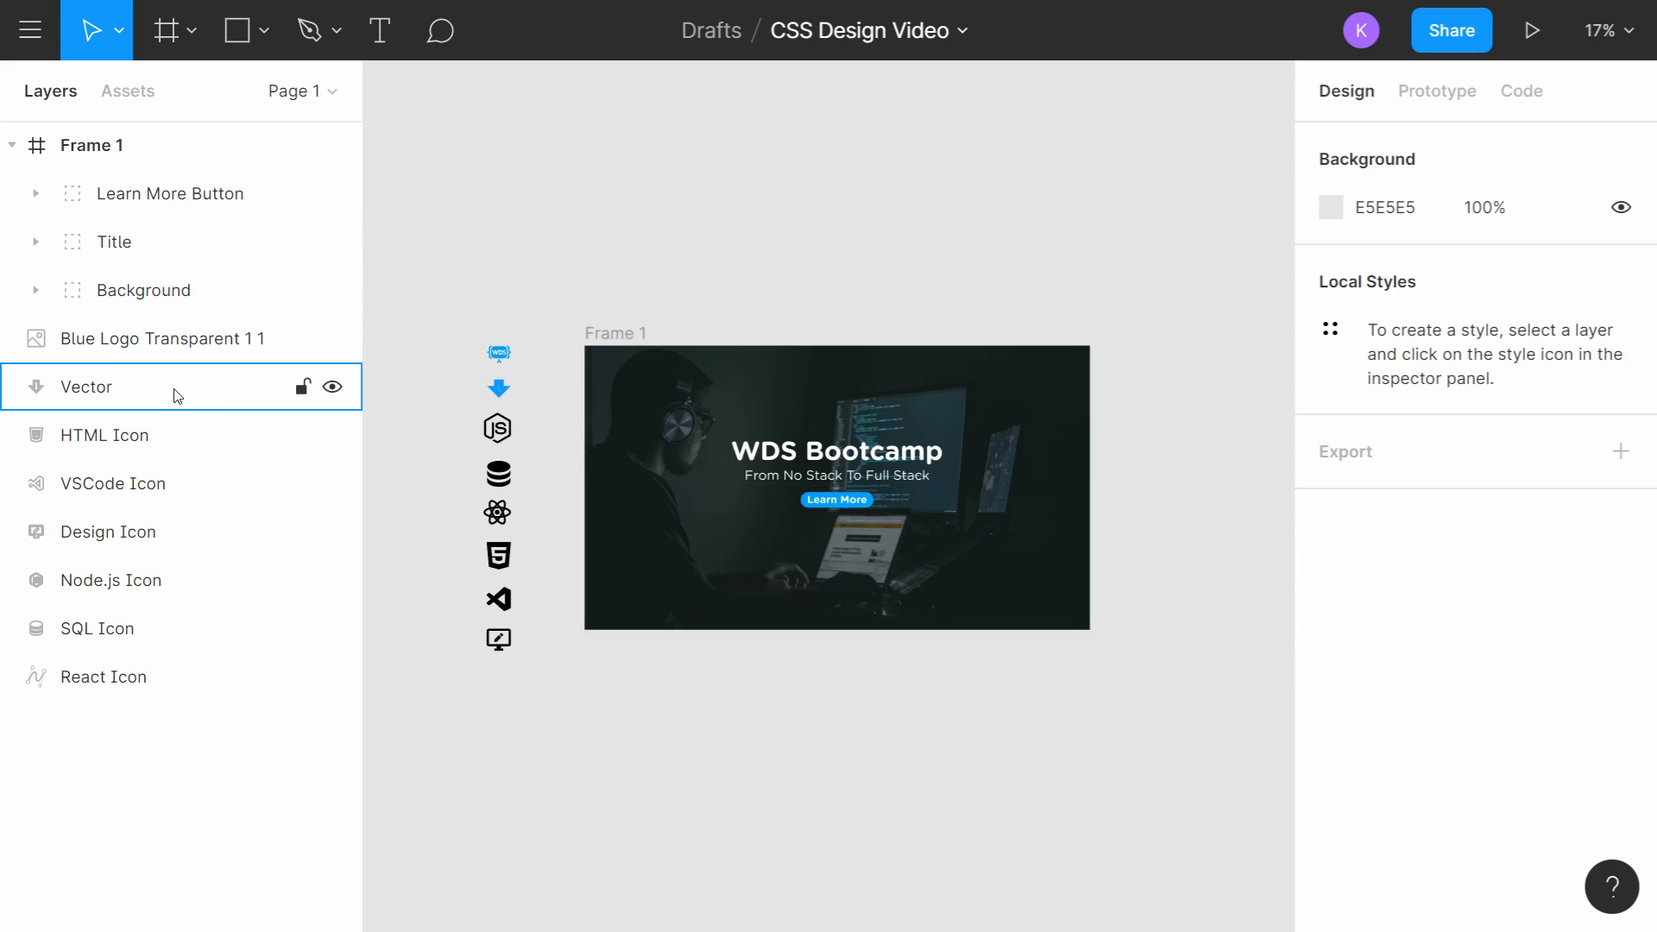
{"action": "left_click", "coordinate": [119, 199]}
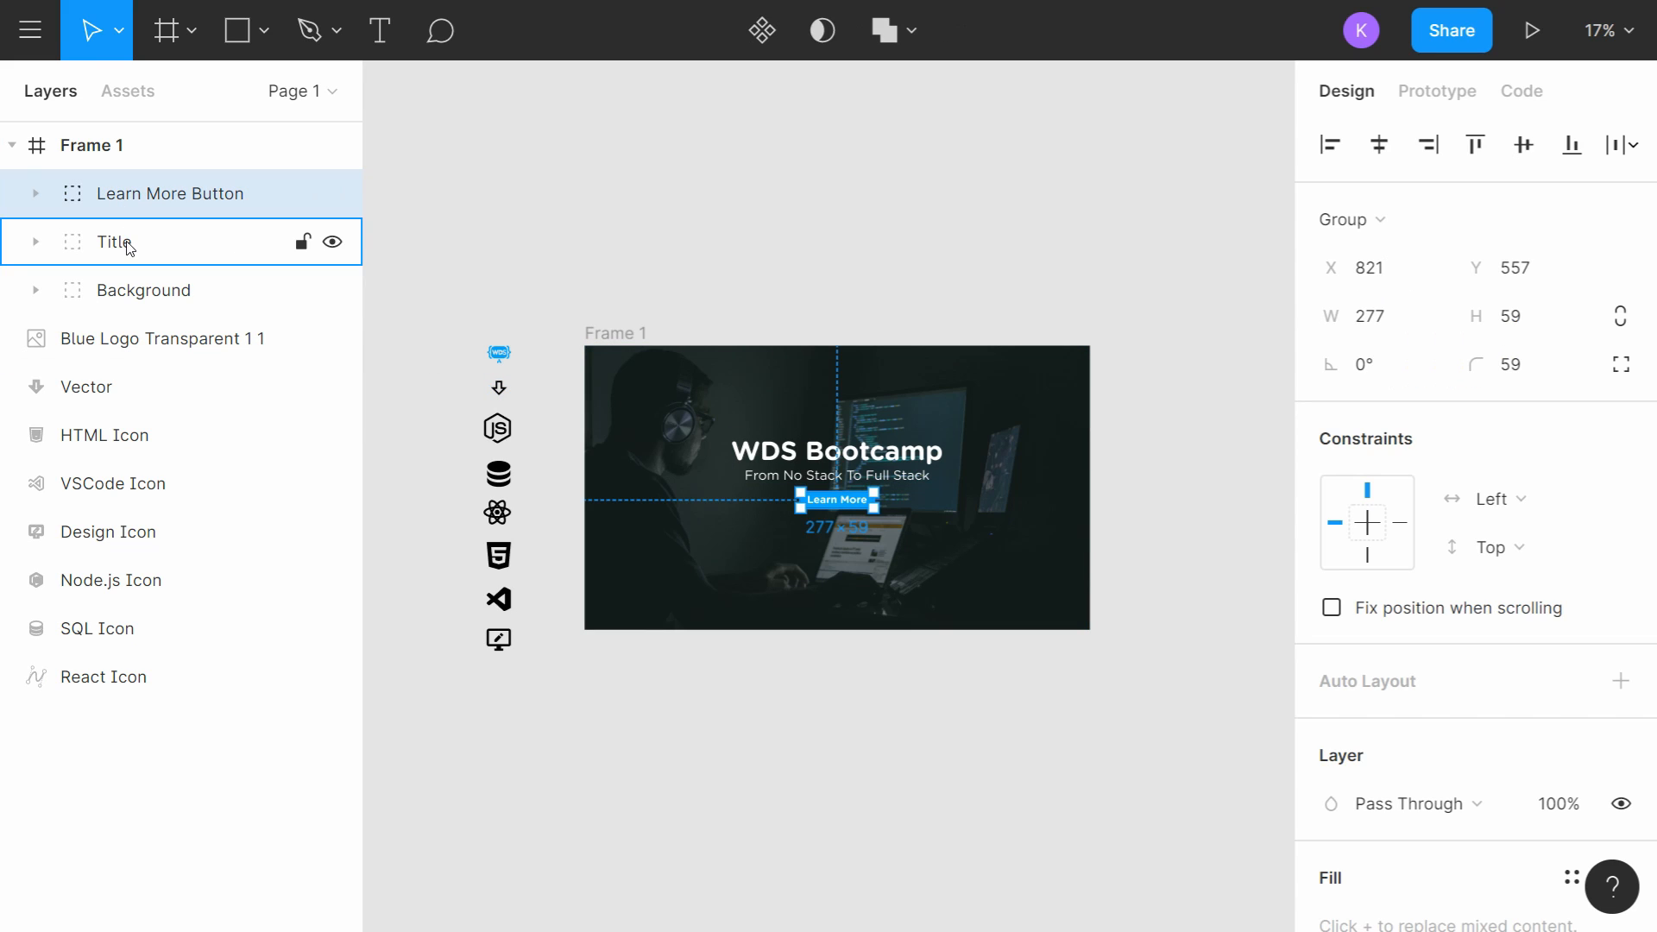
{"action": "left_click_drag", "start_coordinate": [128, 249], "coordinate": [161, 347]}
{"action": "left_click", "coordinate": [36, 193]}
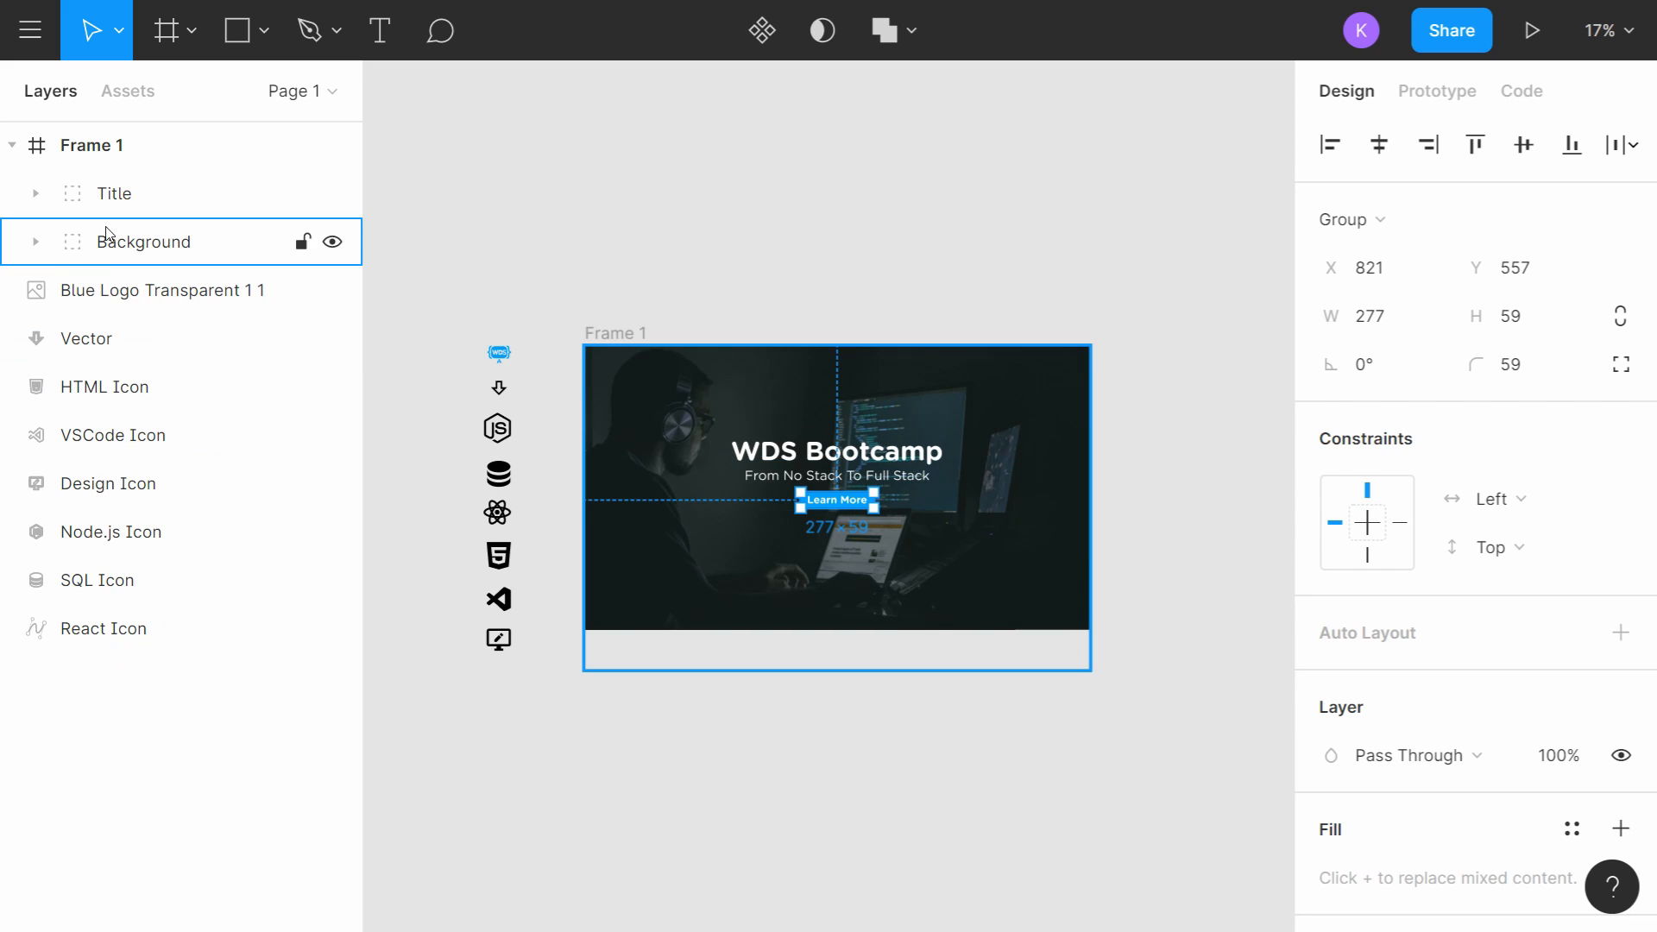
Step: Draw a 1920 × 121 rectangle across the full width of the frame's top edge
{"action": "left_click", "coordinate": [251, 38]}
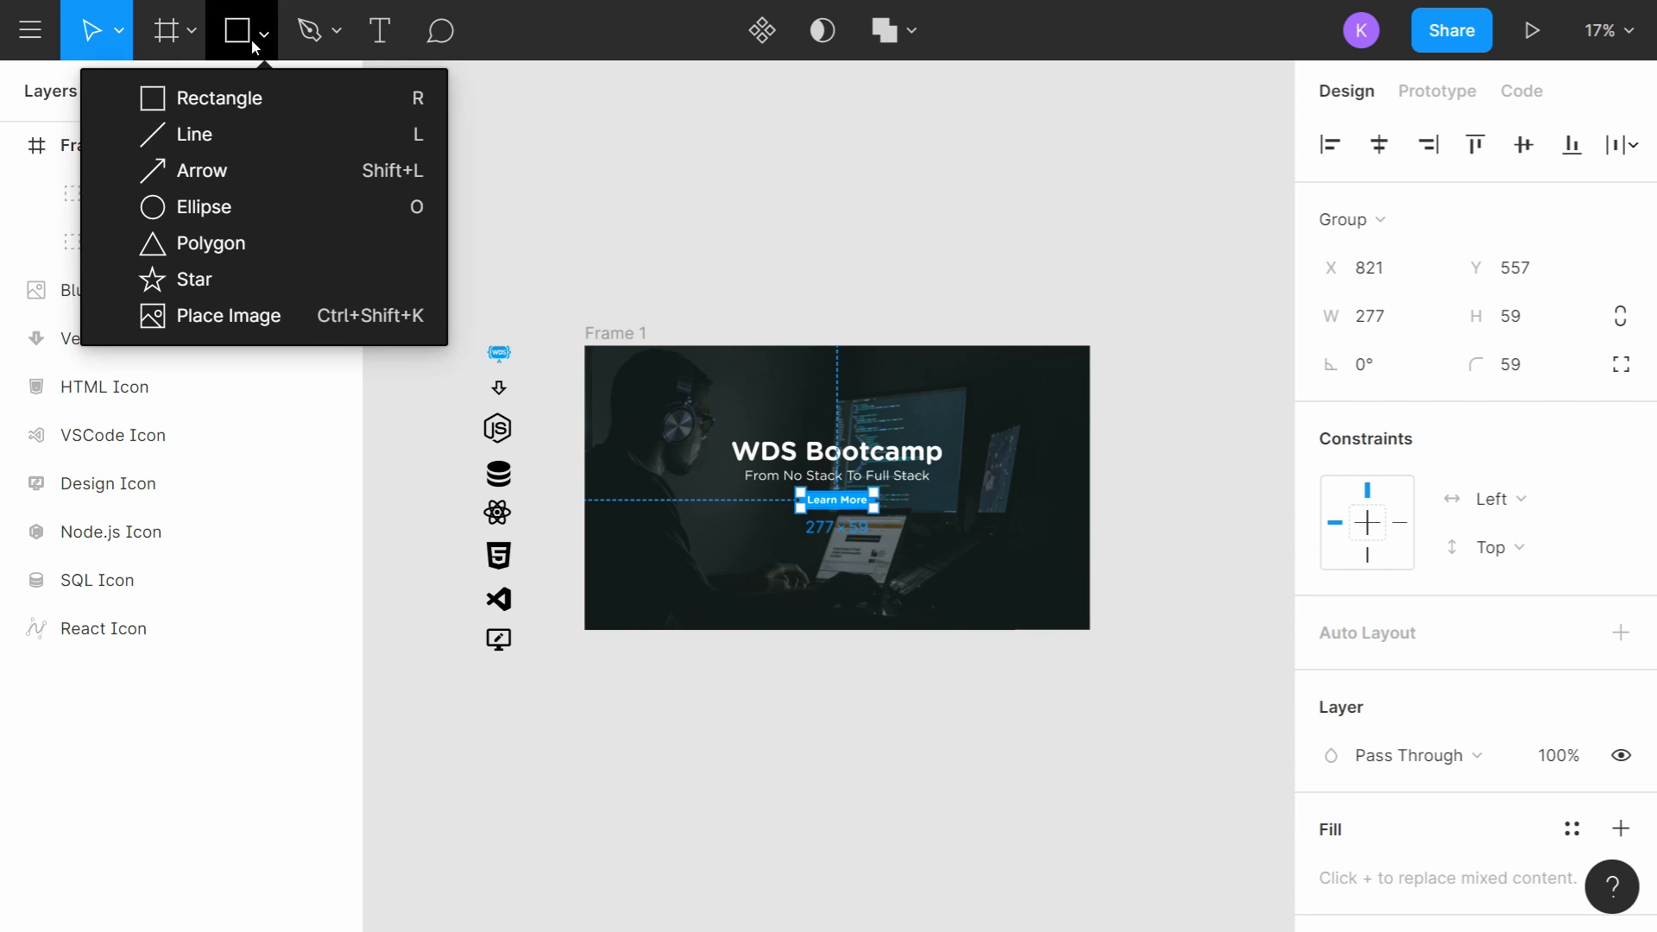
{"action": "left_click", "coordinate": [321, 99]}
{"action": "key", "text": "ctrl+equal"}
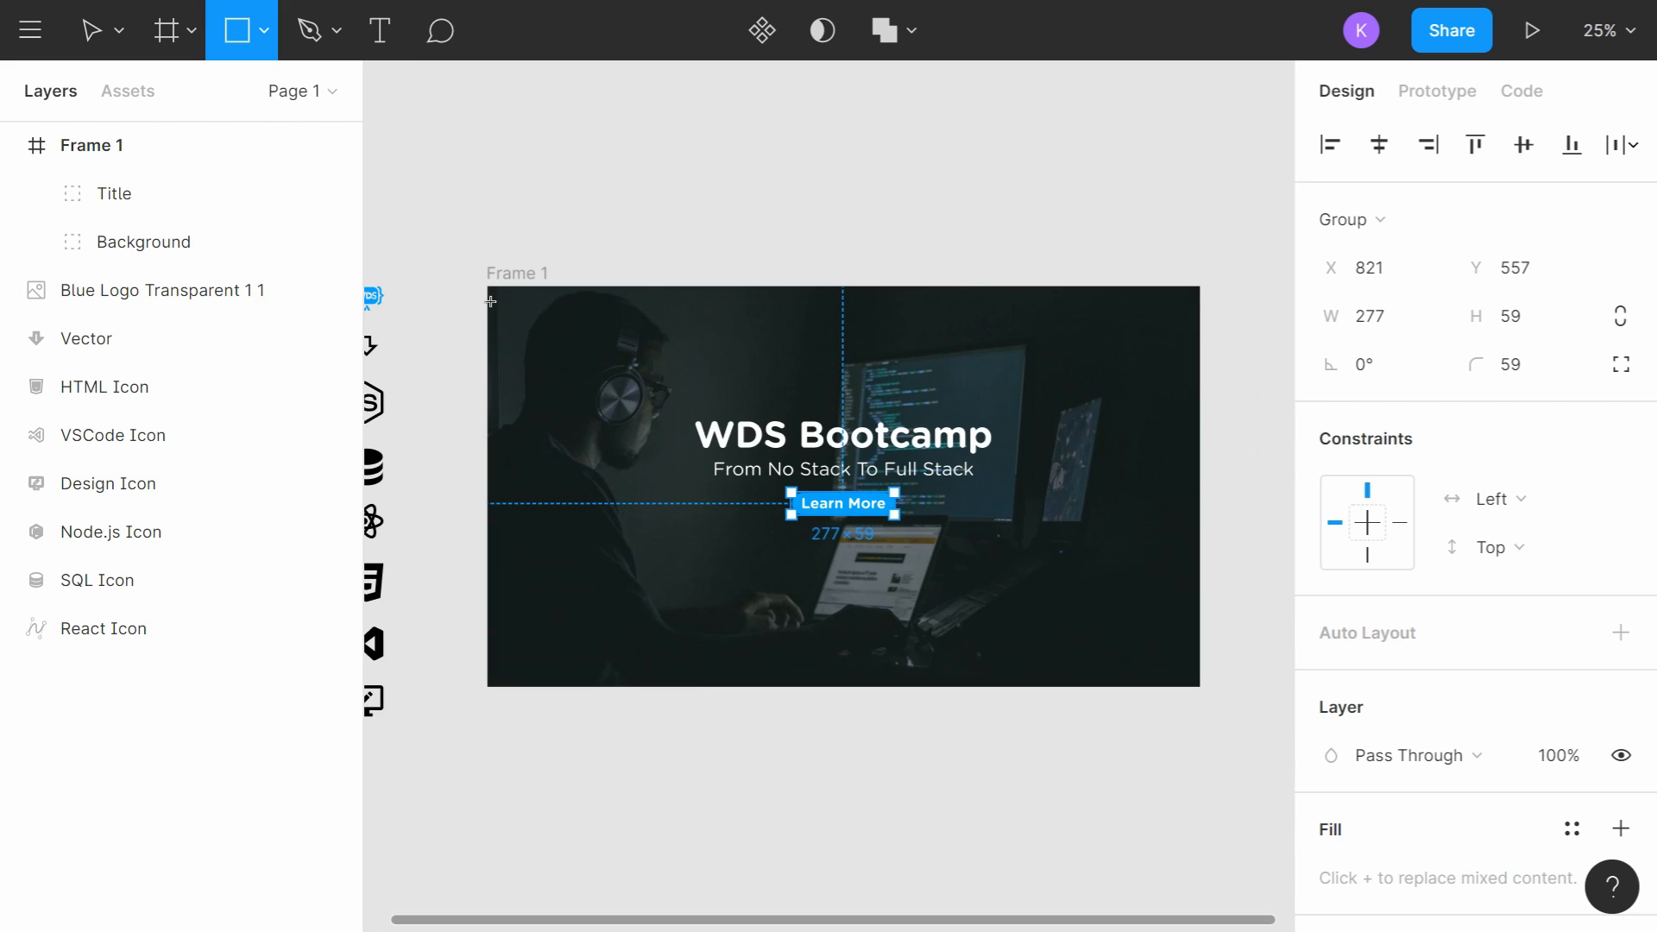
{"action": "left_click_drag", "start_coordinate": [488, 287], "coordinate": [1199, 331]}
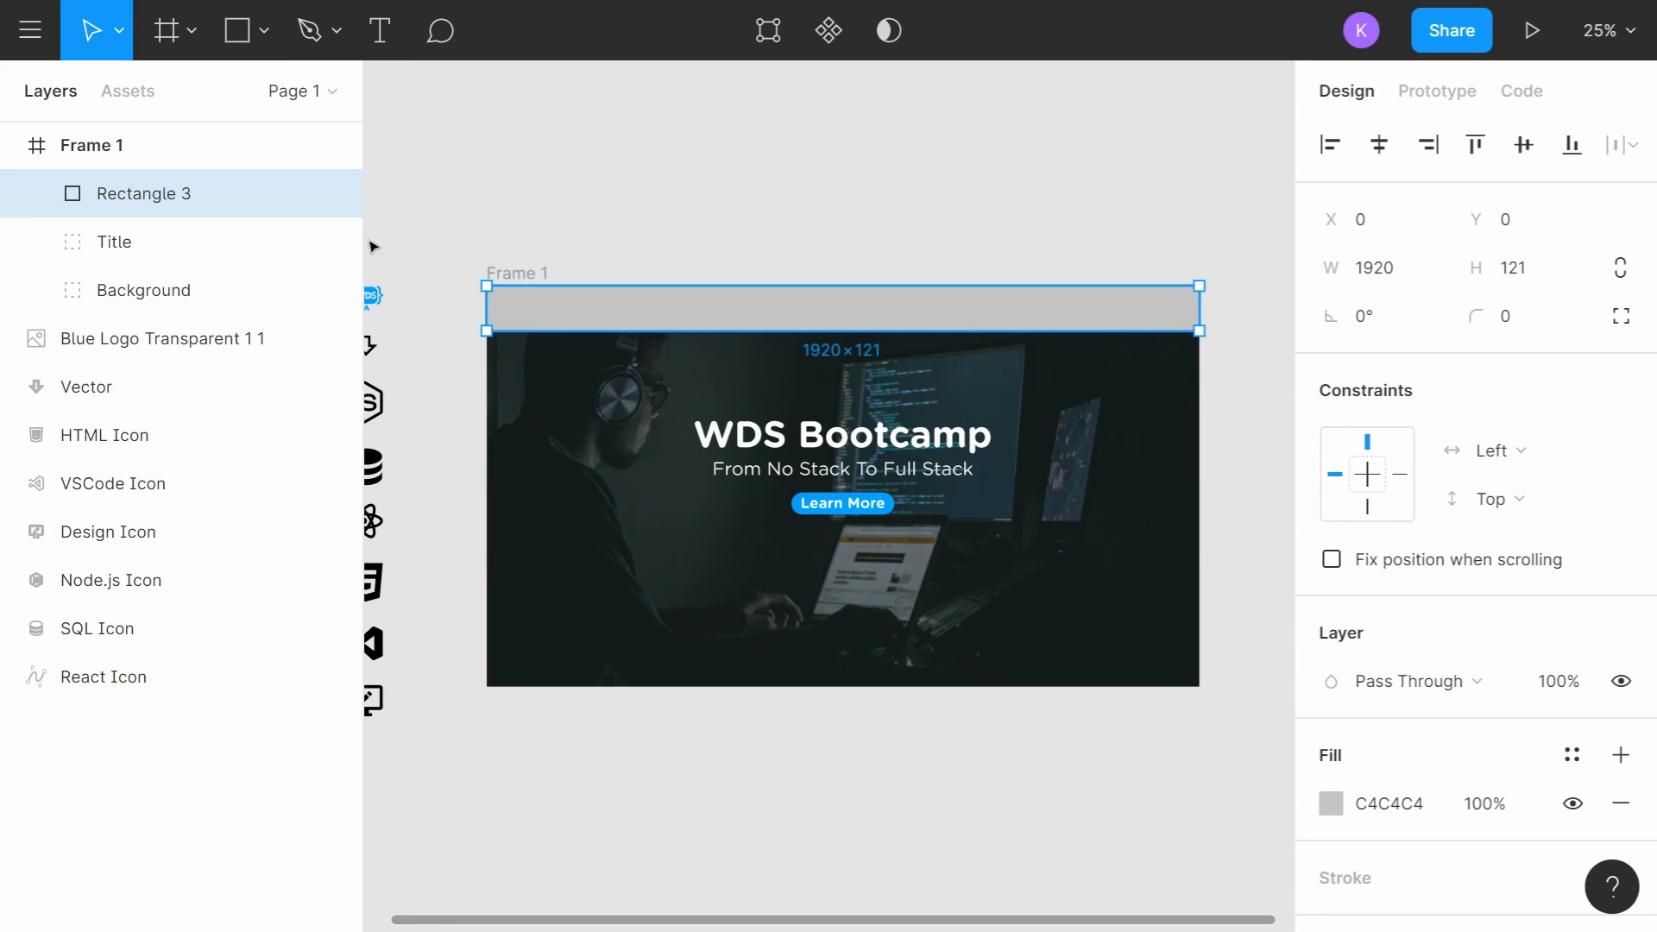
Step: Group the top bar rectangle, name the group Nav and expand it in the layer list
{"action": "key", "text": "ctrl+g"}
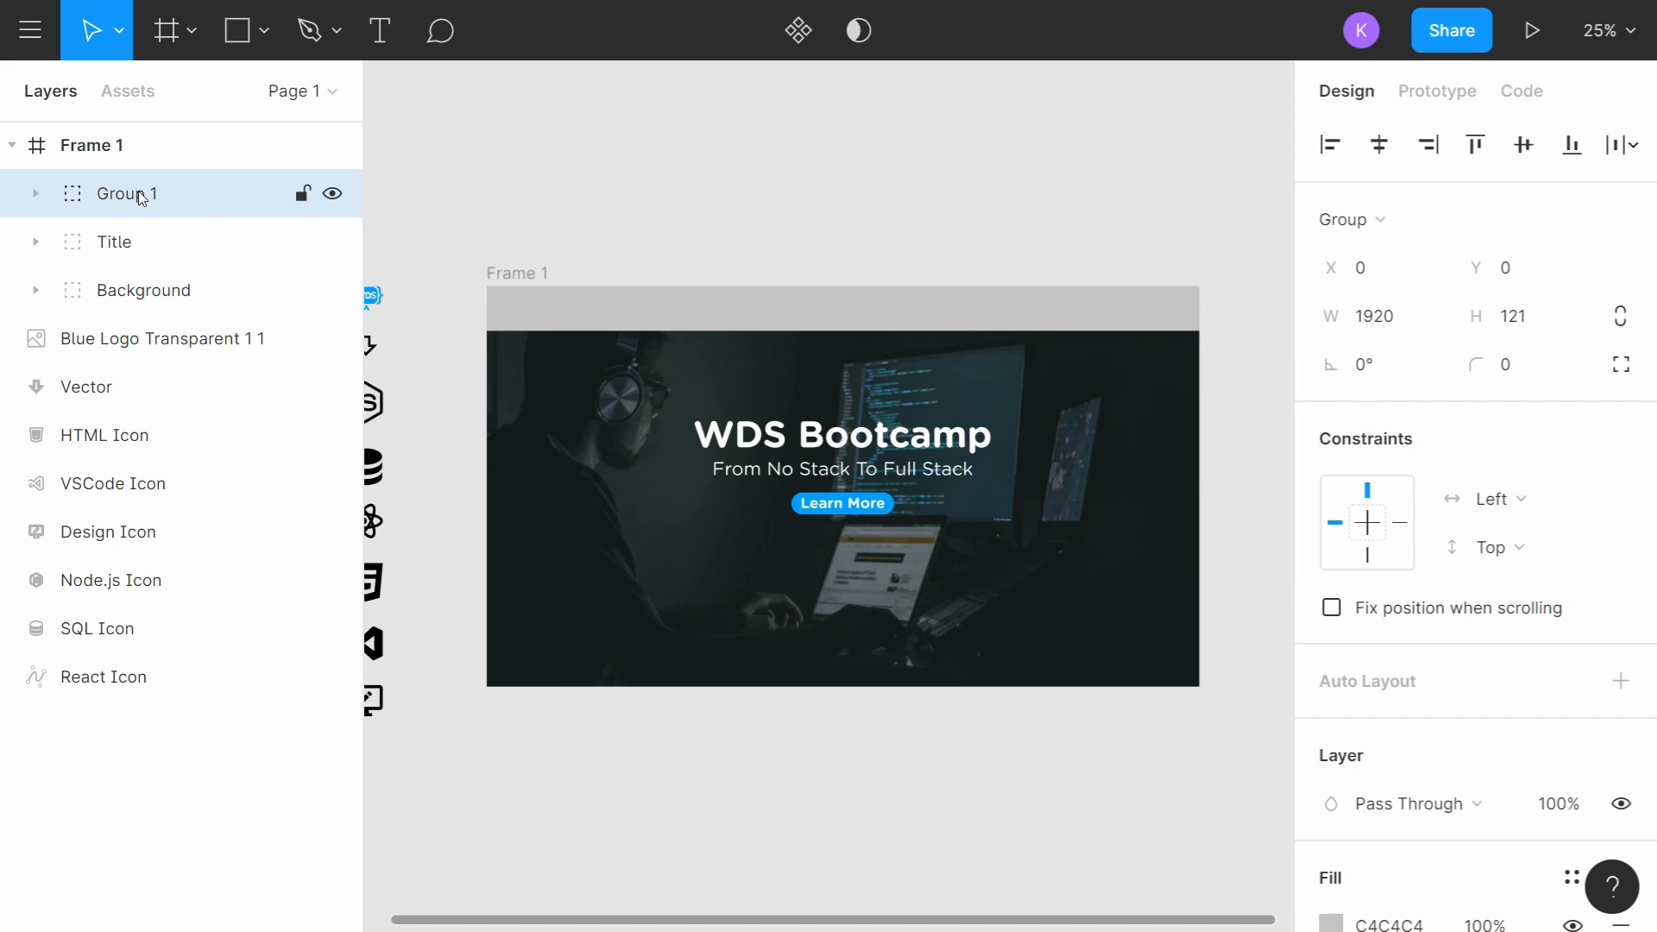
{"action": "double_click", "coordinate": [147, 192]}
{"action": "type", "text": "Nav"}
{"action": "key", "text": "Return"}
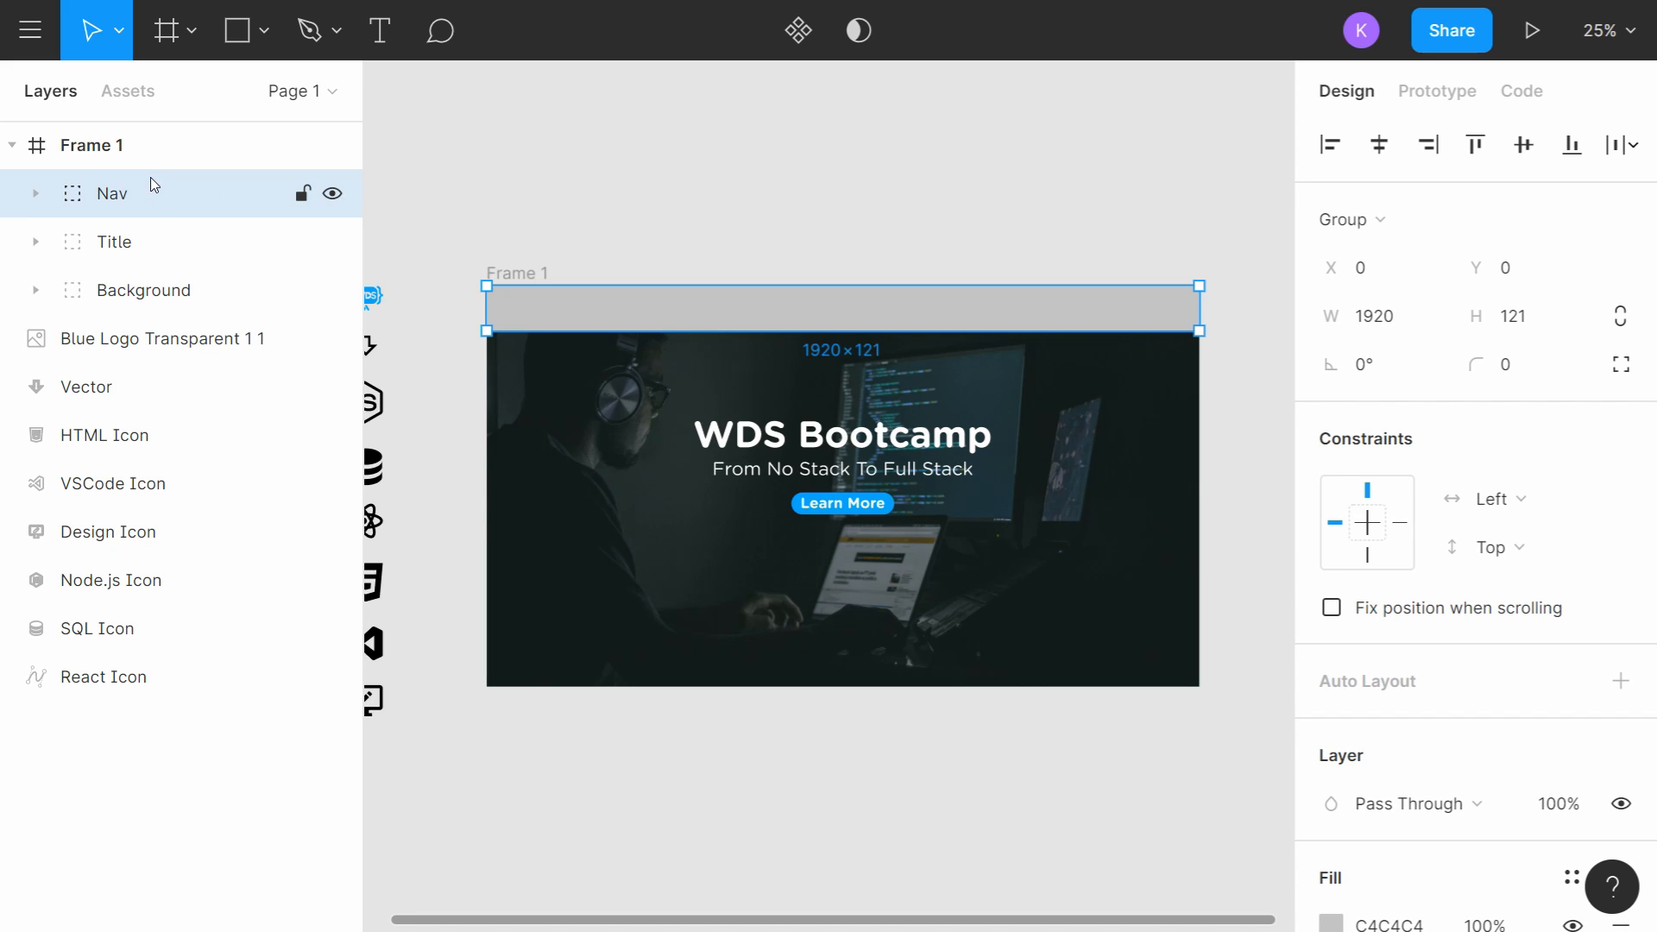
{"action": "left_click", "coordinate": [35, 193]}
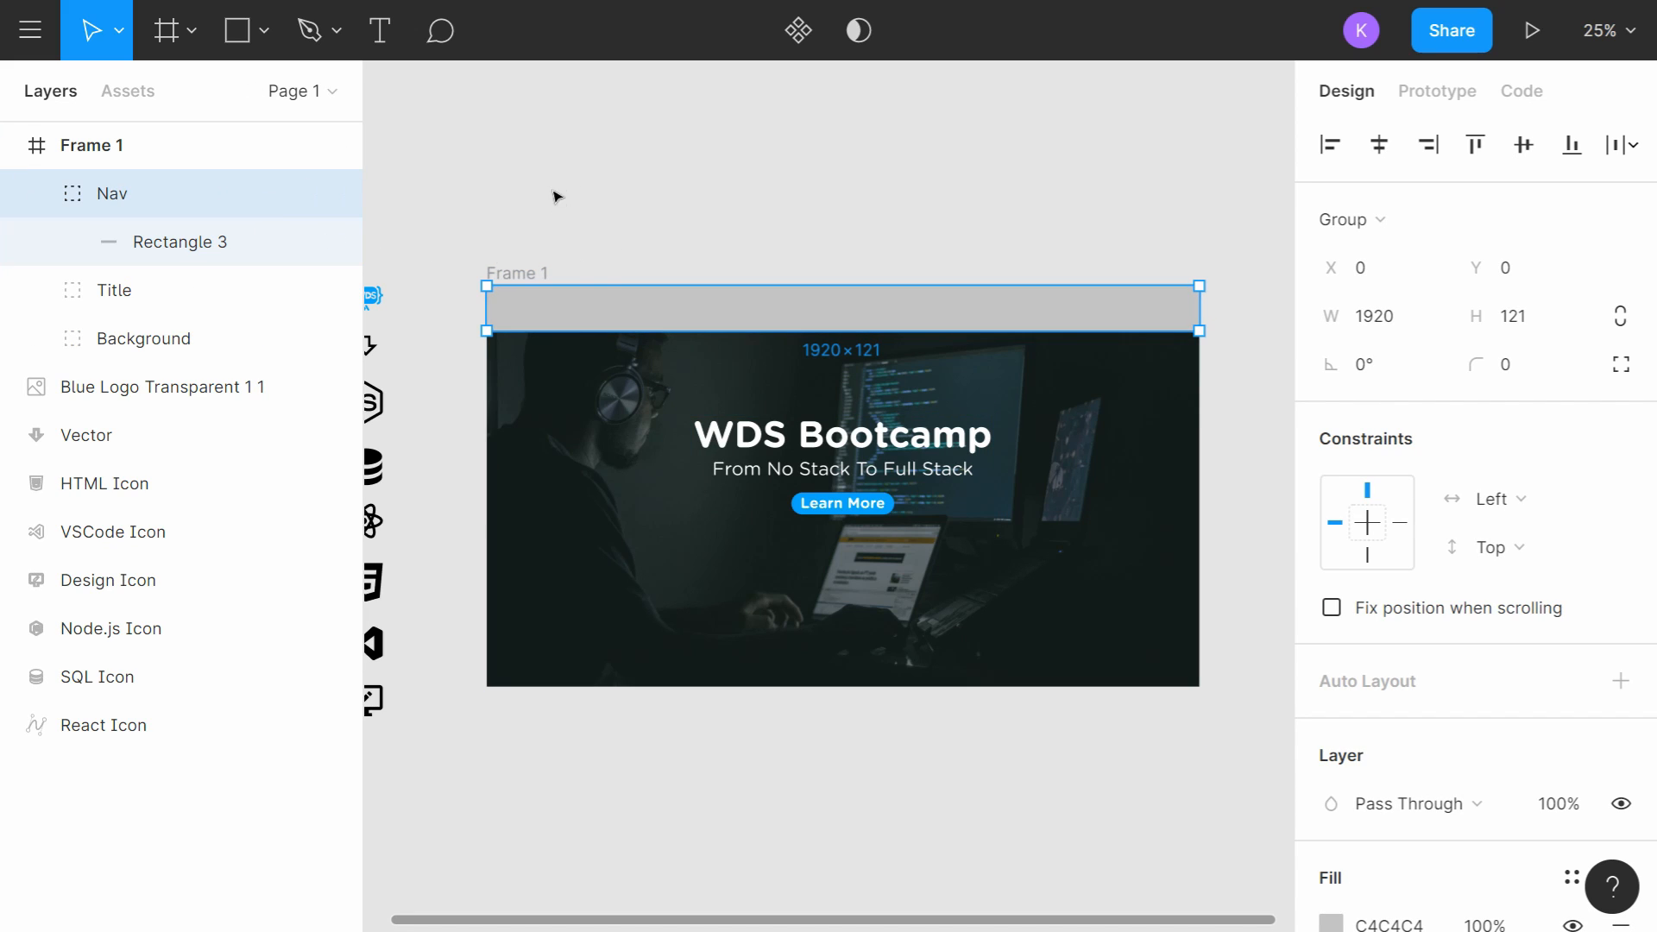
Step: Recolour the nav bar rectangle to 222F2B by sampling the dark background photo just below it
{"action": "scroll", "coordinate": [811, 194], "scroll_direction": "left", "scroll_amount": 1}
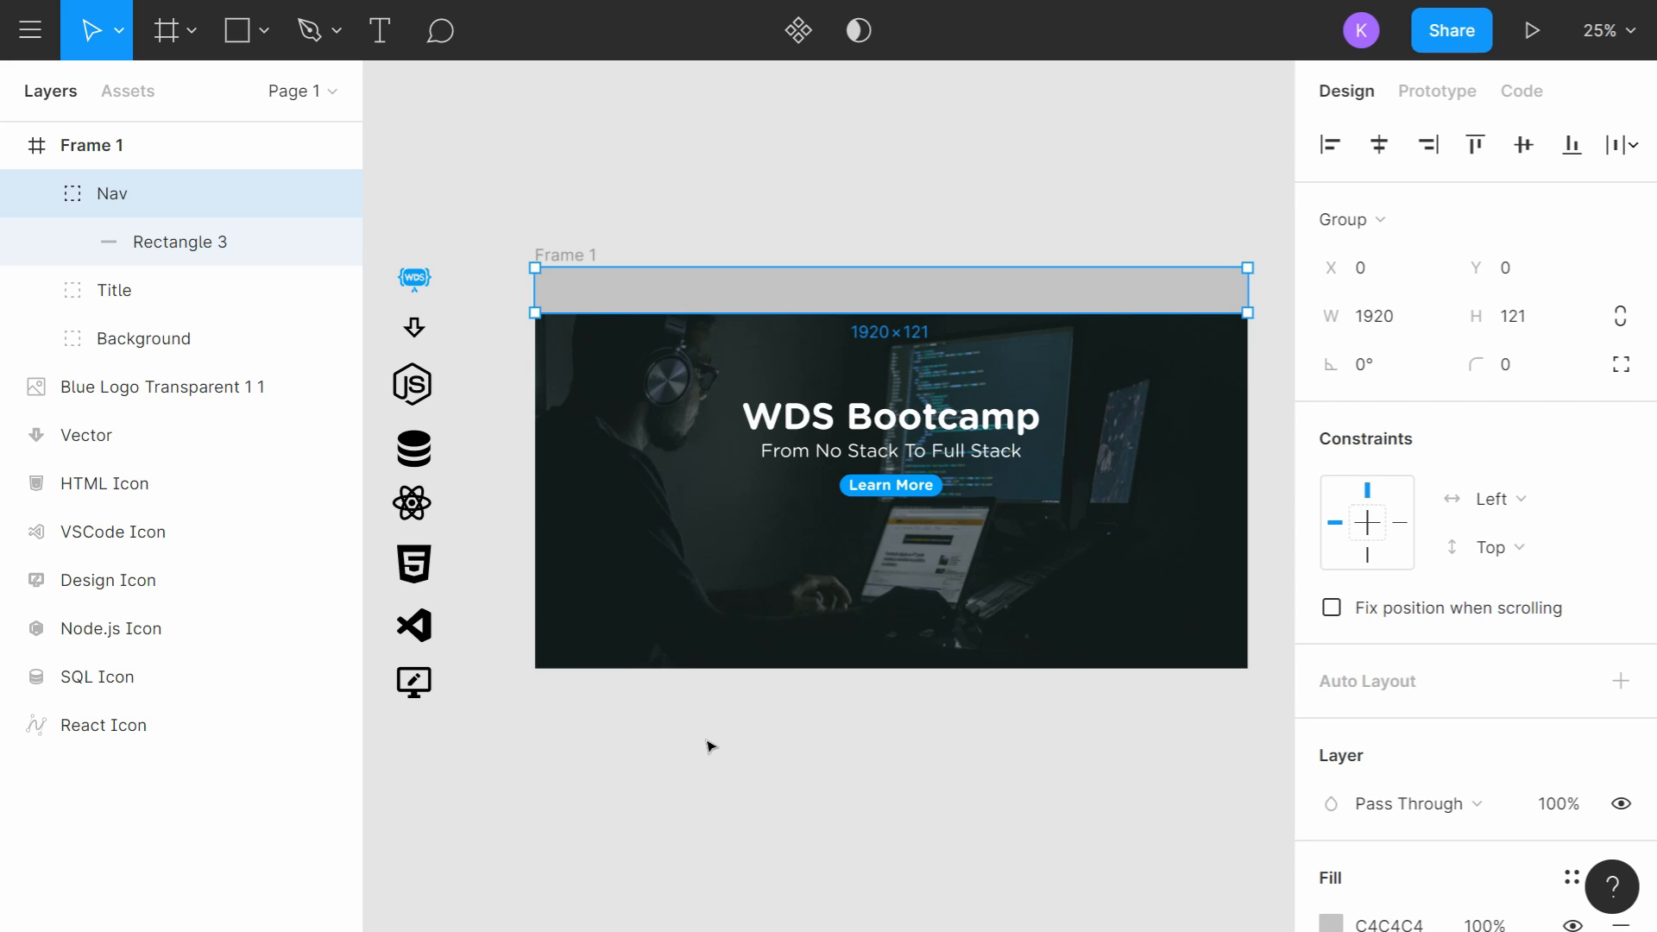
{"action": "scroll", "coordinate": [1364, 578], "scroll_direction": "down", "scroll_amount": 4}
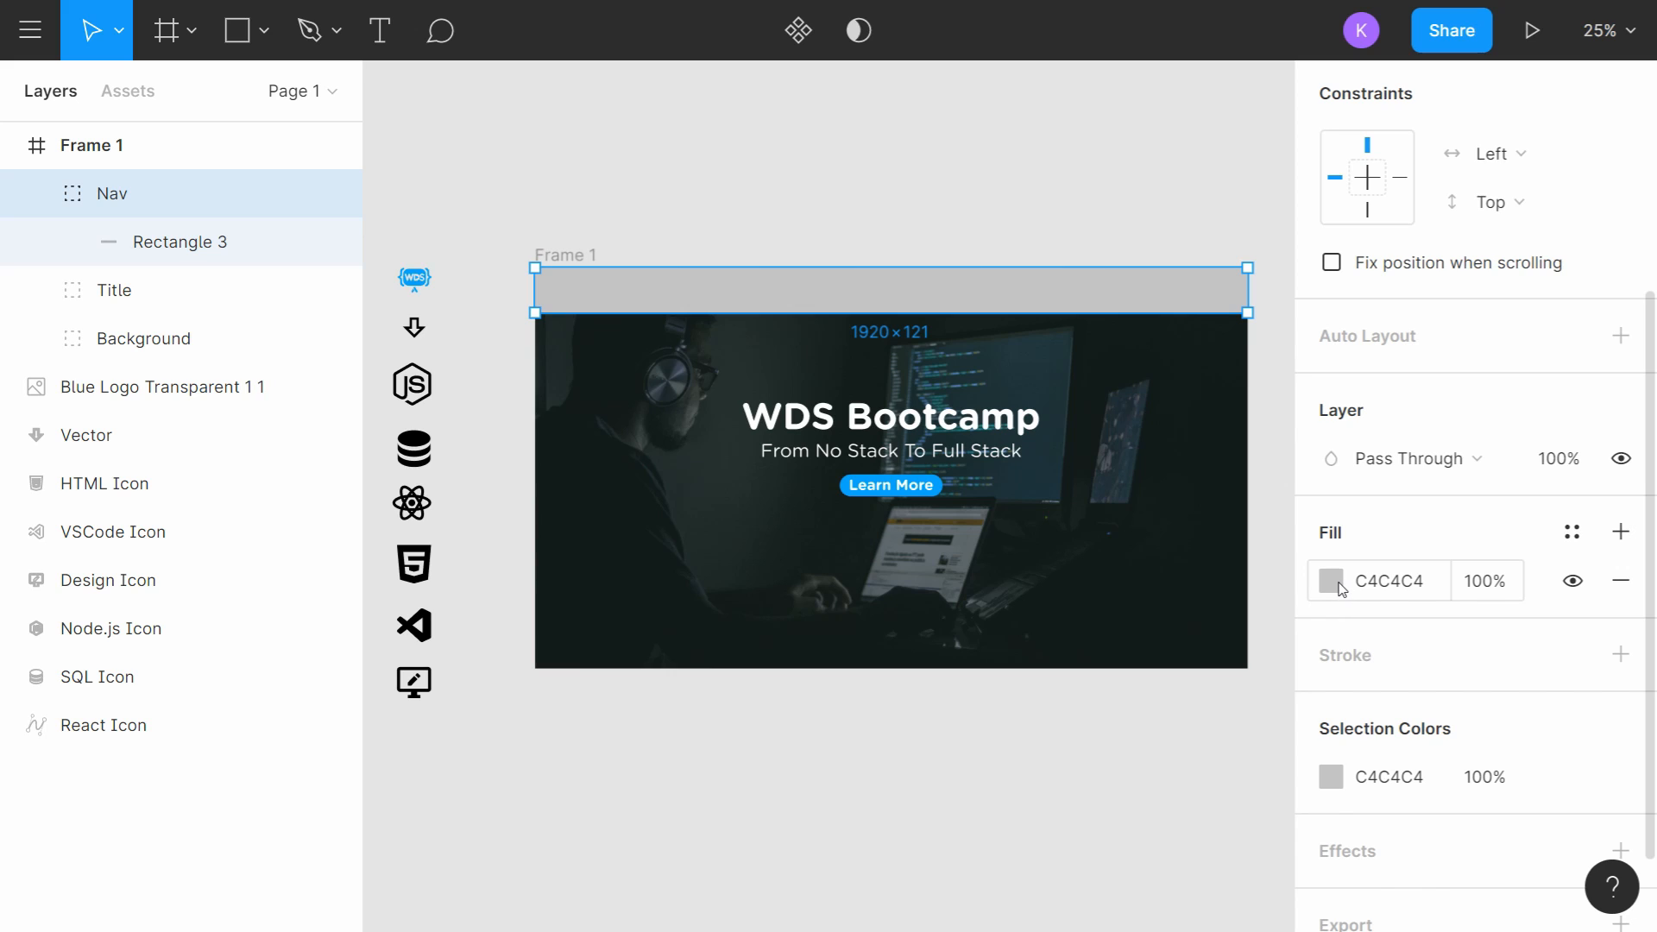
{"action": "left_click", "coordinate": [215, 242]}
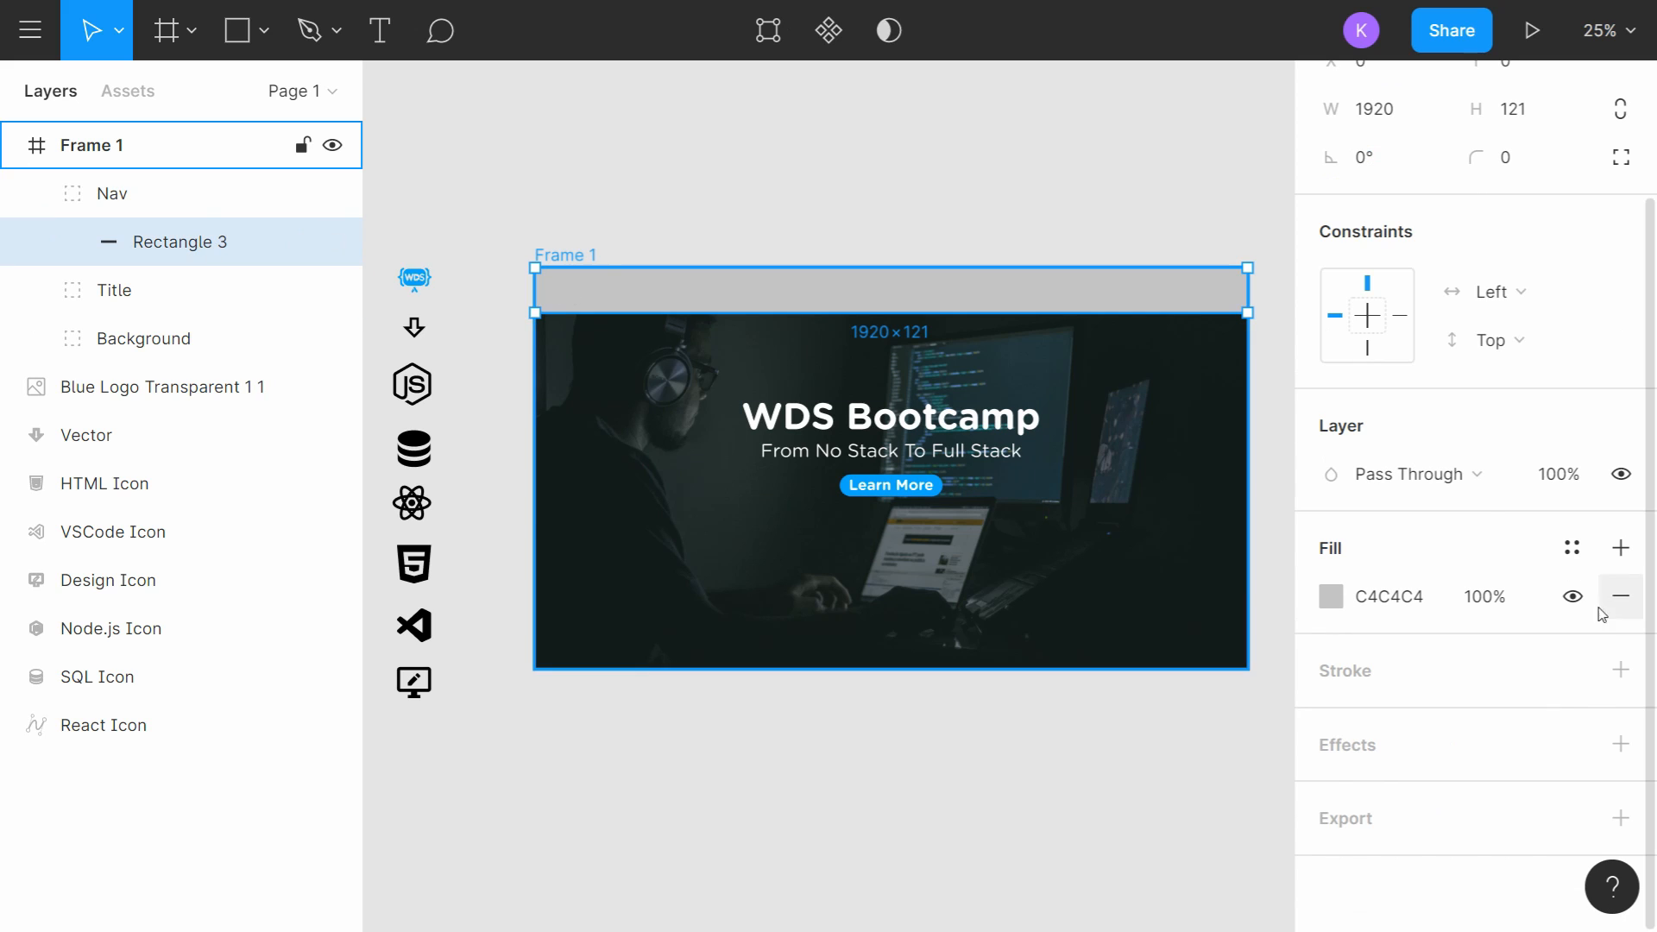
{"action": "left_click", "coordinate": [1330, 598]}
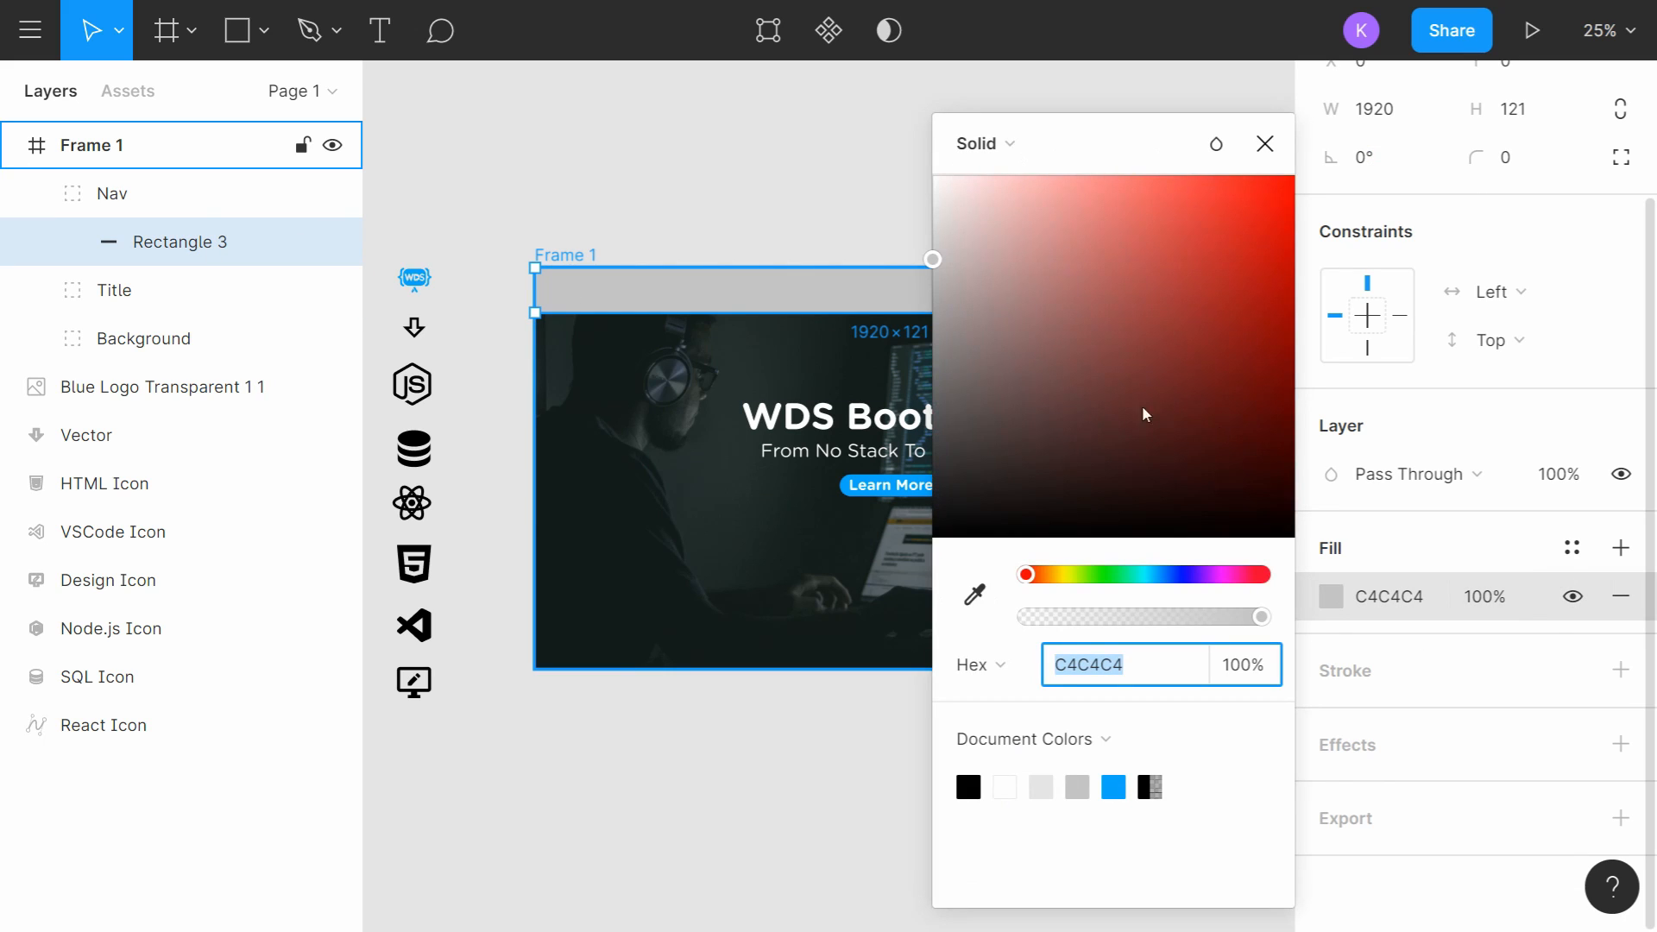
{"action": "left_click", "coordinate": [973, 595]}
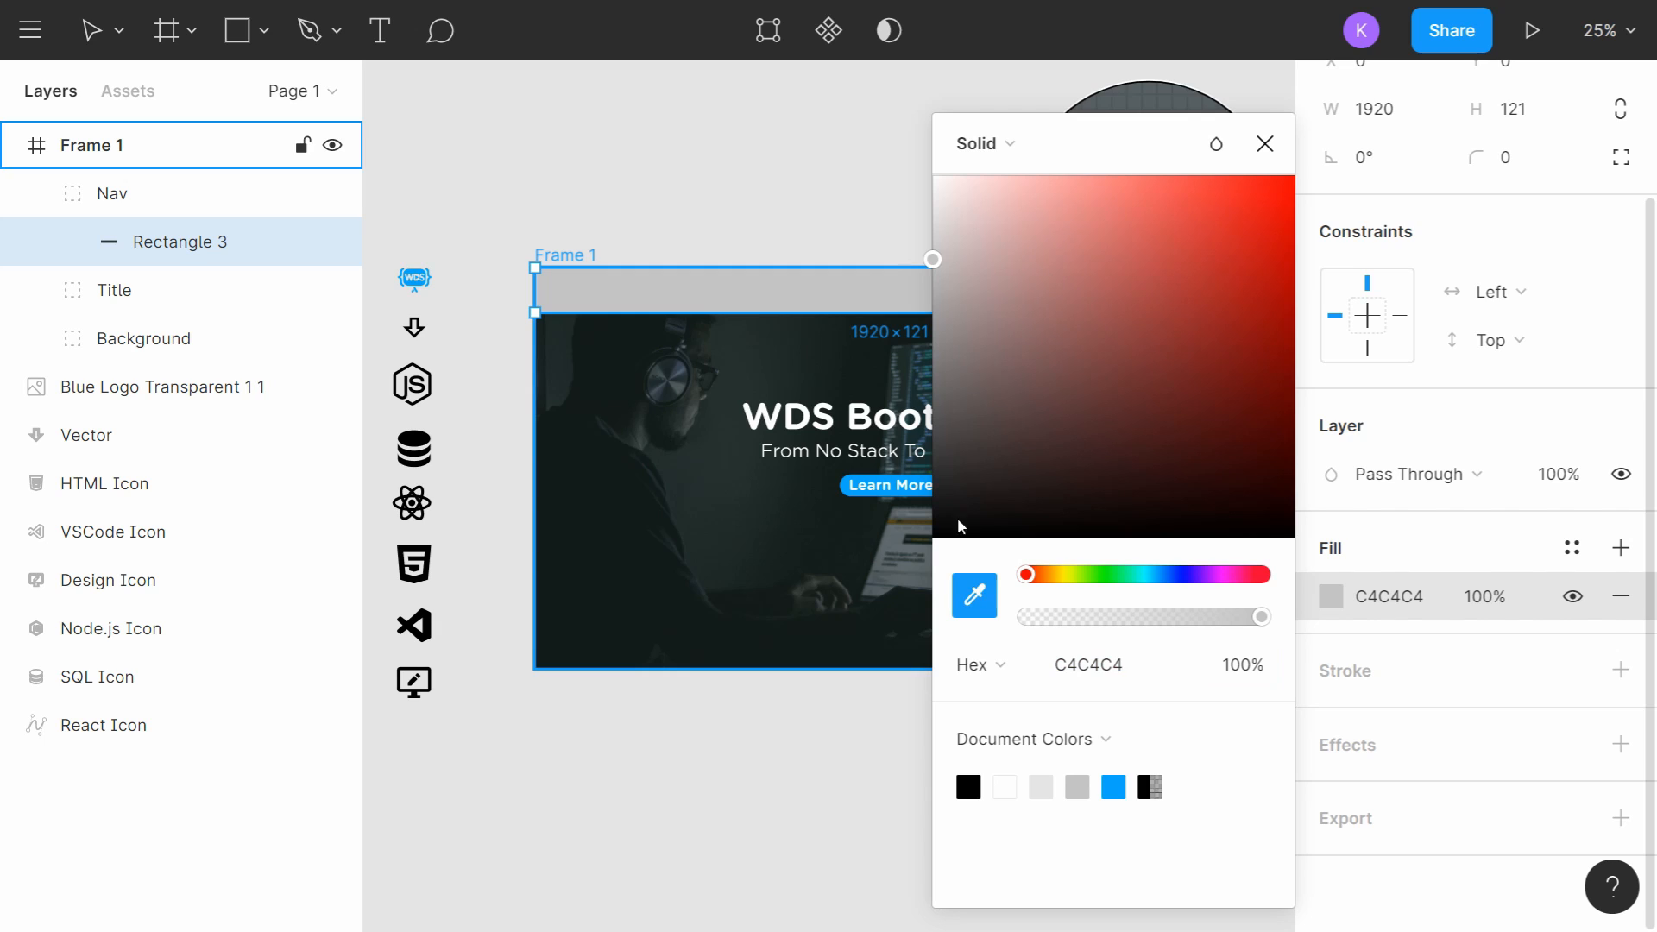
{"action": "left_click", "coordinate": [734, 317]}
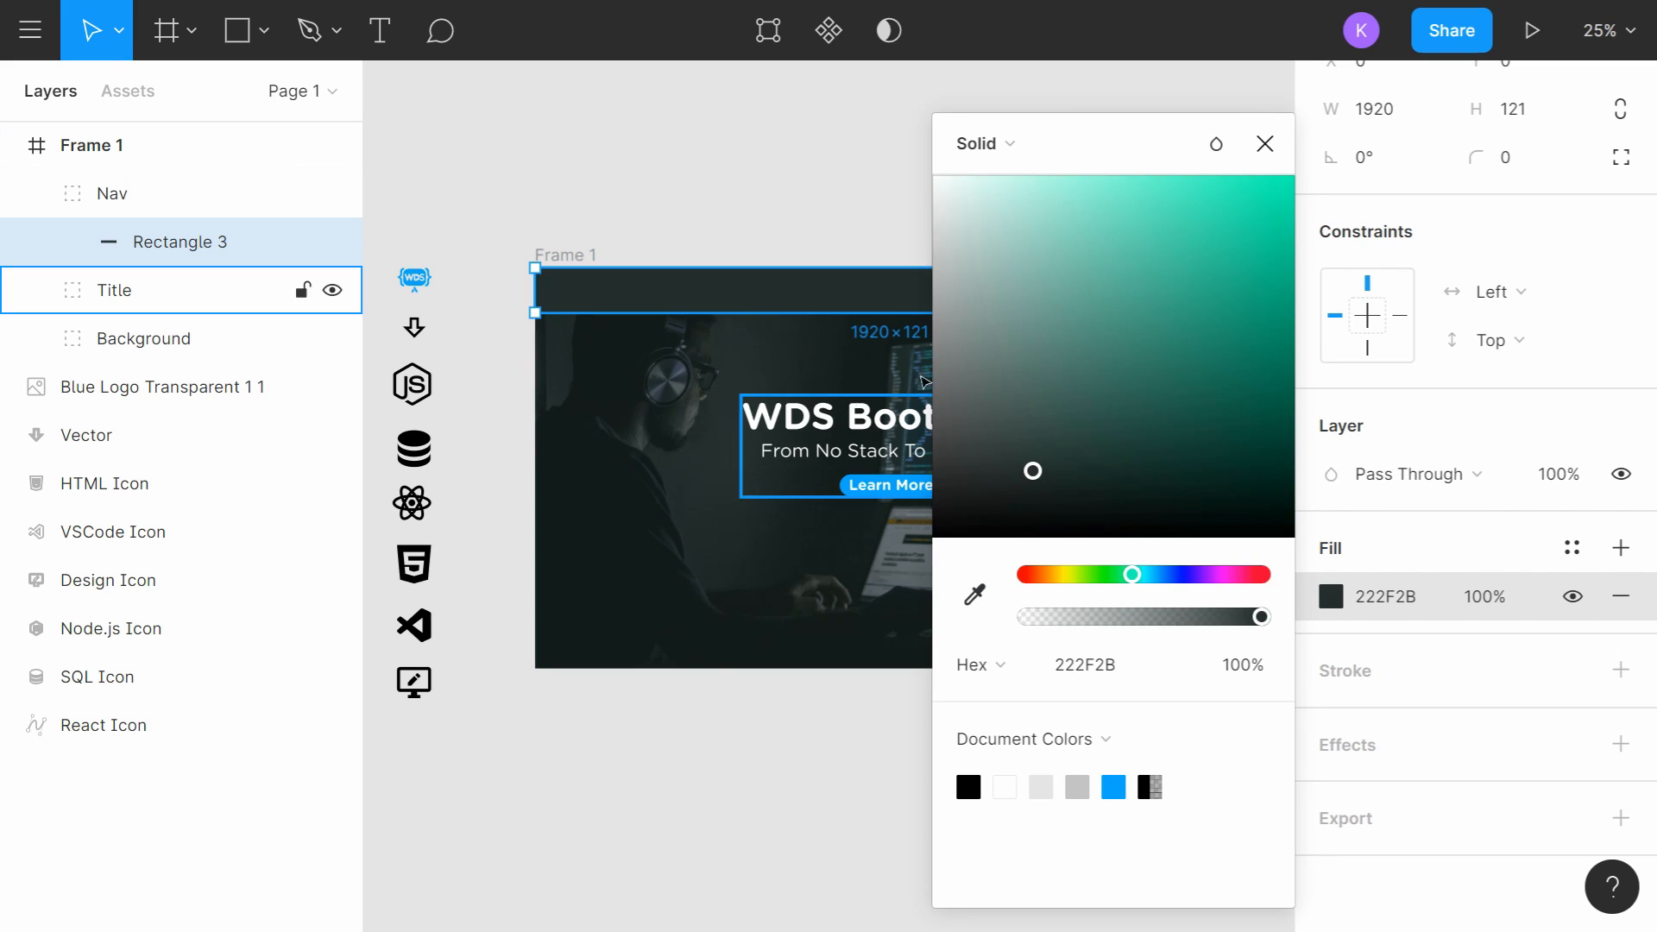
{"action": "left_click", "coordinate": [1264, 146]}
{"action": "left_click", "coordinate": [1003, 218]}
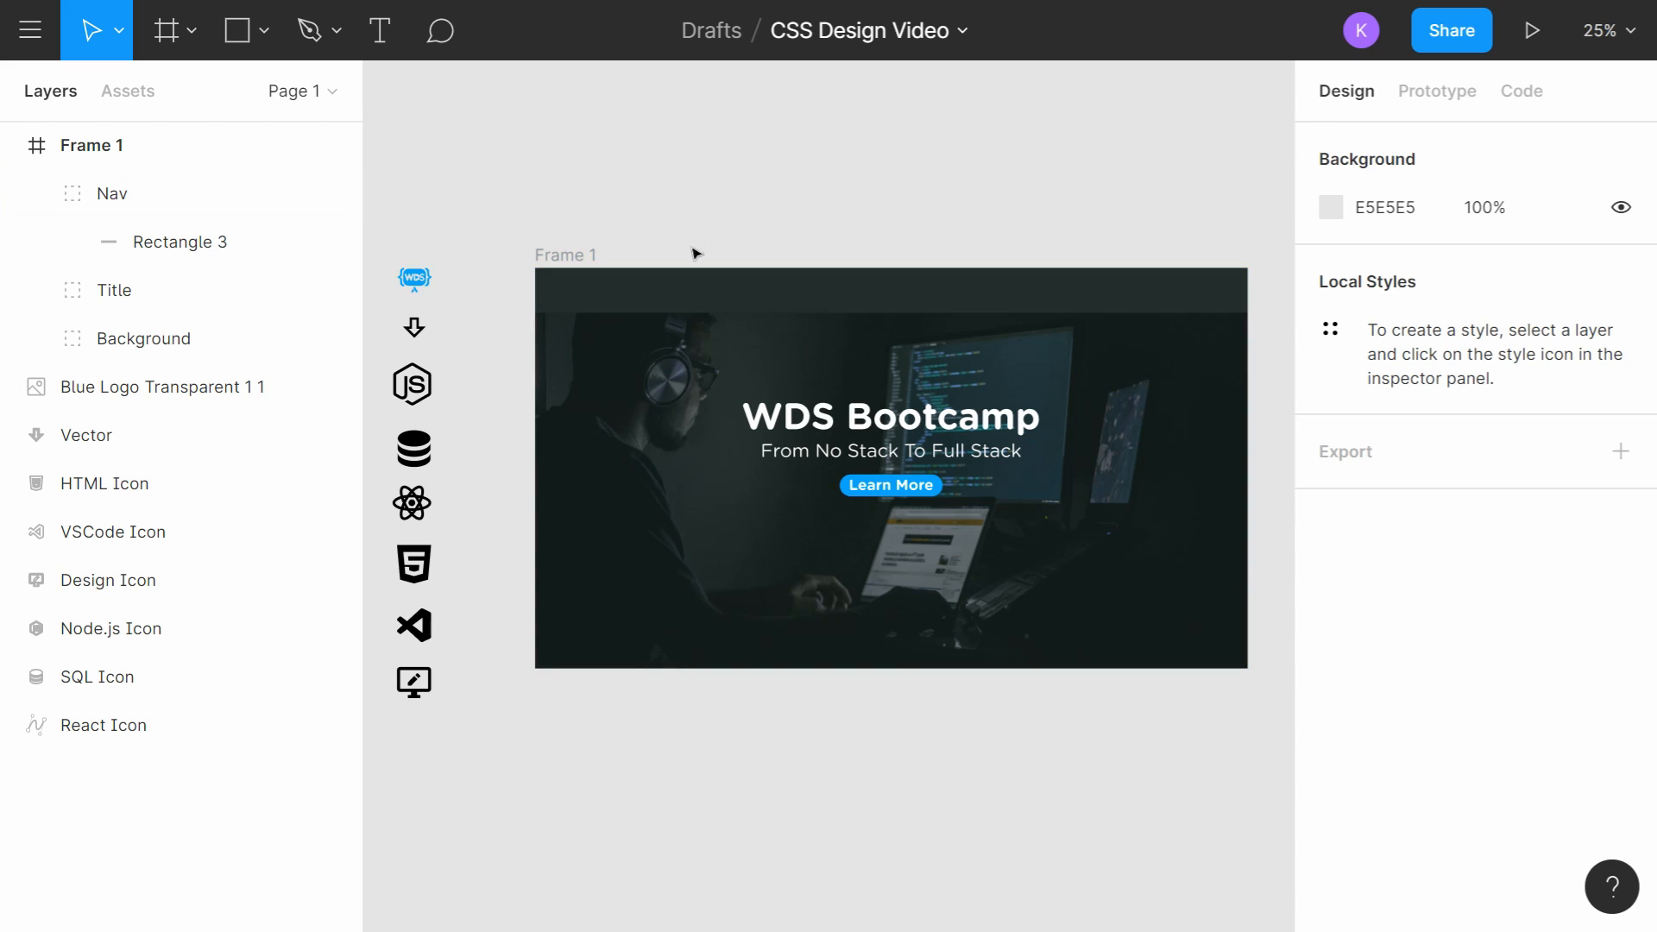
Step: Place the blue WDS logo at X 17, Y 27 in the nav bar and nest it inside the Nav group
{"action": "left_click", "coordinate": [433, 287]}
{"action": "double_click", "coordinate": [433, 287]}
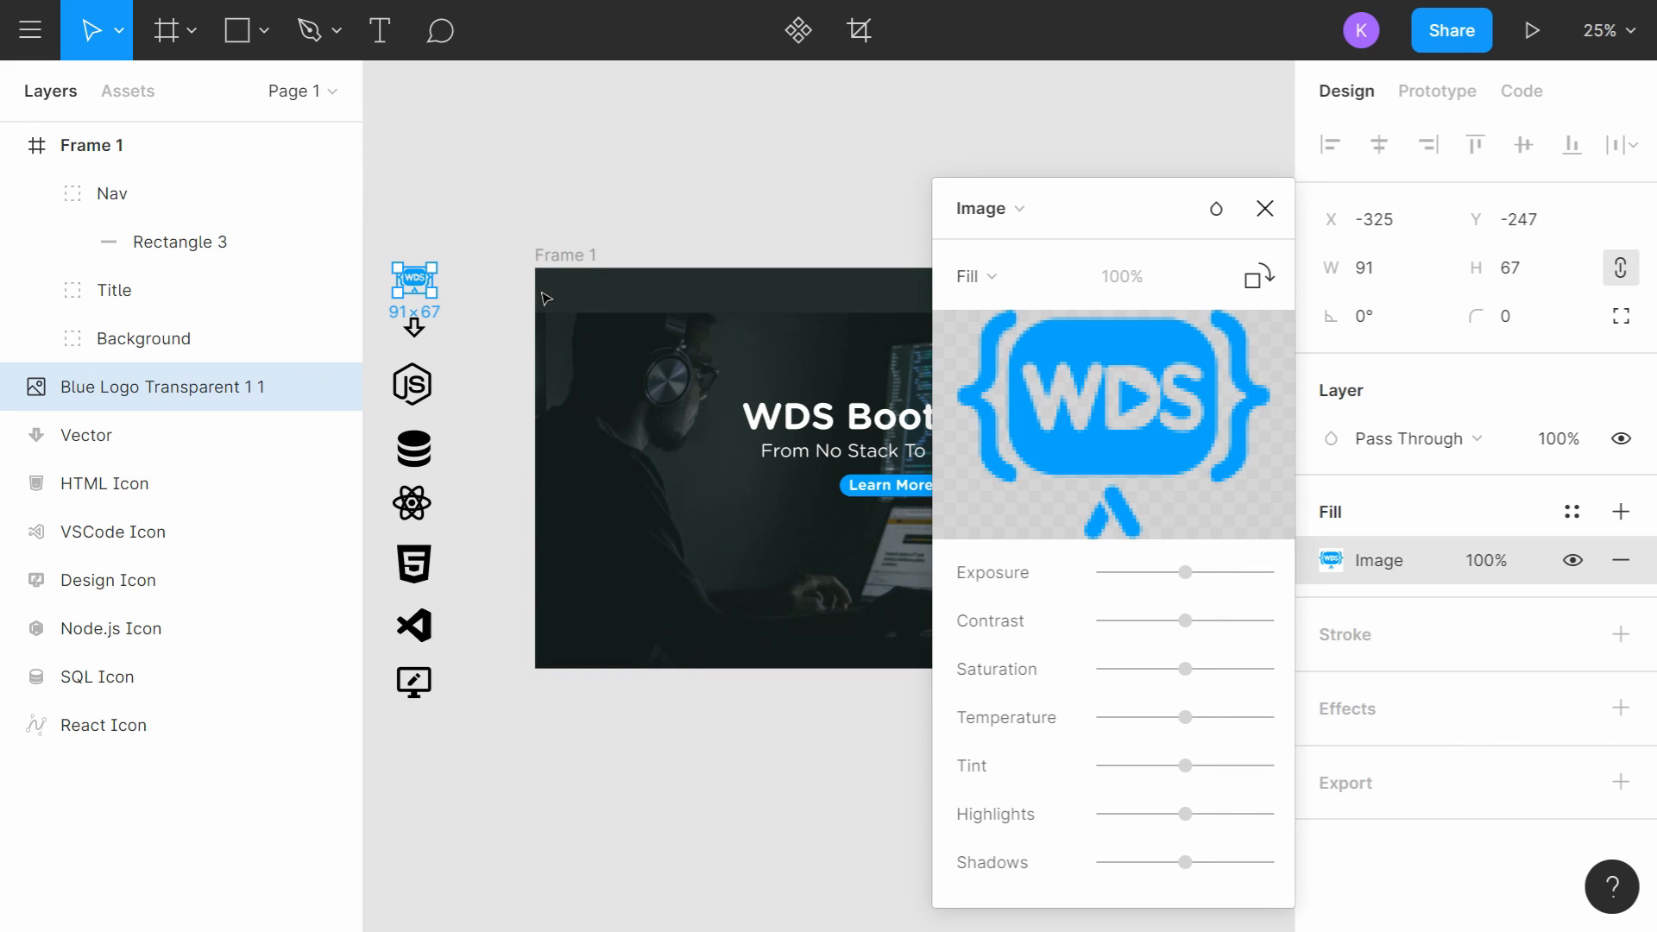
{"action": "key", "text": "Escape"}
{"action": "left_click_drag", "start_coordinate": [417, 288], "coordinate": [562, 298]}
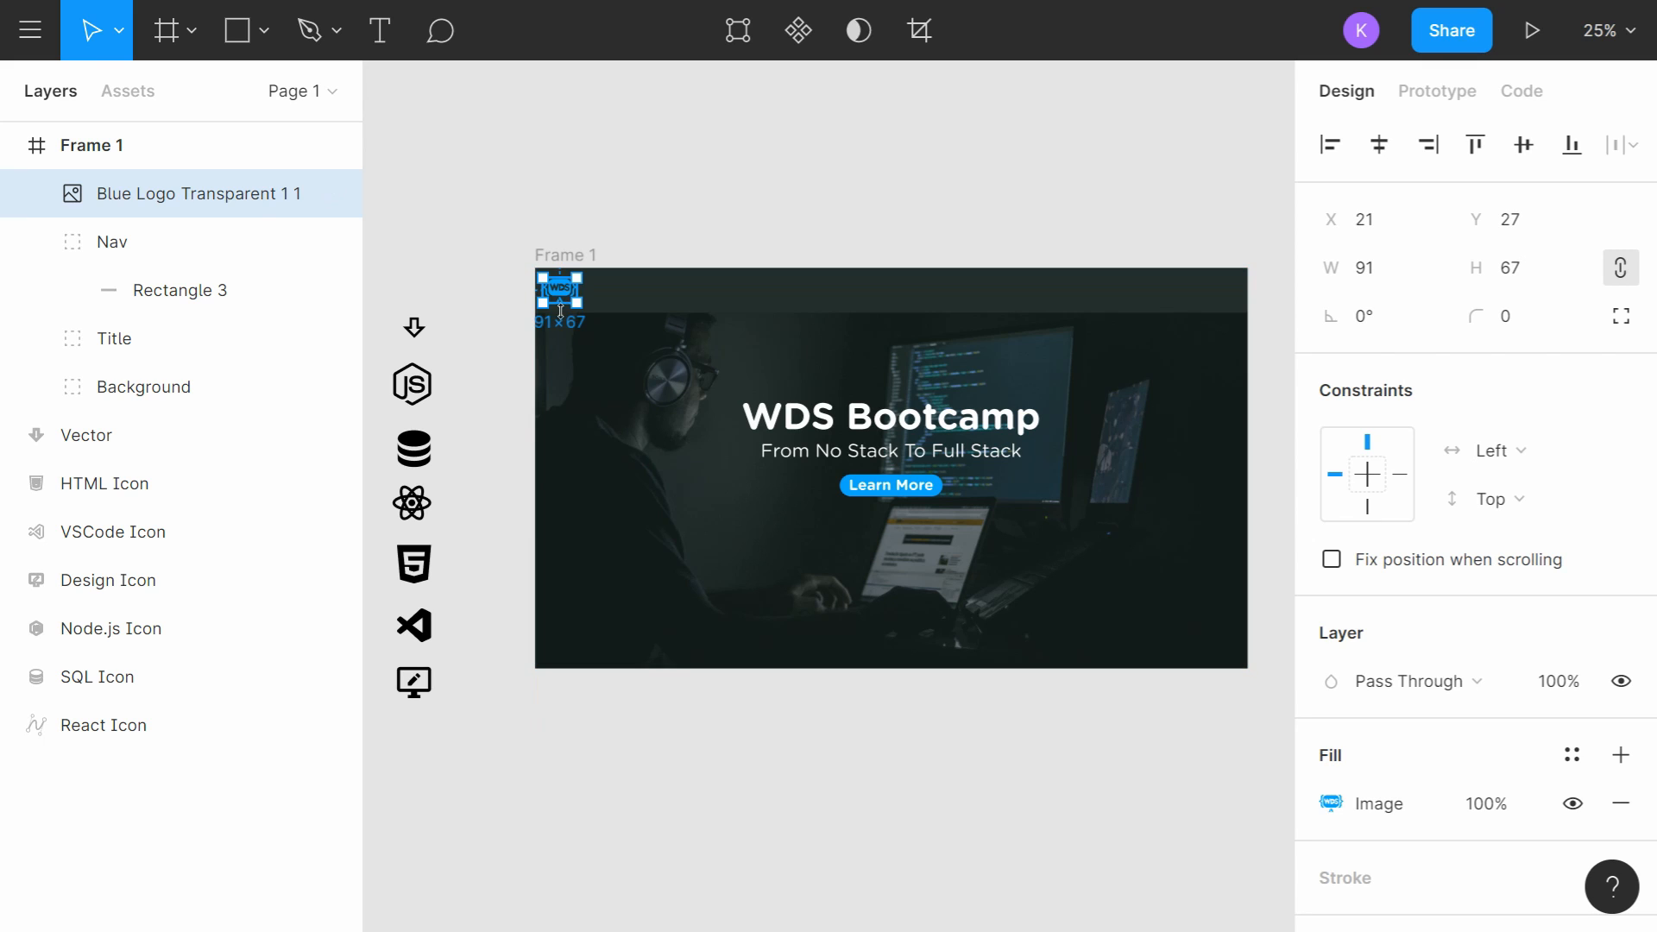
{"action": "scroll", "coordinate": [563, 298], "scroll_direction": "up", "scroll_amount": 5}
{"action": "left_click_drag", "start_coordinate": [682, 298], "coordinate": [679, 295]}
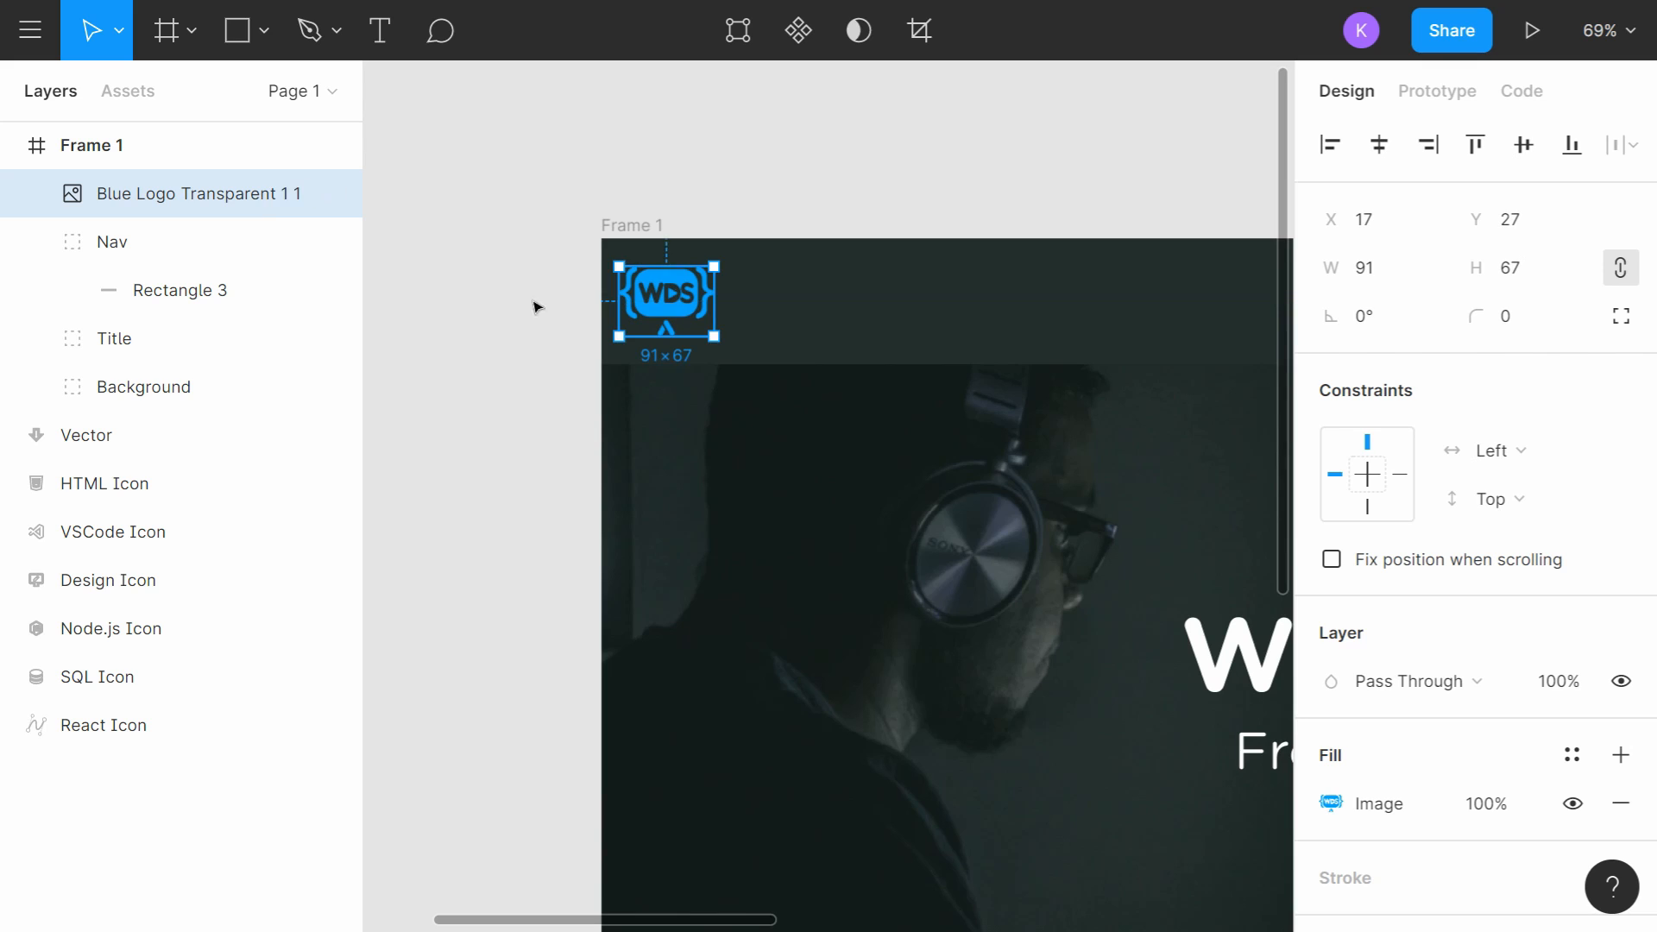
{"action": "left_click_drag", "start_coordinate": [155, 199], "coordinate": [131, 257]}
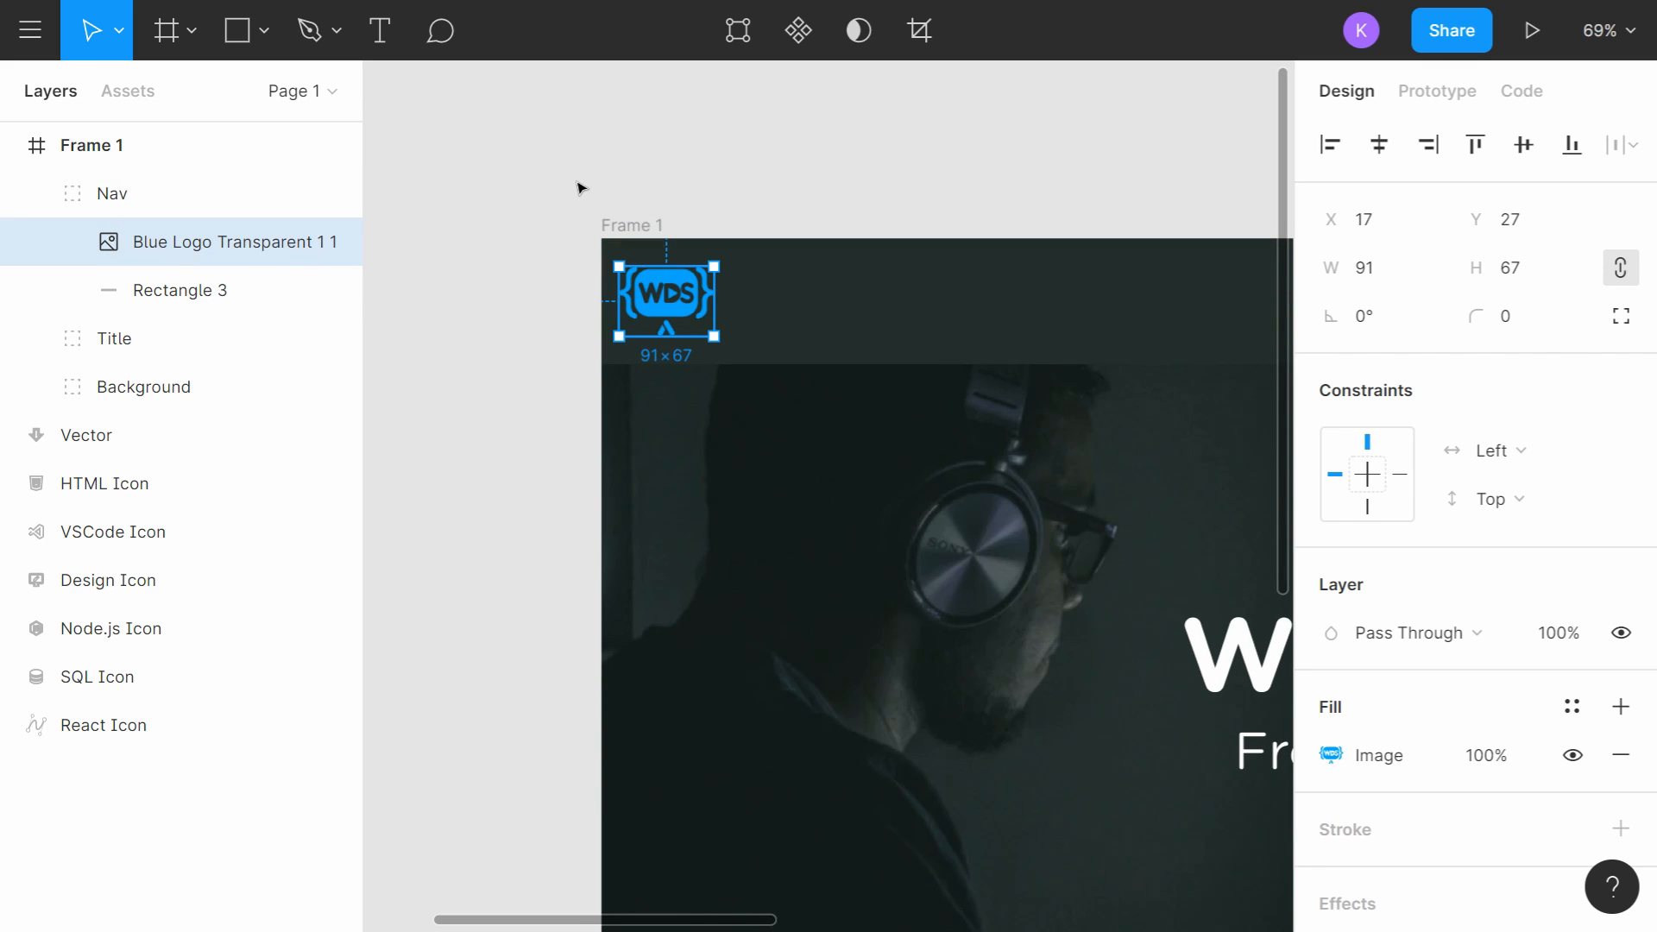
{"action": "left_click", "coordinate": [673, 188]}
Step: Add a text box about 208 × 84 at the right part of the nav bar reading "Curriculum"
{"action": "left_click_drag", "start_coordinate": [981, 309], "coordinate": [878, 294]}
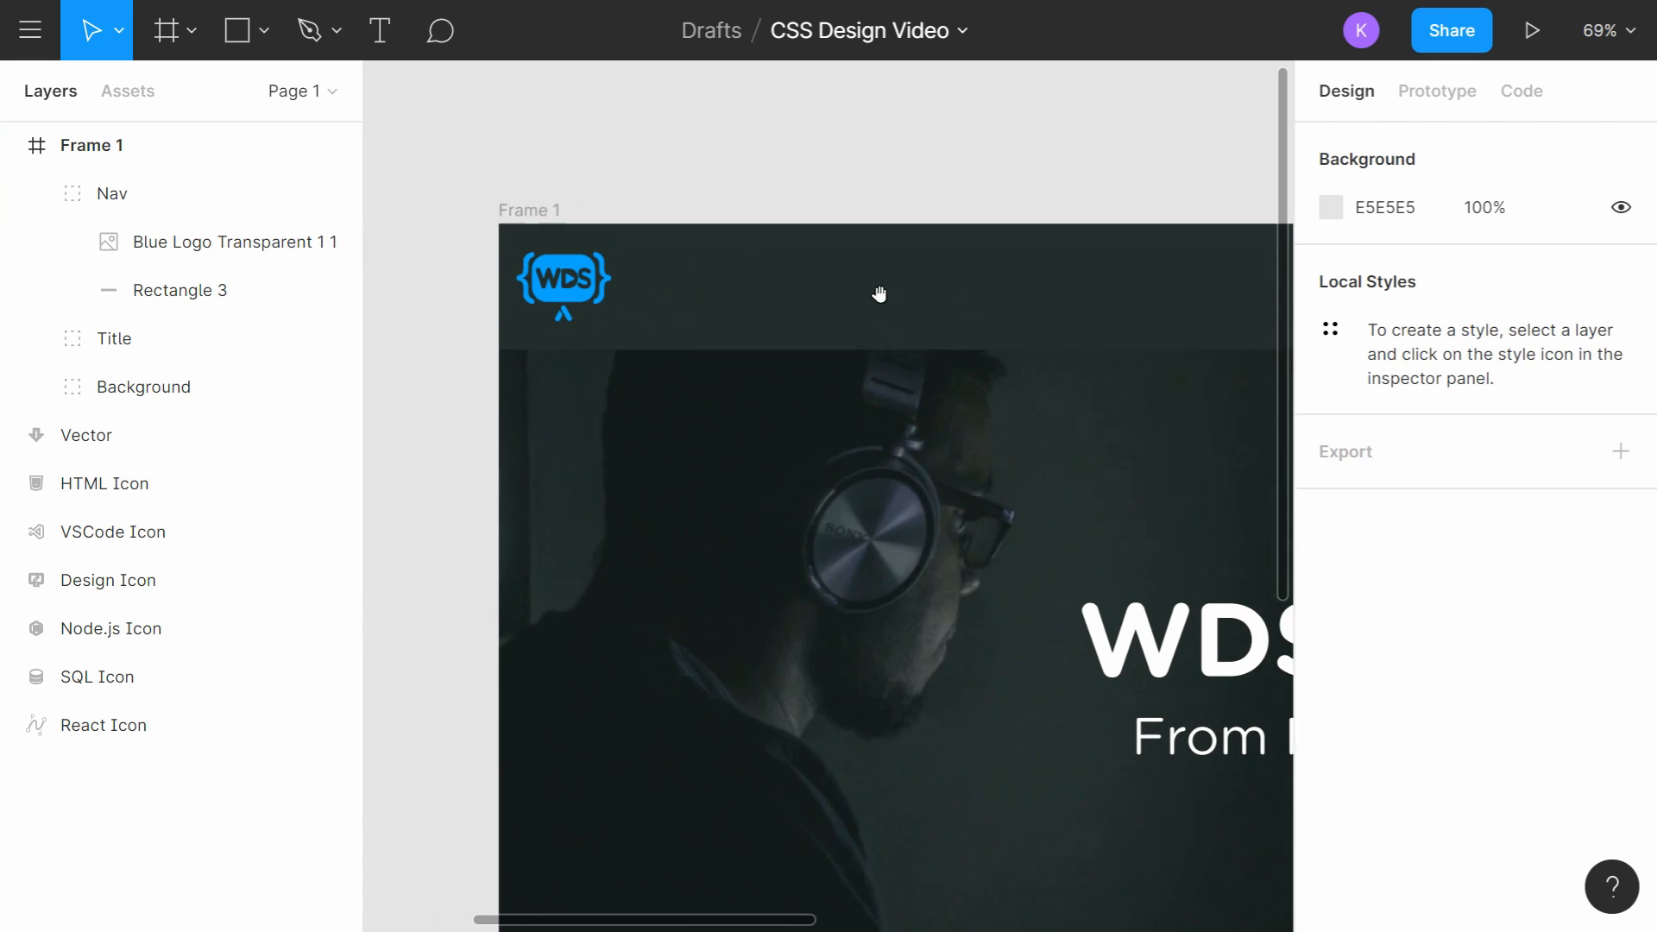
{"action": "scroll", "coordinate": [883, 242], "scroll_direction": "right", "scroll_amount": 3}
{"action": "scroll", "coordinate": [883, 241], "scroll_direction": "down", "scroll_amount": 10}
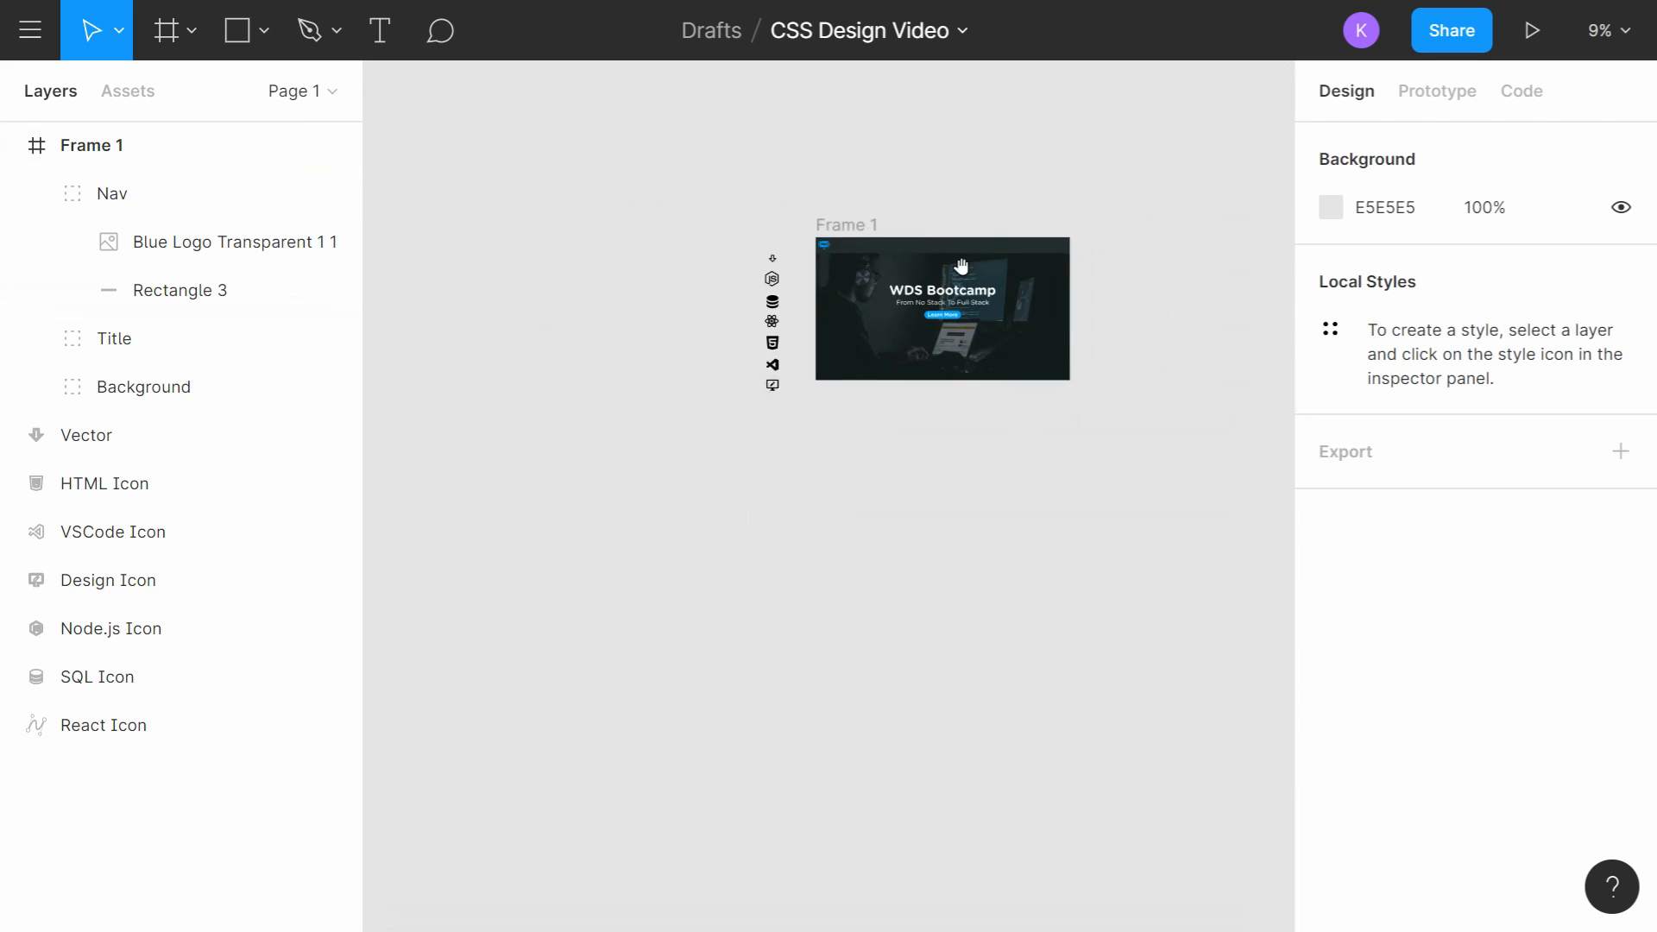
{"action": "scroll", "coordinate": [961, 266], "scroll_direction": "up", "scroll_amount": 5}
{"action": "scroll", "coordinate": [953, 259], "scroll_direction": "right", "scroll_amount": 1}
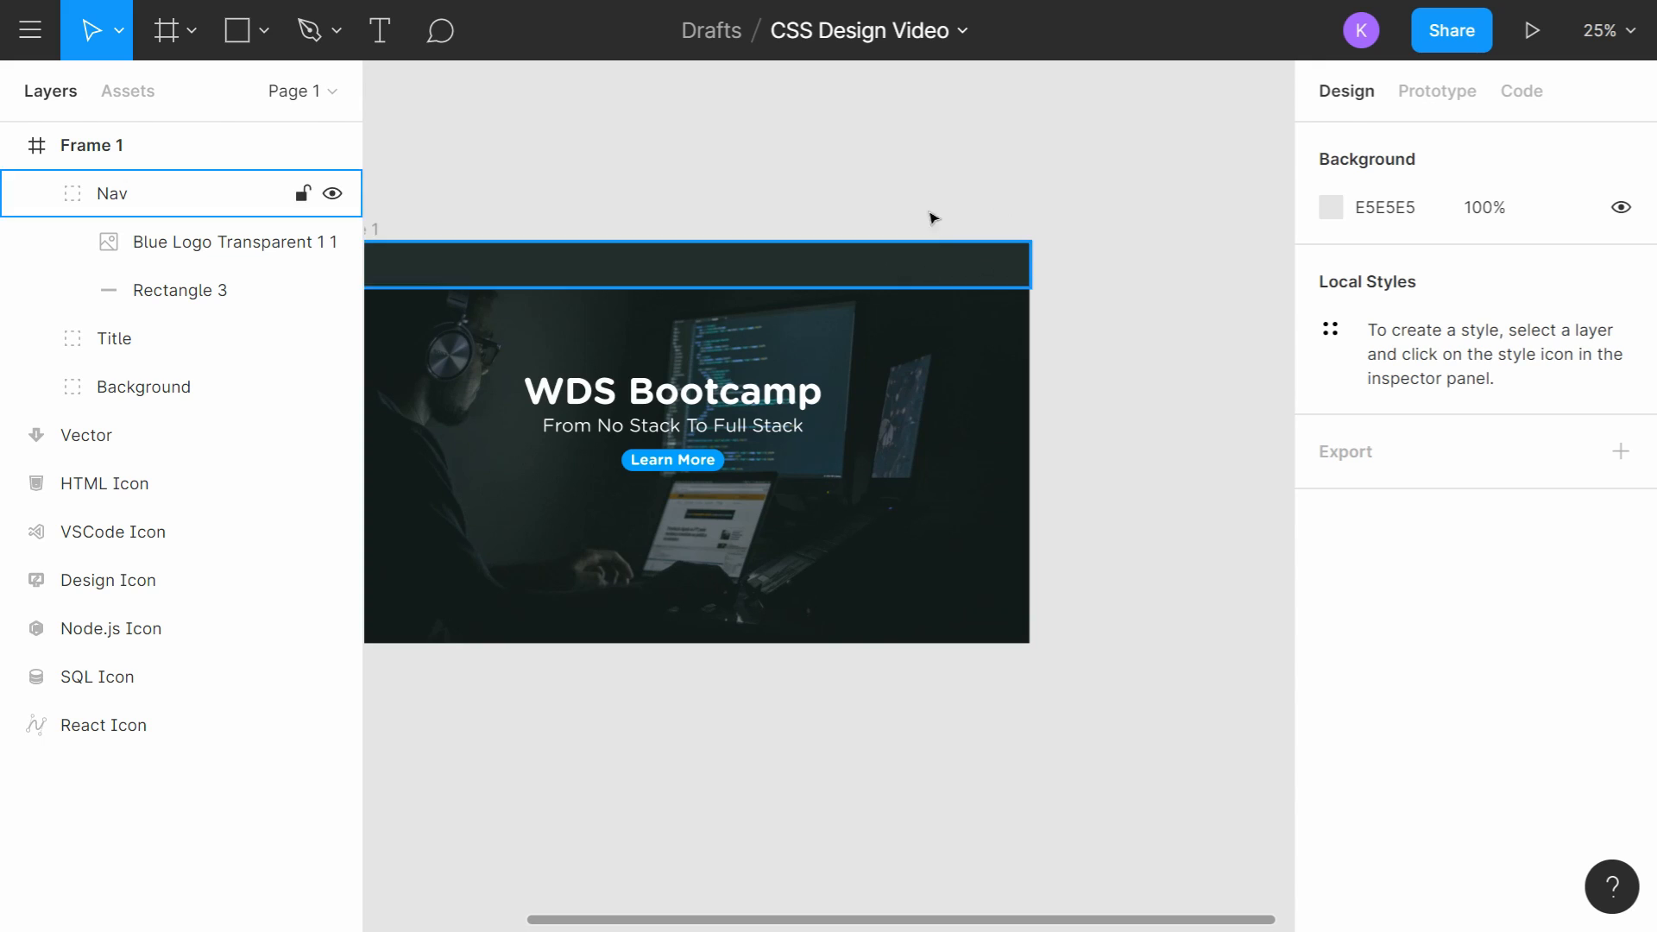
{"action": "scroll", "coordinate": [915, 241], "scroll_direction": "right", "scroll_amount": 1}
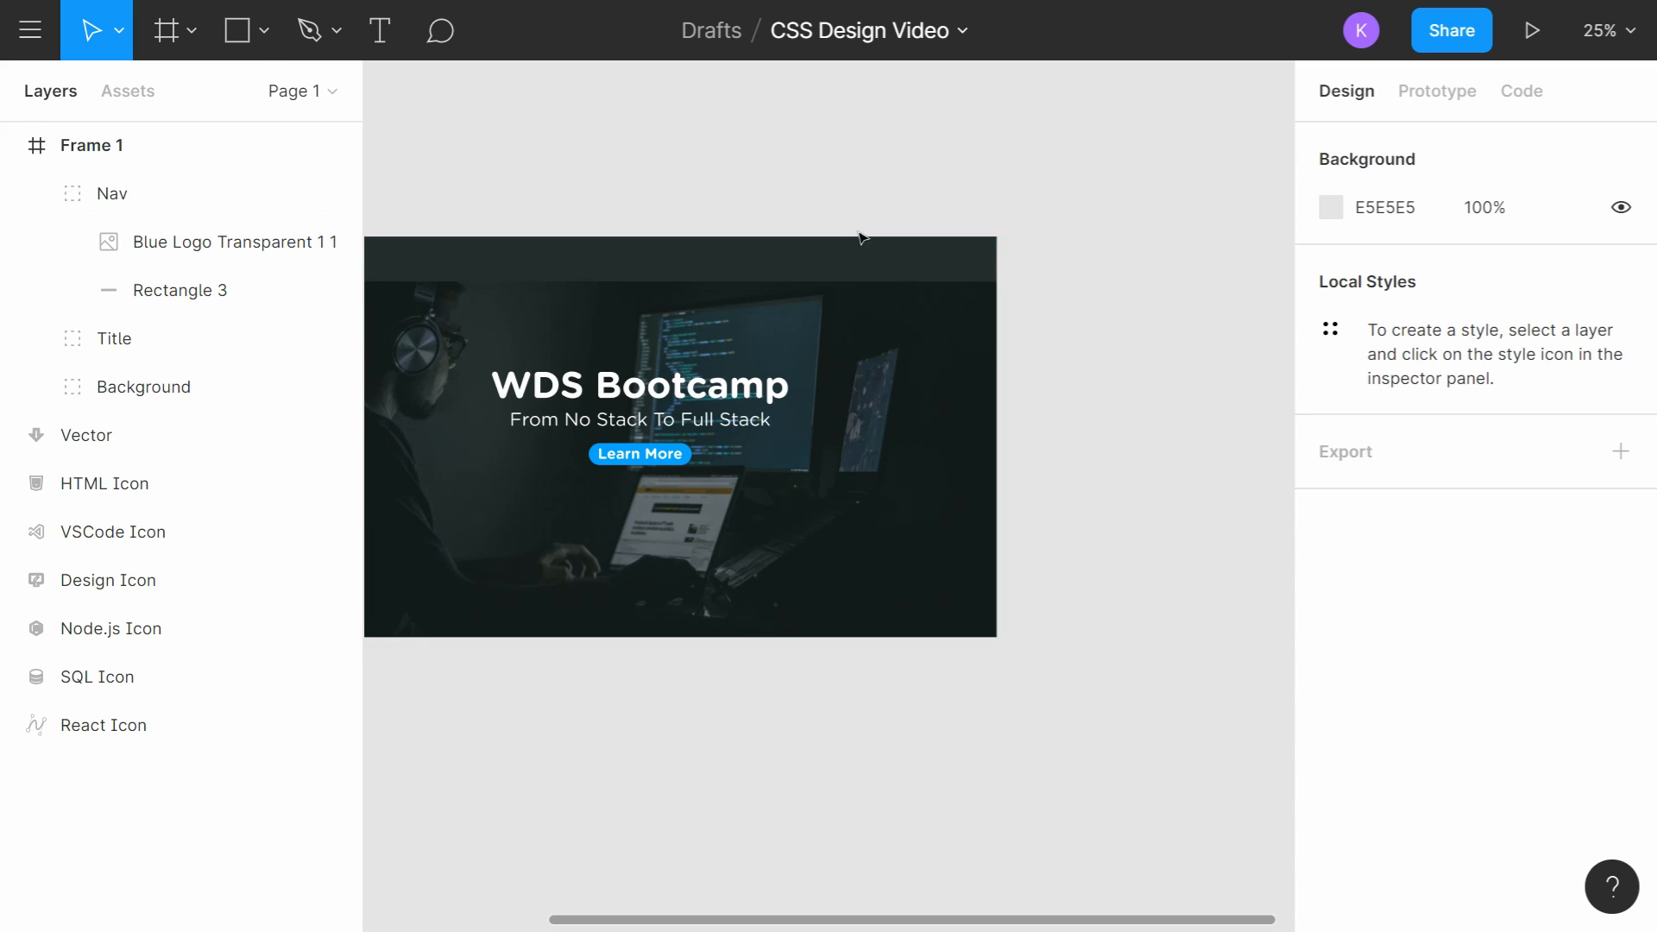
{"action": "scroll", "coordinate": [844, 171], "scroll_direction": "right", "scroll_amount": 1}
{"action": "left_click", "coordinate": [399, 33]}
{"action": "left_click_drag", "start_coordinate": [774, 248], "coordinate": [853, 269]}
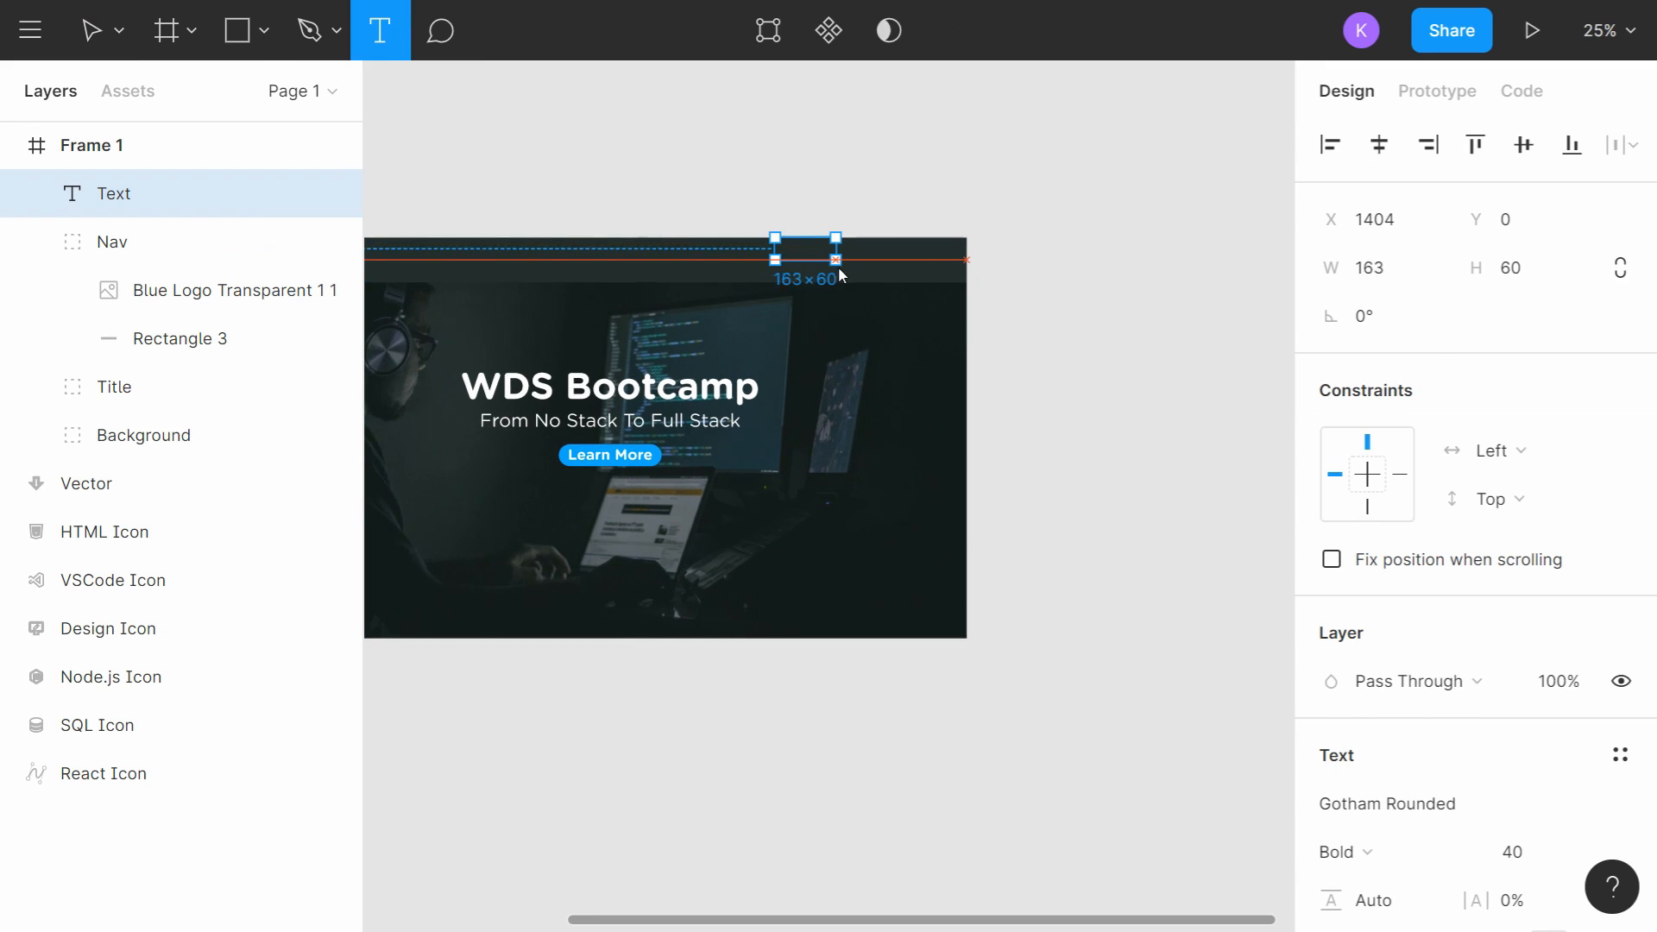
{"action": "scroll", "coordinate": [842, 238], "scroll_direction": "up", "scroll_amount": 5}
{"action": "scroll", "coordinate": [884, 233], "scroll_direction": "down", "scroll_amount": 2}
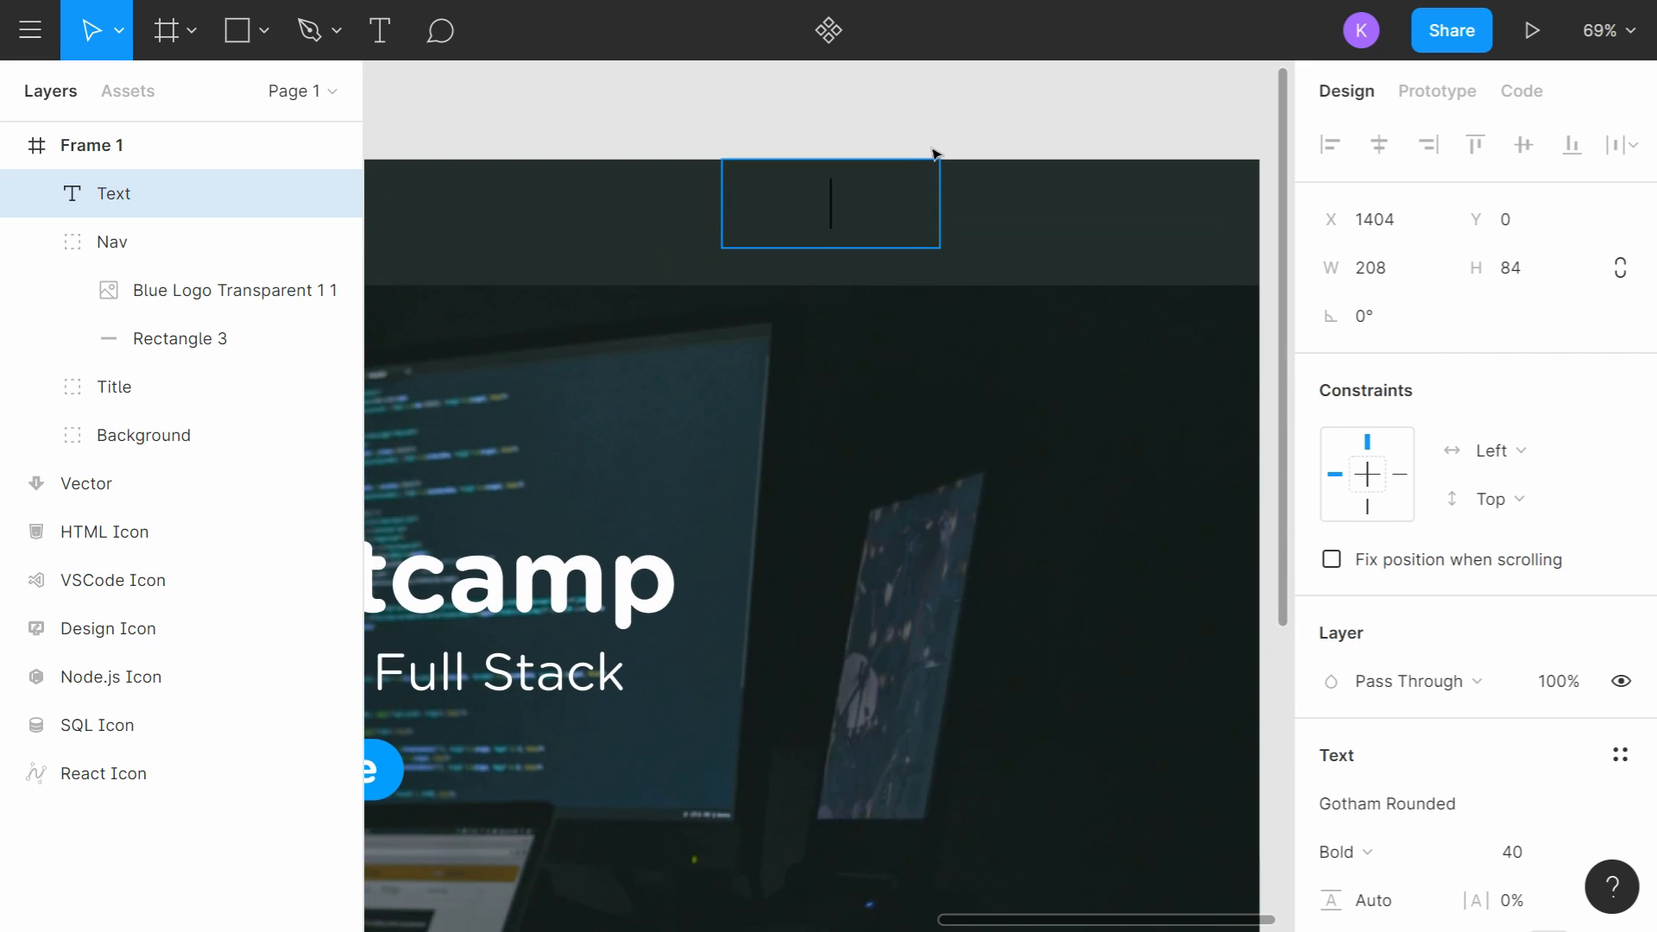
{"action": "type", "text": "Curric"}
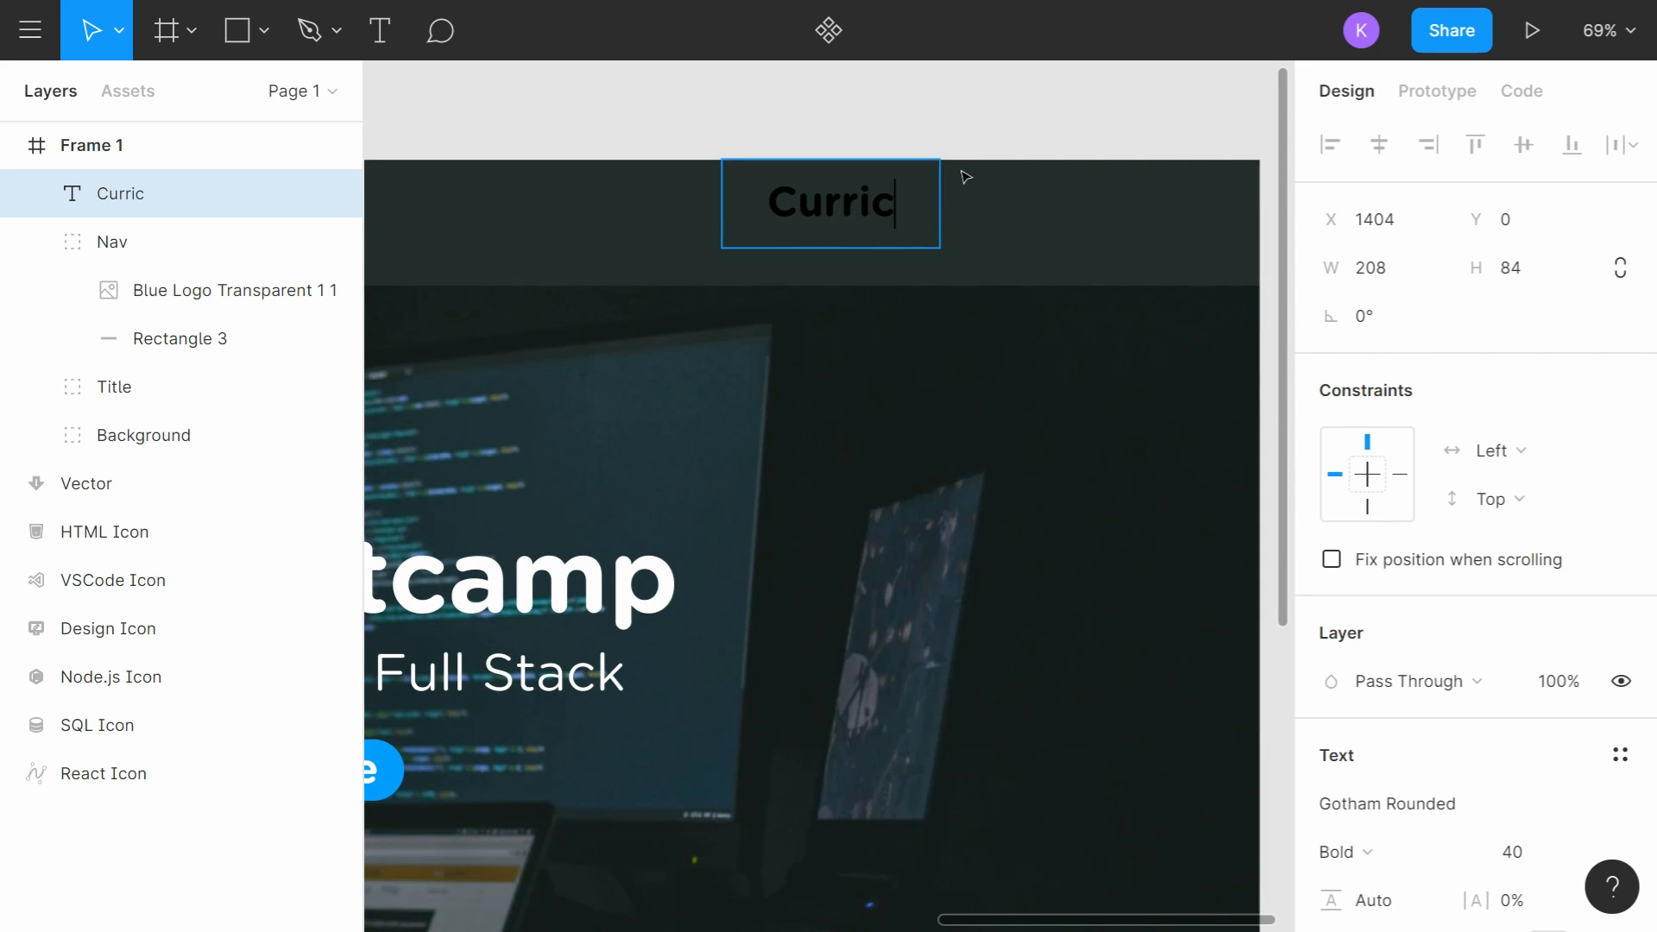
{"action": "type", "text": "ulum"}
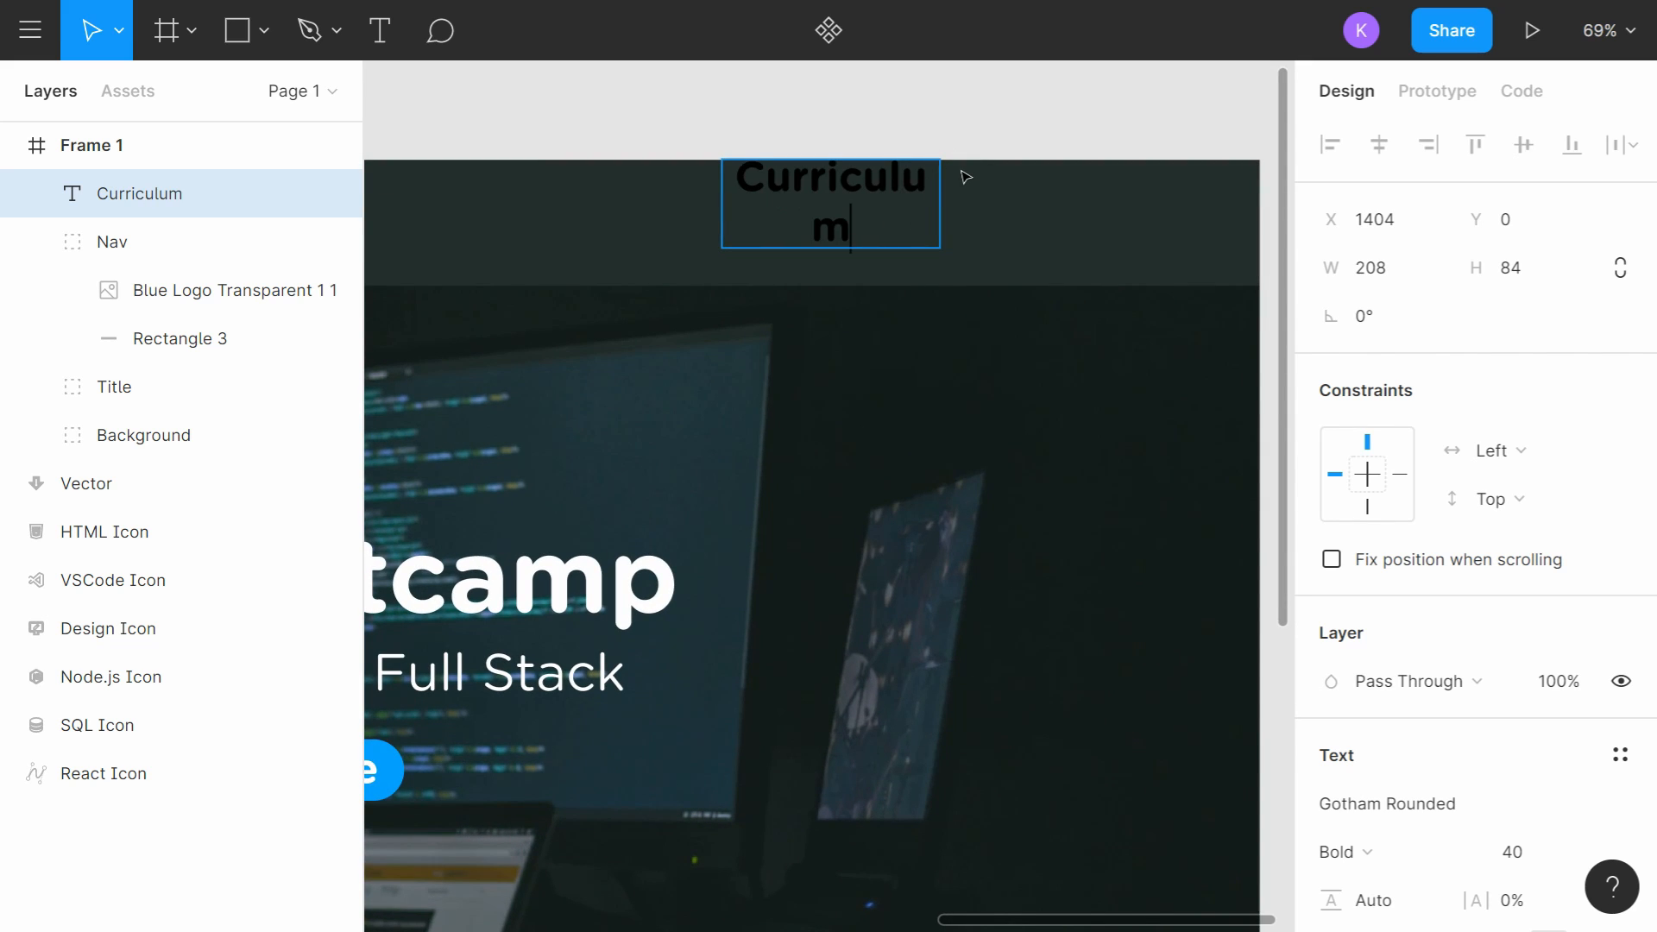
{"action": "key", "text": "Escape"}
Step: Enlarge the Curriculum text box to 232 × 121, matching the nav bar's height, and nest it inside the Nav group
{"action": "left_click_drag", "start_coordinate": [939, 207], "coordinate": [964, 207]}
{"action": "left_click_drag", "start_coordinate": [852, 249], "coordinate": [848, 281]}
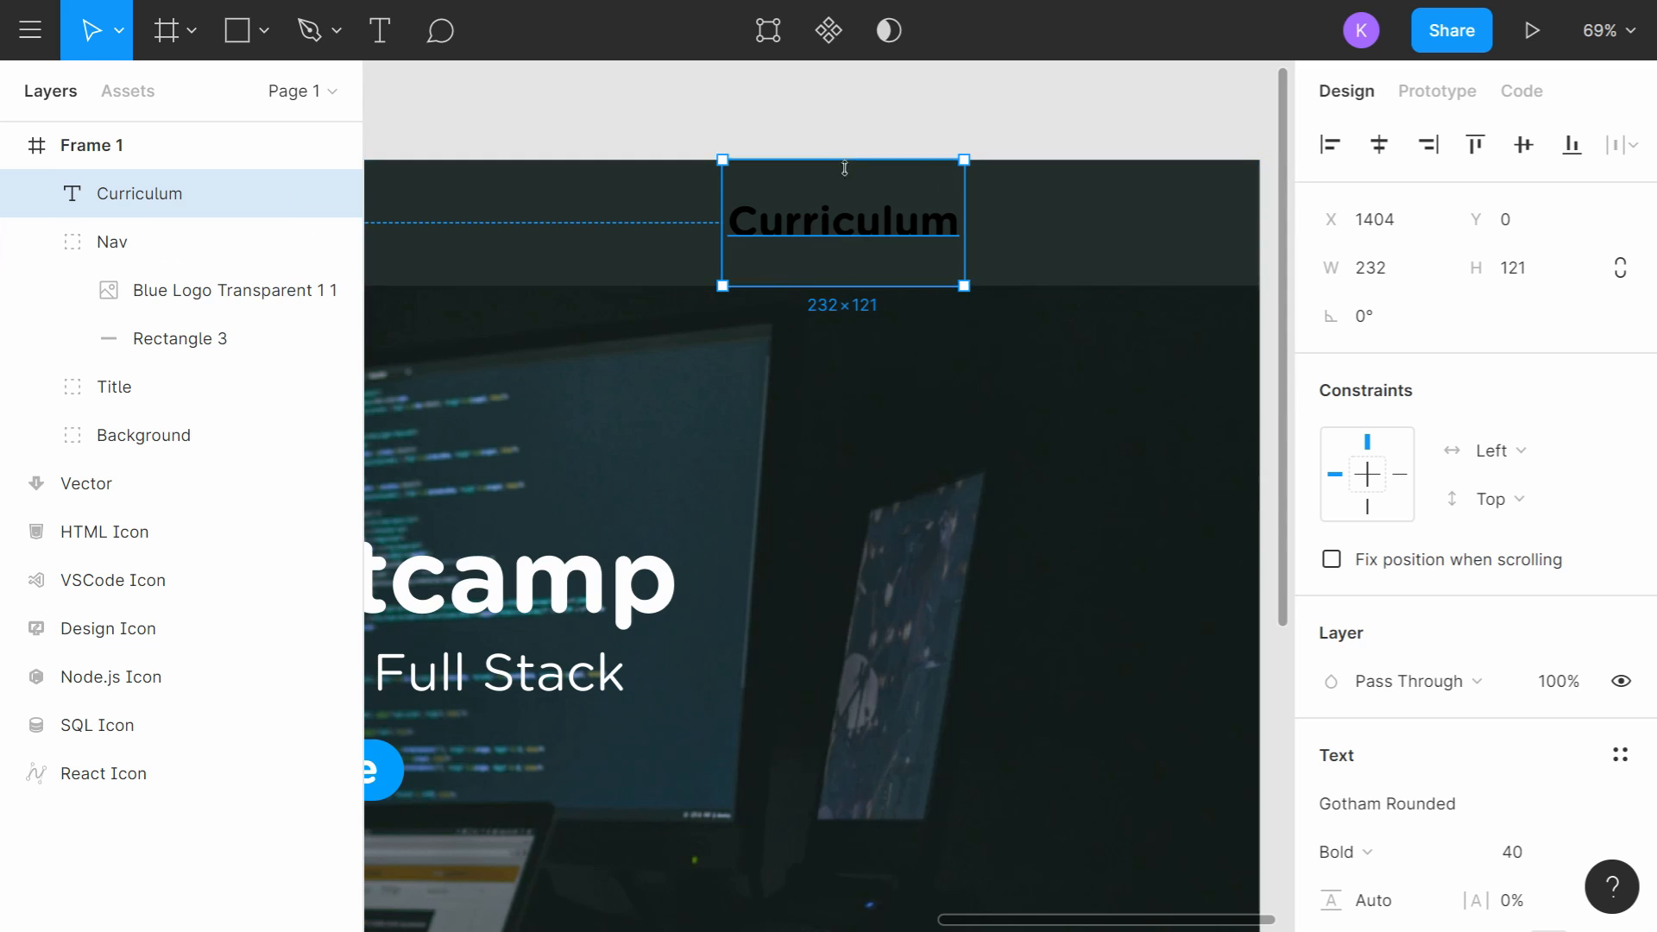
{"action": "left_click_drag", "start_coordinate": [173, 195], "coordinate": [172, 275]}
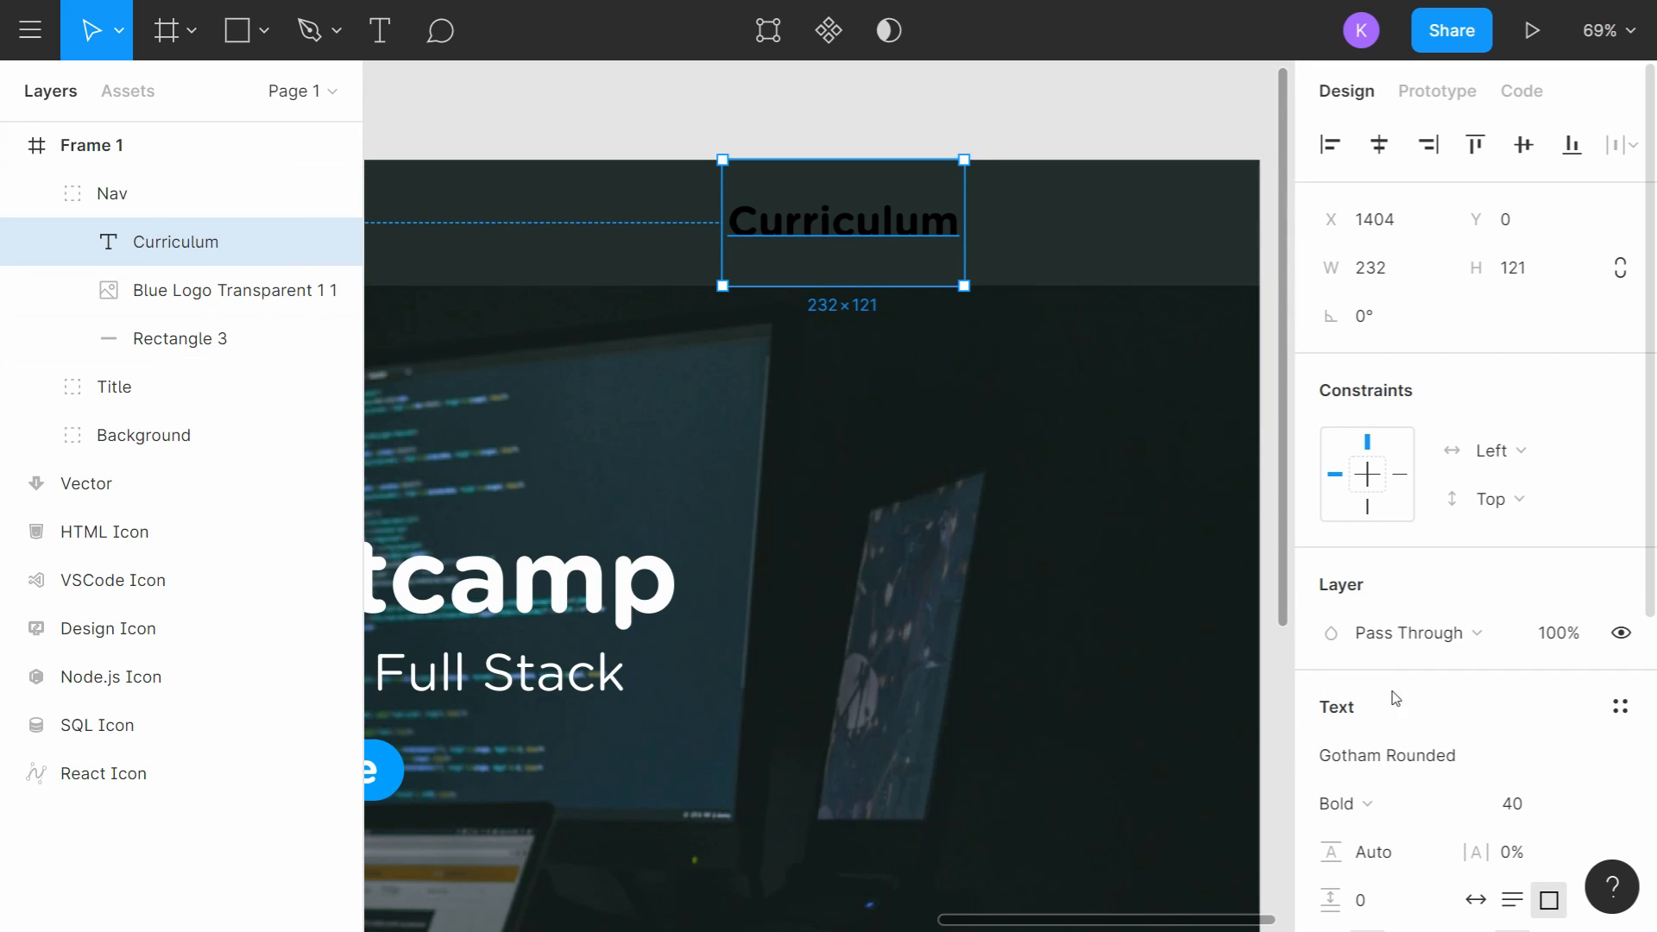
Step: Set the Curriculum text's fill colour to FFFFFF
{"action": "scroll", "coordinate": [1395, 697], "scroll_direction": "down", "scroll_amount": 5}
{"action": "left_click", "coordinate": [1332, 604]}
{"action": "type", "text": "ffffff"}
{"action": "key", "text": "Return"}
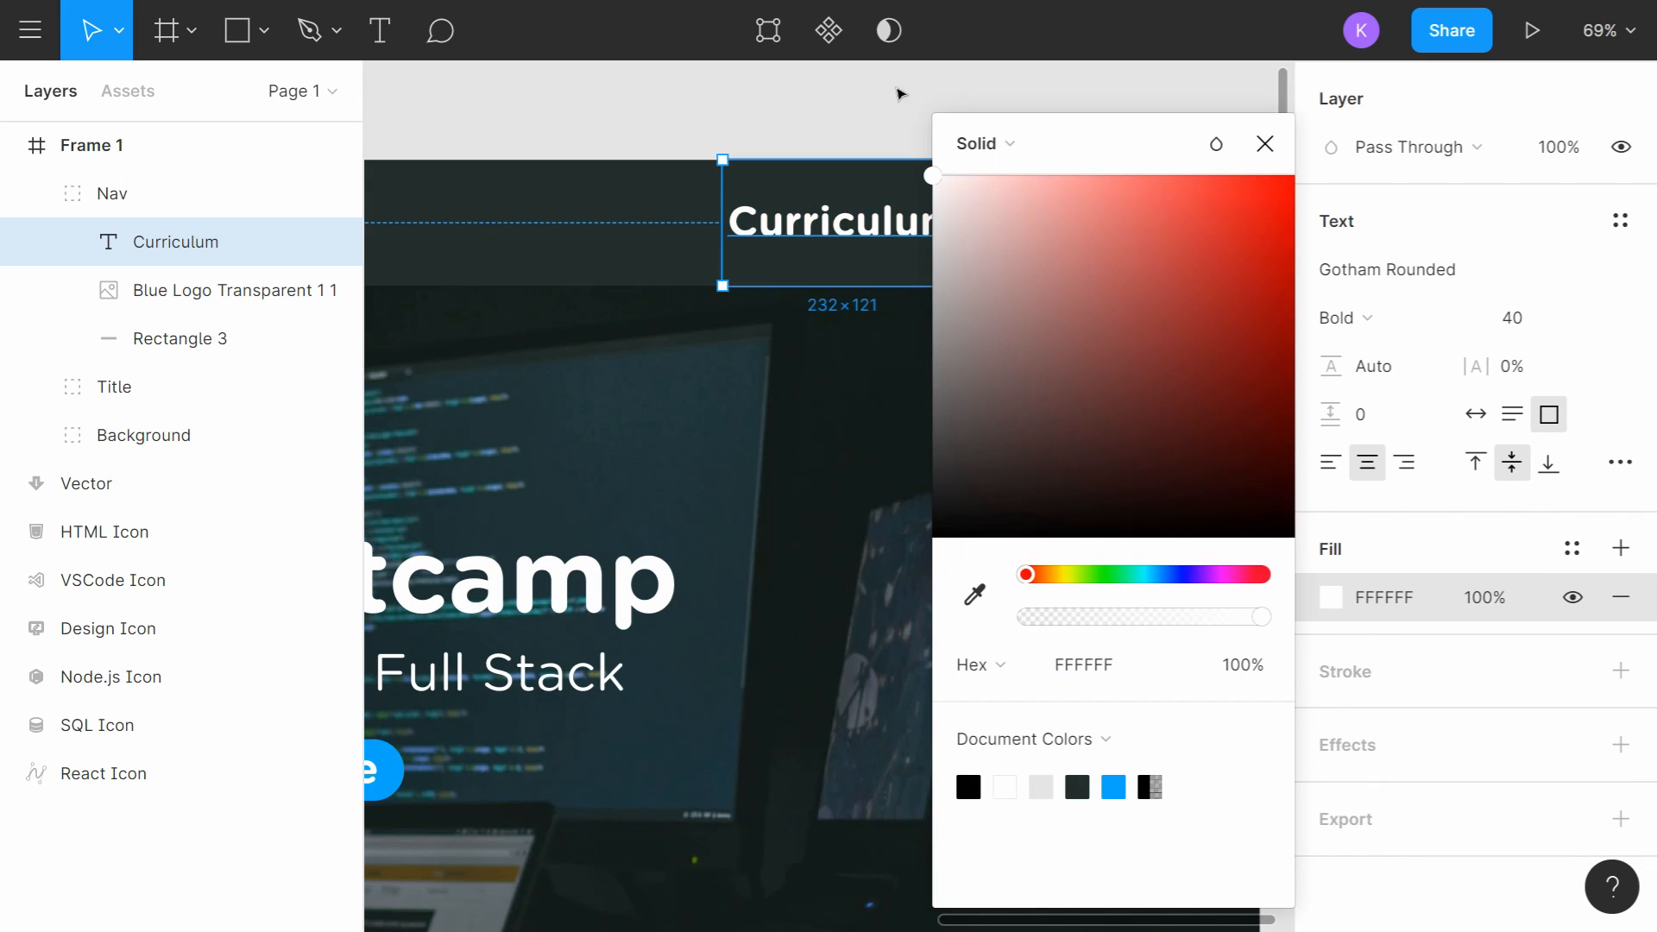
{"action": "left_click", "coordinate": [1268, 143]}
Step: Shift Curriculum left along the nav bar, then duplicate it, change the copy's text to "Pricing" and place it directly right of Curriculum
{"action": "left_click_drag", "start_coordinate": [1030, 116], "coordinate": [956, 104]}
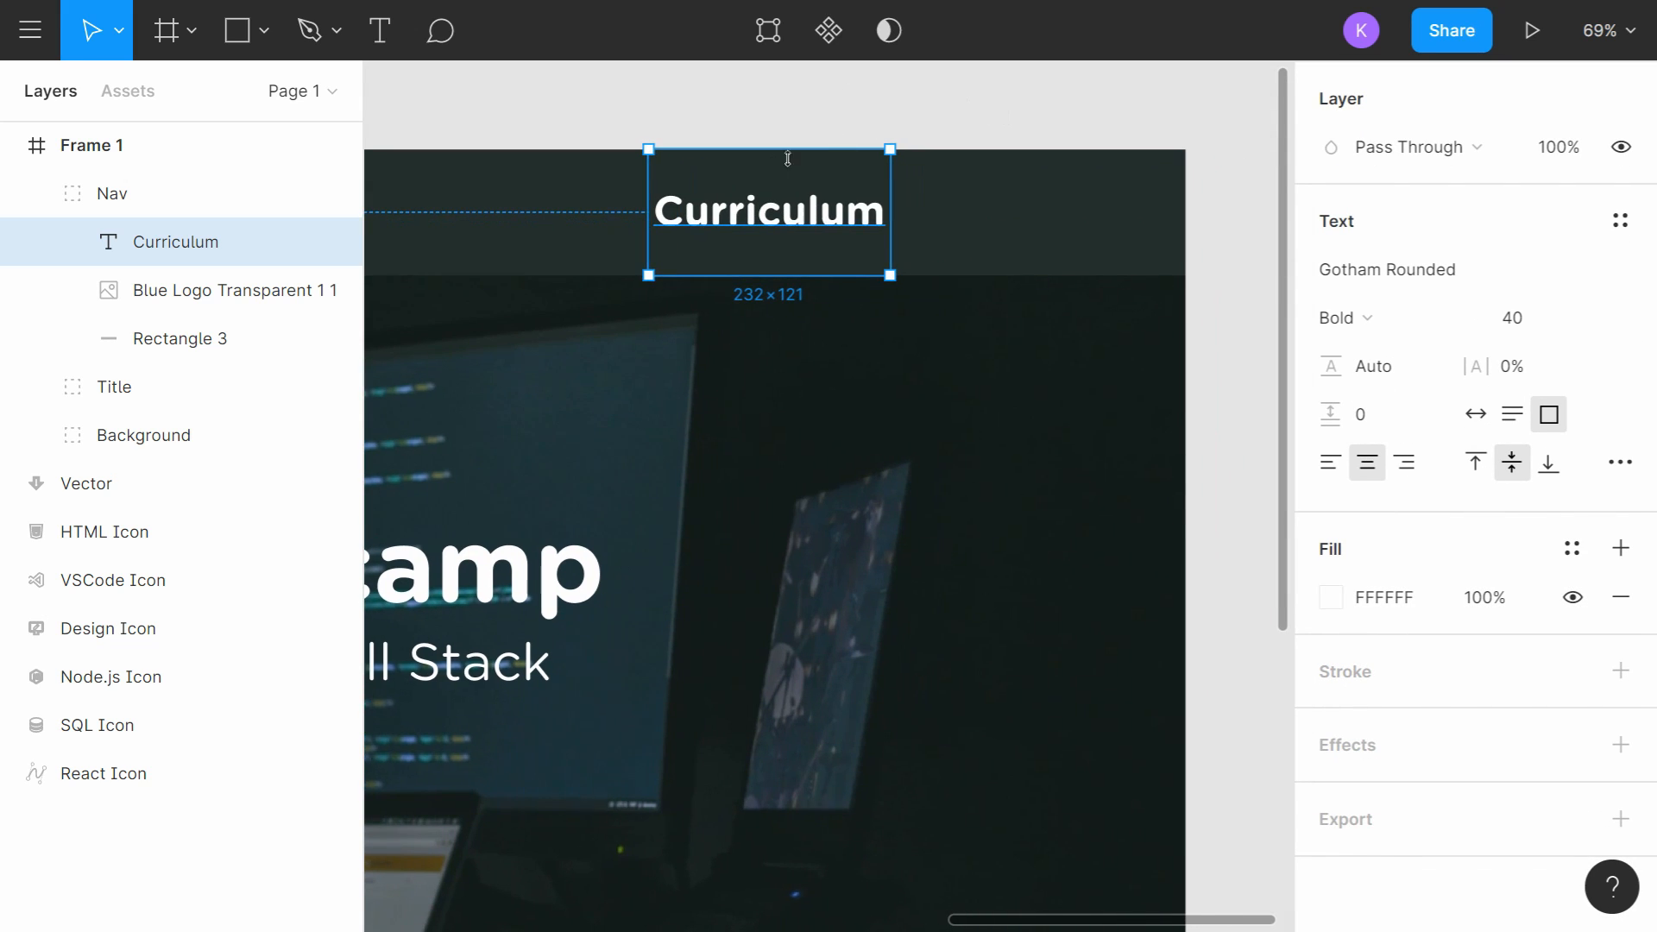
{"action": "left_click_drag", "start_coordinate": [776, 223], "coordinate": [882, 222]}
{"action": "key", "text": "ctrl+v"}
{"action": "double_click", "coordinate": [882, 222]}
{"action": "type", "text": "Pricing"}
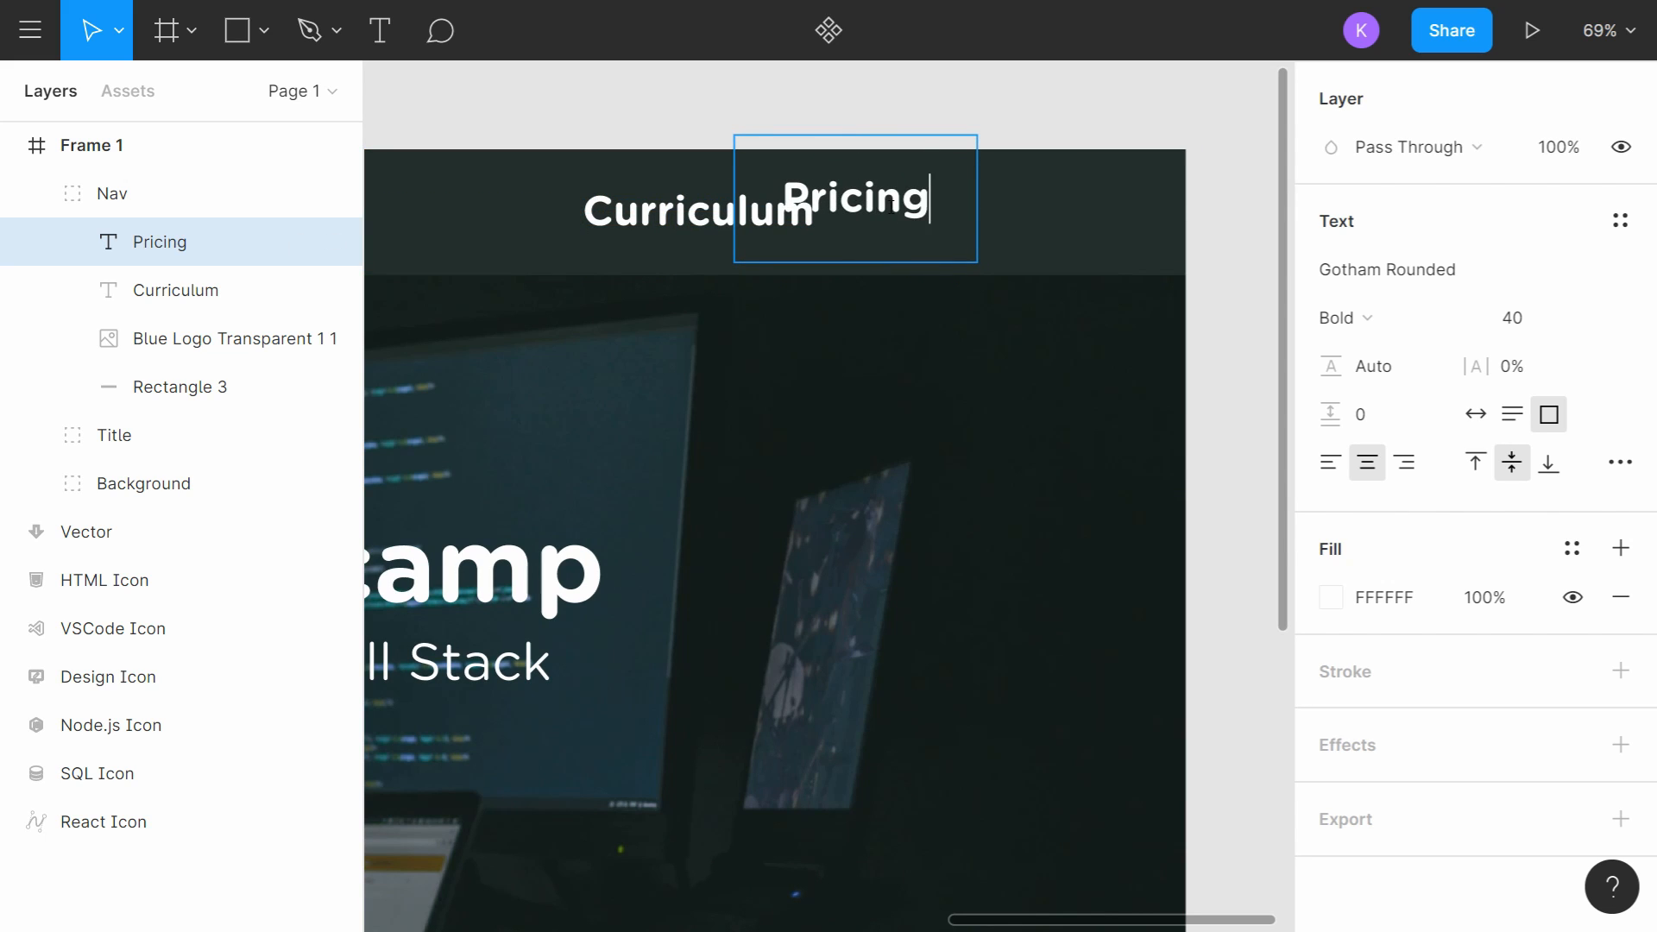
{"action": "key", "text": "Return"}
{"action": "key", "text": "BackSpace"}
{"action": "key", "text": "Escape"}
{"action": "left_click_drag", "start_coordinate": [863, 207], "coordinate": [949, 220]}
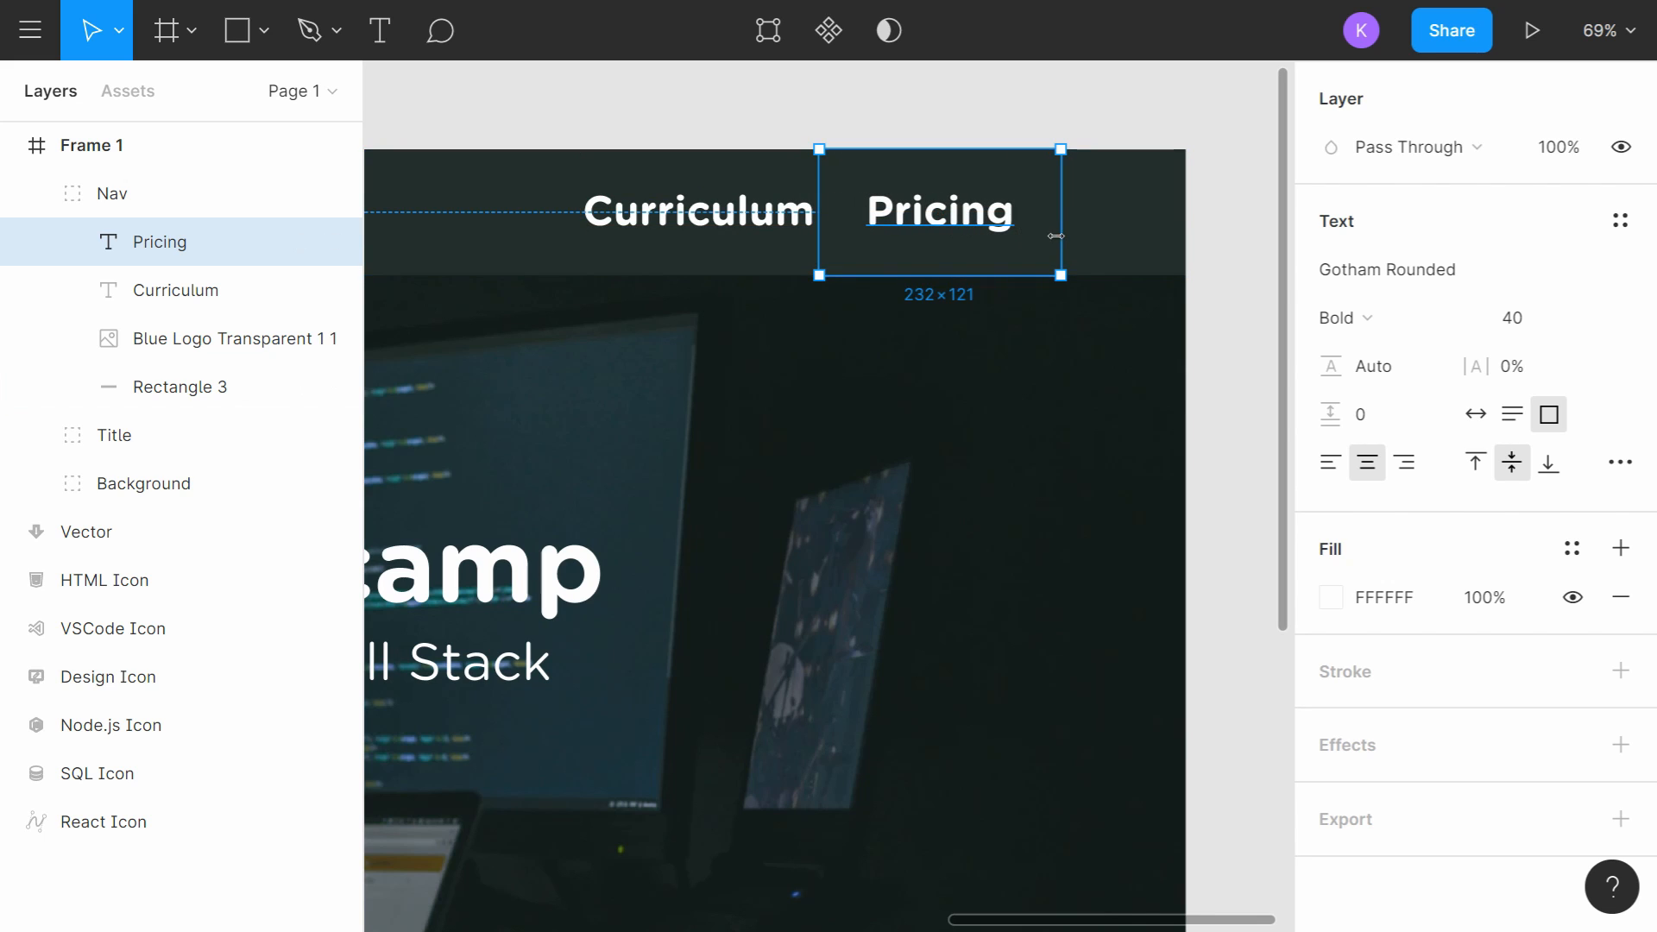
Step: Shrink the Curriculum text box to fit its text with automatic width
{"action": "left_click", "coordinate": [803, 219]}
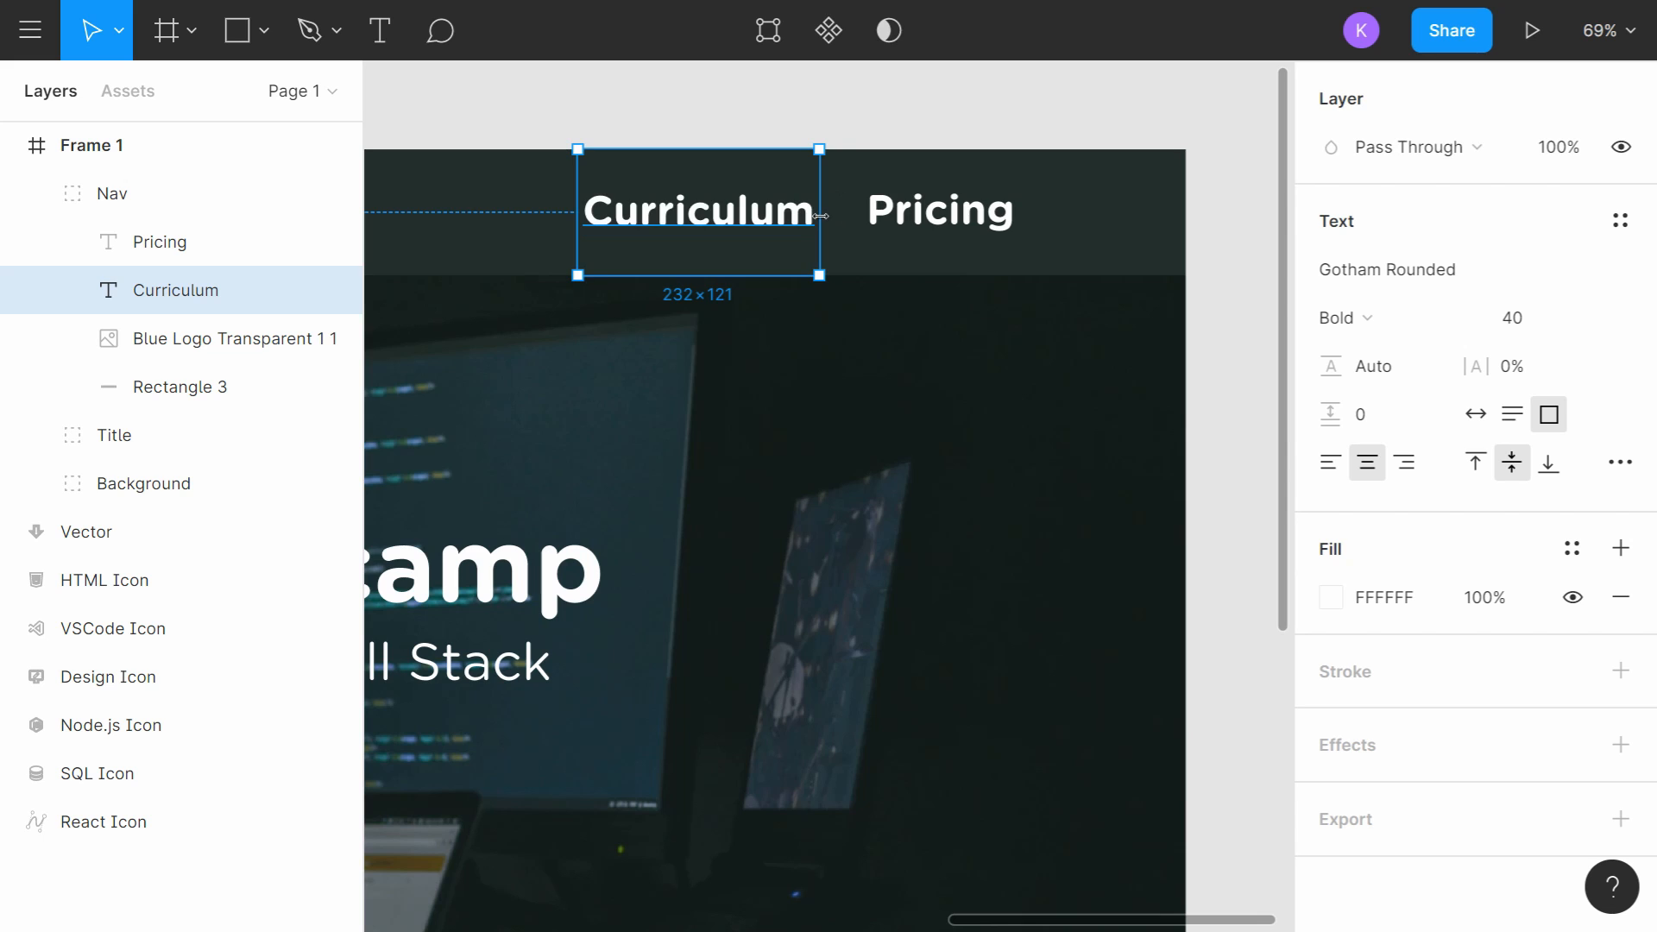
{"action": "double_click", "coordinate": [821, 220]}
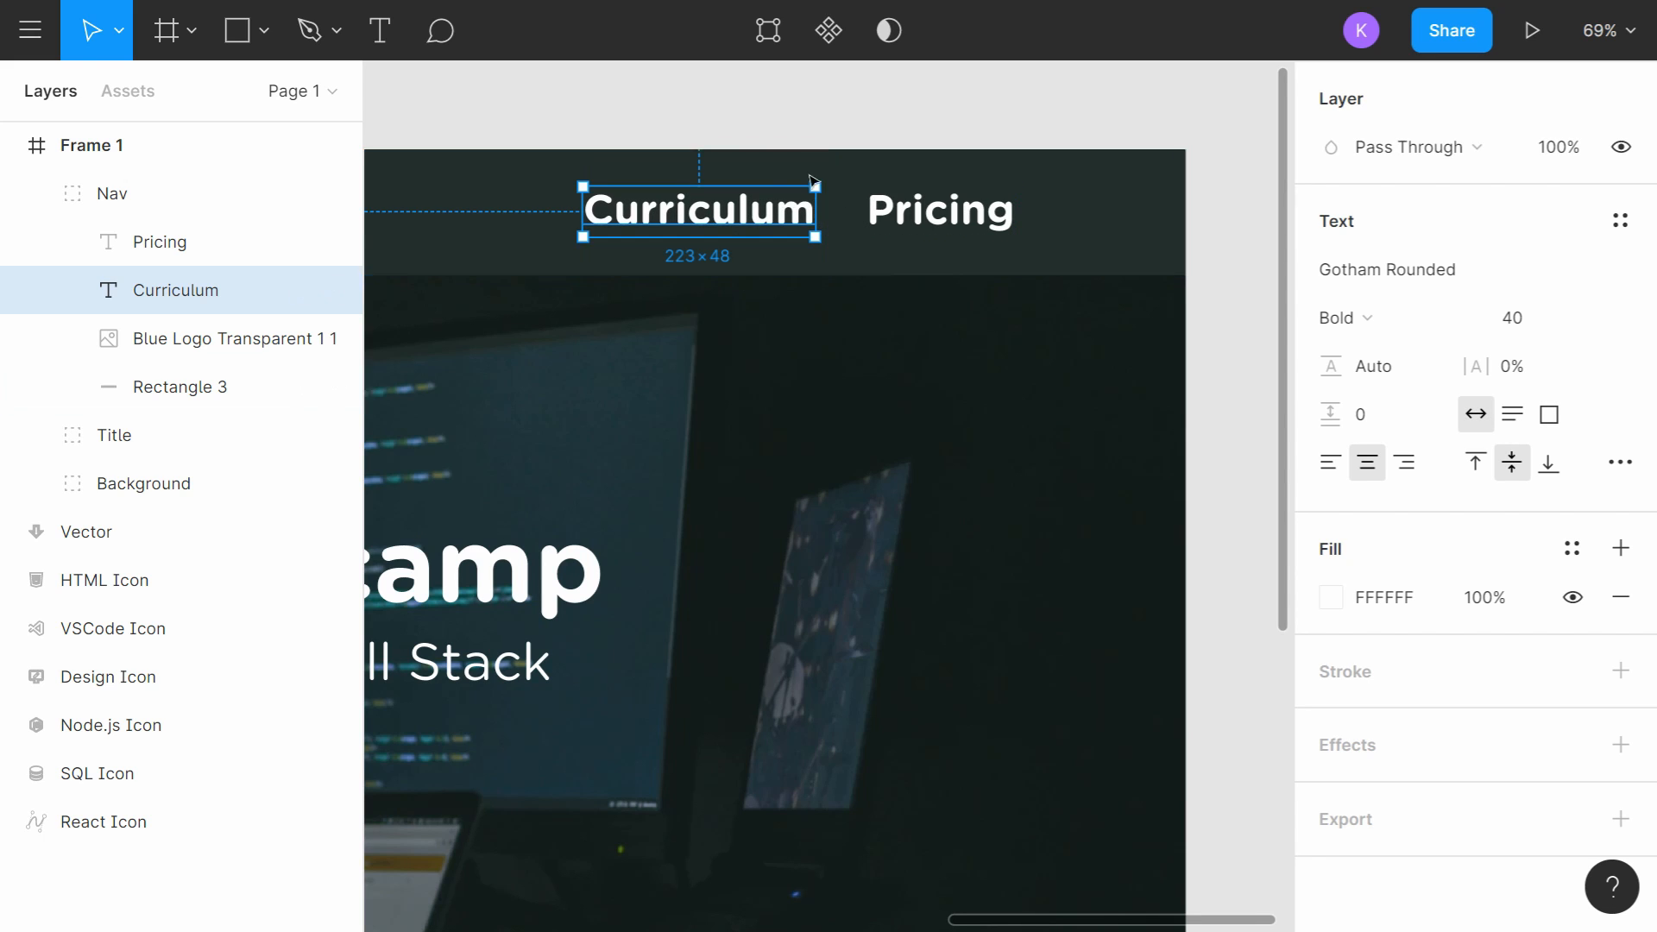
{"action": "left_click", "coordinate": [1005, 123]}
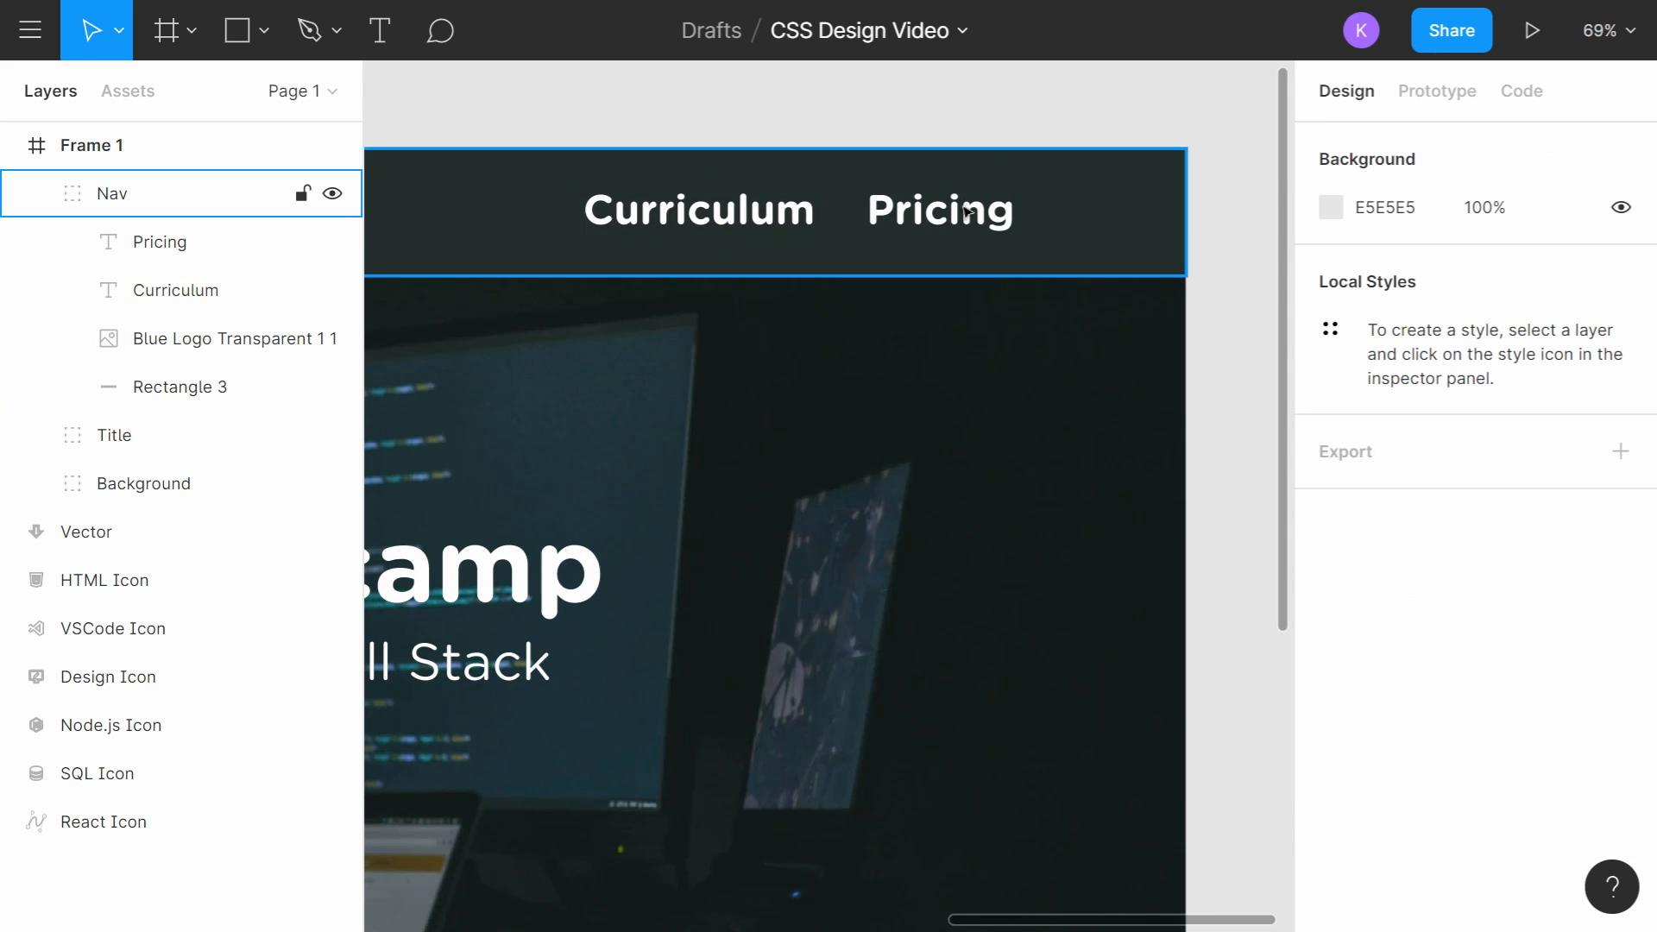
Step: Duplicate the Pricing link, place the copy directly right of Pricing and change its text to "Contact"
{"action": "left_click", "coordinate": [160, 241]}
{"action": "key", "text": "ctrl+v"}
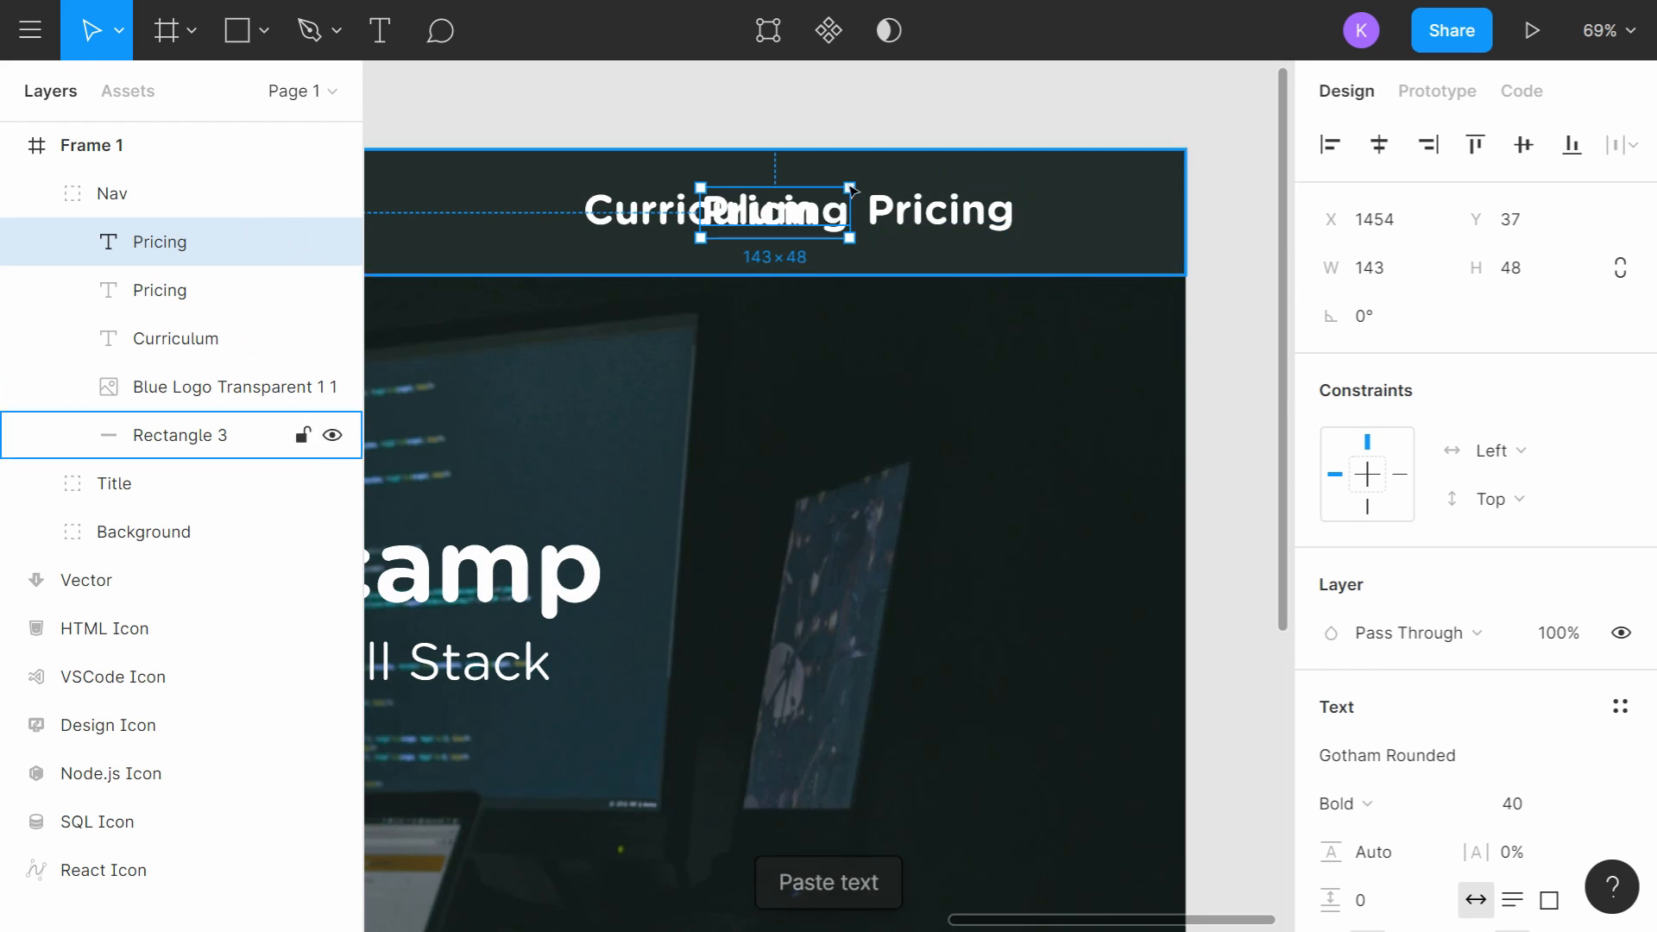
{"action": "left_click_drag", "start_coordinate": [919, 223], "coordinate": [1106, 222]}
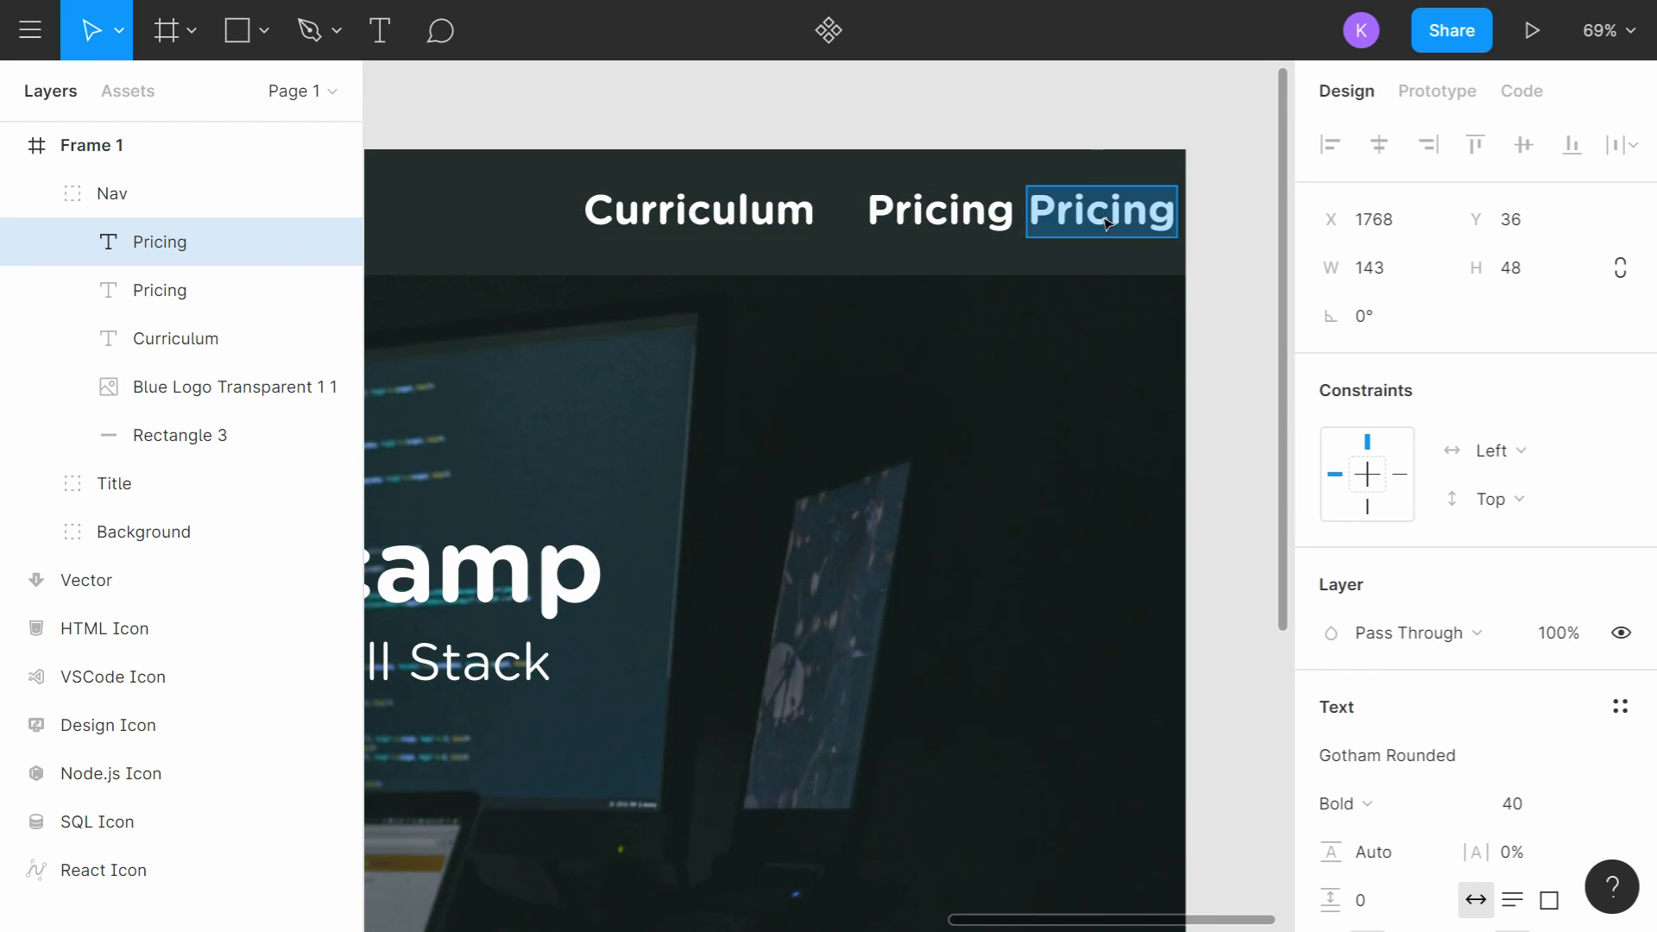
{"action": "type", "text": "Contact"}
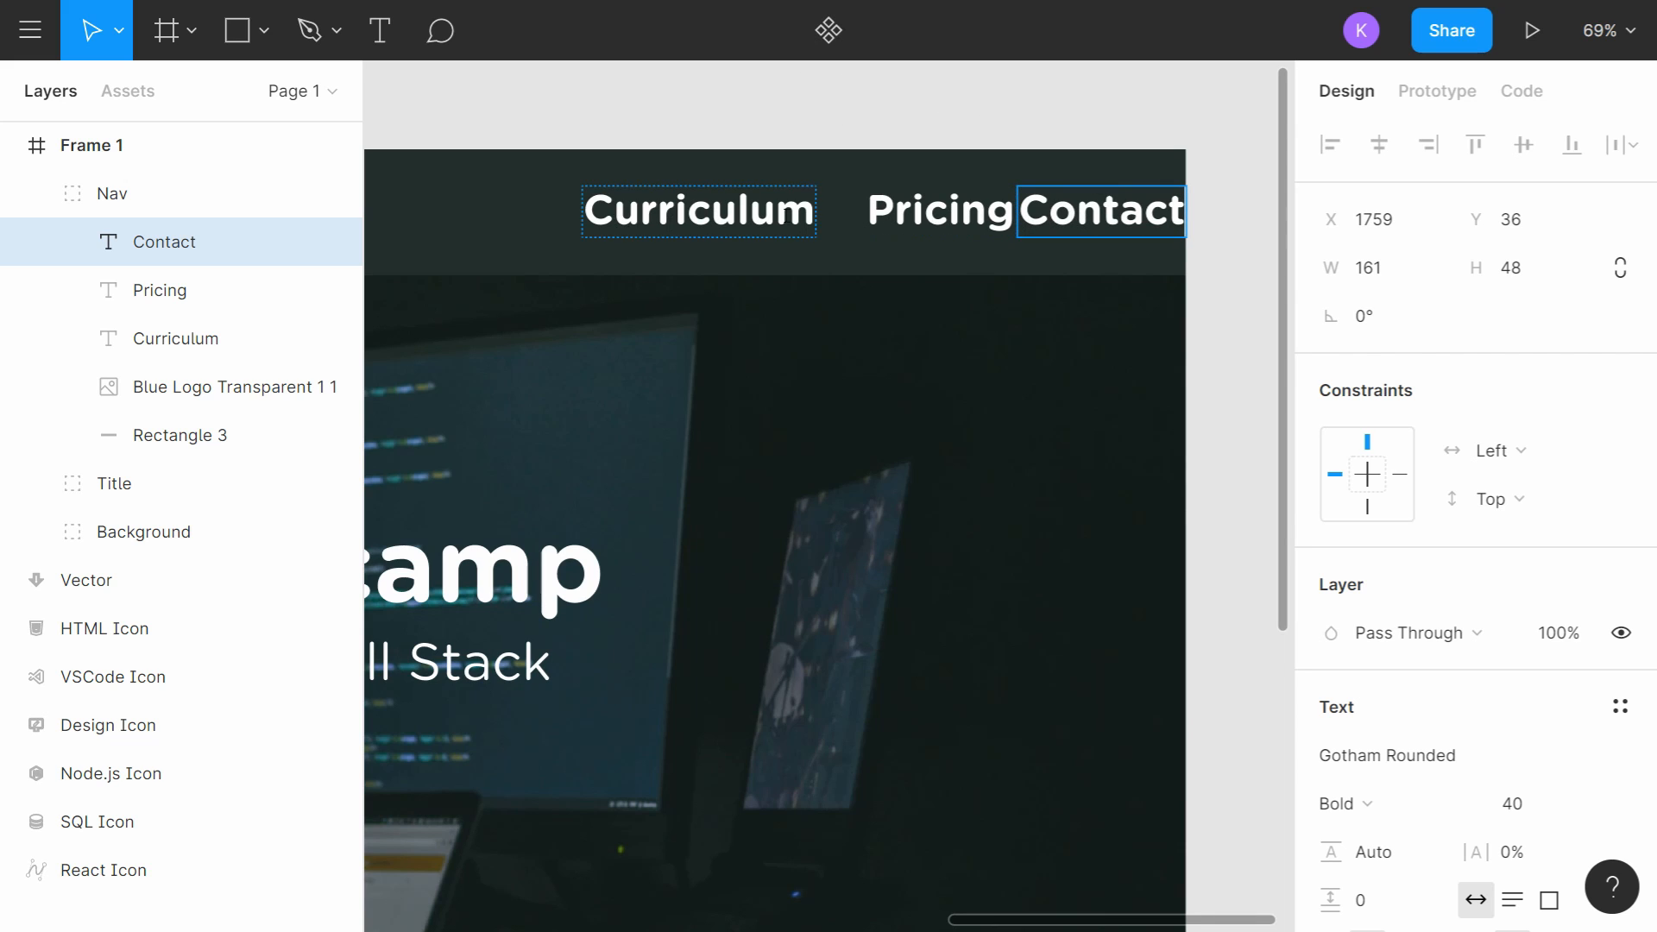
{"action": "key", "text": "Escape"}
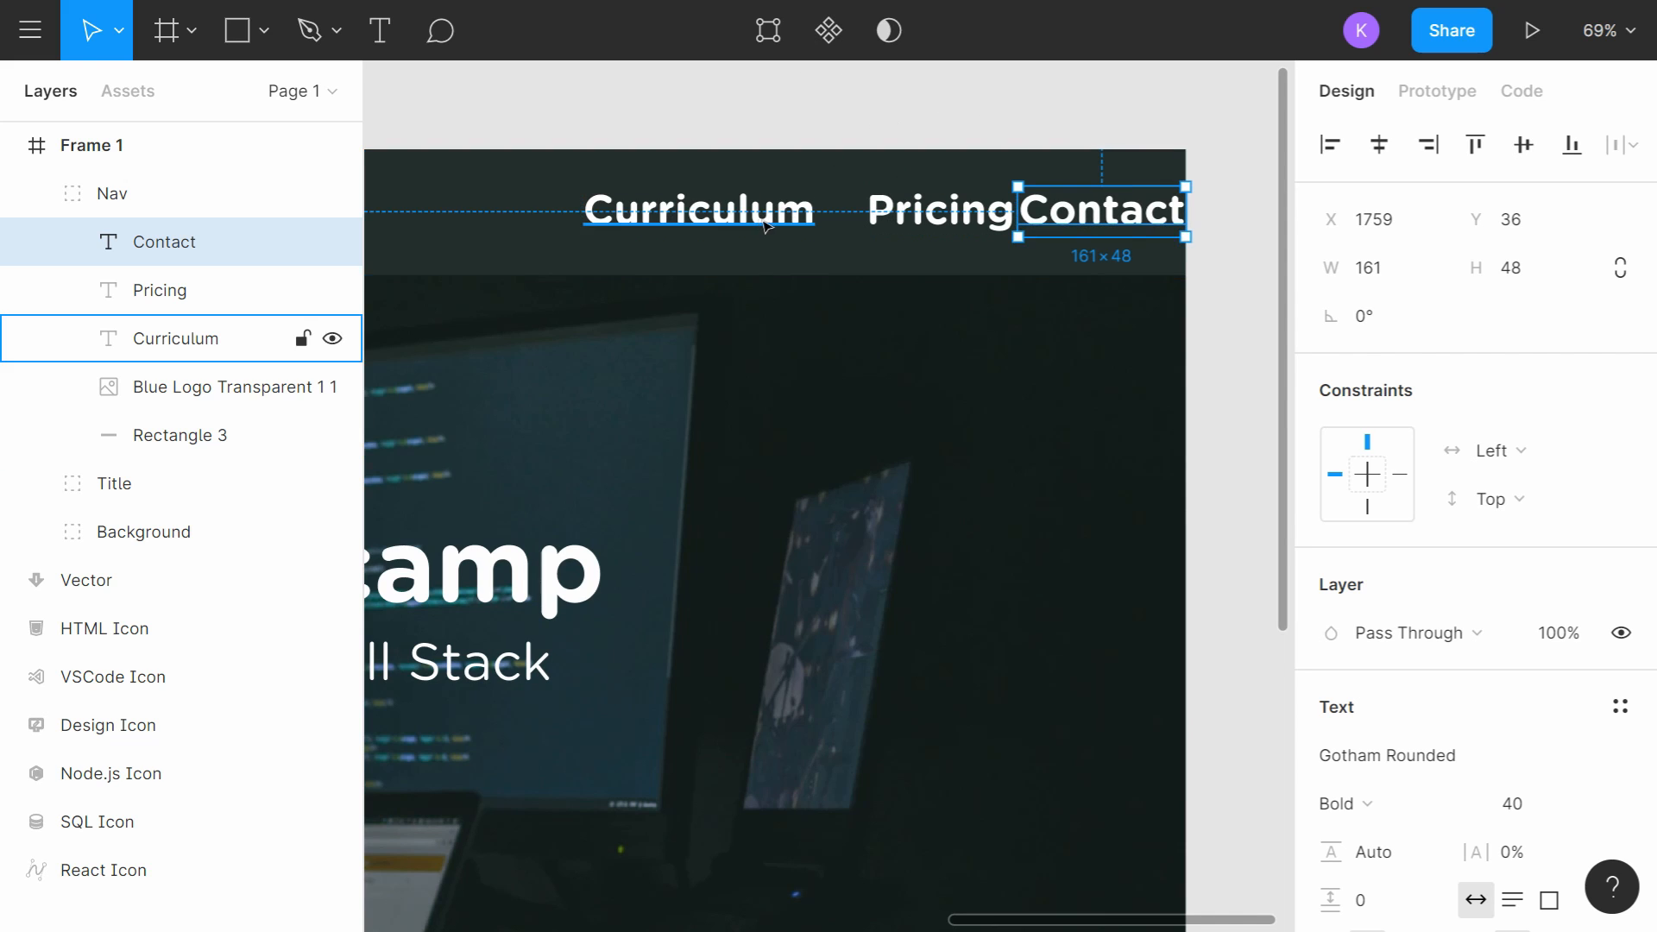
Step: Shift Curriculum and Pricing left along the nav bar to open gaps between the three links, with Curriculum at X 1250 and Pricing at X 1544
{"action": "left_click", "coordinate": [776, 216]}
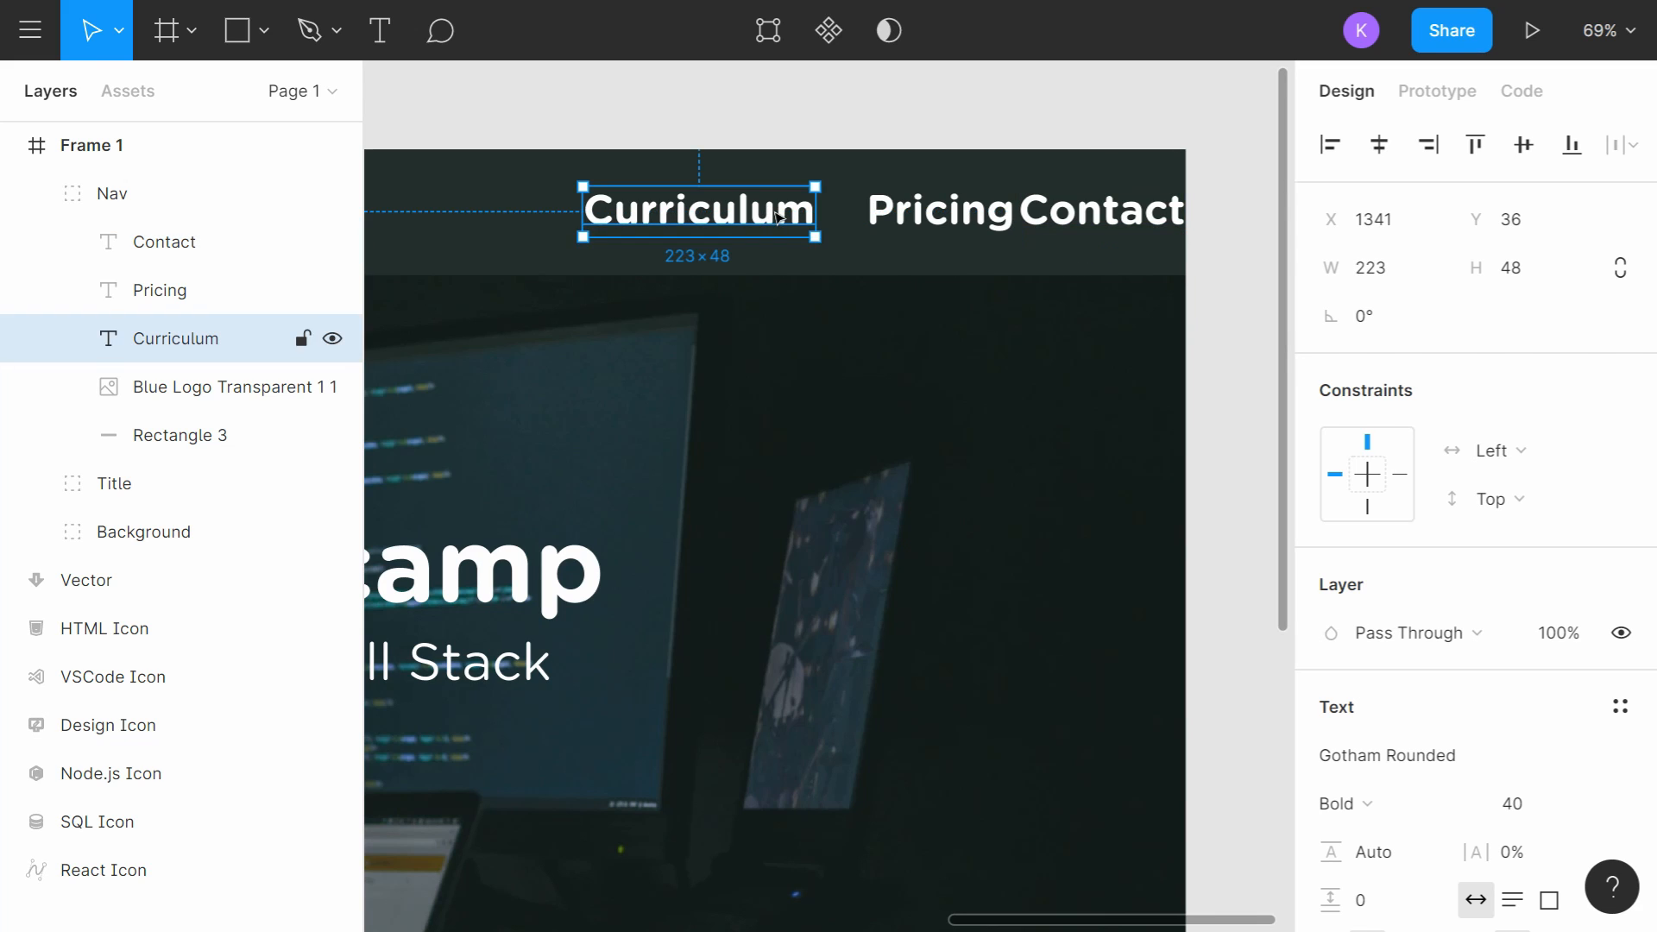
{"action": "left_click_drag", "start_coordinate": [777, 216], "coordinate": [682, 229]}
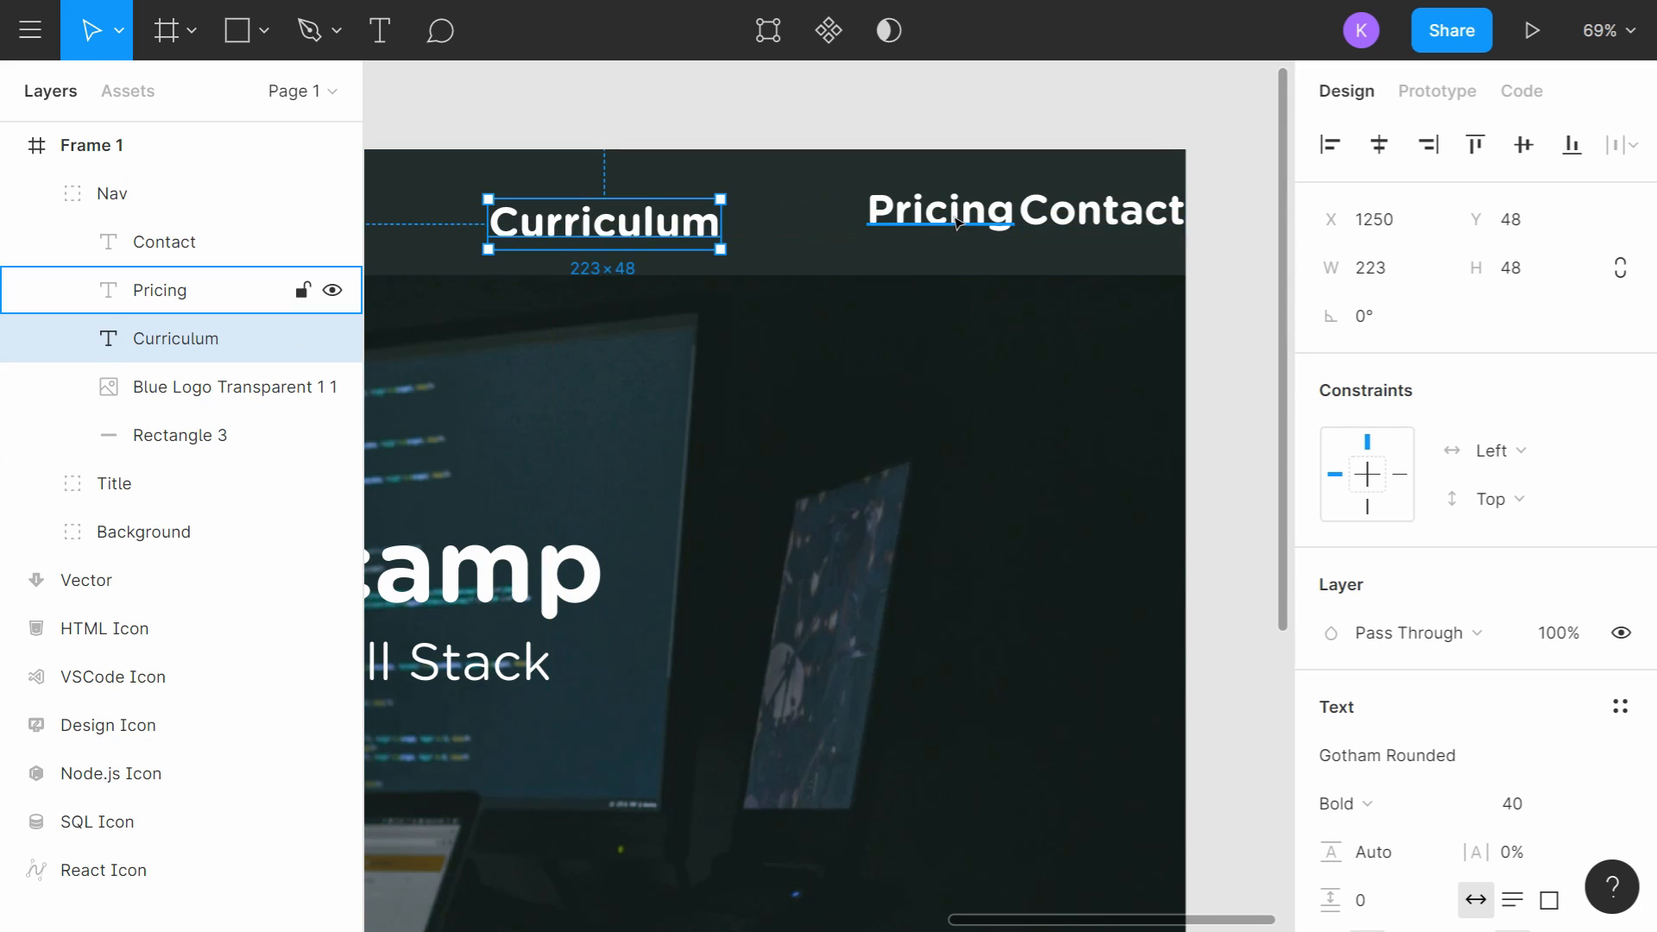
{"action": "left_click_drag", "start_coordinate": [956, 223], "coordinate": [853, 228]}
{"action": "left_click", "coordinate": [647, 216]}
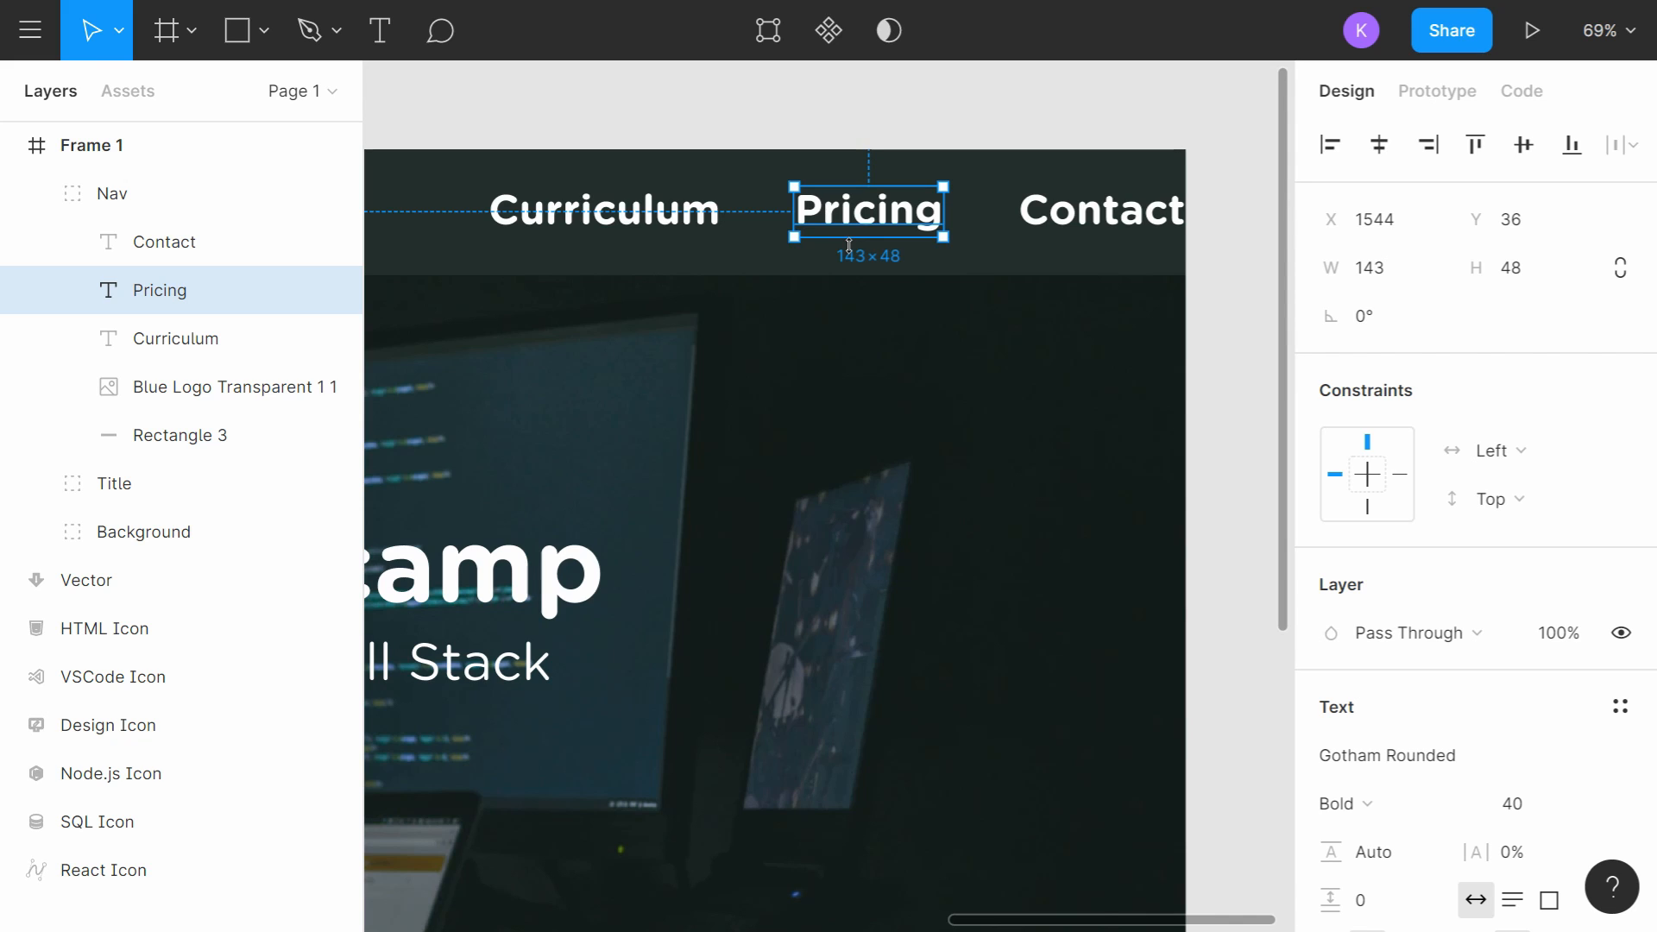
Step: Group the Contact, Pricing and Curriculum texts inside the Nav group and set the horizontal spacing between them to 61
{"action": "left_click", "coordinate": [164, 242]}
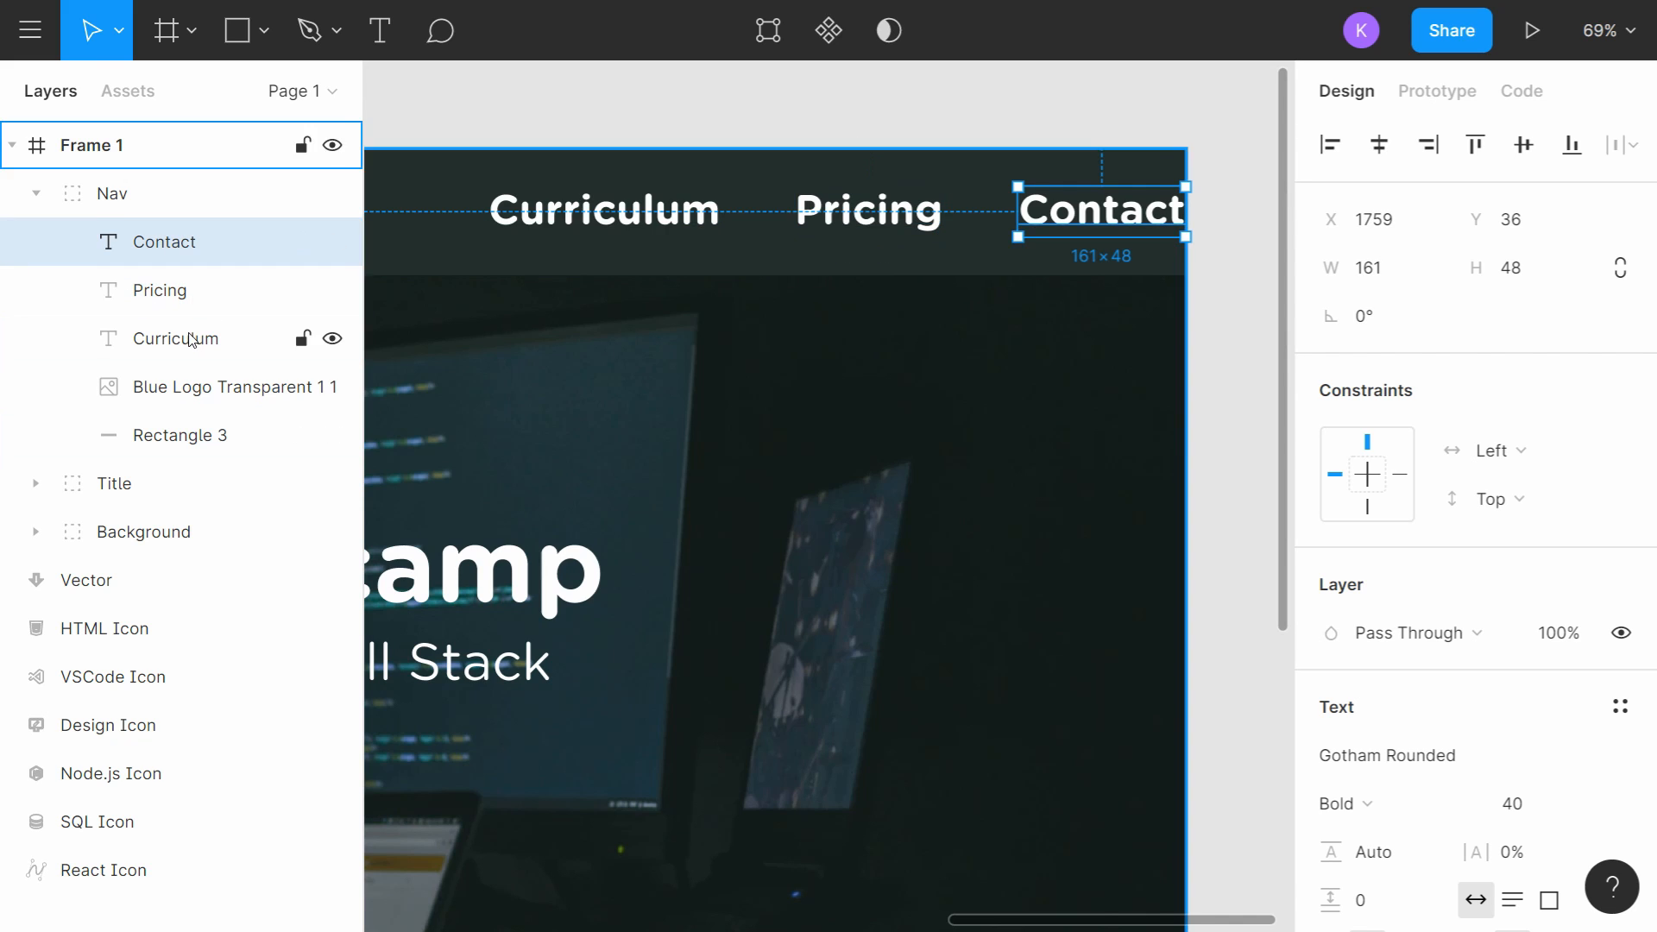
{"action": "left_click", "coordinate": [173, 339], "text": "shift"}
{"action": "key", "text": "ctrl+g"}
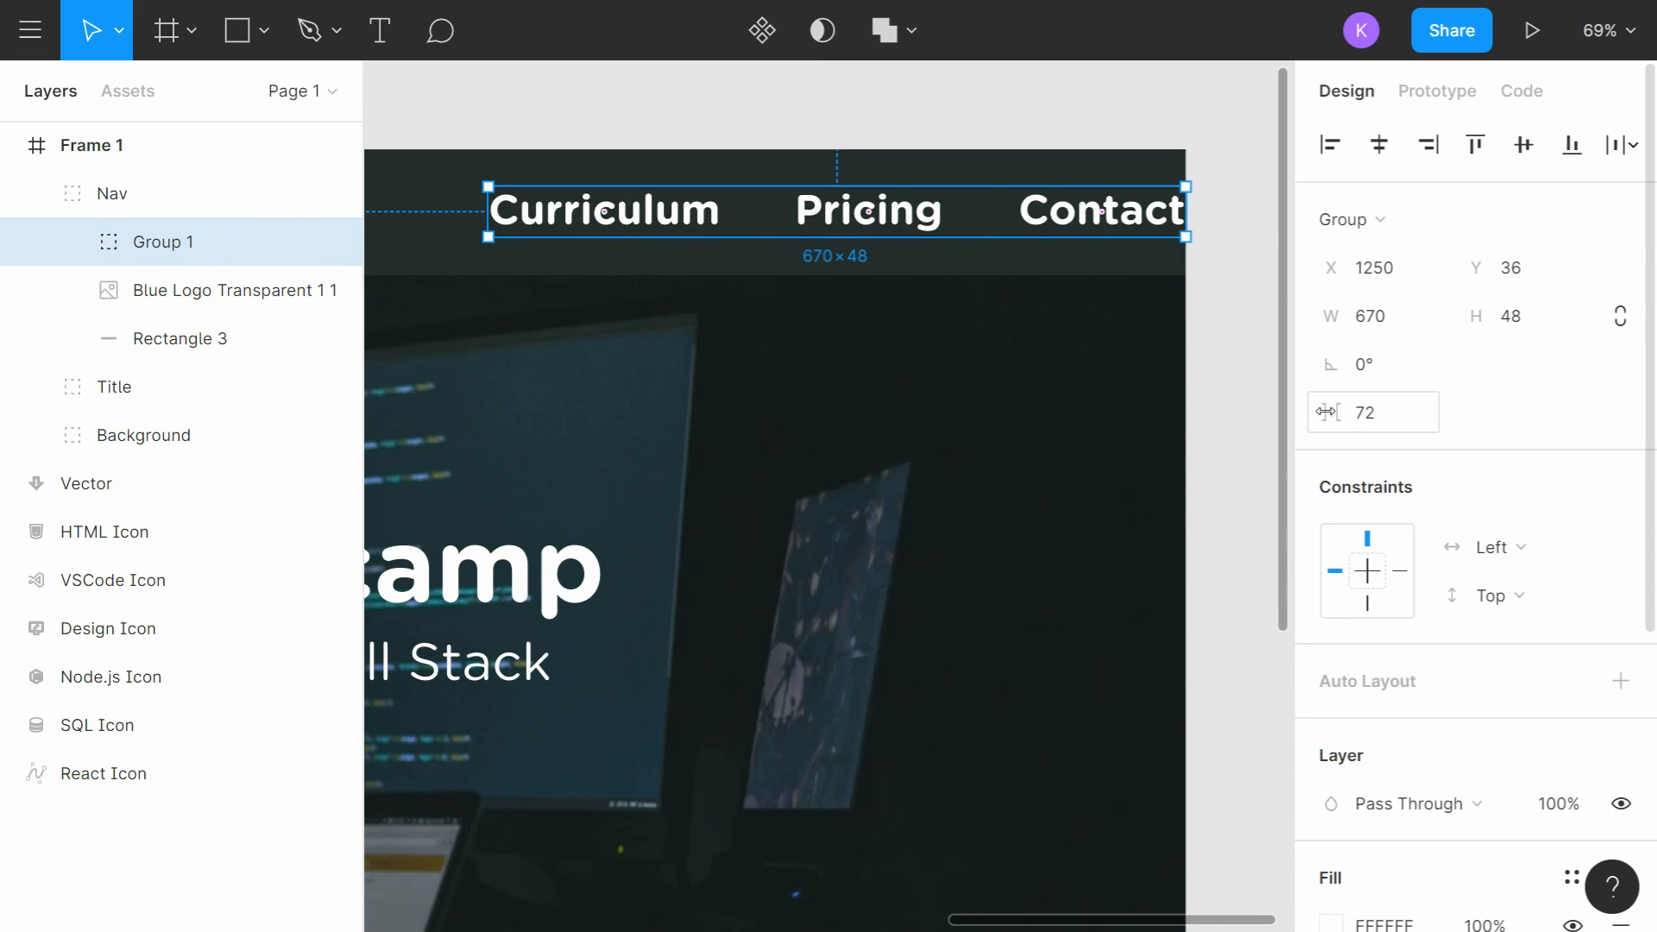
{"action": "left_click_drag", "start_coordinate": [1333, 415], "coordinate": [1302, 384]}
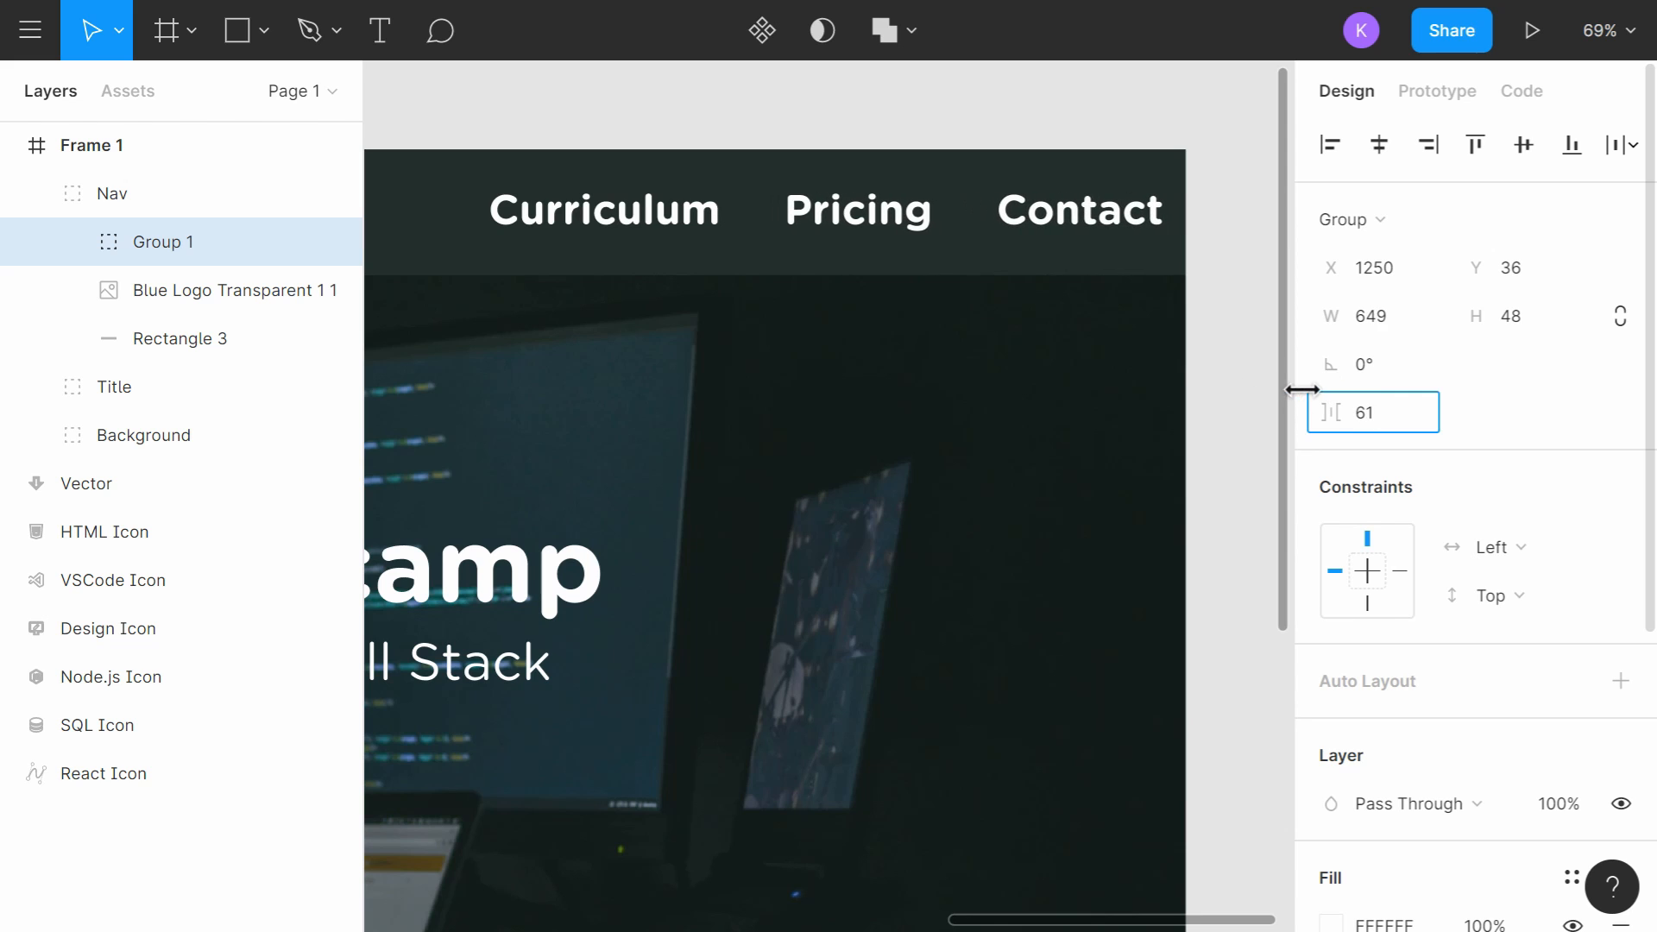
Step: Tighten the link group's horizontal spacing to 43 and position the group near the nav bar's right end at X 1269, Y 36
{"action": "key", "text": "F11"}
{"action": "left_click_drag", "start_coordinate": [1013, 211], "coordinate": [1253, 167]}
{"action": "scroll", "coordinate": [1017, 236], "scroll_direction": "up", "scroll_amount": 1}
{"action": "left_click", "coordinate": [1099, 211]}
{"action": "scroll", "coordinate": [1140, 219], "scroll_direction": "down", "scroll_amount": 2}
{"action": "scroll", "coordinate": [1128, 148], "scroll_direction": "right", "scroll_amount": 1}
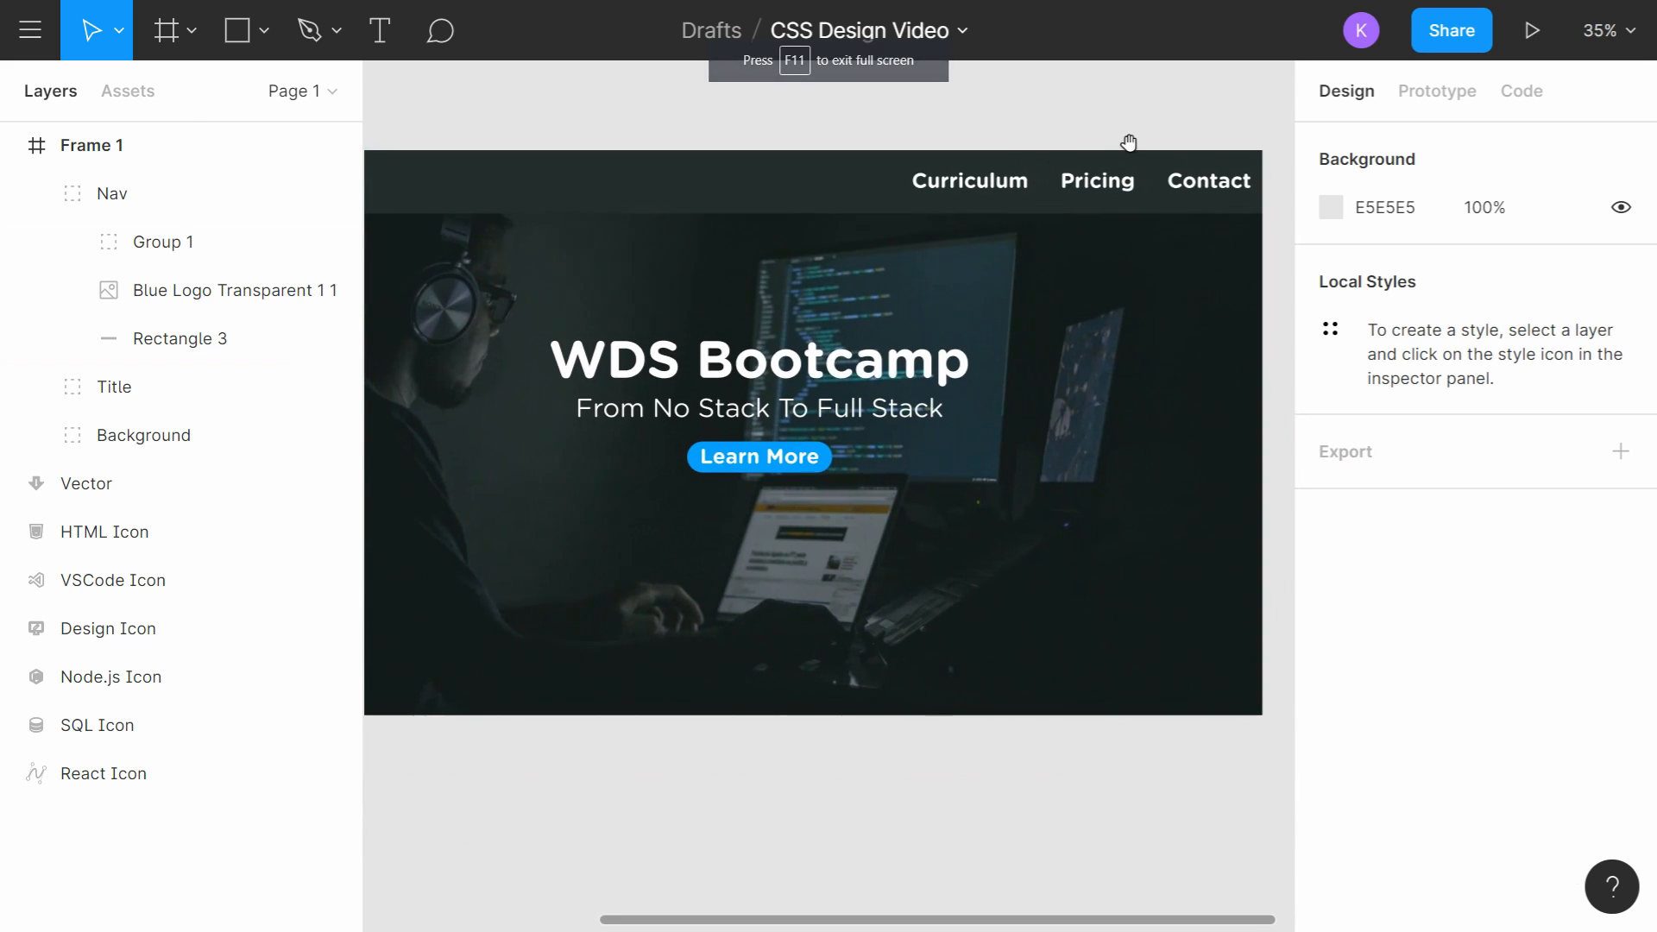
{"action": "scroll", "coordinate": [1157, 129], "scroll_direction": "down", "scroll_amount": 2}
{"action": "left_click", "coordinate": [151, 244]}
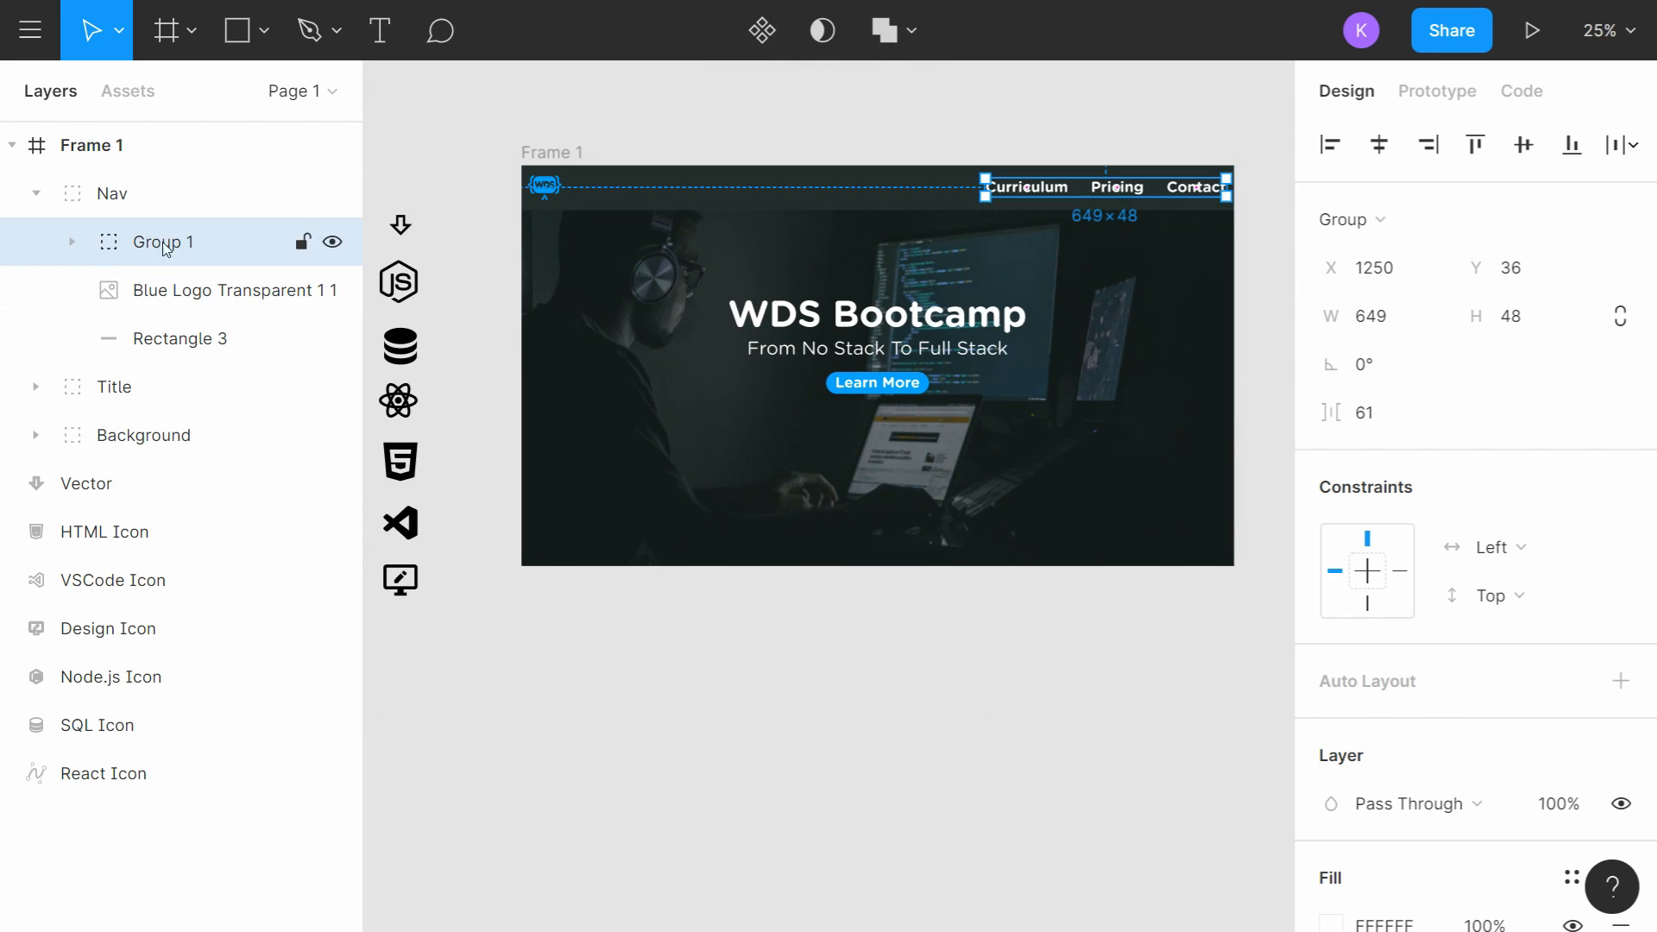
{"action": "left_click_drag", "start_coordinate": [1165, 197], "coordinate": [1156, 200]}
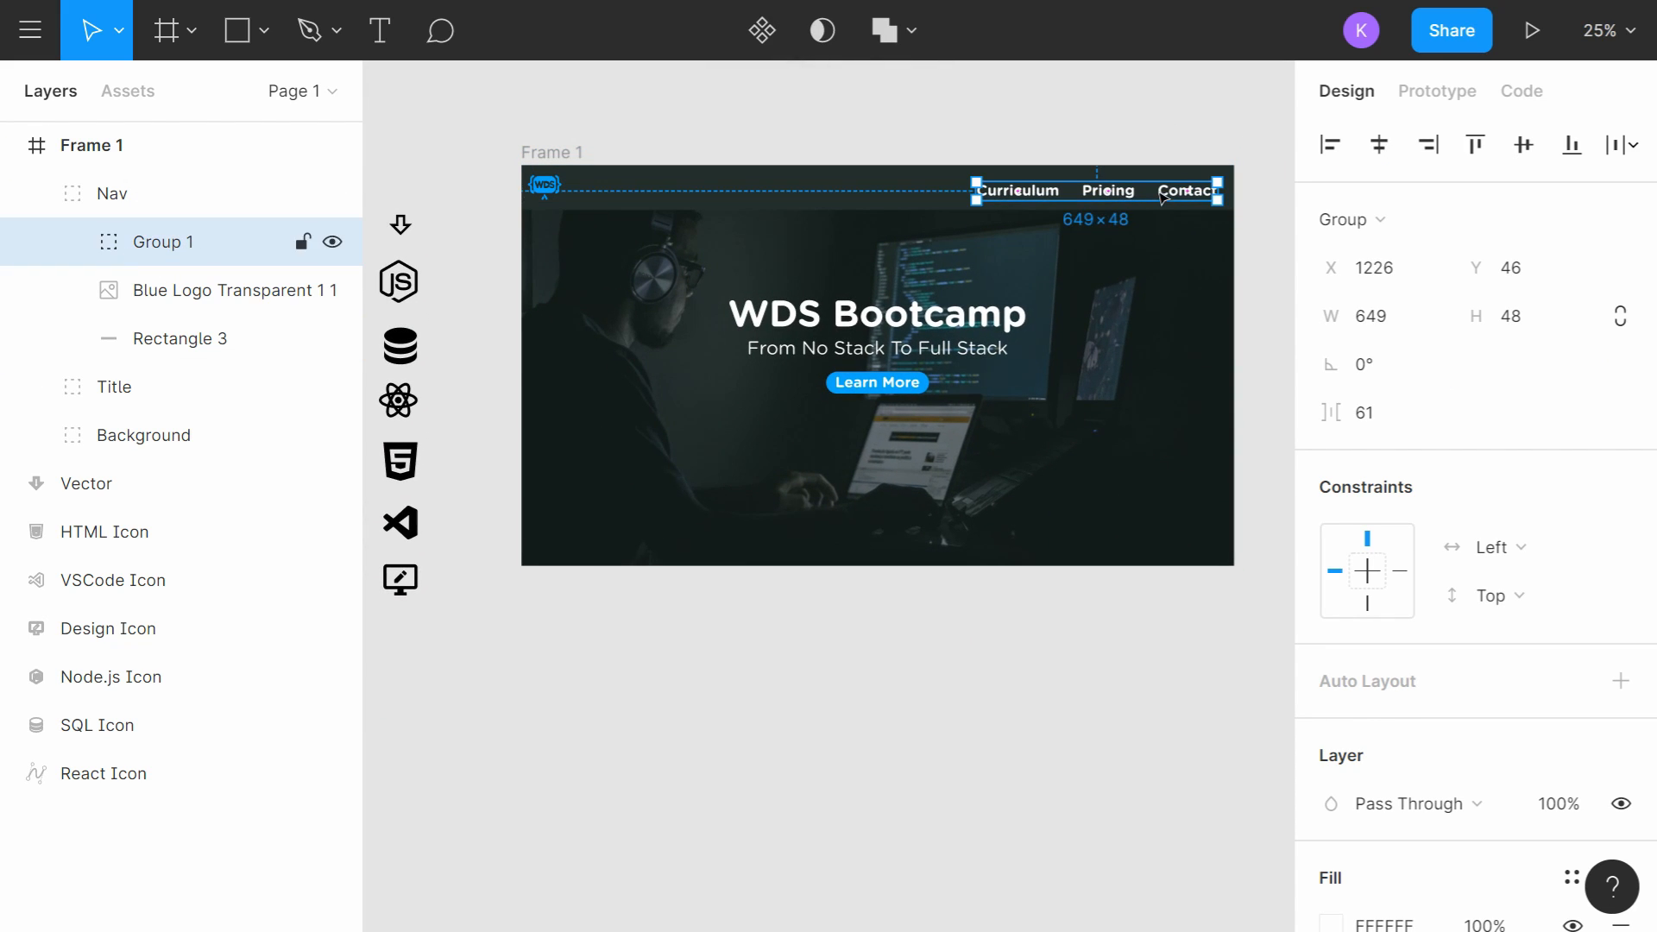
{"action": "left_click_drag", "start_coordinate": [1345, 411], "coordinate": [1291, 414]}
{"action": "scroll", "coordinate": [1096, 155], "scroll_direction": "up", "scroll_amount": 2}
{"action": "scroll", "coordinate": [992, 207], "scroll_direction": "right", "scroll_amount": 3}
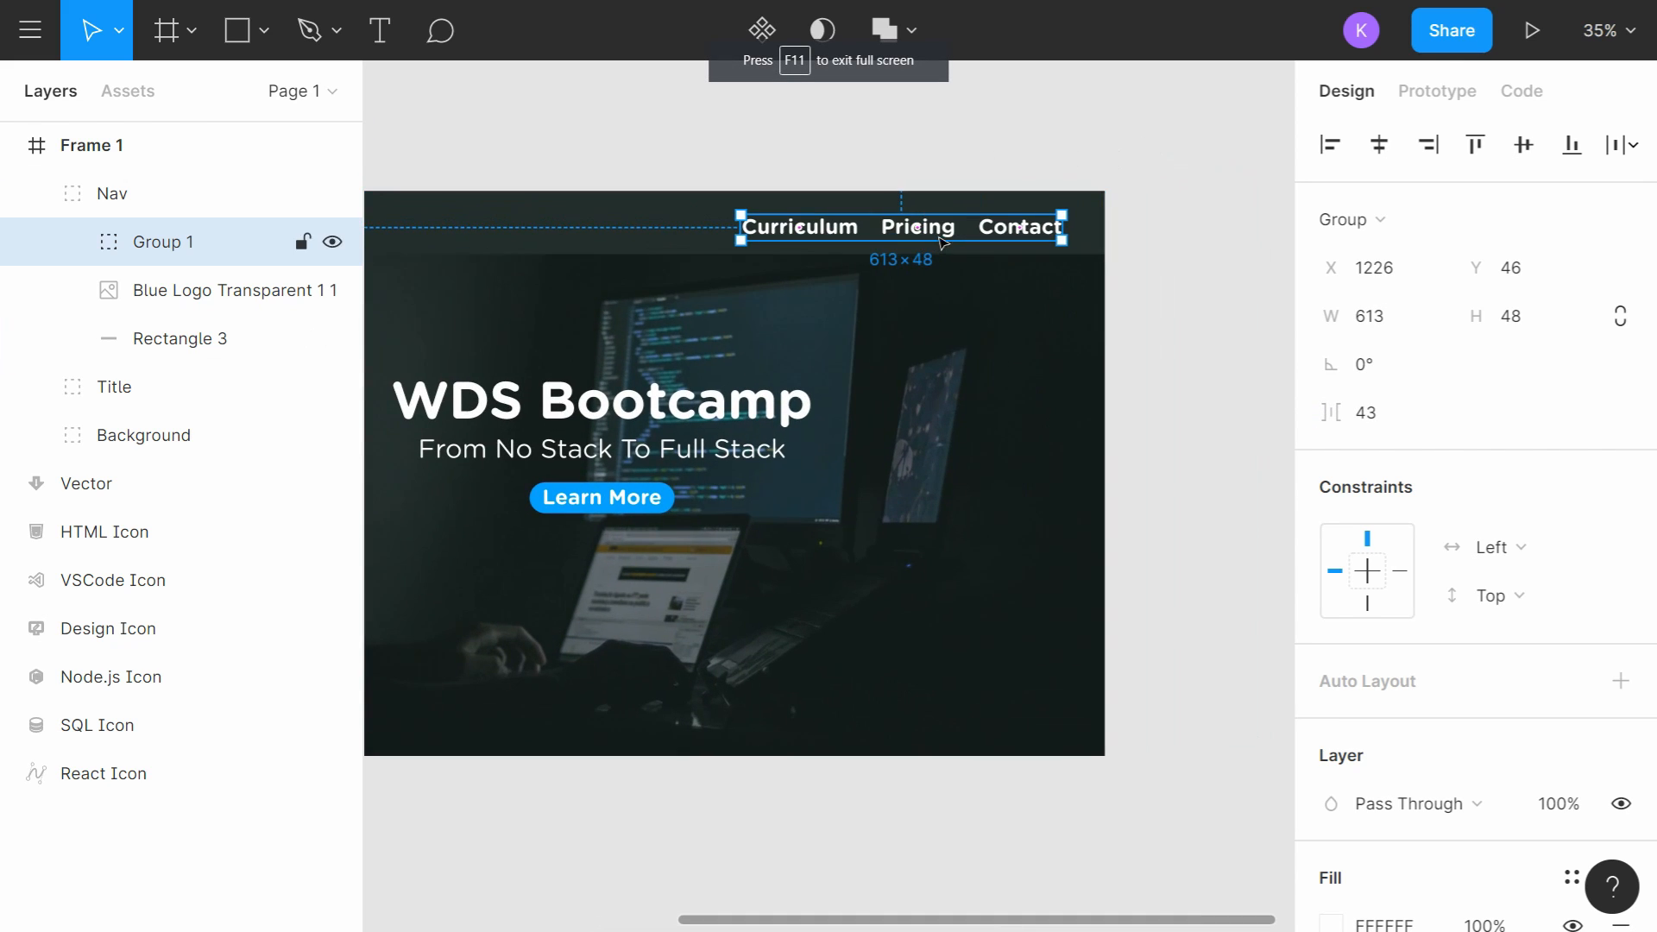
{"action": "left_click_drag", "start_coordinate": [949, 238], "coordinate": [973, 228]}
{"action": "left_click", "coordinate": [1024, 148]}
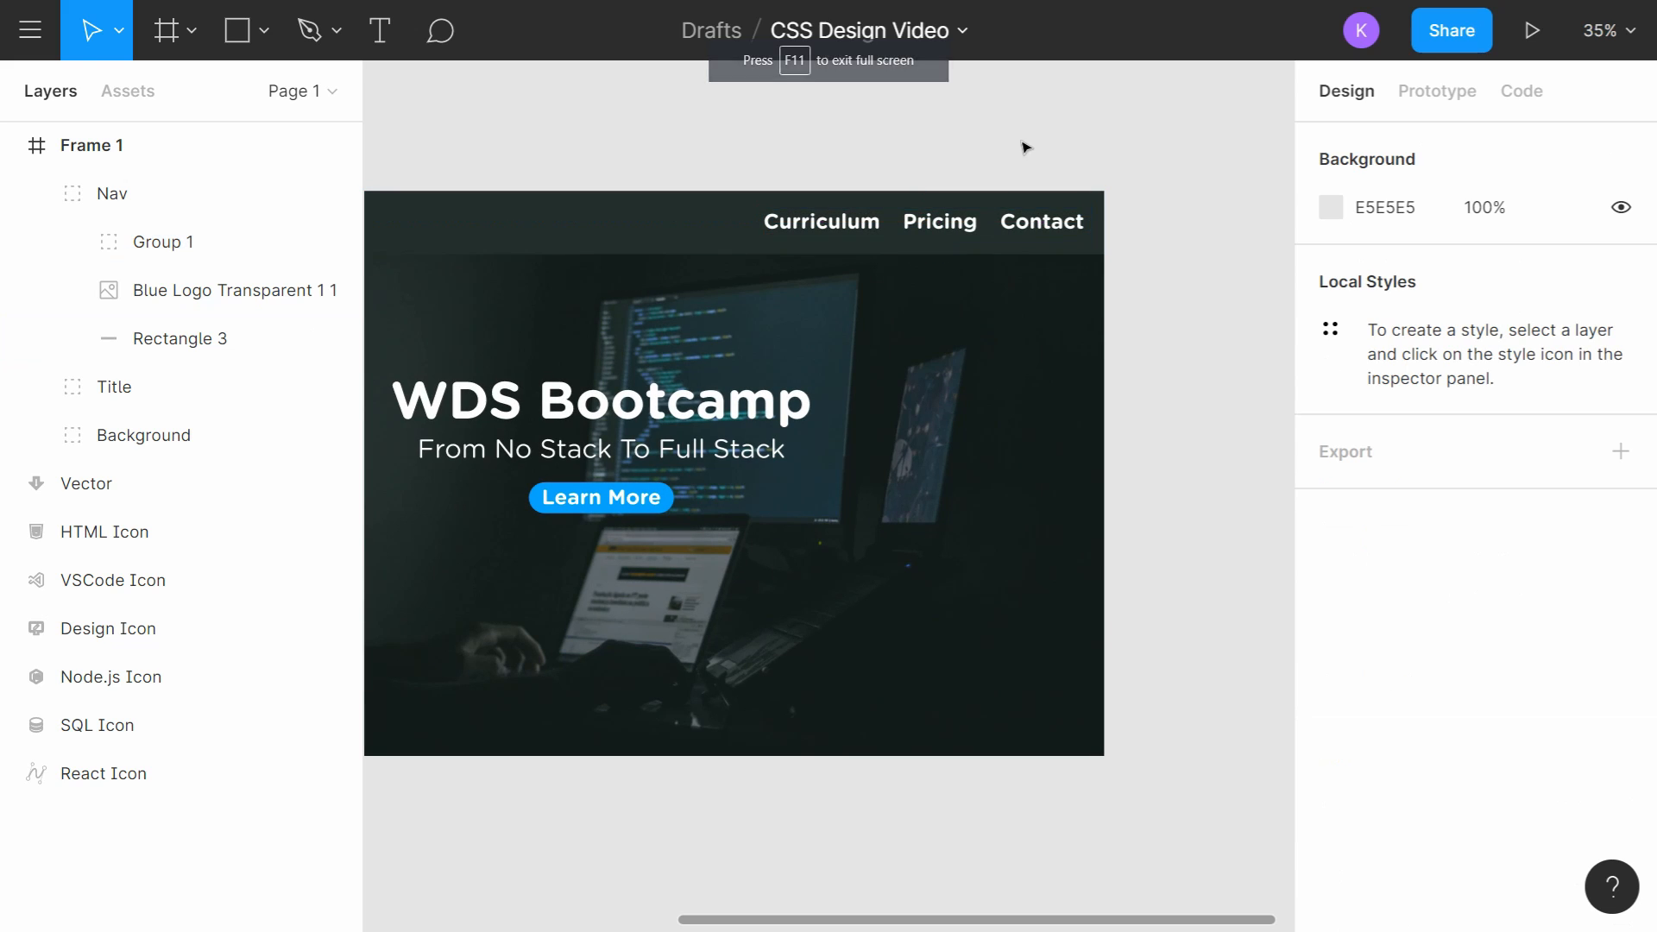
Step: Reduce the height of the nav bar's background rectangle to 94
{"action": "scroll", "coordinate": [1198, 248], "scroll_direction": "down", "scroll_amount": 3}
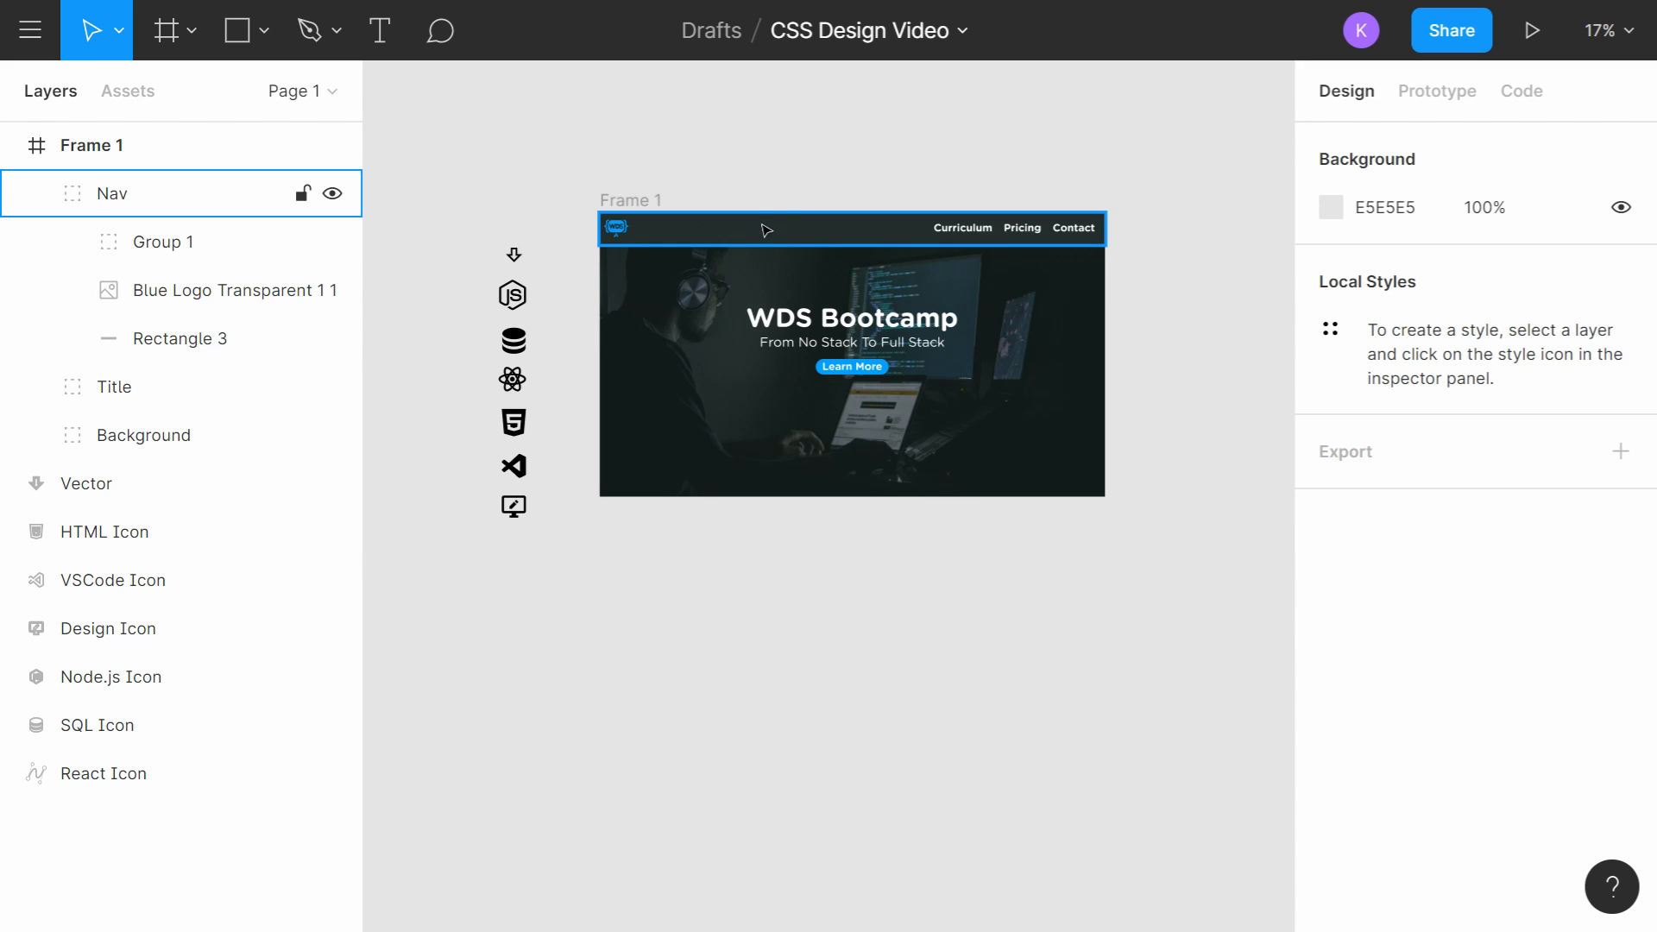
{"action": "scroll", "coordinate": [751, 237], "scroll_direction": "up", "scroll_amount": 5}
{"action": "scroll", "coordinate": [909, 285], "scroll_direction": "down", "scroll_amount": 3}
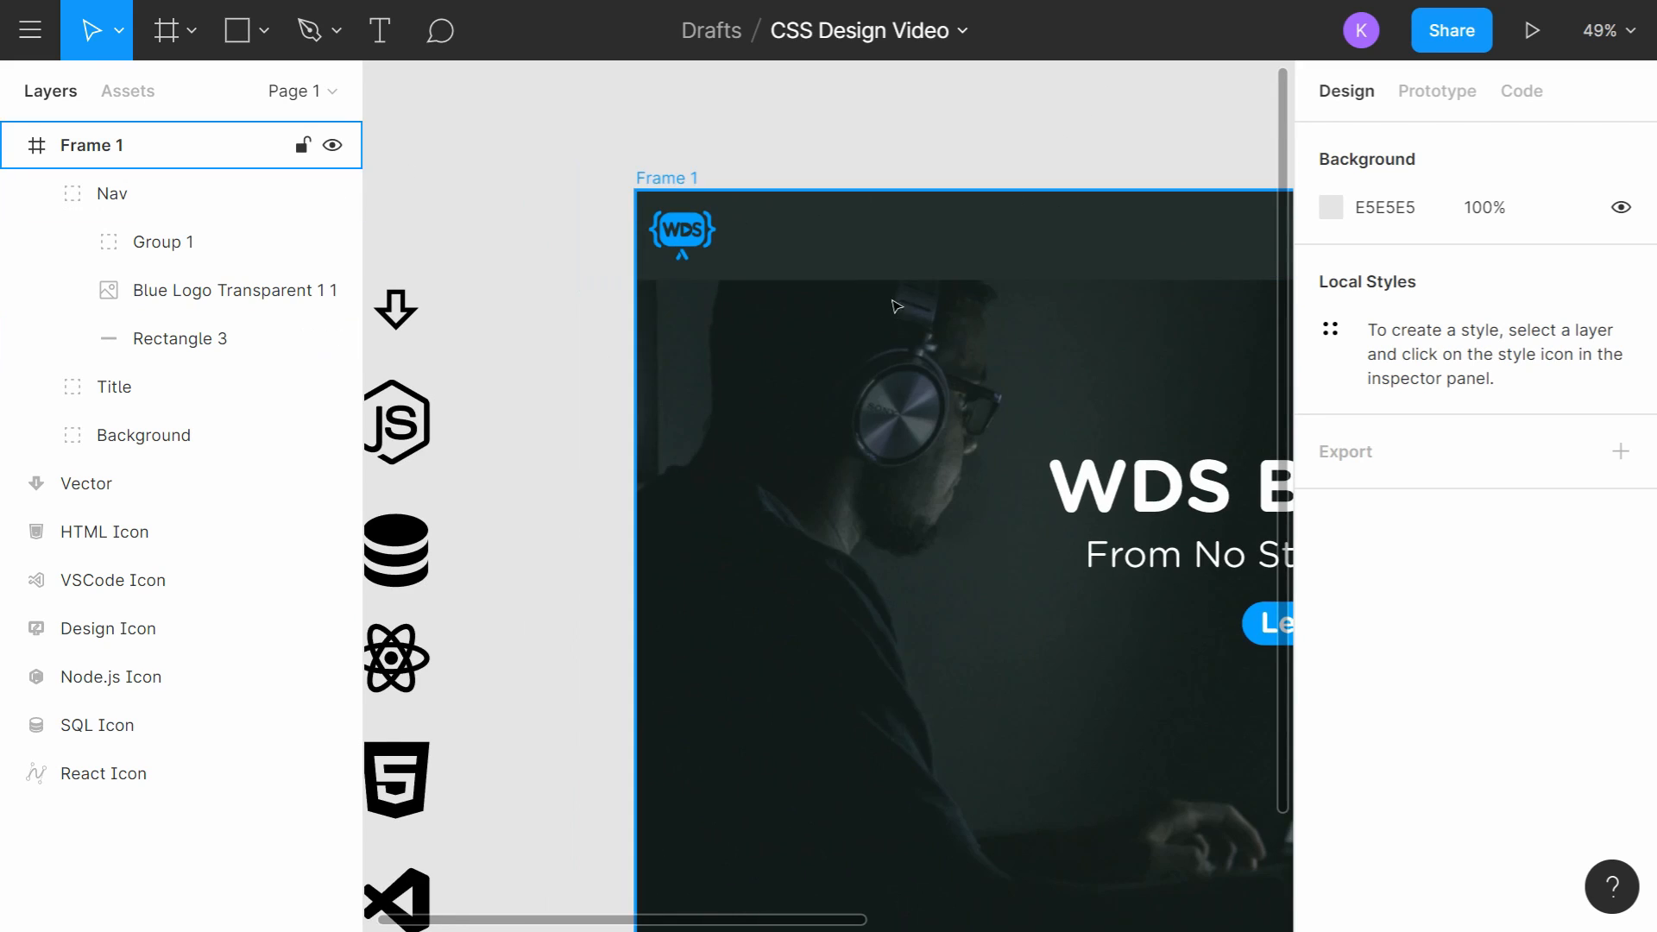
{"action": "left_click", "coordinate": [913, 280]}
{"action": "left_click", "coordinate": [581, 434]}
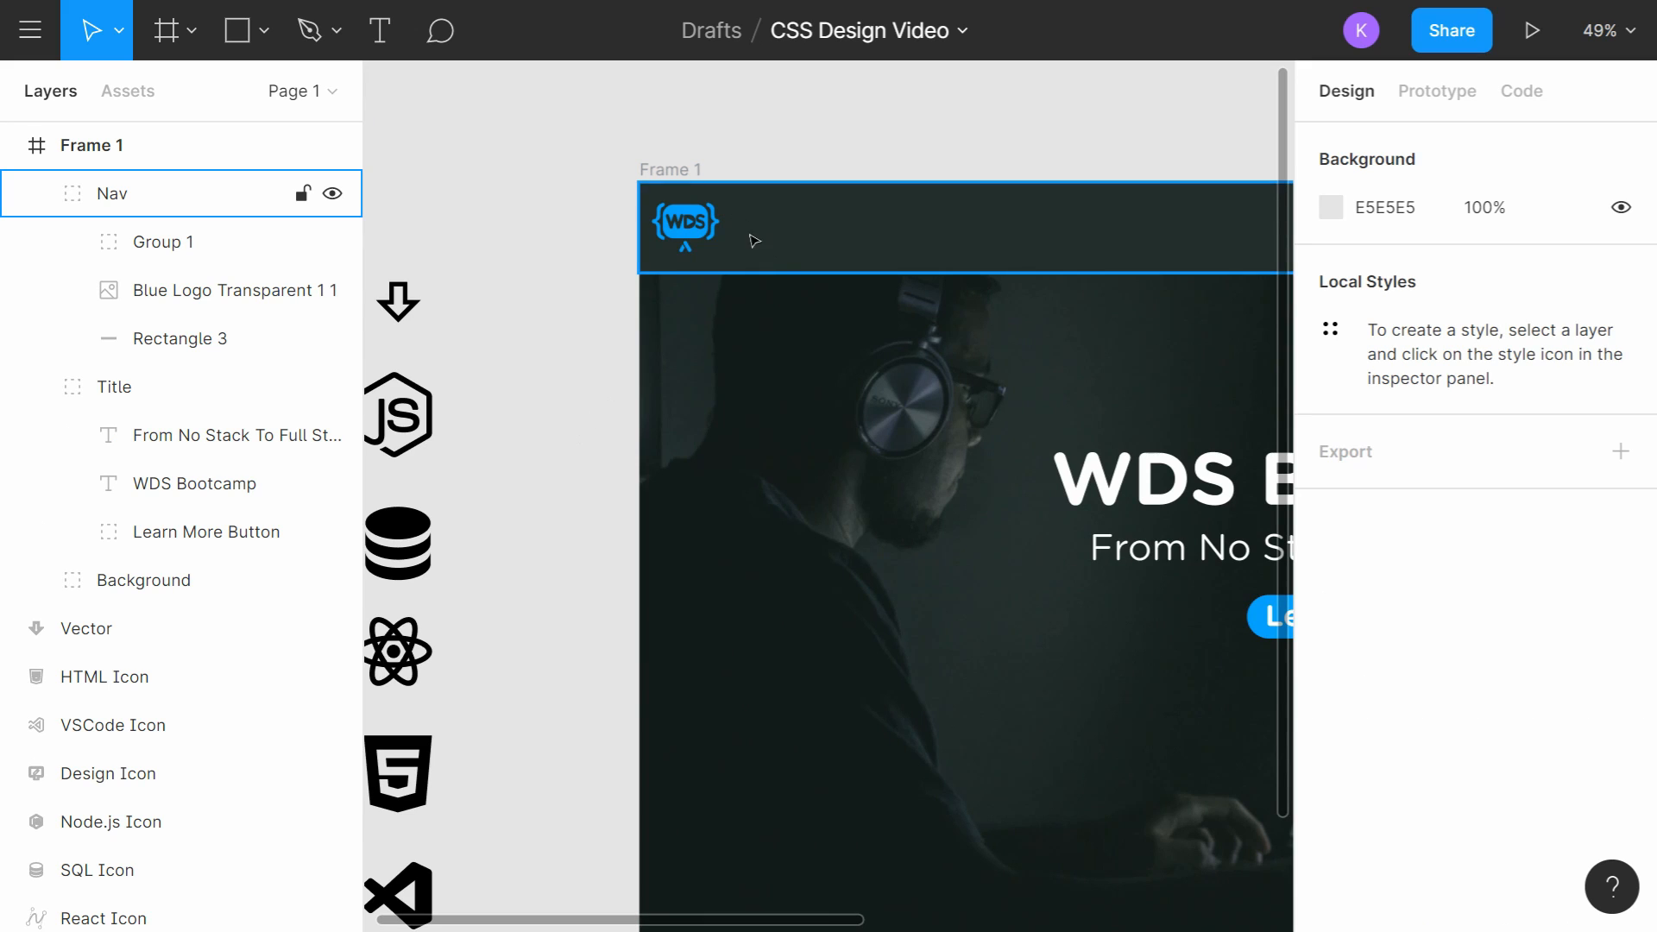
{"action": "left_click", "coordinate": [164, 341]}
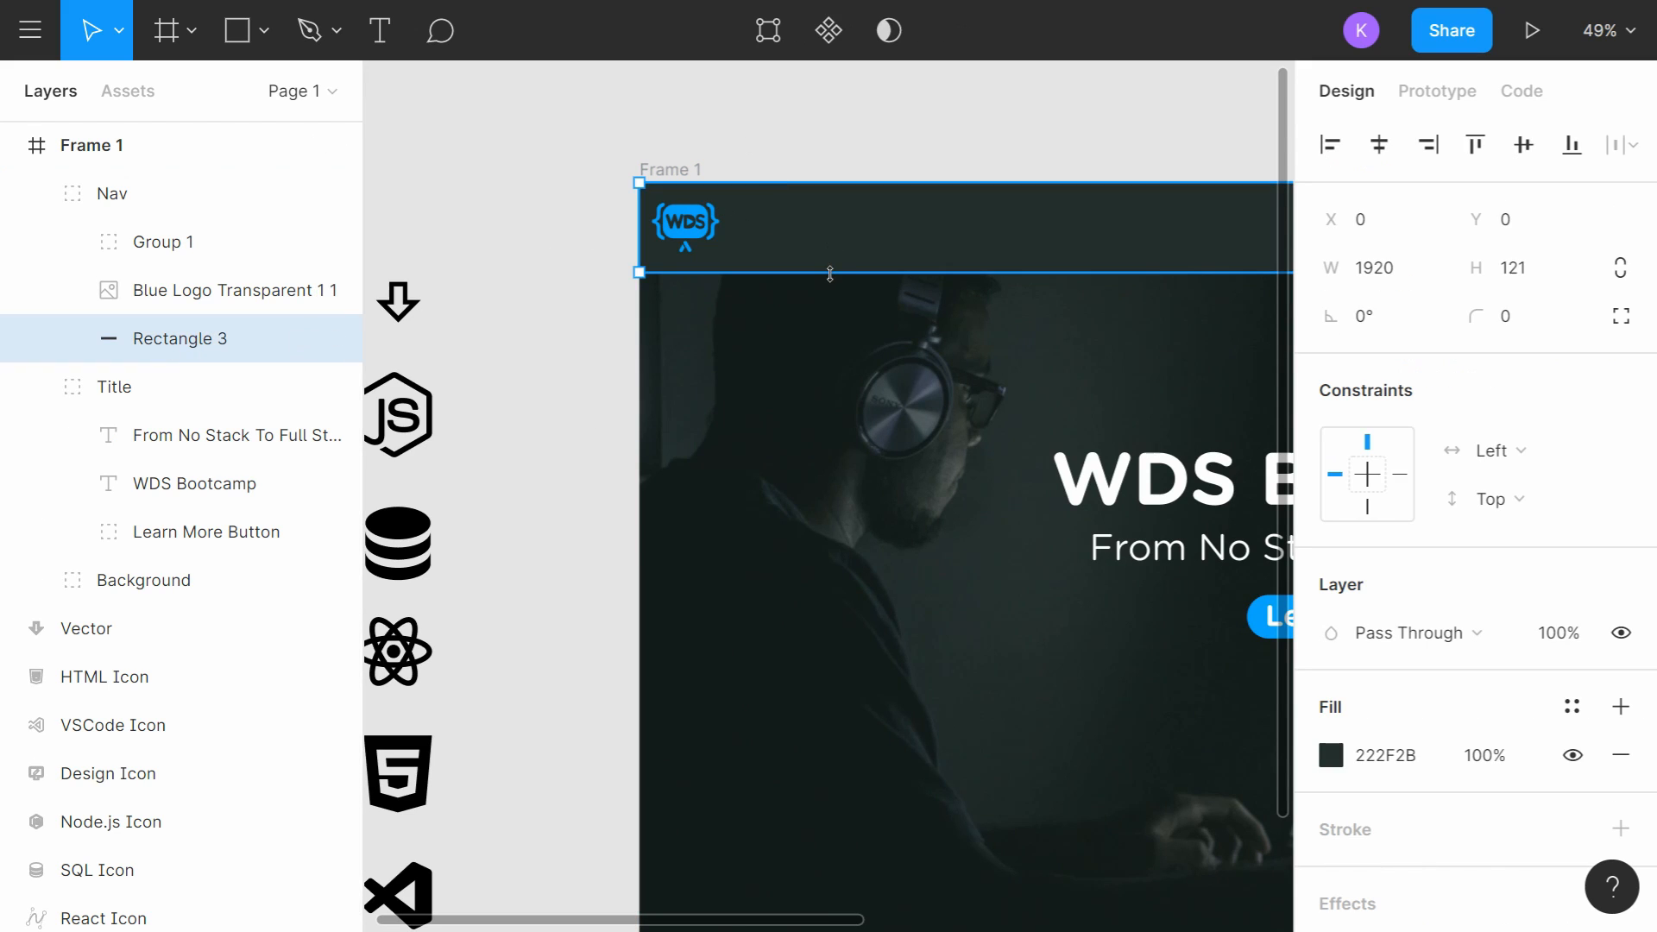
{"action": "left_click_drag", "start_coordinate": [829, 274], "coordinate": [833, 255]}
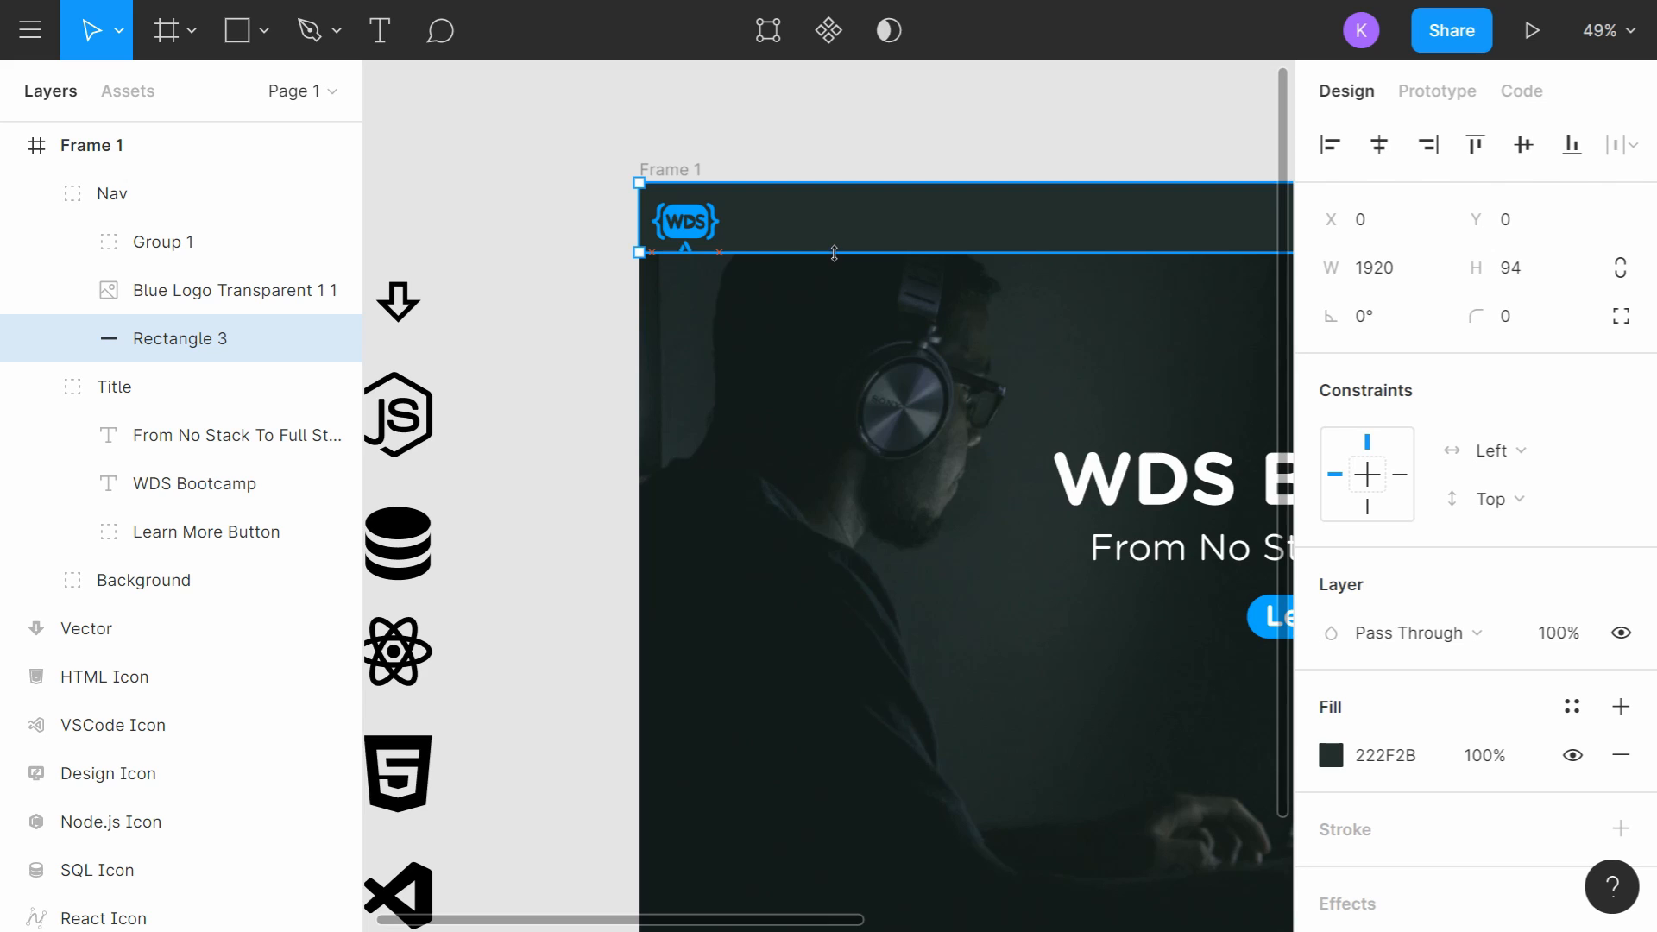
Step: Move the logo and the link group up to centre them vertically in the nav bar, with the link group at Y 23
{"action": "left_click", "coordinate": [686, 223]}
{"action": "left_click_drag", "start_coordinate": [697, 229], "coordinate": [697, 218]}
{"action": "scroll", "coordinate": [1084, 288], "scroll_direction": "right", "scroll_amount": 10}
{"action": "left_click", "coordinate": [1035, 226]}
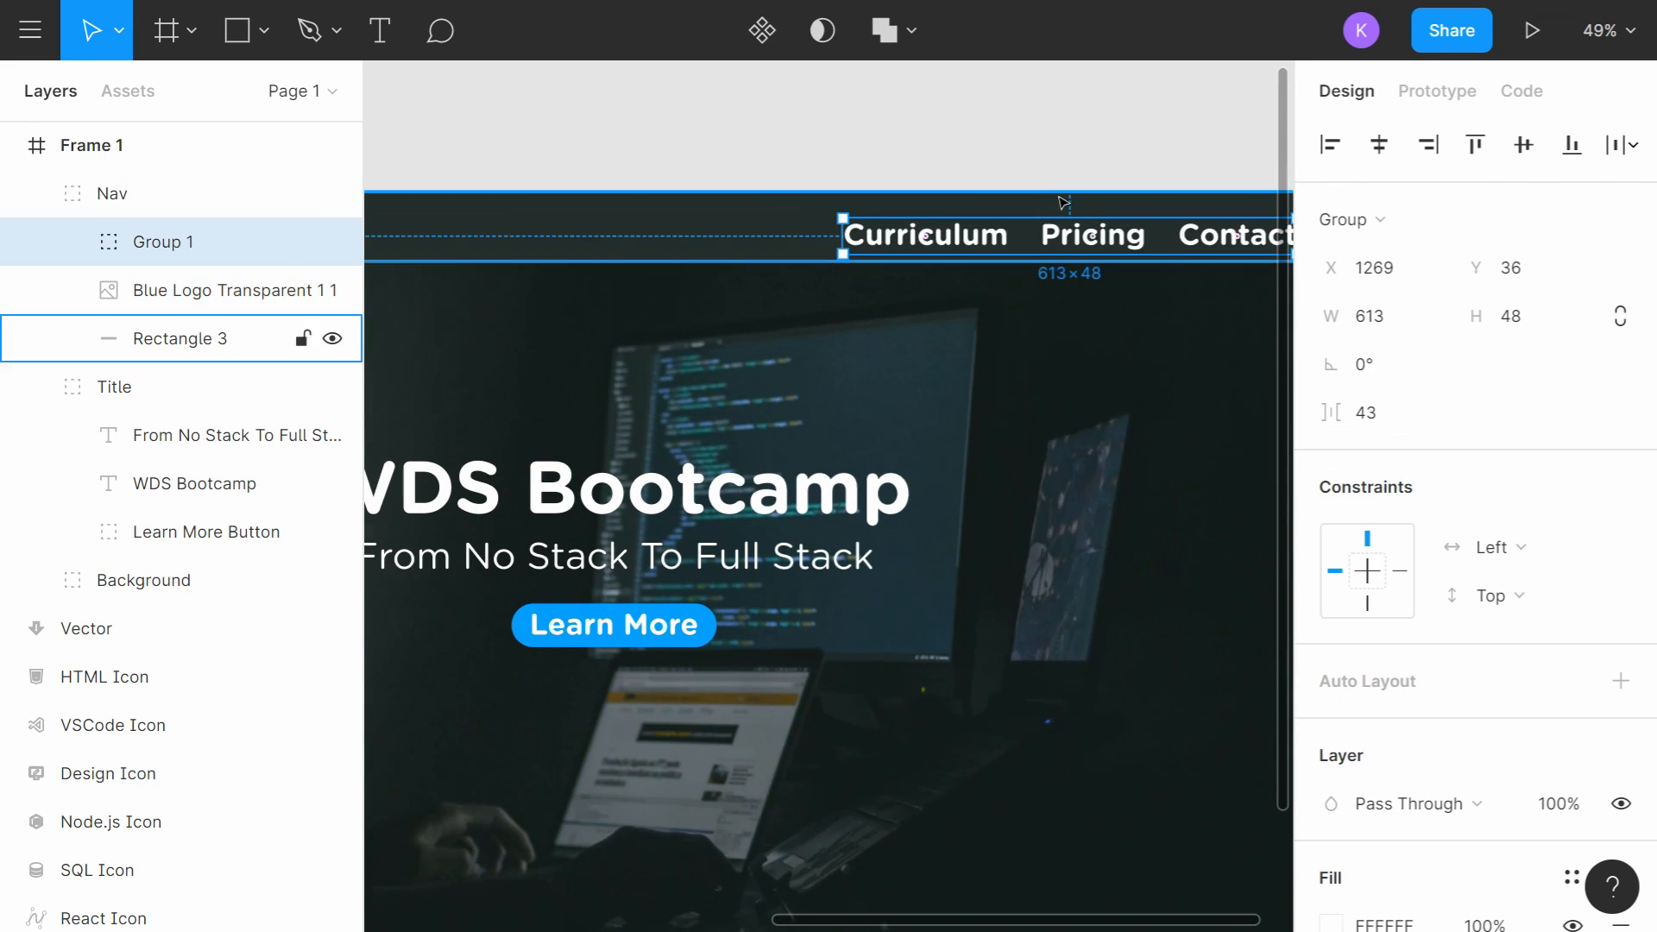
{"action": "scroll", "coordinate": [1063, 202], "scroll_direction": "right", "scroll_amount": 5}
{"action": "scroll", "coordinate": [1063, 202], "scroll_direction": "down", "scroll_amount": 1}
{"action": "left_click_drag", "start_coordinate": [1063, 204], "coordinate": [1061, 196]}
{"action": "scroll", "coordinate": [1042, 143], "scroll_direction": "left", "scroll_amount": 3}
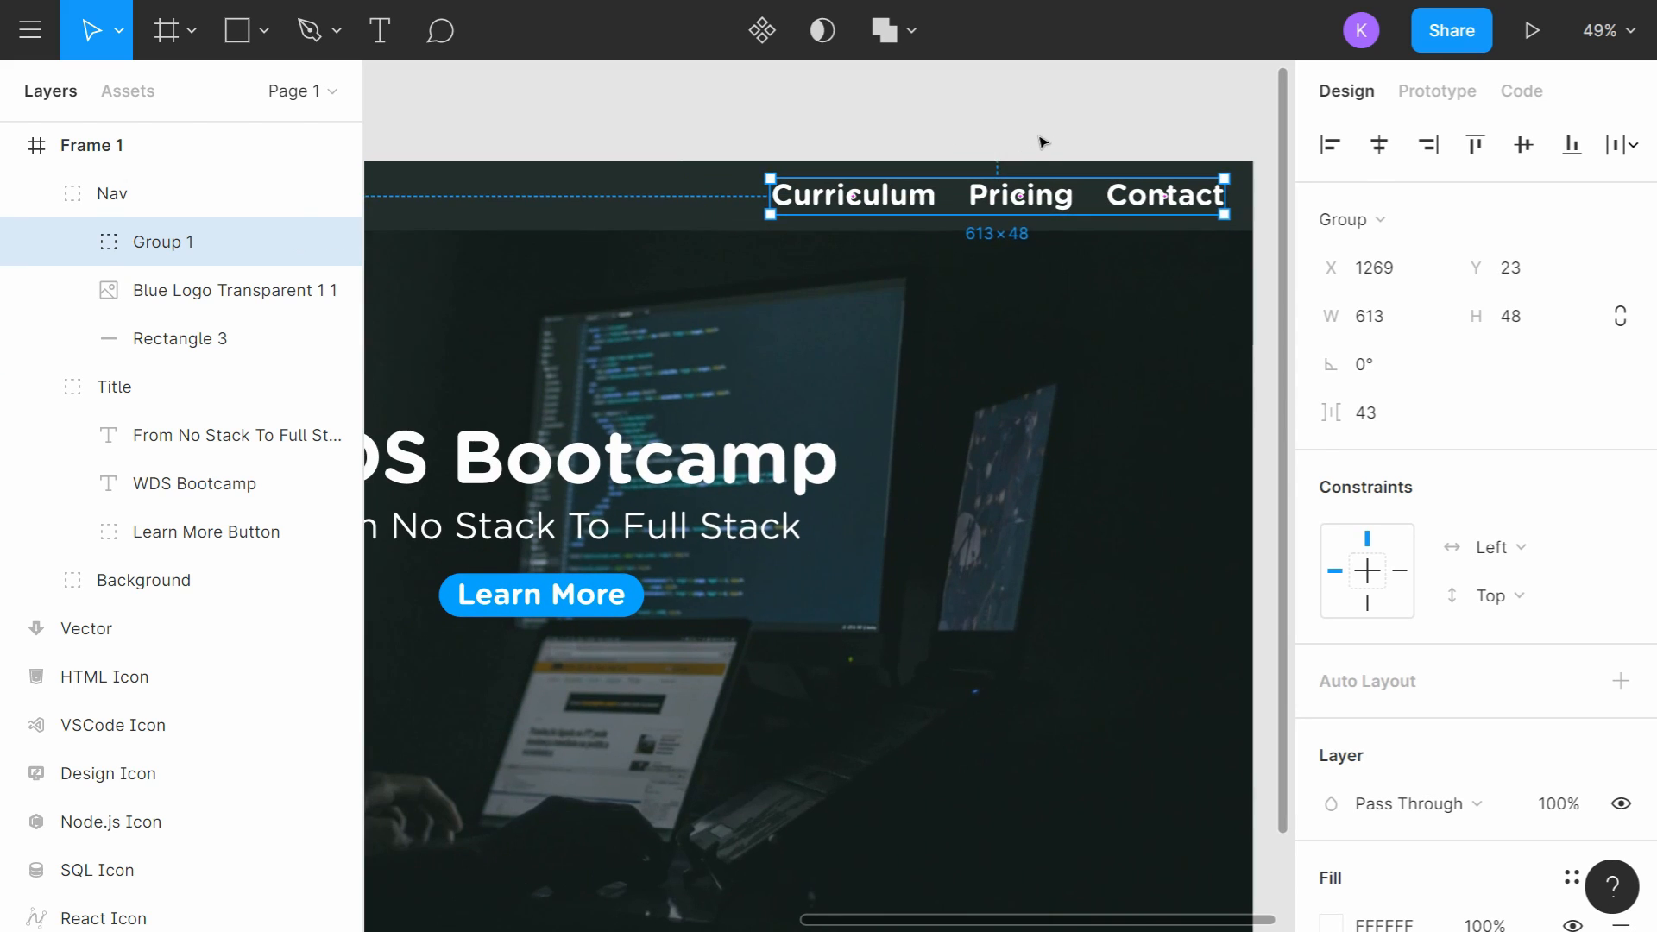
{"action": "left_click", "coordinate": [1042, 143]}
Step: Set the Contact, Pricing and Curriculum texts to font size 30 and Book weight
{"action": "scroll", "coordinate": [896, 138], "scroll_direction": "down", "scroll_amount": 3}
{"action": "left_click_drag", "start_coordinate": [898, 148], "coordinate": [1044, 210]}
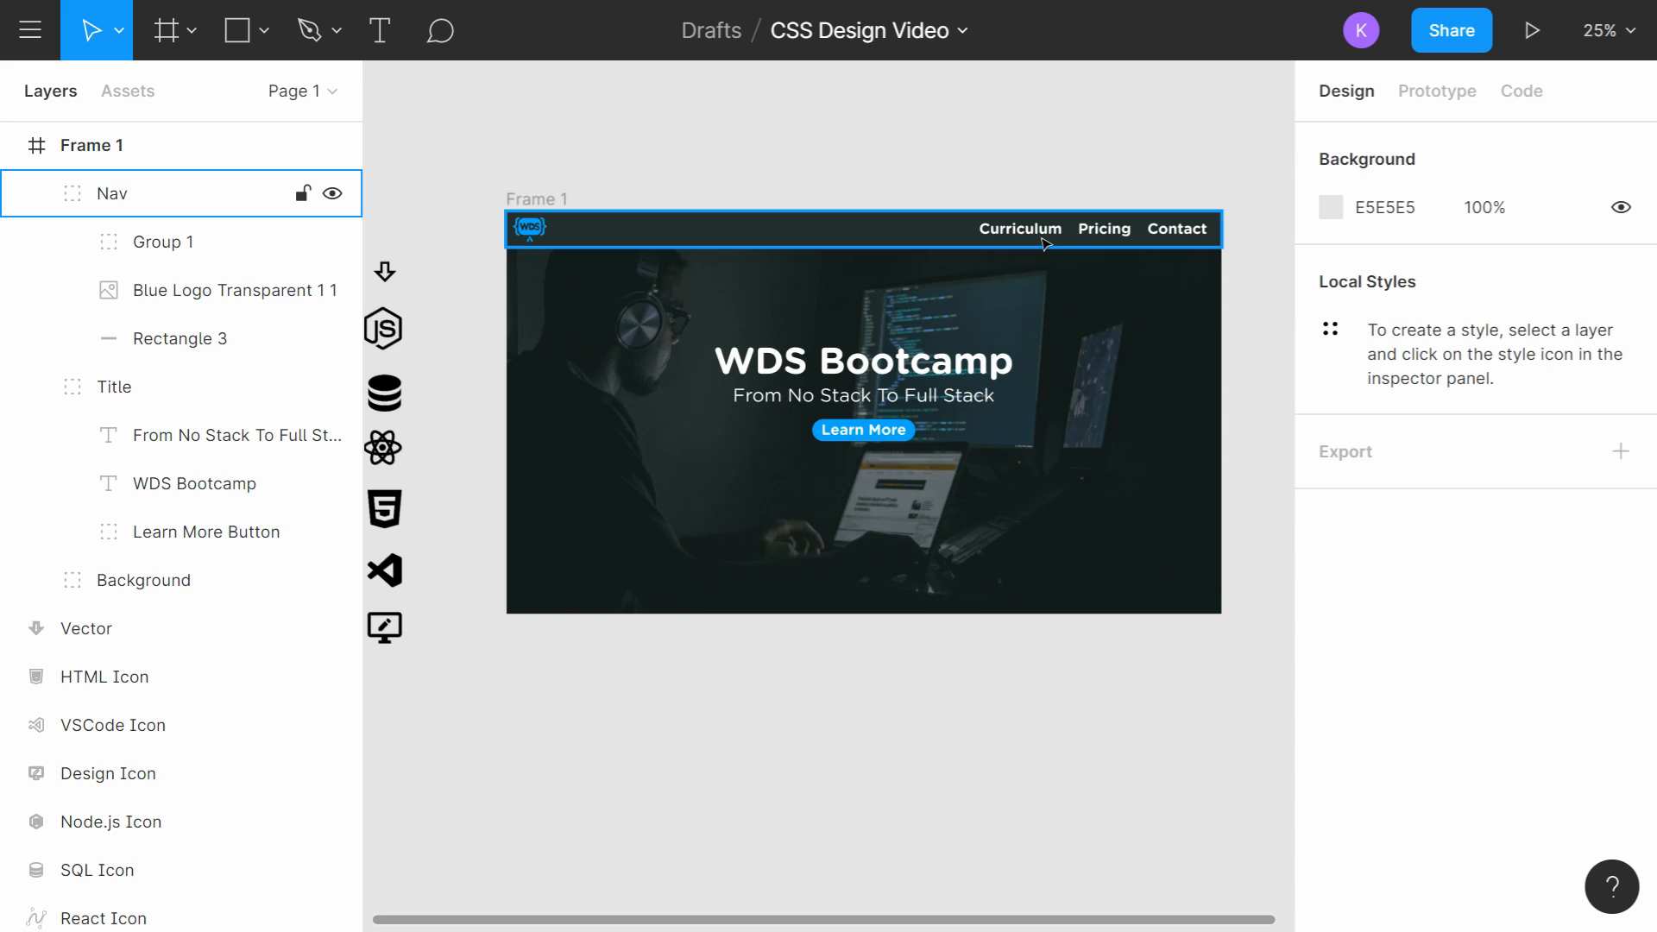
{"action": "scroll", "coordinate": [1139, 210], "scroll_direction": "right", "scroll_amount": 2}
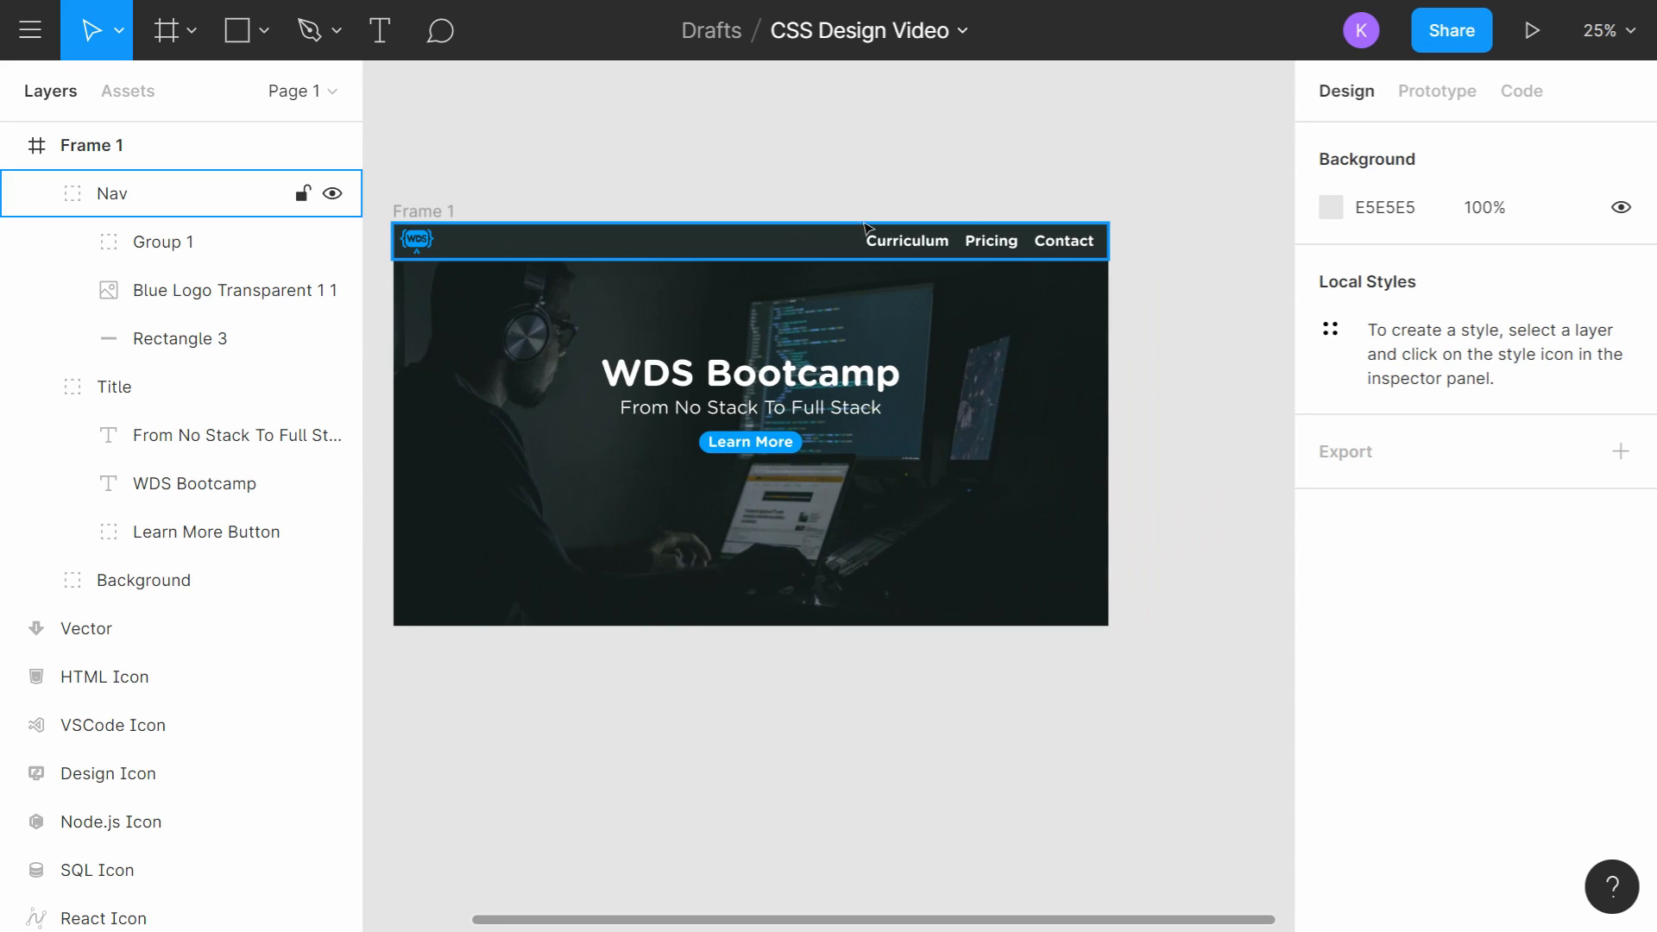
{"action": "left_click", "coordinate": [72, 241]}
{"action": "left_click", "coordinate": [165, 245]}
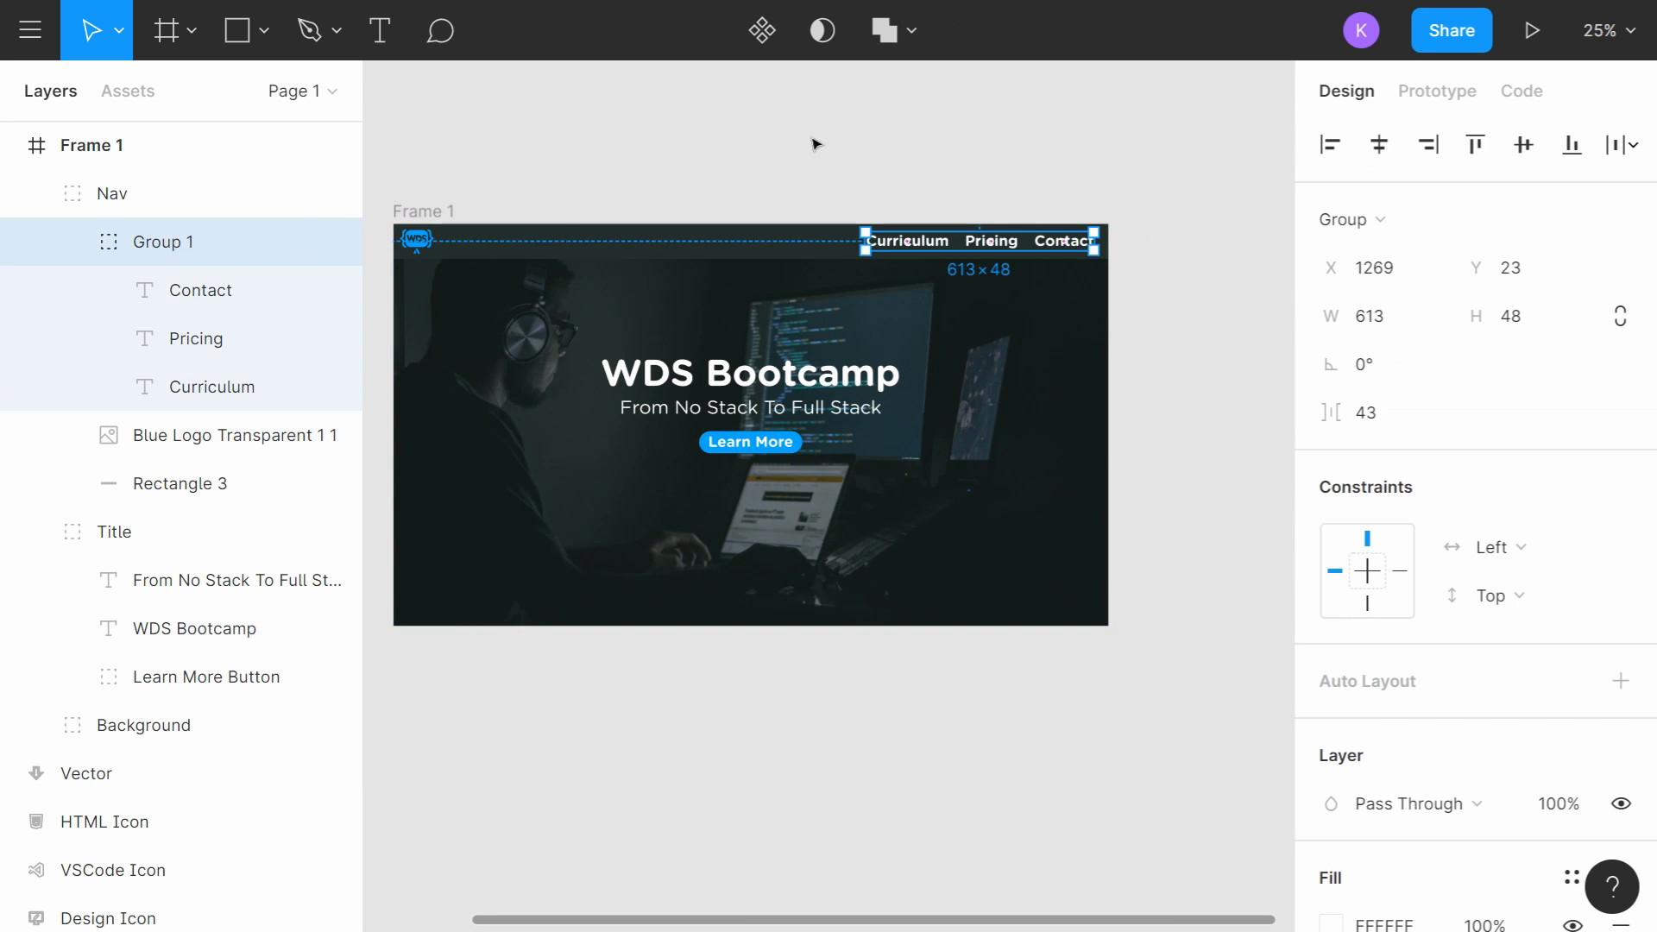
{"action": "scroll", "coordinate": [1467, 432], "scroll_direction": "down", "scroll_amount": 3}
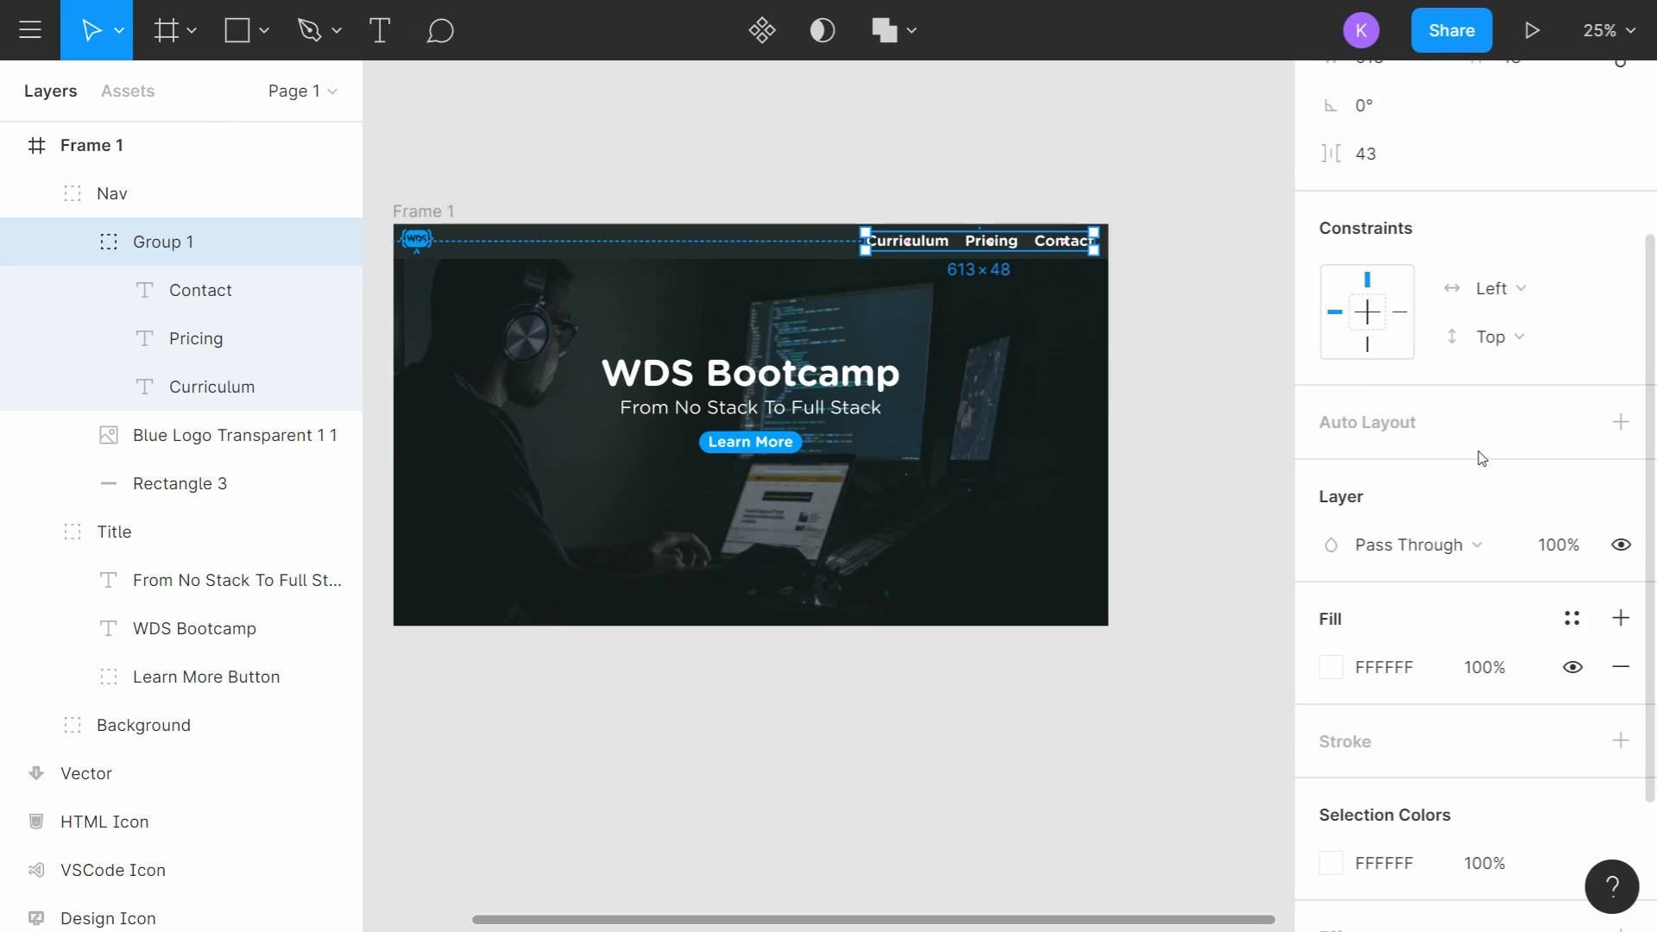
{"action": "left_click", "coordinate": [210, 296]}
{"action": "left_click", "coordinate": [233, 385], "text": "shift"}
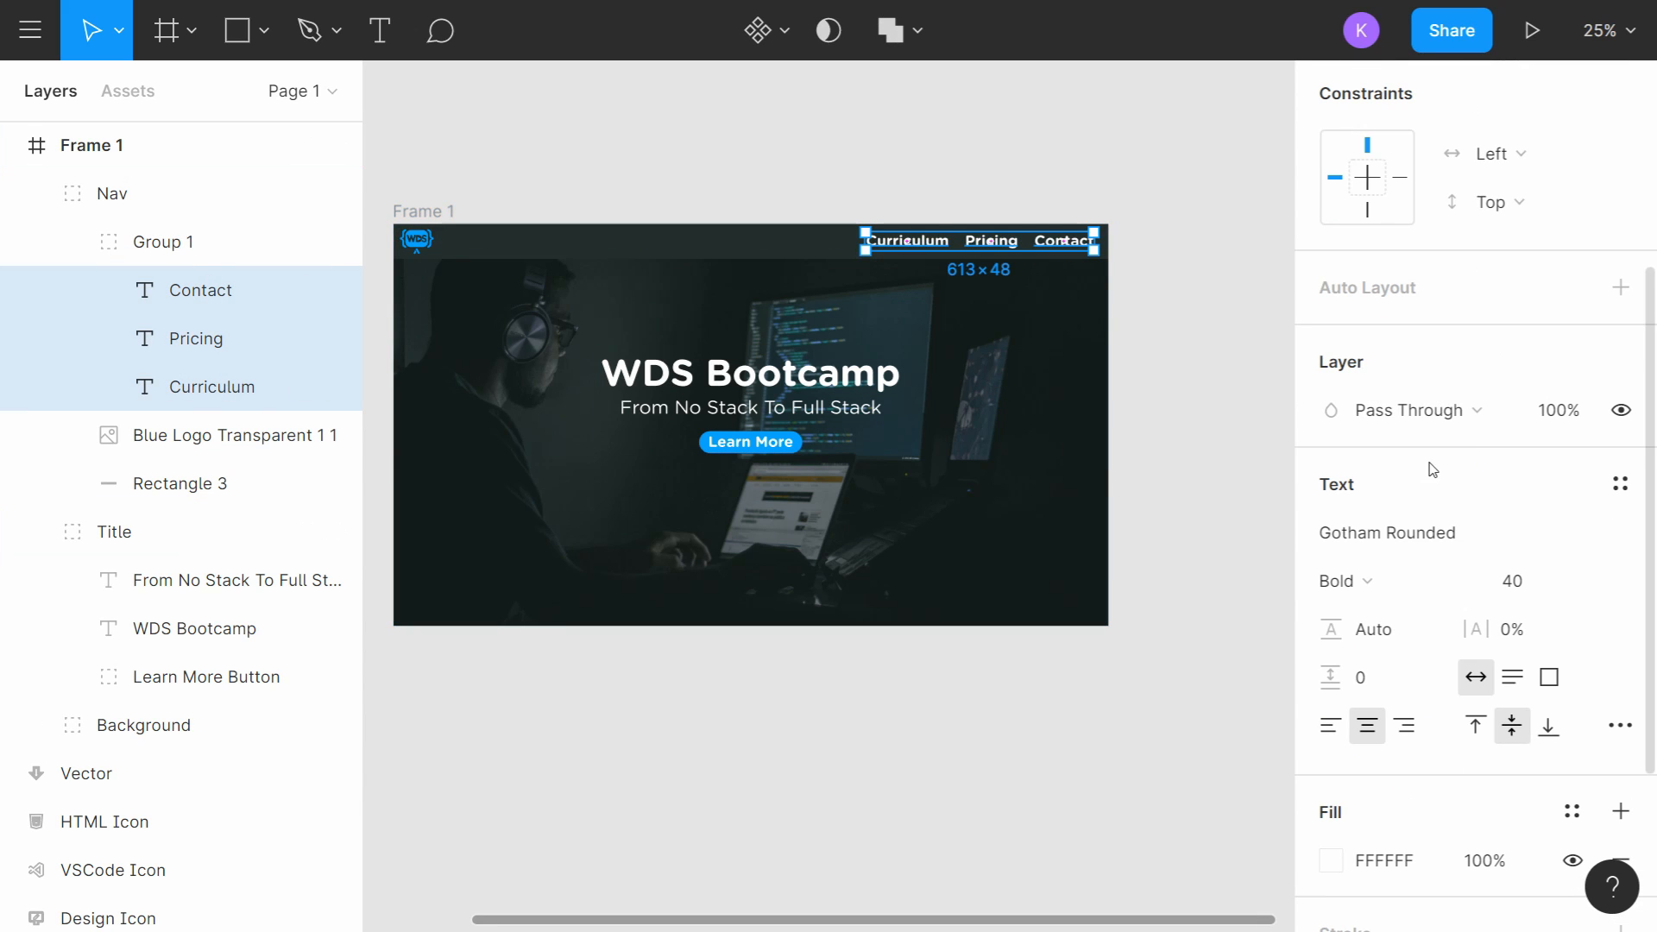
{"action": "scroll", "coordinate": [1433, 469], "scroll_direction": "down", "scroll_amount": 2}
{"action": "left_click", "coordinate": [1539, 414]}
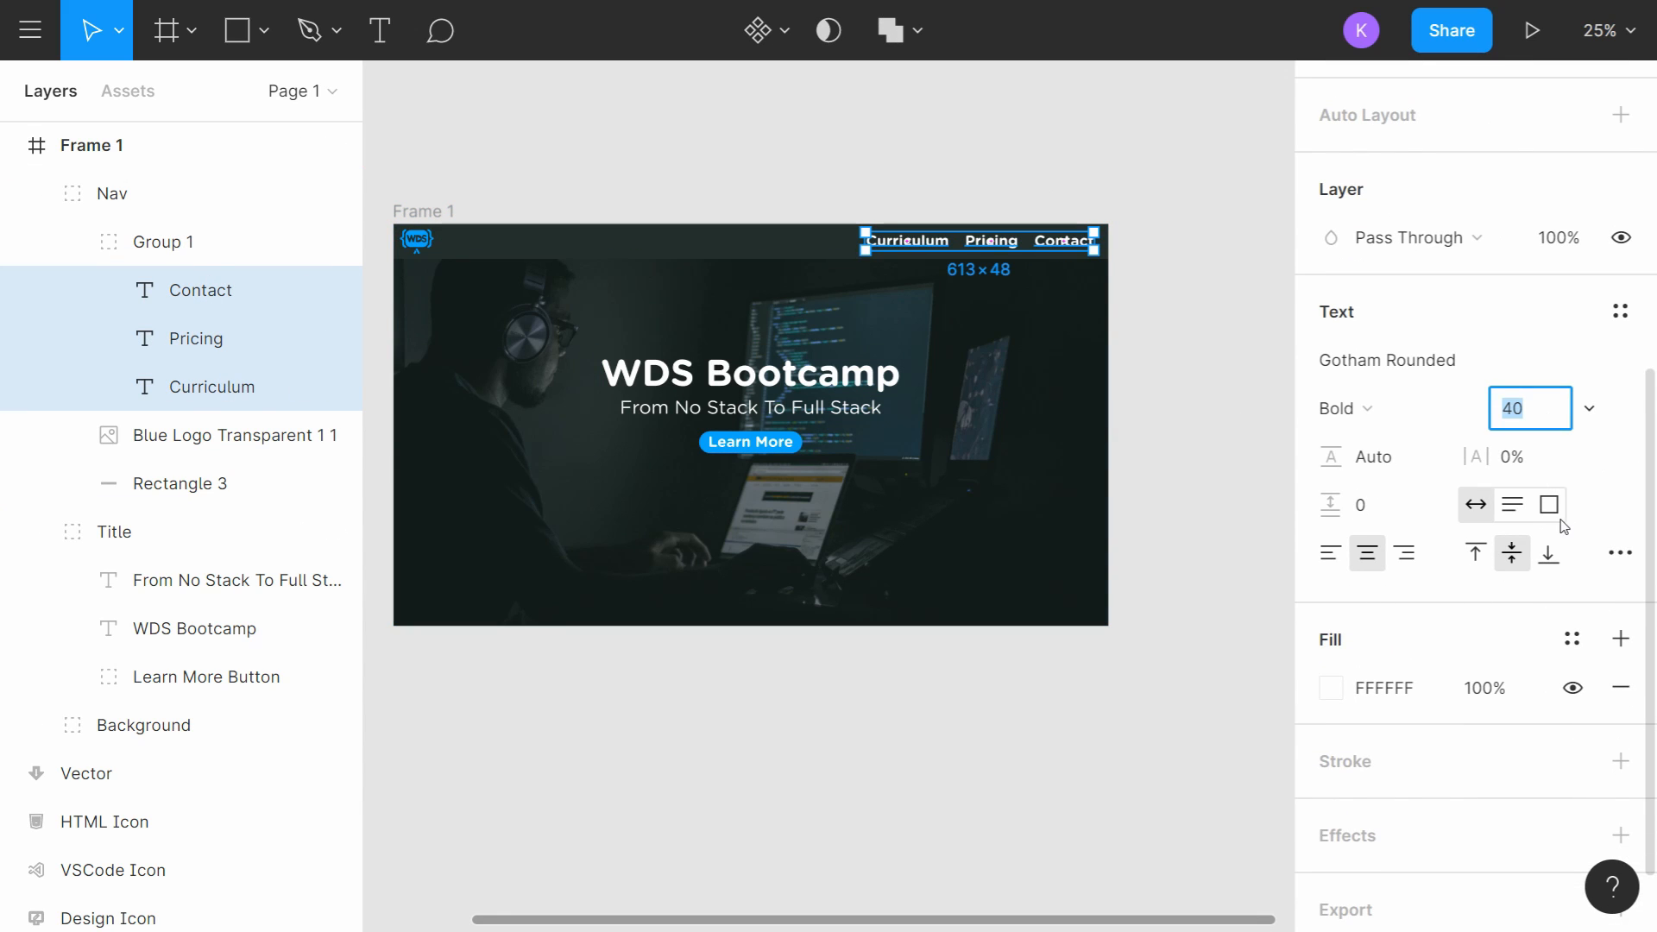
{"action": "type", "text": "3"}
{"action": "key", "text": "Return"}
{"action": "scroll", "coordinate": [1562, 522], "scroll_direction": "down", "scroll_amount": 1}
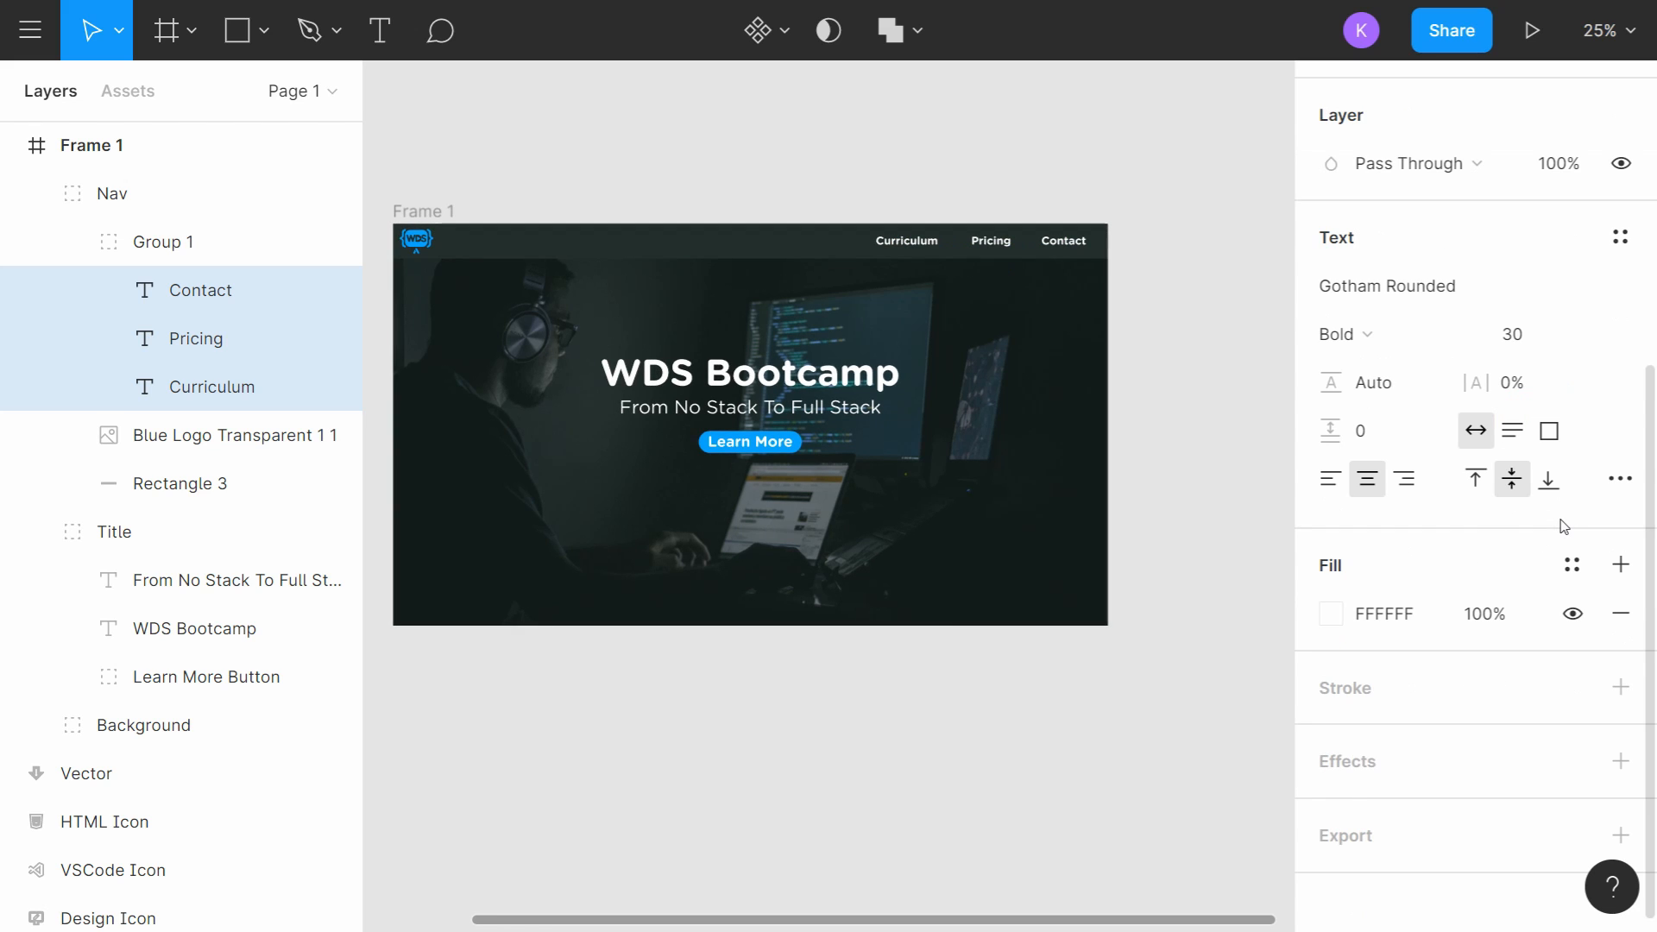
{"action": "left_click", "coordinate": [1385, 334]}
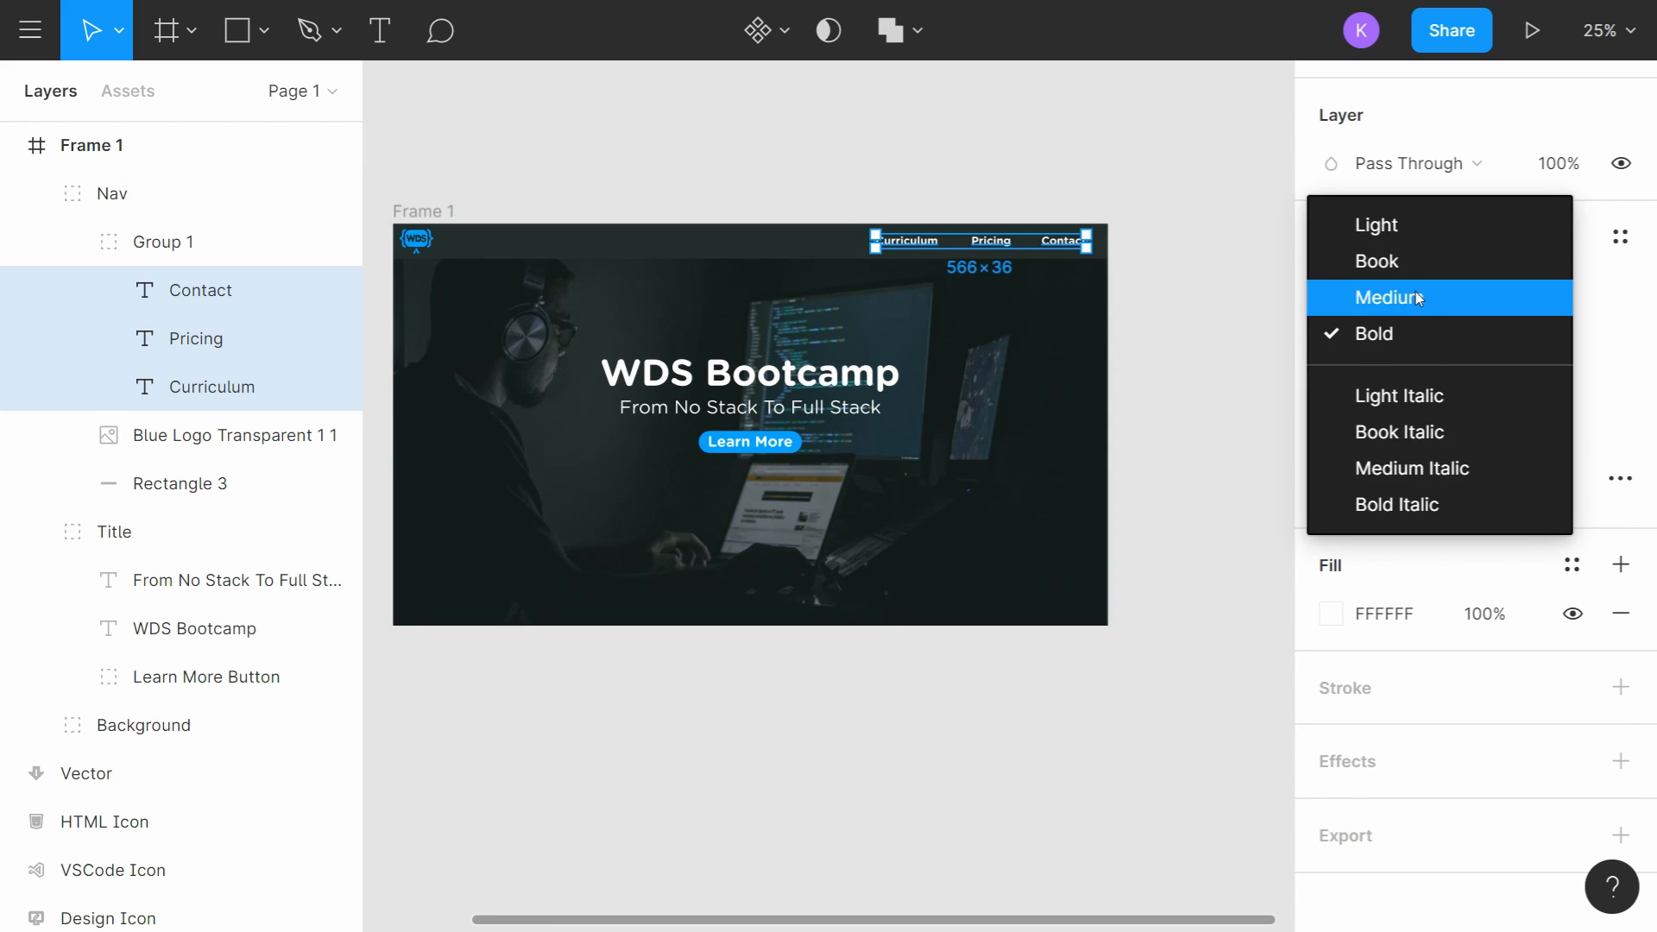
{"action": "left_click", "coordinate": [1406, 270]}
Step: Distribute the horizontal spacing evenly between the three links in the nav link group
{"action": "scroll", "coordinate": [1060, 259], "scroll_direction": "up", "scroll_amount": 3}
{"action": "scroll", "coordinate": [1122, 173], "scroll_direction": "up", "scroll_amount": 2}
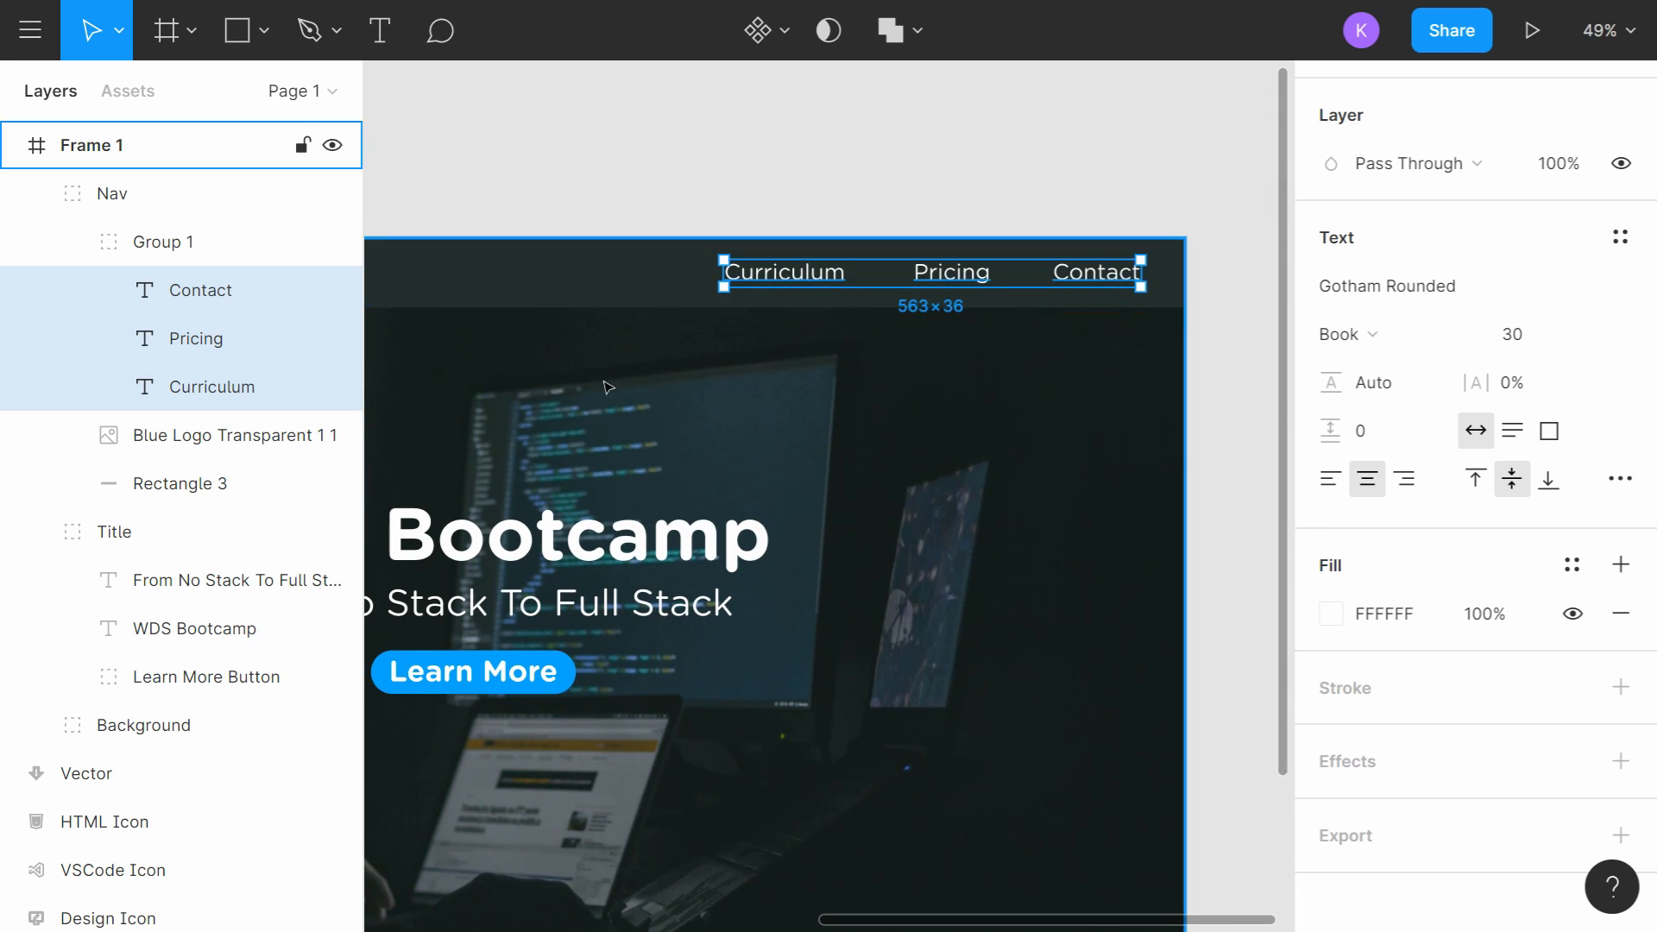
{"action": "left_click", "coordinate": [207, 243]}
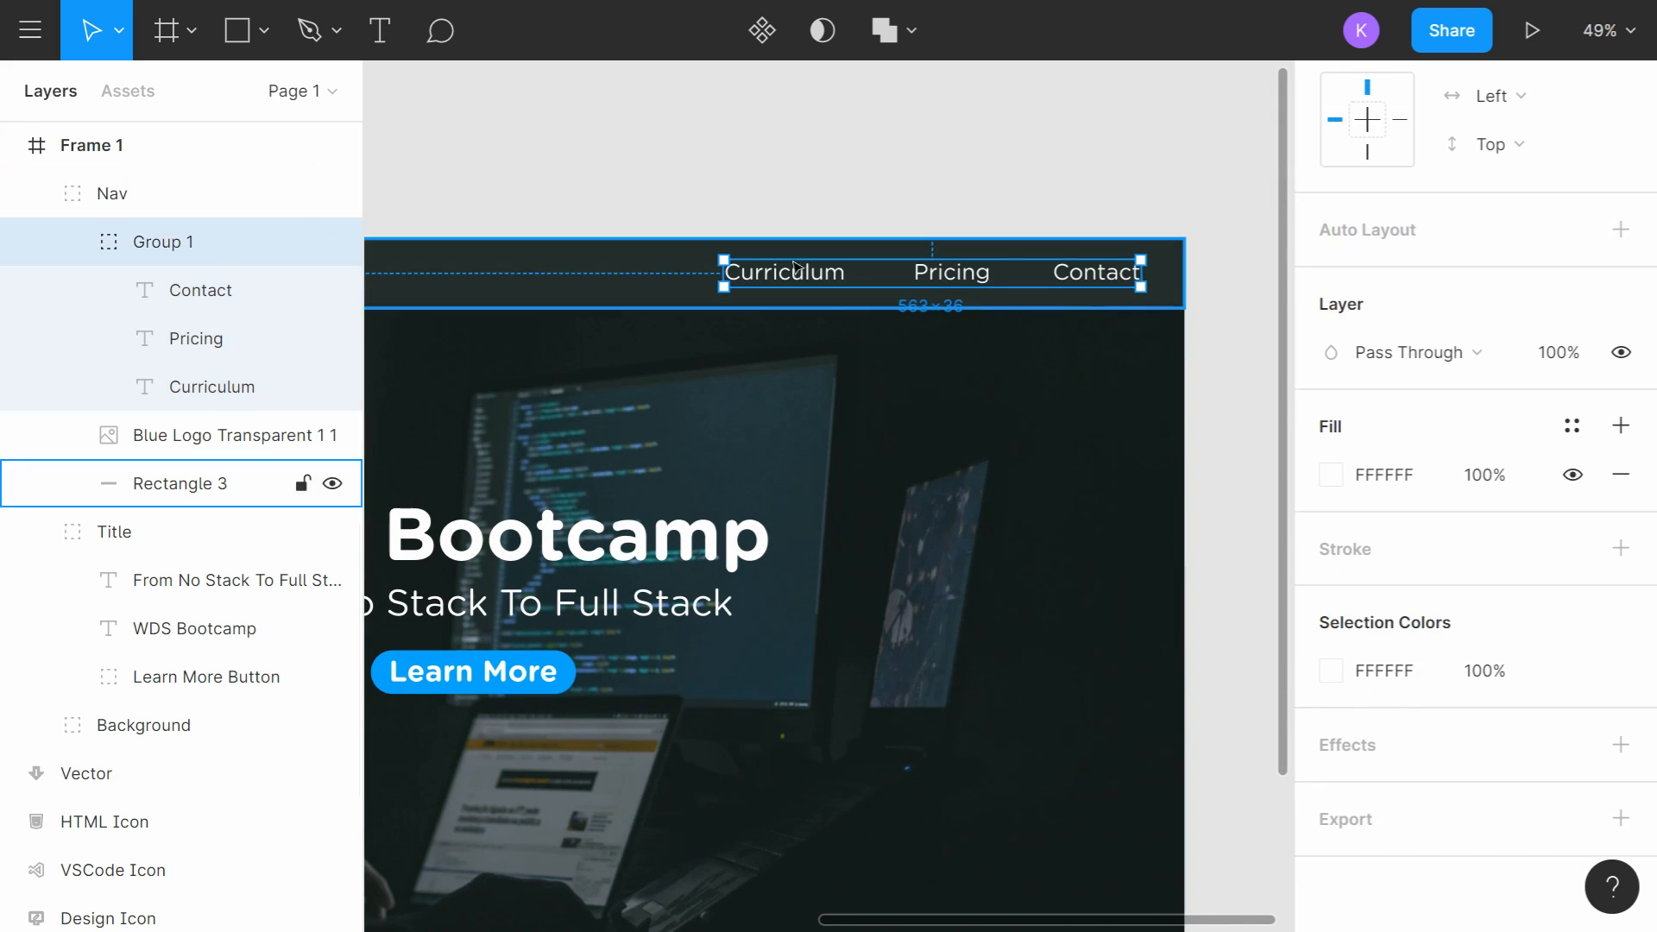
{"action": "scroll", "coordinate": [868, 309], "scroll_direction": "up", "scroll_amount": 2}
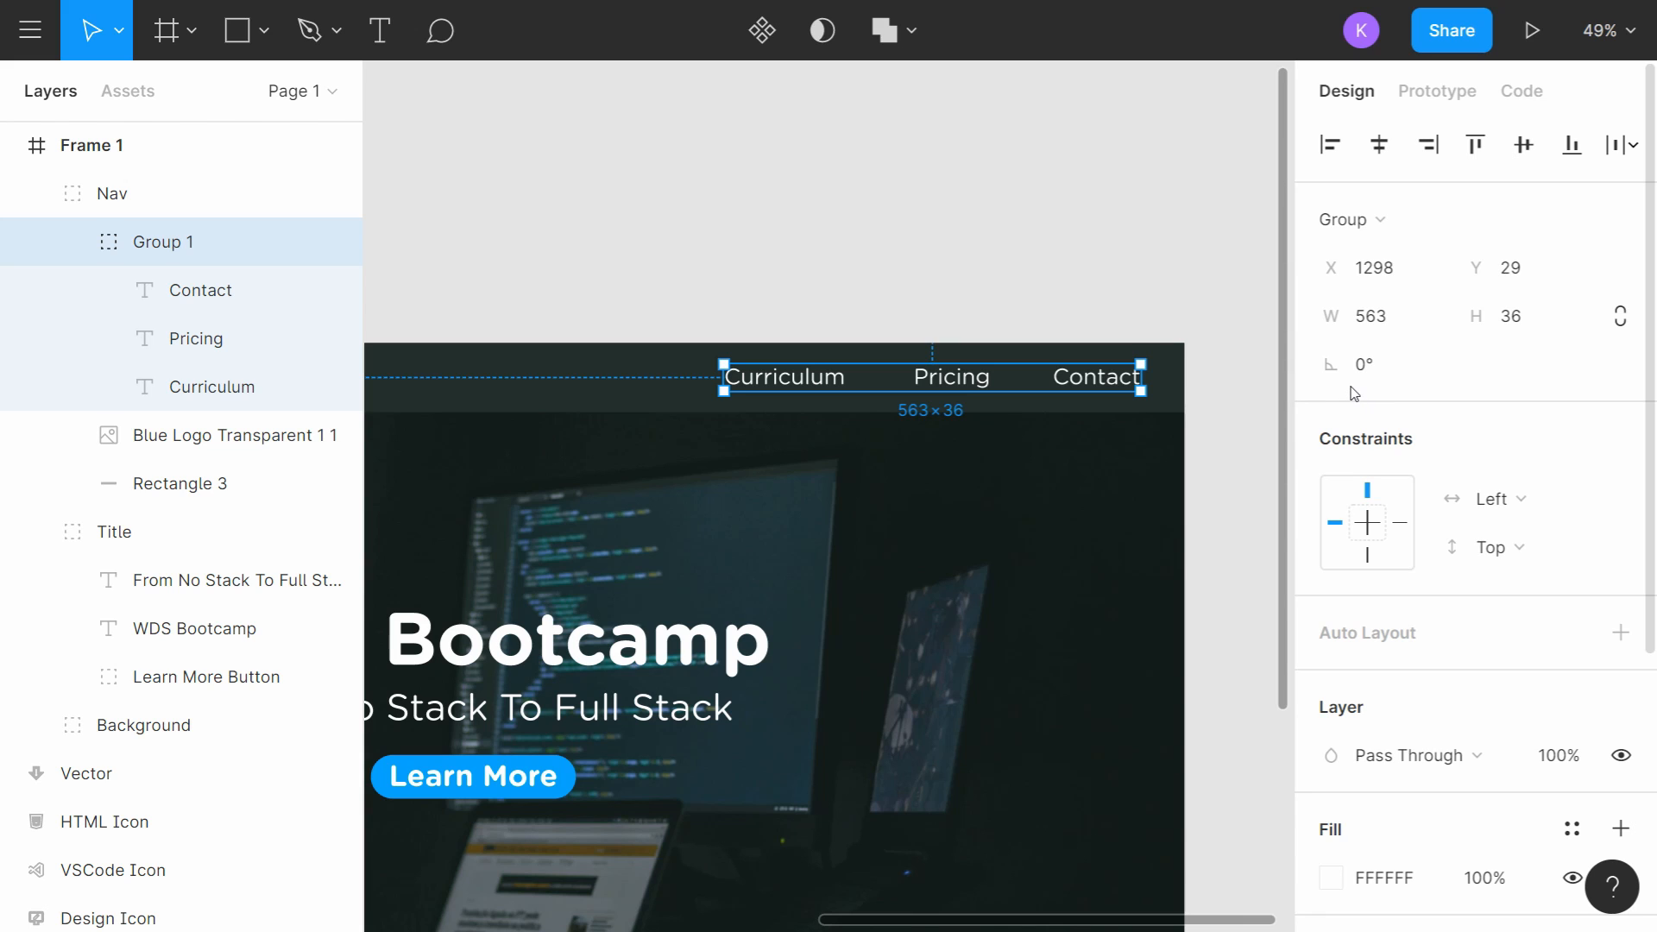
{"action": "left_click", "coordinate": [1624, 153]}
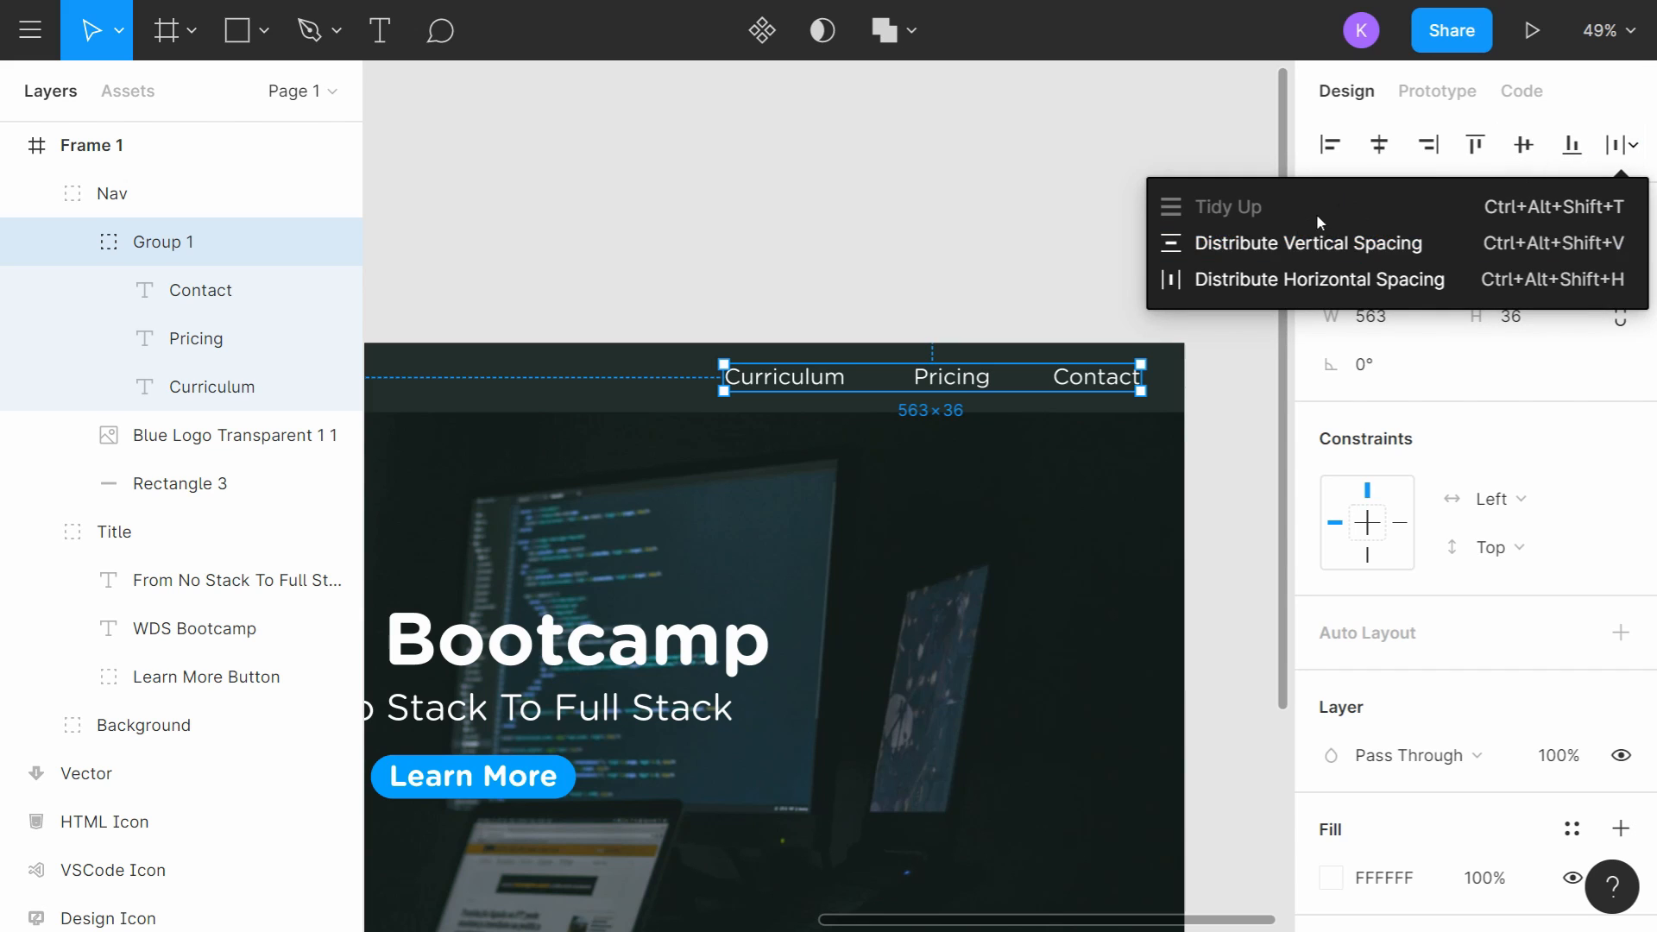
{"action": "left_click", "coordinate": [1277, 287]}
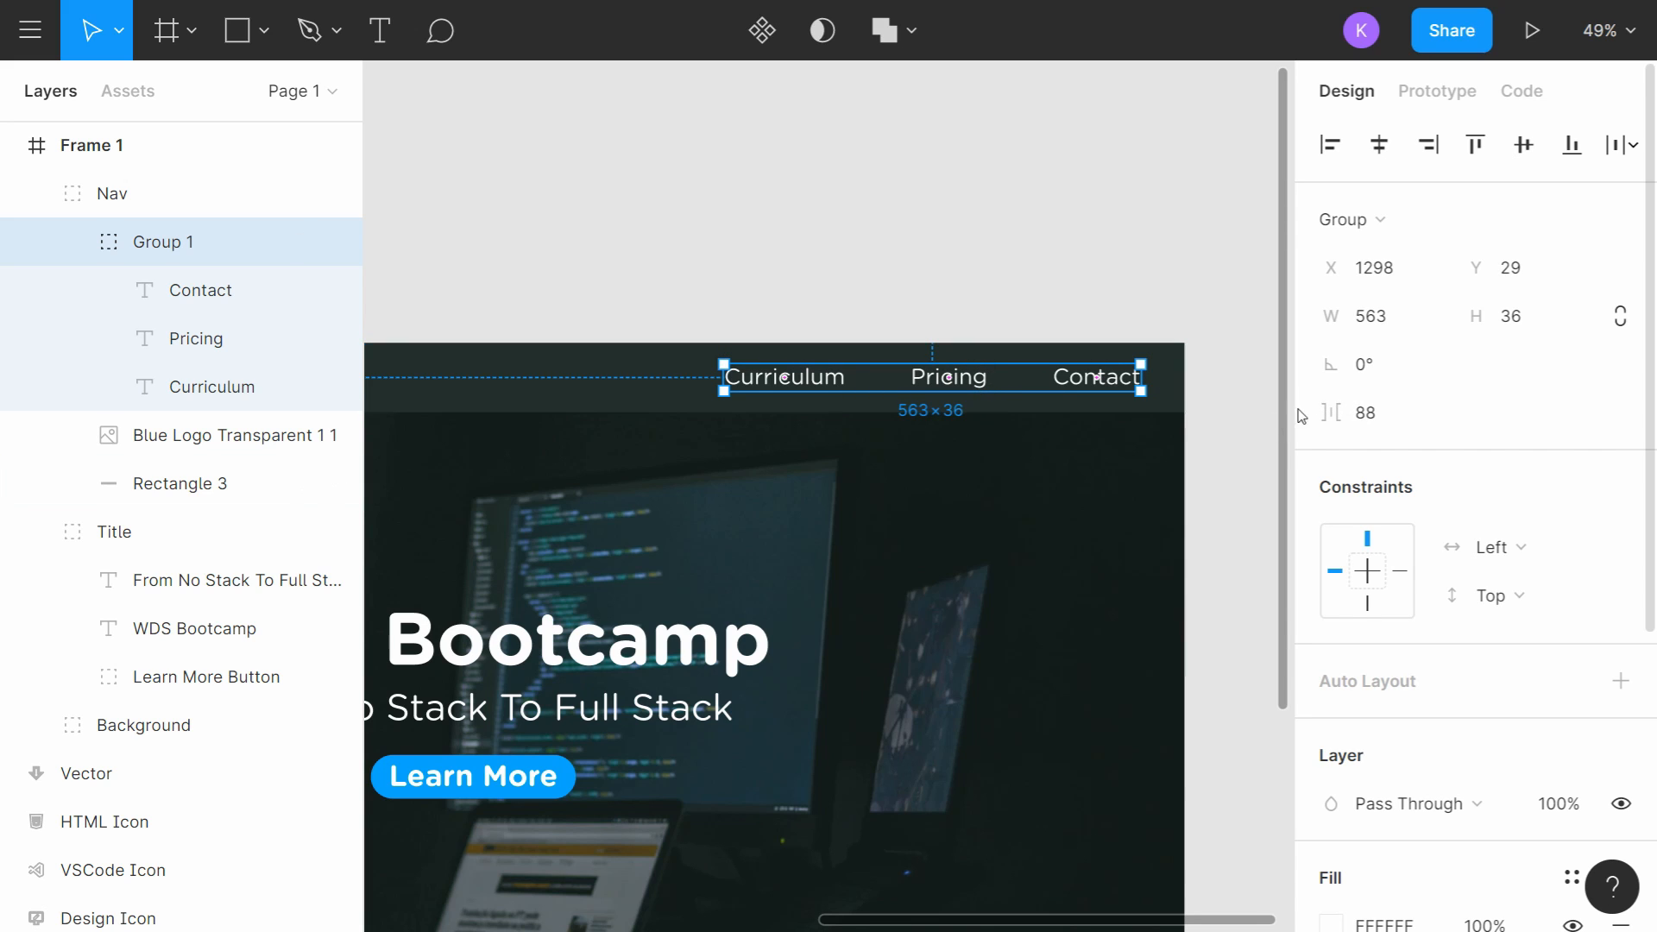
Step: Set the spacing between the three nav links to 57 and shift the link group toward the nav bar's right end
{"action": "left_click_drag", "start_coordinate": [1334, 411], "coordinate": [1243, 417]}
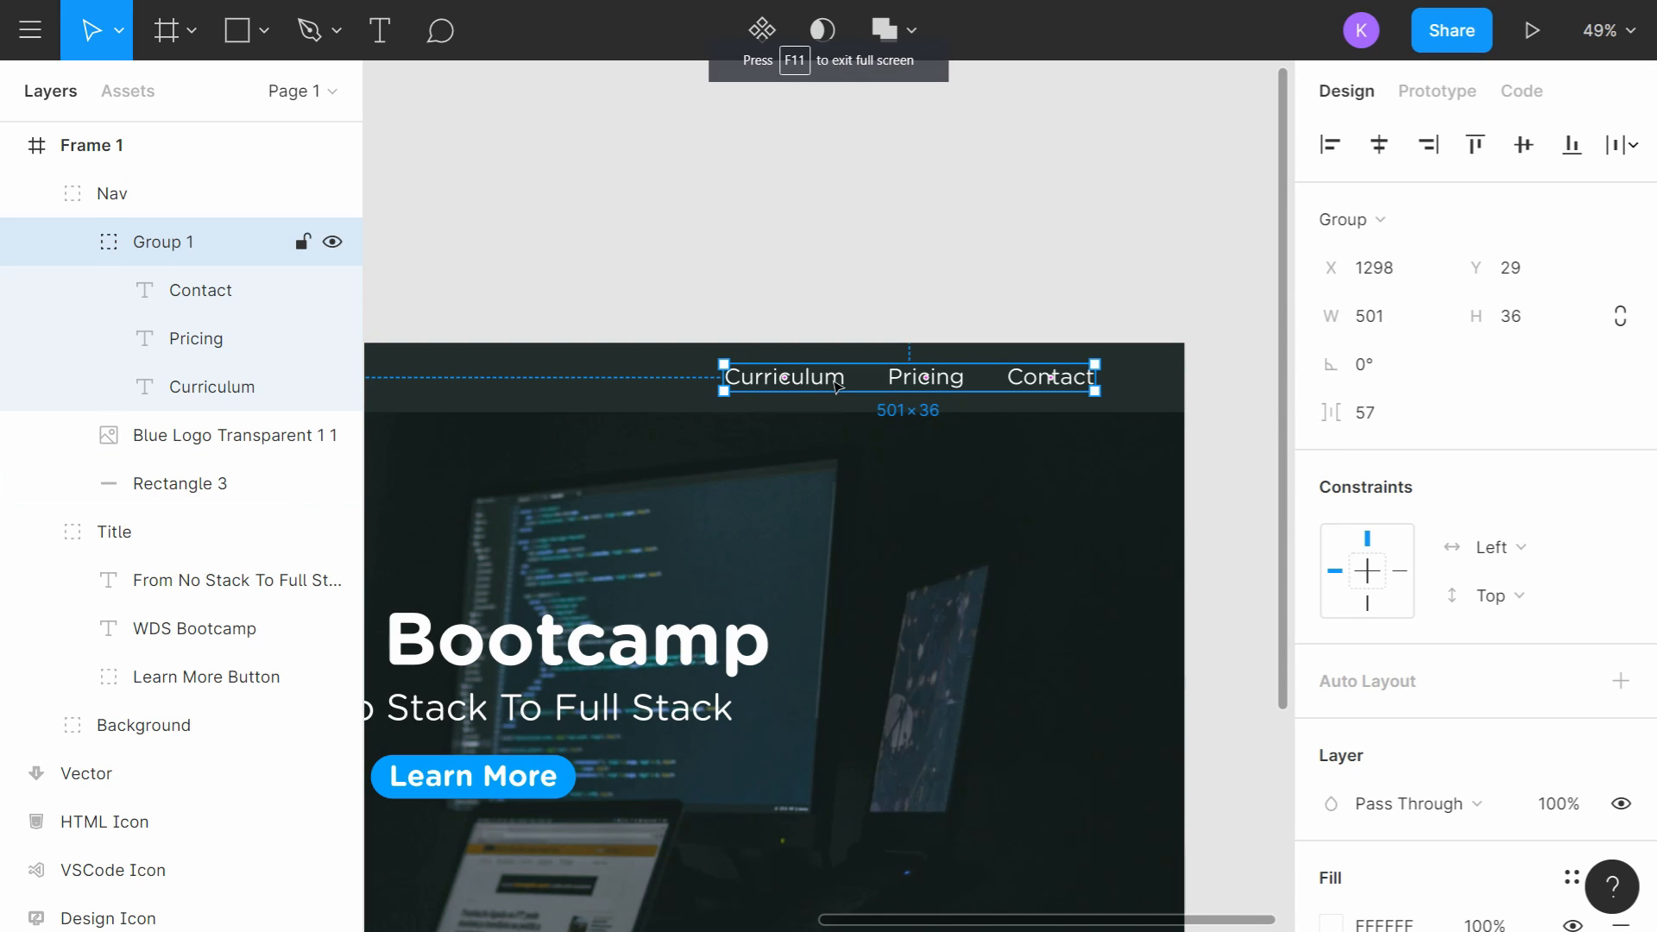
{"action": "left_click_drag", "start_coordinate": [836, 385], "coordinate": [889, 394]}
{"action": "left_click_drag", "start_coordinate": [988, 404], "coordinate": [988, 390]}
{"action": "left_click", "coordinate": [1087, 307]}
Step: Draw a 160 × 42 rectangle over the Contact link at Y 26 and place it directly beneath the Contact text layer
{"action": "scroll", "coordinate": [1087, 295], "scroll_direction": "up", "scroll_amount": 5}
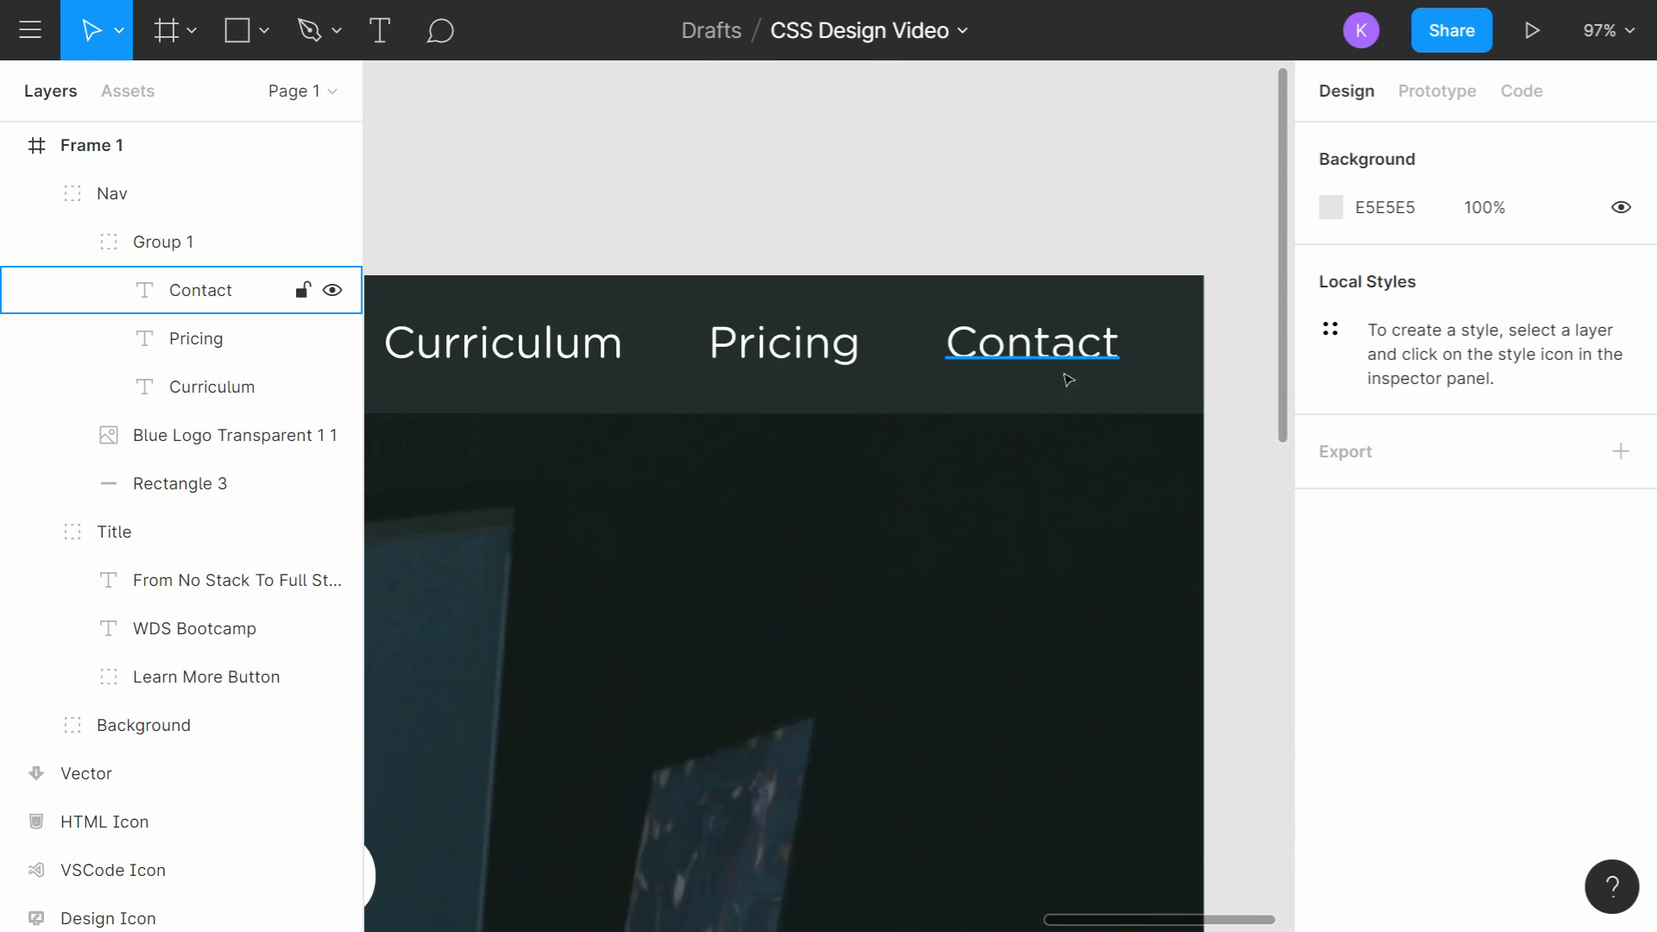
{"action": "left_click", "coordinate": [264, 30]}
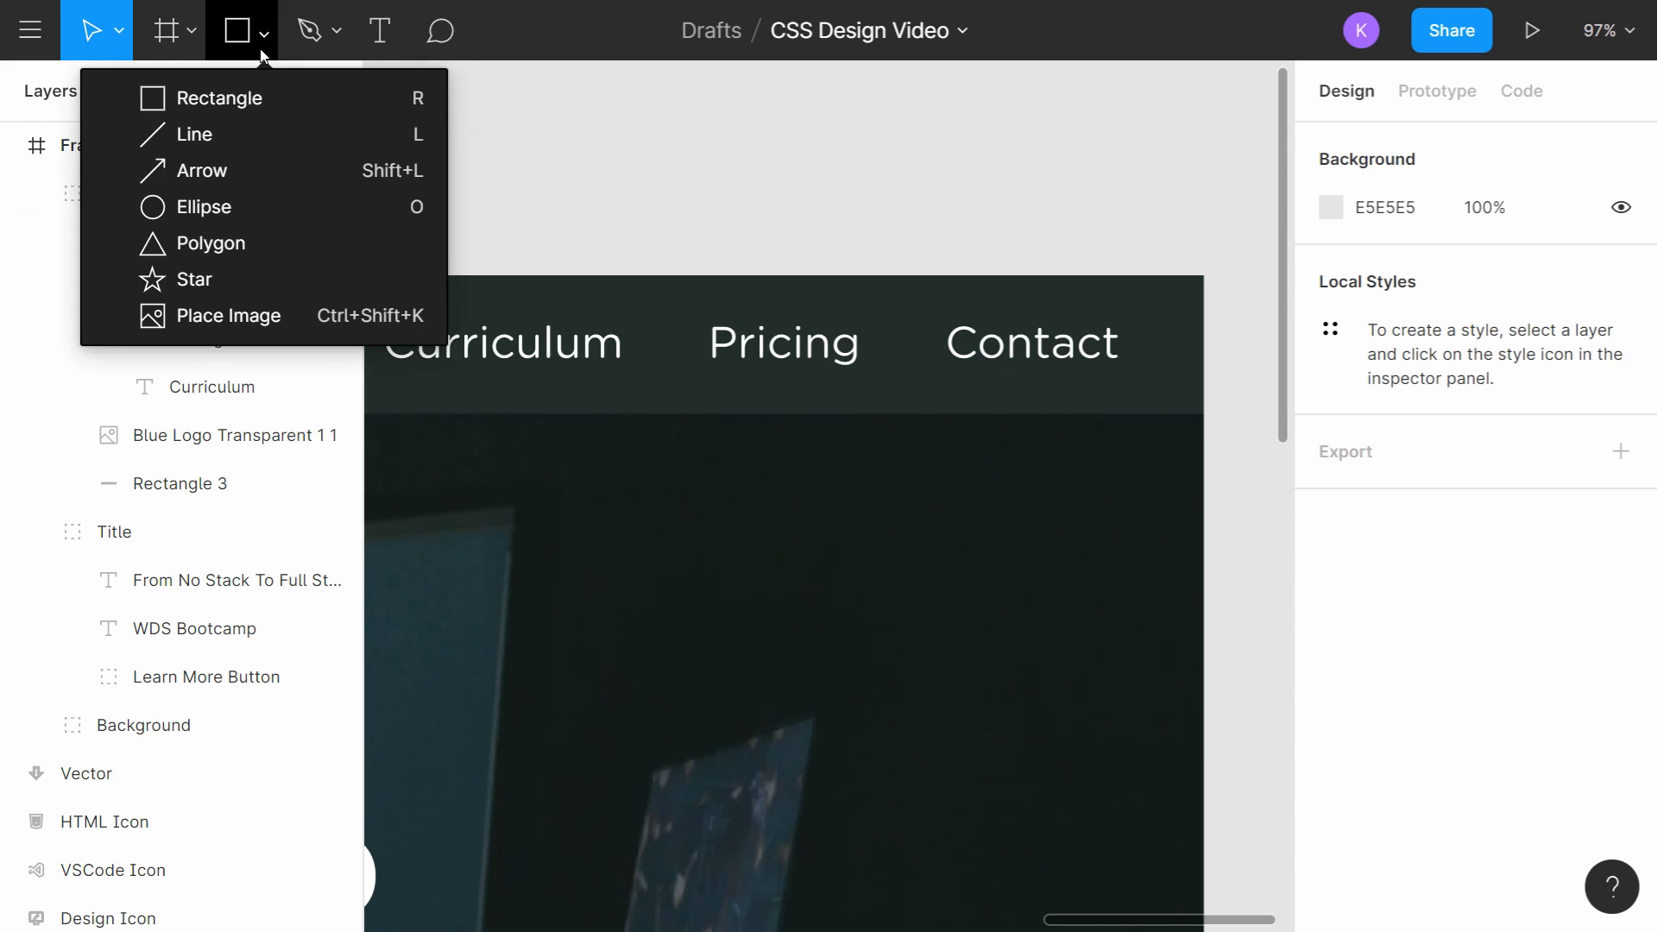
{"action": "left_click", "coordinate": [328, 96]}
{"action": "left_click_drag", "start_coordinate": [915, 318], "coordinate": [1151, 380]}
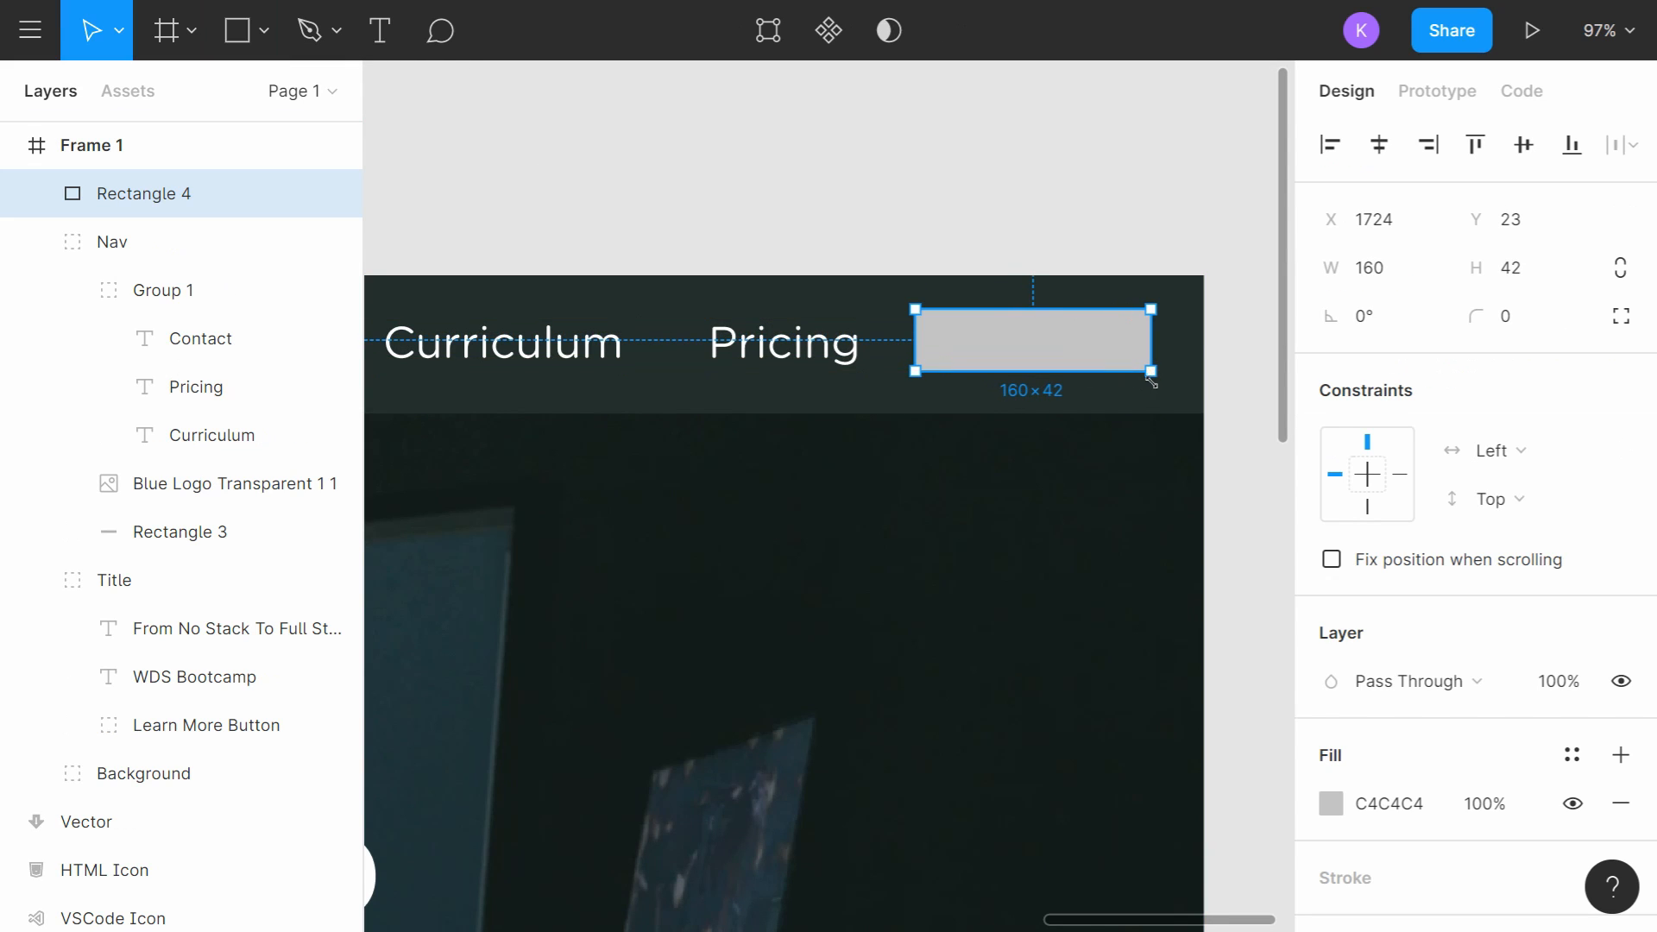
{"action": "left_click_drag", "start_coordinate": [1070, 335], "coordinate": [1077, 337]}
{"action": "left_click_drag", "start_coordinate": [161, 191], "coordinate": [217, 328]}
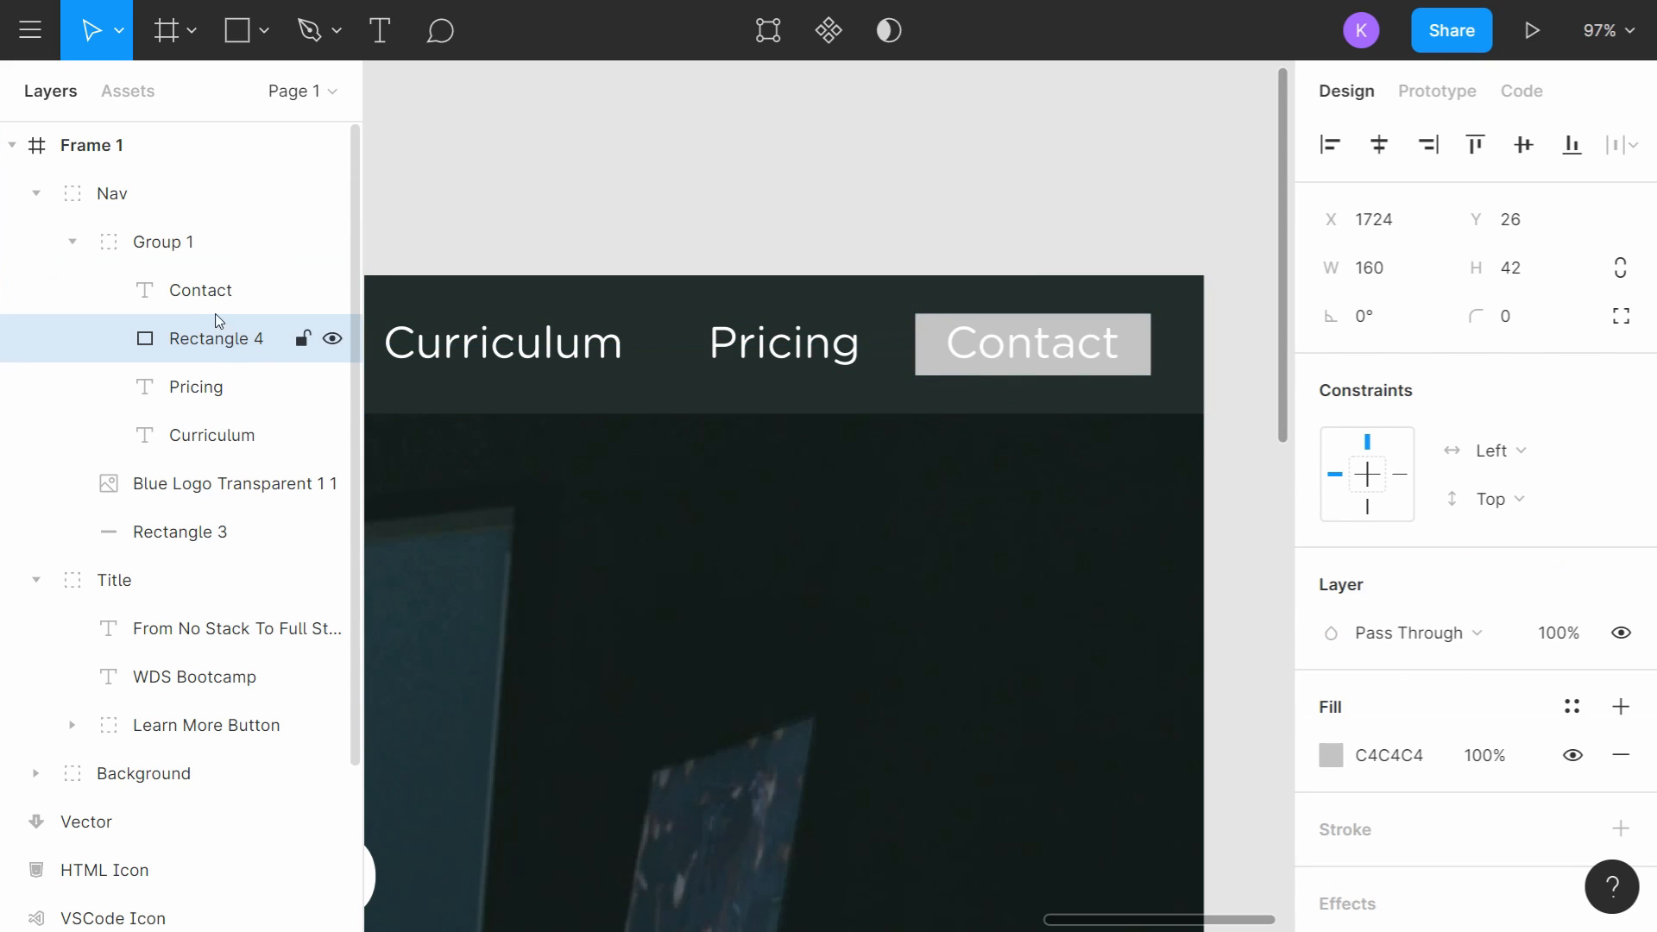
Step: Group the new rectangle with the Contact text and name the group Contact Button
{"action": "left_click", "coordinate": [220, 302], "text": "shift"}
{"action": "key", "text": "ctrl+g"}
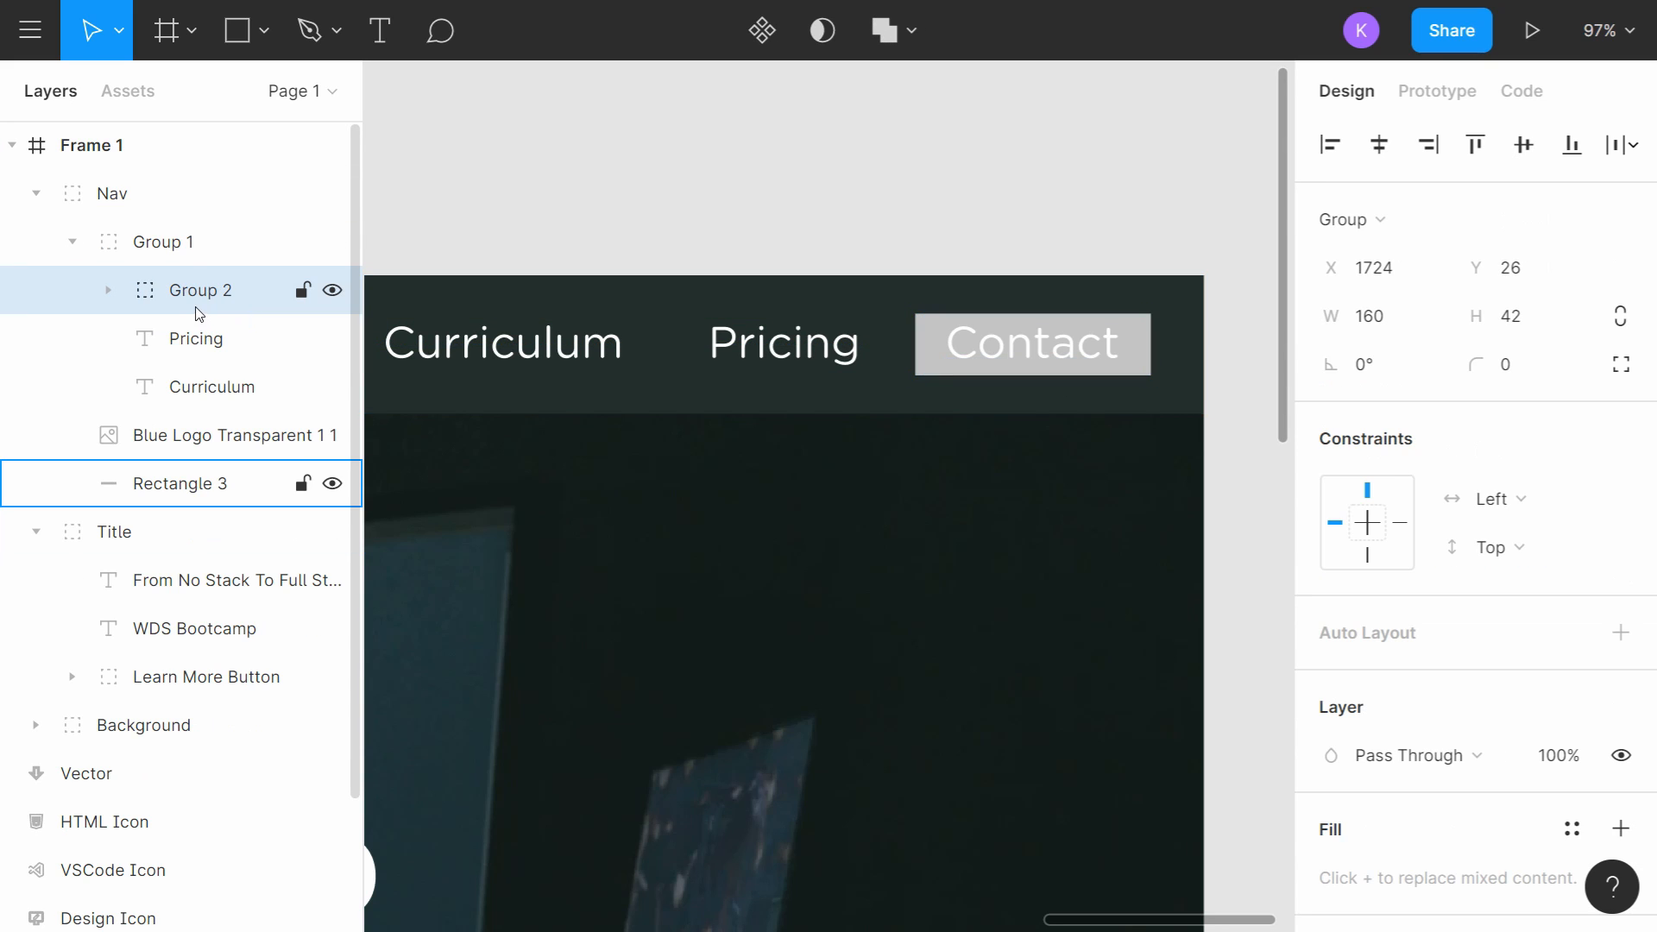
{"action": "double_click", "coordinate": [206, 309]}
{"action": "type", "text": "Contact Bu"}
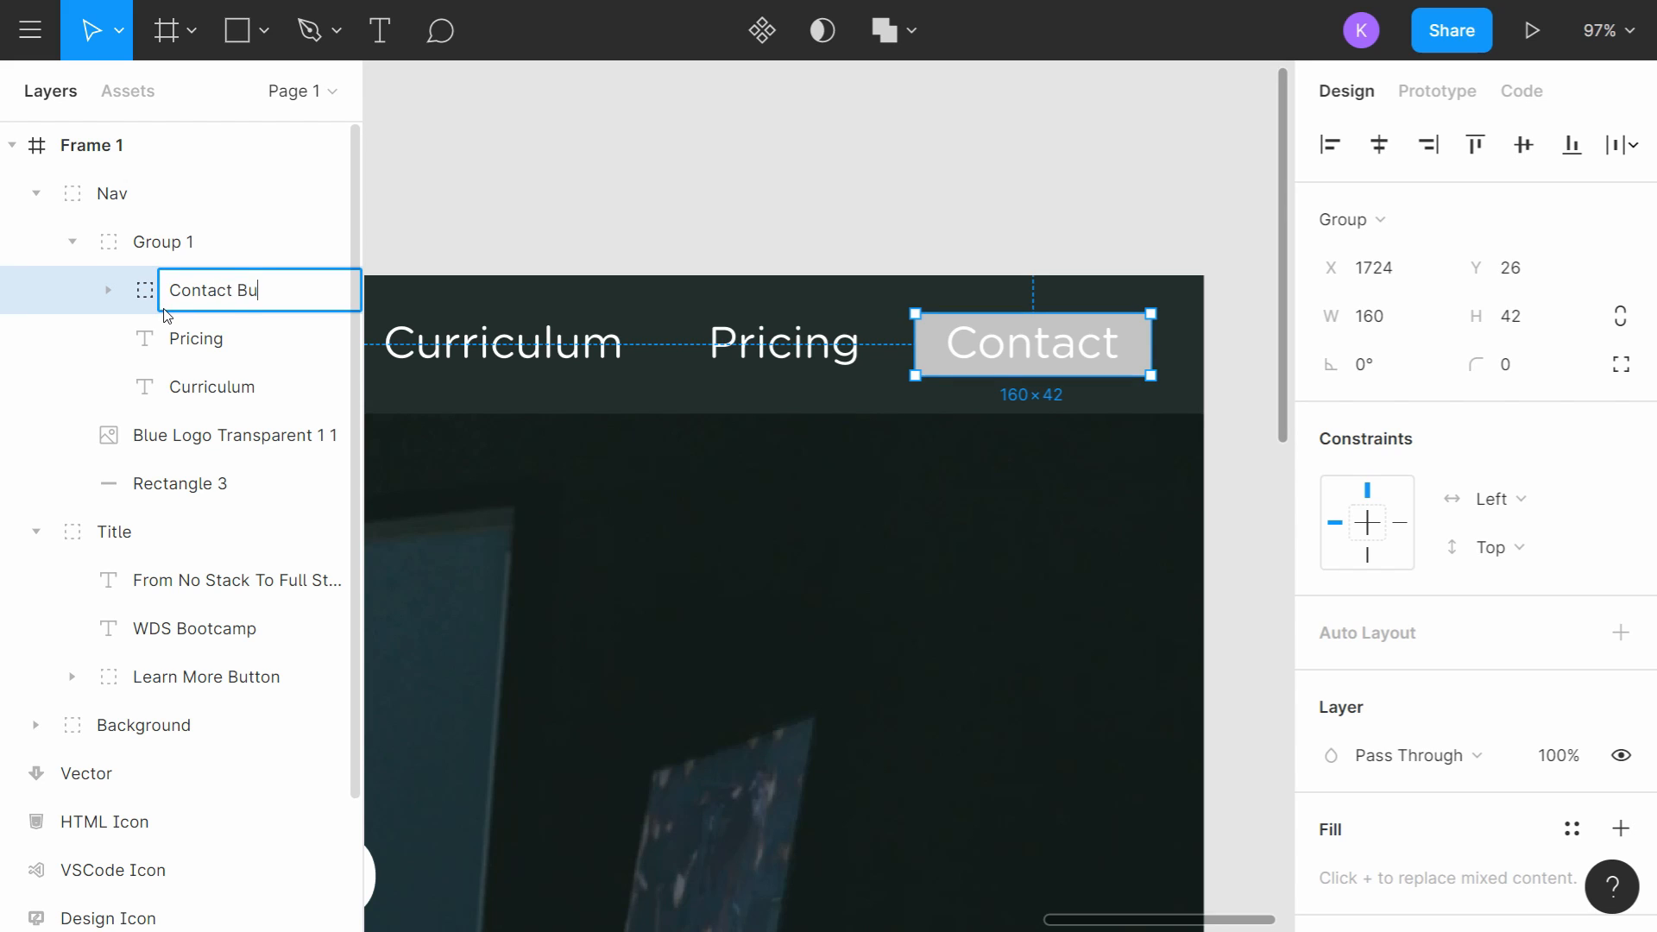
{"action": "type", "text": "tton"}
{"action": "key", "text": "Return"}
Step: Give the Contact Button's rectangle a 00AAFF fill and a corner radius of 52
{"action": "left_click", "coordinate": [107, 290]}
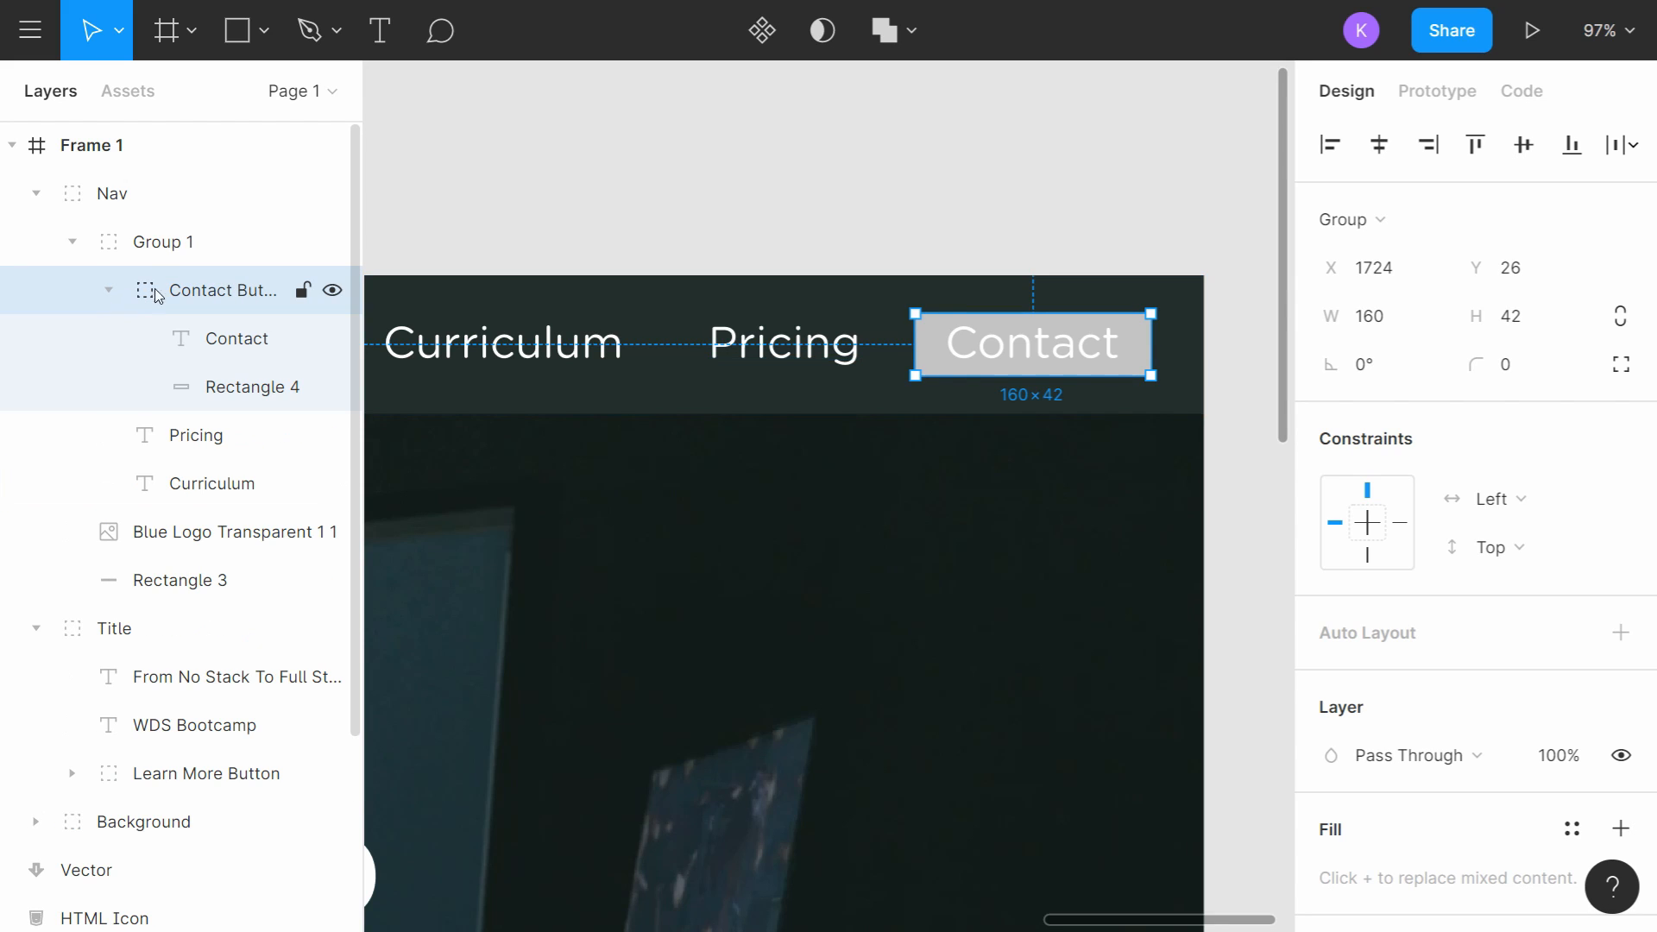
{"action": "left_click", "coordinate": [242, 390]}
{"action": "scroll", "coordinate": [1397, 604], "scroll_direction": "down", "scroll_amount": 2}
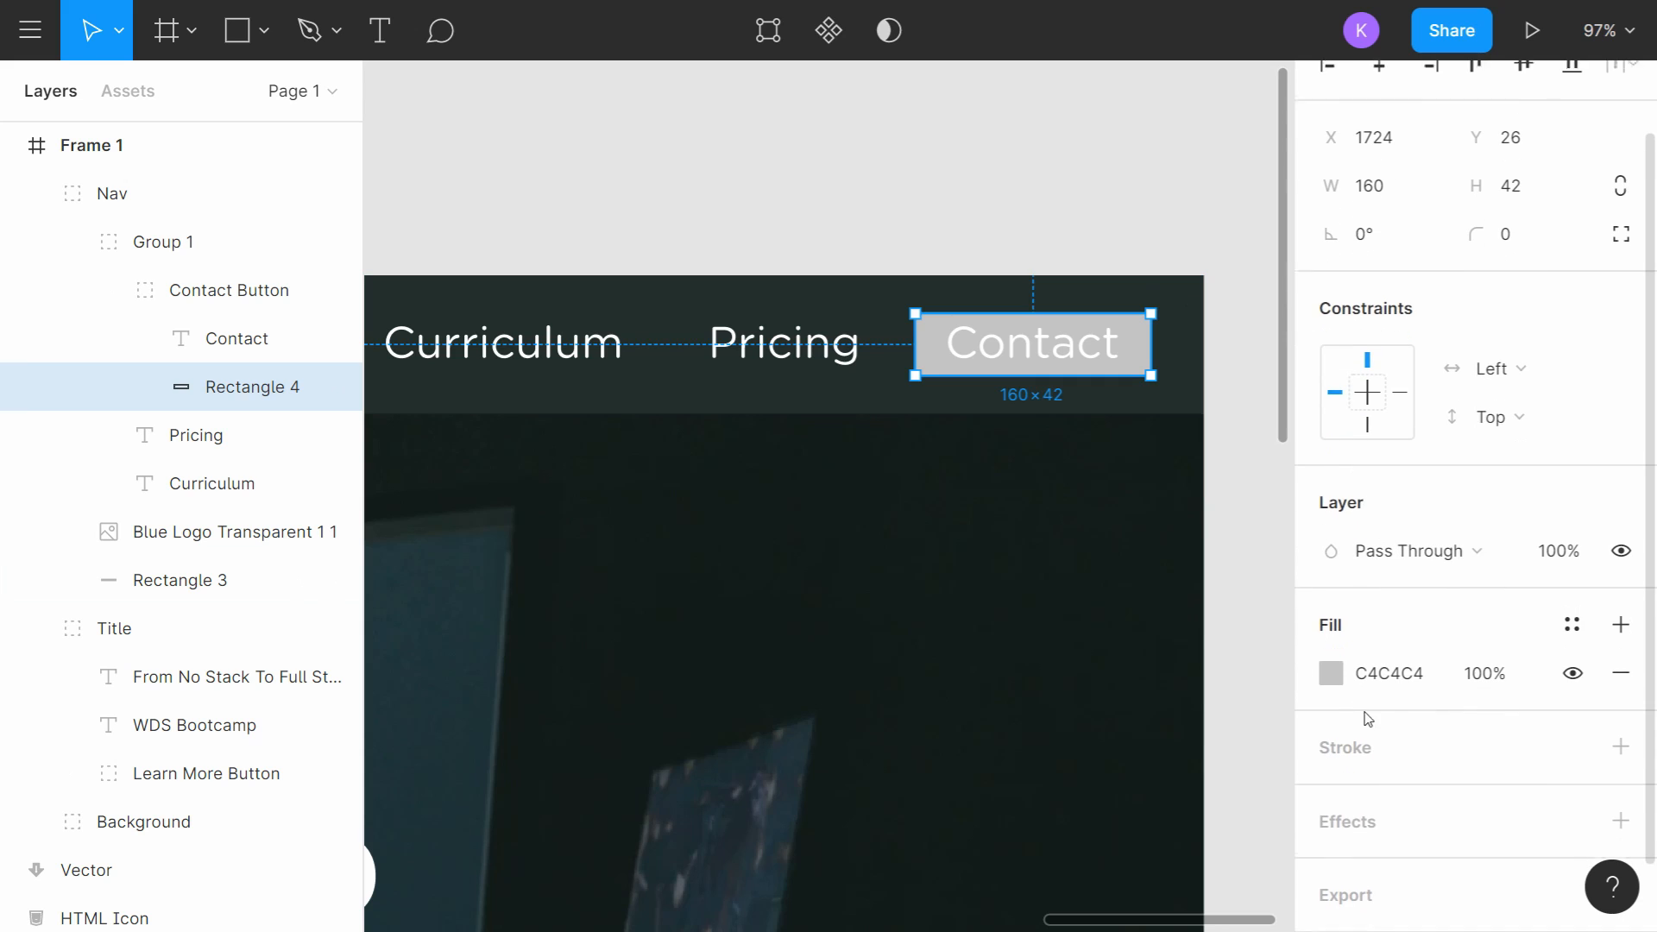
{"action": "left_click", "coordinate": [1406, 663]}
{"action": "type", "text": "0af"}
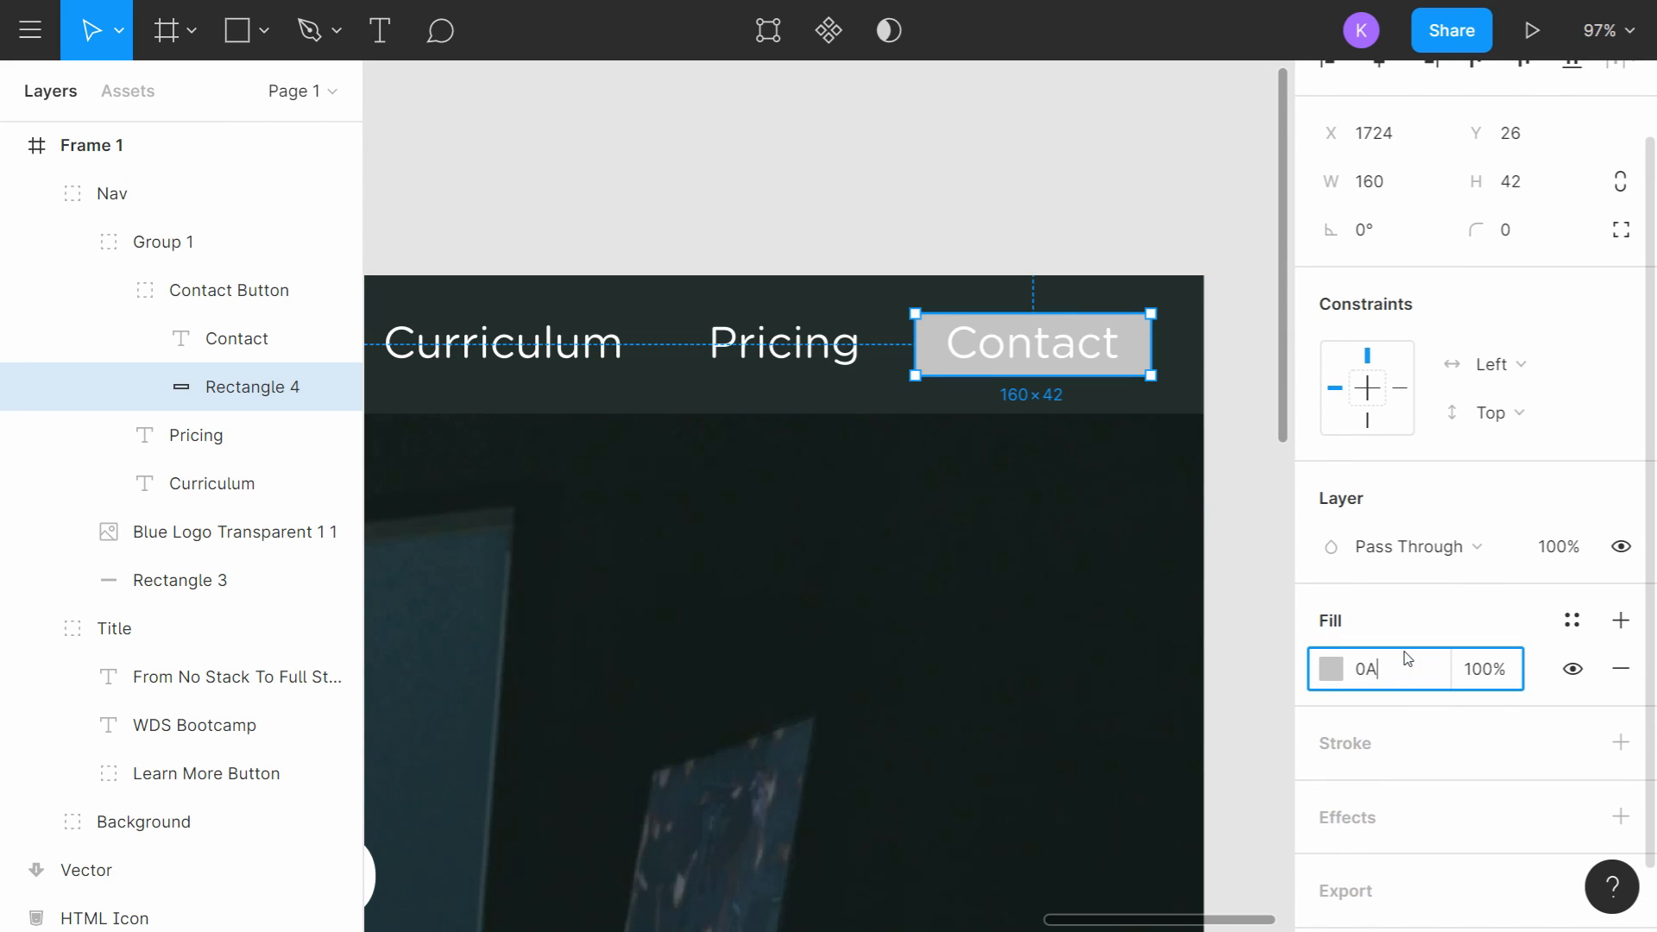
{"action": "key", "text": "Return"}
{"action": "mouse_move", "coordinate": [1471, 229]}
{"action": "left_mouse_down"}
{"action": "mouse_move", "coordinate": [406, 189]}
{"action": "mouse_move", "coordinate": [1470, 231]}
{"action": "left_mouse_up"}
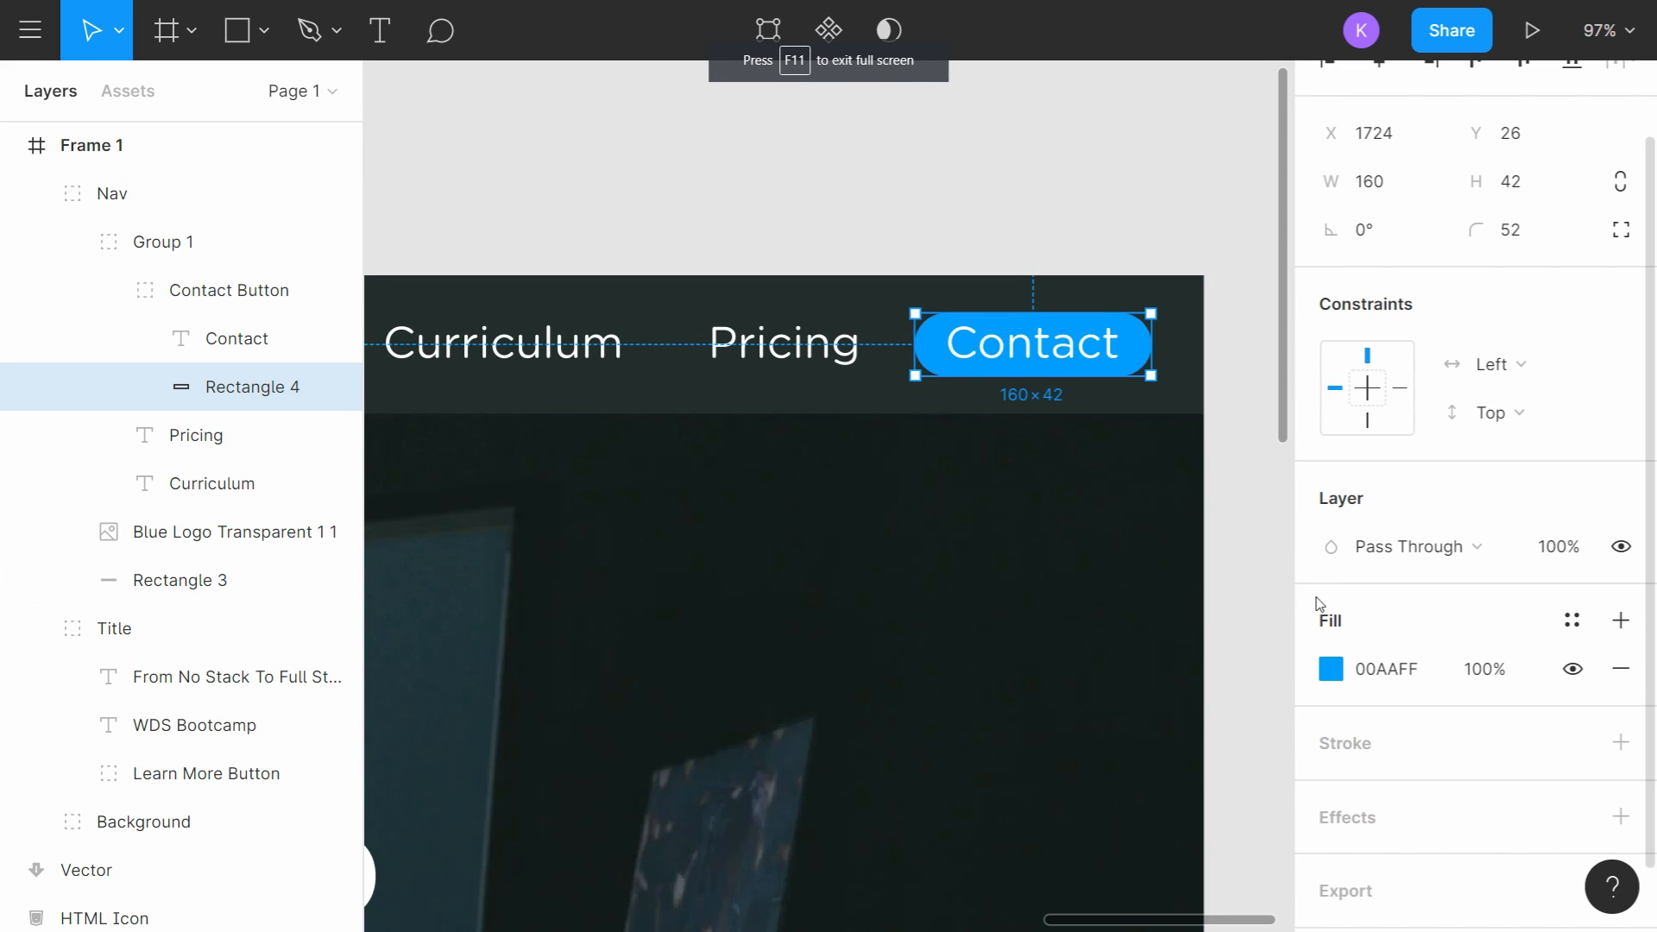
Step: Set the Contact Button's text to Bold weight
{"action": "left_click", "coordinate": [238, 349]}
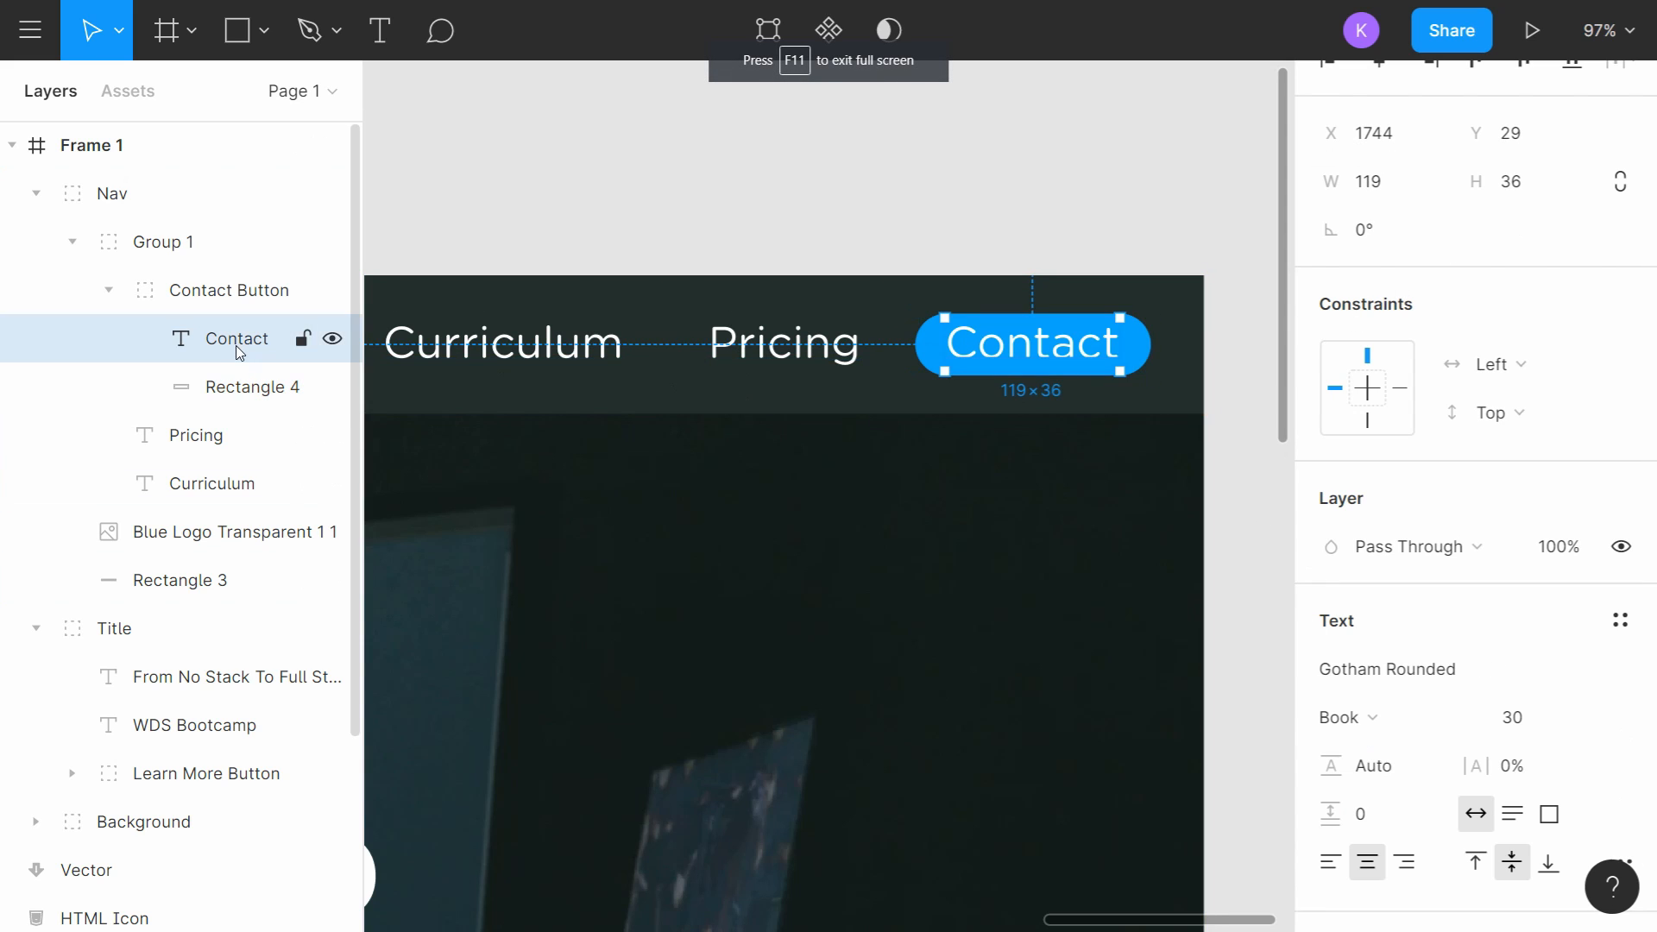
{"action": "left_click", "coordinate": [1346, 717]}
{"action": "left_click", "coordinate": [1416, 725]}
{"action": "left_click", "coordinate": [1147, 226]}
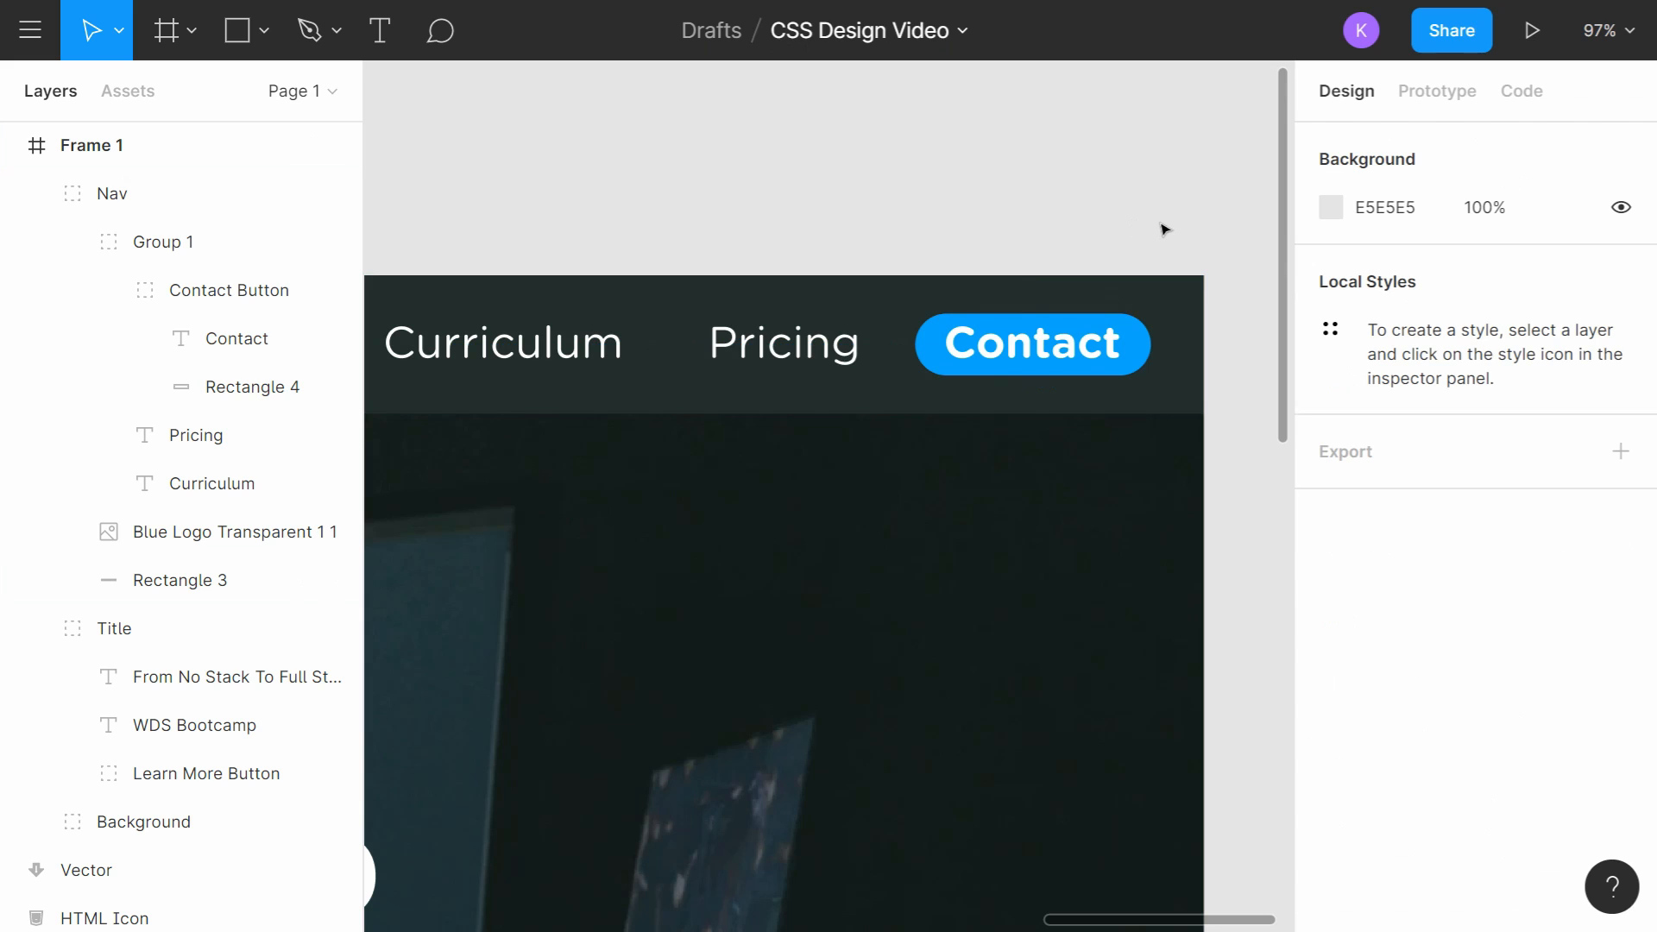
Step: Set the Contact Button's text to Medium weight
{"action": "scroll", "coordinate": [1191, 225], "scroll_direction": "down", "scroll_amount": 5}
{"action": "scroll", "coordinate": [1238, 323], "scroll_direction": "left", "scroll_amount": 3}
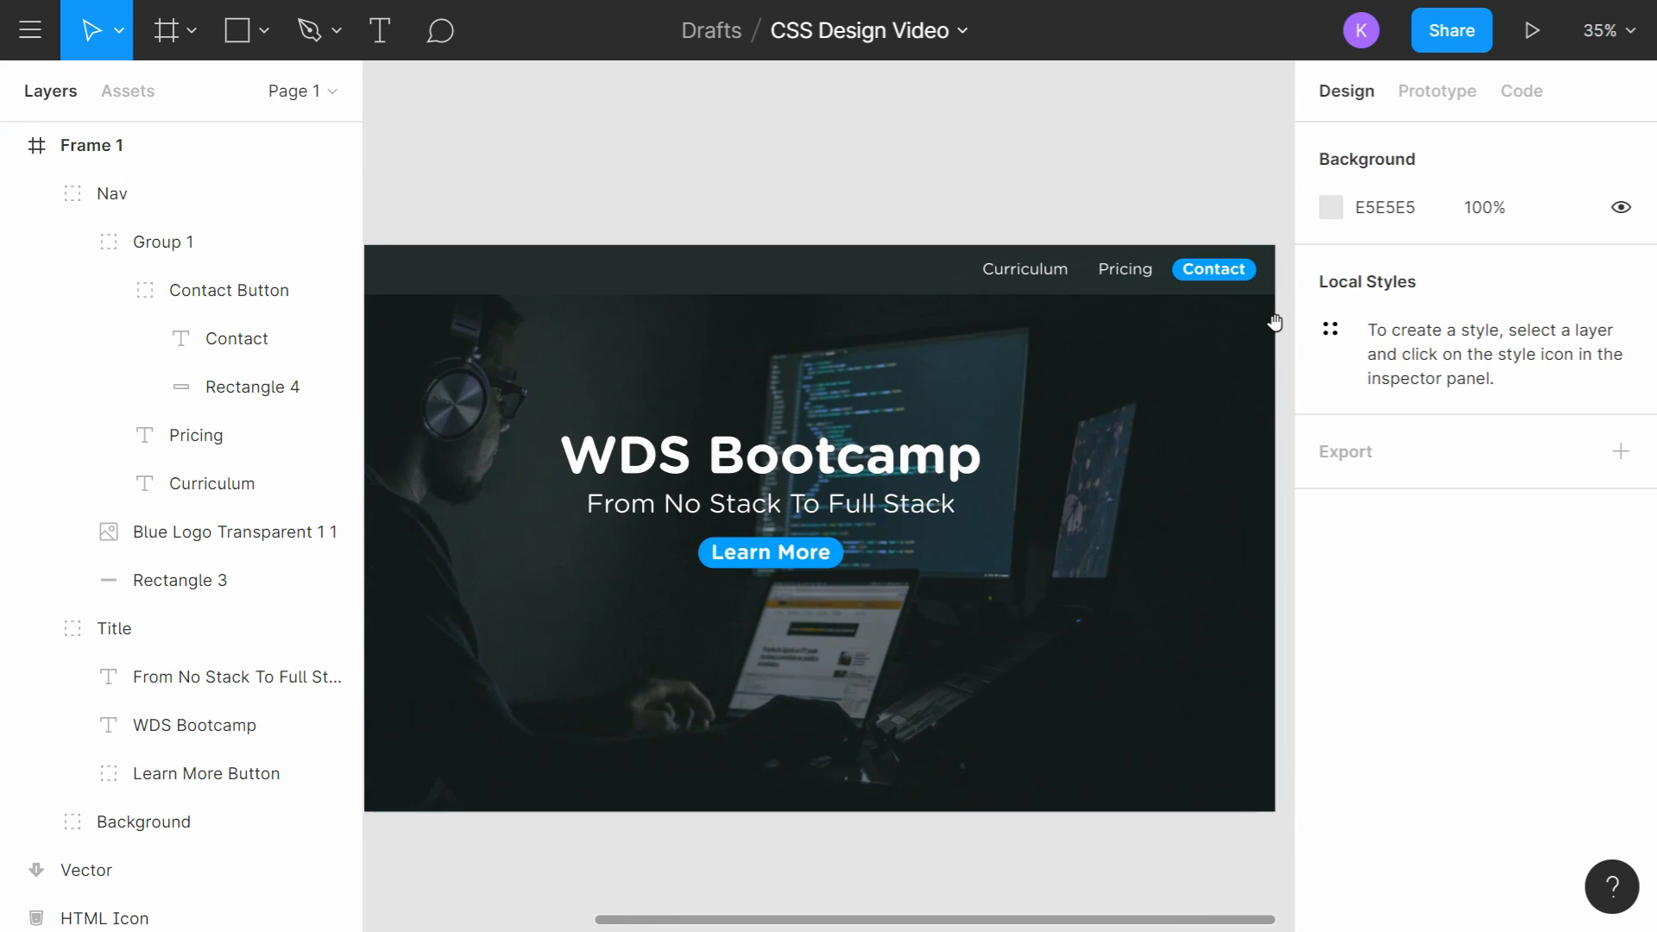
{"action": "scroll", "coordinate": [1186, 223], "scroll_direction": "right", "scroll_amount": 2}
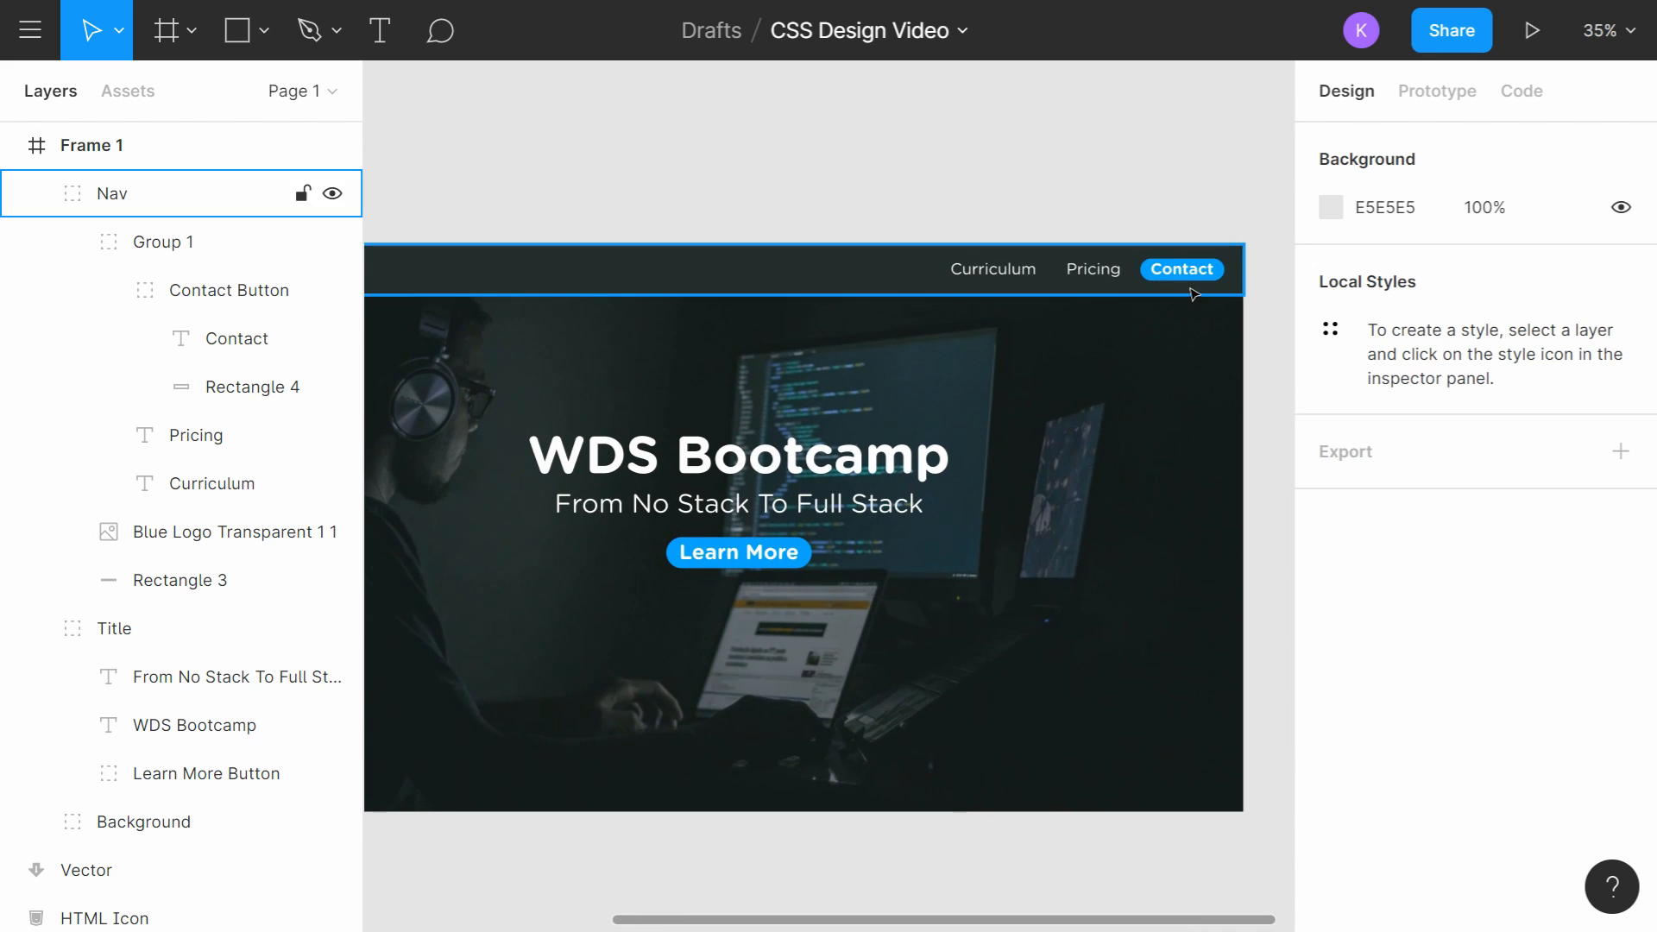
{"action": "left_click", "coordinate": [248, 340]}
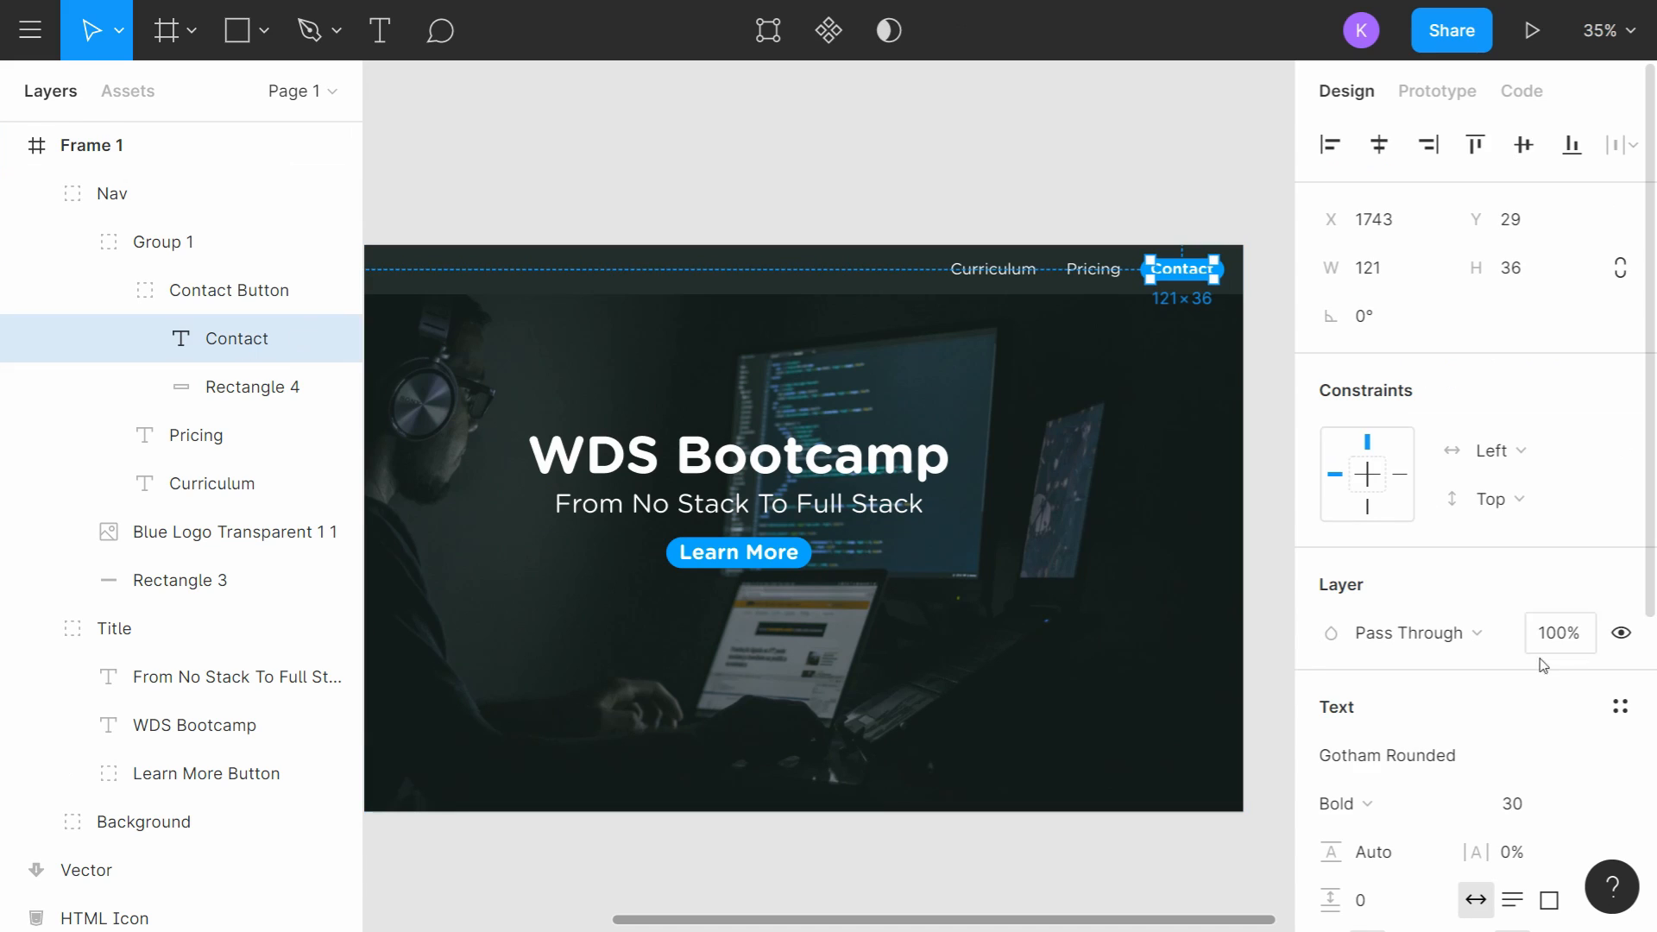
{"action": "left_click", "coordinate": [1386, 804]}
{"action": "left_click", "coordinate": [1408, 682]}
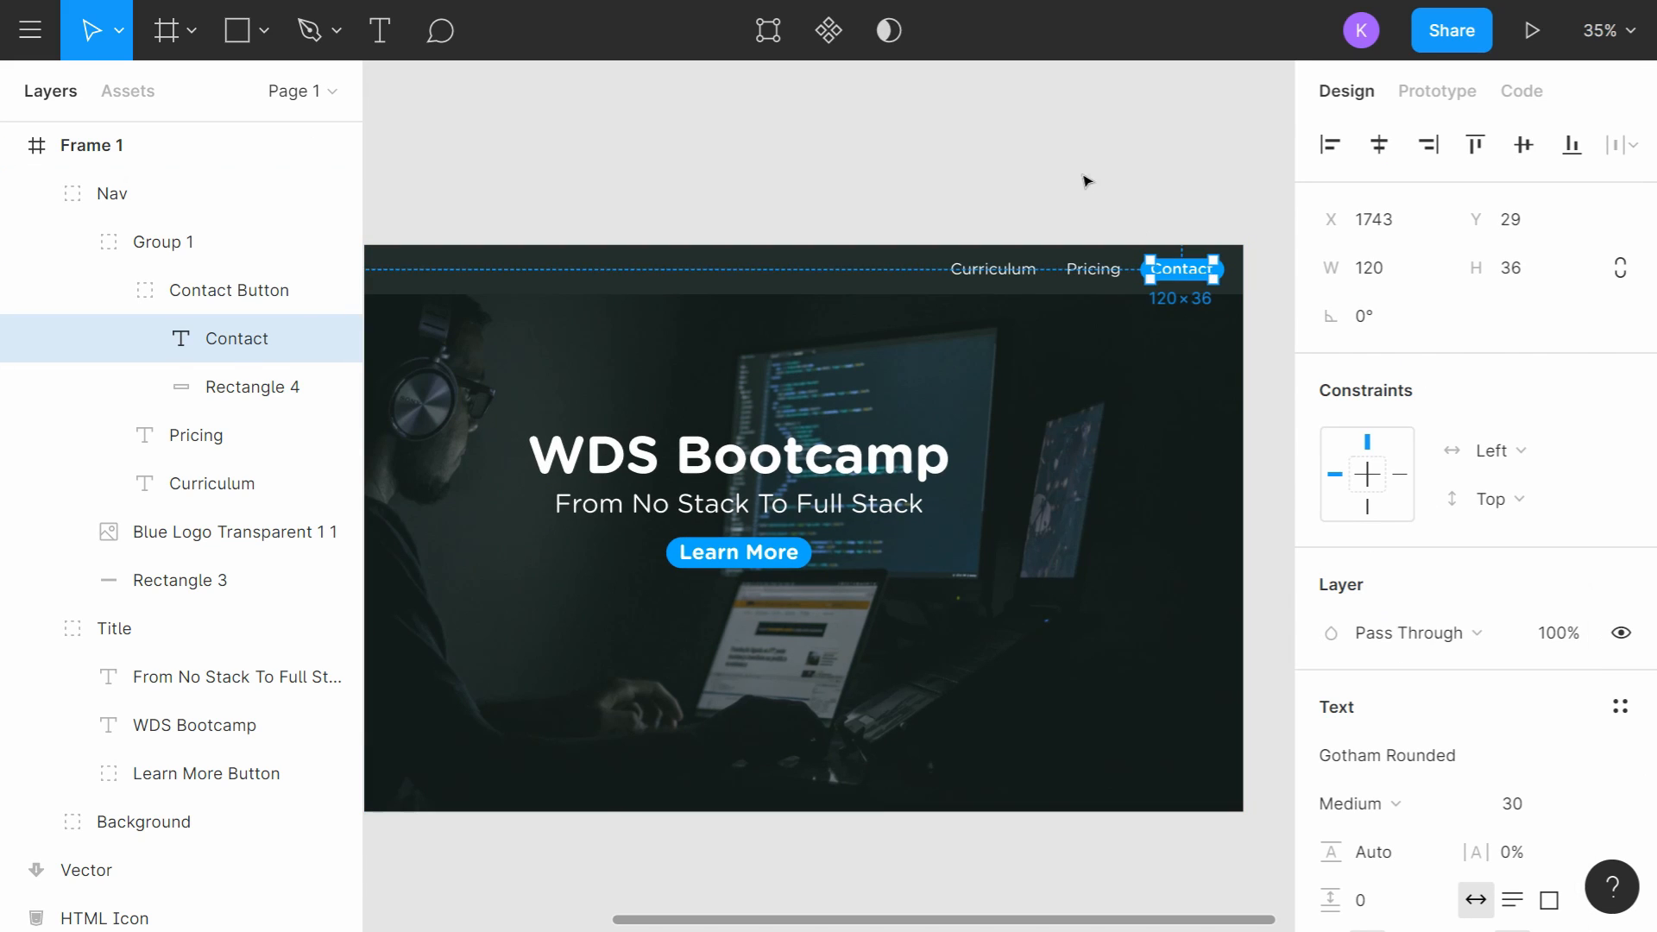
{"action": "left_click", "coordinate": [1094, 180]}
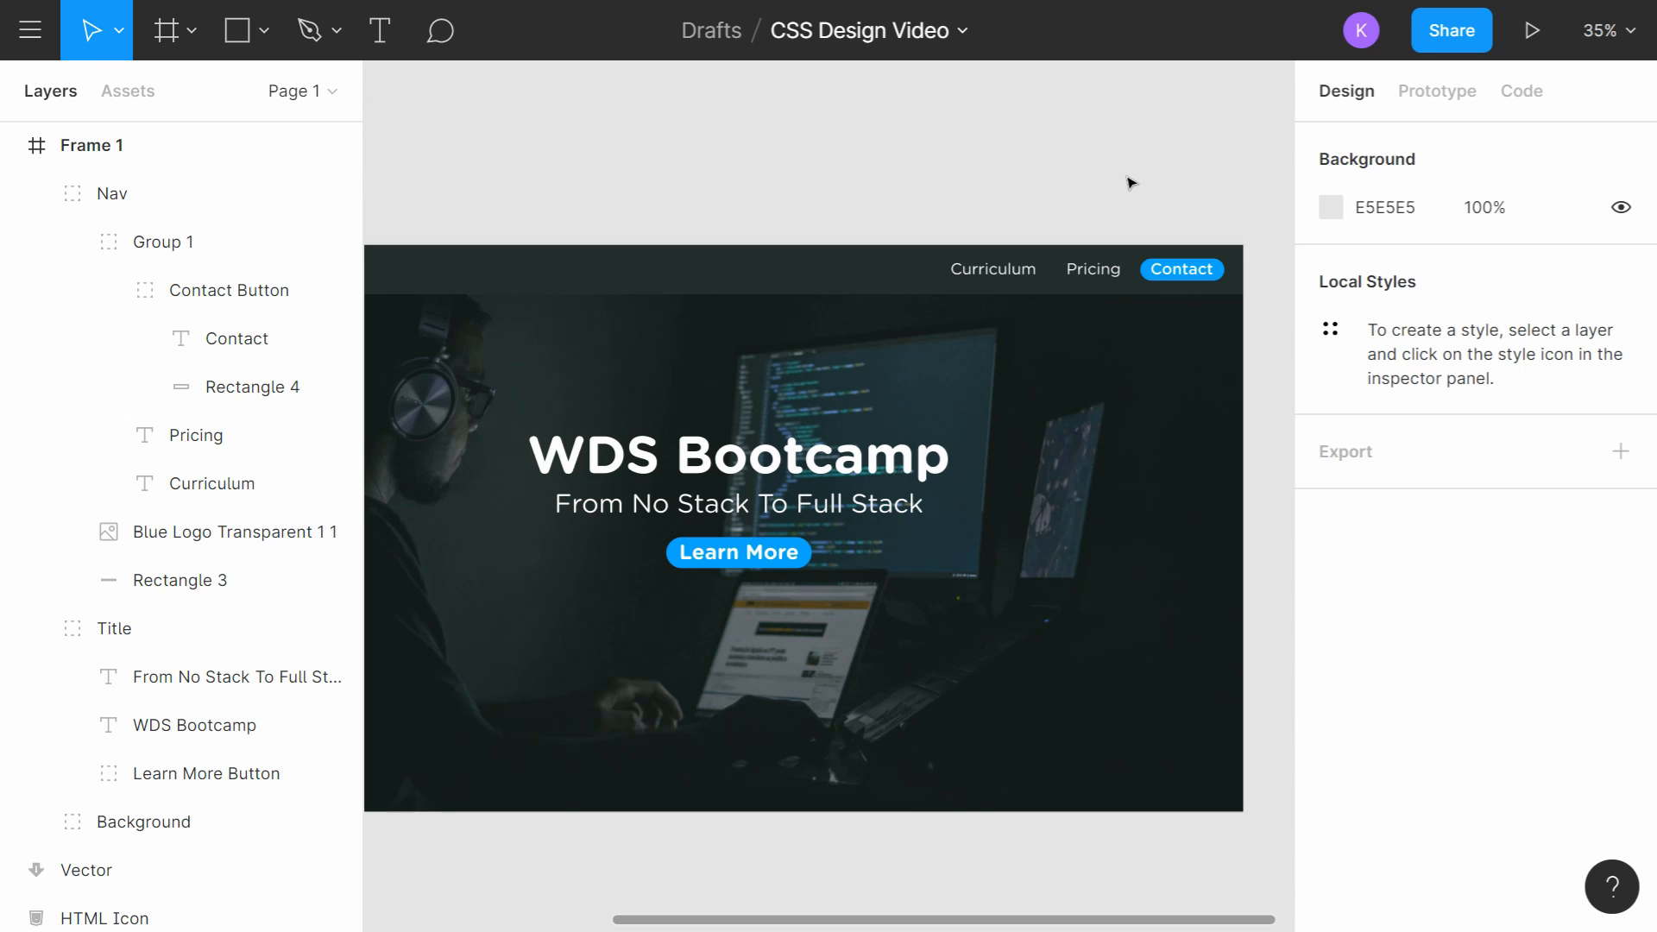
Step: Move the down-arrow icon into the frame, centred near the hero's bottom edge at X 929, Y 1002
{"action": "scroll", "coordinate": [1132, 190], "scroll_direction": "down", "scroll_amount": 3, "text": "ctrl"}
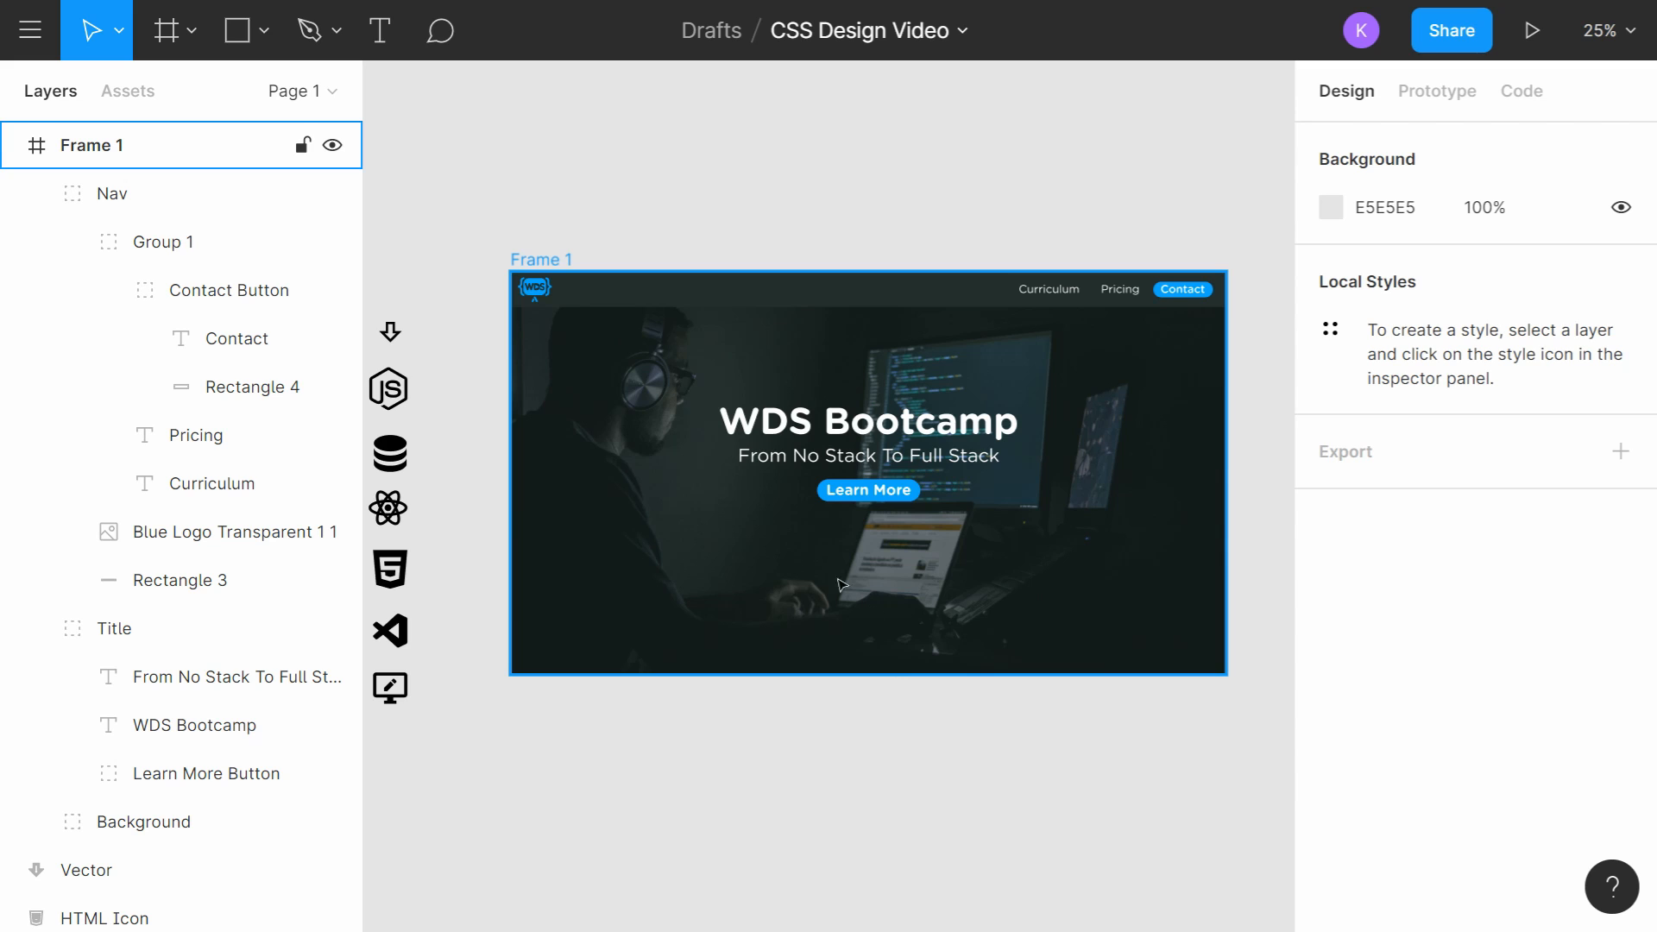
{"action": "left_click_drag", "start_coordinate": [390, 331], "coordinate": [872, 652]}
{"action": "scroll", "coordinate": [873, 652], "scroll_direction": "up", "scroll_amount": 5}
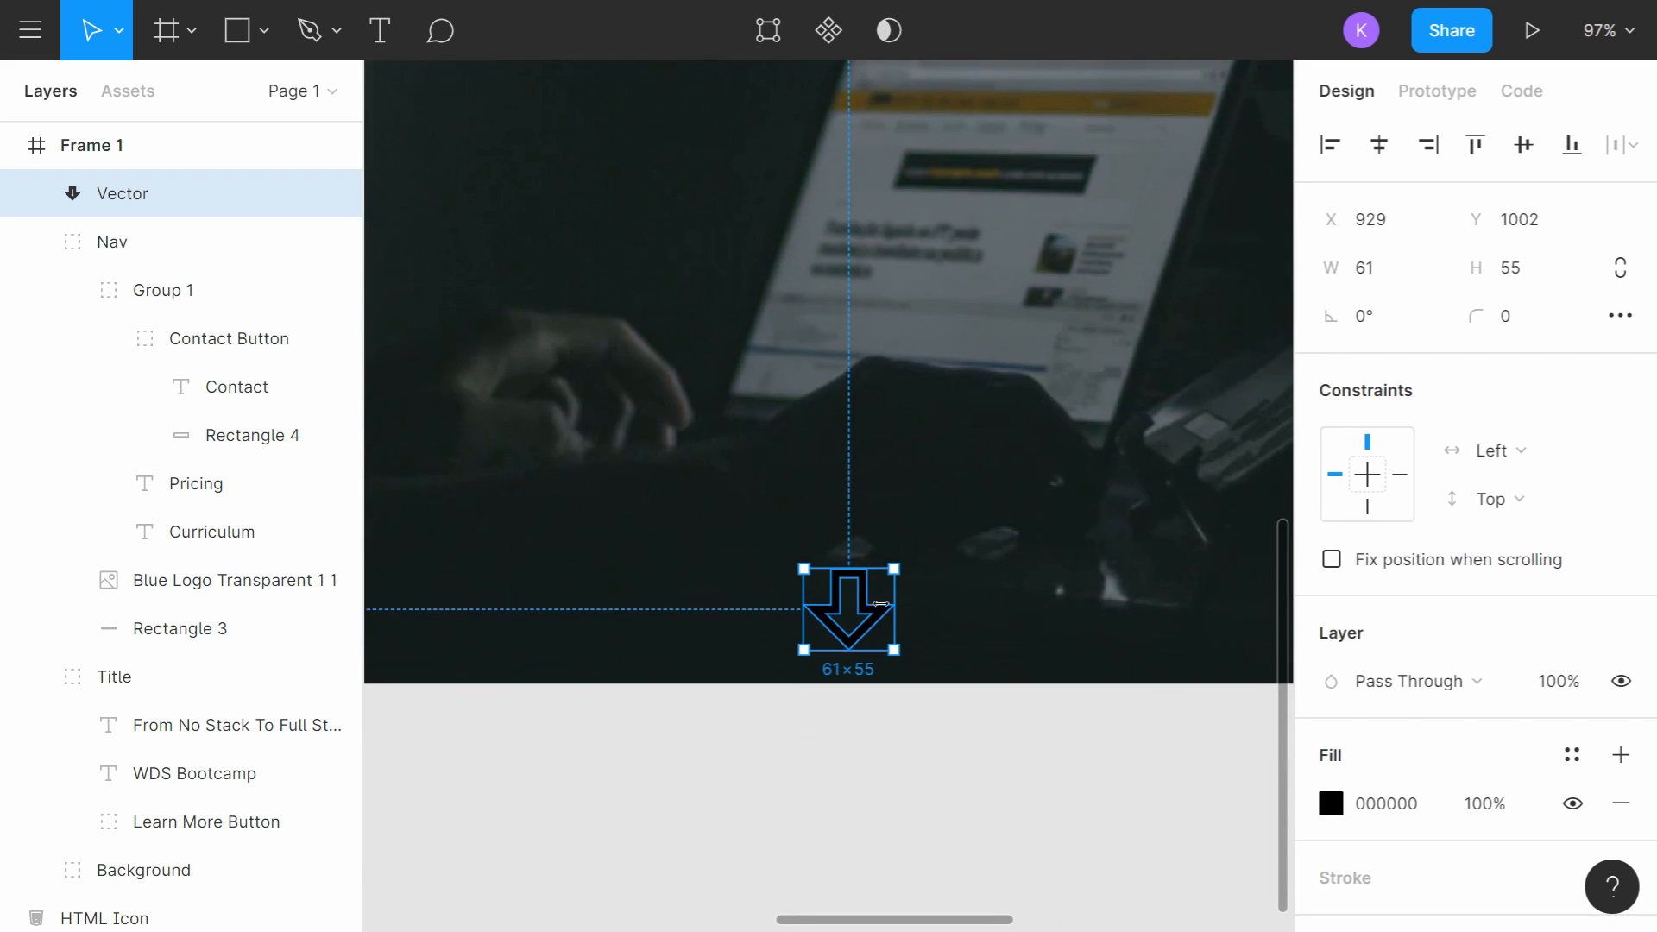
Step: Set the down-arrow icon's fill colour to FFFFFF
{"action": "left_click", "coordinate": [1330, 803]}
{"action": "type", "text": "FFFFFF"}
{"action": "key", "text": "Return"}
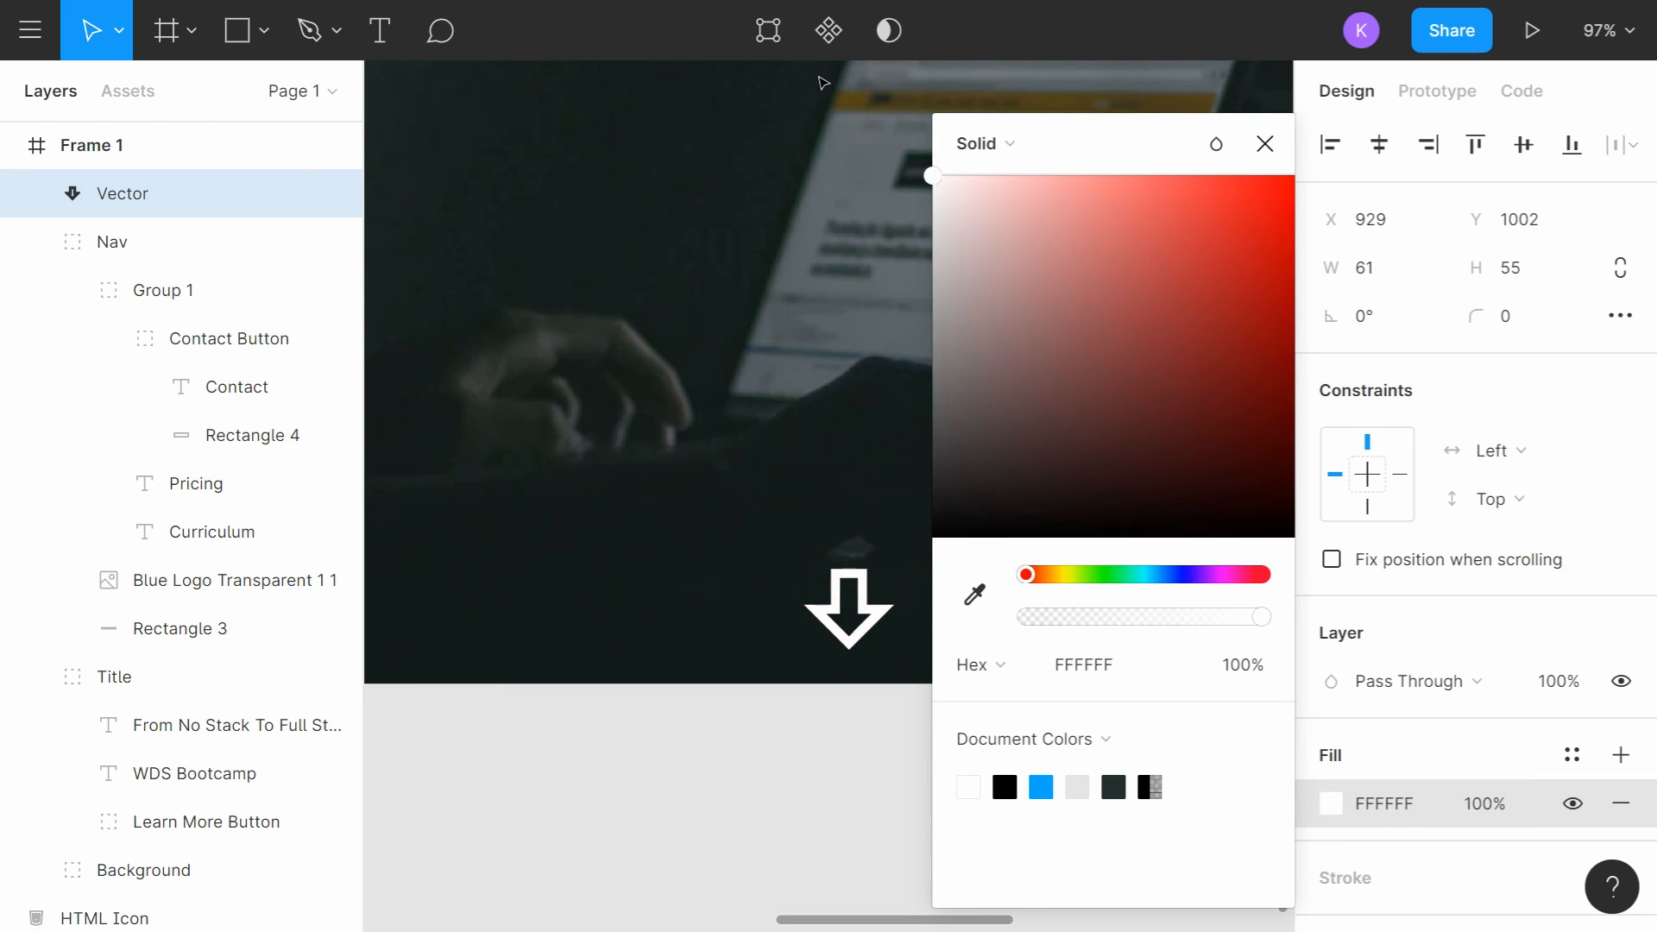
{"action": "left_click", "coordinate": [1265, 144]}
{"action": "left_click", "coordinate": [873, 602]}
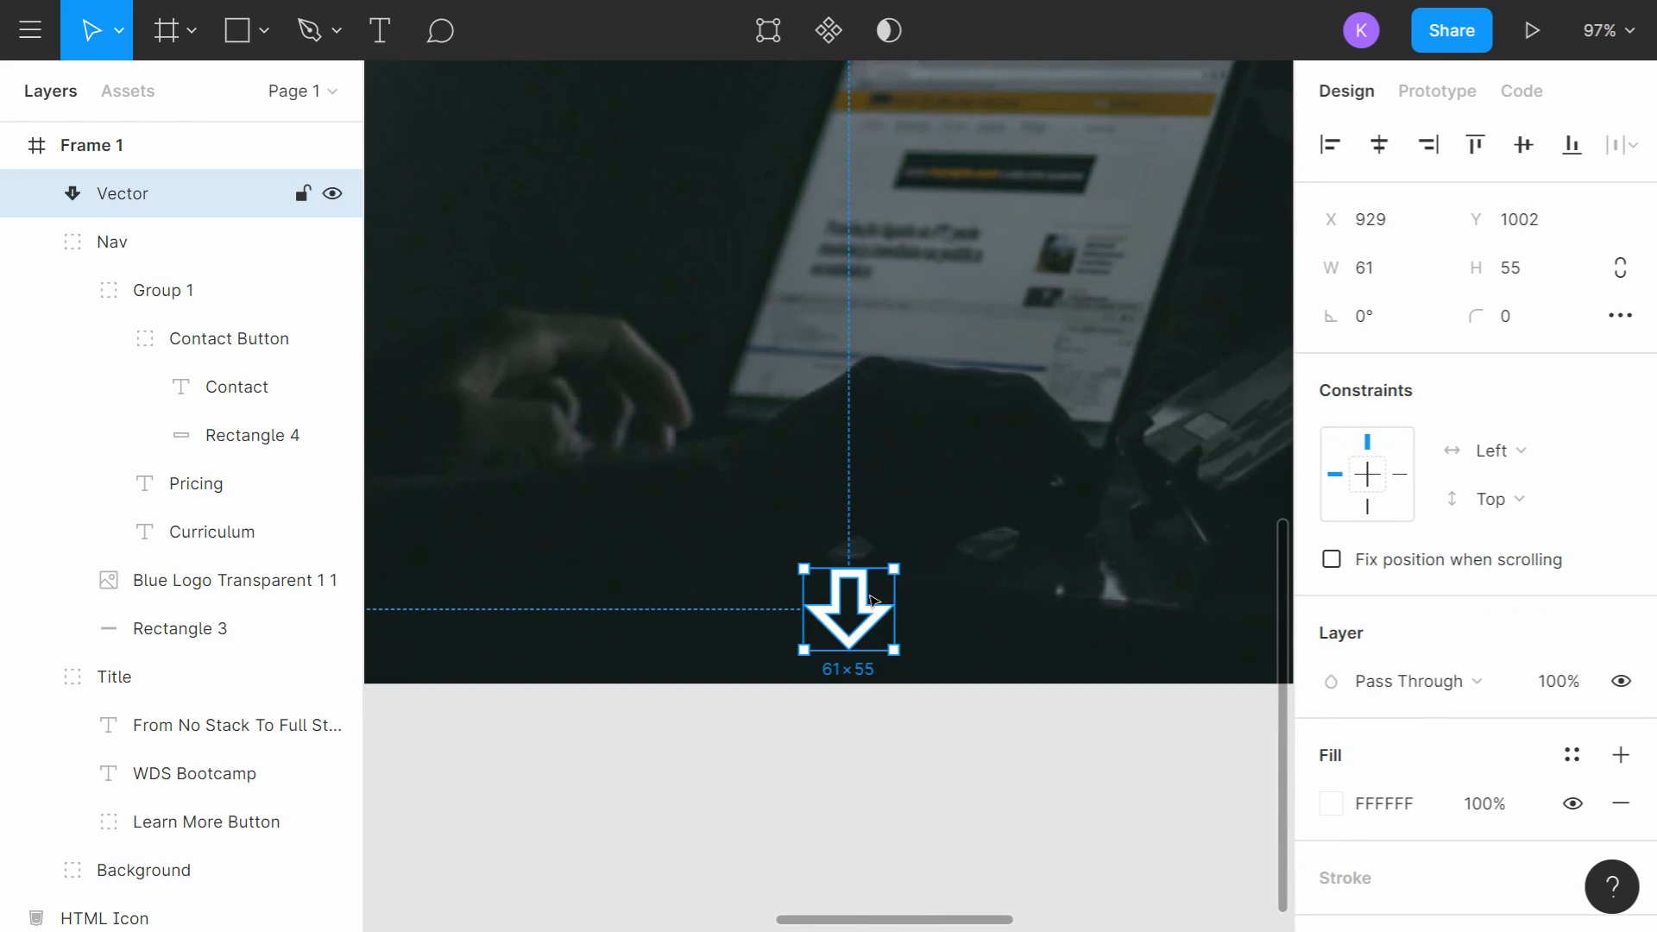
{"action": "left_click_drag", "start_coordinate": [873, 601], "coordinate": [873, 602]}
{"action": "scroll", "coordinate": [1072, 697], "scroll_direction": "down", "scroll_amount": 10}
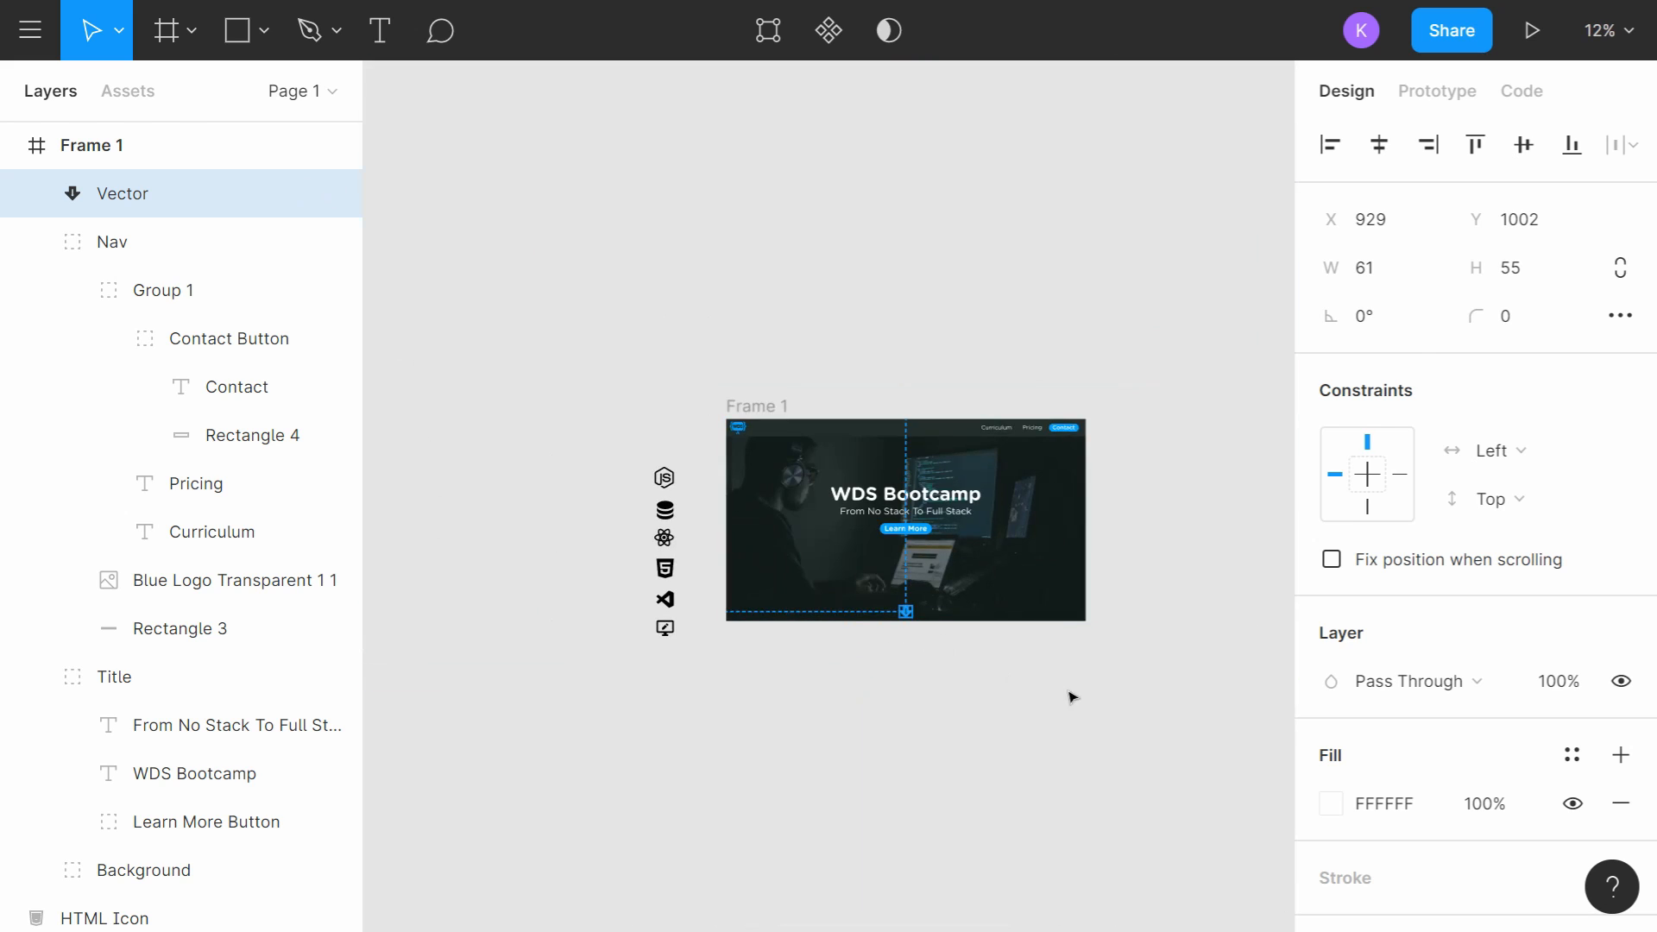
{"action": "left_click", "coordinate": [1080, 650]}
Step: Extend Frame 1 downward to a height of 2390
{"action": "scroll", "coordinate": [1073, 639], "scroll_direction": "up", "scroll_amount": 3}
{"action": "left_click_drag", "start_coordinate": [1072, 639], "coordinate": [1146, 670]}
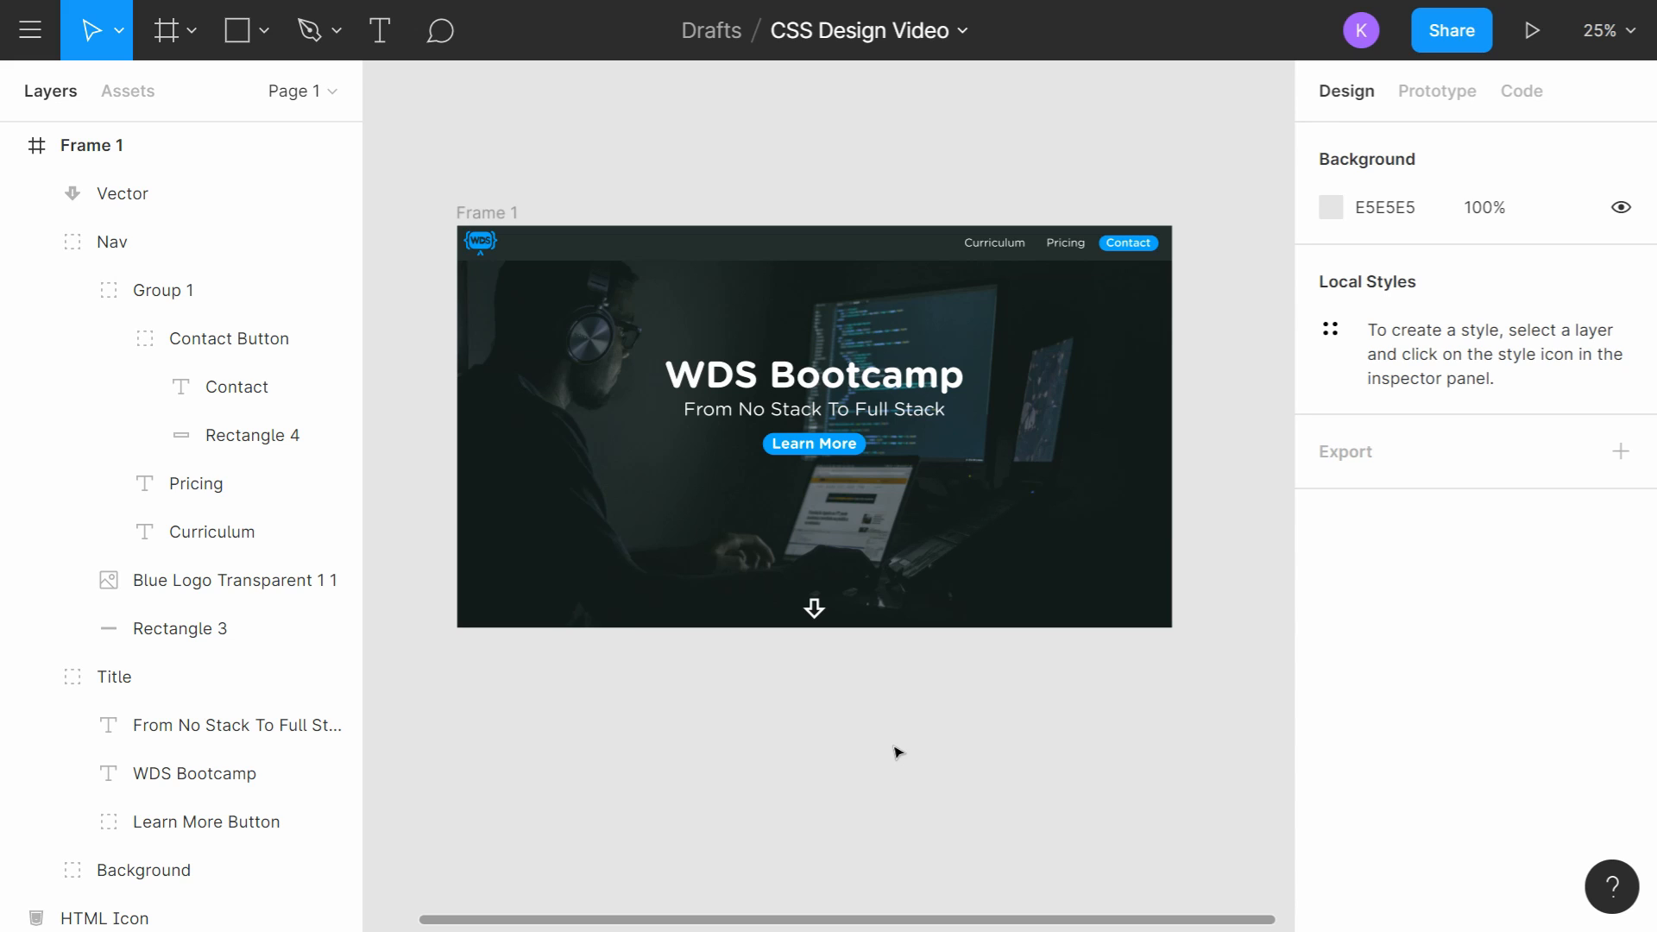
{"action": "left_click", "coordinate": [479, 213]}
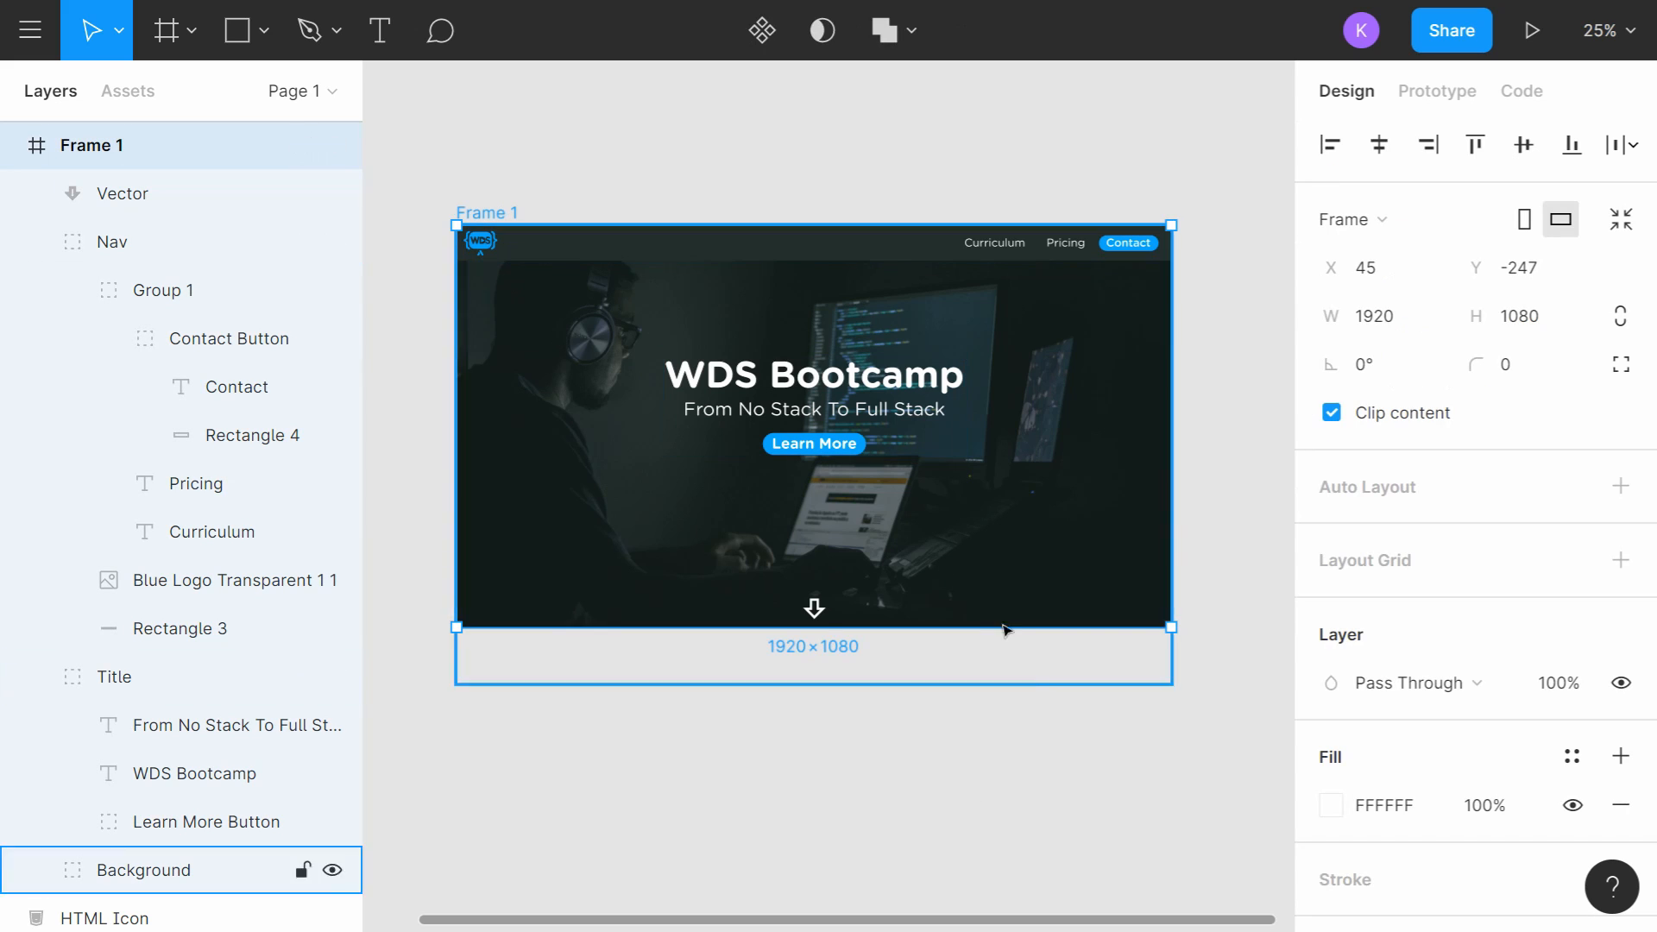
{"action": "left_click_drag", "start_coordinate": [936, 637], "coordinate": [951, 893]}
{"action": "scroll", "coordinate": [949, 863], "scroll_direction": "down", "scroll_amount": 3}
{"action": "left_click_drag", "start_coordinate": [1010, 731], "coordinate": [999, 782]}
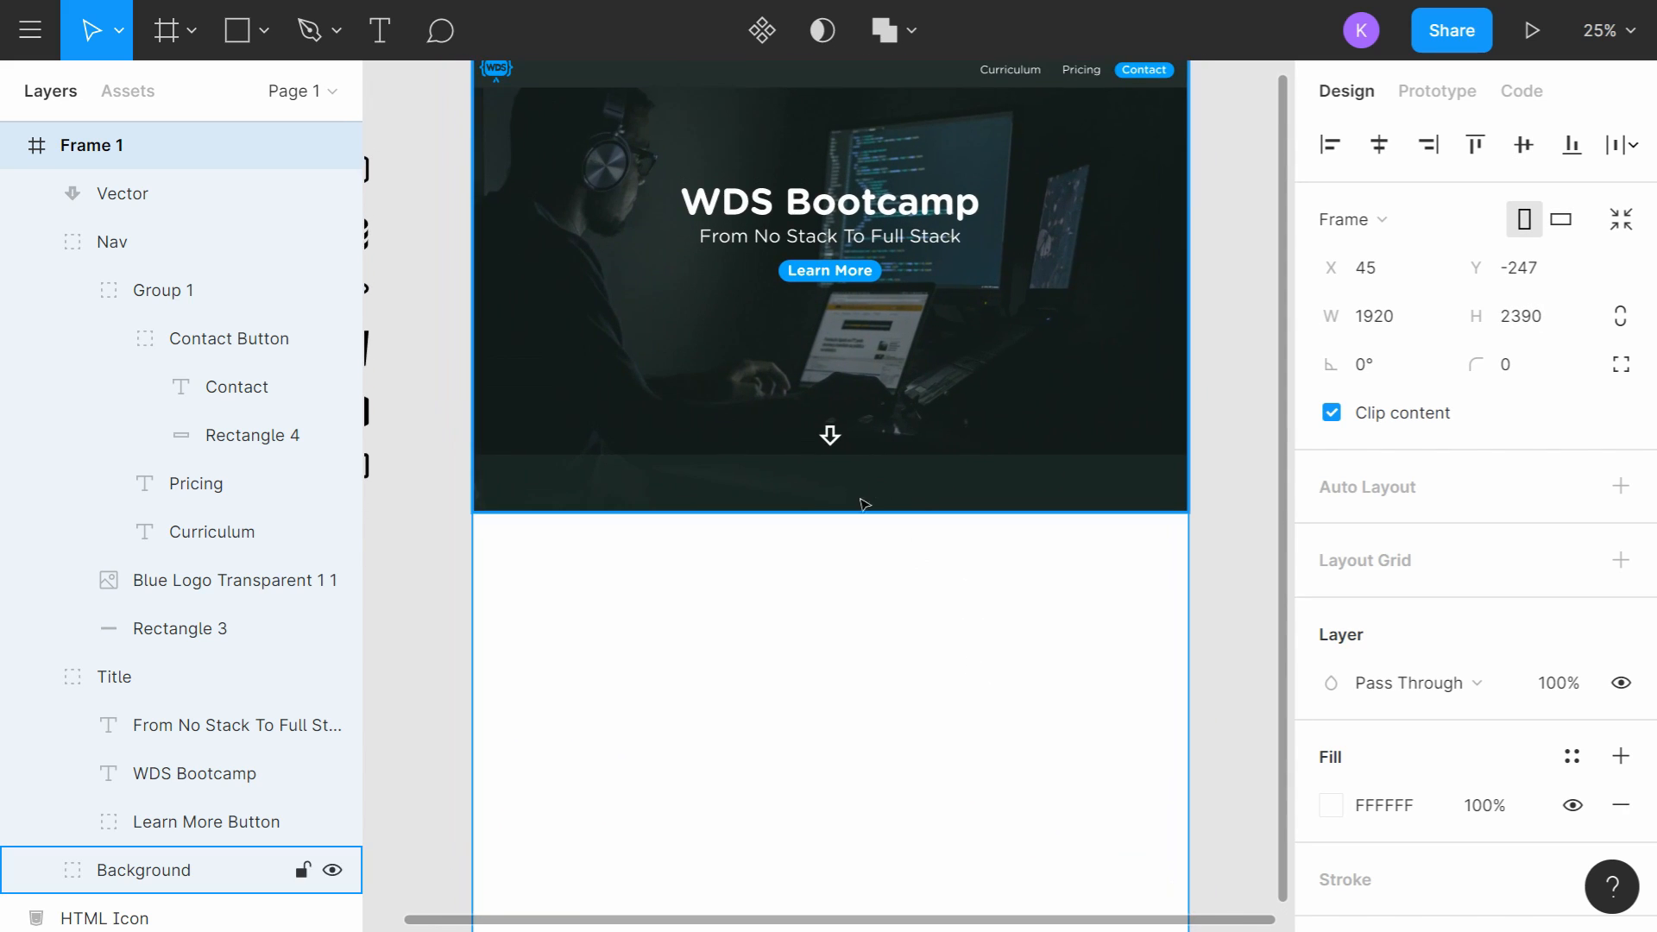
{"action": "left_click_drag", "start_coordinate": [868, 623], "coordinate": [859, 683]}
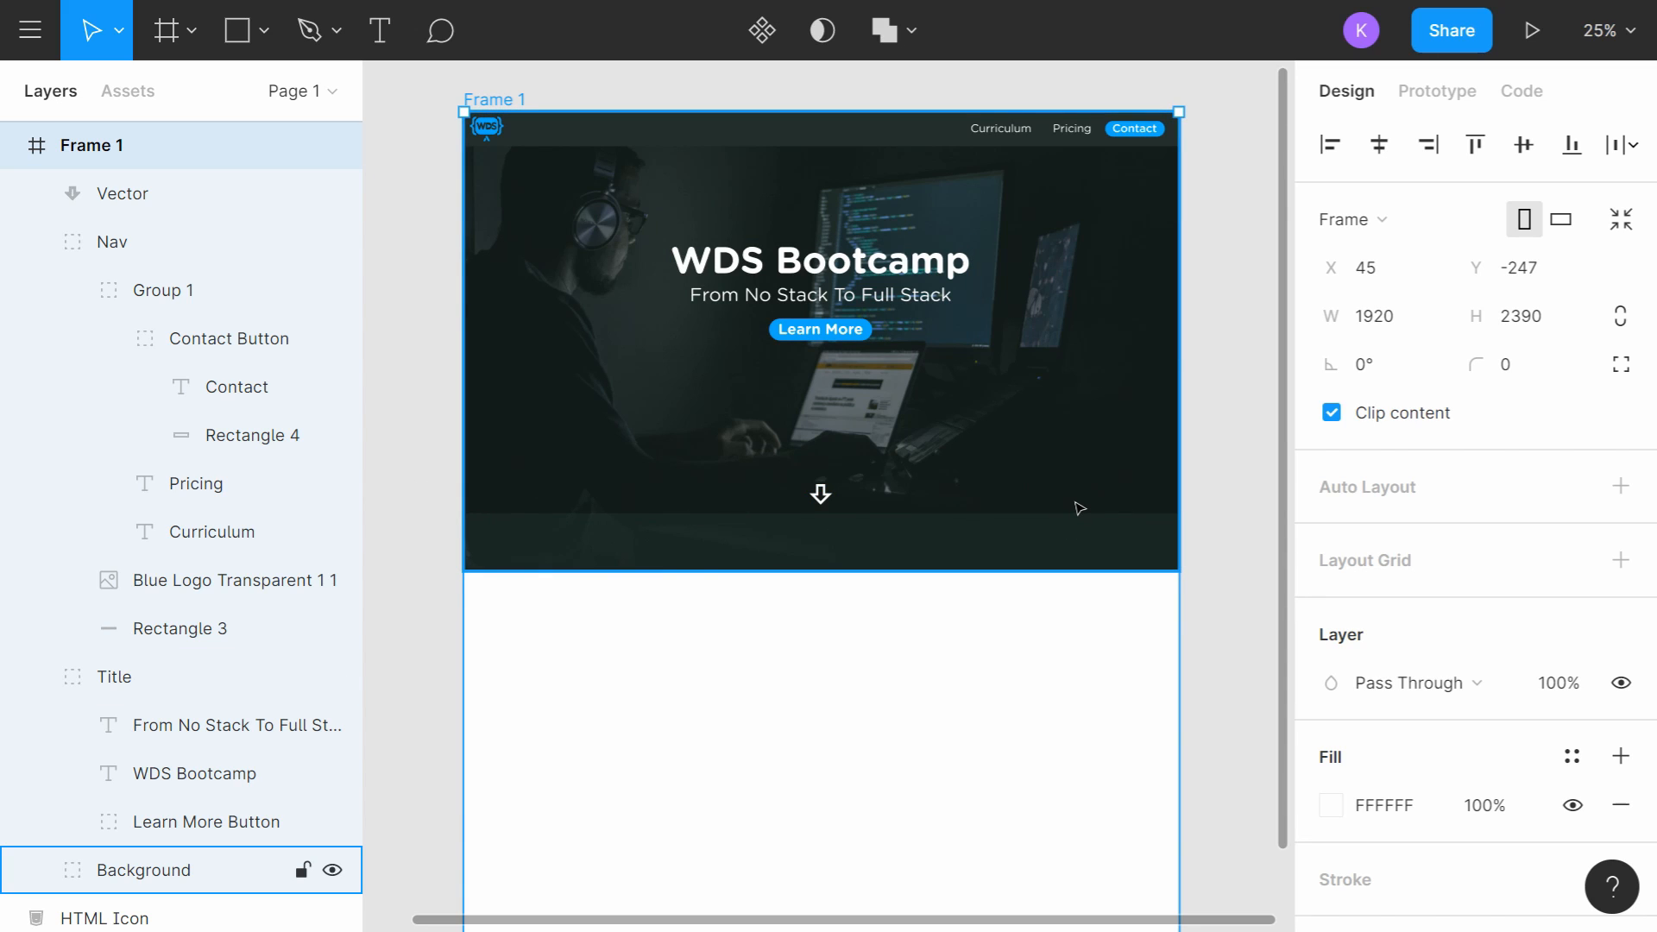
Step: Draw a 1920 × 1080 rectangle over the hero, matching the bounds of the overlay rectangle in the Background group
{"action": "scroll", "coordinate": [129, 284], "scroll_direction": "down", "scroll_amount": 3}
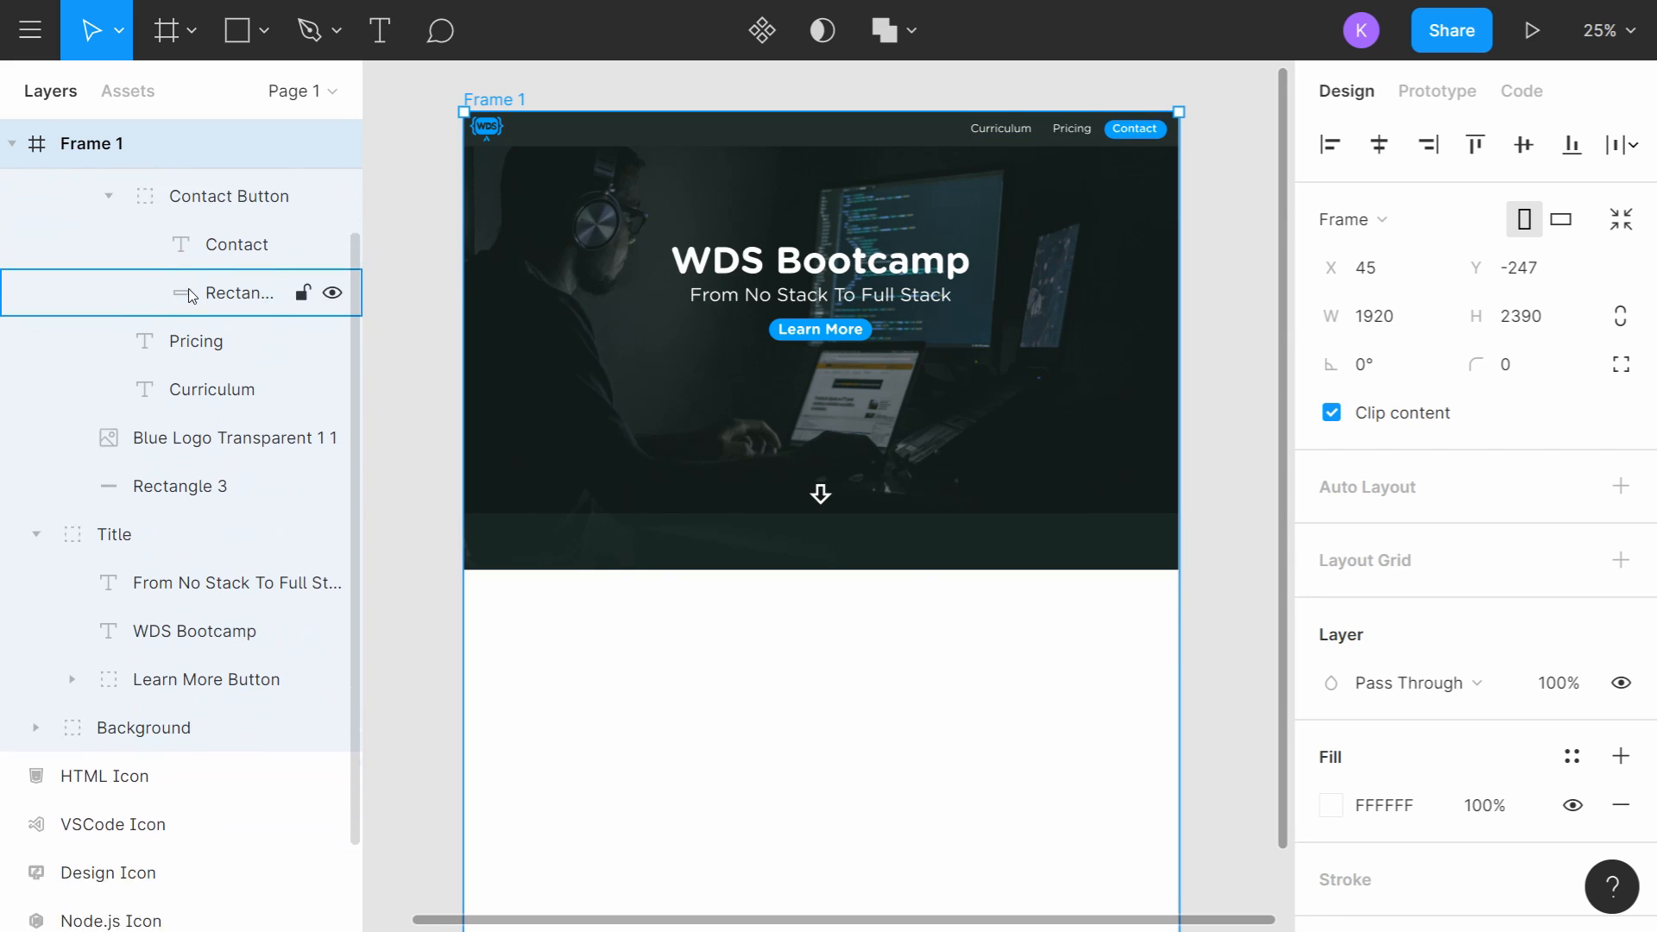
{"action": "scroll", "coordinate": [173, 388], "scroll_direction": "up", "scroll_amount": 2}
{"action": "scroll", "coordinate": [130, 518], "scroll_direction": "down", "scroll_amount": 2}
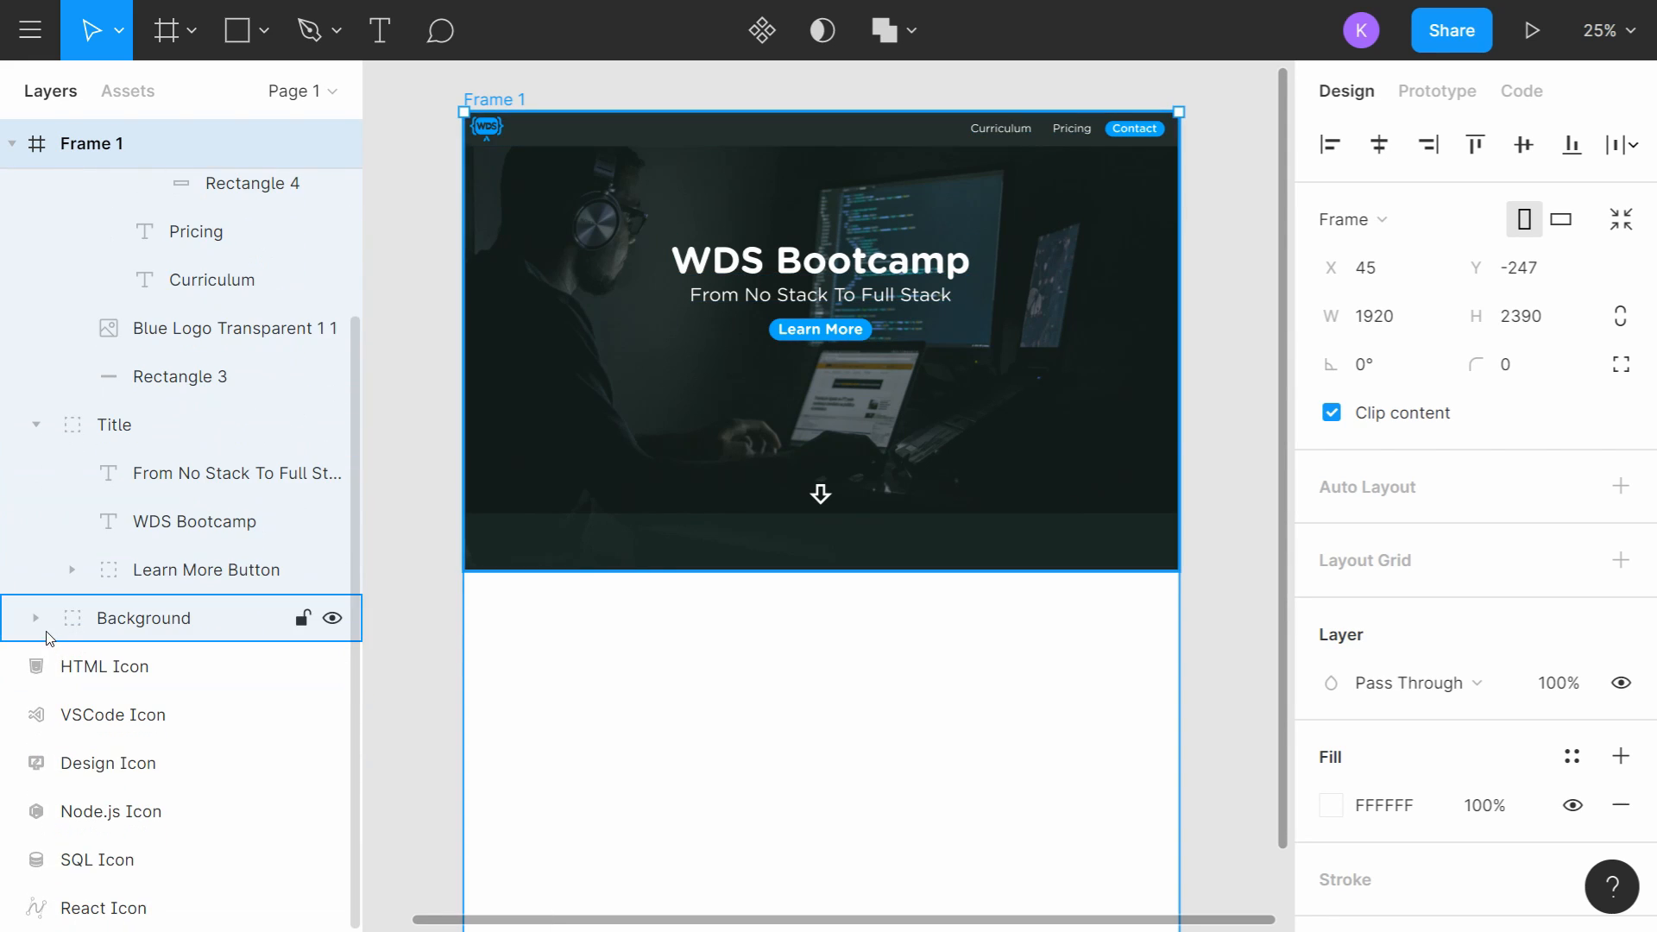
{"action": "left_click", "coordinate": [37, 623]}
{"action": "scroll", "coordinate": [39, 635], "scroll_direction": "down", "scroll_amount": 1}
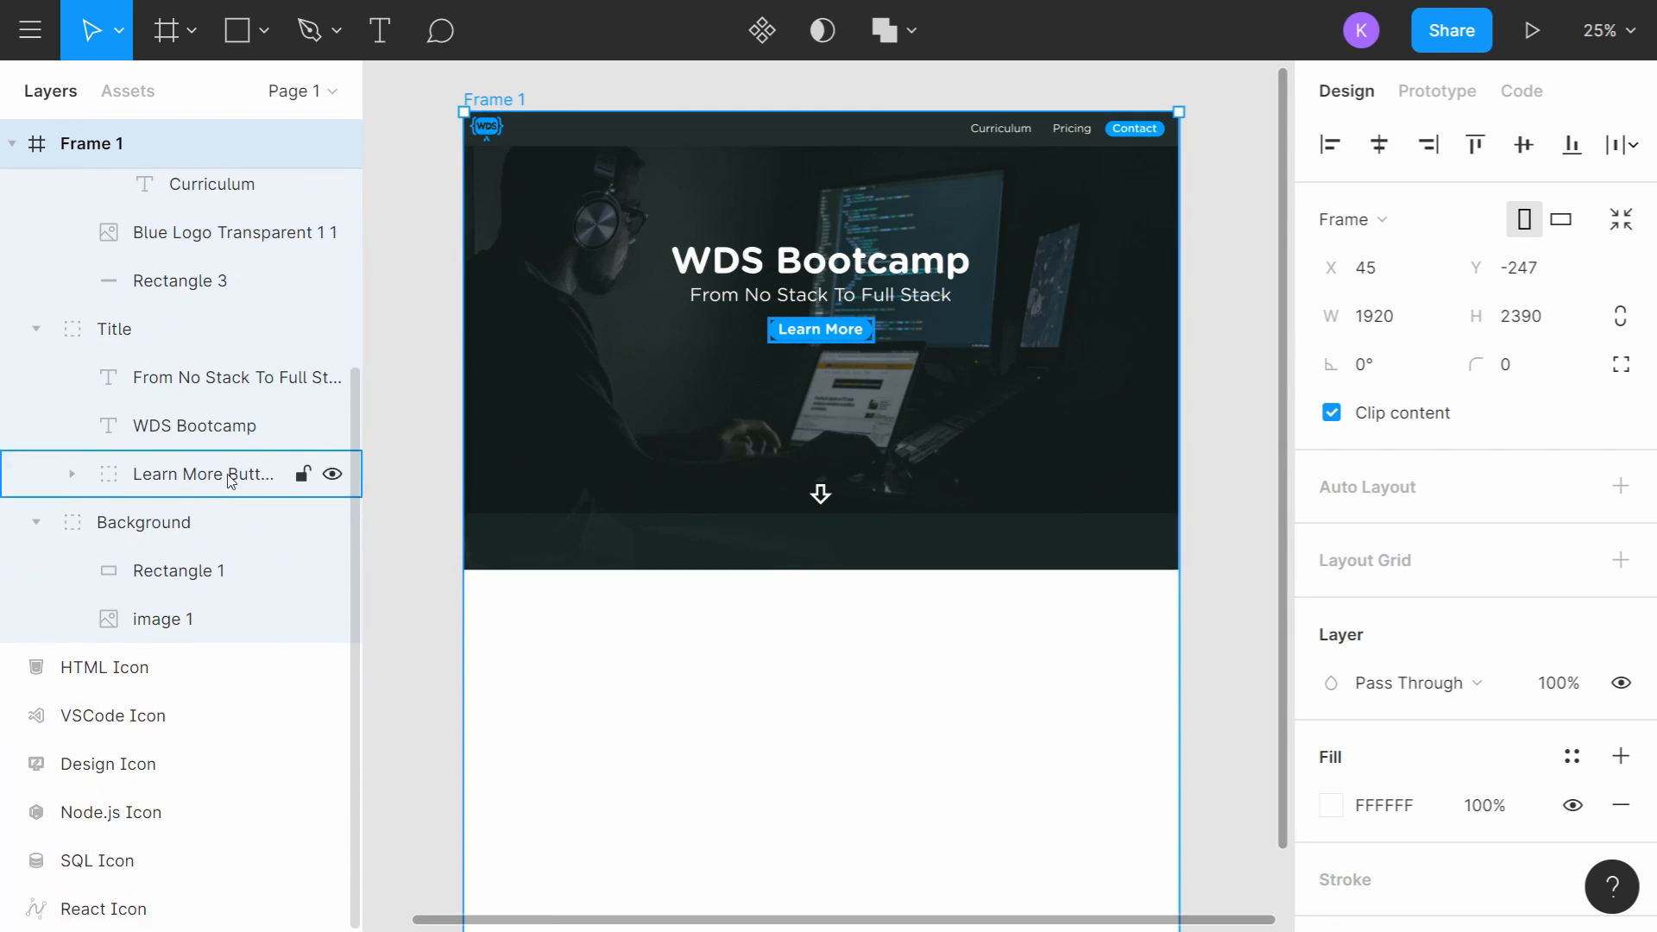
{"action": "left_click", "coordinate": [172, 577]}
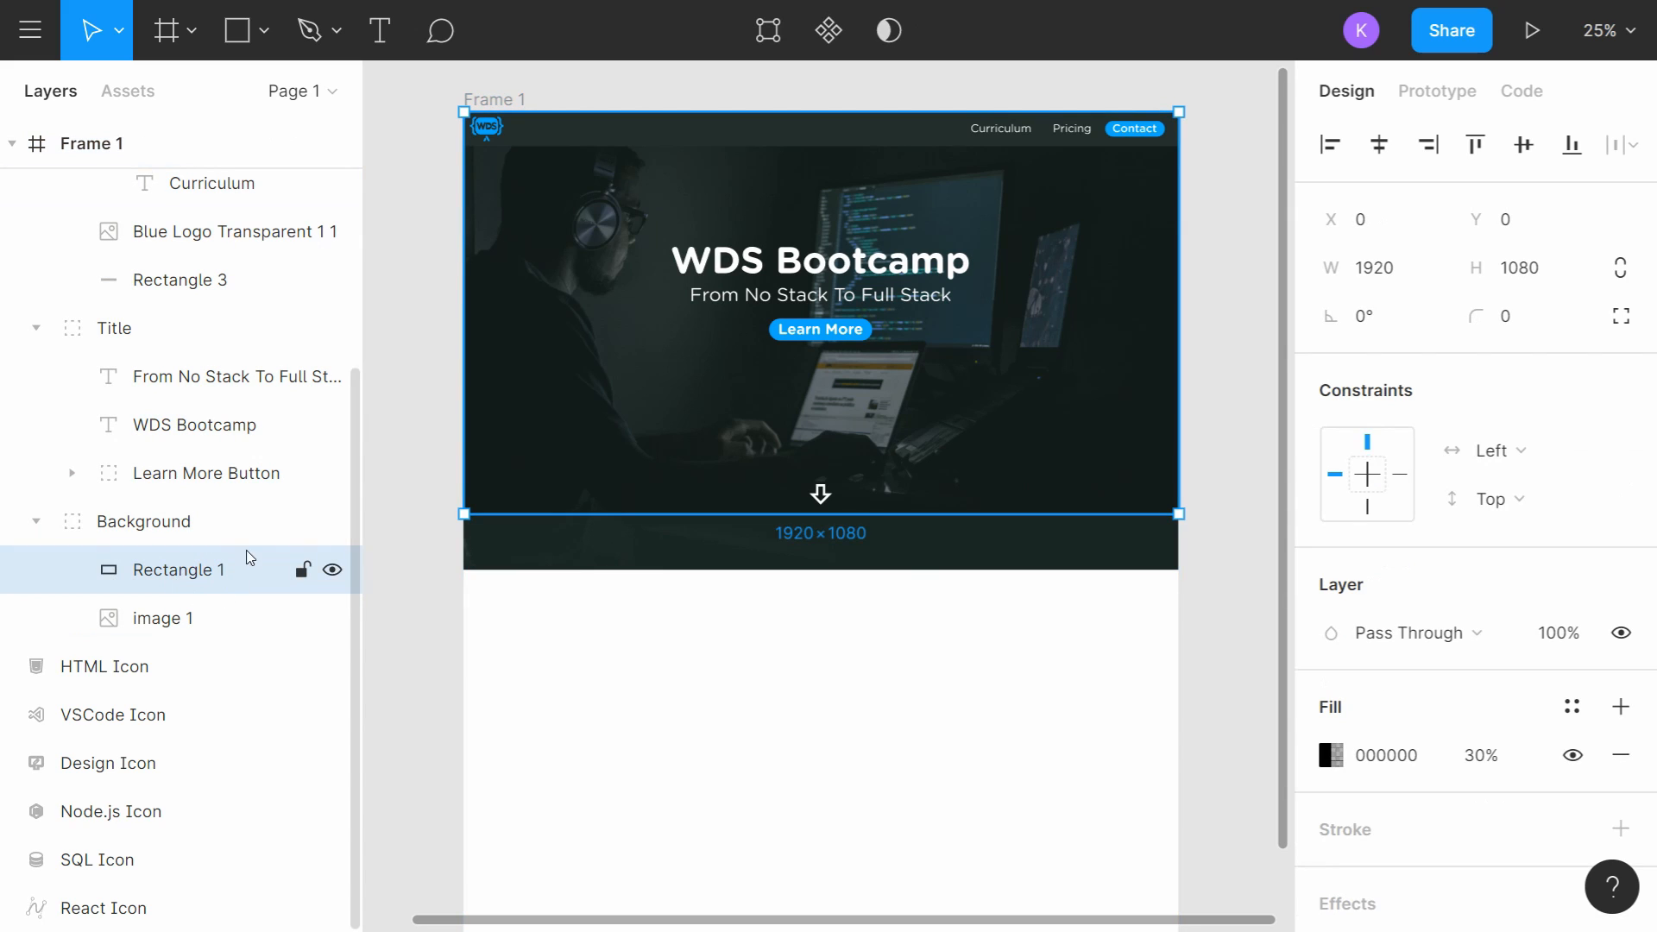
{"action": "left_click", "coordinate": [263, 34]}
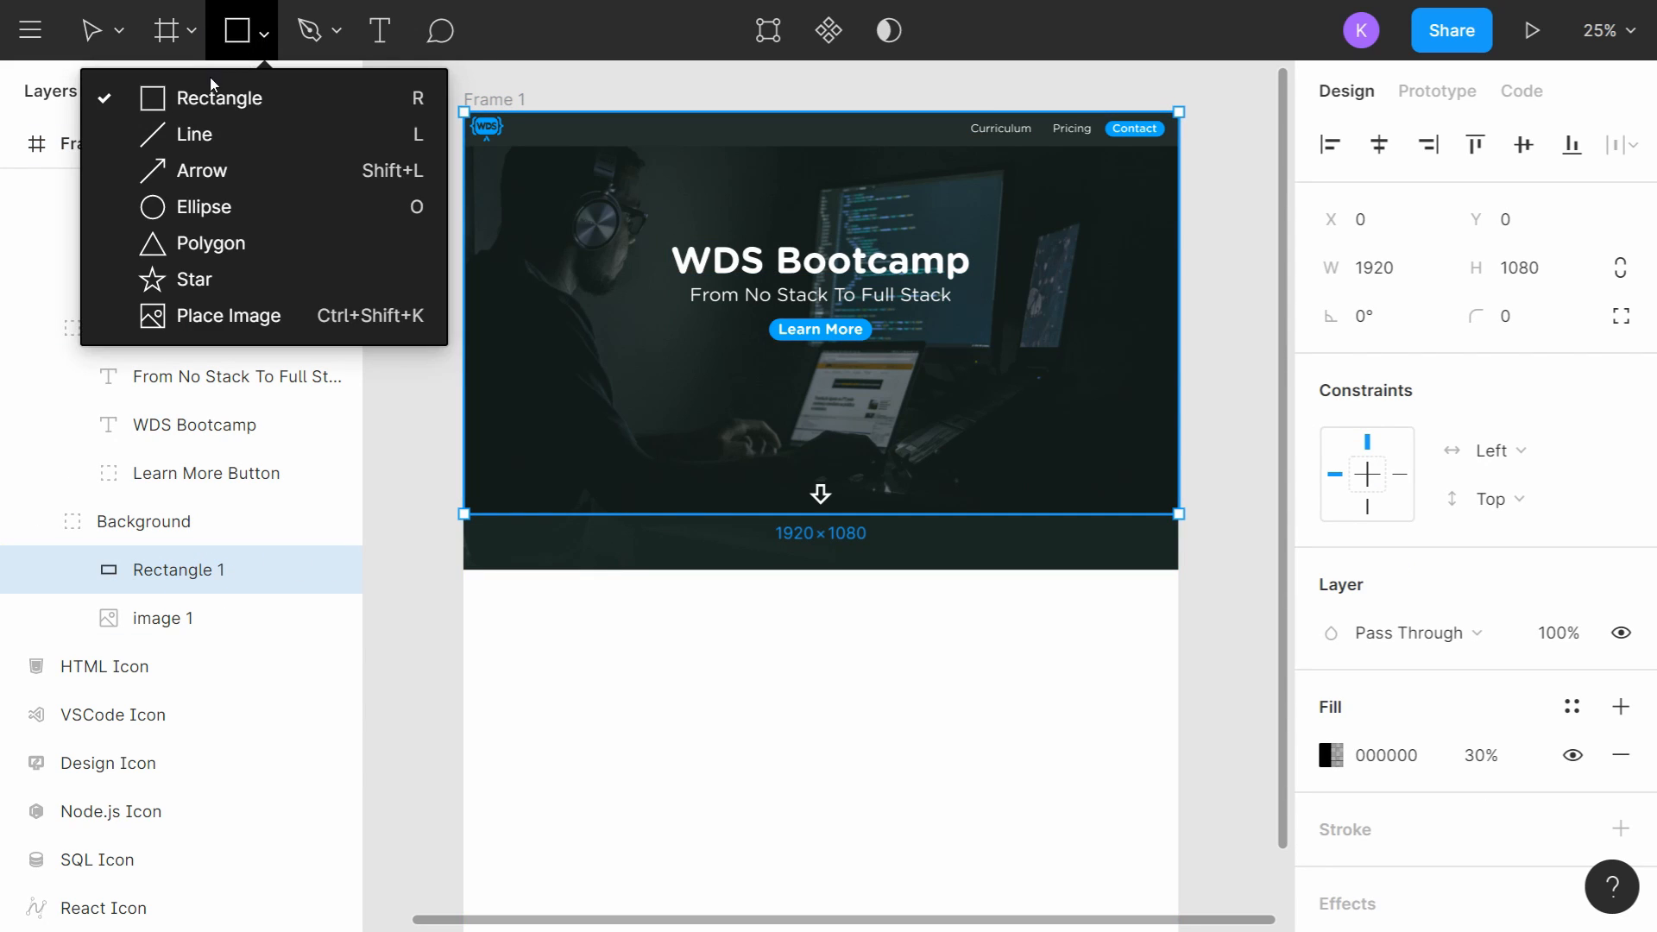
{"action": "left_click", "coordinate": [211, 83]}
{"action": "left_click", "coordinate": [263, 34]}
{"action": "left_click", "coordinate": [241, 125]}
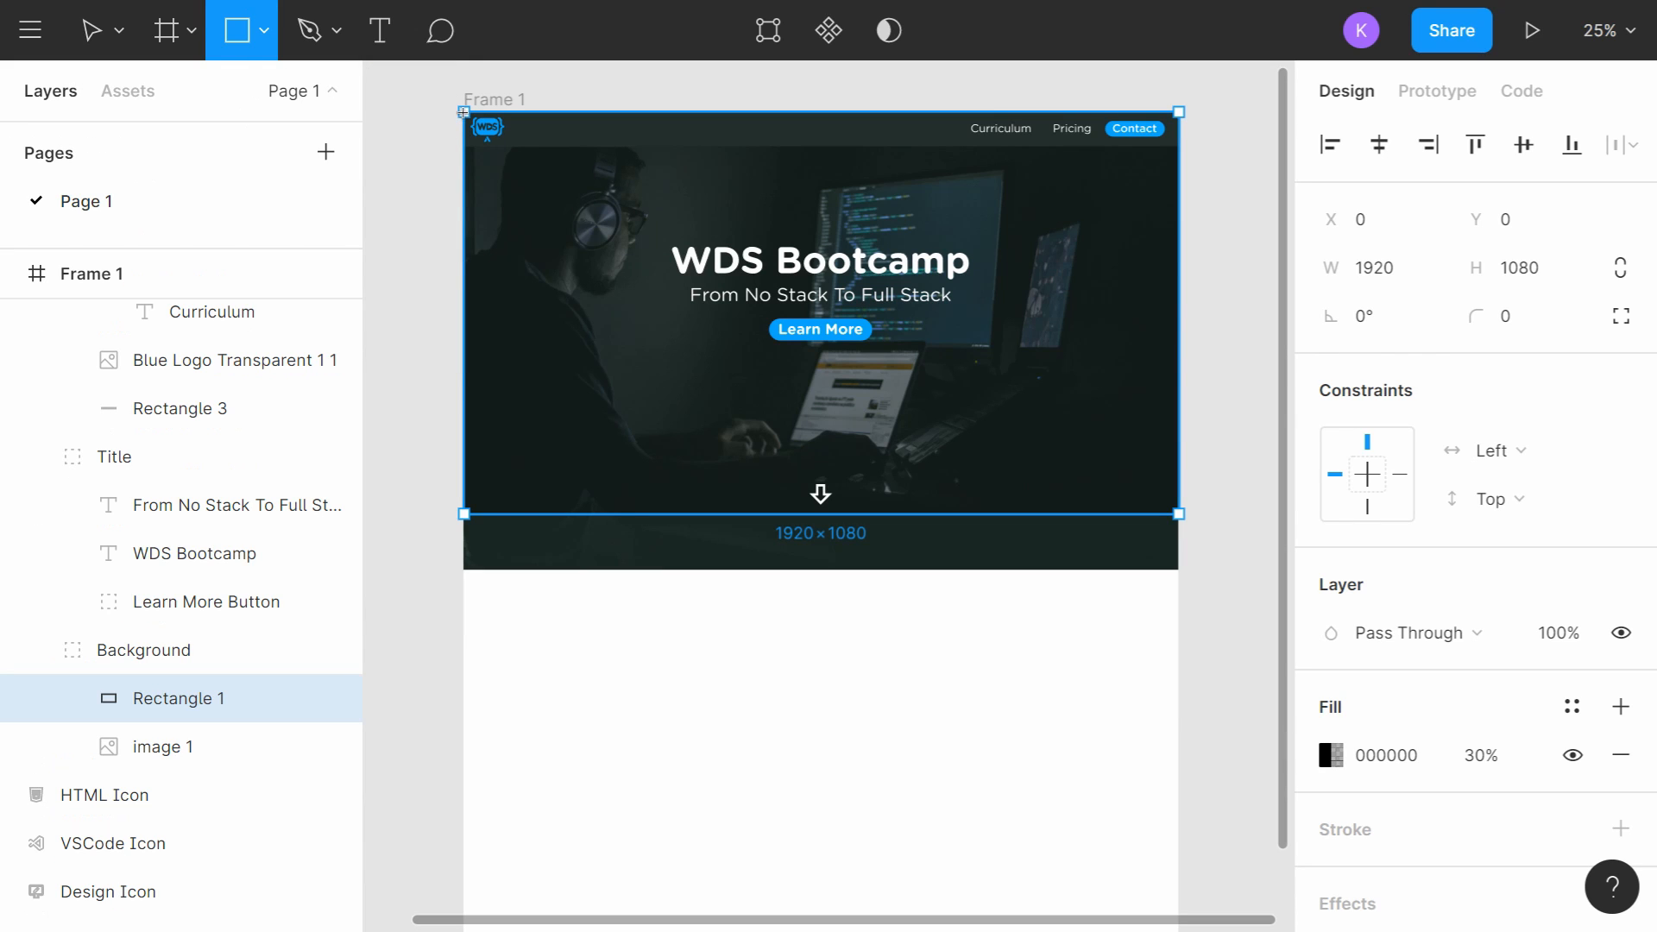
{"action": "left_click_drag", "start_coordinate": [463, 112], "coordinate": [1178, 514]}
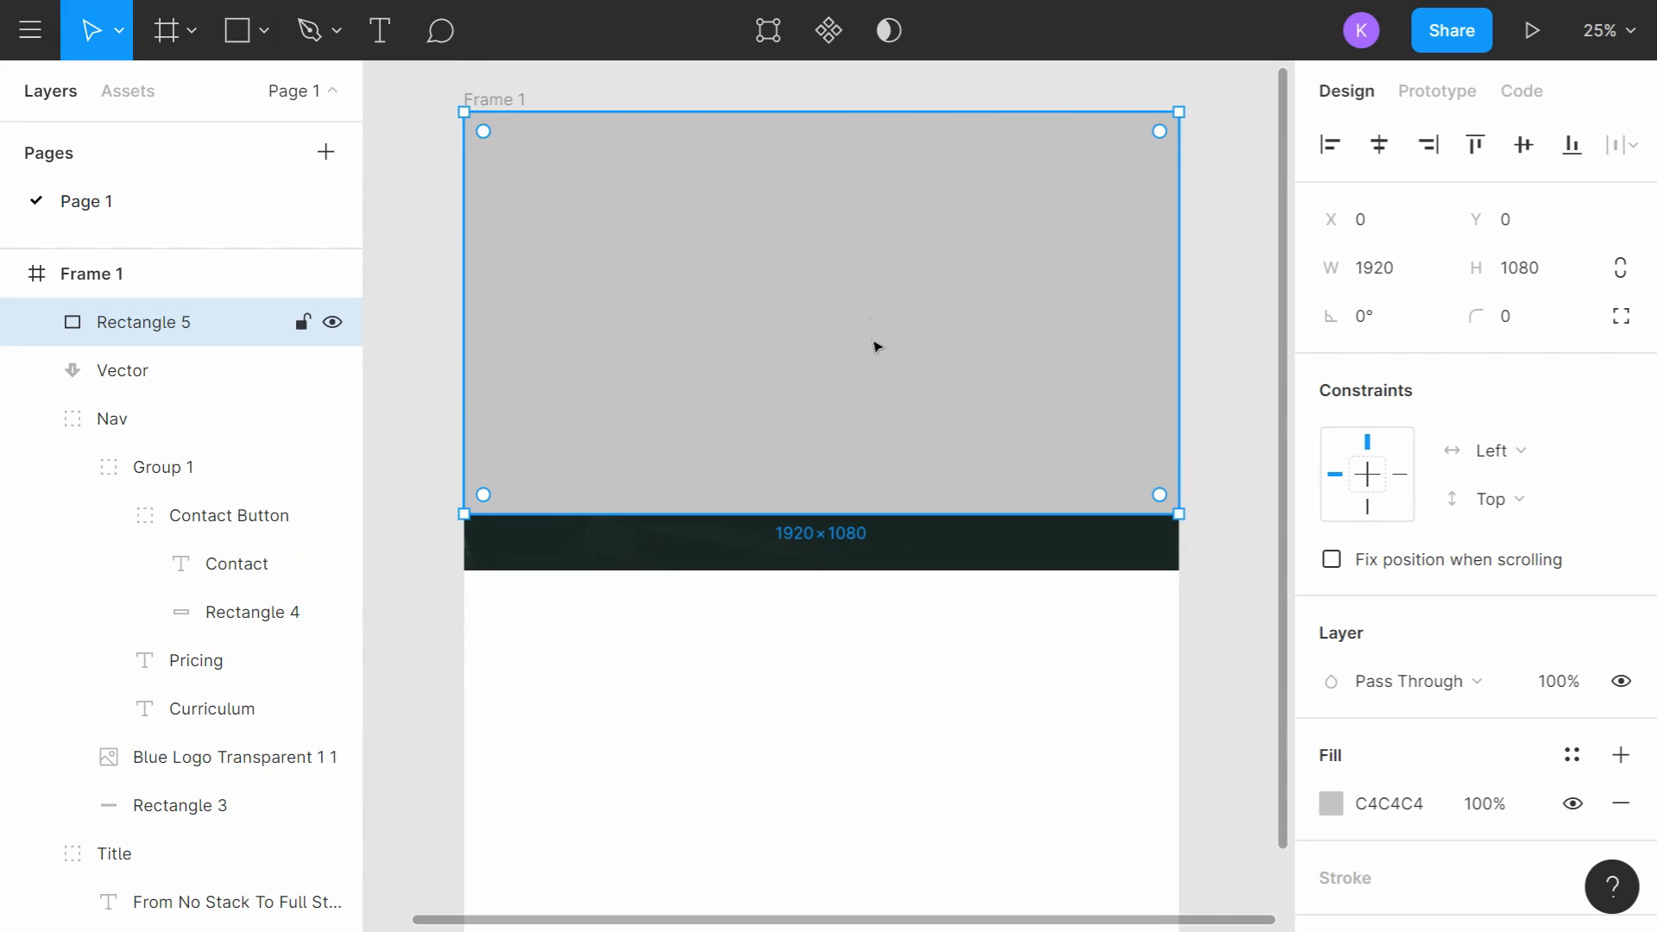
Step: Move the new 1920 × 1080 rectangle to the bottom of the Background group and use it as a mask
{"action": "scroll", "coordinate": [118, 351], "scroll_direction": "down", "scroll_amount": 2}
{"action": "scroll", "coordinate": [127, 319], "scroll_direction": "up", "scroll_amount": 2}
{"action": "mouse_move", "coordinate": [127, 320]}
{"action": "left_mouse_down"}
{"action": "mouse_move", "coordinate": [333, 911]}
{"action": "mouse_move", "coordinate": [210, 929]}
{"action": "mouse_move", "coordinate": [185, 863]}
{"action": "left_mouse_up"}
{"action": "scroll", "coordinate": [210, 794], "scroll_direction": "down", "scroll_amount": 3}
{"action": "scroll", "coordinate": [188, 371], "scroll_direction": "up", "scroll_amount": 1}
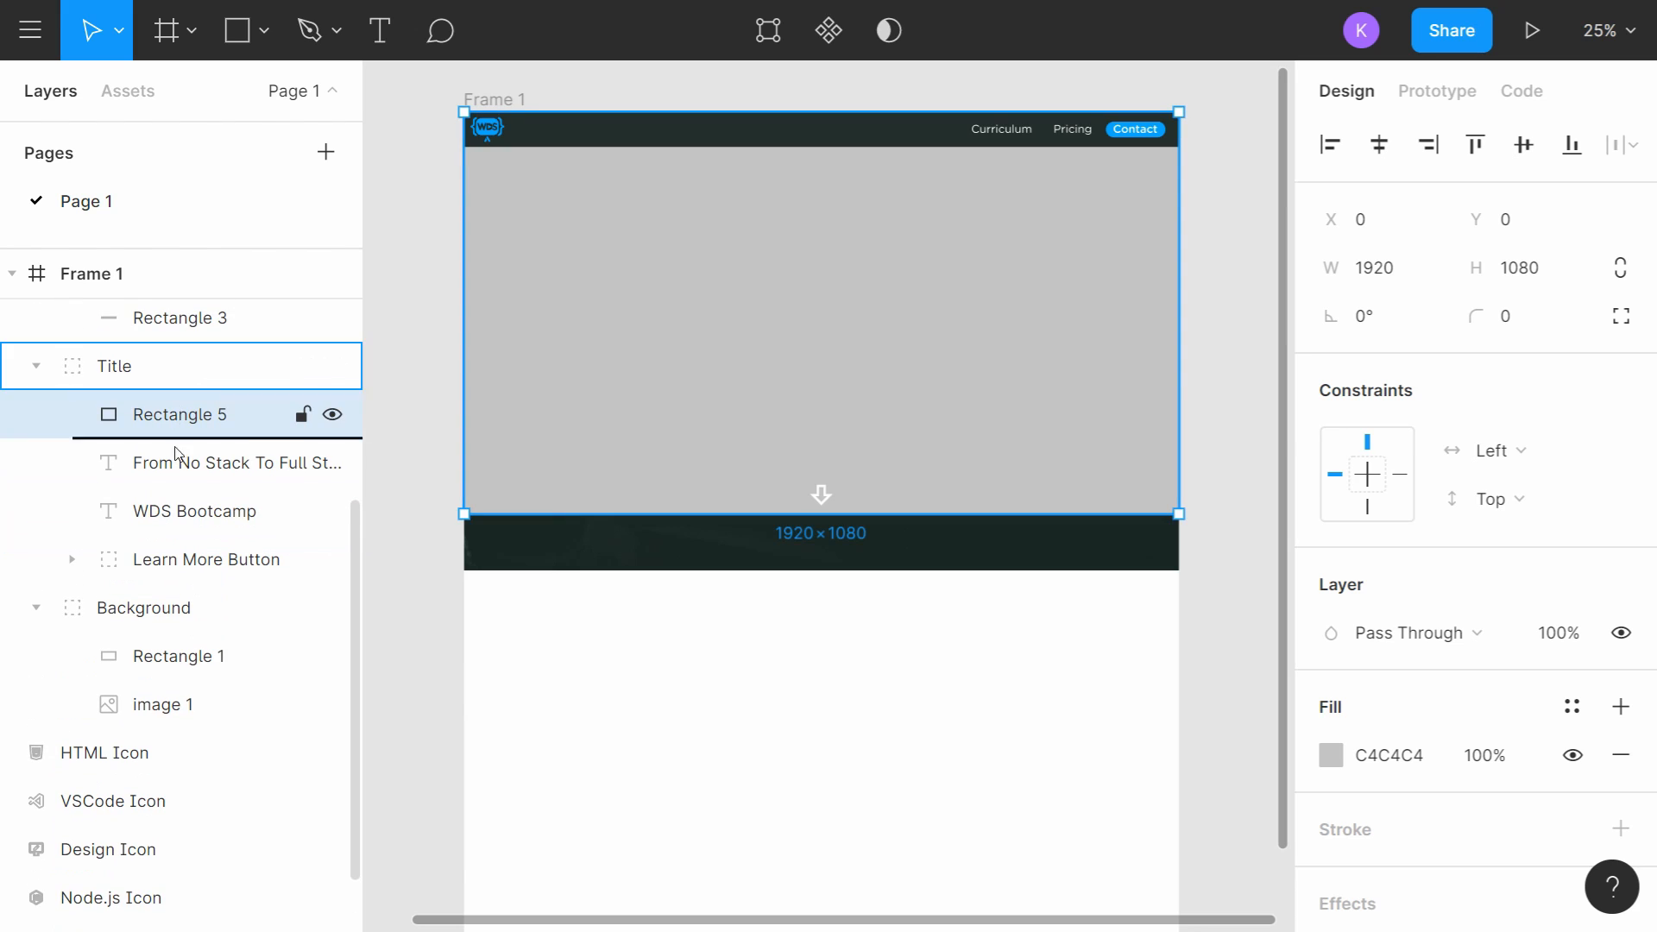
{"action": "left_click_drag", "start_coordinate": [167, 414], "coordinate": [182, 716]}
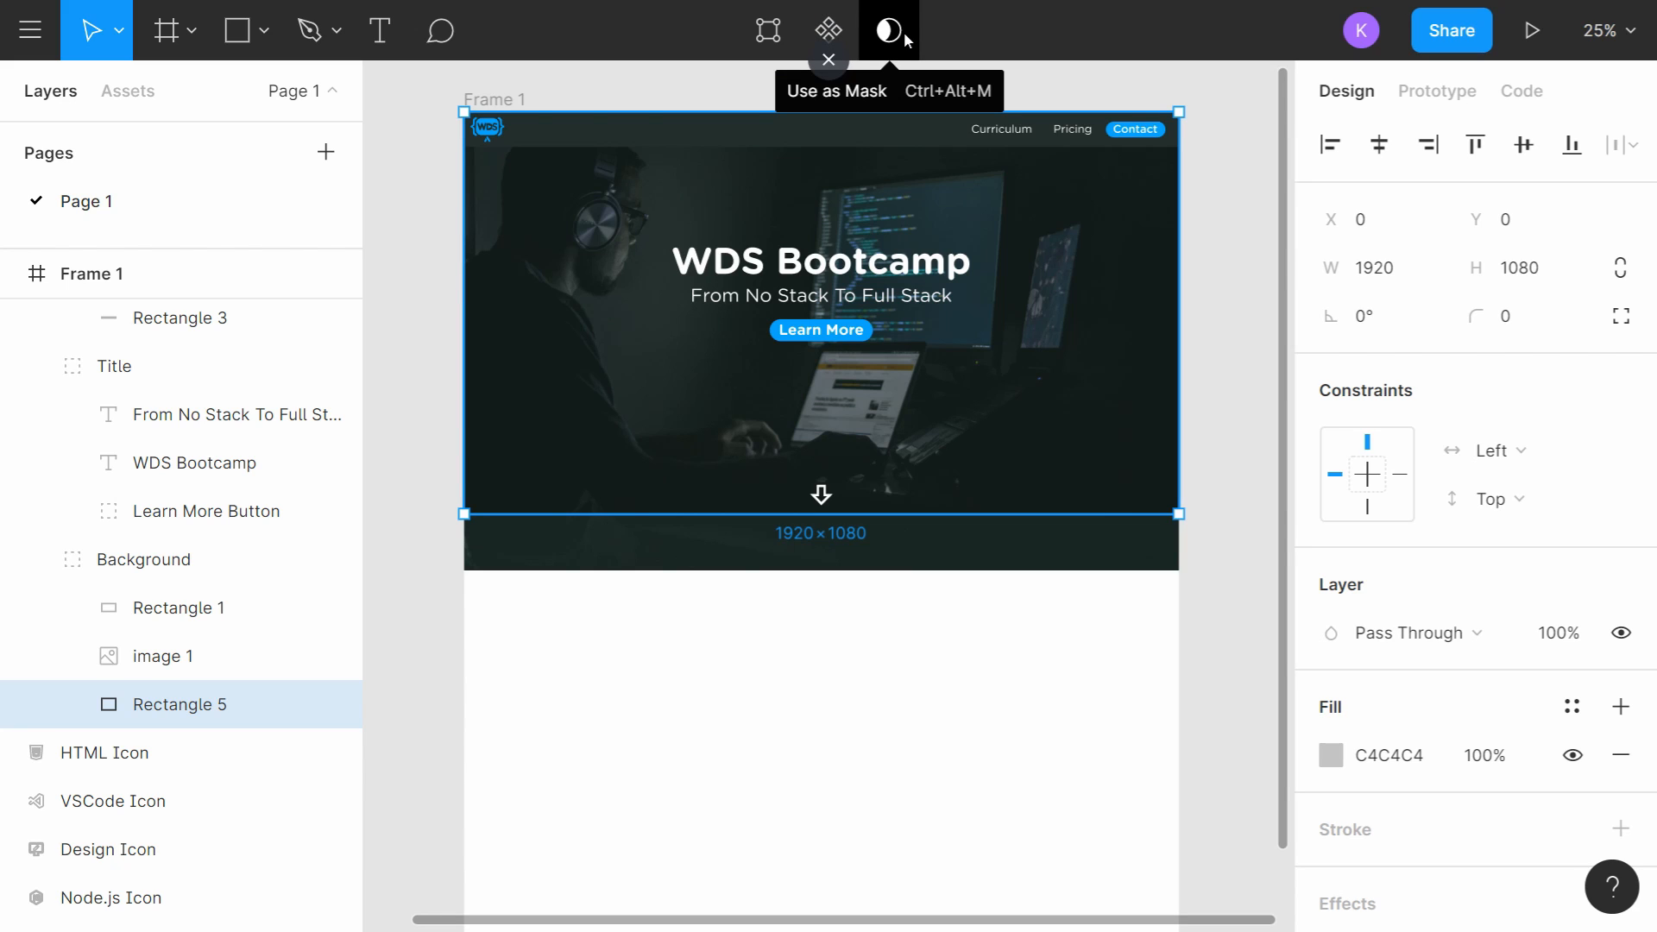
{"action": "left_click", "coordinate": [904, 36]}
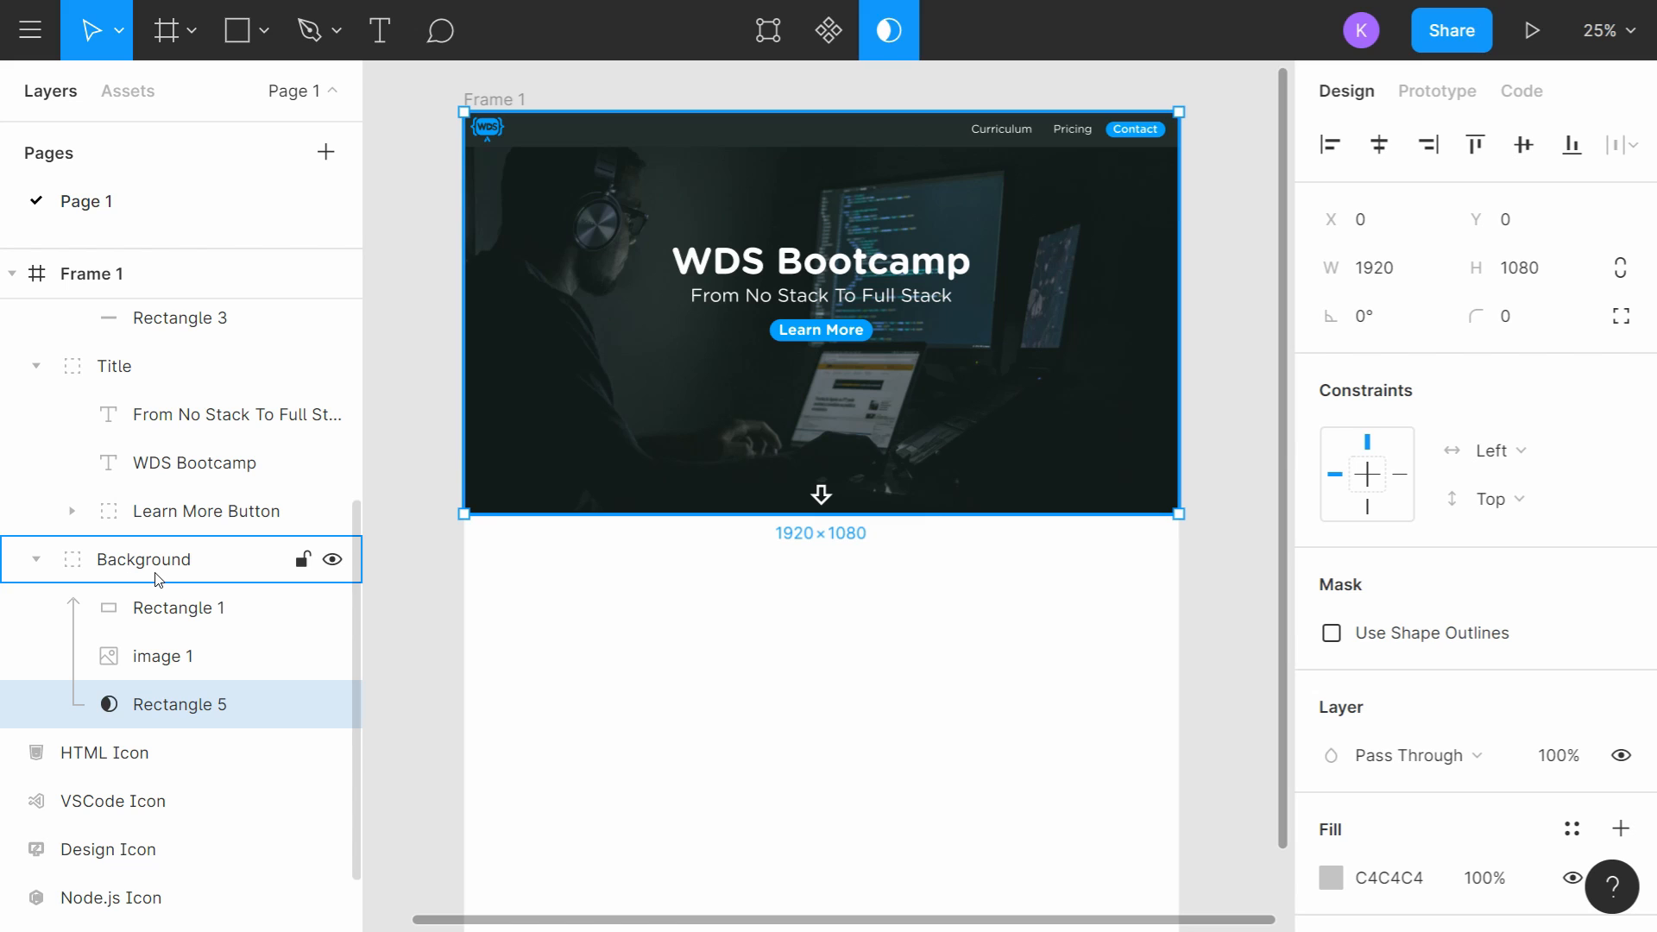
Step: Add a text box about 629 × 132 below the hero at about X 621, Y 1195, reading "Curriculum"
{"action": "scroll", "coordinate": [851, 647], "scroll_direction": "down", "scroll_amount": 2}
{"action": "left_click", "coordinate": [928, 577]}
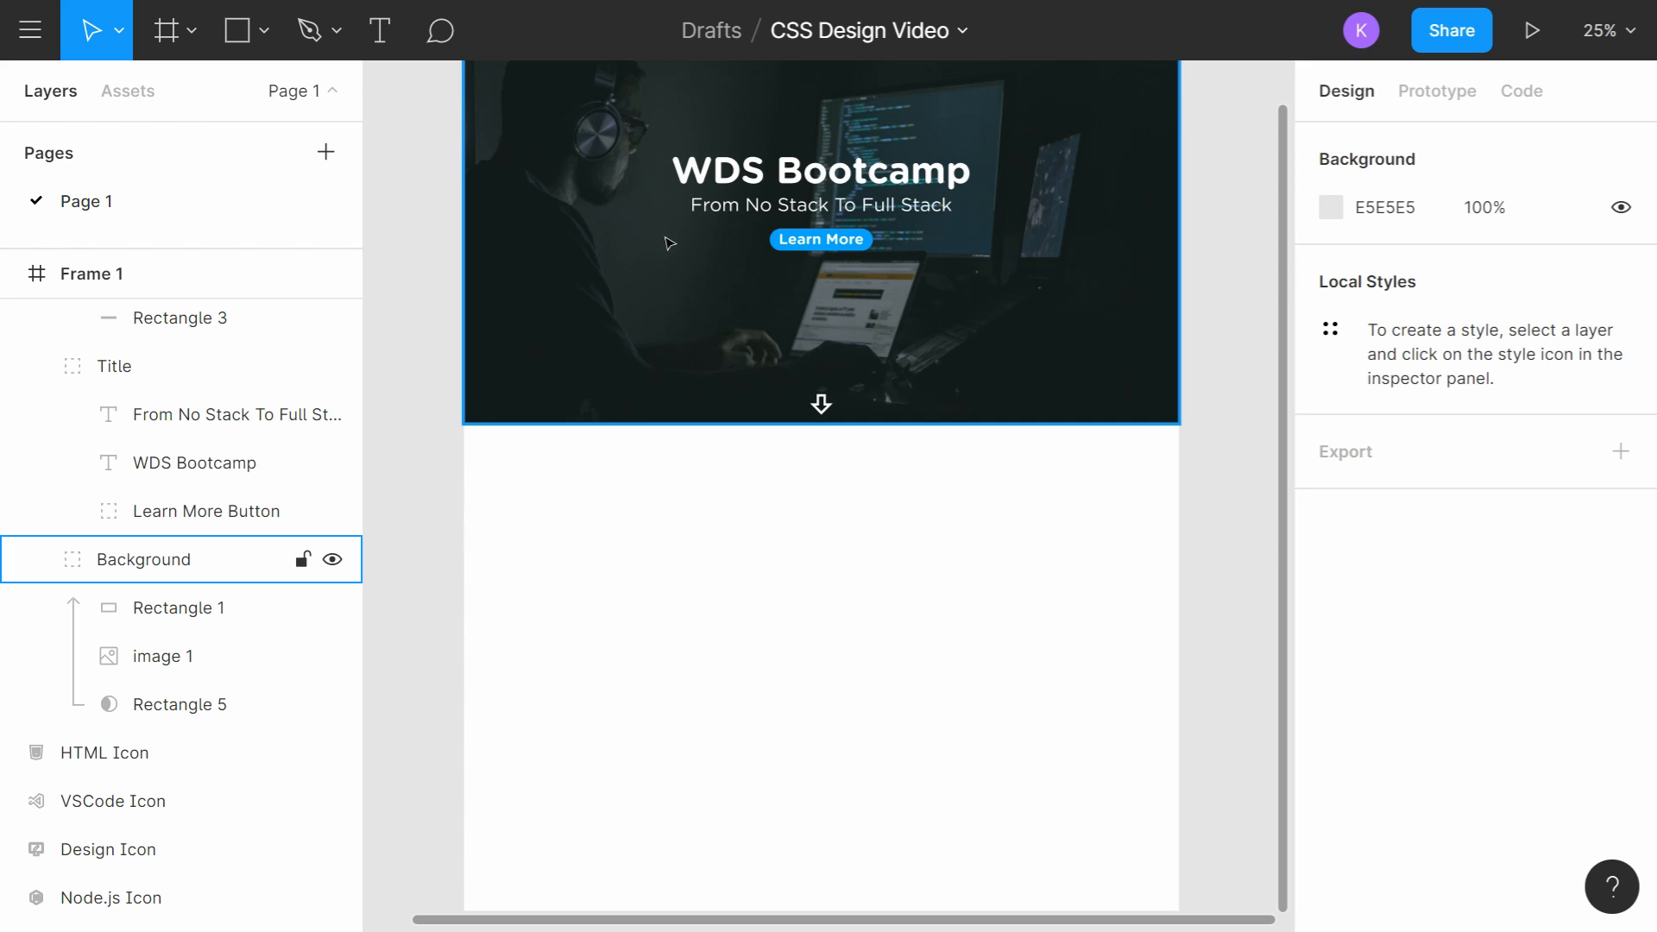
{"action": "left_click", "coordinate": [393, 47]}
{"action": "left_click_drag", "start_coordinate": [696, 465], "coordinate": [930, 515]}
{"action": "type", "text": "C"}
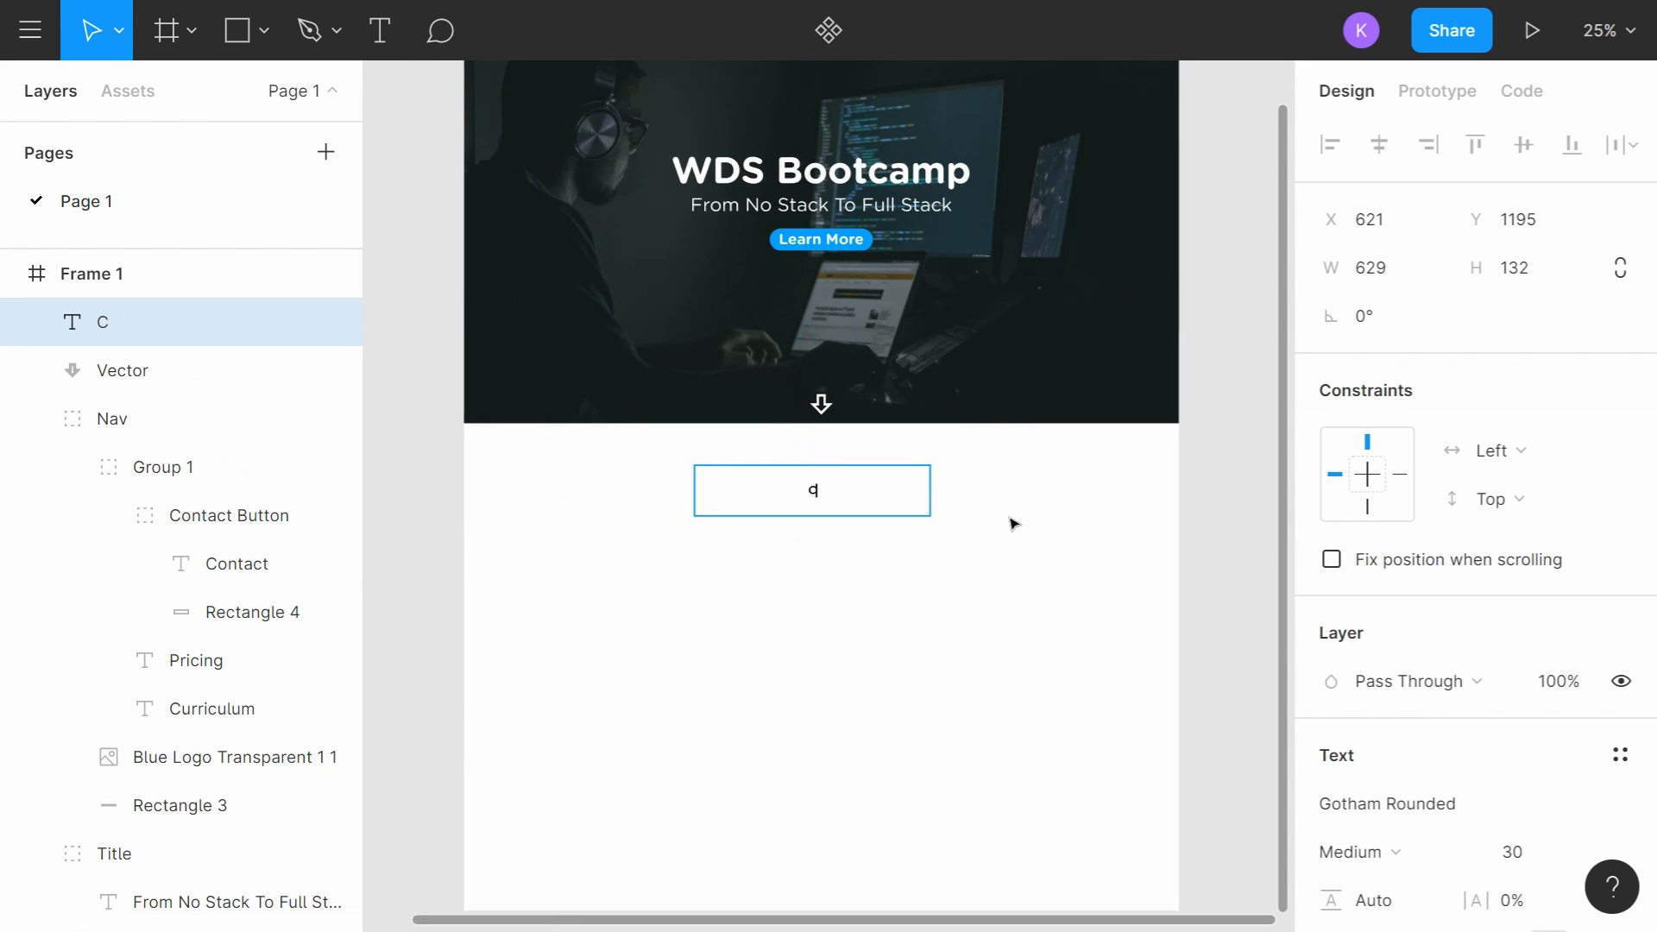
{"action": "type", "text": "urriculum"}
{"action": "key", "text": "BackSpace"}
{"action": "key", "text": "BackSpace"}
{"action": "key", "text": "BackSpace"}
{"action": "type", "text": "lum"}
{"action": "scroll", "coordinate": [987, 533], "scroll_direction": "down", "scroll_amount": 2}
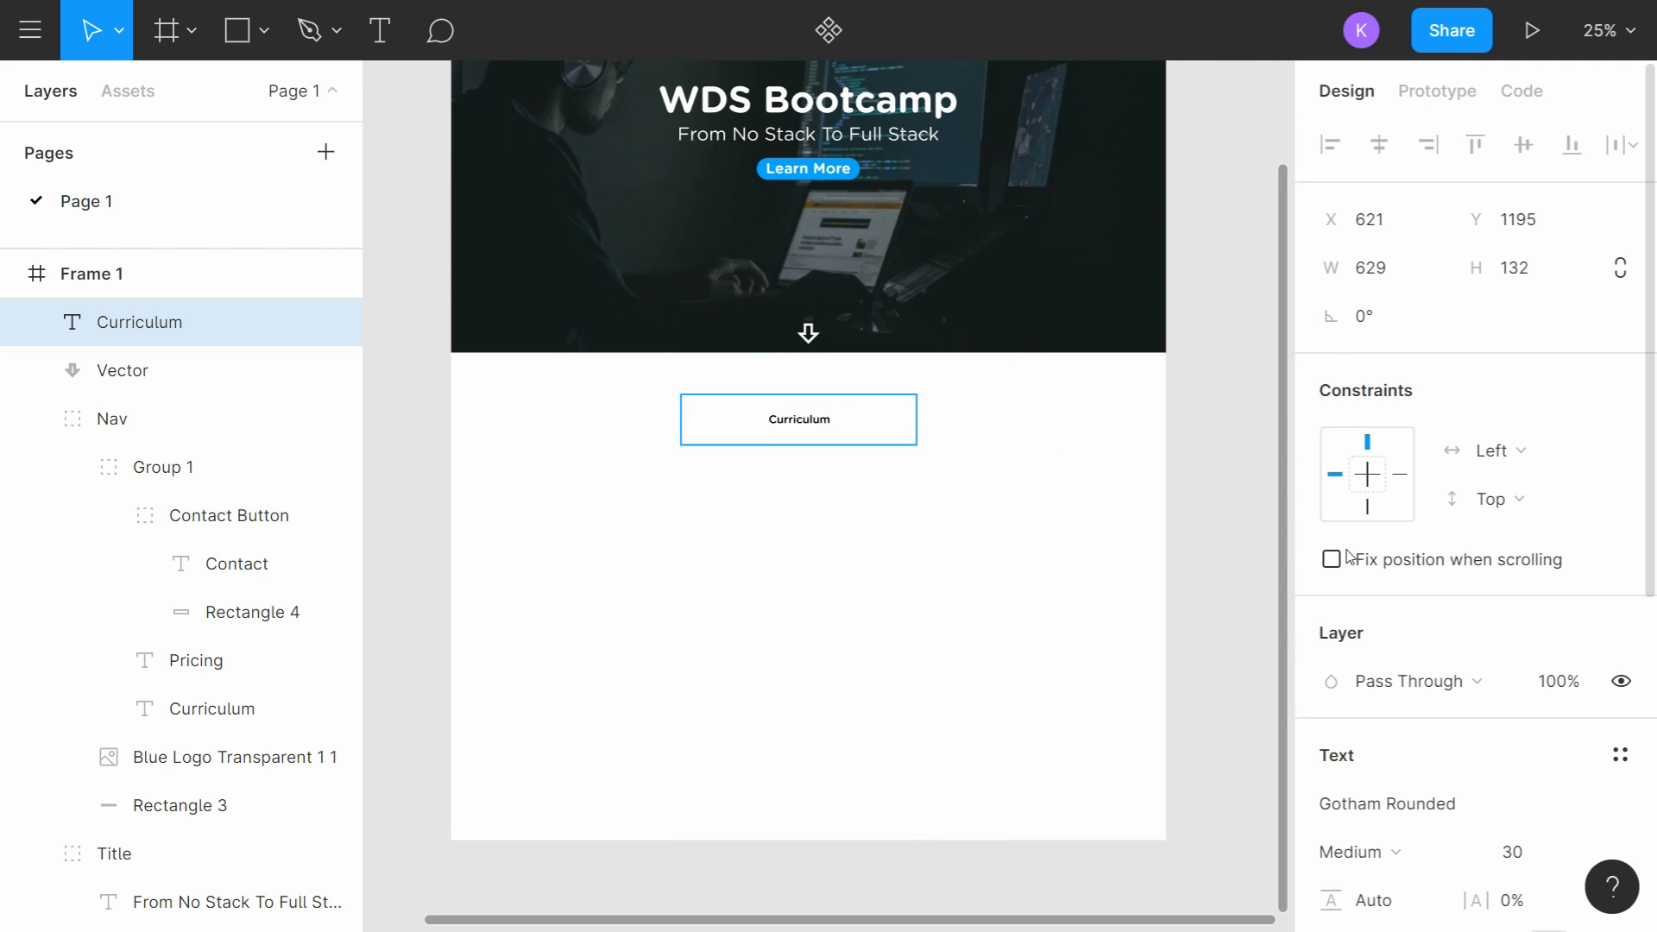
Step: Set the Curriculum heading's font size to 72
{"action": "key", "text": "ctrl+a"}
{"action": "left_click", "coordinate": [1545, 852]}
{"action": "left_click", "coordinate": [1580, 852]}
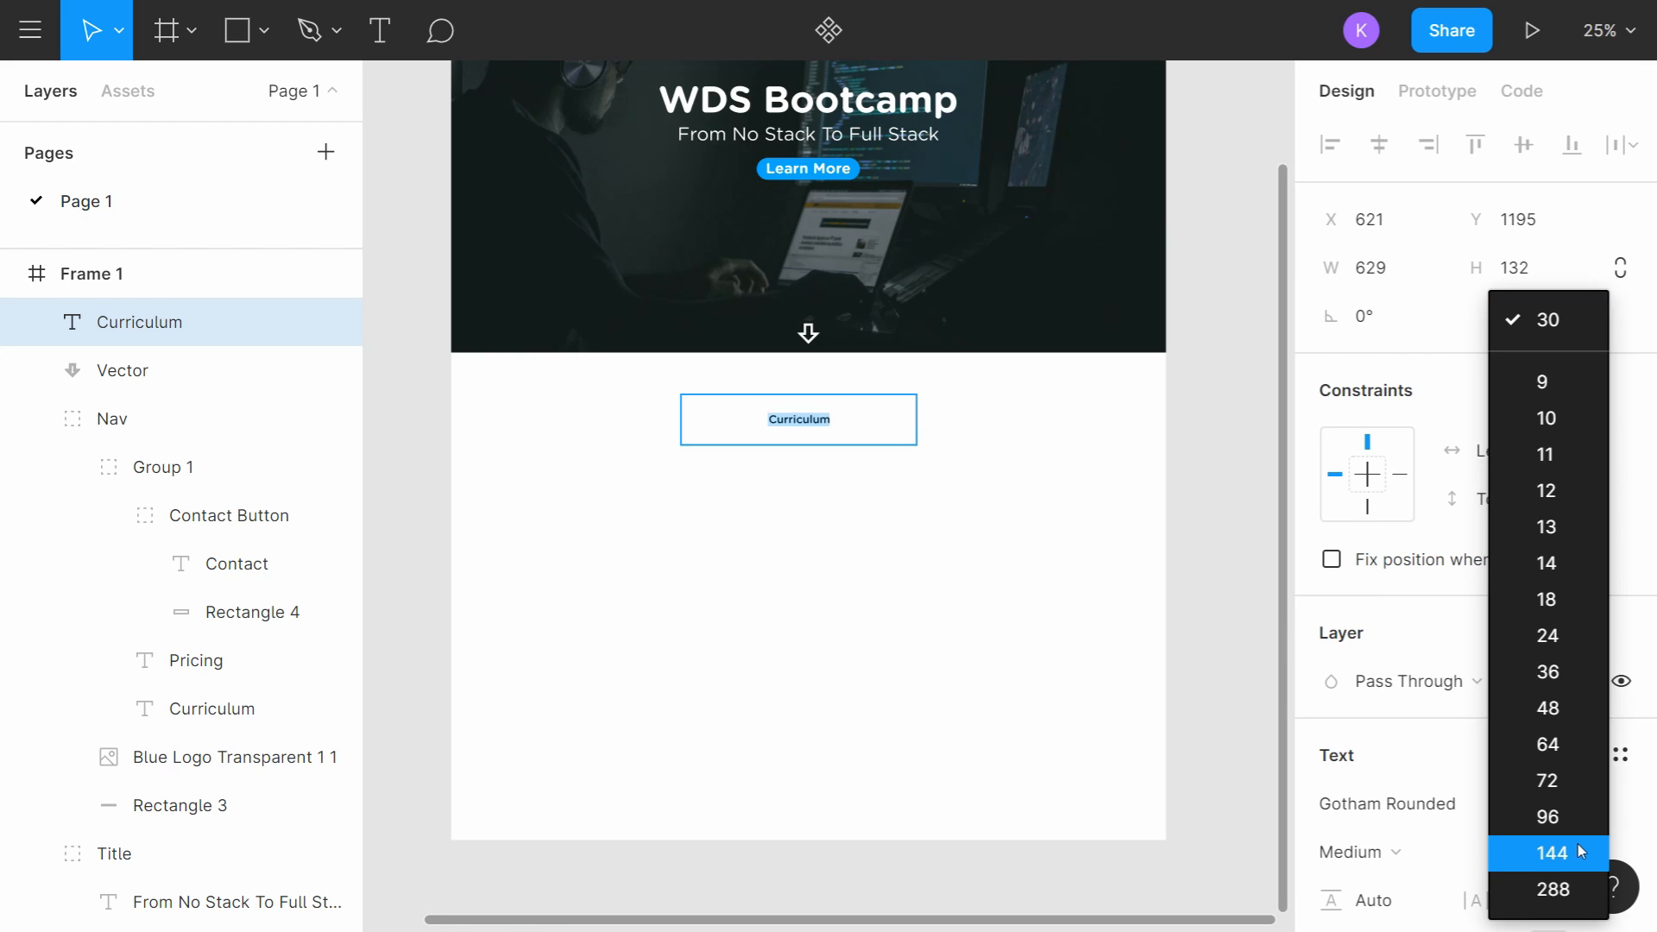
{"action": "left_click", "coordinate": [1570, 710]}
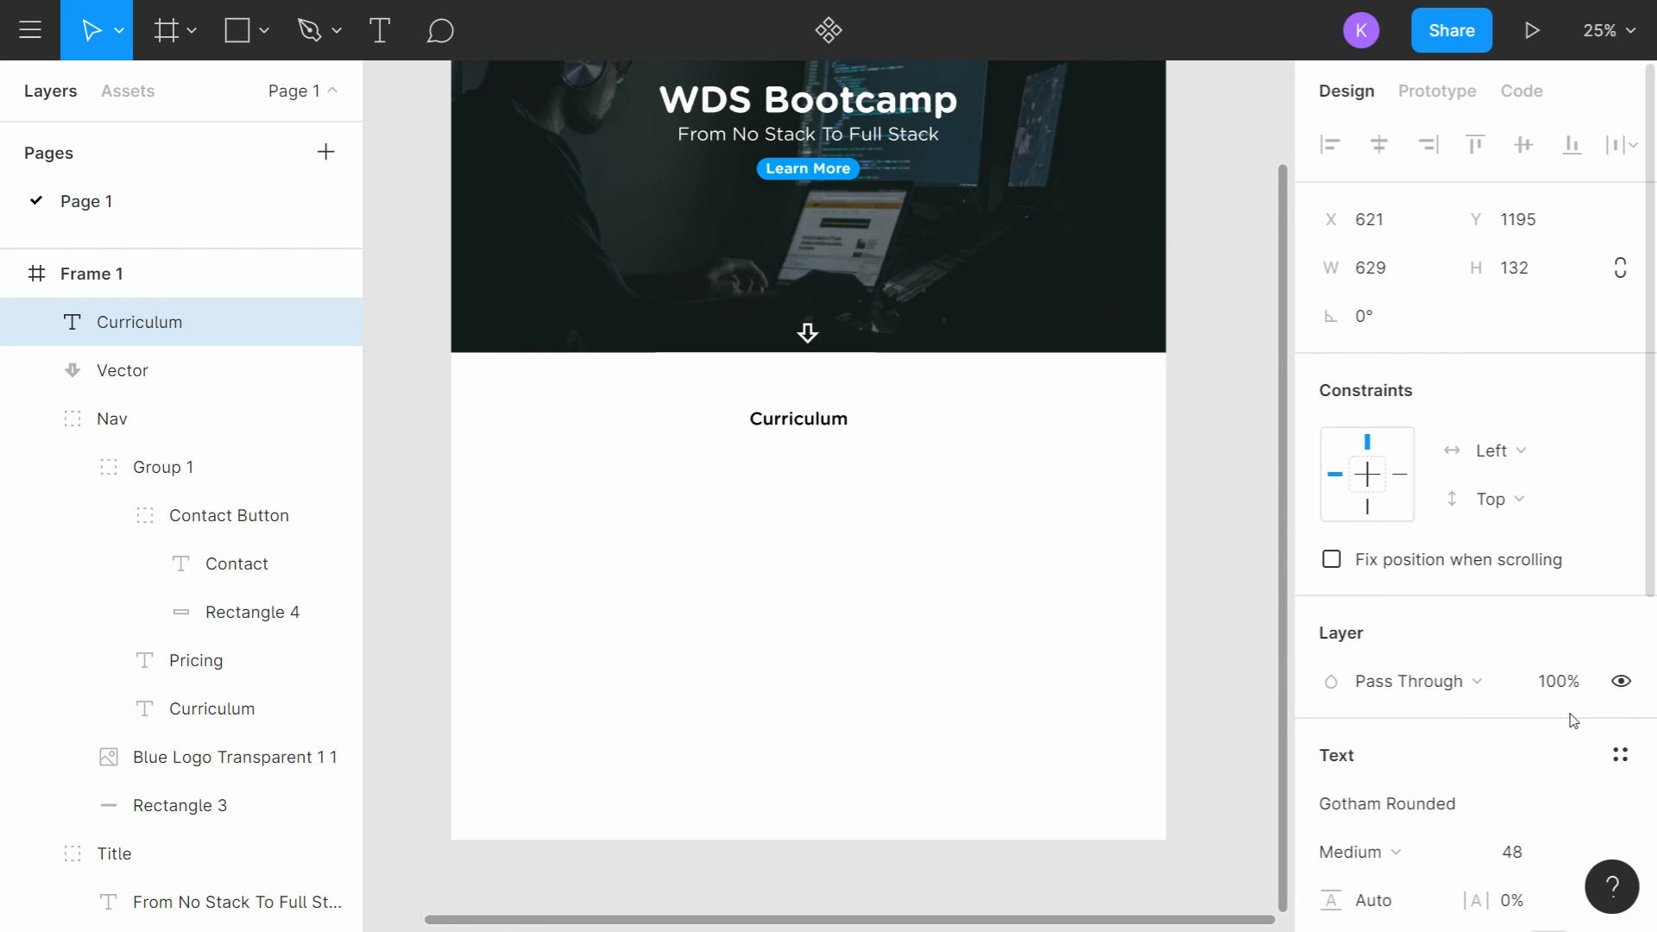
{"action": "left_click", "coordinate": [1588, 852]}
{"action": "left_click", "coordinate": [1579, 779]}
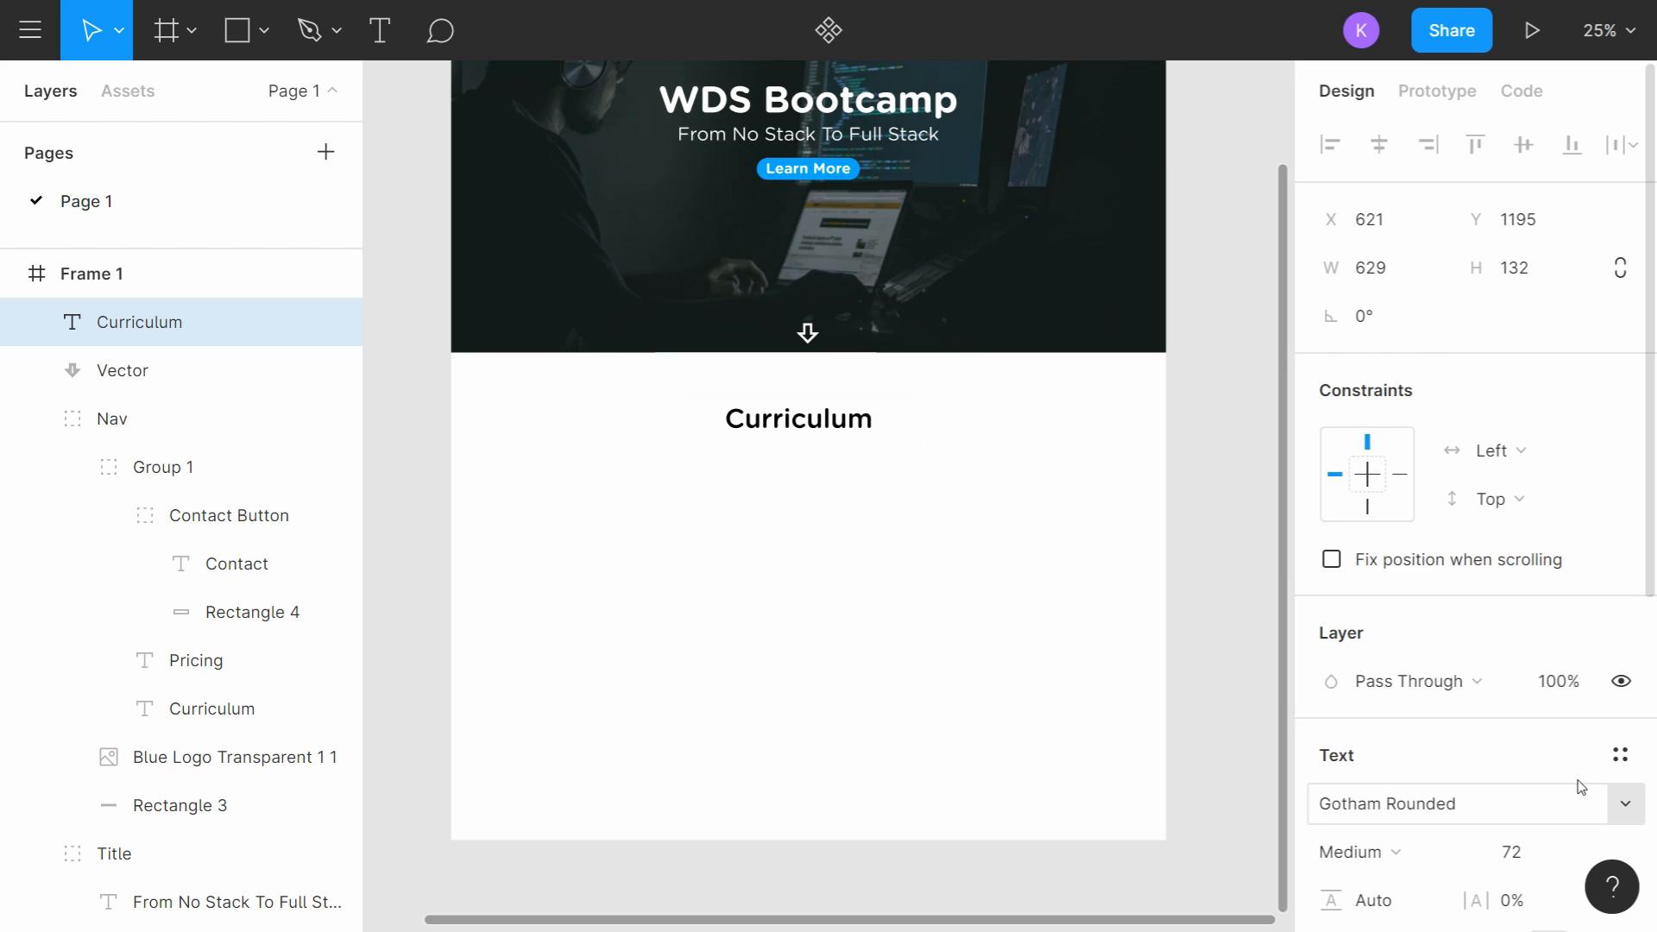
{"action": "left_click", "coordinate": [1589, 851]}
{"action": "left_click", "coordinate": [1579, 813]}
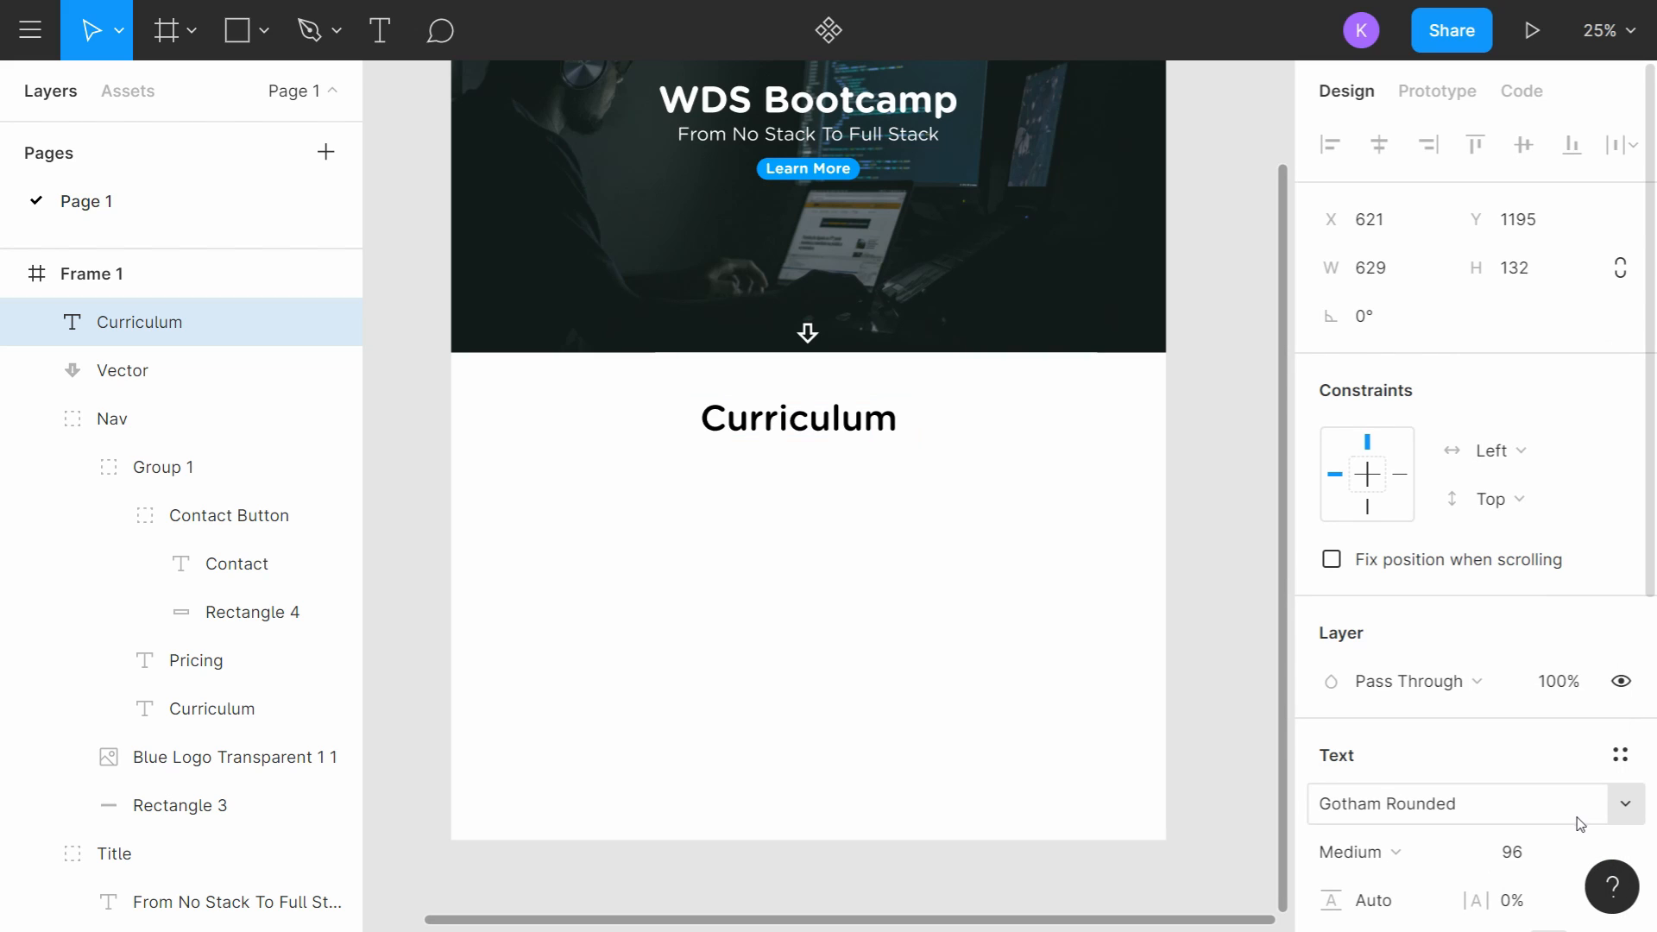
{"action": "key", "text": "Return"}
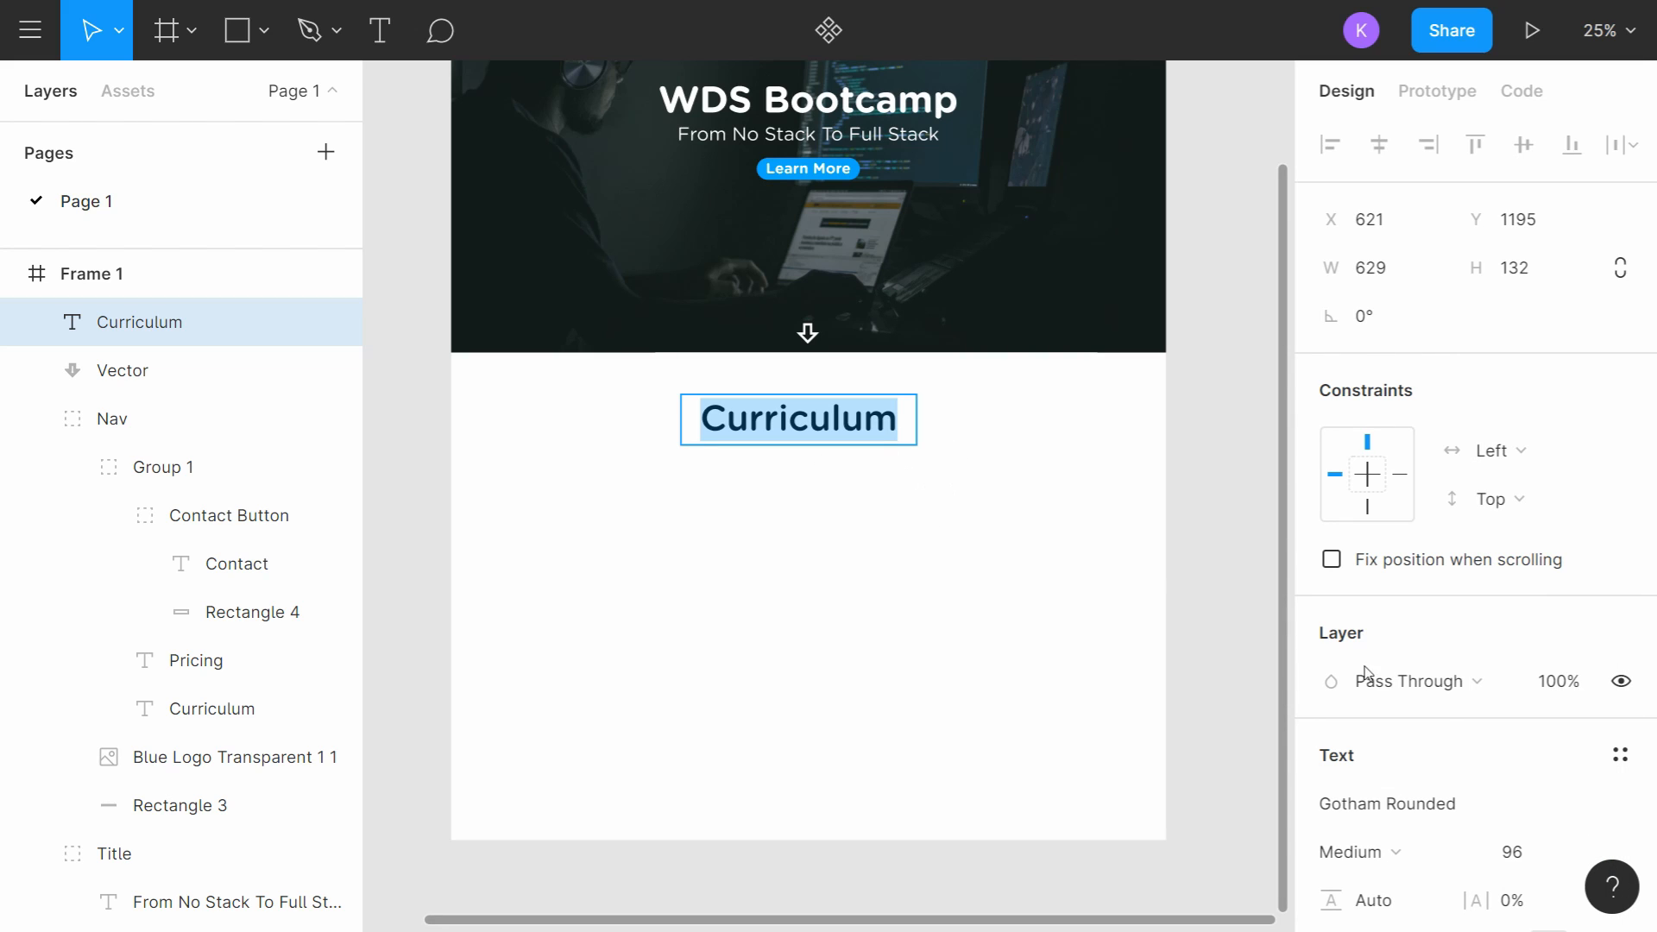
{"action": "left_click", "coordinate": [1589, 852]}
{"action": "left_click", "coordinate": [1579, 779]}
{"action": "scroll", "coordinate": [942, 442], "scroll_direction": "left", "scroll_amount": 1}
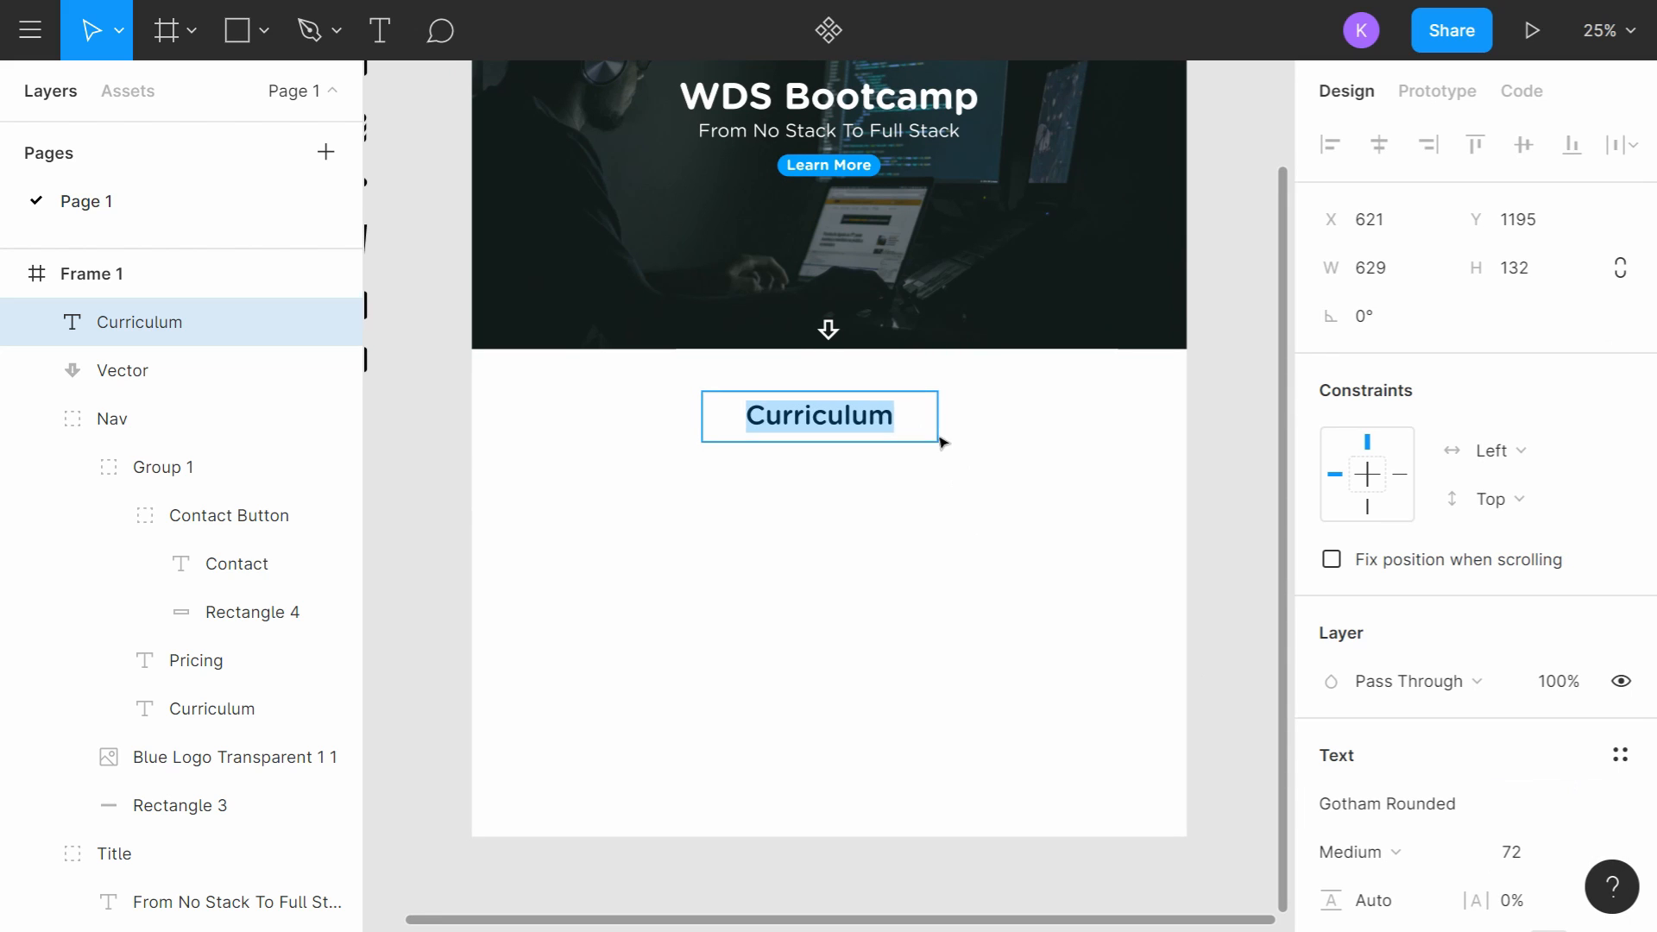
{"action": "key", "text": "Escape"}
Step: Fit the Curriculum heading's box to its text and centre it in the frame at X 761, Y 1152
{"action": "scroll", "coordinate": [978, 422], "scroll_direction": "right", "scroll_amount": 1}
{"action": "double_click", "coordinate": [929, 414]}
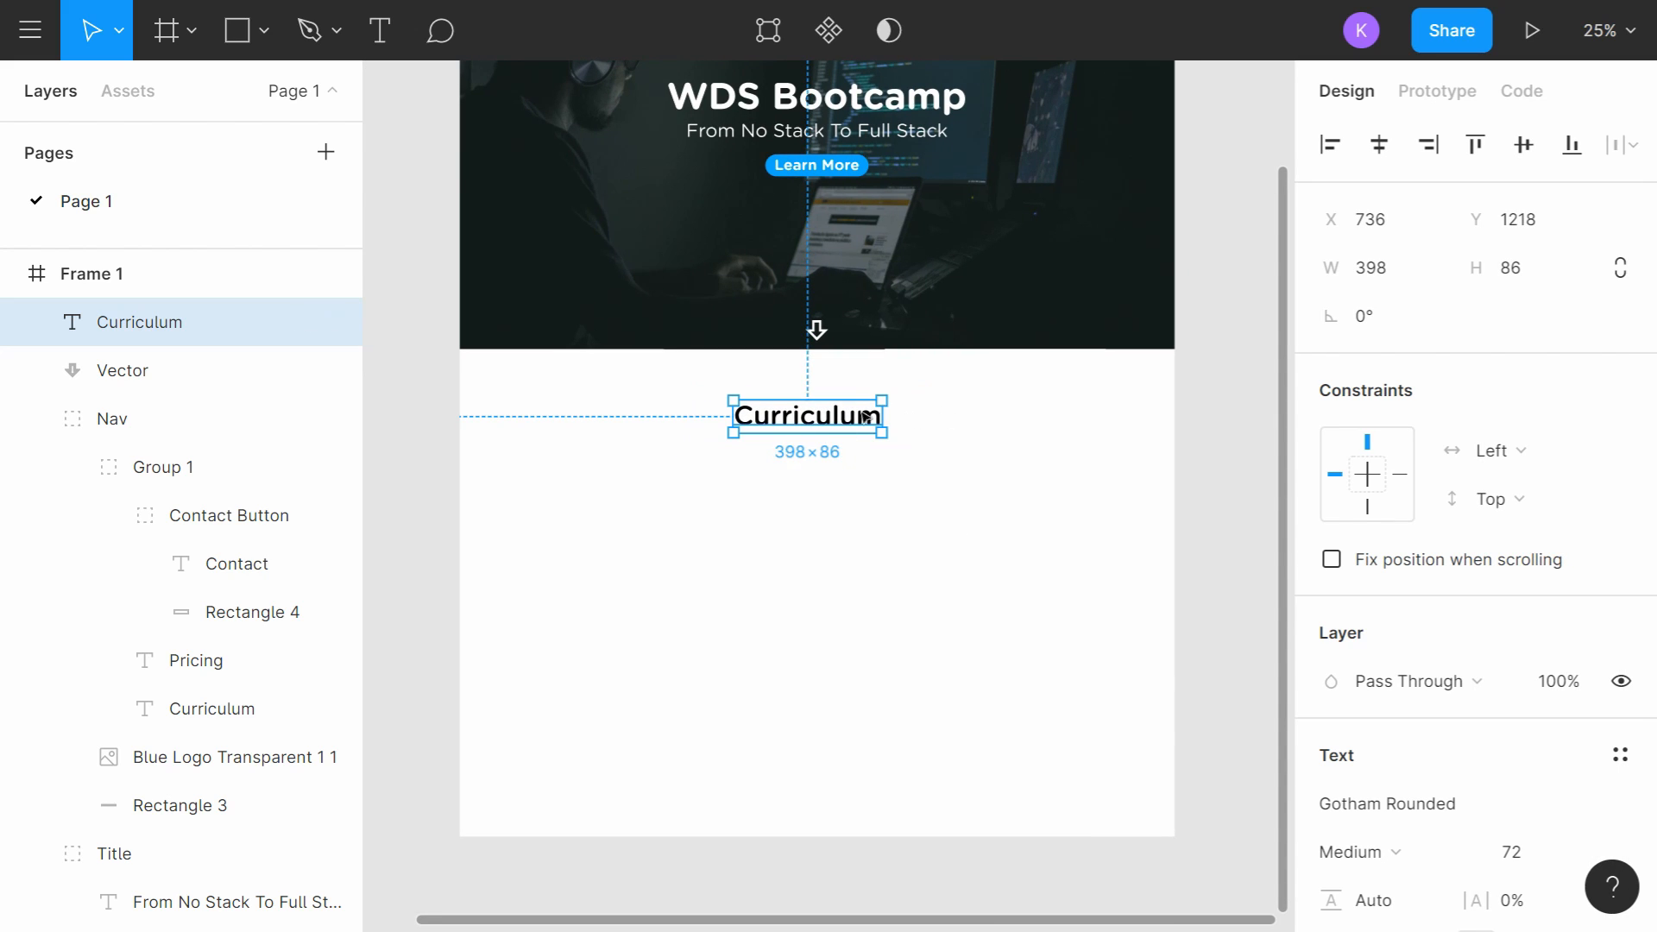
{"action": "left_click_drag", "start_coordinate": [808, 431], "coordinate": [813, 402]}
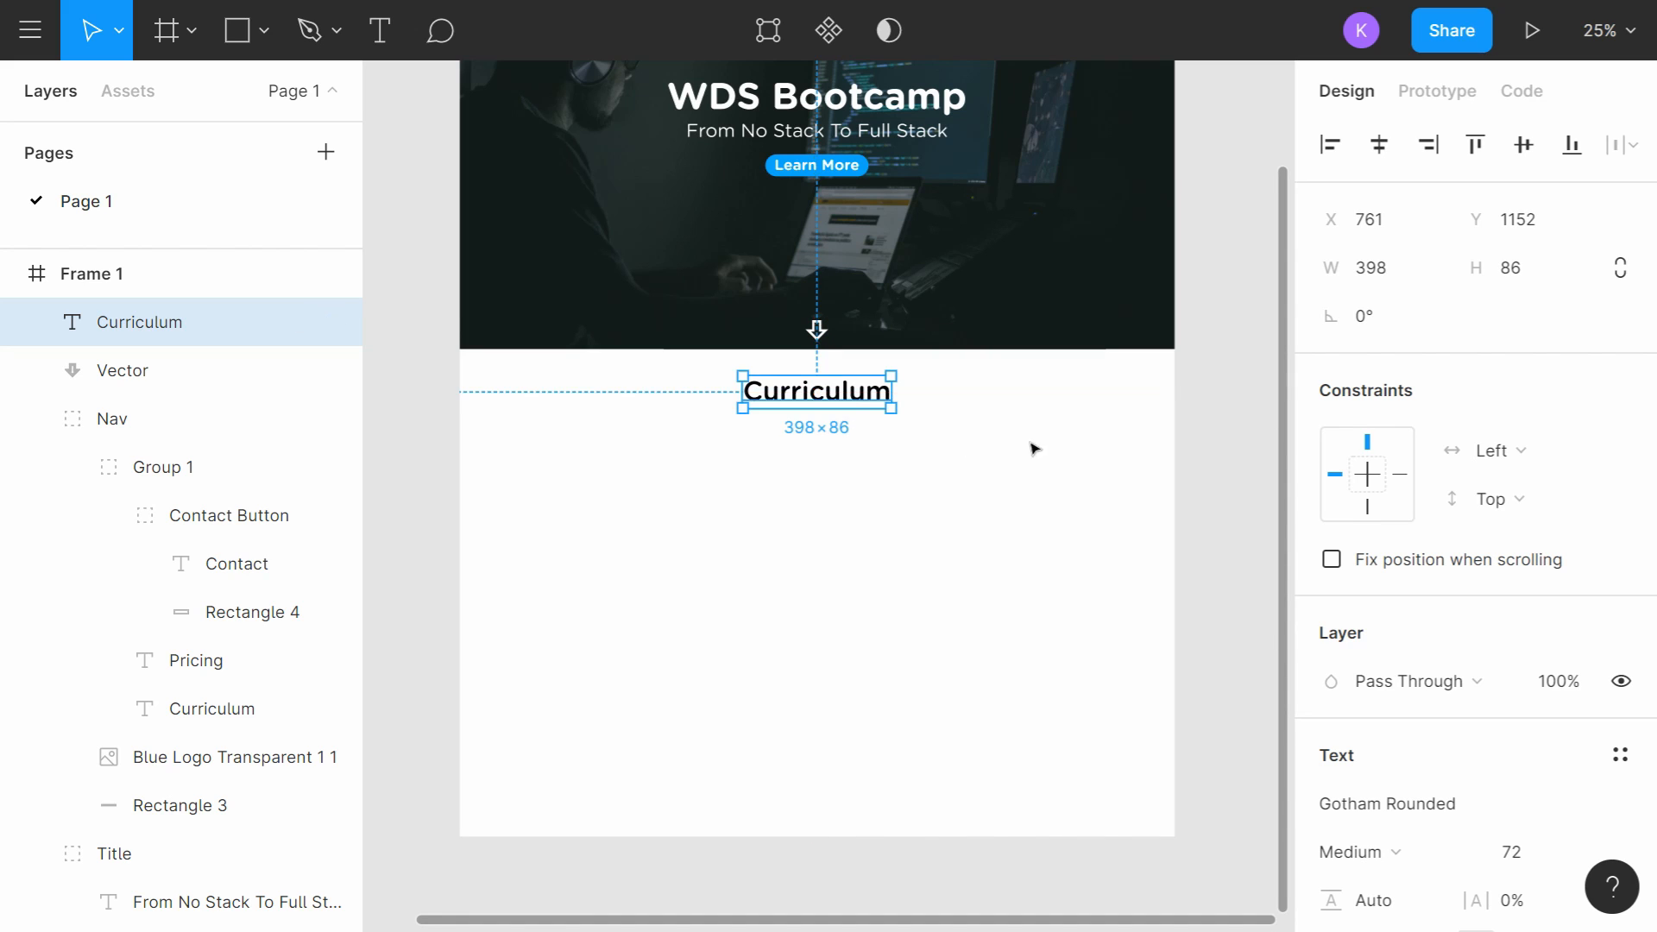
{"action": "left_click_drag", "start_coordinate": [1207, 370], "coordinate": [1169, 348]}
{"action": "left_click", "coordinate": [1188, 406]}
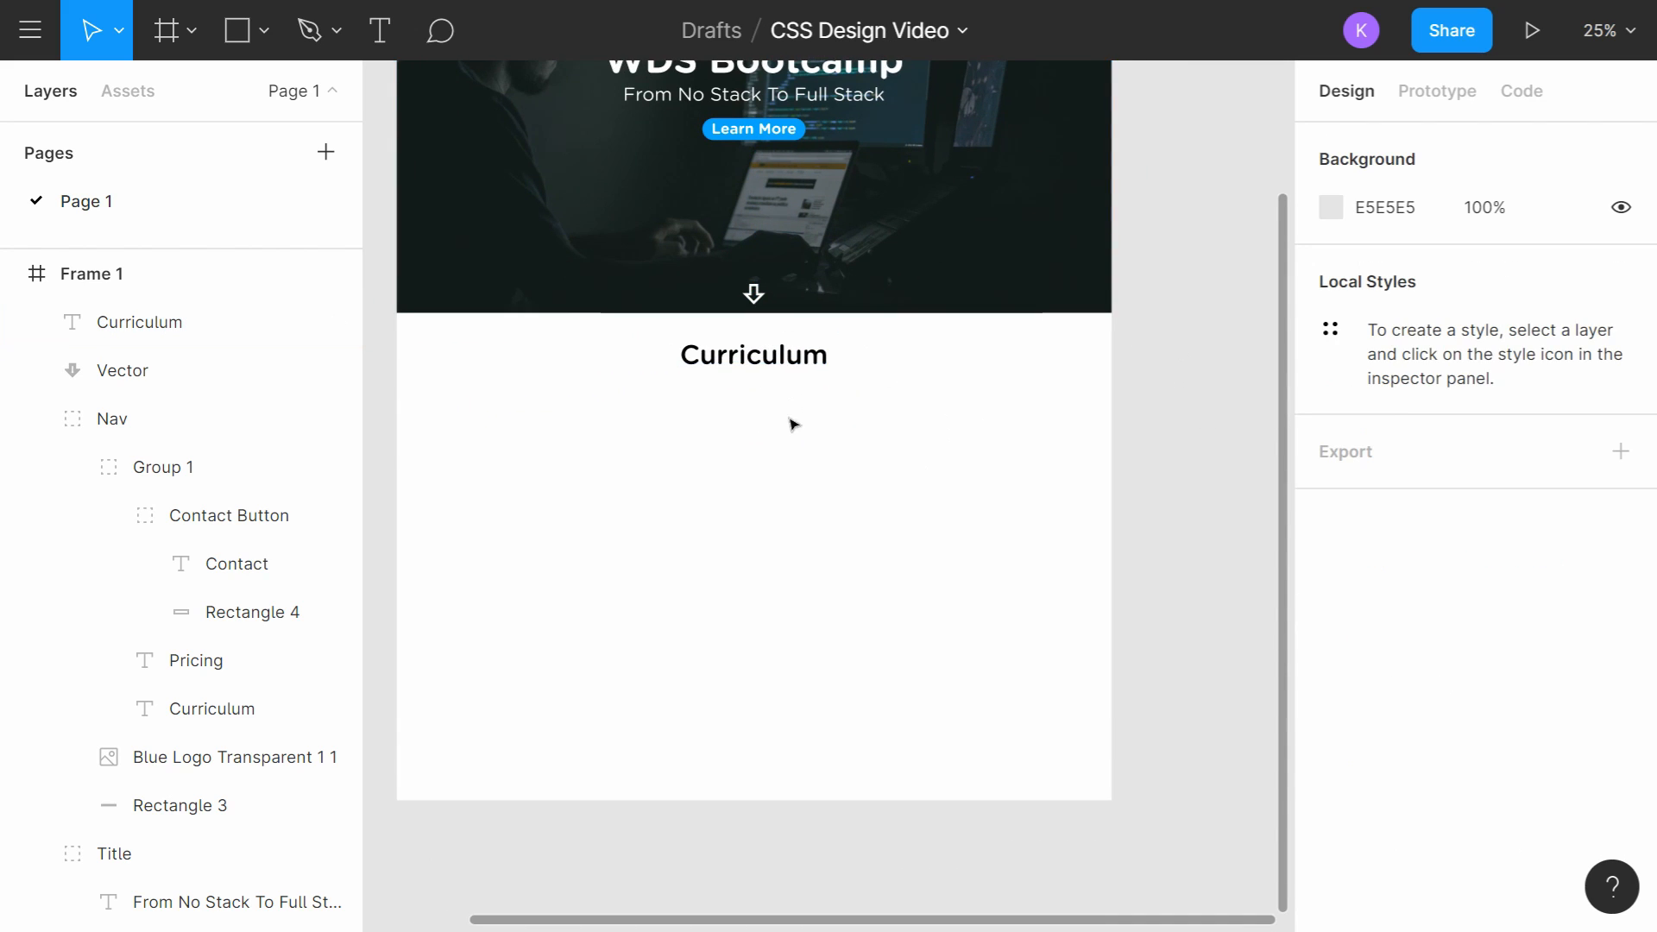
Step: Change the Curriculum heading's font weight to Bold
{"action": "scroll", "coordinate": [784, 451], "scroll_direction": "up", "scroll_amount": 2}
{"action": "left_click", "coordinate": [749, 316]}
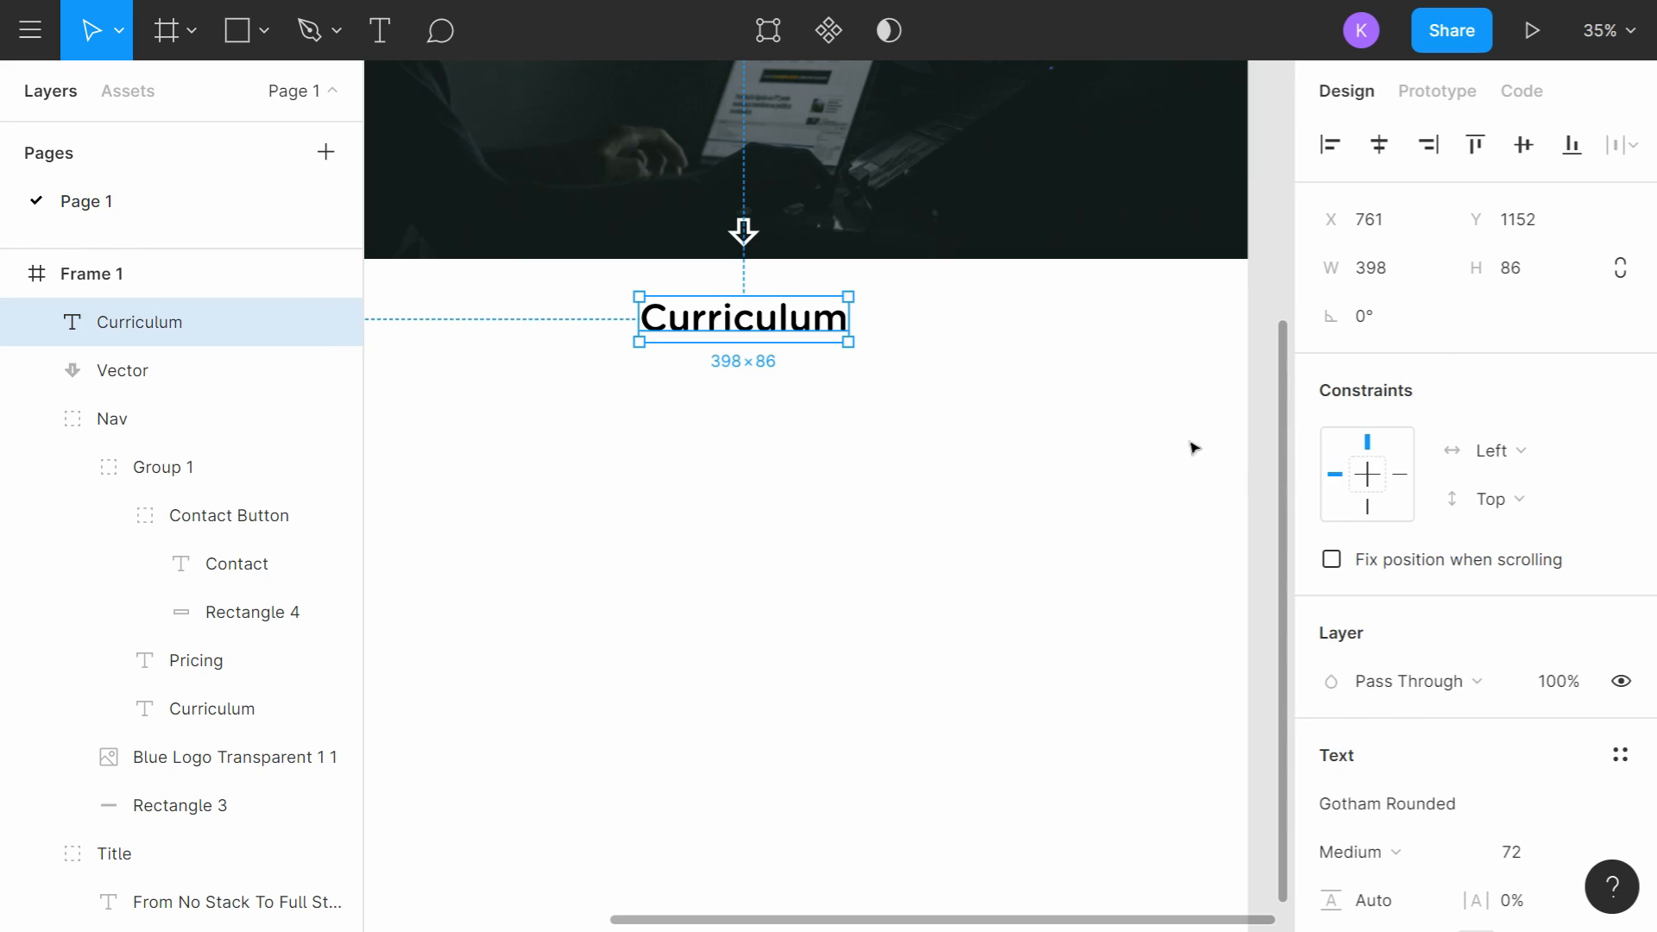
{"action": "scroll", "coordinate": [1415, 789], "scroll_direction": "down", "scroll_amount": 1}
{"action": "left_click", "coordinate": [1412, 768]}
{"action": "left_click", "coordinate": [1420, 718]}
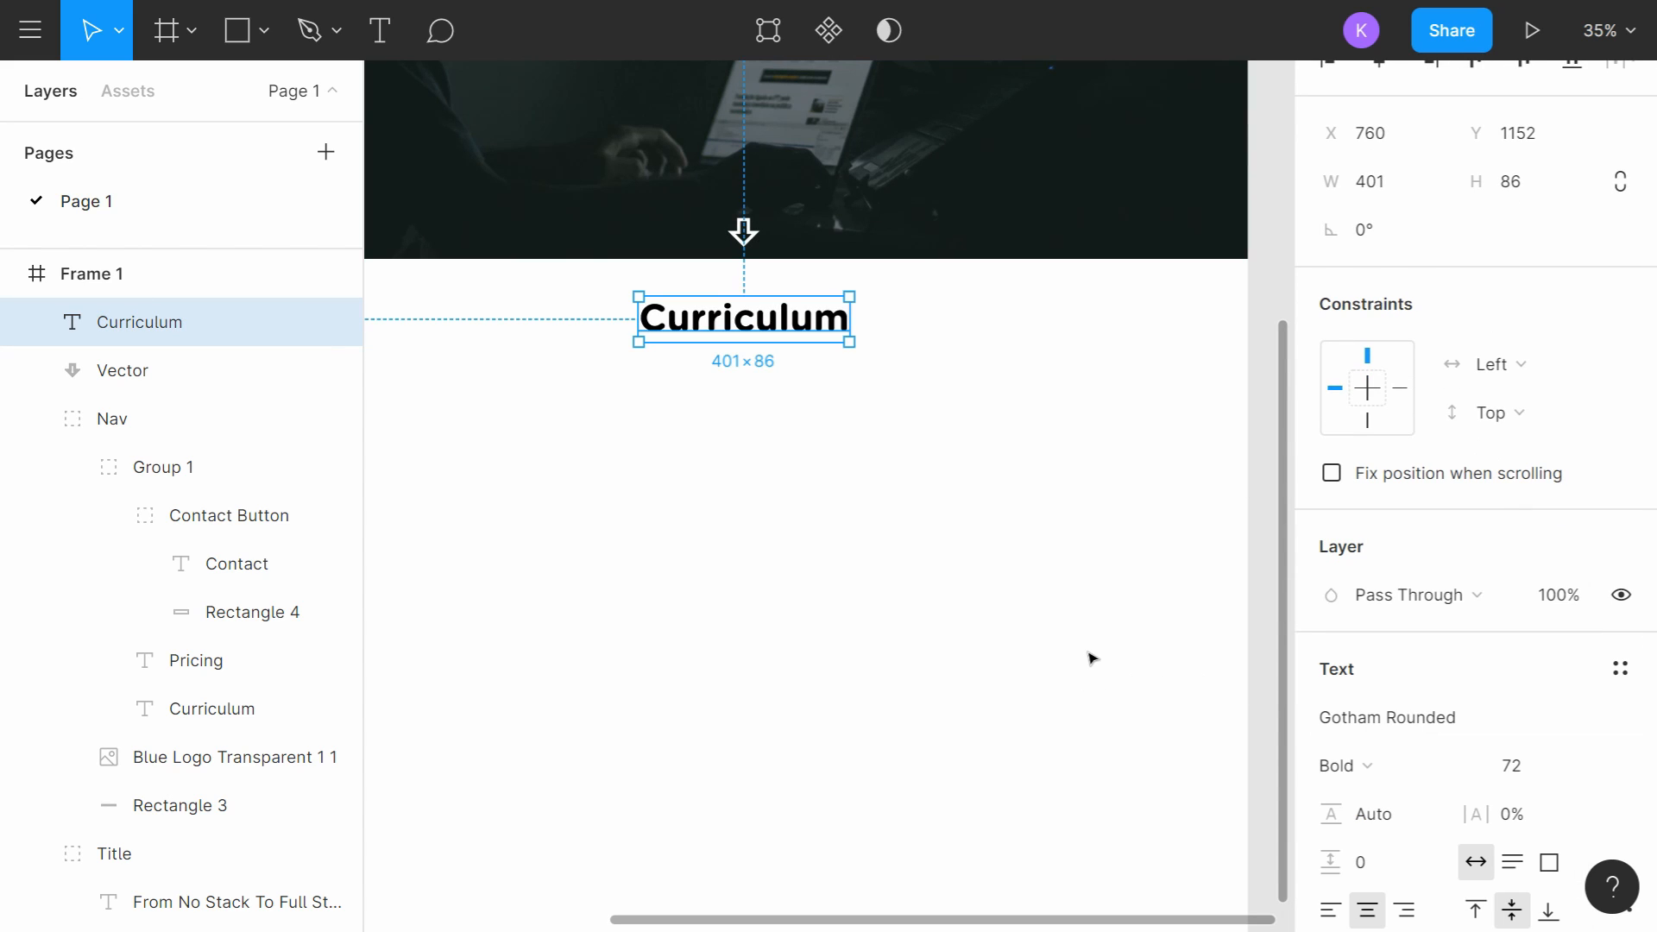
Step: Collapse the Nav, Title and Background groups in the layer list and place the arrow's Vector layer directly beneath Title
{"action": "scroll", "coordinate": [953, 591], "scroll_direction": "down", "scroll_amount": 3}
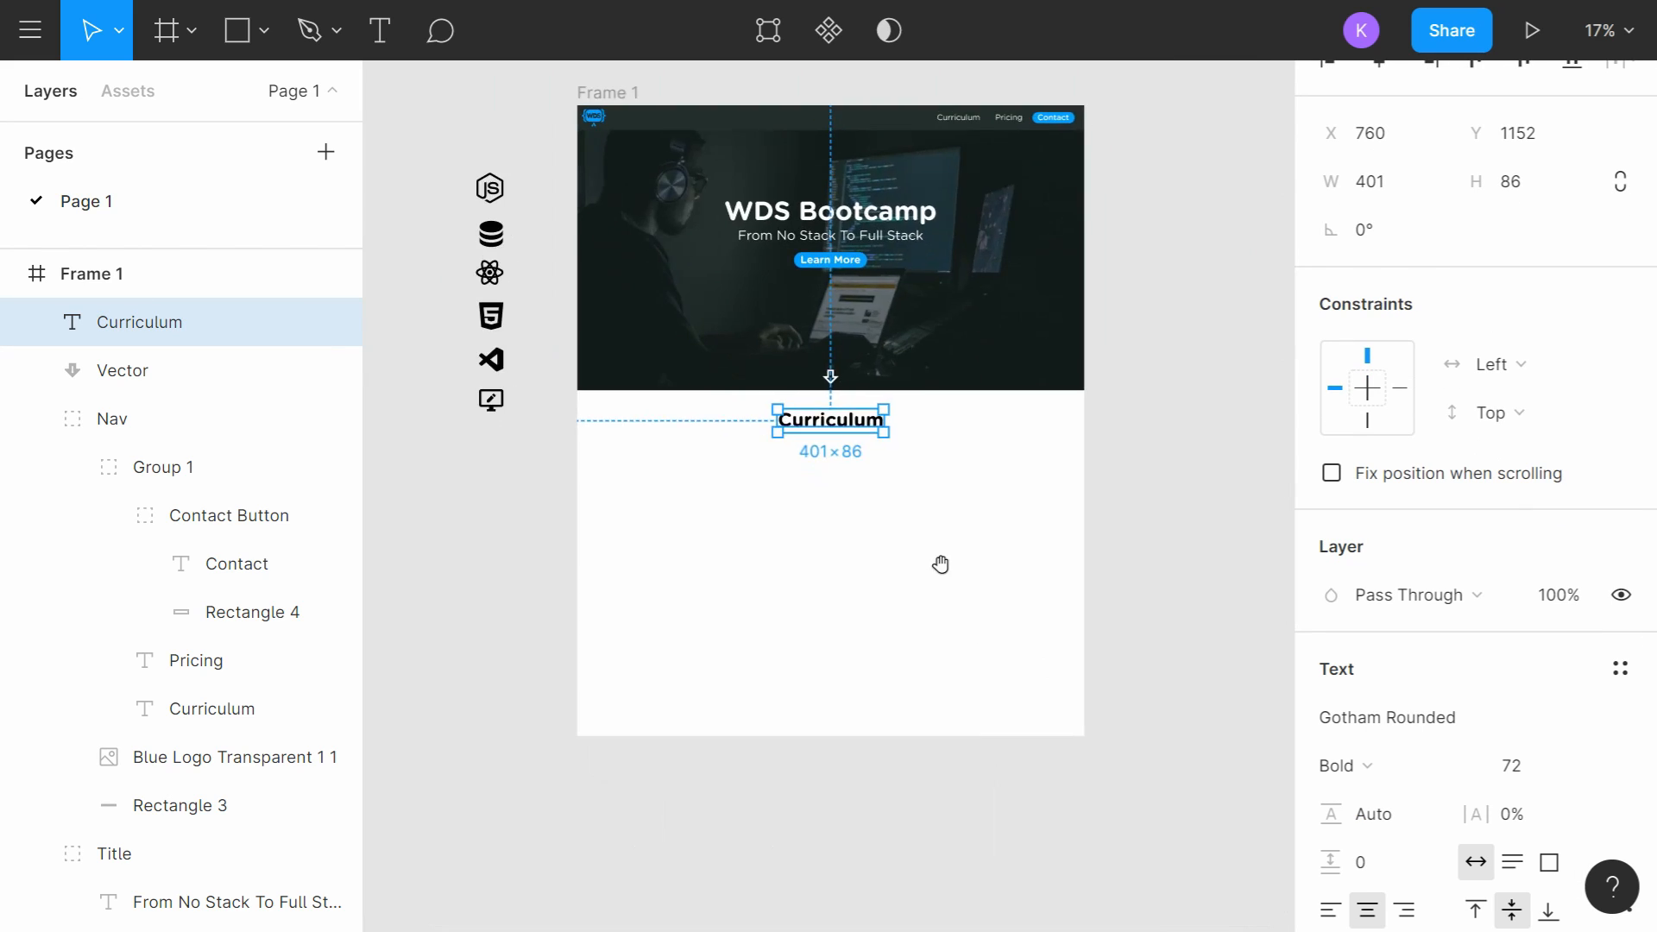
{"action": "left_click", "coordinate": [930, 509]}
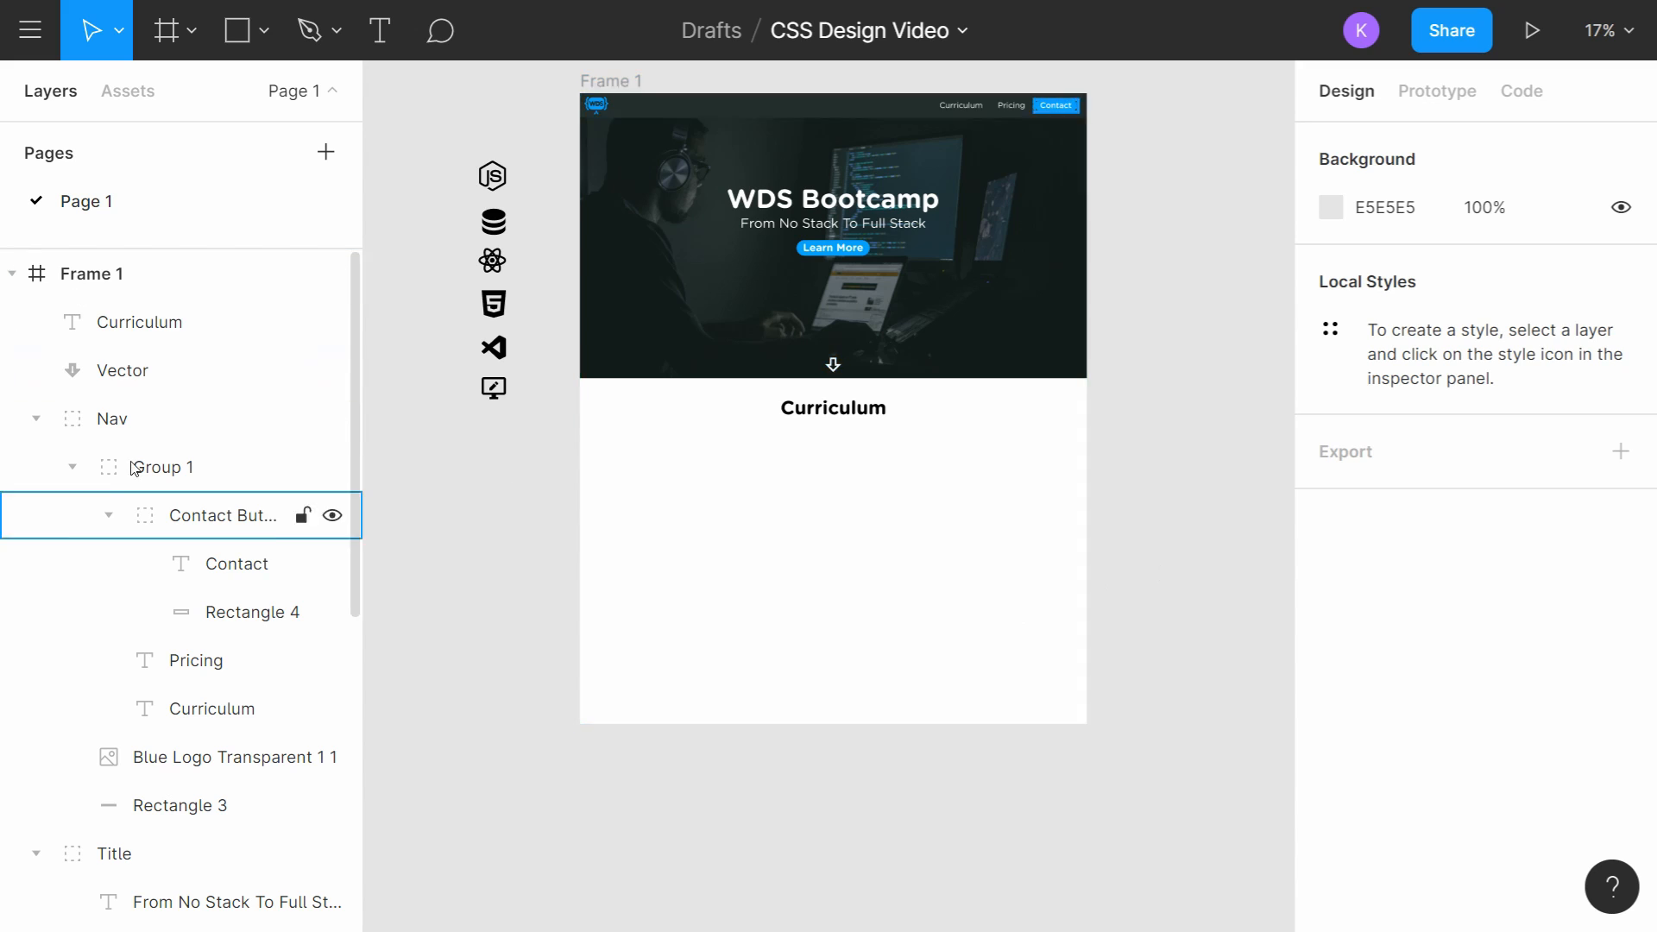
{"action": "left_click", "coordinate": [35, 420]}
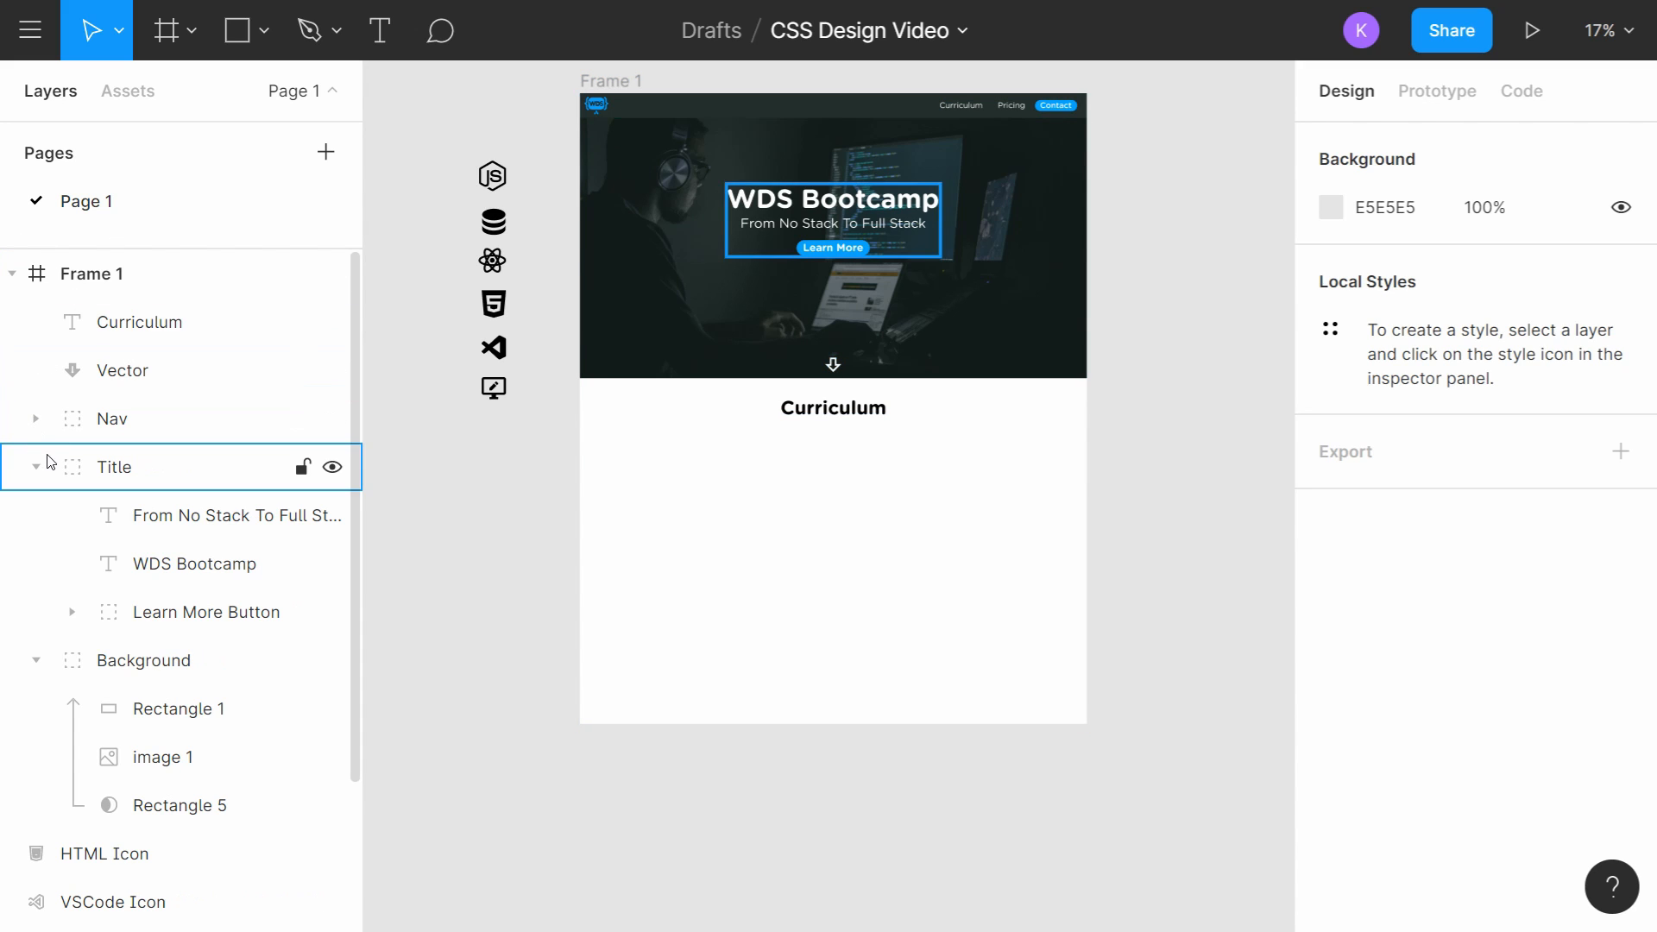
{"action": "left_click", "coordinate": [36, 467]}
{"action": "left_click", "coordinate": [36, 515]}
{"action": "left_click", "coordinate": [117, 418]}
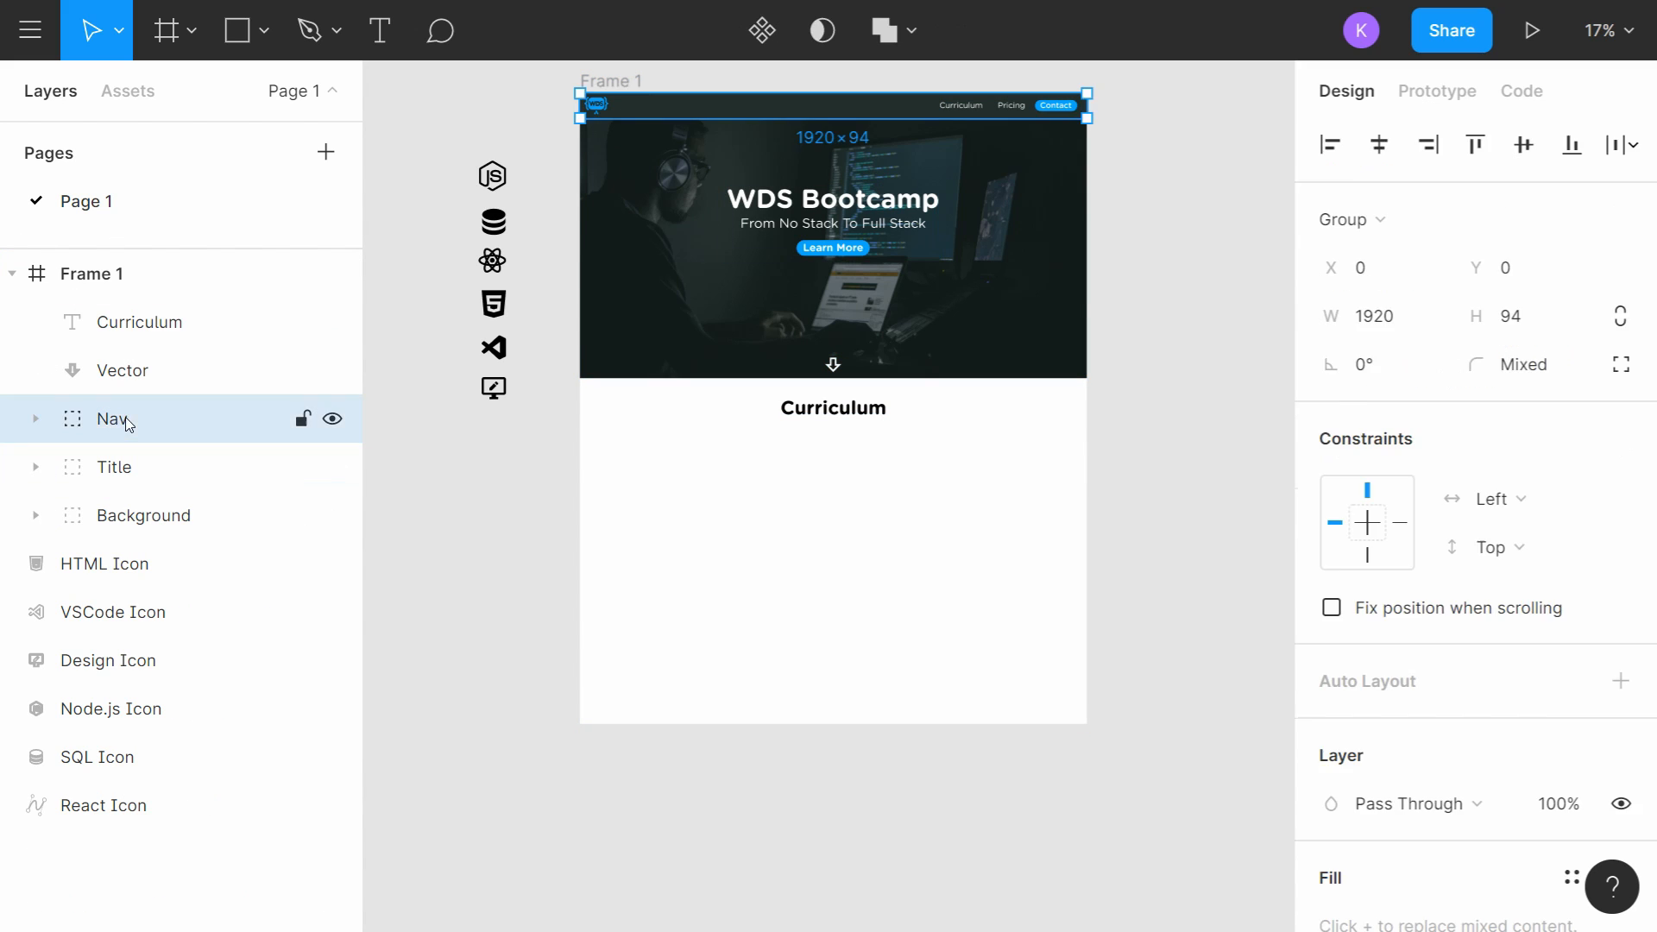
{"action": "left_click", "coordinate": [128, 371]}
{"action": "left_click_drag", "start_coordinate": [128, 371], "coordinate": [129, 485]}
Step: Group the Nav, Title, Vector and Background layers and name the group "Header"
{"action": "left_click", "coordinate": [112, 371]}
{"action": "left_click", "coordinate": [183, 526], "text": "shift"}
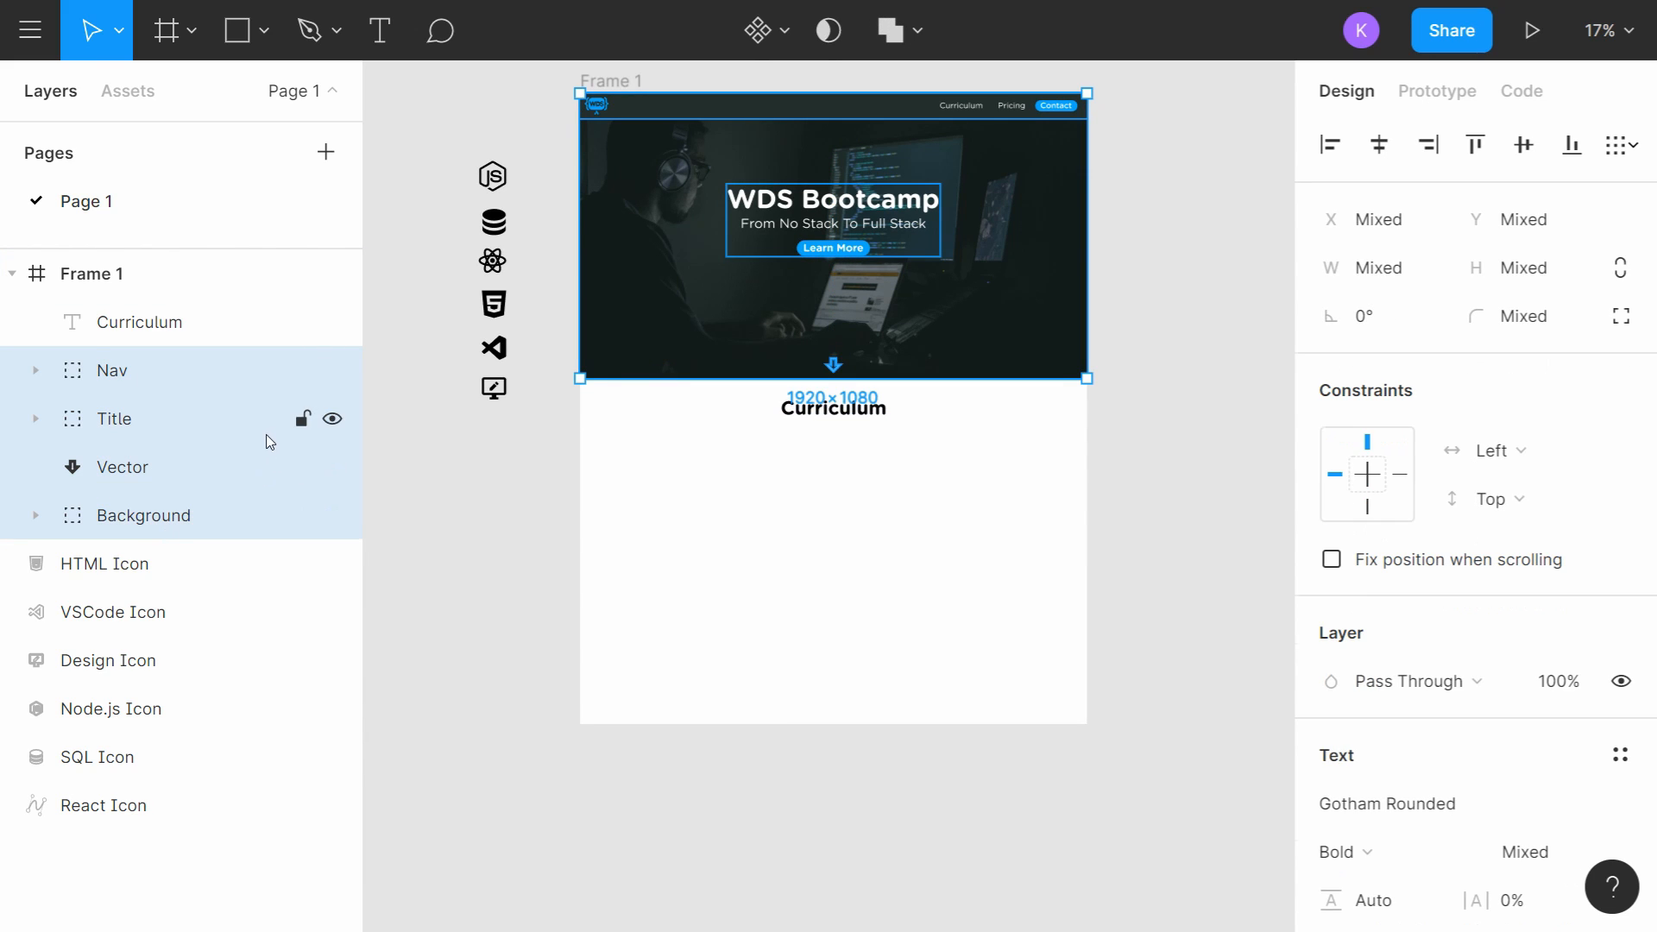
{"action": "key", "text": "ctrl+g"}
{"action": "double_click", "coordinate": [147, 372]}
{"action": "type", "text": "Header"}
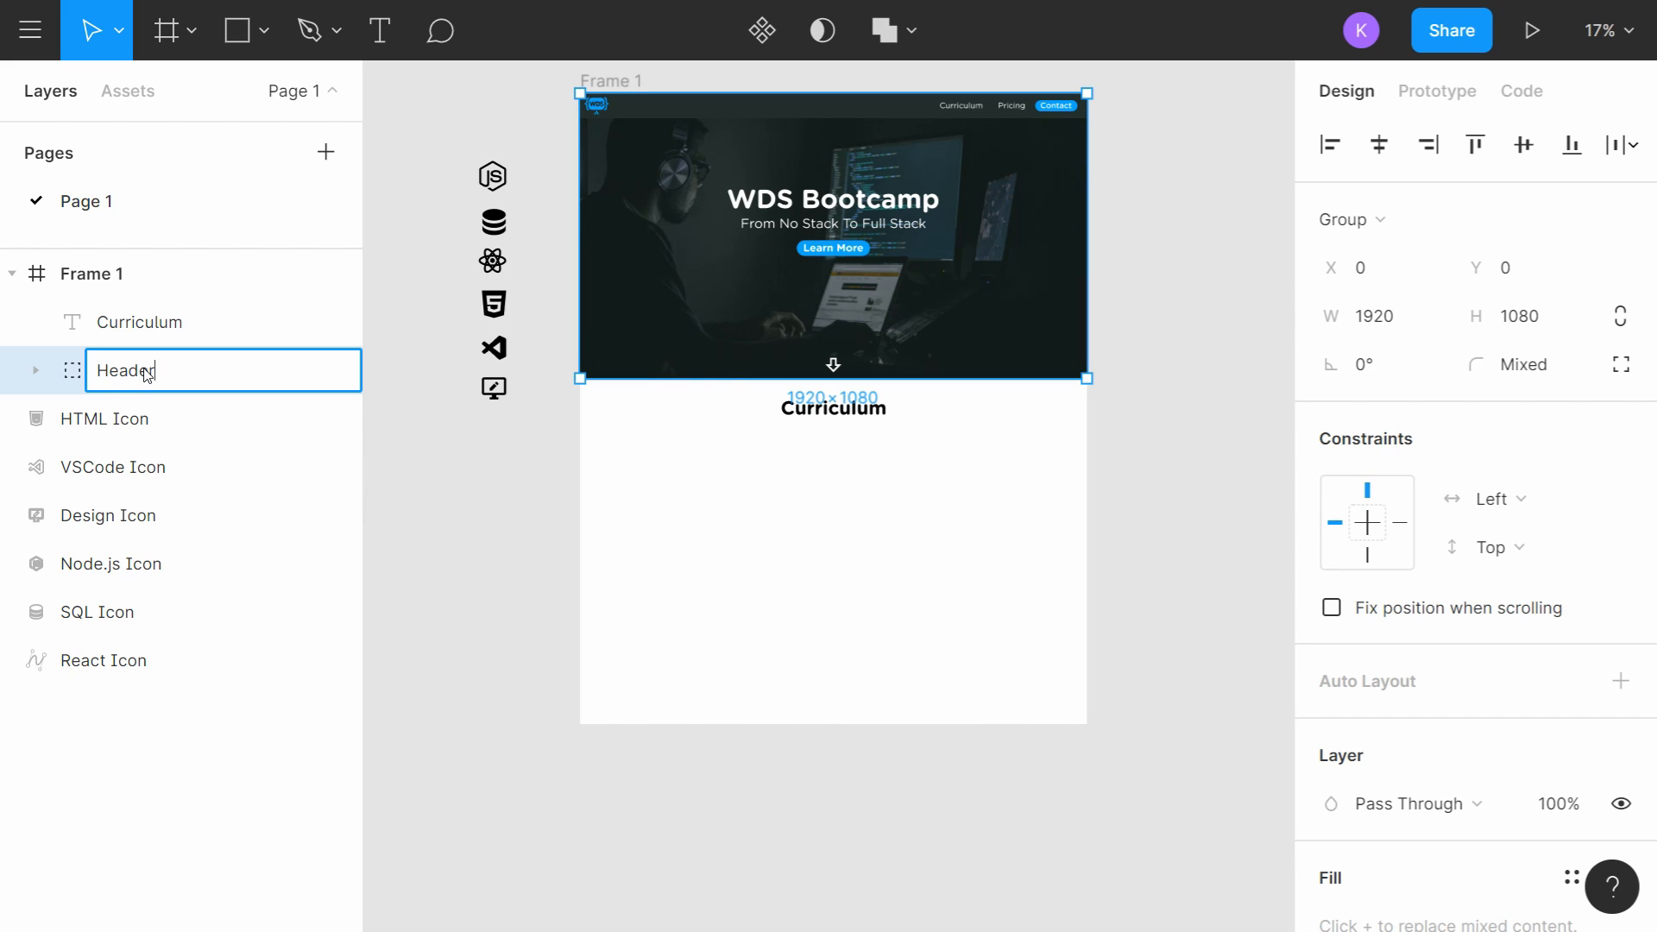
{"action": "key", "text": "Return"}
Step: Put the Curriculum heading into its own group and name the group "Curriculum"
{"action": "left_click", "coordinate": [140, 330]}
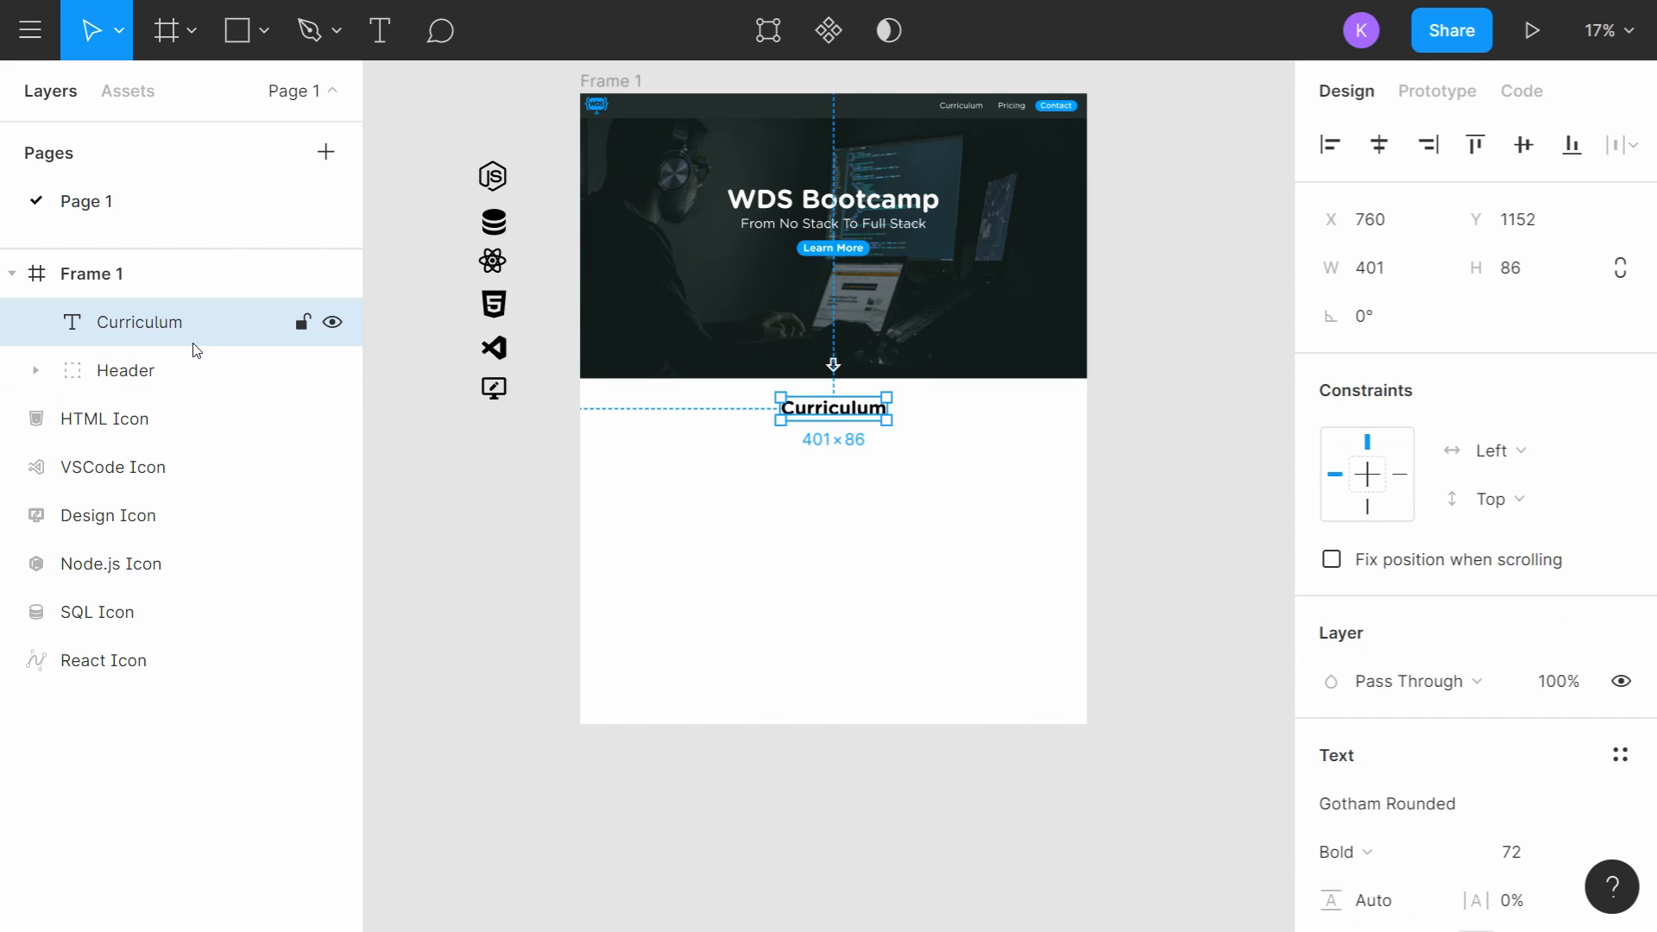
{"action": "key", "text": "ctrl+g"}
{"action": "double_click", "coordinate": [136, 334]}
{"action": "type", "text": "C"}
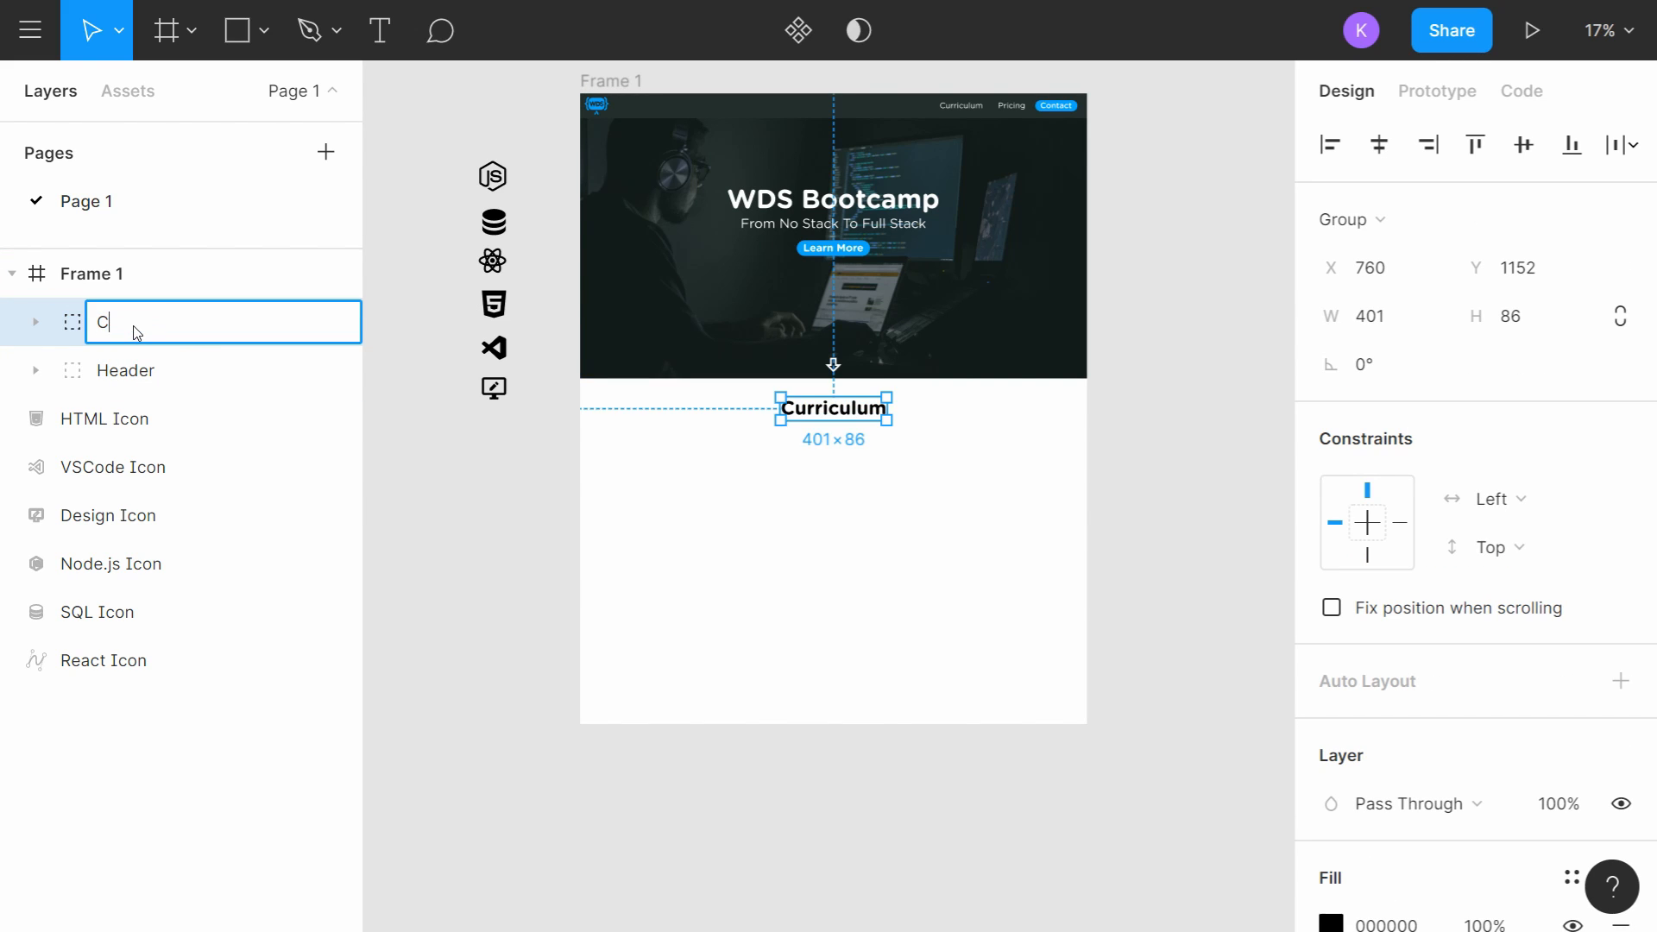
{"action": "type", "text": "urriculum"}
{"action": "key", "text": "Return"}
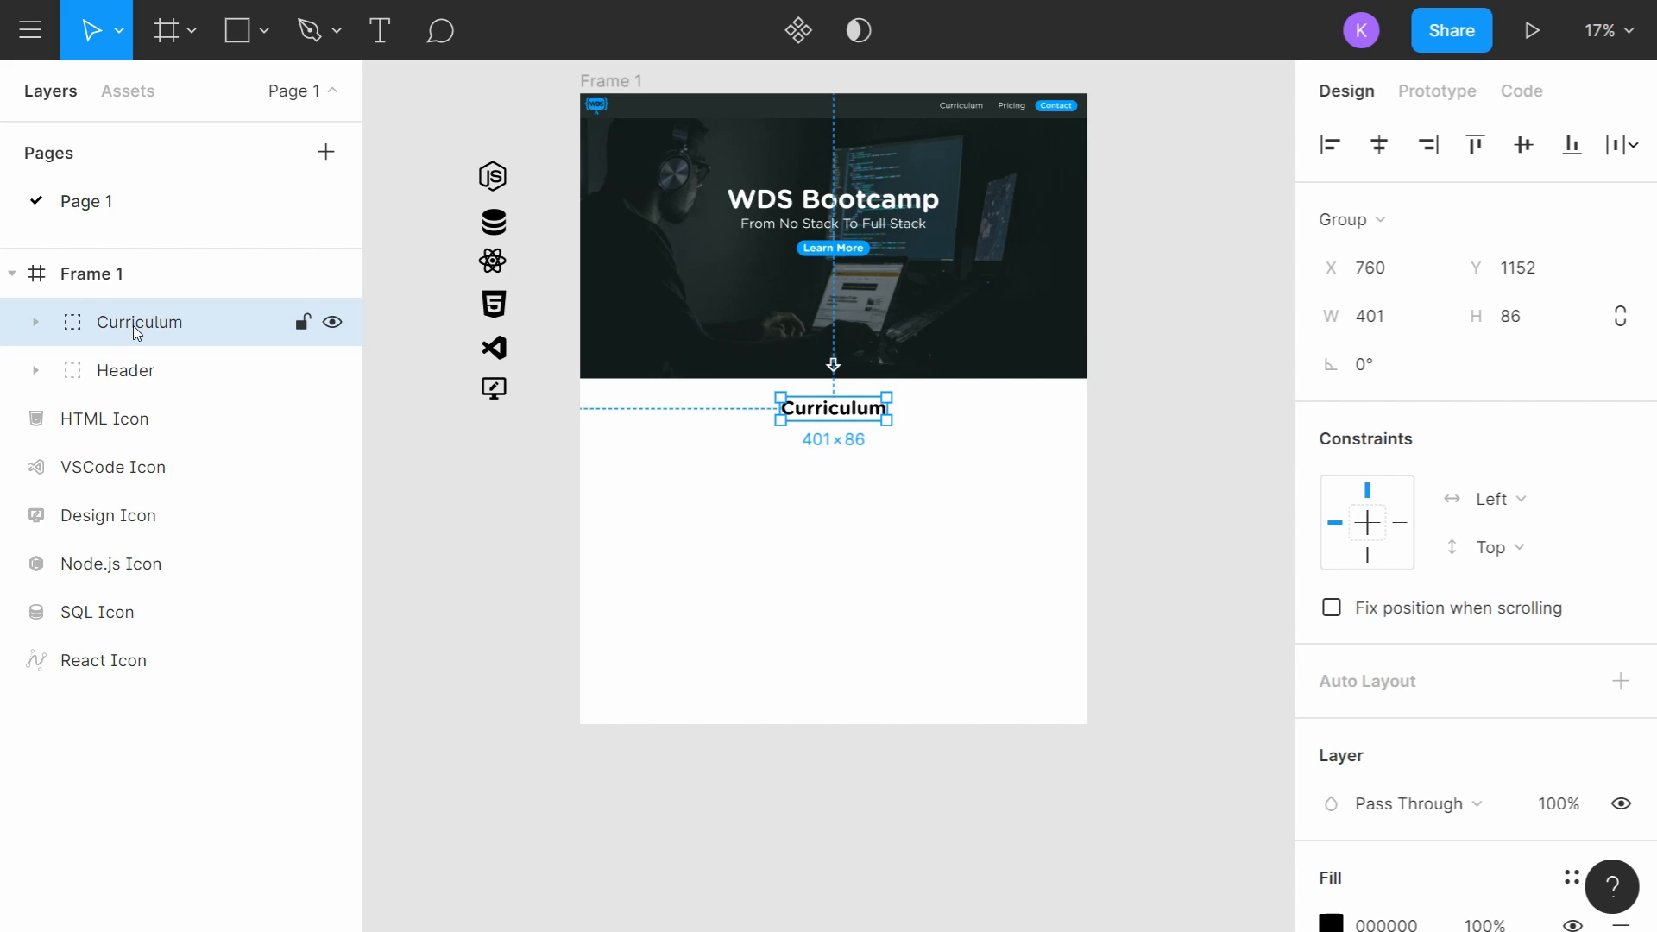
Step: Place the Curriculum group below the Header group in the layer order and expand it
{"action": "left_click_drag", "start_coordinate": [163, 330], "coordinate": [122, 392]}
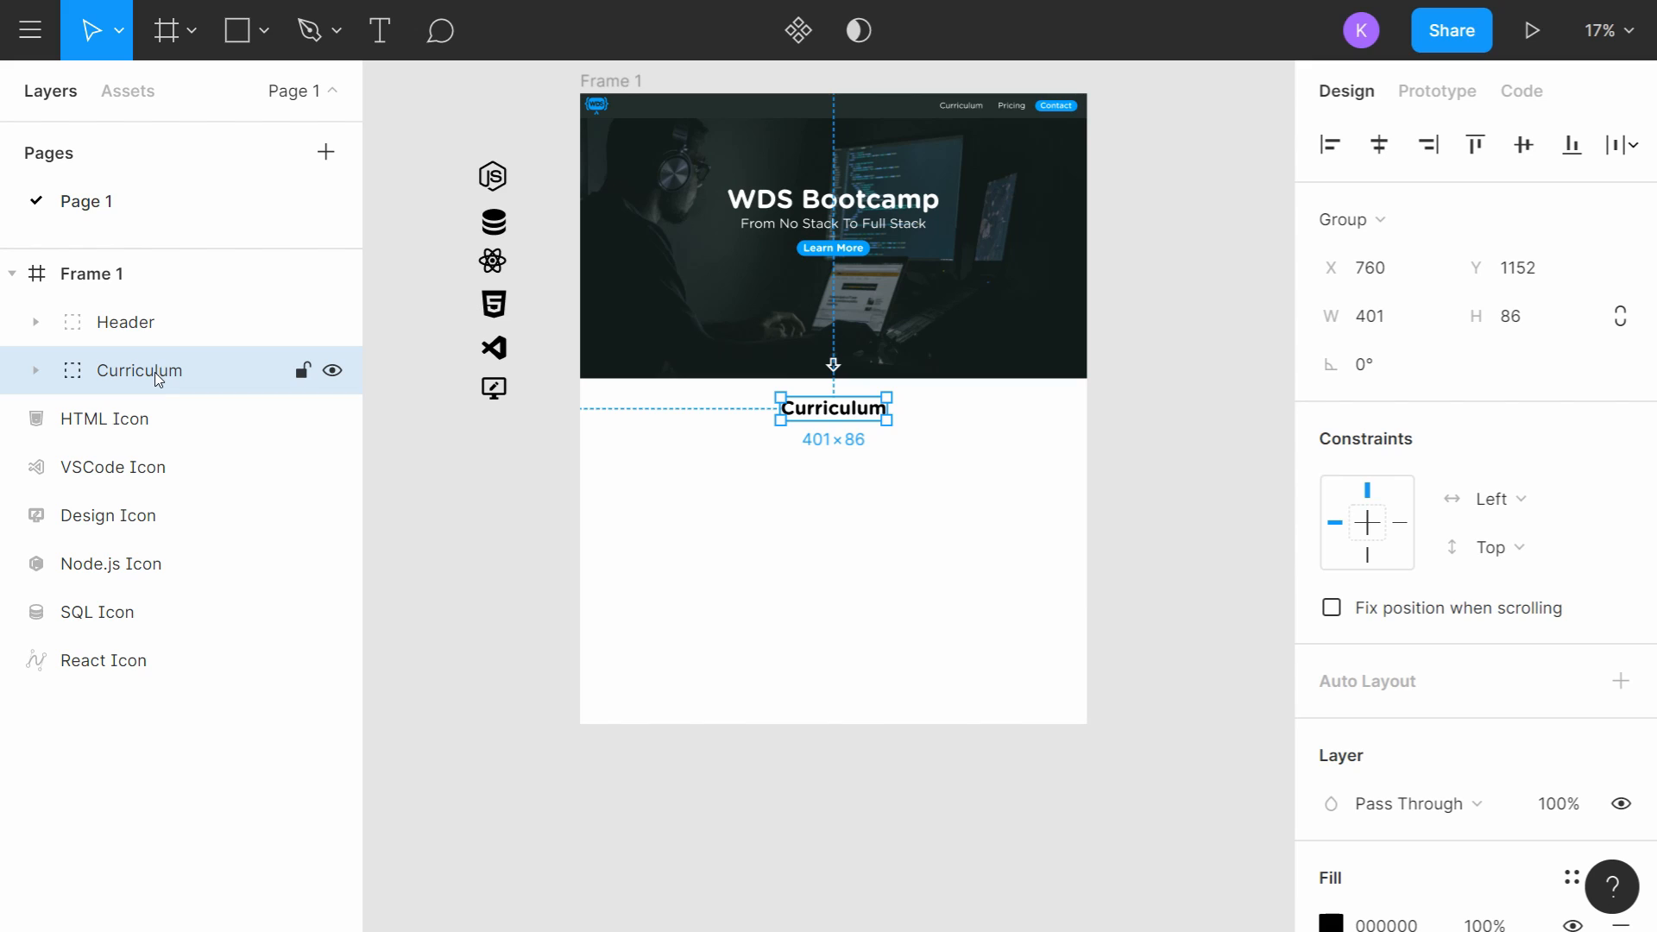
{"action": "left_click", "coordinate": [36, 371]}
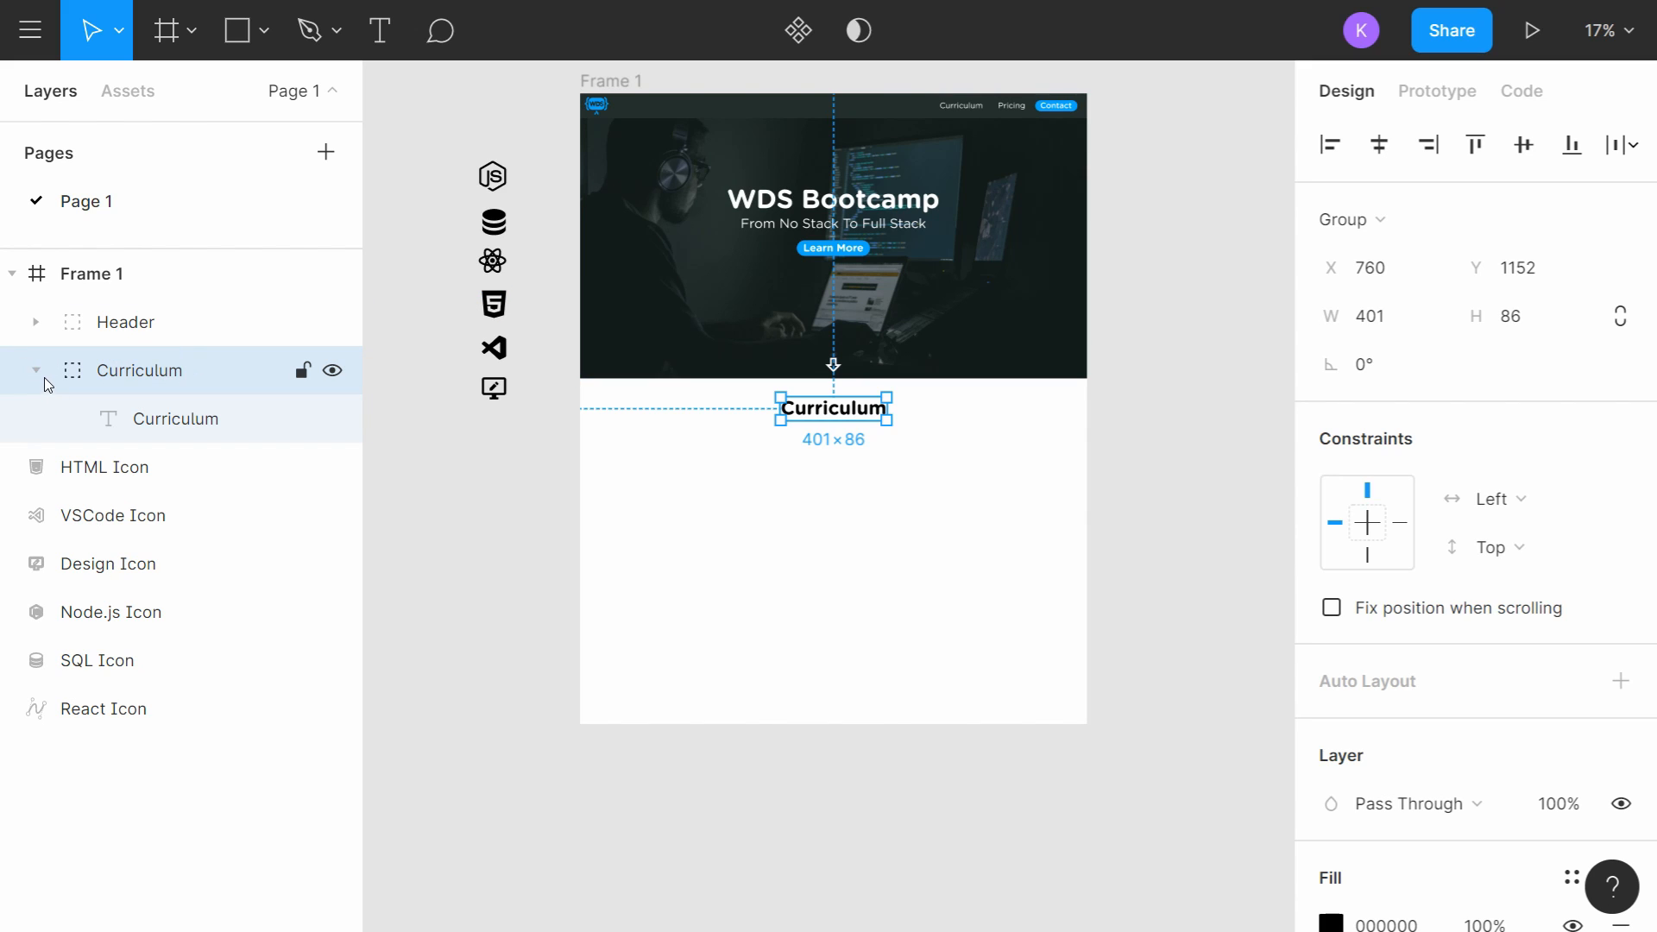
Step: Move the HTML icon into the frame below and left of the Curriculum heading, at about X 378, Y 1462
{"action": "left_click", "coordinate": [736, 541]}
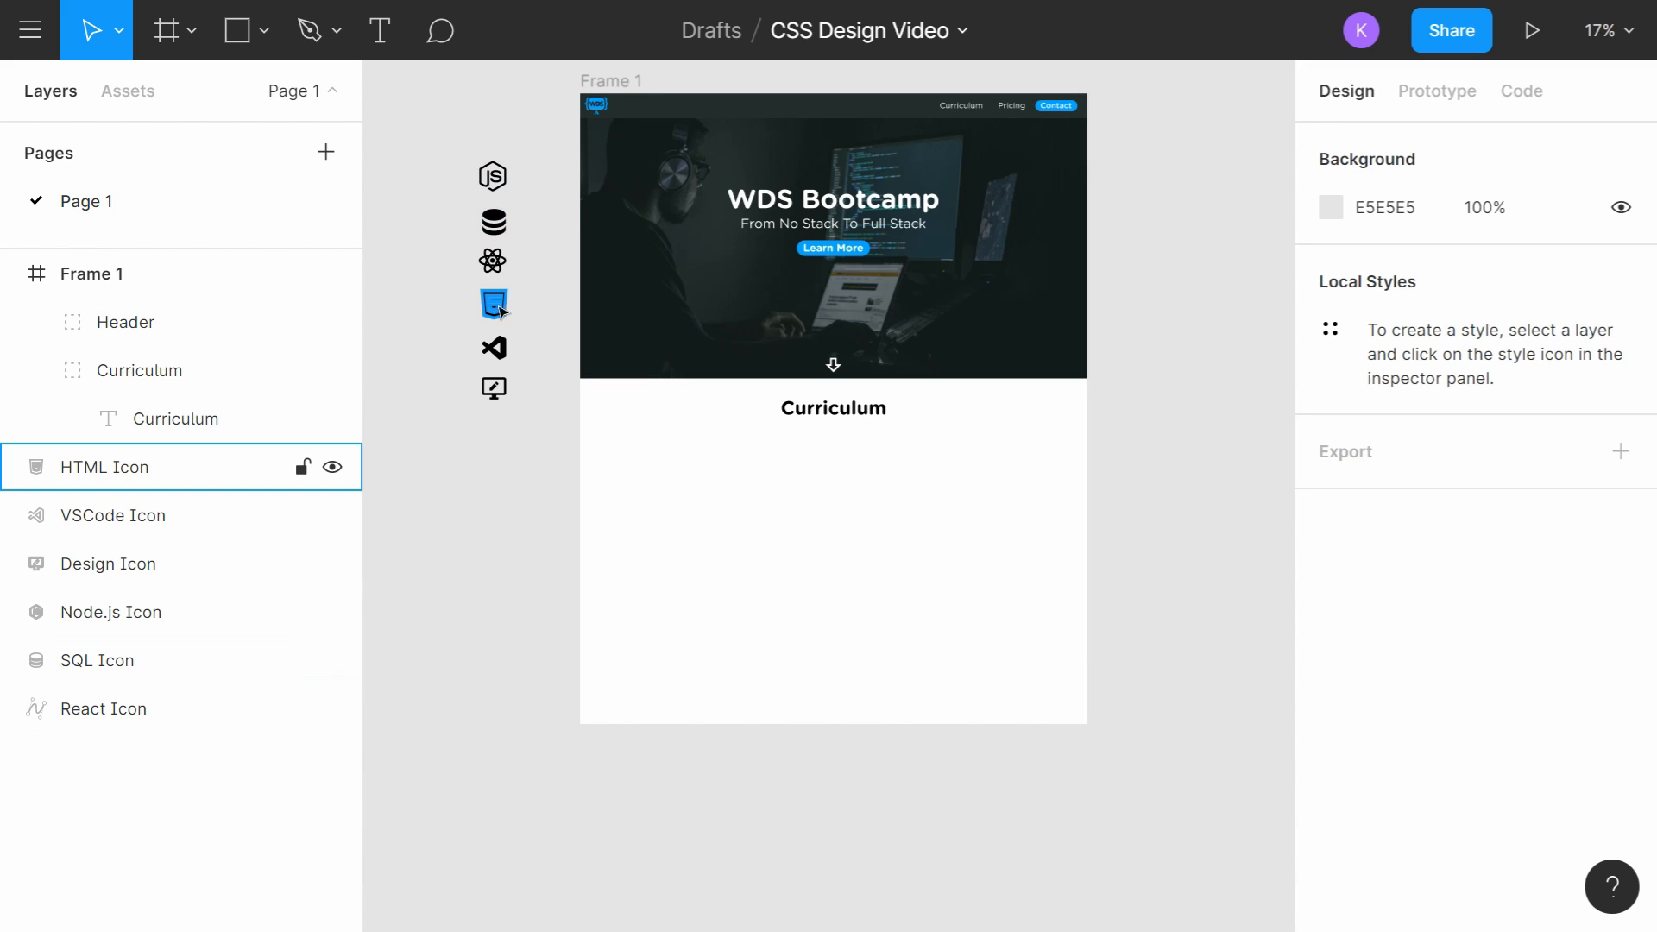
{"action": "left_click_drag", "start_coordinate": [496, 309], "coordinate": [692, 494]}
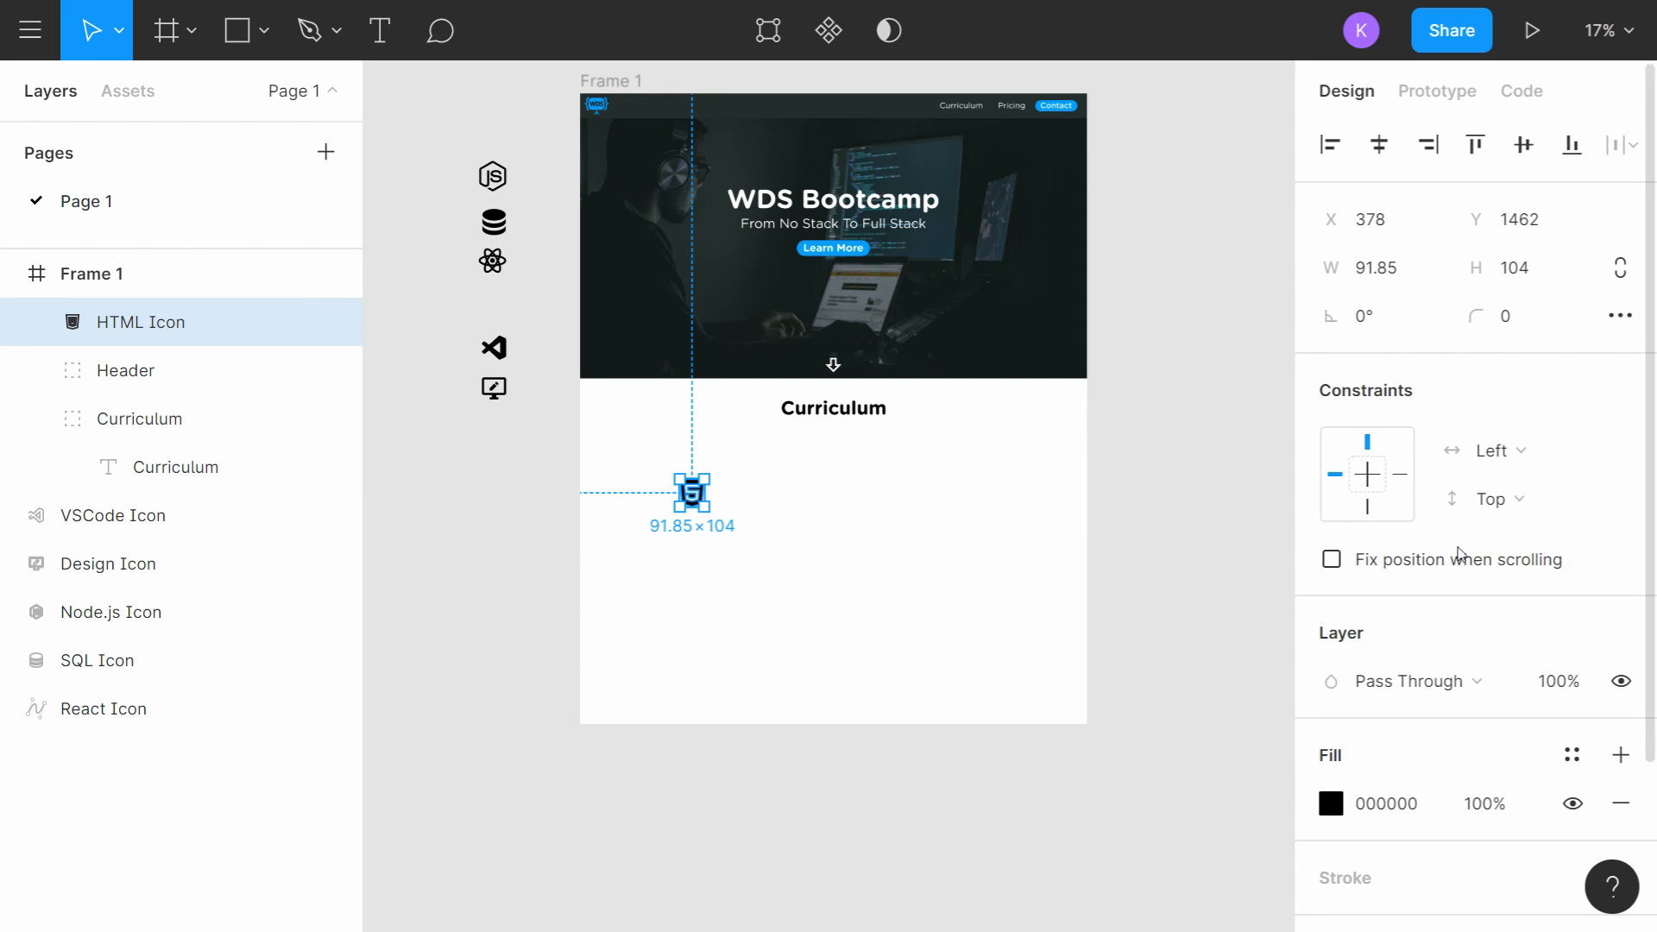
{"action": "left_click", "coordinate": [949, 522]}
Step: Add a text box beside the HTML icon reading "Start with the basics by learning HTML/CSS to build your first website"
{"action": "key", "text": "t"}
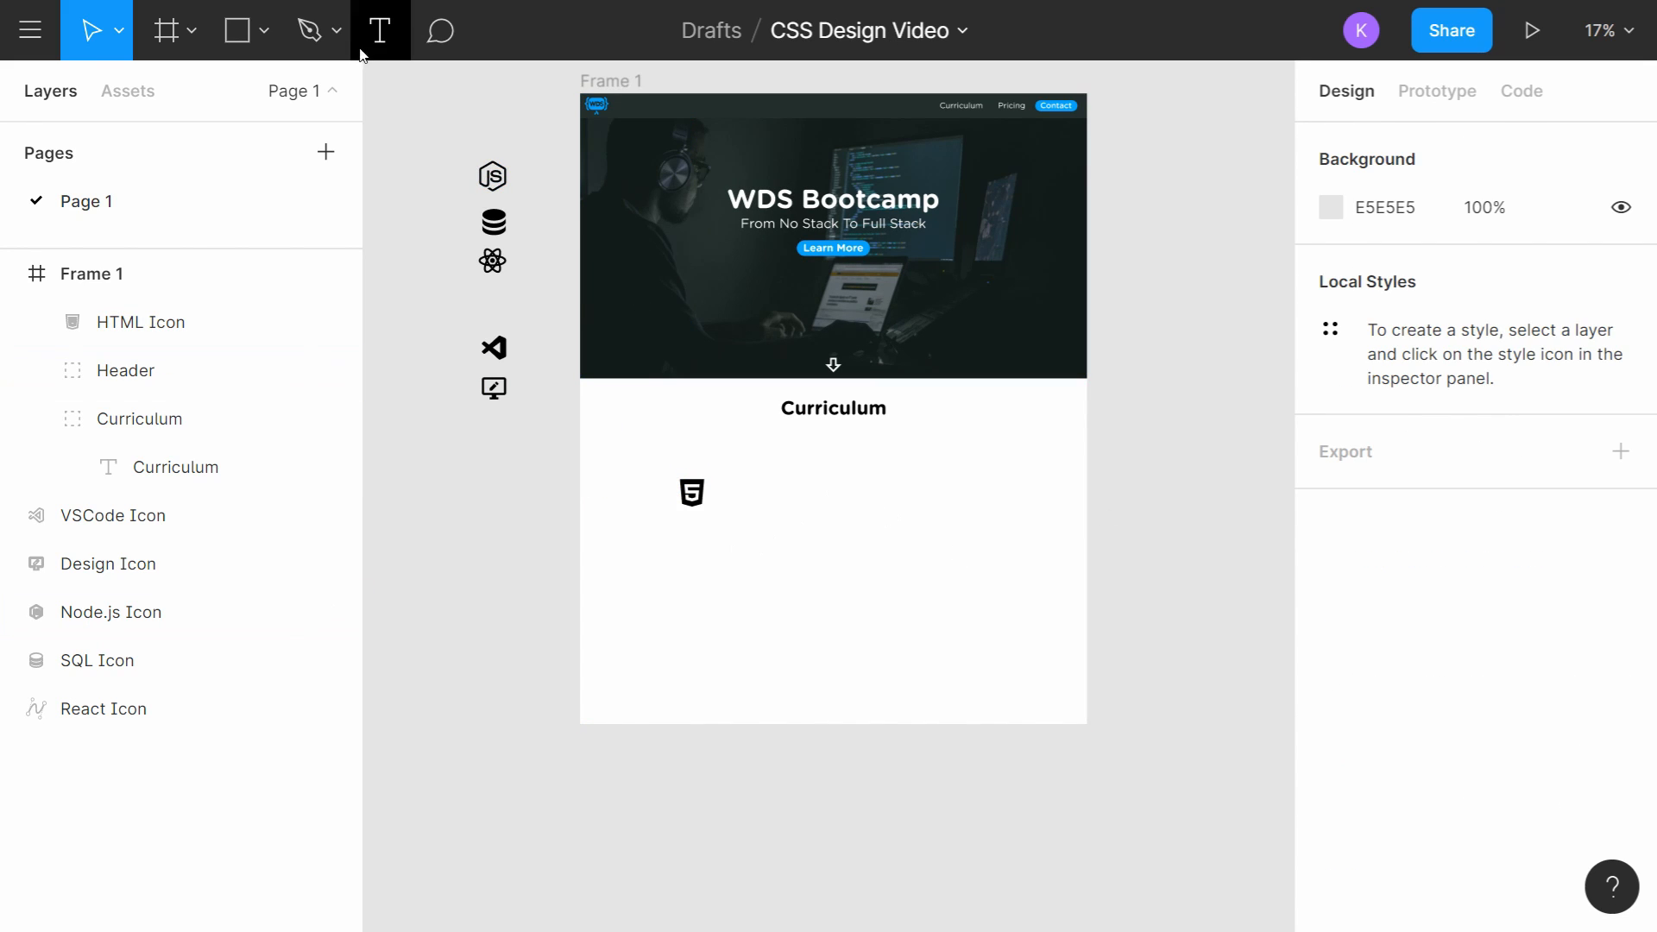
{"action": "left_click_drag", "start_coordinate": [729, 487], "coordinate": [810, 526]}
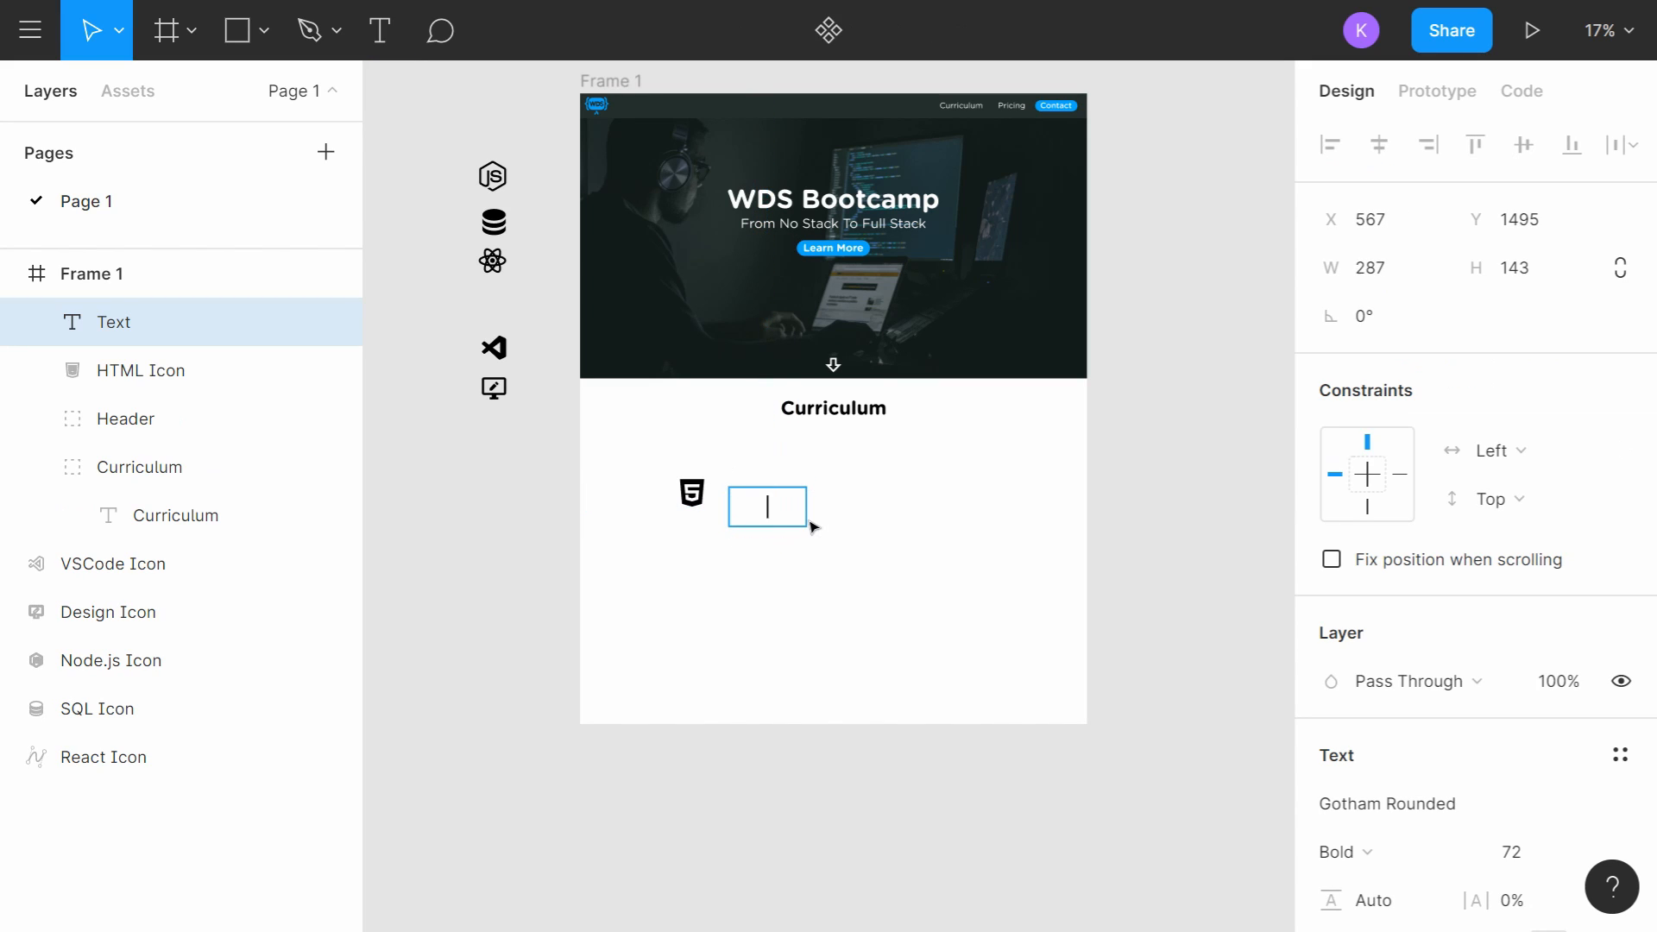
{"action": "type", "text": "Start with the basics by bu"}
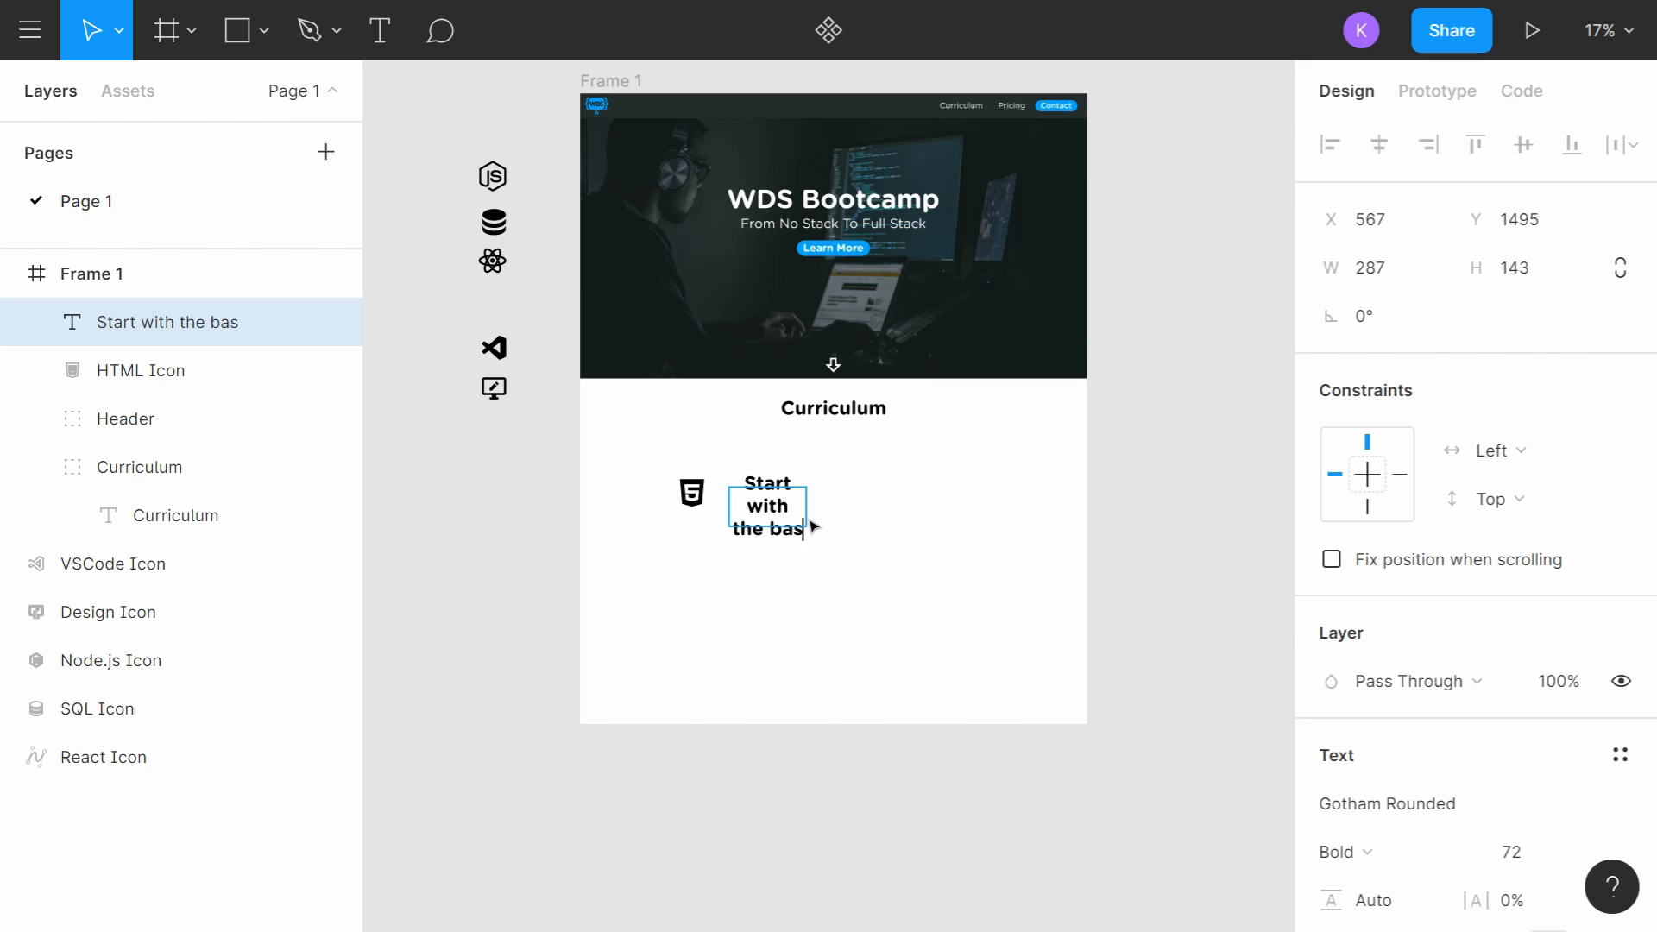
{"action": "key", "text": "BackSpace"}
{"action": "key", "text": "BackSpace"}
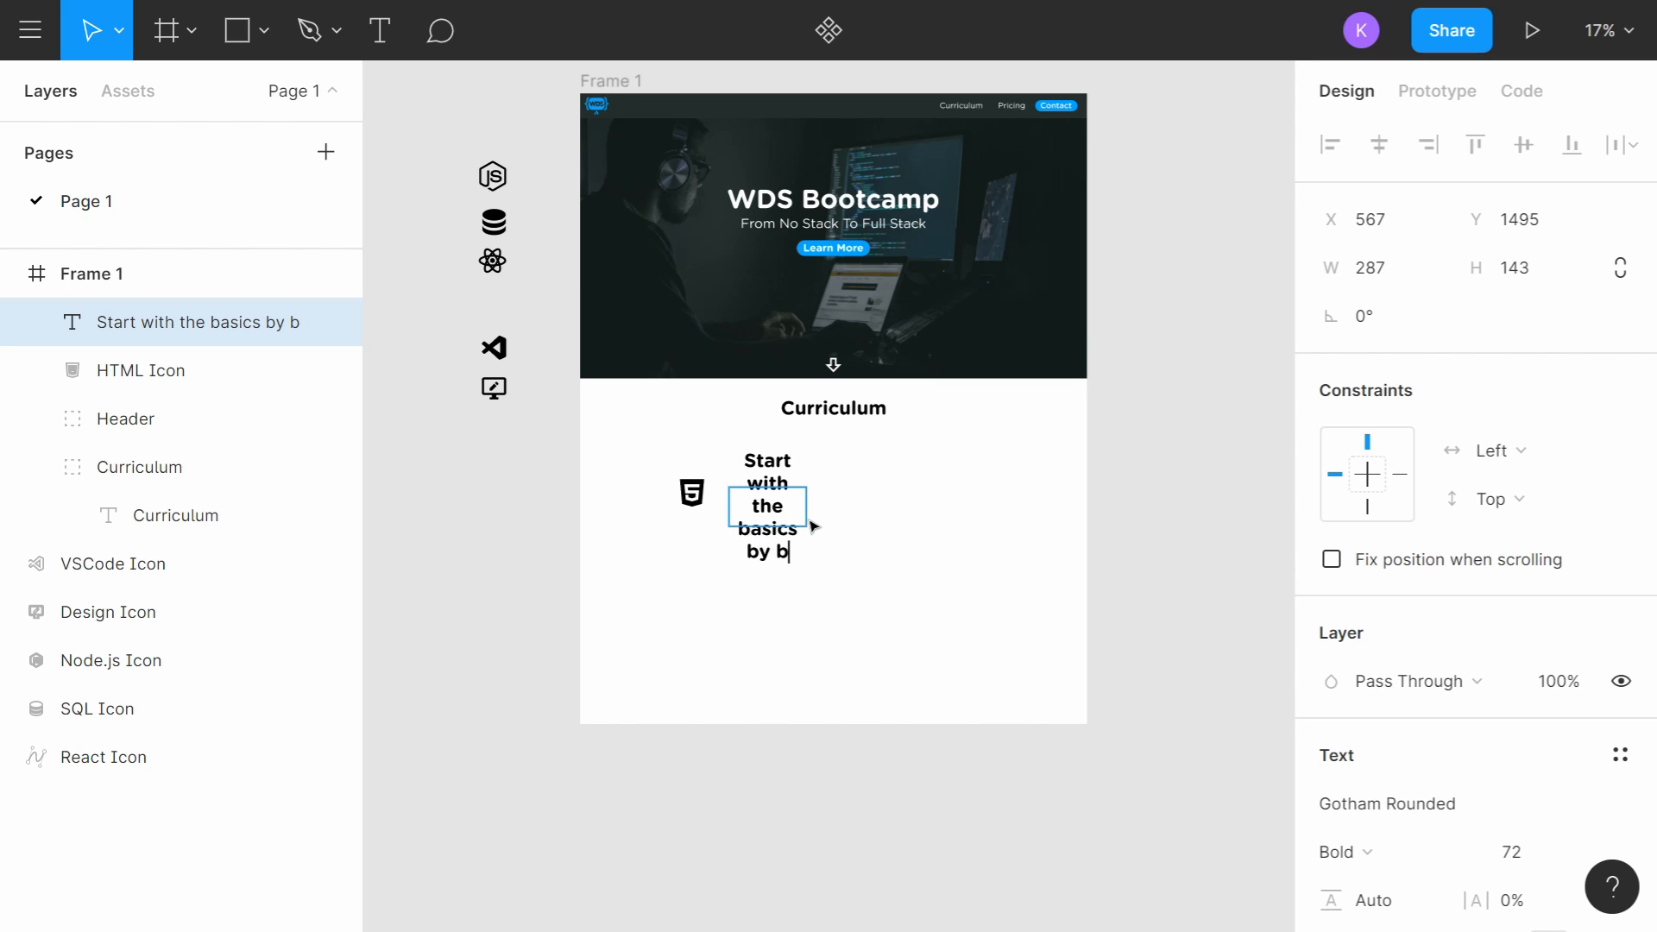
{"action": "type", "text": "lerning HTML/CSS to bui"}
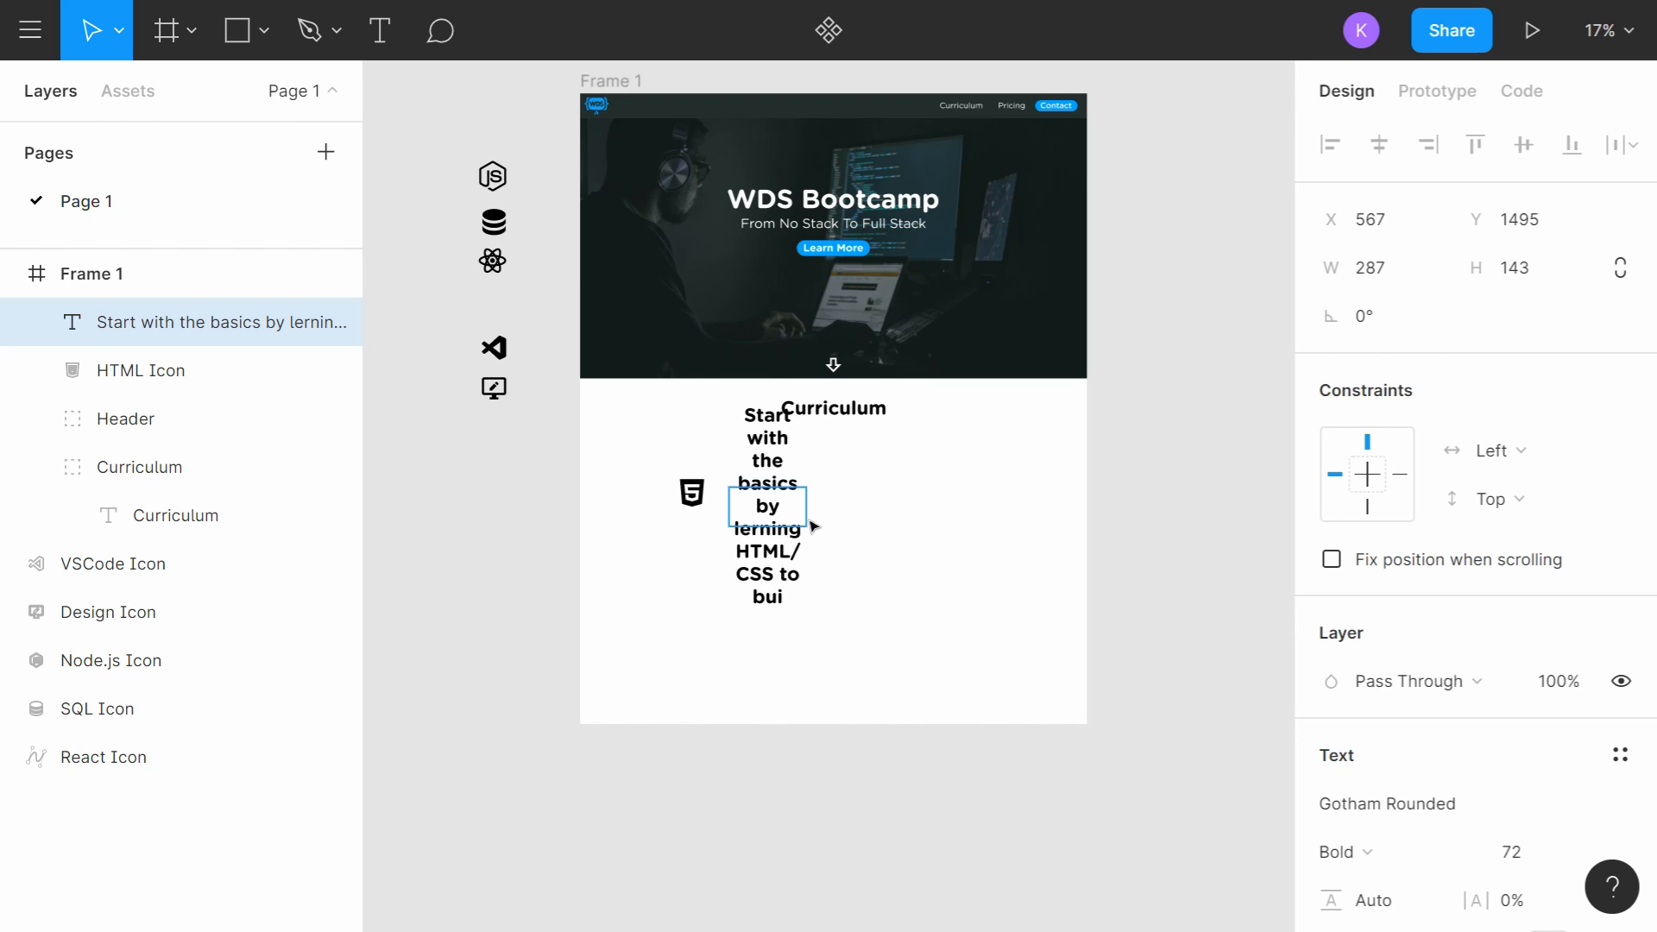
{"action": "type", "text": "ld your first webs"}
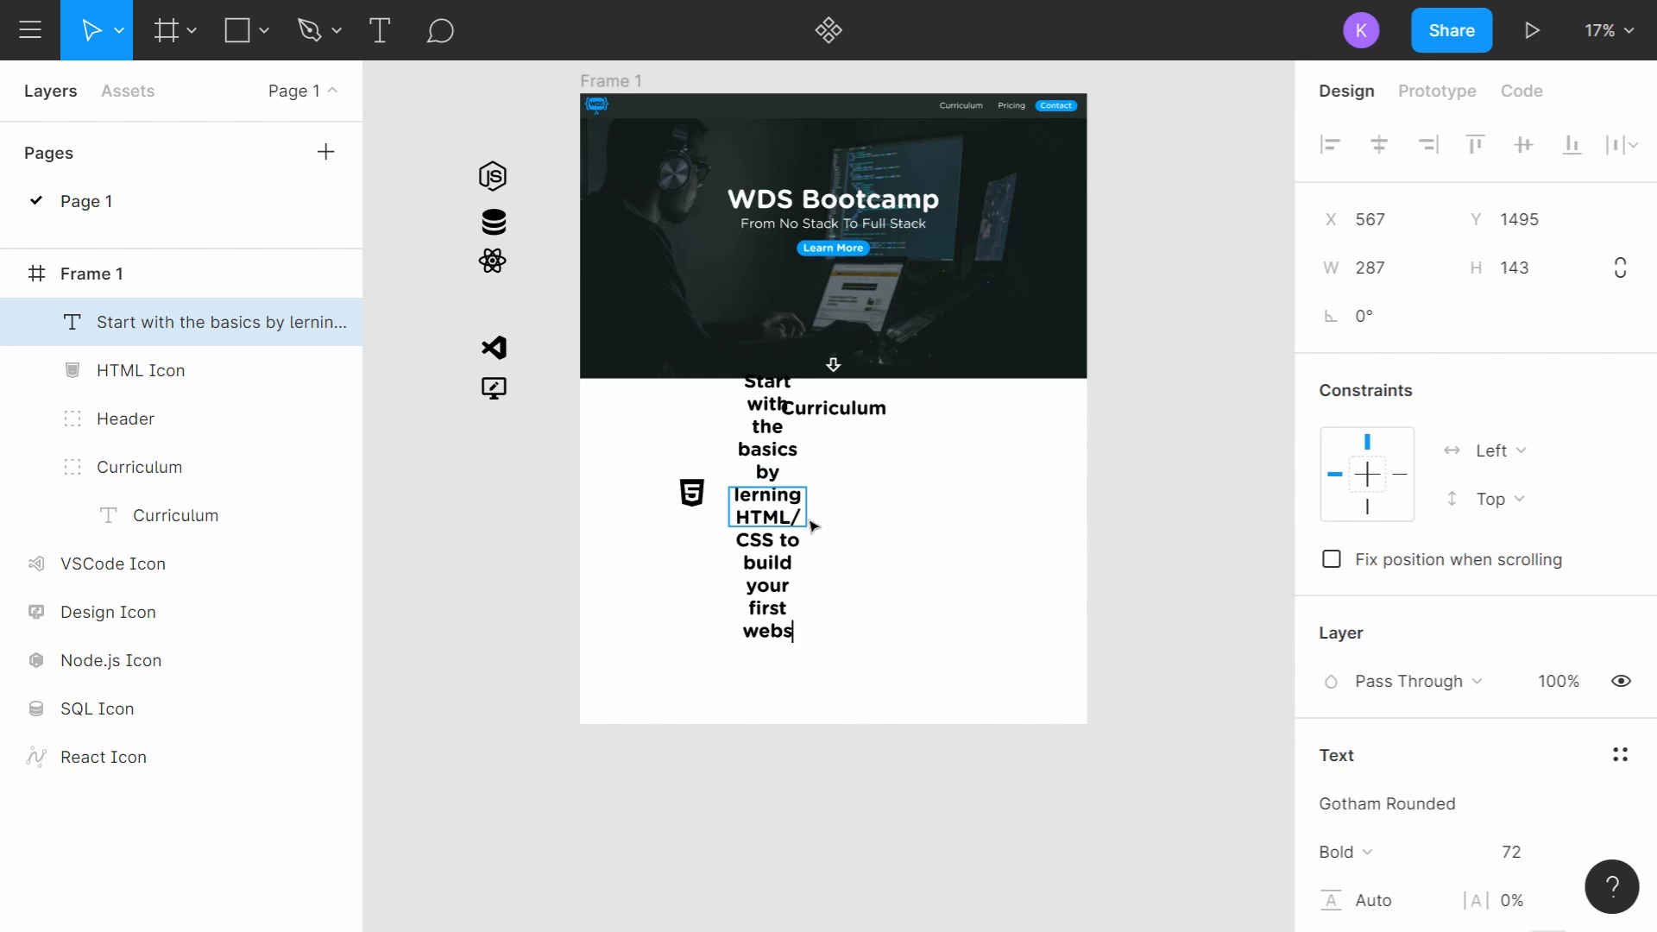
{"action": "type", "text": "ite"}
{"action": "left_click", "coordinate": [757, 501]}
{"action": "type", "text": "a"}
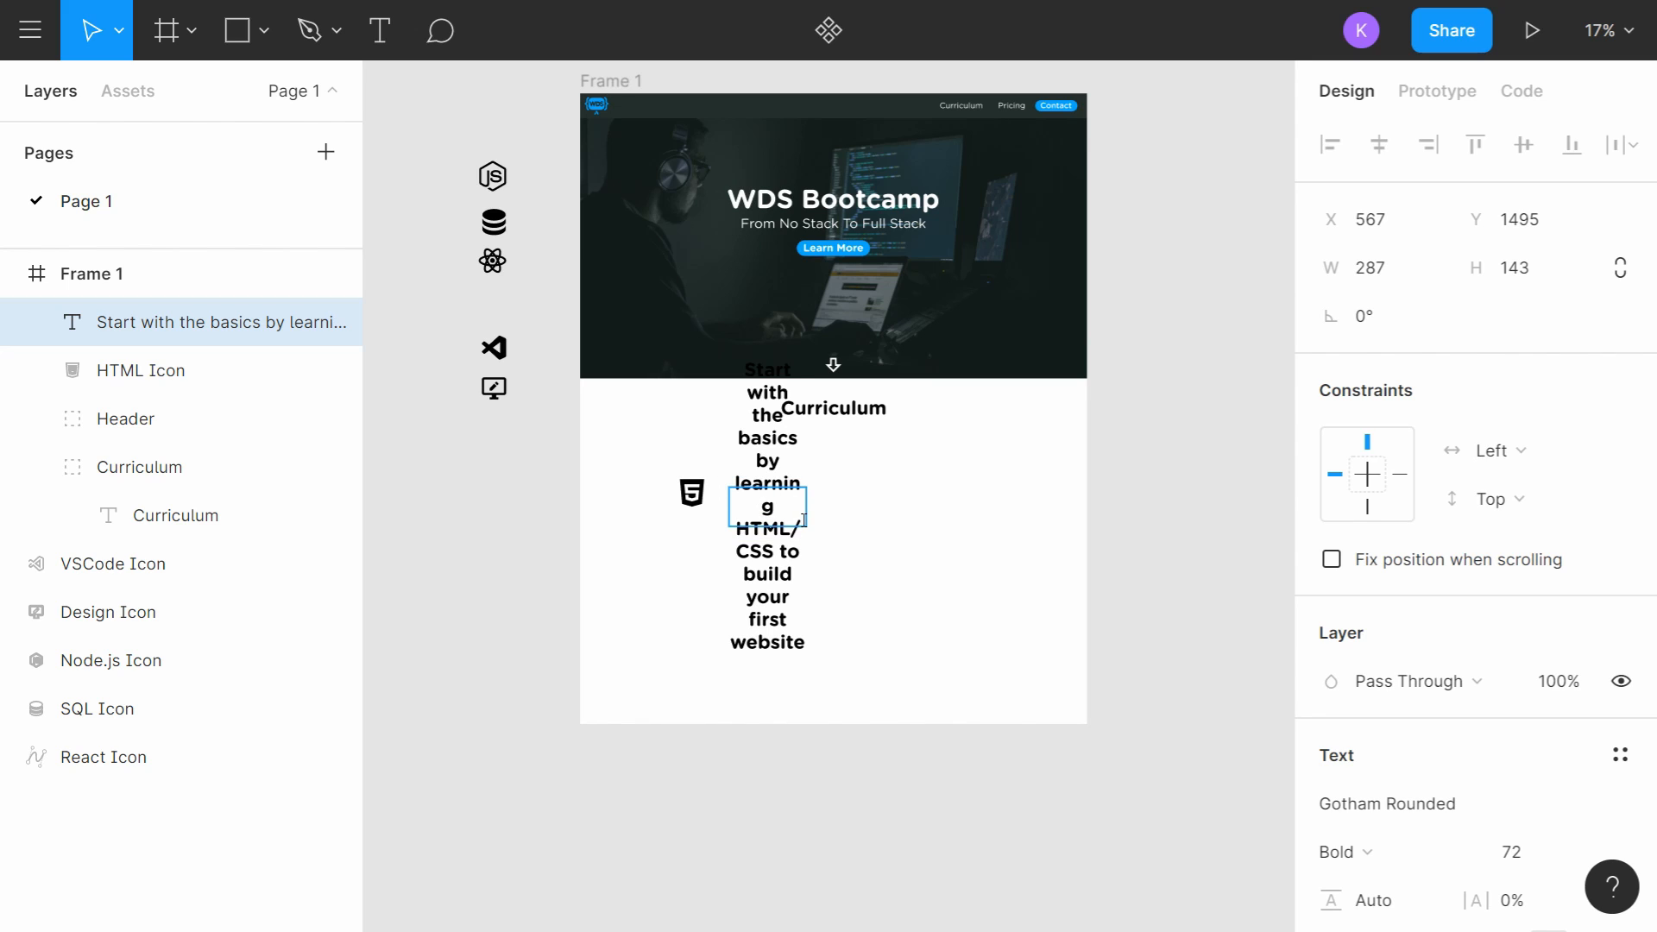
Step: Set the HTML description text to font size 24 and the Book weight
{"action": "key", "text": "ctrl+a"}
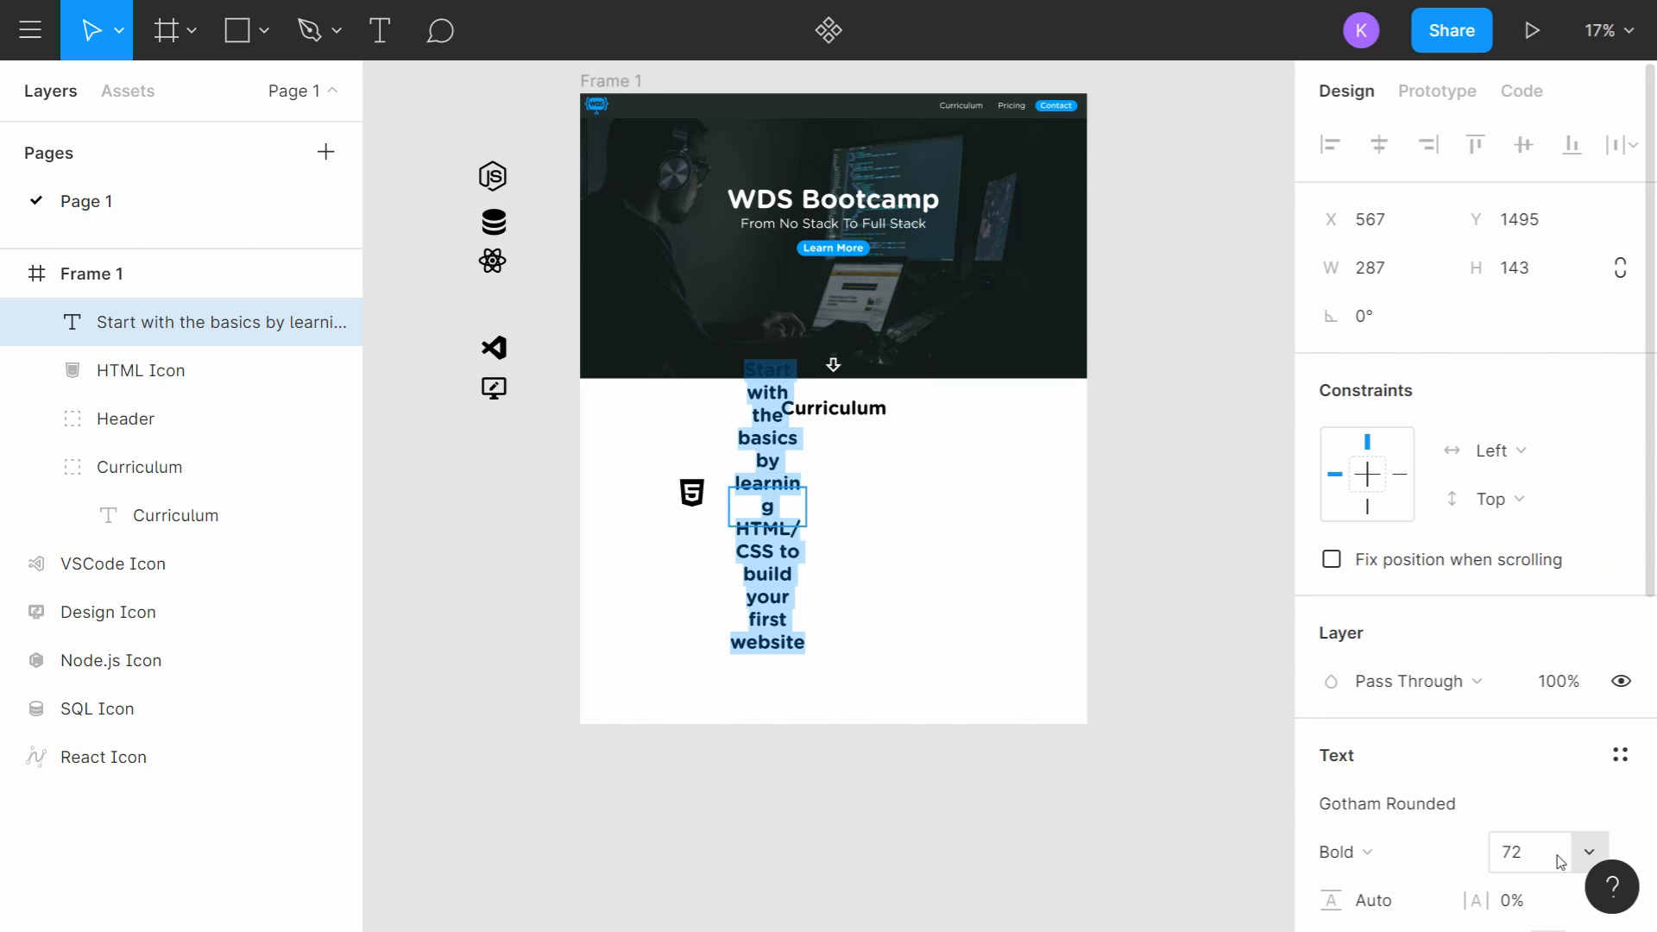
{"action": "left_click", "coordinate": [1594, 850]}
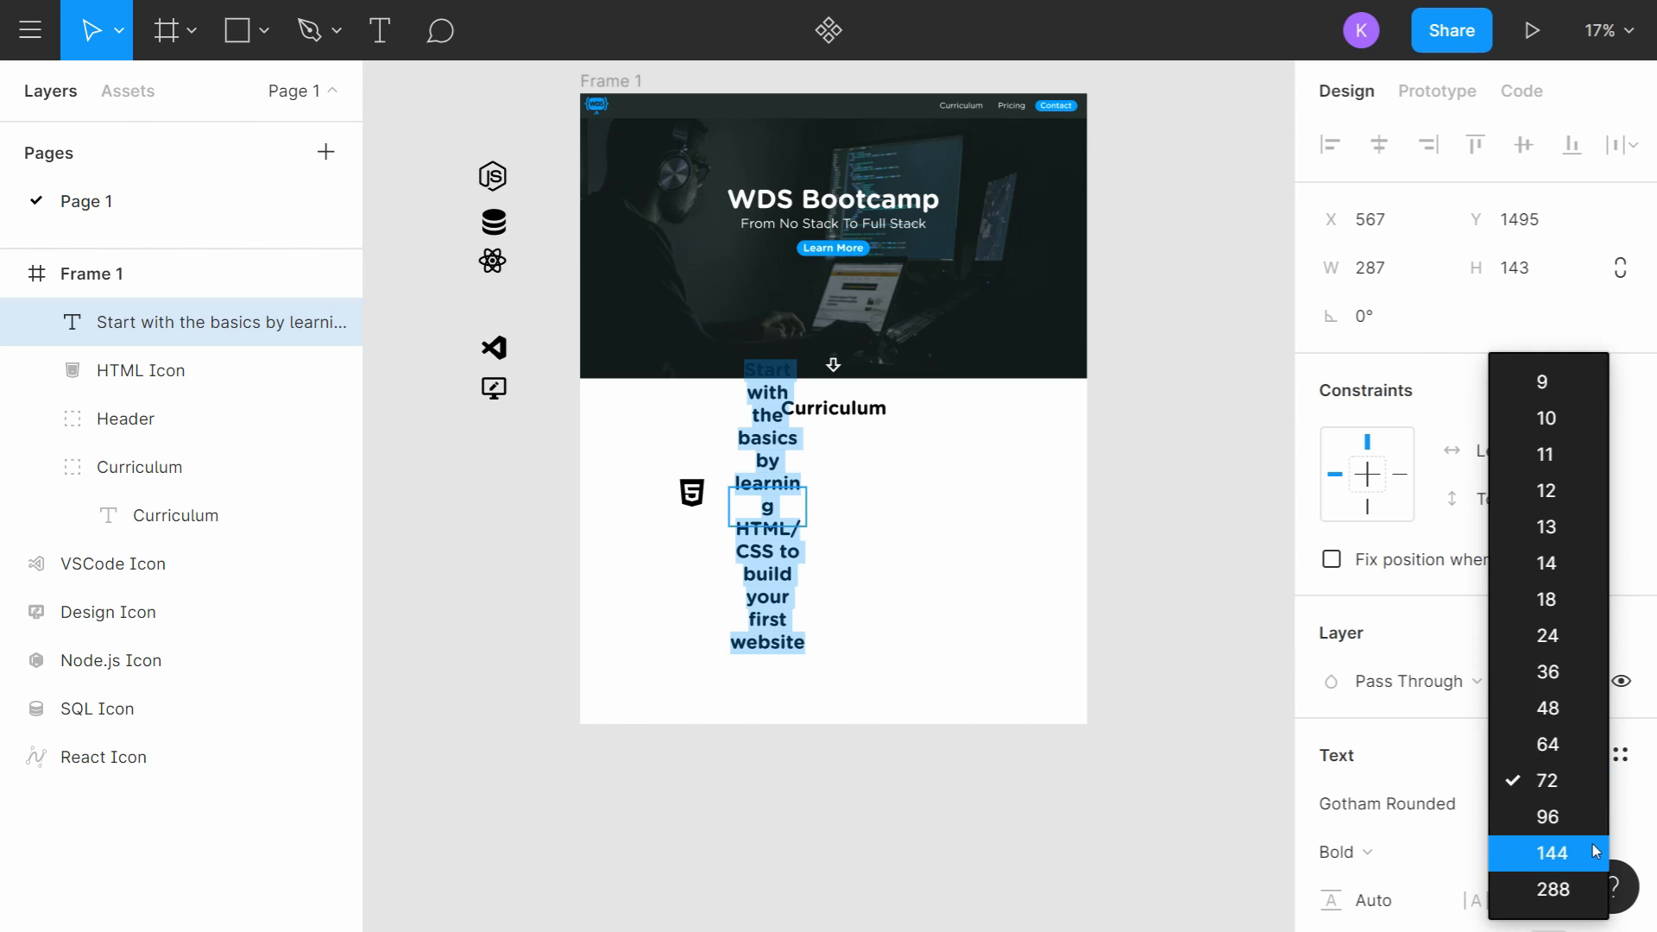
{"action": "left_click", "coordinate": [1563, 613]}
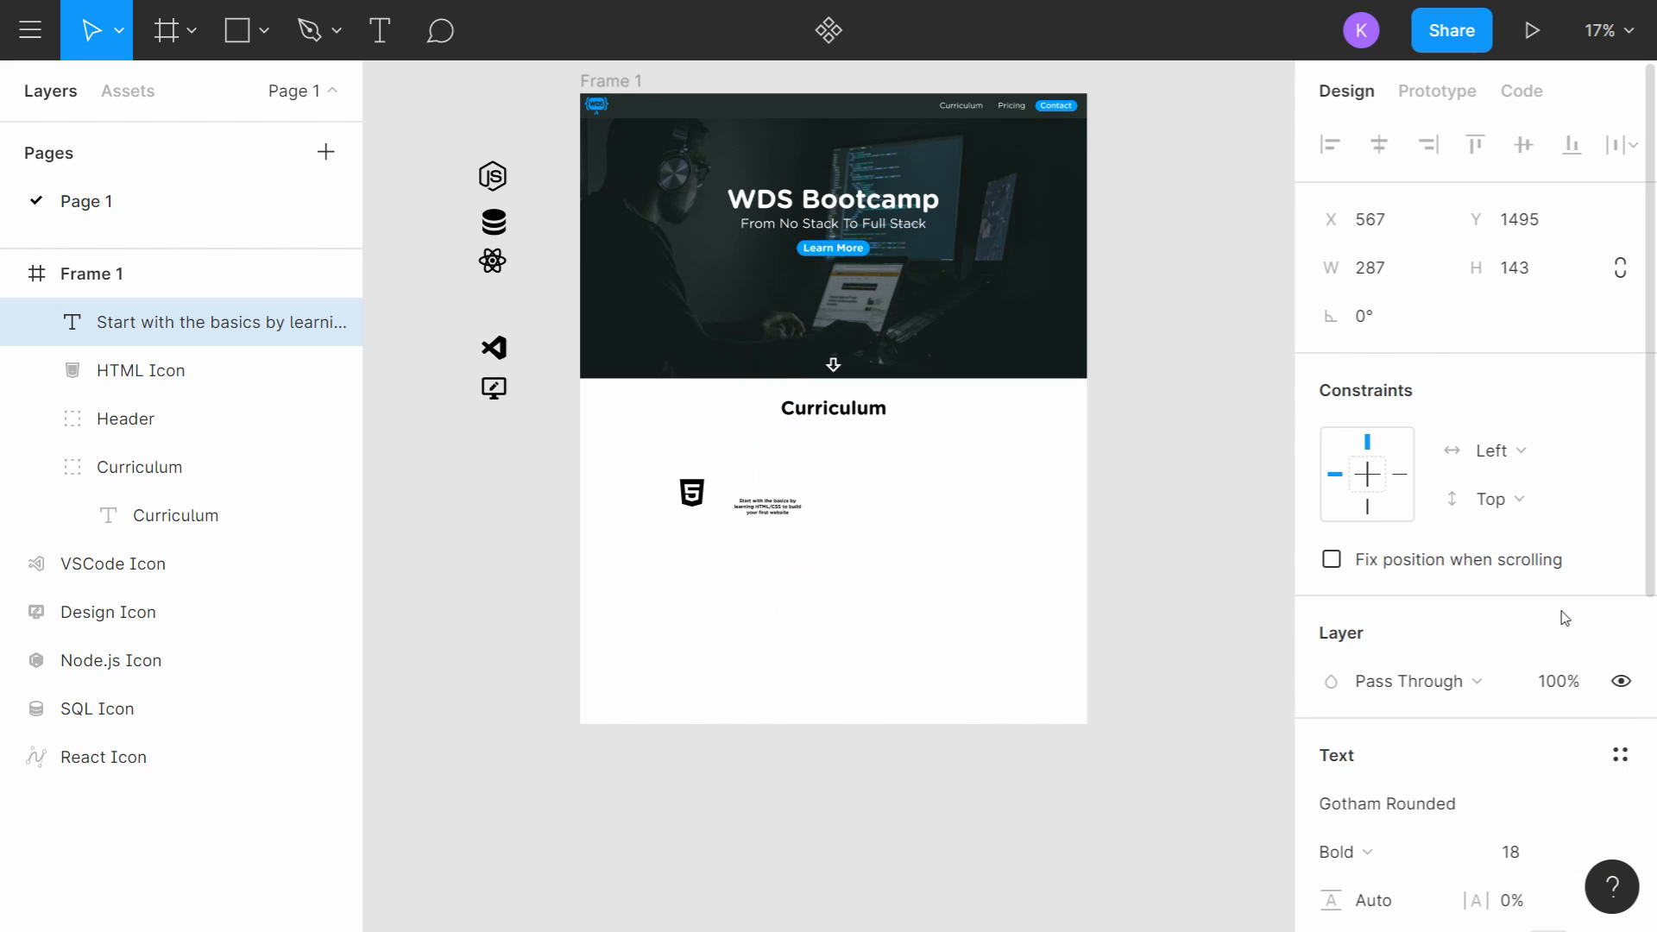
{"action": "left_click", "coordinate": [1572, 850]}
{"action": "left_click", "coordinate": [1572, 671]}
{"action": "left_click", "coordinate": [1592, 850]}
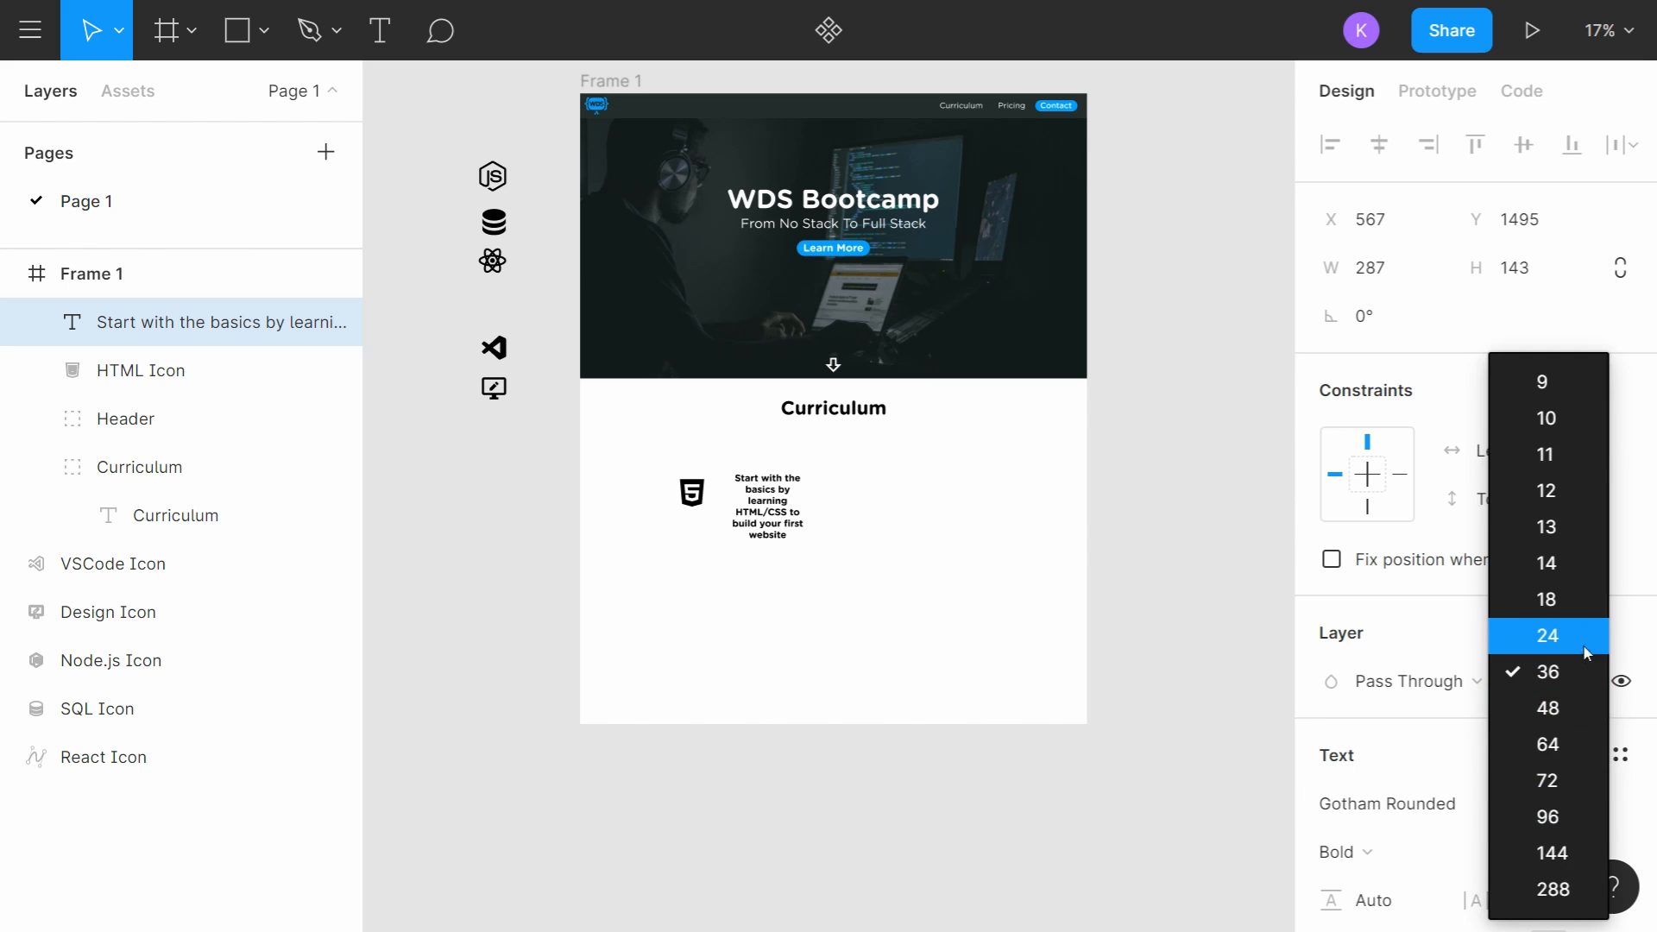
{"action": "left_click", "coordinate": [1584, 639]}
{"action": "scroll", "coordinate": [806, 521], "scroll_direction": "up", "scroll_amount": 3}
{"action": "key", "text": "Return"}
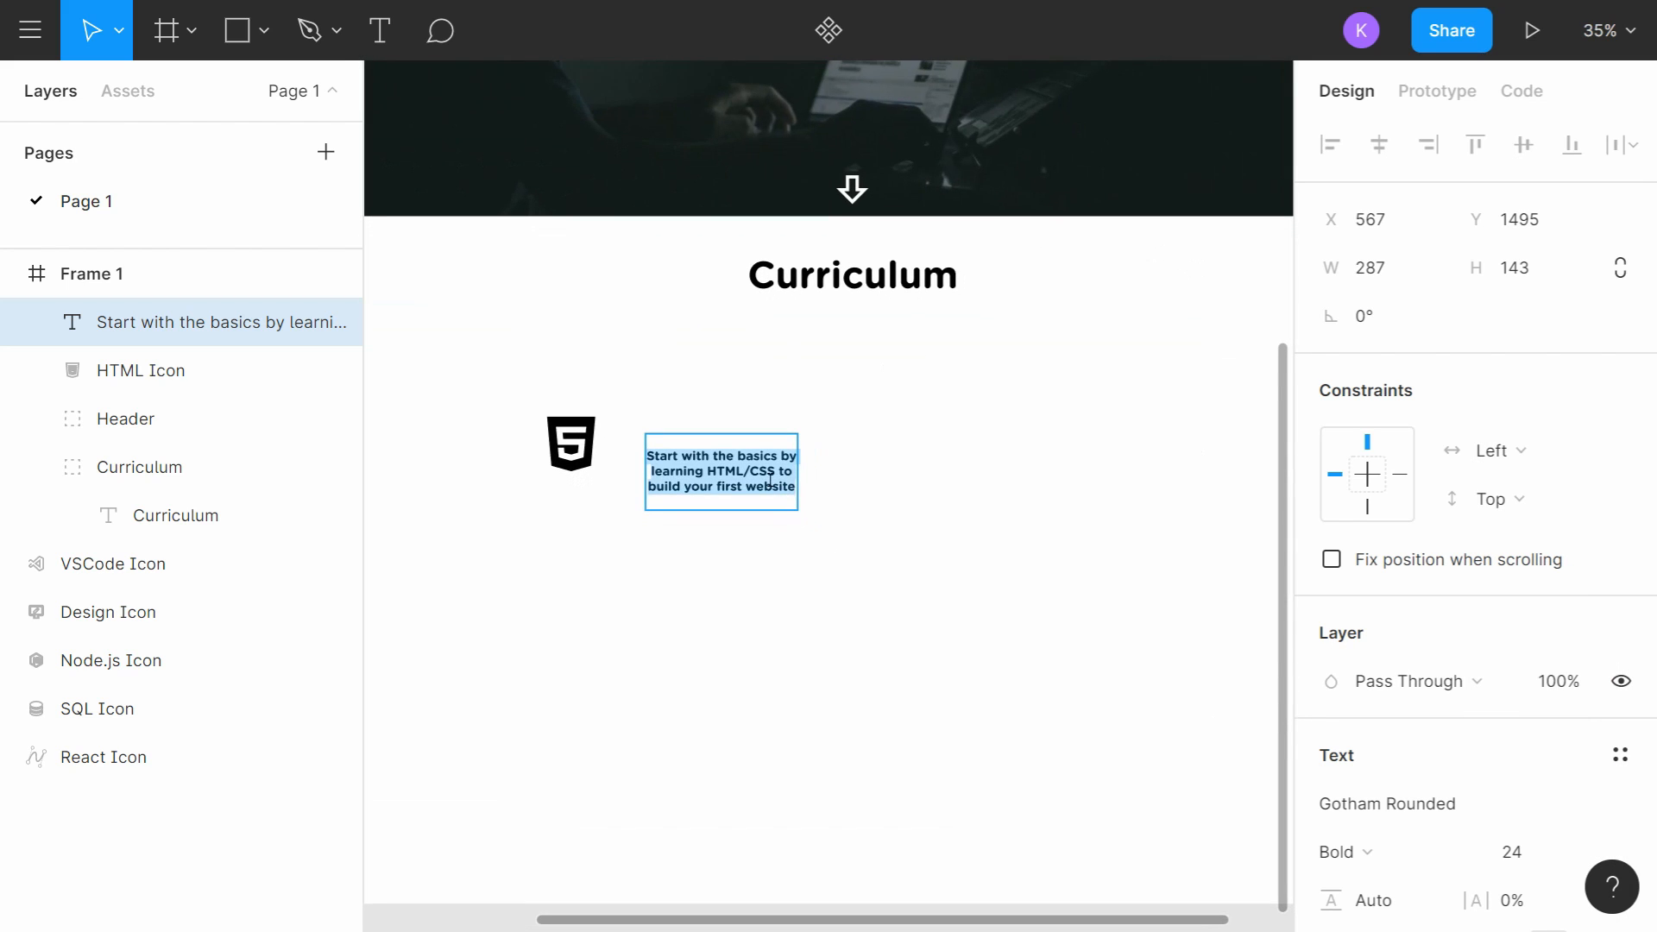
{"action": "scroll", "coordinate": [953, 455], "scroll_direction": "left", "scroll_amount": 2}
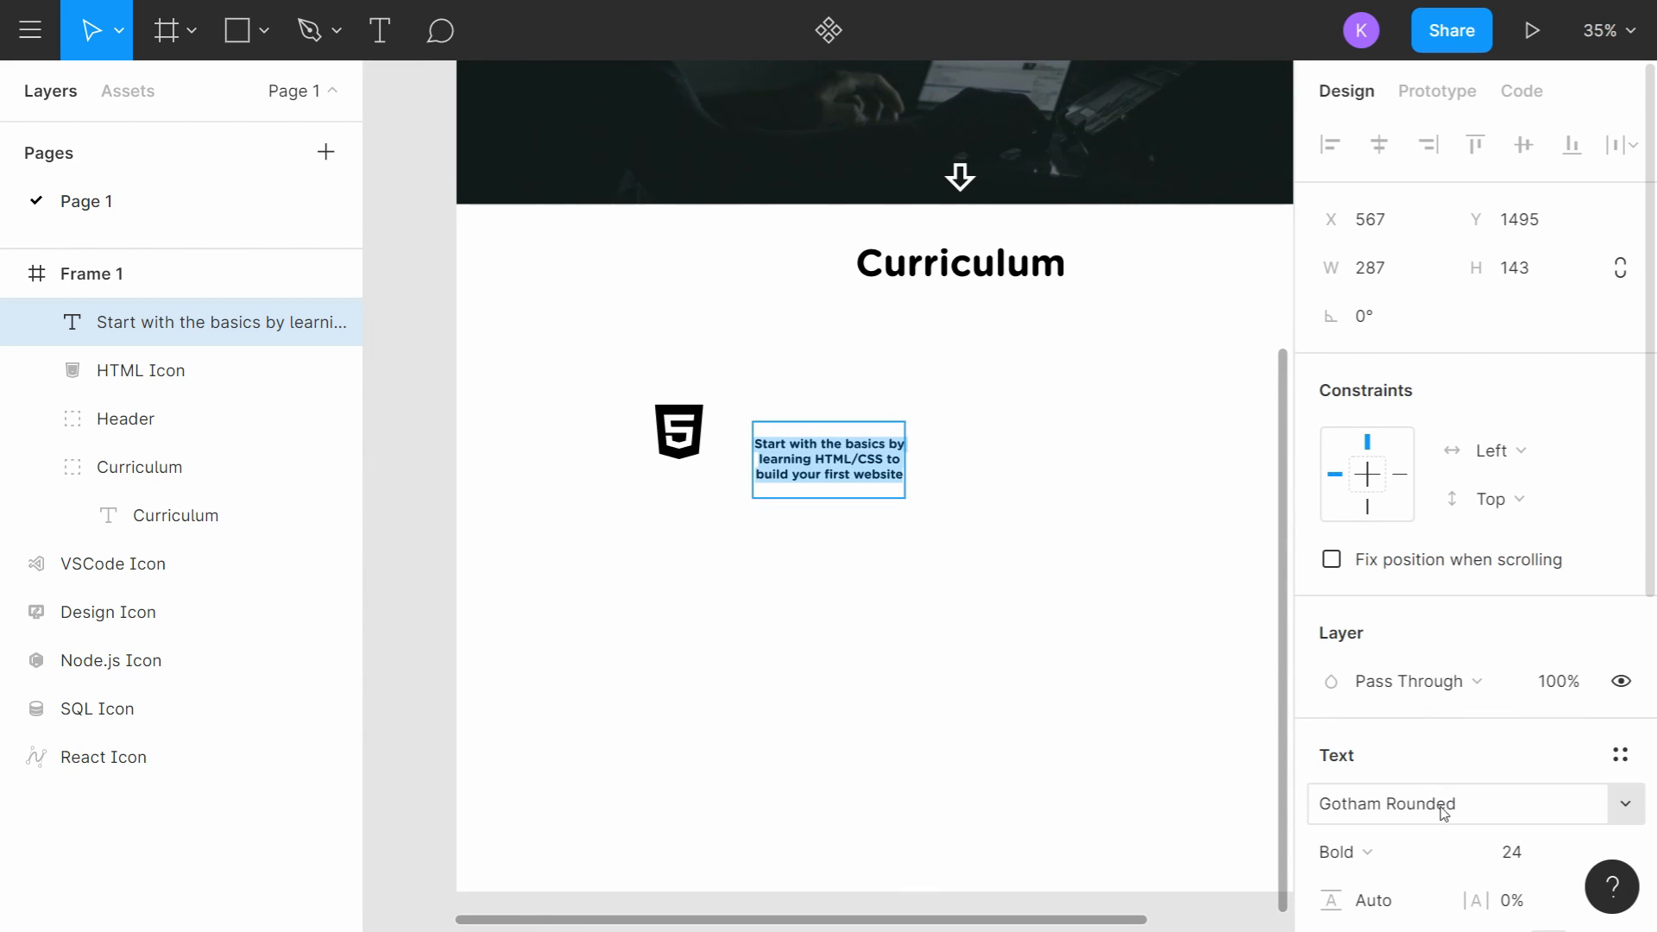
{"action": "left_click", "coordinate": [1380, 852]}
{"action": "left_click", "coordinate": [1411, 648]}
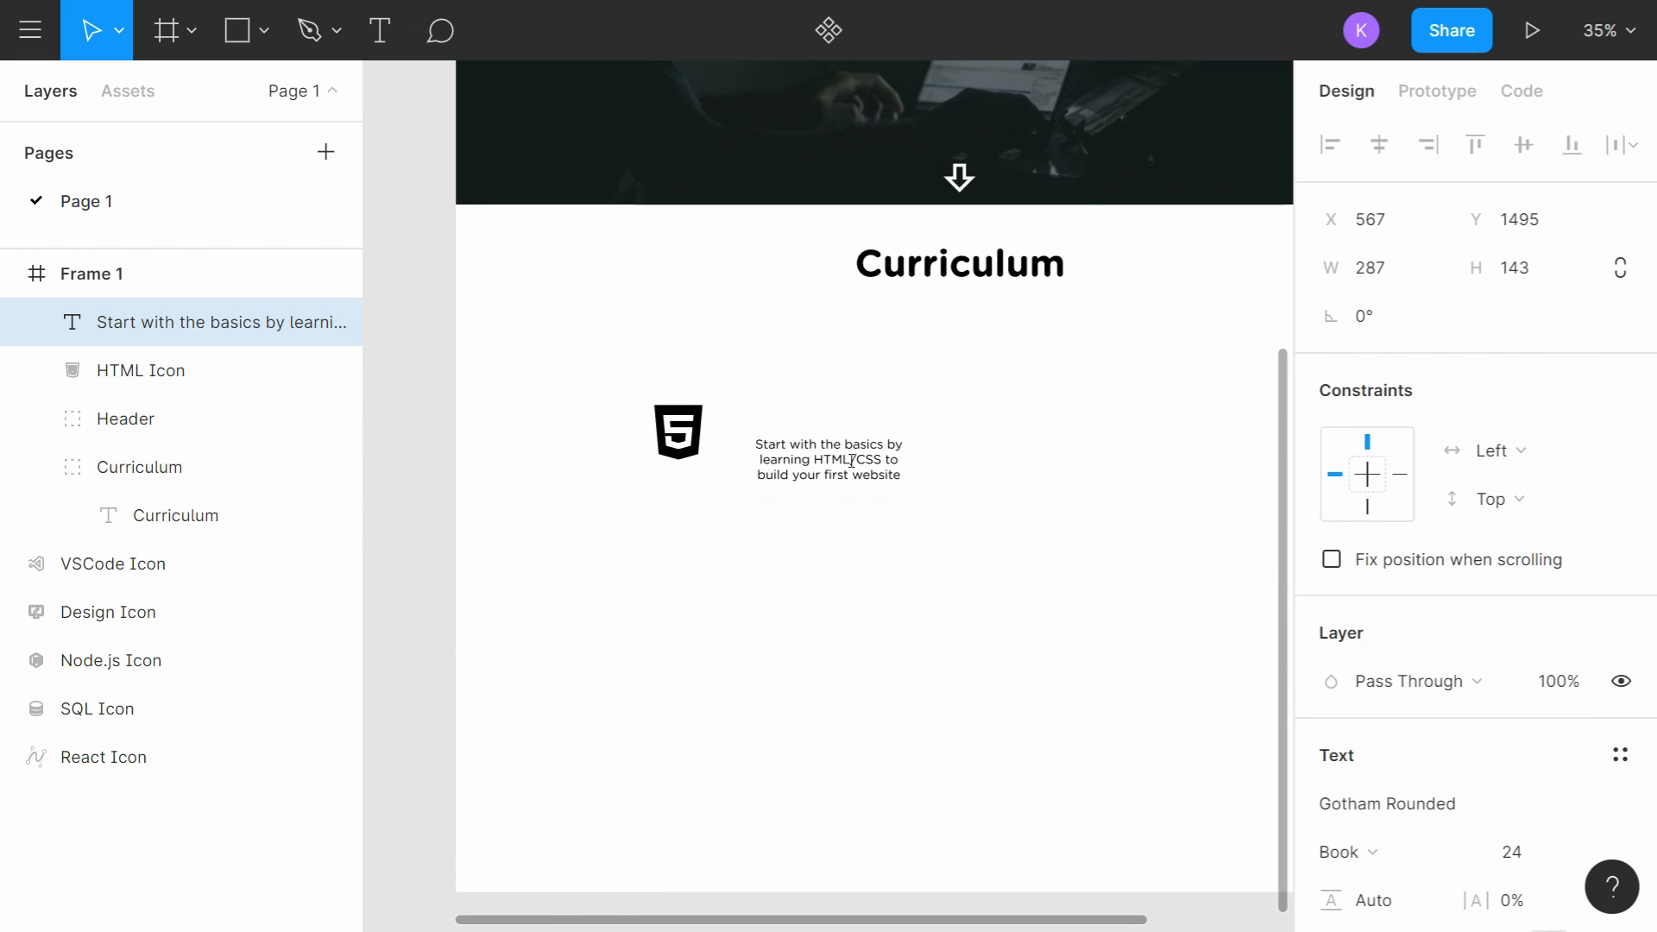
Step: Move the description next to the HTML icon, at about X 498, Y 1442, and set its font size to 30
{"action": "key", "text": "Escape"}
{"action": "left_click_drag", "start_coordinate": [821, 451], "coordinate": [784, 426]}
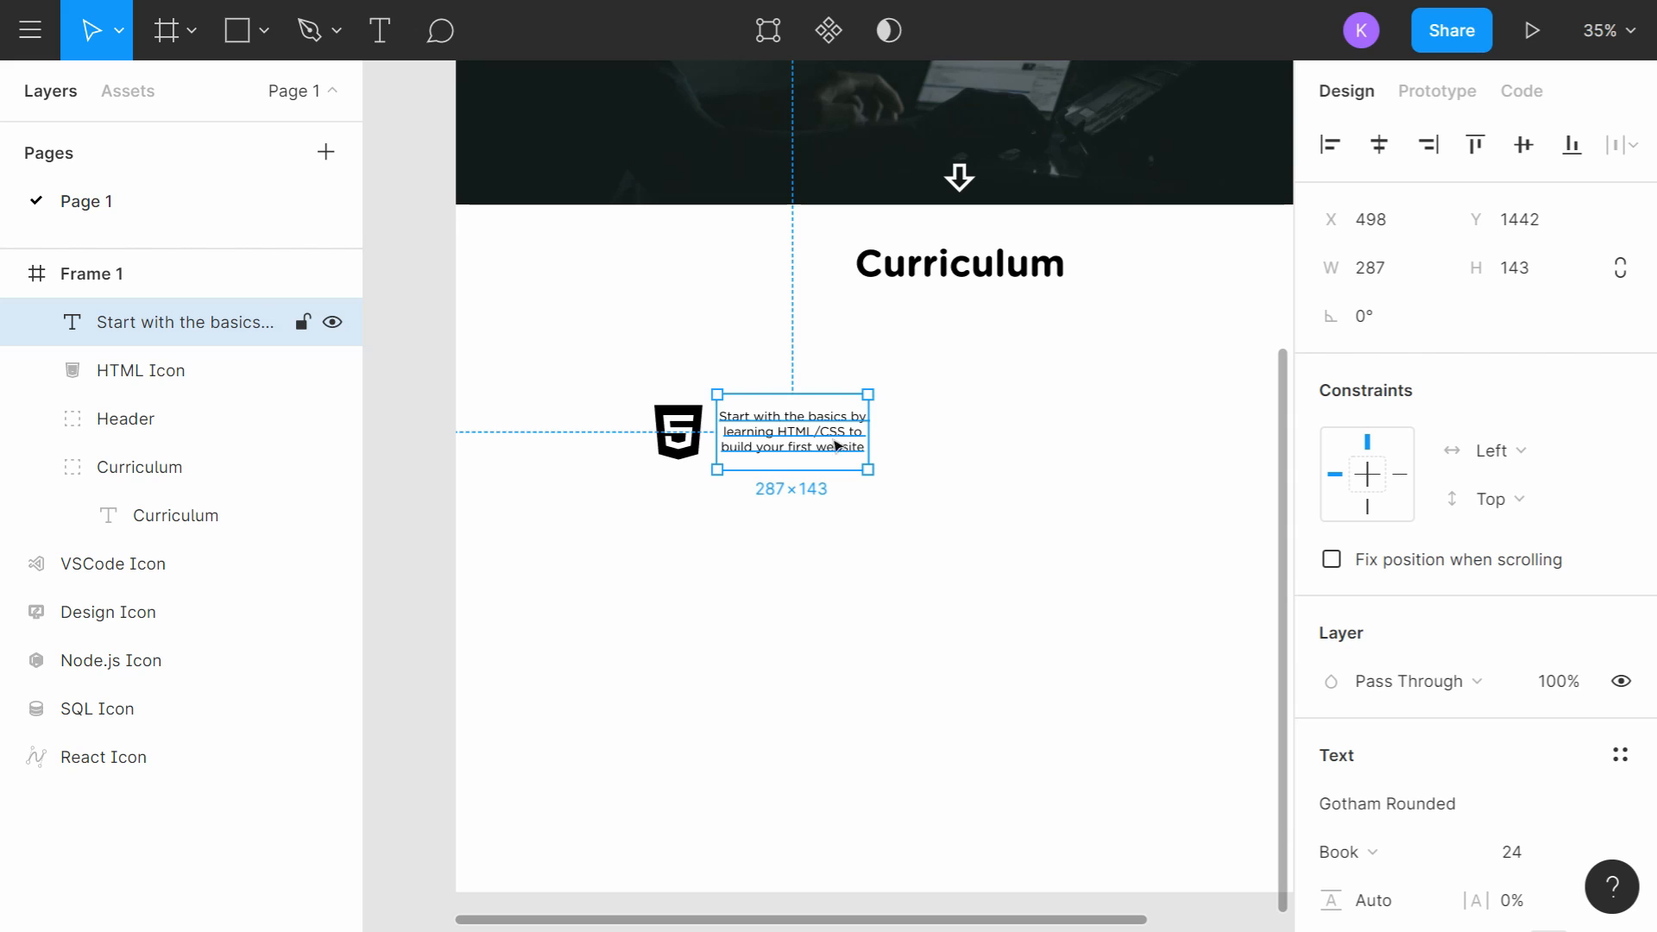
{"action": "scroll", "coordinate": [1497, 769], "scroll_direction": "down", "scroll_amount": 2}
{"action": "left_click", "coordinate": [1506, 767]}
{"action": "type", "text": "30"}
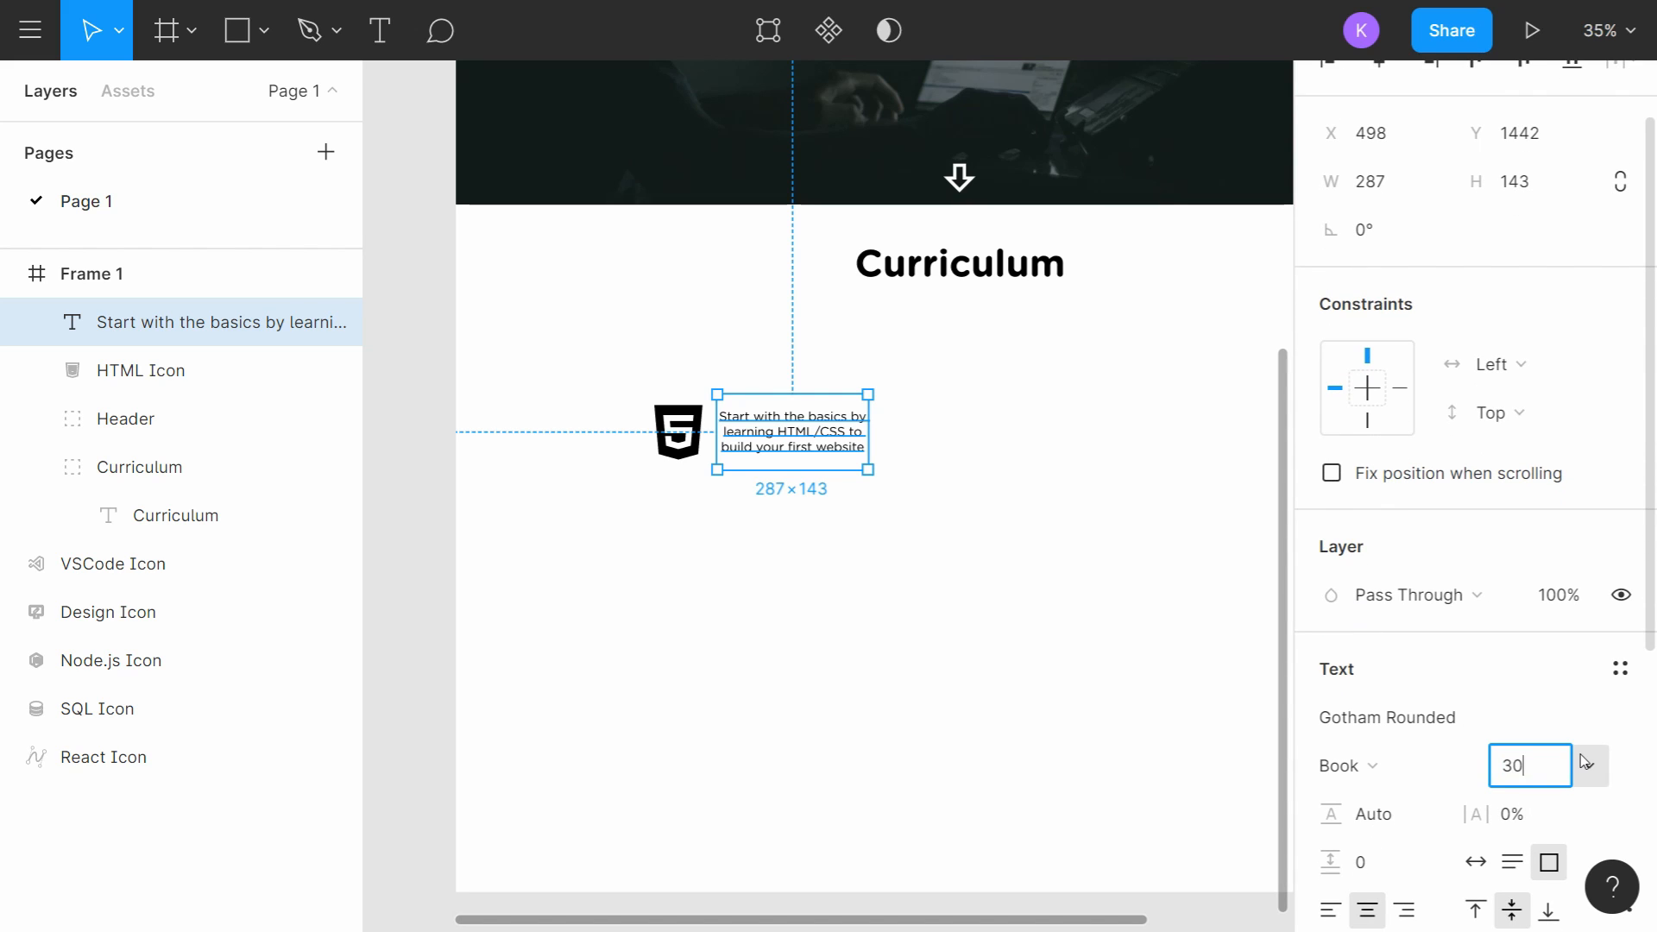
{"action": "key", "text": "Return"}
Step: Left-align the description in a text box widened to about 447 and set its weight to Medium
{"action": "left_click_drag", "start_coordinate": [868, 429], "coordinate": [930, 427]}
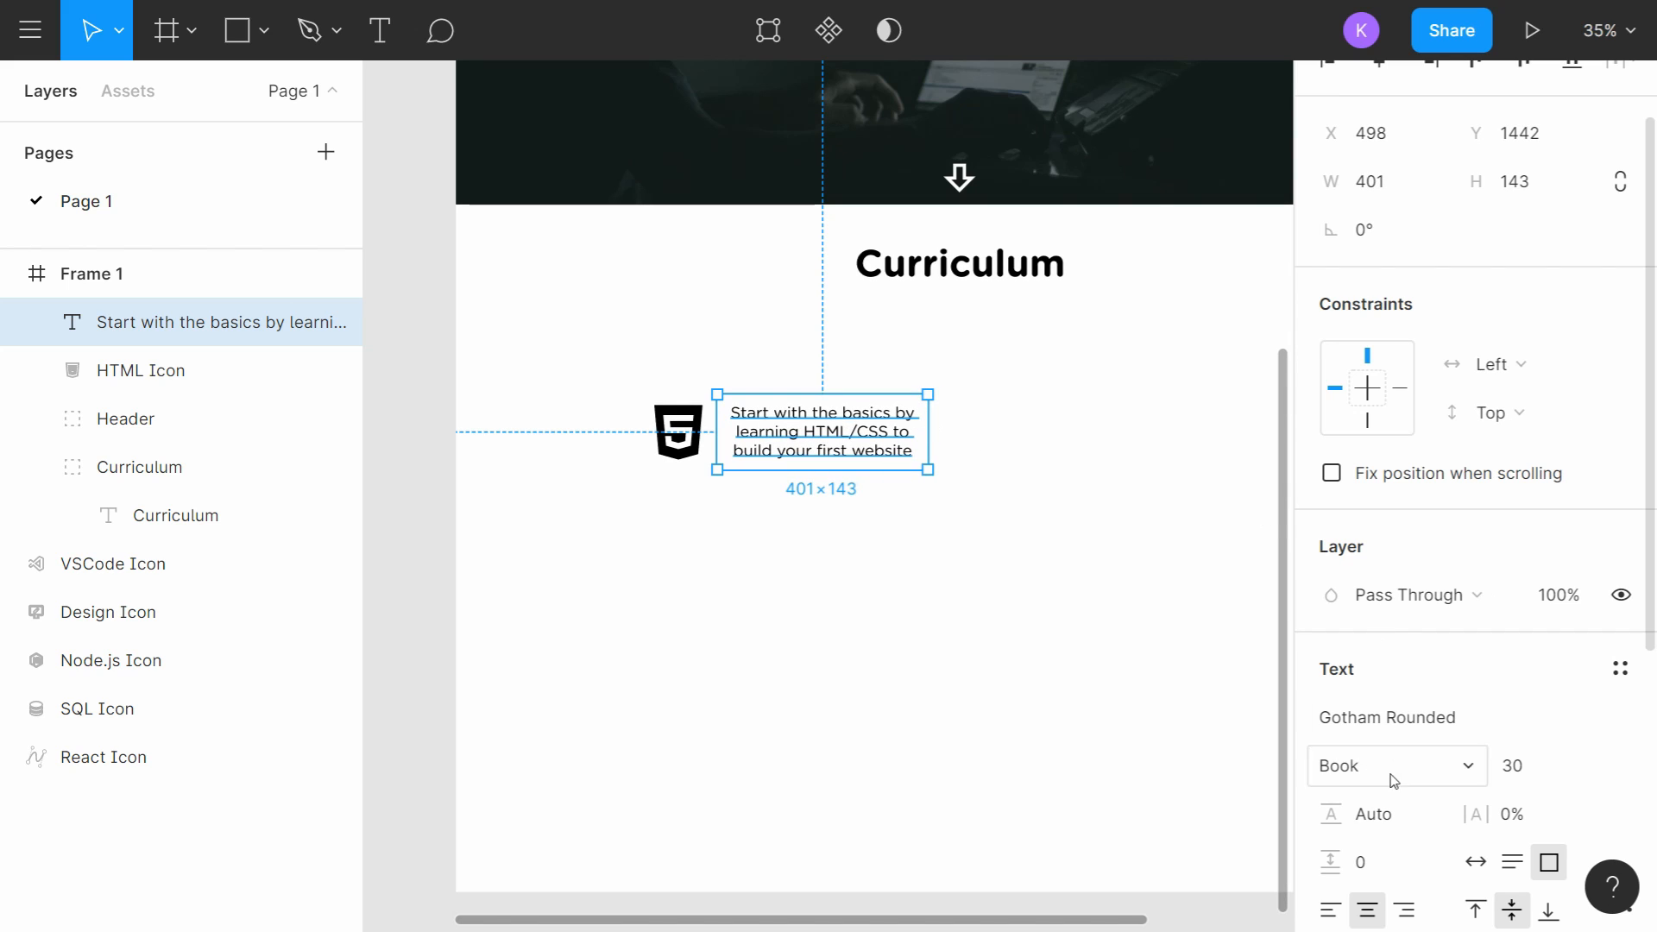
{"action": "left_click", "coordinate": [1340, 916]}
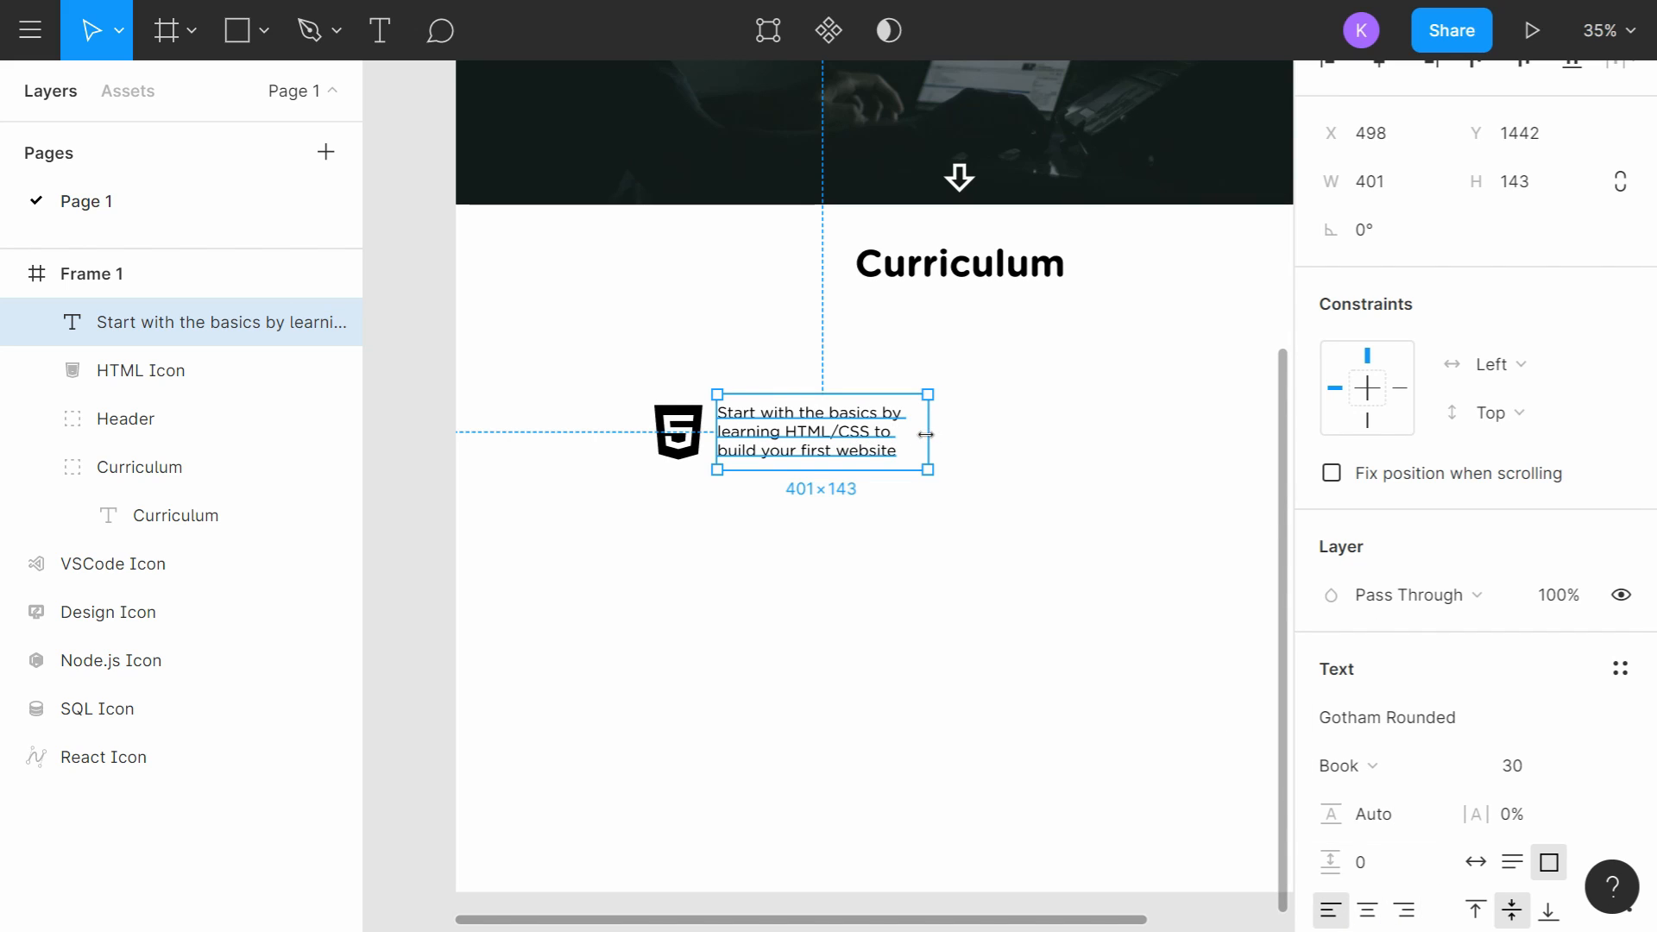
{"action": "mouse_move", "coordinate": [928, 431]}
{"action": "left_mouse_down"}
{"action": "mouse_move", "coordinate": [972, 436]}
{"action": "mouse_move", "coordinate": [951, 435]}
{"action": "left_mouse_up"}
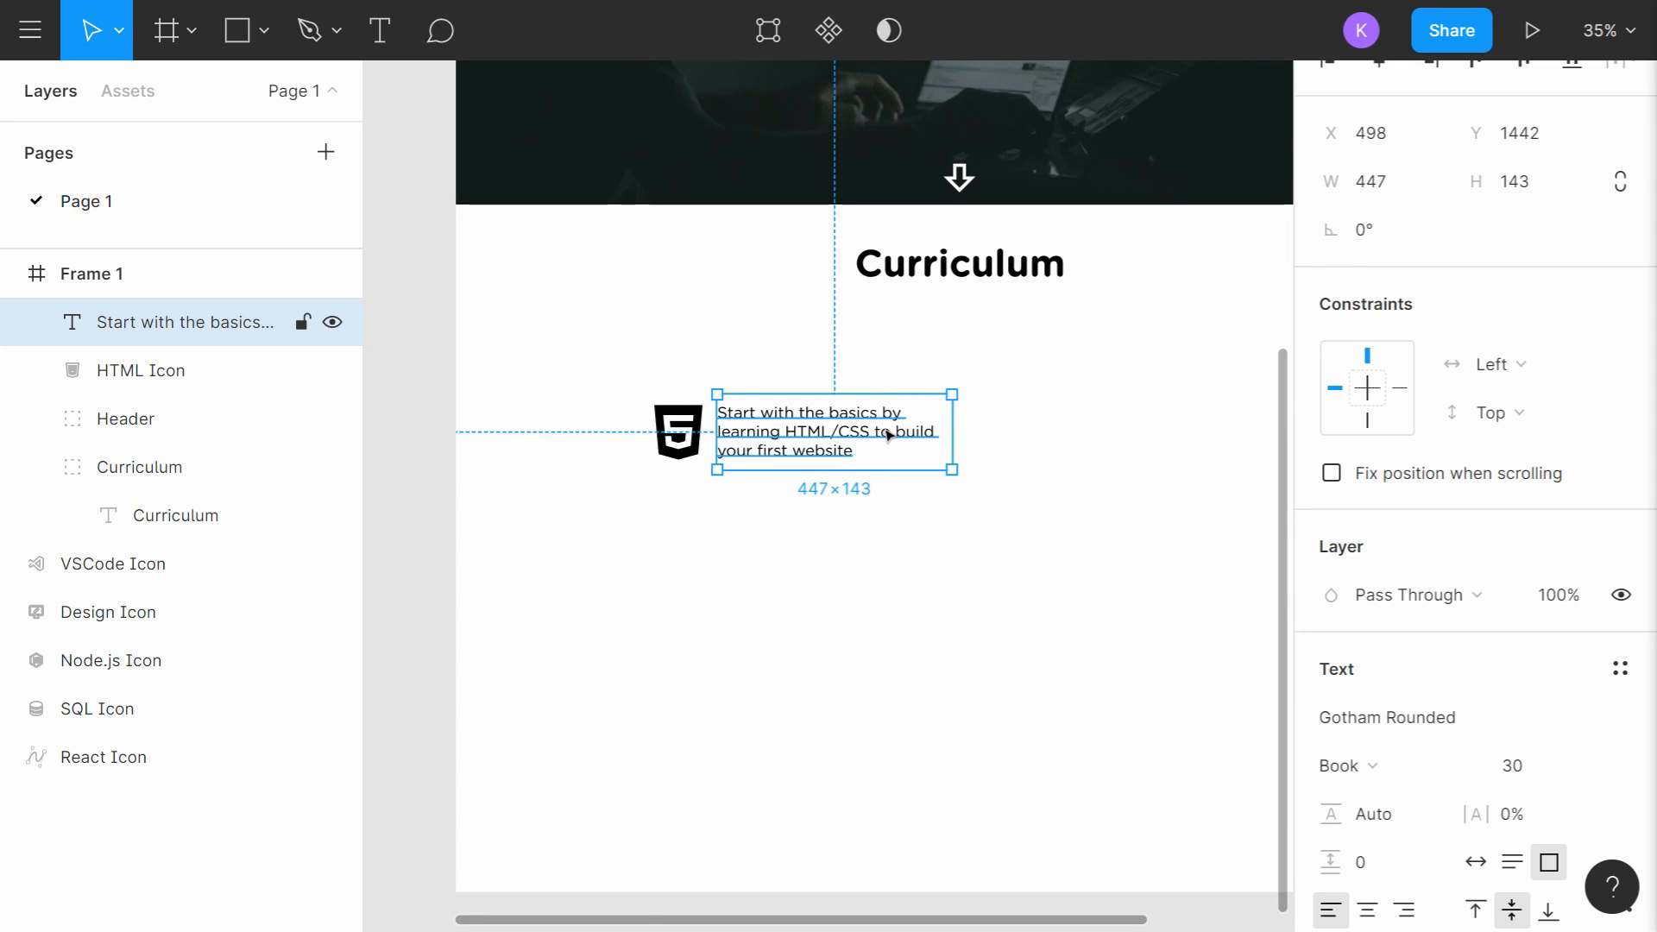
{"action": "left_click", "coordinate": [1342, 765]}
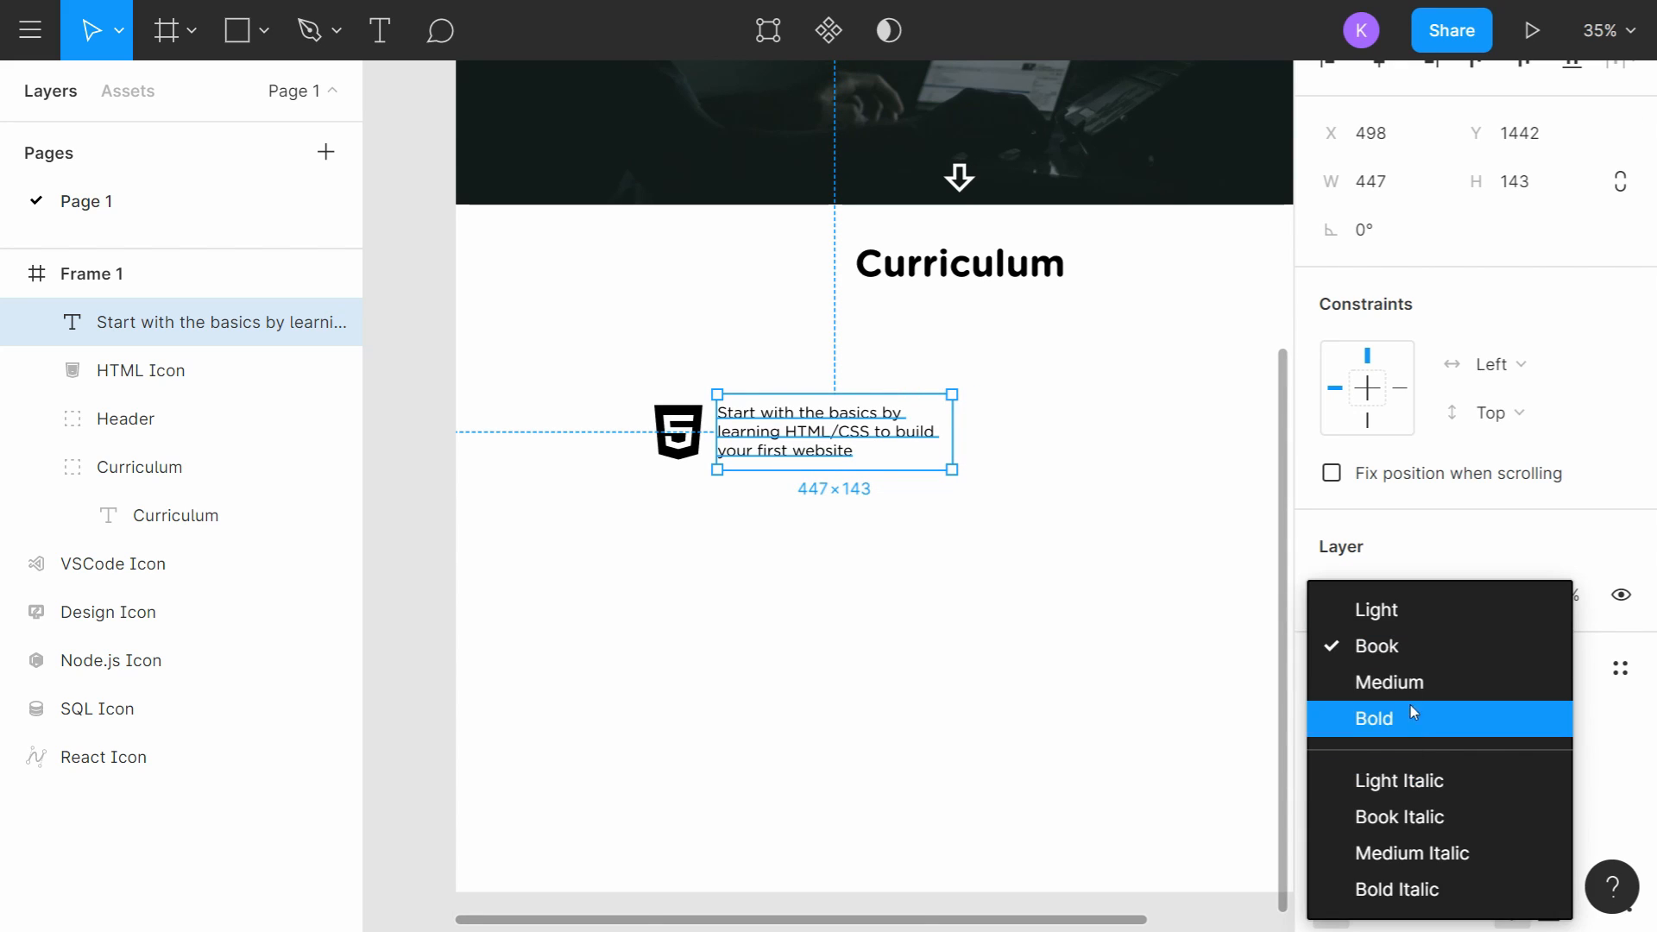
{"action": "left_click", "coordinate": [1409, 683]}
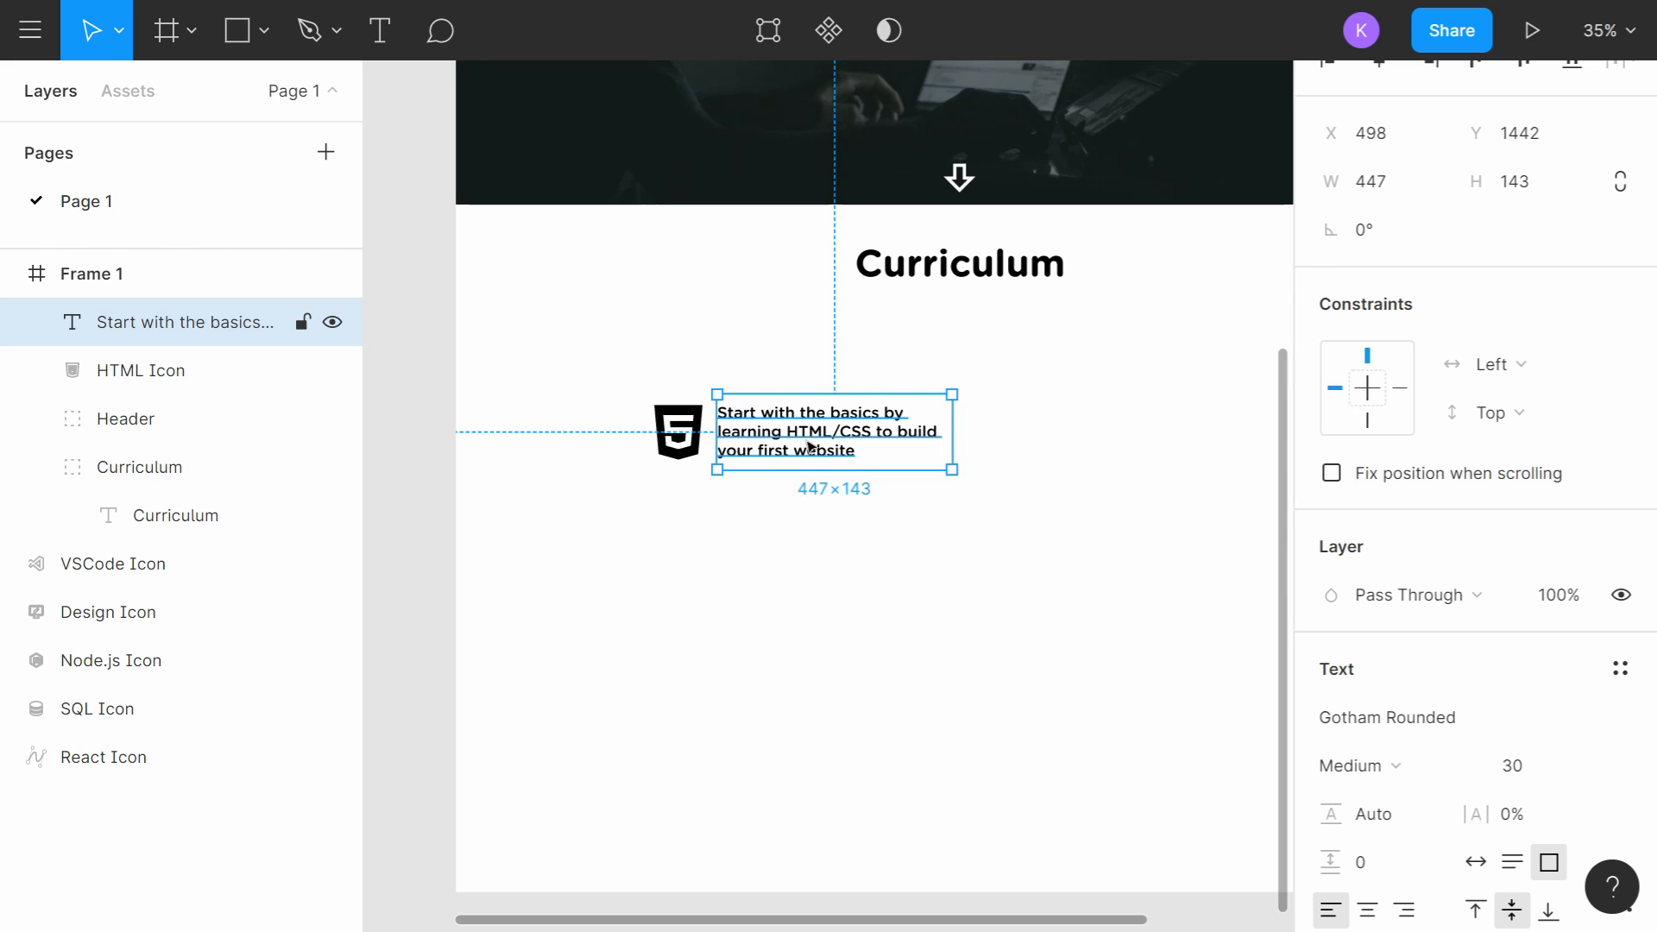
Step: Copy the fill colour 222F2B from the nav bar's background rectangle and apply it to the description text
{"action": "scroll", "coordinate": [808, 447], "scroll_direction": "up", "scroll_amount": 10}
{"action": "scroll", "coordinate": [781, 292], "scroll_direction": "down", "scroll_amount": 3}
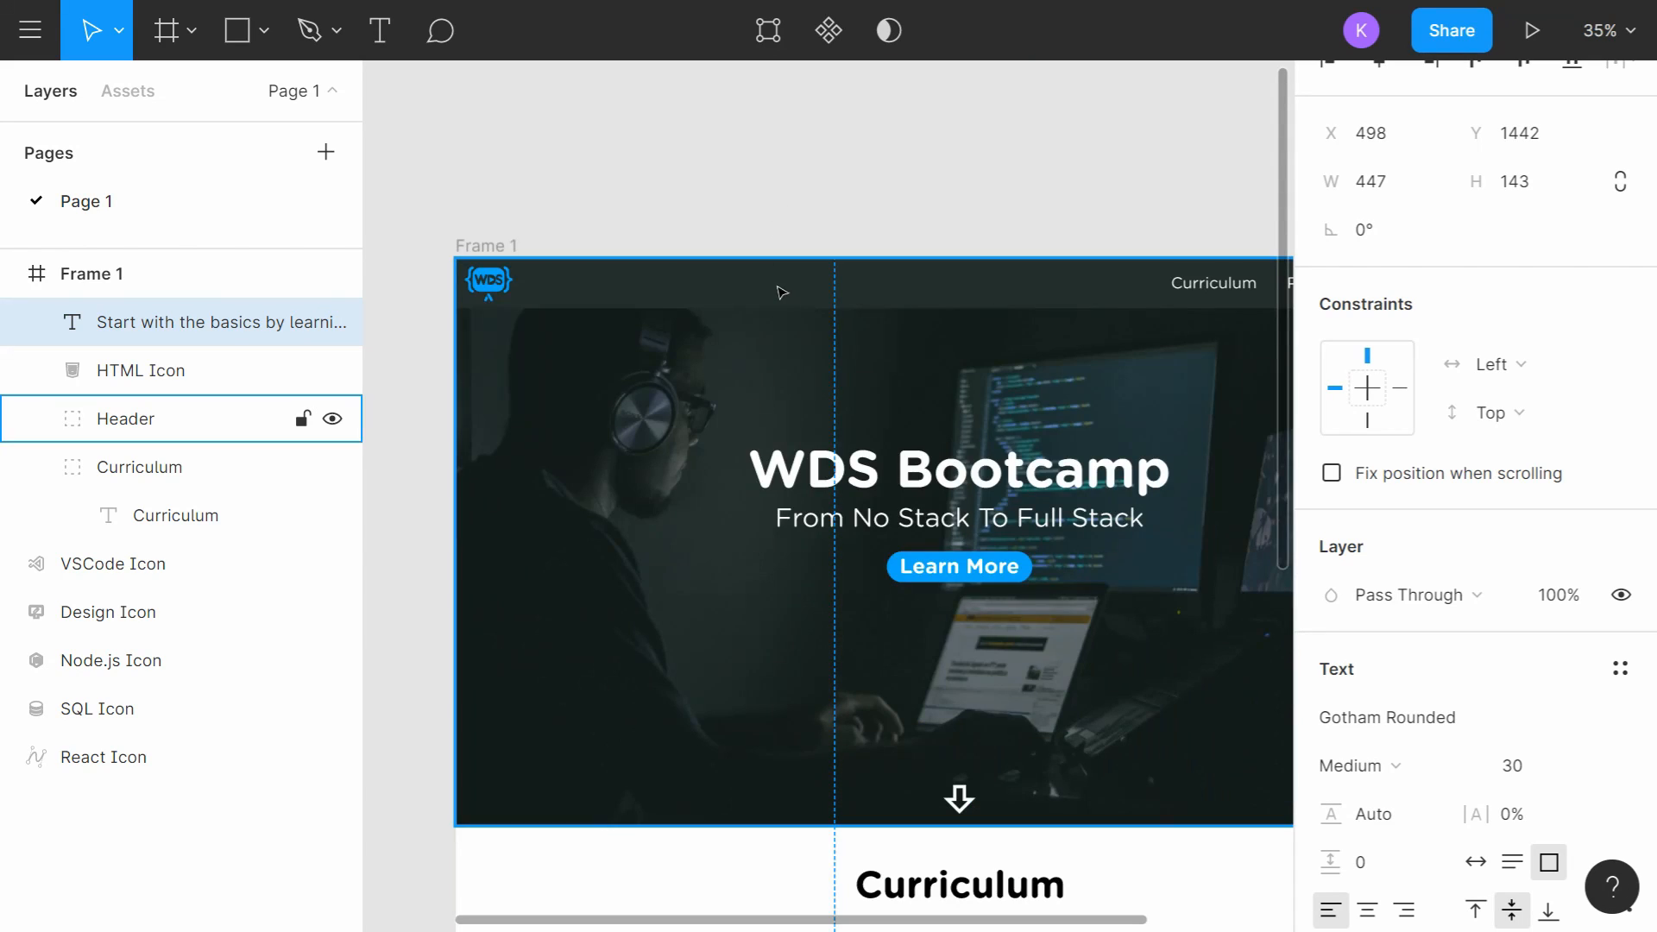
{"action": "left_click", "coordinate": [759, 289], "text": "ctrl"}
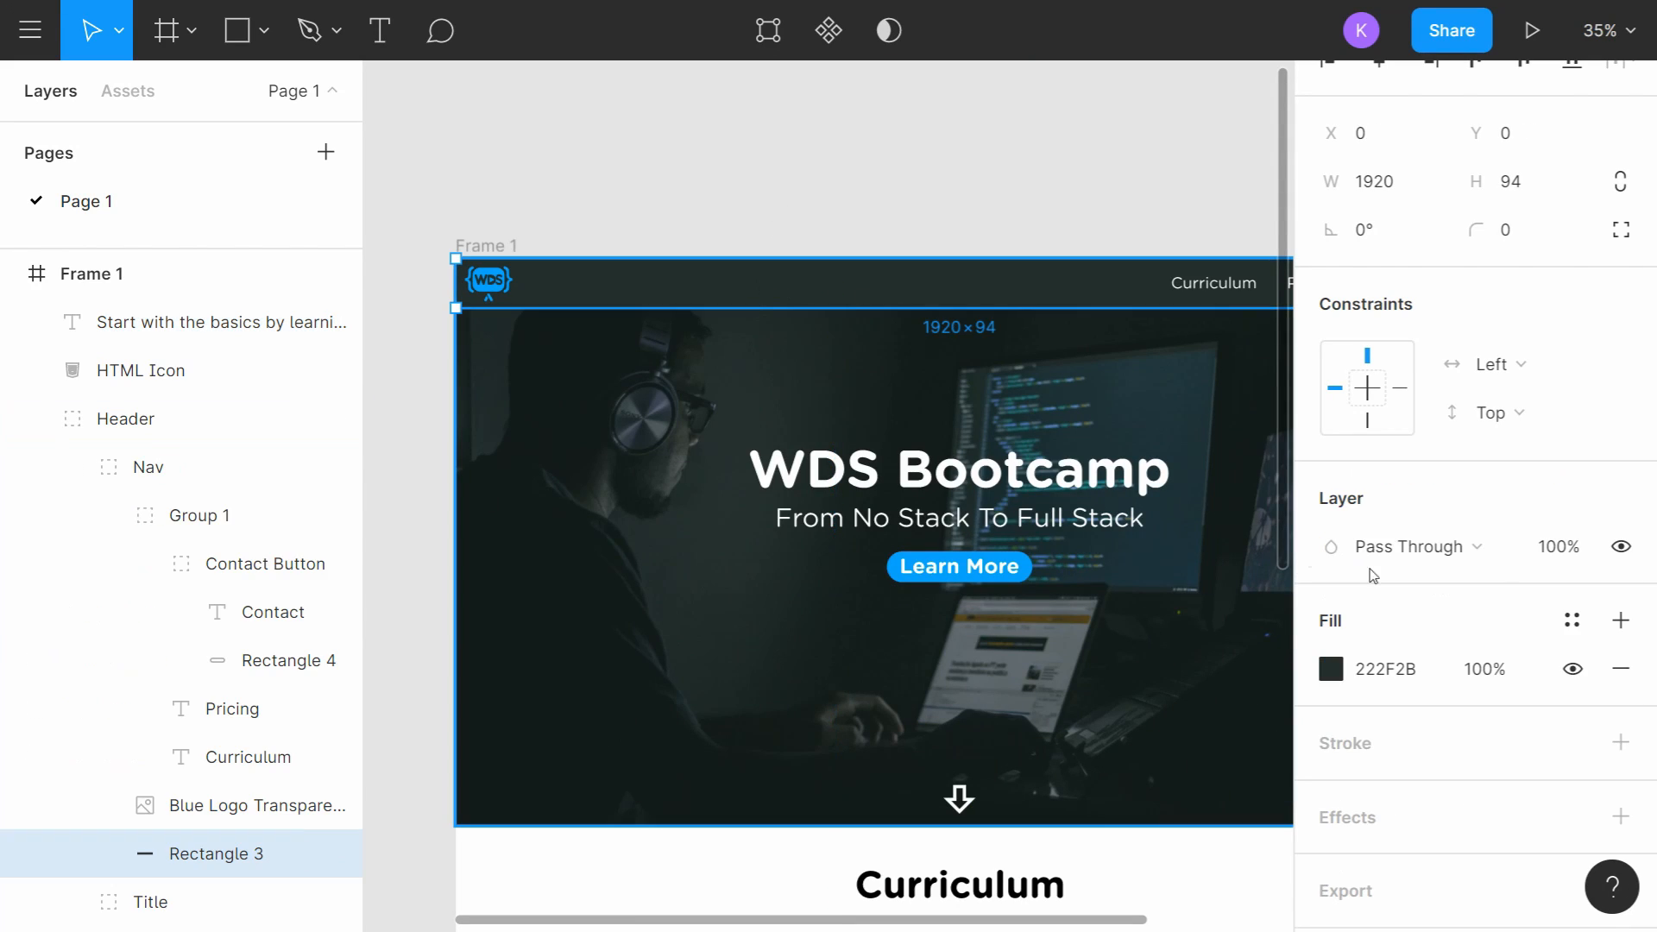
{"action": "left_click", "coordinate": [1409, 670]}
{"action": "key", "text": "ctrl+c"}
{"action": "scroll", "coordinate": [898, 448], "scroll_direction": "down", "scroll_amount": 6}
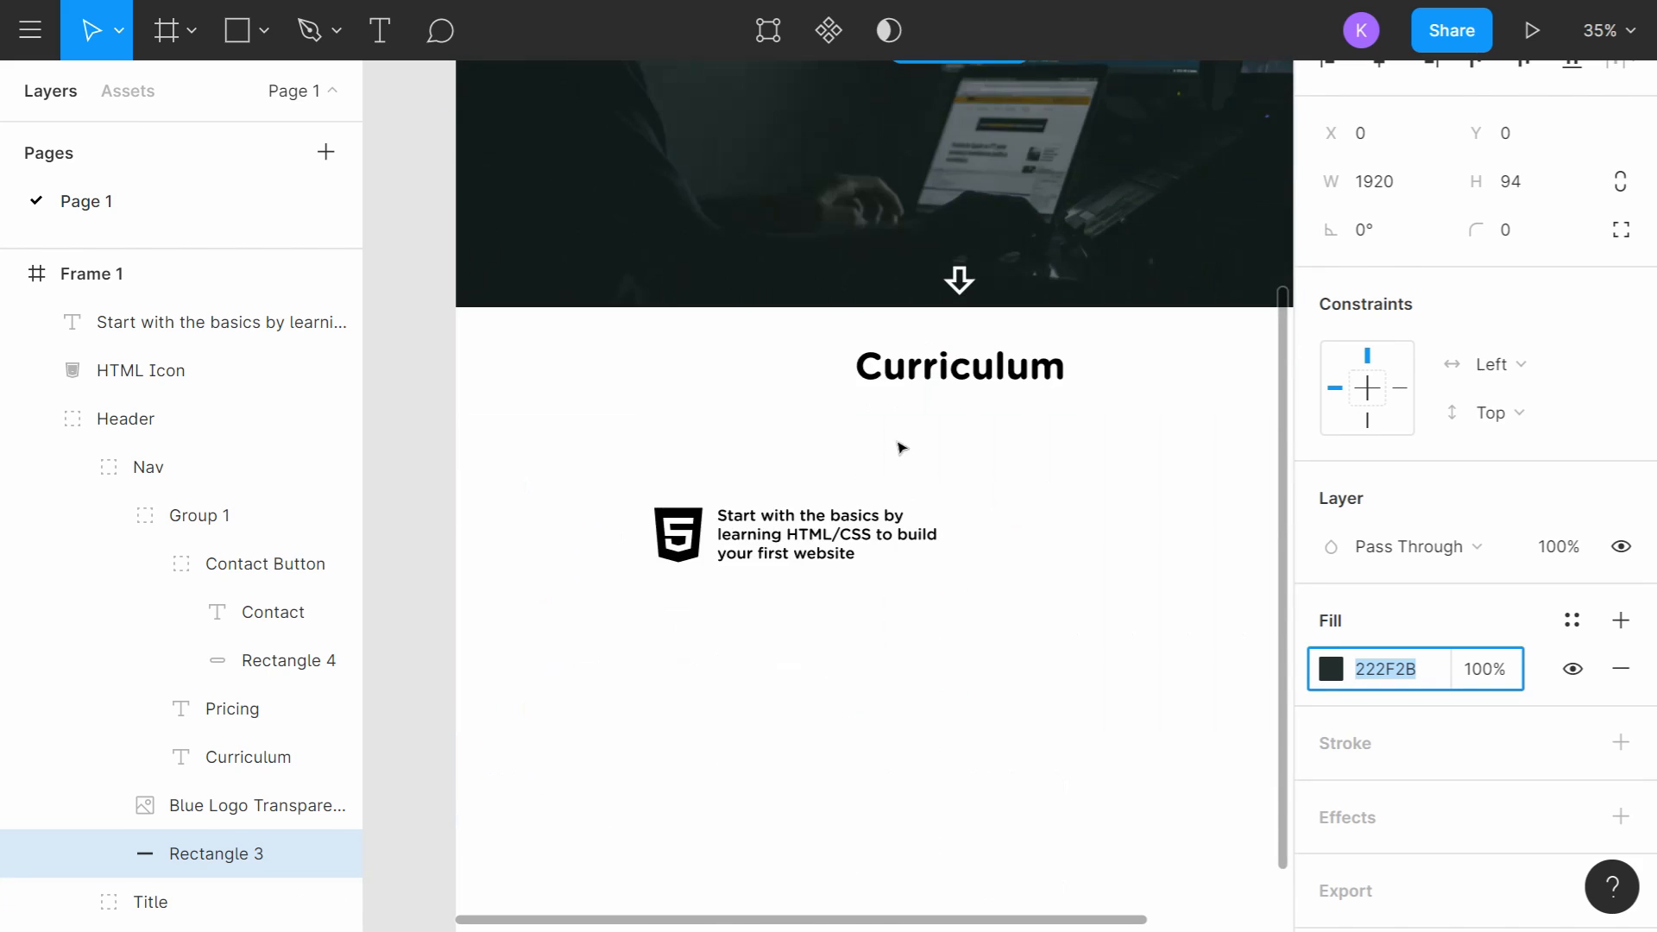
{"action": "left_click", "coordinate": [881, 562]}
{"action": "scroll", "coordinate": [1383, 644], "scroll_direction": "down", "scroll_amount": 5}
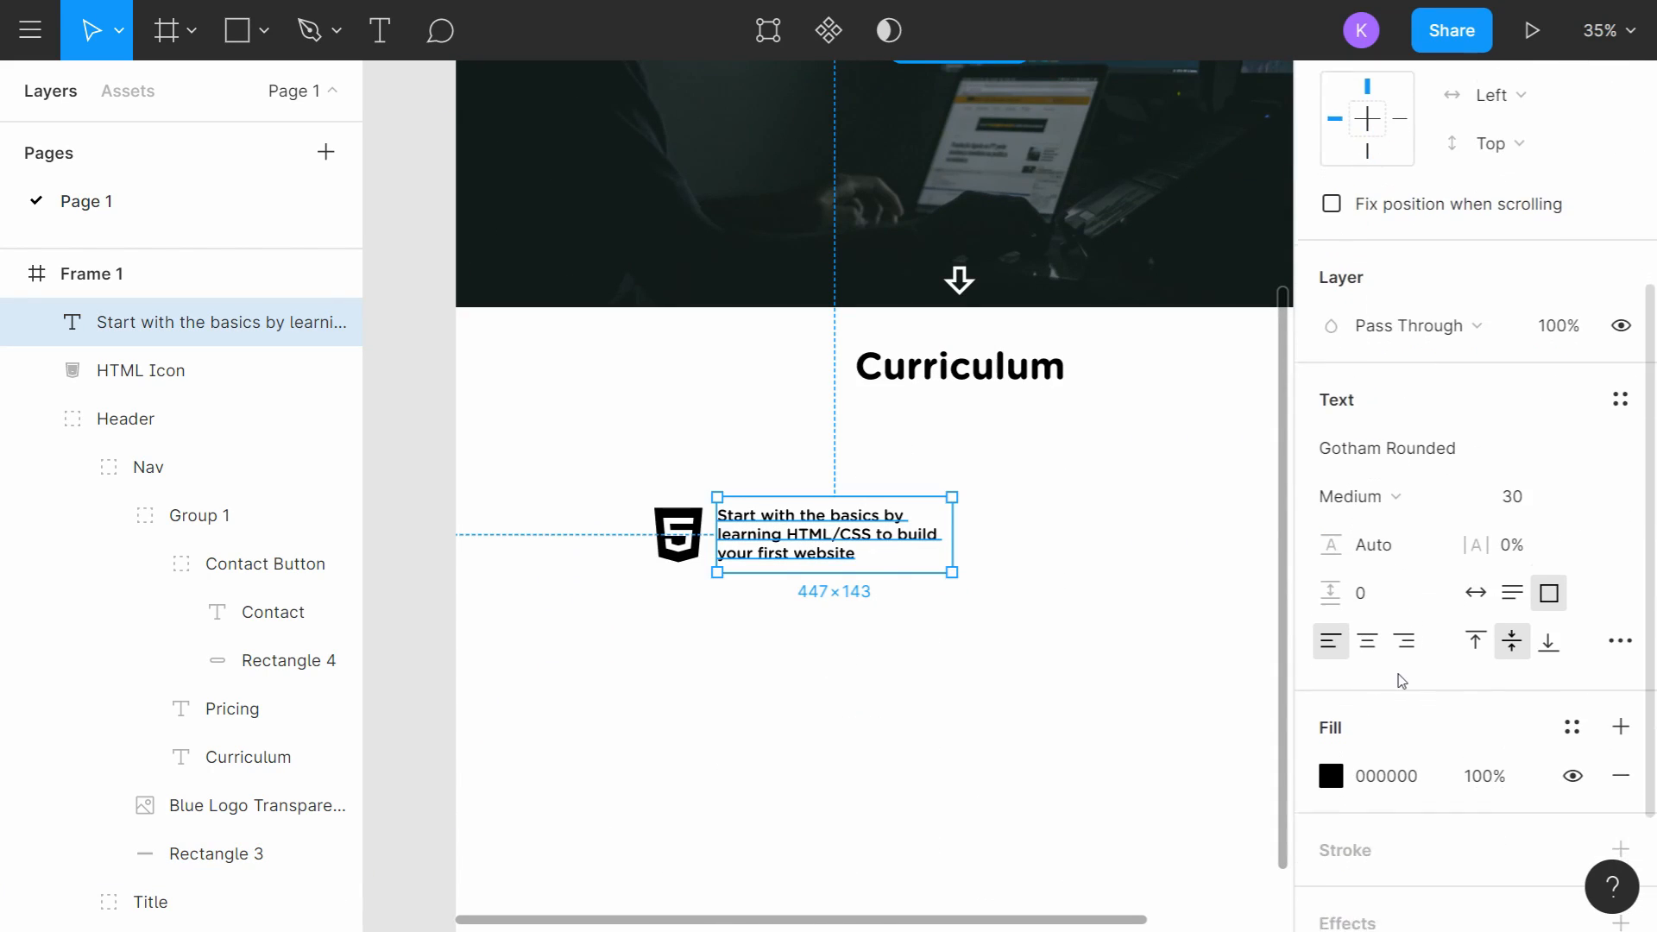
{"action": "left_click", "coordinate": [1405, 702]}
{"action": "key", "text": "ctrl+v"}
{"action": "key", "text": "Return"}
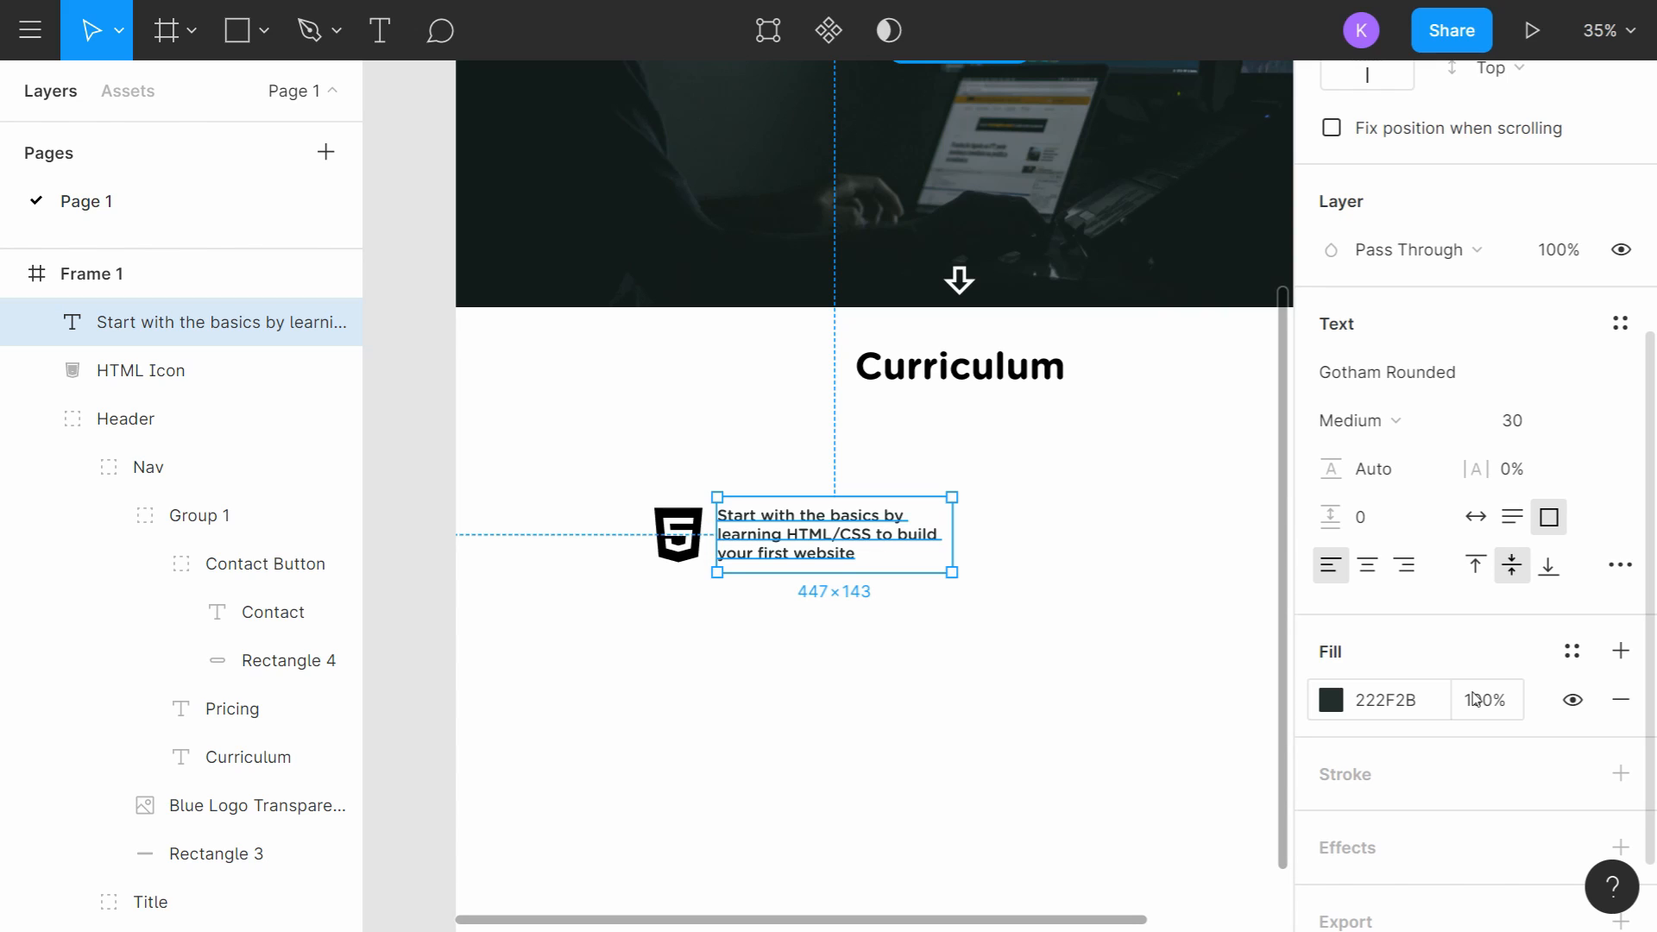
{"action": "left_click", "coordinate": [881, 637]}
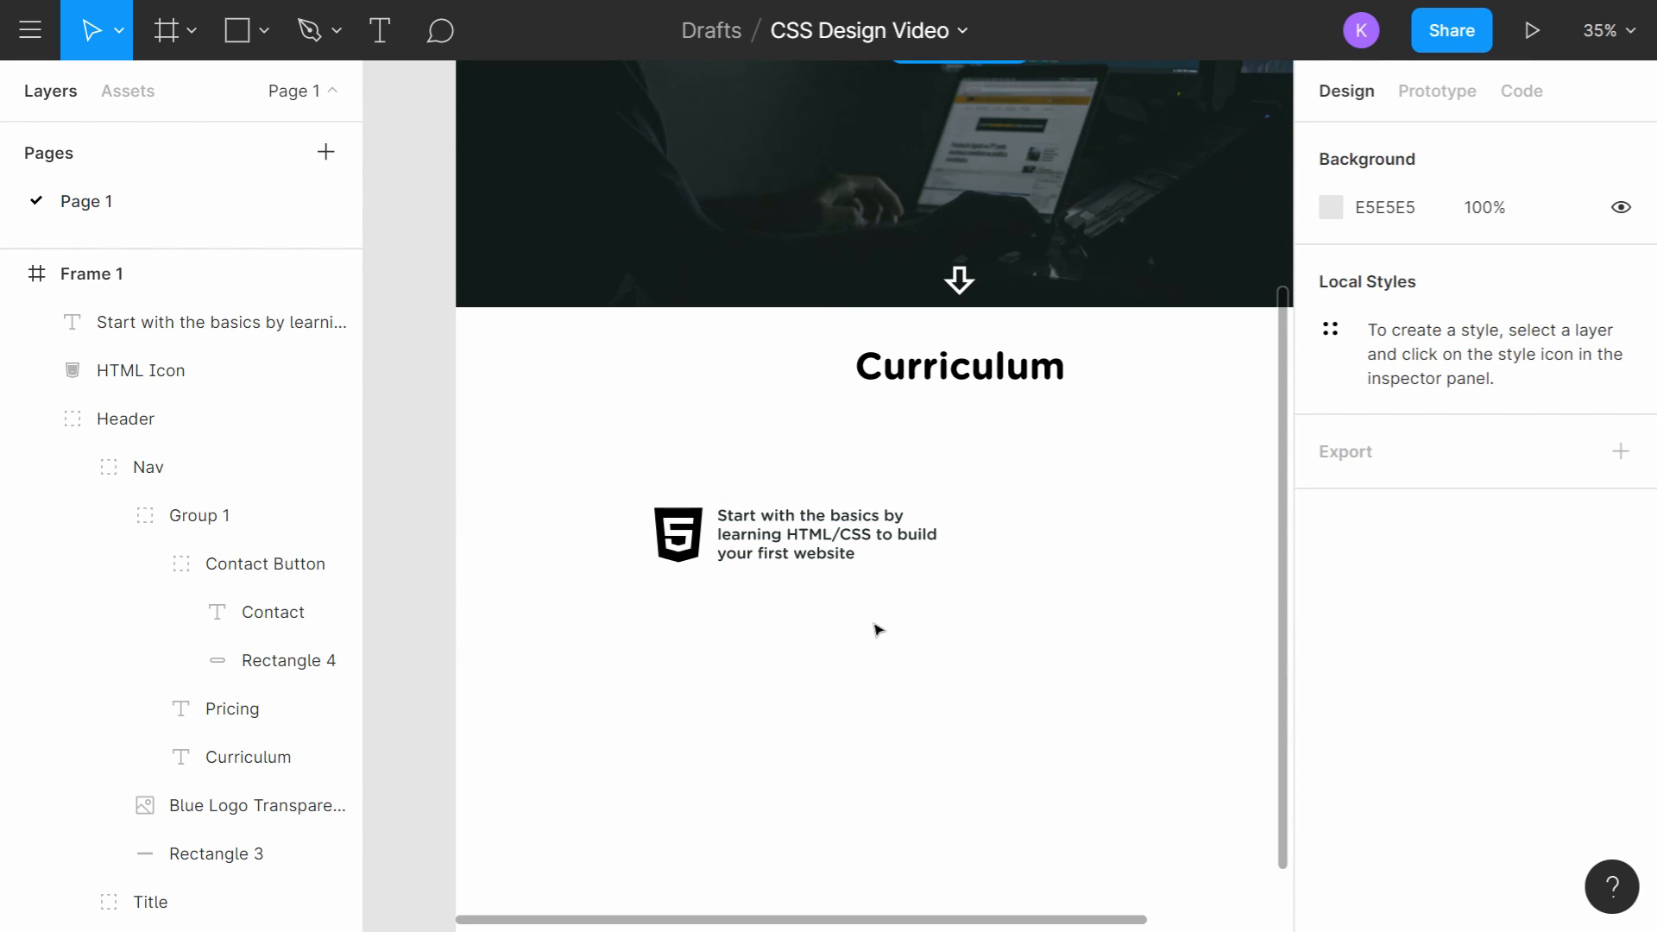
Step: Set the HTML icon's fill colour to 222F2B
{"action": "left_click", "coordinate": [698, 542]}
{"action": "left_click", "coordinate": [1446, 796]}
{"action": "type", "text": "222F2B"}
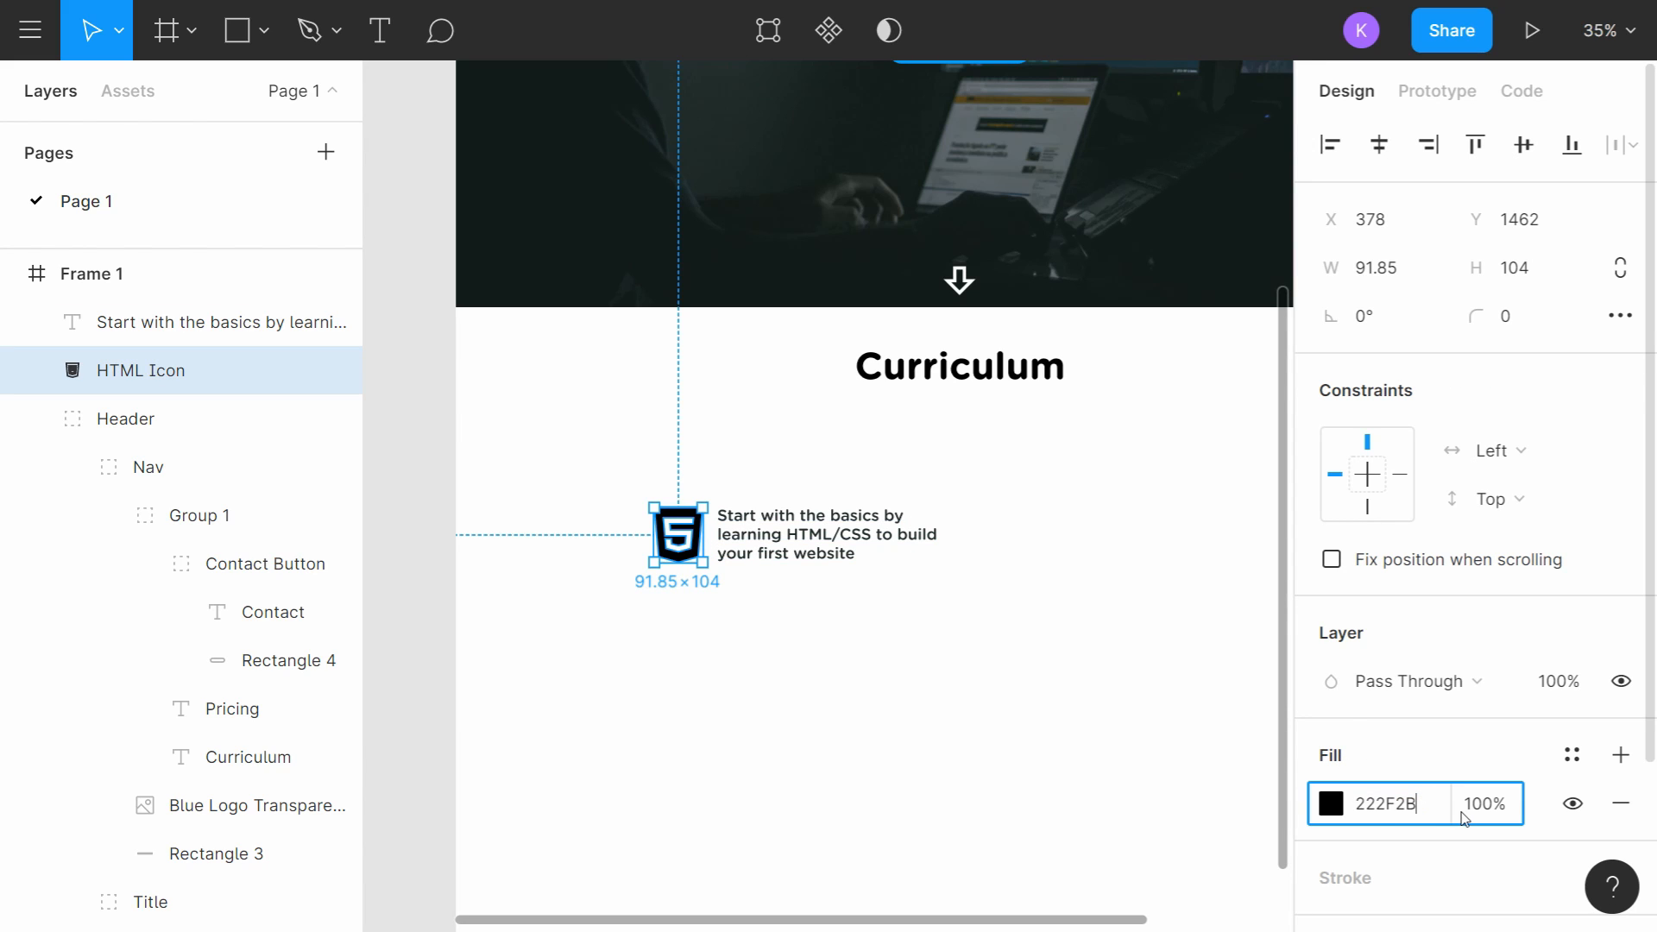
{"action": "key", "text": "Return"}
{"action": "left_click", "coordinate": [808, 669]}
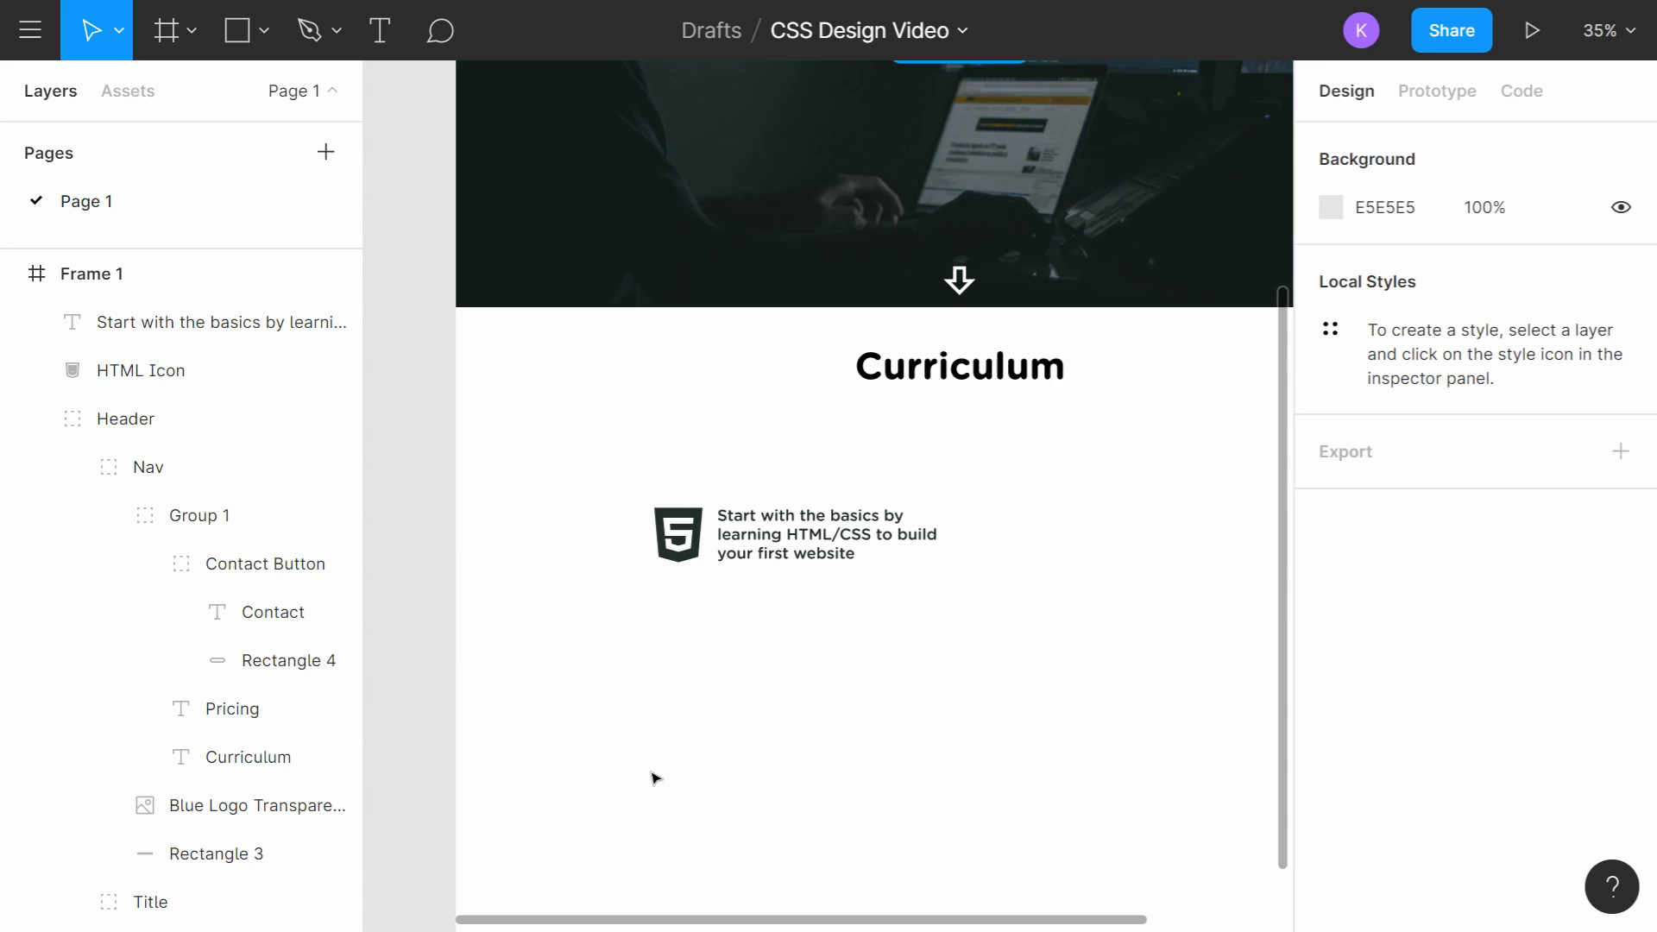
Step: Shift the description slightly away from the icon to about X 513 and narrow its box to about 416
{"action": "left_click", "coordinate": [780, 556]}
{"action": "scroll", "coordinate": [786, 636], "scroll_direction": "up", "scroll_amount": 3}
{"action": "left_click_drag", "start_coordinate": [786, 508], "coordinate": [797, 510]}
{"action": "mouse_move", "coordinate": [1030, 493]}
{"action": "left_mouse_down"}
{"action": "mouse_move", "coordinate": [1093, 493]}
{"action": "mouse_move", "coordinate": [1006, 493]}
{"action": "left_mouse_up"}
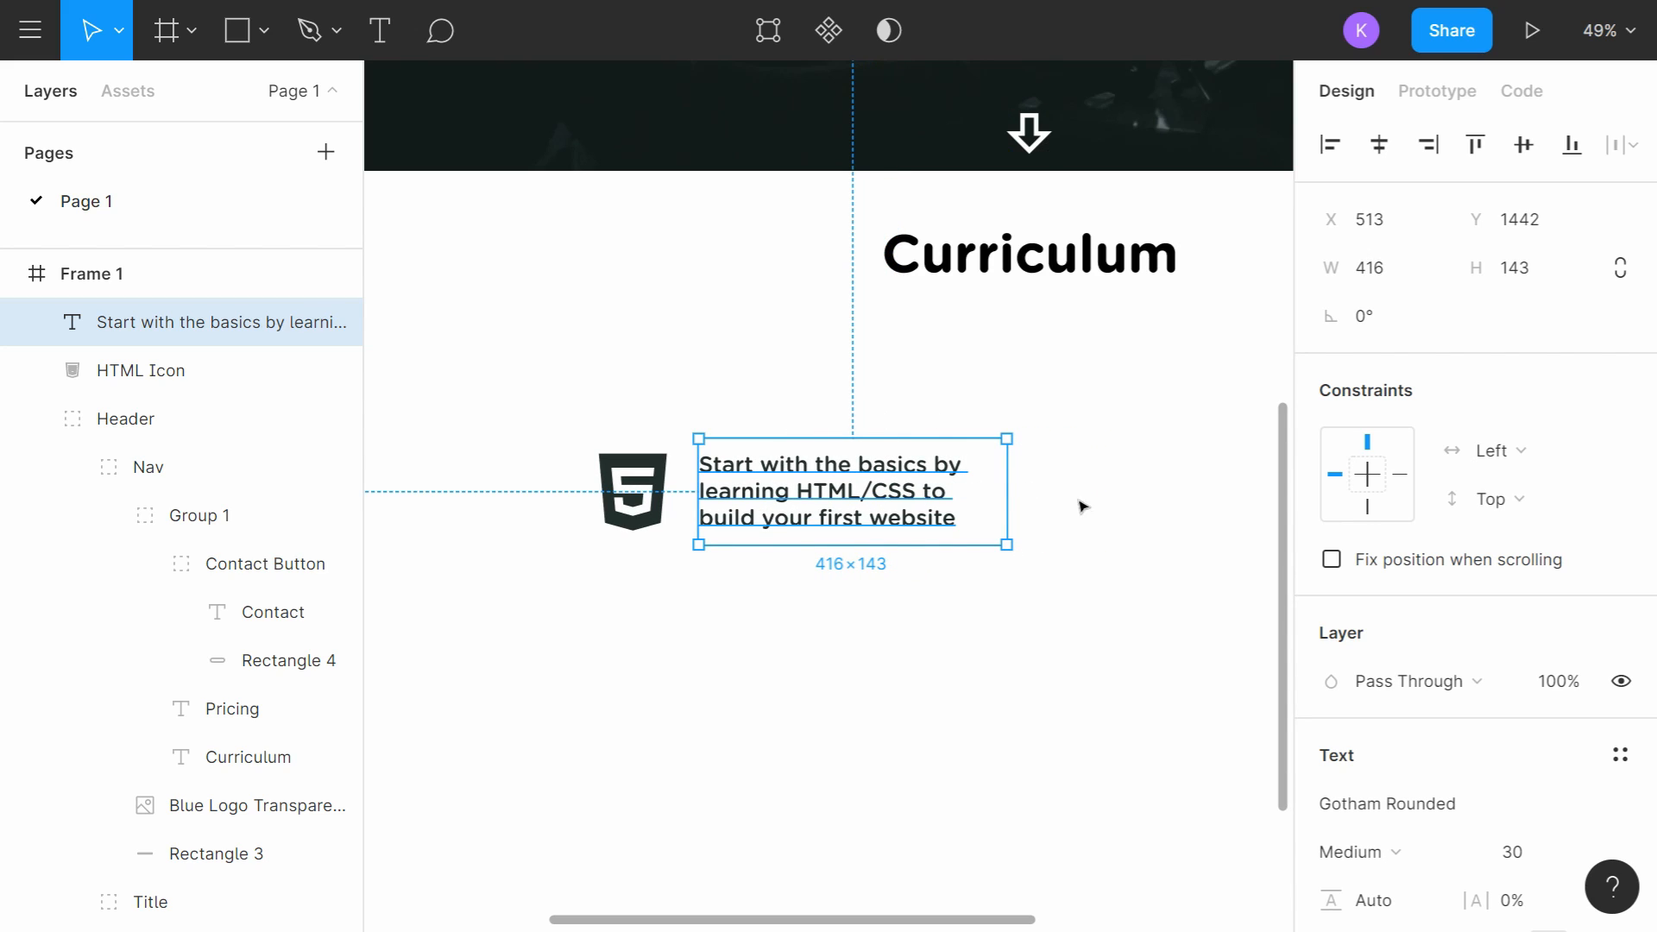
Step: Group the HTML icon with its description and name the group "Curriculum Cell"
{"action": "left_click", "coordinate": [162, 371], "text": "shift"}
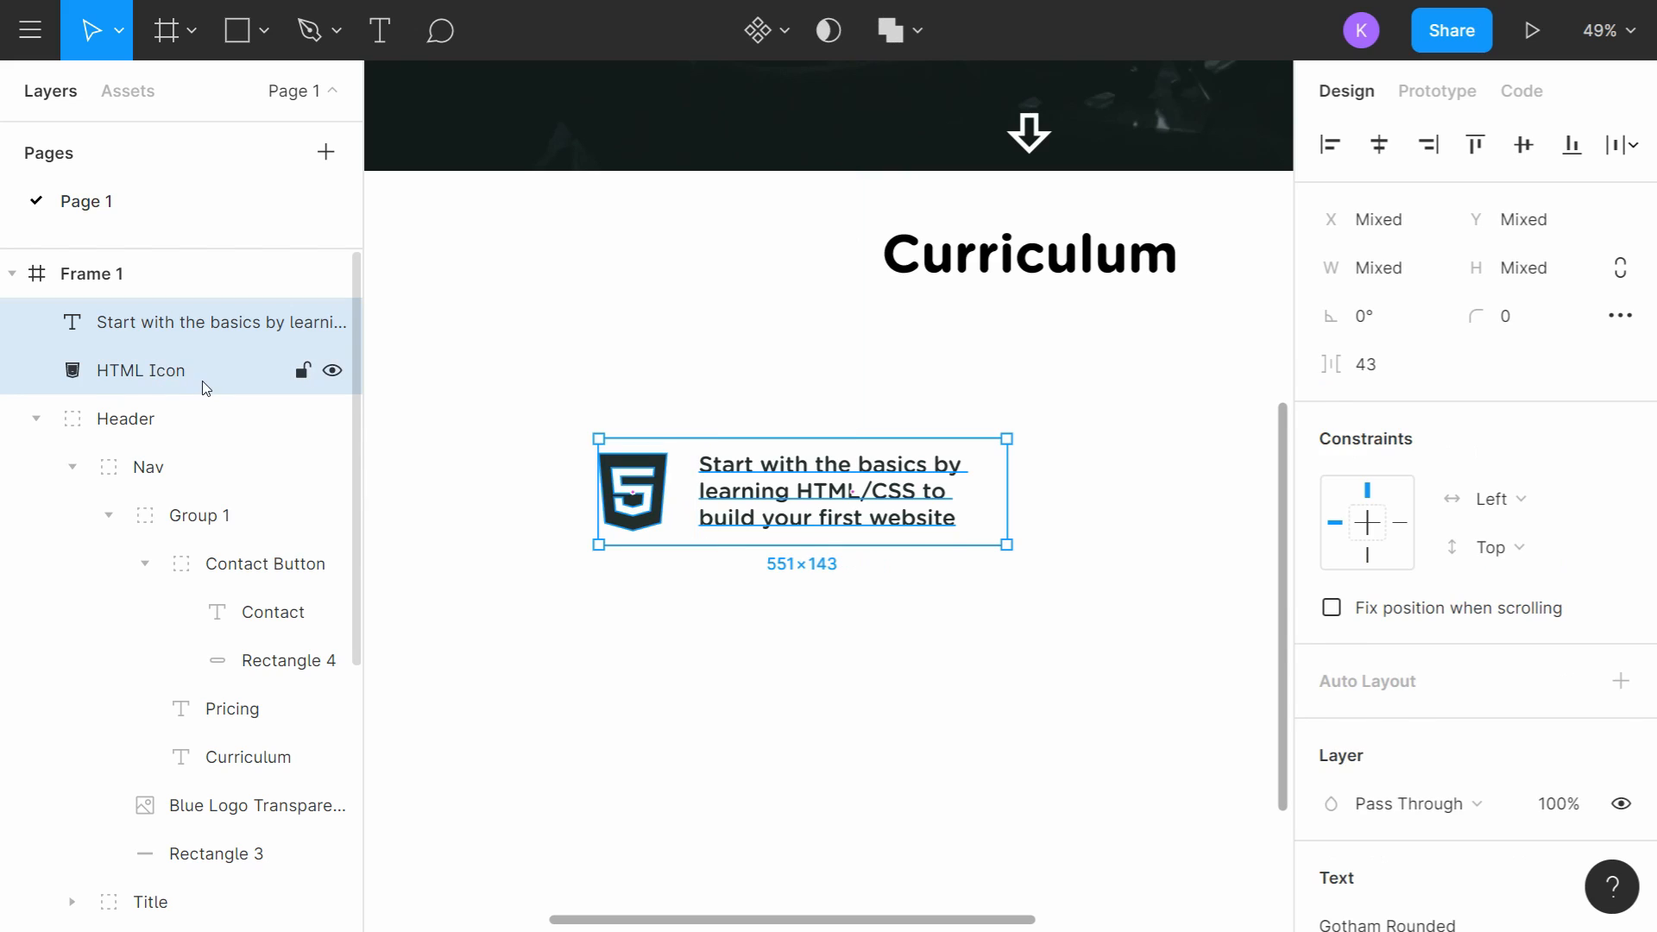
{"action": "key", "text": "ctrl+g"}
{"action": "double_click", "coordinate": [152, 329]}
{"action": "type", "text": "Curricu"}
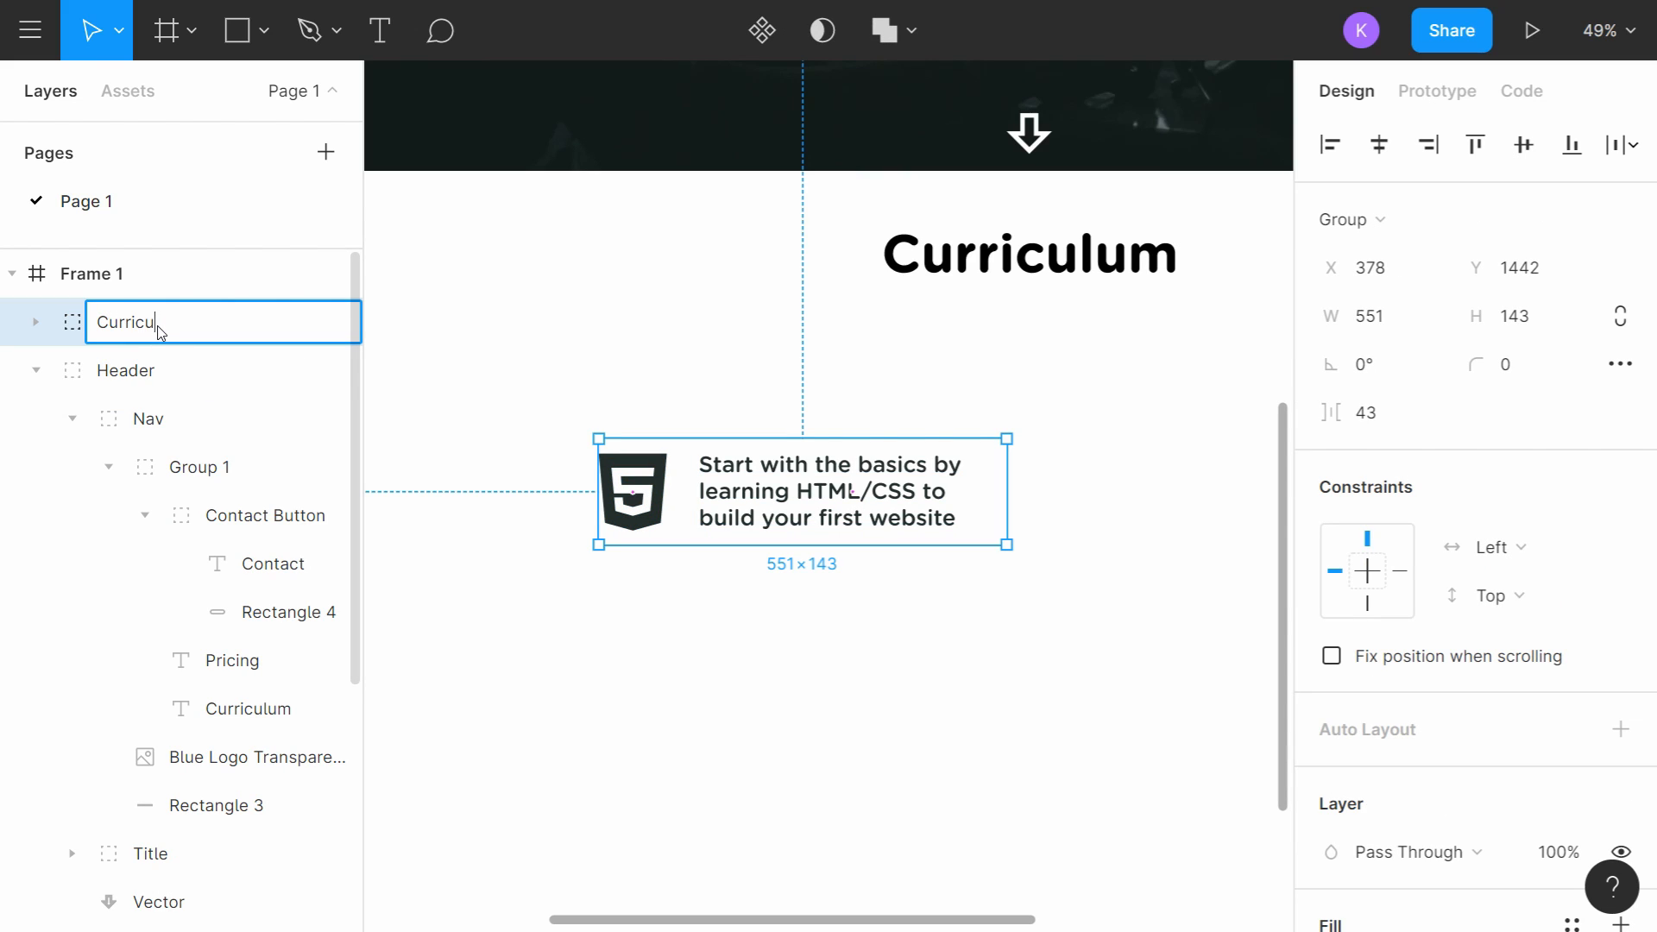
{"action": "type", "text": "lum Csell"}
{"action": "key", "text": "Return"}
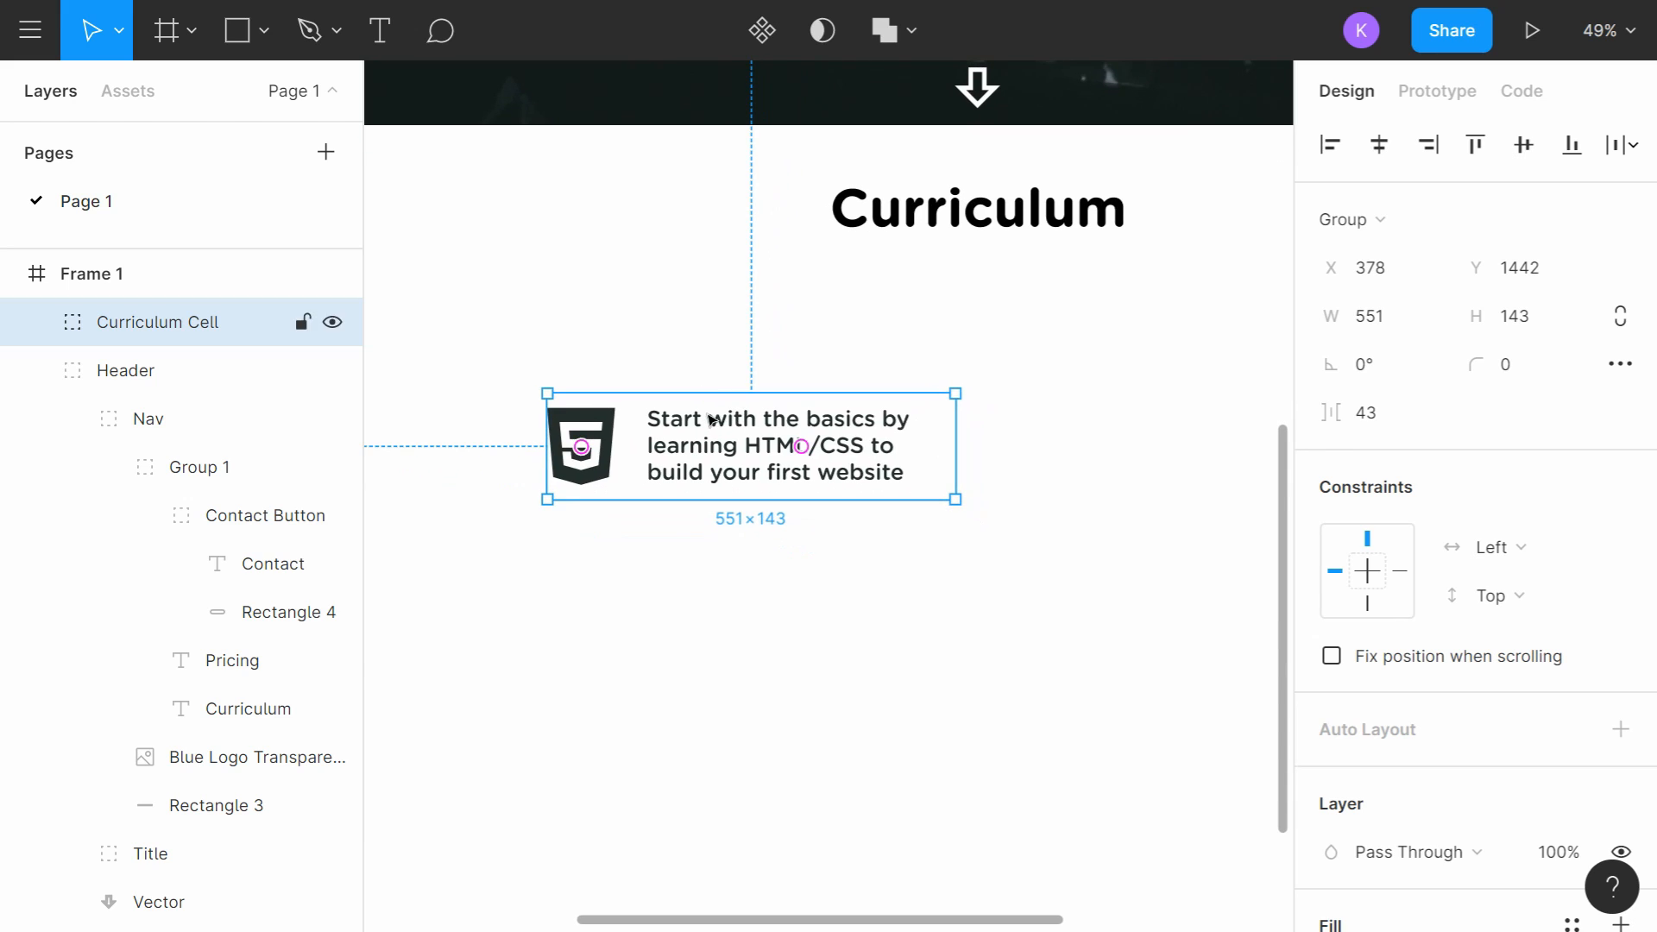
Step: Duplicate the Curriculum Cell group and place the copy directly below the original, at about X 378, Y 1585
{"action": "key", "text": "ctrl+v"}
{"action": "mouse_move", "coordinate": [774, 481]}
{"action": "left_mouse_down"}
{"action": "mouse_move", "coordinate": [902, 475]}
{"action": "mouse_move", "coordinate": [863, 516]}
{"action": "mouse_move", "coordinate": [777, 512]}
{"action": "mouse_move", "coordinate": [774, 528]}
{"action": "mouse_move", "coordinate": [770, 508]}
{"action": "left_mouse_up"}
{"action": "scroll", "coordinate": [753, 512], "scroll_direction": "up", "scroll_amount": 5}
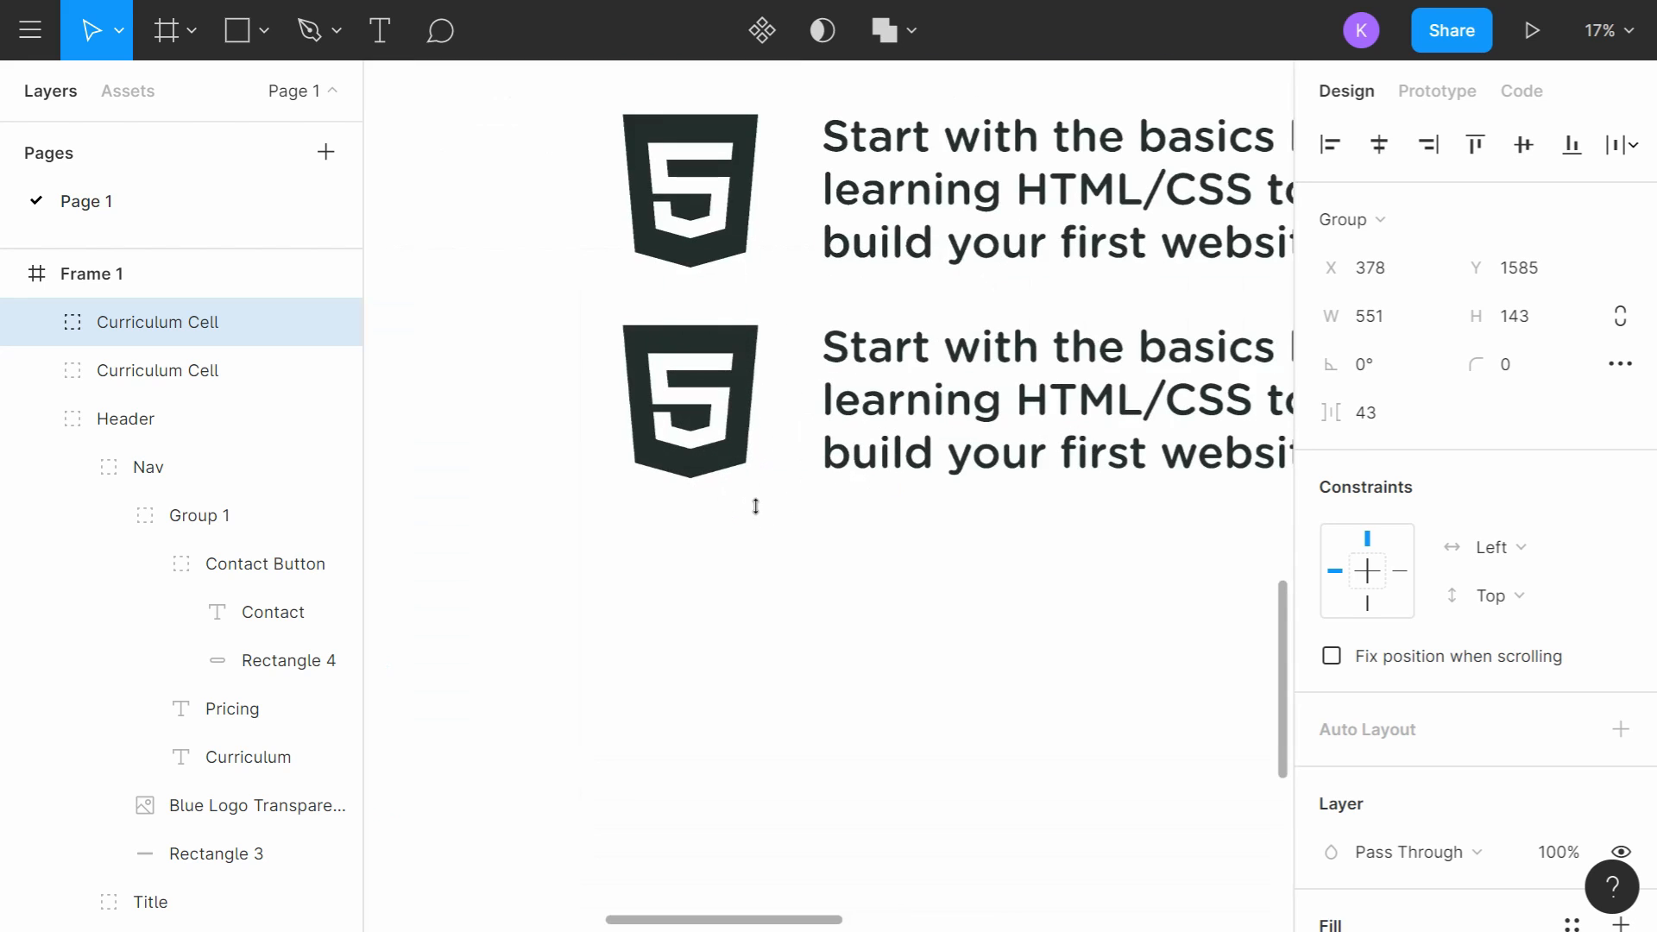
{"action": "scroll", "coordinate": [752, 442], "scroll_direction": "up", "scroll_amount": 1}
{"action": "scroll", "coordinate": [753, 443], "scroll_direction": "down", "scroll_amount": 5}
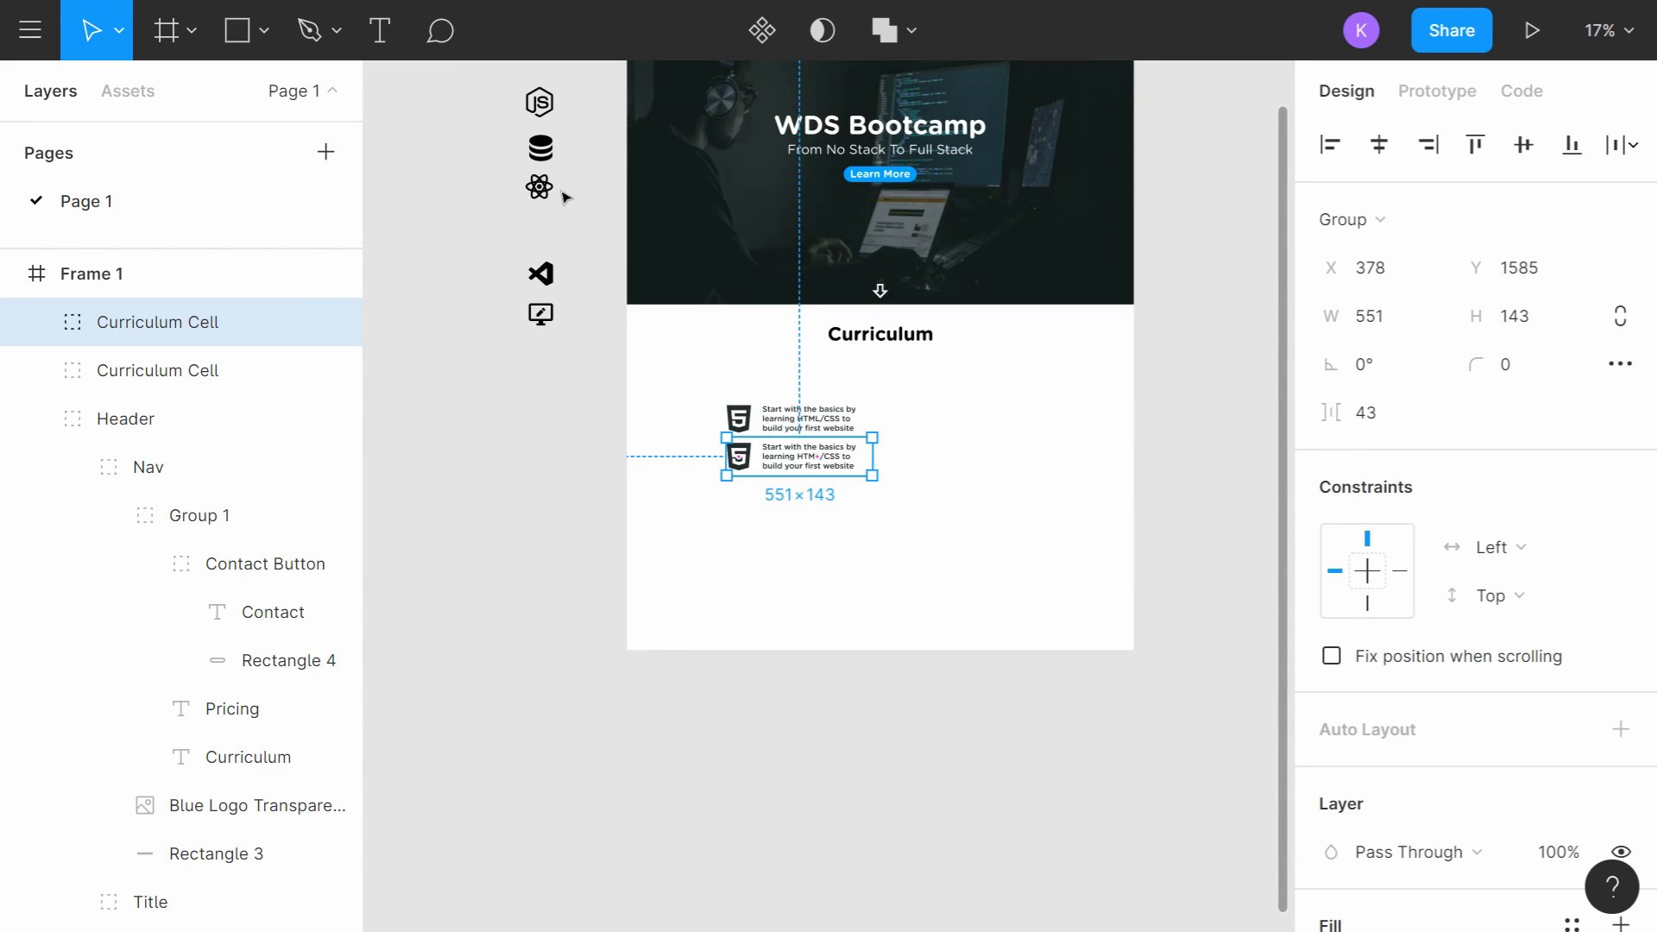
Step: Replace the lower Curriculum Cell's HTML icon with the VSCode icon at X 378, Y 1620, and nest that icon in the cell's group
{"action": "left_click_drag", "start_coordinate": [543, 276], "coordinate": [754, 498]}
{"action": "scroll", "coordinate": [753, 499], "scroll_direction": "up", "scroll_amount": 6}
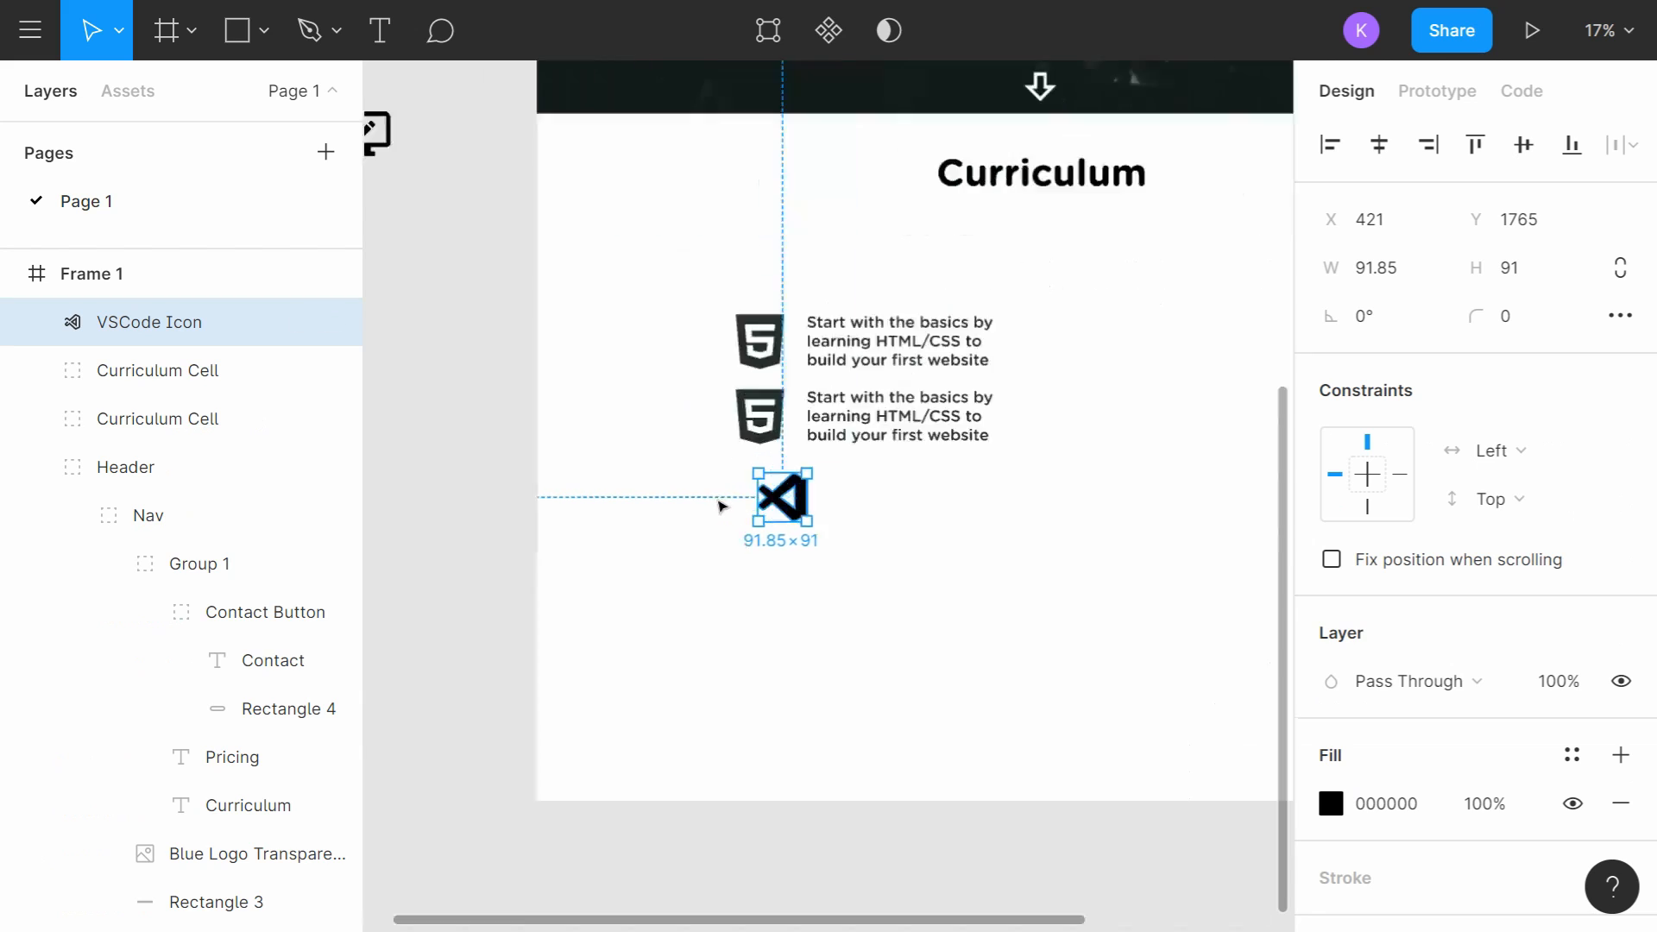
{"action": "left_click", "coordinate": [759, 296]}
{"action": "key", "text": "Escape"}
{"action": "double_click", "coordinate": [792, 325]}
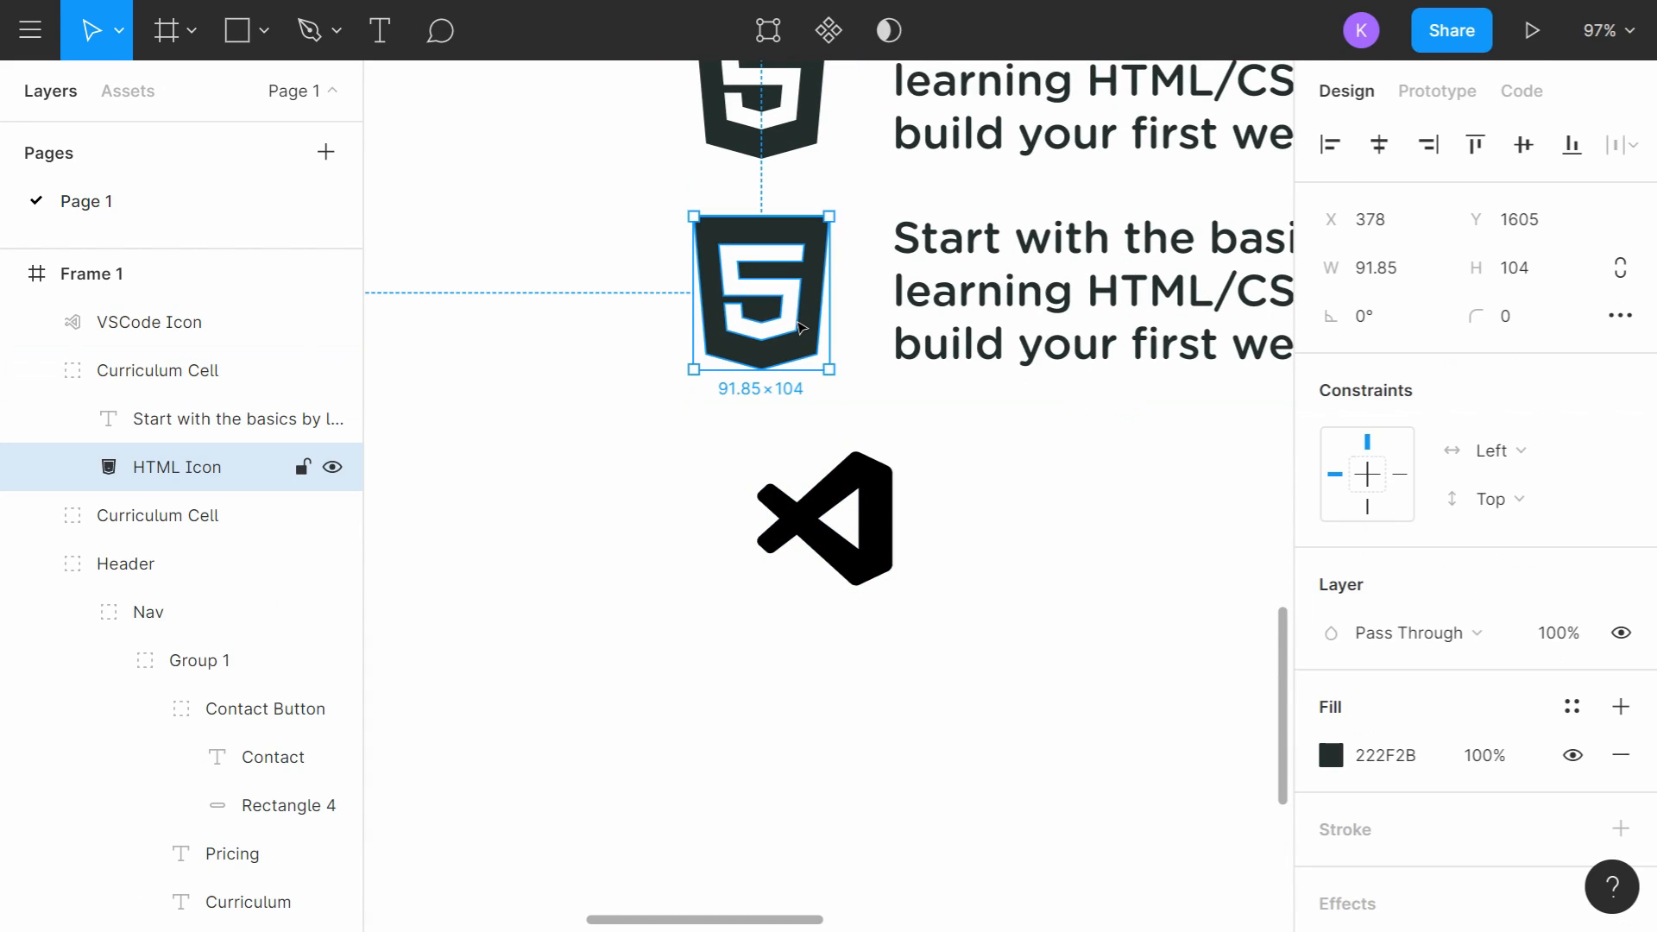
{"action": "key", "text": "Delete"}
{"action": "left_click_drag", "start_coordinate": [854, 492], "coordinate": [788, 278]}
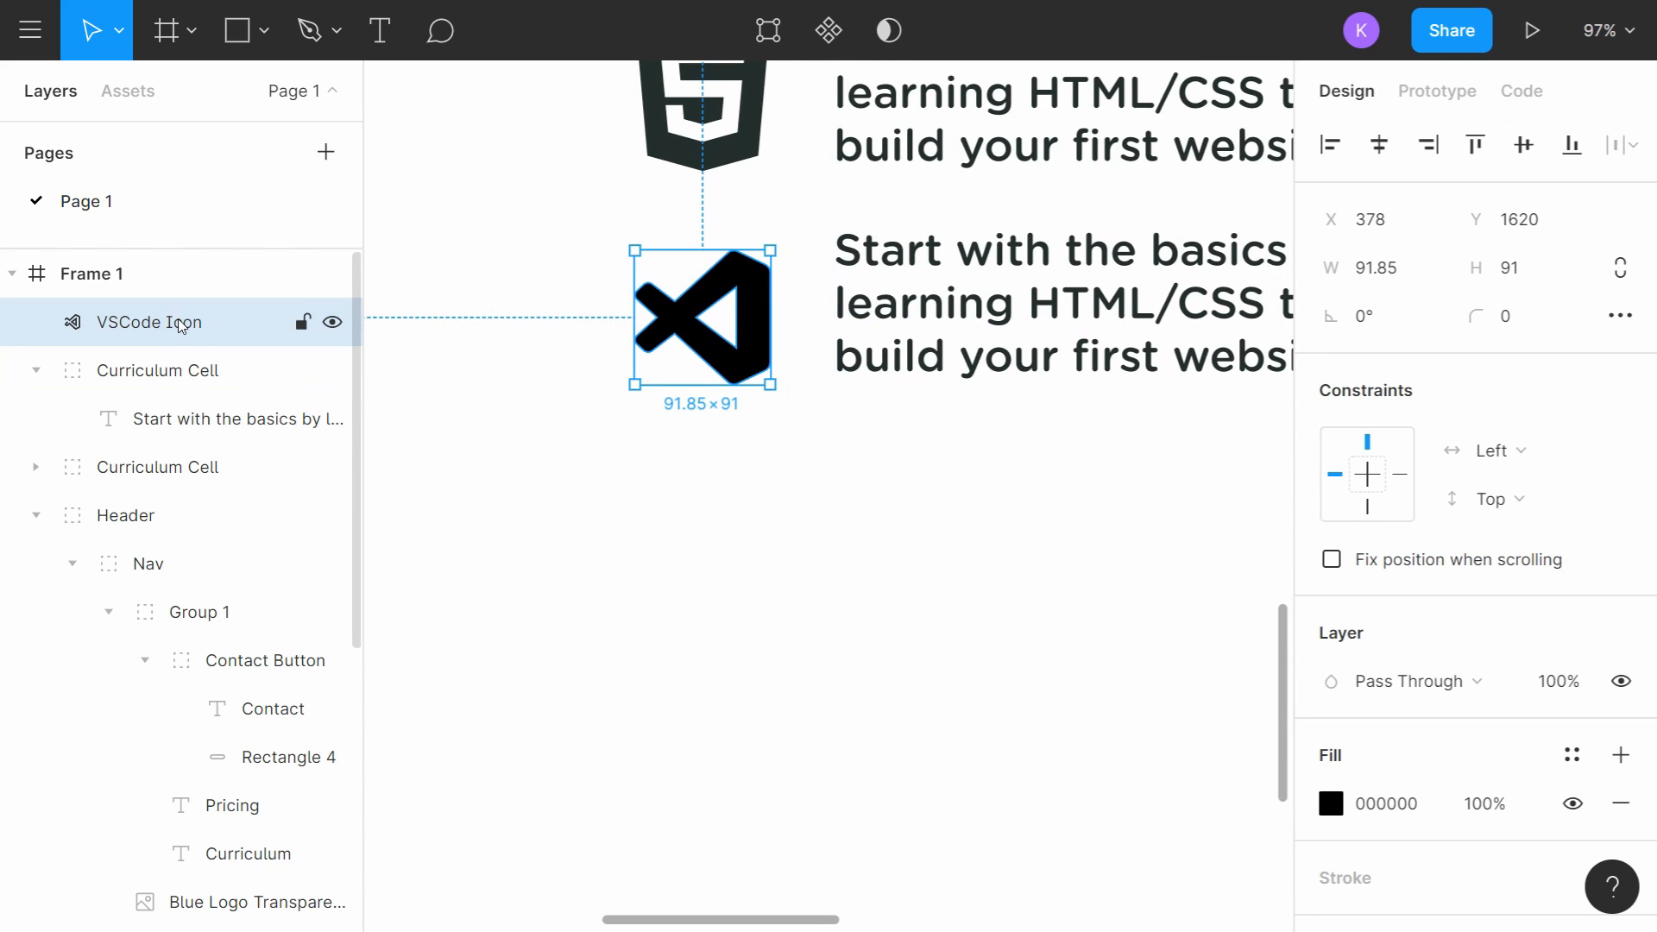
{"action": "left_click_drag", "start_coordinate": [181, 325], "coordinate": [181, 379]}
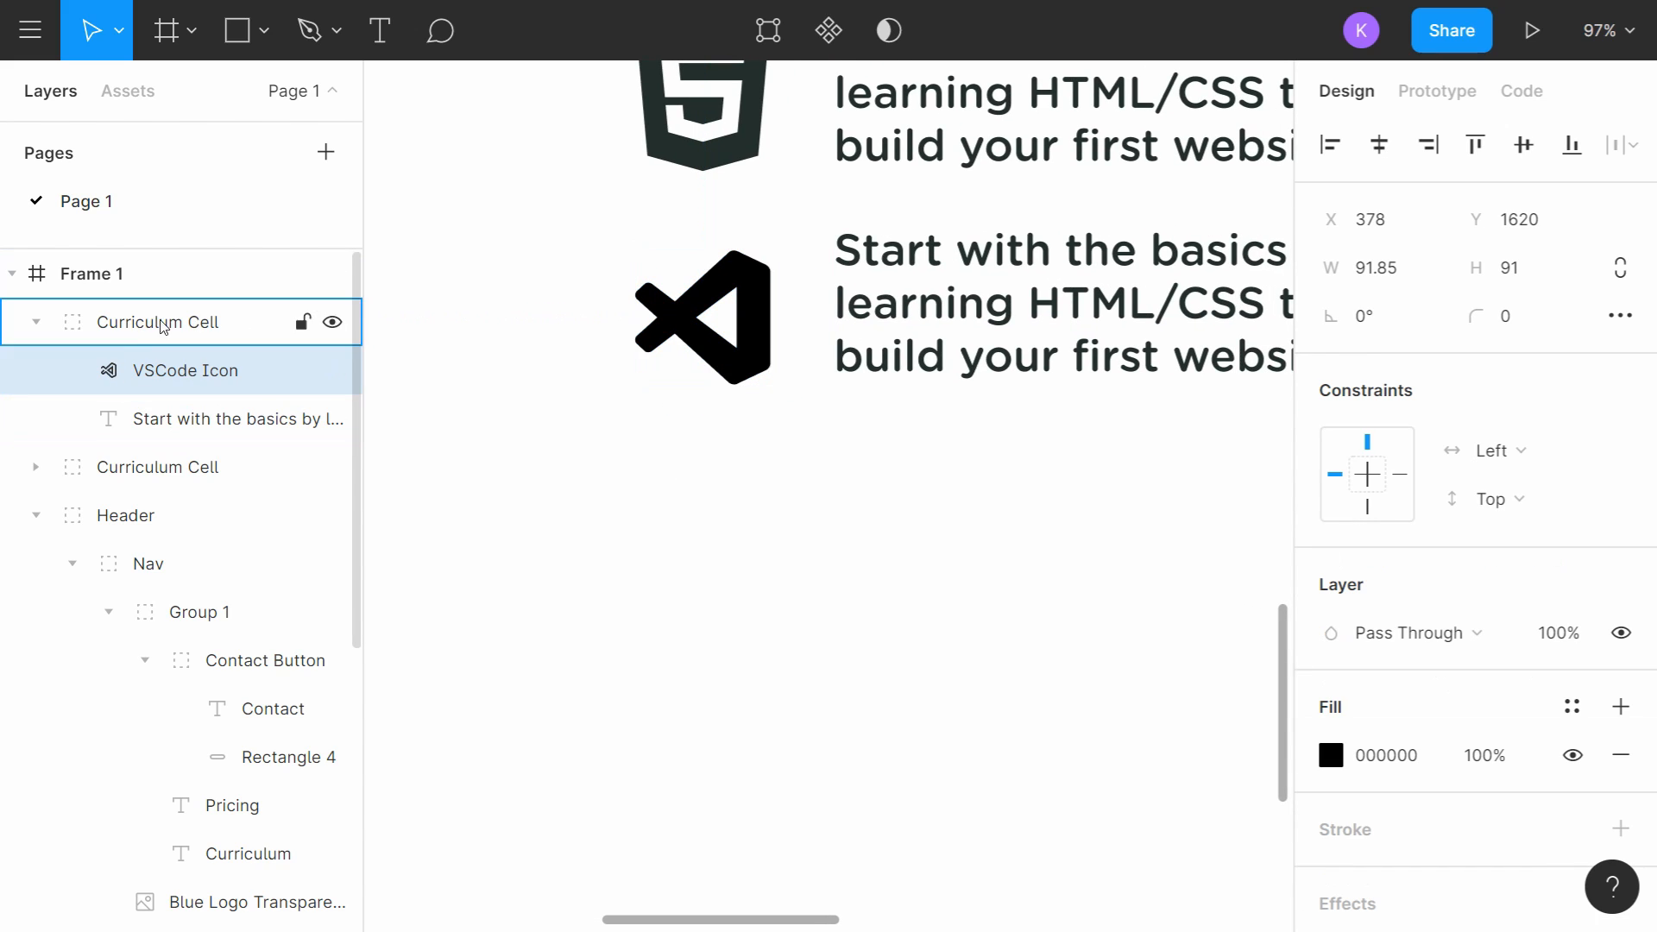
Step: Move the HTML curriculum cell above the VSCode curriculum cell in the layer order
{"action": "left_click", "coordinate": [38, 324]}
{"action": "left_click", "coordinate": [207, 370]}
{"action": "scroll", "coordinate": [697, 132], "scroll_direction": "up", "scroll_amount": 2}
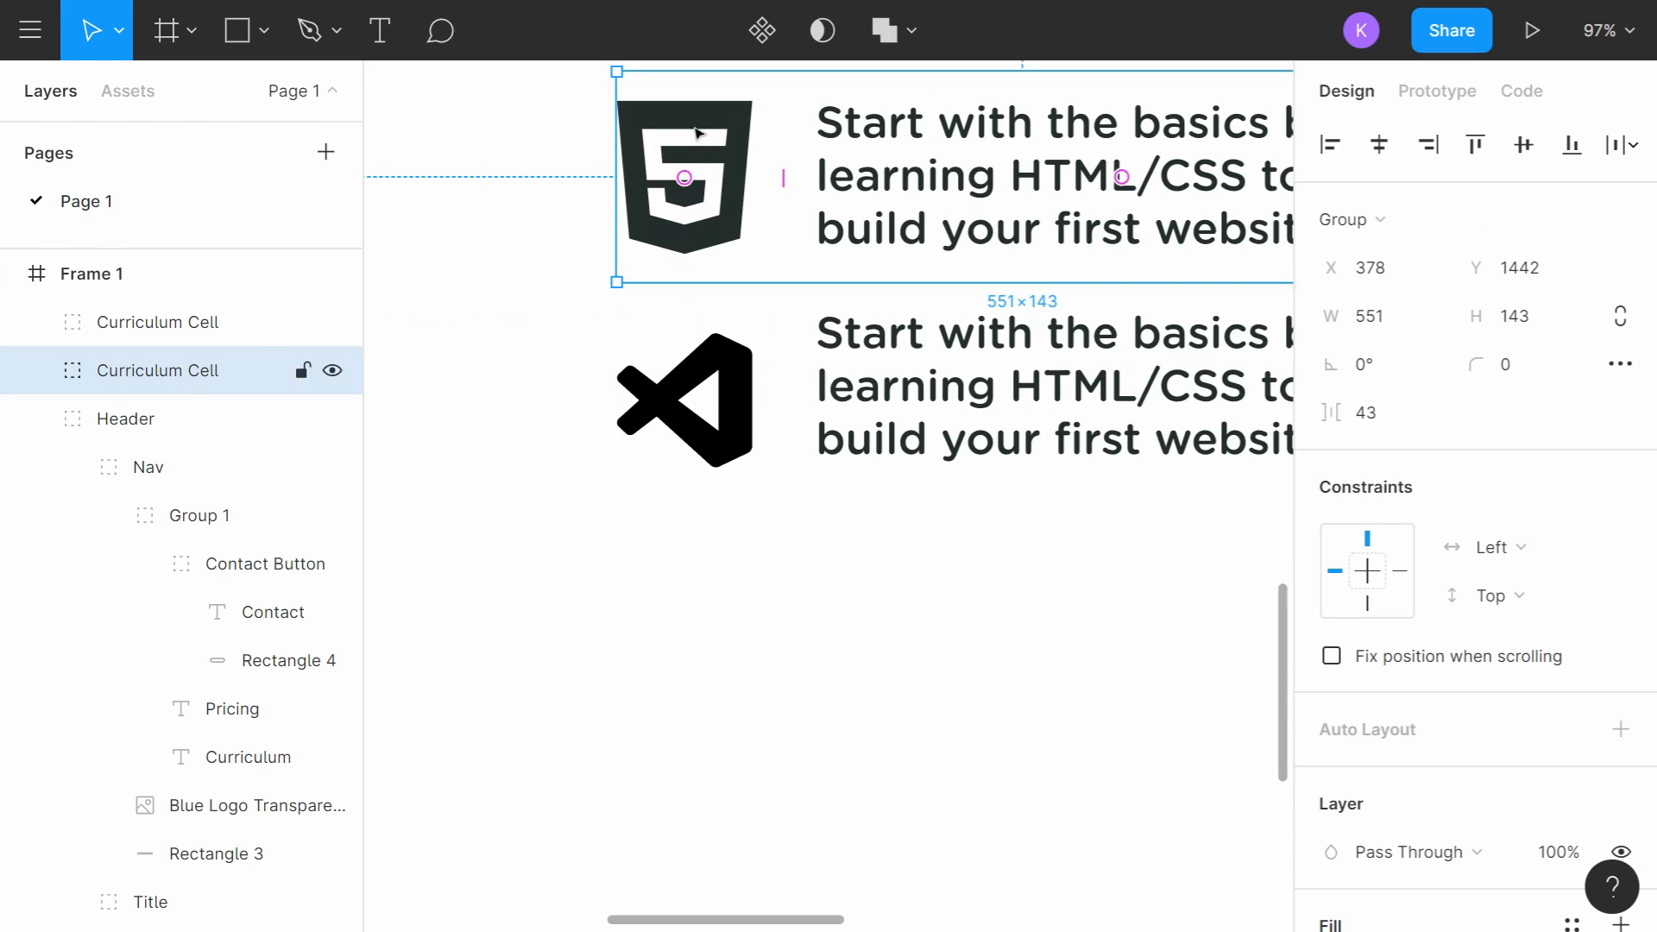
{"action": "left_click", "coordinate": [149, 376]}
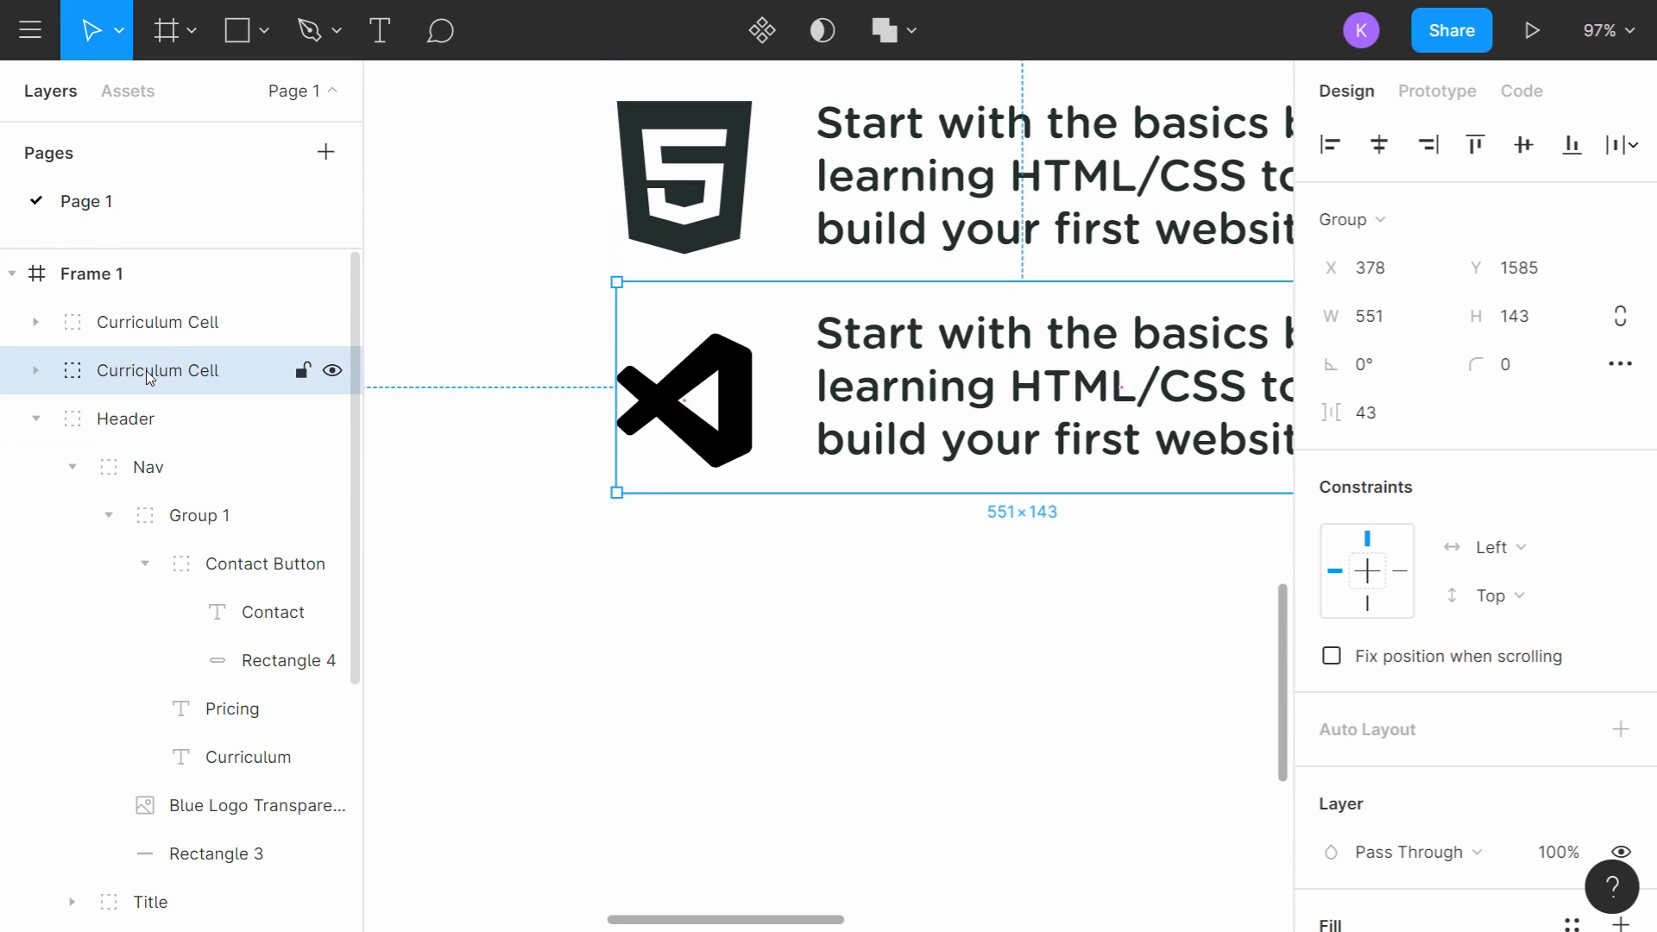
Step: Set the VSCode Icon's fill to 222F2B, copied from the fill of the first cell's text
{"action": "left_click", "coordinate": [37, 370]}
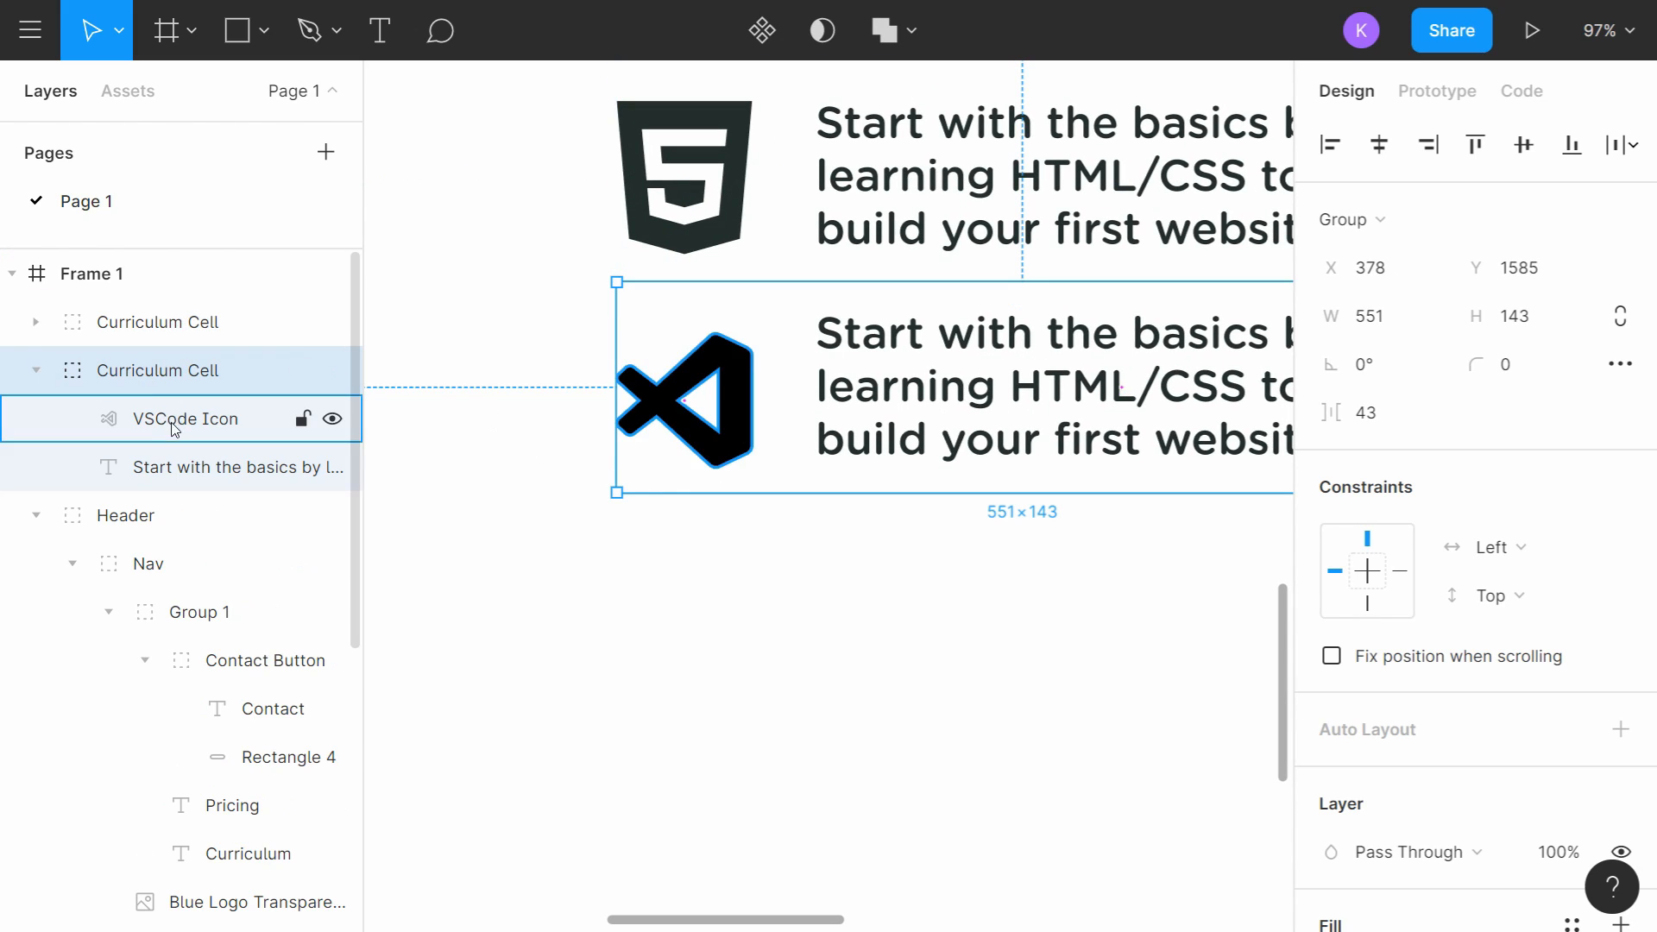
{"action": "left_click", "coordinate": [177, 422]}
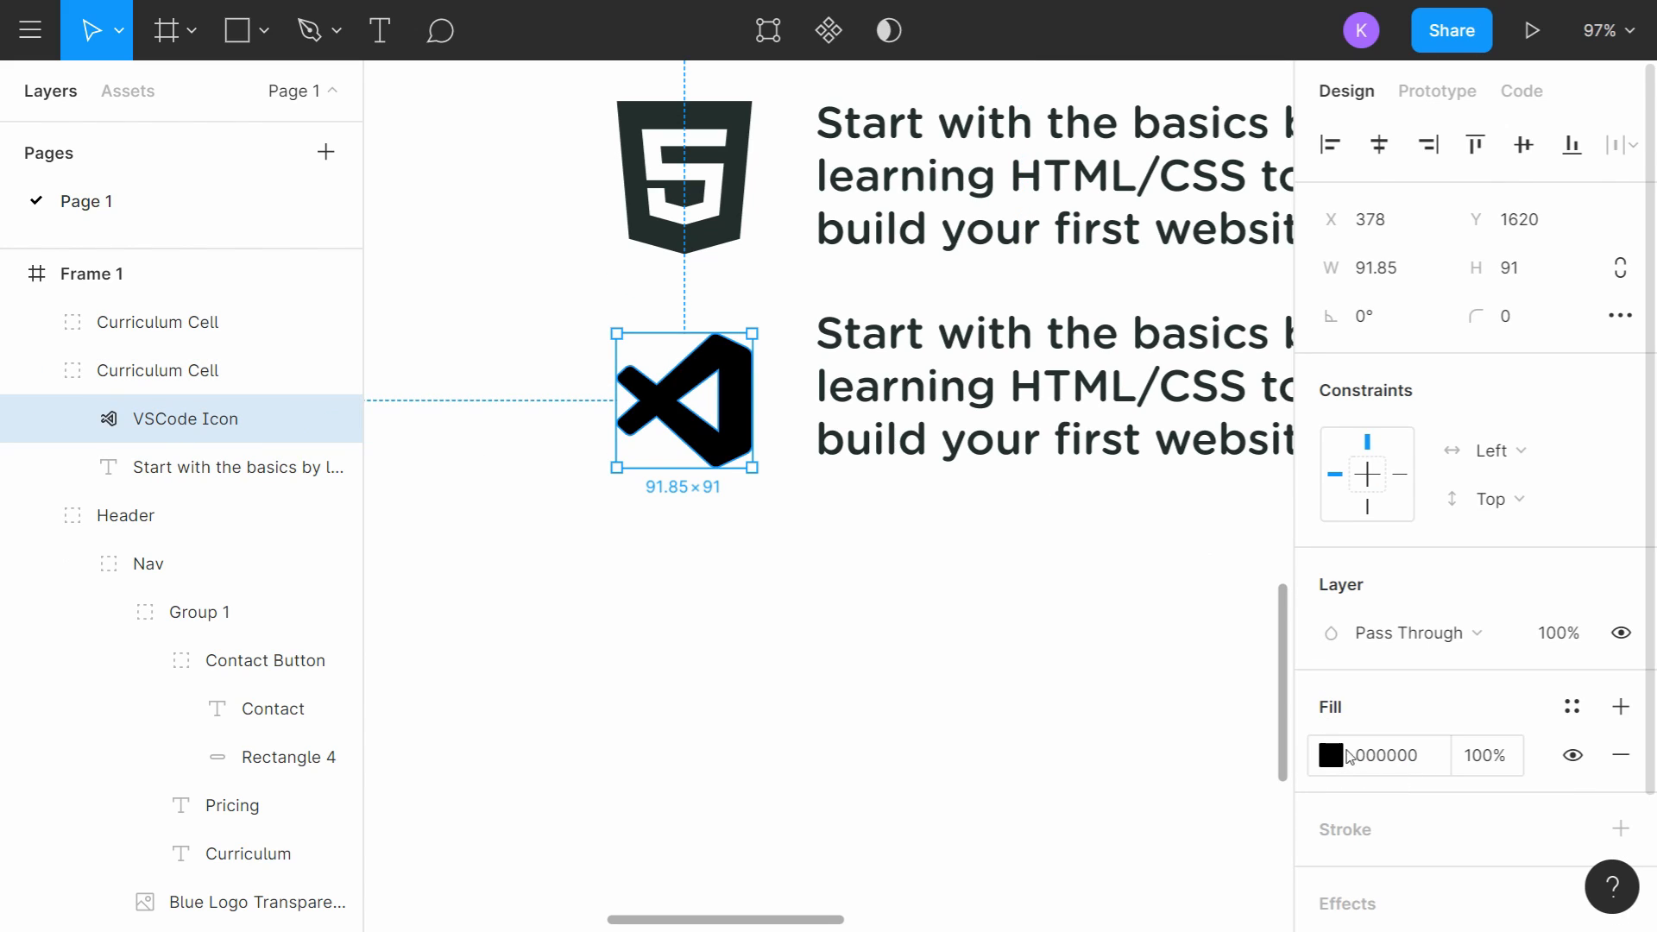
{"action": "left_click", "coordinate": [1391, 758]}
{"action": "left_click", "coordinate": [1044, 189]}
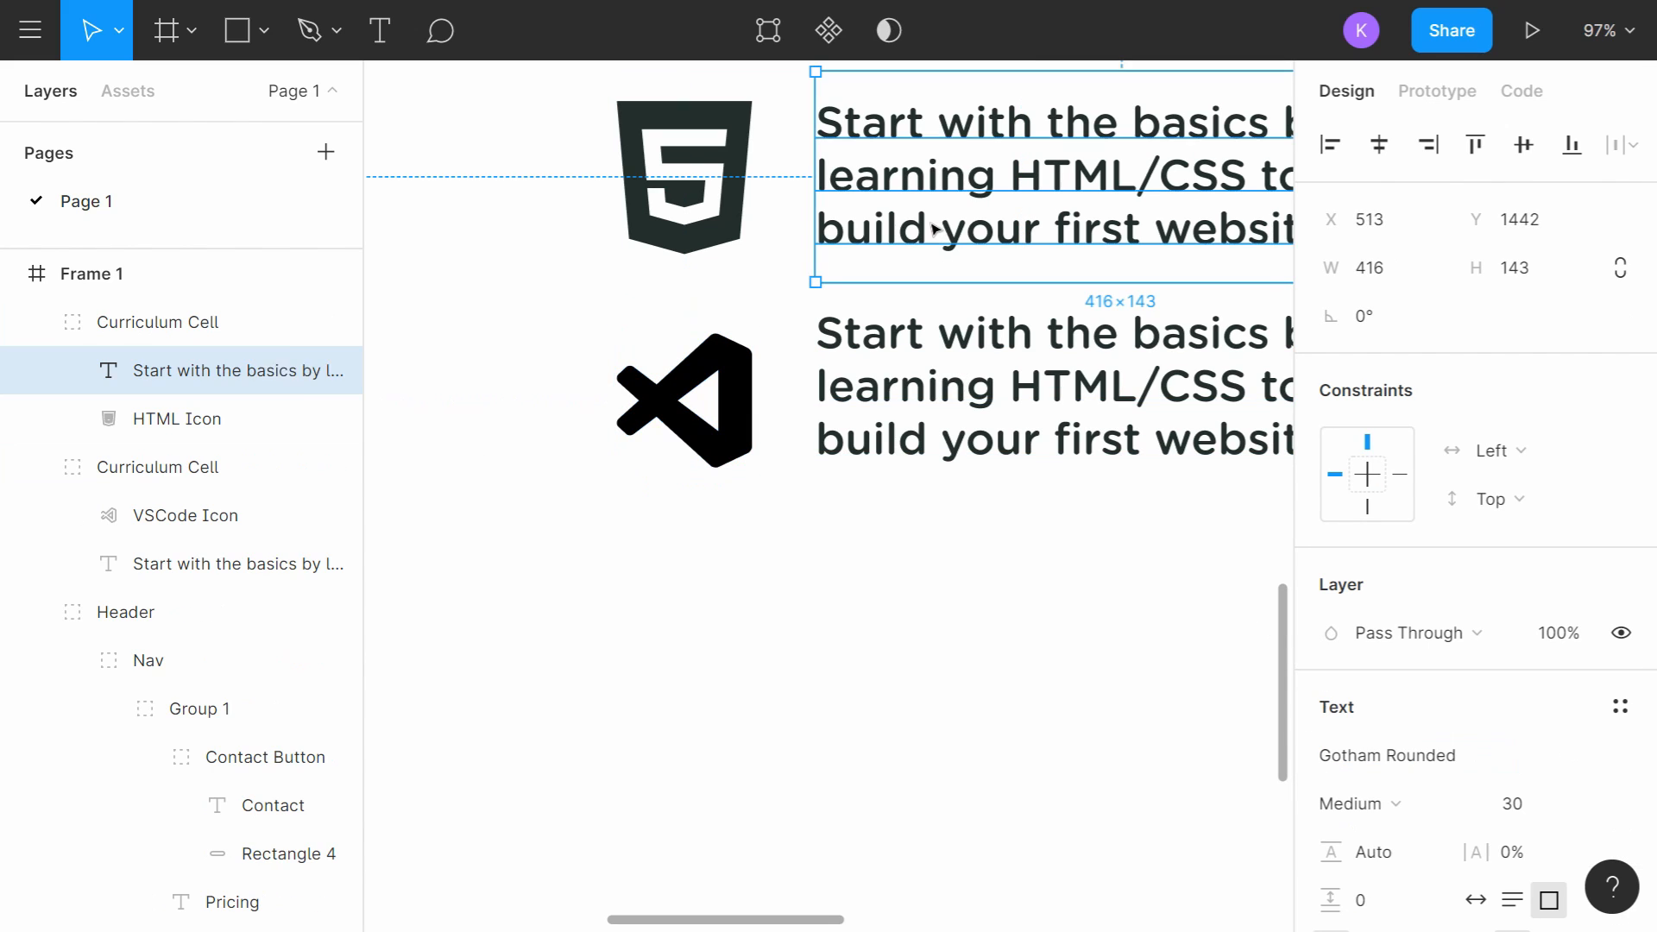
{"action": "left_click", "coordinate": [1392, 820]}
{"action": "key", "text": "ctrl+c"}
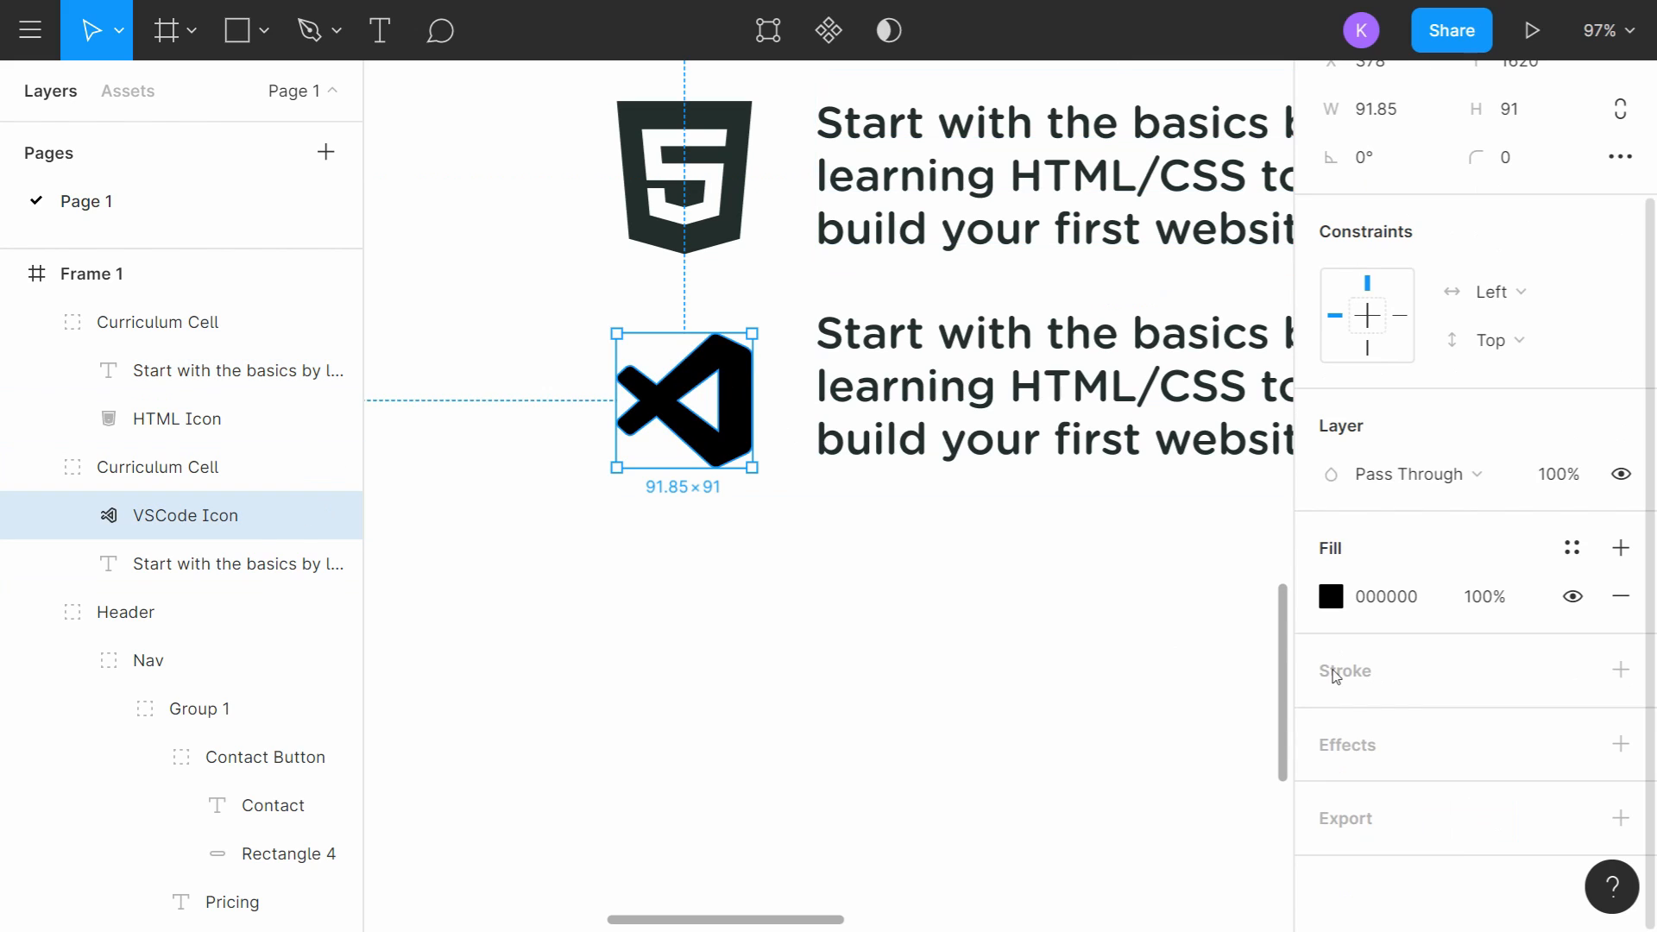
{"action": "left_click", "coordinate": [1385, 597]}
{"action": "key", "text": "ctrl+v"}
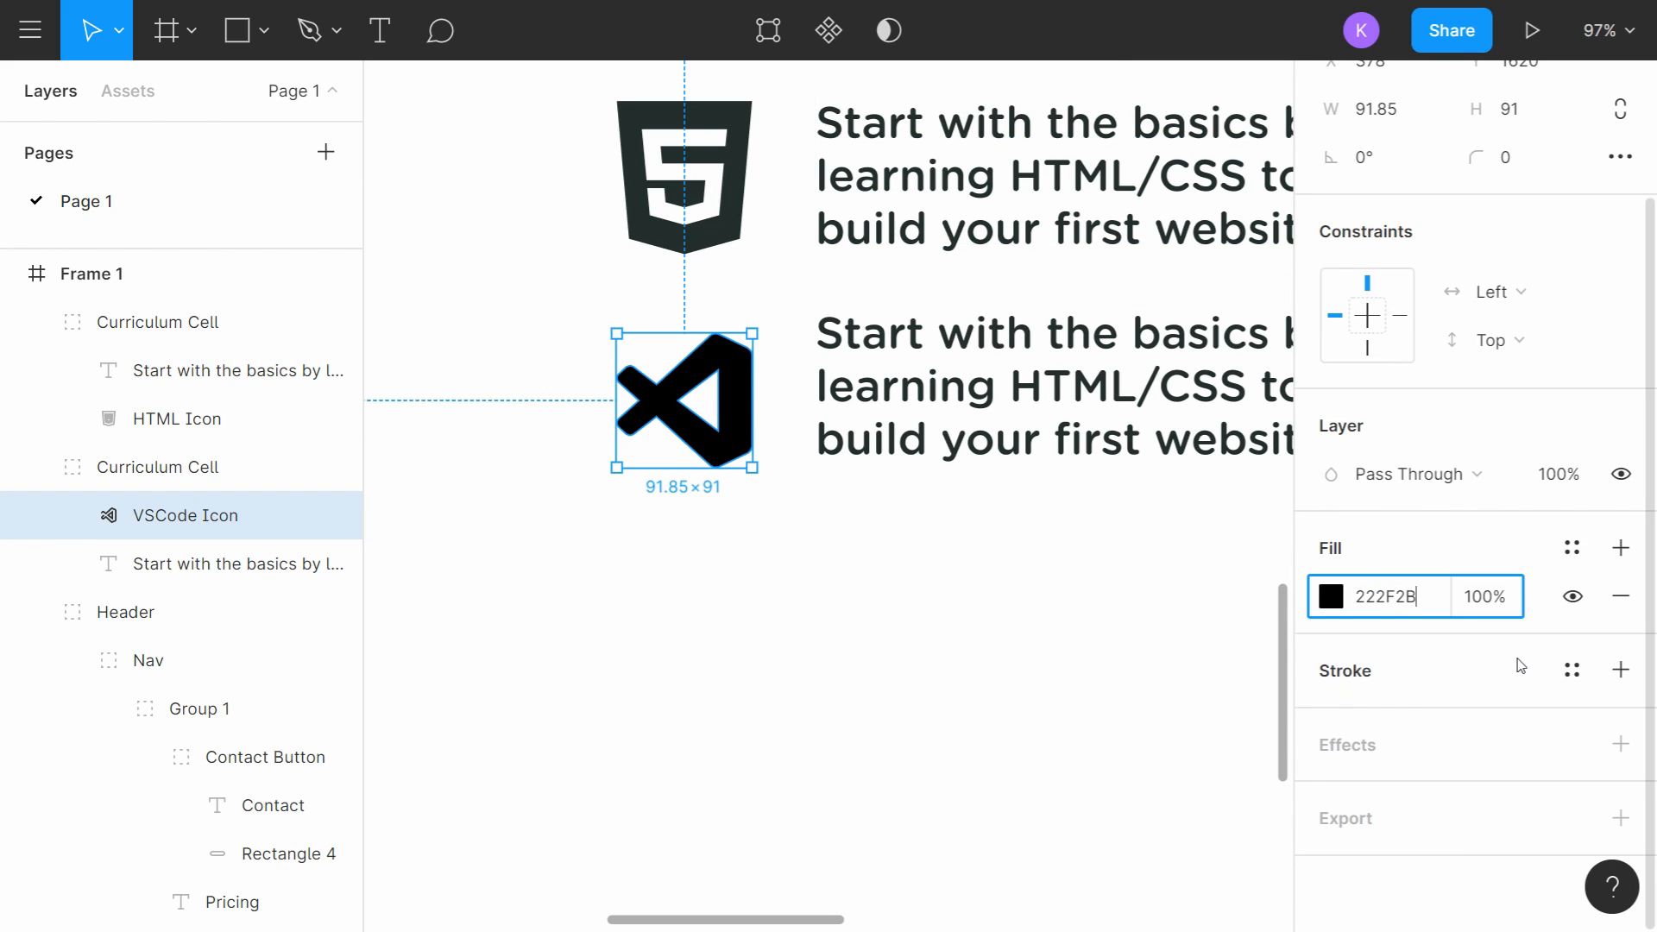
{"action": "key", "text": "Return"}
{"action": "scroll", "coordinate": [993, 621], "scroll_direction": "right", "scroll_amount": 3}
{"action": "left_click", "coordinate": [946, 629]}
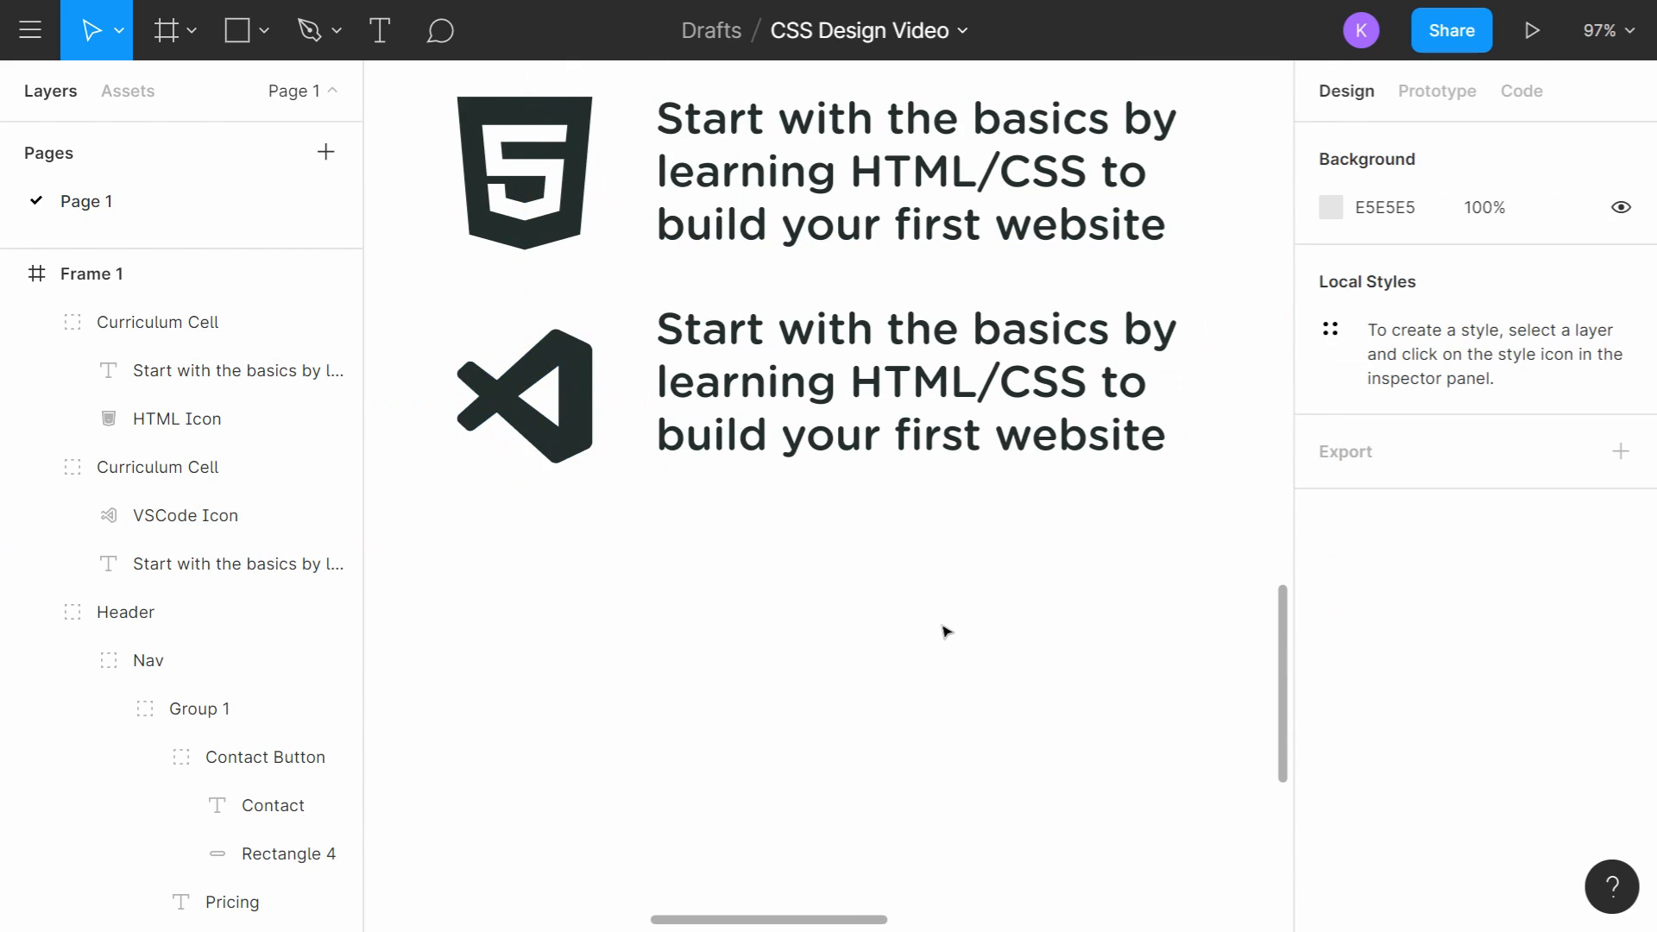
Step: Replace the VSCode cell's text with "Use the latest technology for editing and creating amazing web applications"
{"action": "double_click", "coordinate": [855, 386]}
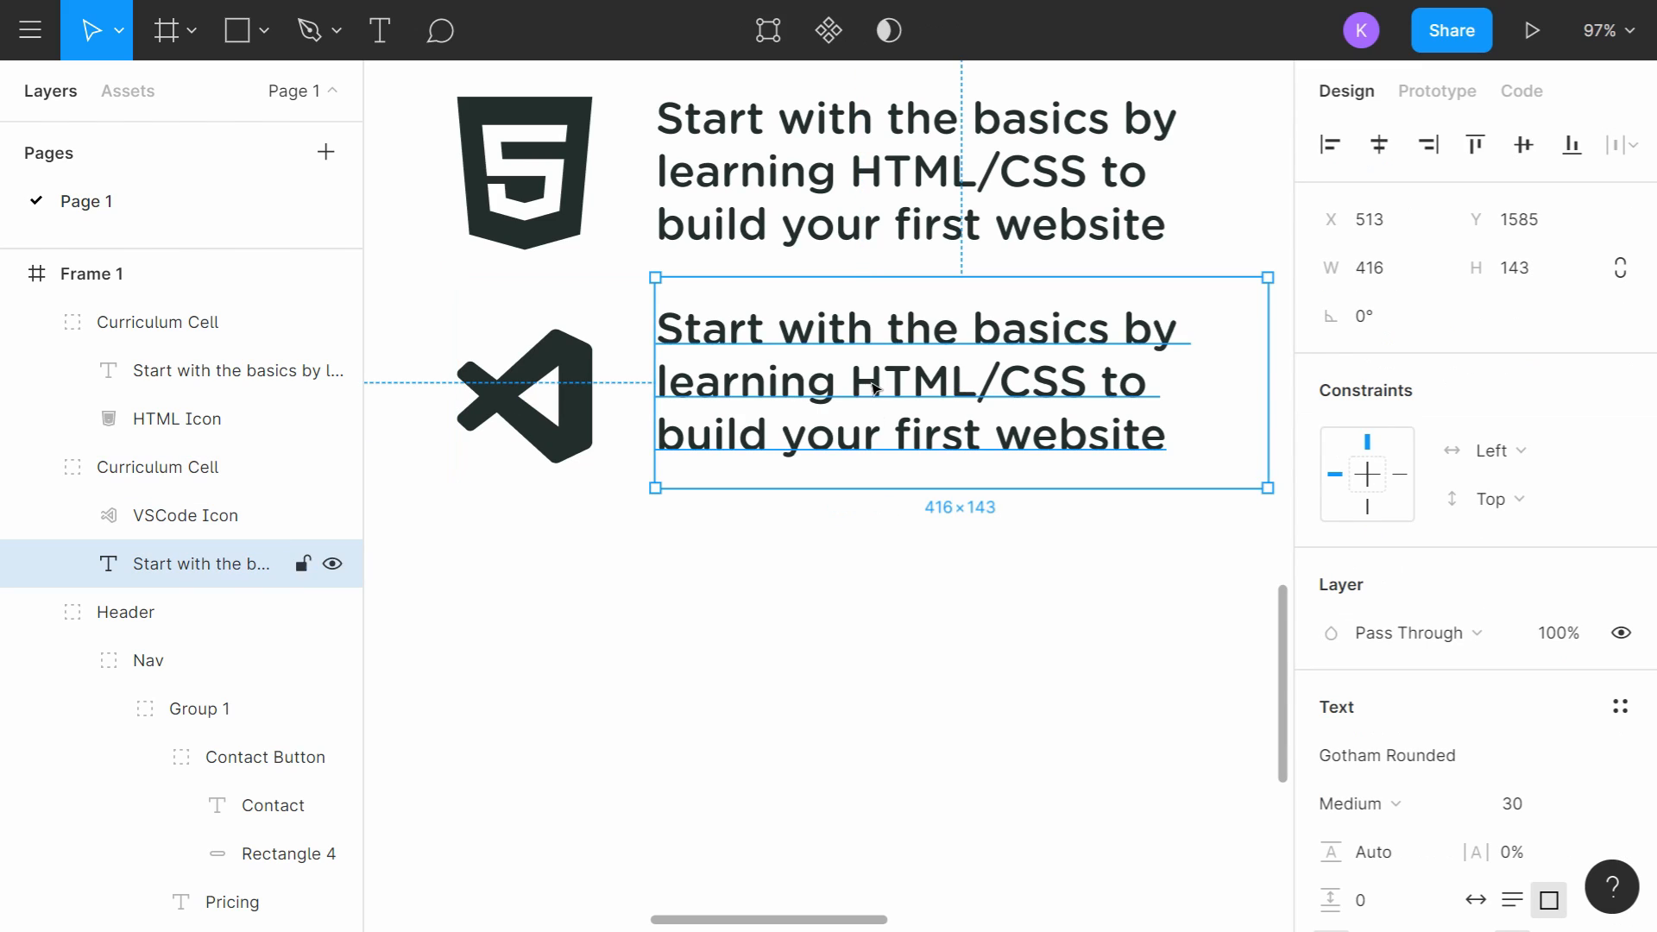
{"action": "double_click", "coordinate": [873, 388]}
{"action": "type", "text": "Us"}
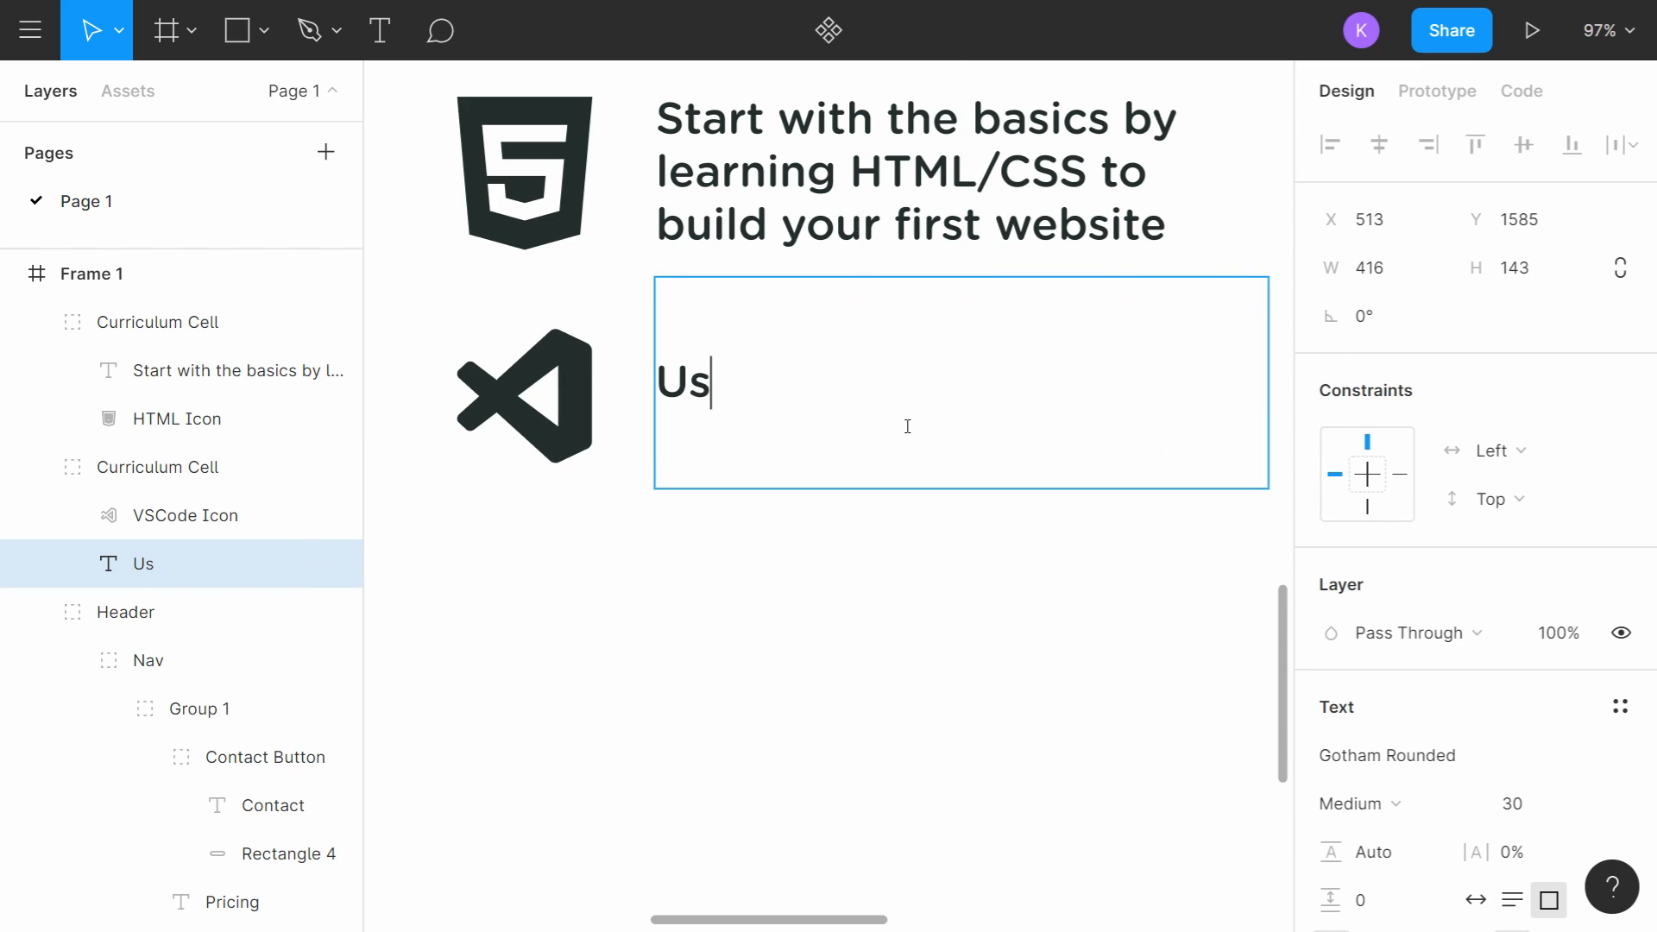
{"action": "type", "text": "e the latest tec"}
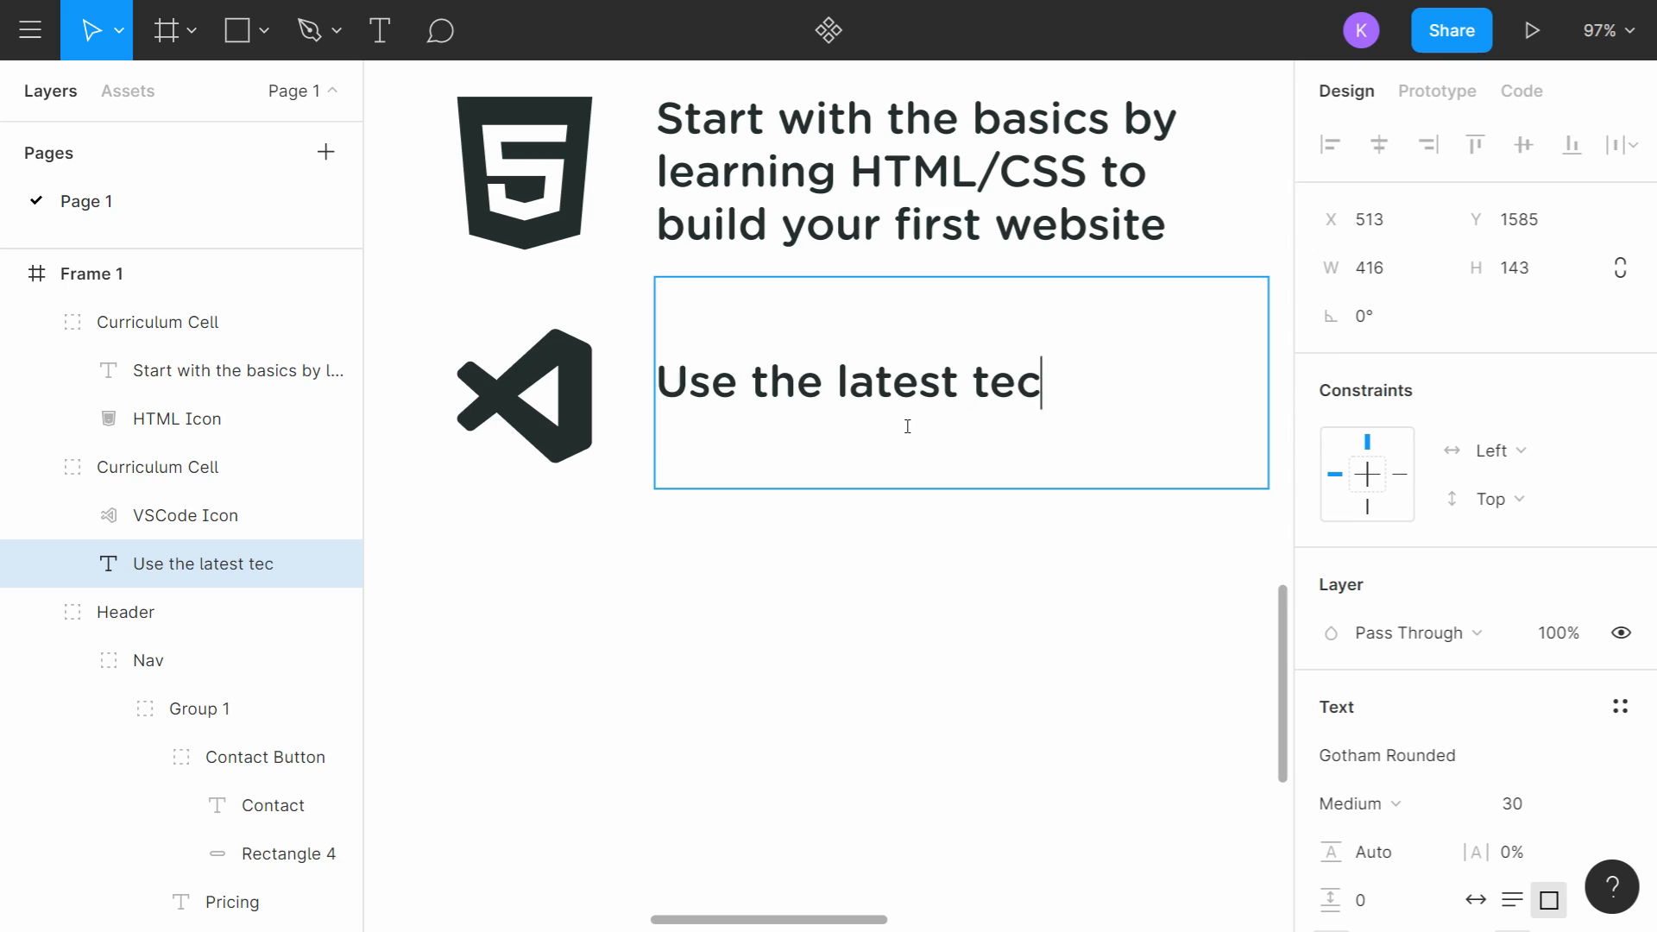
{"action": "type", "text": "hnology for edi"}
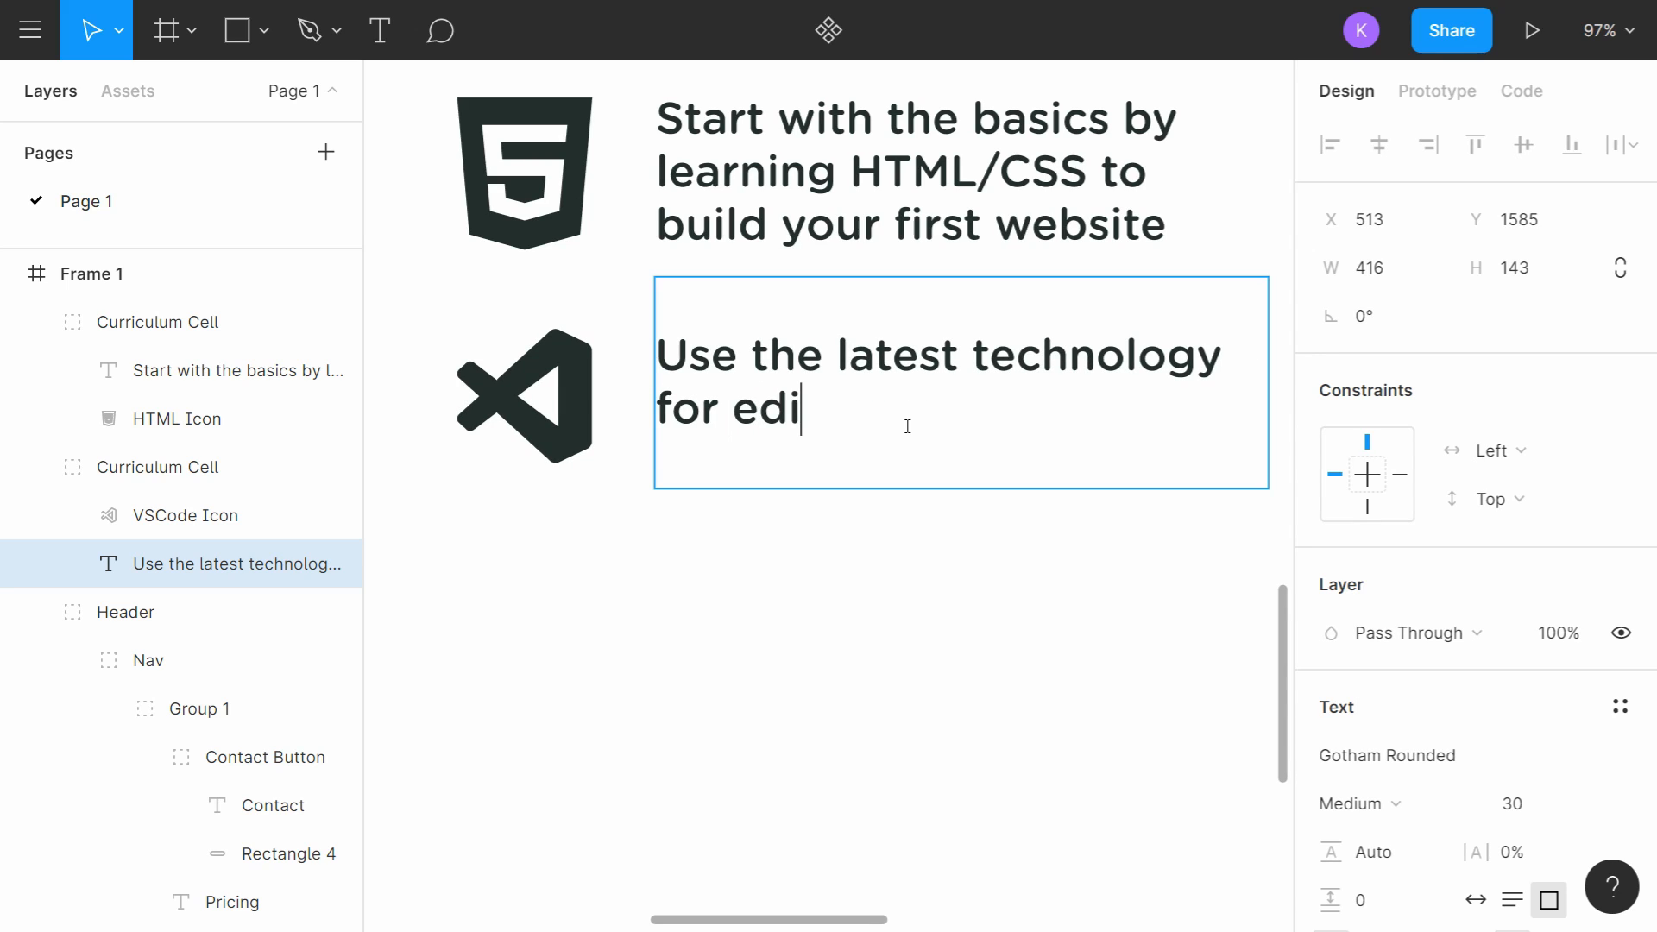
{"action": "key", "text": "BackSpace"}
{"action": "type", "text": "iting"}
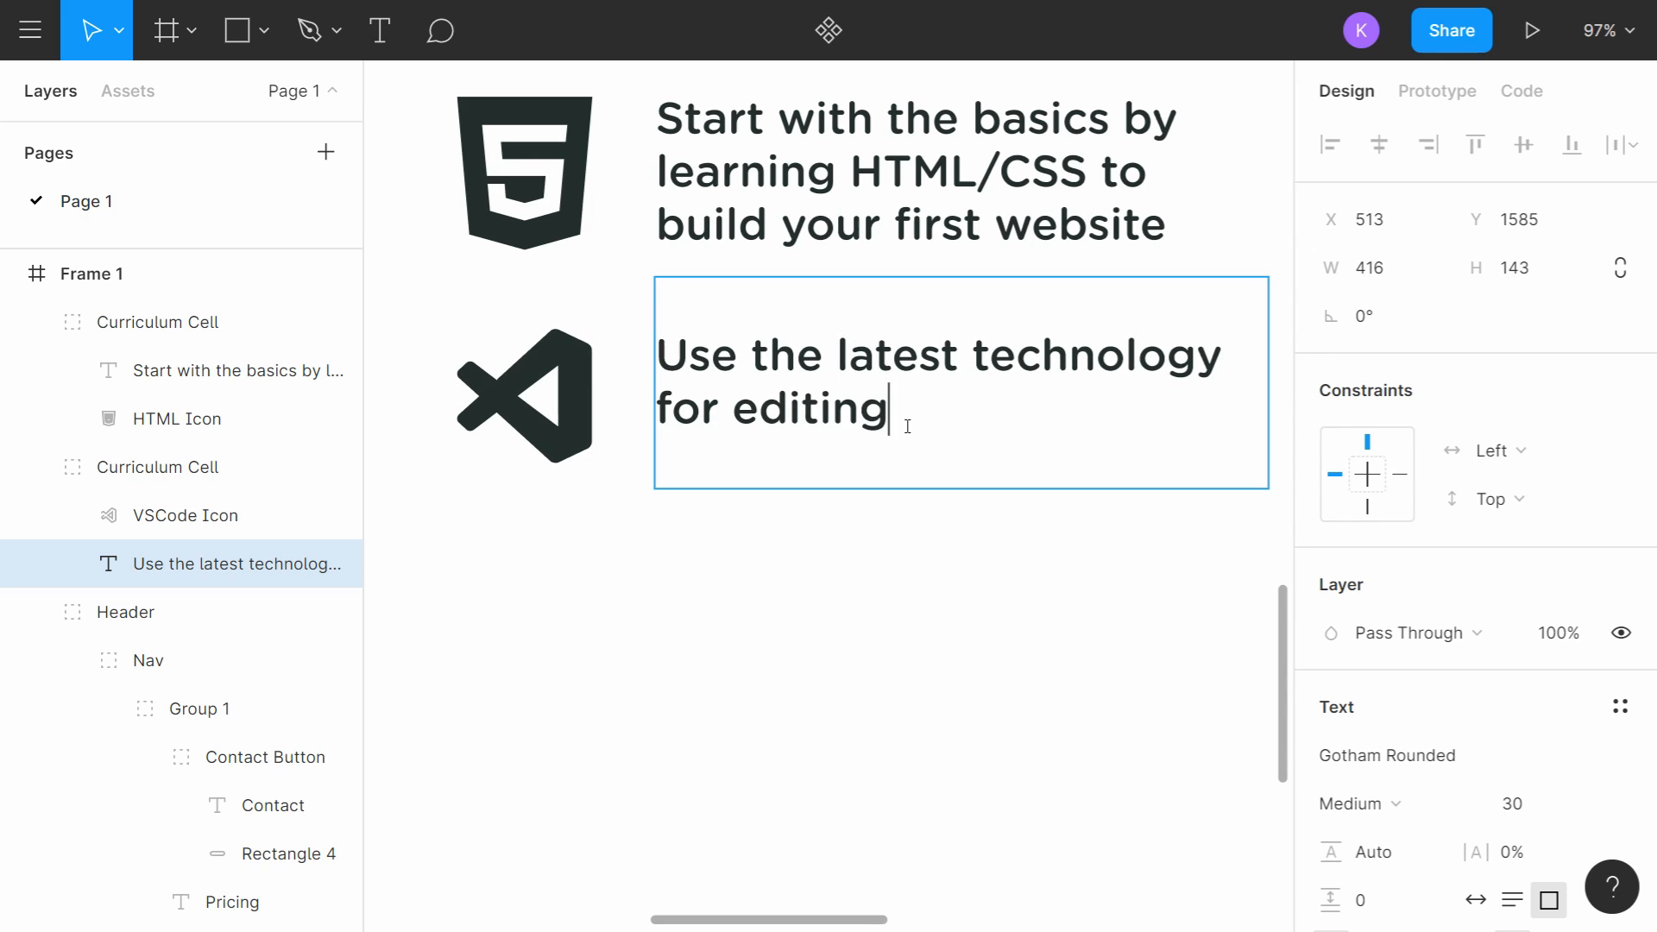
{"action": "type", "text": " and creating amazing"}
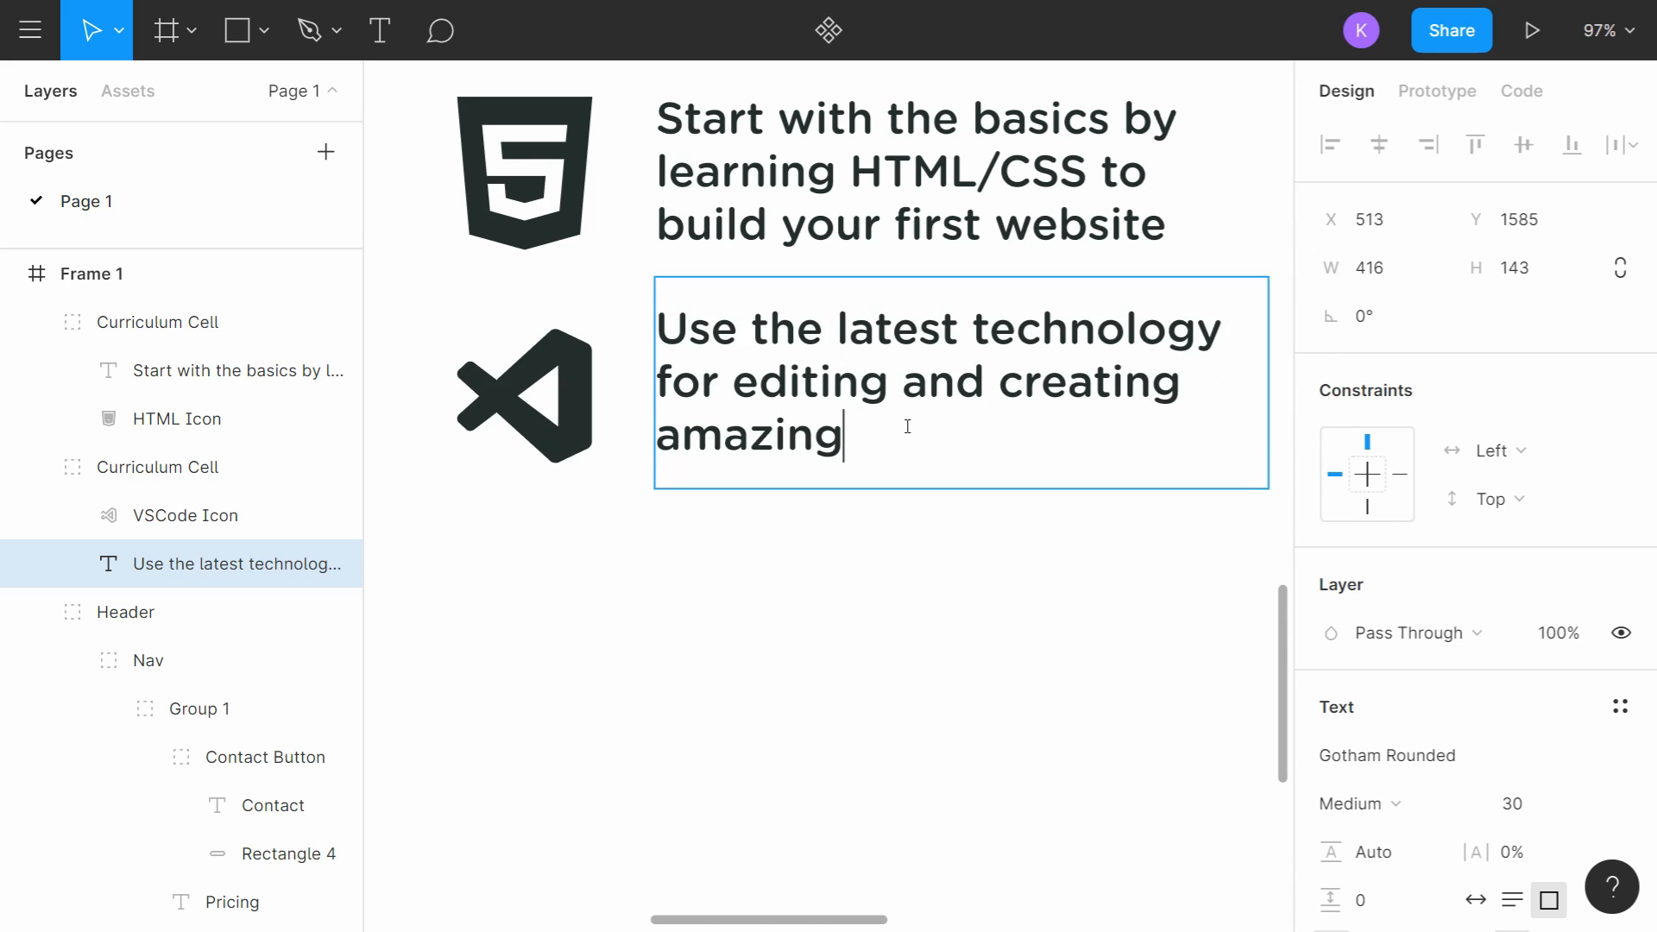
{"action": "type", "text": " web applications"}
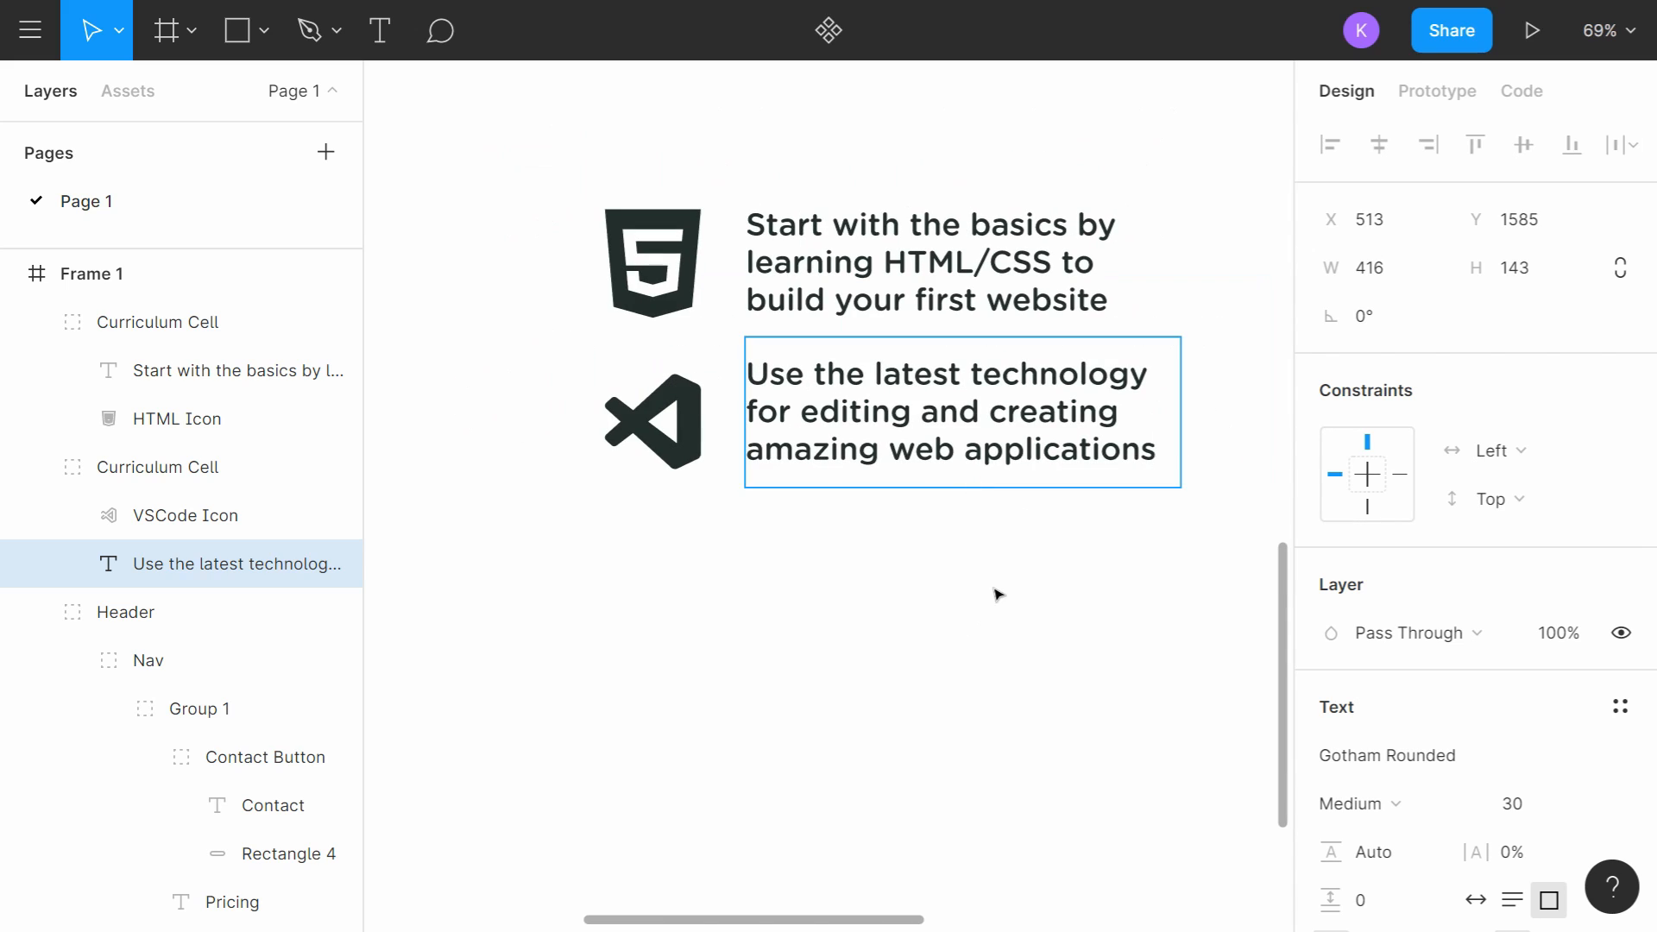
{"action": "key", "text": "Escape"}
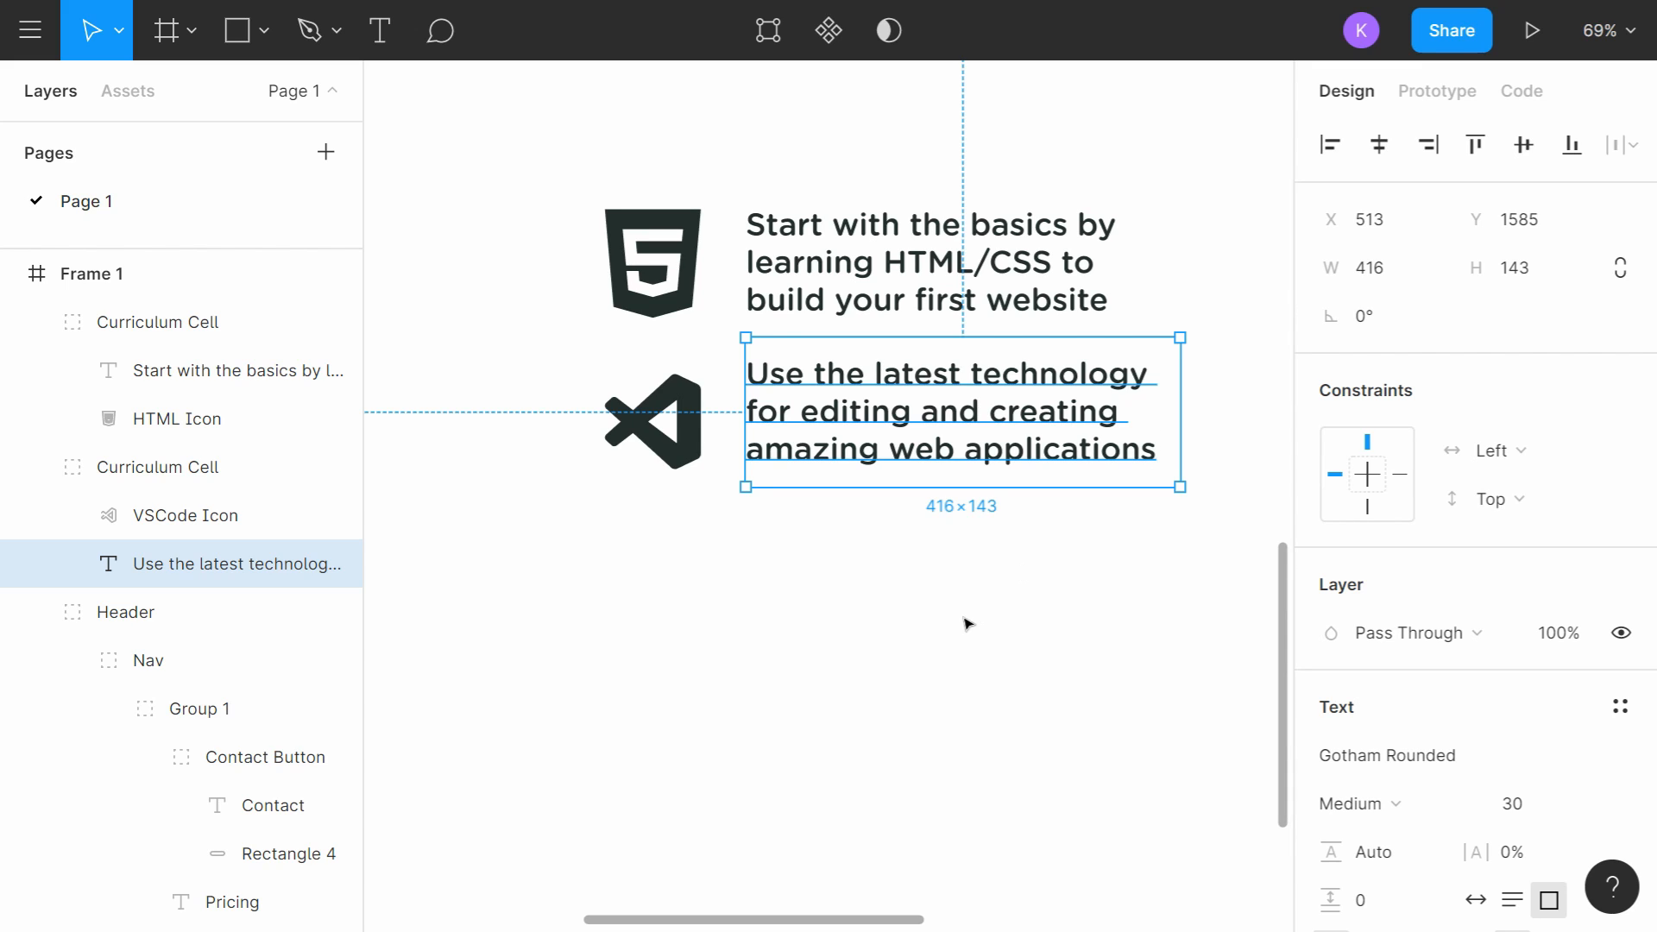
{"action": "key", "text": "Escape"}
Step: Duplicate the VSCode curriculum cell and place one copy directly beneath the other, at X 378, Y 1728
{"action": "scroll", "coordinate": [915, 535], "scroll_direction": "right", "scroll_amount": 1}
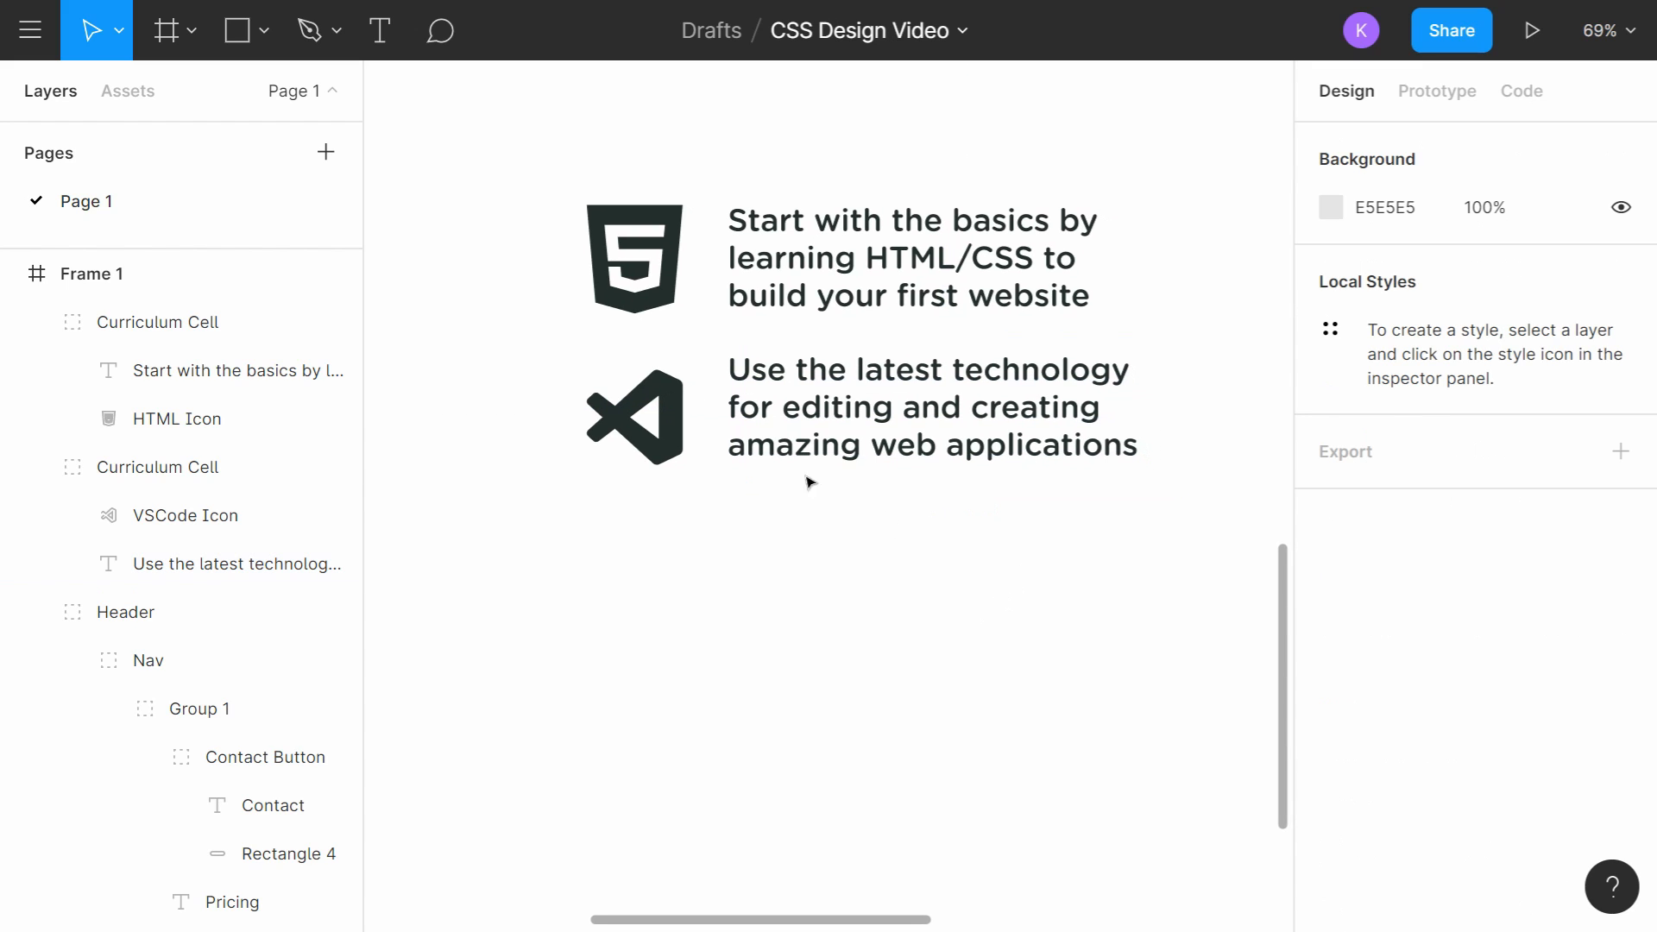
{"action": "left_click", "coordinate": [36, 467]}
{"action": "left_click", "coordinate": [35, 322]}
{"action": "left_click", "coordinate": [202, 390]}
{"action": "key", "text": "ctrl+v"}
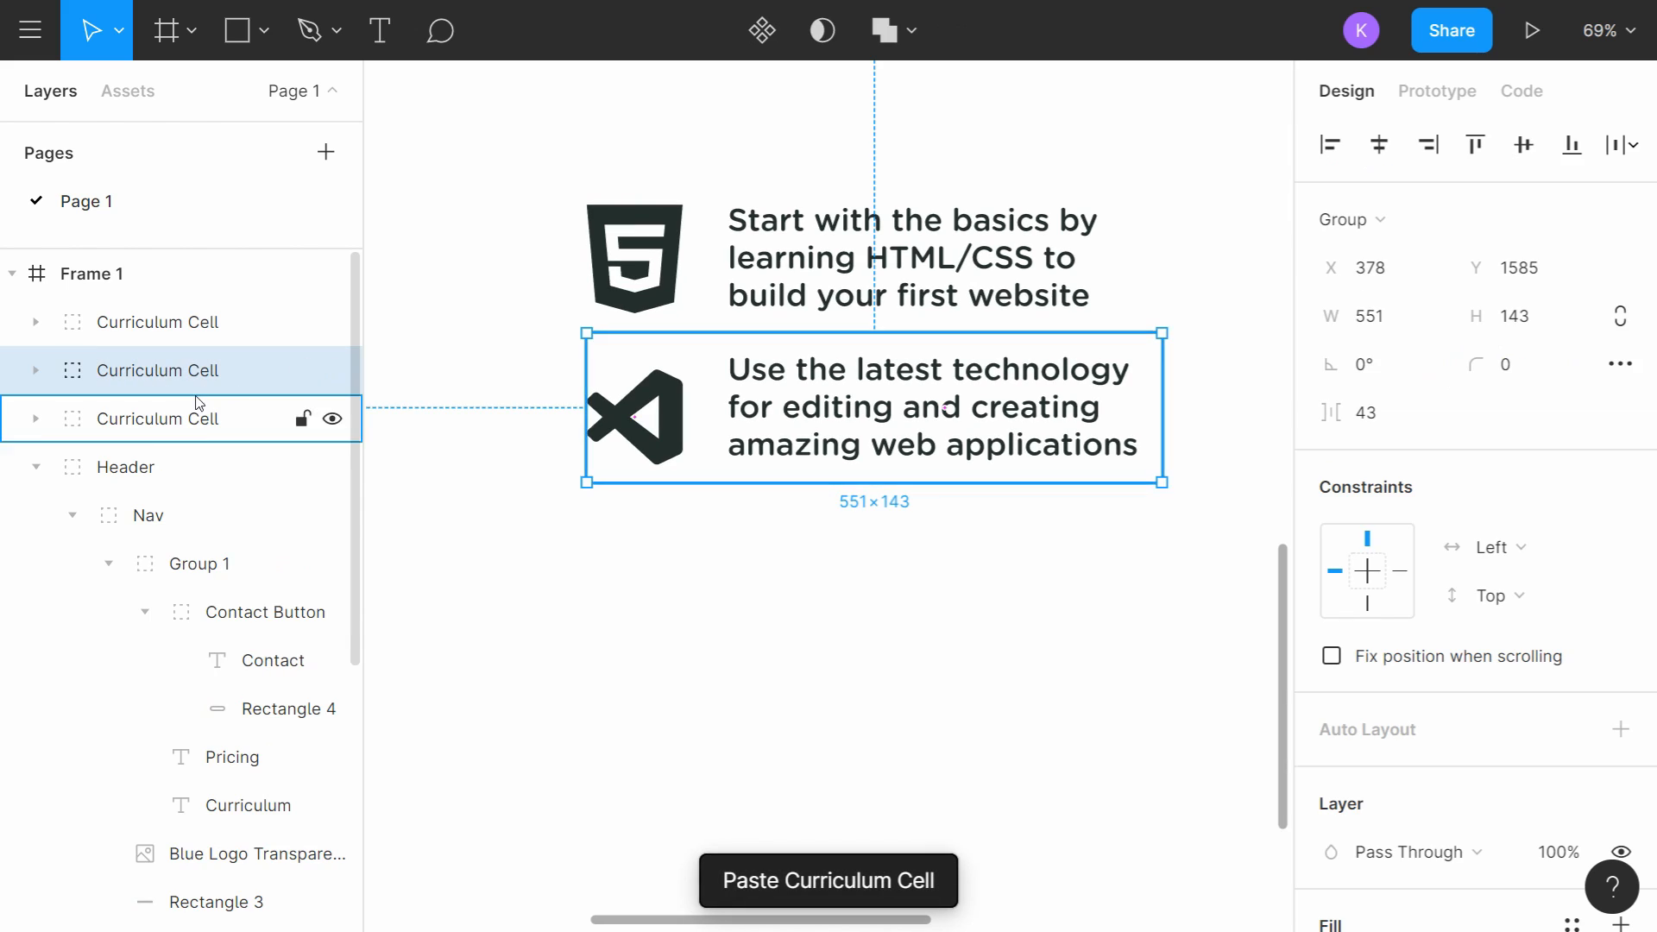
{"action": "left_click", "coordinate": [166, 418]}
{"action": "left_click_drag", "start_coordinate": [744, 410], "coordinate": [747, 561]}
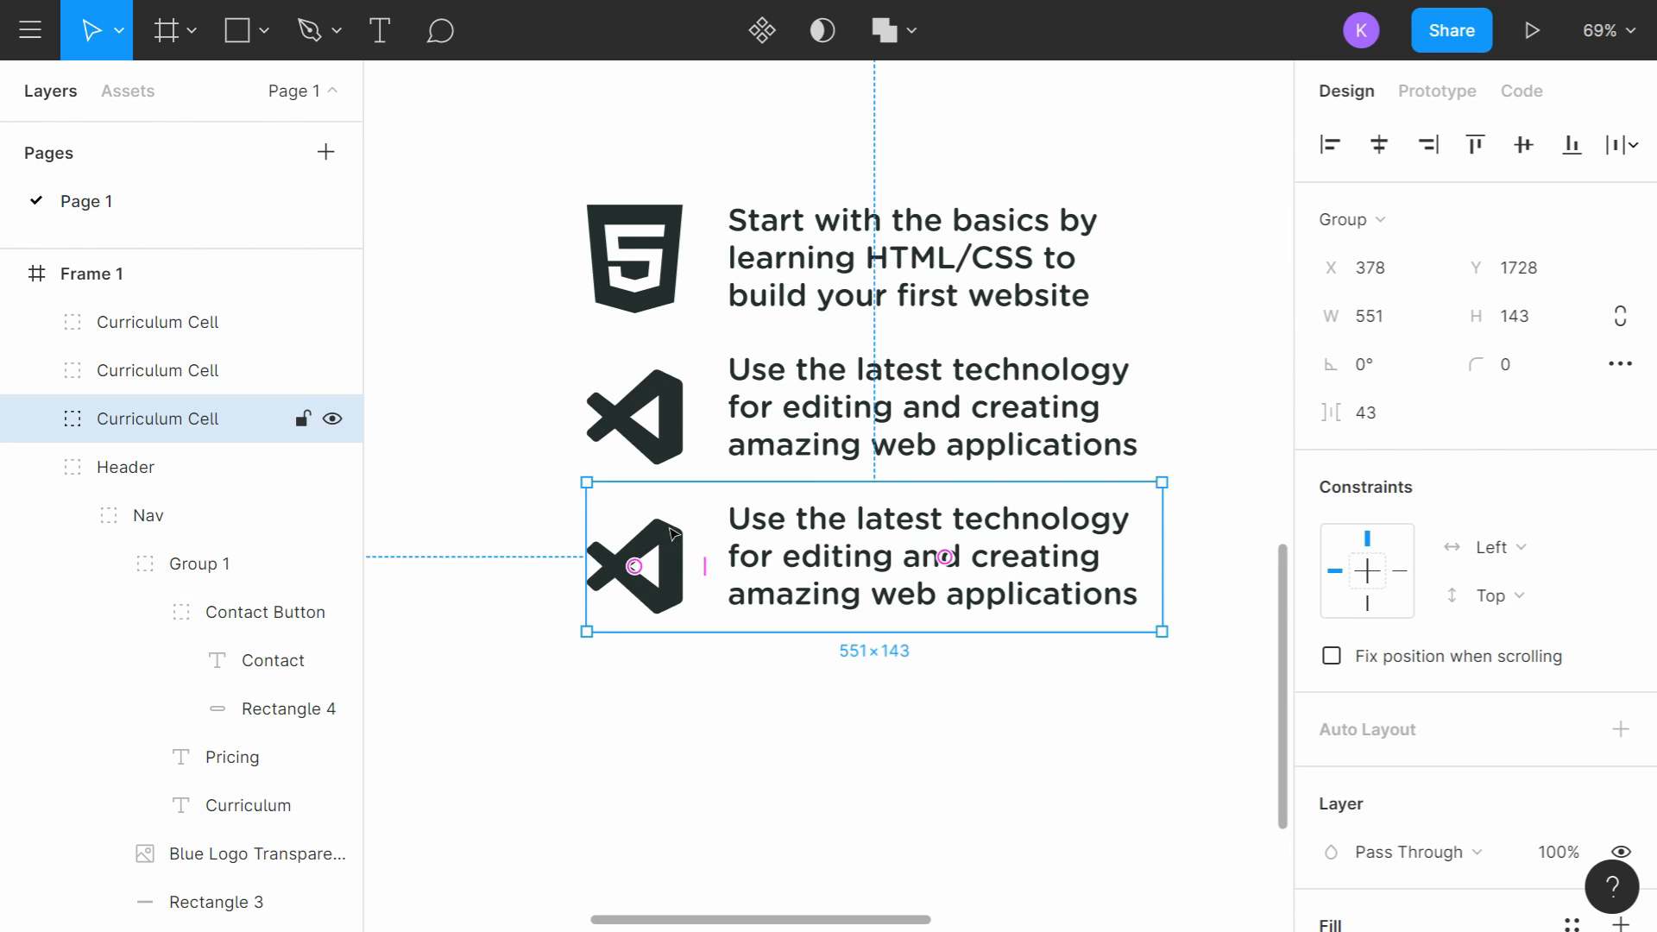
Step: Replace the third cell's text with "Create stunning designs by using modern design tools like Figma and Sketch"
{"action": "scroll", "coordinate": [673, 533], "scroll_direction": "left", "scroll_amount": 2}
{"action": "double_click", "coordinate": [927, 480]}
{"action": "double_click", "coordinate": [946, 490]}
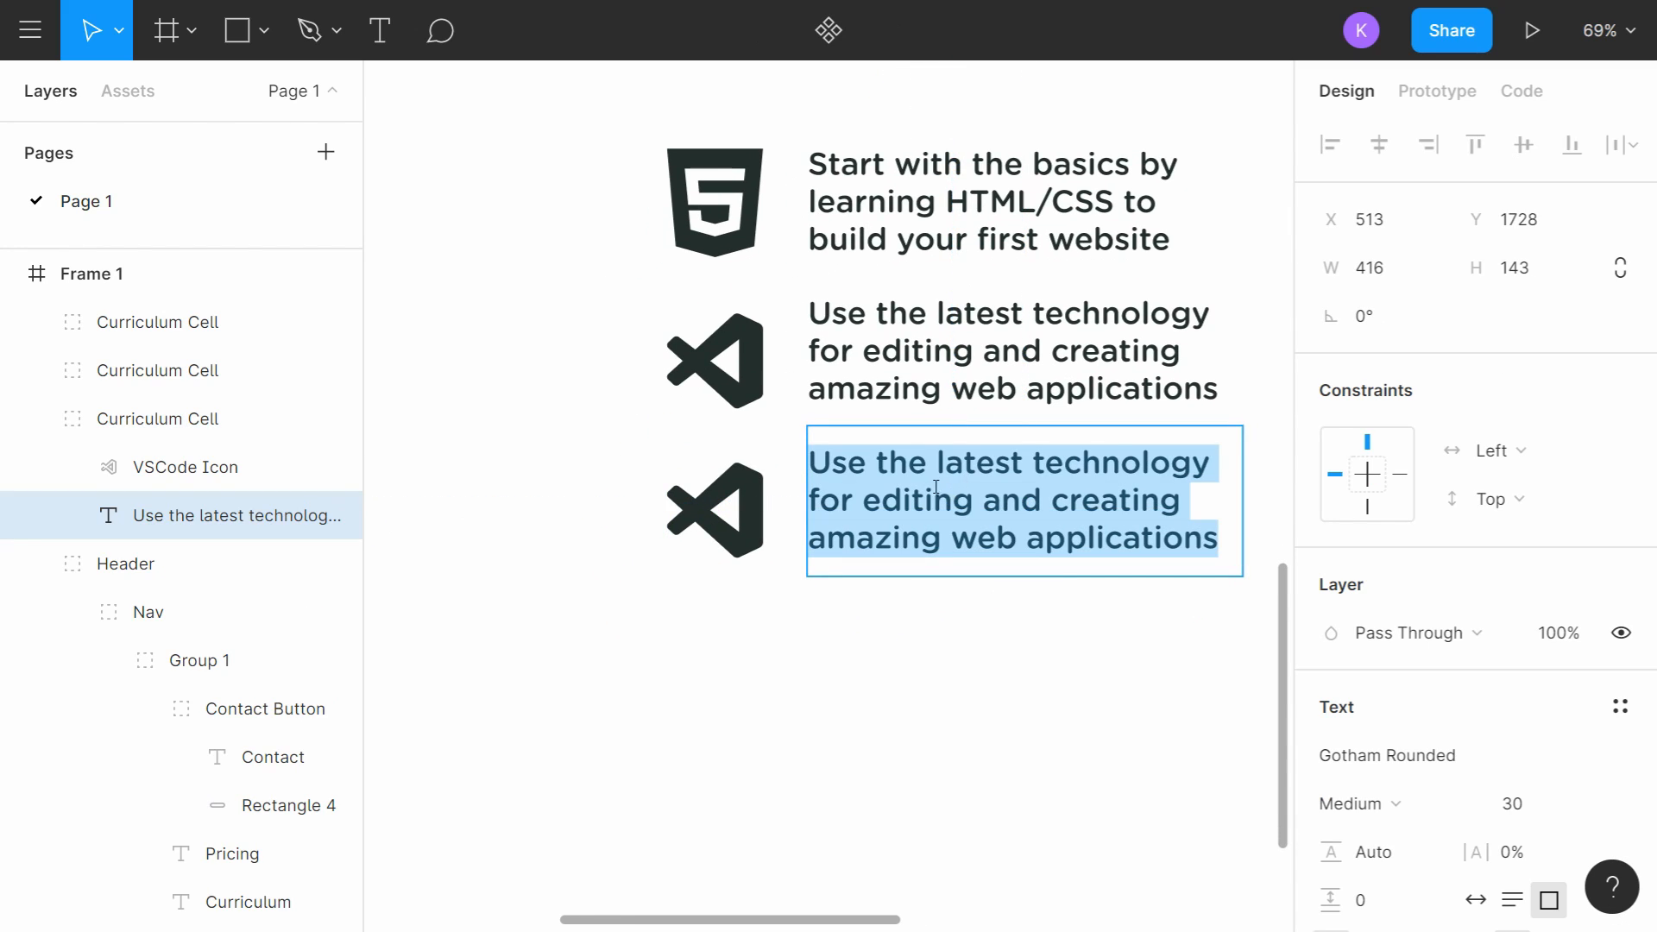
{"action": "type", "text": "Create"}
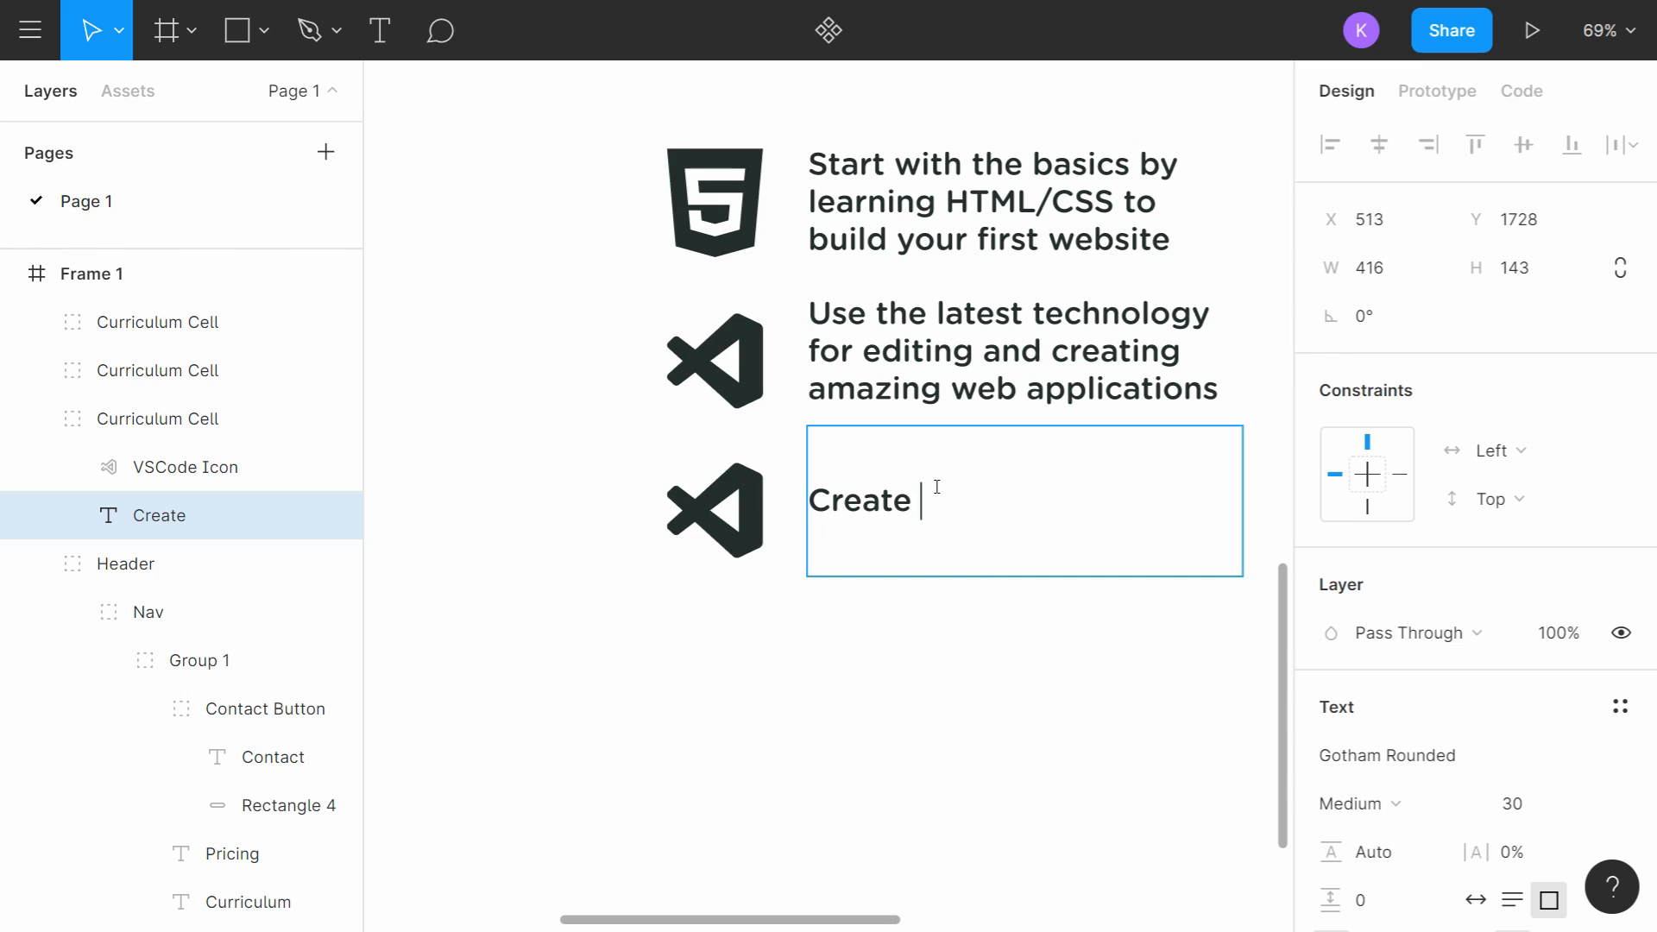
{"action": "type", "text": " sssunning designe"}
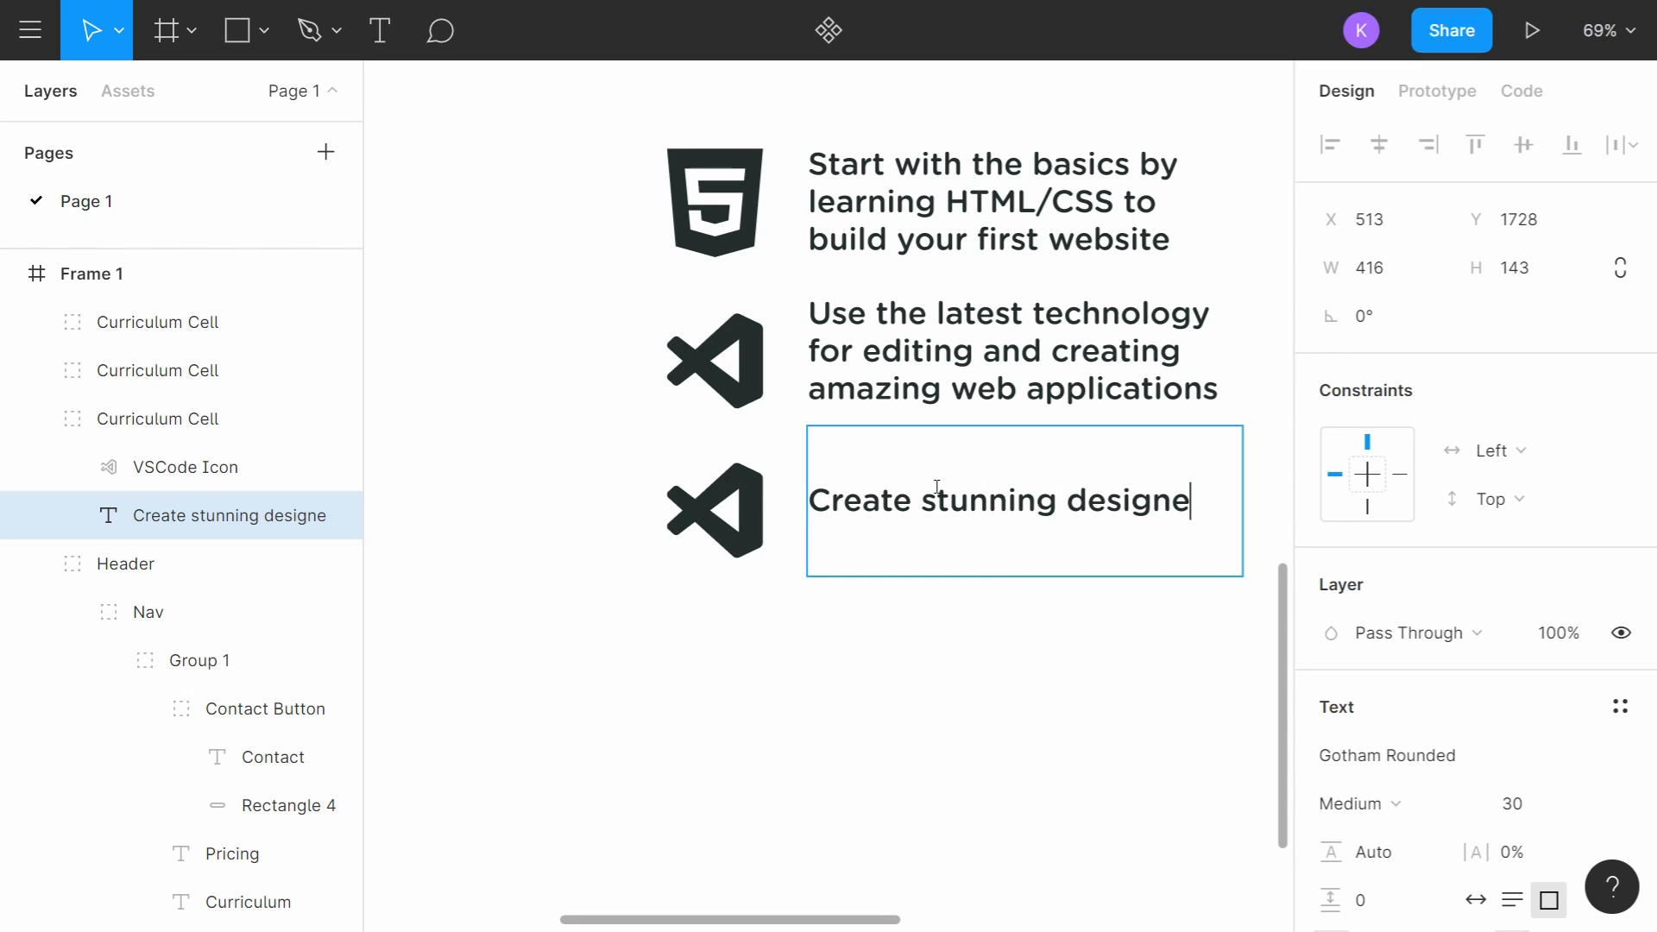
{"action": "key", "text": "BackSpace"}
{"action": "type", "text": "ns by using "}
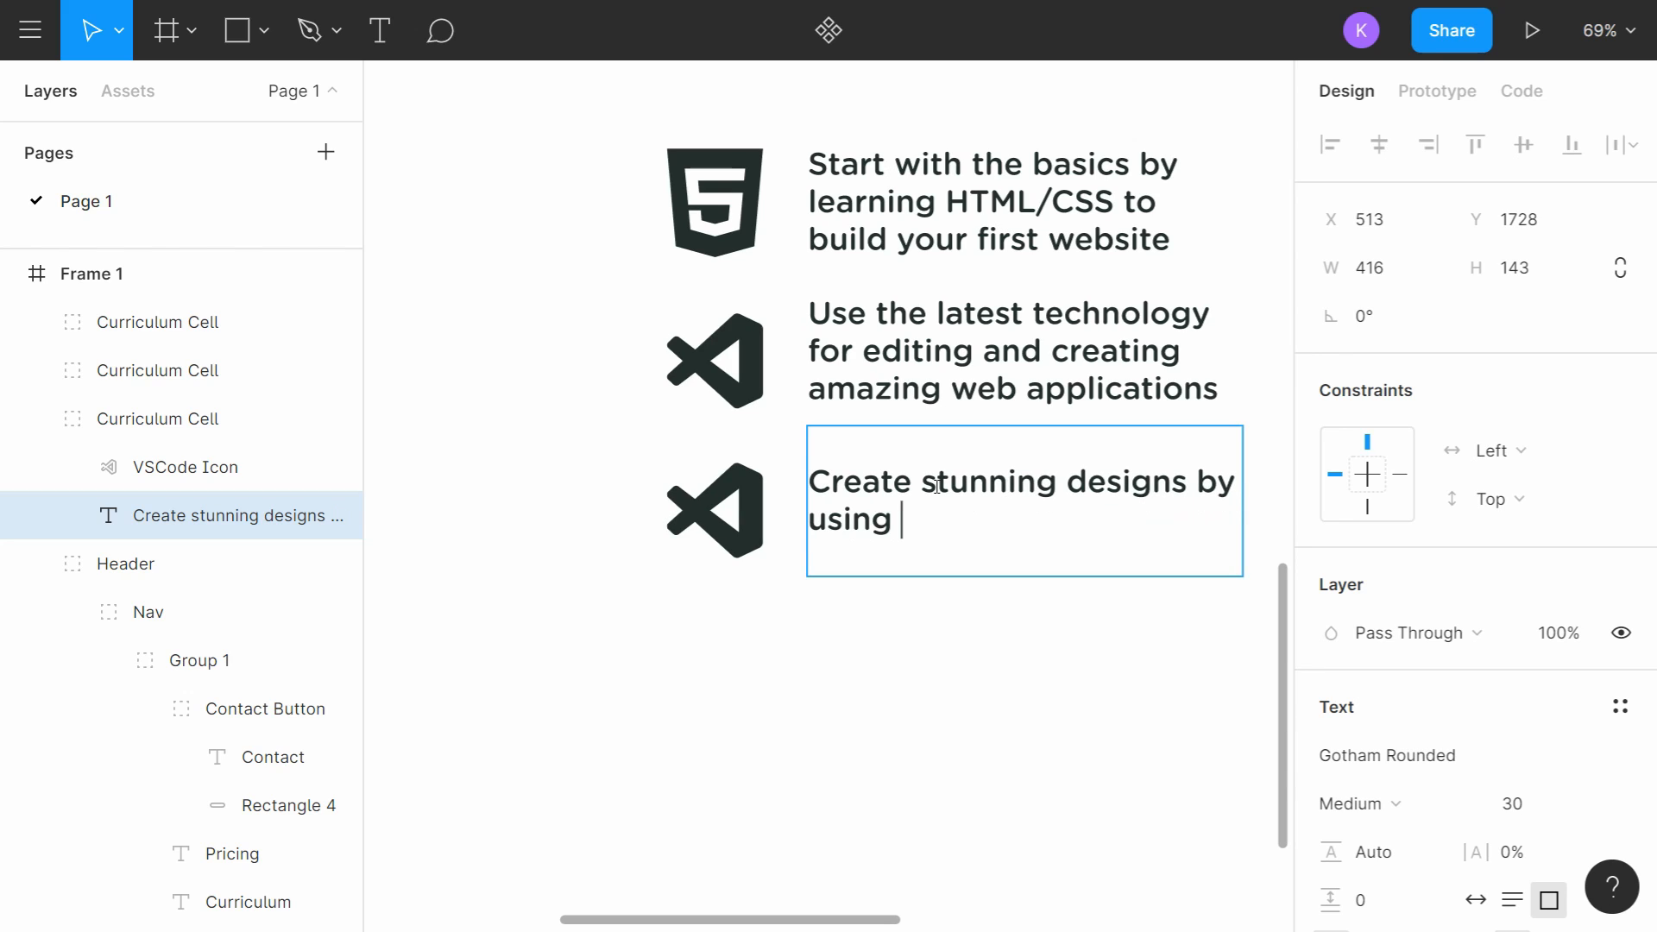
{"action": "type", "text": "modern design too"}
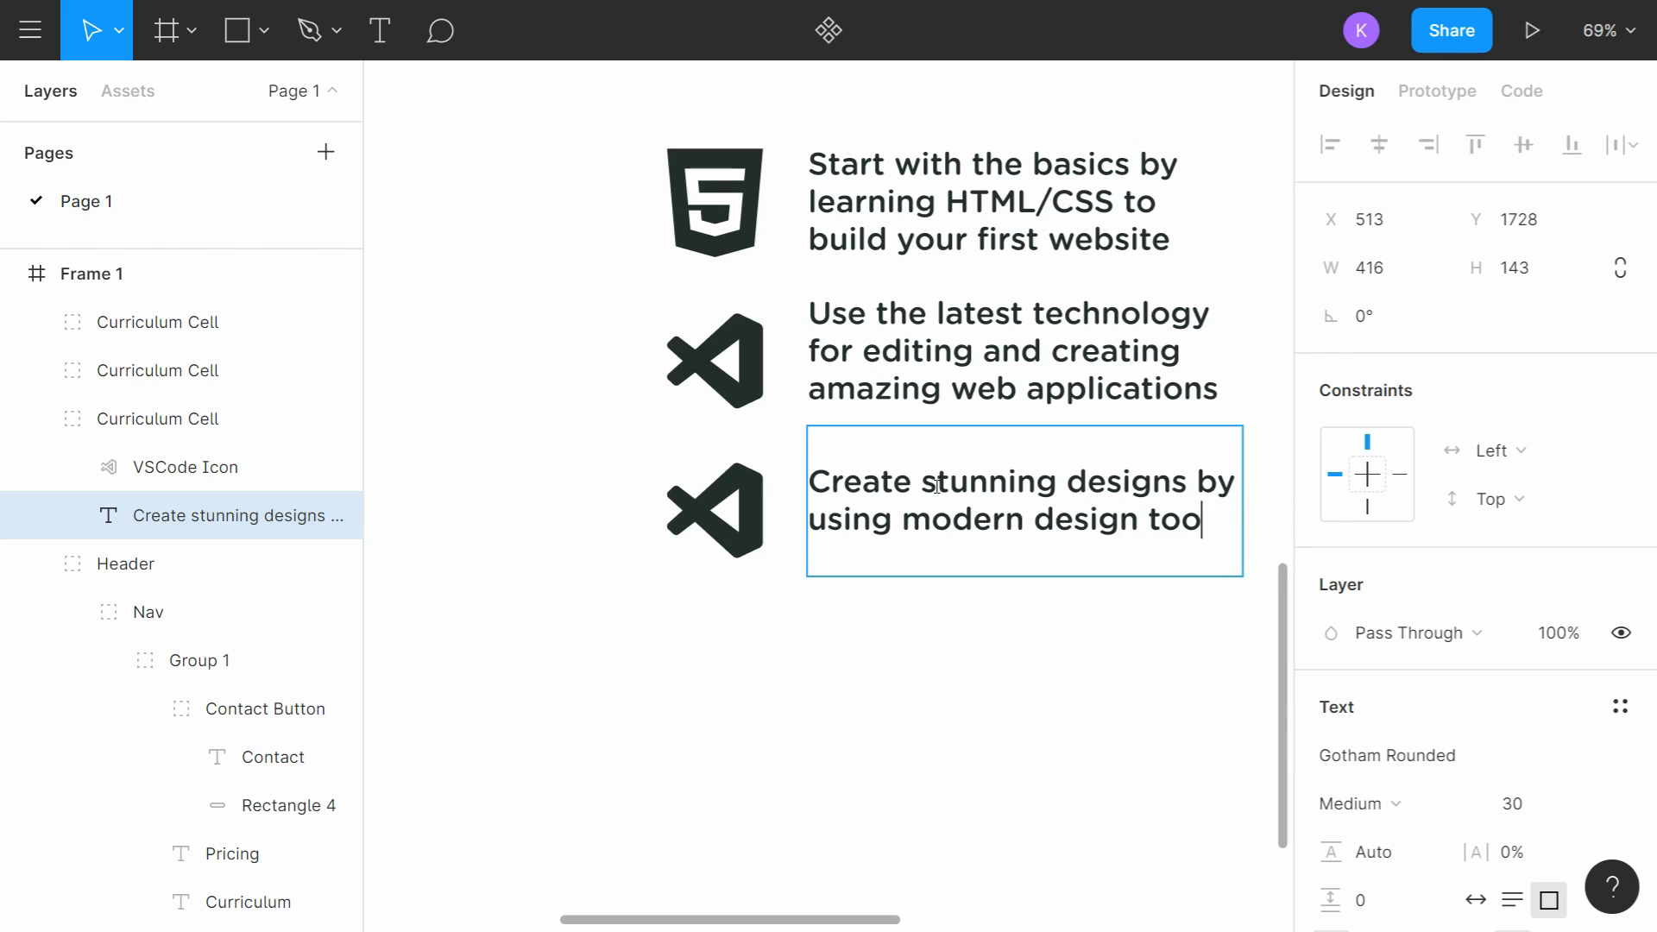
{"action": "type", "text": "ls like Figma "}
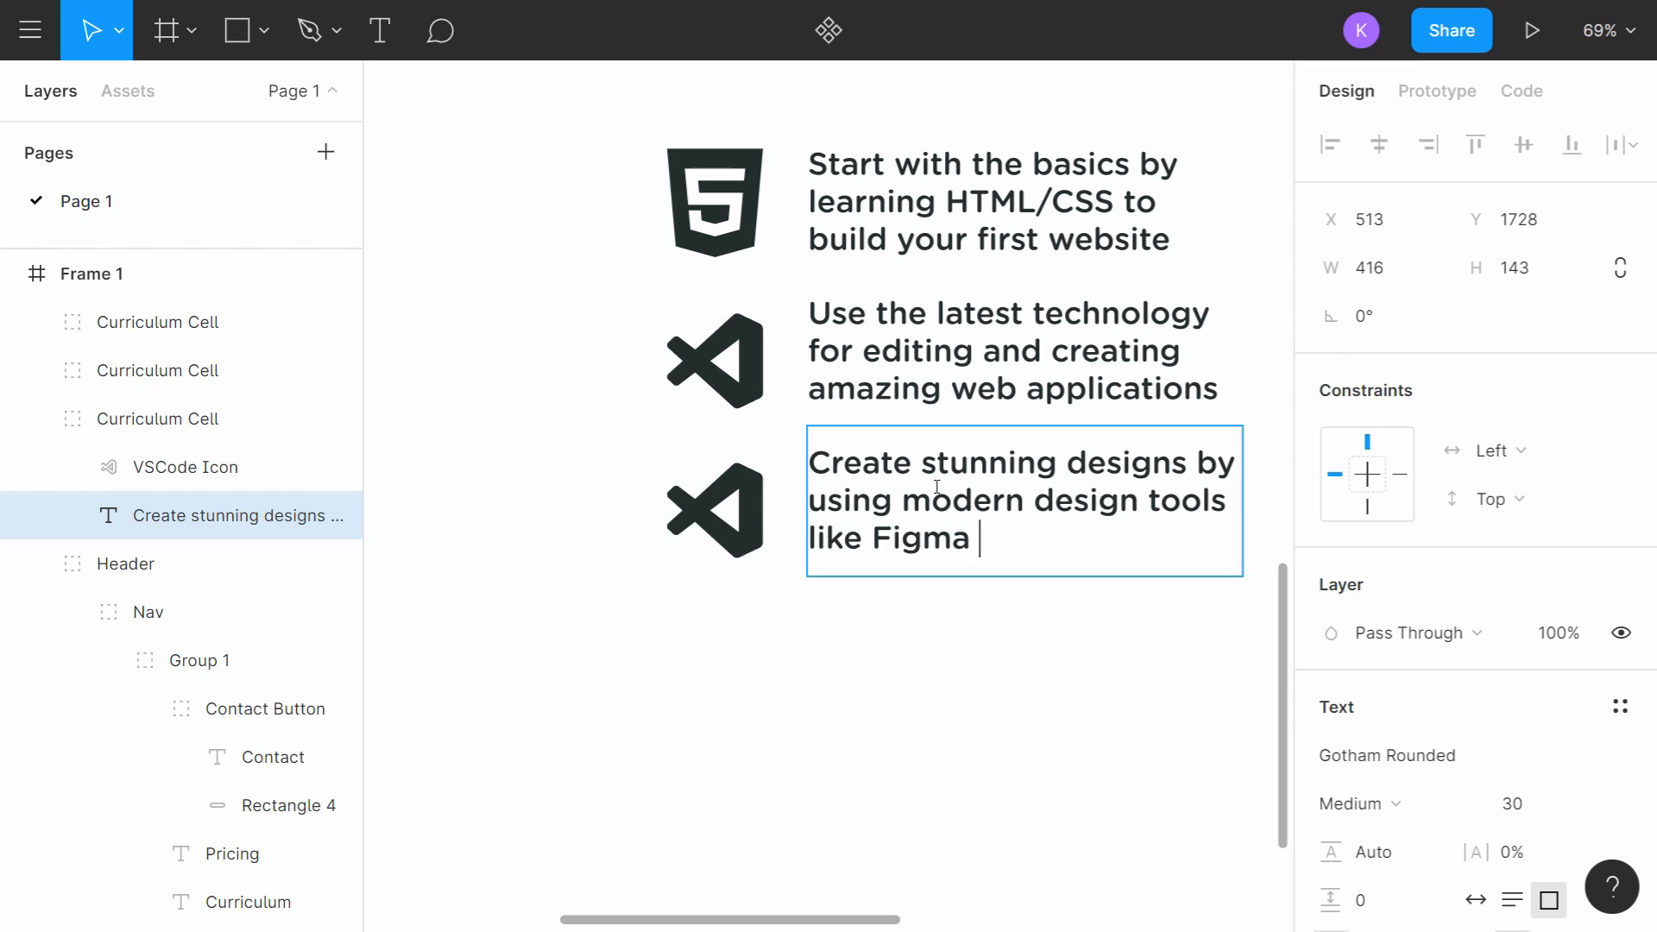
{"action": "type", "text": "and Sketch"}
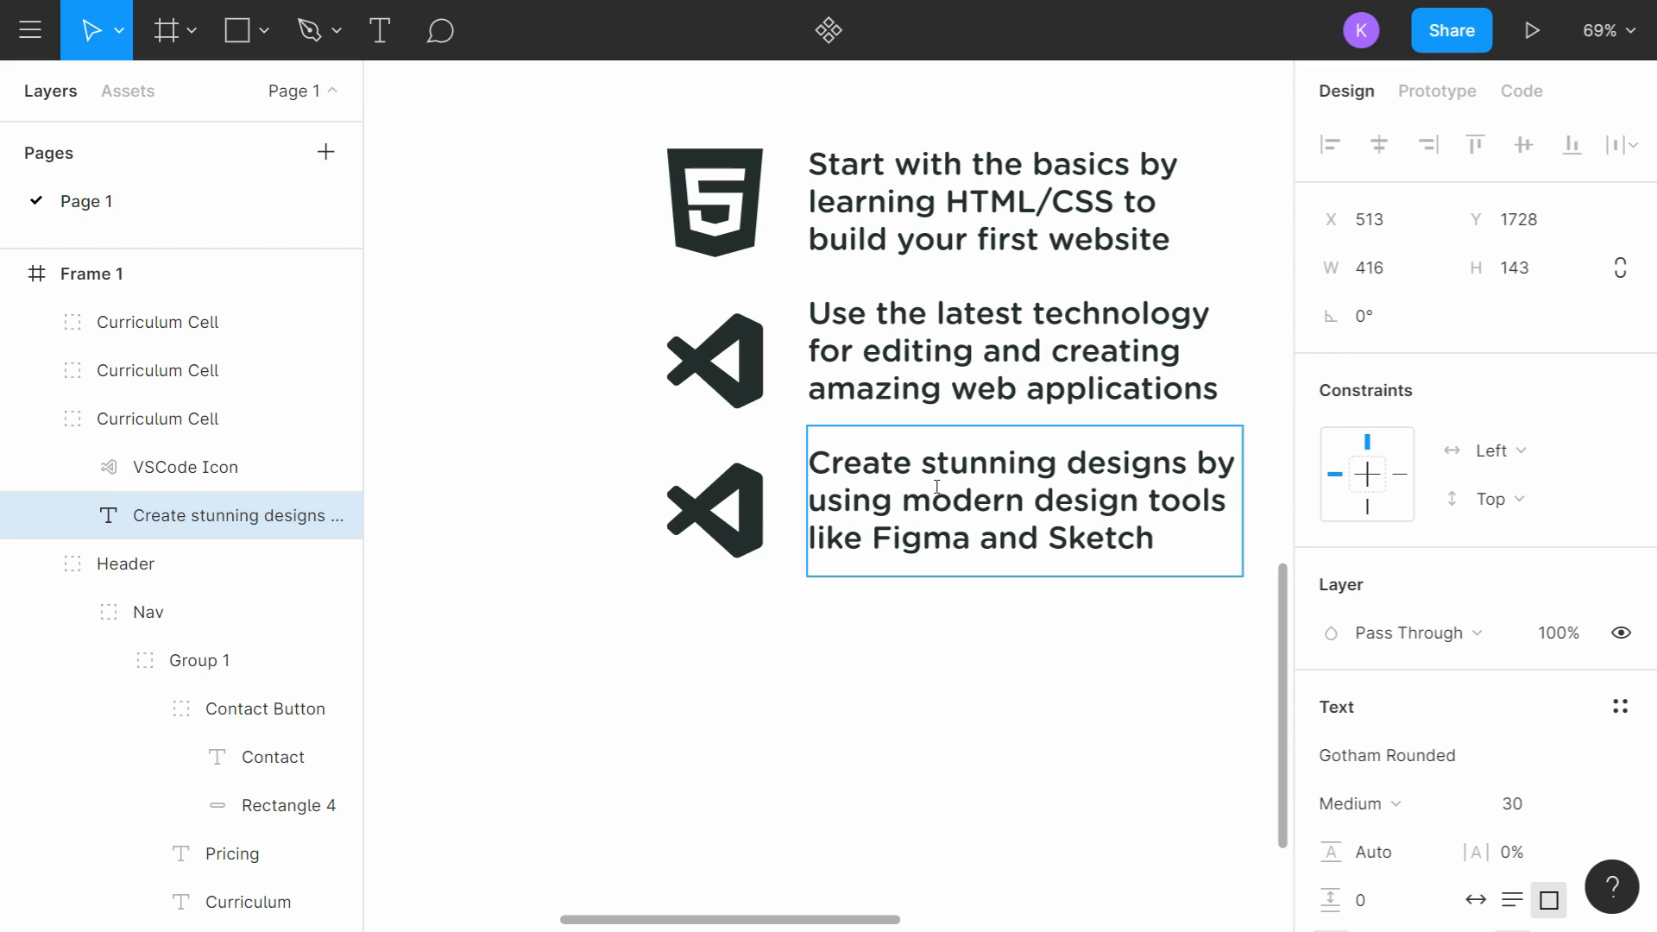
{"action": "scroll", "coordinate": [936, 486], "scroll_direction": "down", "scroll_amount": 5}
{"action": "key", "text": "Escape"}
Step: Replace the third cell's VSCode icon with the Design Icon at X 378, Y 1758, and nest it in that cell's group
{"action": "left_click", "coordinate": [639, 154]}
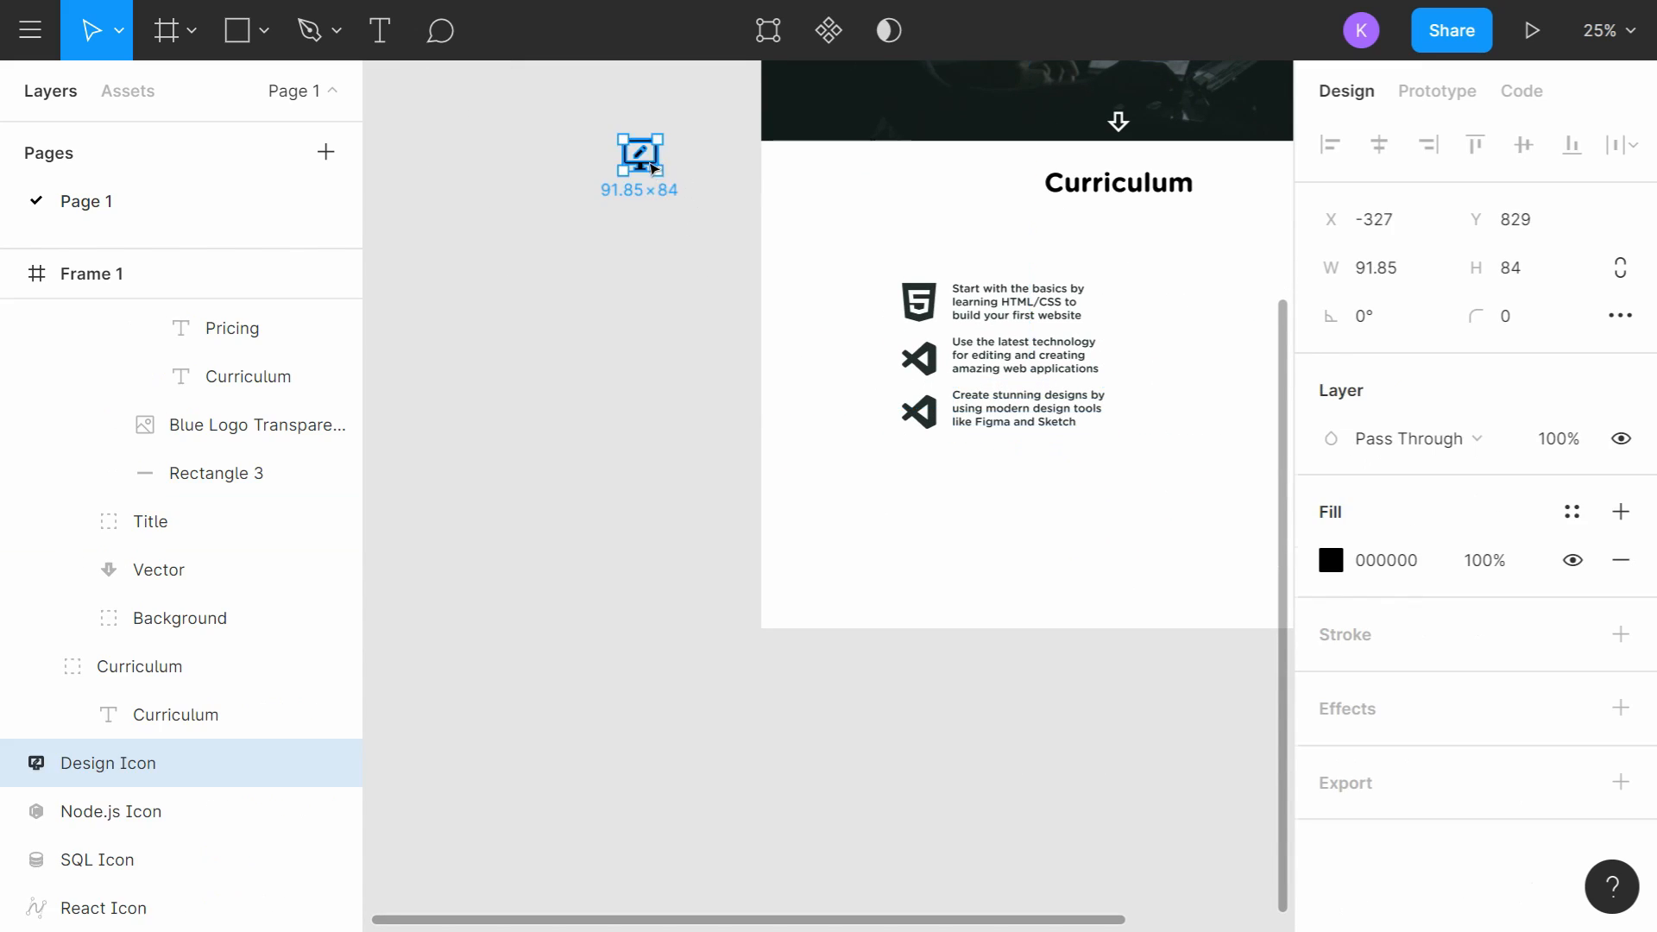
{"action": "left_click_drag", "start_coordinate": [653, 169], "coordinate": [910, 455]}
{"action": "scroll", "coordinate": [910, 455], "scroll_direction": "up", "scroll_amount": 5}
{"action": "left_click", "coordinate": [988, 322]}
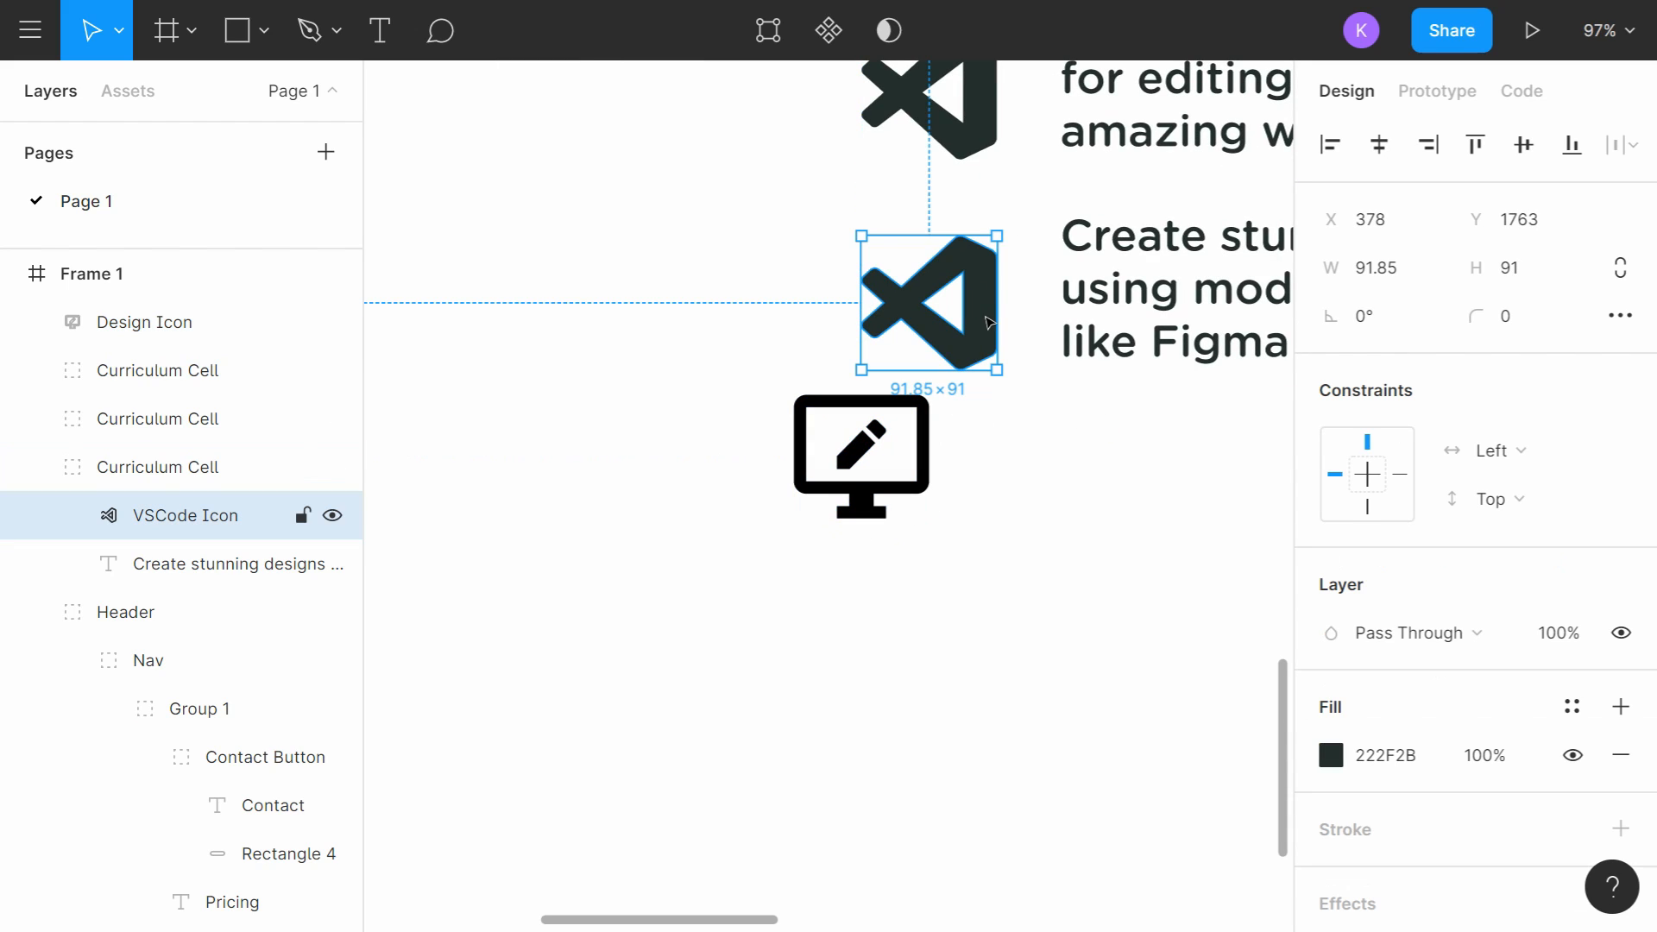
{"action": "left_click", "coordinate": [981, 424]}
{"action": "left_click_drag", "start_coordinate": [872, 465], "coordinate": [942, 295]}
{"action": "scroll", "coordinate": [983, 563], "scroll_direction": "right", "scroll_amount": 1}
{"action": "scroll", "coordinate": [983, 564], "scroll_direction": "right", "scroll_amount": 2}
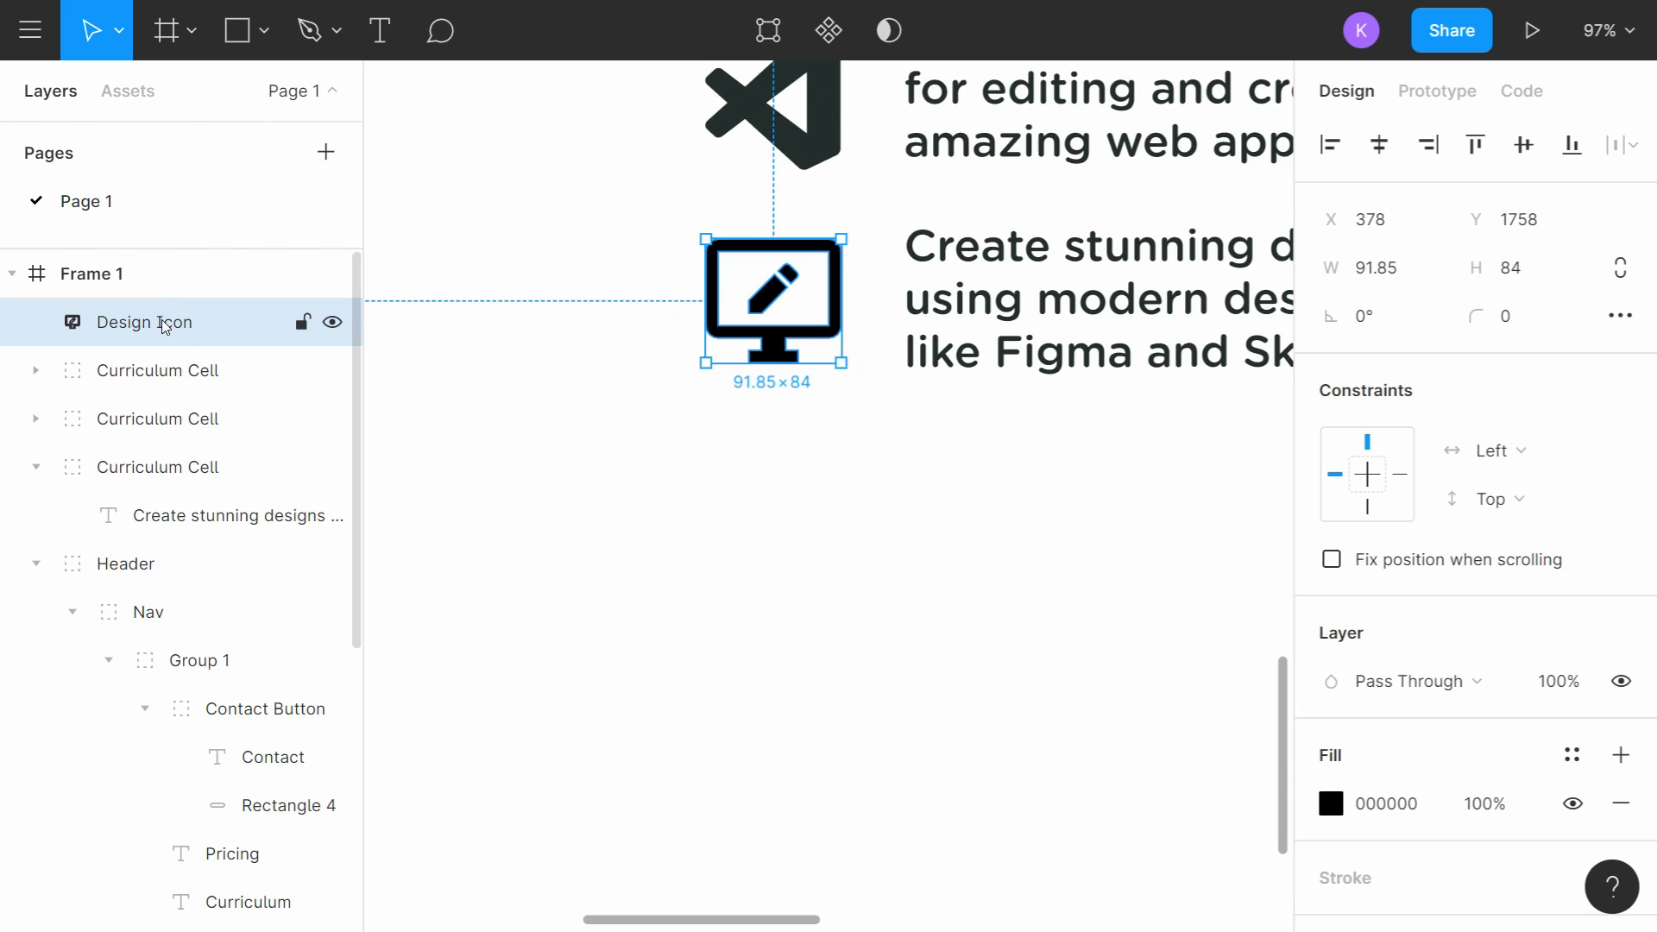
{"action": "left_click_drag", "start_coordinate": [164, 323], "coordinate": [58, 460]}
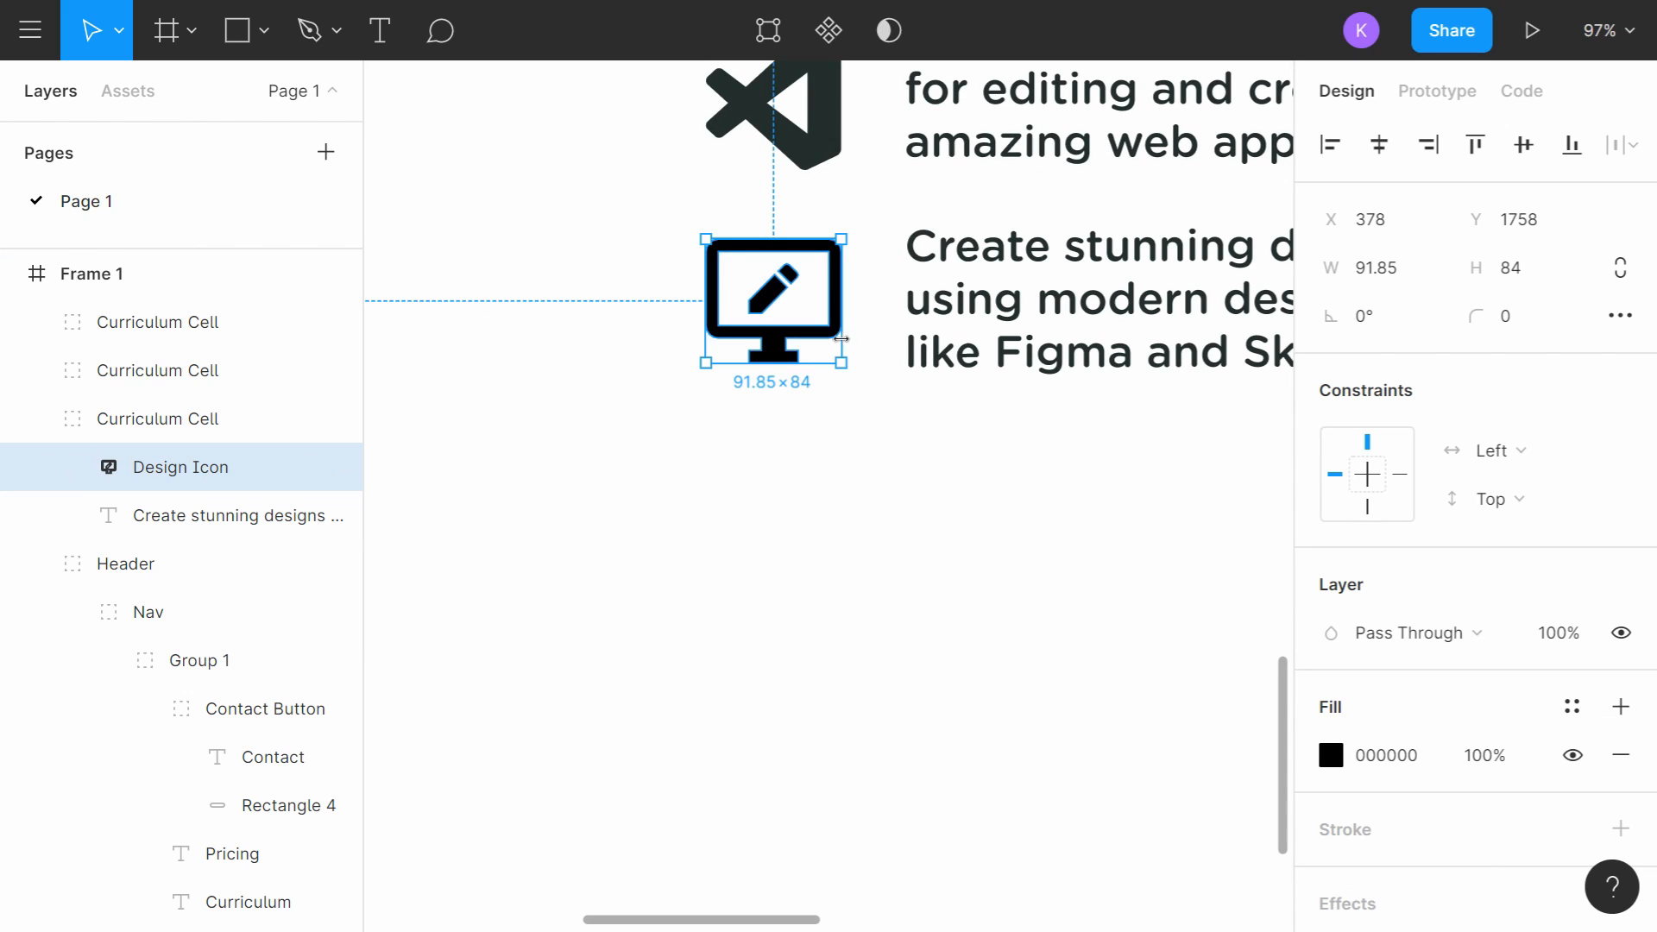
Step: Set the Design Icon's fill to 222F2B to match the third cell's text, and clear the selection
{"action": "left_click", "coordinate": [1389, 756]}
{"action": "key", "text": "BackSpace"}
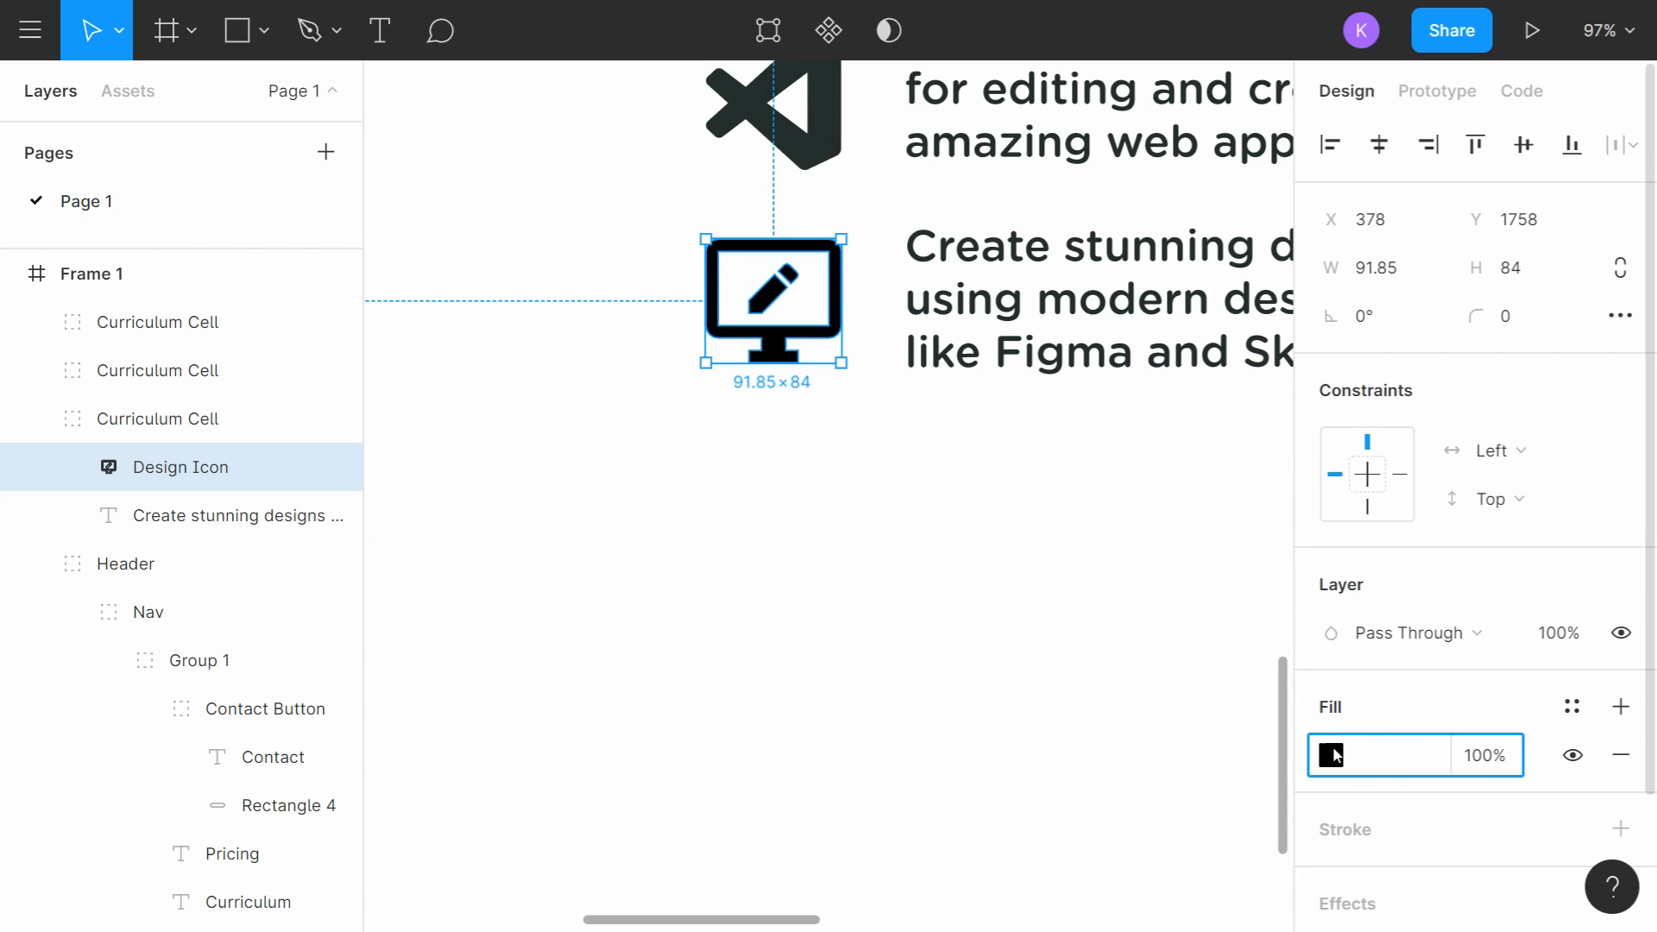
{"action": "left_click", "coordinate": [1035, 376]}
{"action": "scroll", "coordinate": [1385, 818], "scroll_direction": "down", "scroll_amount": 3}
{"action": "left_click", "coordinate": [1384, 818]}
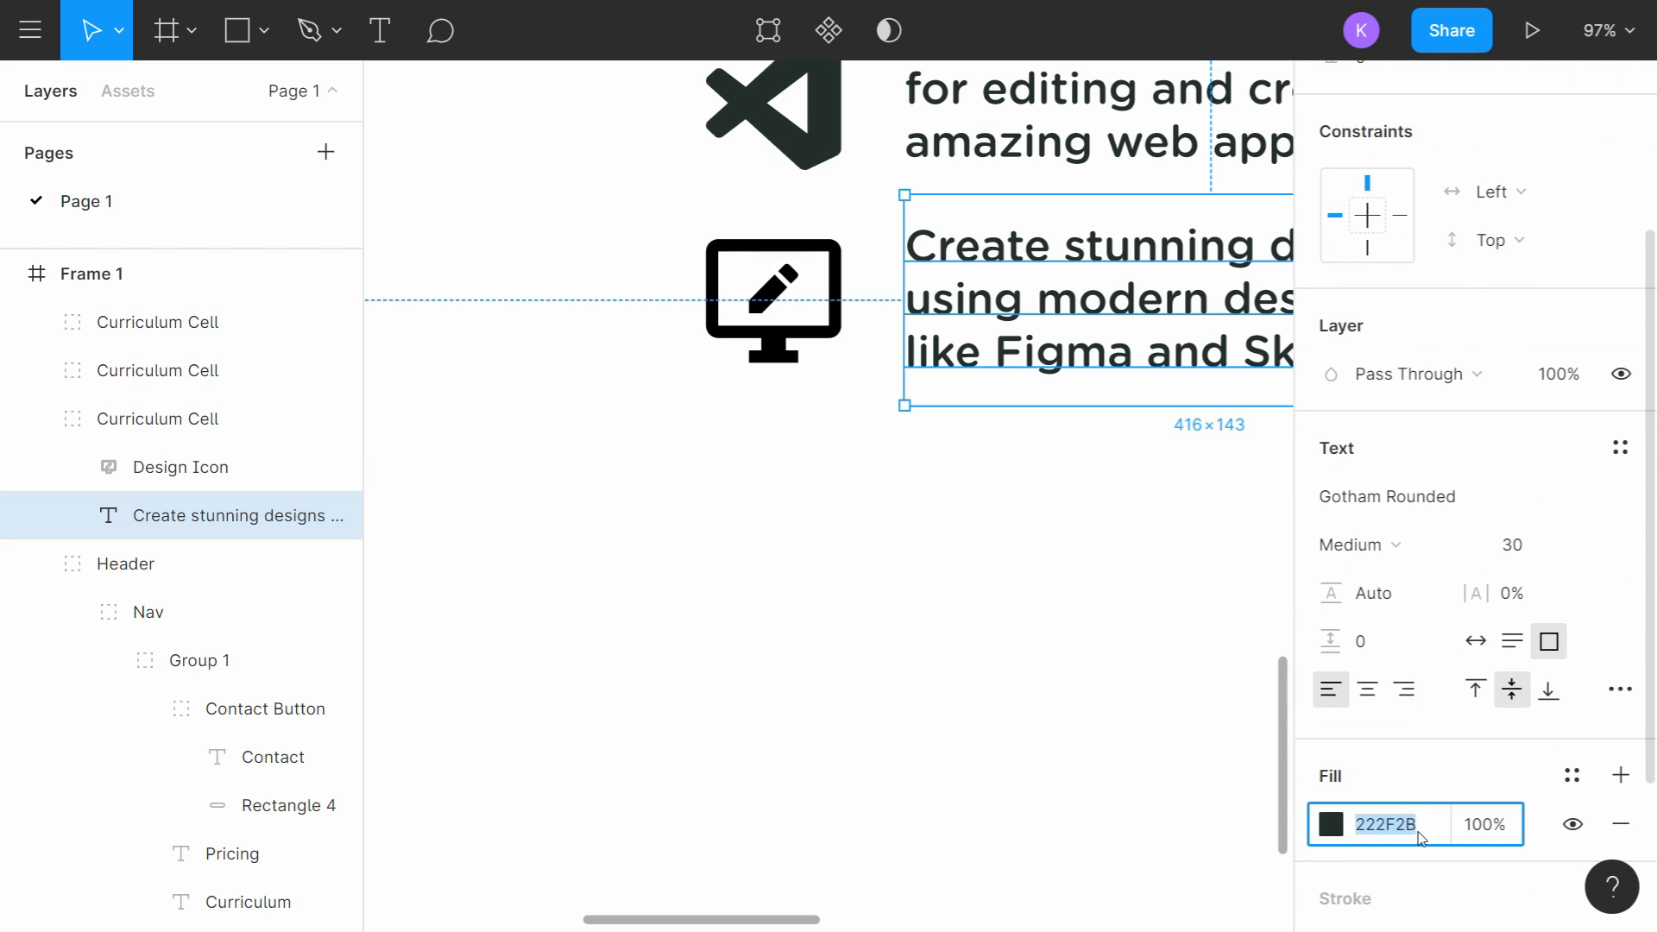
{"action": "left_click", "coordinate": [819, 345]}
{"action": "left_click", "coordinate": [1385, 596]}
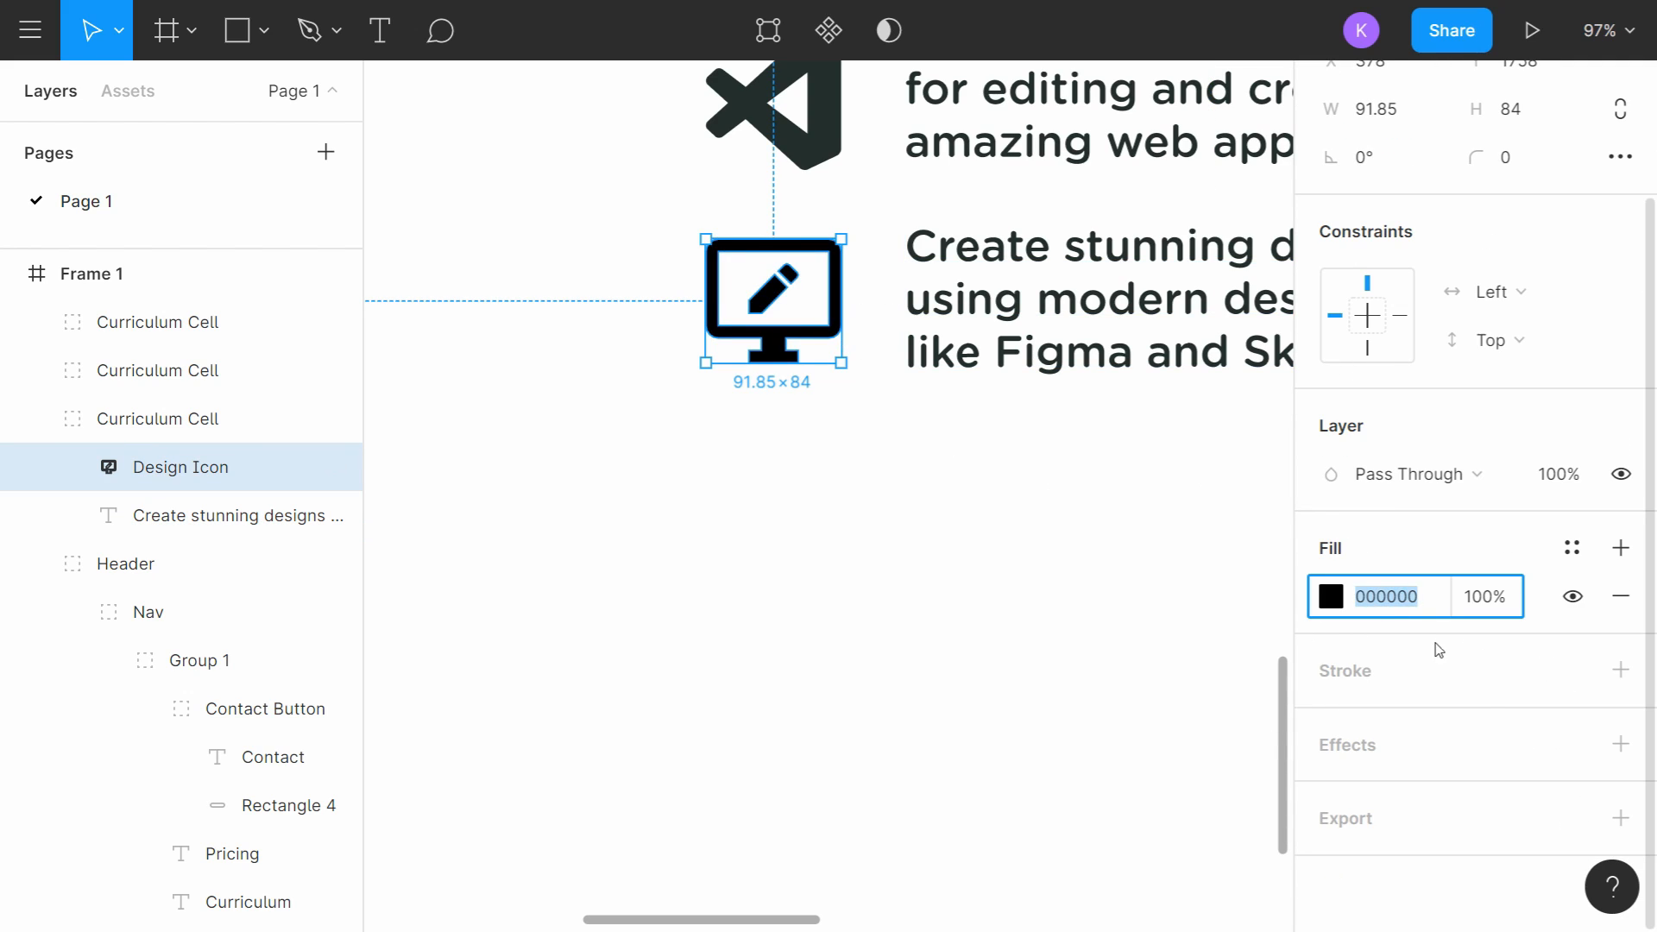
{"action": "type", "text": "222F2B"}
{"action": "key", "text": "Return"}
{"action": "scroll", "coordinate": [930, 558], "scroll_direction": "down", "scroll_amount": 5}
{"action": "left_click_drag", "start_coordinate": [930, 558], "coordinate": [886, 568]}
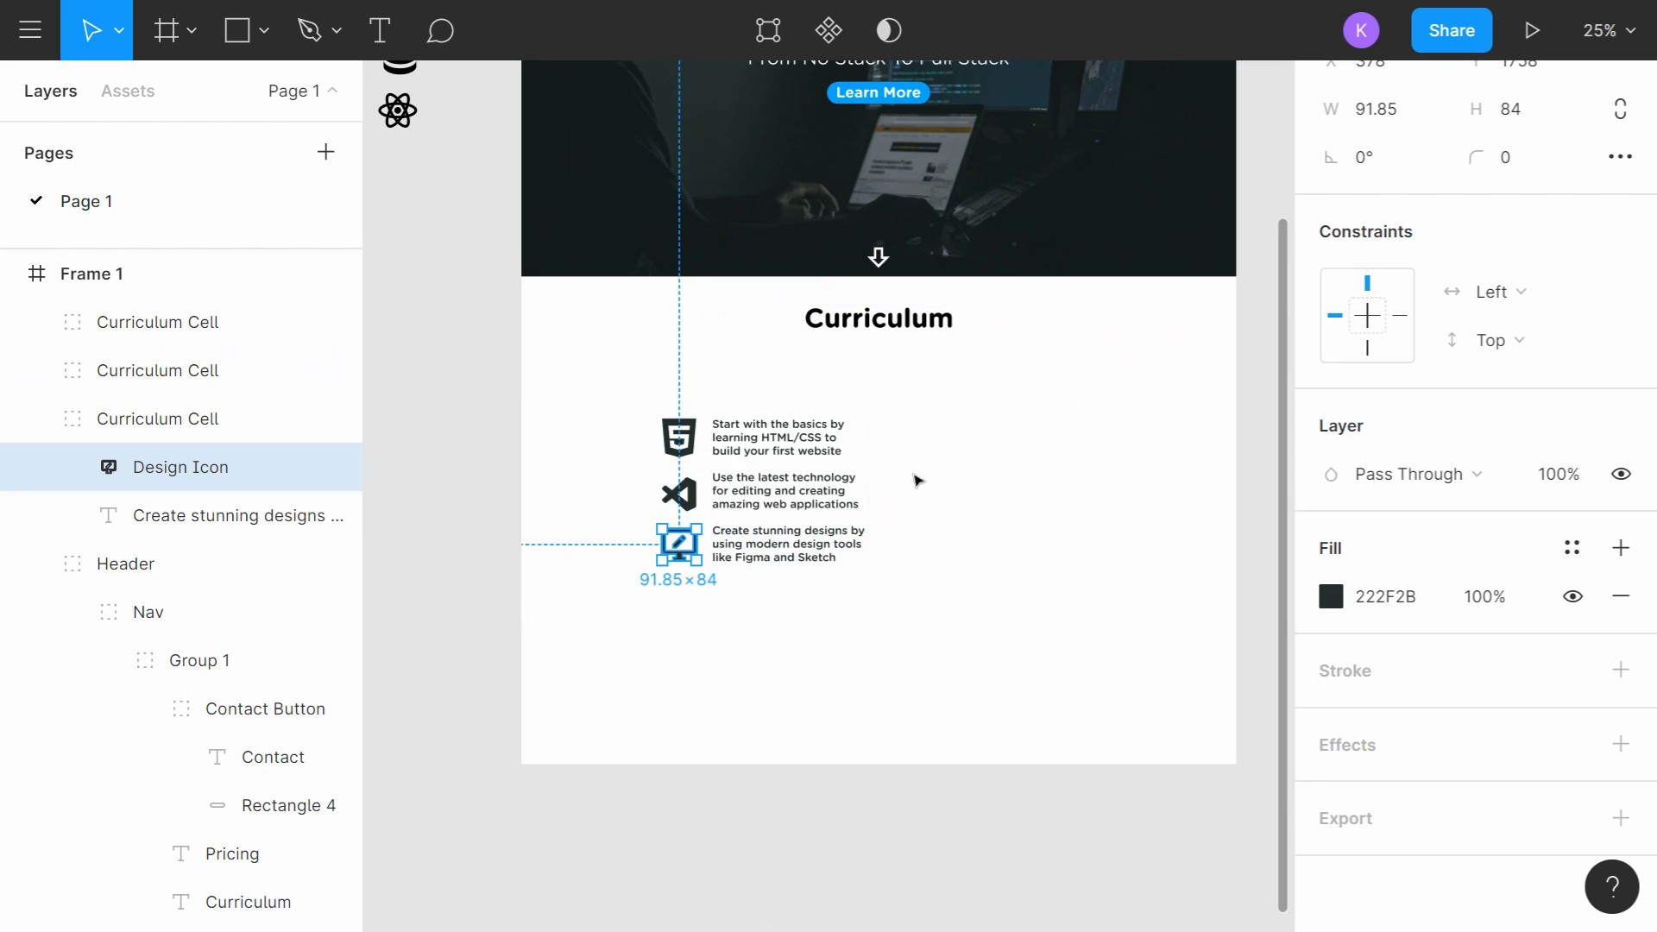
{"action": "left_click", "coordinate": [851, 612]}
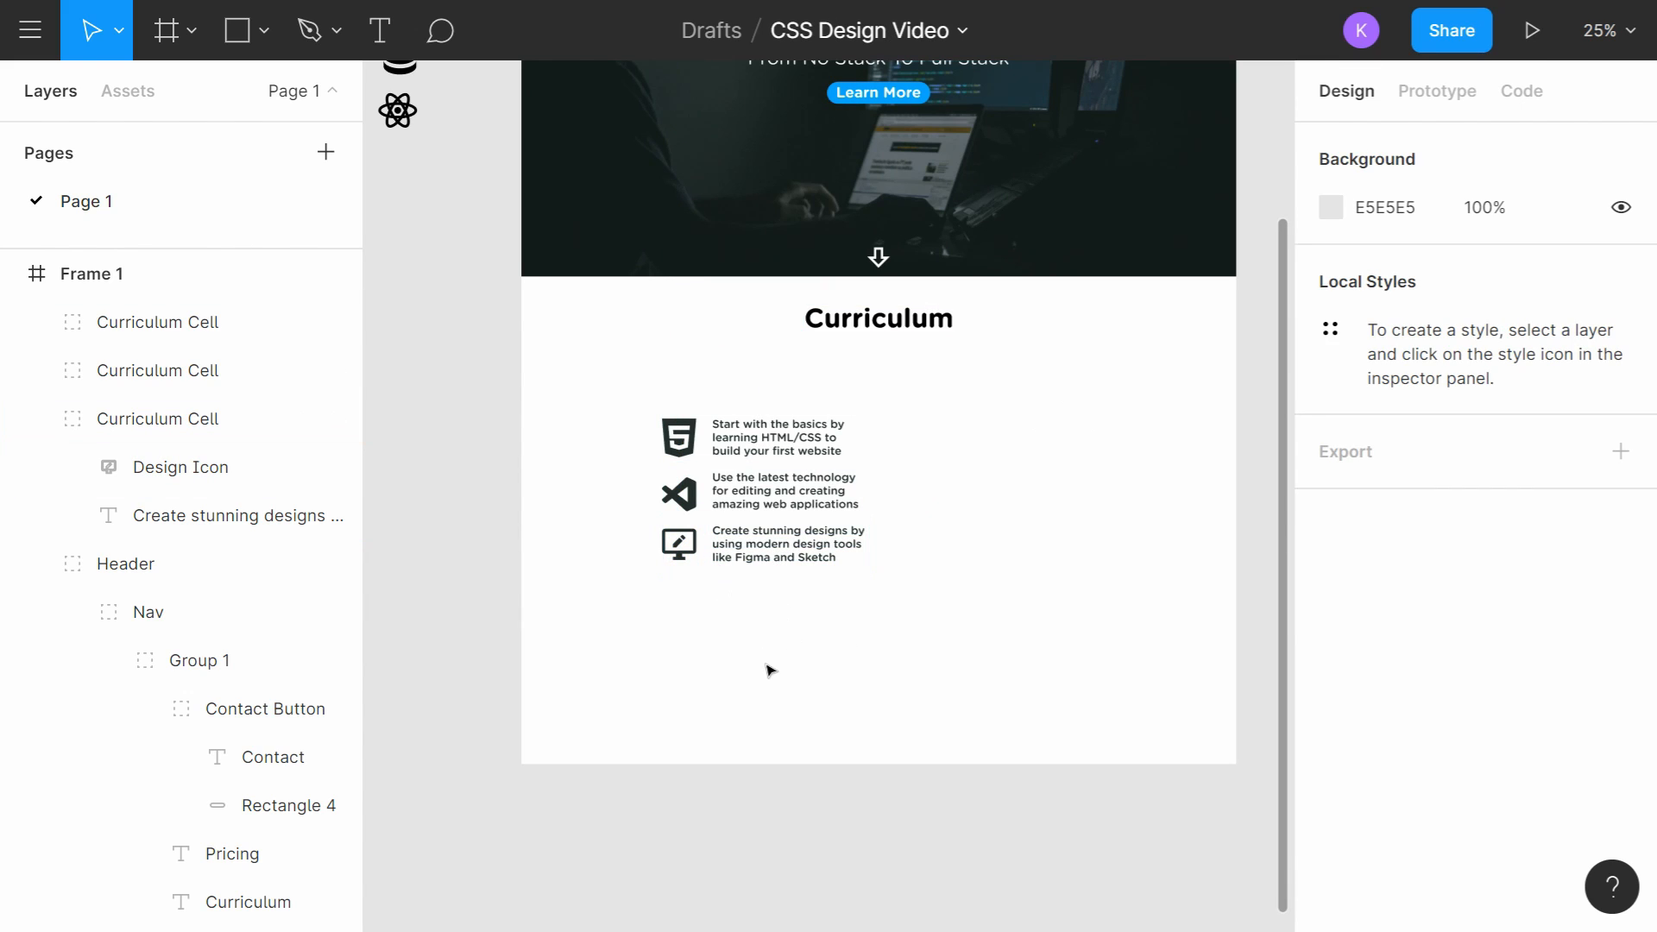
Step: Group the three curriculum cells and name the group "Curriculum Column"
{"action": "scroll", "coordinate": [769, 664], "scroll_direction": "up", "scroll_amount": 2}
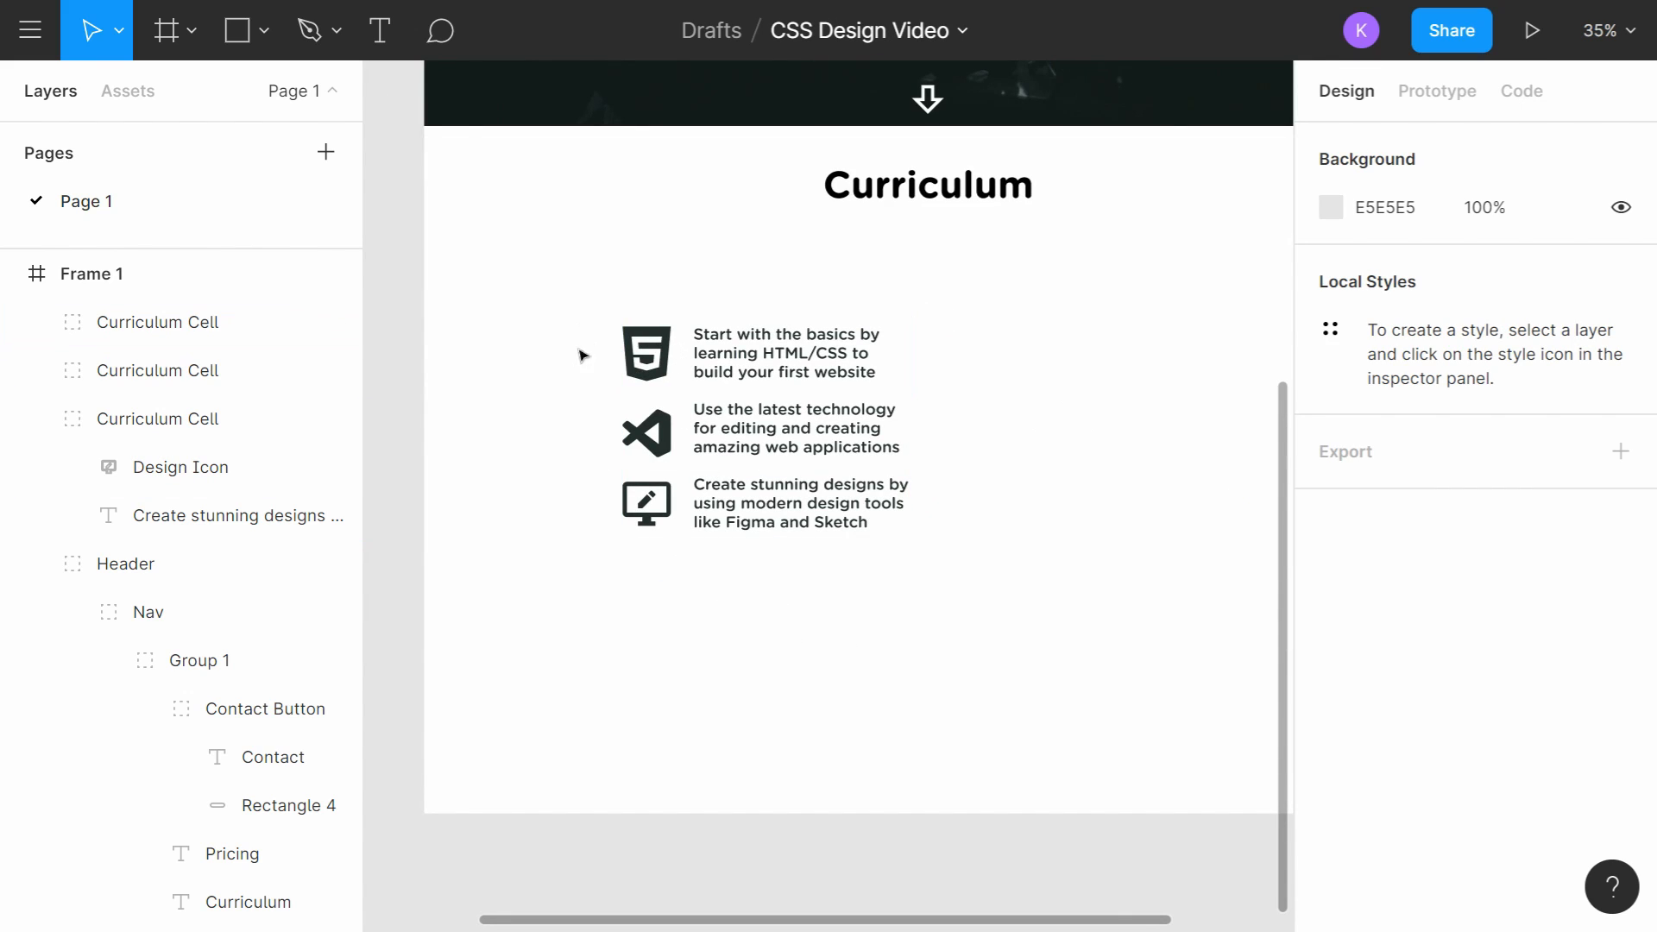
{"action": "left_click", "coordinate": [159, 323]}
{"action": "left_click", "coordinate": [204, 418], "text": "shift"}
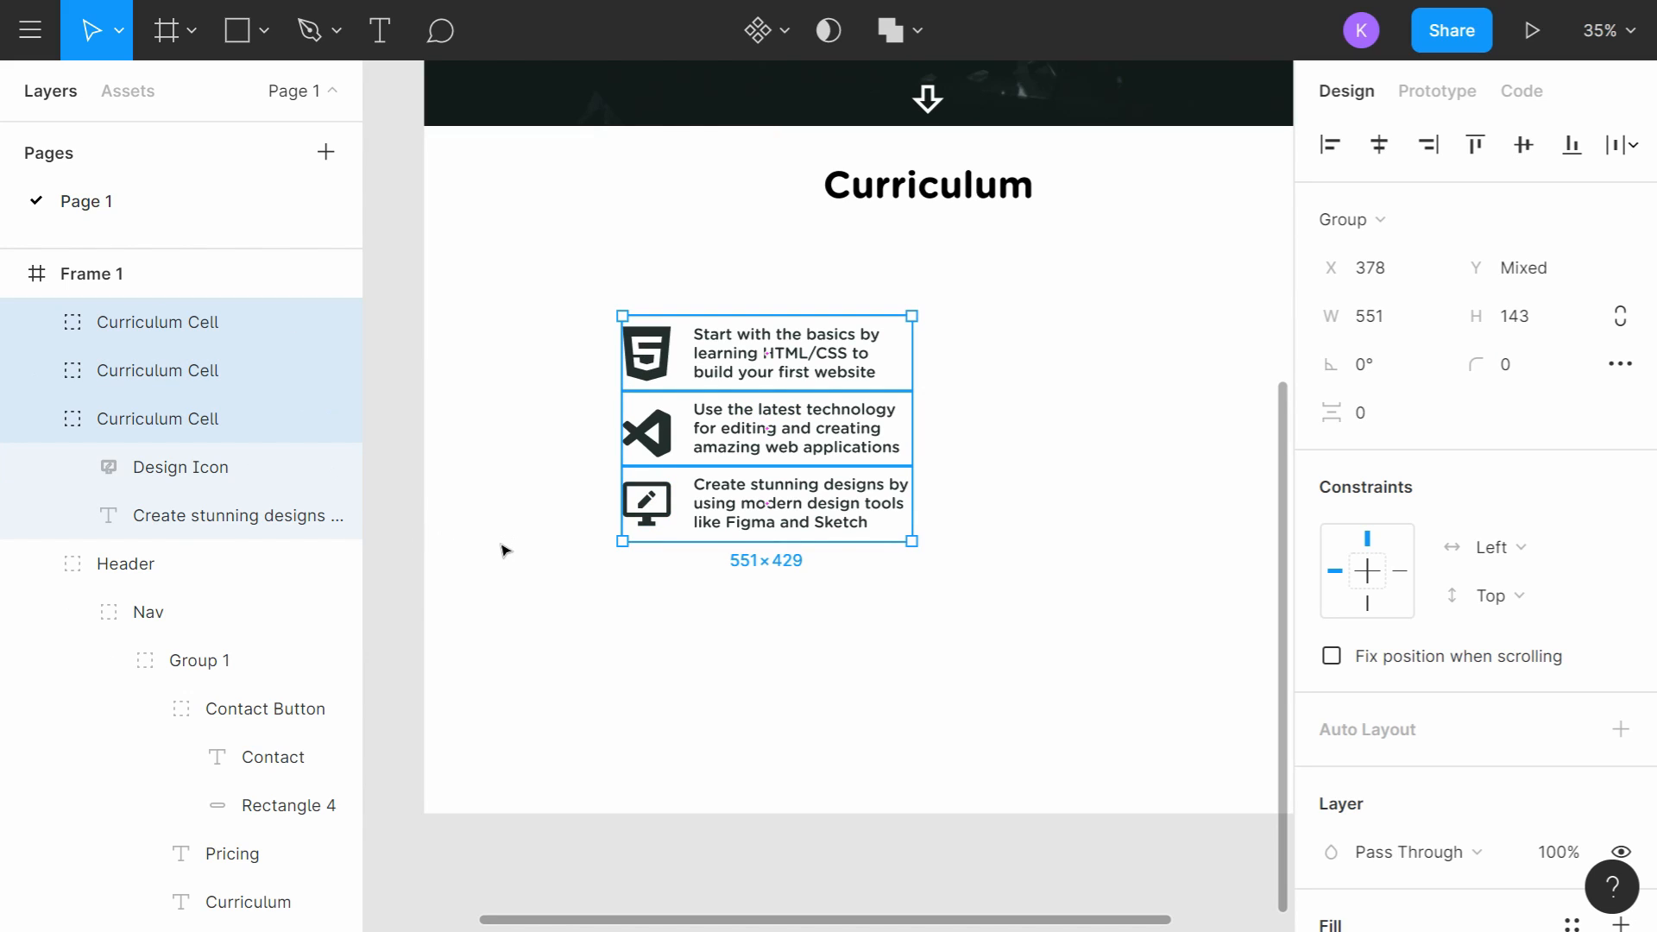
{"action": "key", "text": "ctrl+g"}
{"action": "double_click", "coordinate": [155, 323]}
{"action": "type", "text": "Cur"}
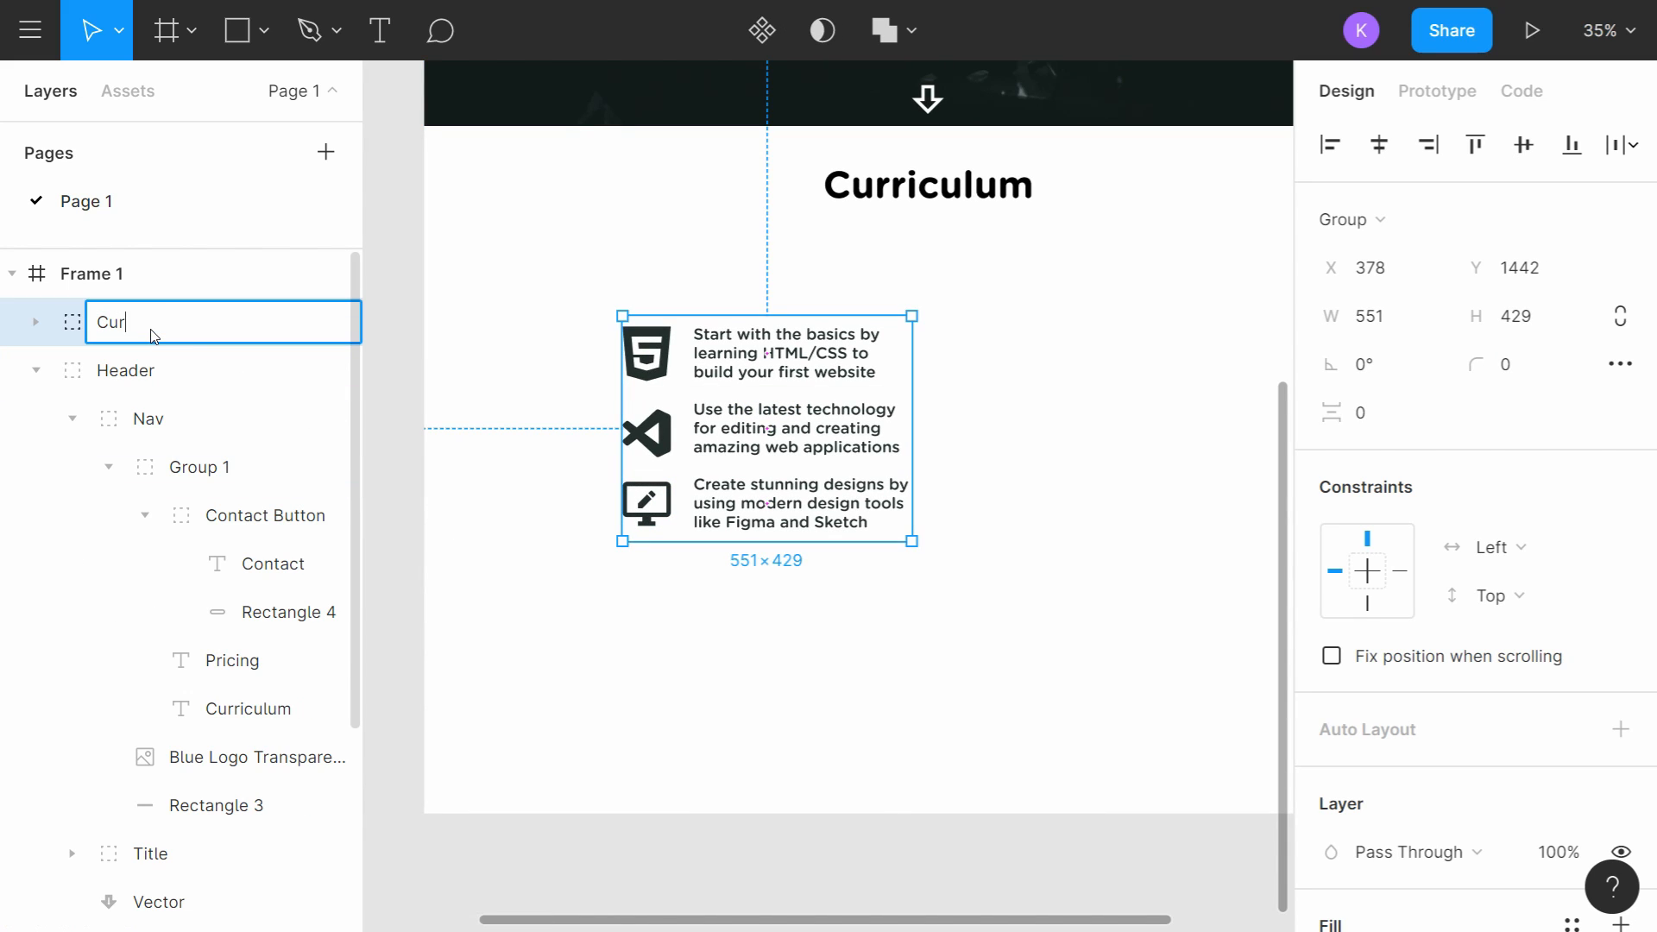
{"action": "type", "text": "riculum Column"}
{"action": "key", "text": "Return"}
Step: Nest the Curriculum Column inside the Curriculum group and set the vertical spacing between its cells to 29
{"action": "left_click", "coordinate": [36, 370]}
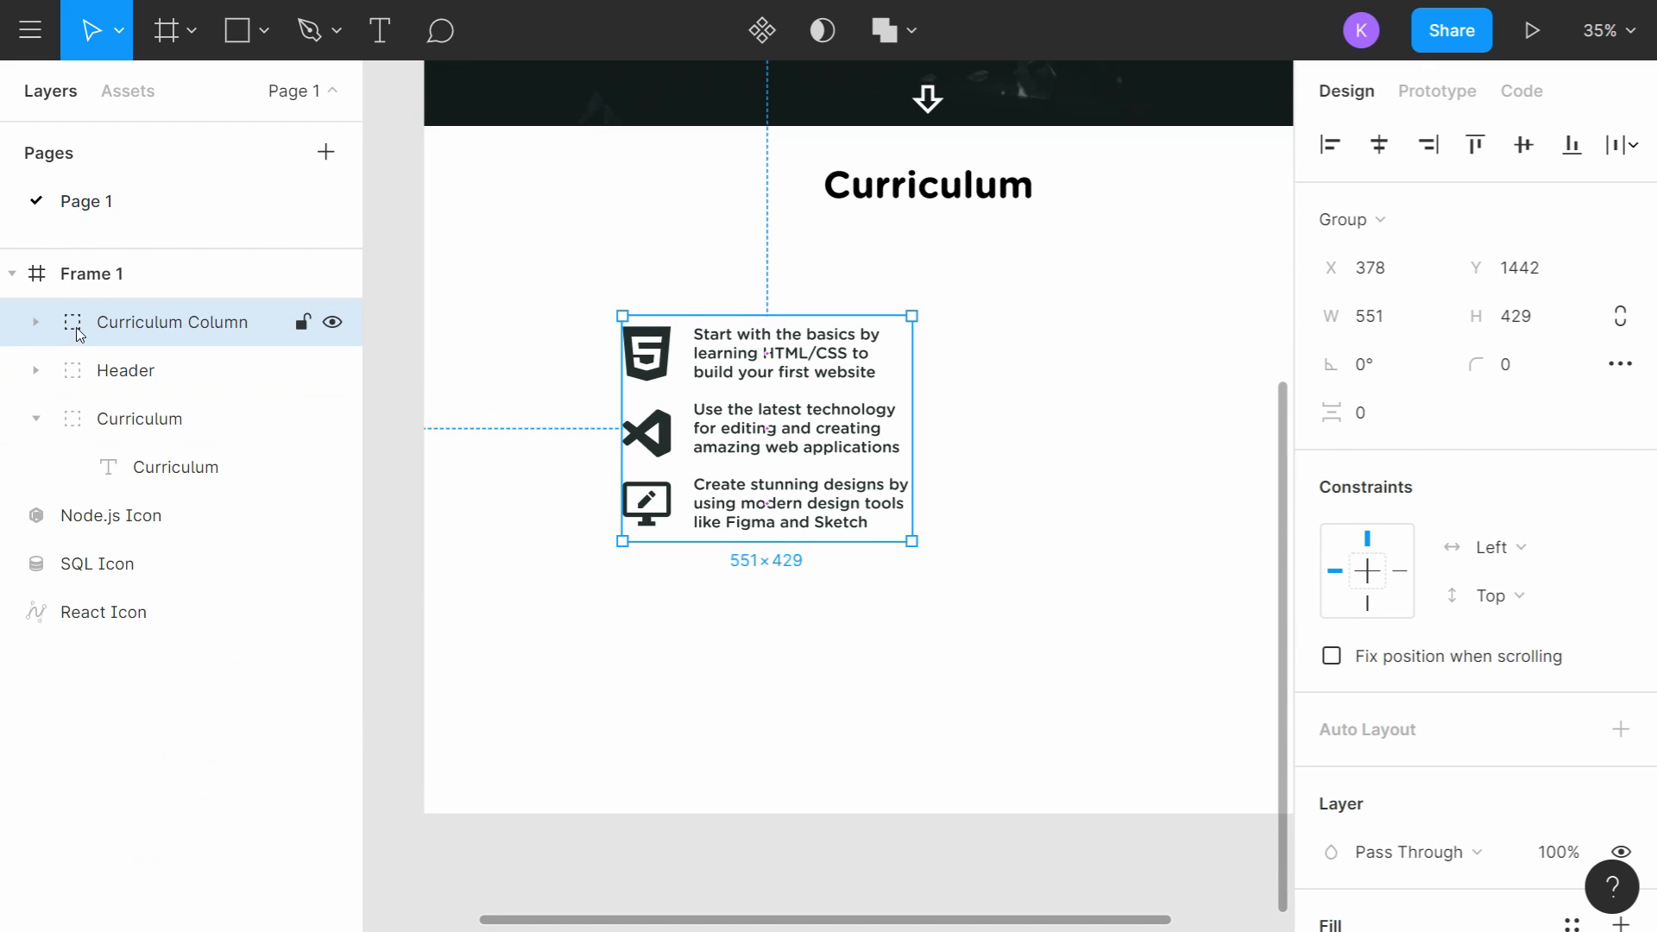
{"action": "left_click_drag", "start_coordinate": [76, 331], "coordinate": [112, 490]}
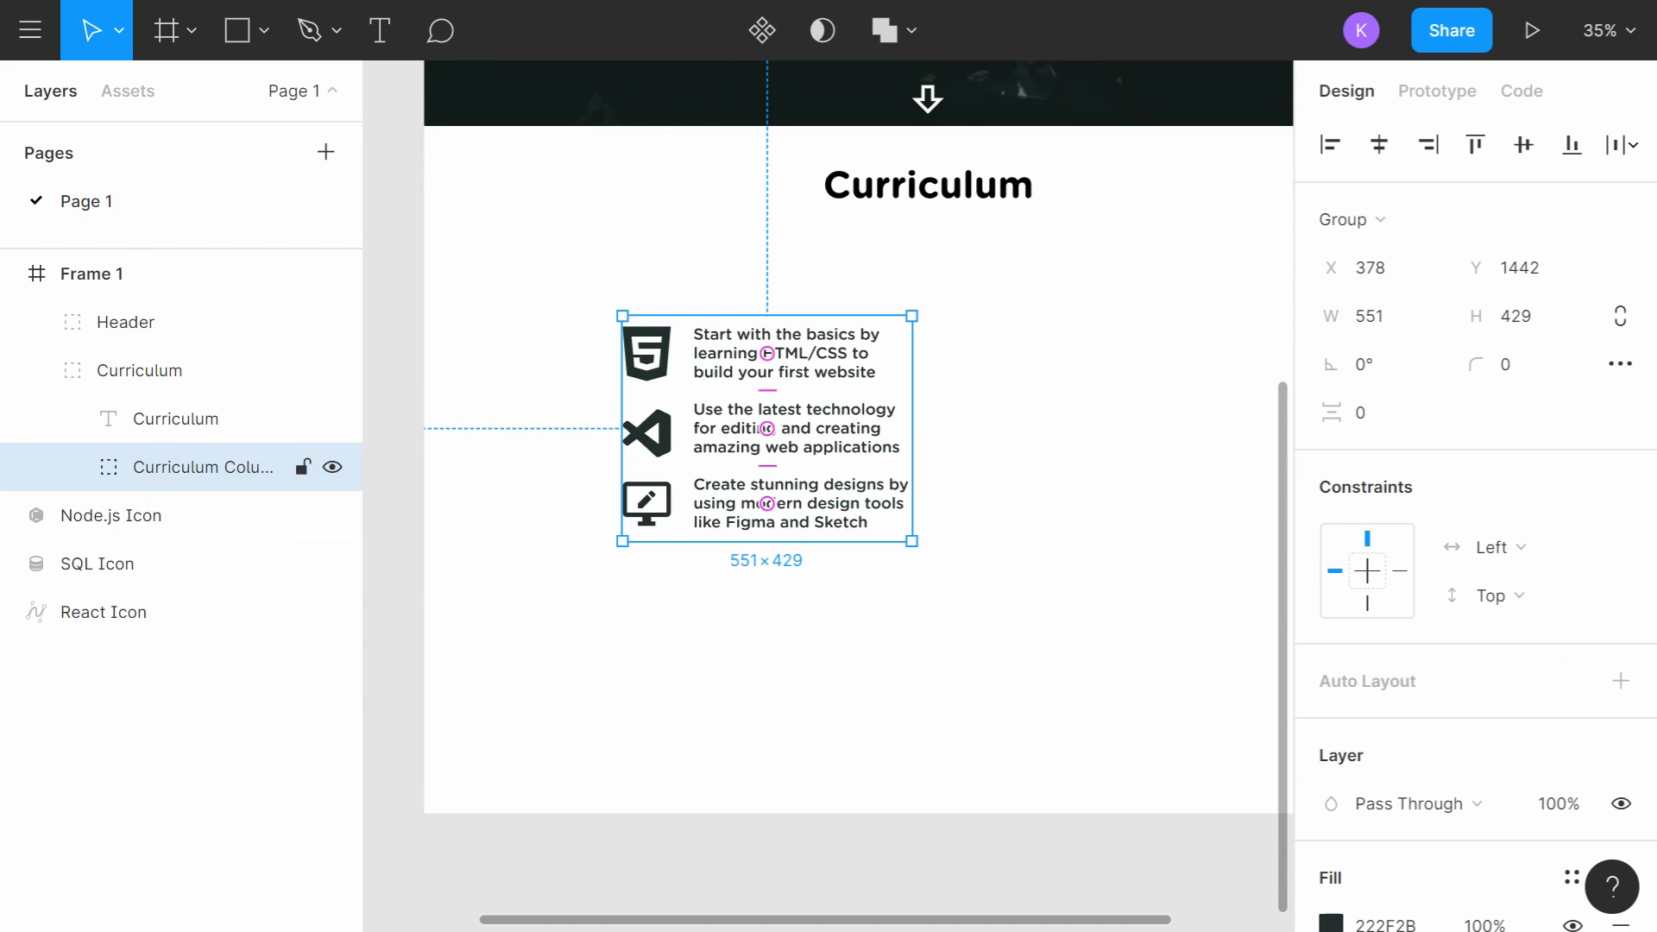
{"action": "mouse_move", "coordinate": [767, 390]}
{"action": "left_mouse_down"}
{"action": "mouse_move", "coordinate": [773, 431]}
{"action": "mouse_move", "coordinate": [777, 403]}
{"action": "left_mouse_up"}
{"action": "left_click", "coordinate": [1079, 469]}
Step: Move the Curriculum Column up and to the left beneath the heading, to X 323, Y 1353
{"action": "scroll", "coordinate": [1061, 405], "scroll_direction": "right", "scroll_amount": 1}
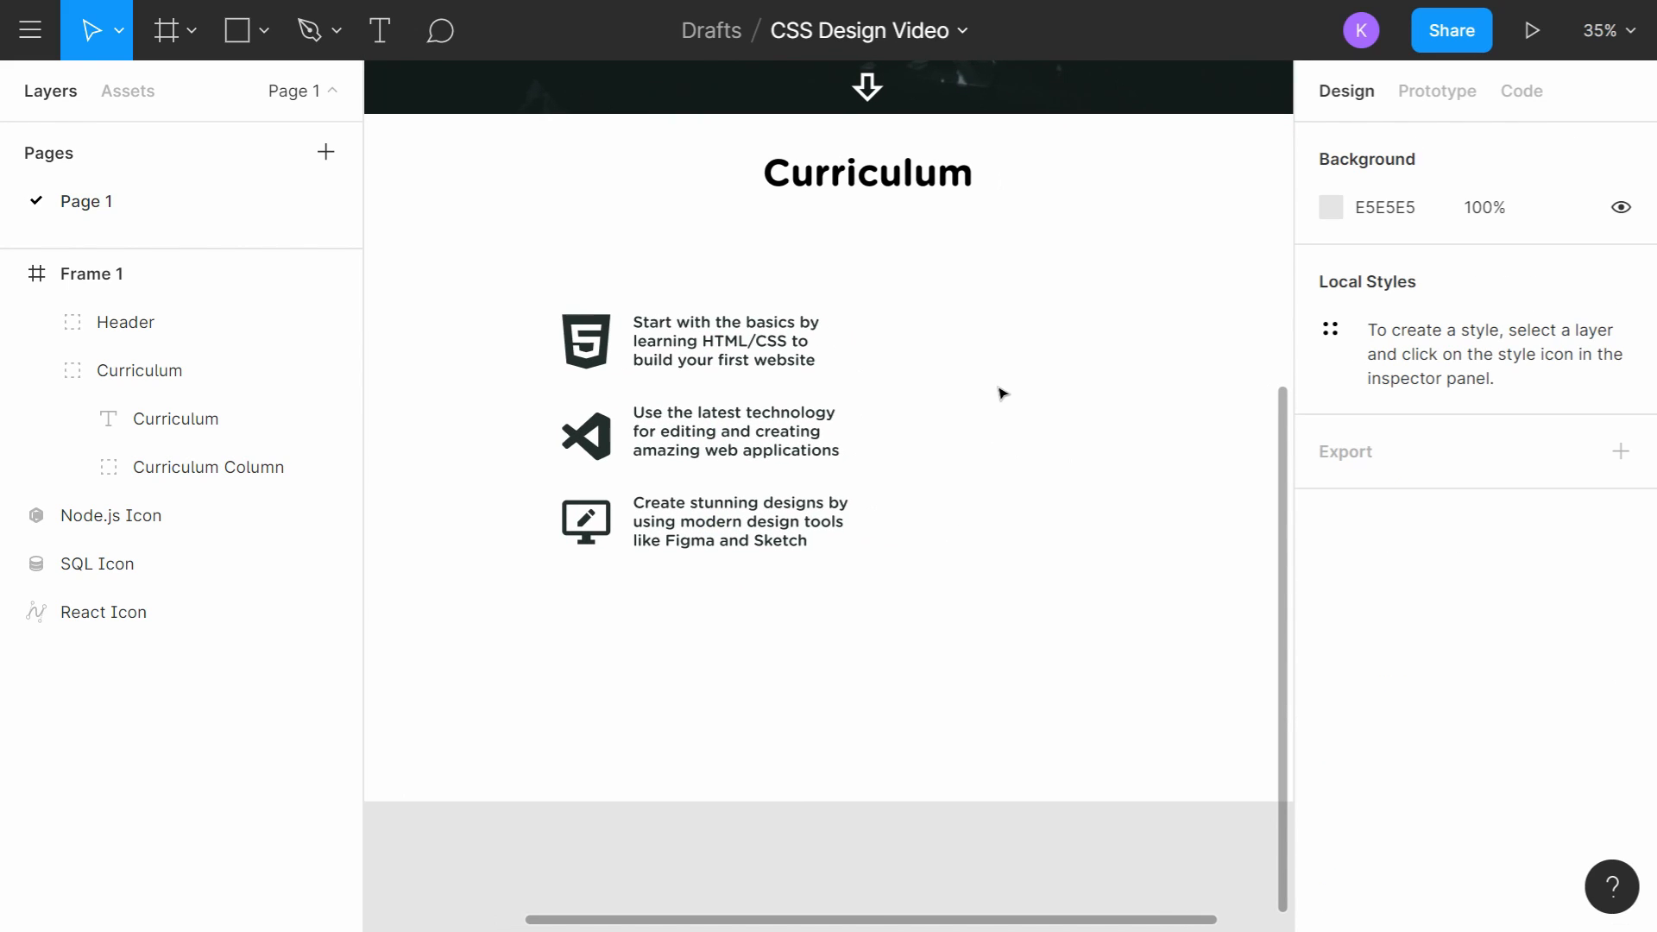
{"action": "scroll", "coordinate": [1001, 393], "scroll_direction": "down", "scroll_amount": 3}
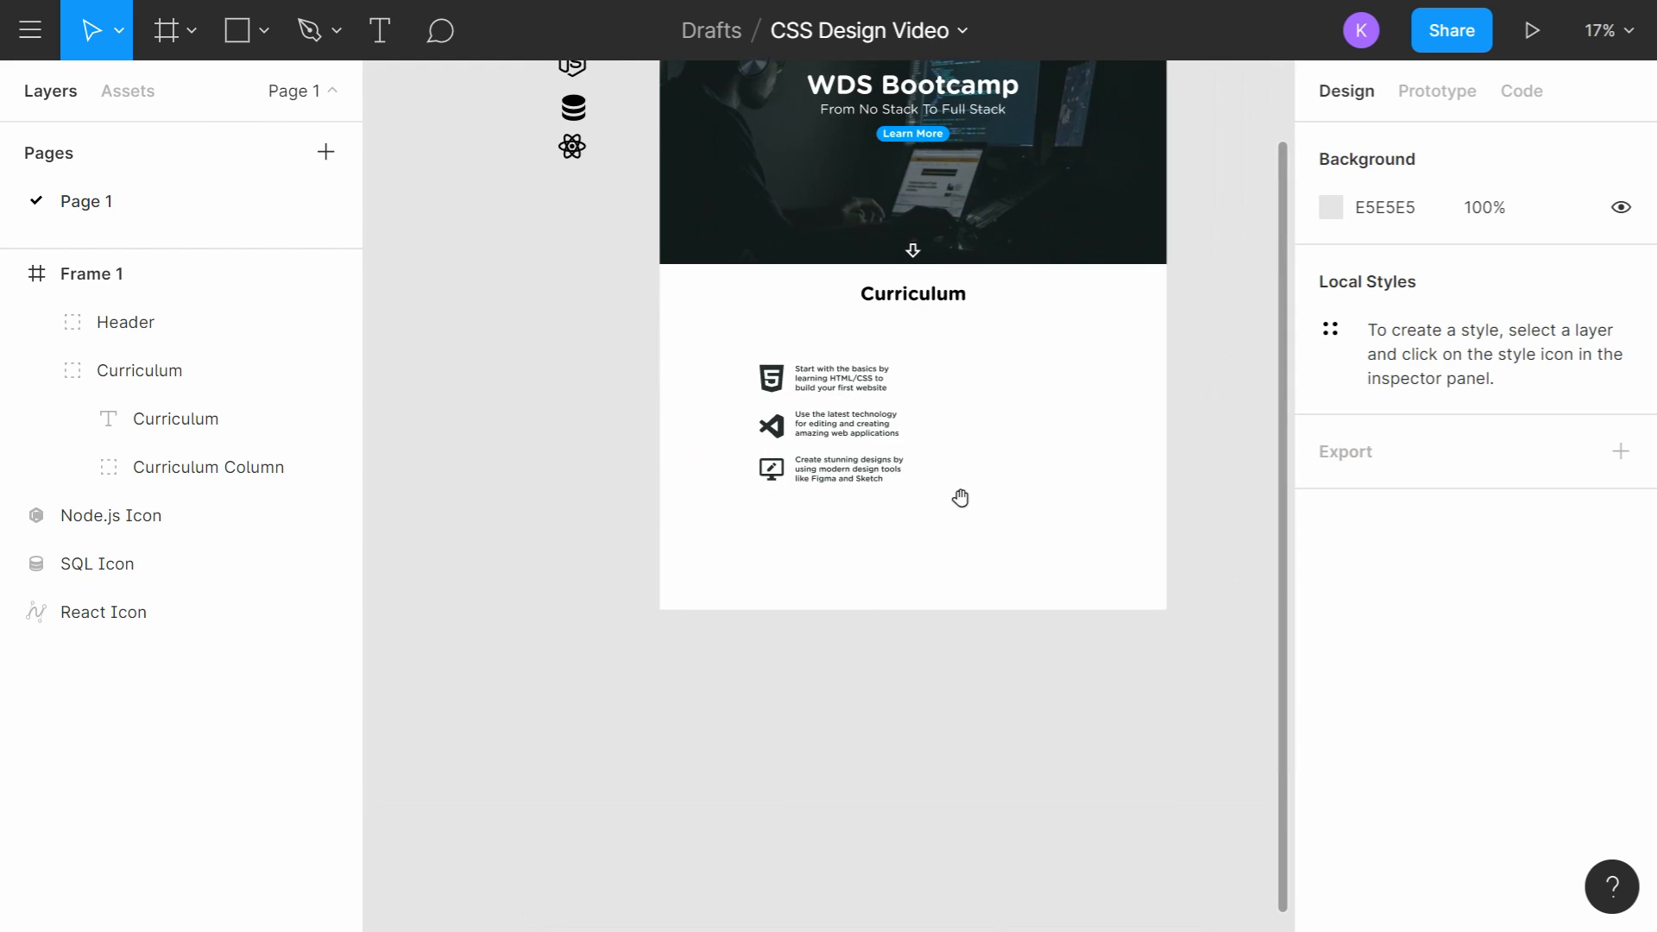
{"action": "scroll", "coordinate": [958, 495], "scroll_direction": "right", "scroll_amount": 2}
{"action": "scroll", "coordinate": [740, 474], "scroll_direction": "up", "scroll_amount": 3}
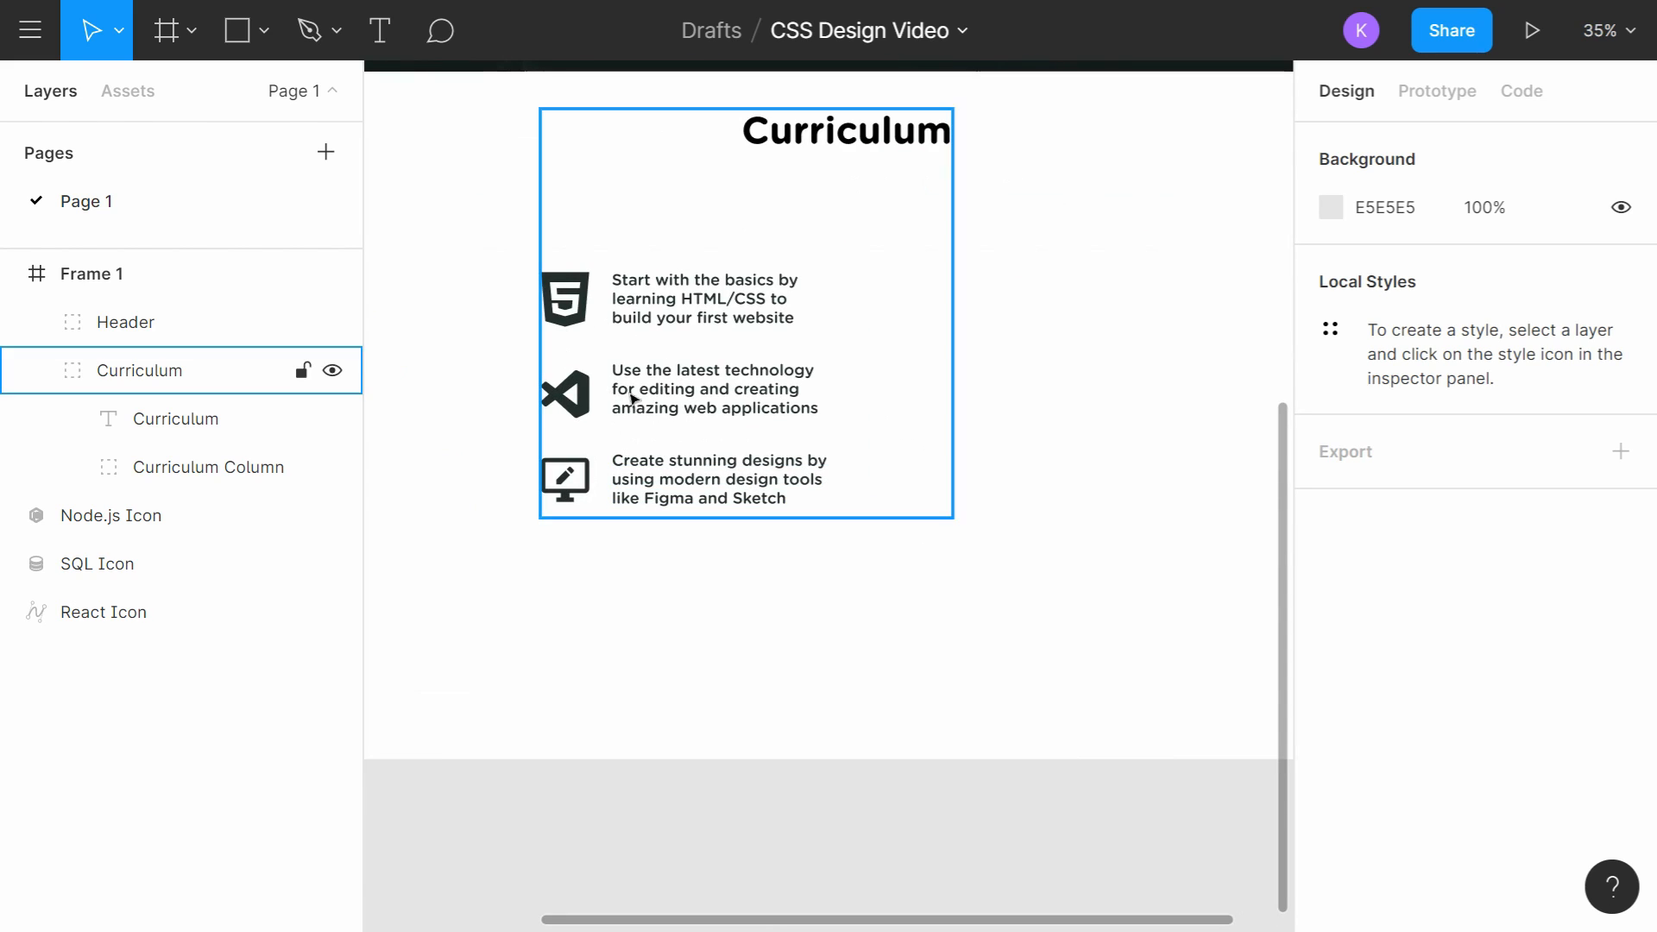
{"action": "left_click", "coordinate": [173, 466]}
{"action": "scroll", "coordinate": [546, 457], "scroll_direction": "up", "scroll_amount": 1}
{"action": "scroll", "coordinate": [546, 458], "scroll_direction": "right", "scroll_amount": 1}
{"action": "scroll", "coordinate": [547, 458], "scroll_direction": "up", "scroll_amount": 1}
{"action": "scroll", "coordinate": [546, 457], "scroll_direction": "left", "scroll_amount": 1}
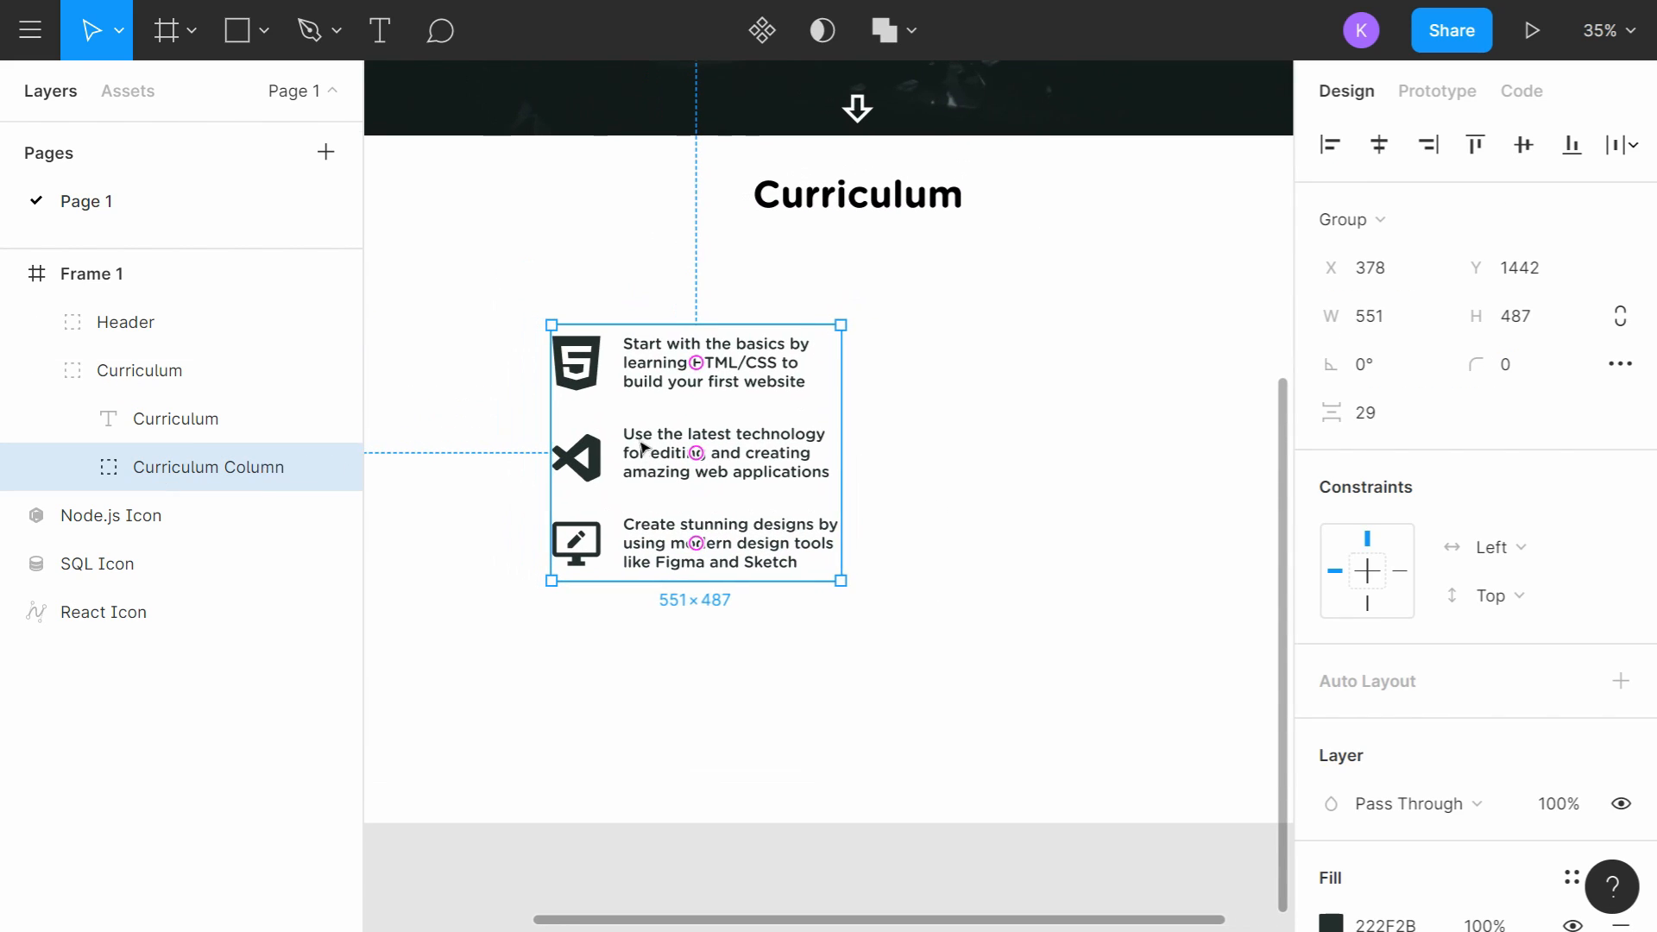
{"action": "left_click_drag", "start_coordinate": [645, 449], "coordinate": [617, 402]}
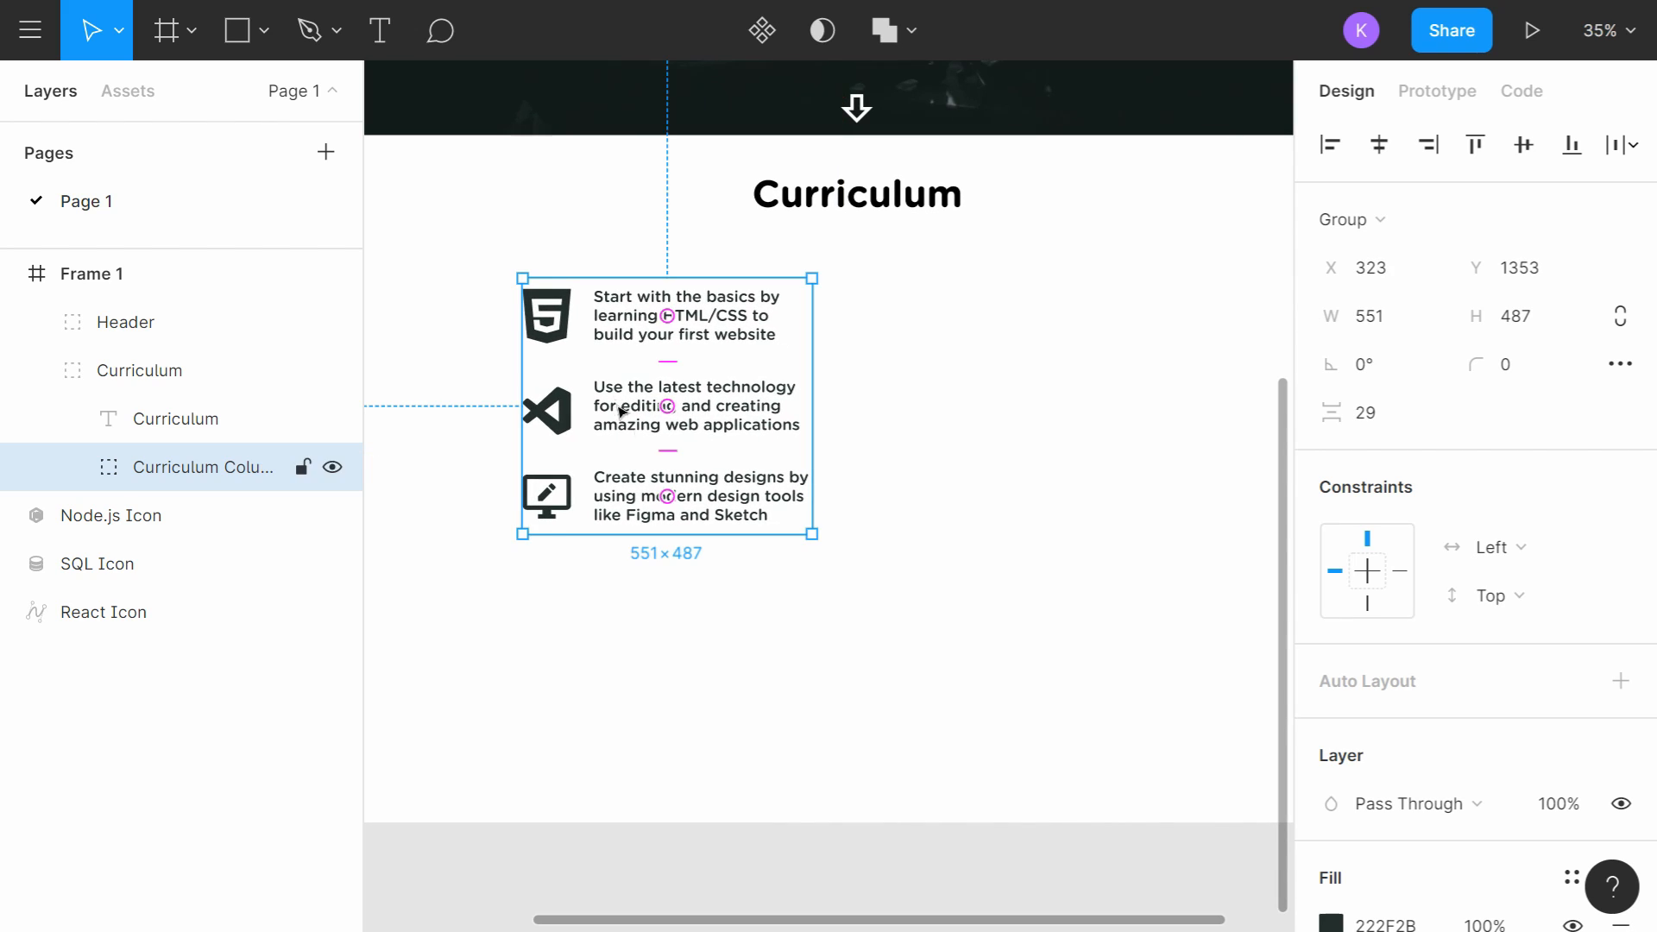
Step: Duplicate the Curriculum Column and place the copy beside the original, at X 1095, Y 1353
{"action": "key", "text": "ctrl+v"}
{"action": "left_click_drag", "start_coordinate": [817, 452], "coordinate": [1092, 362]}
{"action": "scroll", "coordinate": [1130, 390], "scroll_direction": "right", "scroll_amount": 1}
{"action": "scroll", "coordinate": [1130, 390], "scroll_direction": "down", "scroll_amount": 1}
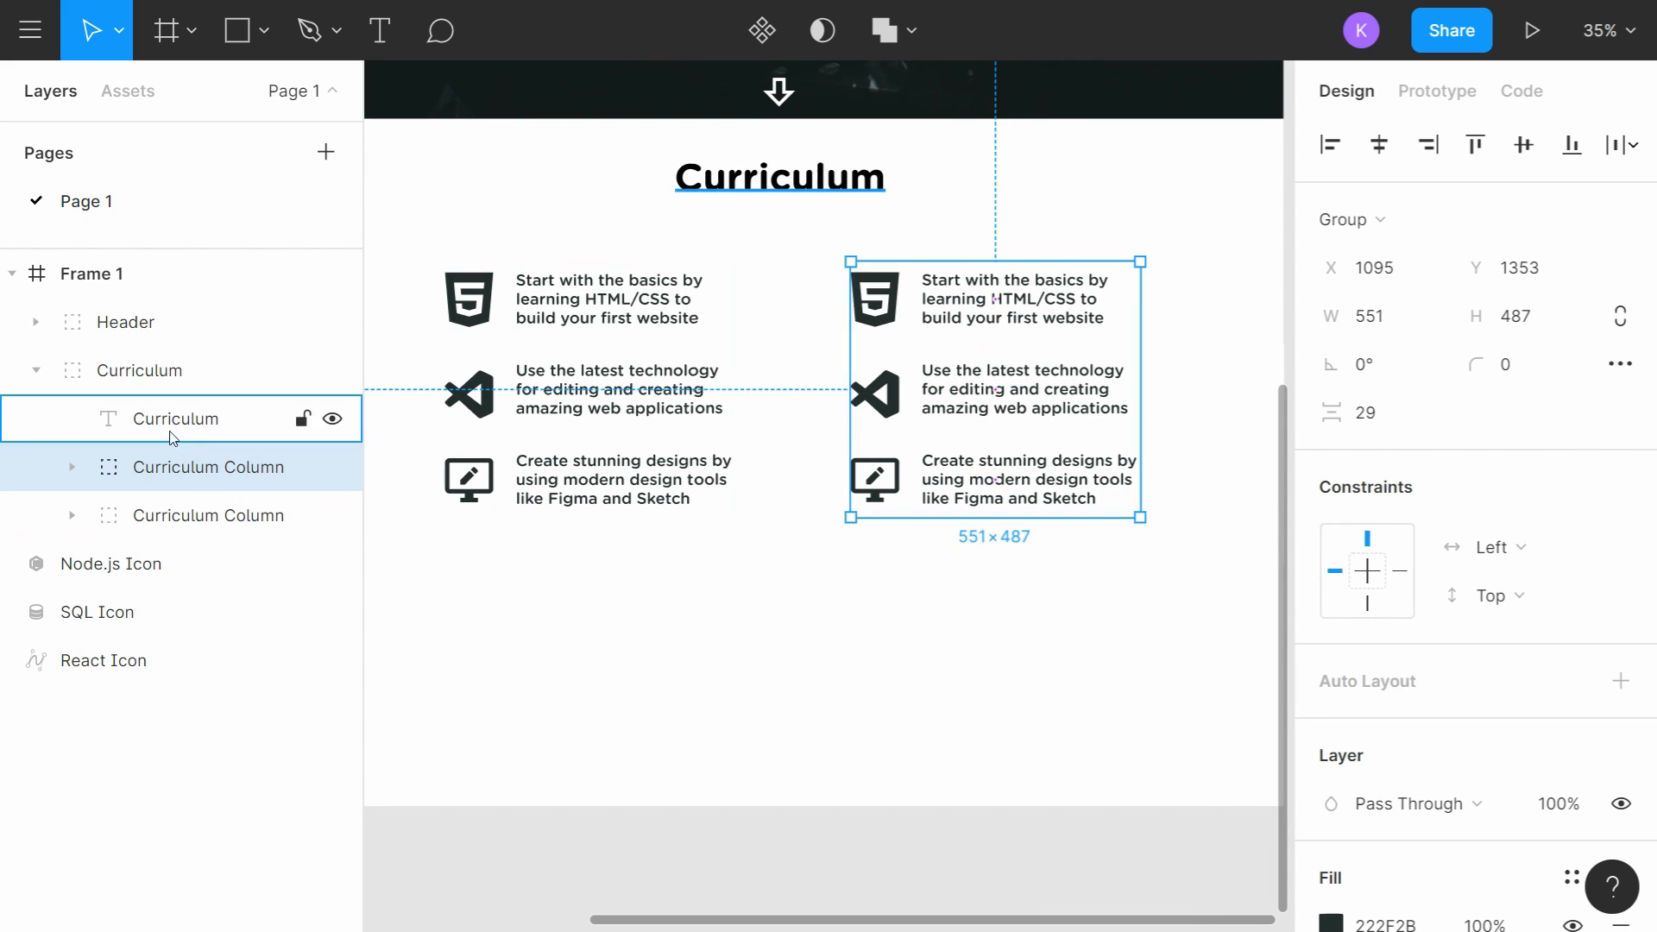
Step: Group the two curriculum columns and name the group "Curriculum Grid"
{"action": "left_click", "coordinate": [259, 515], "text": "shift"}
{"action": "key", "text": "ctrl+g"}
{"action": "double_click", "coordinate": [204, 466]}
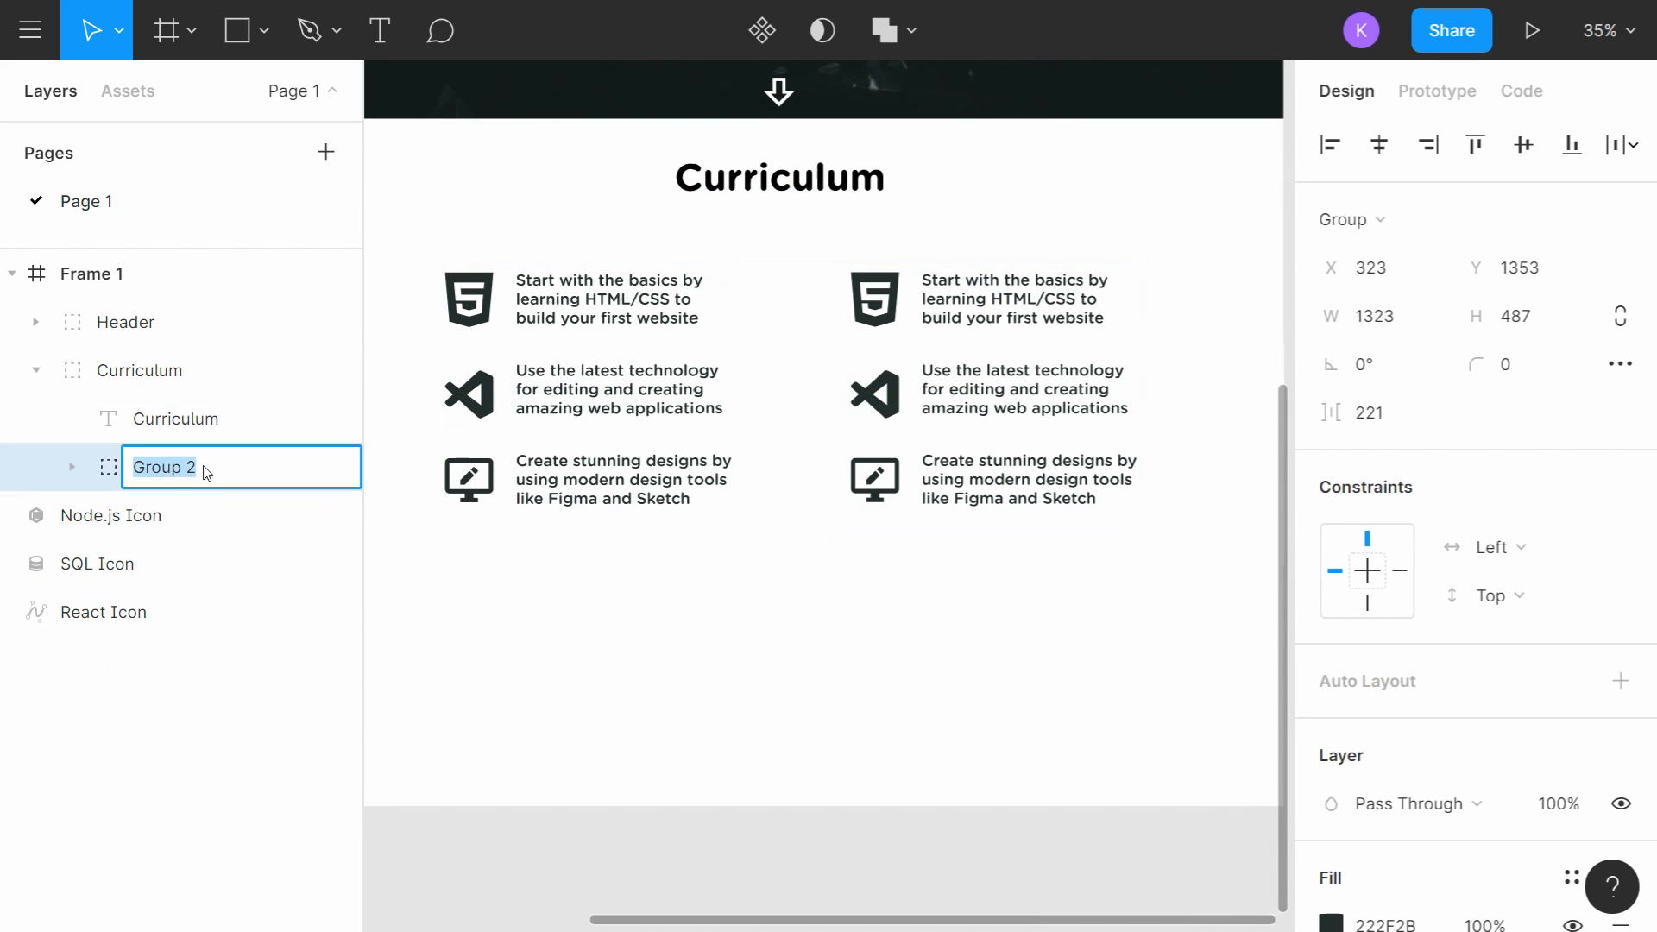
{"action": "type", "text": "Curricul"}
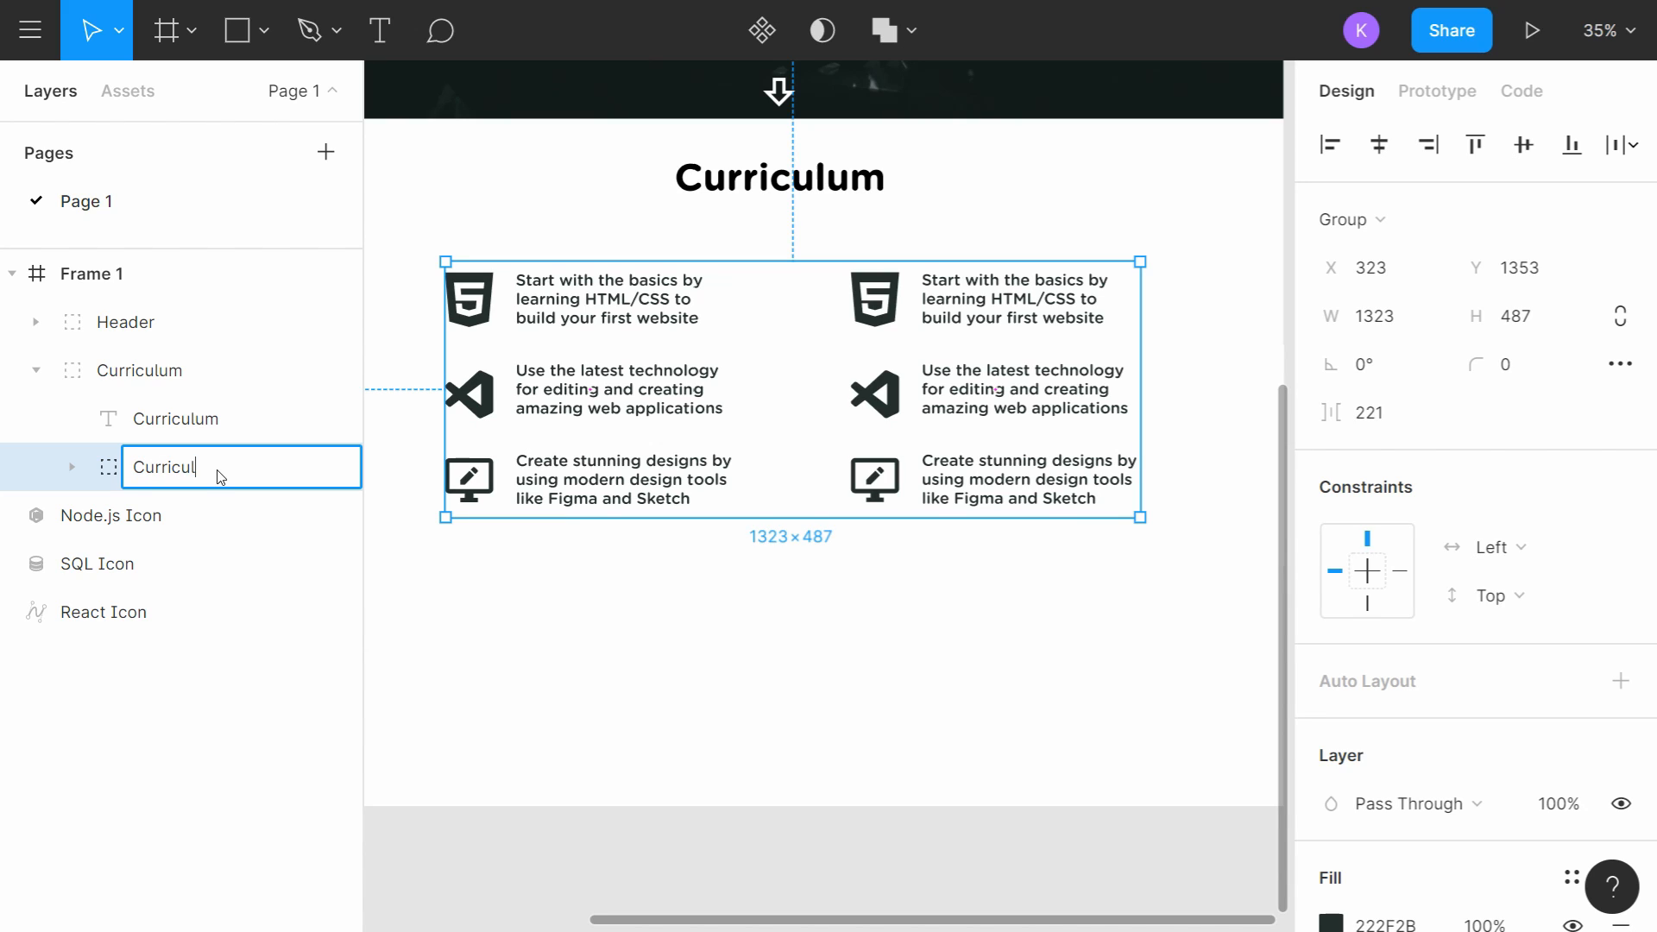
{"action": "type", "text": "um Grid"}
{"action": "key", "text": "Return"}
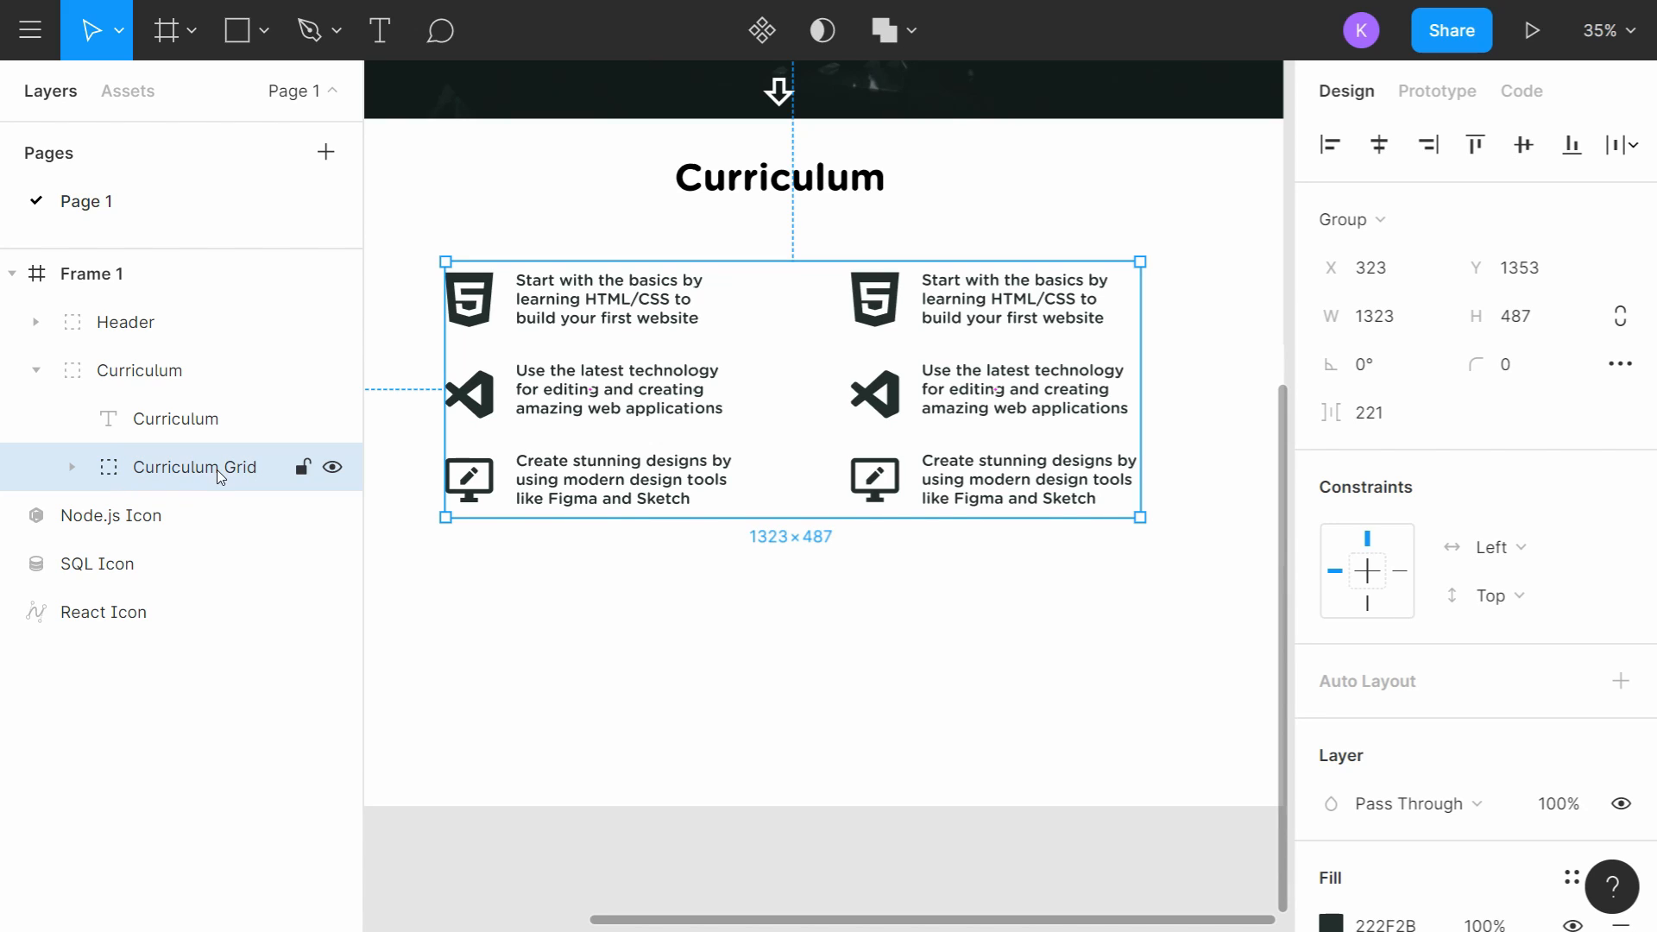
Step: Center the Curriculum Grid under the heading at X 301, Y 1344, with a spacing of 215 between its columns
{"action": "mouse_move", "coordinate": [792, 390]}
{"action": "left_mouse_down"}
{"action": "mouse_move", "coordinate": [829, 395]}
{"action": "mouse_move", "coordinate": [786, 406]}
{"action": "left_mouse_up"}
{"action": "left_click_drag", "start_coordinate": [914, 411], "coordinate": [903, 408]}
{"action": "scroll", "coordinate": [956, 451], "scroll_direction": "down", "scroll_amount": 2}
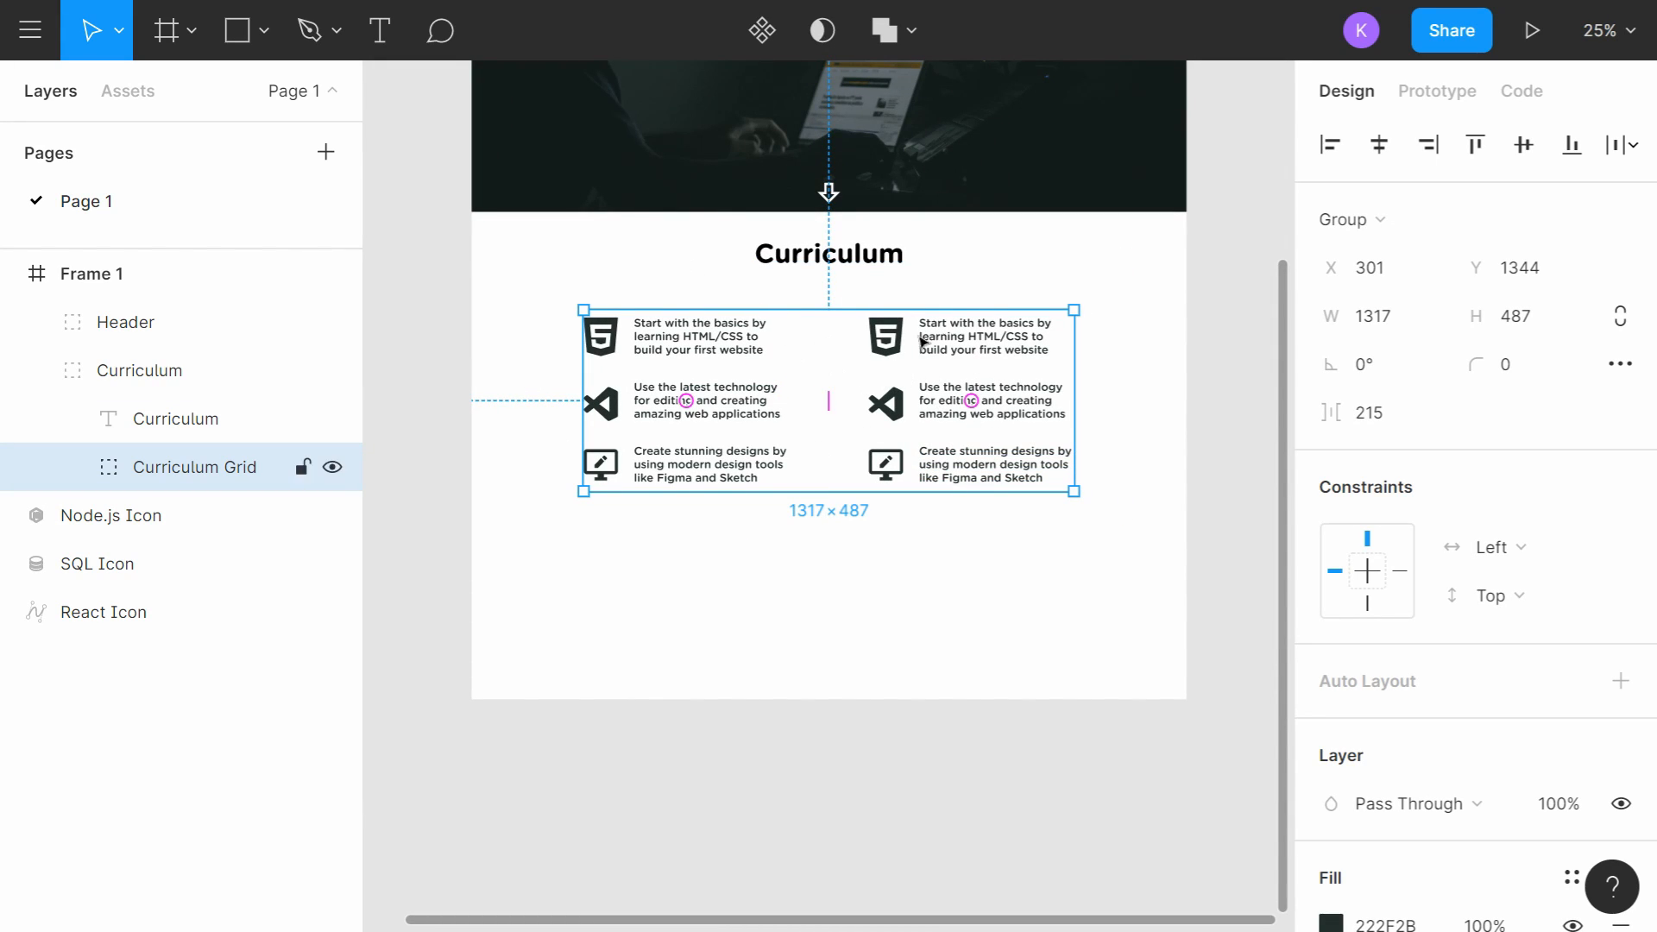
Step: Move the Node.js, SQL and React icons together into Frame 1, just below the second column's last cell
{"action": "left_click_drag", "start_coordinate": [726, 352], "coordinate": [780, 411]}
{"action": "scroll", "coordinate": [703, 325], "scroll_direction": "down", "scroll_amount": 2}
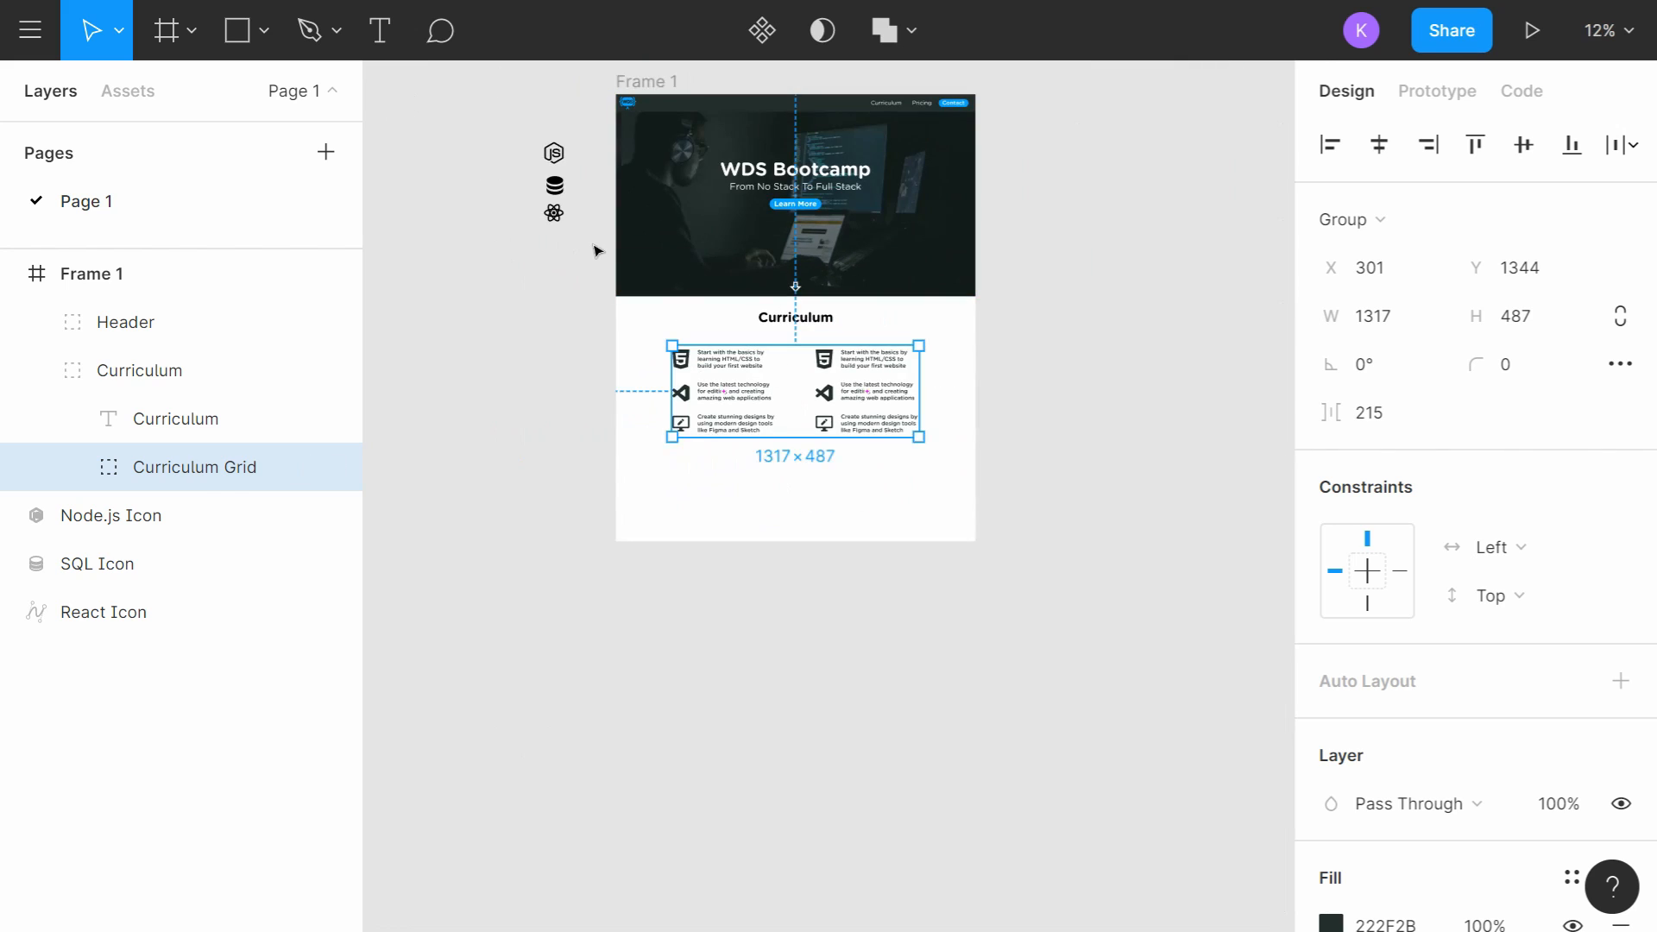
{"action": "left_click_drag", "start_coordinate": [602, 256], "coordinate": [524, 105]}
{"action": "left_click_drag", "start_coordinate": [553, 187], "coordinate": [837, 472]}
{"action": "scroll", "coordinate": [835, 471], "scroll_direction": "up", "scroll_amount": 5}
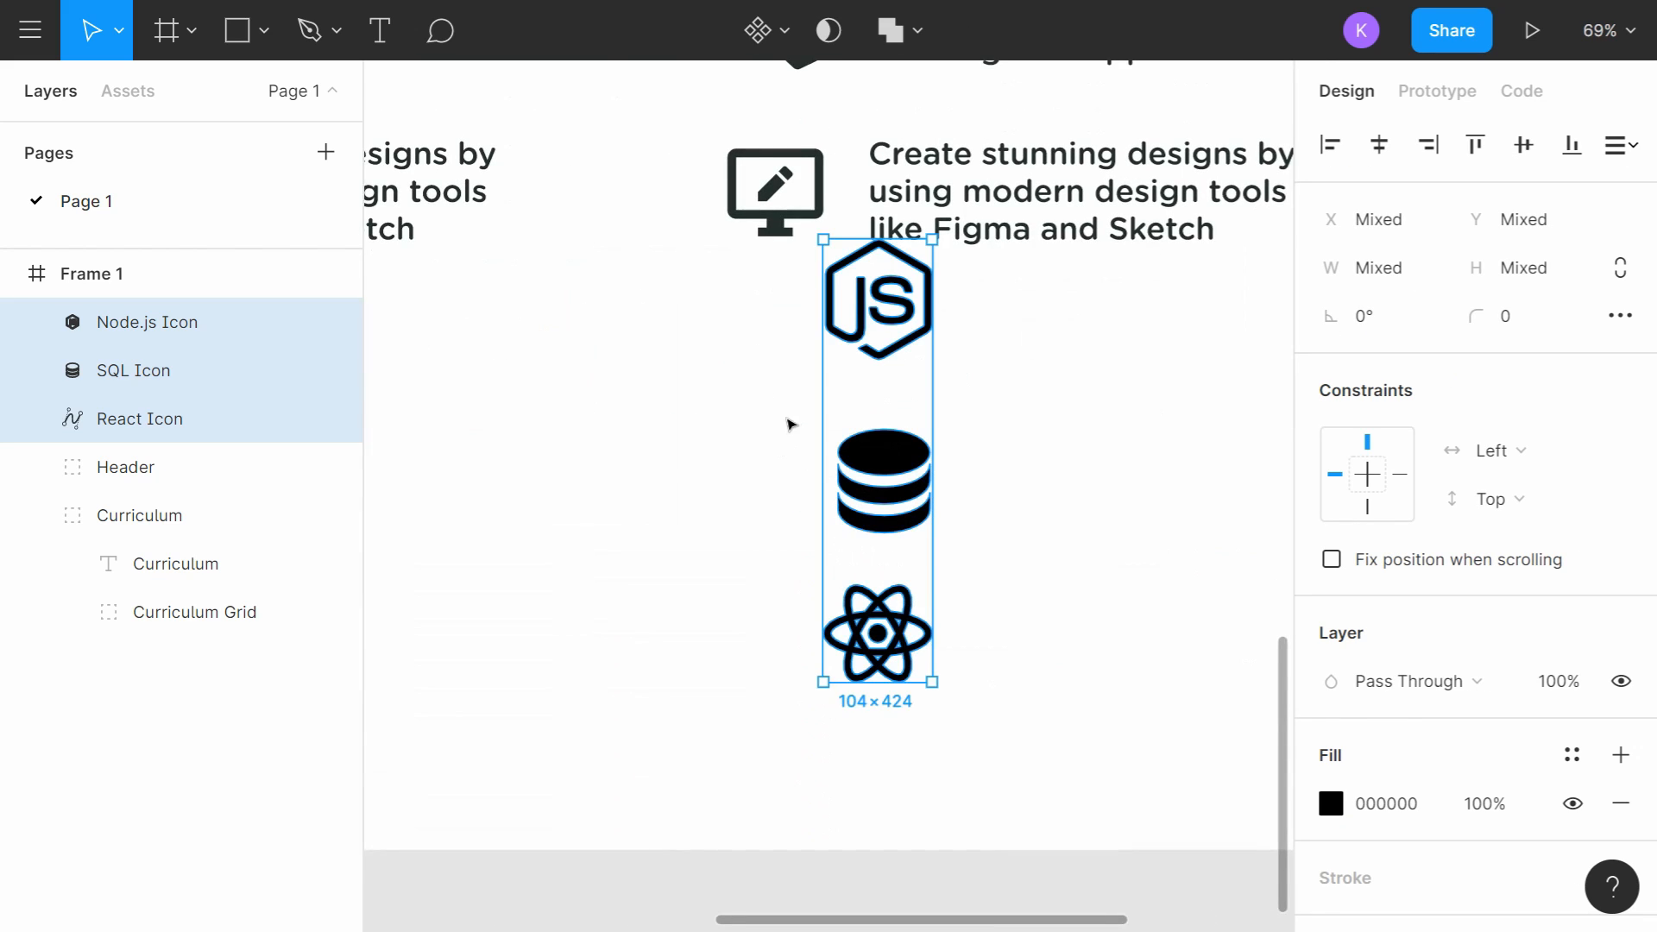
{"action": "left_click_drag", "start_coordinate": [808, 373], "coordinate": [801, 459]}
{"action": "left_click", "coordinate": [710, 383]}
{"action": "left_click_drag", "start_coordinate": [705, 480], "coordinate": [715, 625]}
{"action": "scroll", "coordinate": [817, 431], "scroll_direction": "up", "scroll_amount": 2}
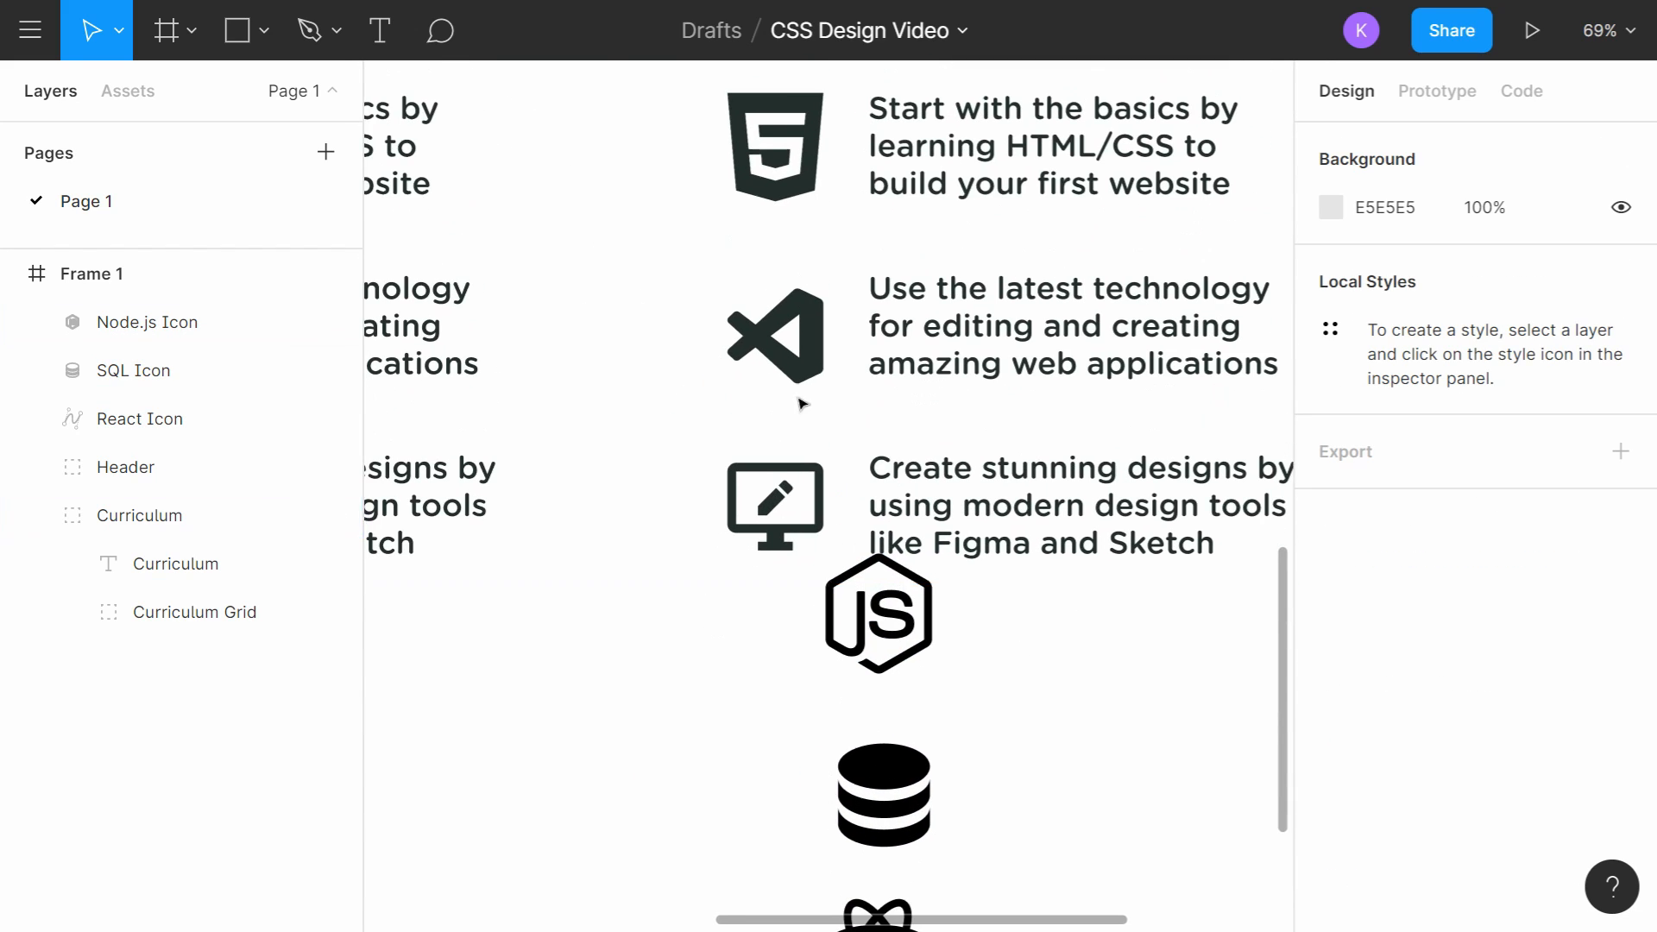
Step: Replace the second column's HTML5 and VSCode icons with the Node.js and SQL icons respectively
{"action": "left_click", "coordinate": [779, 169]}
{"action": "key", "text": "Delete"}
{"action": "left_click", "coordinate": [775, 336]}
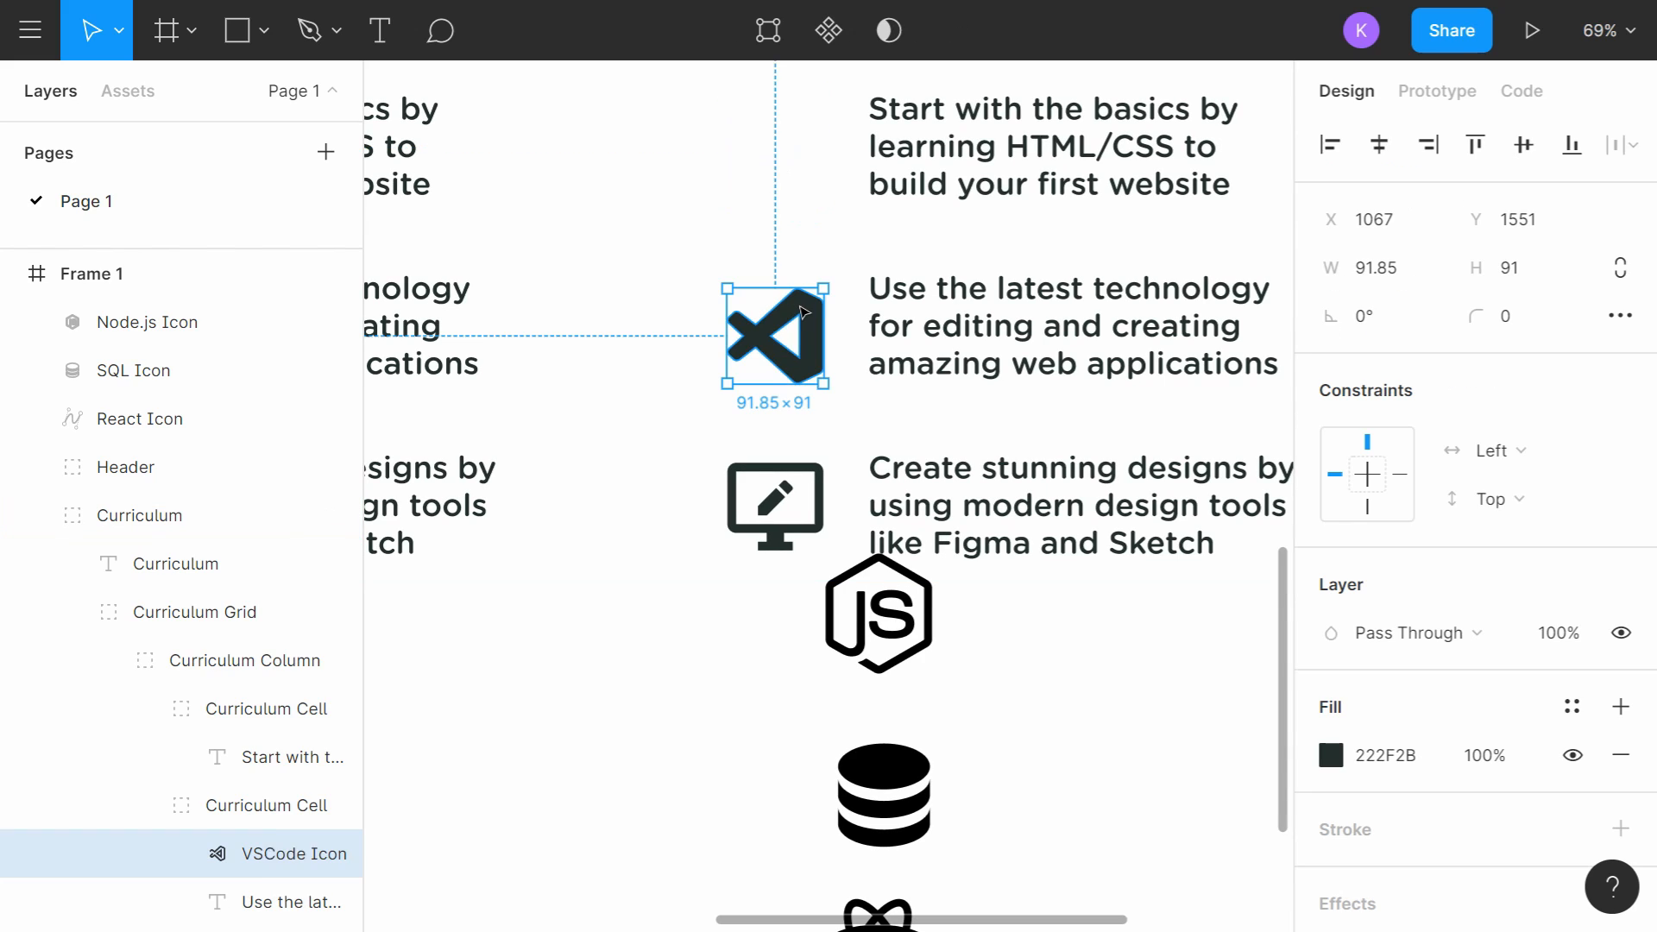
{"action": "key", "text": "Delete"}
{"action": "left_click_drag", "start_coordinate": [830, 636], "coordinate": [729, 168]}
{"action": "left_click_drag", "start_coordinate": [902, 816], "coordinate": [793, 288]}
Step: Replace the Design Icon in the second column's third cell with the React Icon at X 1055, Y 1712
{"action": "scroll", "coordinate": [791, 335], "scroll_direction": "down", "scroll_amount": 2}
{"action": "scroll", "coordinate": [868, 454], "scroll_direction": "down", "scroll_amount": 1}
{"action": "scroll", "coordinate": [869, 454], "scroll_direction": "down", "scroll_amount": 4}
{"action": "left_click", "coordinate": [798, 259]}
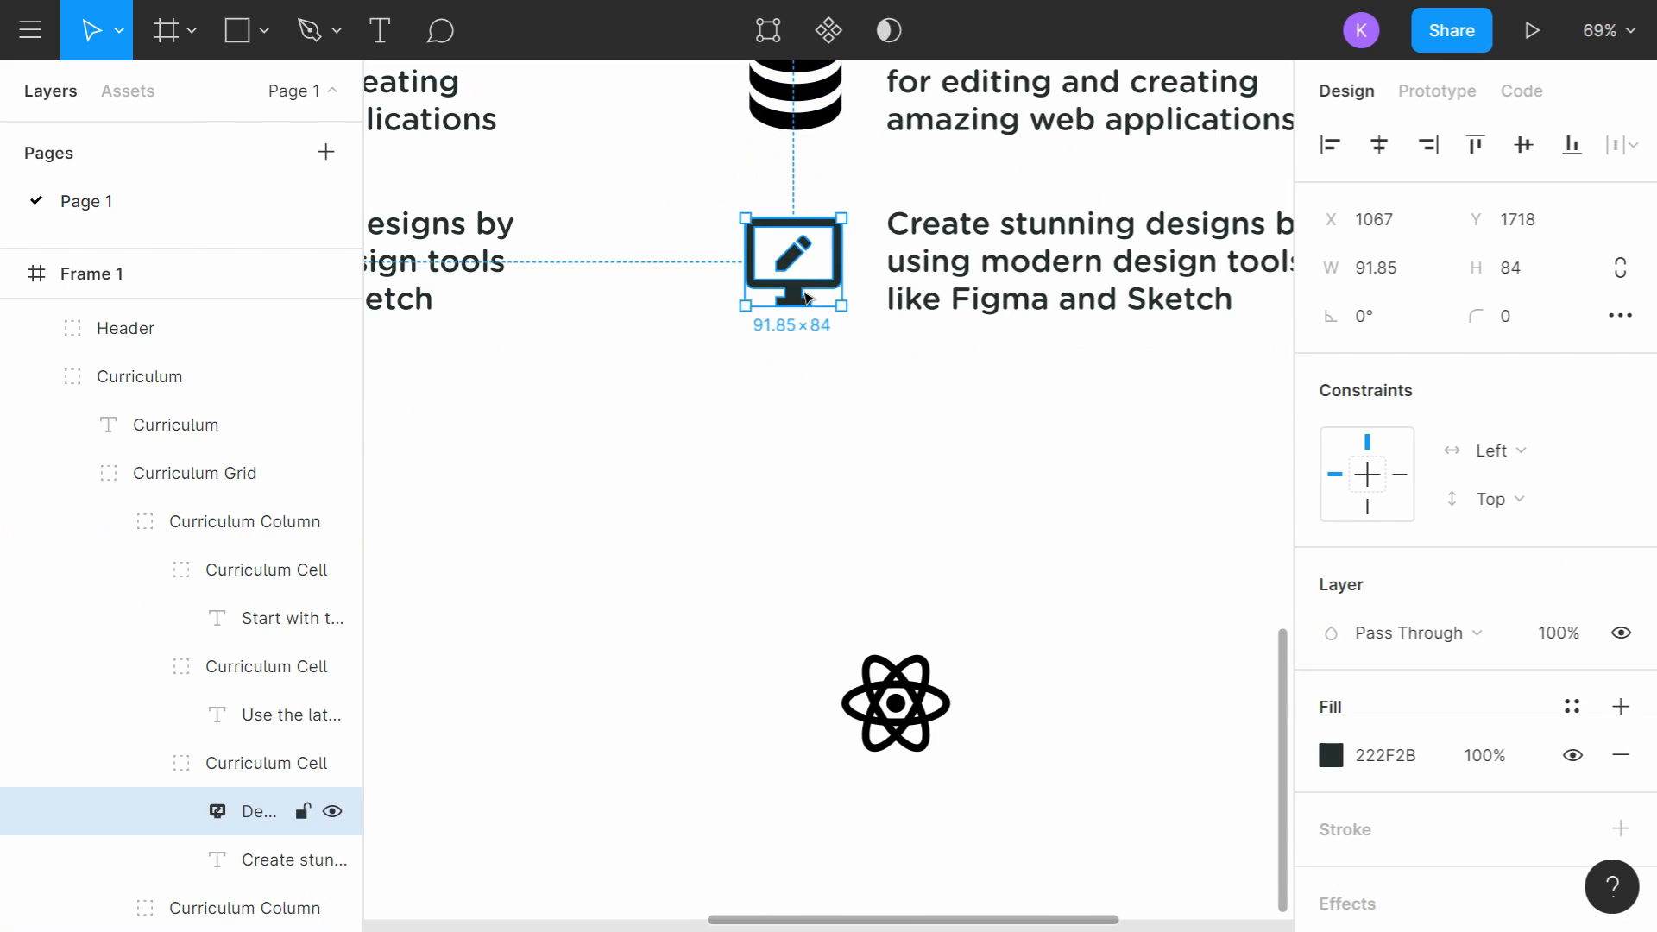
{"action": "left_click", "coordinate": [1090, 461]}
{"action": "left_click_drag", "start_coordinate": [923, 693], "coordinate": [812, 250]}
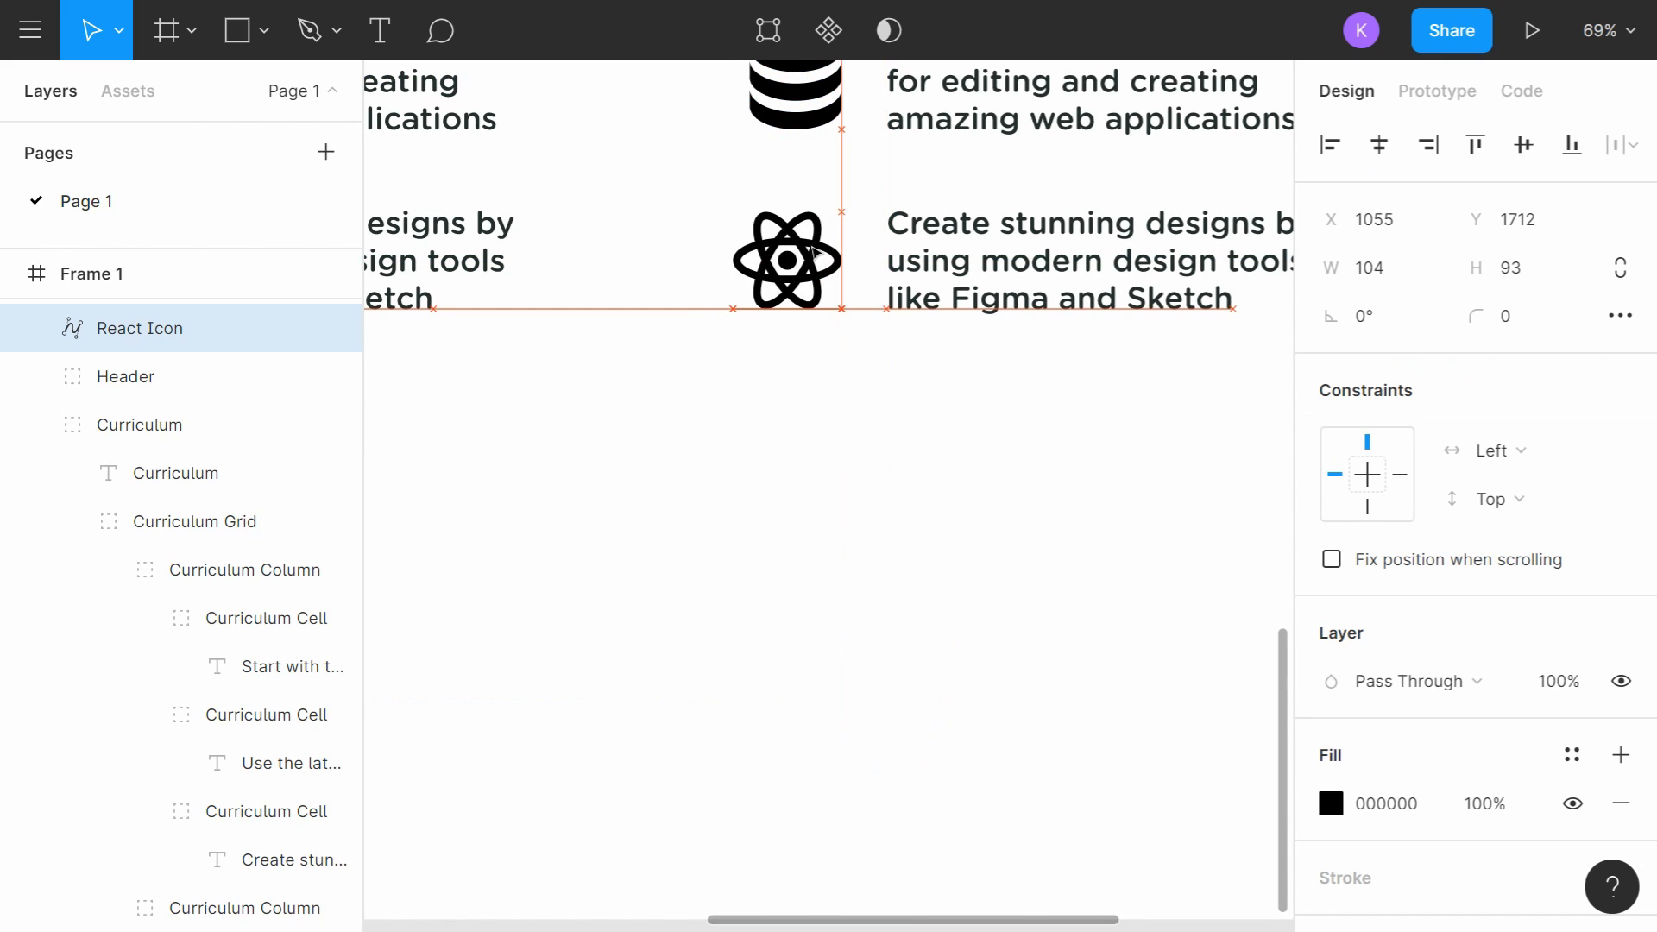
Step: Set the fill of the Node.js, SQL and React icons to 222F2B
{"action": "scroll", "coordinate": [811, 251], "scroll_direction": "up", "scroll_amount": 5}
{"action": "left_click", "coordinate": [781, 285]}
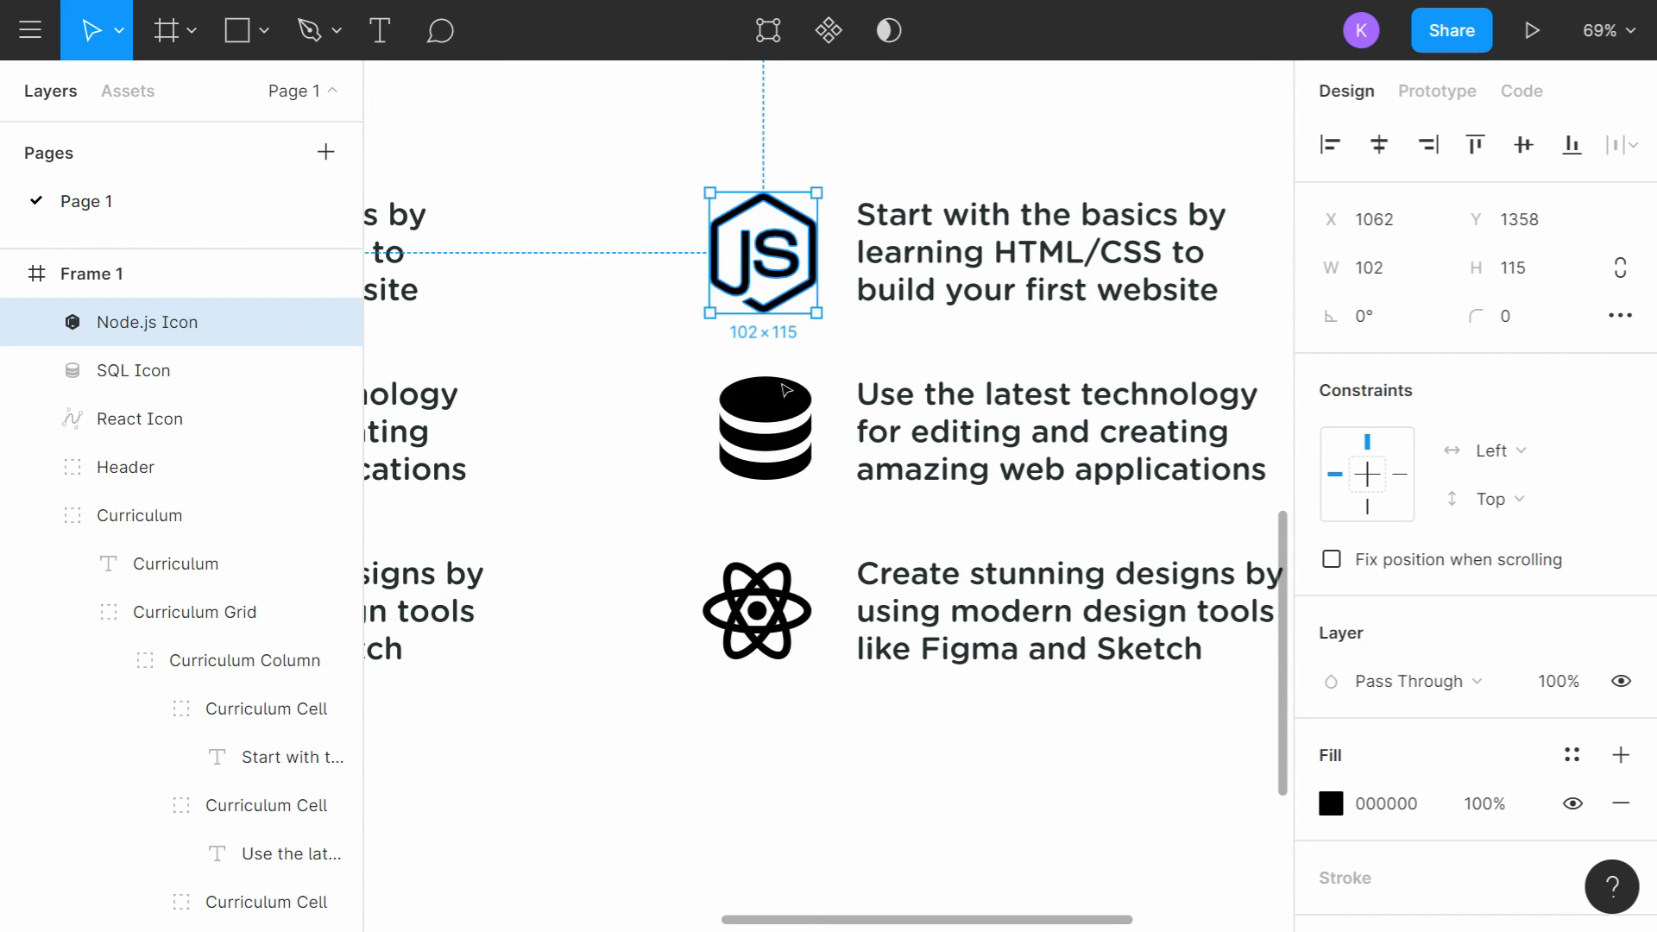
{"action": "left_click", "coordinate": [773, 432]}
{"action": "left_click", "coordinate": [785, 595], "text": "shift"}
{"action": "left_click", "coordinate": [789, 285], "text": "shift"}
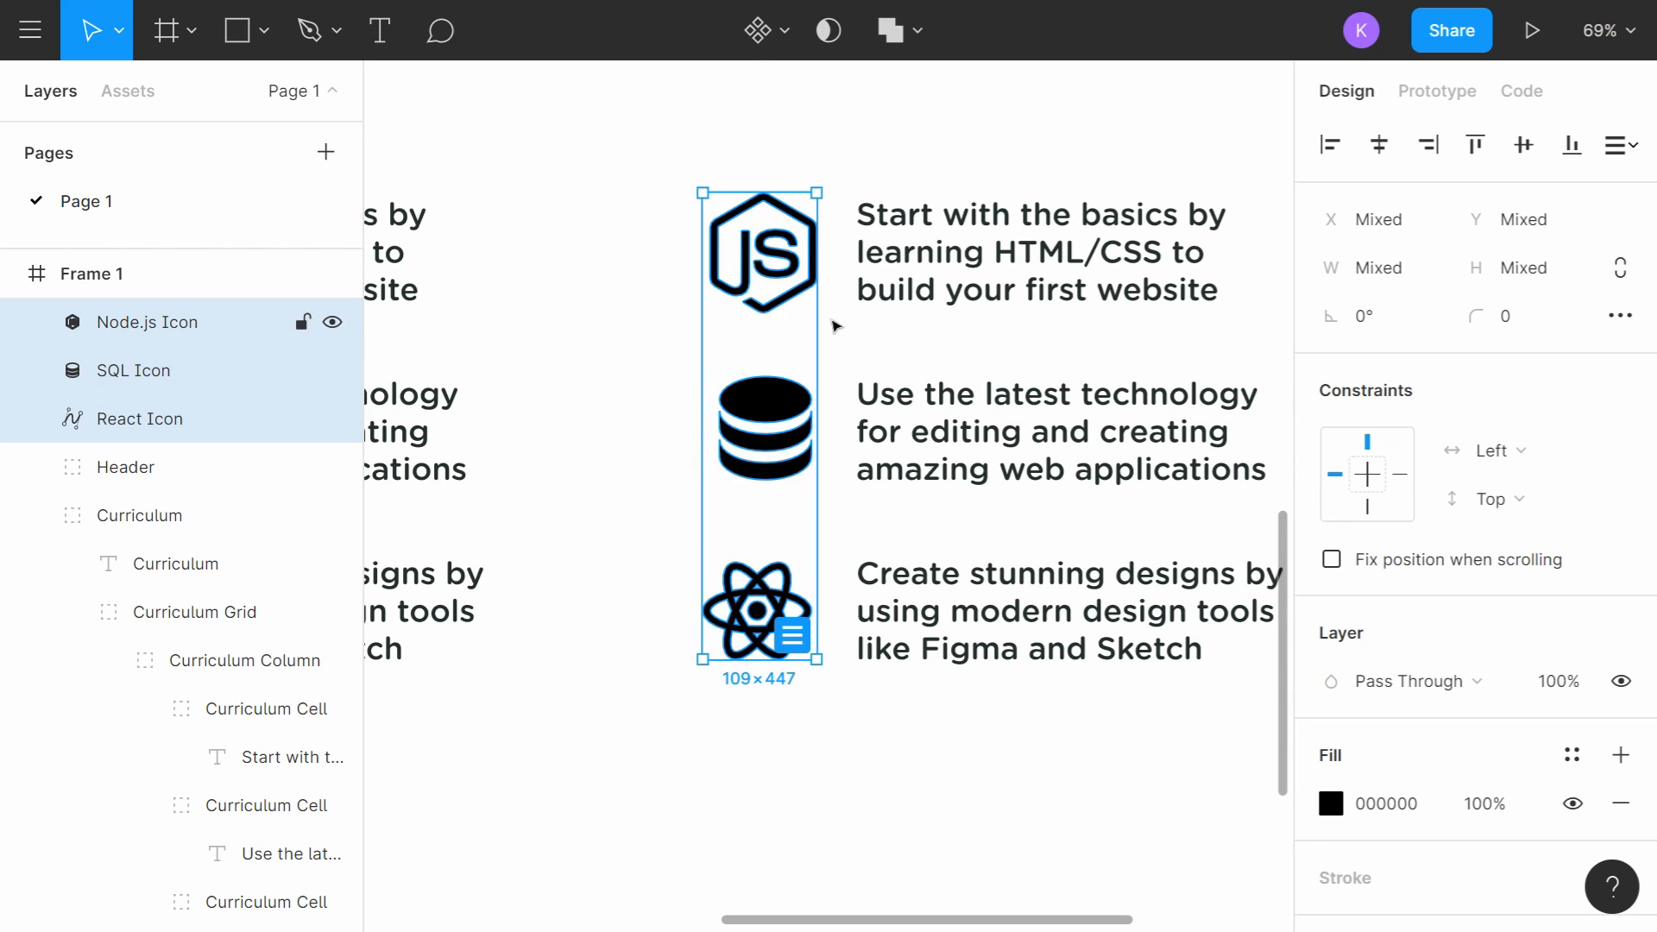
{"action": "left_click", "coordinate": [1330, 804]}
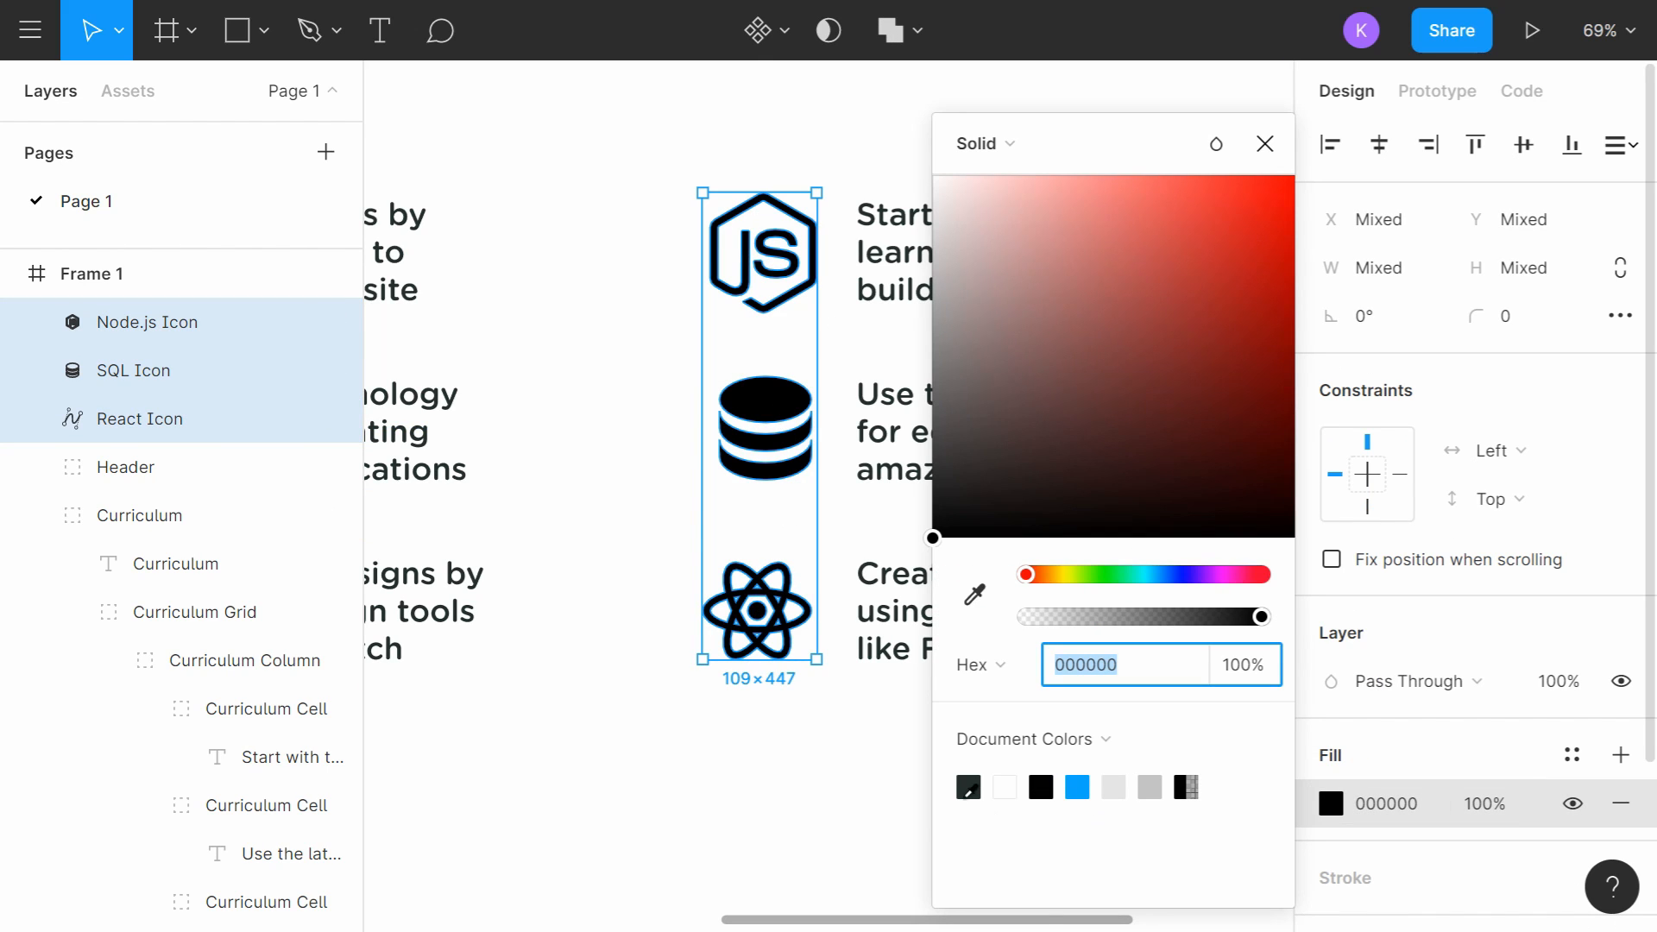
{"action": "type", "text": "222F2B"}
{"action": "key", "text": "Return"}
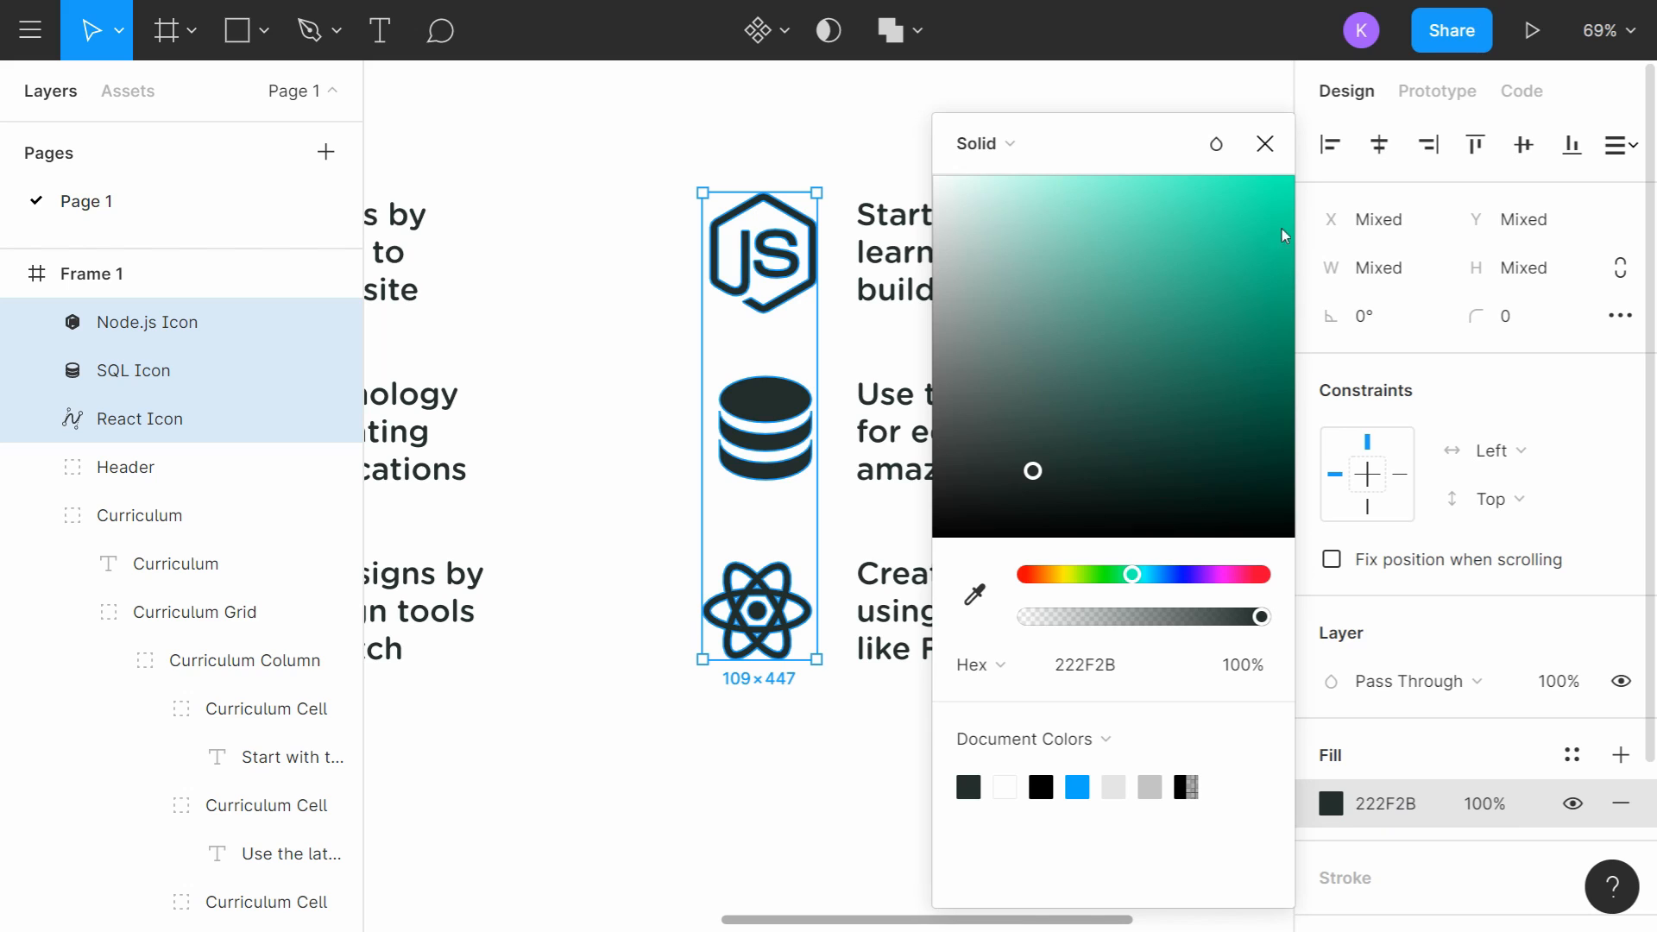
{"action": "left_click", "coordinate": [1264, 145]}
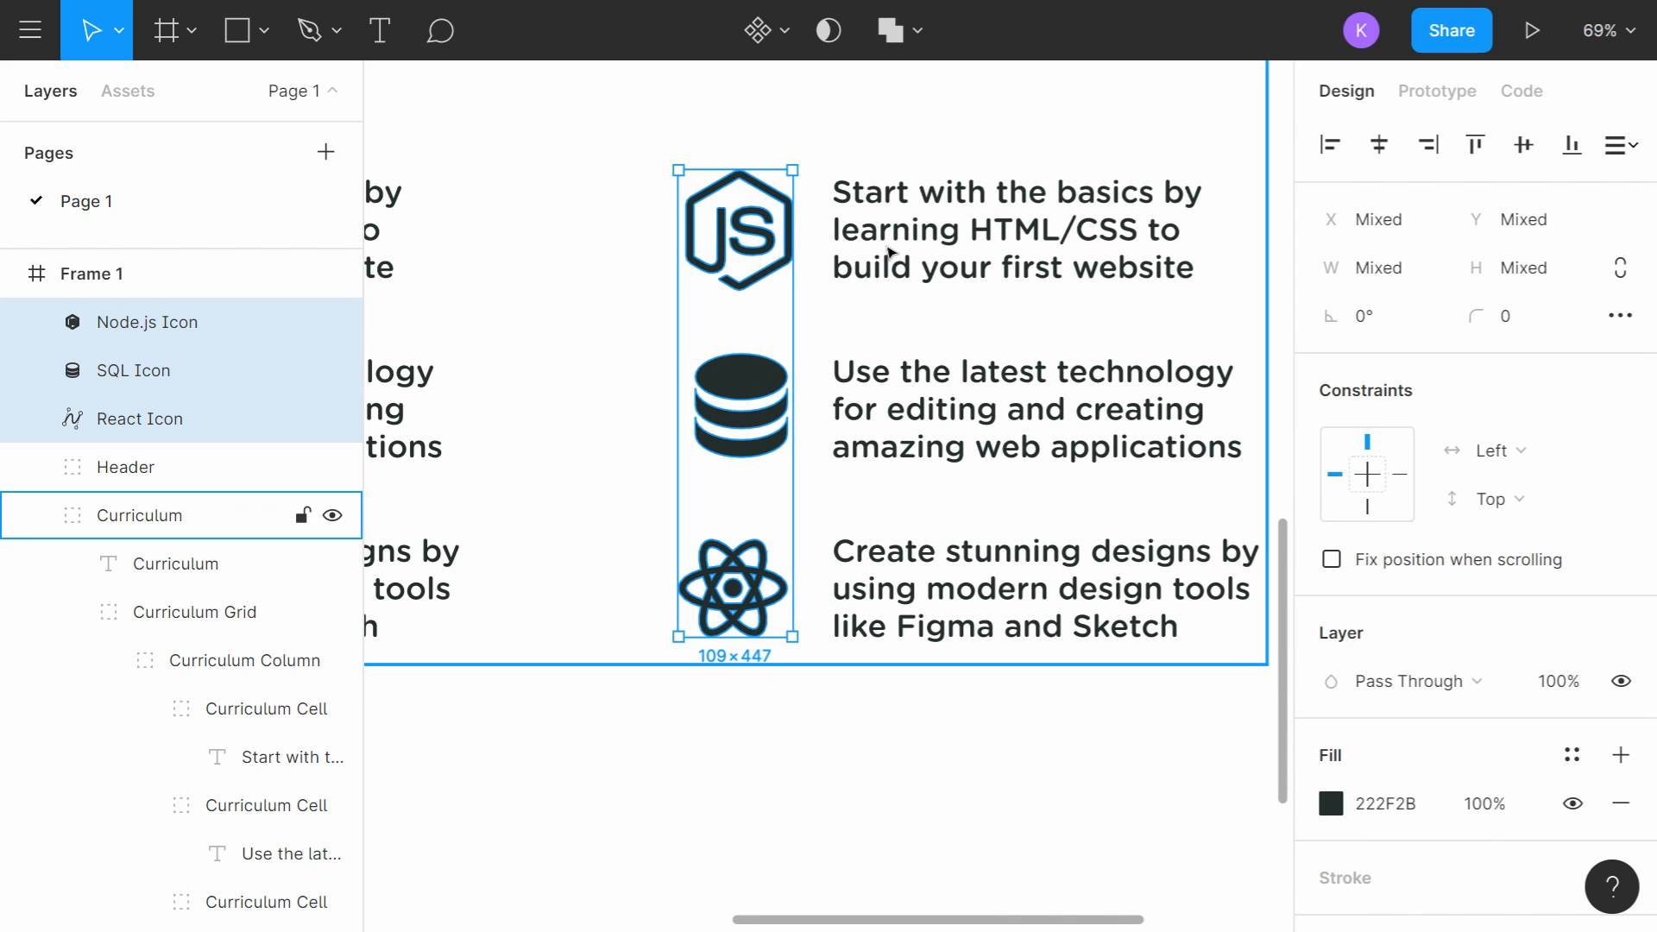
Step: Replace the Node.js cell's text with "Build interactive web applications with the world's most popular backend" and widen its text box to 445
{"action": "left_click", "coordinate": [194, 611]}
{"action": "scroll", "coordinate": [854, 326], "scroll_direction": "down", "scroll_amount": 3}
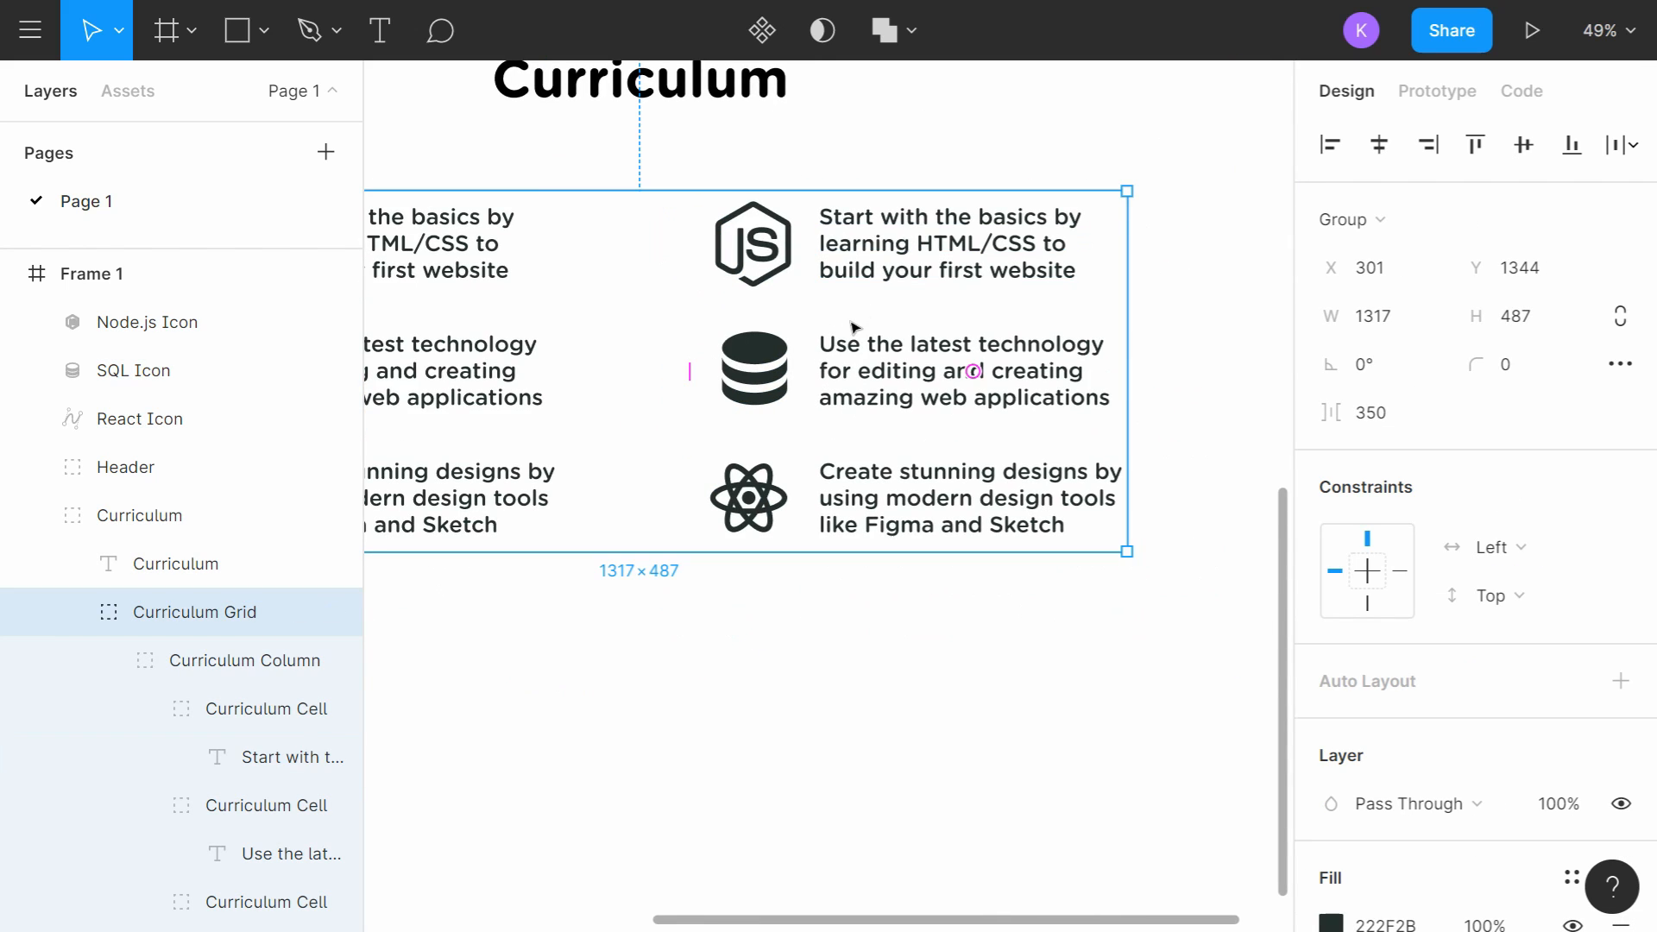
{"action": "double_click", "coordinate": [897, 249]}
{"action": "double_click", "coordinate": [889, 247]}
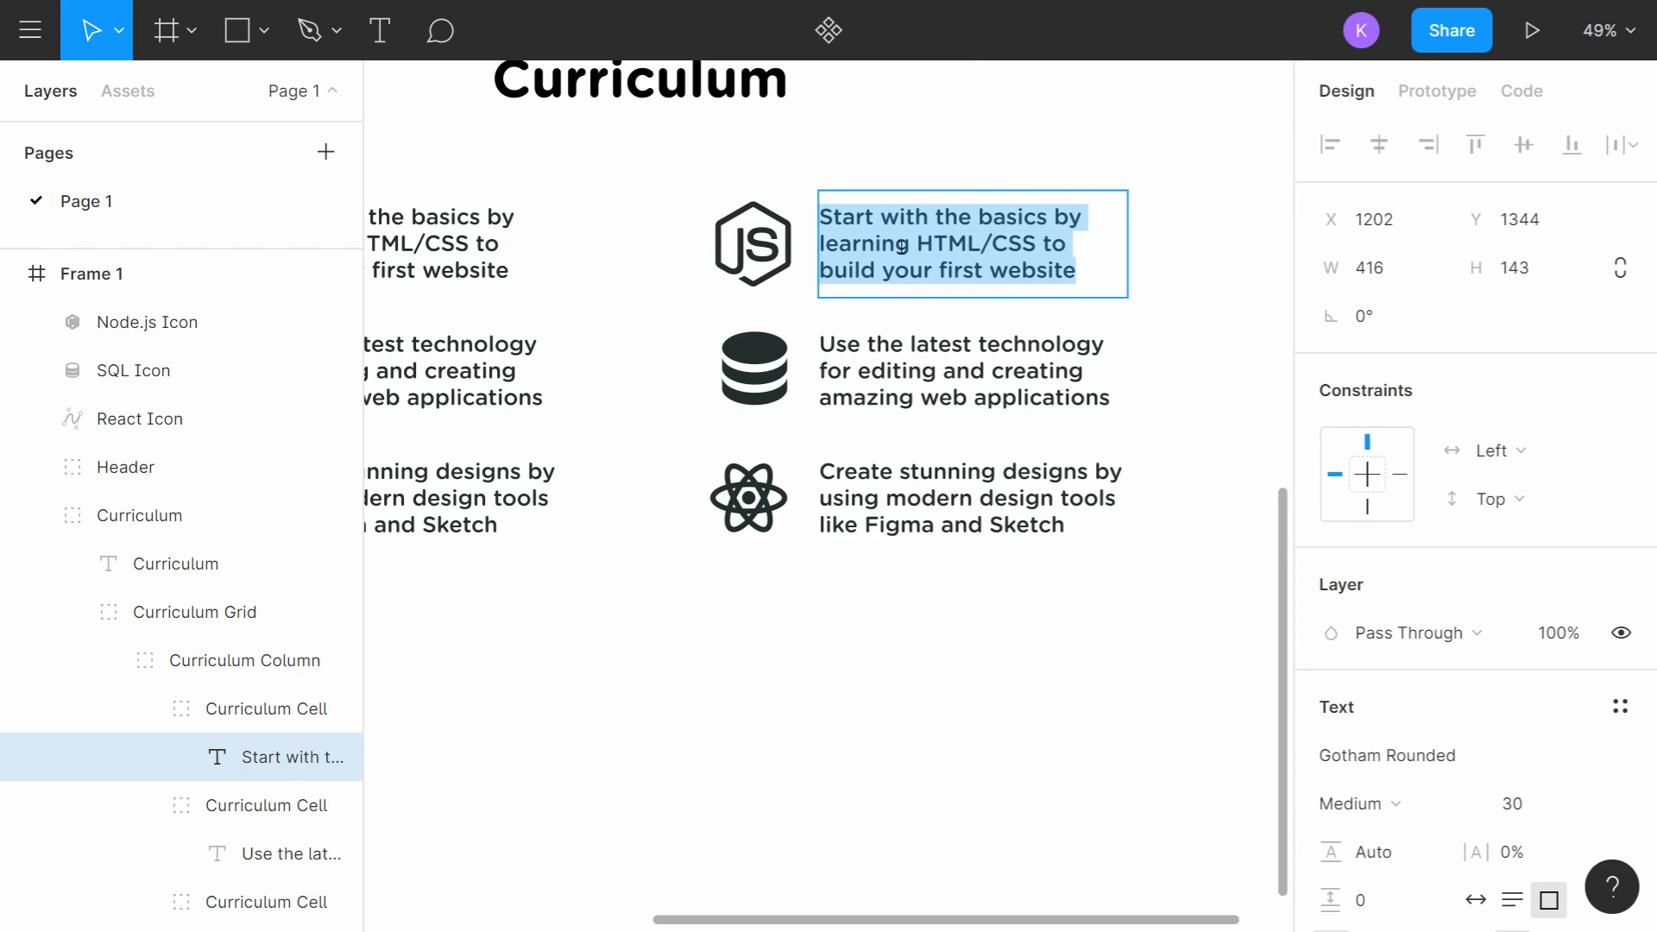
{"action": "type", "text": "Build i"}
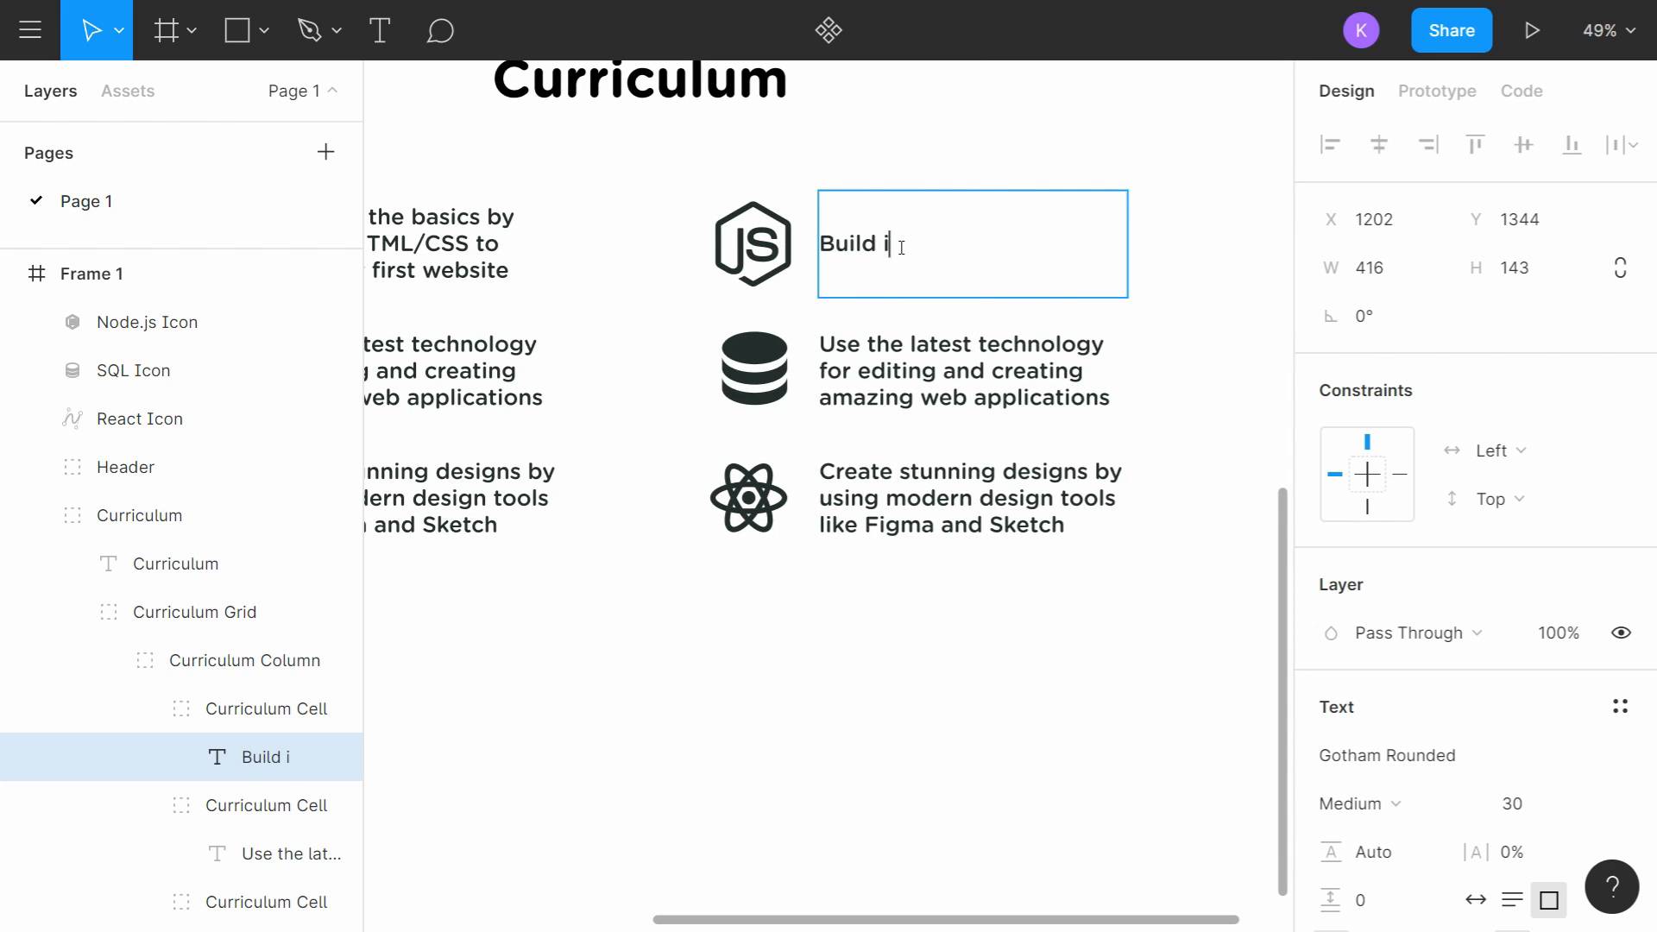
{"action": "type", "text": "nteractive web ap"}
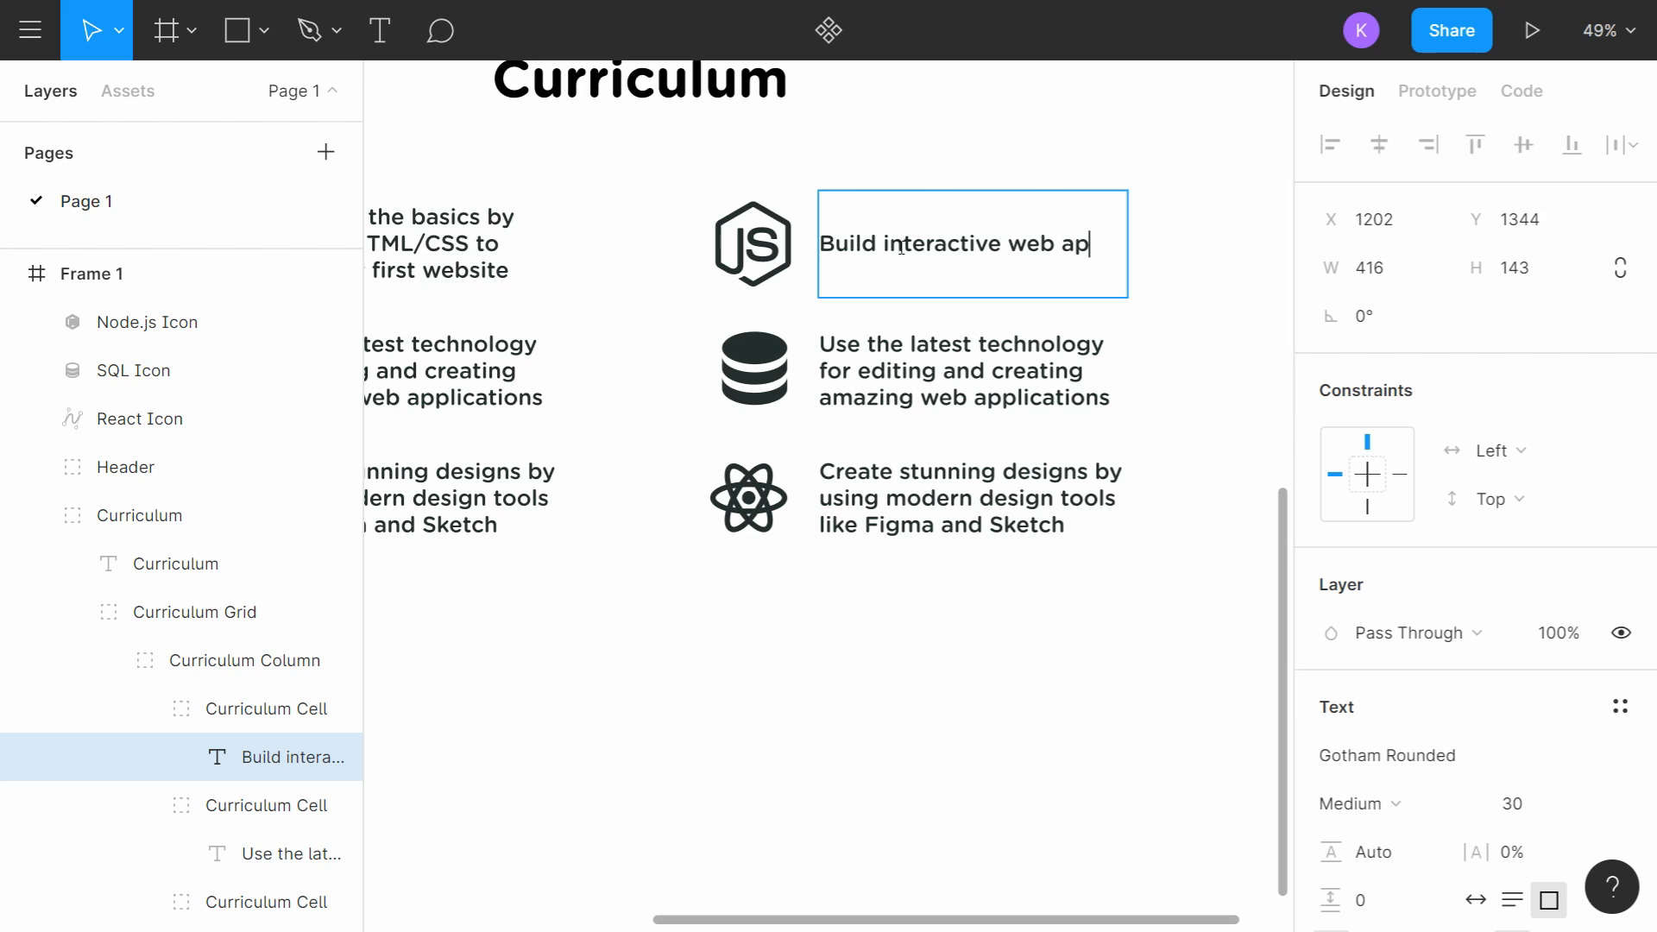
{"action": "type", "text": "plications with the"}
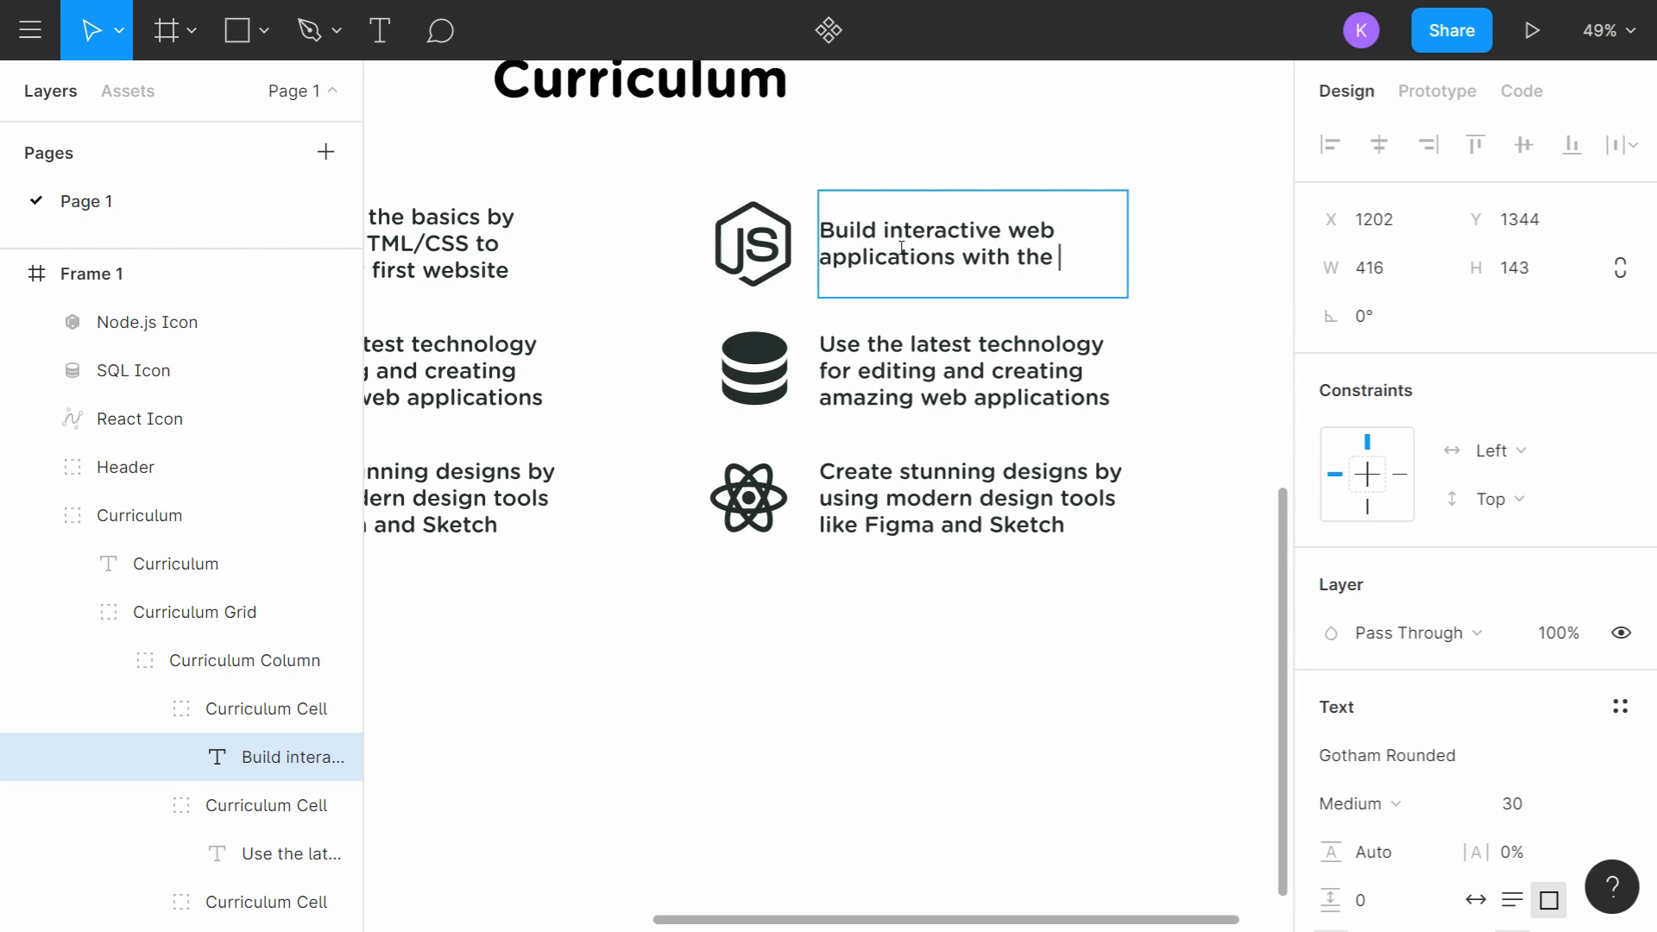
{"action": "type", "text": " world'"}
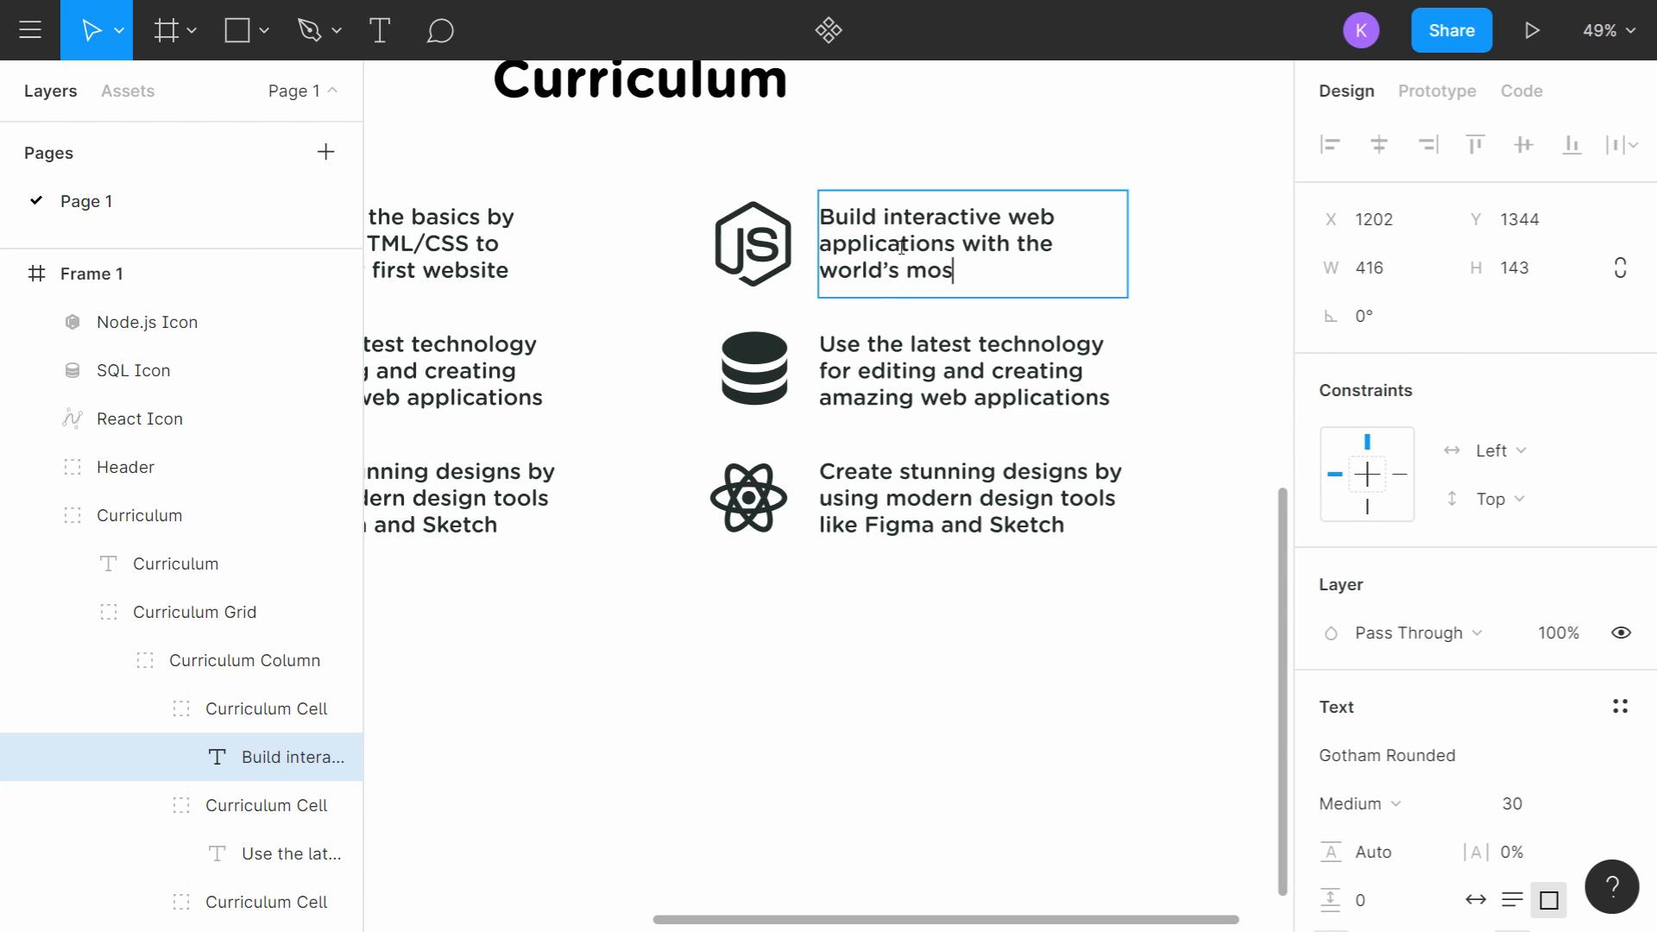
{"action": "type", "text": "s most popular backend"}
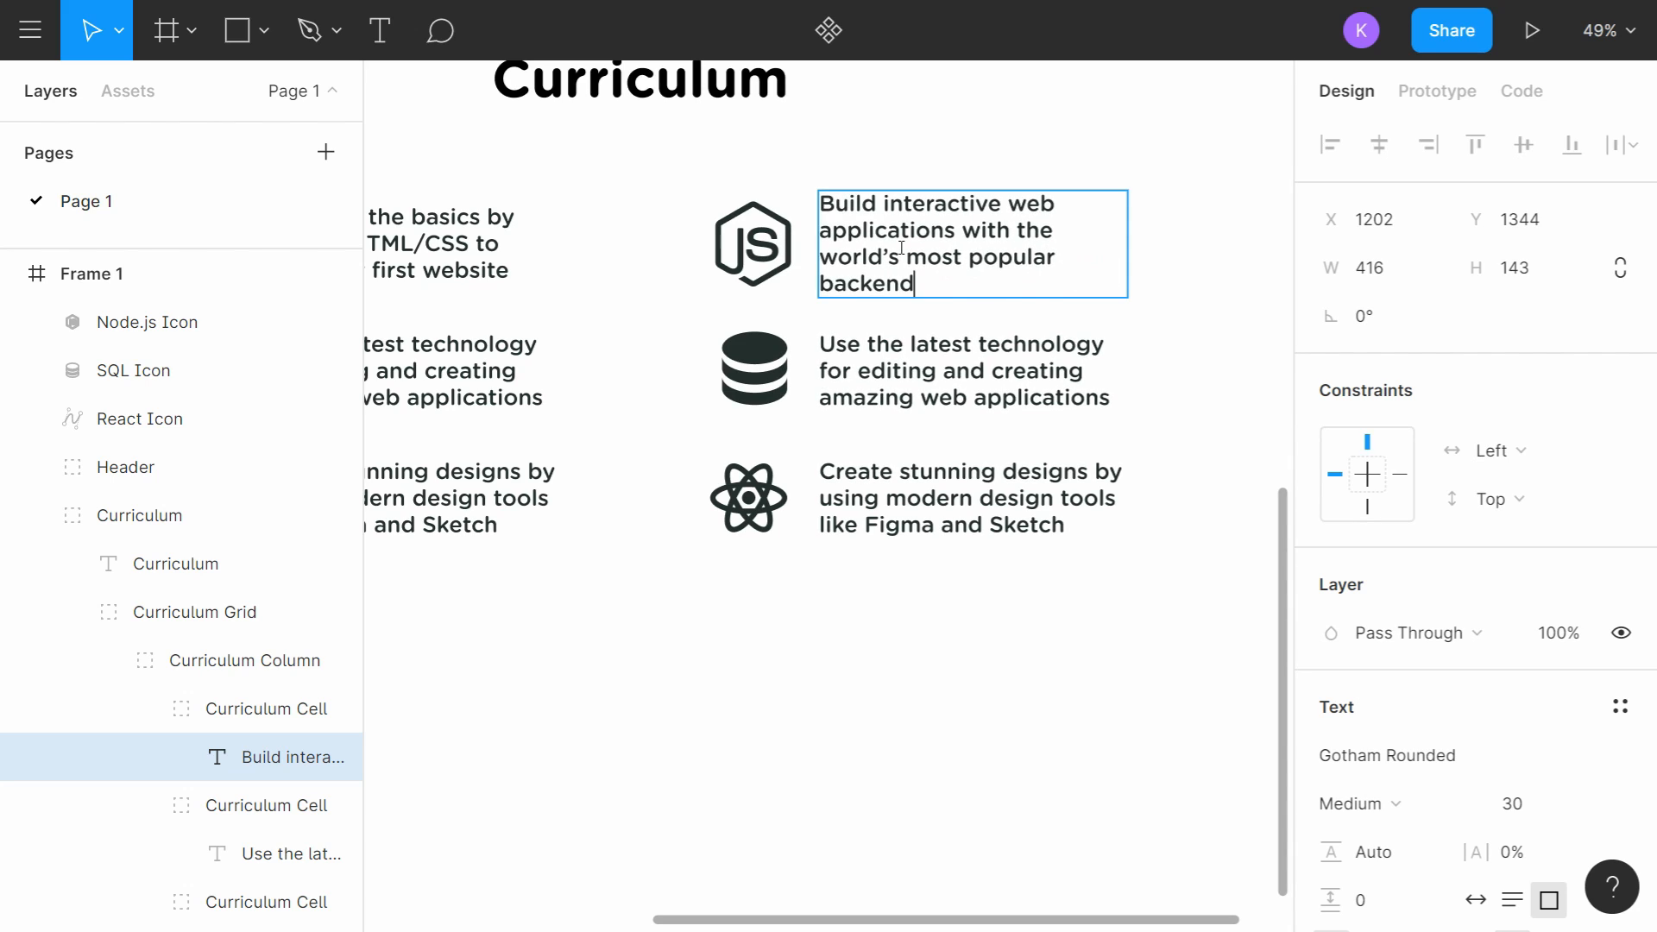
{"action": "key", "text": "Escape"}
{"action": "left_click_drag", "start_coordinate": [1130, 247], "coordinate": [1150, 247]}
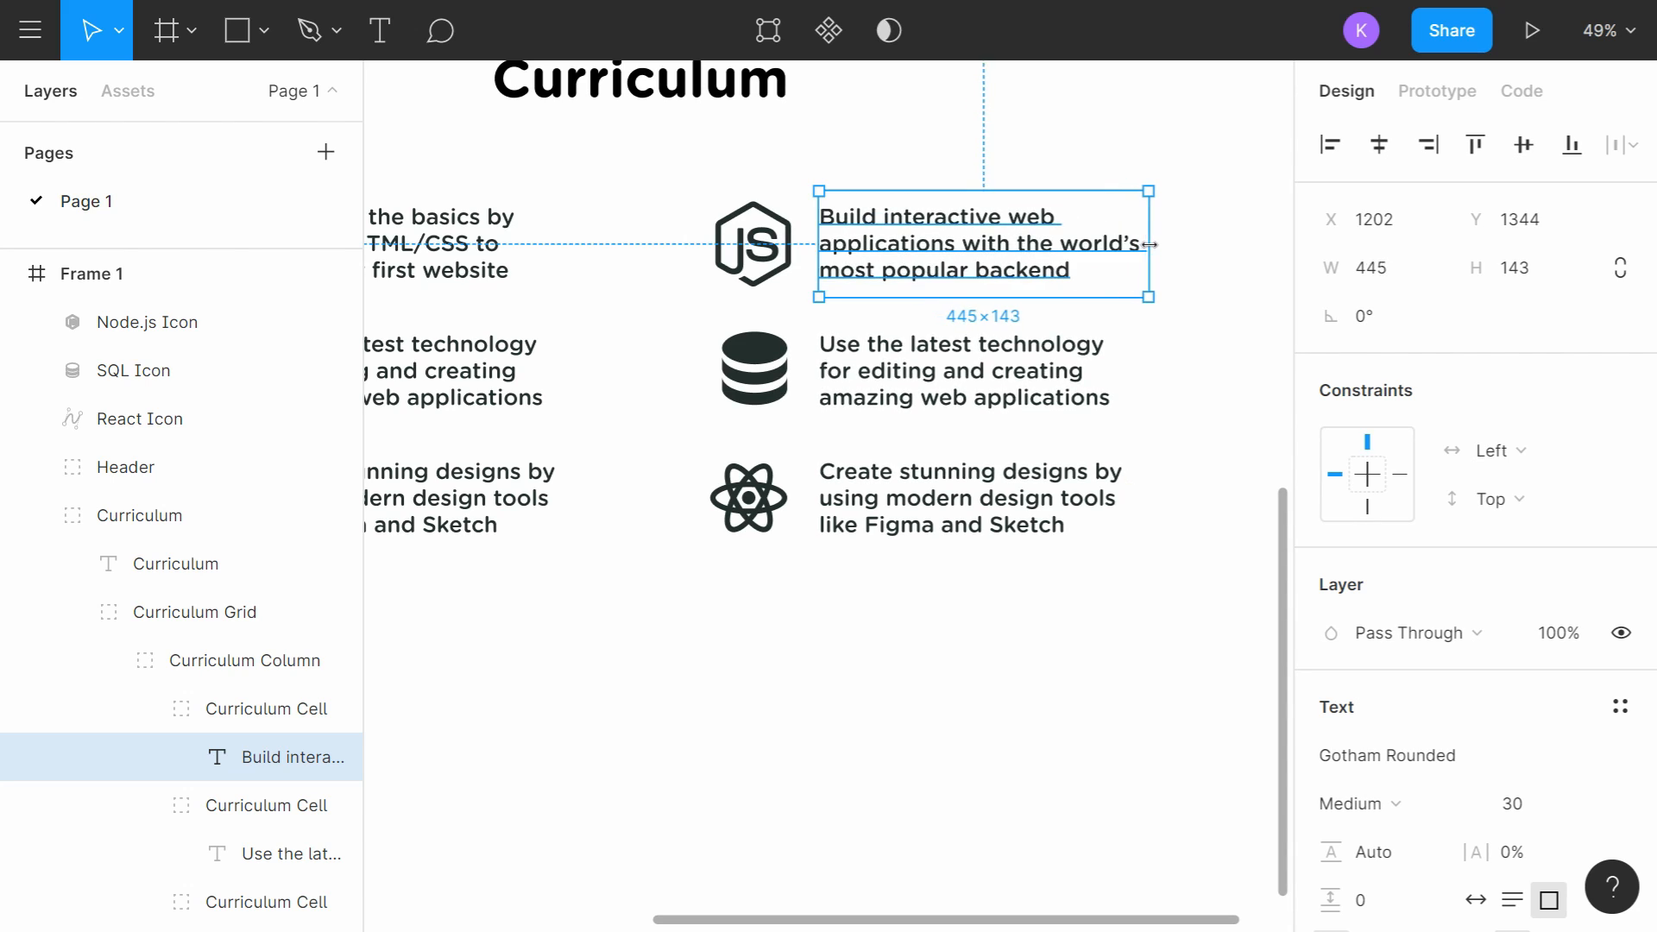
Step: Replace the SQL cell's text with "Manage application data by learning SQL and NoSQL database architecture" and widen its text box to fit three lines
{"action": "left_click", "coordinate": [865, 371]}
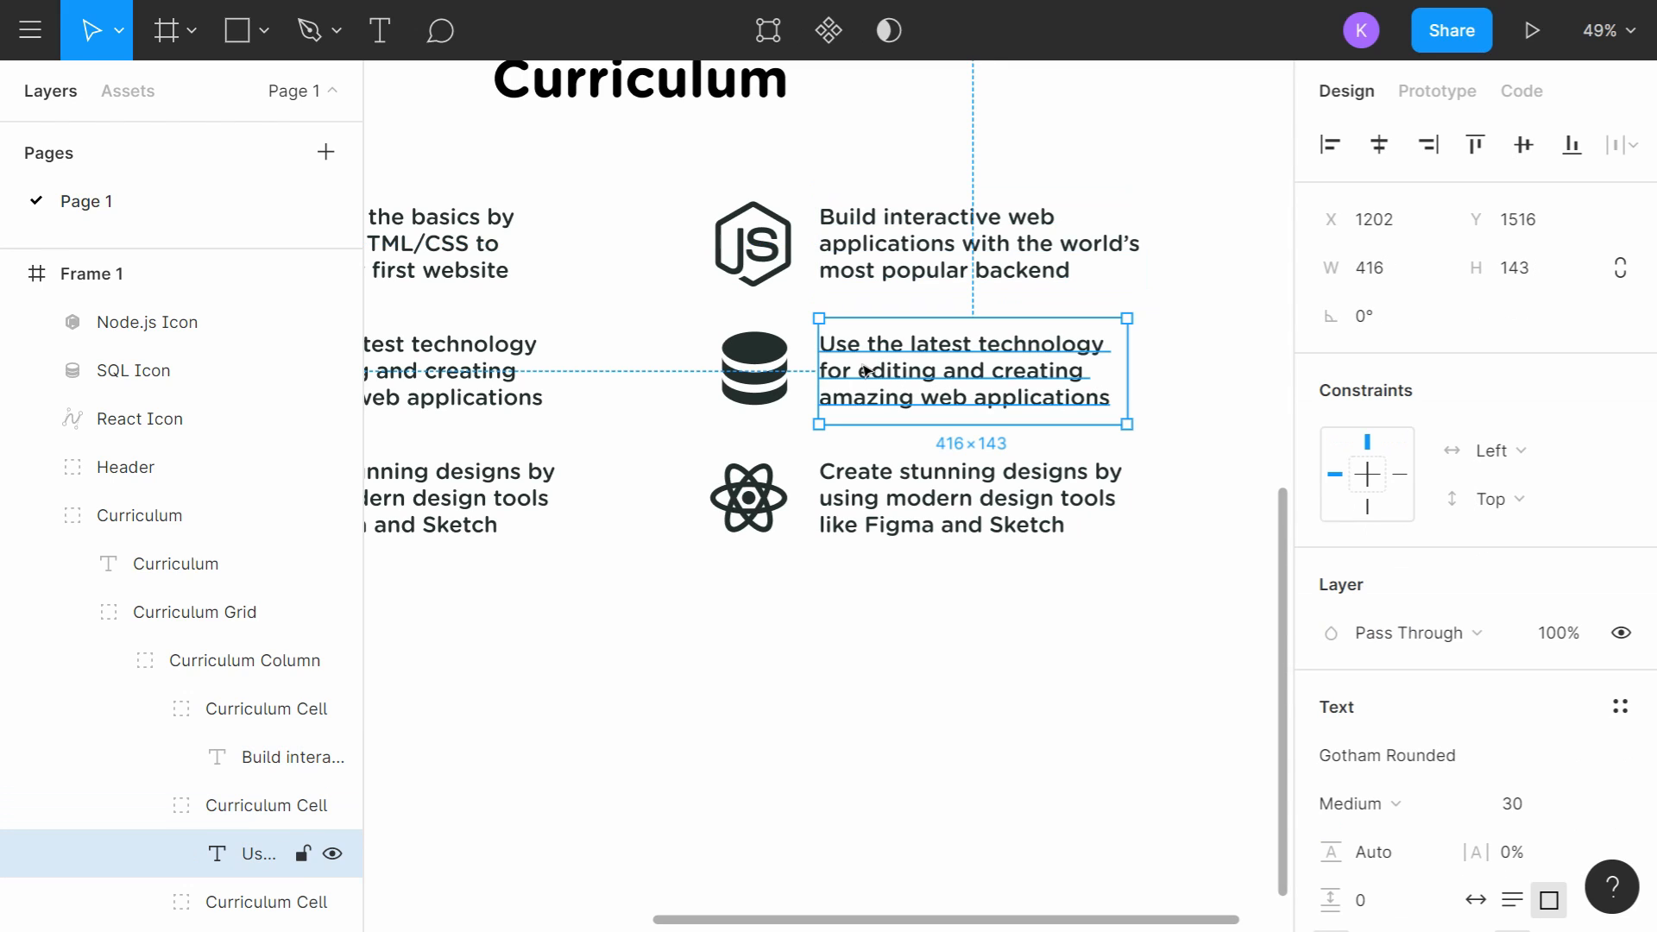
{"action": "double_click", "coordinate": [915, 342]}
{"action": "type", "text": "Manage "}
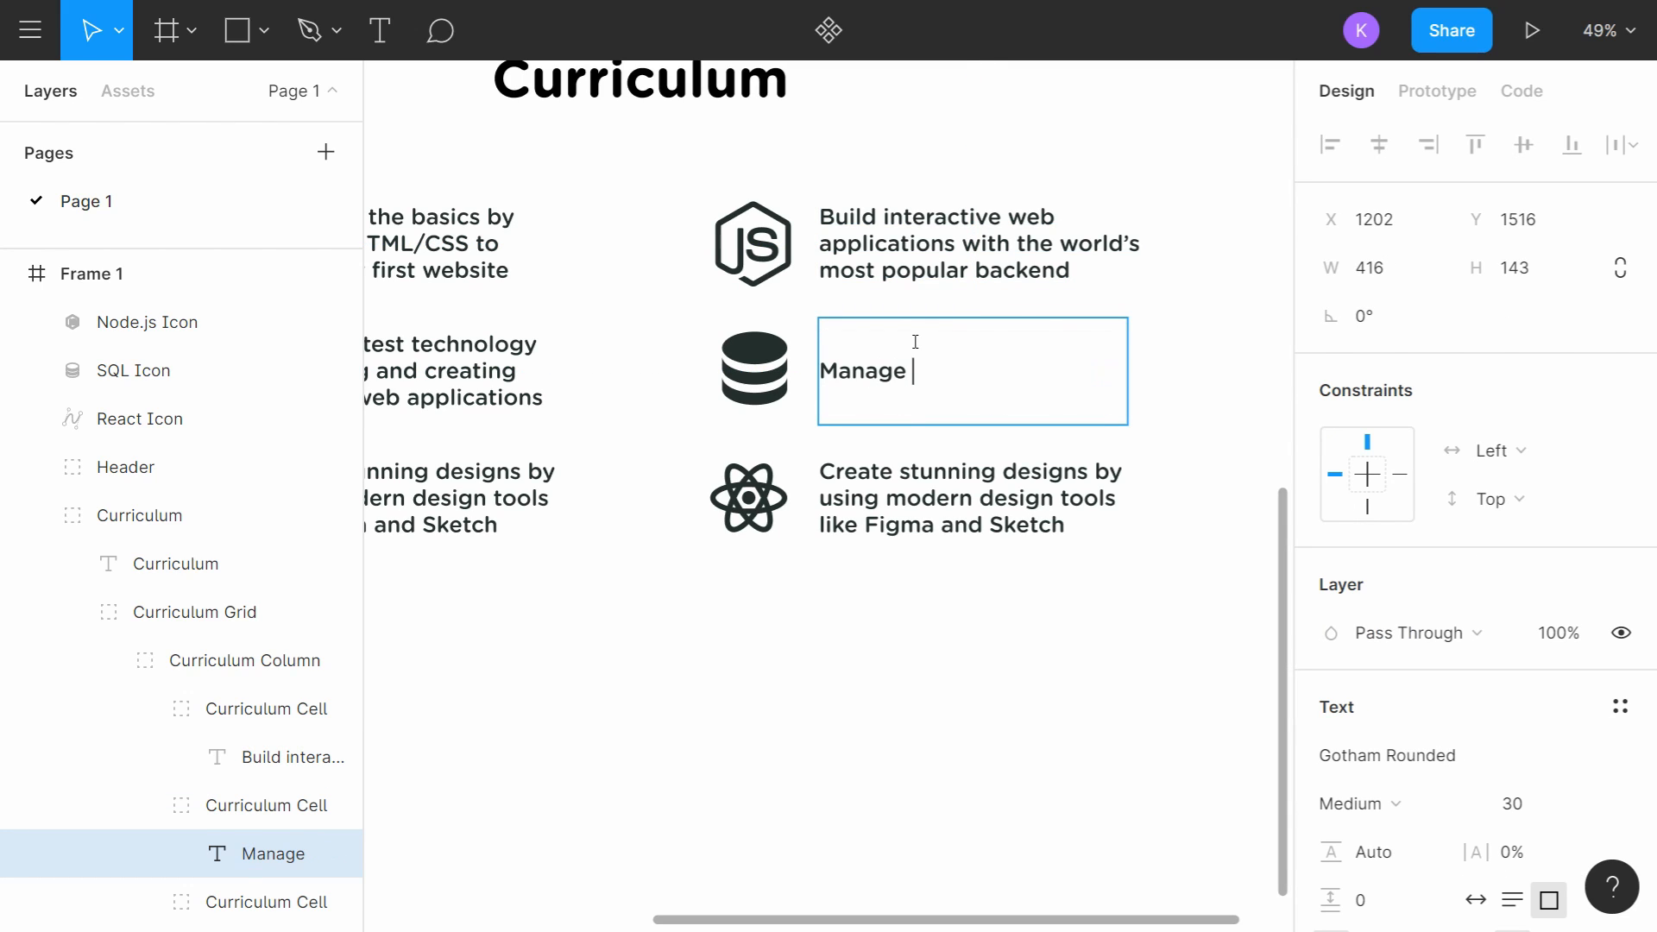
{"action": "type", "text": "application data "}
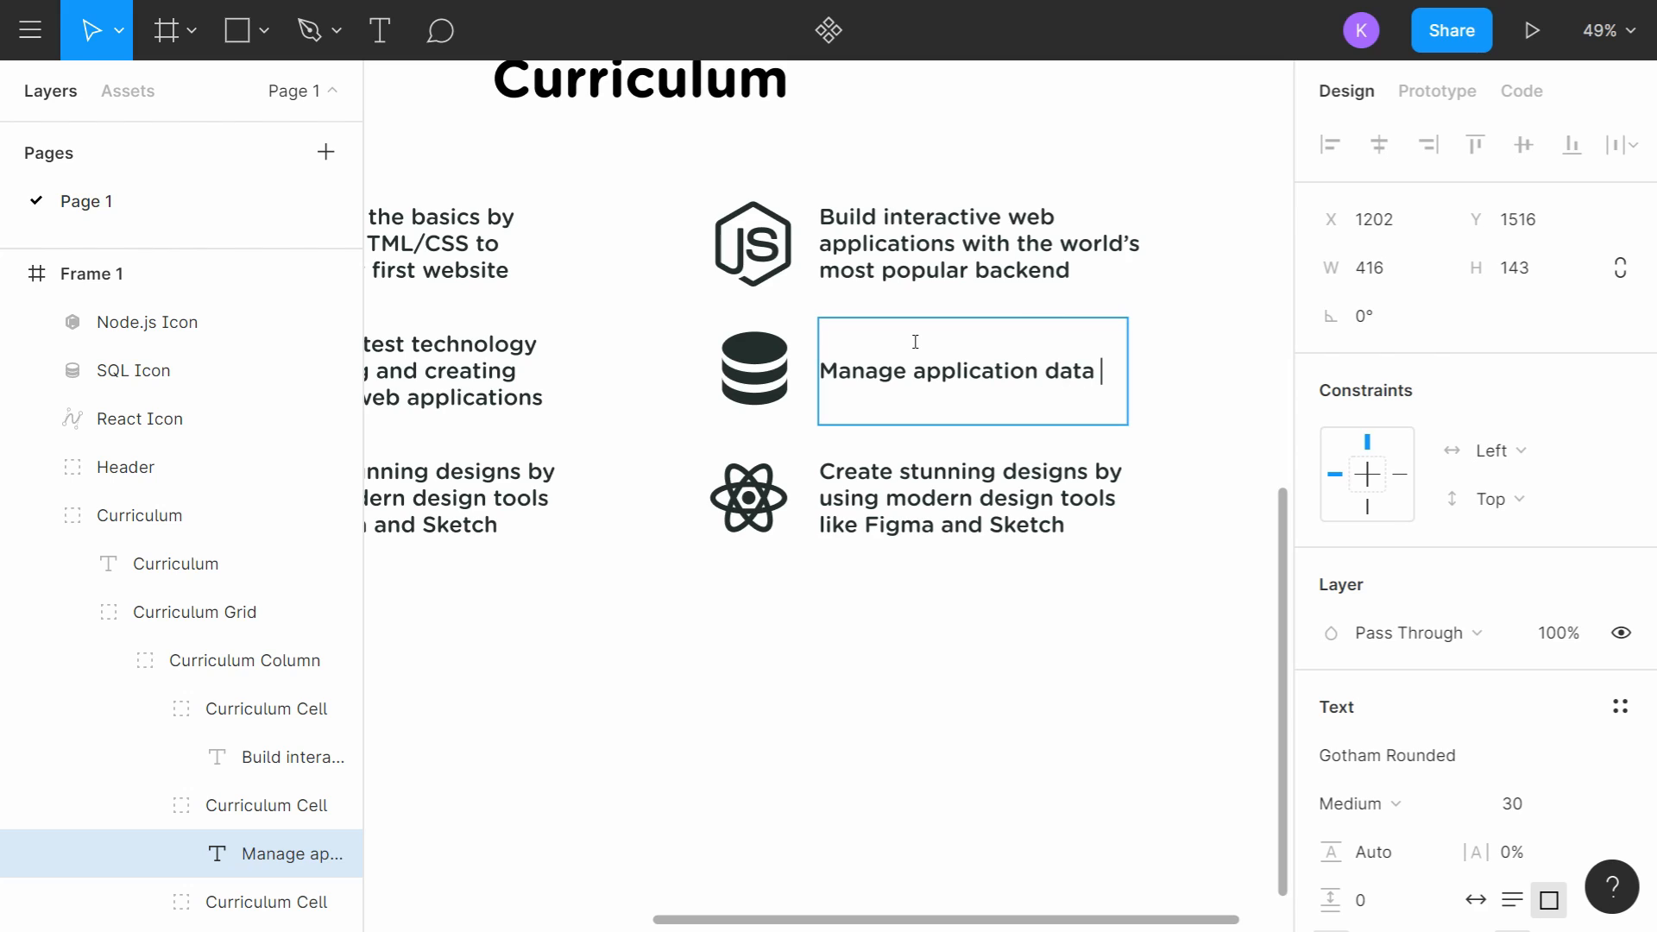
{"action": "type", "text": "by learning SQL a"}
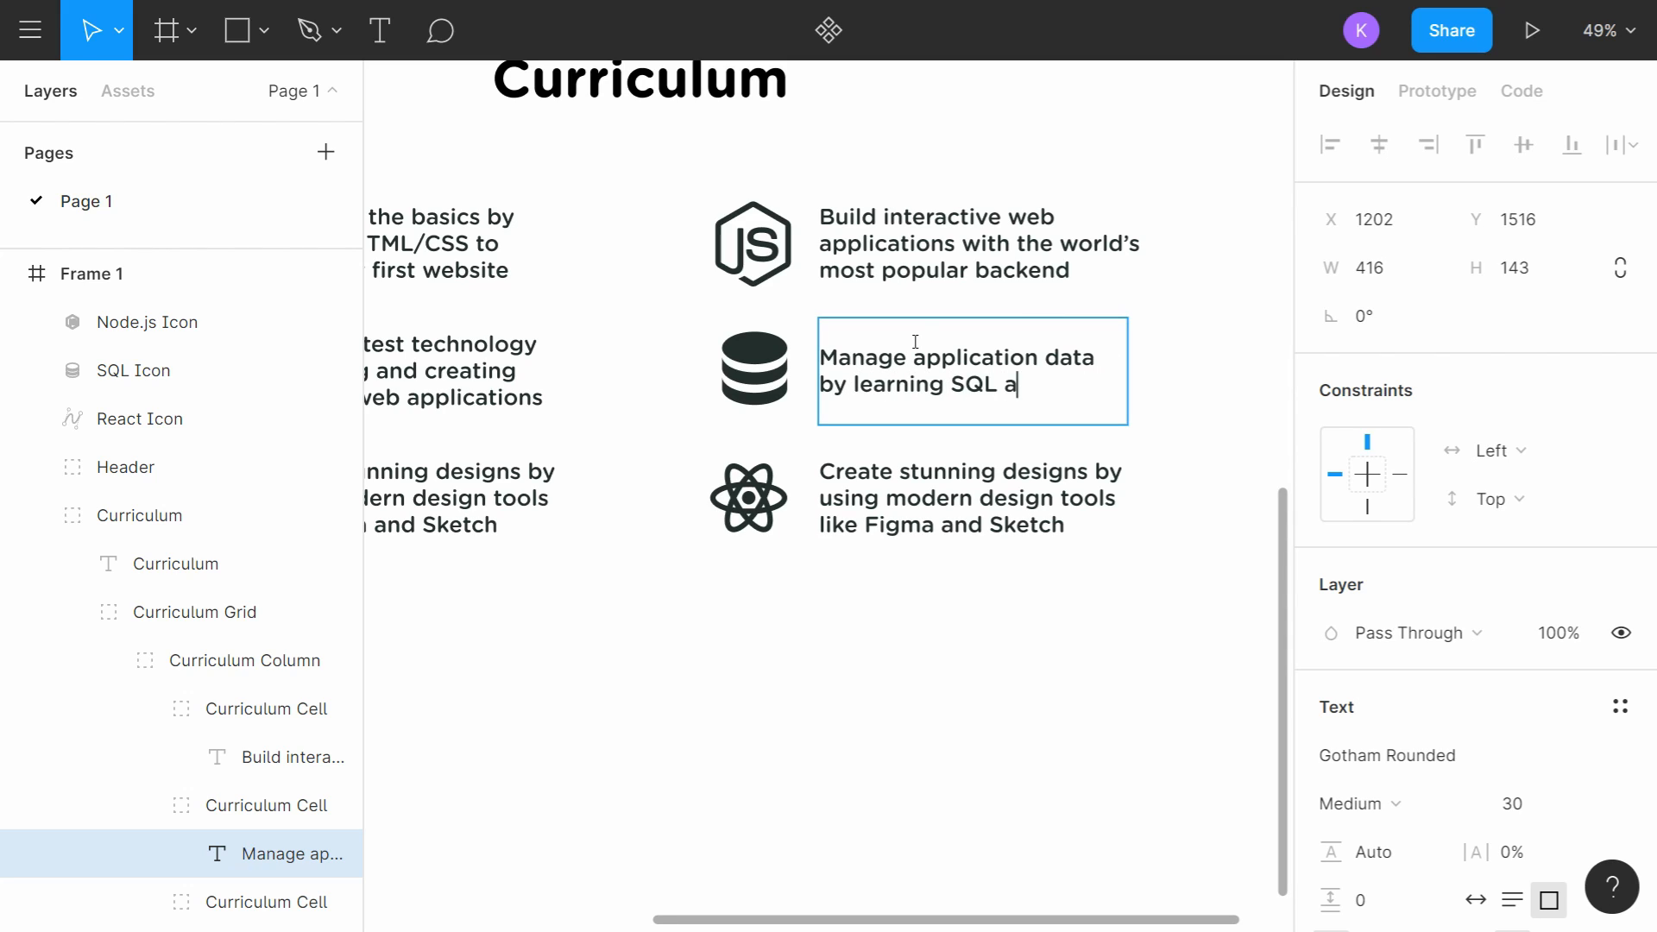
{"action": "type", "text": "nd NoSQL database ar"}
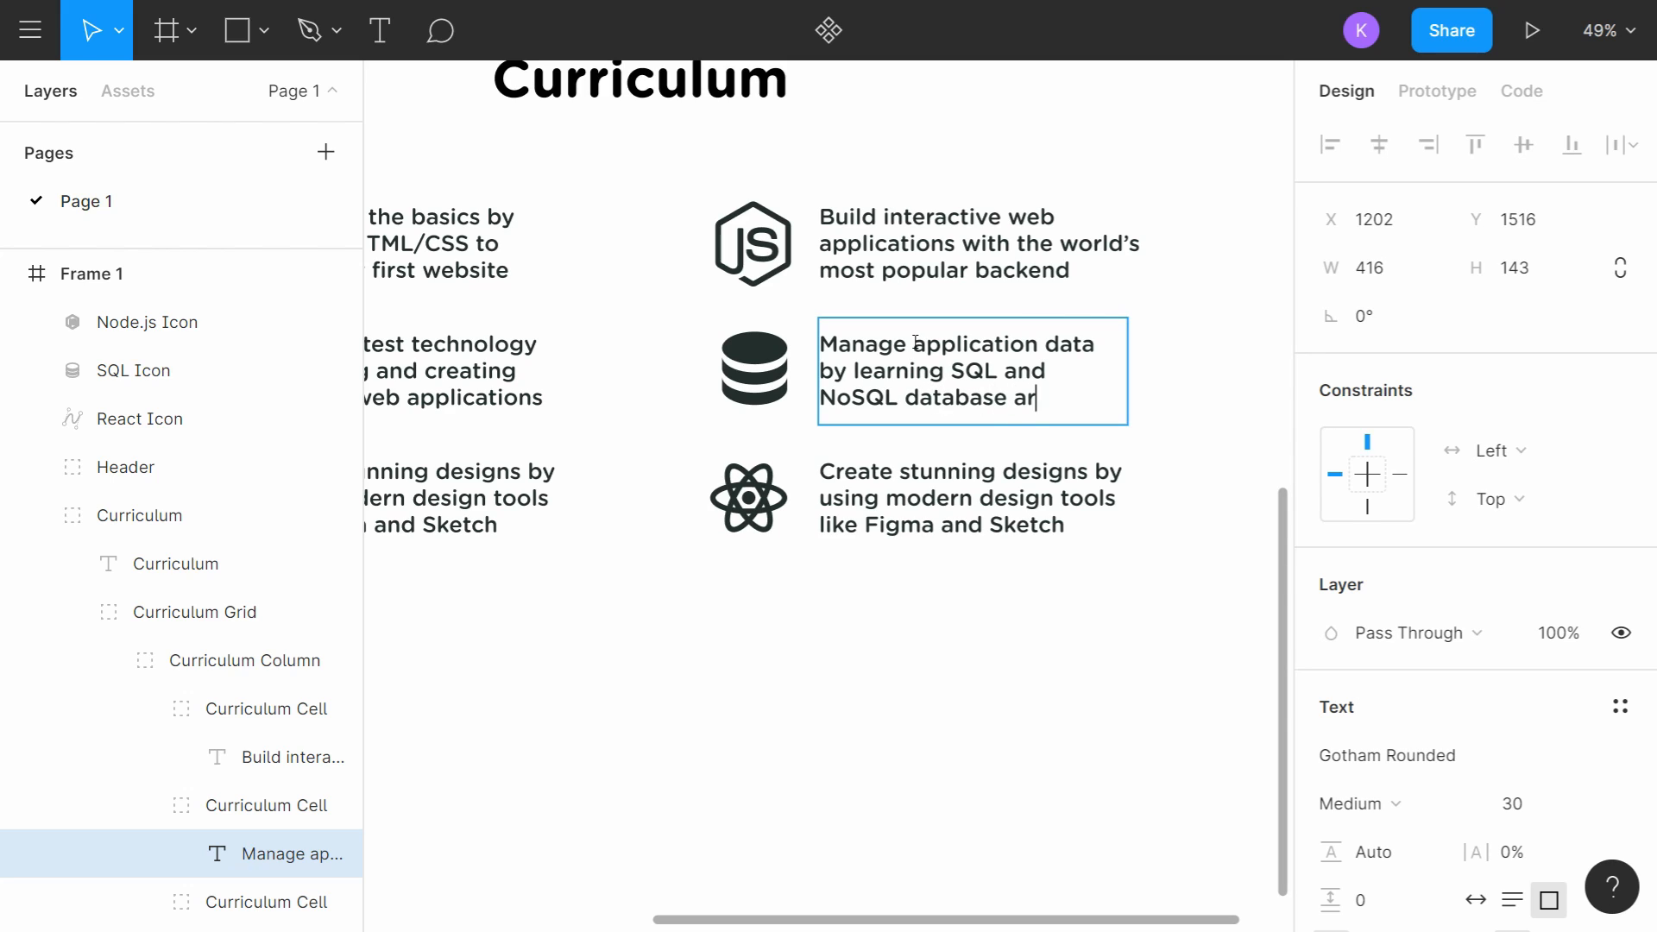
{"action": "type", "text": "chitecture"}
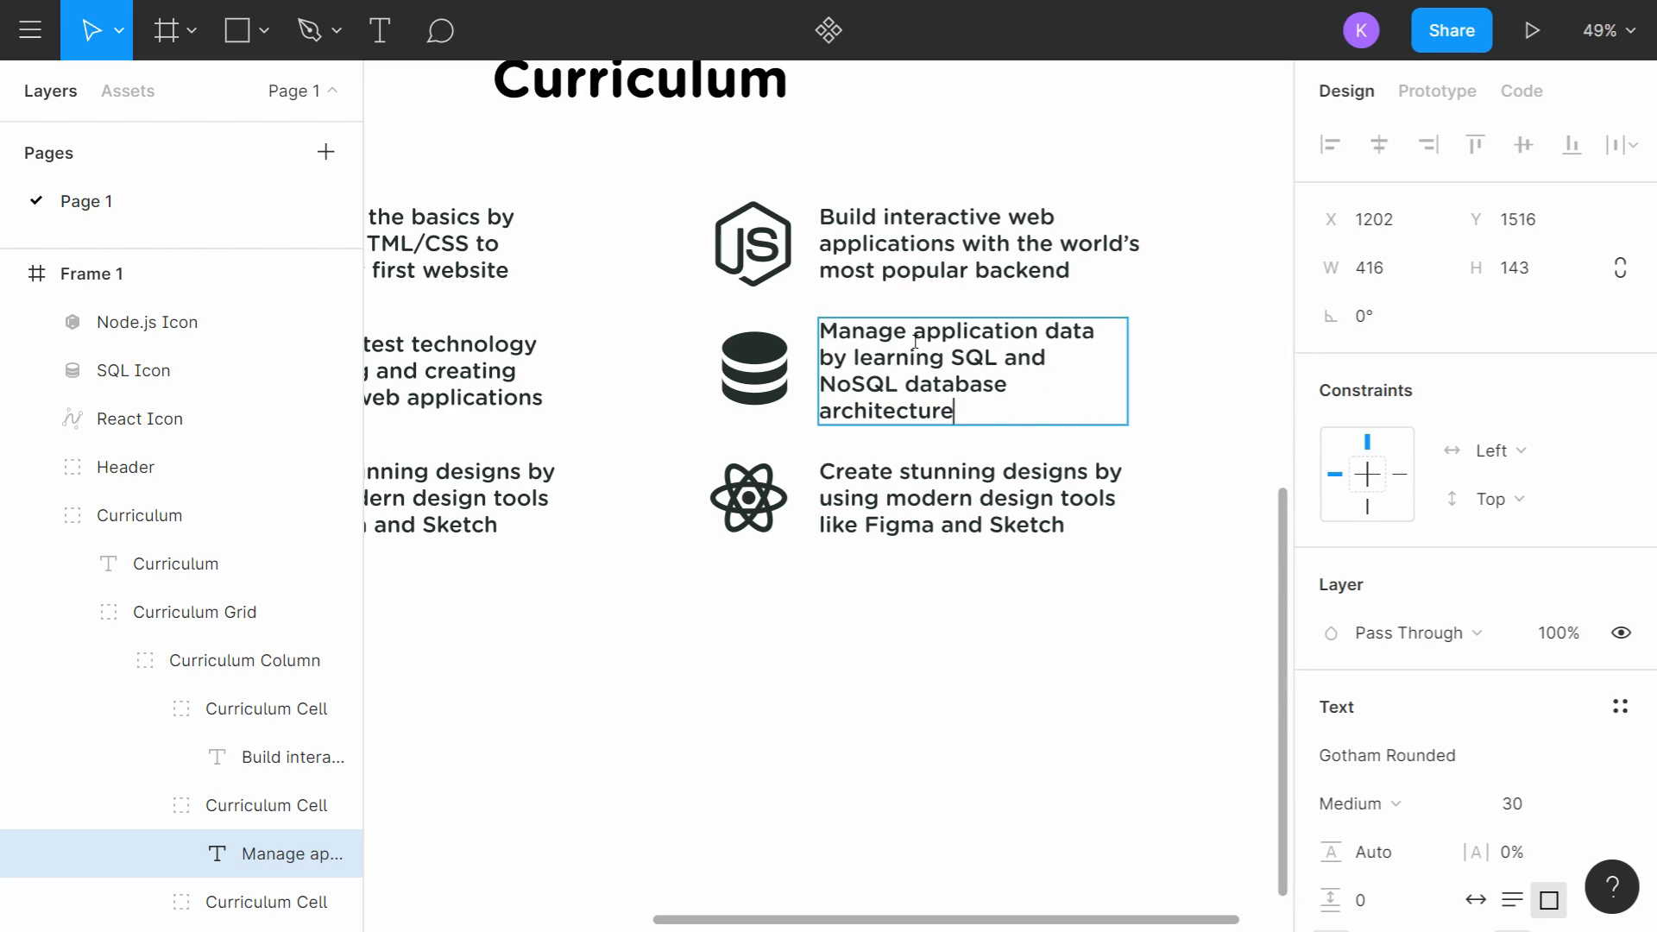
{"action": "key", "text": "Escape"}
Step: Replace the React cell's text with "use the most popular frontend farmework to create modern PWAs"
{"action": "left_click", "coordinate": [936, 492]}
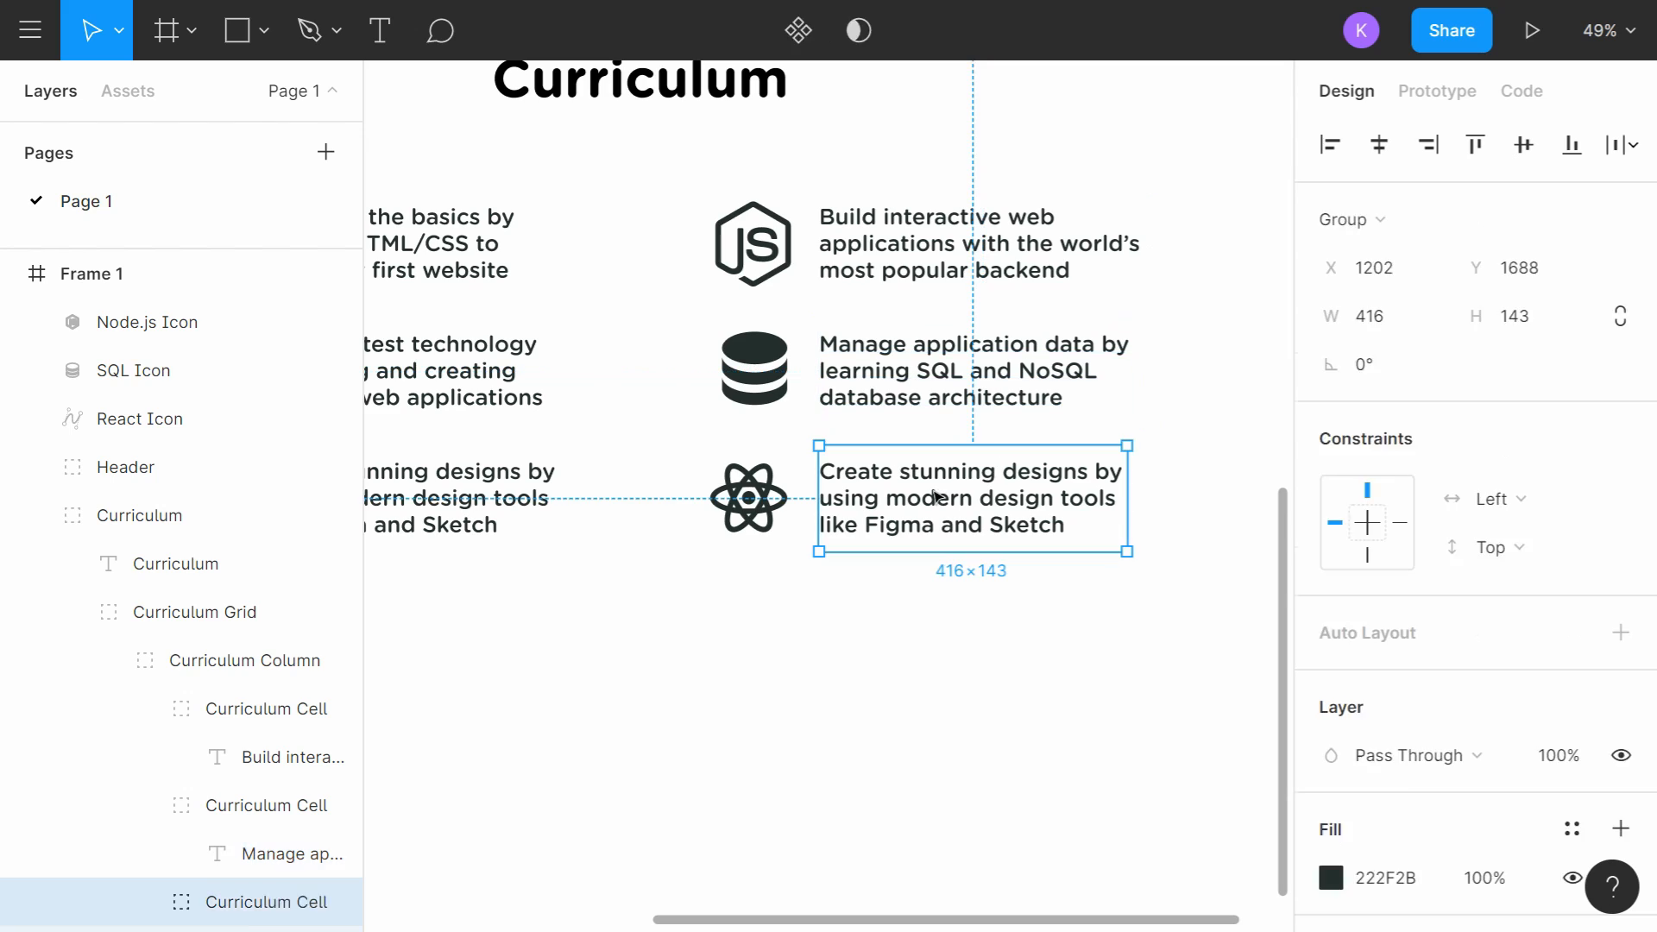
{"action": "double_click", "coordinate": [937, 490]}
{"action": "type", "text": "use the most popular"}
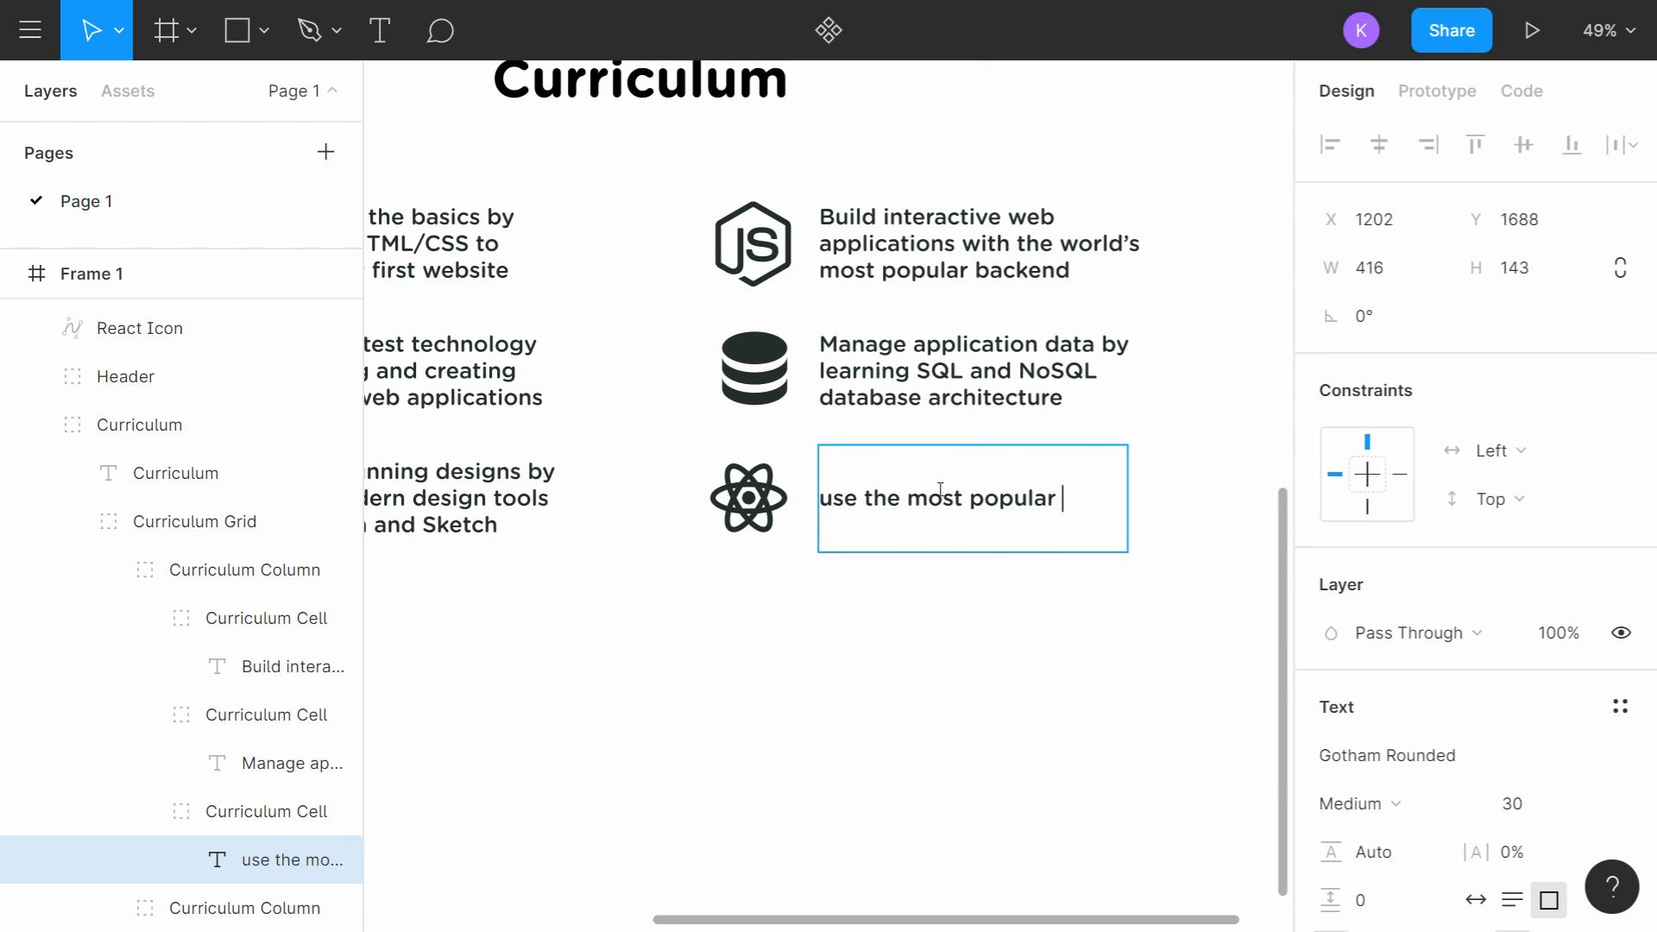
{"action": "type", "text": " frontend farmeworks"}
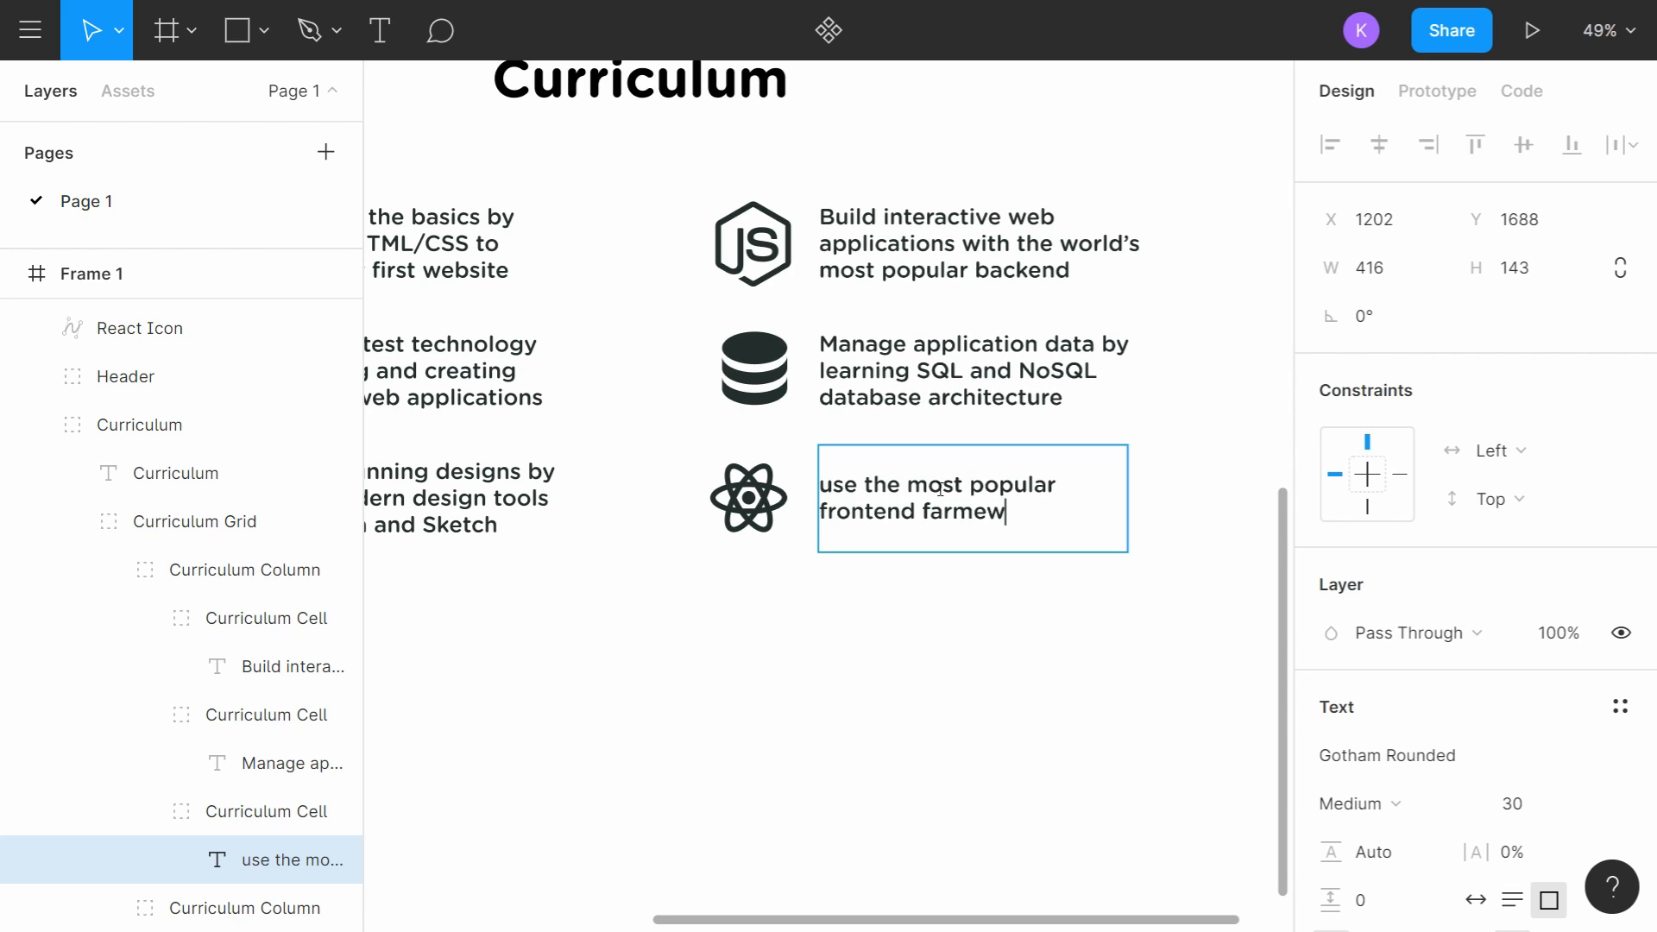
{"action": "key", "text": "BackSpace"}
{"action": "key", "text": "BackSpace"}
{"action": "key", "text": "BackSpace"}
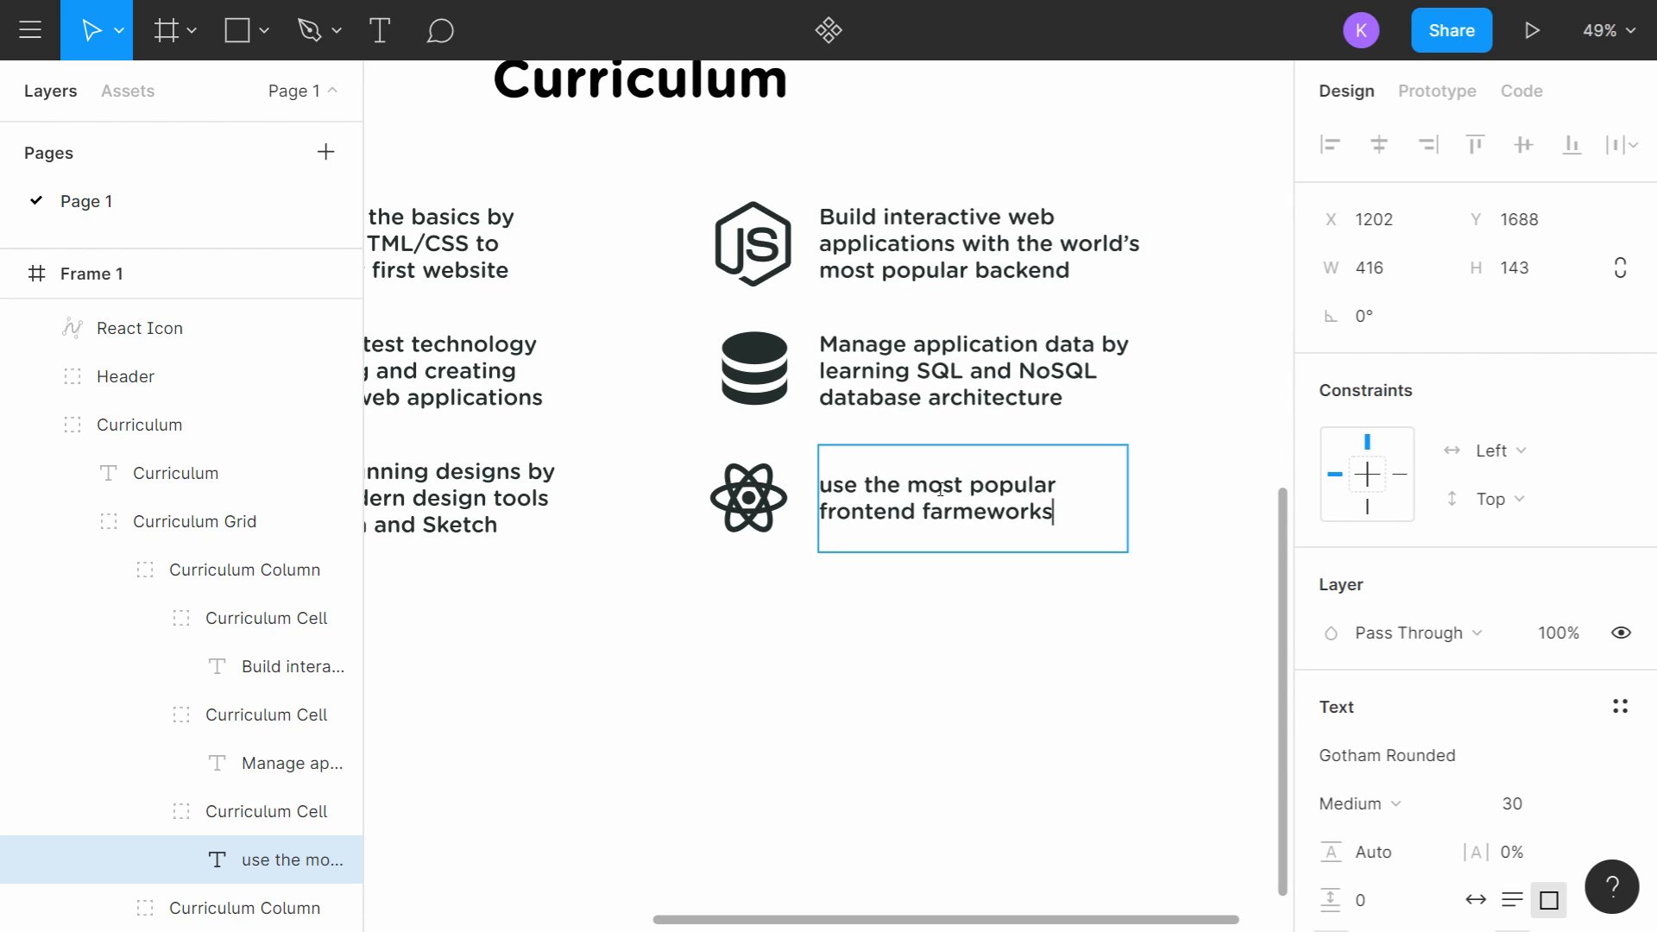
{"action": "type", "text": "to create modern PWA"}
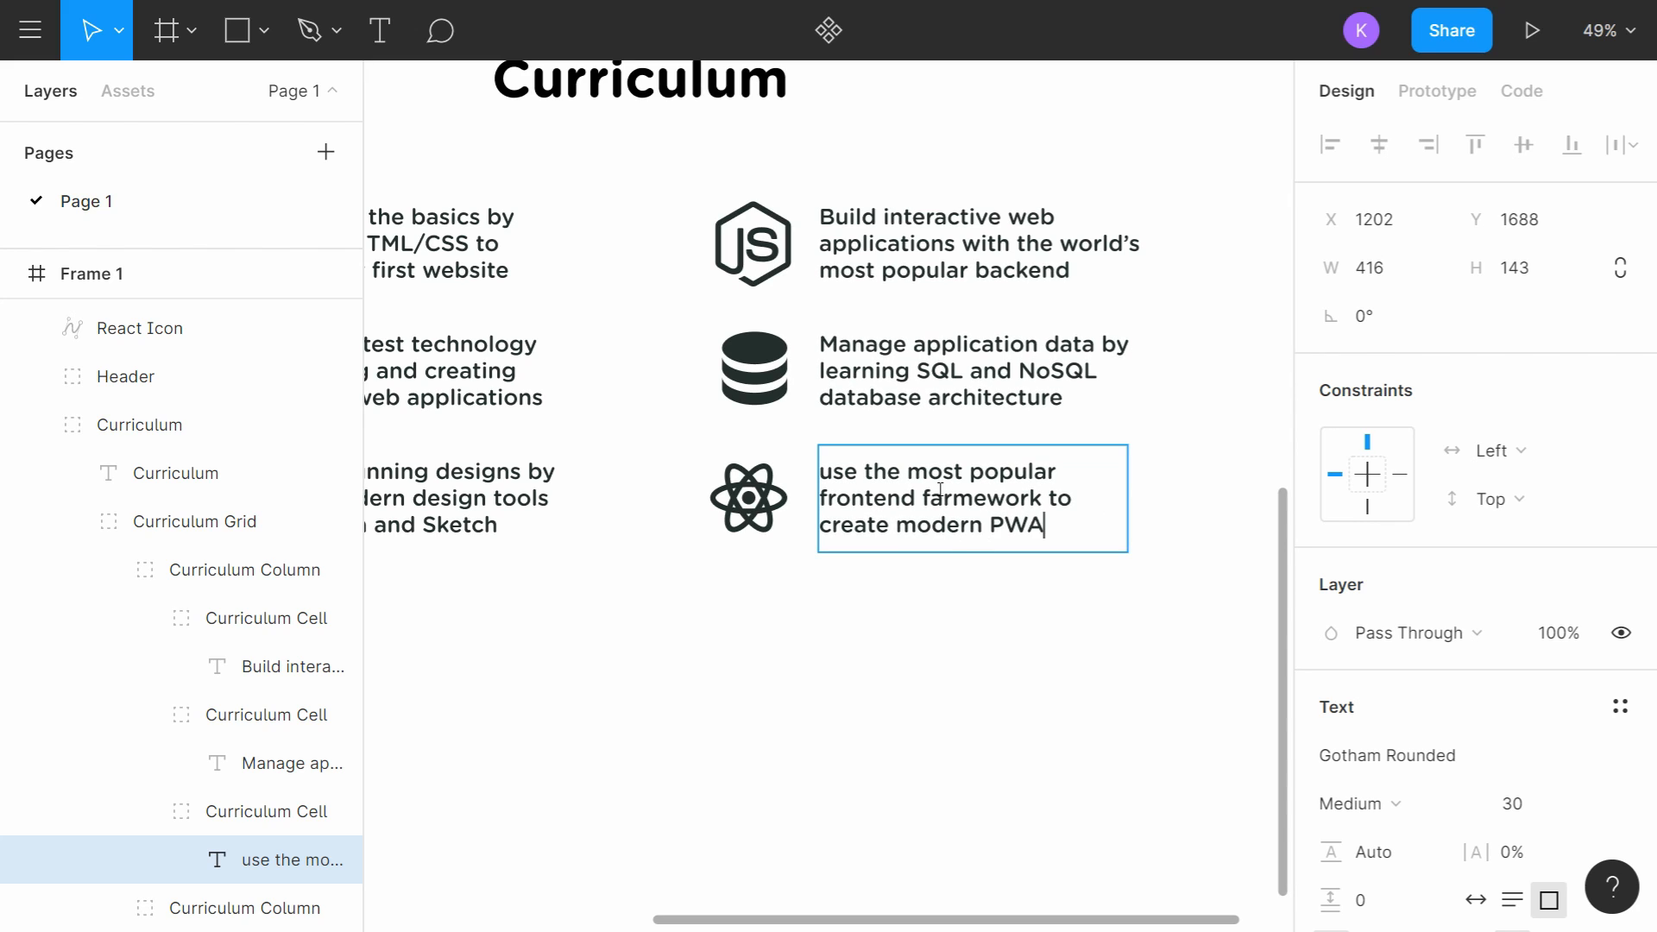
{"action": "scroll", "coordinate": [949, 595], "scroll_direction": "down", "scroll_amount": 5}
{"action": "key", "text": "Escape"}
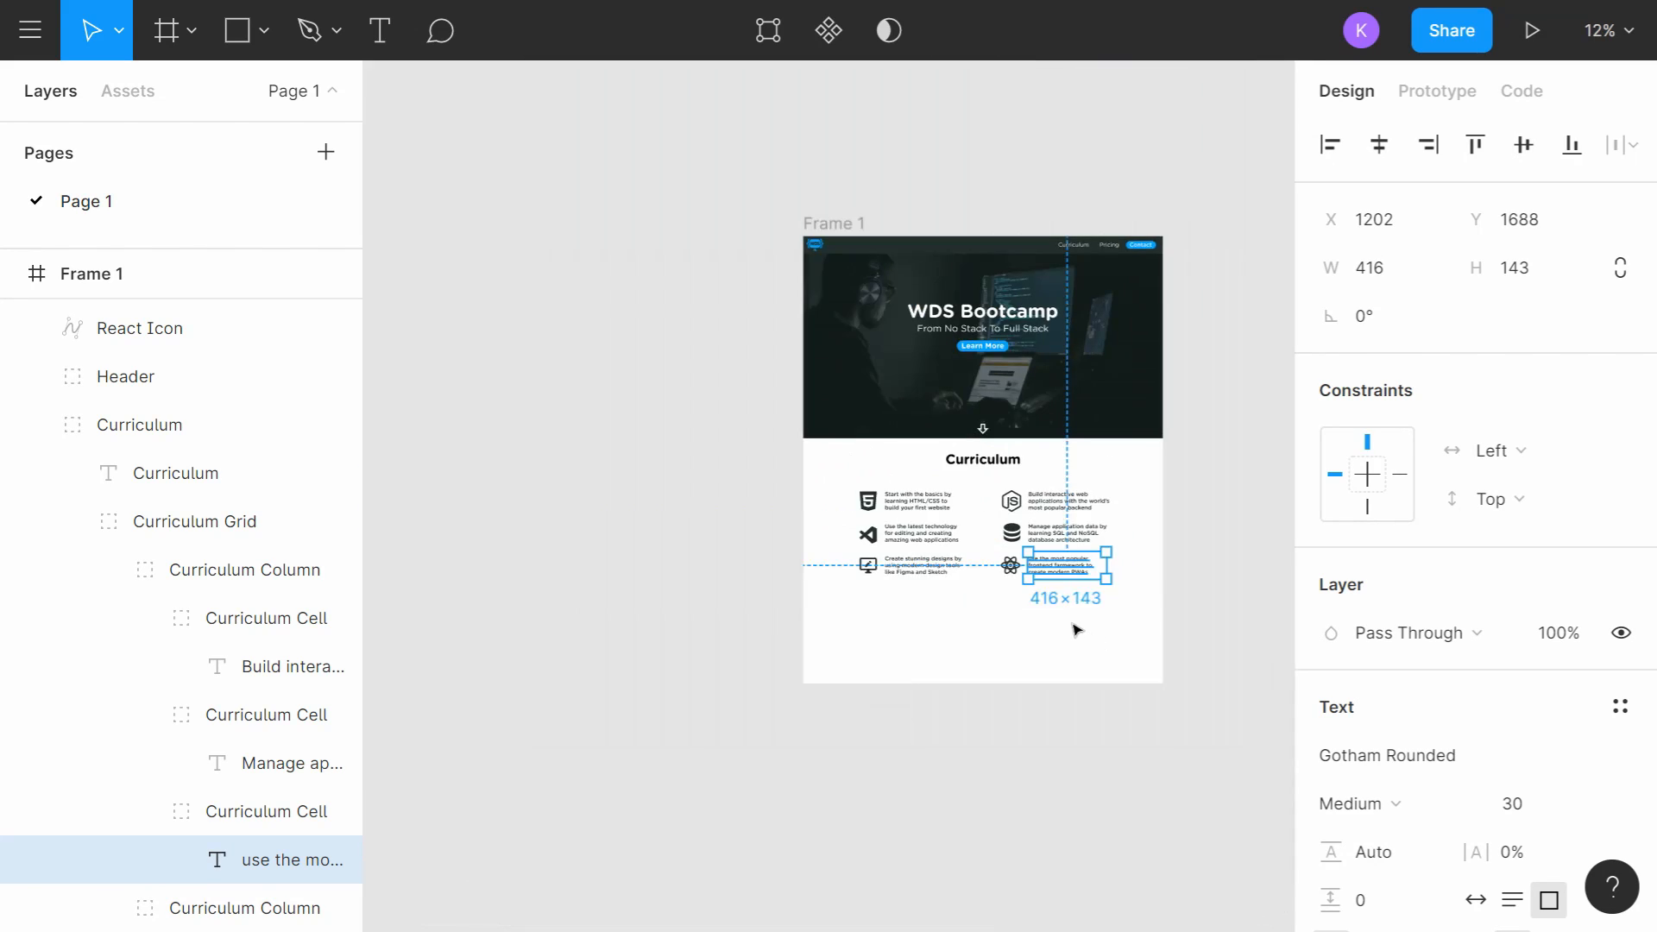
{"action": "left_click", "coordinate": [1083, 611]}
{"action": "scroll", "coordinate": [971, 570], "scroll_direction": "up", "scroll_amount": 5}
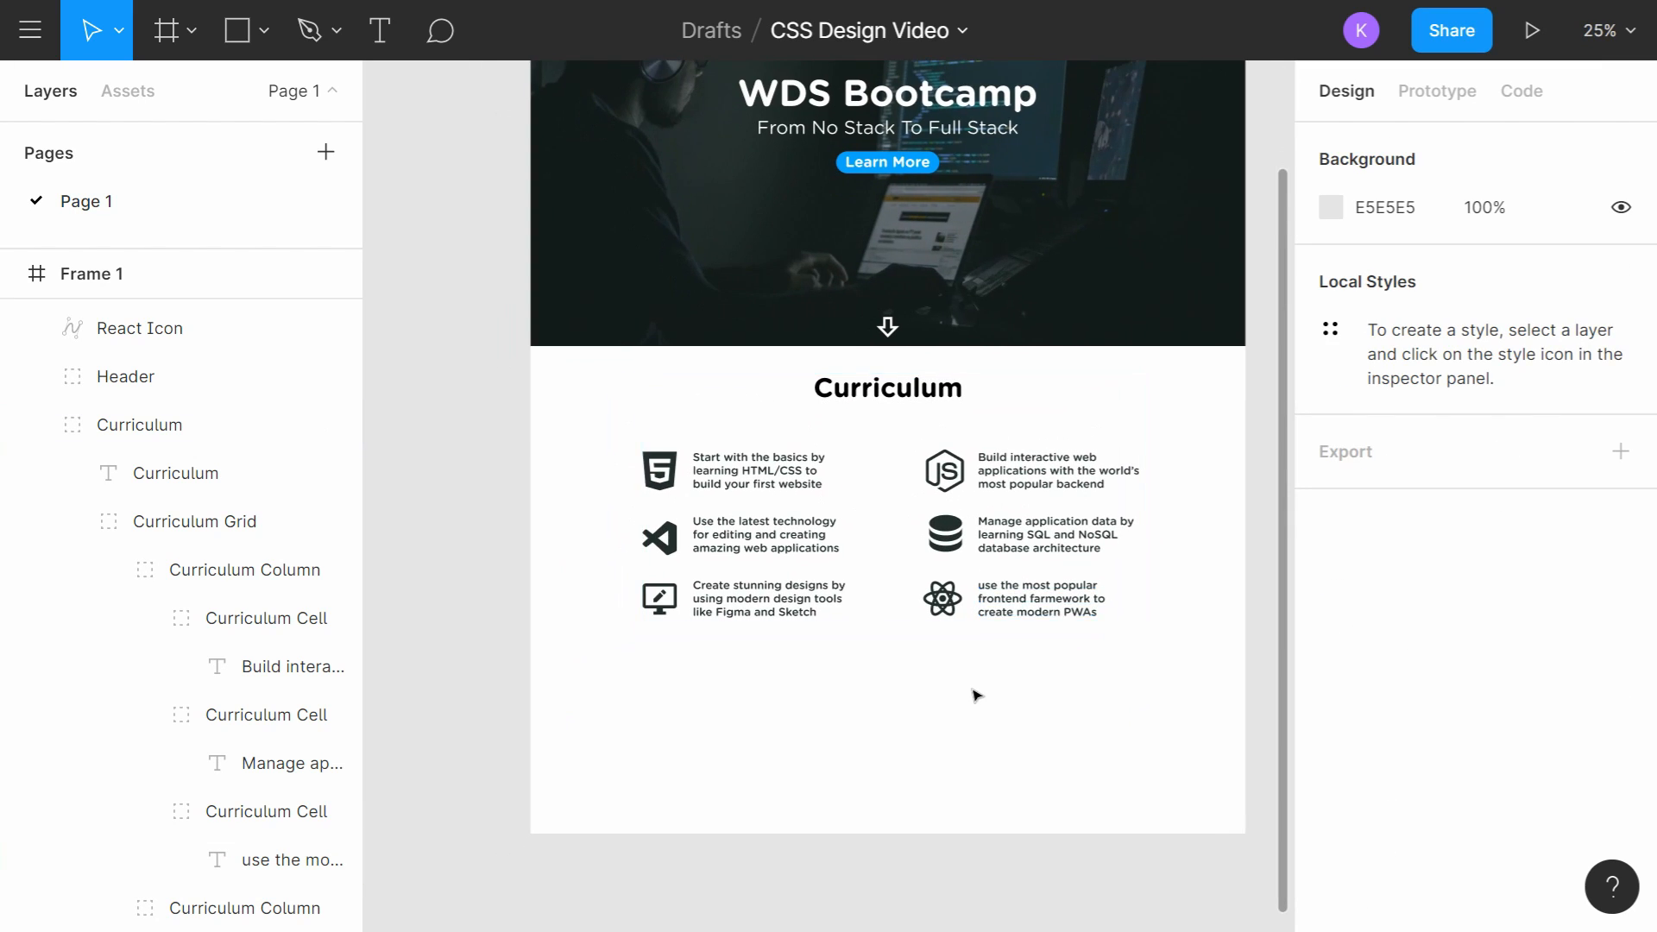
Step: Capitalize the first letter of the React cell's text so it begins with "Use"
{"action": "left_click", "coordinate": [992, 529]}
{"action": "double_click", "coordinate": [996, 535]}
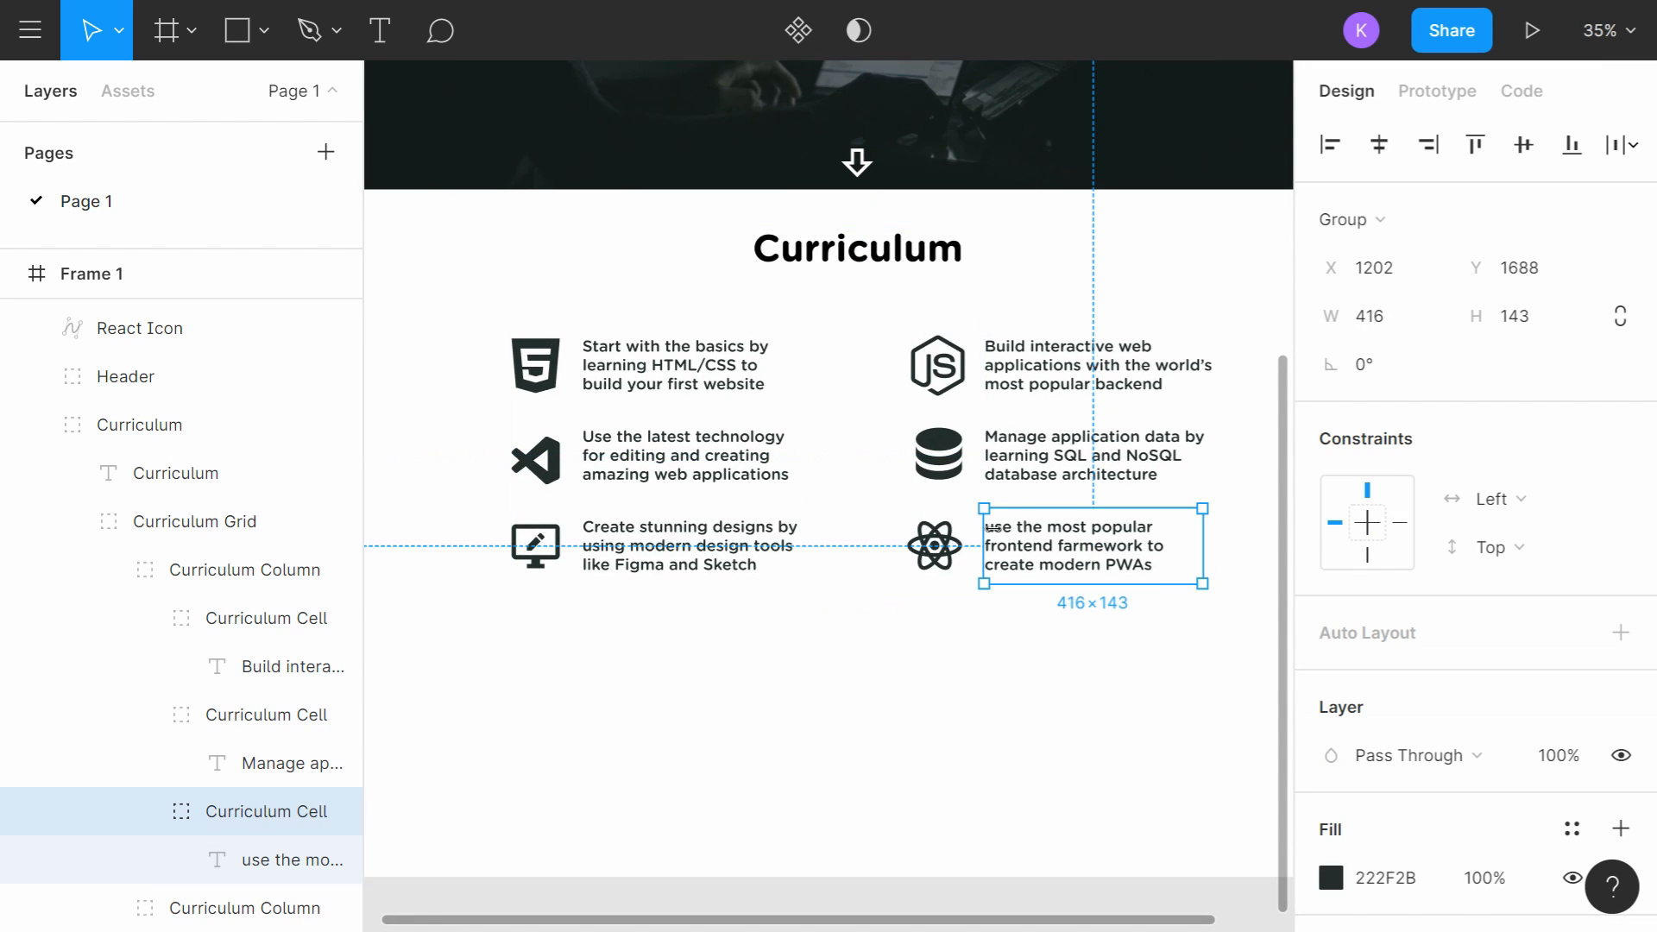
{"action": "double_click", "coordinate": [995, 528]}
{"action": "key", "text": "Left"}
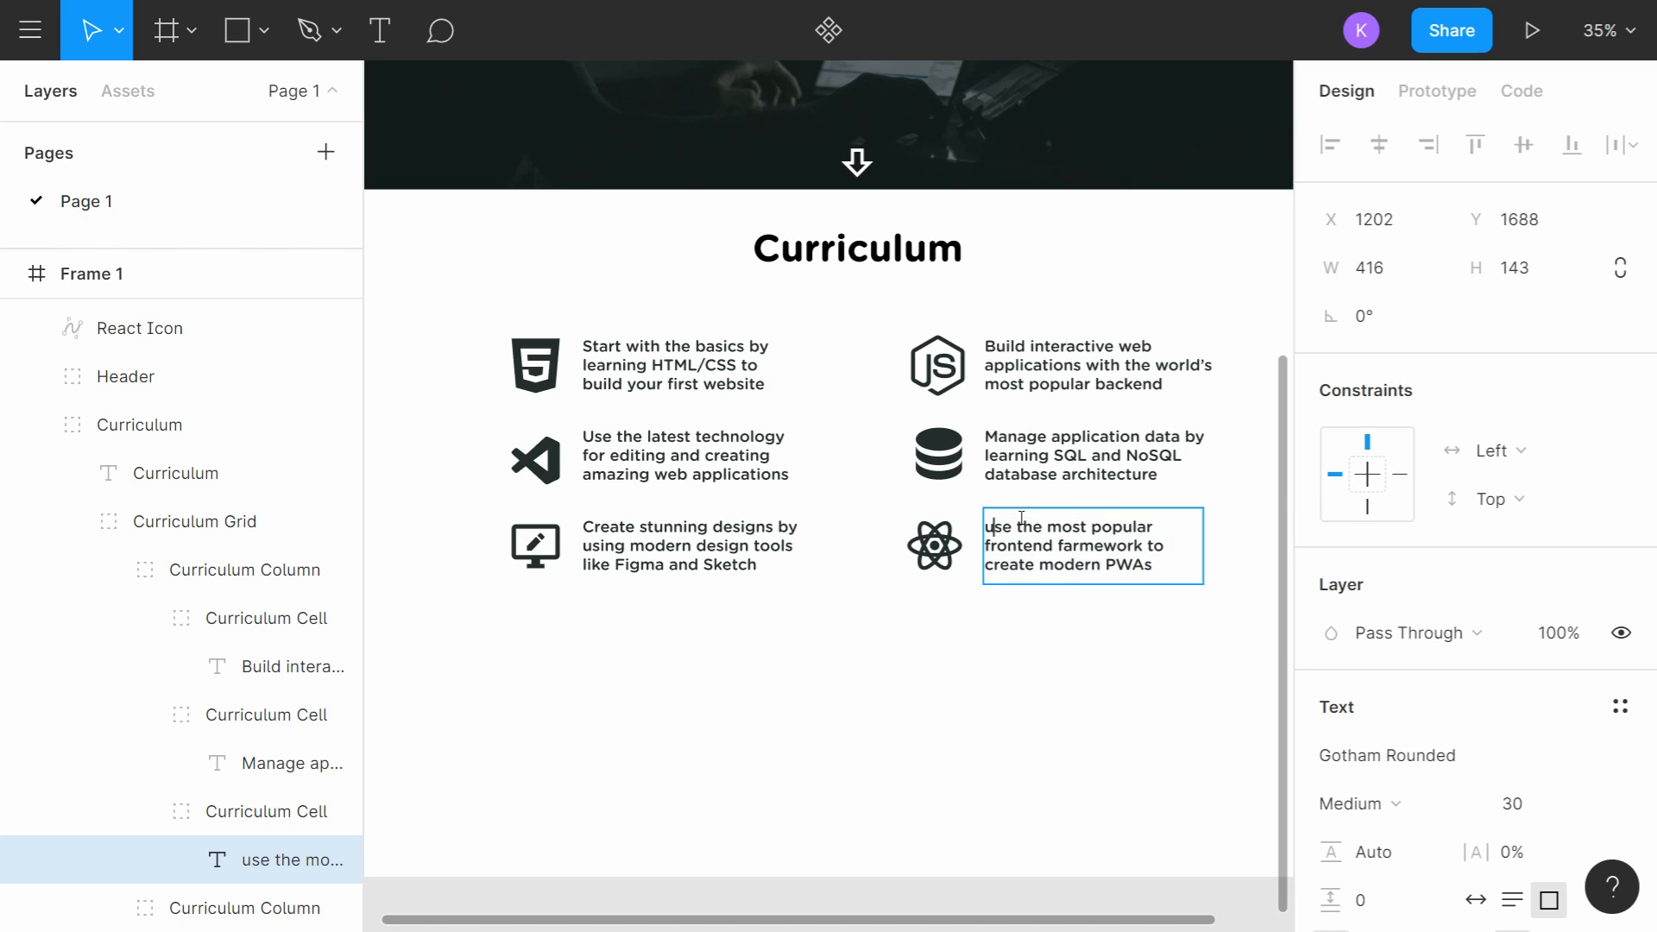
{"action": "key", "text": "Delete"}
{"action": "type", "text": "U"}
{"action": "left_click", "coordinate": [846, 675]}
{"action": "left_click_drag", "start_coordinate": [883, 647], "coordinate": [867, 609]}
{"action": "left_click", "coordinate": [817, 641]}
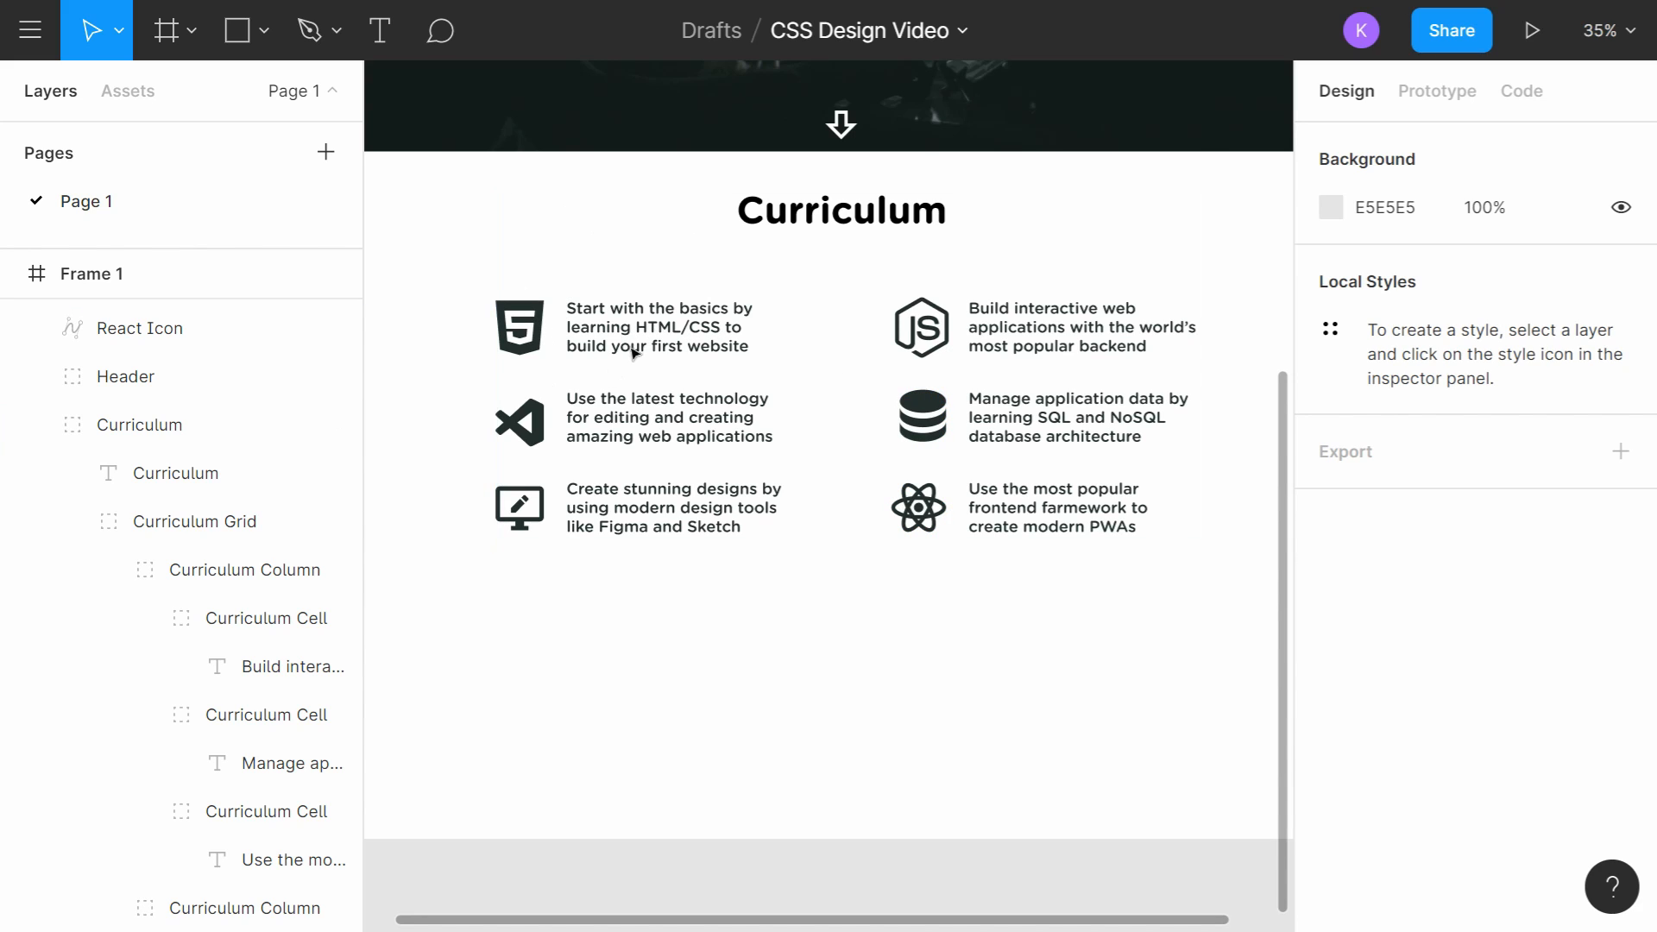
Step: Collapse the second Curriculum Column, the Curriculum Grid and the Curriculum group in the layer list
{"action": "scroll", "coordinate": [910, 477], "scroll_direction": "down", "scroll_amount": 1}
{"action": "scroll", "coordinate": [884, 562], "scroll_direction": "down", "scroll_amount": 2}
{"action": "left_click_drag", "start_coordinate": [883, 562], "coordinate": [833, 567]}
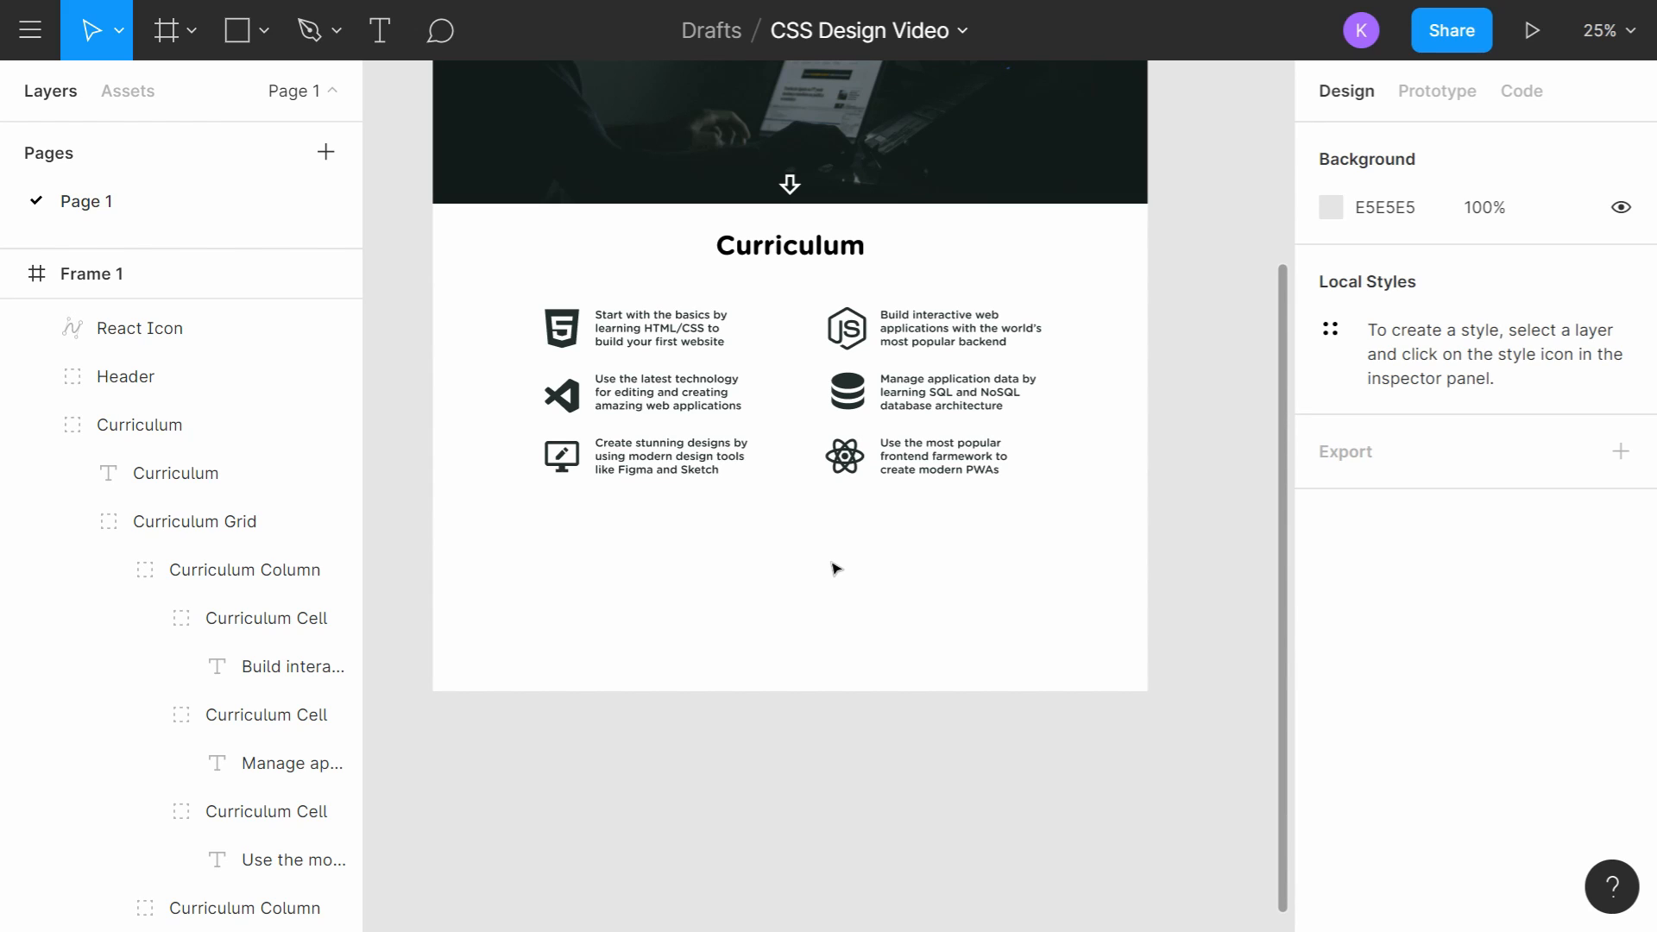
{"action": "left_click", "coordinate": [315, 571]}
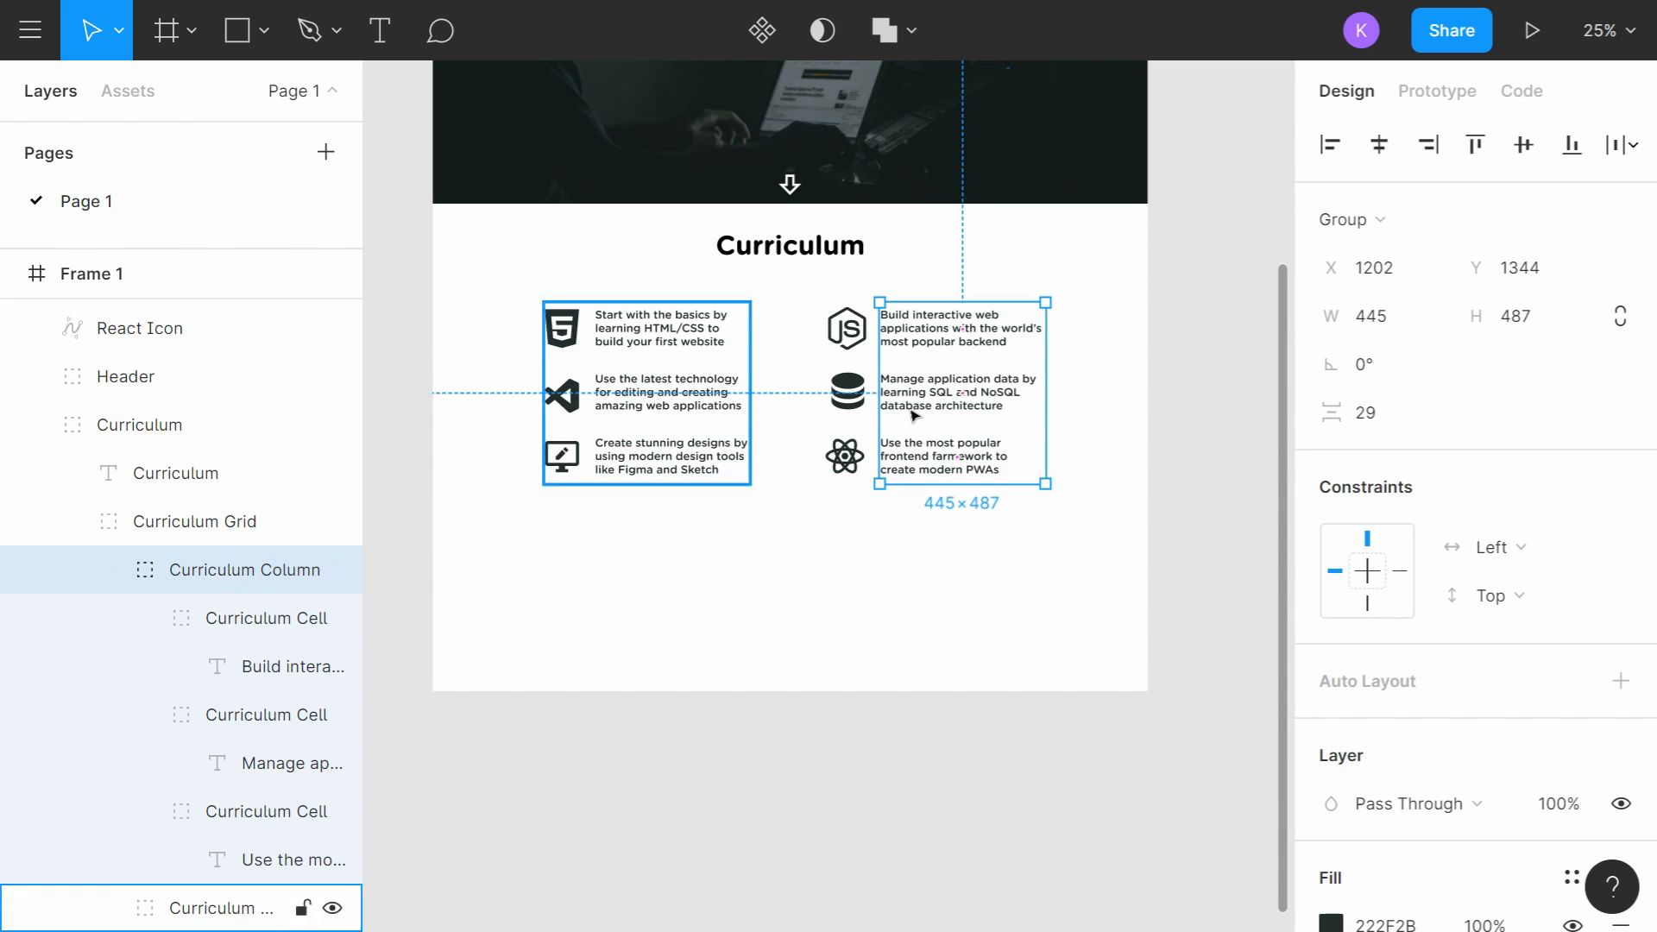
{"action": "mouse_move", "coordinate": [985, 366]}
{"action": "left_mouse_down"}
{"action": "mouse_move", "coordinate": [969, 392]}
{"action": "mouse_move", "coordinate": [984, 362]}
{"action": "left_mouse_up"}
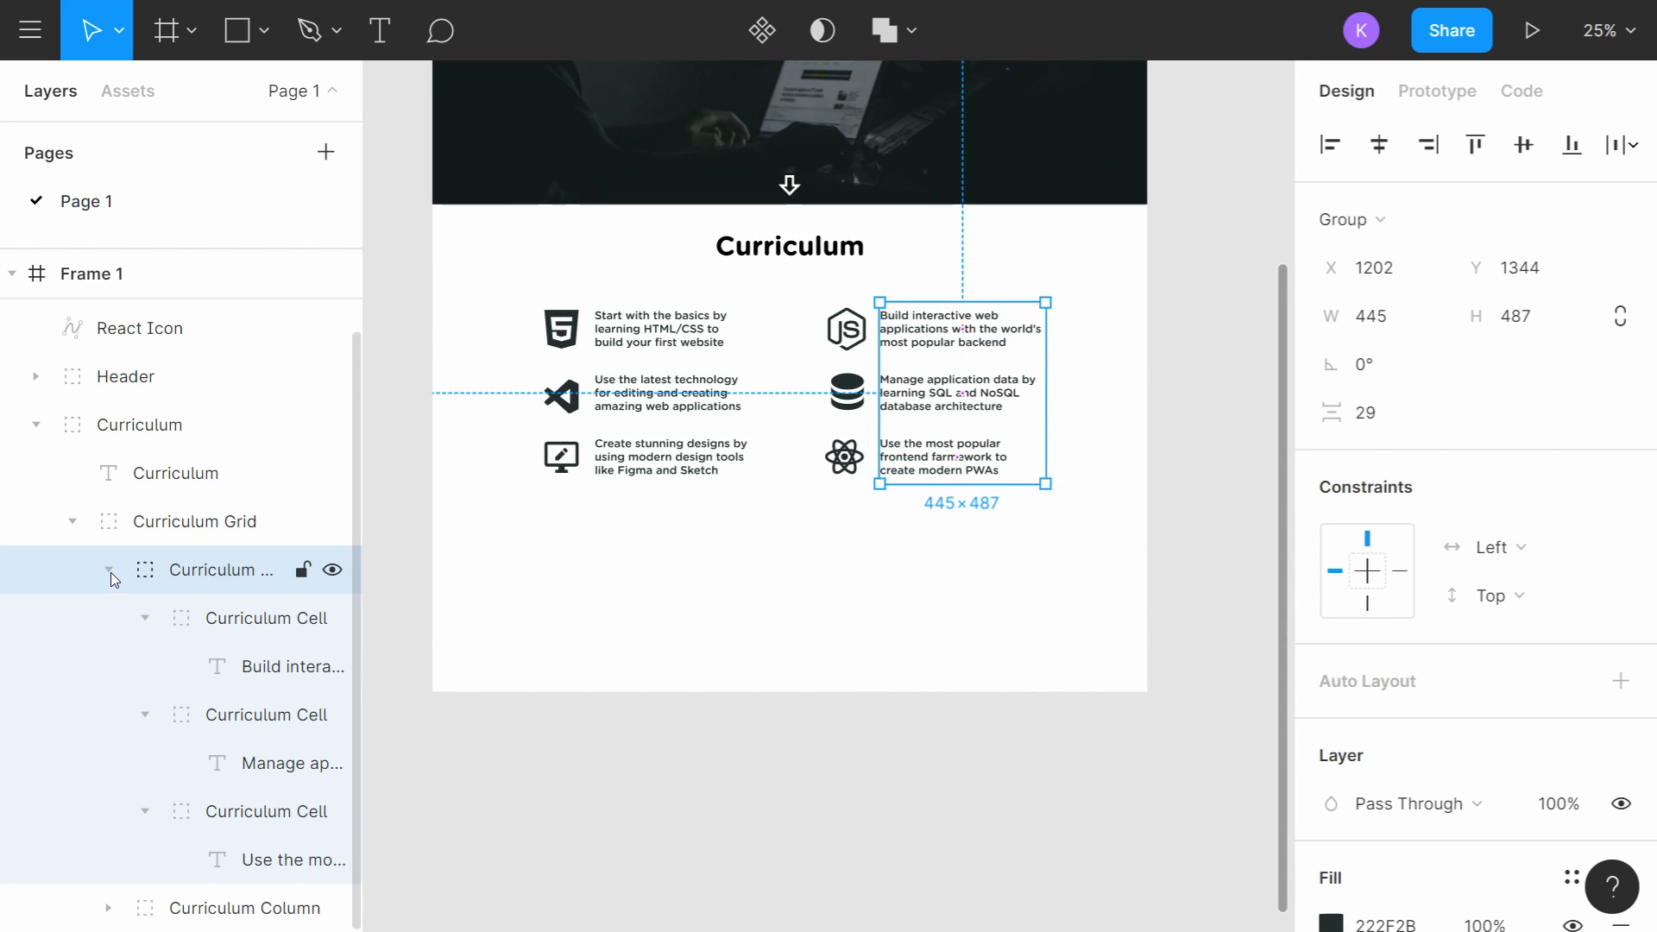
{"action": "left_click", "coordinate": [109, 571]}
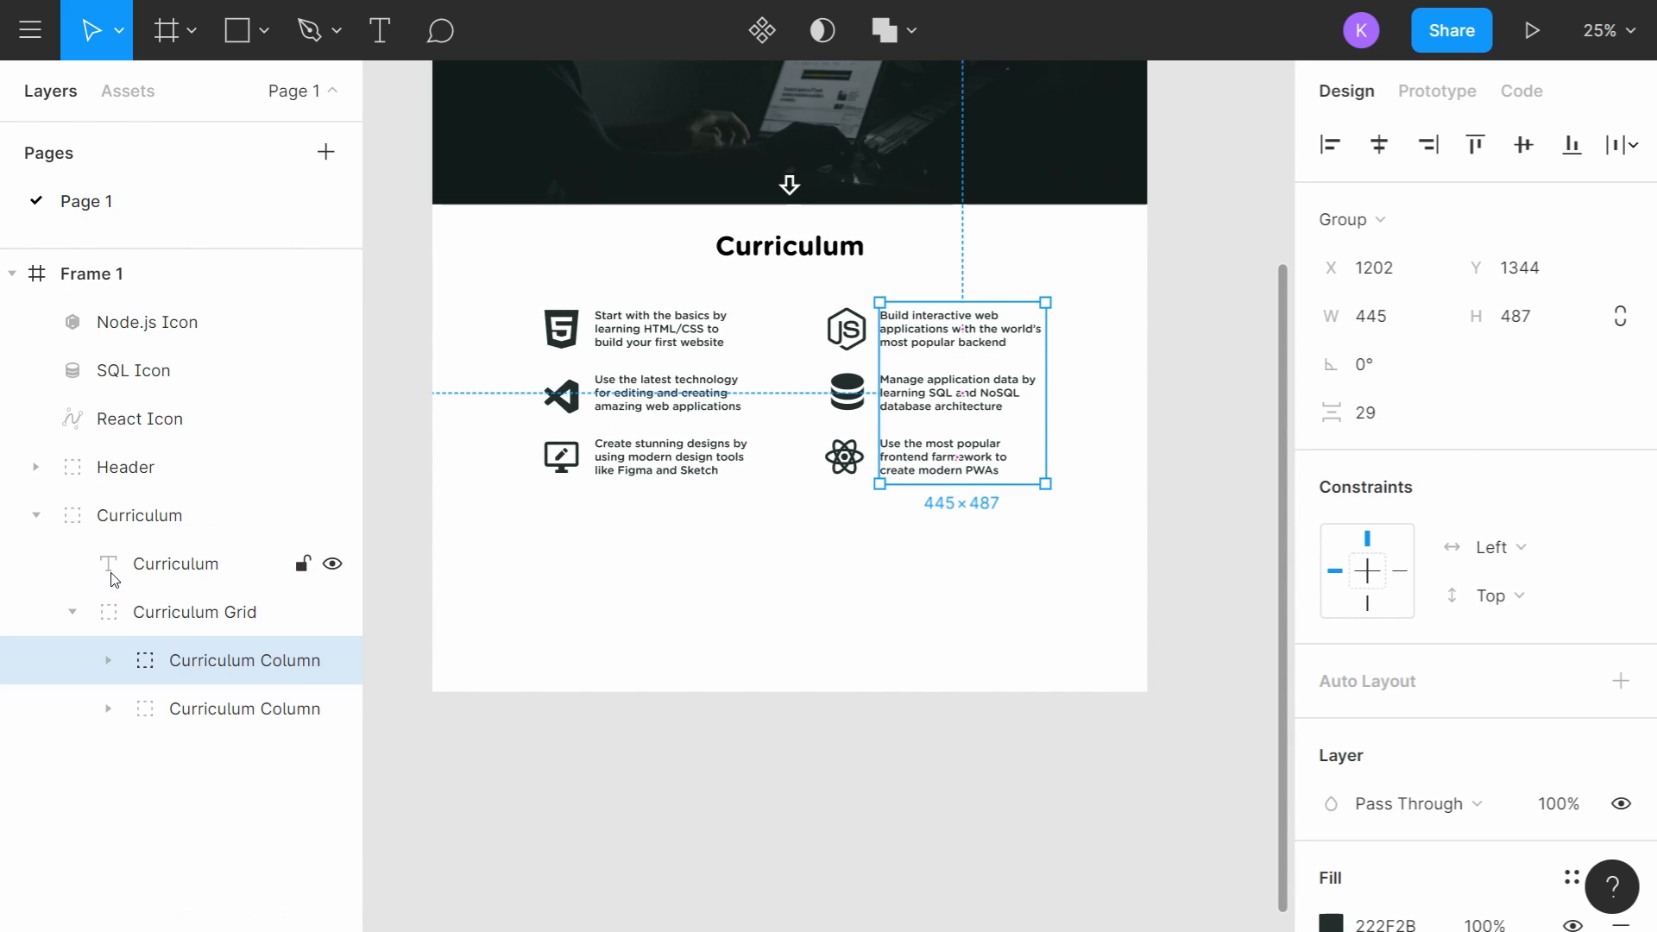
{"action": "left_click", "coordinate": [84, 615]}
{"action": "left_click", "coordinate": [38, 516]}
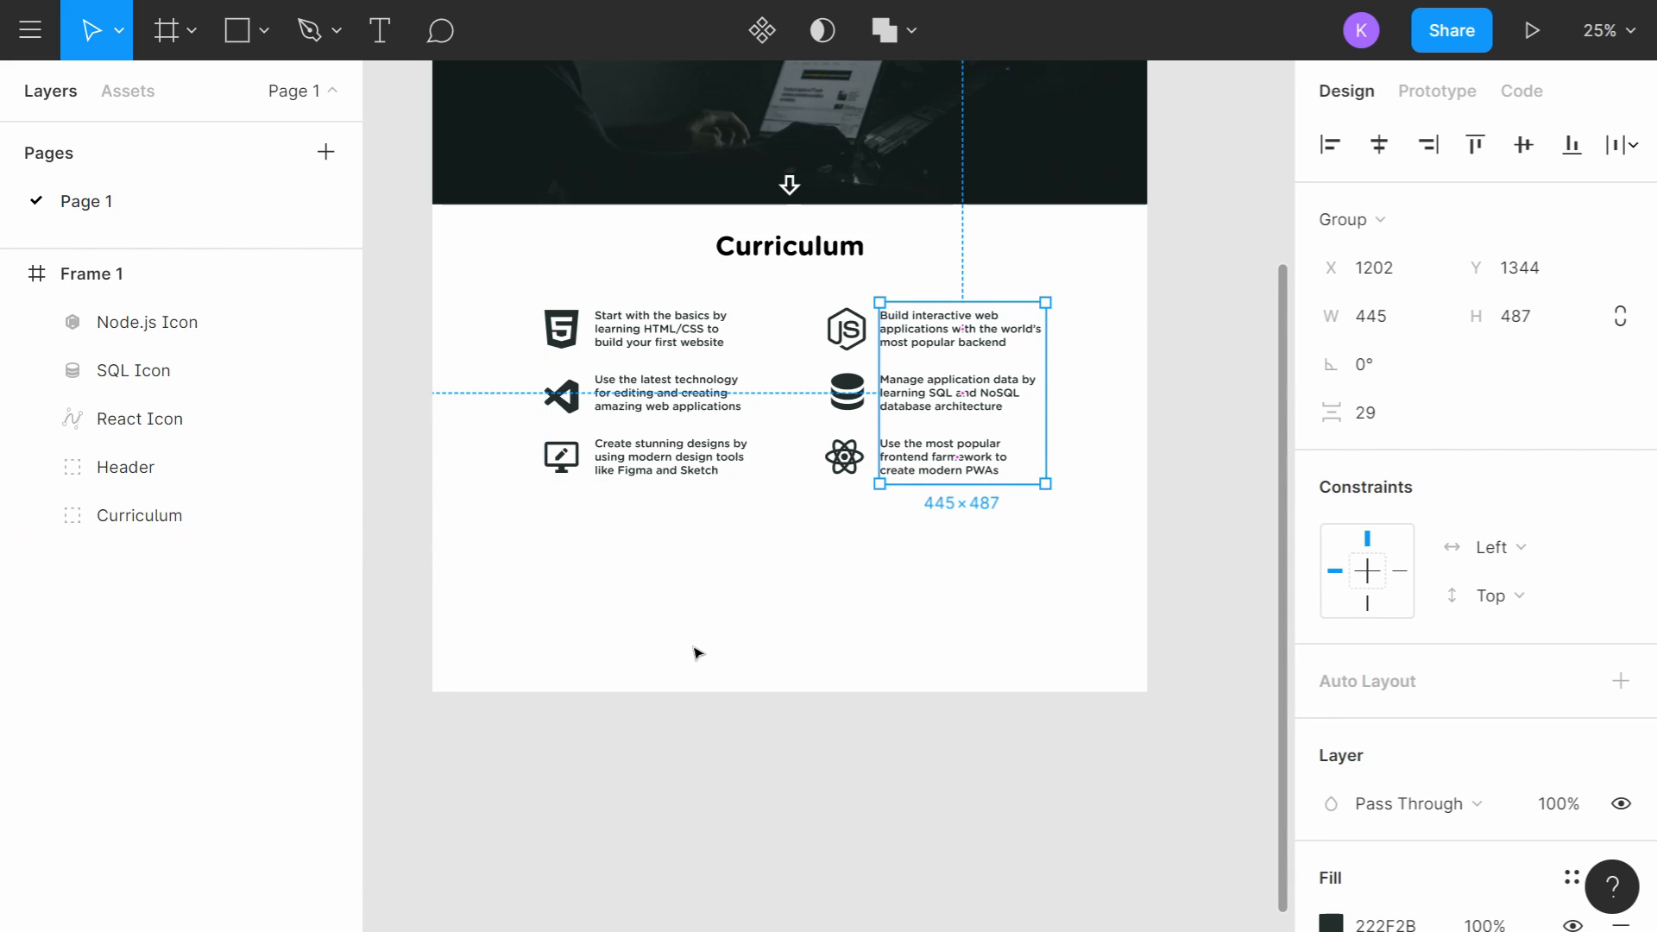
{"action": "scroll", "coordinate": [698, 653], "scroll_direction": "down", "scroll_amount": 1}
{"action": "scroll", "coordinate": [802, 597], "scroll_direction": "down", "scroll_amount": 2}
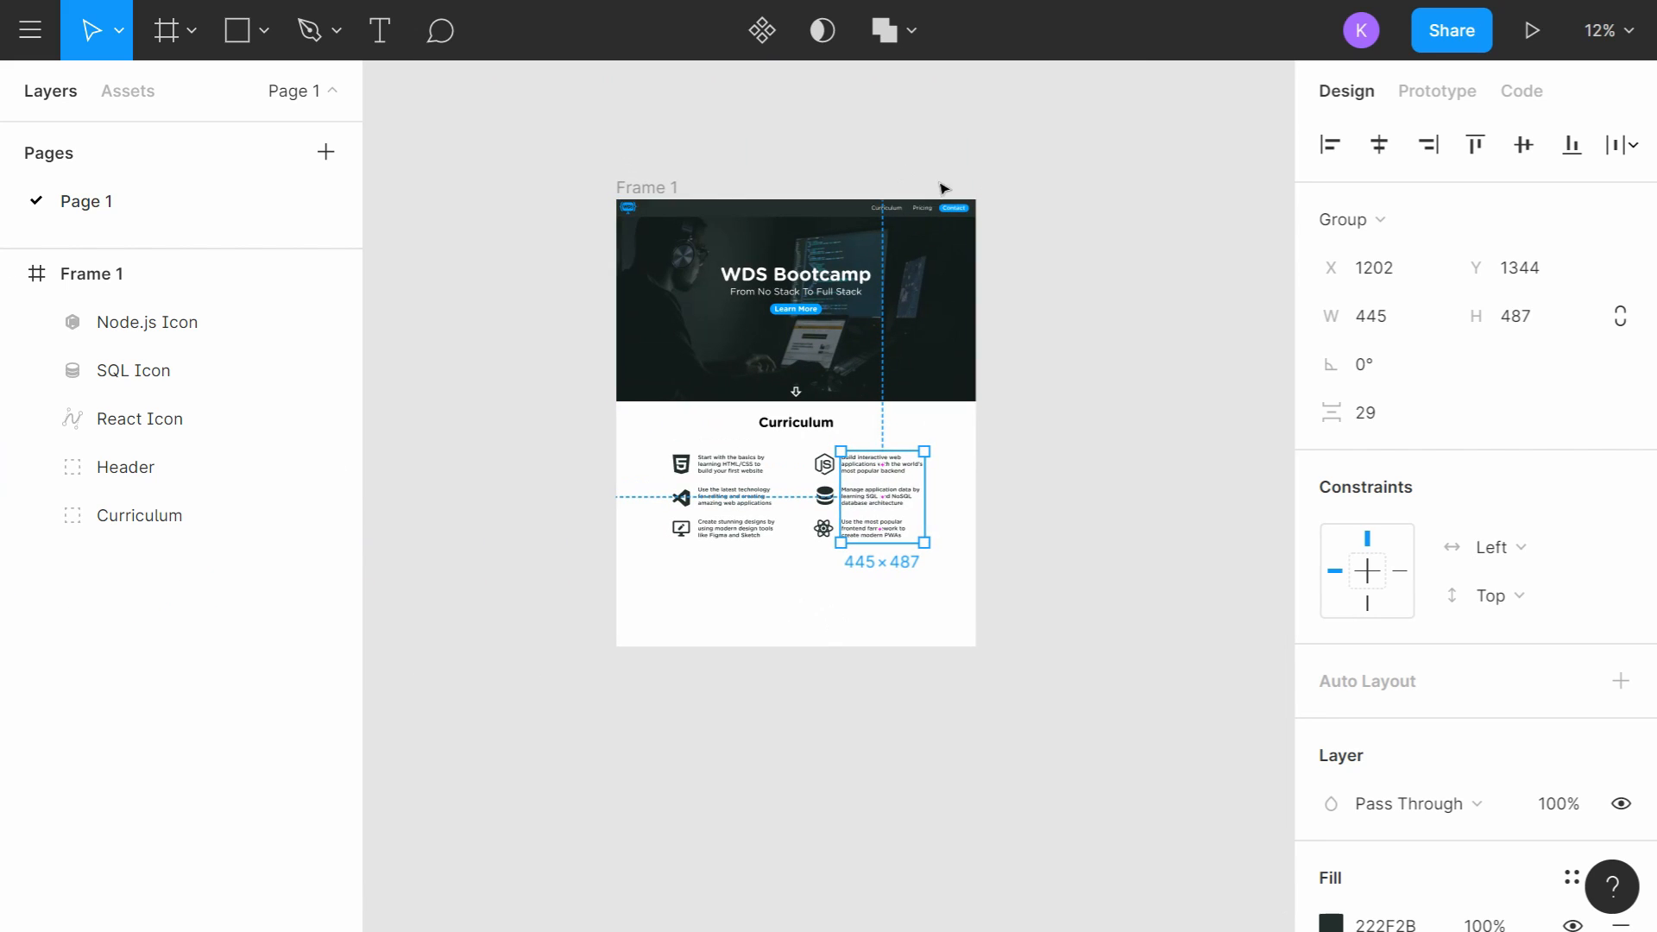
{"action": "scroll", "coordinate": [931, 194], "scroll_direction": "up", "scroll_amount": 3}
{"action": "scroll", "coordinate": [919, 220], "scroll_direction": "down", "scroll_amount": 14}
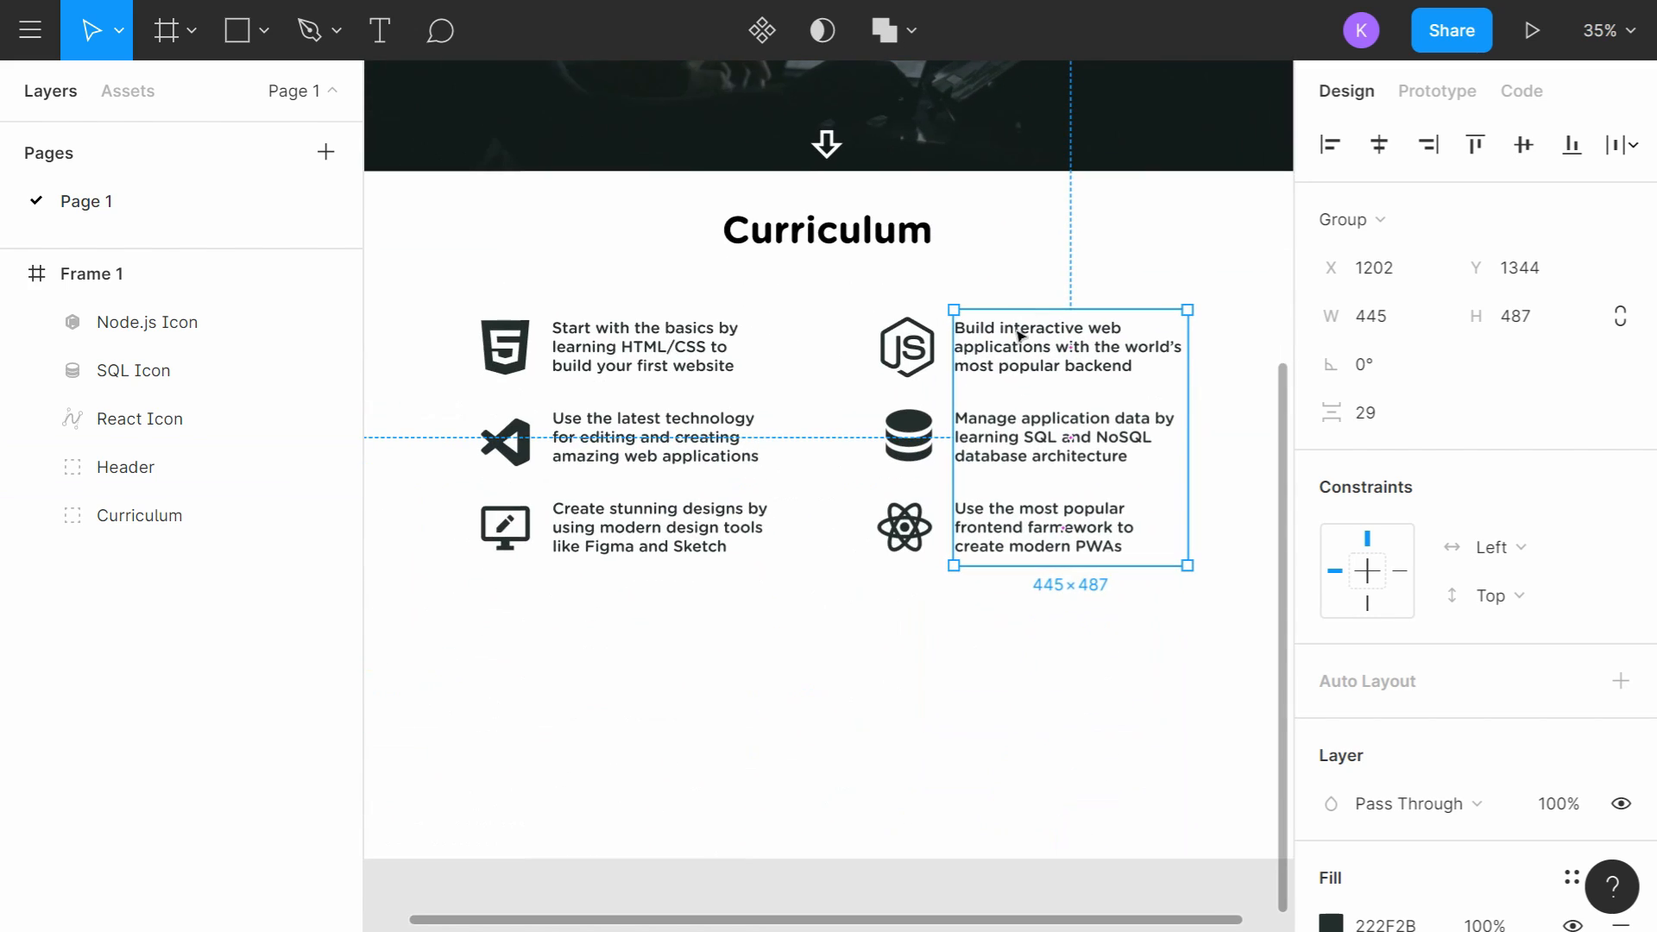
{"action": "scroll", "coordinate": [1017, 333], "scroll_direction": "down", "scroll_amount": 2}
{"action": "scroll", "coordinate": [876, 580], "scroll_direction": "down", "scroll_amount": 1}
{"action": "left_click", "coordinate": [871, 587]}
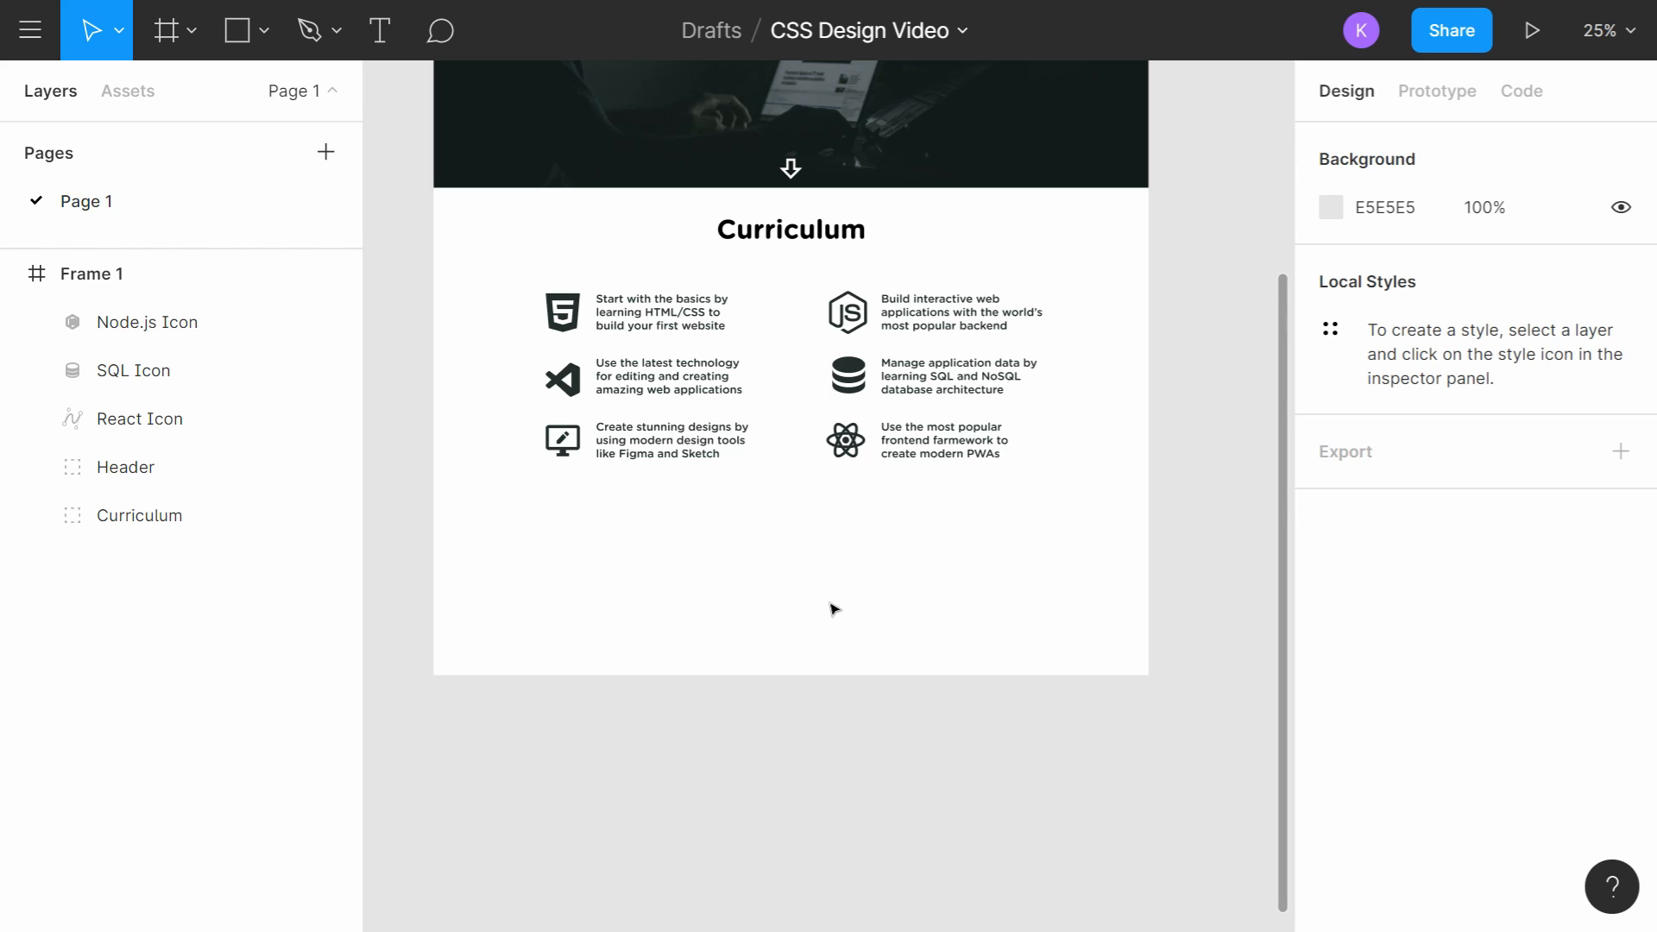
Step: Draw a full-width rectangle about 1920 × 248 near the lower edge of Frame 1 and set its fill to 00AAFF
{"action": "left_click", "coordinate": [263, 31]}
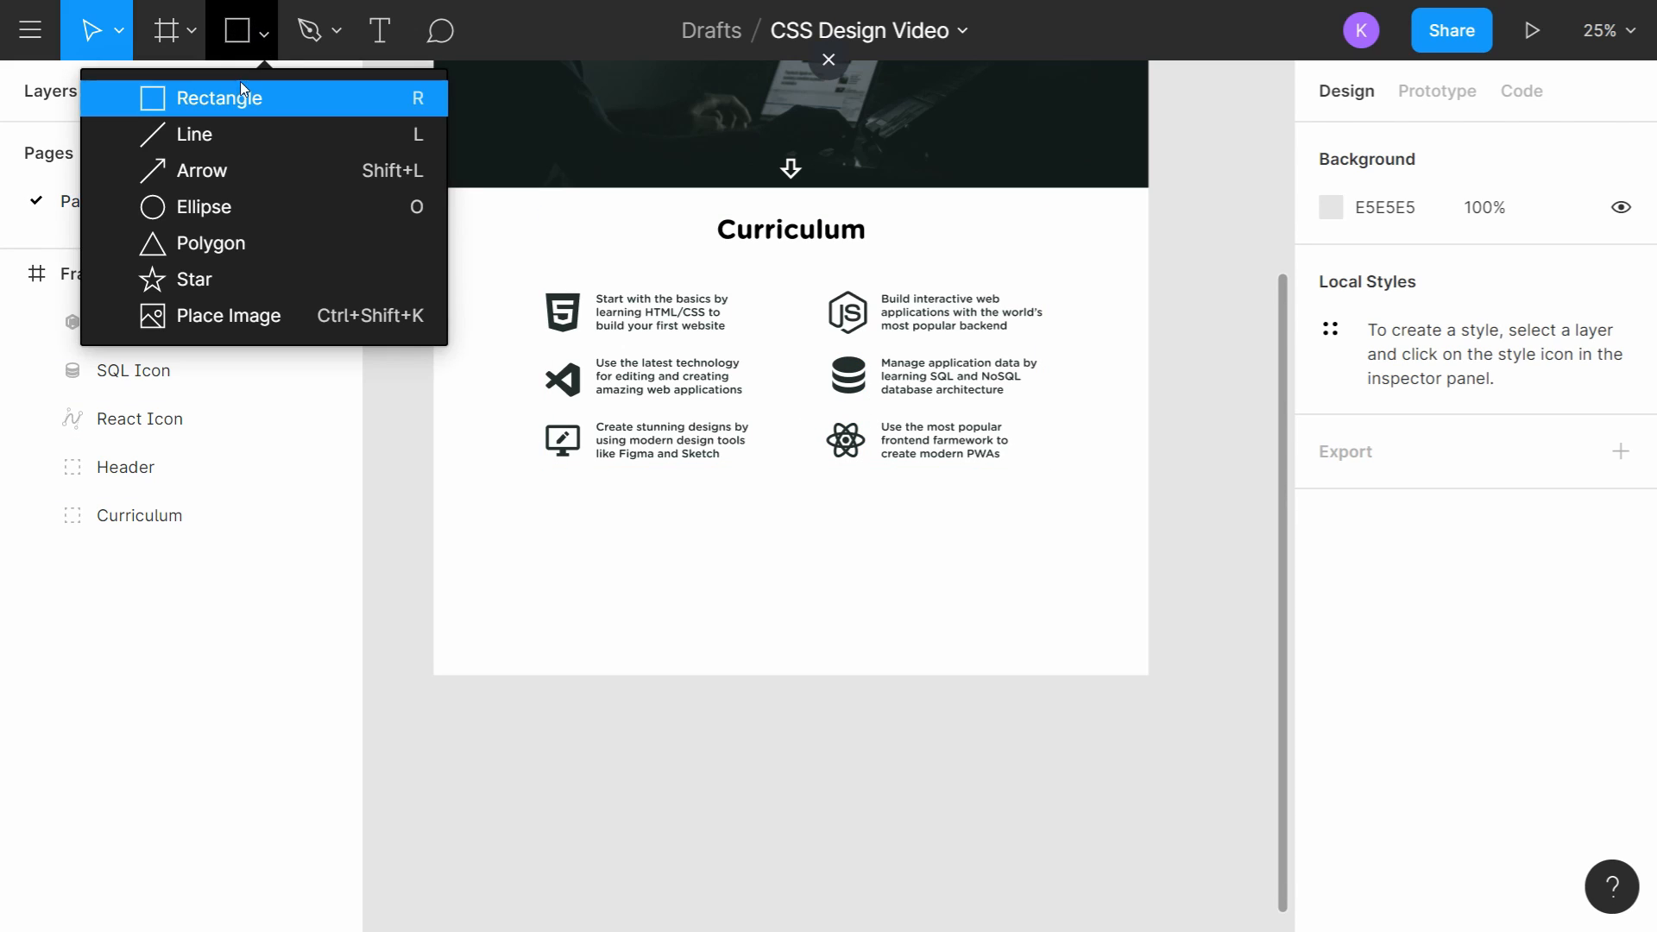
{"action": "left_click", "coordinate": [215, 96]}
{"action": "scroll", "coordinate": [640, 636], "scroll_direction": "down", "scroll_amount": 3}
{"action": "mouse_move", "coordinate": [426, 407]}
{"action": "left_mouse_down"}
{"action": "mouse_move", "coordinate": [1178, 462]}
{"action": "mouse_move", "coordinate": [1131, 505]}
{"action": "mouse_move", "coordinate": [1144, 498]}
{"action": "left_mouse_up"}
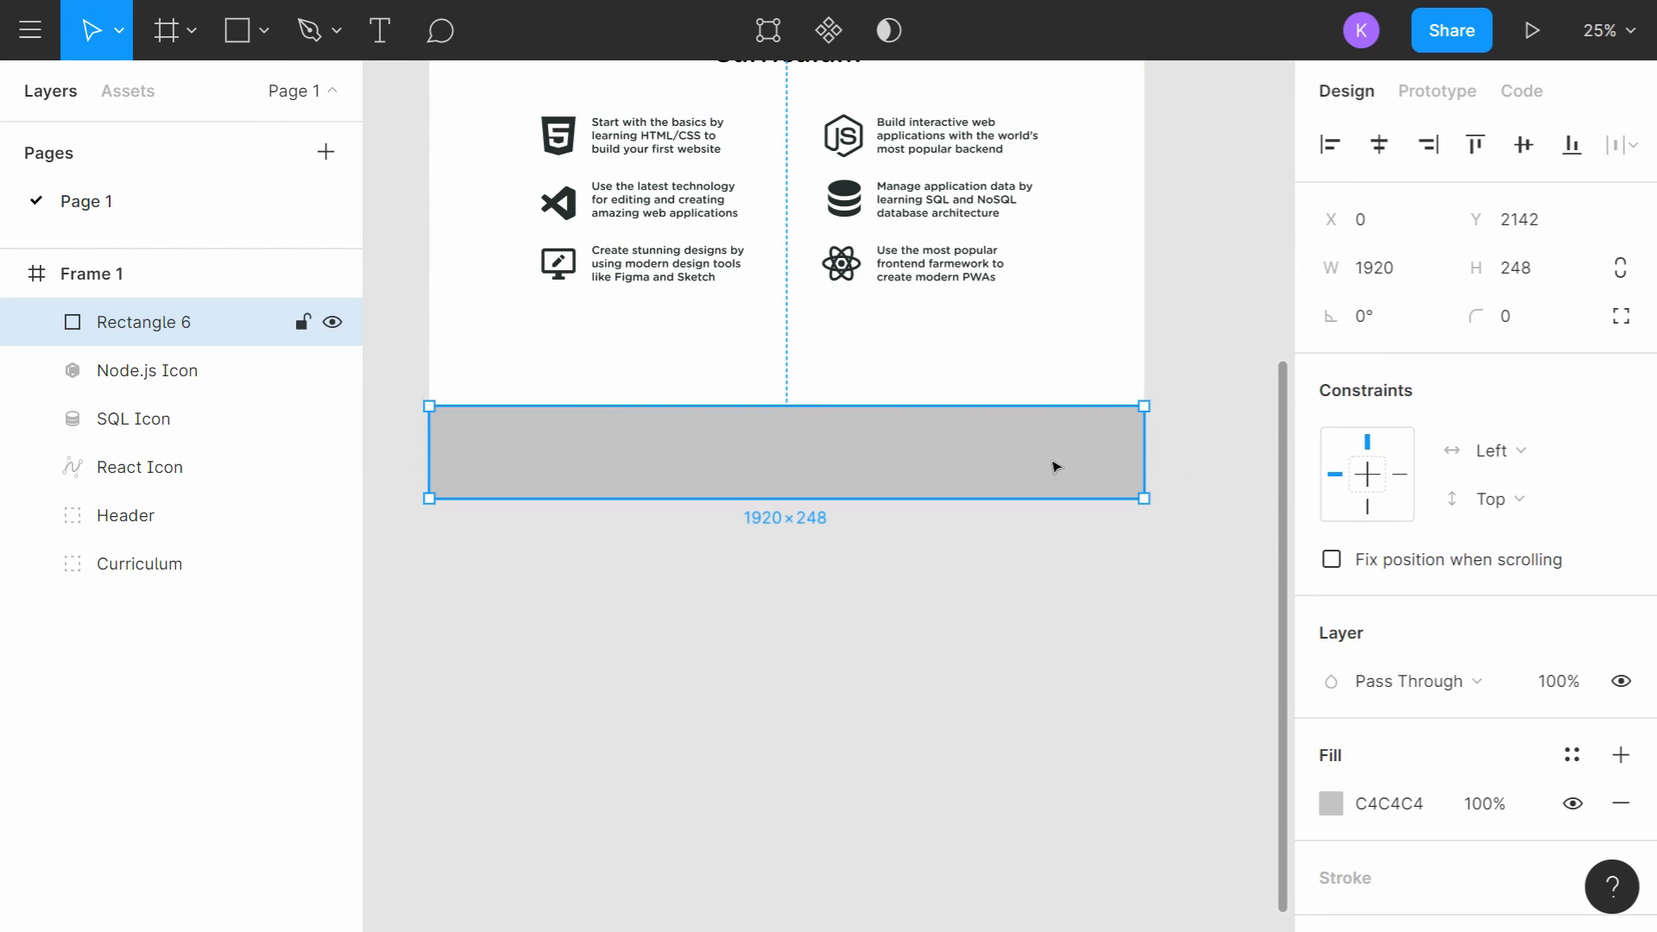
{"action": "left_click", "coordinate": [1398, 807]}
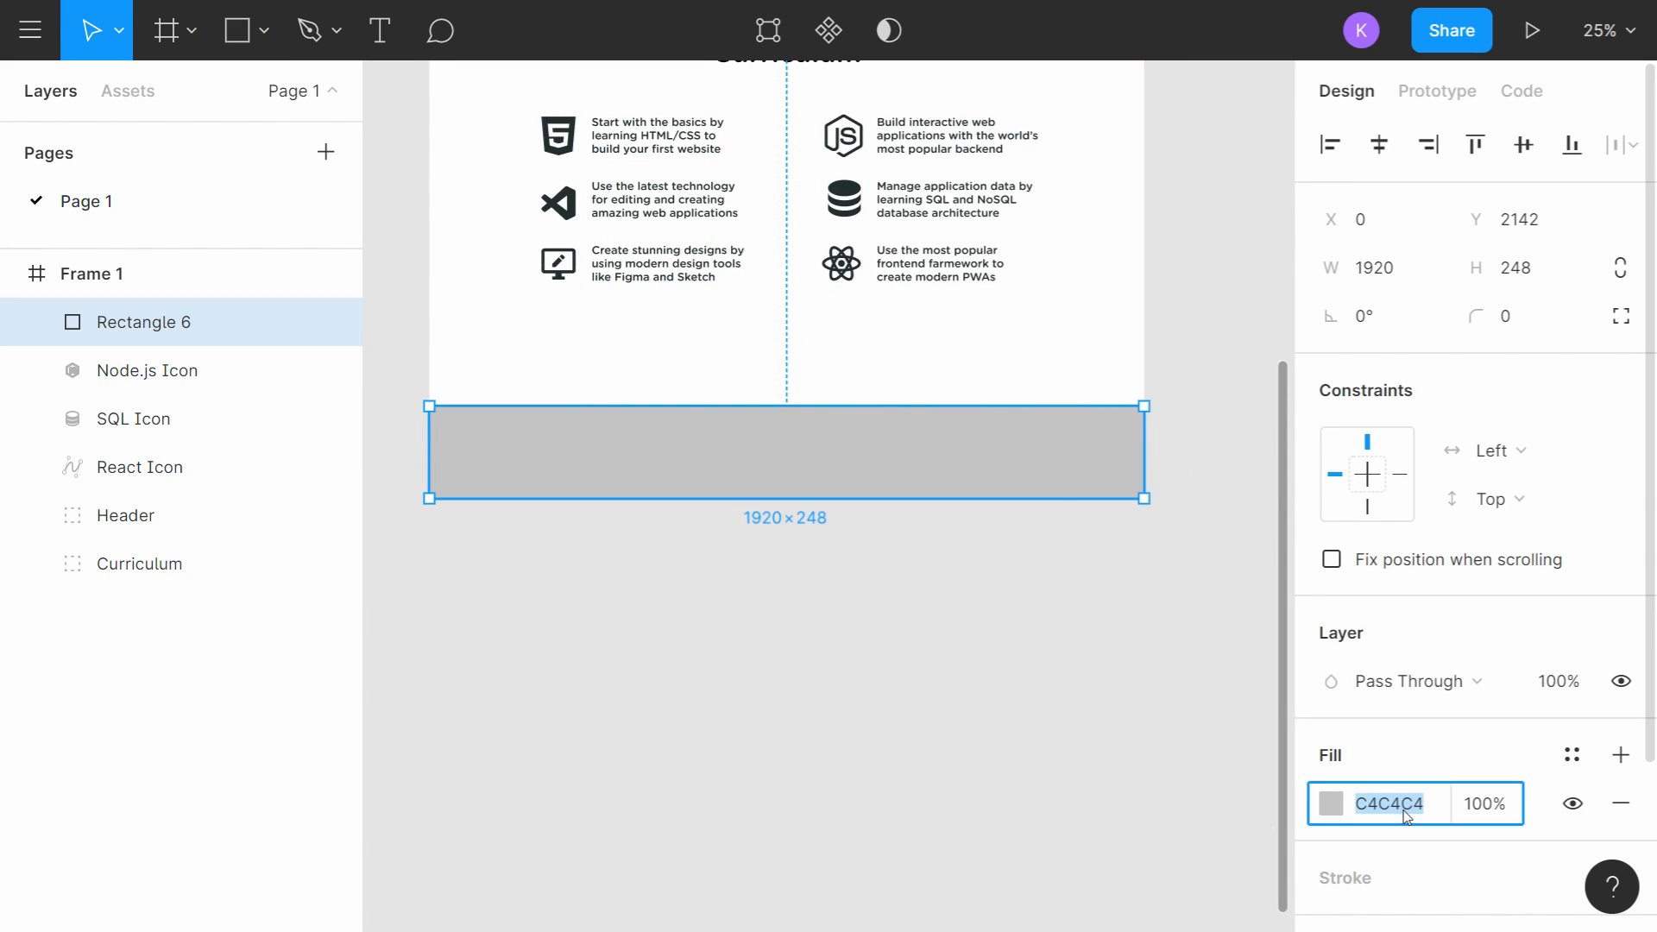
{"action": "type", "text": "0AF"}
{"action": "key", "text": "Return"}
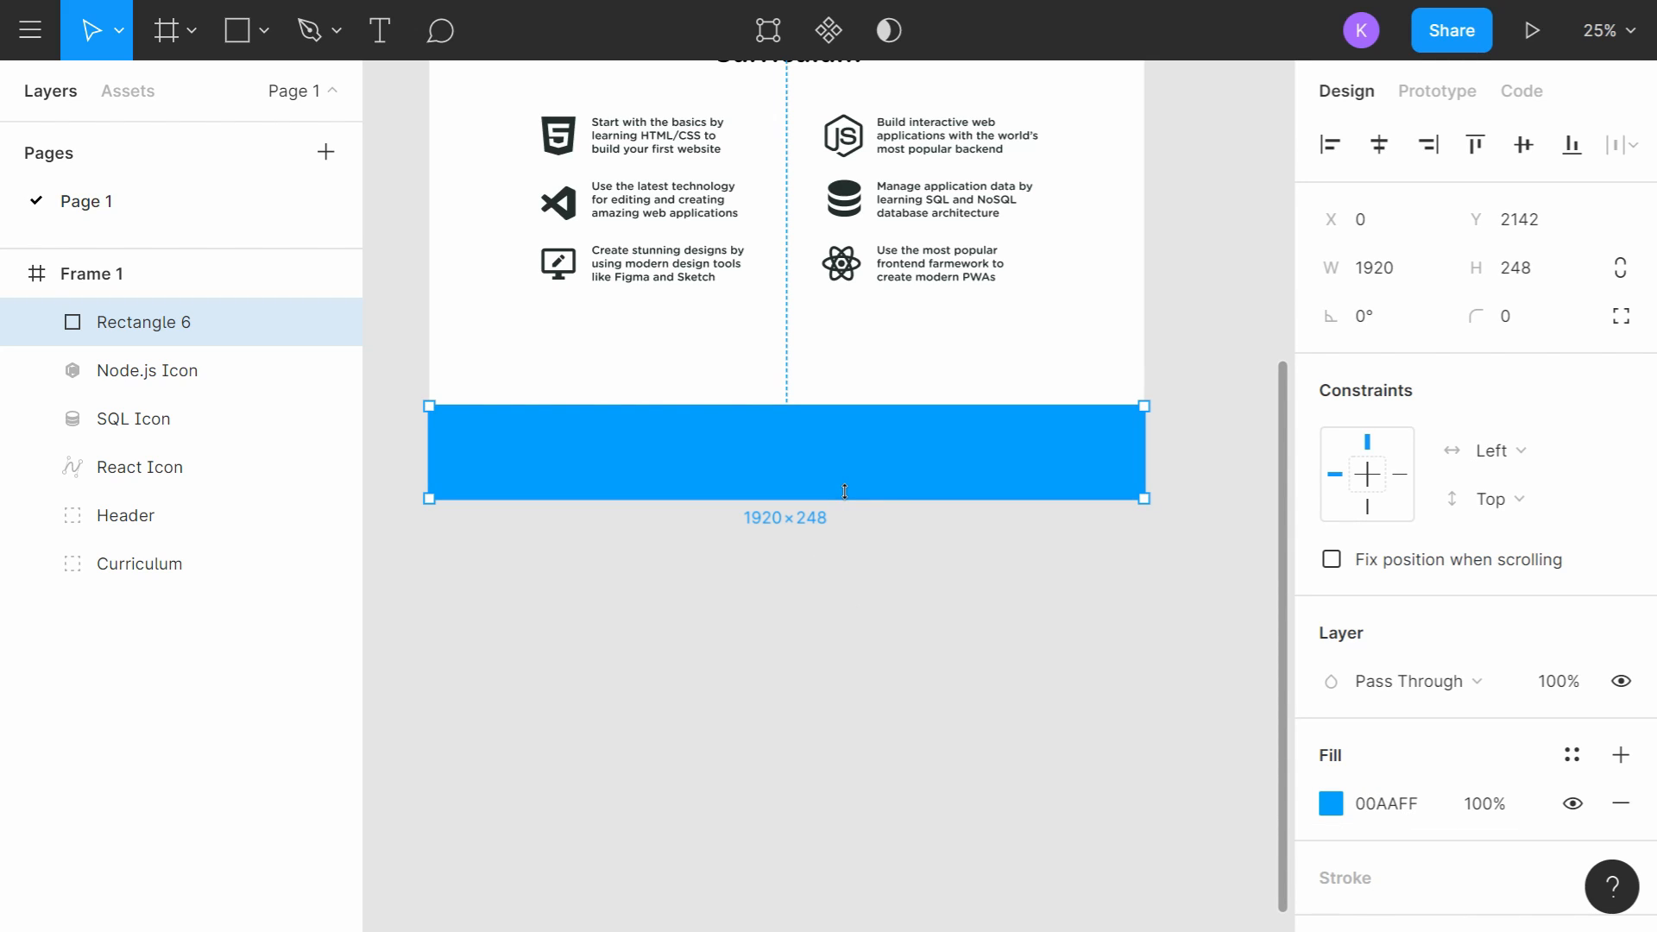
Step: Move the blue rectangle up to about Y 1911, just below the Curriculum grid, and stretch its height to about 333
{"action": "scroll", "coordinate": [861, 414], "scroll_direction": "up", "scroll_amount": 4}
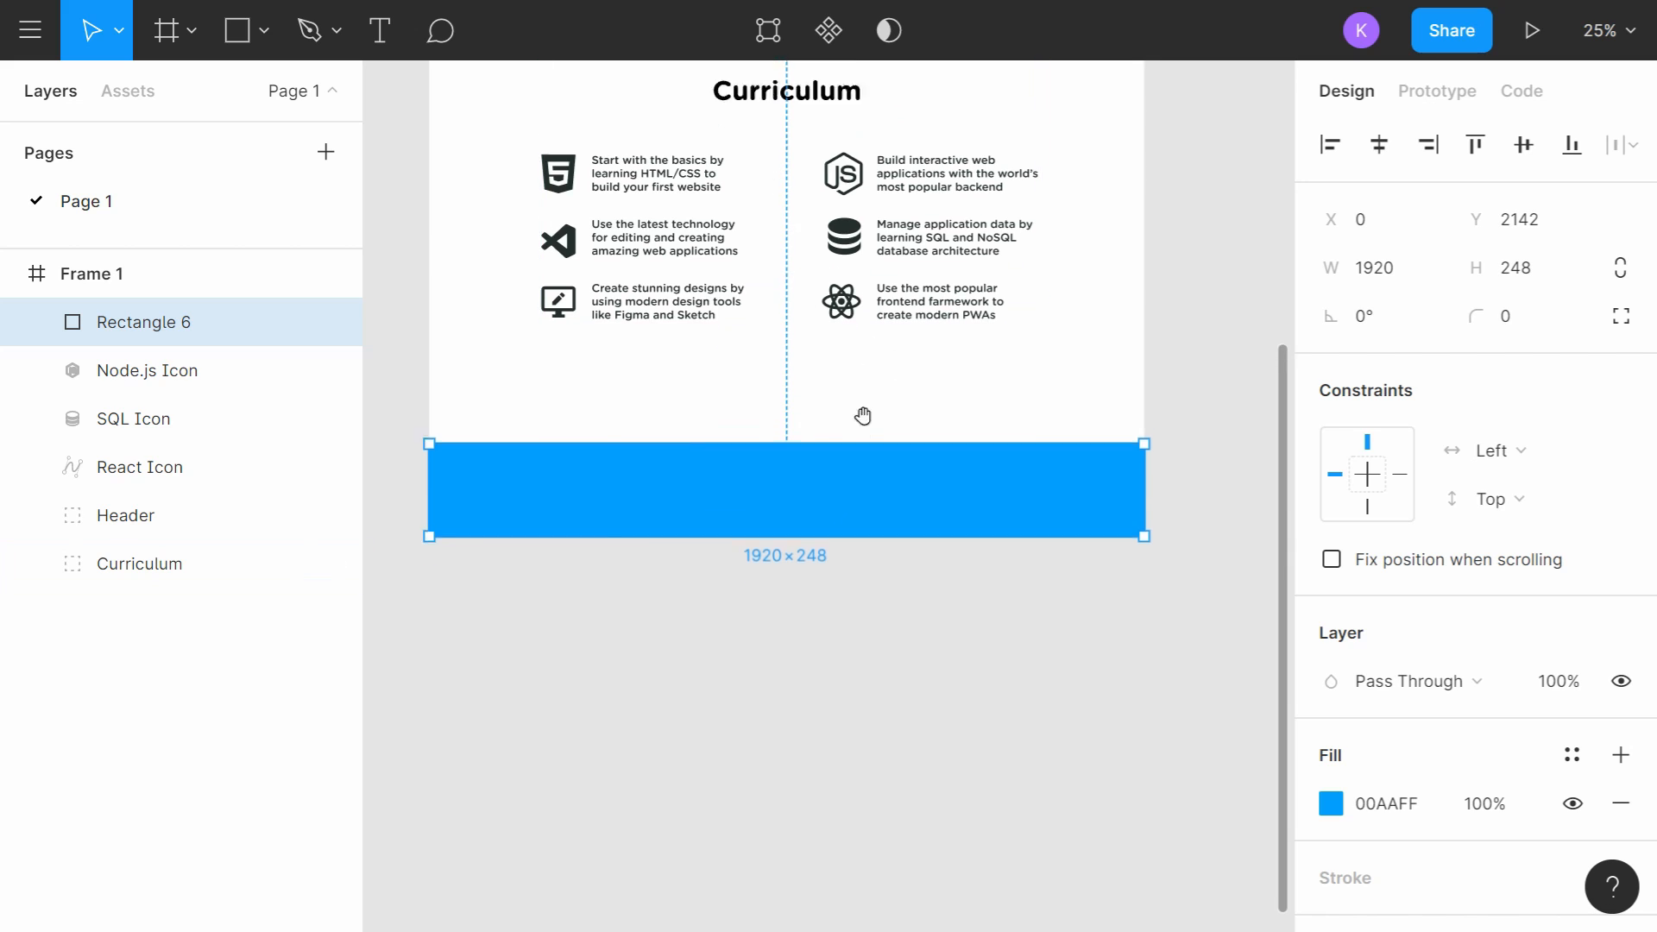
{"action": "left_click_drag", "start_coordinate": [876, 598], "coordinate": [877, 519]}
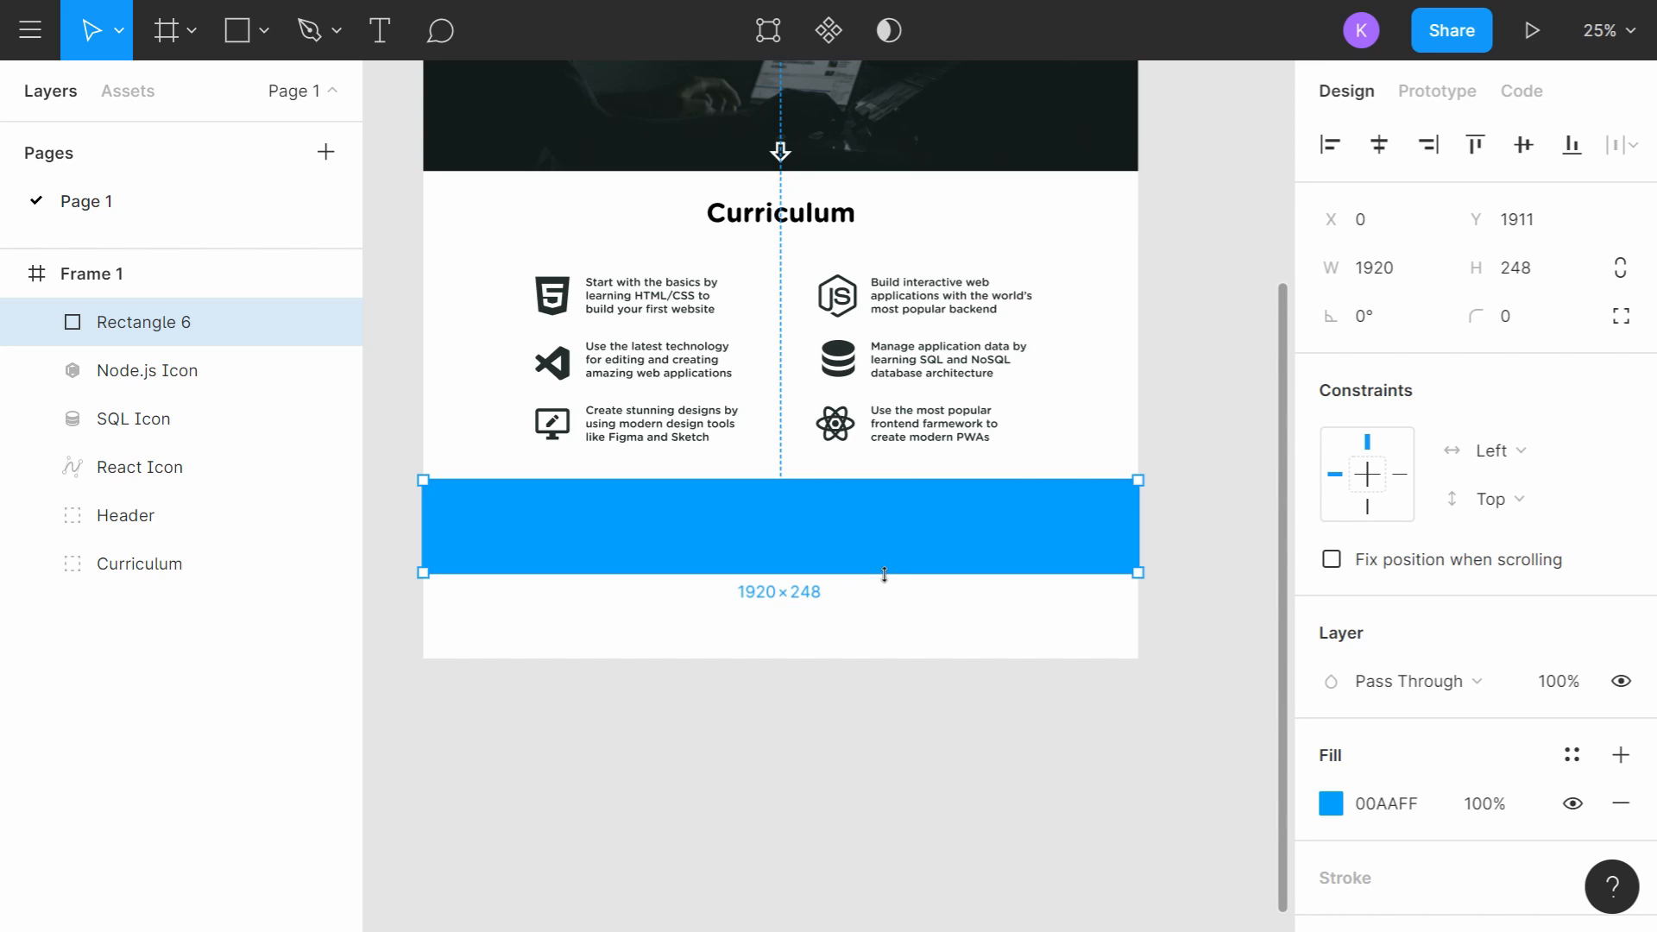
{"action": "left_click_drag", "start_coordinate": [884, 574], "coordinate": [898, 607]}
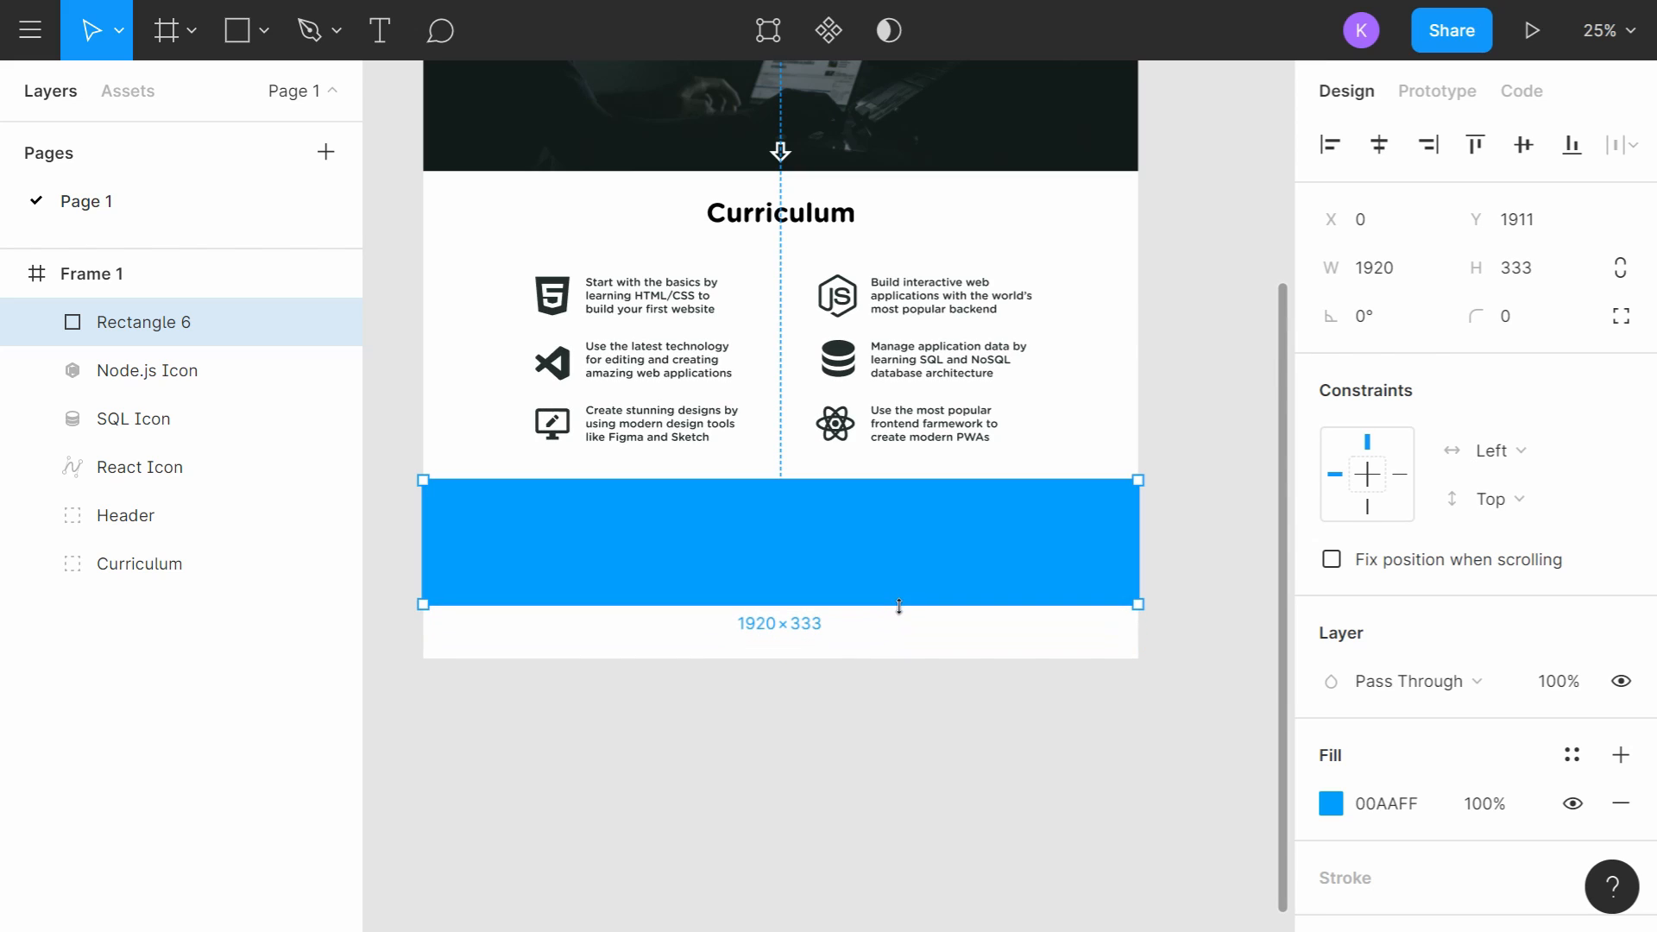
{"action": "left_click", "coordinate": [876, 800]}
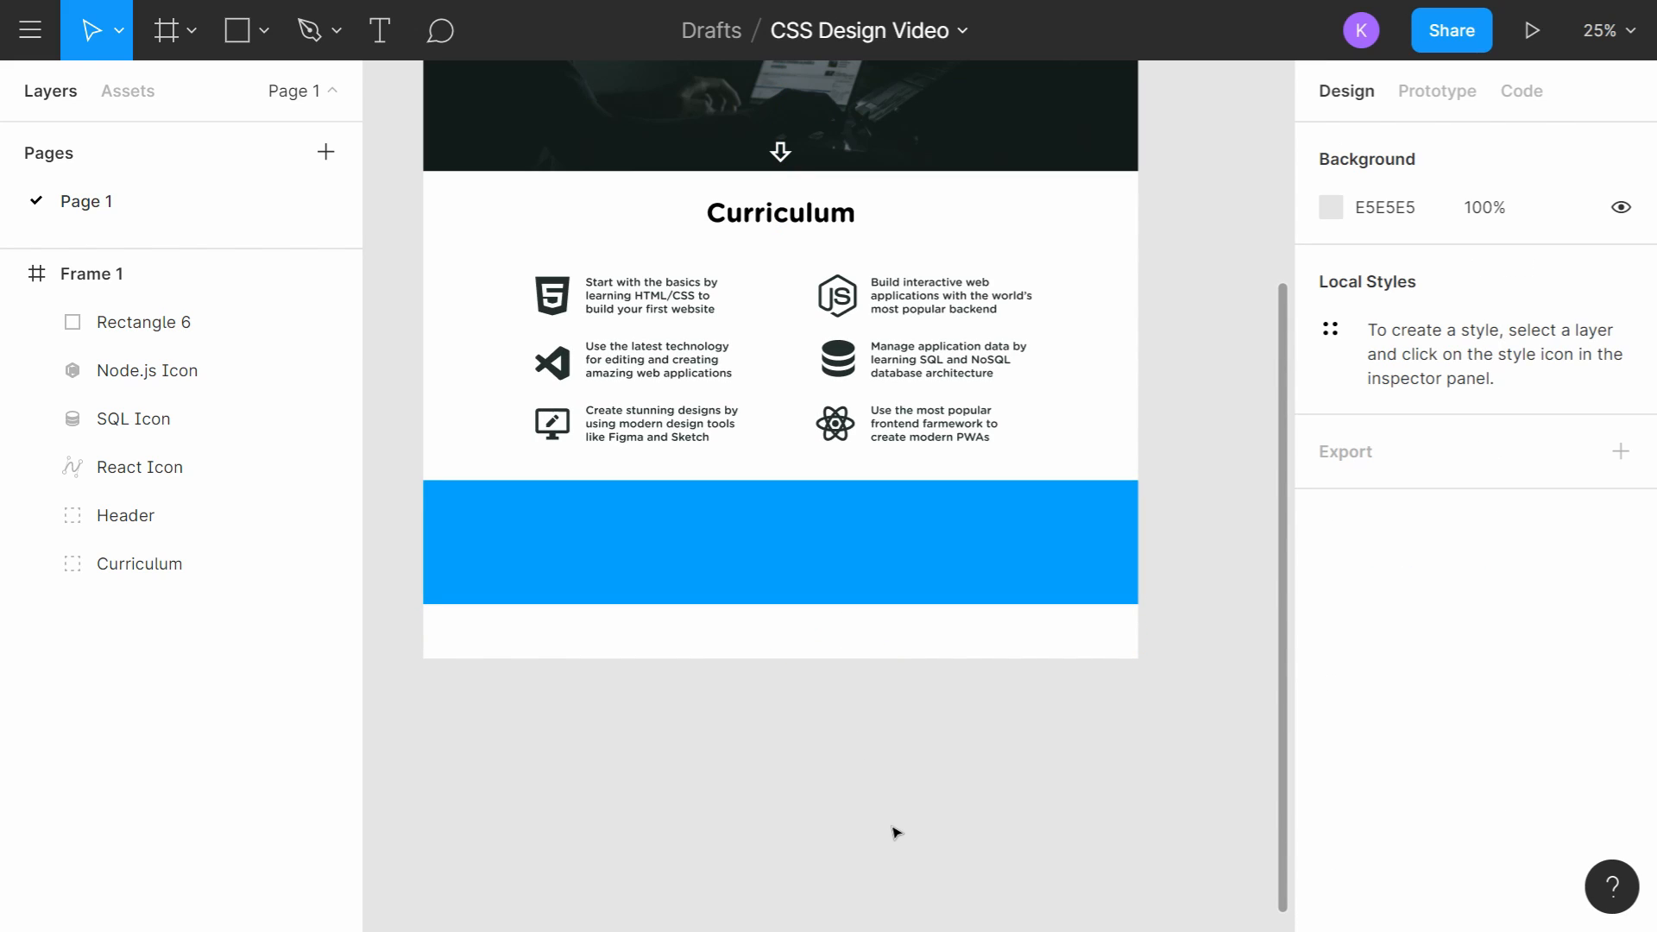
Step: Move the blue Rectangle 6 below Curriculum in the layer order of Frame 1 and put it in its own group
{"action": "scroll", "coordinate": [897, 833], "scroll_direction": "up", "scroll_amount": 3}
{"action": "scroll", "coordinate": [1016, 924], "scroll_direction": "down", "scroll_amount": 1}
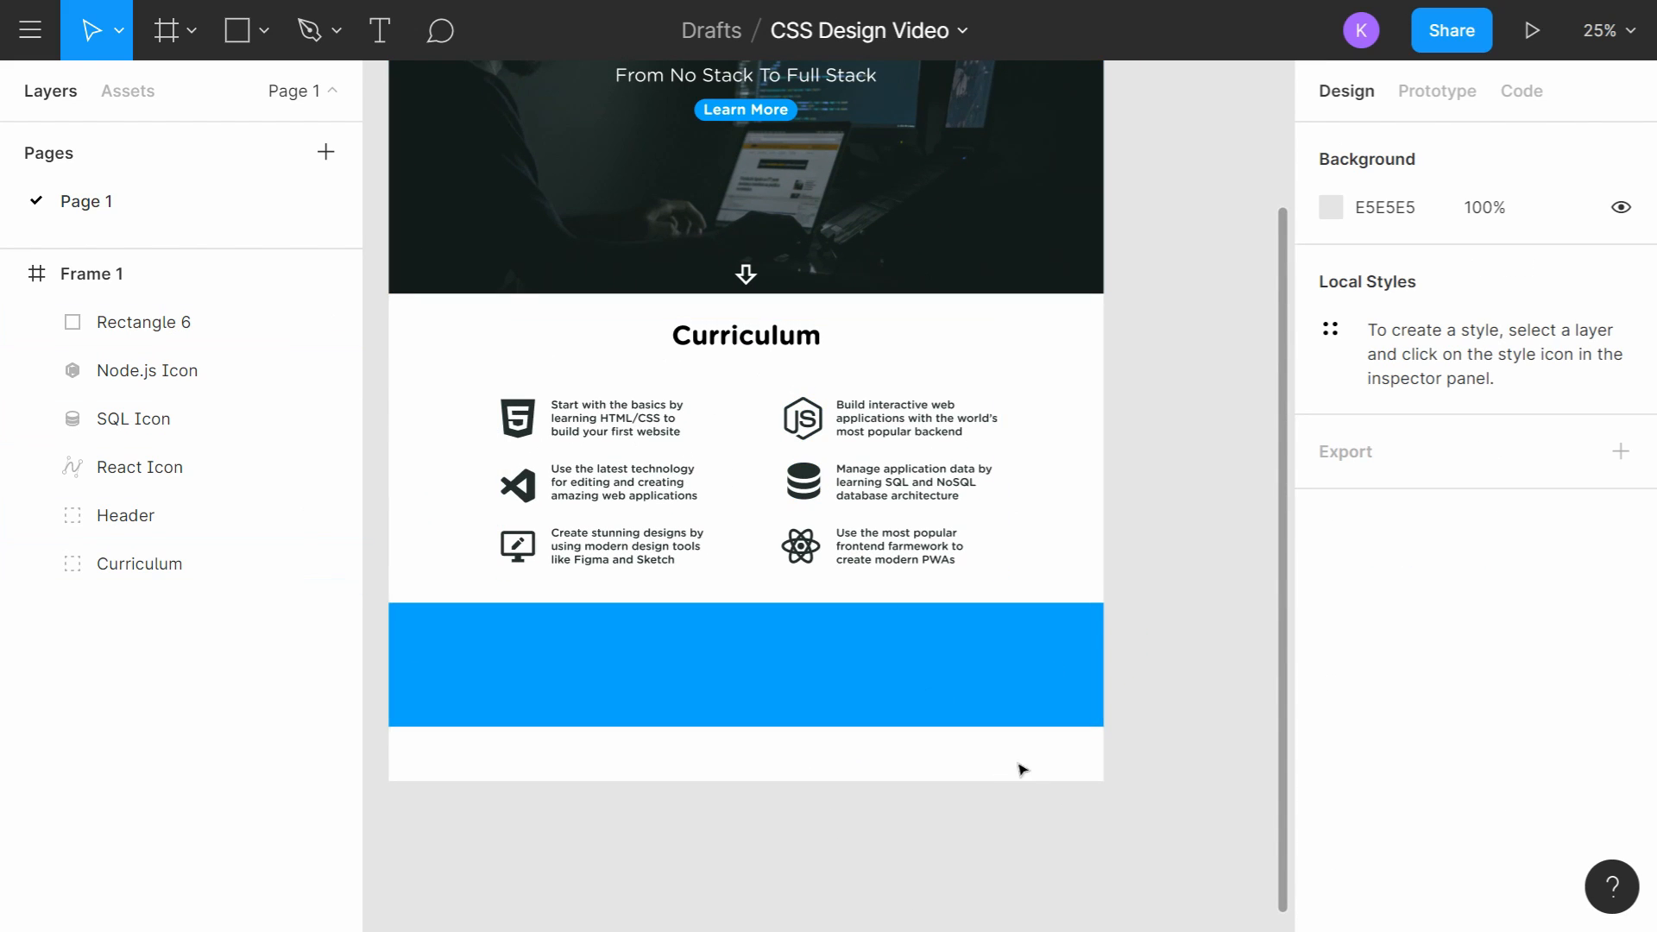
{"action": "scroll", "coordinate": [1021, 769], "scroll_direction": "down", "scroll_amount": 4}
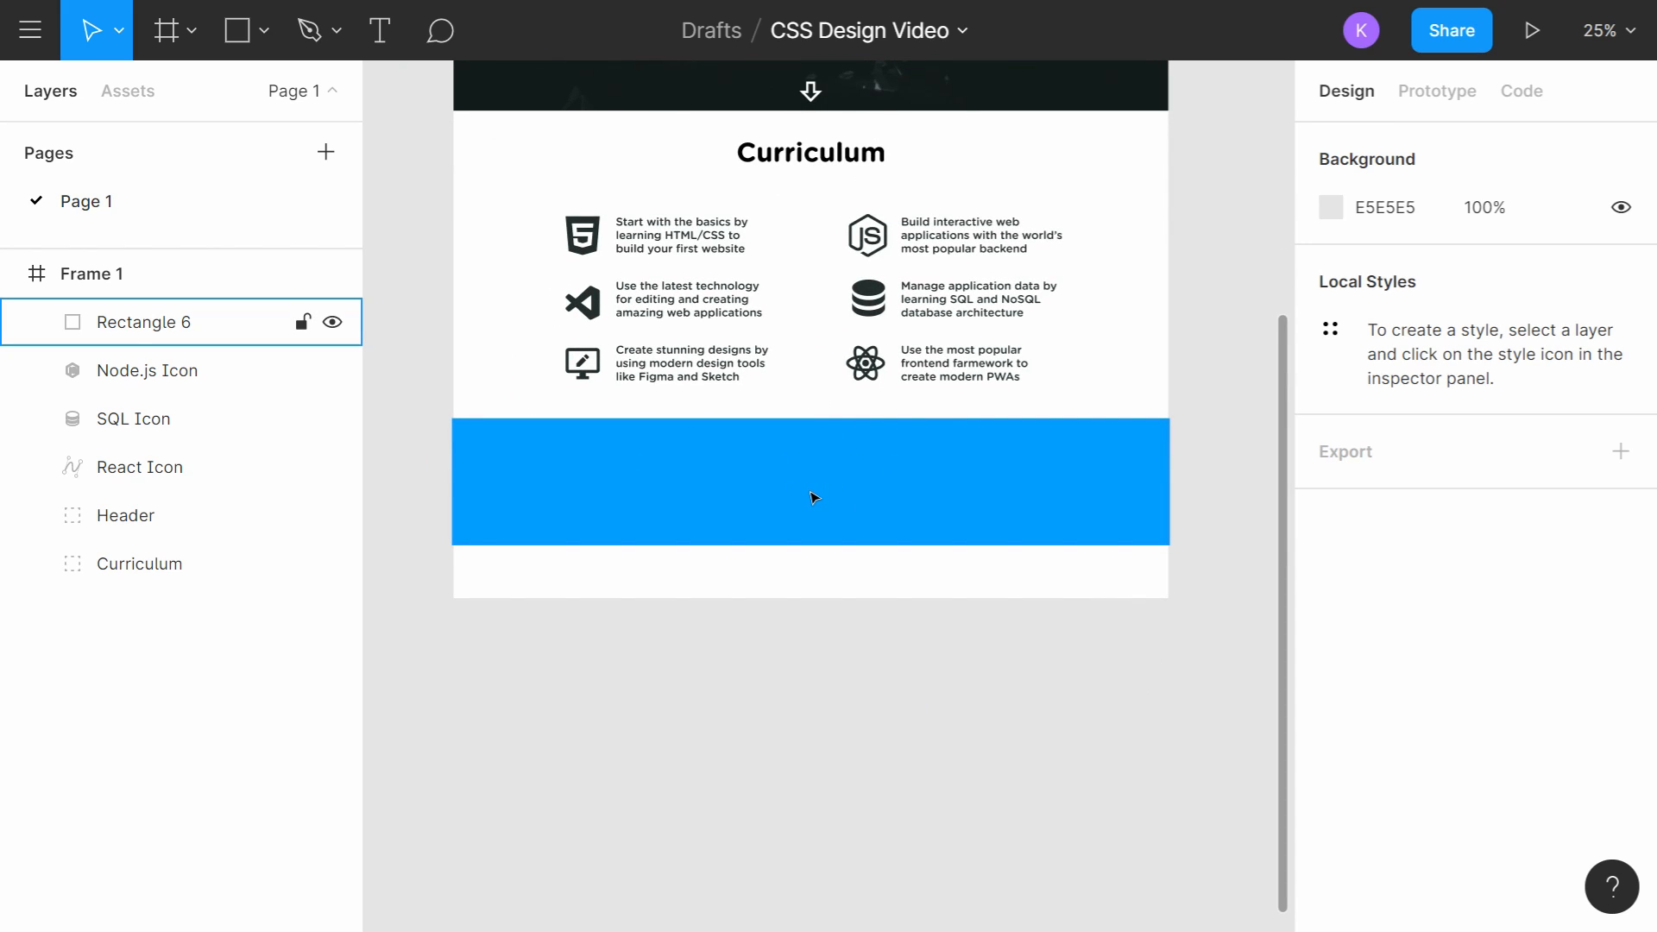
{"action": "left_click", "coordinate": [147, 343]}
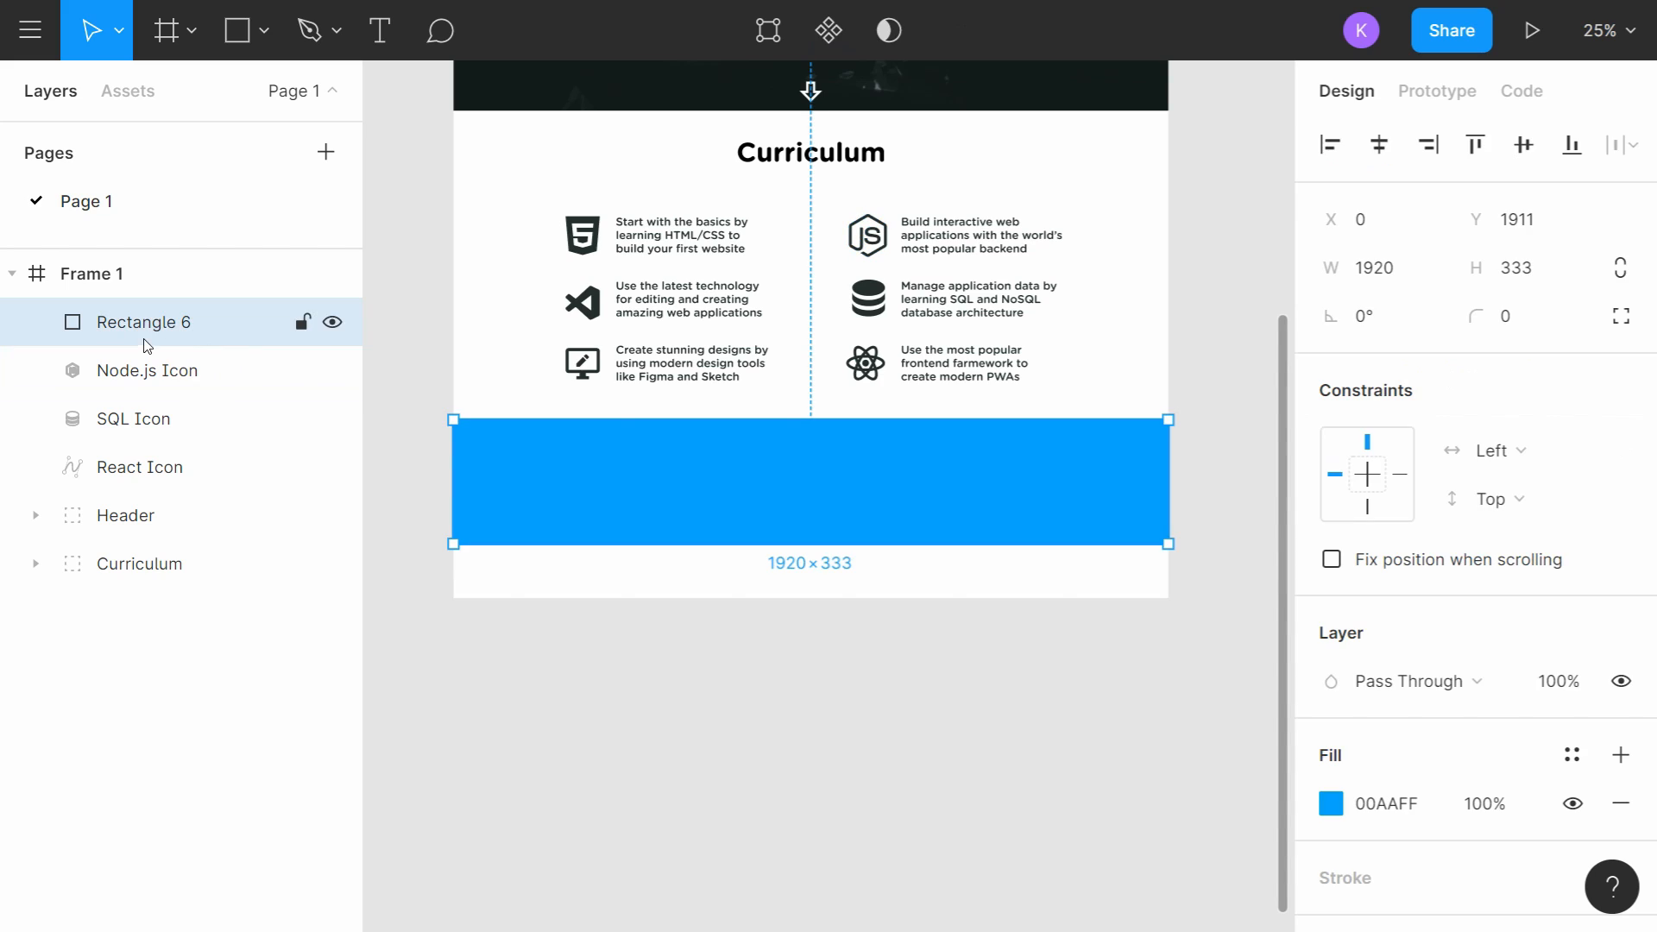
{"action": "left_click_drag", "start_coordinate": [147, 345], "coordinate": [173, 574]}
{"action": "key", "text": "ctrl+g"}
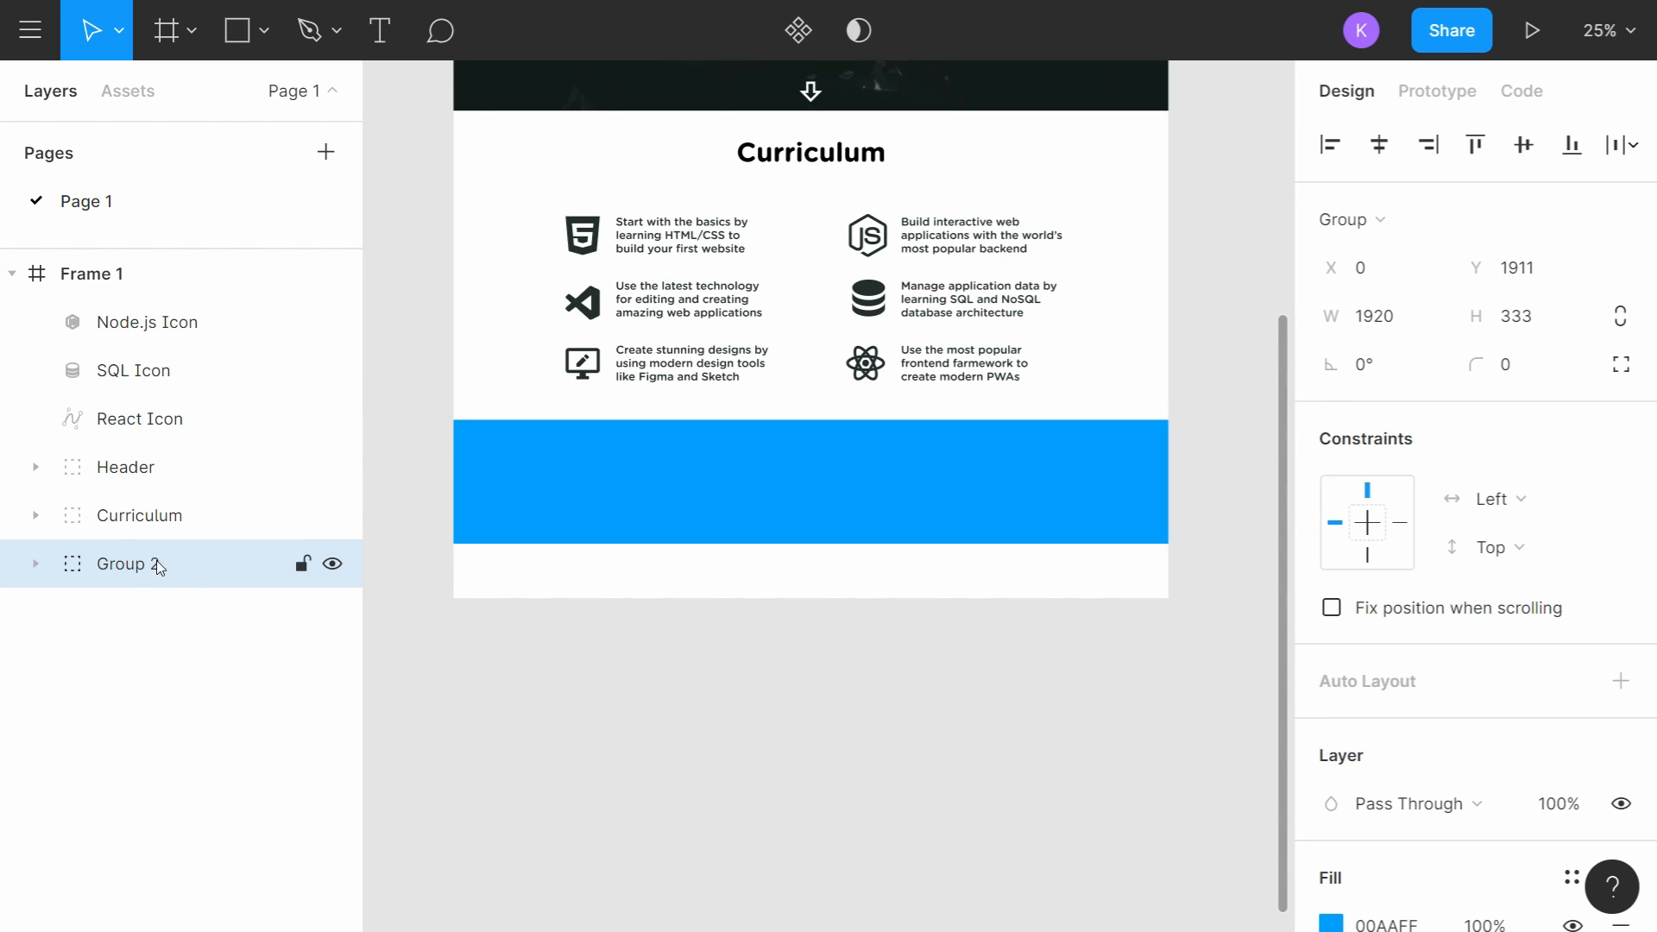
Step: Rename the blue rectangle's group to "Pricing Section"
{"action": "double_click", "coordinate": [151, 567]}
{"action": "type", "text": "Princing"}
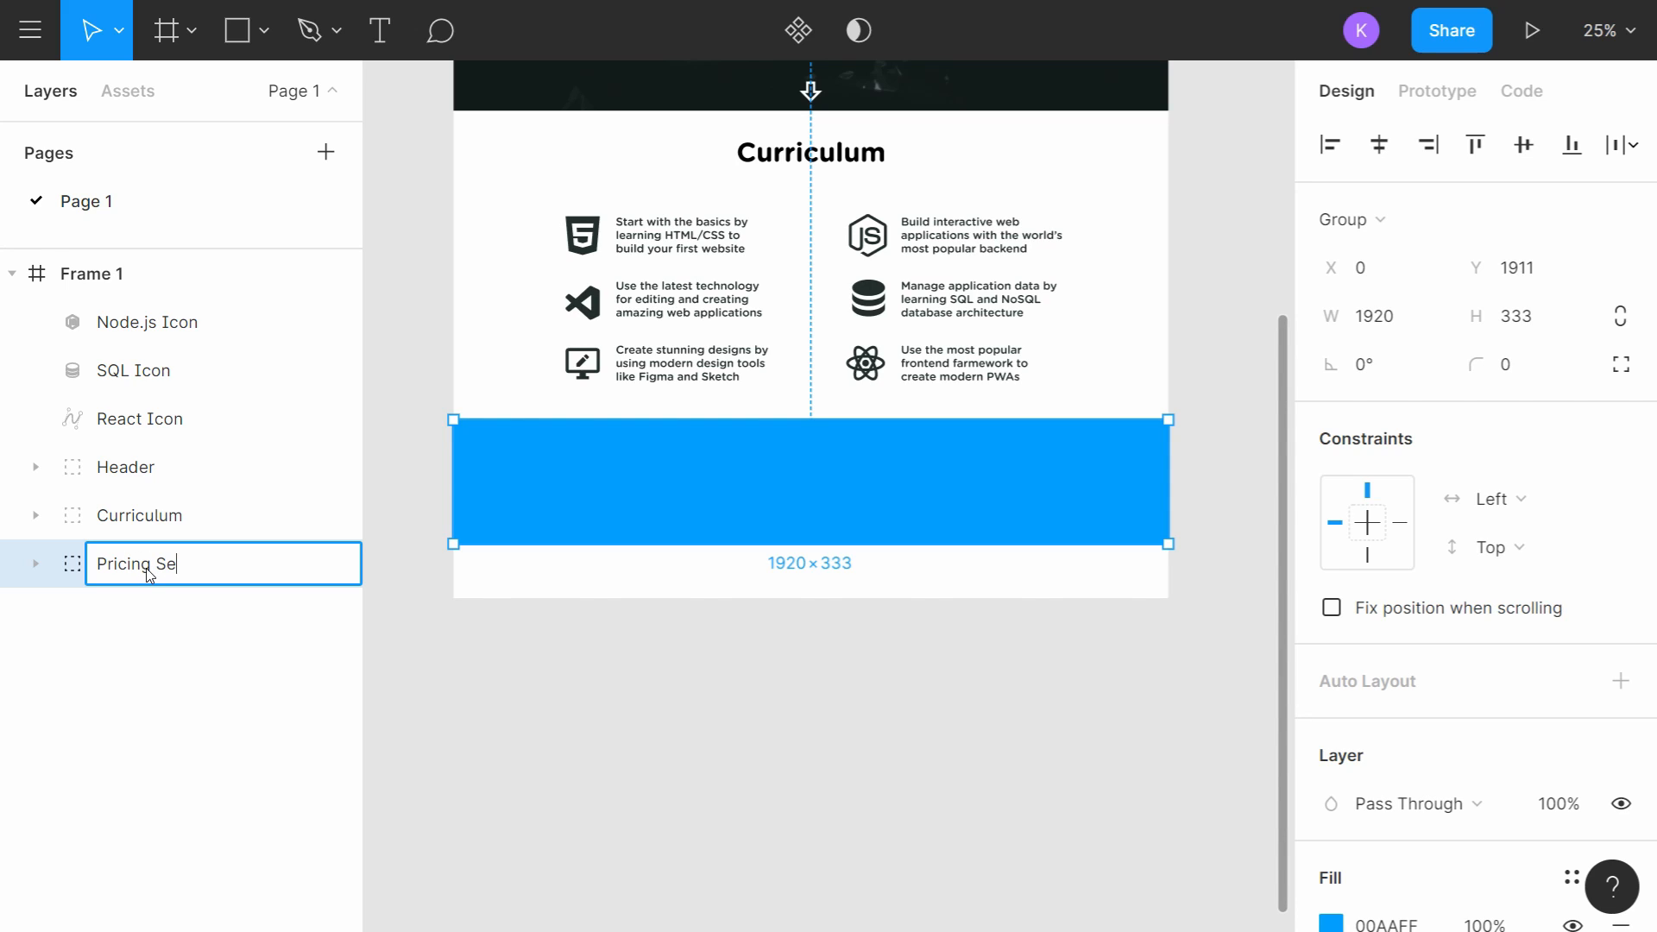
{"action": "type", "text": " Section"}
{"action": "key", "text": "Return"}
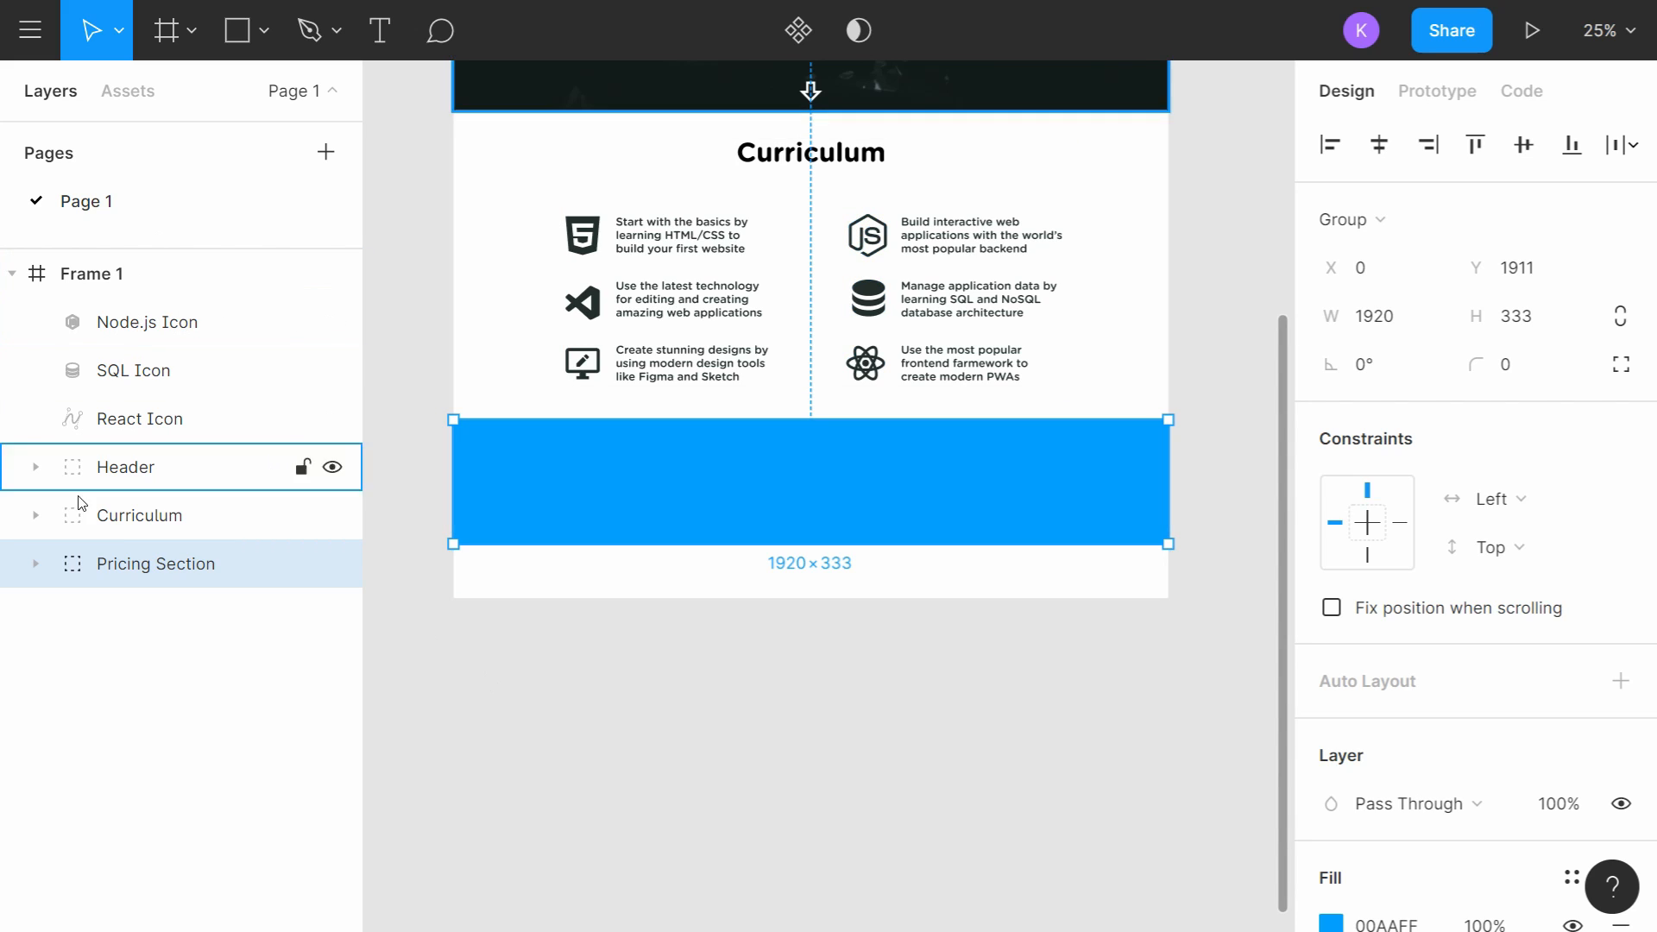
Step: Expand the Curriculum group down to its first Curriculum Column and move the Node.js Icon layer into the "Build interactive web" cell
{"action": "left_click", "coordinate": [39, 515]}
{"action": "left_click", "coordinate": [72, 612]}
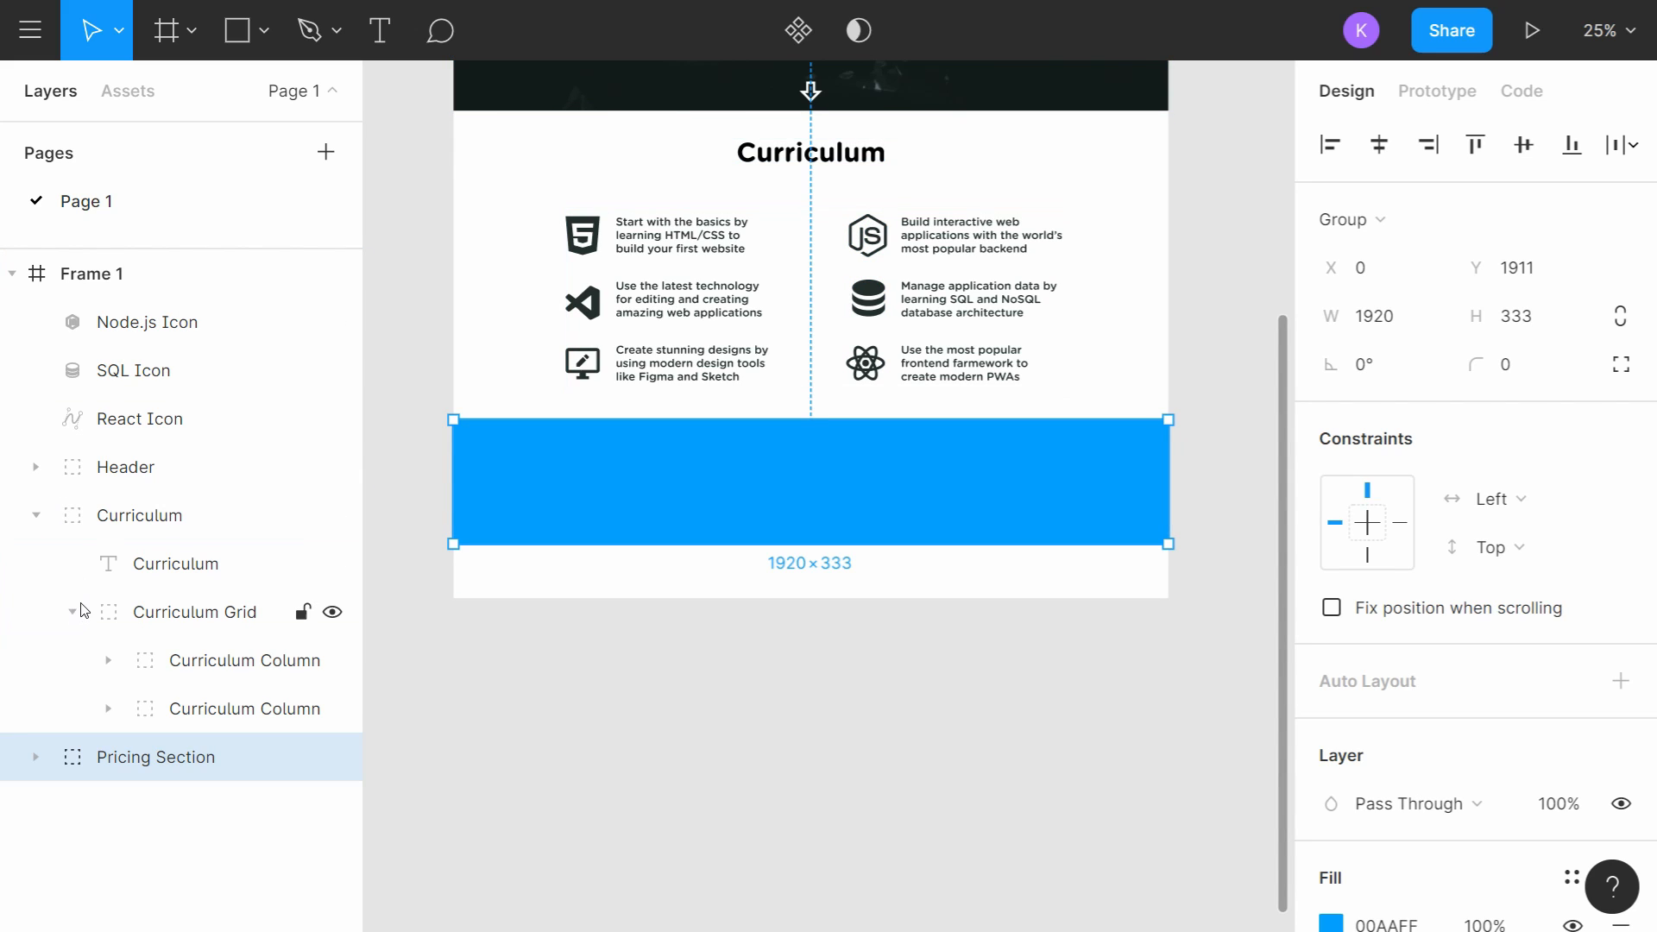
{"action": "left_click", "coordinate": [108, 660]}
{"action": "scroll", "coordinate": [121, 587], "scroll_direction": "down", "scroll_amount": 2}
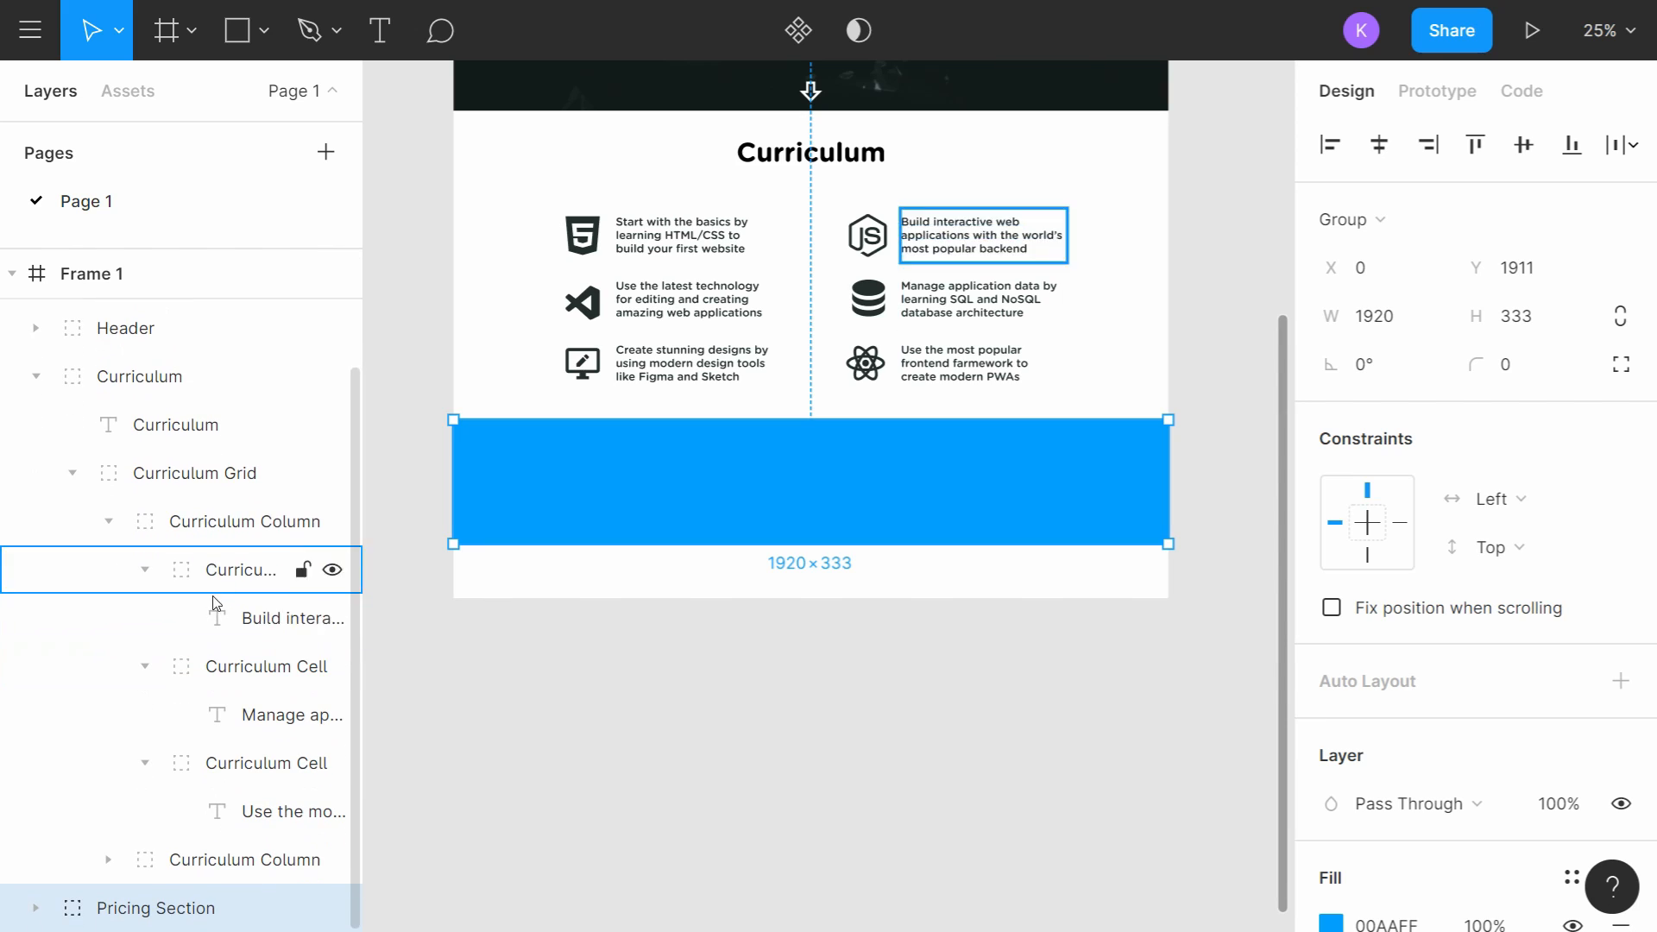
{"action": "scroll", "coordinate": [149, 362], "scroll_direction": "up", "scroll_amount": 2}
{"action": "left_click_drag", "start_coordinate": [151, 339], "coordinate": [263, 742]}
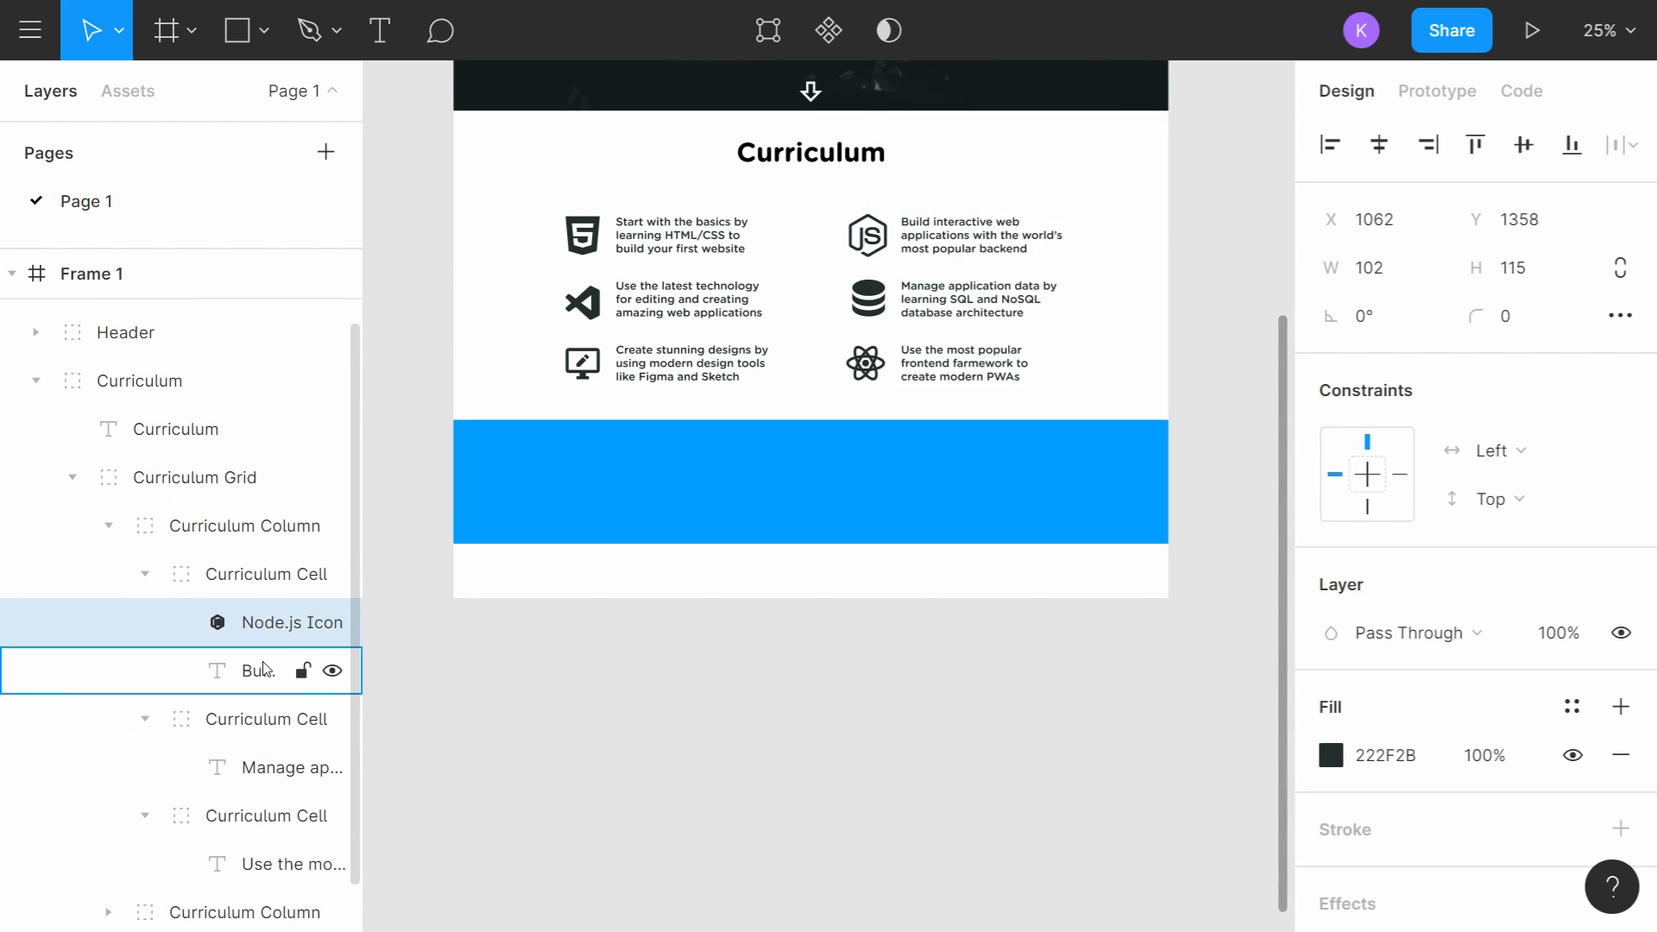
{"action": "left_click", "coordinate": [268, 670]}
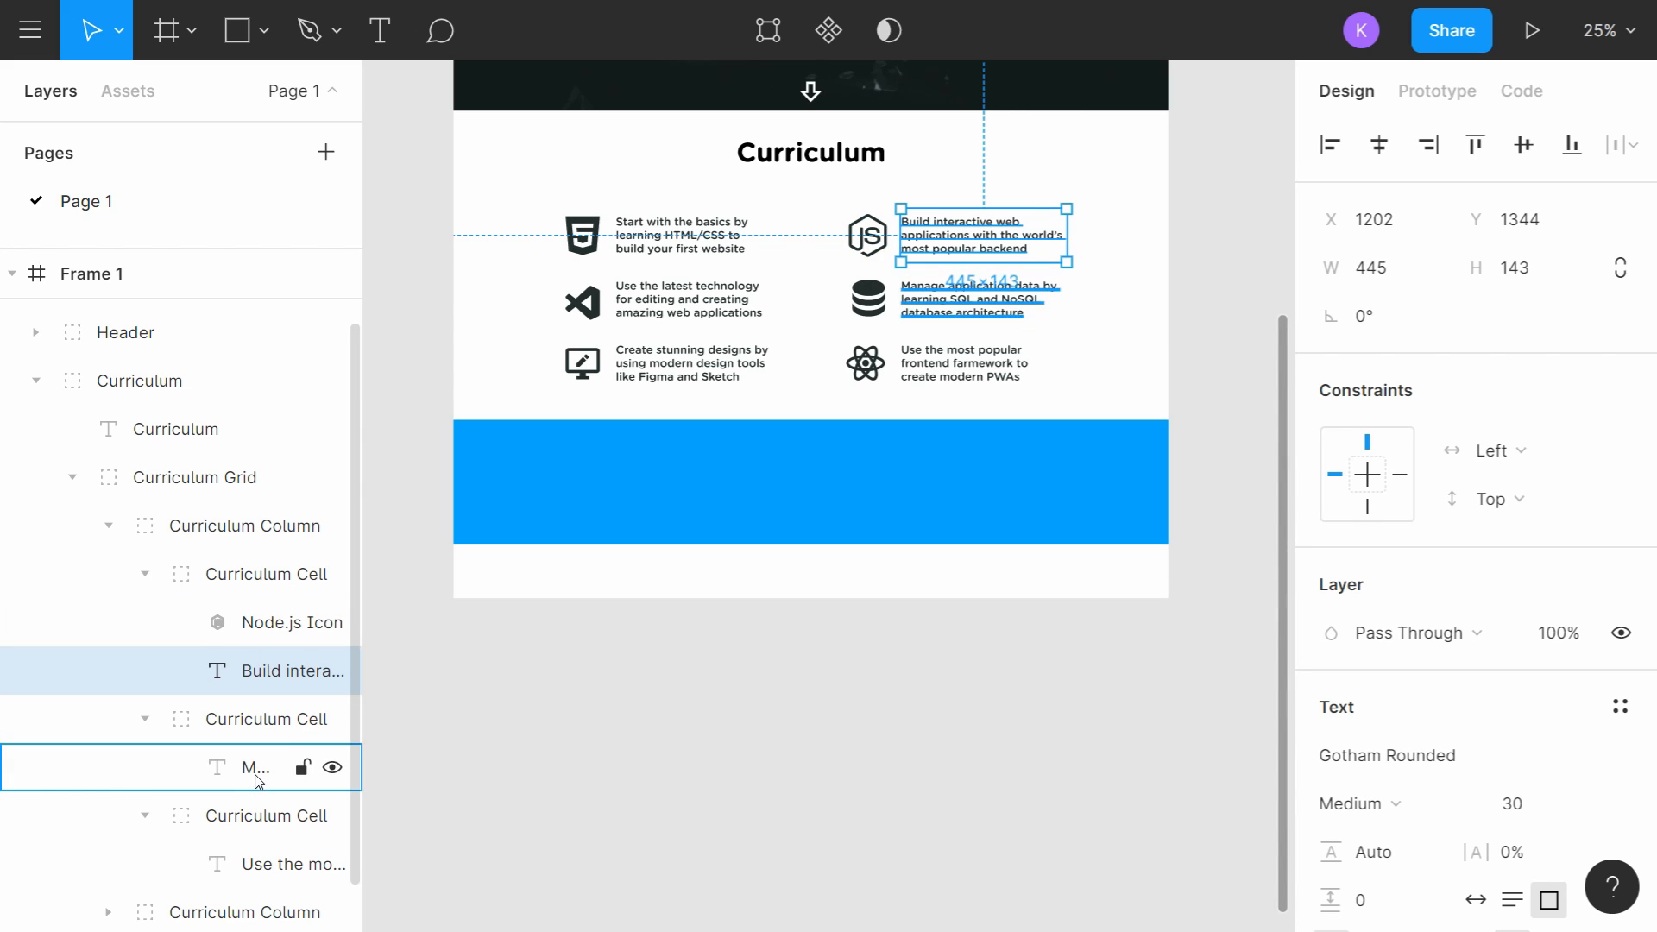
Step: Move the SQL Icon and React Icon layers into their matching Curriculum Cells and collapse the Curriculum group
{"action": "scroll", "coordinate": [216, 560], "scroll_direction": "up", "scroll_amount": 2}
{"action": "left_click_drag", "start_coordinate": [134, 321], "coordinate": [267, 842]}
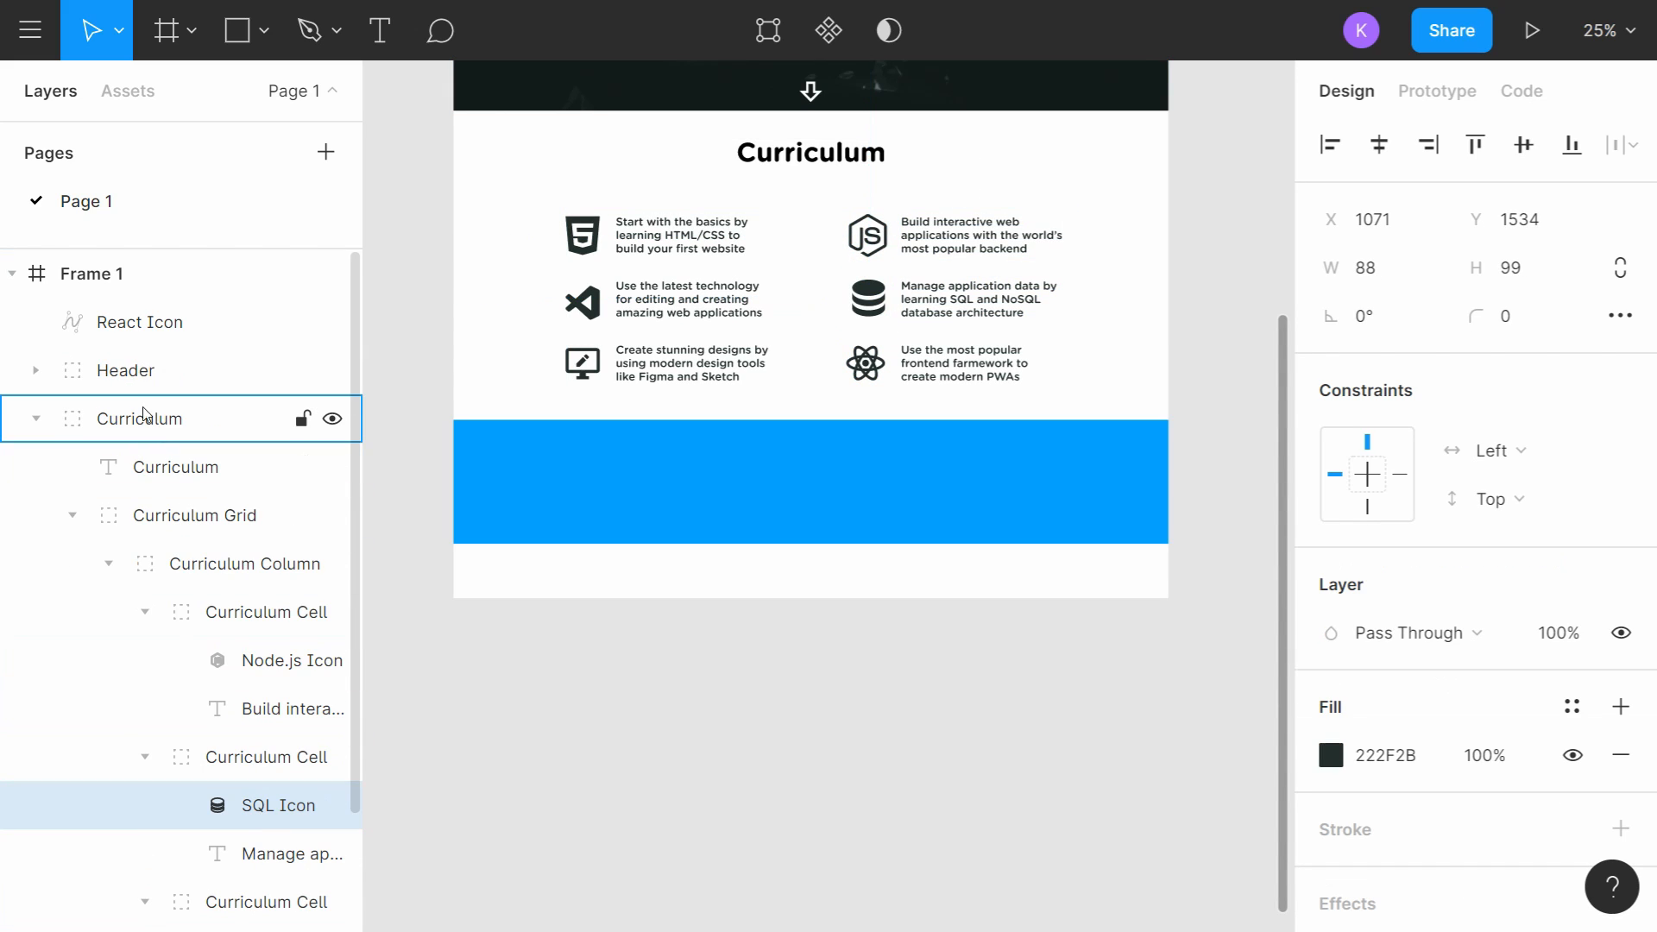
{"action": "left_click_drag", "start_coordinate": [134, 324], "coordinate": [235, 898]}
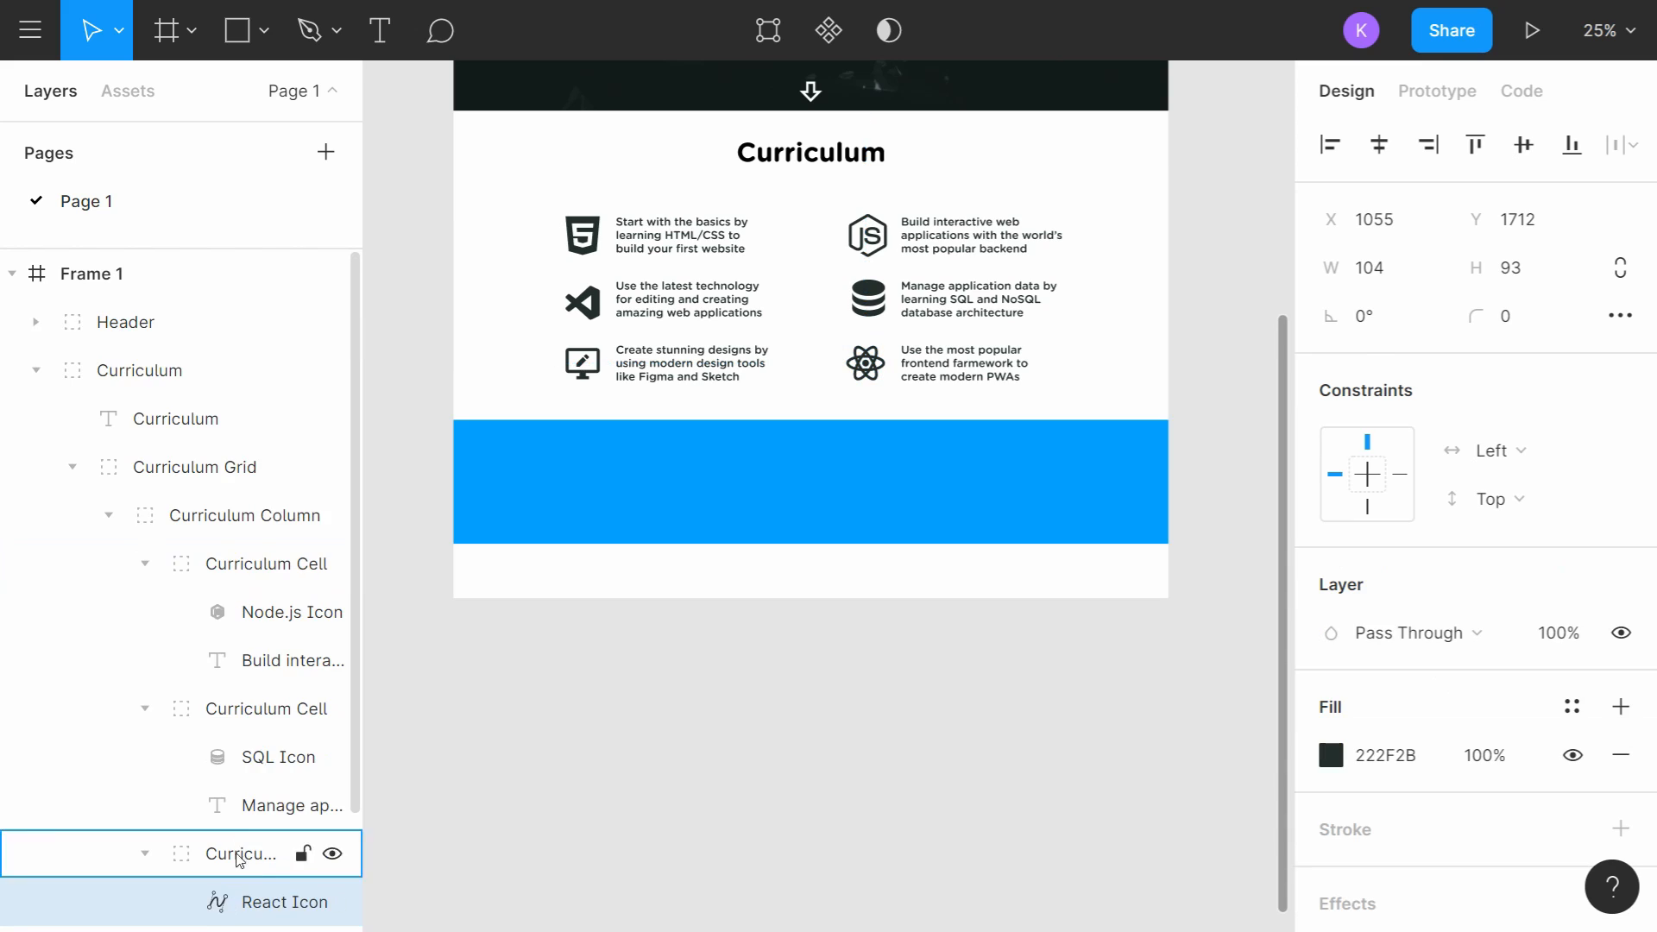
{"action": "scroll", "coordinate": [270, 788], "scroll_direction": "down", "scroll_amount": 2}
{"action": "scroll", "coordinate": [259, 759], "scroll_direction": "up", "scroll_amount": 3}
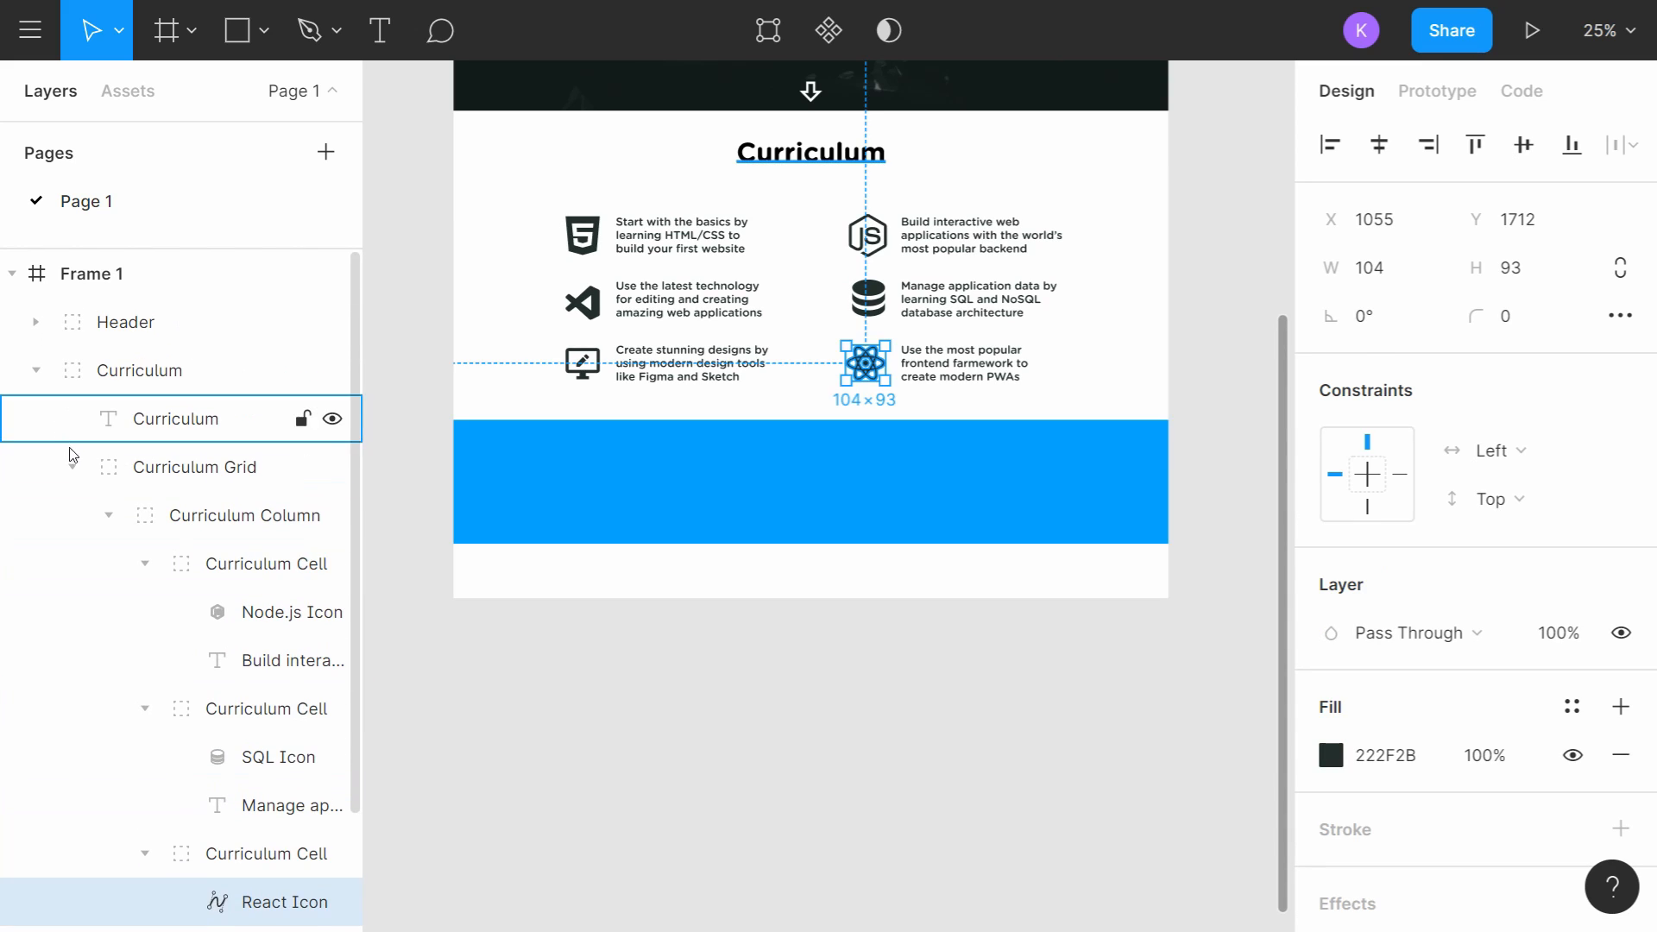
{"action": "left_click", "coordinate": [36, 370]}
{"action": "left_click", "coordinate": [924, 673]}
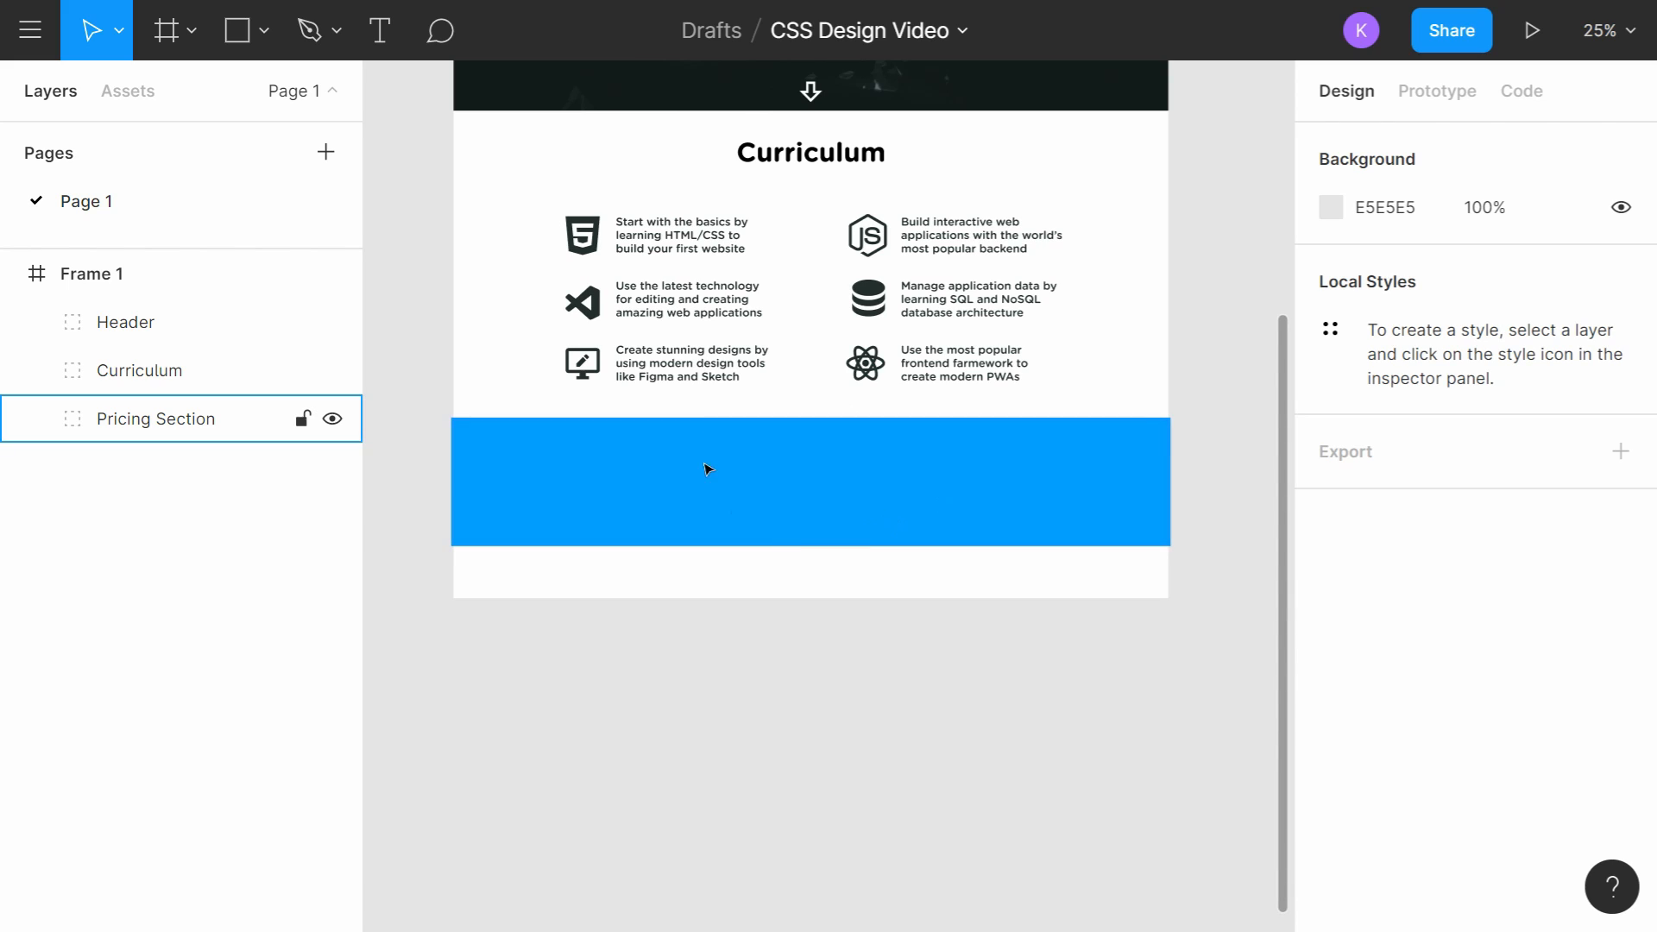
Step: Add a text box about 264 × 166 reading "FREE" inside the blue banner
{"action": "key", "text": "t"}
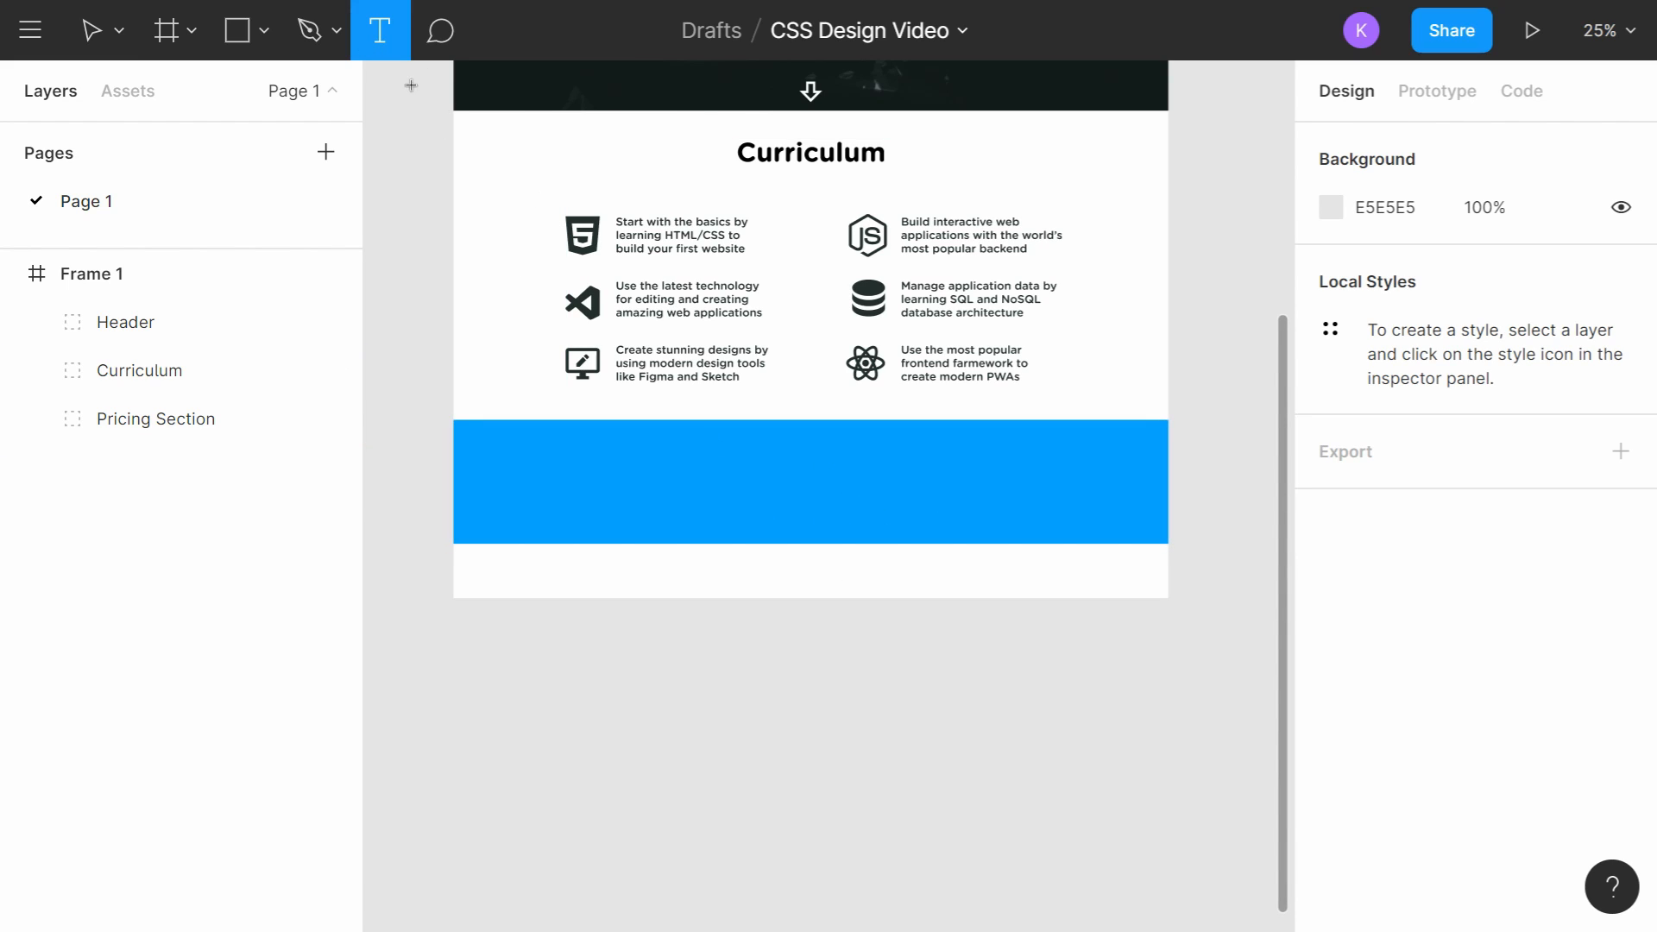
{"action": "left_click", "coordinate": [753, 453]}
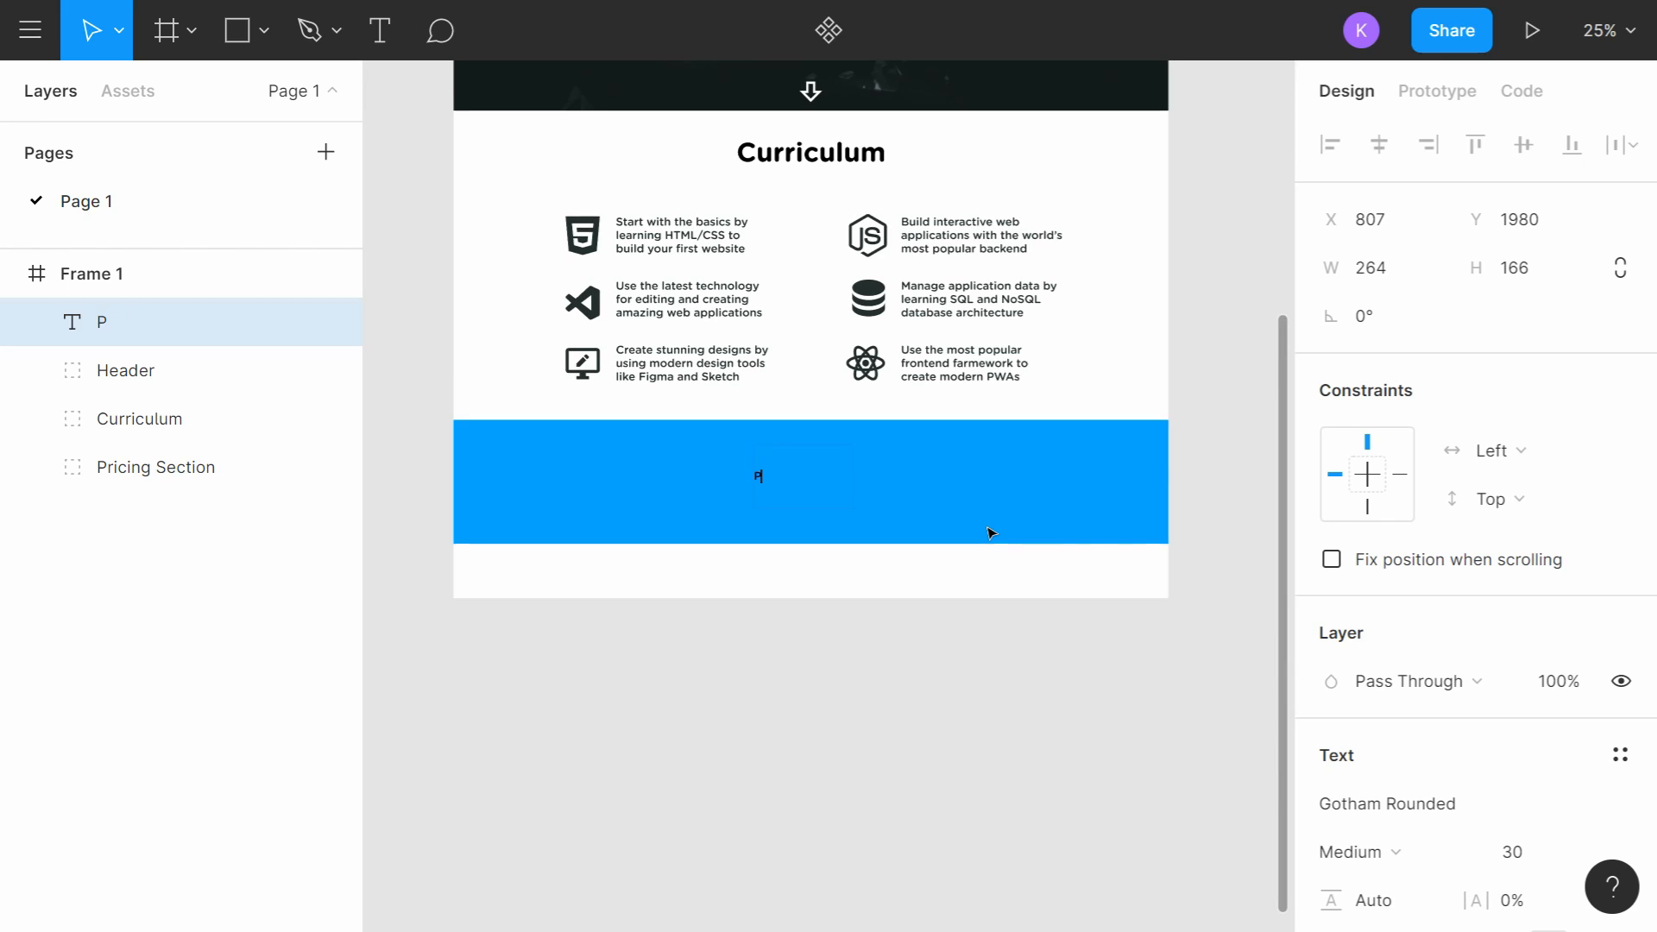
{"action": "key", "text": "BackSpace"}
{"action": "key", "text": "BackSpace"}
{"action": "key", "text": "BackSpace"}
{"action": "key", "text": "BackSpace"}
{"action": "key", "text": "BackSpace"}
{"action": "key", "text": "BackSpace"}
{"action": "key", "text": "BackSpace"}
Step: Set the FREE text's font size to 144 and fit its box to the text on a single line
{"action": "left_click", "coordinate": [1584, 852]}
{"action": "left_click", "coordinate": [1553, 852]}
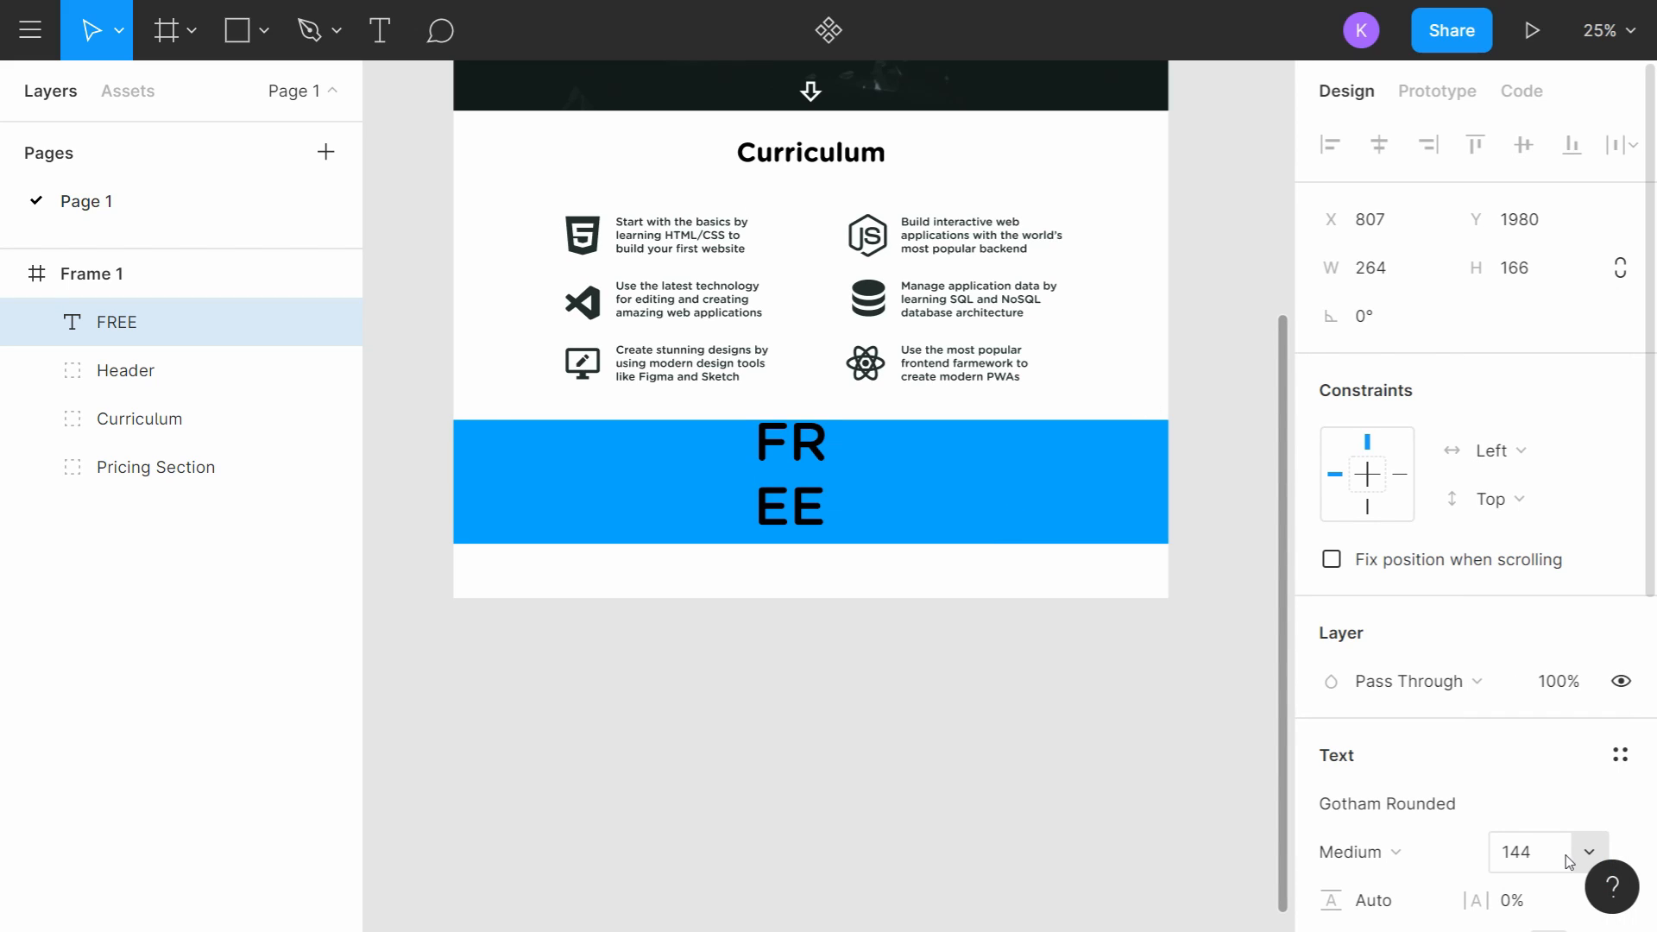
{"action": "double_click", "coordinate": [812, 485]}
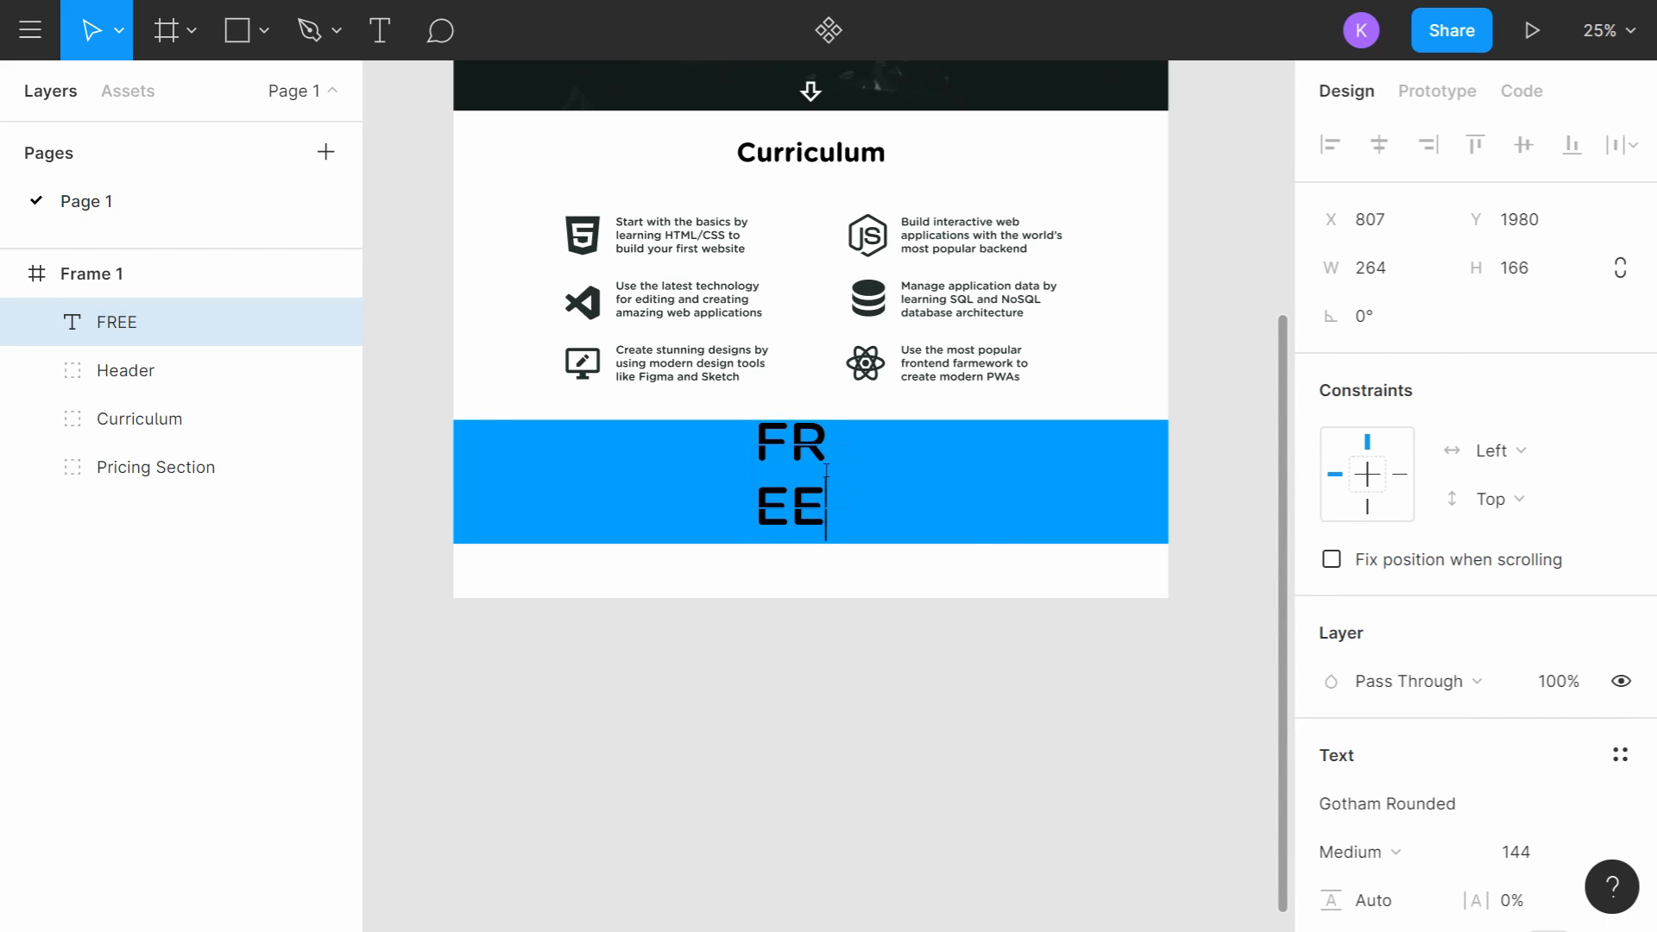
{"action": "left_click", "coordinate": [920, 468]}
{"action": "double_click", "coordinate": [852, 475]}
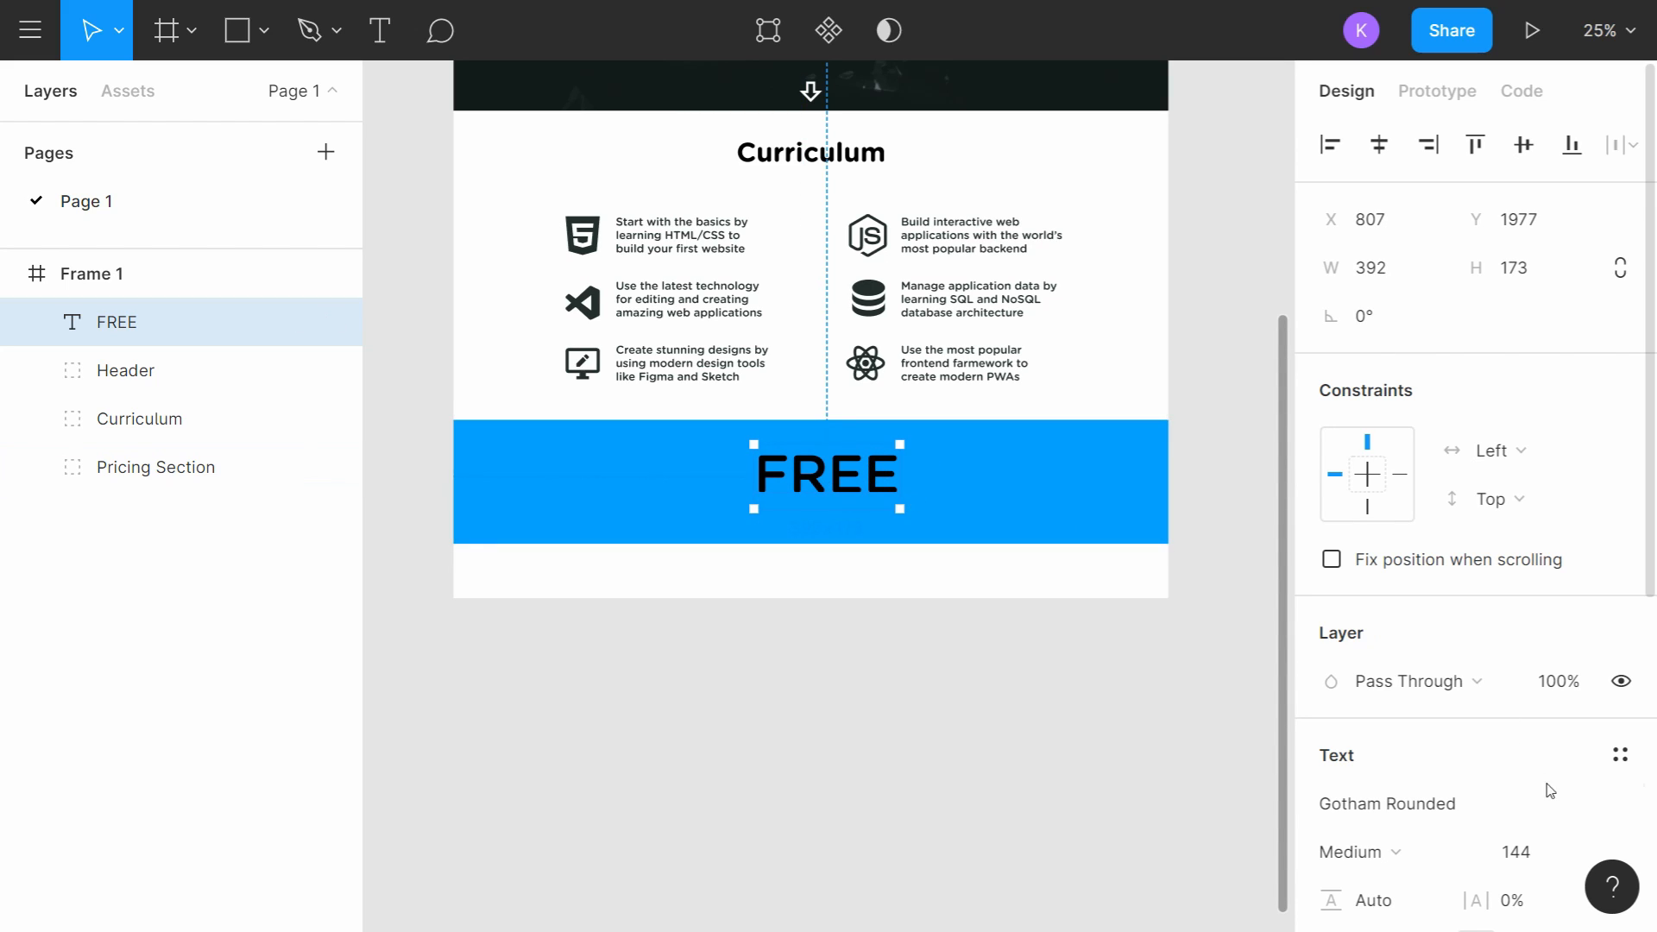
Step: Try font sizes 100 and 80 on the FREE text
{"action": "left_click", "coordinate": [1540, 853]}
{"action": "type", "text": "100"}
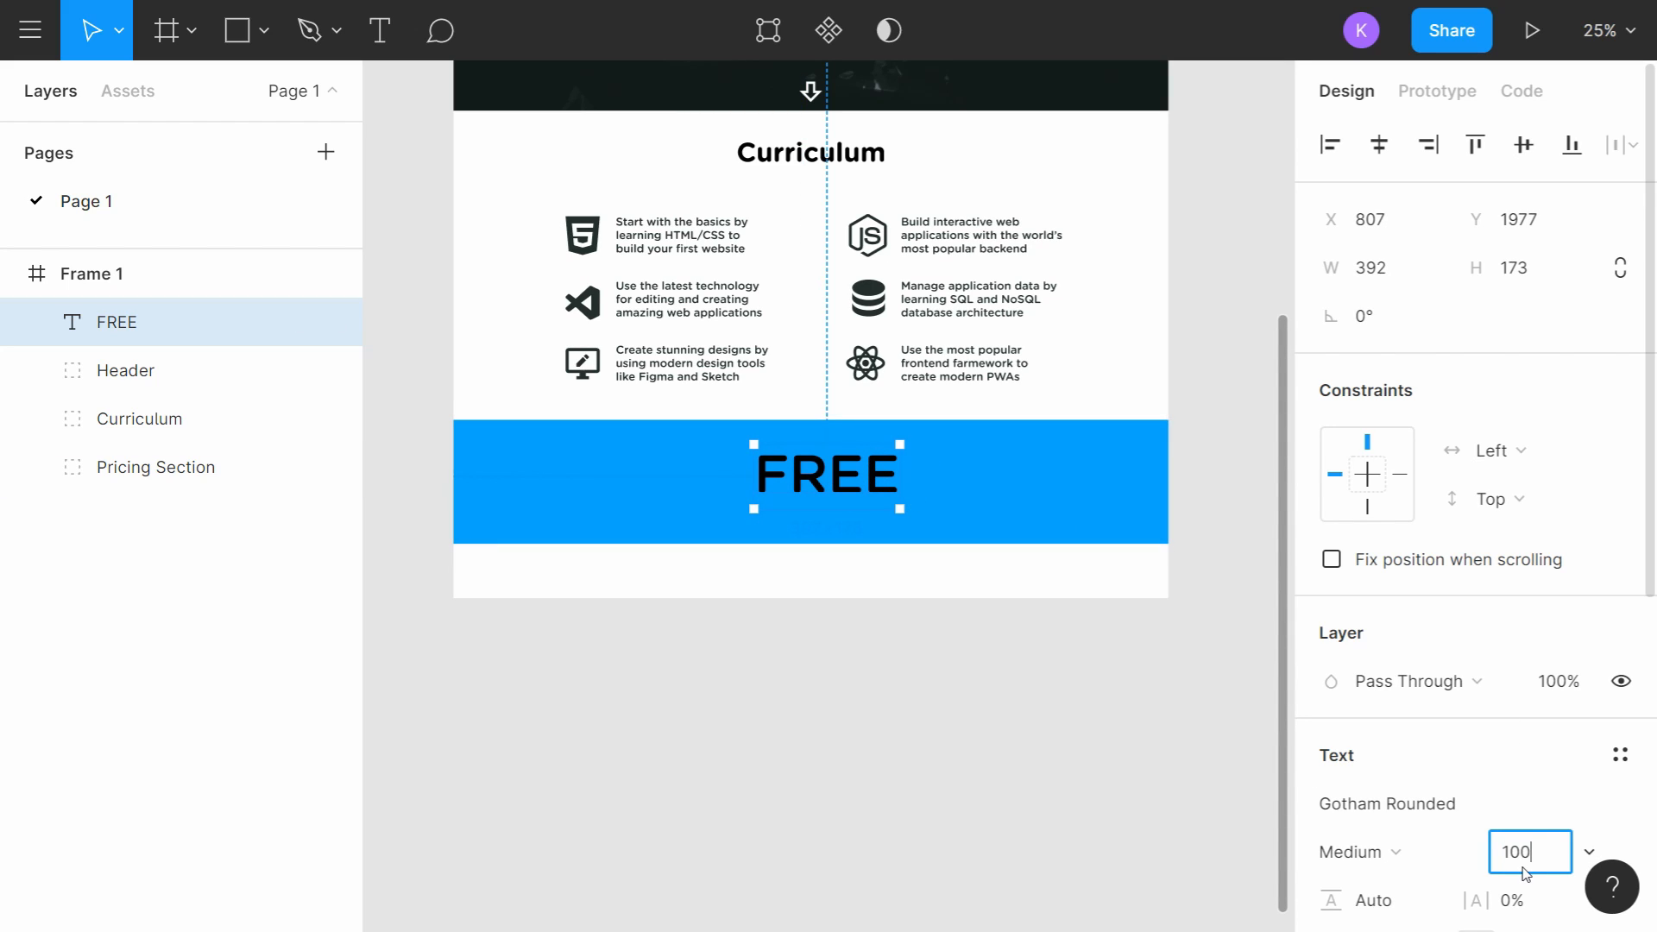
{"action": "key", "text": "Return"}
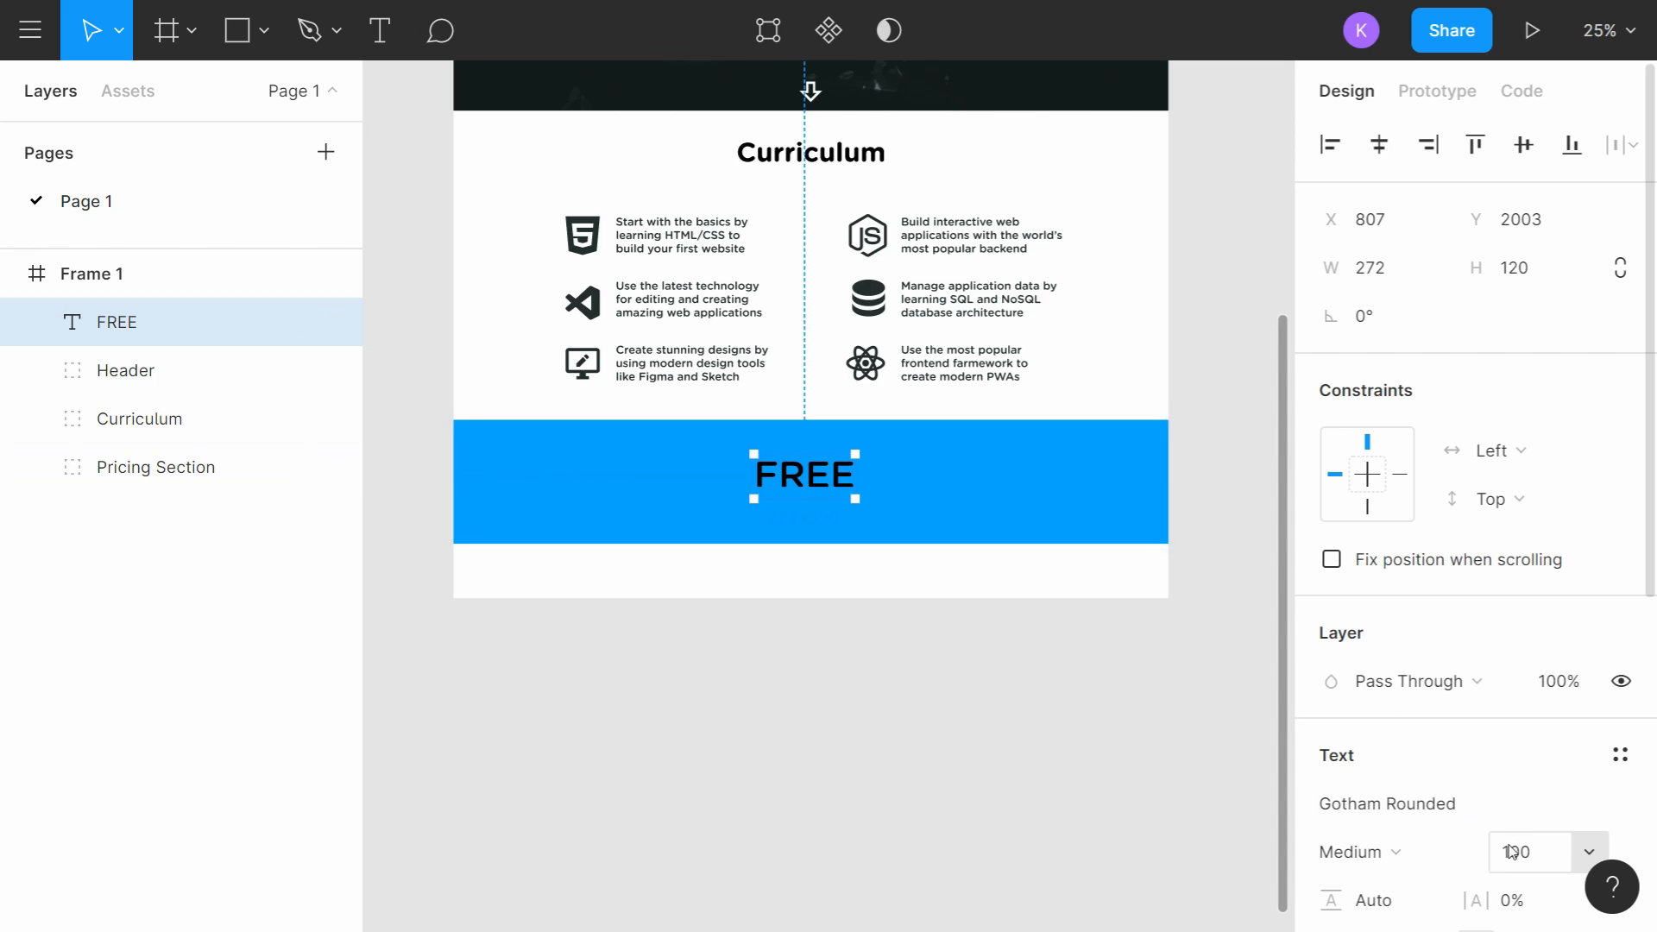
{"action": "left_click", "coordinate": [1572, 842]}
{"action": "type", "text": "80"}
{"action": "key", "text": "Return"}
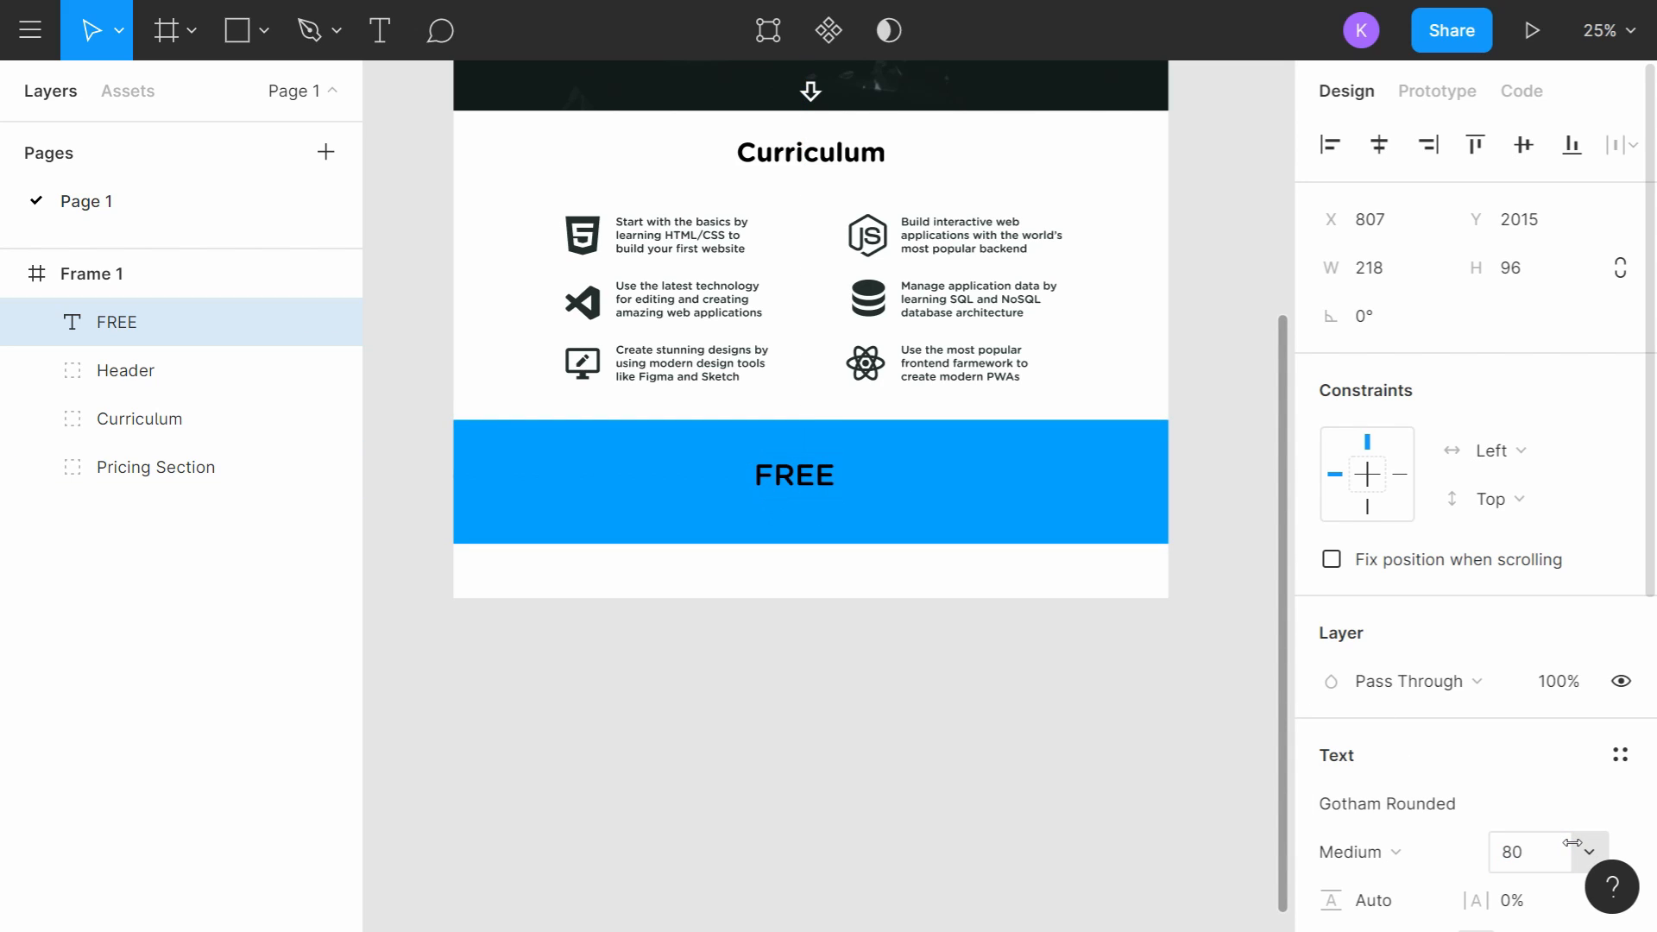
Step: Set the FREE text's font size to 90 and its weight to Bold
{"action": "left_click", "coordinate": [1572, 842]}
{"action": "type", "text": "90"}
{"action": "key", "text": "Return"}
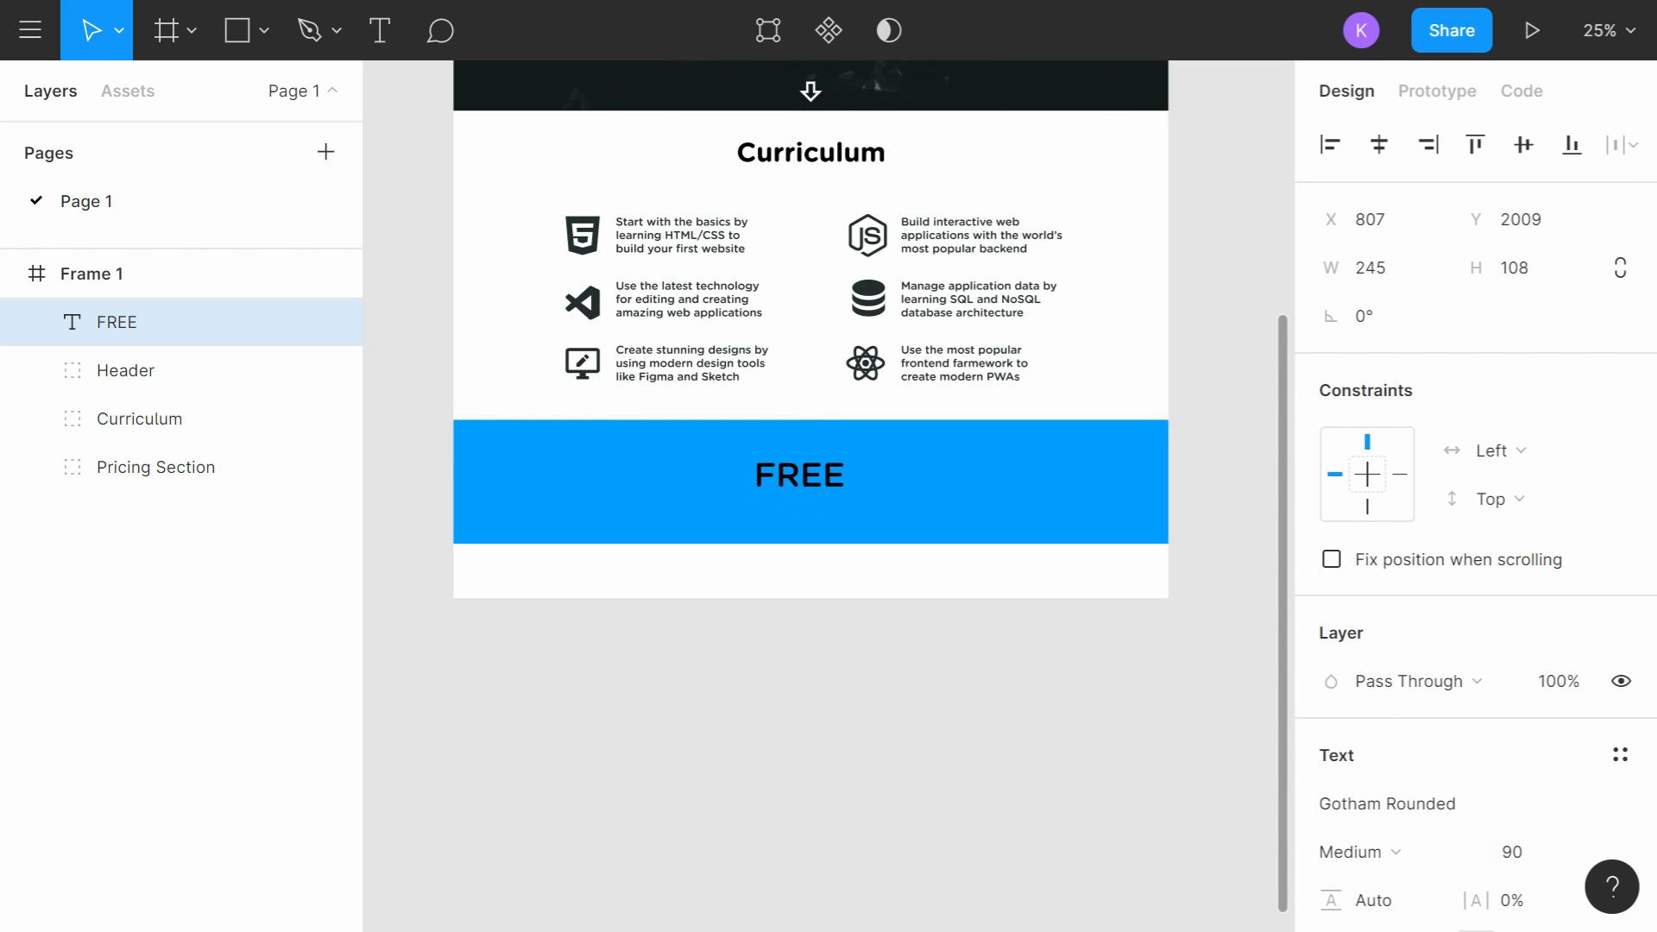
{"action": "scroll", "coordinate": [1354, 748], "scroll_direction": "down", "scroll_amount": 3}
{"action": "left_click", "coordinate": [1346, 588]}
{"action": "left_click", "coordinate": [1363, 632]}
{"action": "scroll", "coordinate": [1400, 619], "scroll_direction": "down", "scroll_amount": 2}
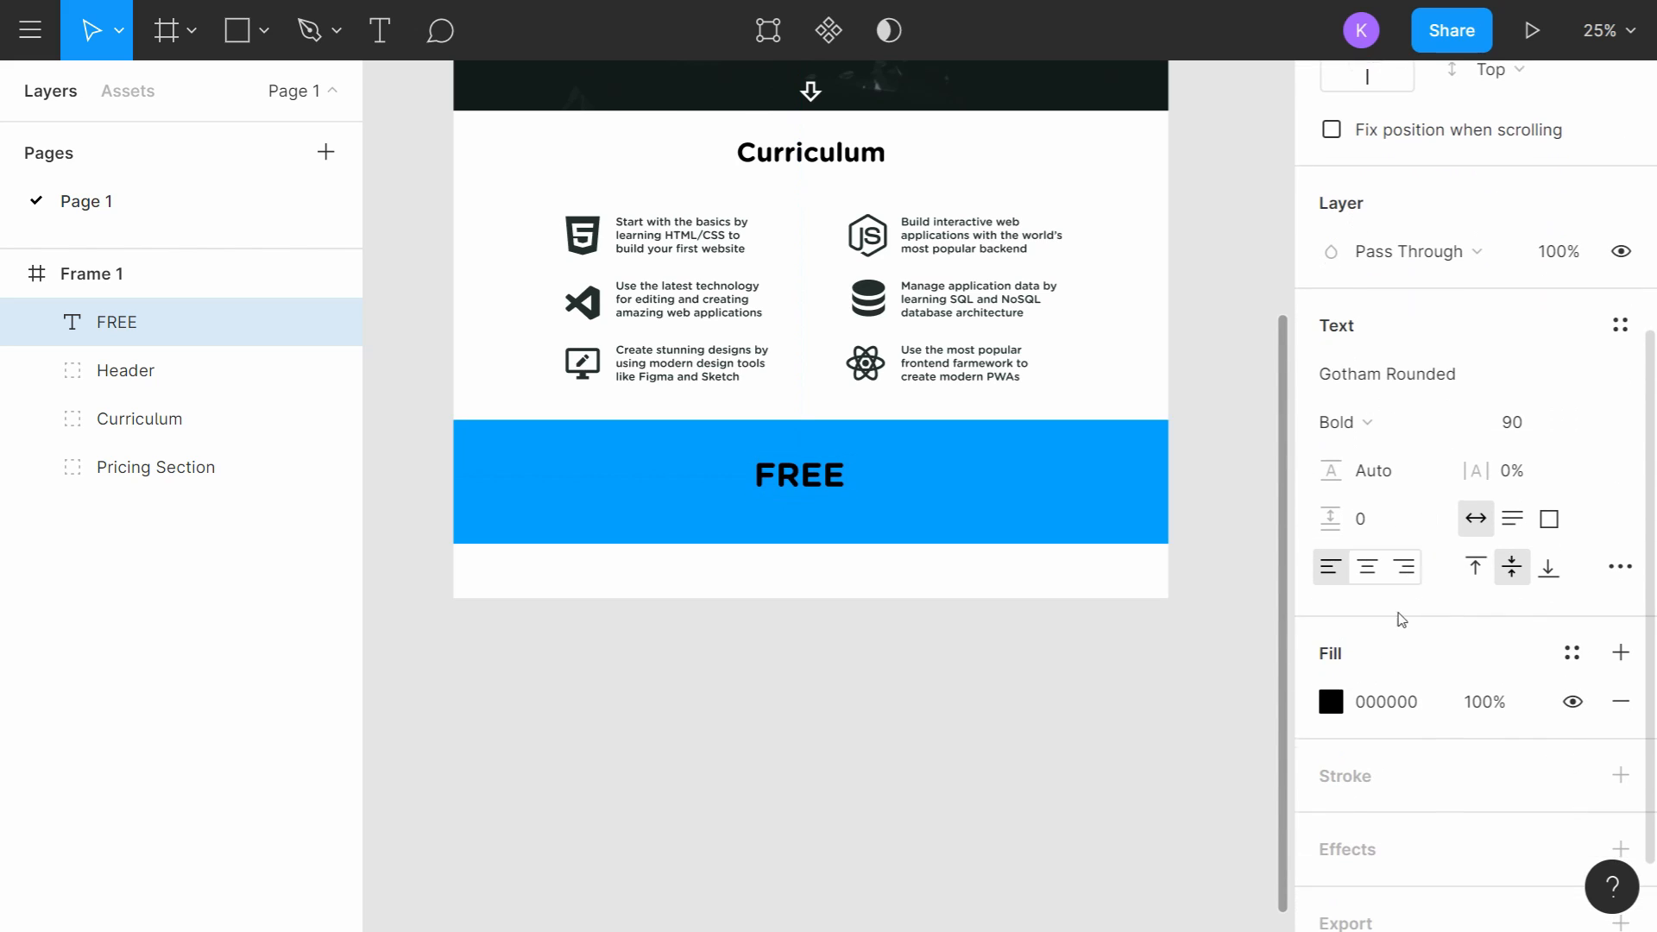
Step: Change the FREE text's fill color to FFFFFF
{"action": "left_click", "coordinate": [1330, 701]}
{"action": "type", "text": "FFFFFF"}
{"action": "key", "text": "Return"}
{"action": "left_click", "coordinate": [1317, 146]}
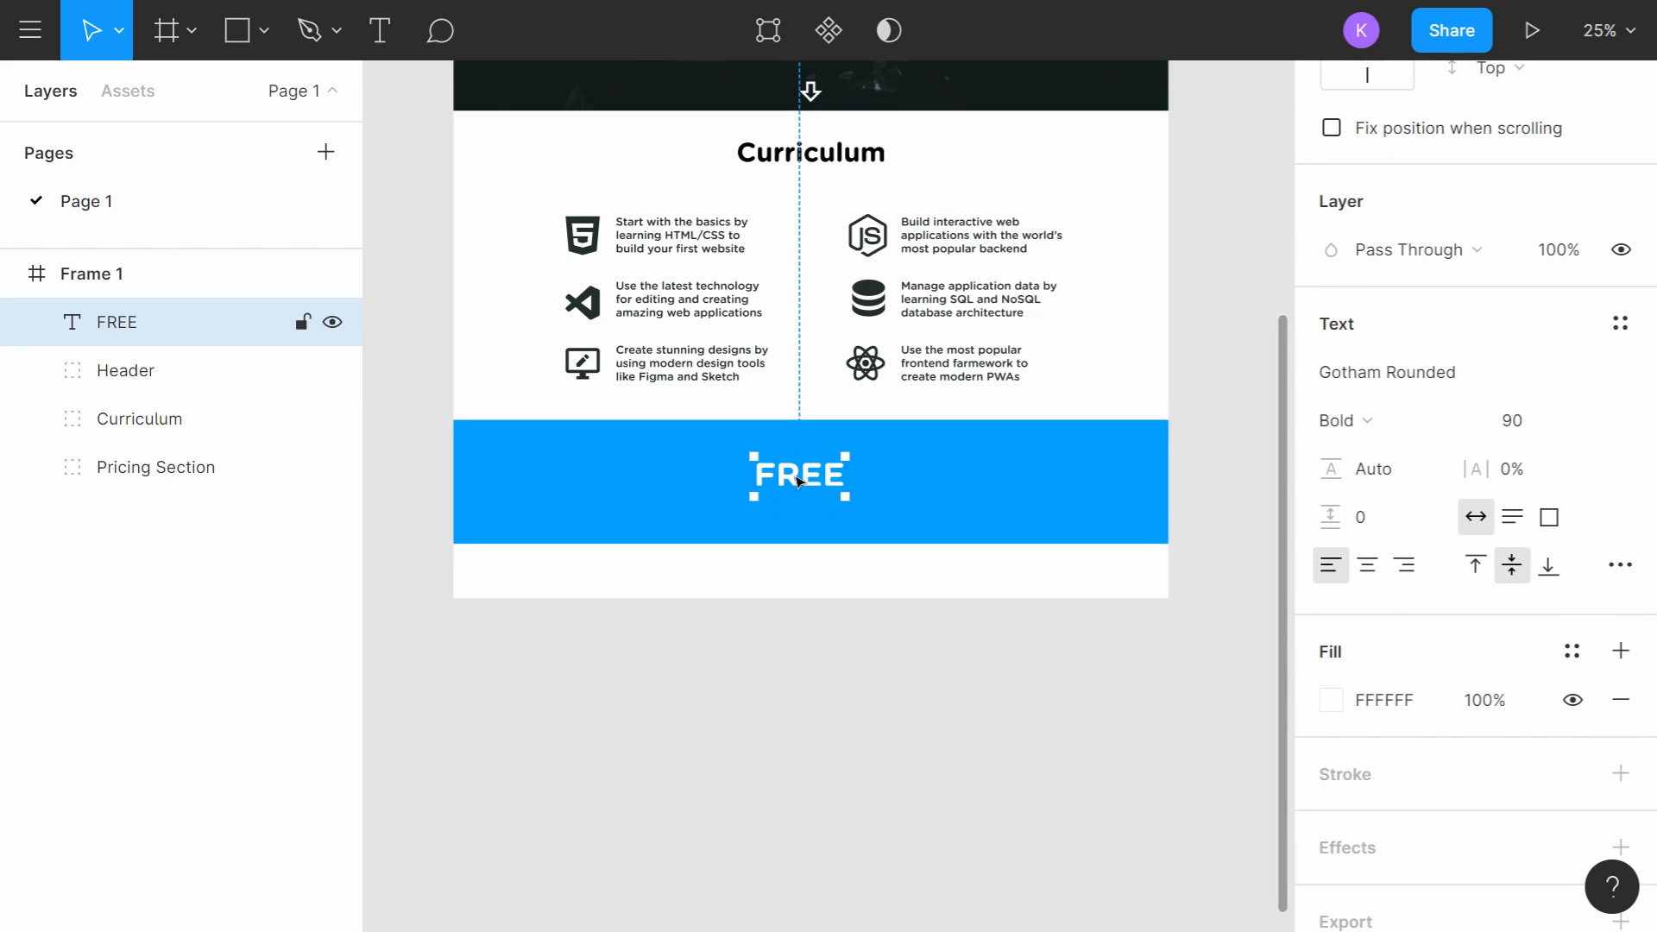
Step: Center the FREE text horizontally in the upper part of the blue banner and deselect it
{"action": "mouse_move", "coordinate": [798, 481]}
{"action": "left_mouse_down"}
{"action": "mouse_move", "coordinate": [836, 457]}
{"action": "mouse_move", "coordinate": [817, 457]}
{"action": "mouse_move", "coordinate": [809, 507]}
{"action": "left_mouse_up"}
{"action": "scroll", "coordinate": [875, 605], "scroll_direction": "up", "scroll_amount": 1}
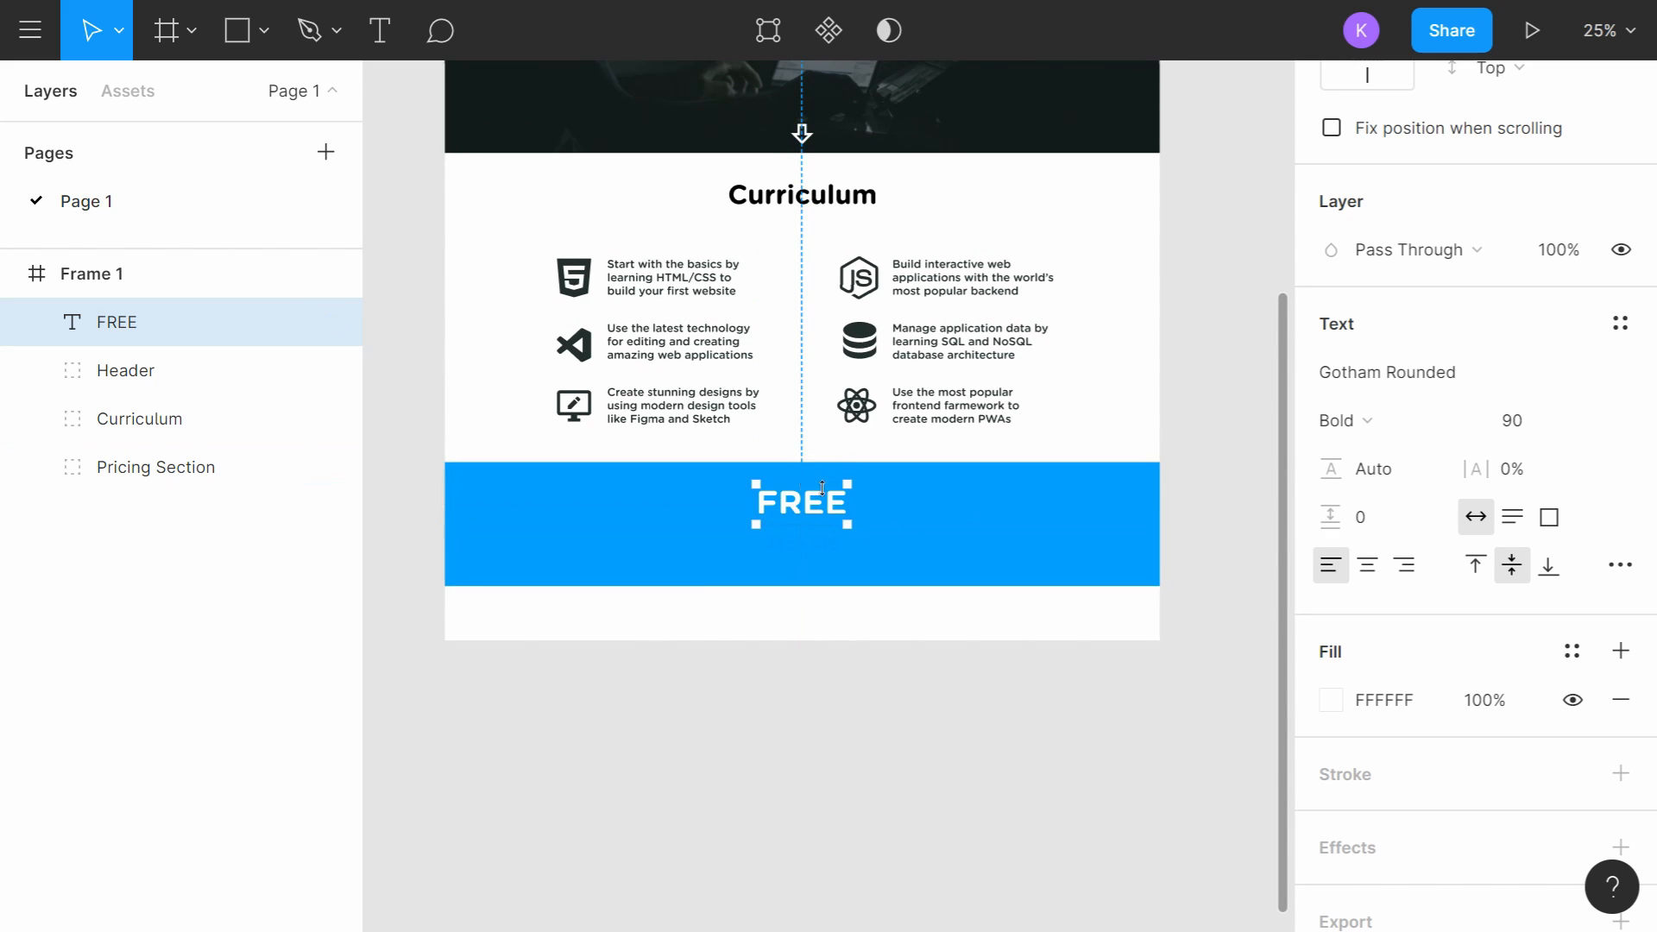
{"action": "left_click", "coordinate": [1236, 493]}
{"action": "left_click_drag", "start_coordinate": [889, 640], "coordinate": [869, 611]}
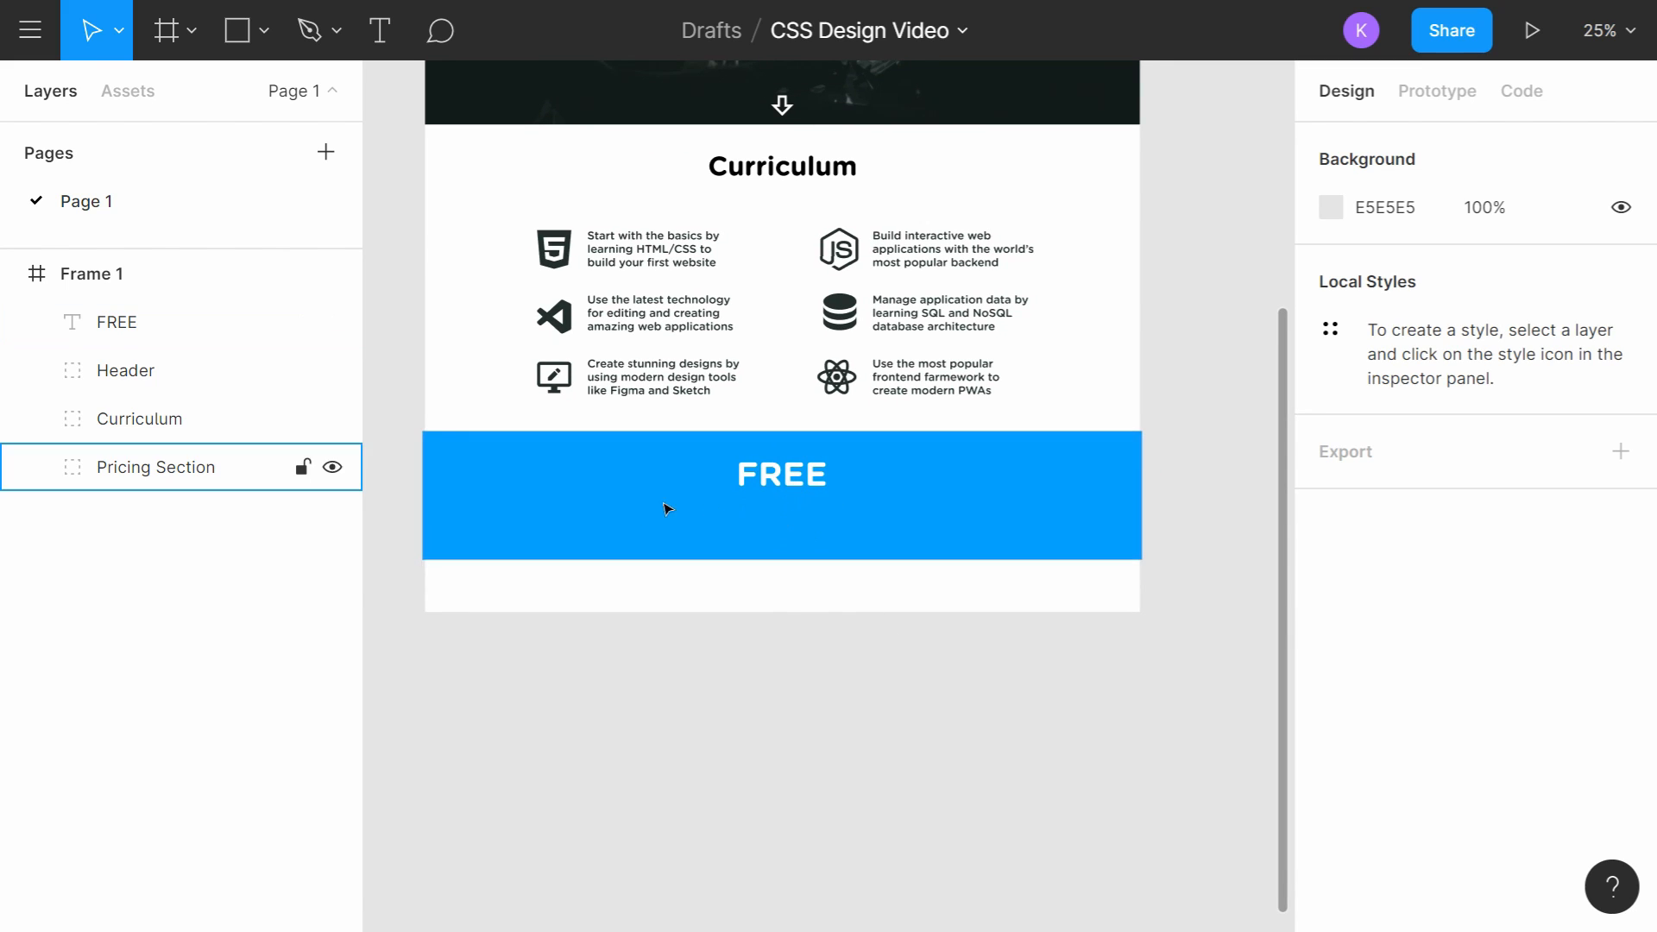
Step: Create a text box about 470 × 98 just below FREE in the banner and set its font size to 48
{"action": "left_click", "coordinate": [395, 43]}
{"action": "left_click_drag", "start_coordinate": [709, 487], "coordinate": [887, 533]}
{"action": "key", "text": "Escape"}
{"action": "scroll", "coordinate": [887, 533], "scroll_direction": "up", "scroll_amount": 3}
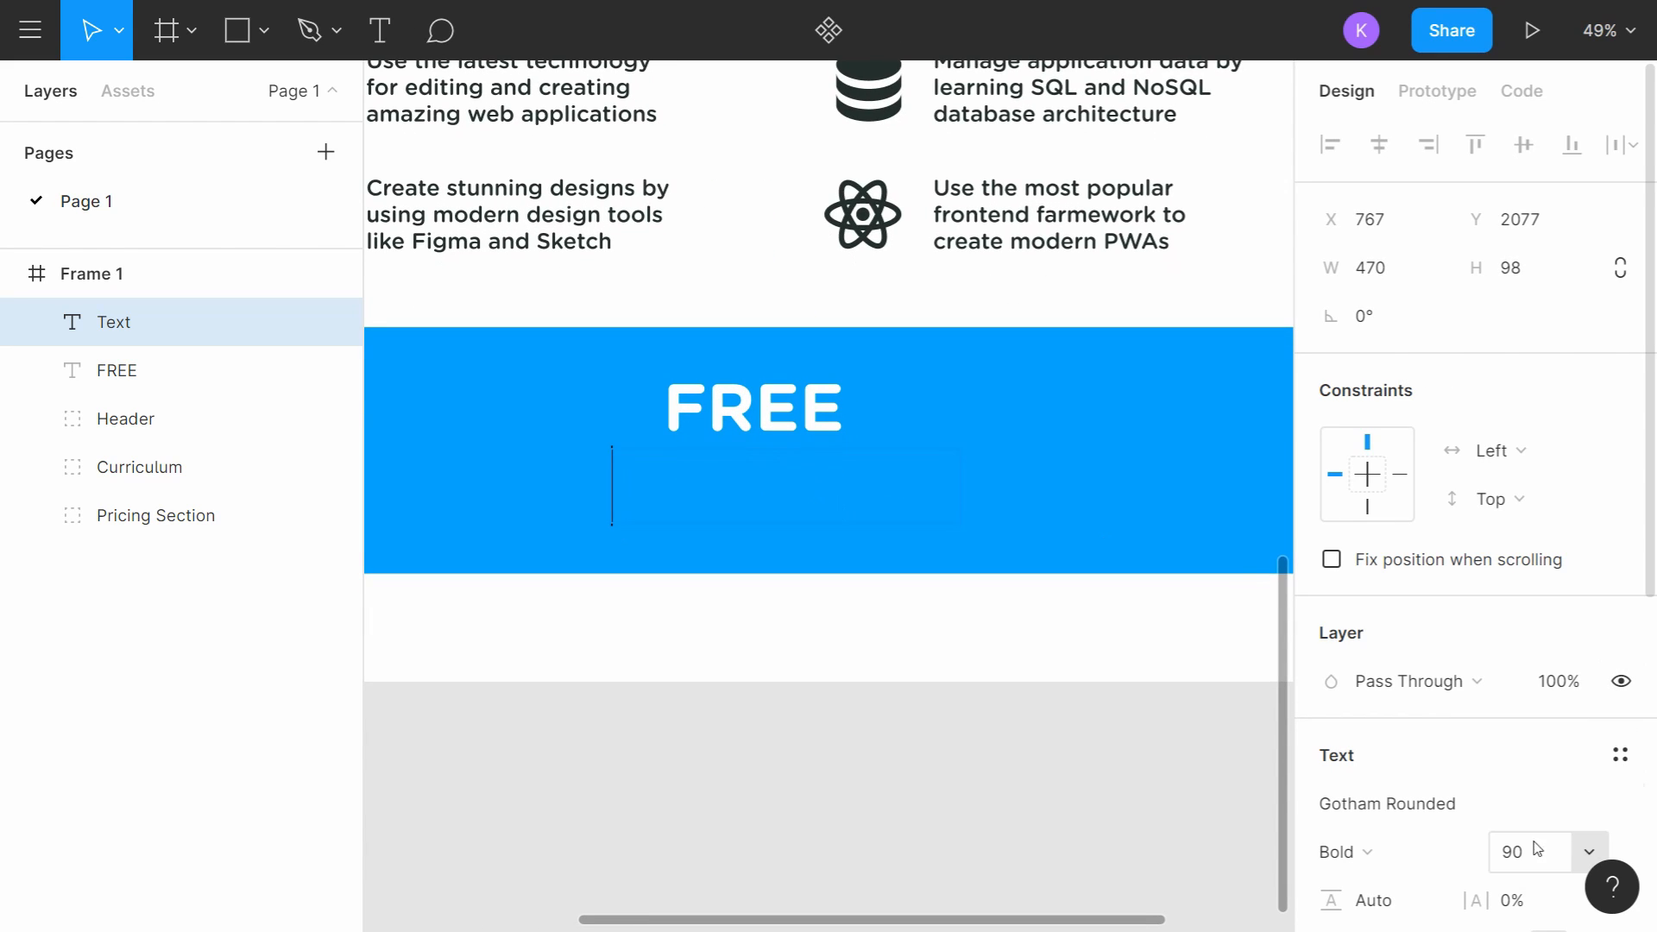
{"action": "left_click", "coordinate": [1590, 852]}
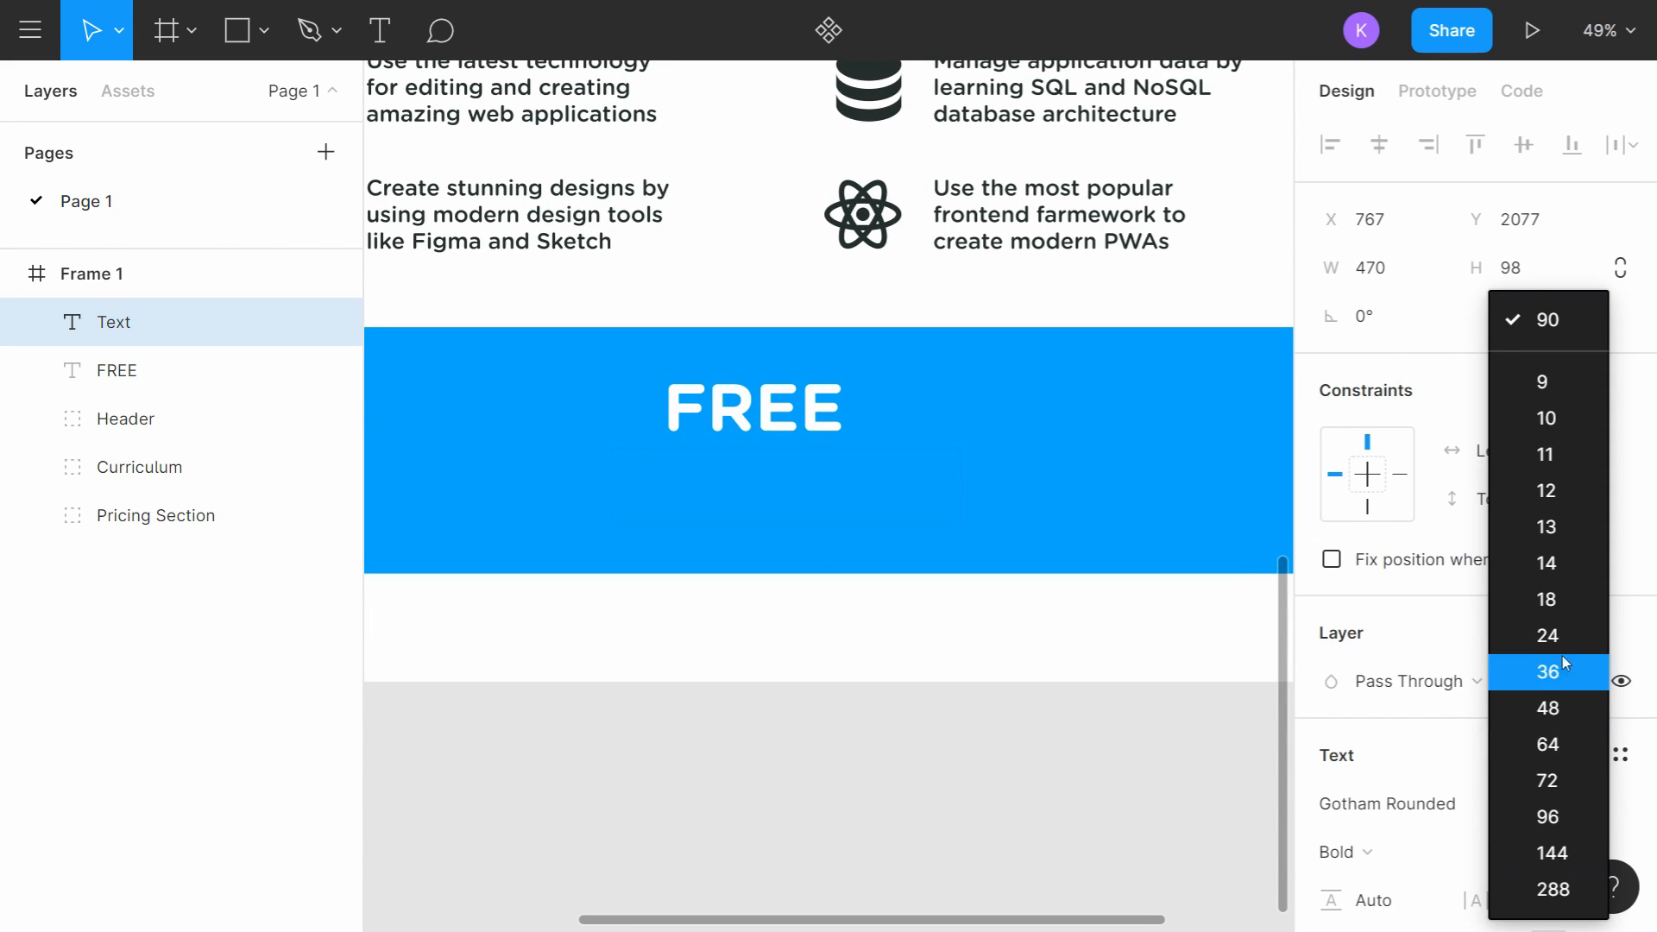
{"action": "left_click", "coordinate": [1561, 713]}
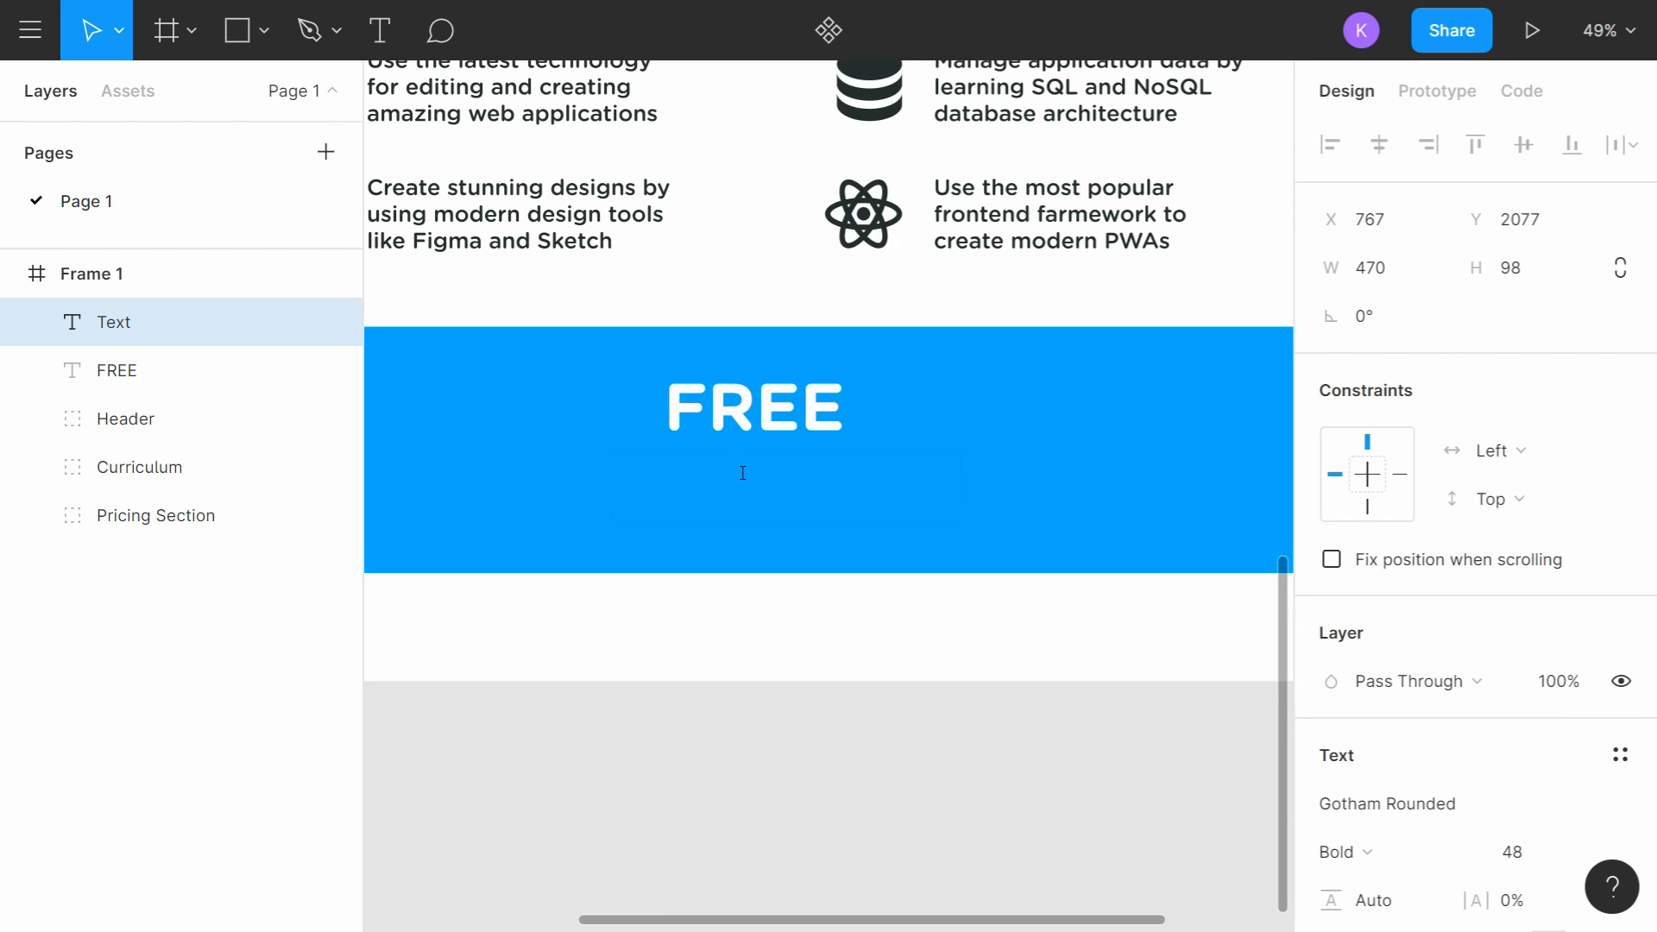
Step: Enter "That's right. All of this amazing content is available completley for free on YouTube!" in the new text box
{"action": "type", "text": "That"}
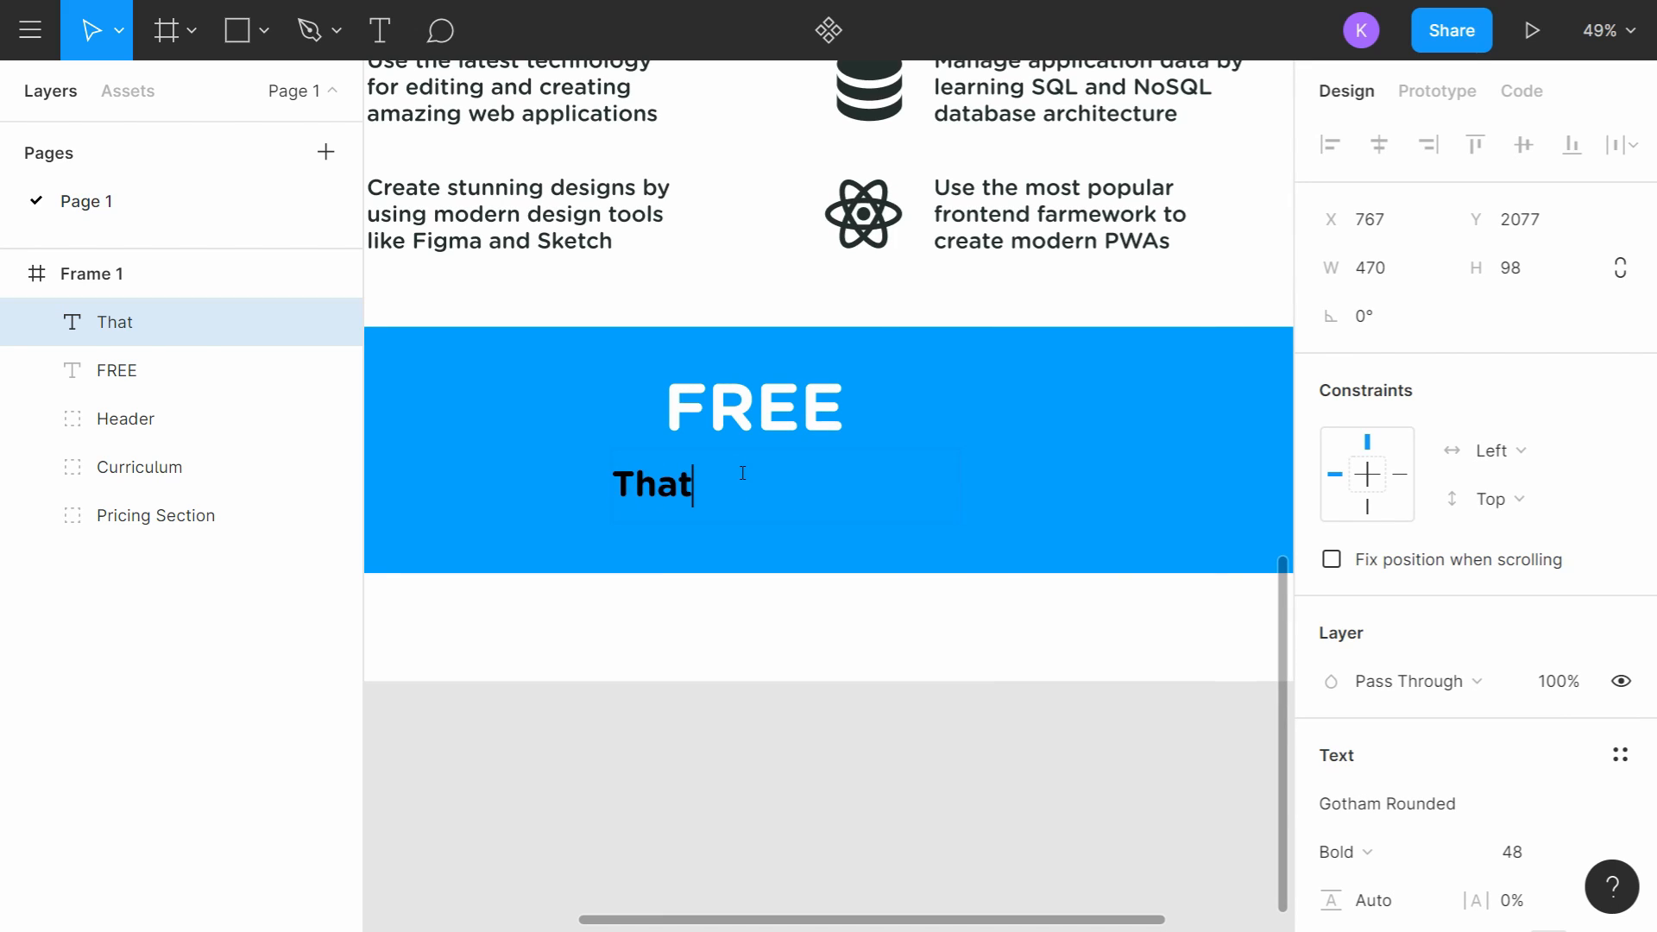
{"action": "type", "text": "’s right. "}
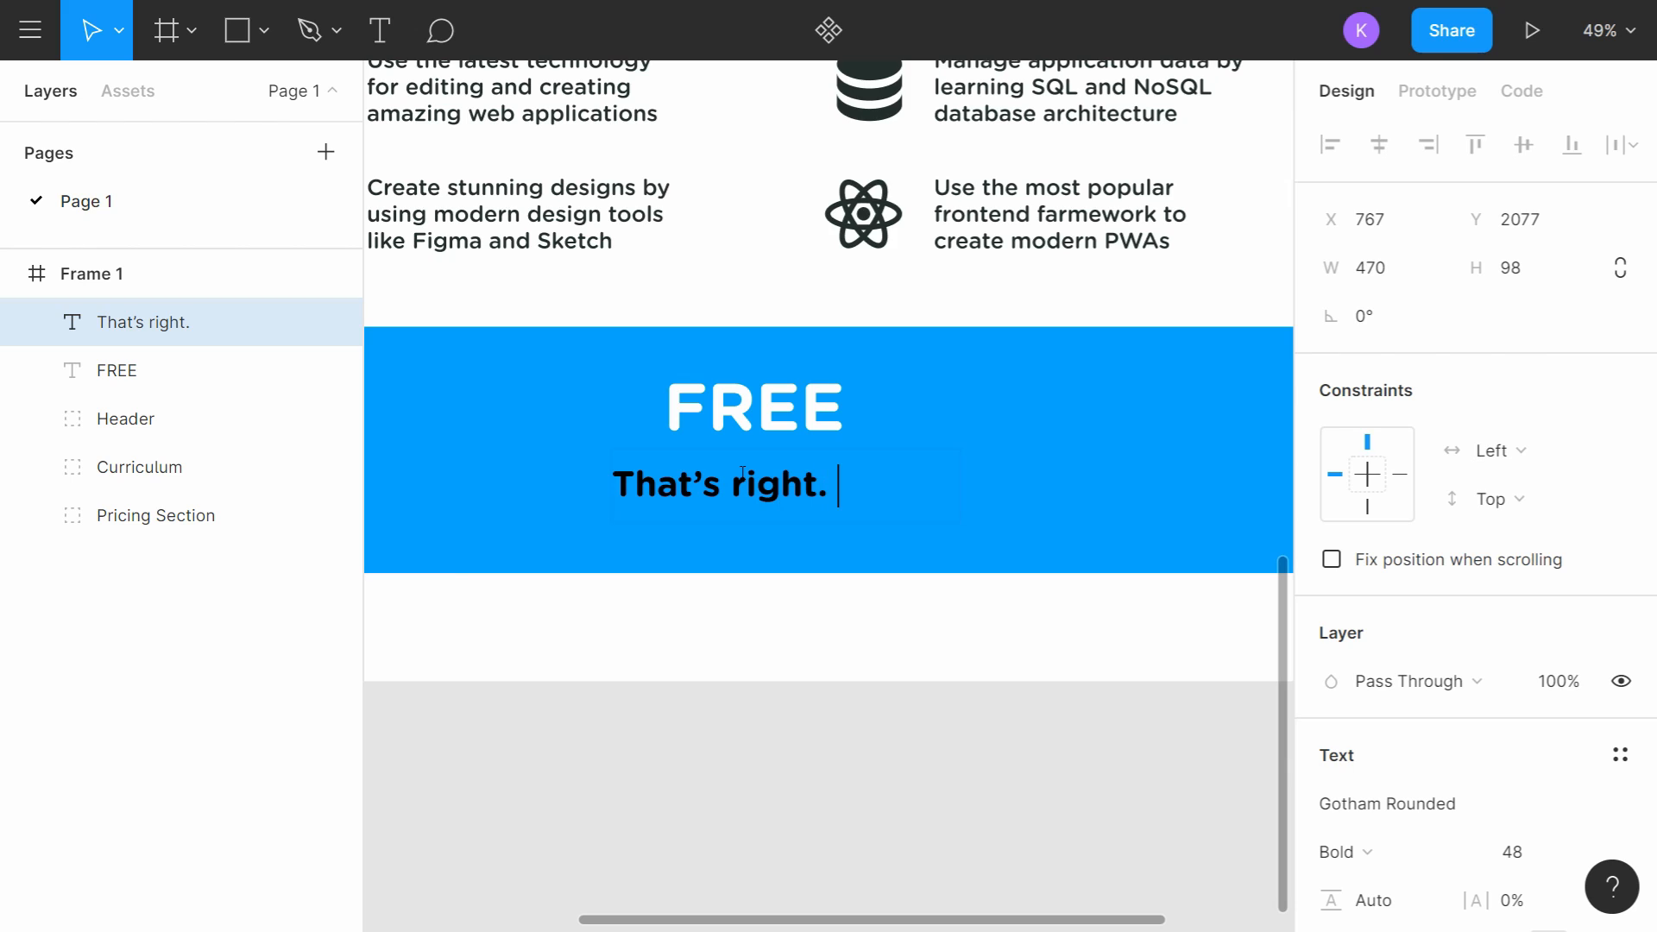
{"action": "type", "text": "All of this amaizn"}
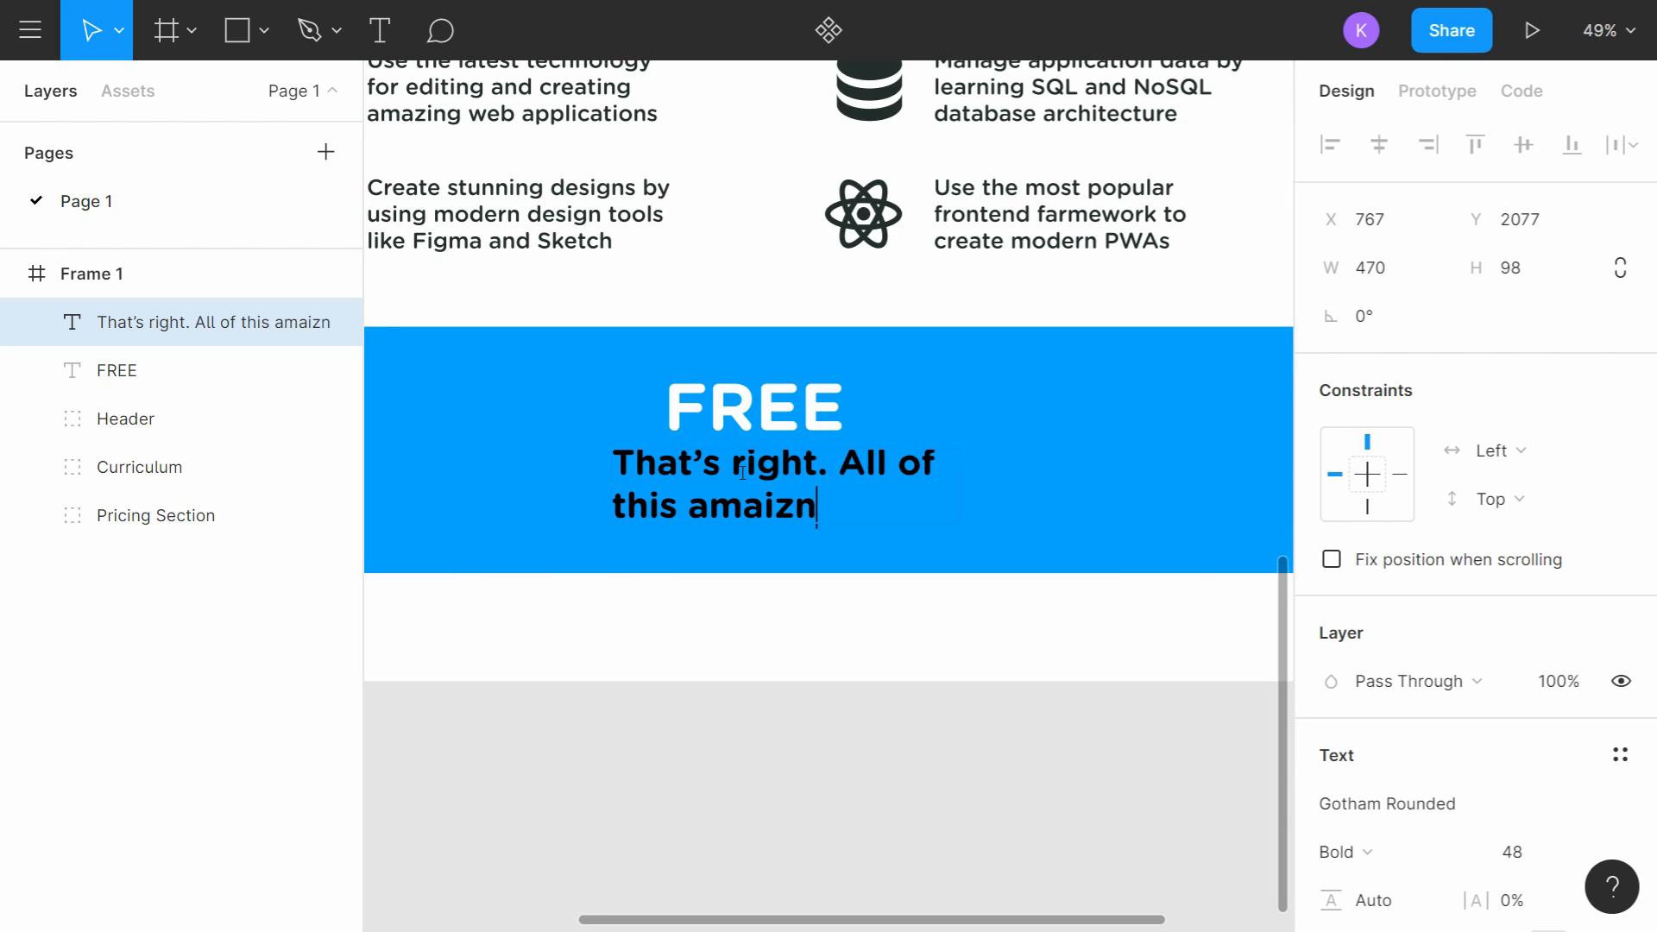
{"action": "key", "text": "BackSpace"}
{"action": "key", "text": "BackSpace"}
{"action": "key", "text": "BackSpace"}
{"action": "type", "text": "zing conte"}
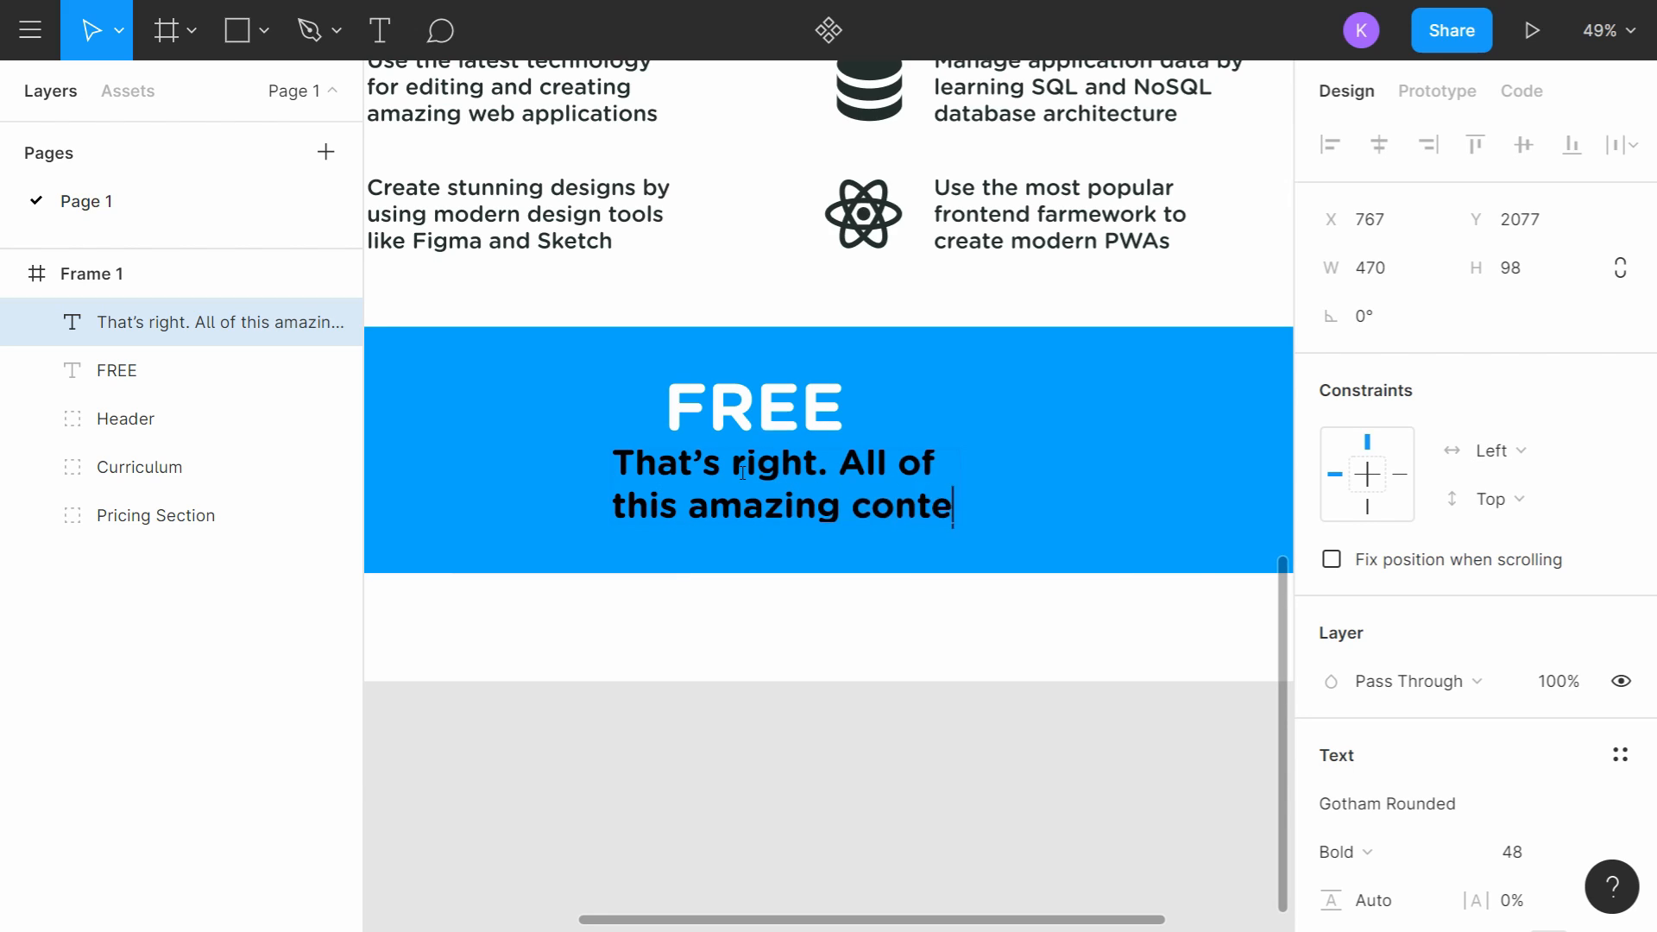
{"action": "type", "text": "nt is availabe"}
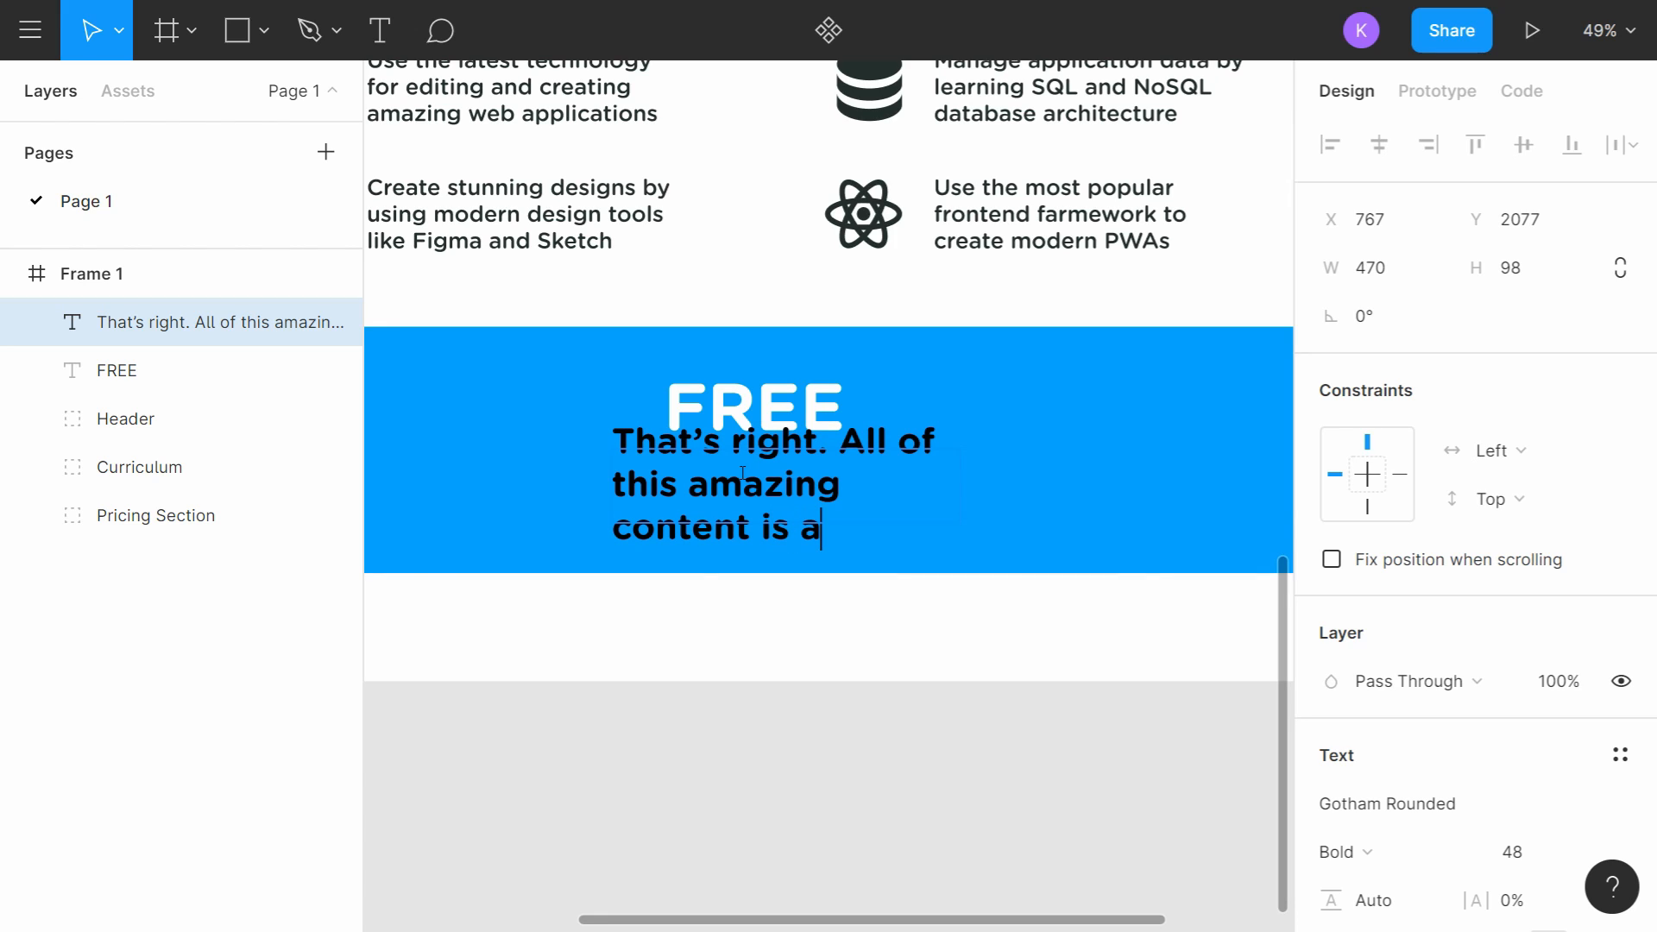
{"action": "key", "text": "BackSpace"}
{"action": "key", "text": "BackSpace"}
{"action": "key", "text": "BackSpace"}
{"action": "key", "text": "BackSpace"}
{"action": "key", "text": "BackSpace"}
{"action": "type", "text": "ilable compl"}
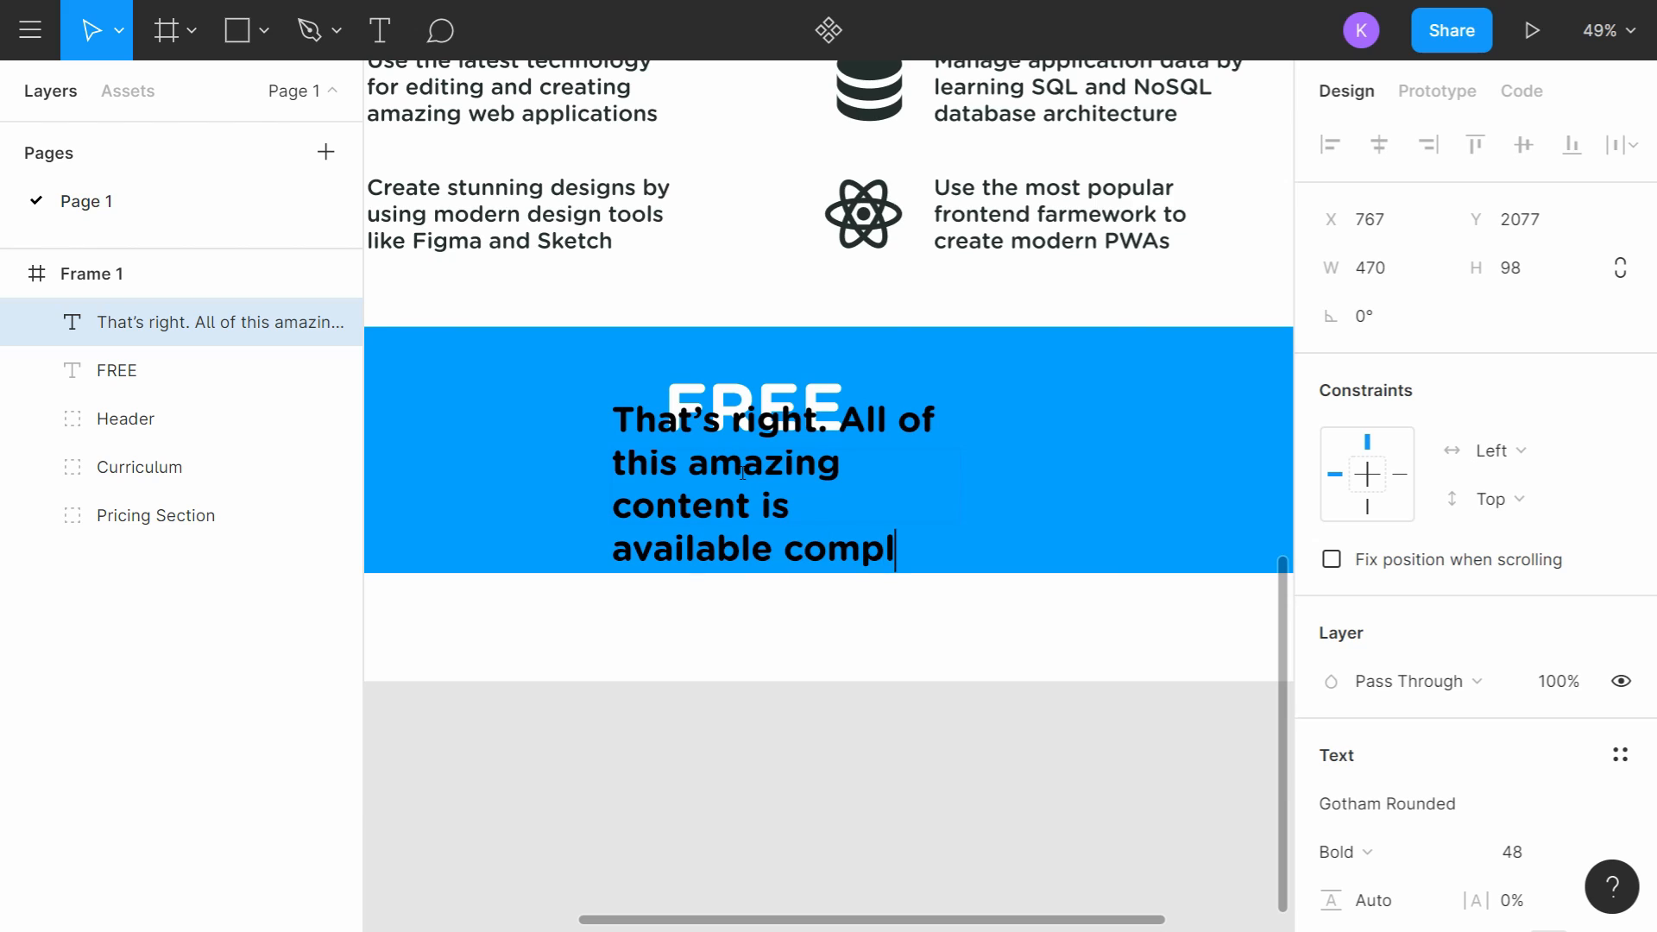
{"action": "type", "text": "etley for free on YouTube!"}
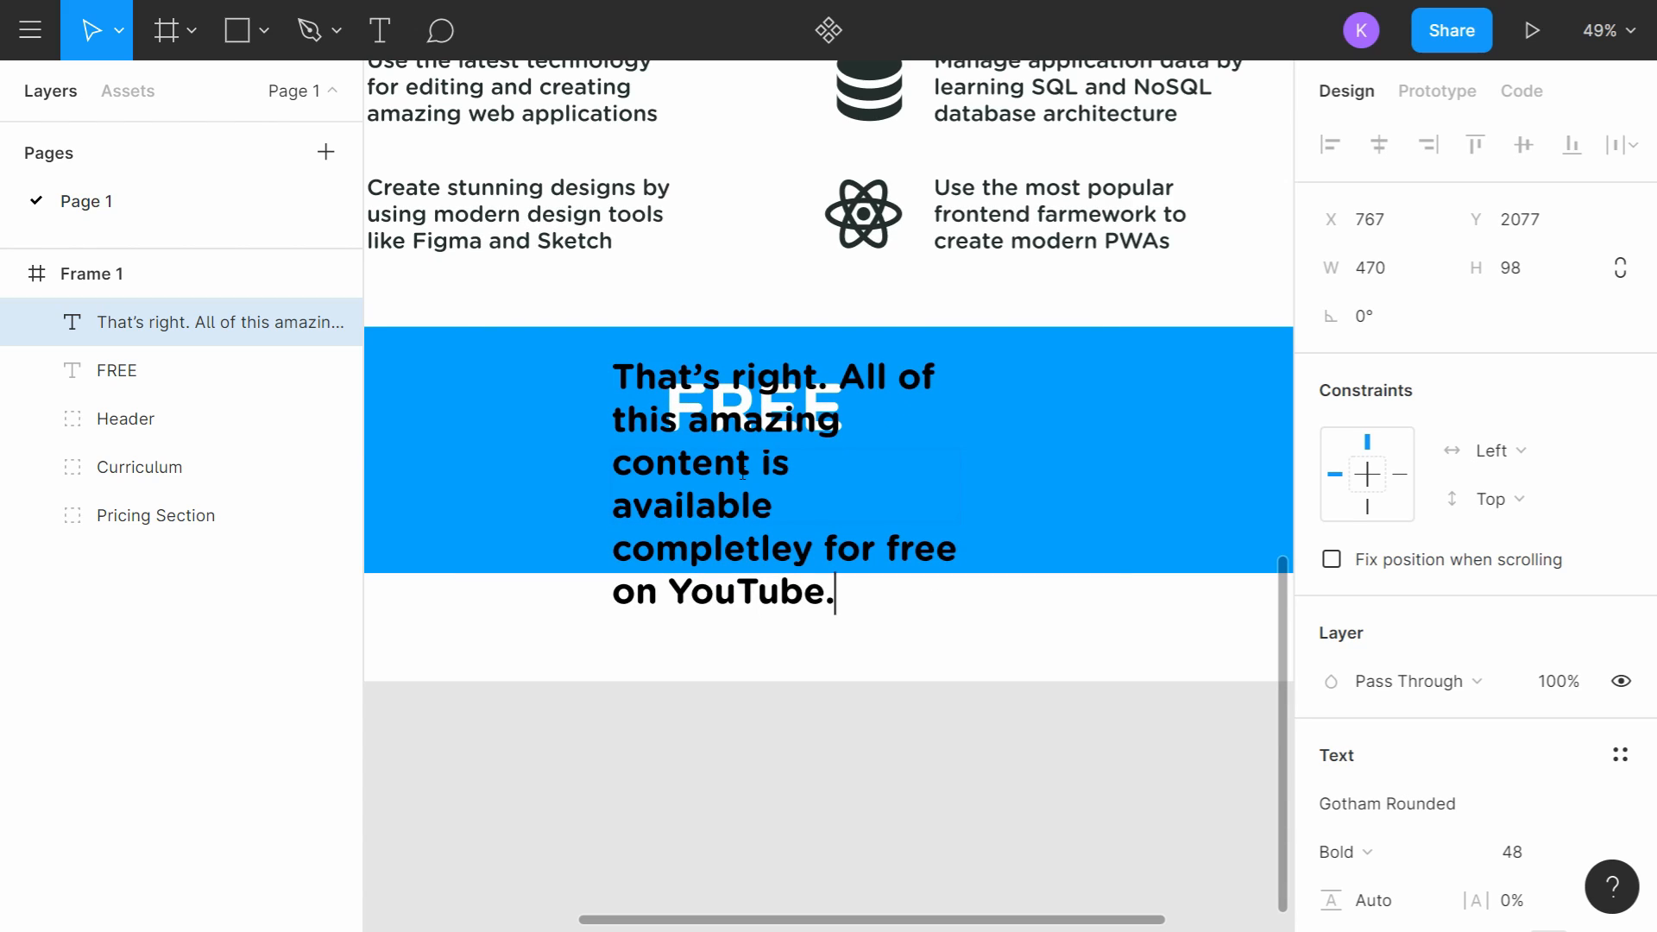
Step: Set the supporting text's font size to 24 and its weight to Medium
{"action": "key", "text": "shift+Home"}
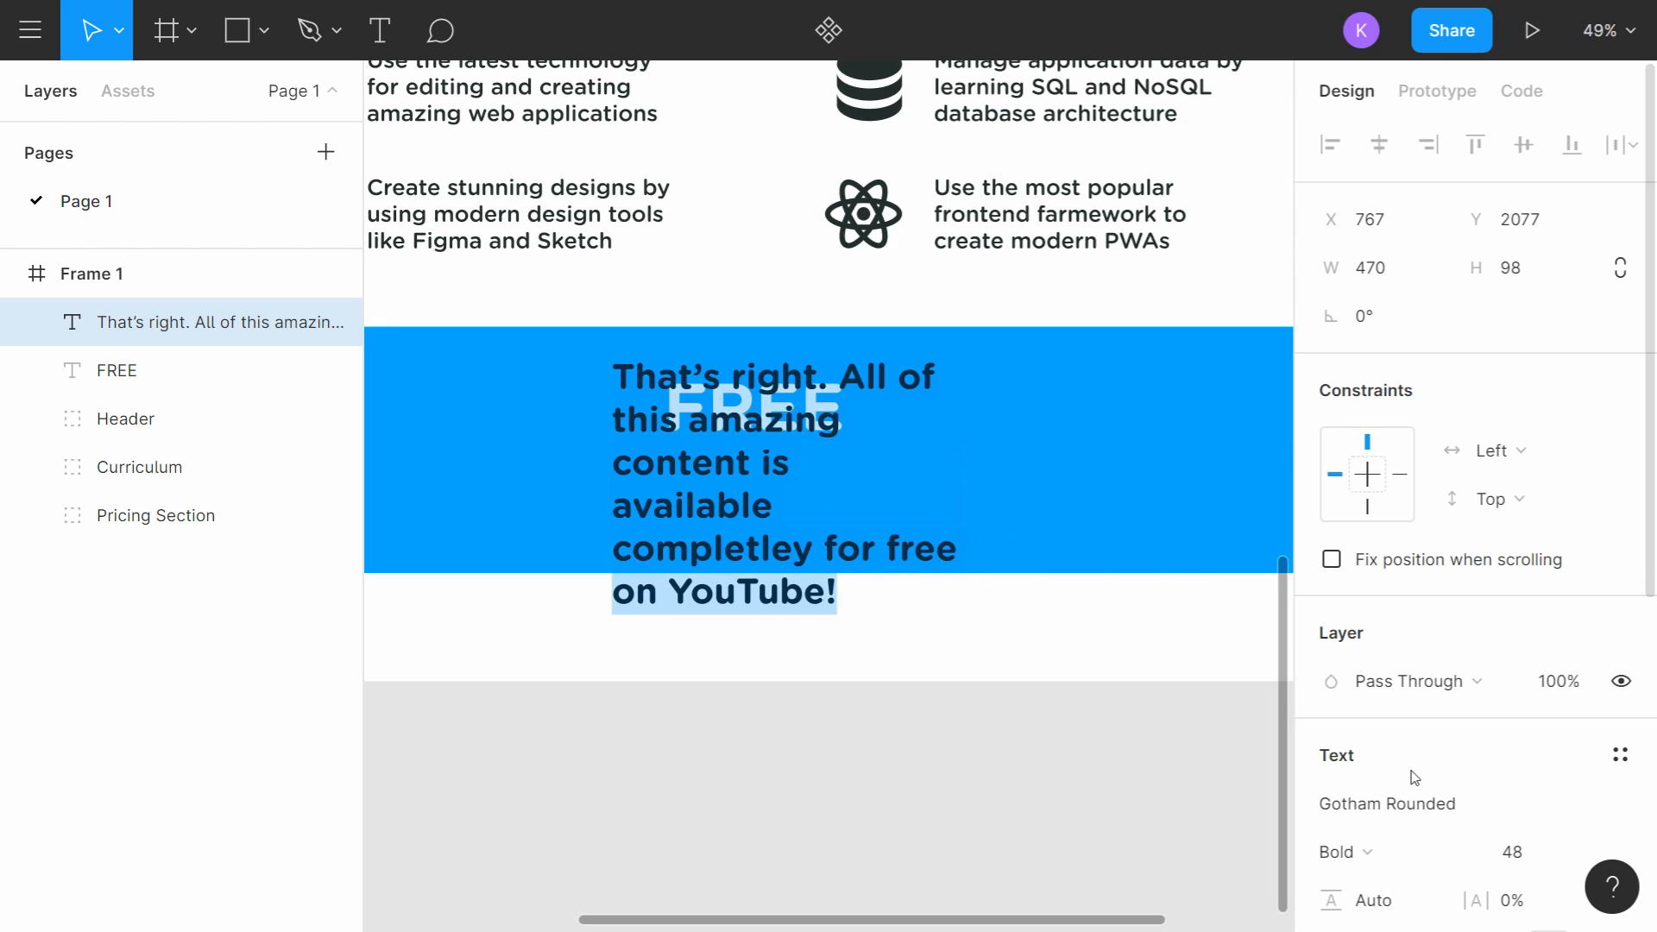
{"action": "left_click", "coordinate": [1582, 853]}
{"action": "left_click", "coordinate": [1562, 647]}
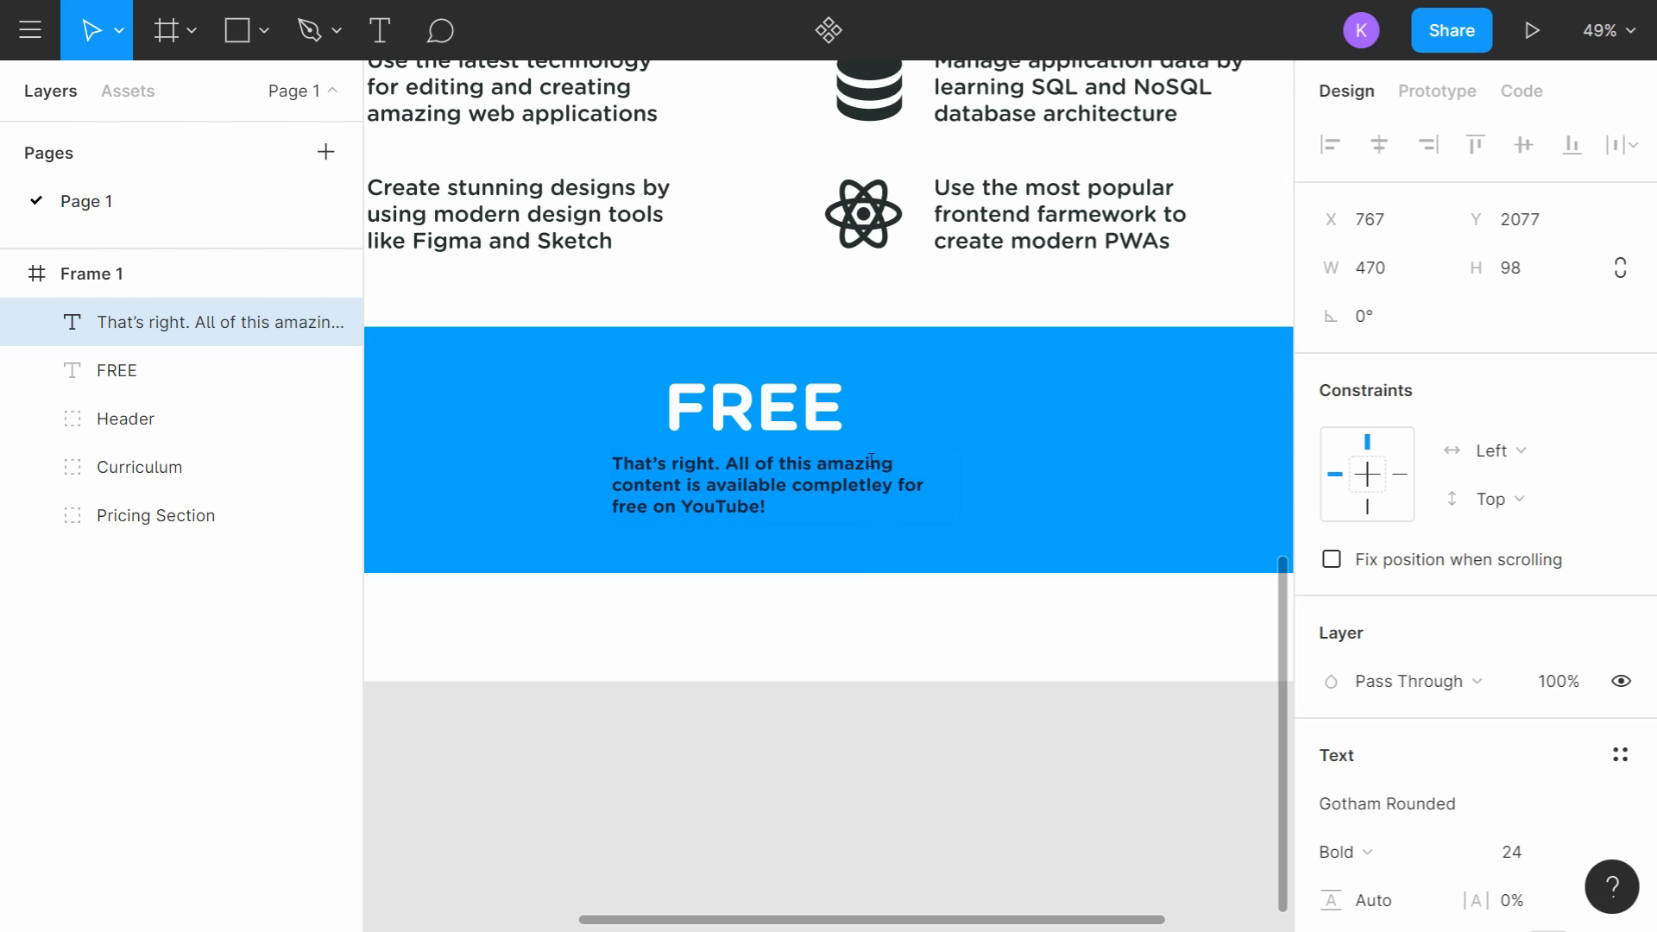
{"action": "scroll", "coordinate": [1386, 830], "scroll_direction": "down", "scroll_amount": 3}
{"action": "left_click", "coordinate": [1409, 592]}
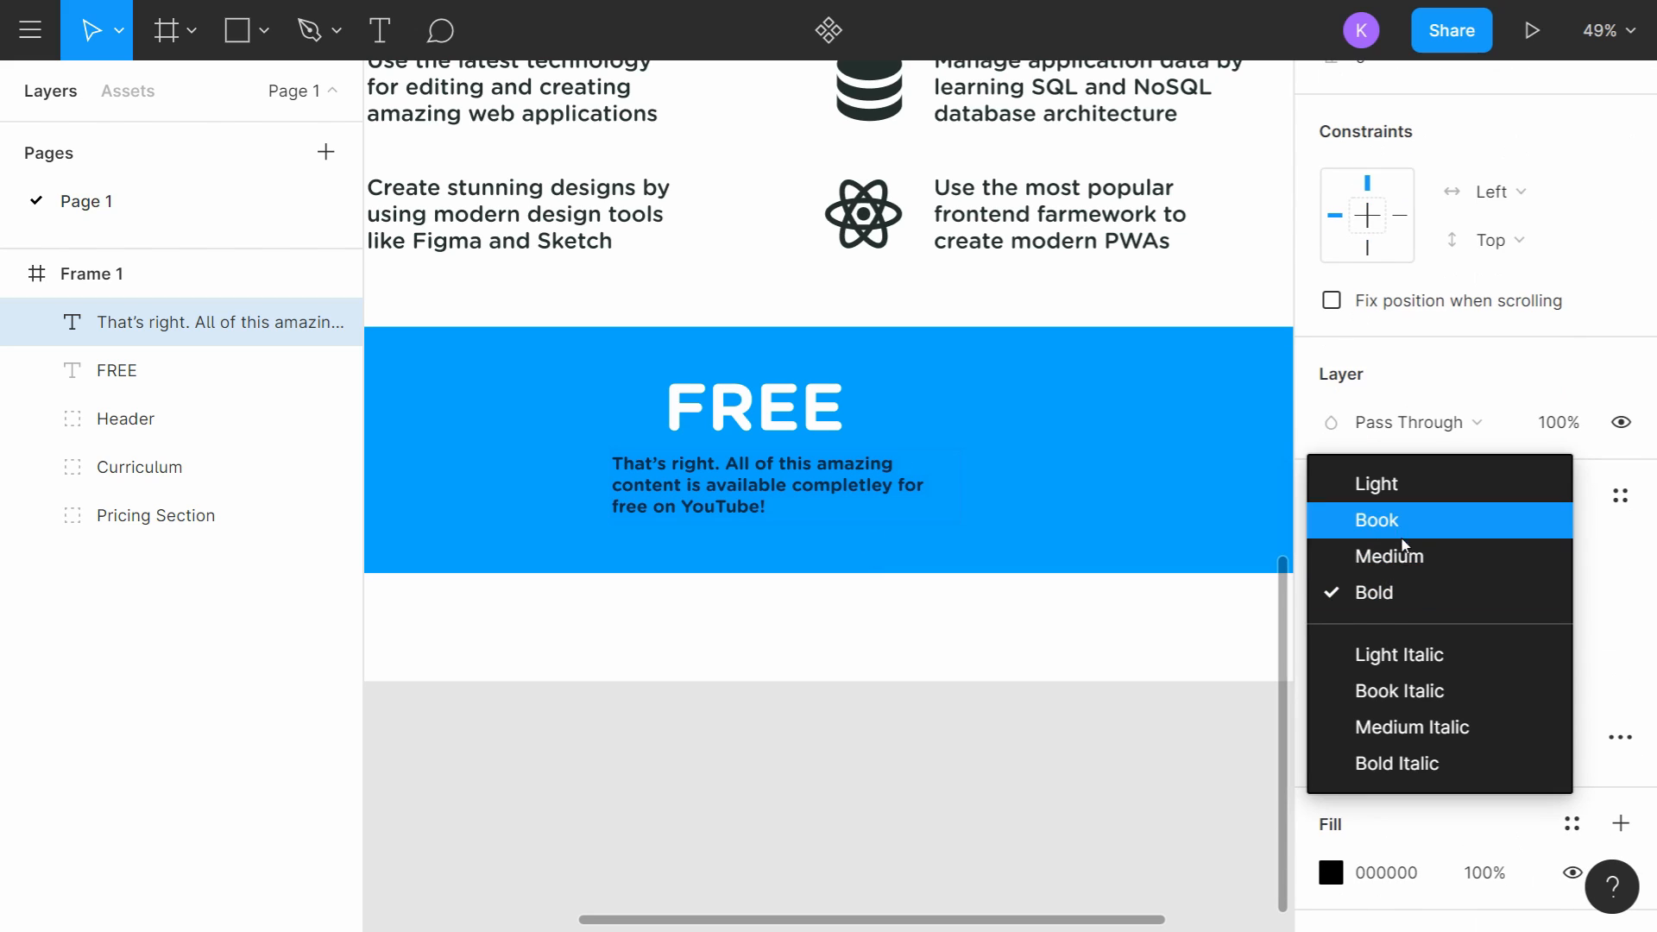
{"action": "left_click", "coordinate": [1411, 546]}
Step: Change the supporting text's fill color to FFFFFF and deselect it
{"action": "scroll", "coordinate": [1407, 592], "scroll_direction": "down", "scroll_amount": 2}
{"action": "left_click", "coordinate": [1330, 698]}
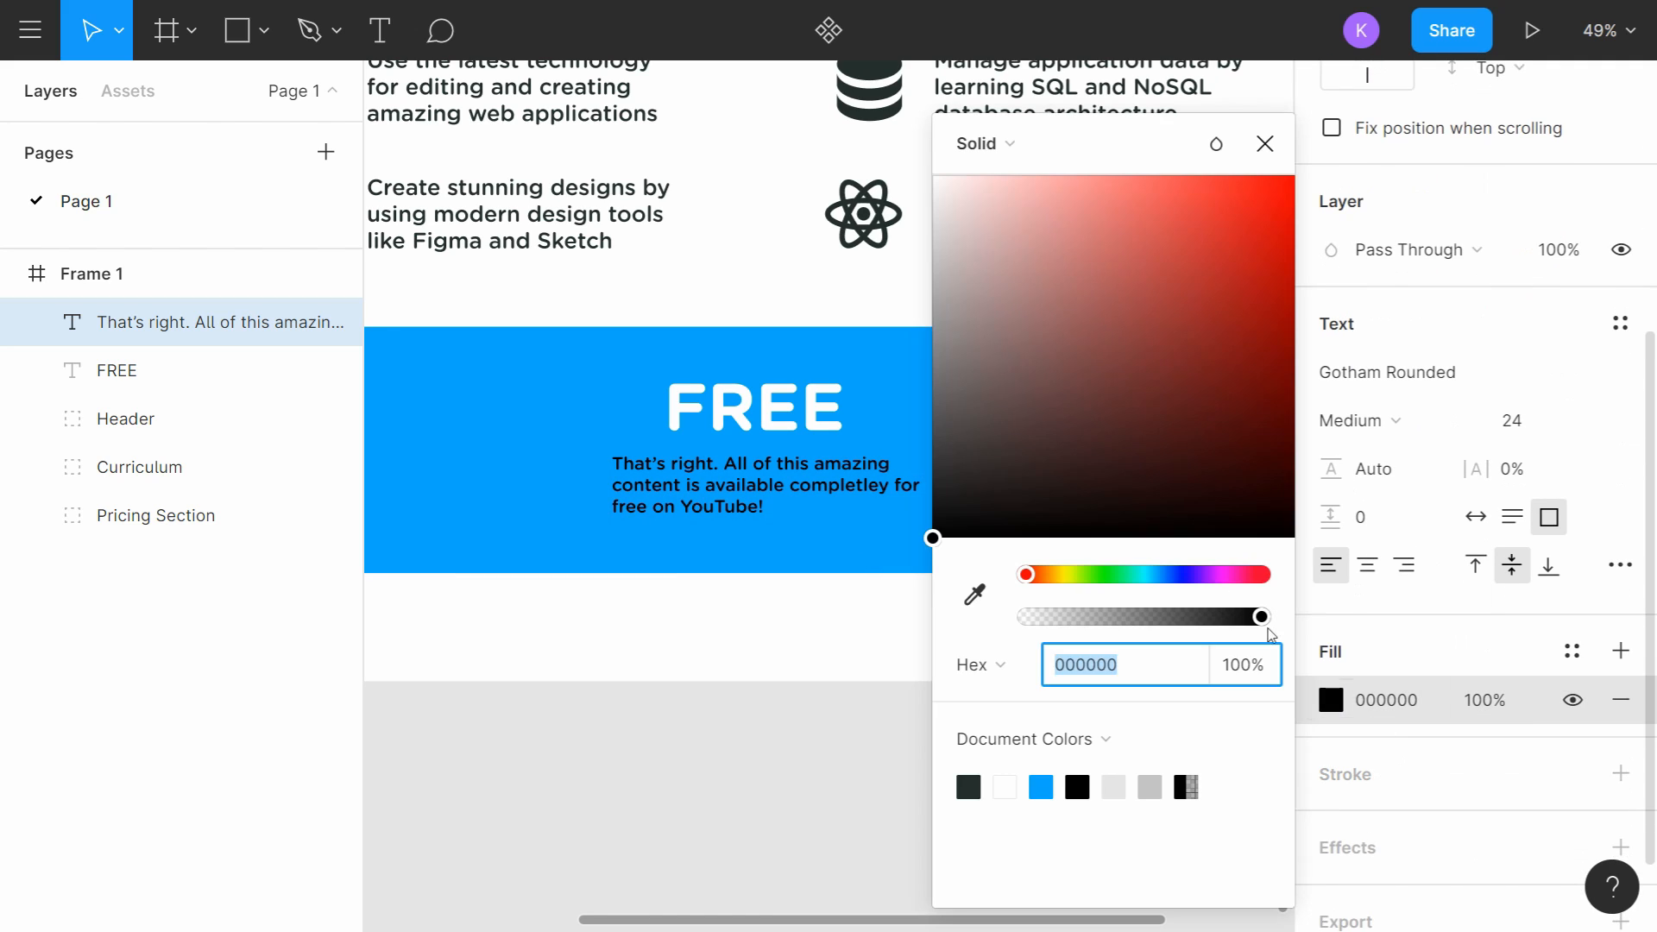
{"action": "type", "text": "FFFFFF"}
{"action": "key", "text": "Return"}
{"action": "key", "text": "Escape"}
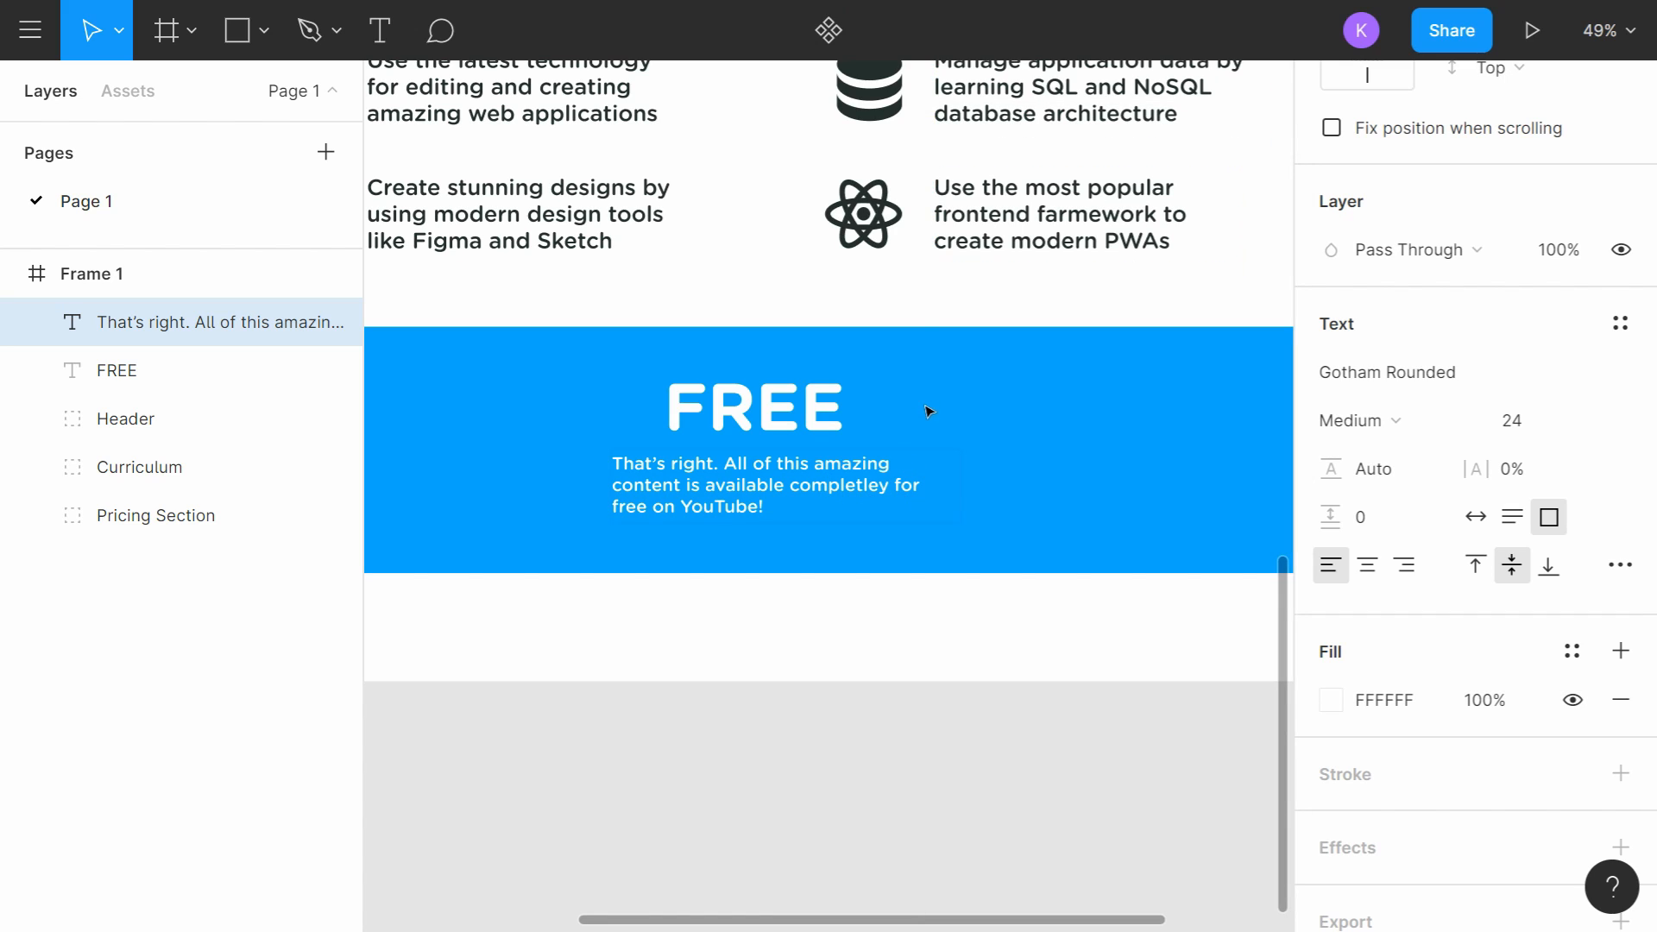
Step: Widen the supporting text box so the text fits on two lines, and center it horizontally just under FREE
{"action": "left_click_drag", "start_coordinate": [962, 486], "coordinate": [993, 486]}
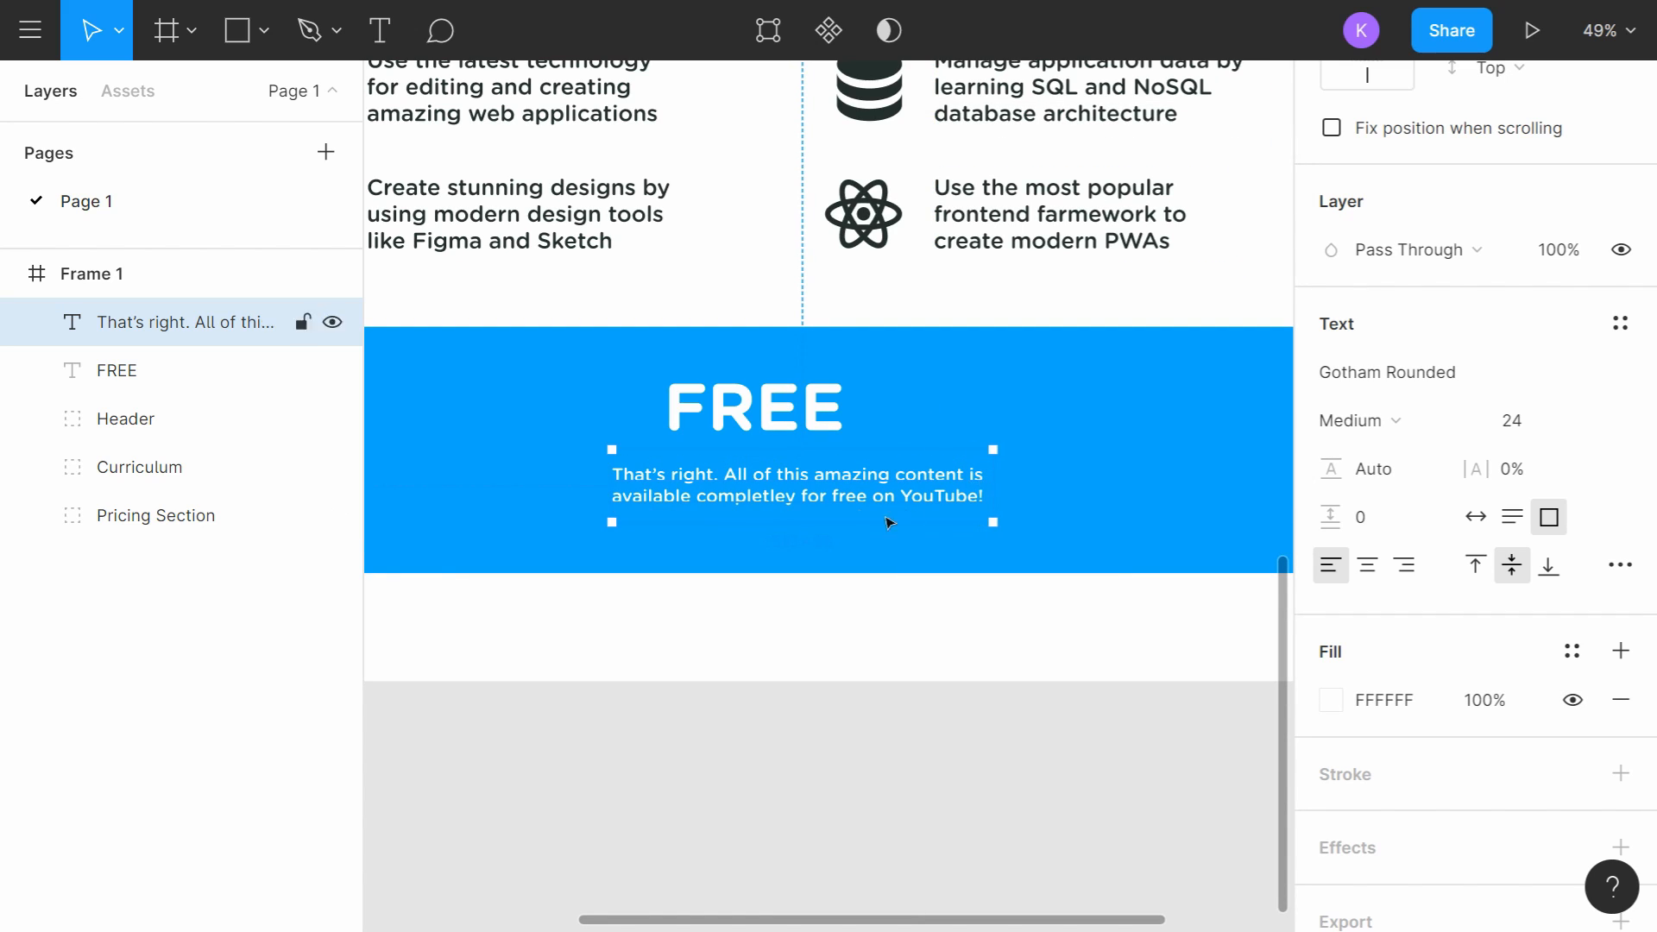
{"action": "left_click_drag", "start_coordinate": [888, 522], "coordinate": [835, 522]}
{"action": "scroll", "coordinate": [816, 529], "scroll_direction": "down", "scroll_amount": 5}
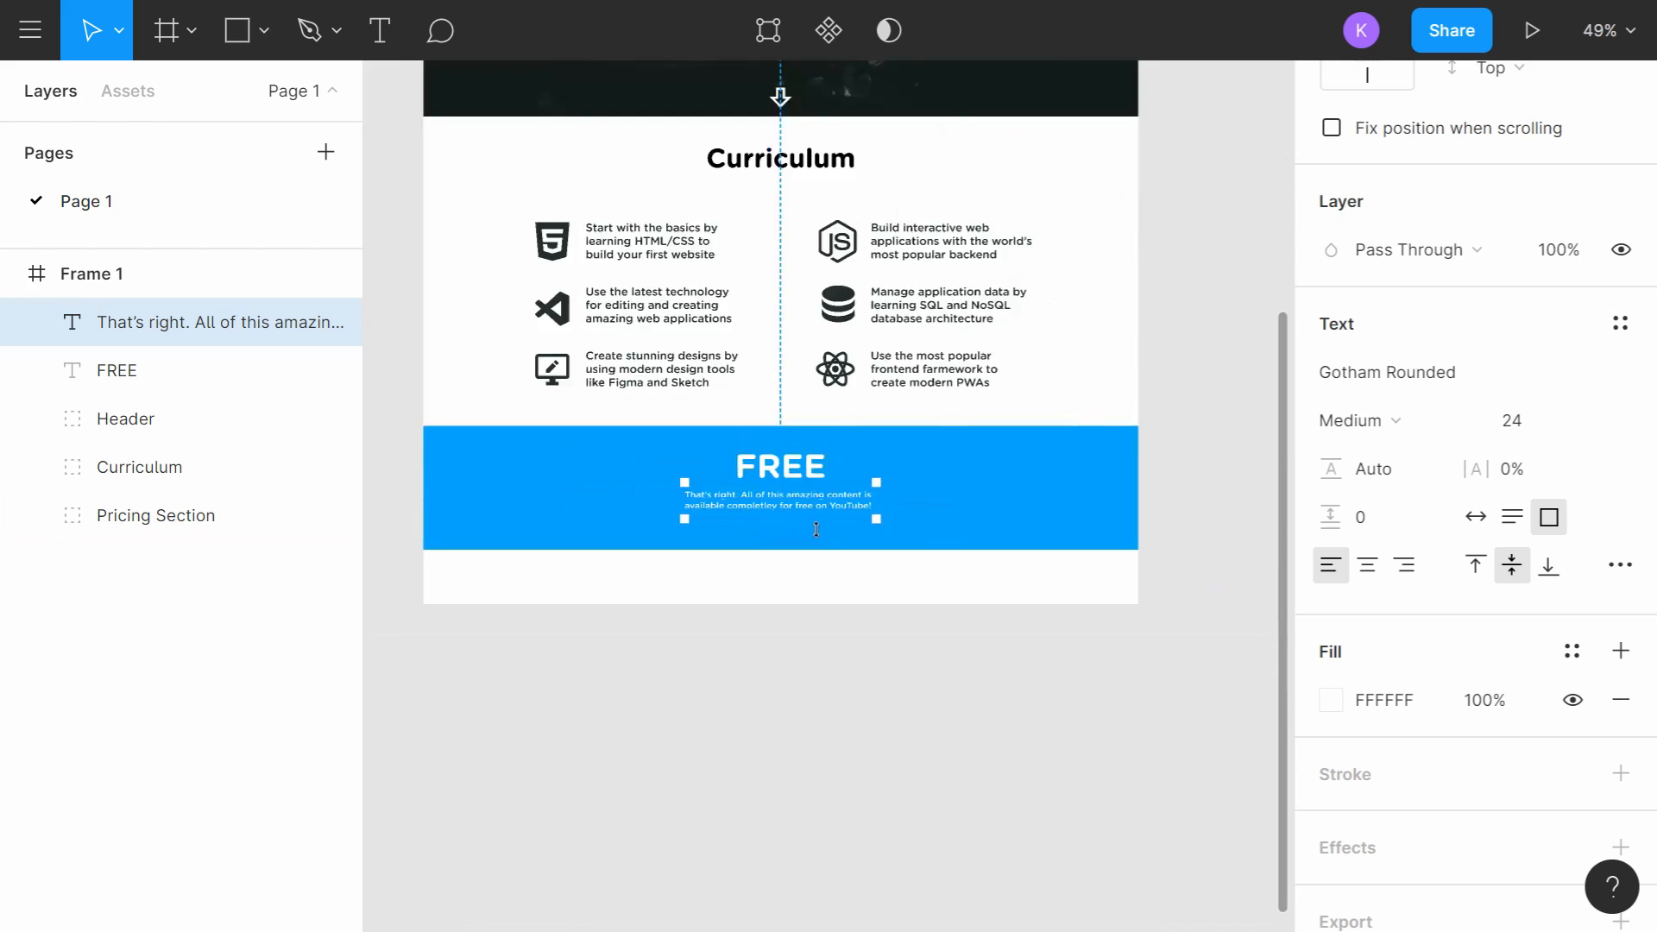
{"action": "scroll", "coordinate": [815, 529], "scroll_direction": "down", "scroll_amount": 4}
{"action": "left_click", "coordinate": [991, 676]}
{"action": "scroll", "coordinate": [820, 588], "scroll_direction": "up", "scroll_amount": 6}
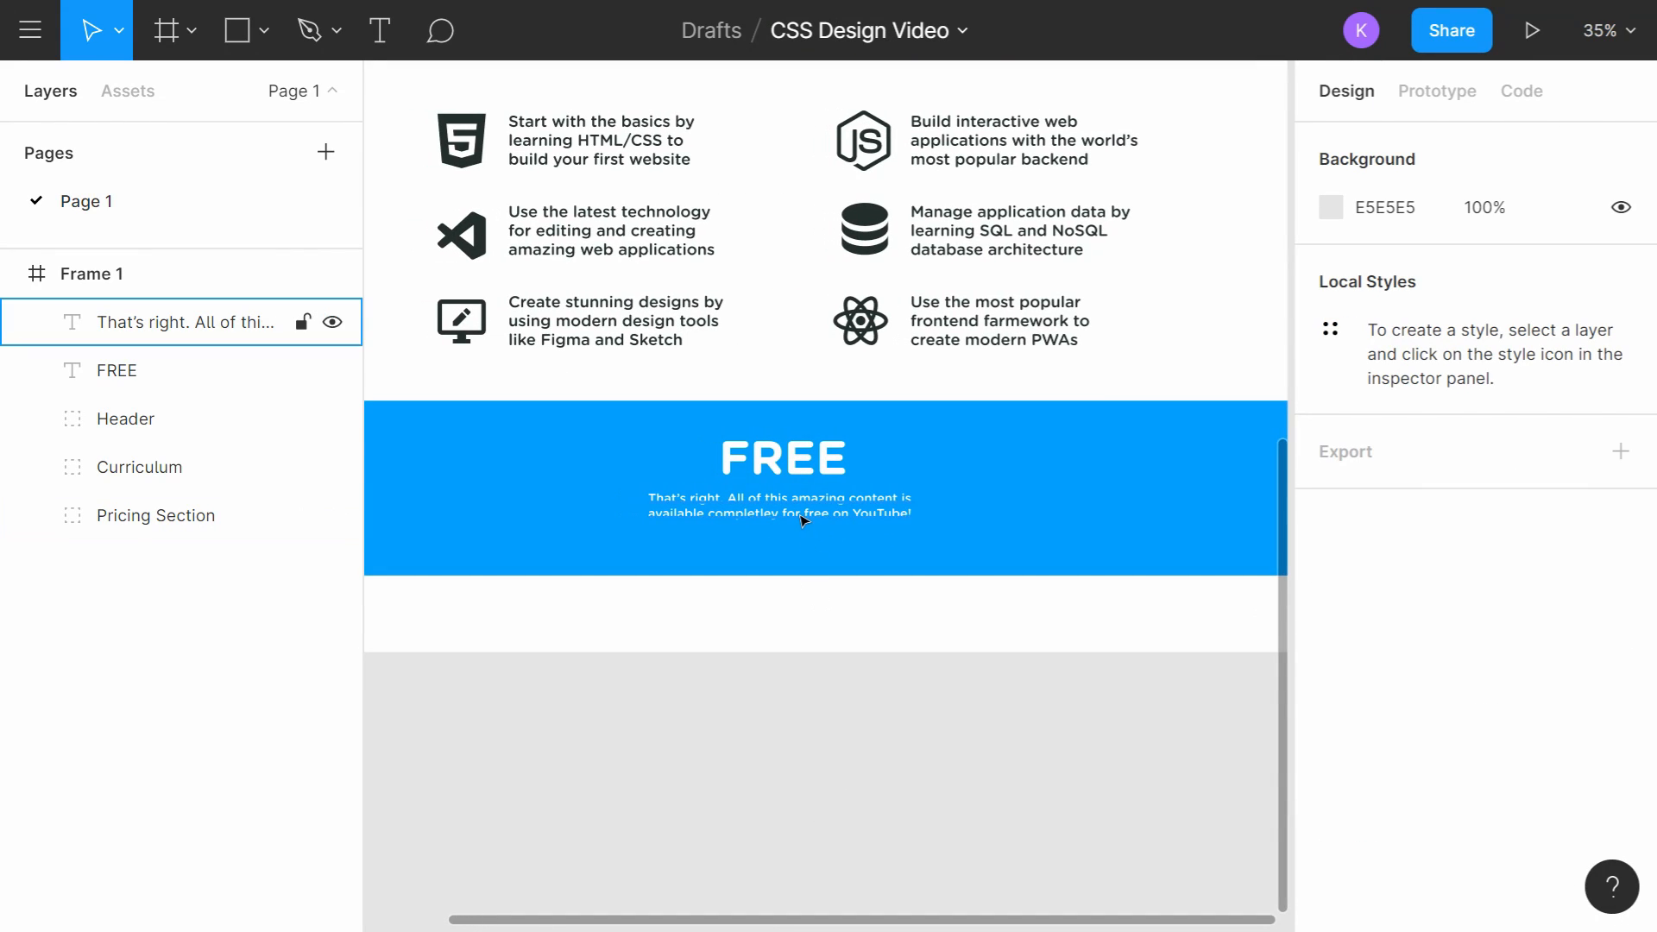
Step: Shrink the blue banner around its text by raising its lower edge and slightly lowering its upper edge
{"action": "scroll", "coordinate": [803, 521], "scroll_direction": "left", "scroll_amount": 2}
{"action": "left_click", "coordinate": [567, 454]}
{"action": "left_click_drag", "start_coordinate": [857, 566], "coordinate": [857, 548]}
{"action": "left_click_drag", "start_coordinate": [851, 393], "coordinate": [851, 400]}
{"action": "left_click", "coordinate": [972, 734]}
{"action": "scroll", "coordinate": [973, 735], "scroll_direction": "down", "scroll_amount": 3}
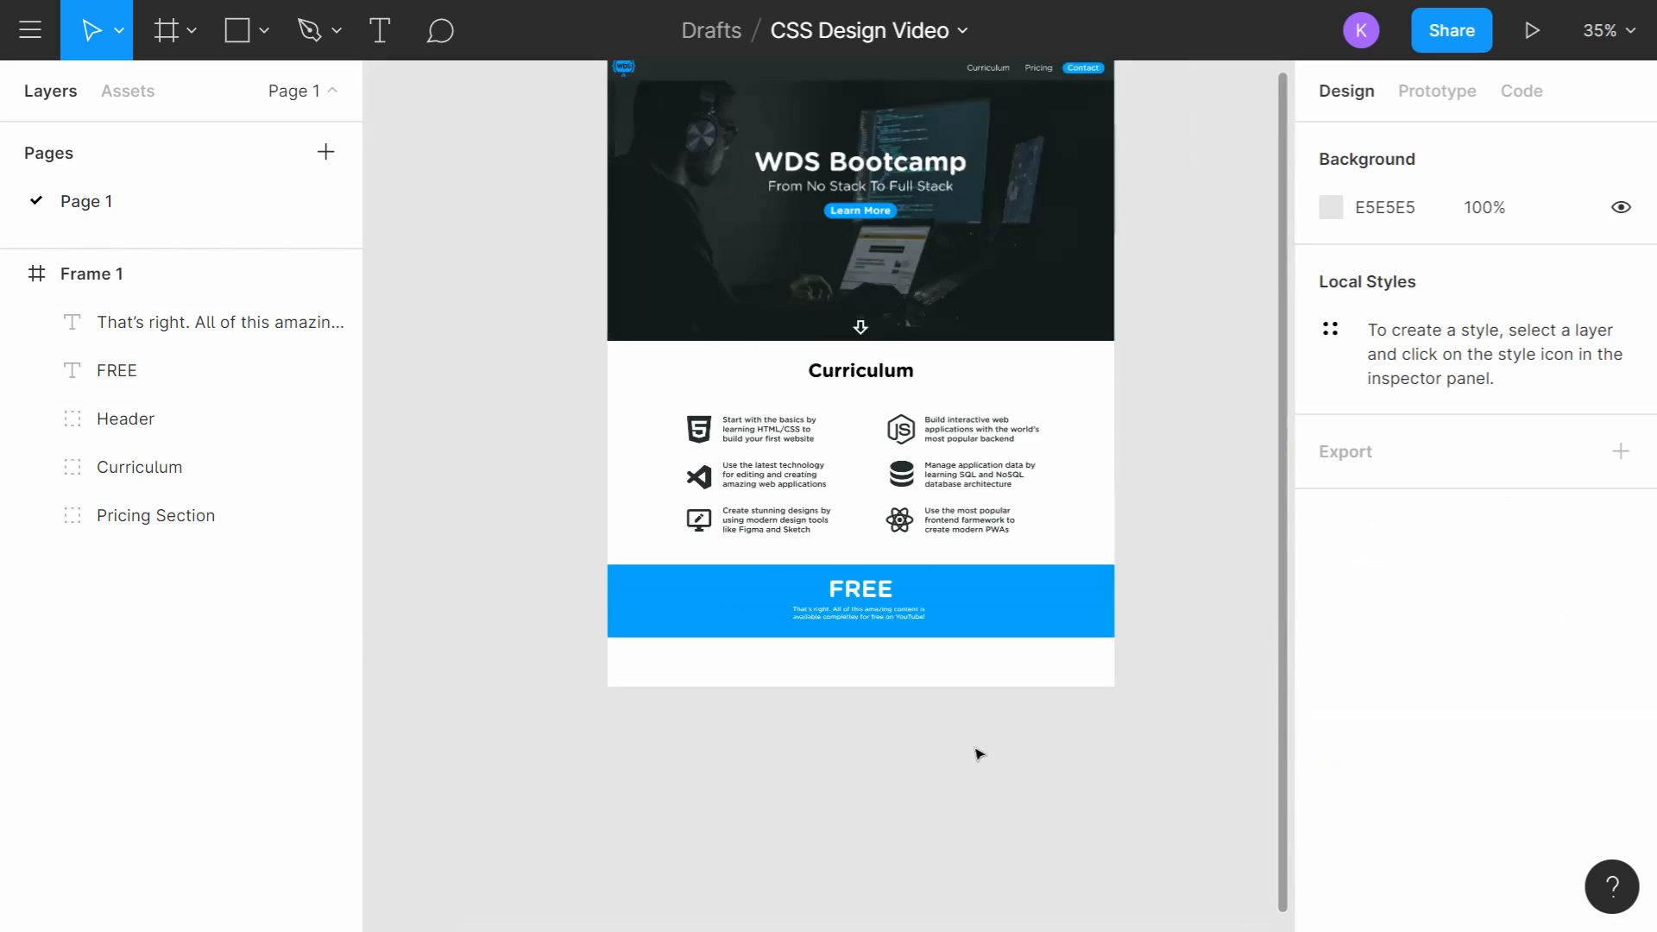
{"action": "scroll", "coordinate": [935, 762], "scroll_direction": "up", "scroll_amount": 3}
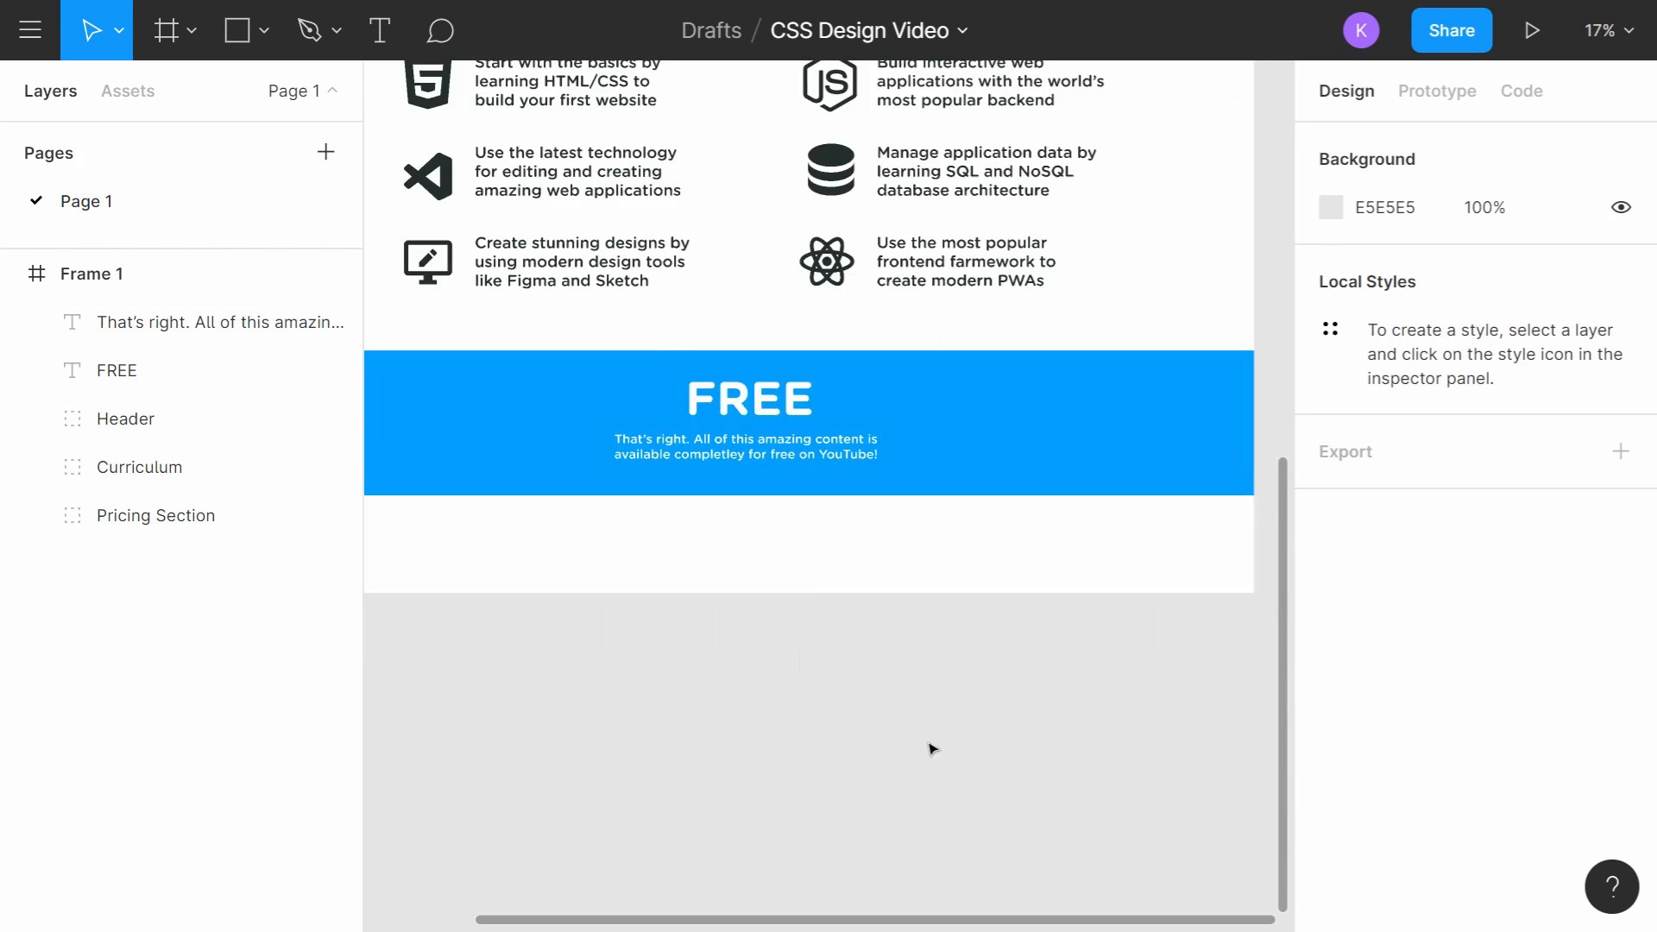
Step: Move the supporting text slightly farther below FREE and extend the blue banner to a height of 290
{"action": "left_click", "coordinate": [765, 448]}
{"action": "left_click_drag", "start_coordinate": [758, 457], "coordinate": [775, 506]}
{"action": "left_click", "coordinate": [771, 496]}
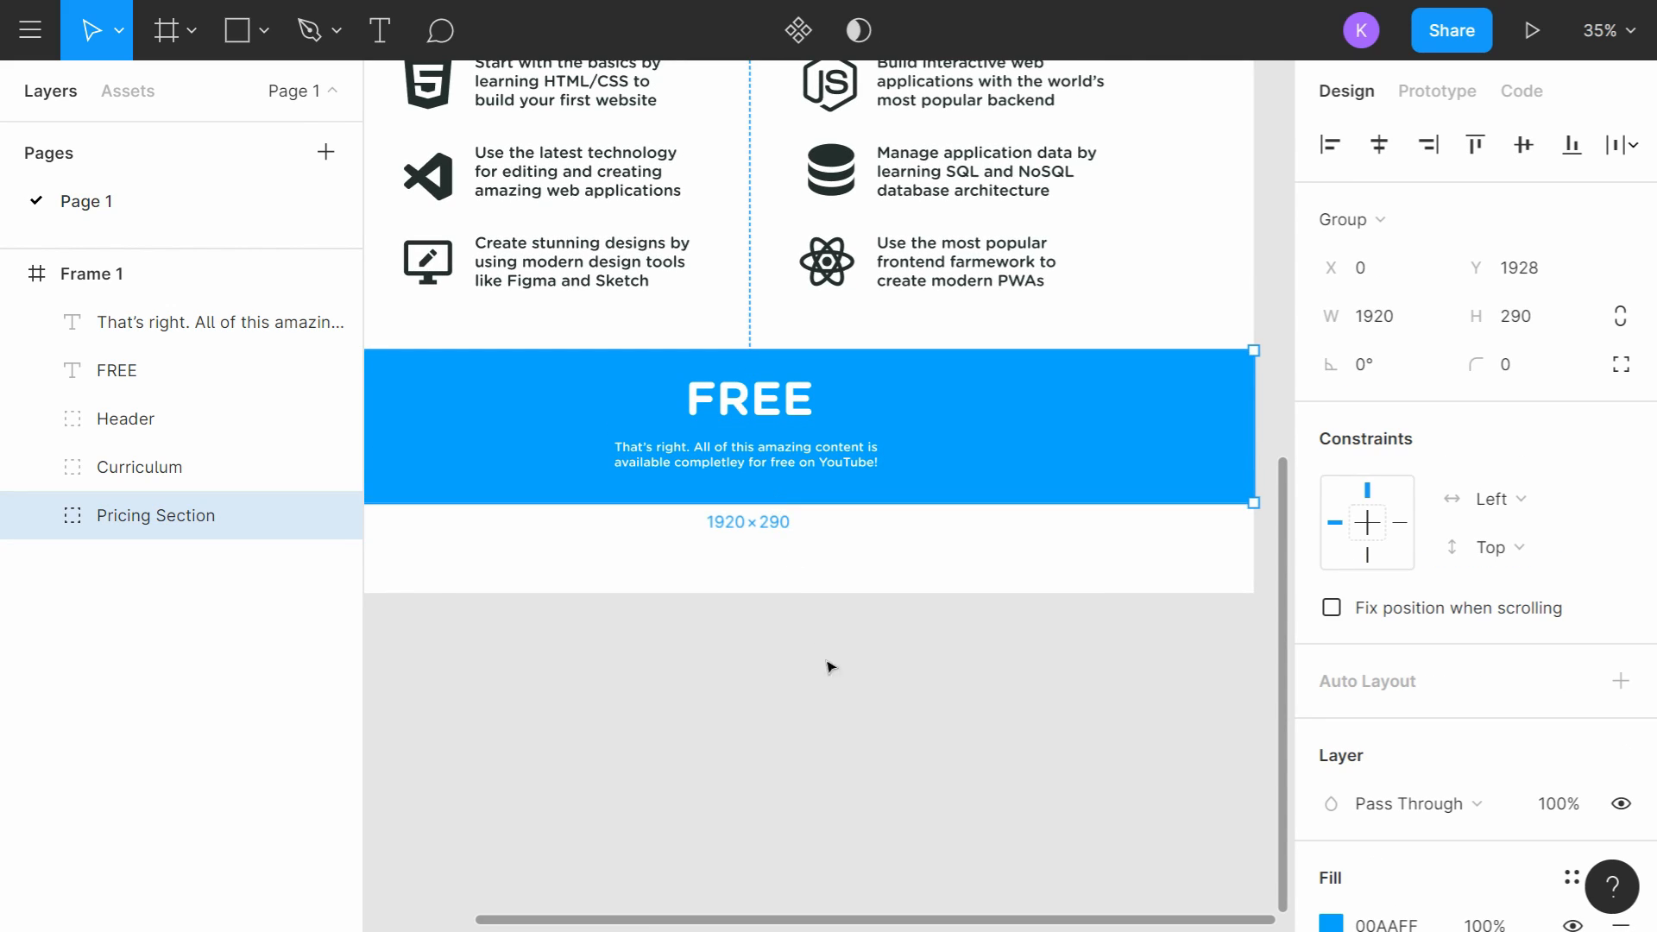
{"action": "left_click", "coordinate": [828, 665]}
{"action": "scroll", "coordinate": [772, 624], "scroll_direction": "up", "scroll_amount": 2}
{"action": "mouse_move", "coordinate": [765, 376]}
{"action": "left_mouse_down"}
{"action": "mouse_move", "coordinate": [772, 412]}
{"action": "mouse_move", "coordinate": [775, 396]}
{"action": "left_mouse_up"}
{"action": "left_click", "coordinate": [872, 655]}
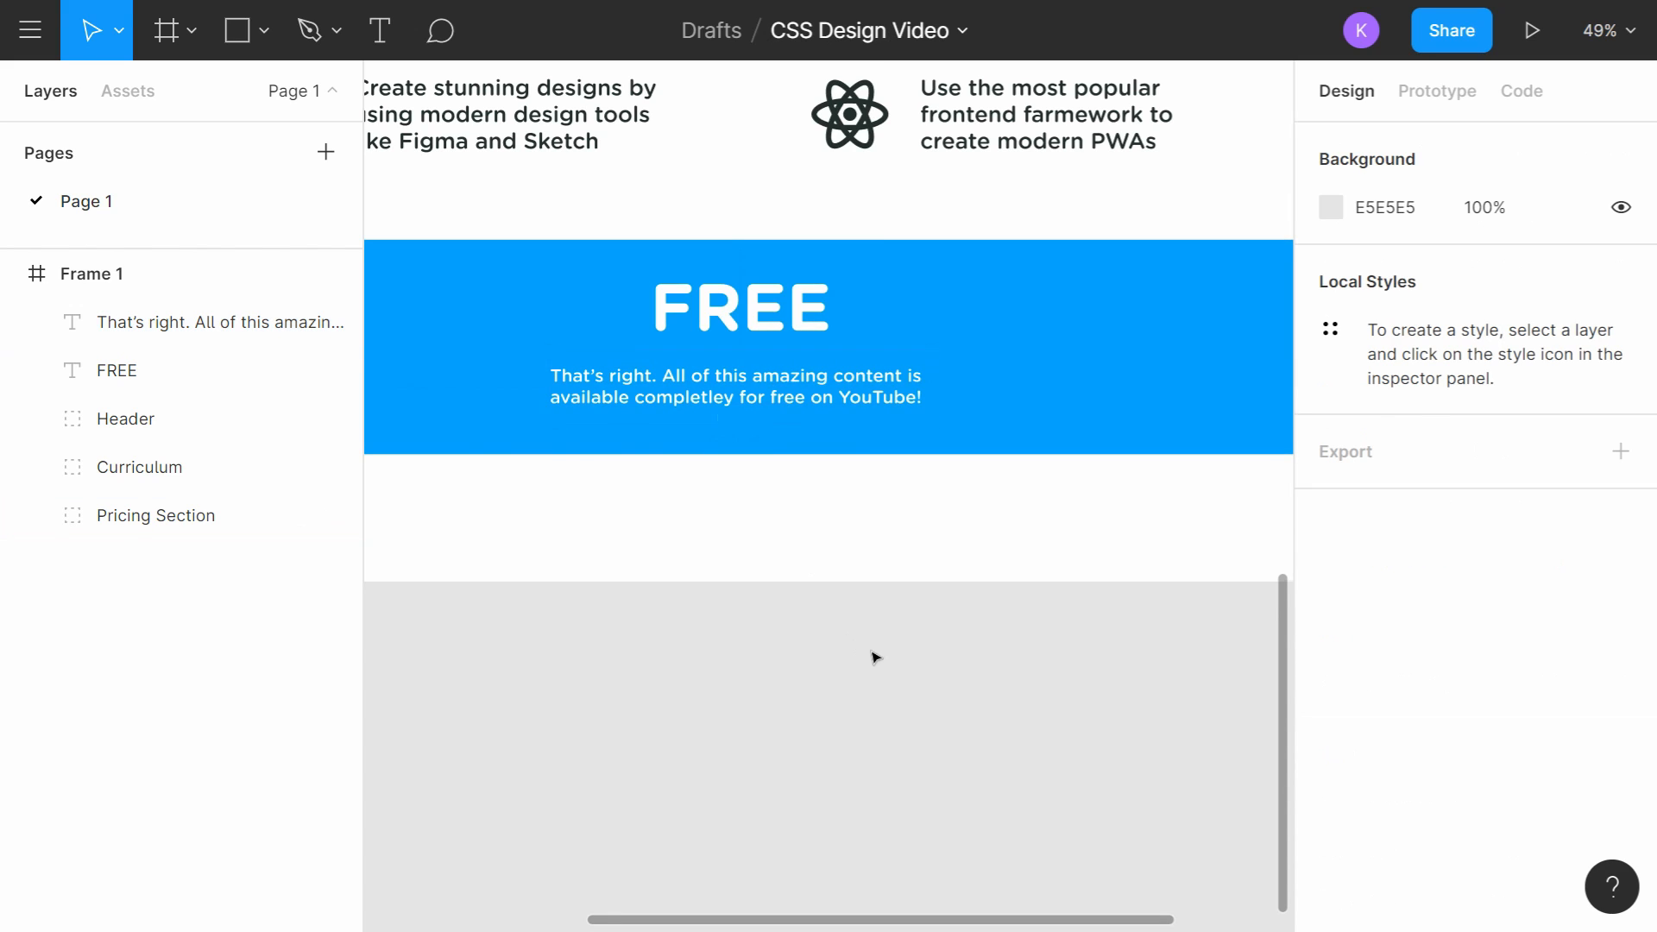
Step: Extend Frame 1 downward to a height of about 3475 and deselect it
{"action": "scroll", "coordinate": [949, 664], "scroll_direction": "down", "scroll_amount": 5}
{"action": "left_click_drag", "start_coordinate": [985, 715], "coordinate": [855, 659]}
{"action": "scroll", "coordinate": [863, 662], "scroll_direction": "down", "scroll_amount": 3}
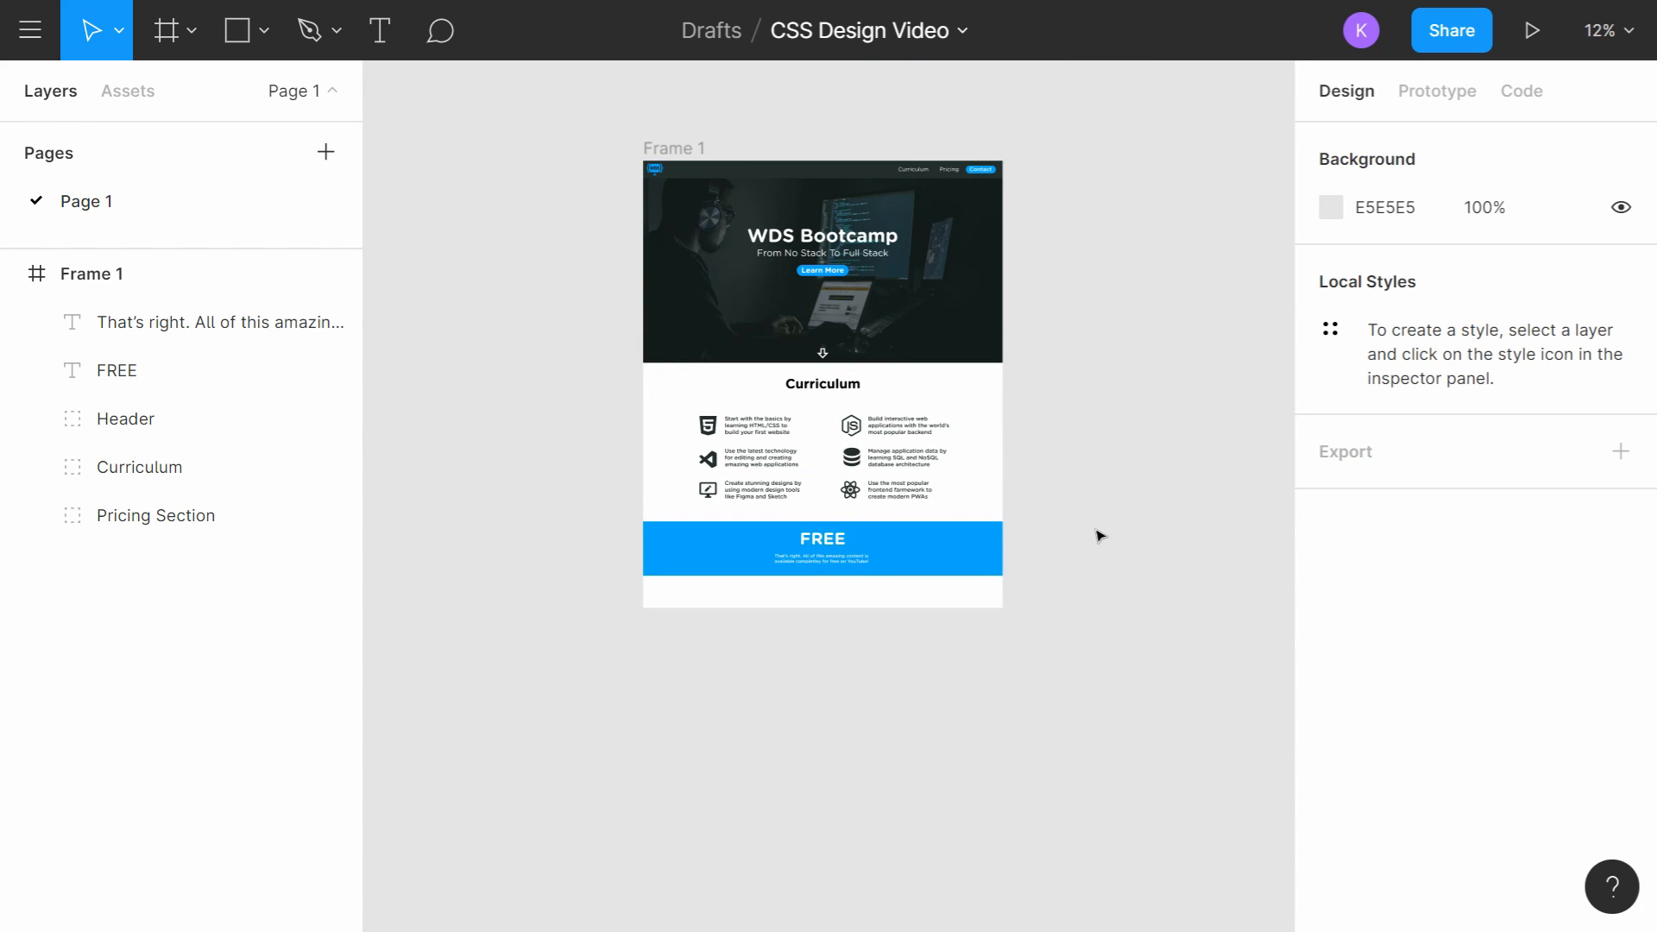
{"action": "left_click", "coordinate": [690, 149]}
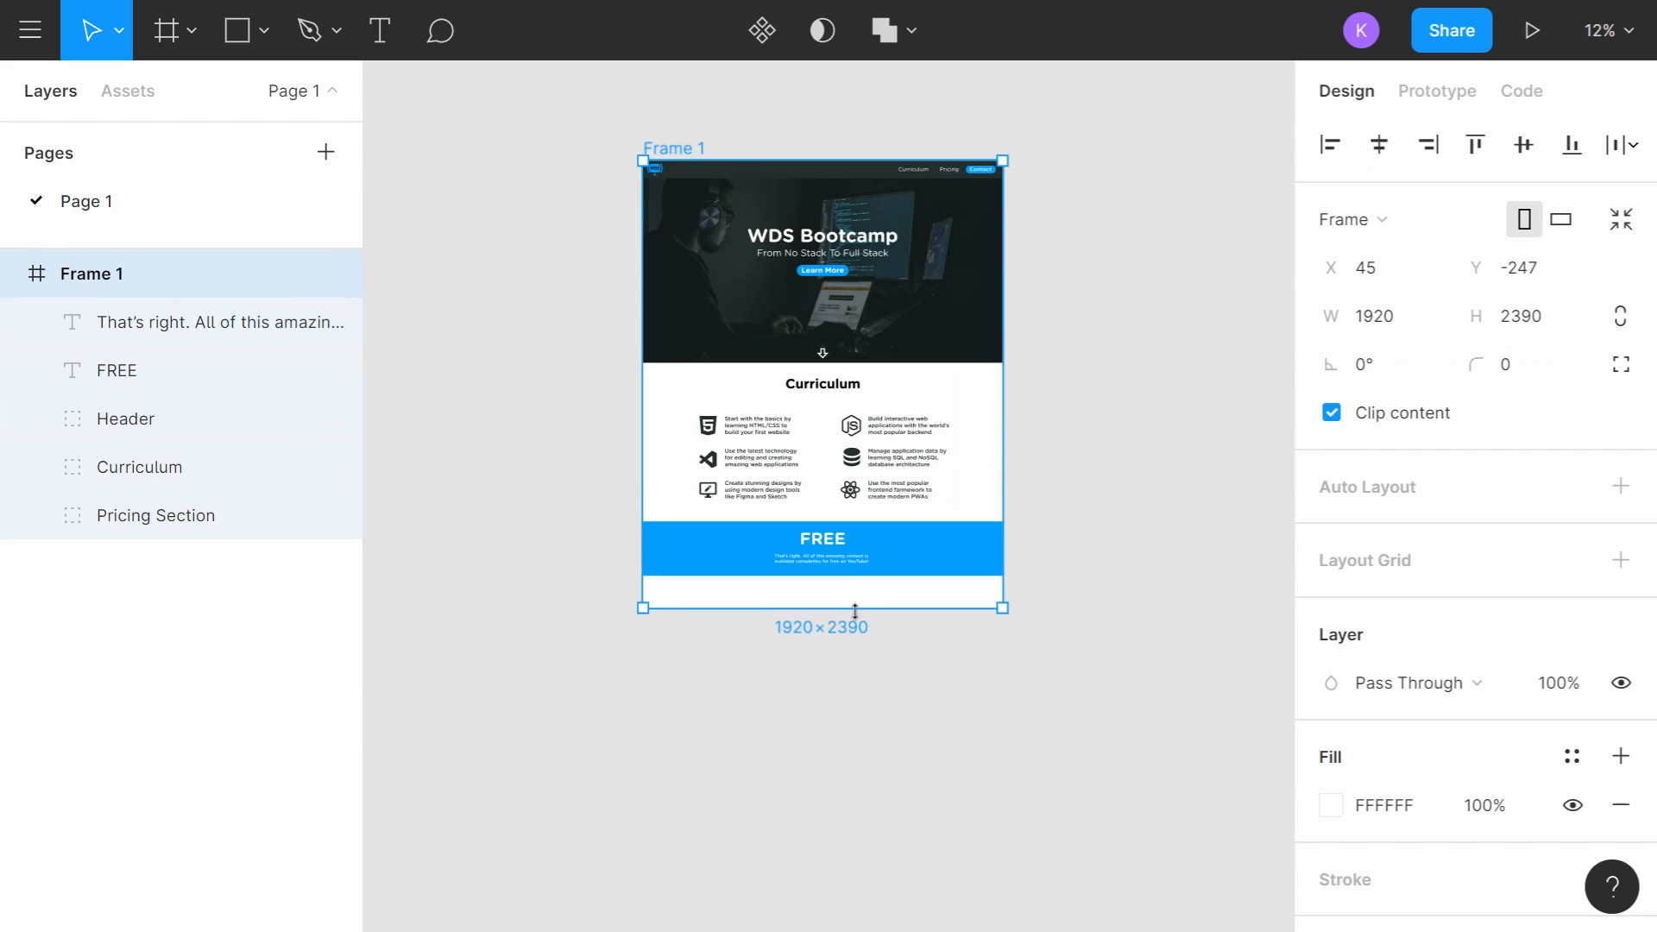
{"action": "left_click_drag", "start_coordinate": [850, 617], "coordinate": [874, 808]}
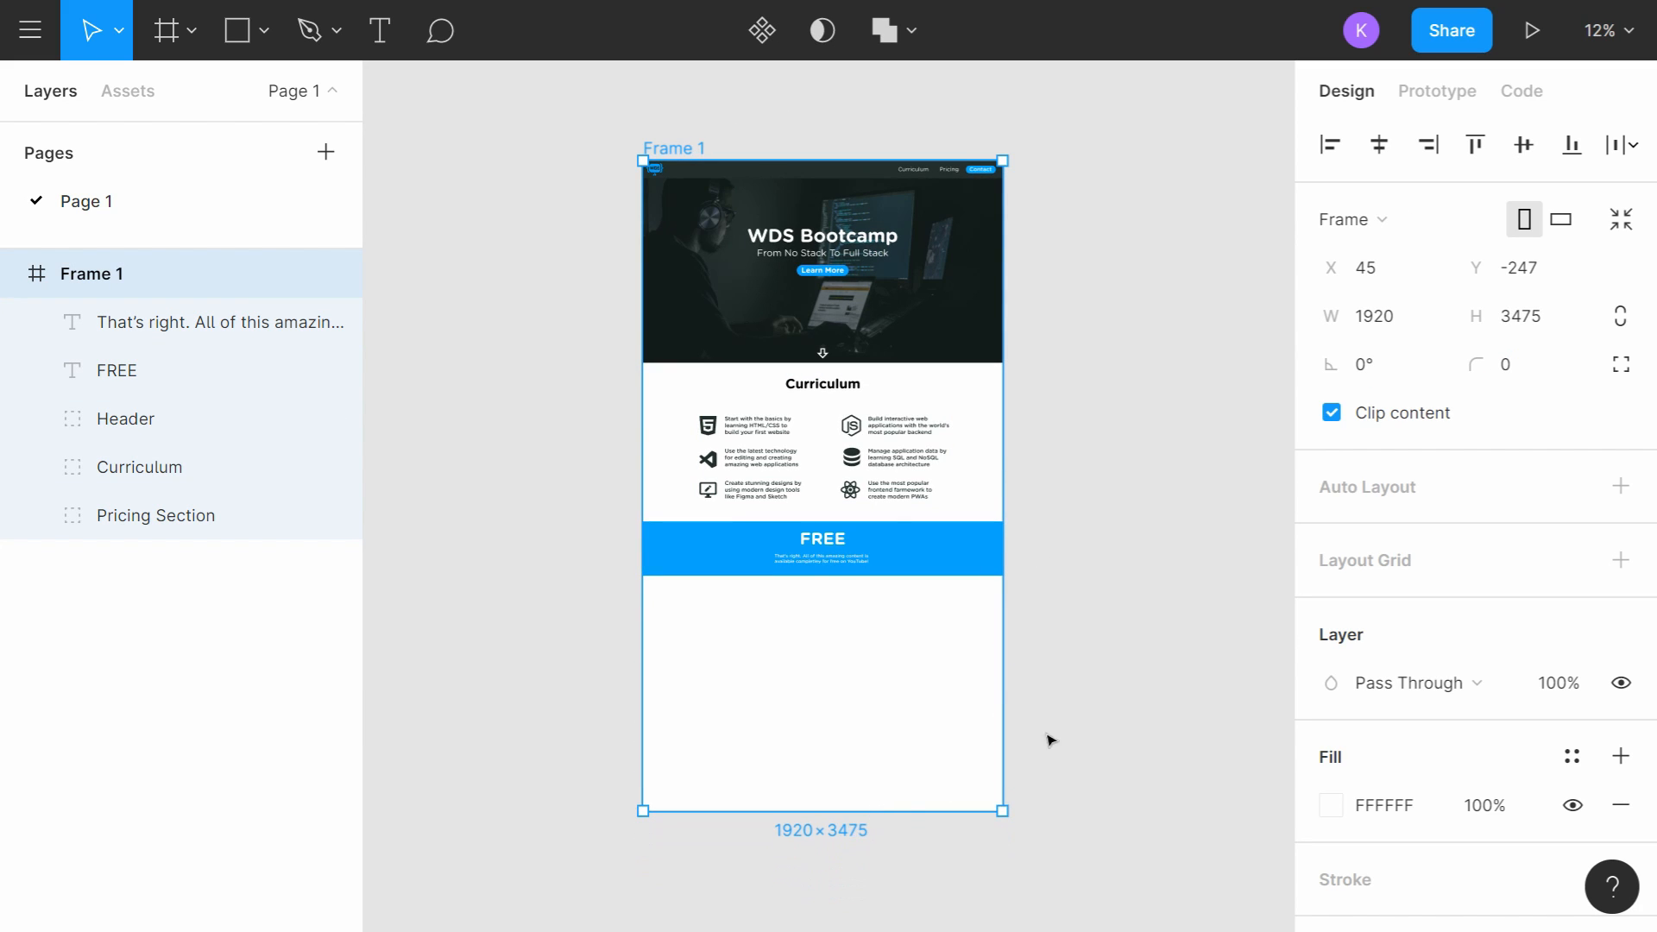
{"action": "scroll", "coordinate": [1072, 603], "scroll_direction": "down", "scroll_amount": 2}
{"action": "left_click", "coordinate": [1123, 518]}
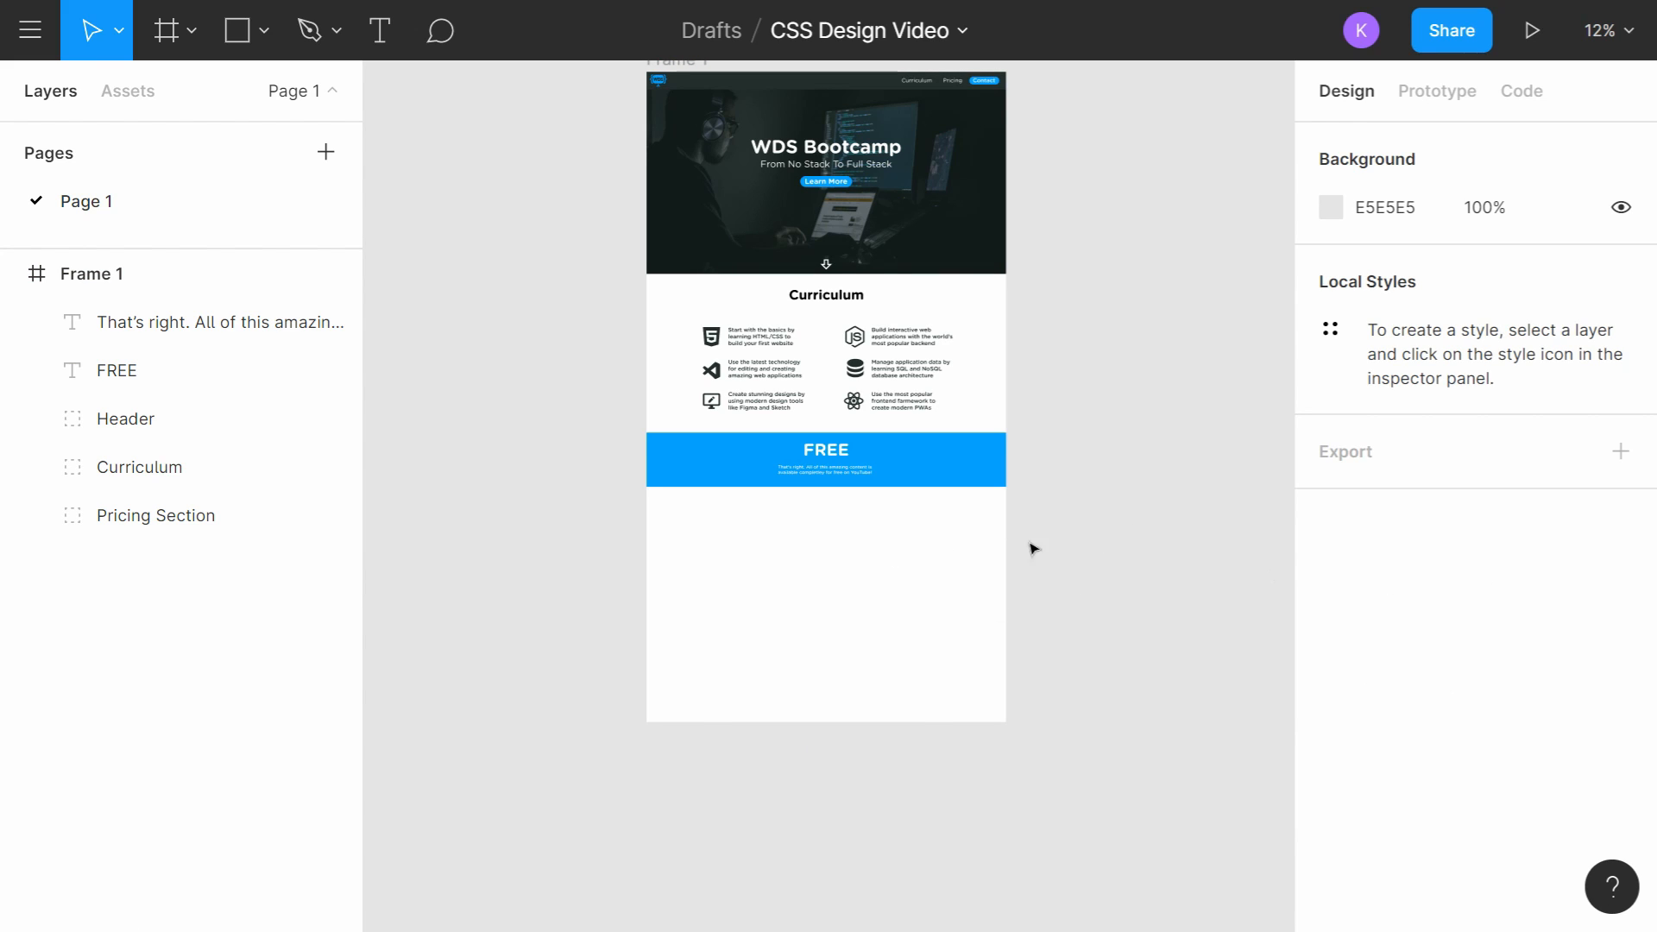
Step: Duplicate the Curriculum heading and place the copy below the blue banner
{"action": "double_click", "coordinate": [827, 295]}
{"action": "key", "text": "ctrl+v"}
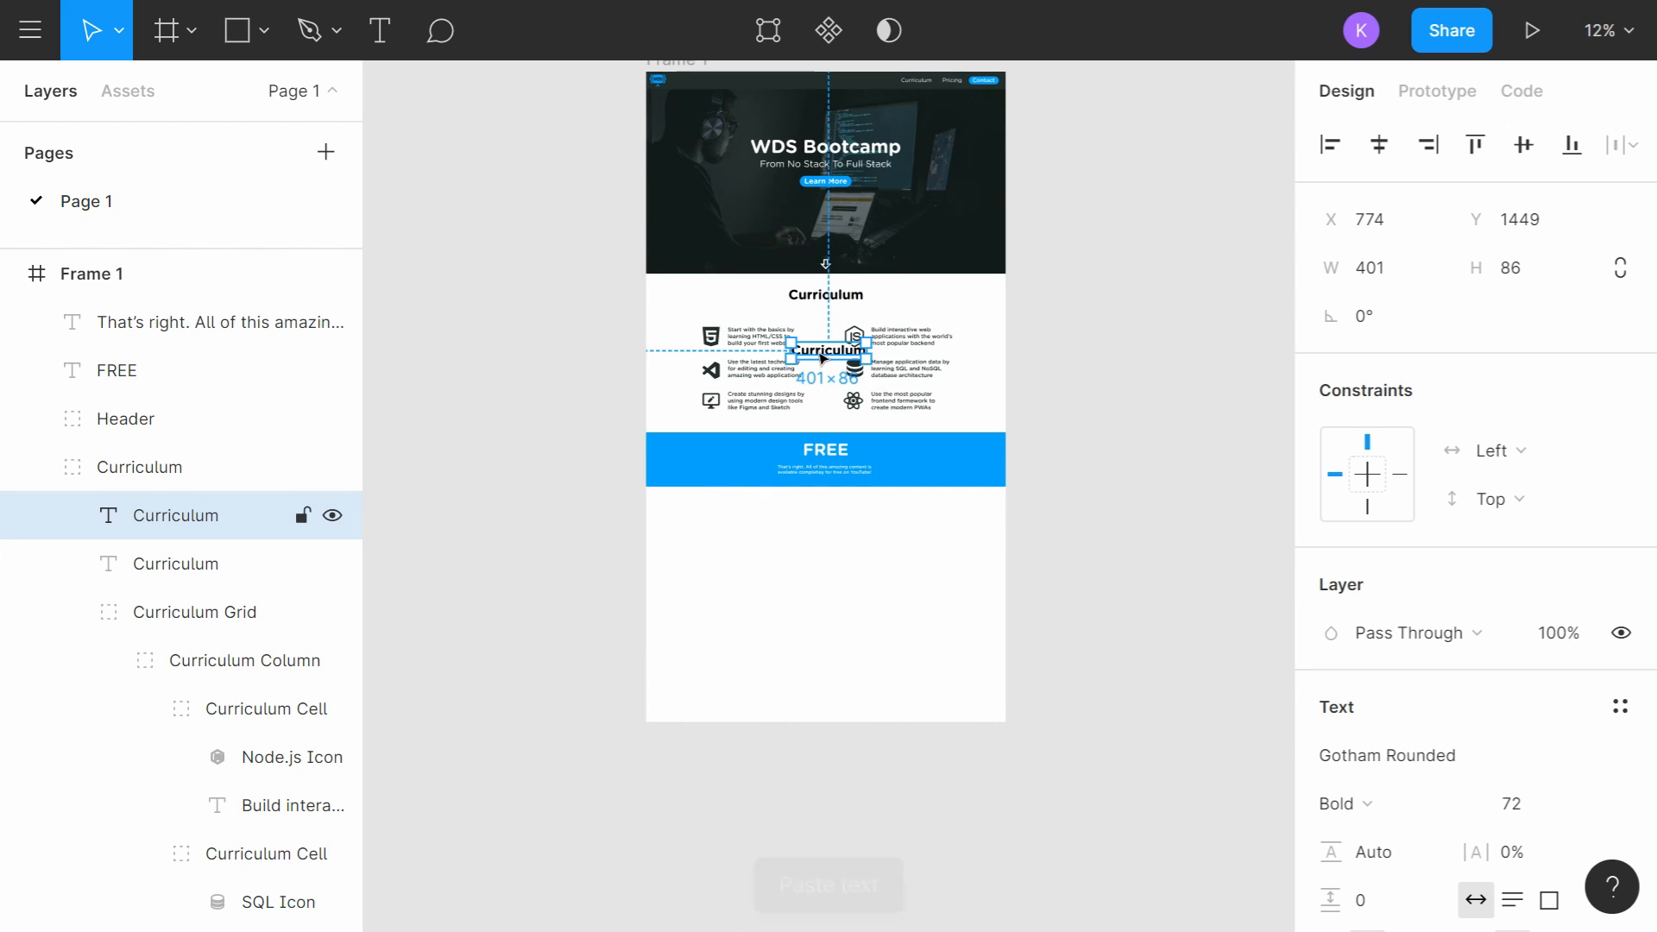
{"action": "left_click_drag", "start_coordinate": [822, 356], "coordinate": [819, 525]}
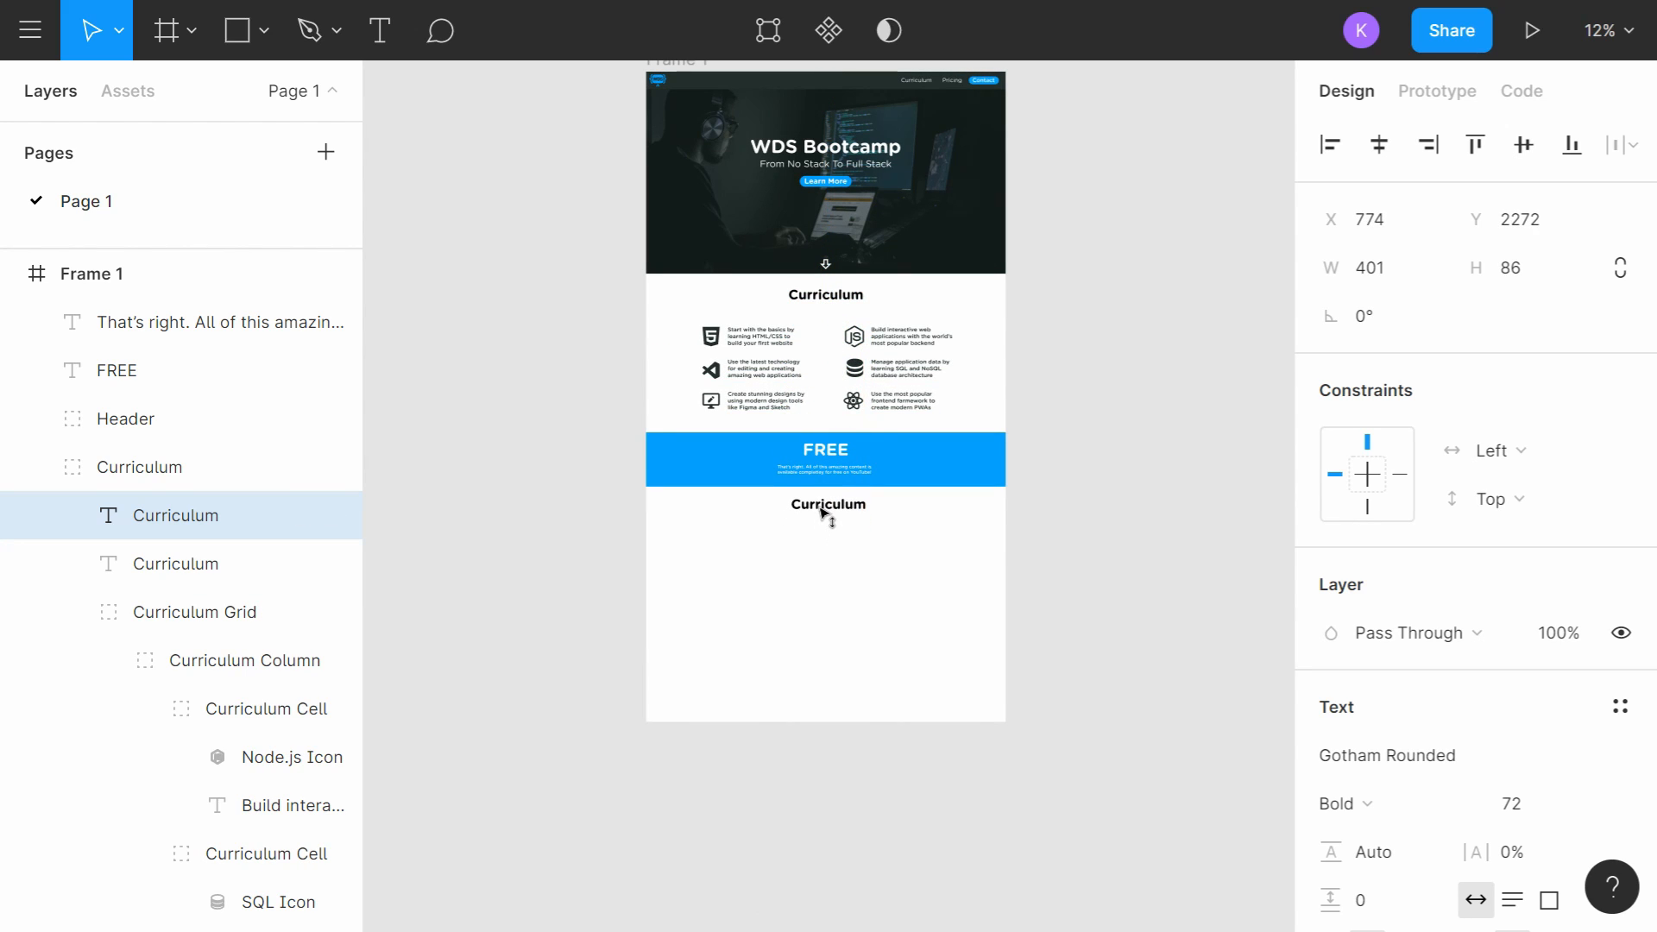
Step: Change the copied heading's text to "Contact" and center it horizontally in the frame below the banner
{"action": "double_click", "coordinate": [824, 518]}
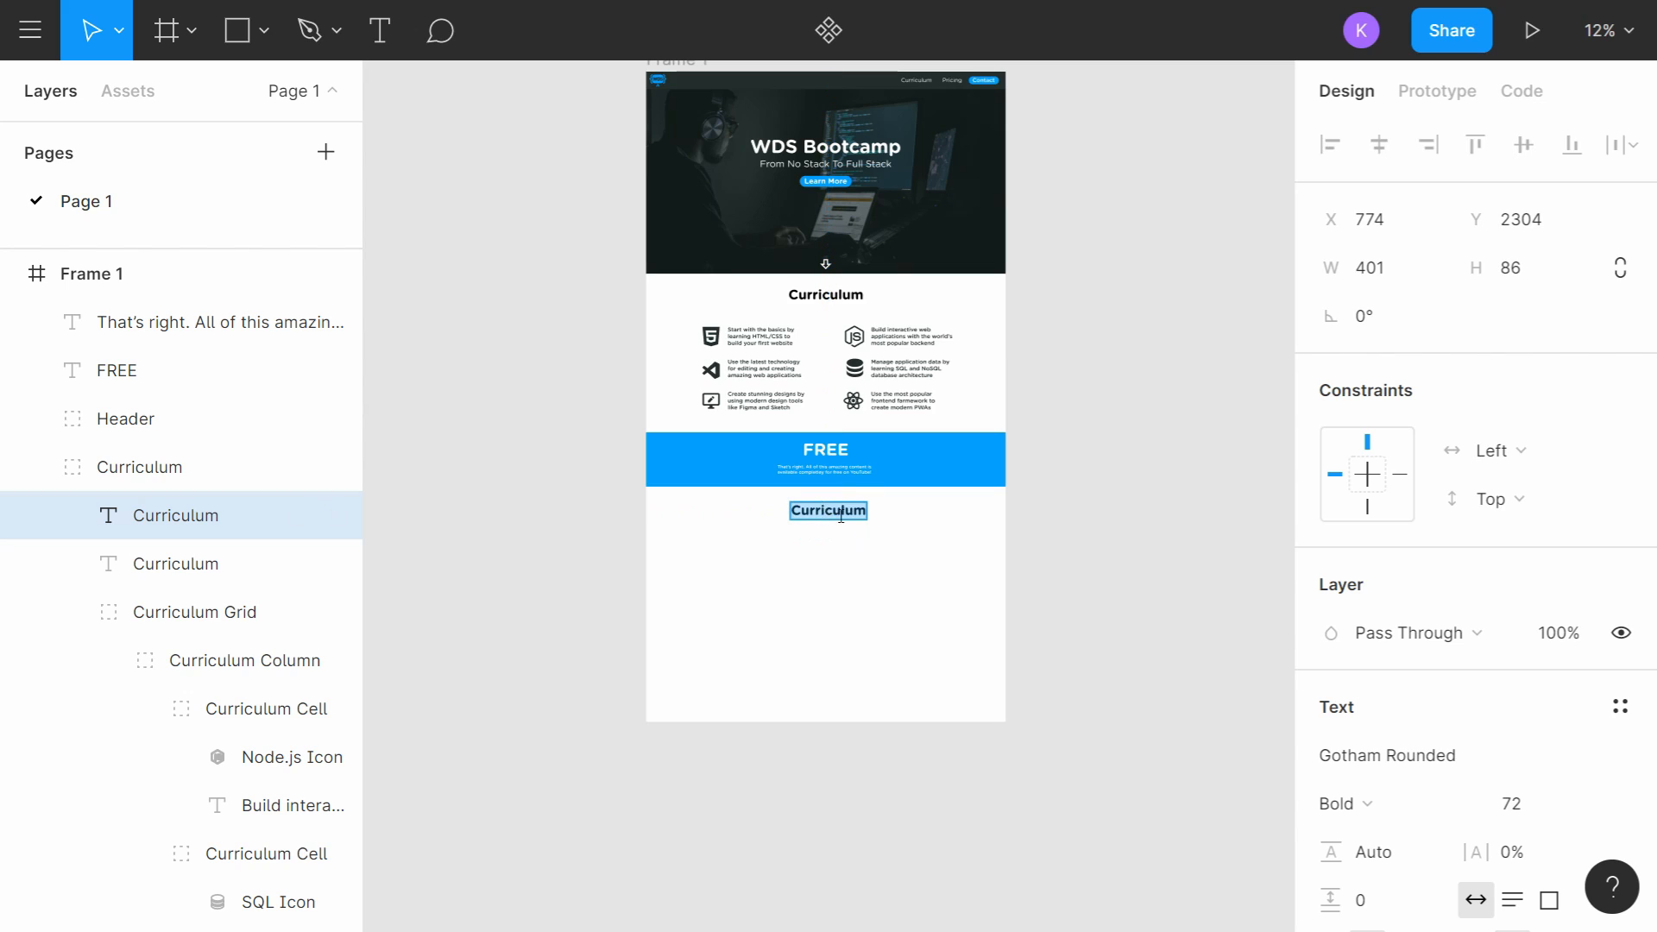
{"action": "type", "text": "Contact"}
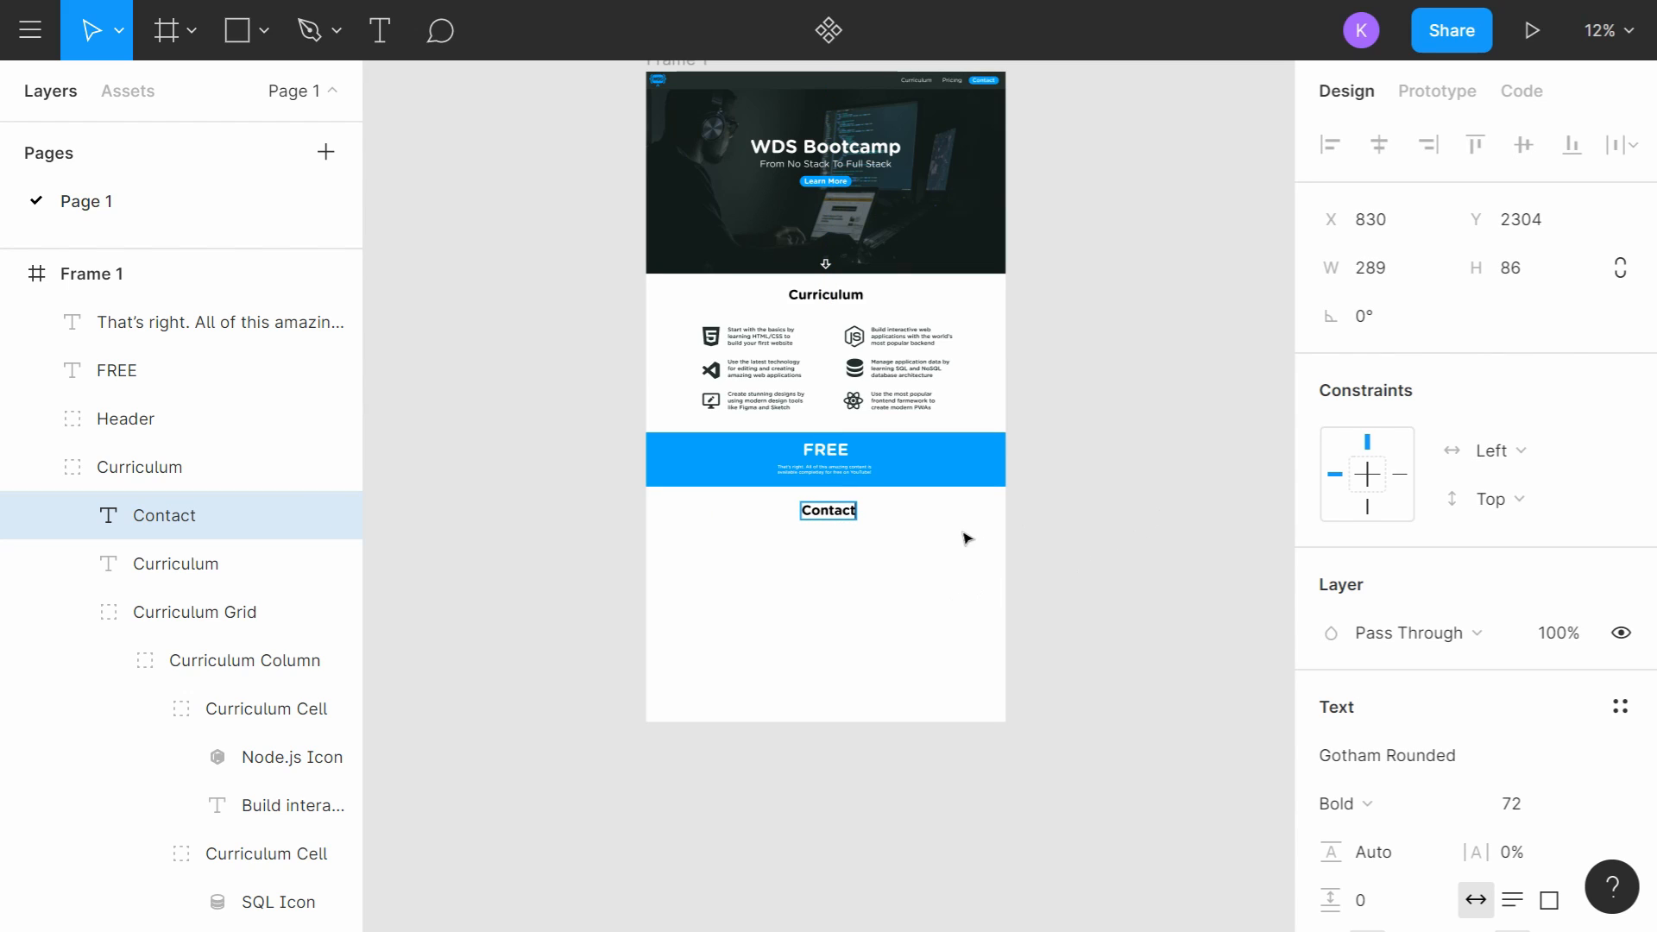
{"action": "key", "text": "Escape"}
{"action": "left_click_drag", "start_coordinate": [827, 515], "coordinate": [832, 518]}
{"action": "key", "text": "Escape"}
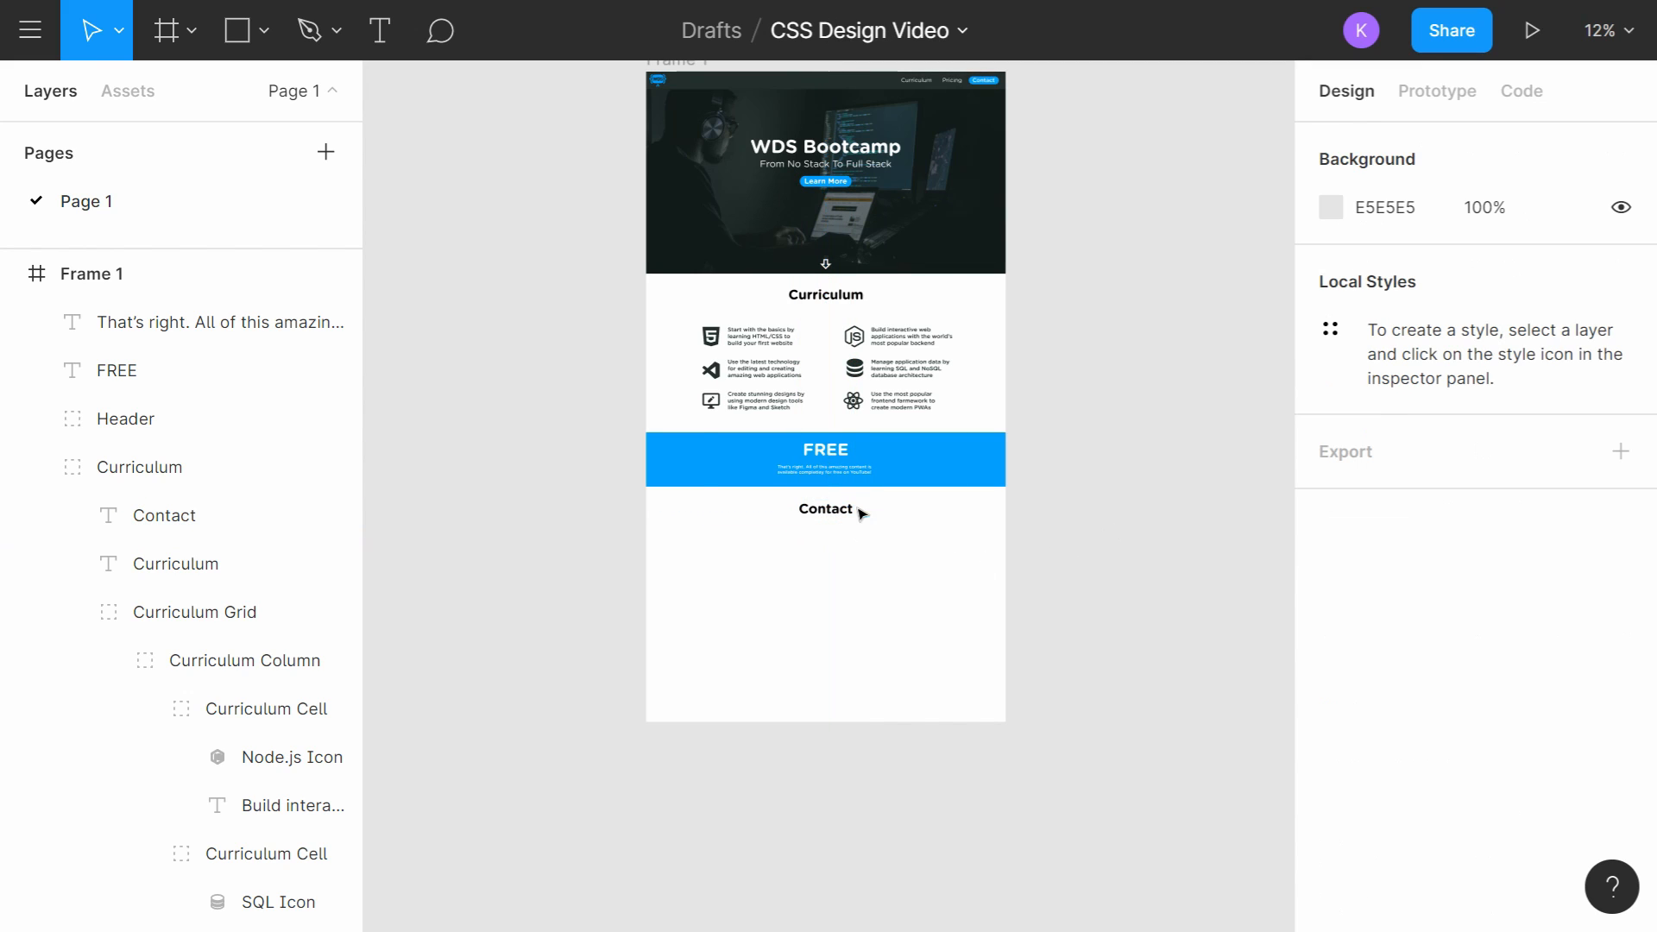
Step: Move the Contact heading's layer out of the Curriculum group to below Pricing Section and put it in its own group
{"action": "scroll", "coordinate": [854, 518], "scroll_direction": "up", "scroll_amount": 5}
{"action": "left_click_drag", "start_coordinate": [848, 592], "coordinate": [887, 507]}
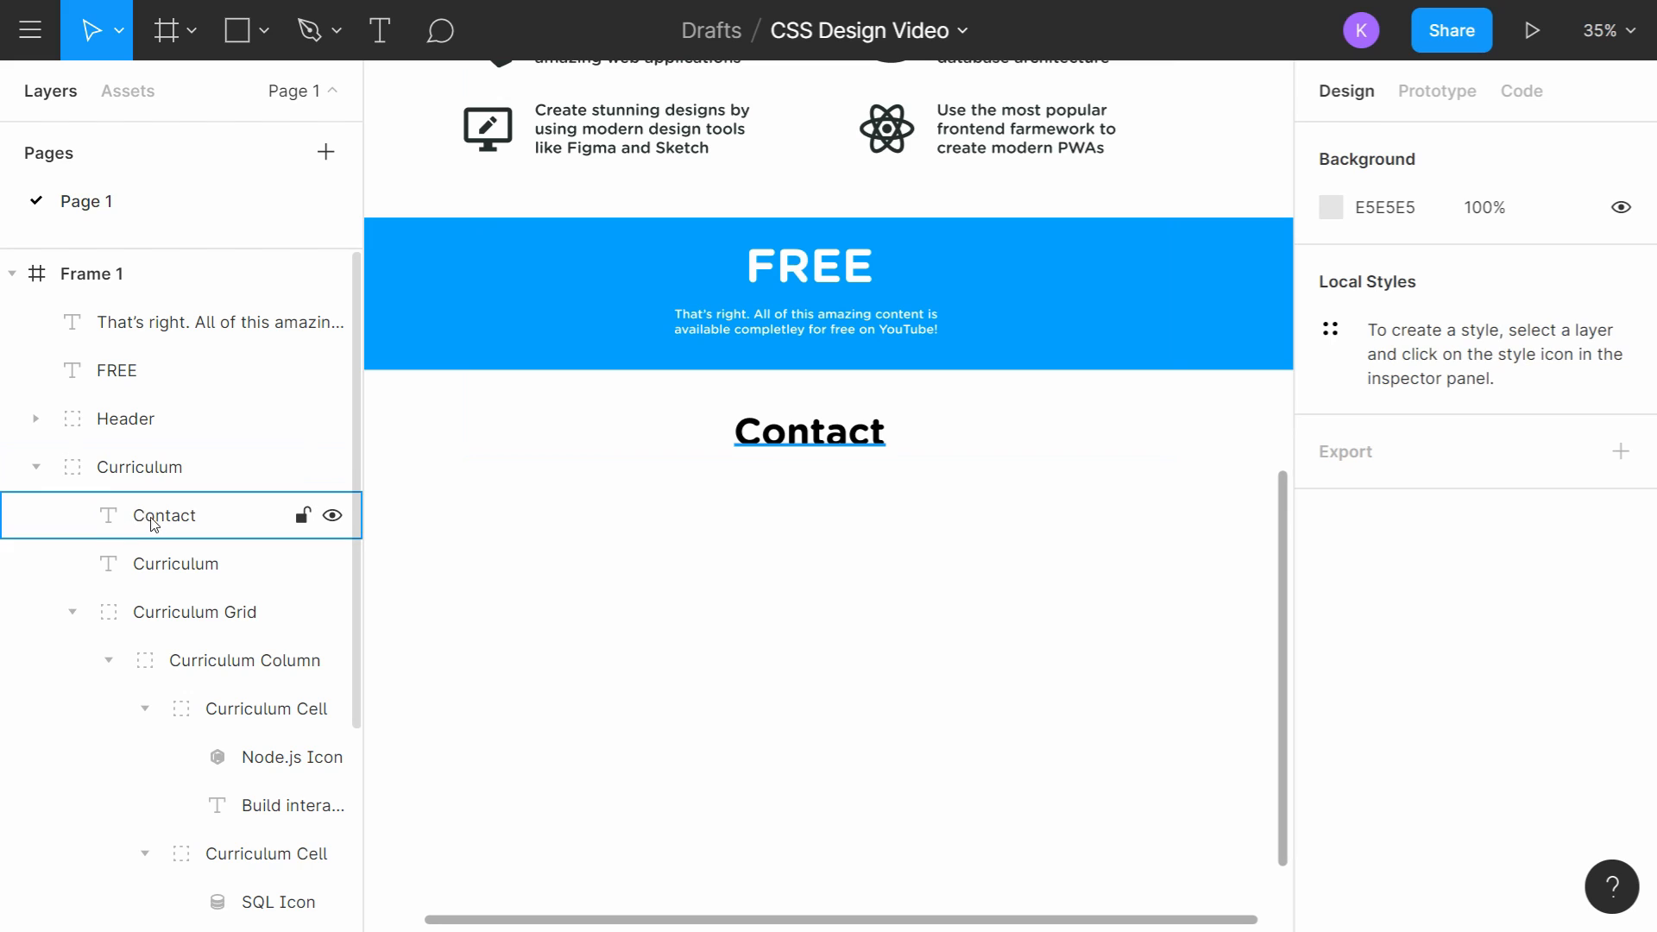
{"action": "left_click_drag", "start_coordinate": [154, 523], "coordinate": [129, 449]}
{"action": "left_click", "coordinate": [35, 515]}
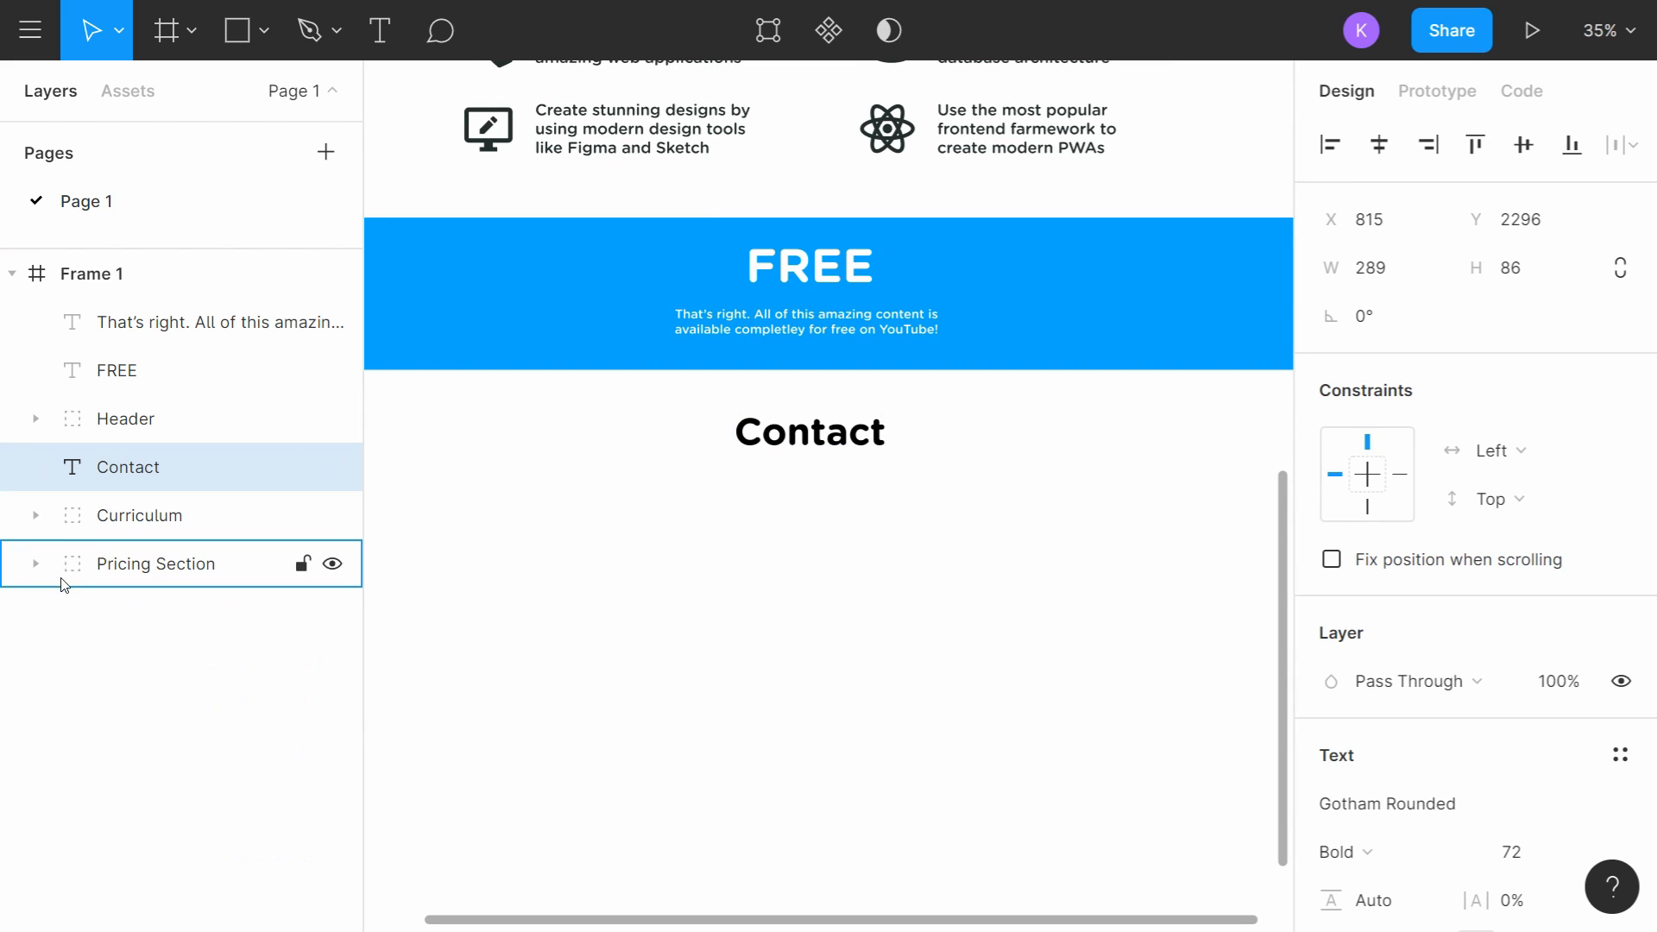
{"action": "left_click_drag", "start_coordinate": [62, 585], "coordinate": [138, 608]}
{"action": "key", "text": "ctrl+g"}
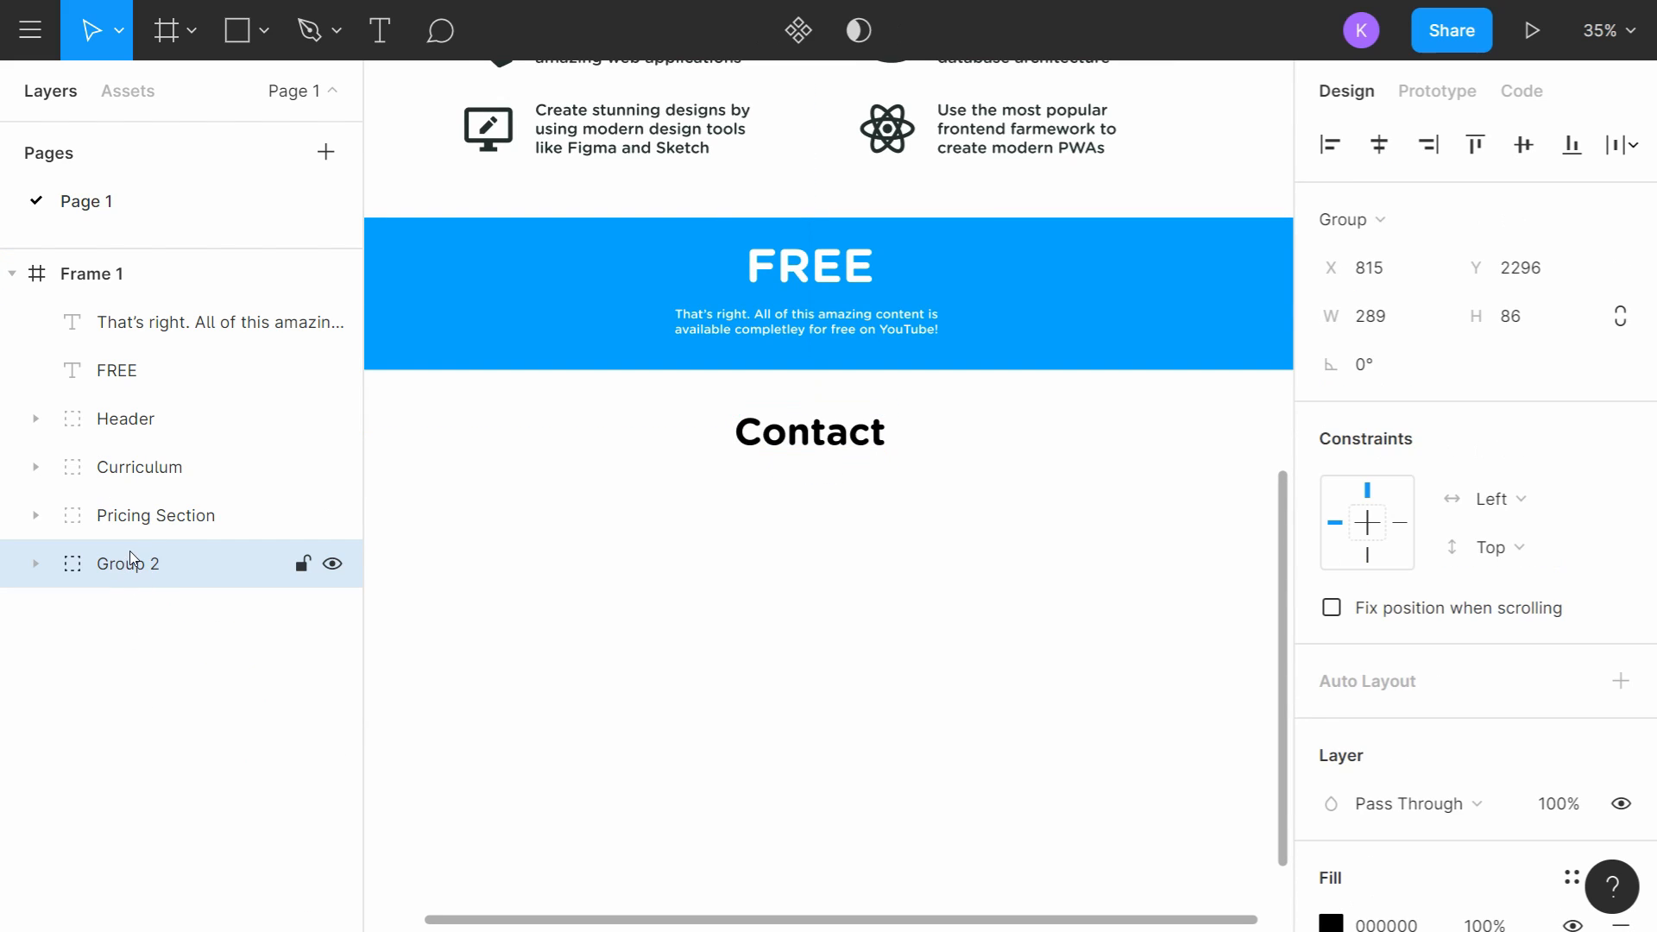
Step: Rename the Contact heading's new group as "Contact Section" and deselect it
{"action": "double_click", "coordinate": [131, 553]}
{"action": "type", "text": "Contact S"}
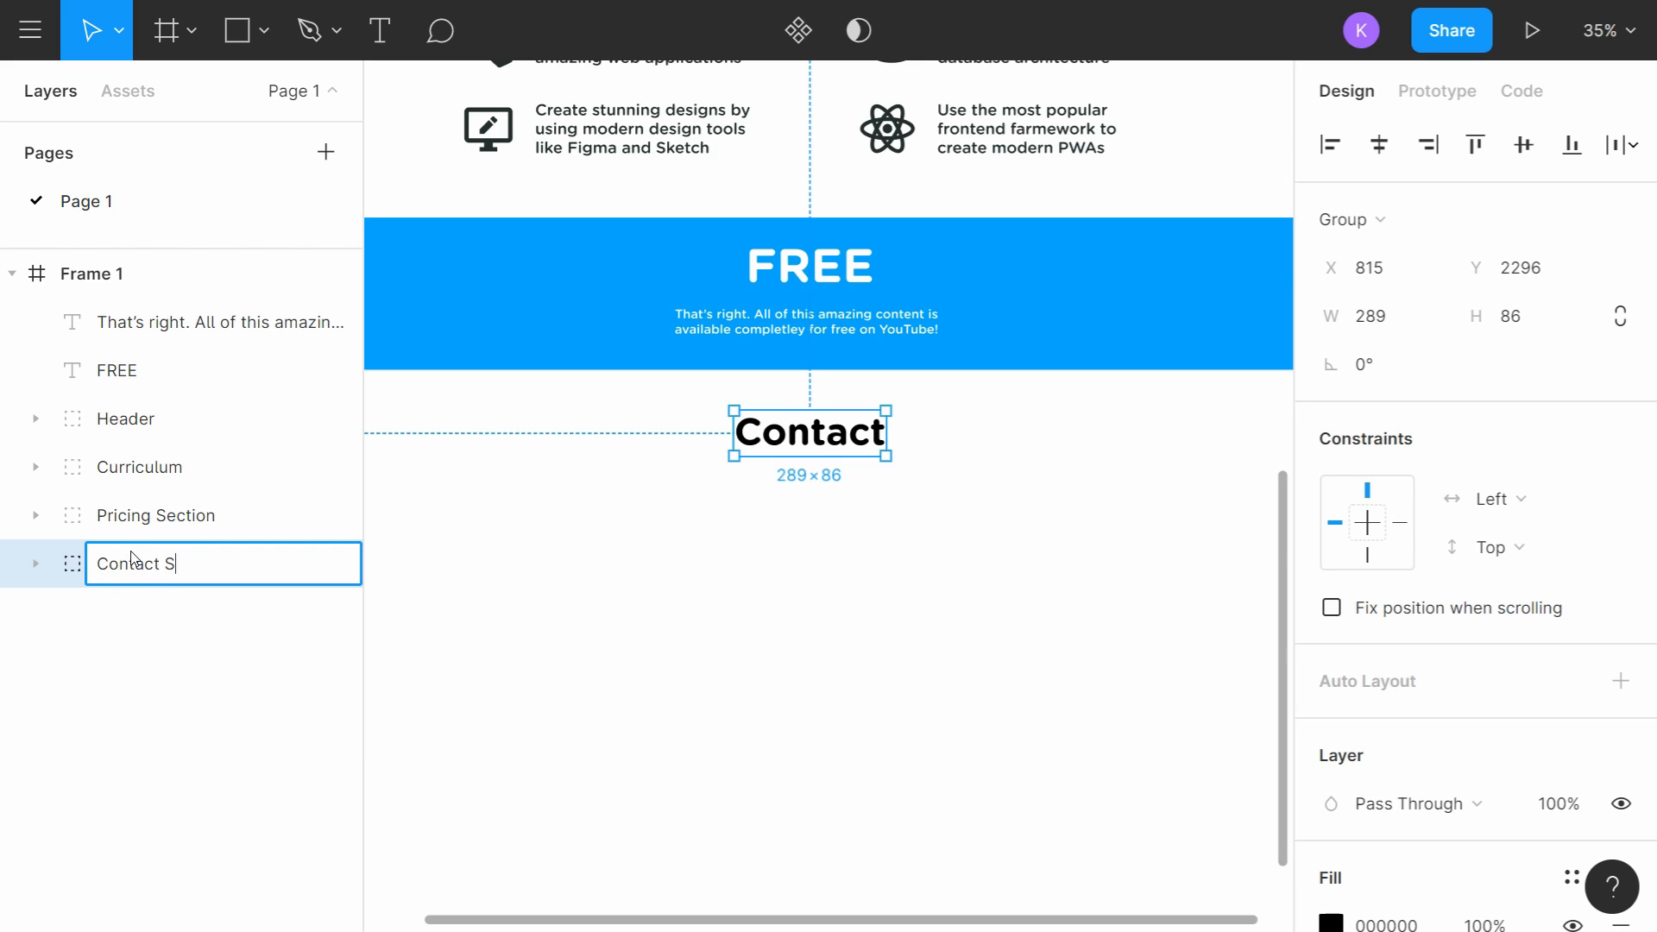
{"action": "type", "text": "ection"}
{"action": "key", "text": "Return"}
{"action": "scroll", "coordinate": [795, 598], "scroll_direction": "down", "scroll_amount": 3}
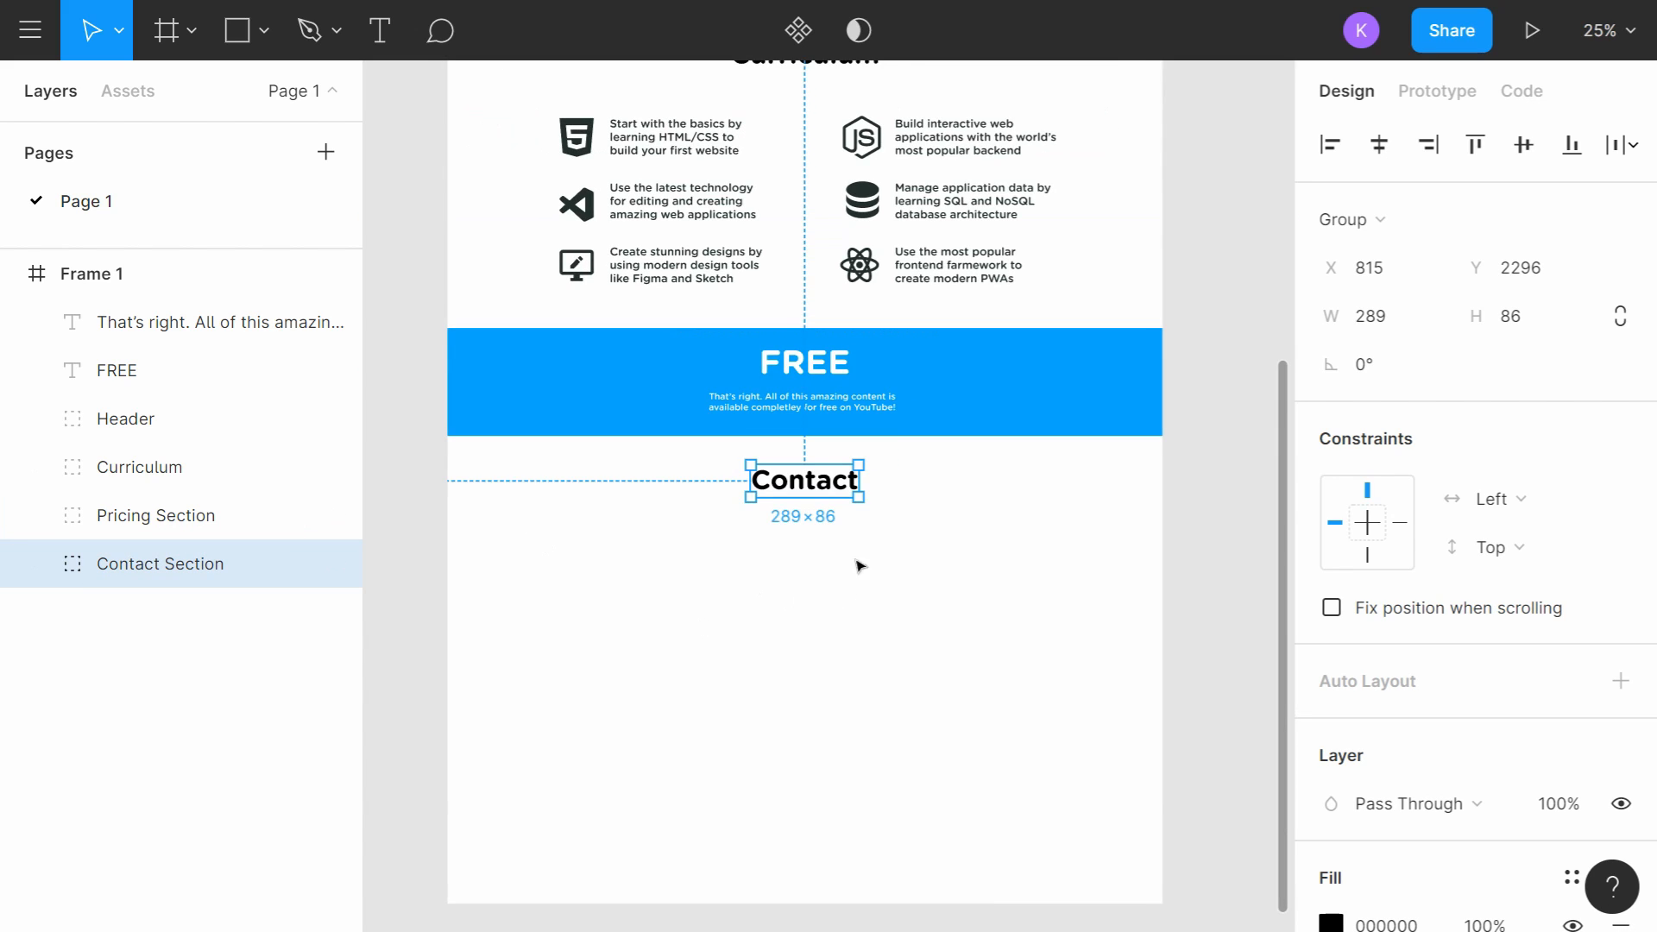
{"action": "left_click_drag", "start_coordinate": [875, 654], "coordinate": [903, 544]}
{"action": "left_click", "coordinate": [903, 544]}
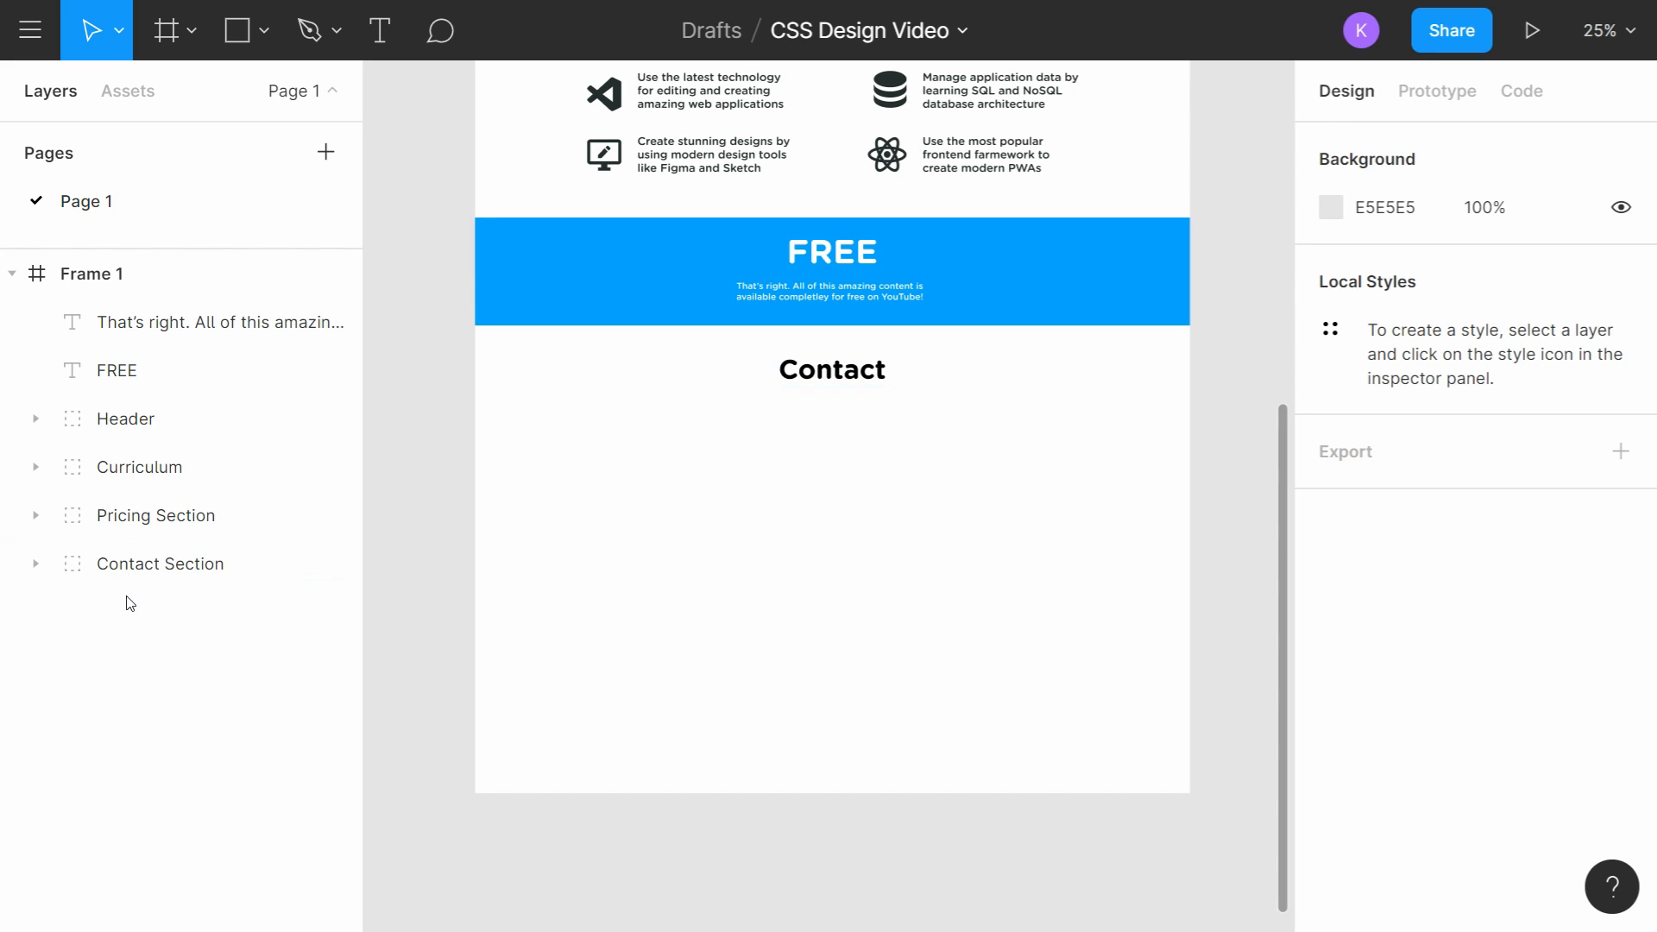
Step: Draw a rectangle about 709 × 65 below the Contact heading and give it a white FFFFFF fill
{"action": "left_click", "coordinate": [263, 33]}
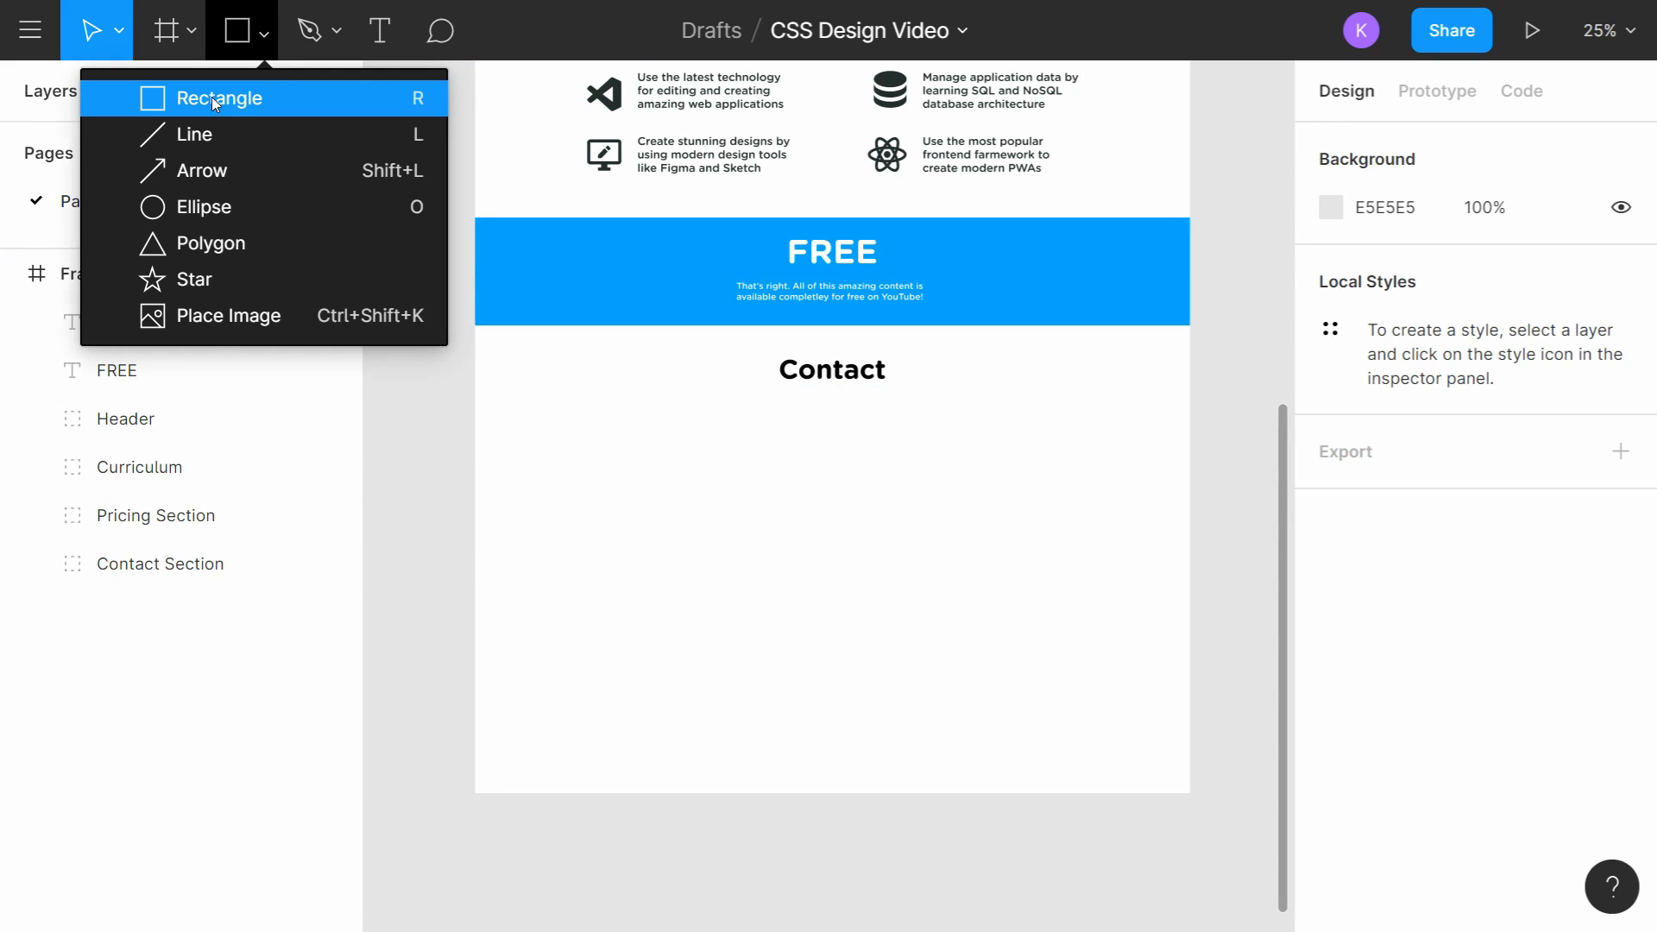
{"action": "left_click", "coordinate": [215, 99]}
{"action": "left_click_drag", "start_coordinate": [641, 437], "coordinate": [906, 461]}
{"action": "left_click", "coordinate": [1331, 803]}
{"action": "left_click", "coordinate": [1141, 455]}
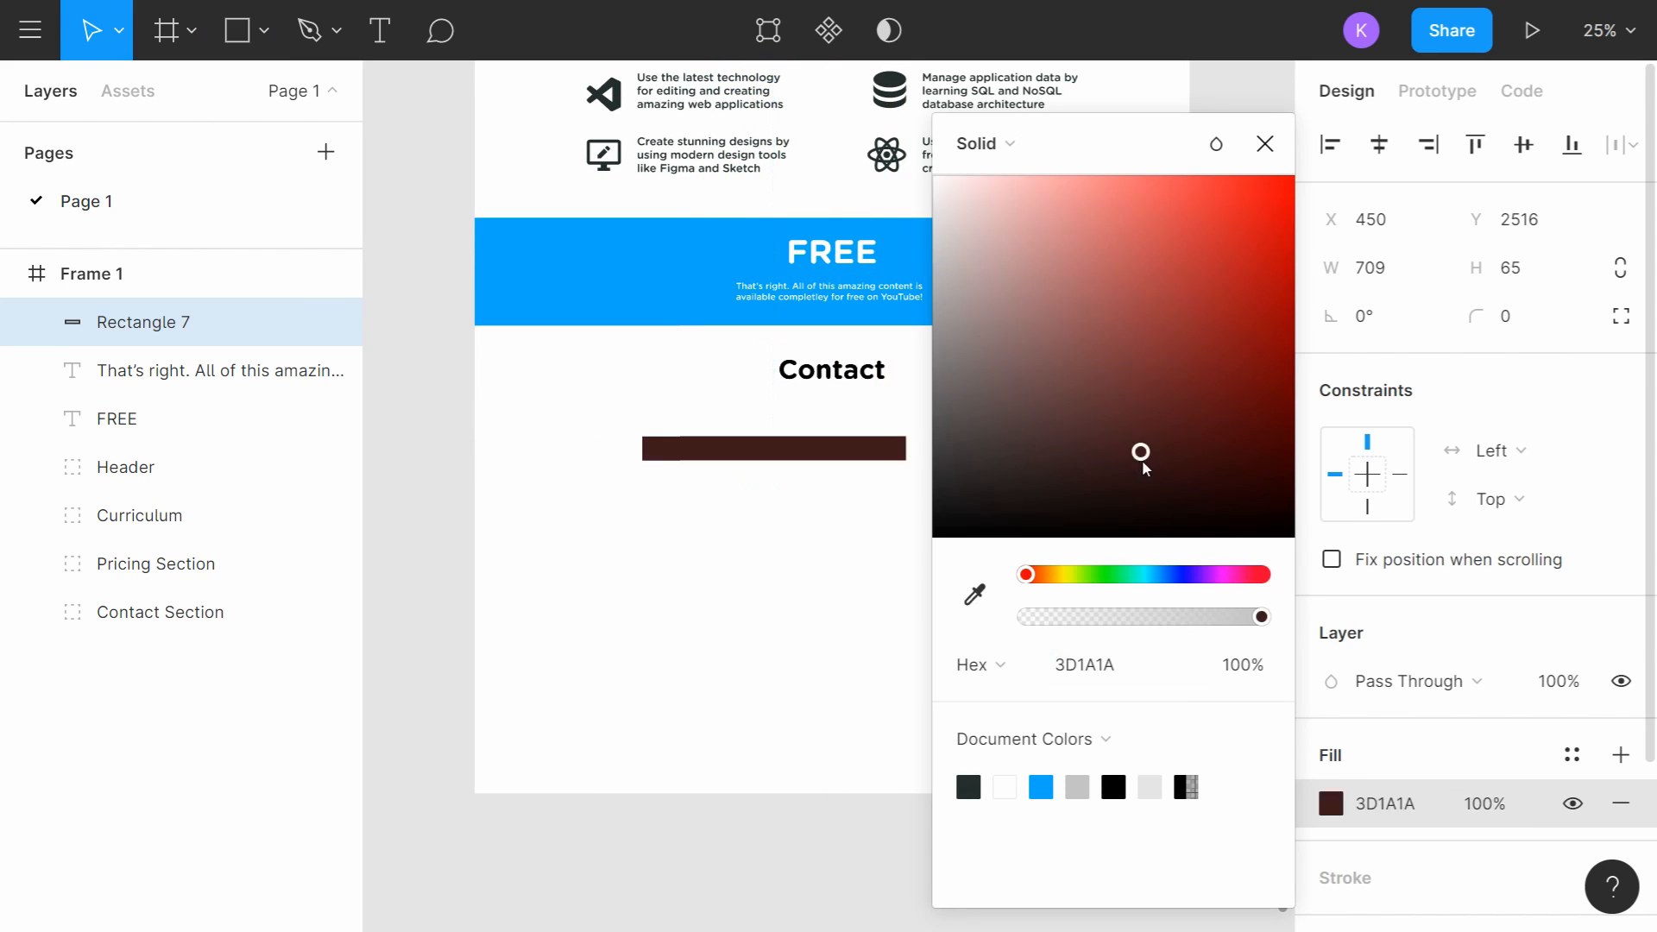
{"action": "left_click_drag", "start_coordinate": [1142, 462], "coordinate": [925, 169]}
{"action": "left_click", "coordinate": [1264, 145]}
Step: Add a stroke to the white rectangle in the document's dark colour 222F2B
{"action": "scroll", "coordinate": [1354, 390], "scroll_direction": "down", "scroll_amount": 3}
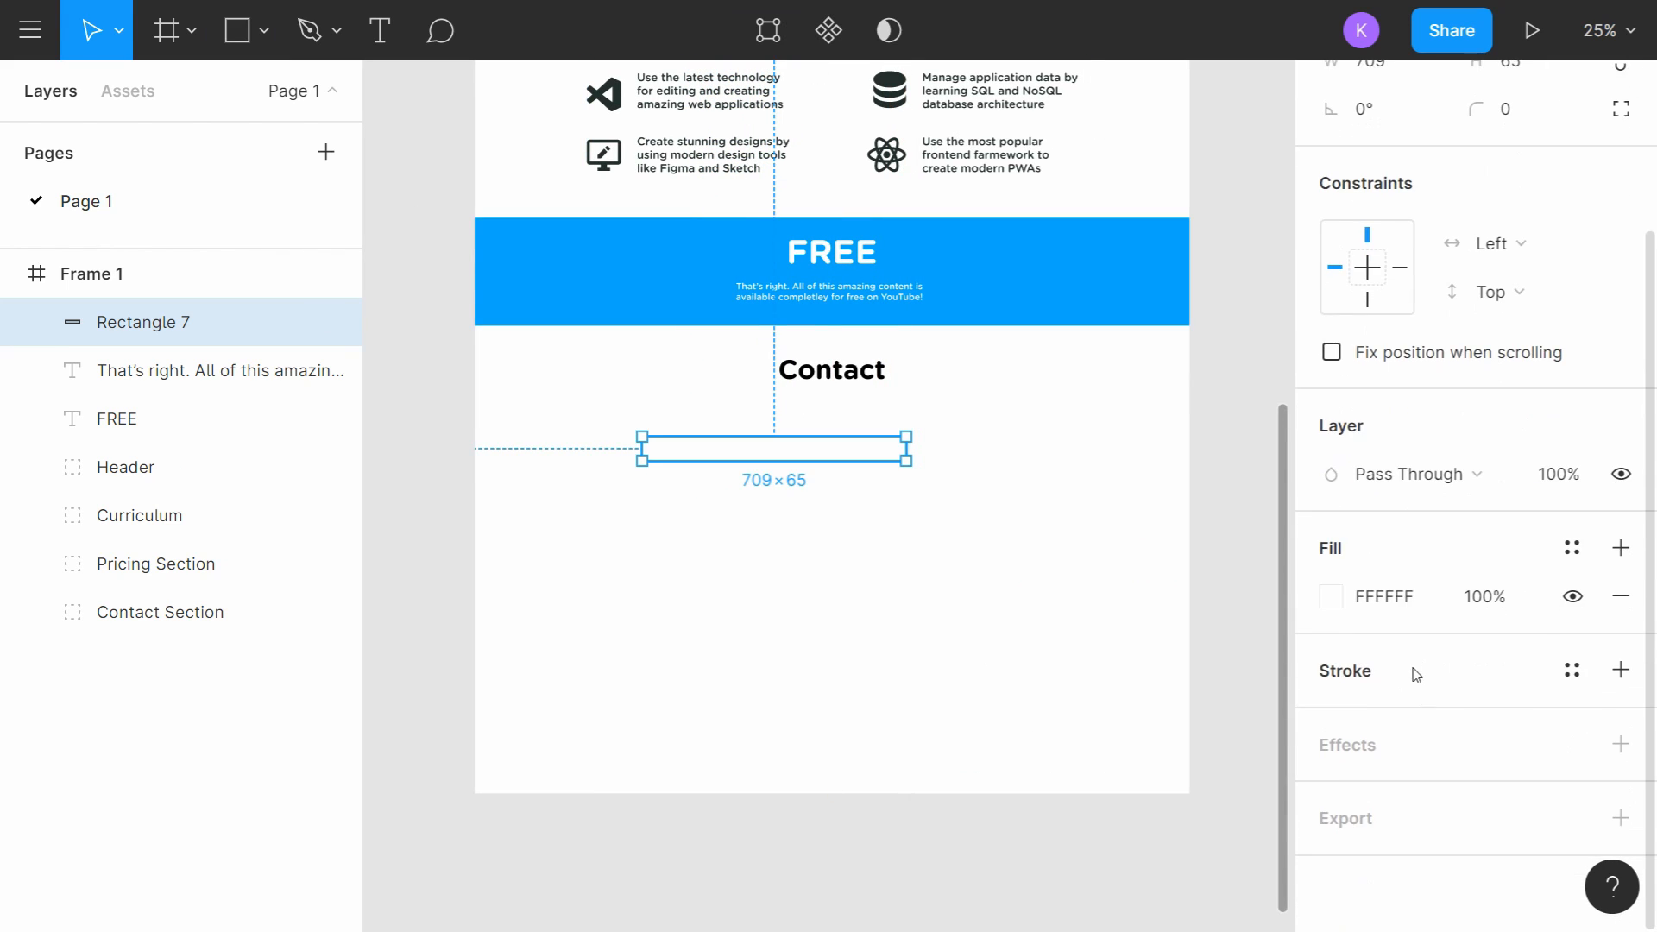
{"action": "left_click", "coordinate": [1622, 671]}
{"action": "left_click", "coordinate": [1619, 717]}
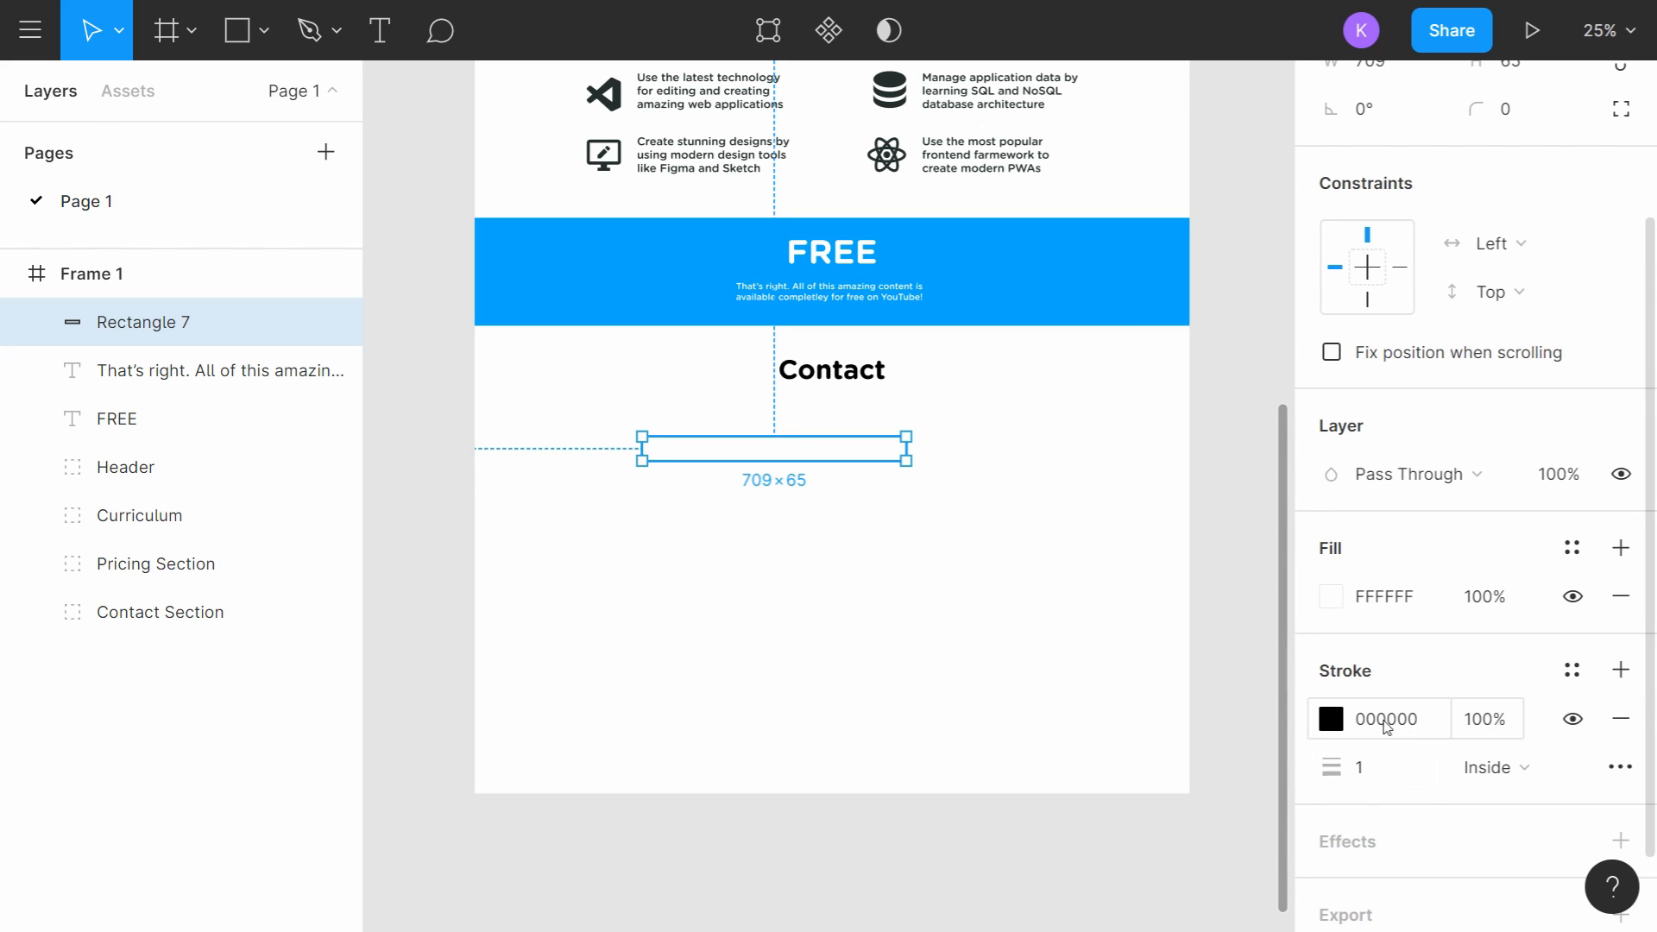
{"action": "left_click", "coordinate": [1359, 727]}
{"action": "left_click", "coordinate": [1054, 674]}
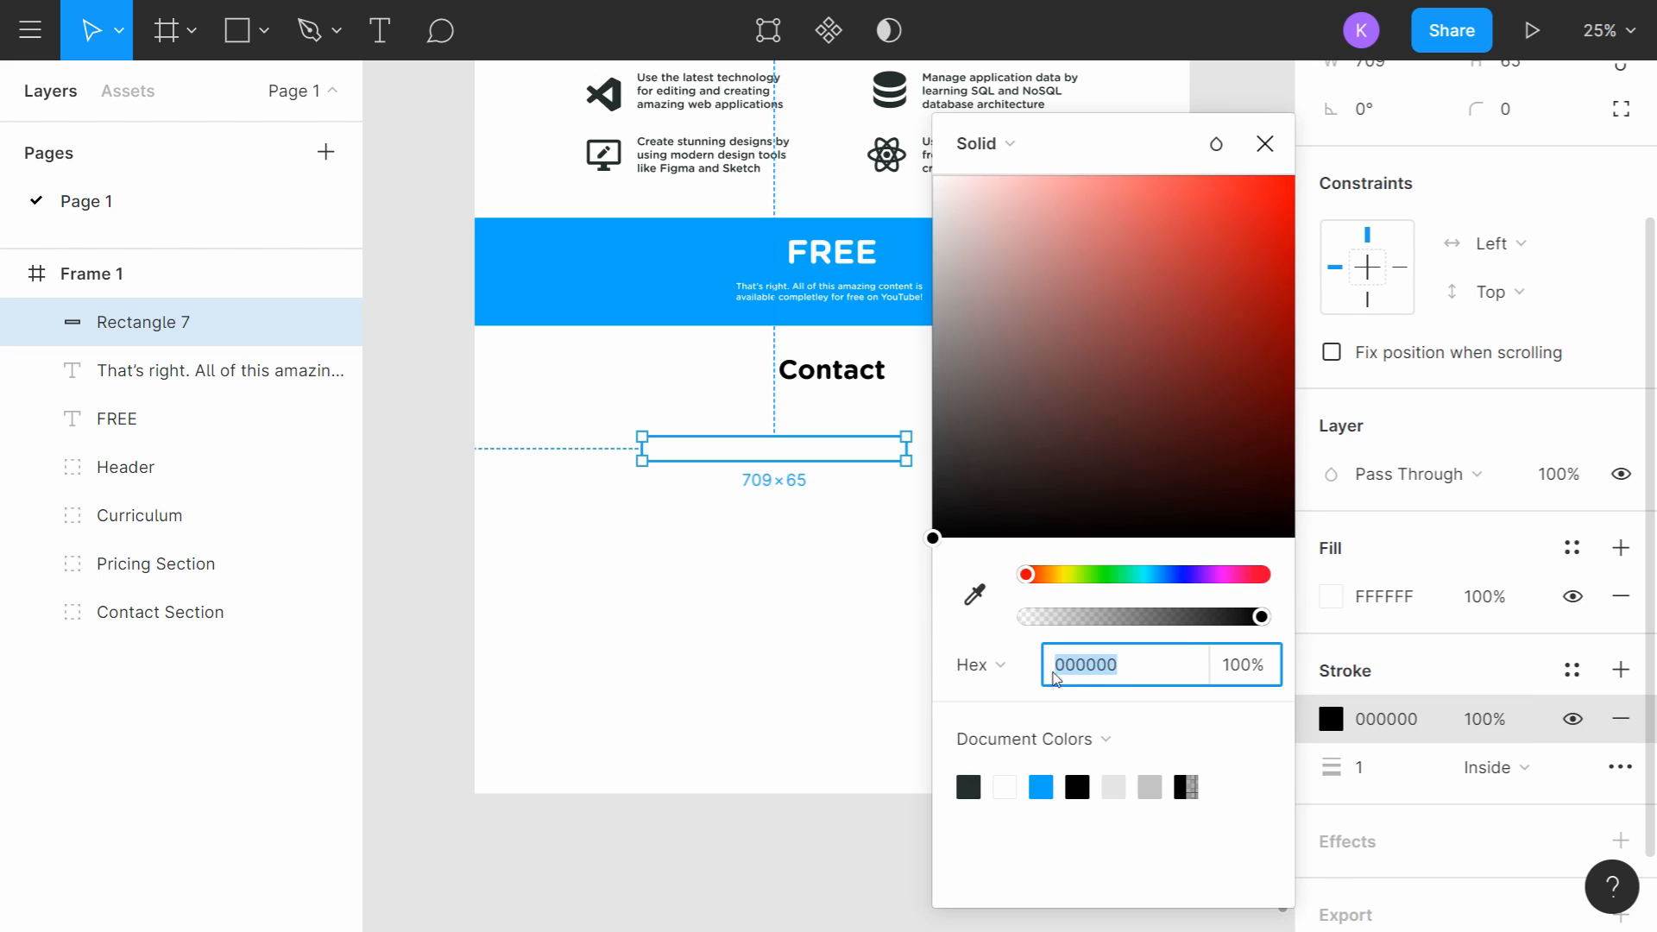
{"action": "left_click", "coordinate": [969, 782]}
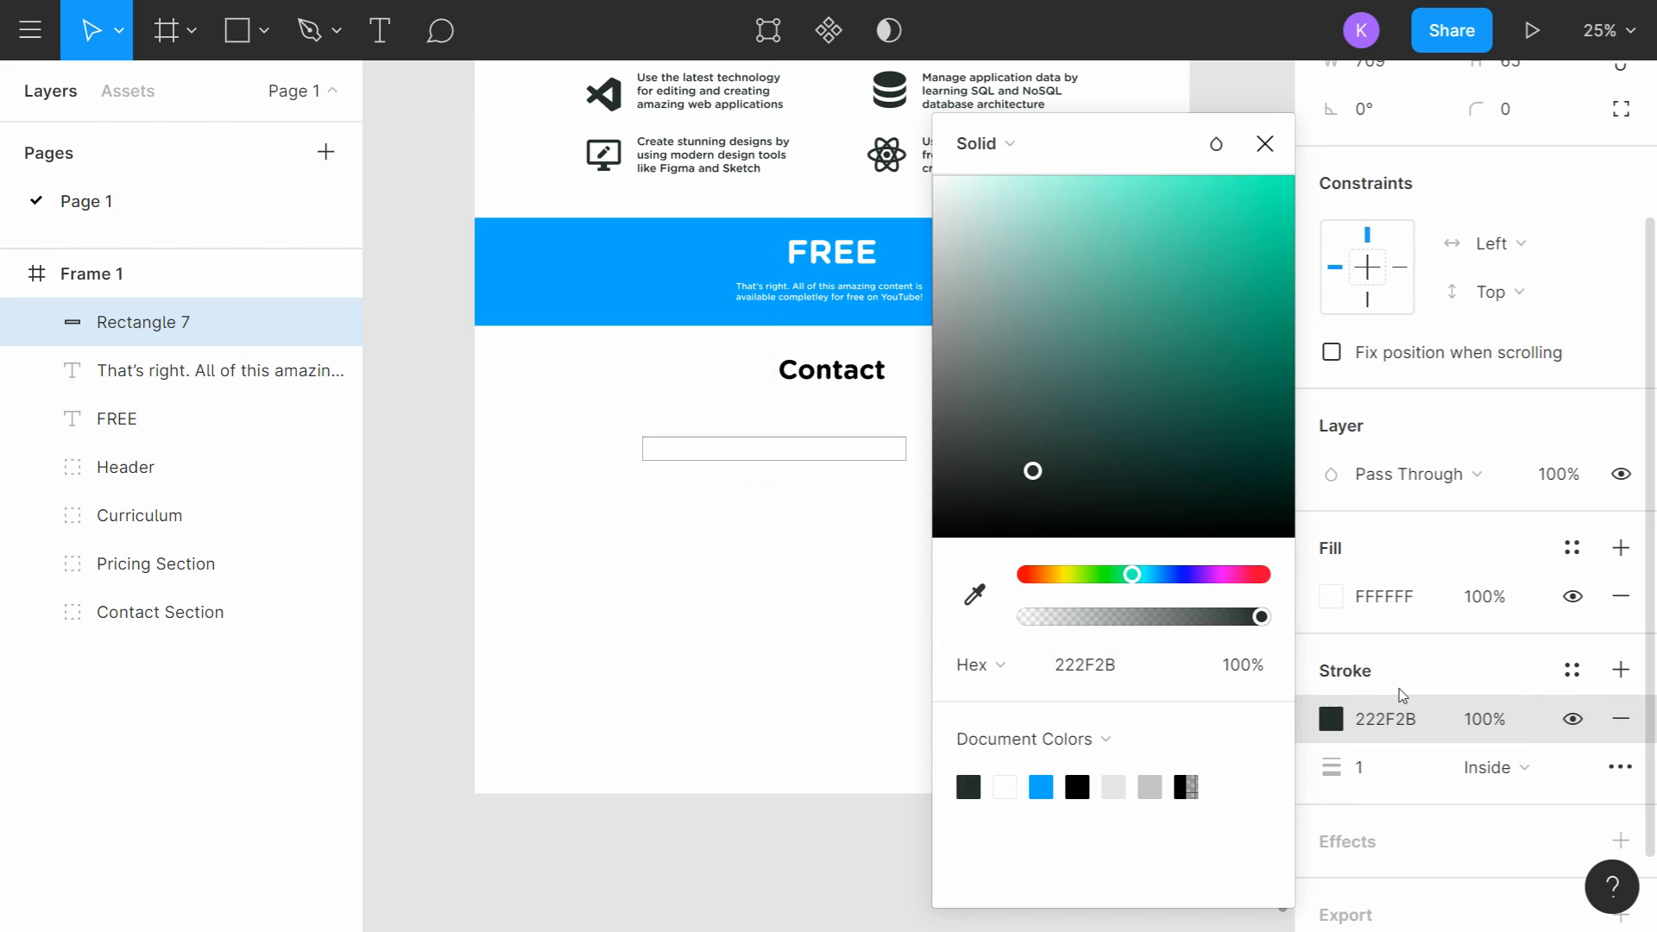
{"action": "left_click", "coordinate": [1265, 143]}
Step: Round the rectangle's corners to a radius of 12 and check the outline up close
{"action": "scroll", "coordinate": [1484, 371], "scroll_direction": "up", "scroll_amount": 3}
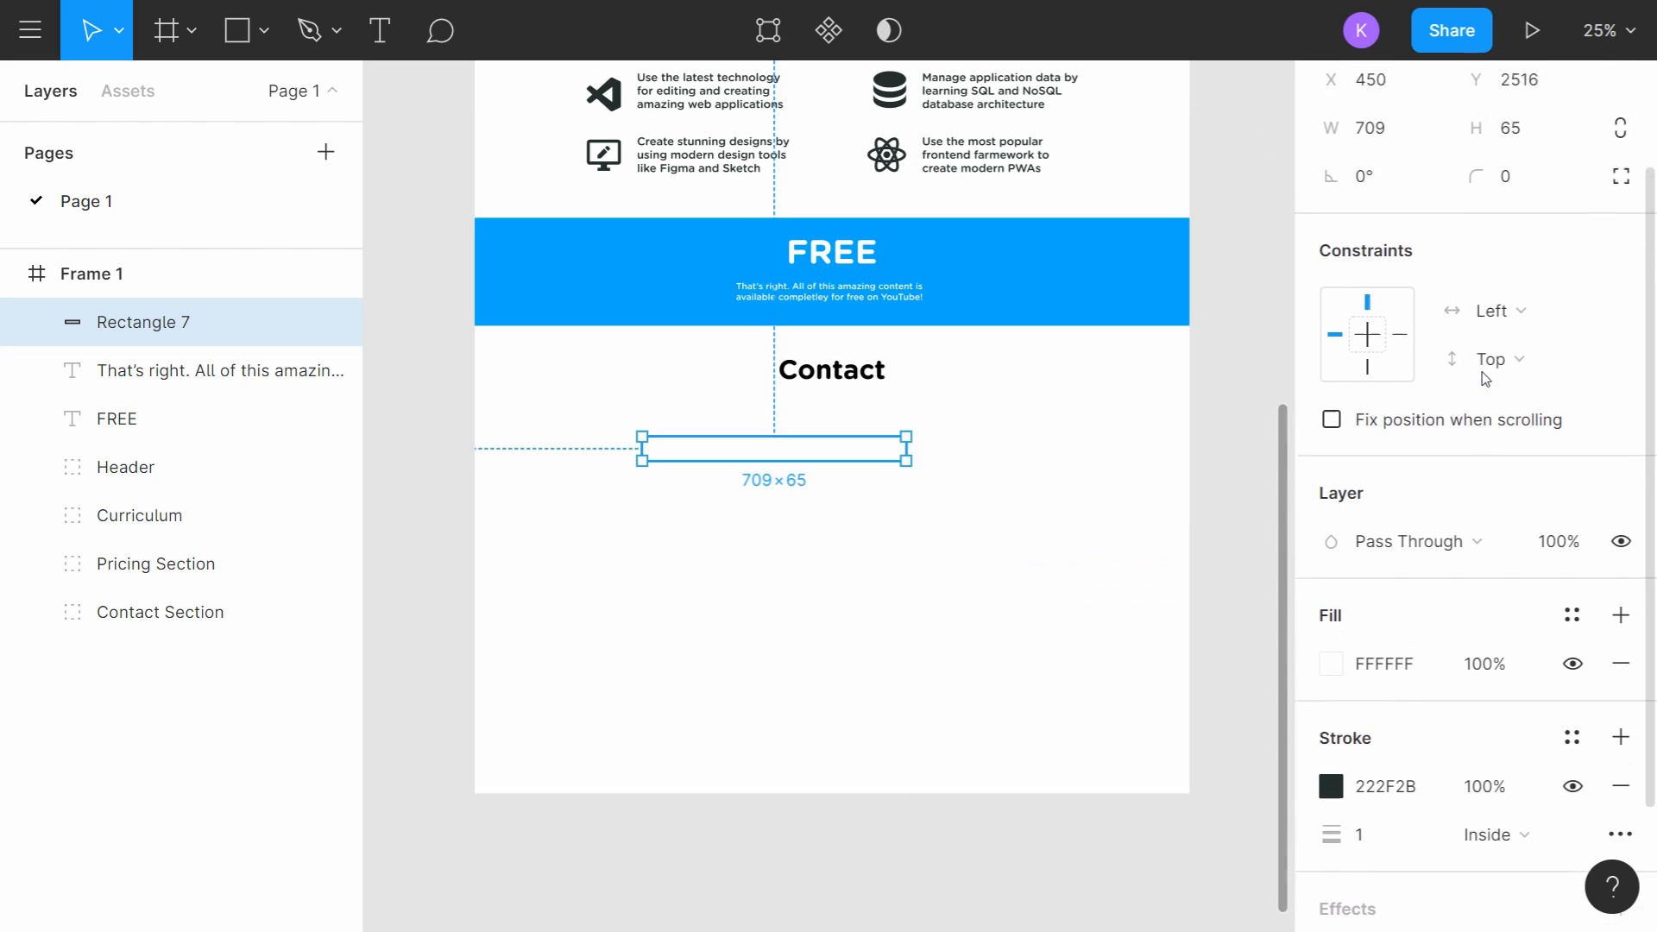
{"action": "left_click_drag", "start_coordinate": [1510, 317], "coordinate": [1506, 321]}
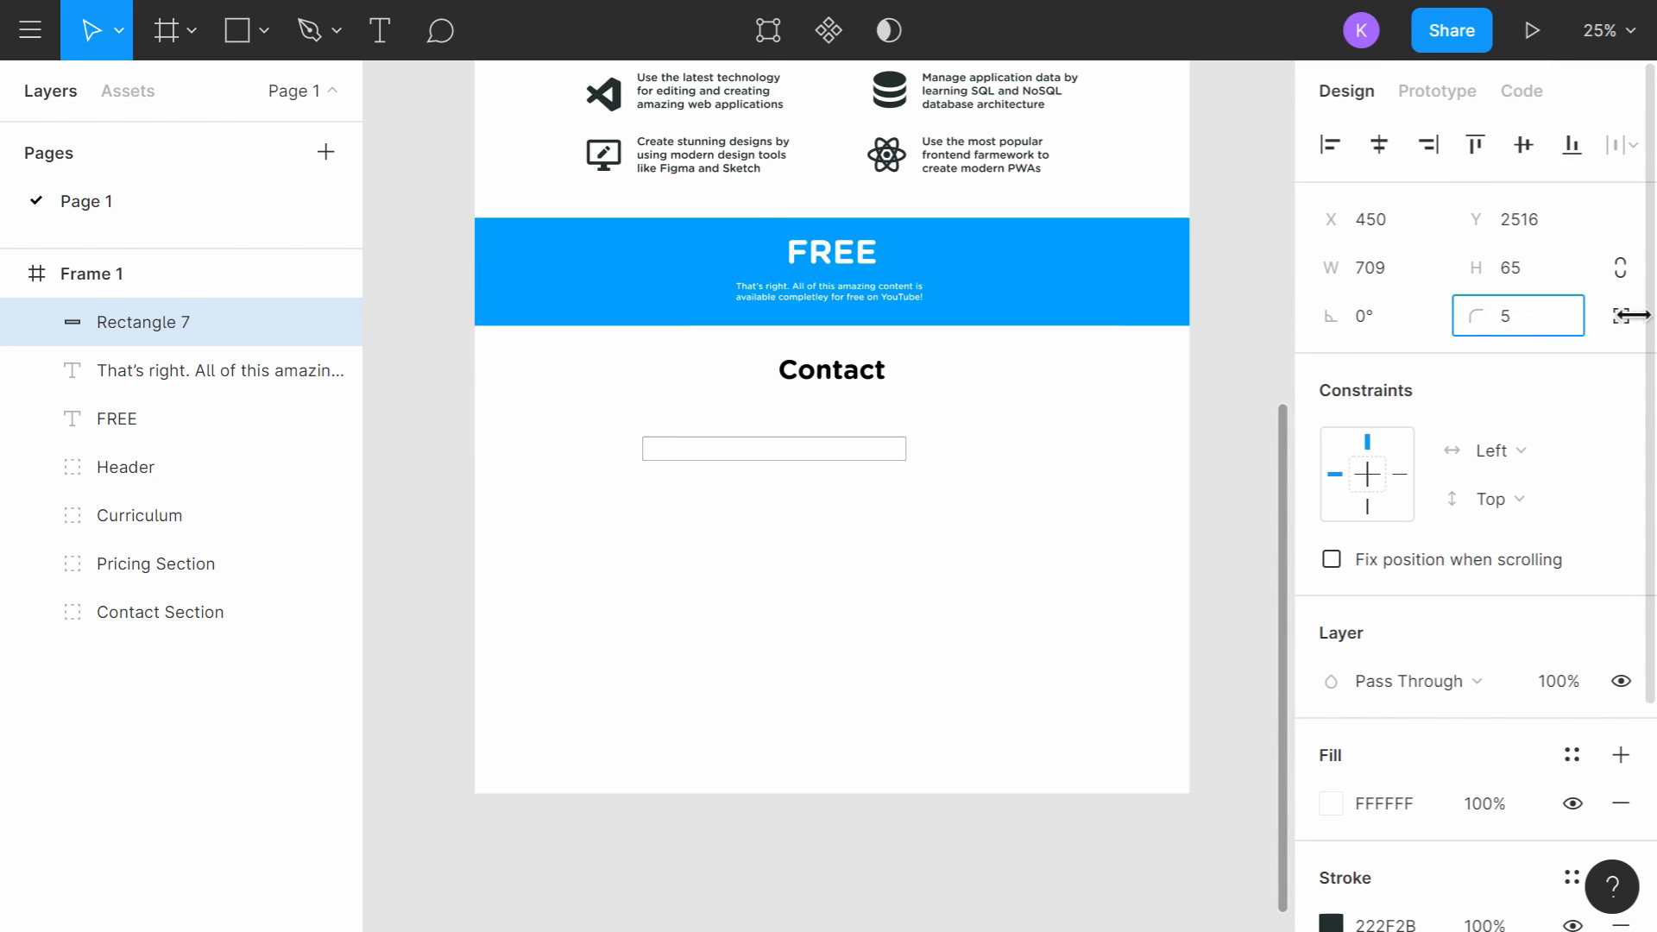
{"action": "key", "text": "F11"}
{"action": "key", "text": "shift+2"}
{"action": "left_click", "coordinate": [851, 429]}
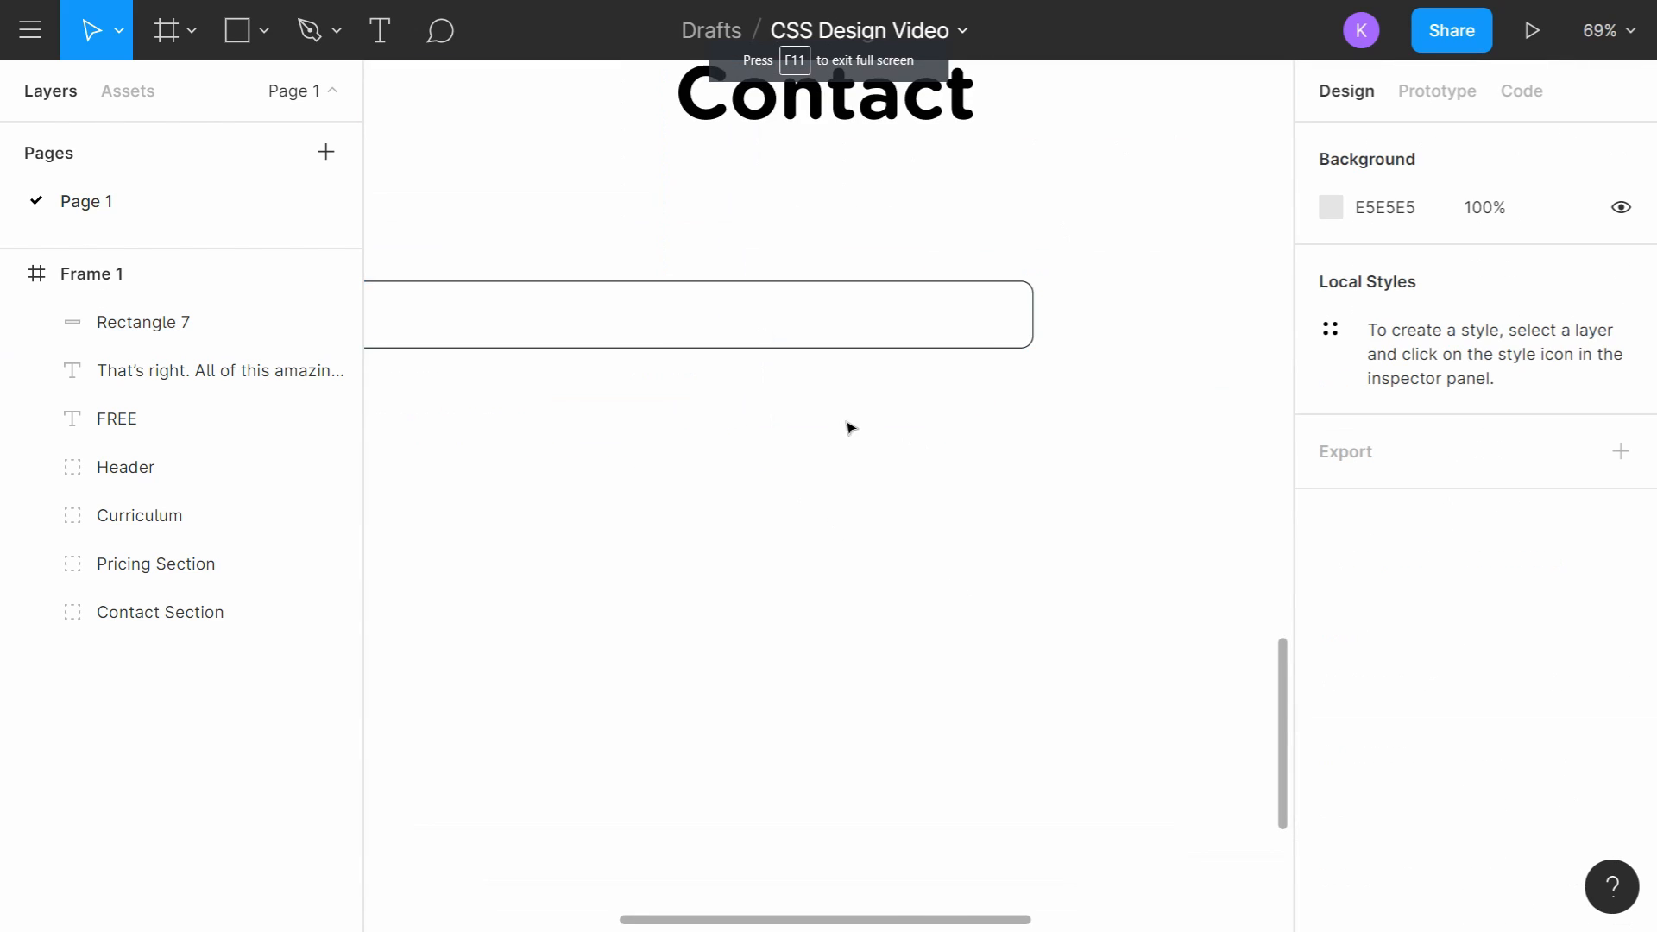
{"action": "left_click", "coordinate": [872, 403]}
{"action": "scroll", "coordinate": [897, 440], "scroll_direction": "right", "scroll_amount": 3}
{"action": "left_click", "coordinate": [919, 476]}
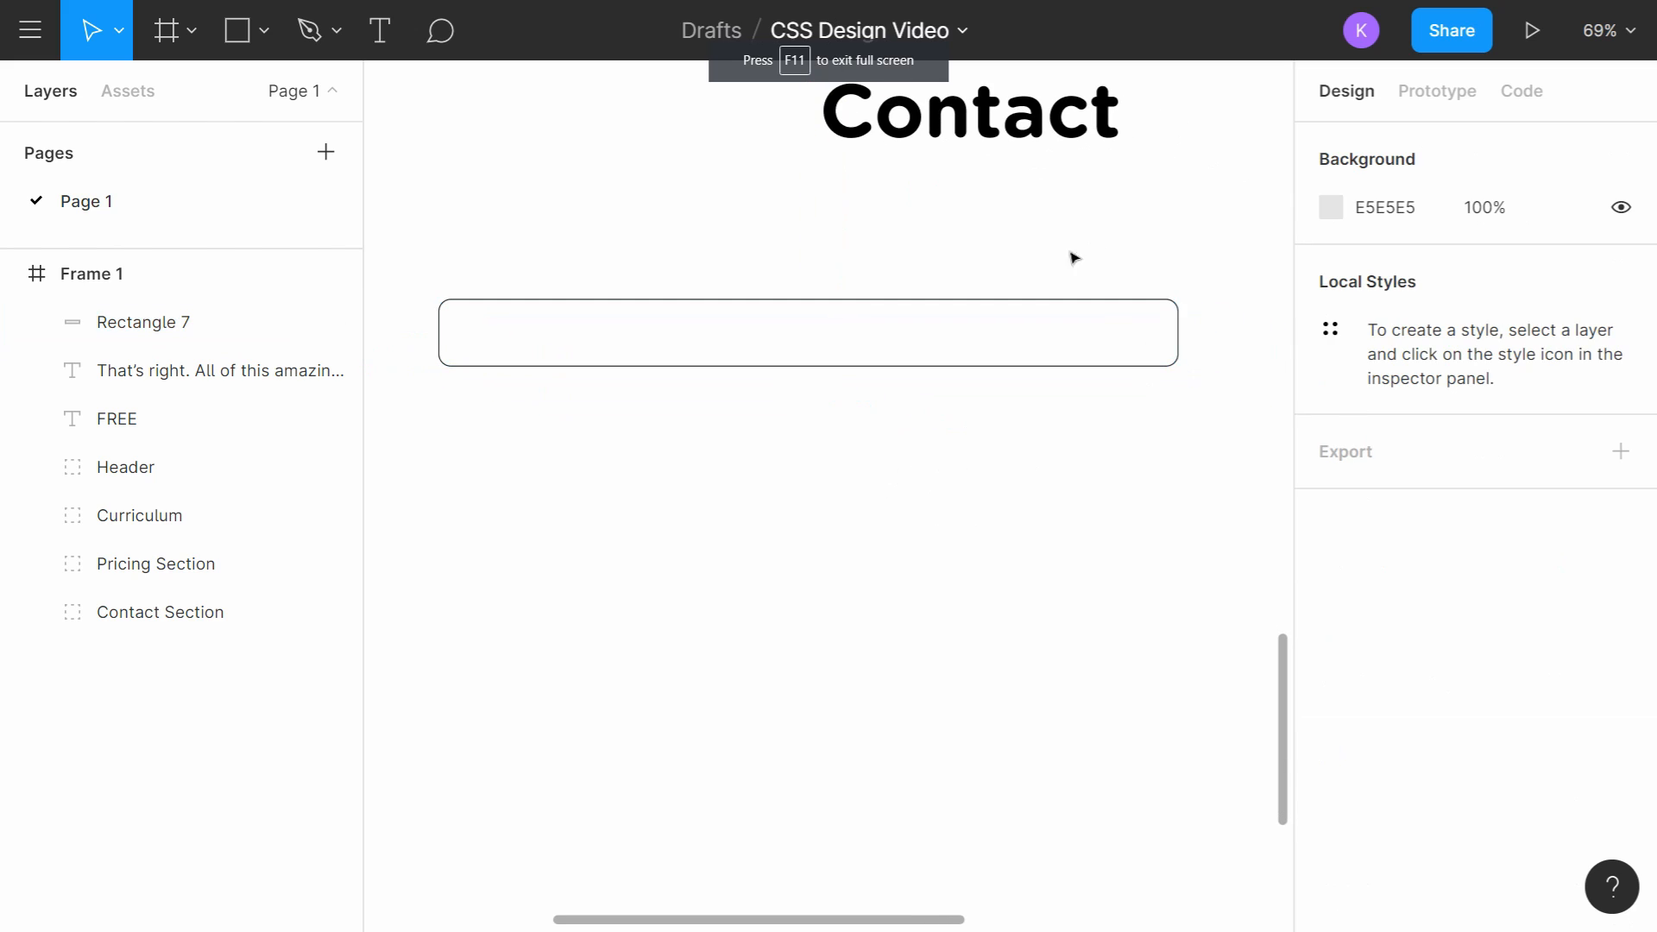
{"action": "scroll", "coordinate": [791, 492], "scroll_direction": "down", "scroll_amount": 3}
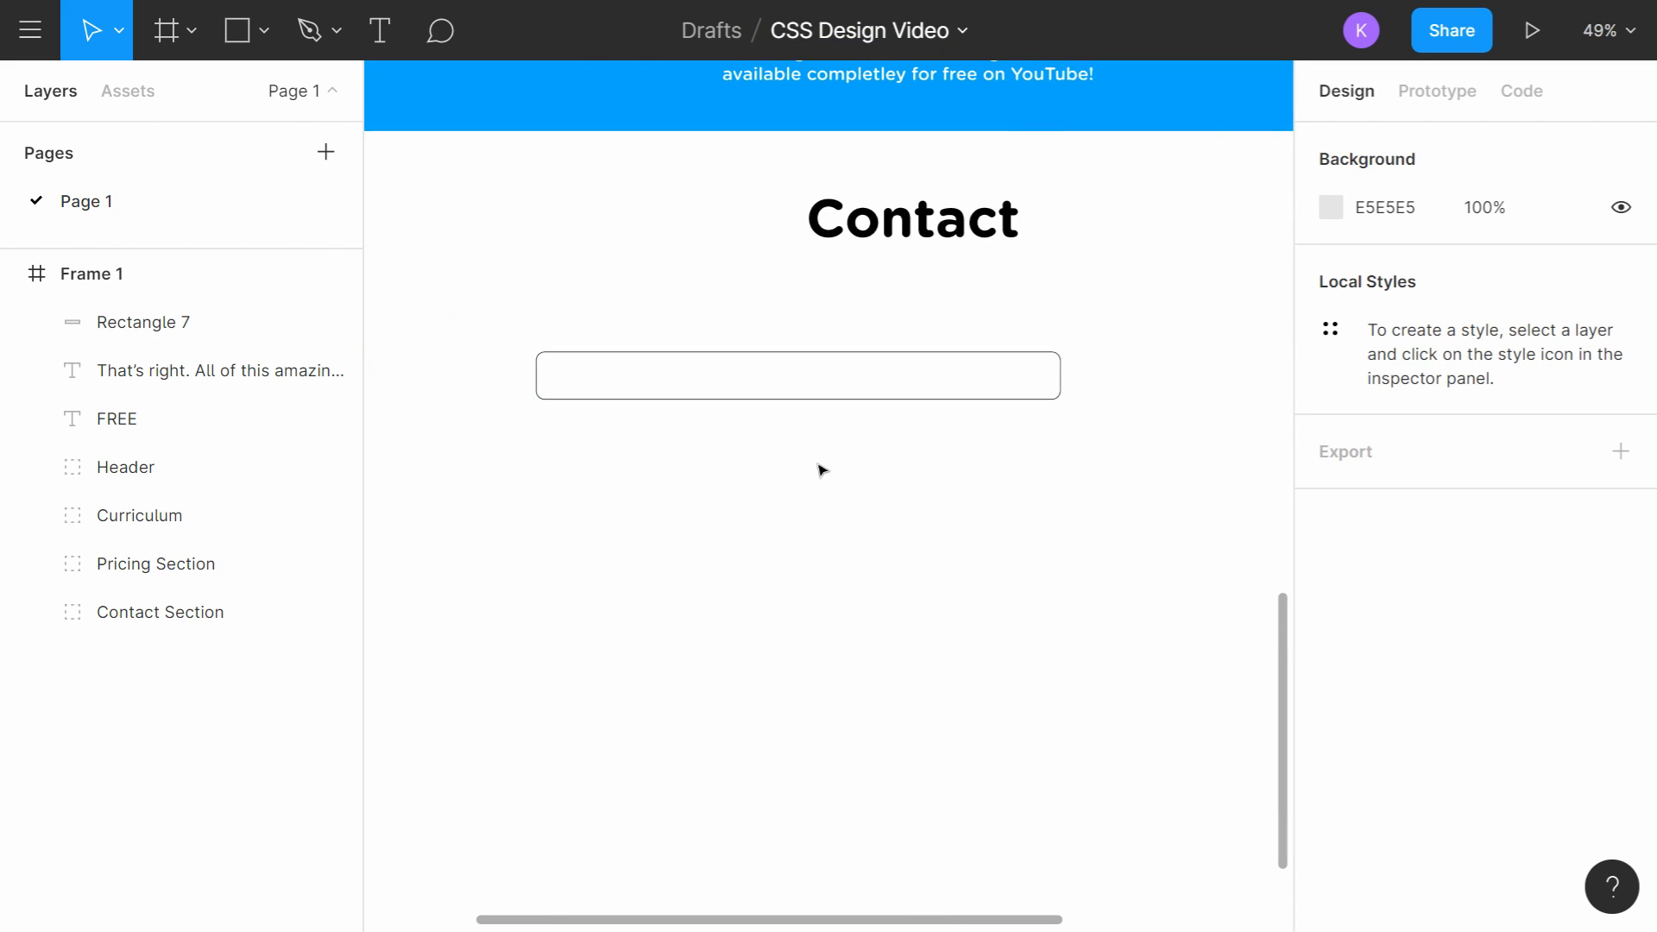
{"action": "scroll", "coordinate": [821, 471], "scroll_direction": "right", "scroll_amount": 1}
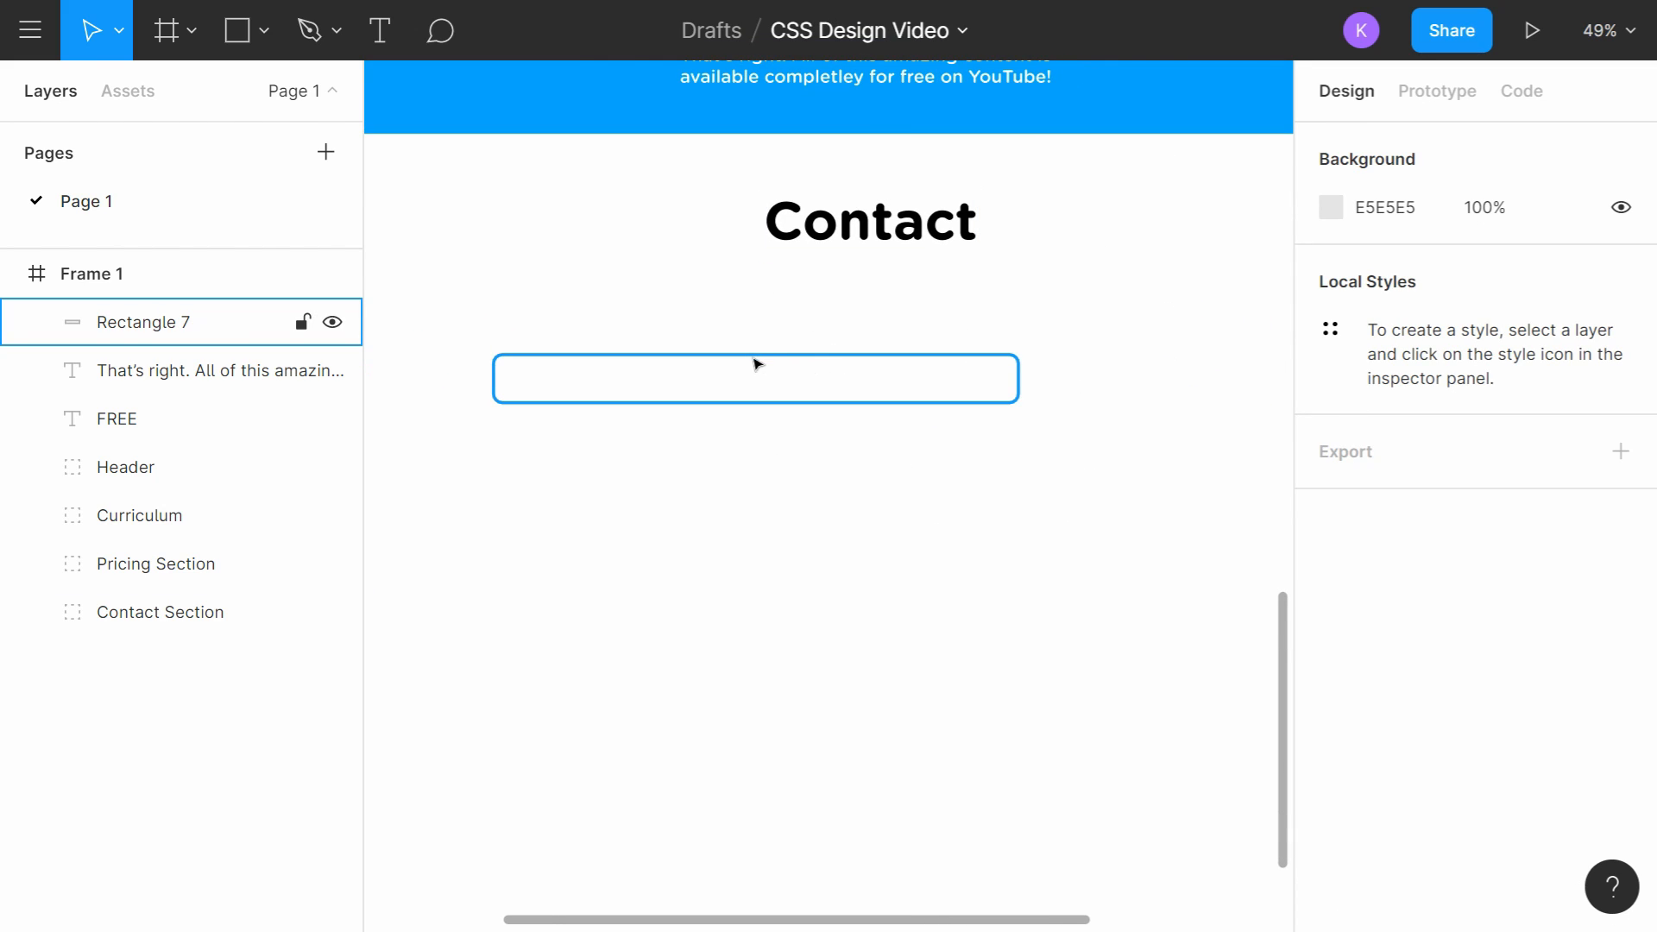
Step: Increase the rounded rectangle's stroke weight to 2 and leave its vector editing mode
{"action": "double_click", "coordinate": [792, 370]}
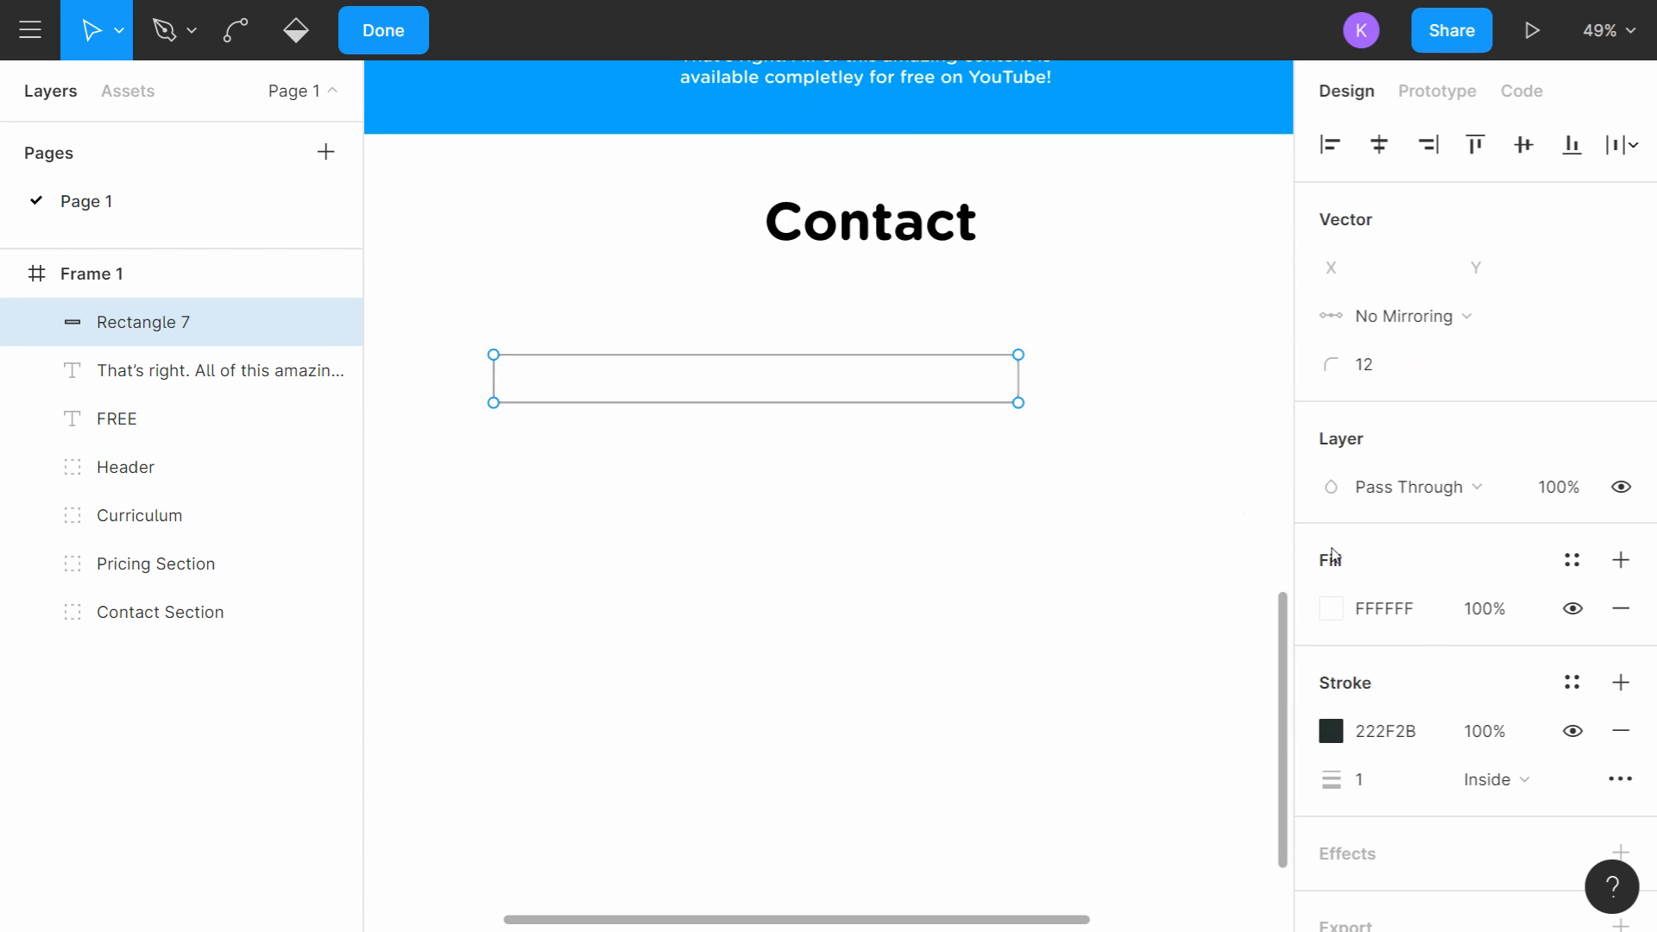
{"action": "left_click", "coordinate": [1395, 778]}
{"action": "key", "text": "Up"}
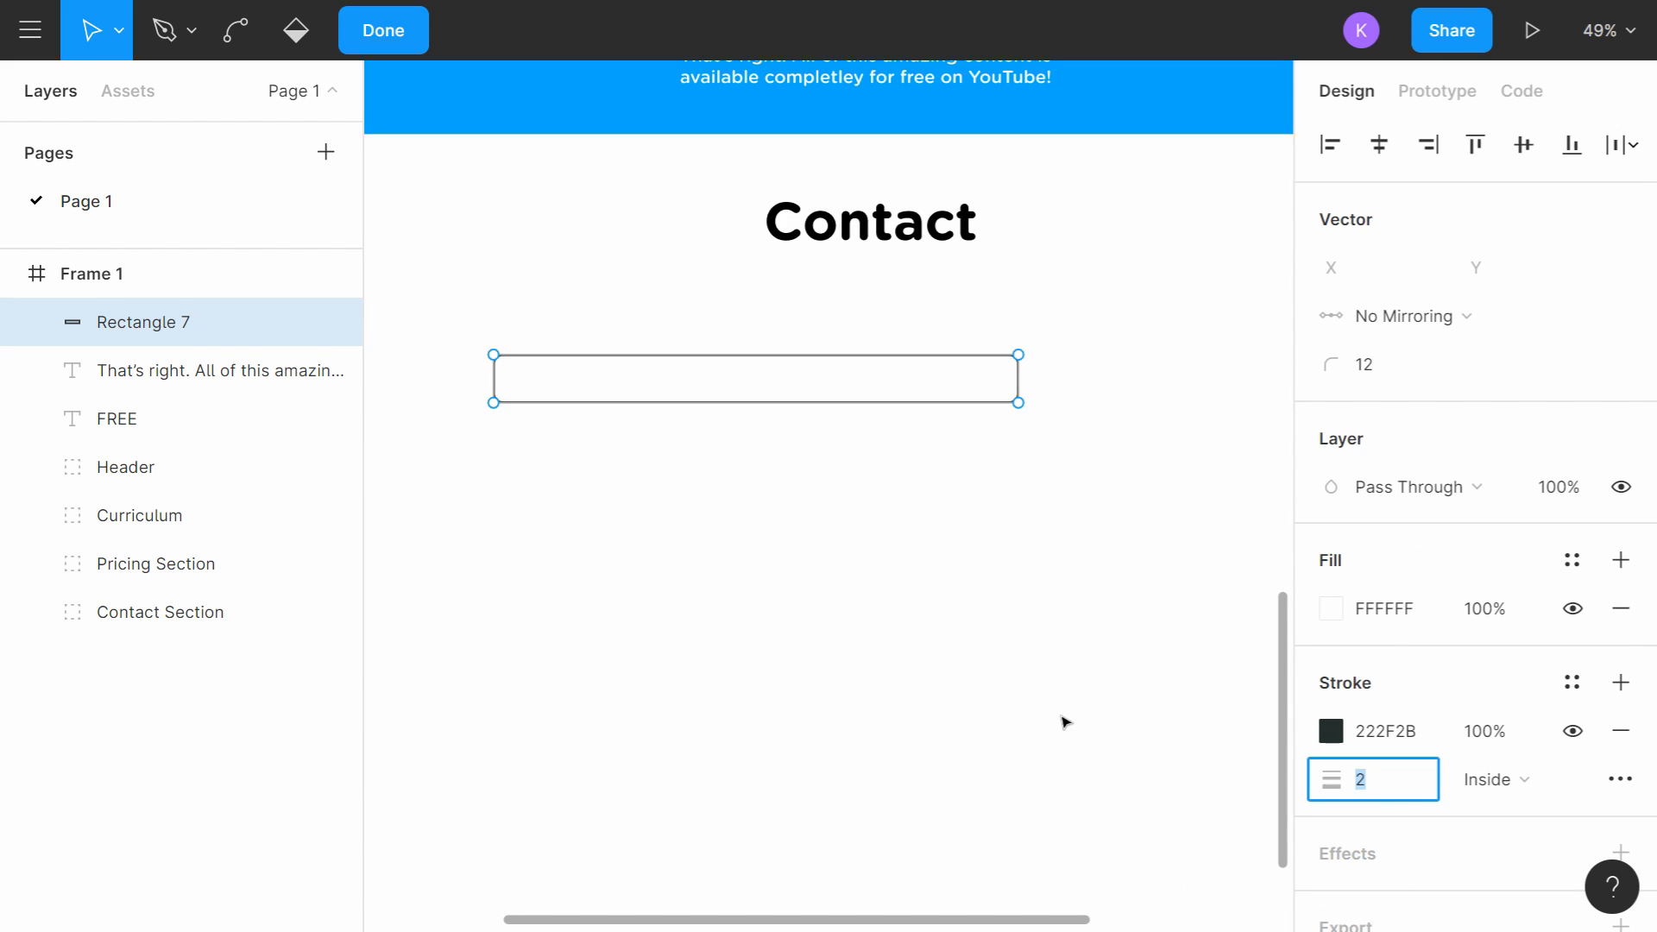
{"action": "key", "text": "Return"}
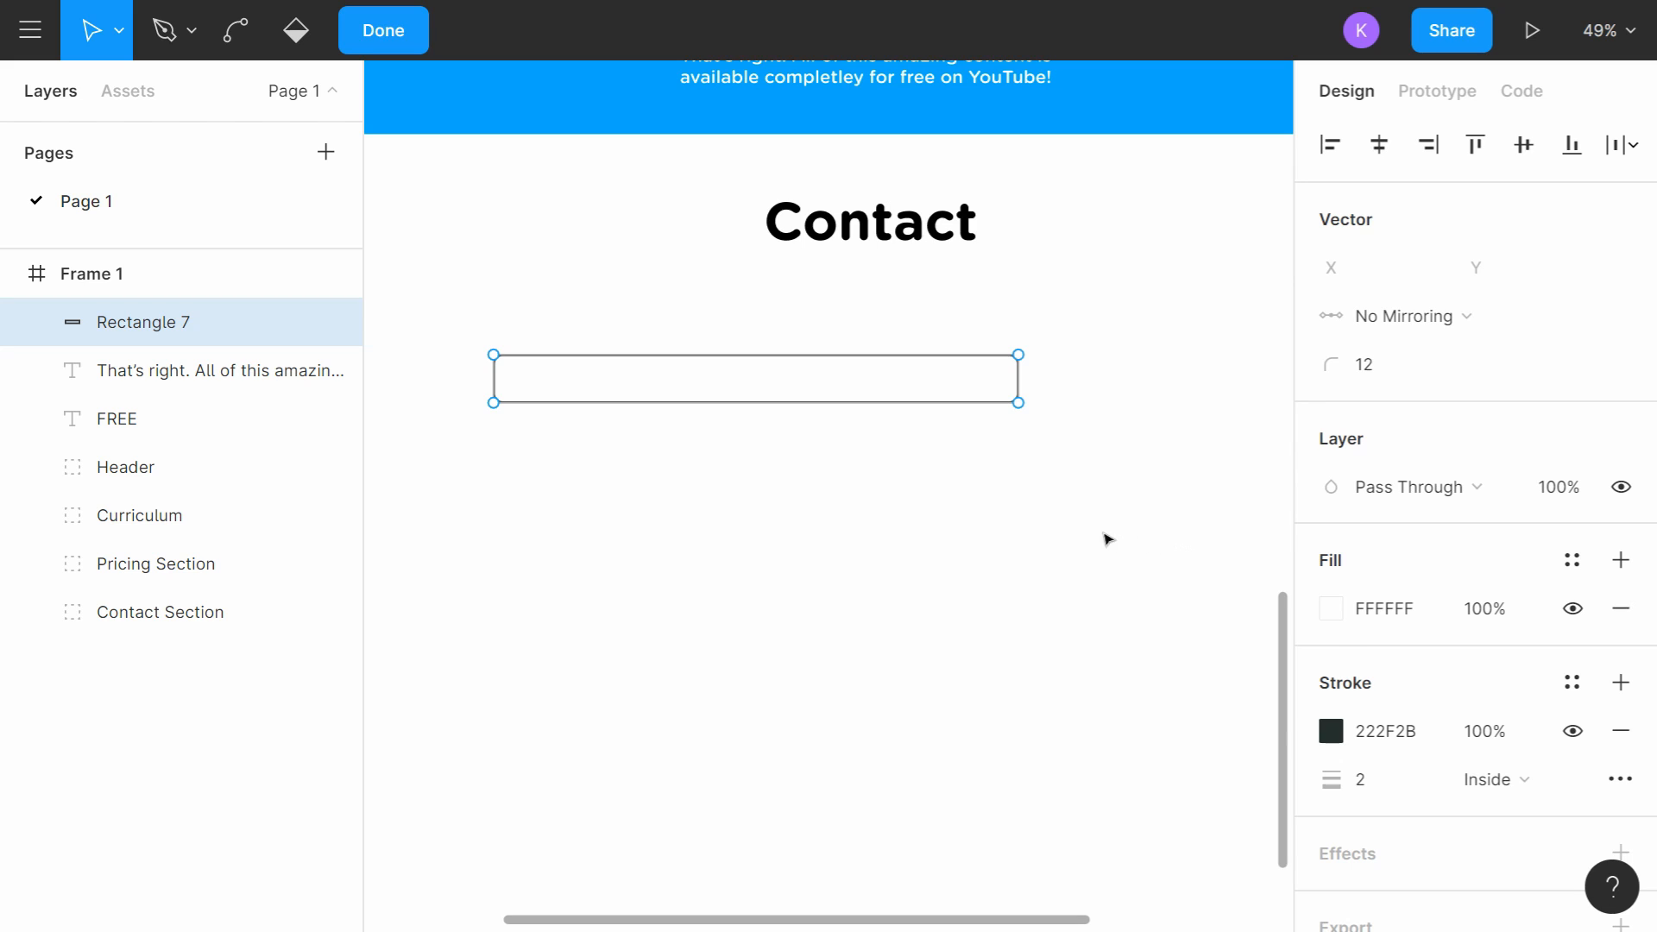
{"action": "key", "text": "Escape"}
{"action": "key", "text": "Escape"}
{"action": "left_click_drag", "start_coordinate": [1021, 510], "coordinate": [1072, 494]}
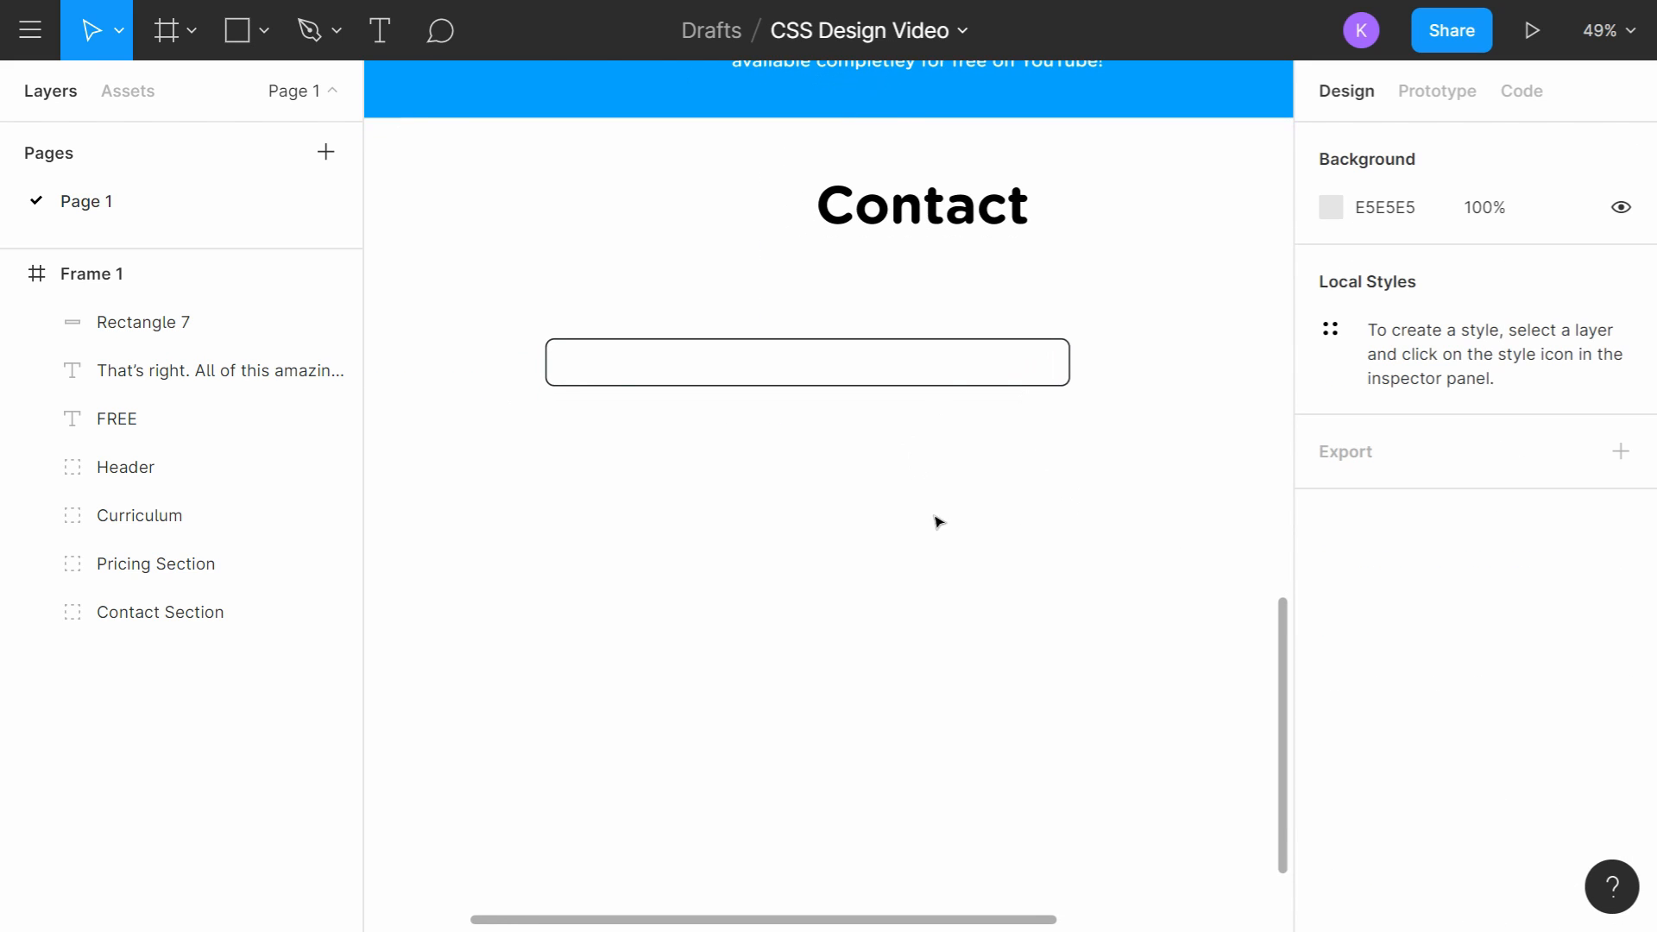
Step: Move the rounded rectangle's layer into the Contact Section group, above the Contact text
{"action": "scroll", "coordinate": [938, 521], "scroll_direction": "down", "scroll_amount": 3}
{"action": "left_click_drag", "start_coordinate": [928, 521], "coordinate": [802, 509]}
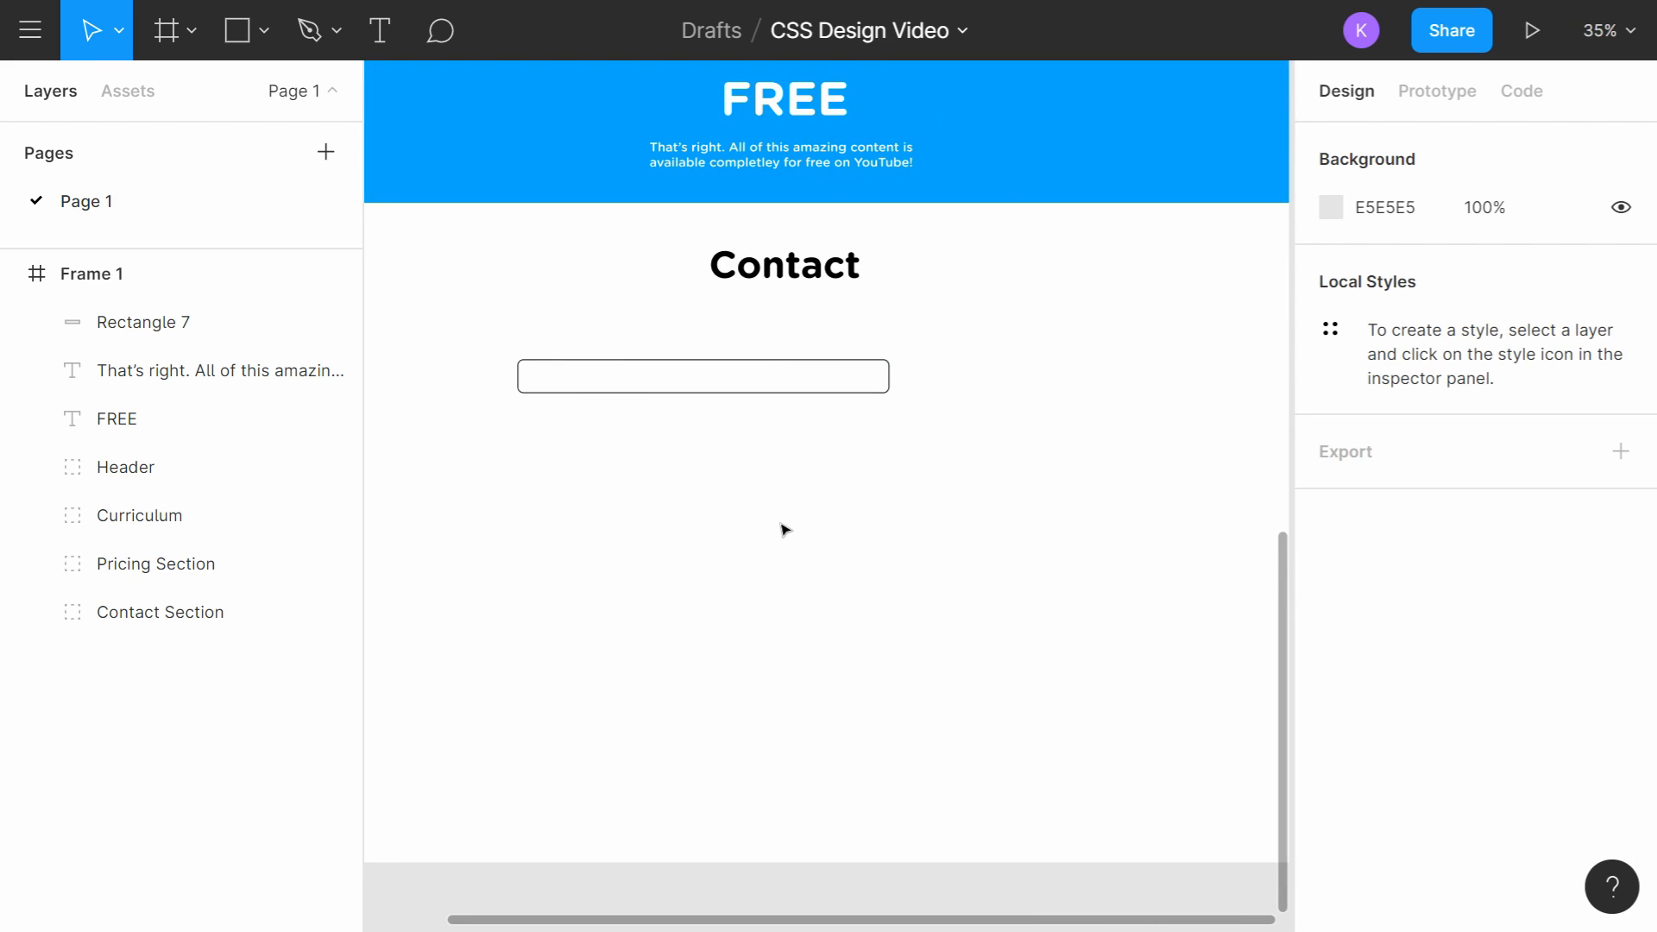
{"action": "left_click", "coordinate": [702, 362]}
{"action": "scroll", "coordinate": [736, 492], "scroll_direction": "left", "scroll_amount": 2}
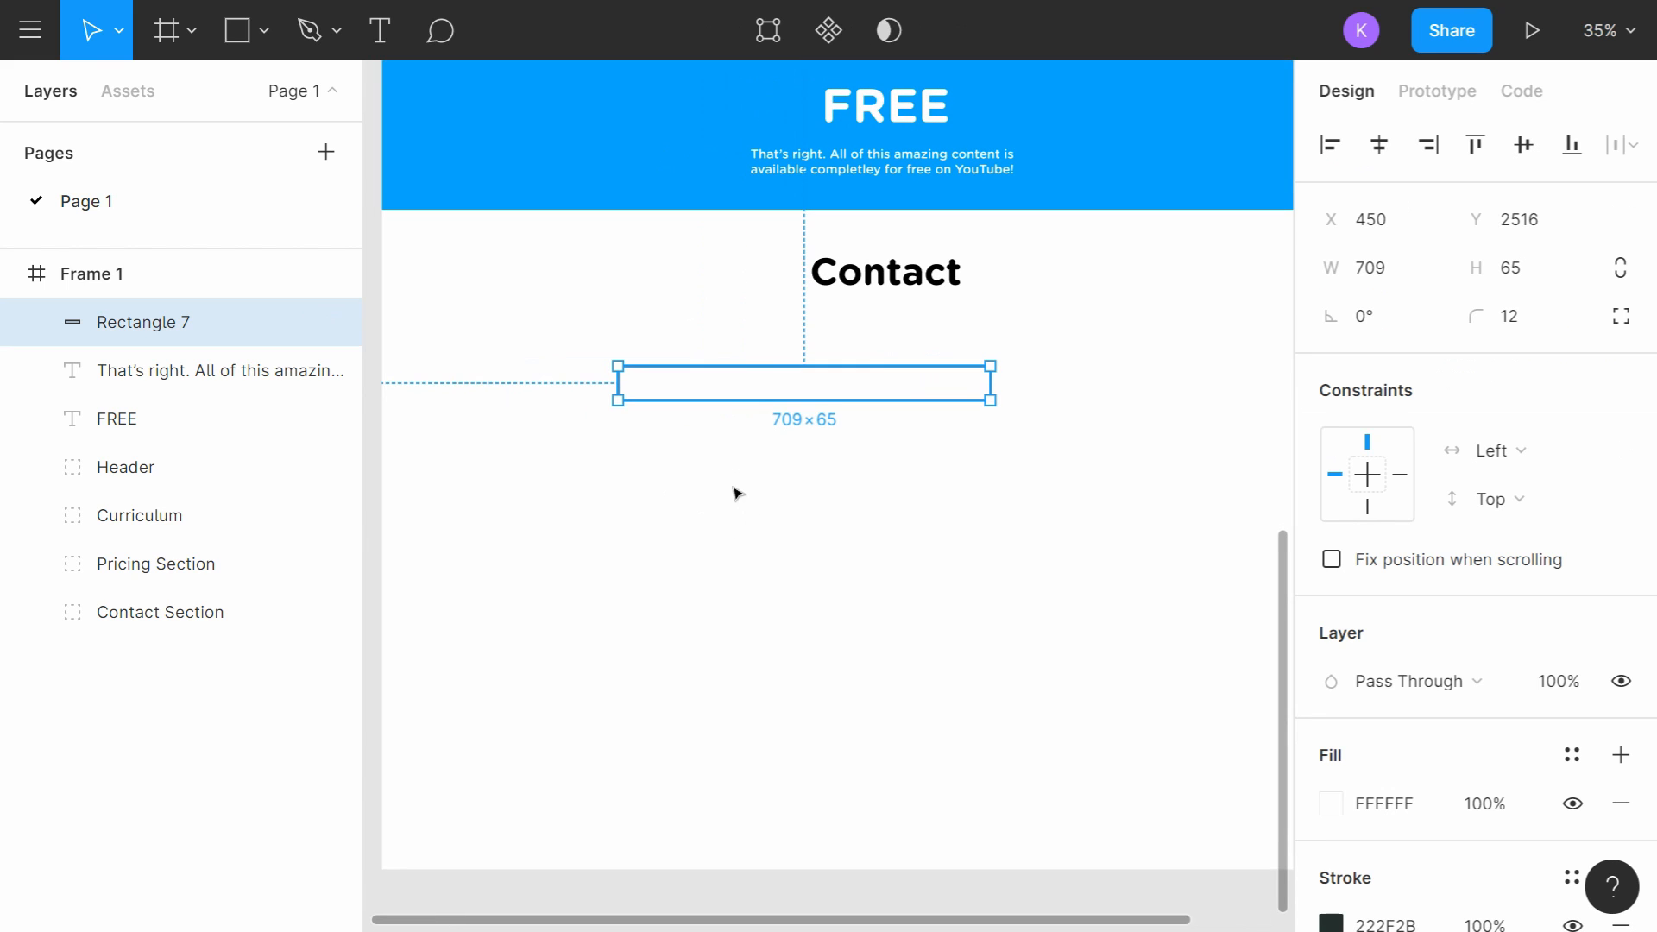
{"action": "left_click_drag", "start_coordinate": [151, 325], "coordinate": [173, 630]}
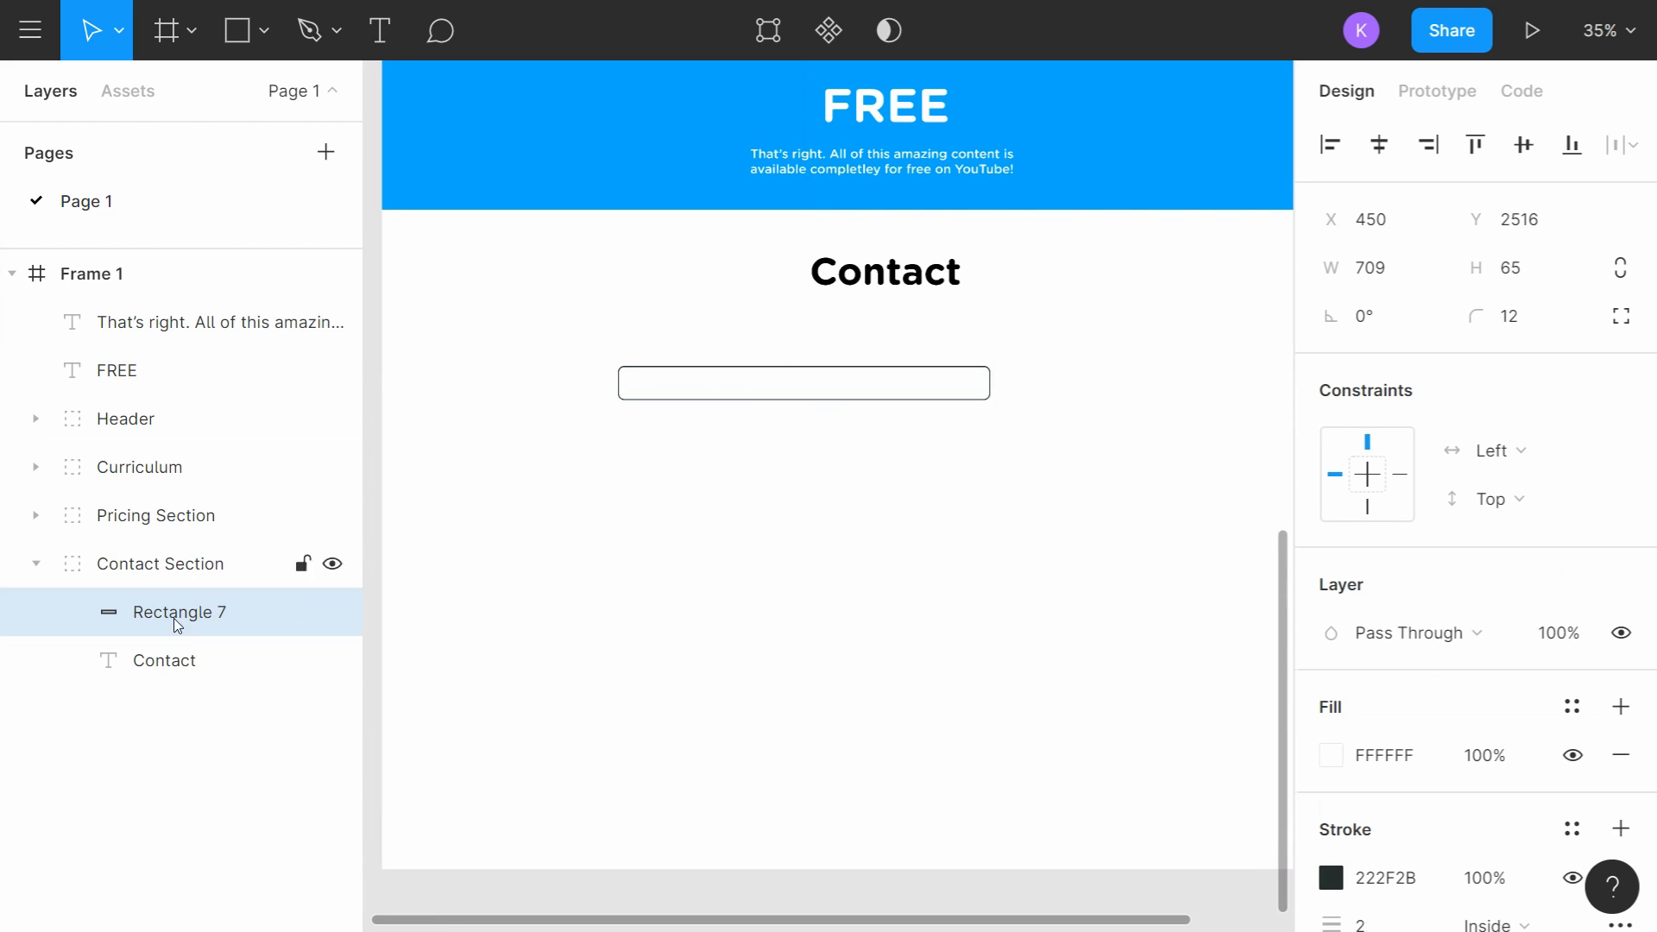
Step: Add a "Name" text label at size 36 just above the rounded rectangle's left end
{"action": "left_click", "coordinate": [379, 31]}
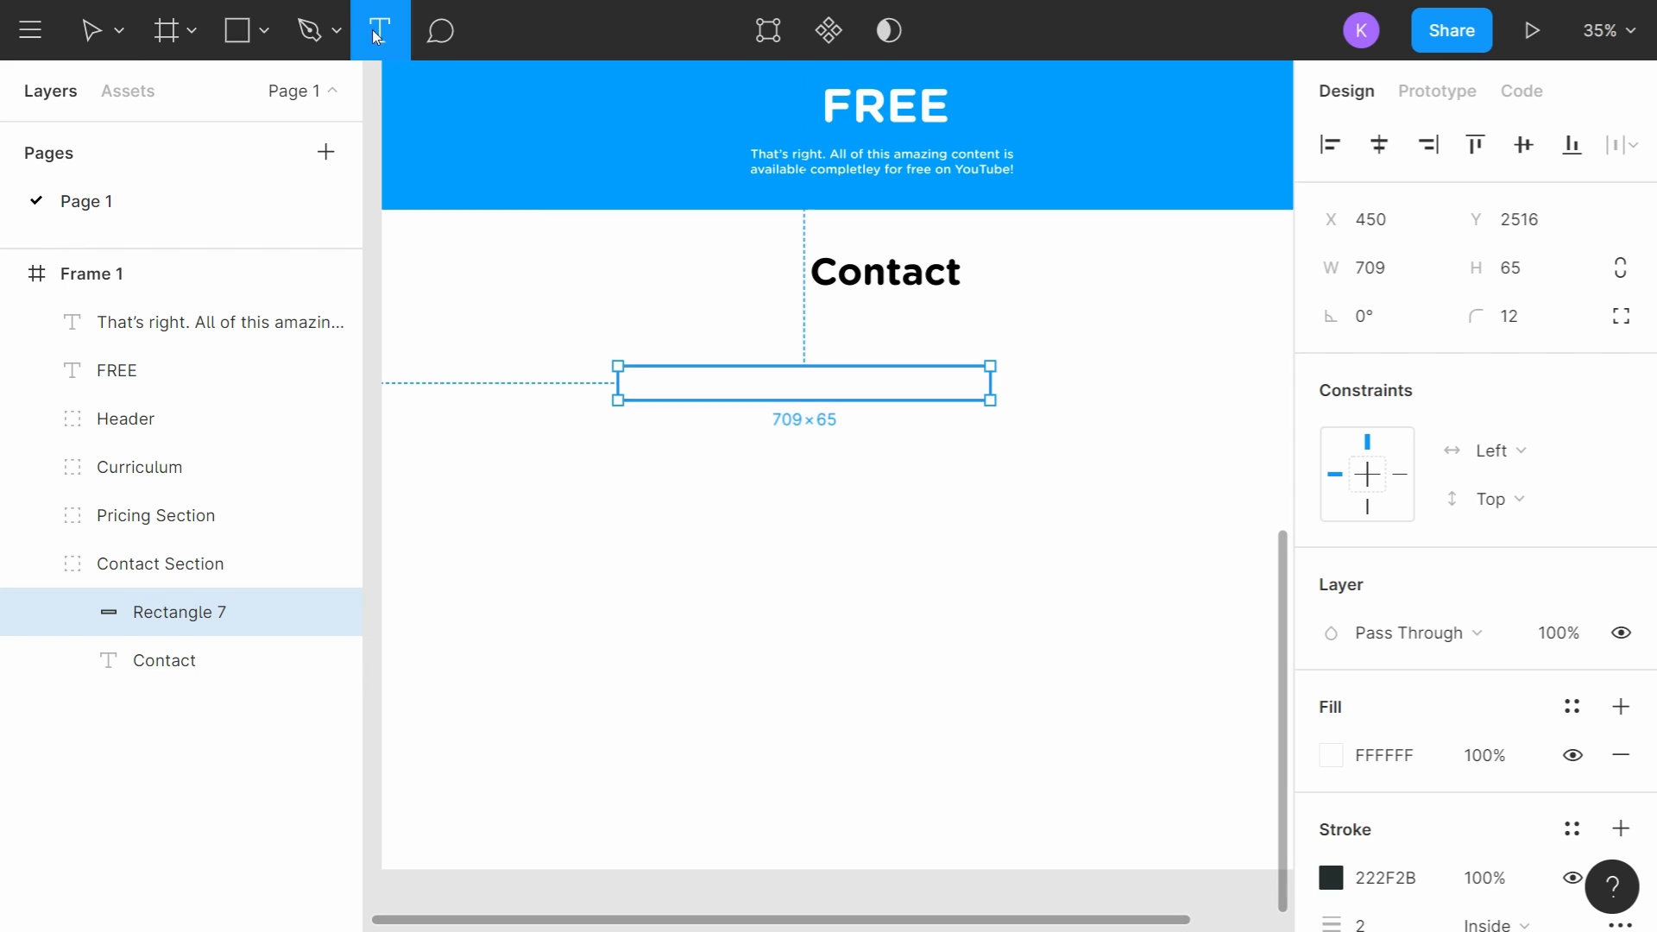
{"action": "left_click", "coordinate": [631, 341]}
{"action": "scroll", "coordinate": [803, 432], "scroll_direction": "up", "scroll_amount": 5}
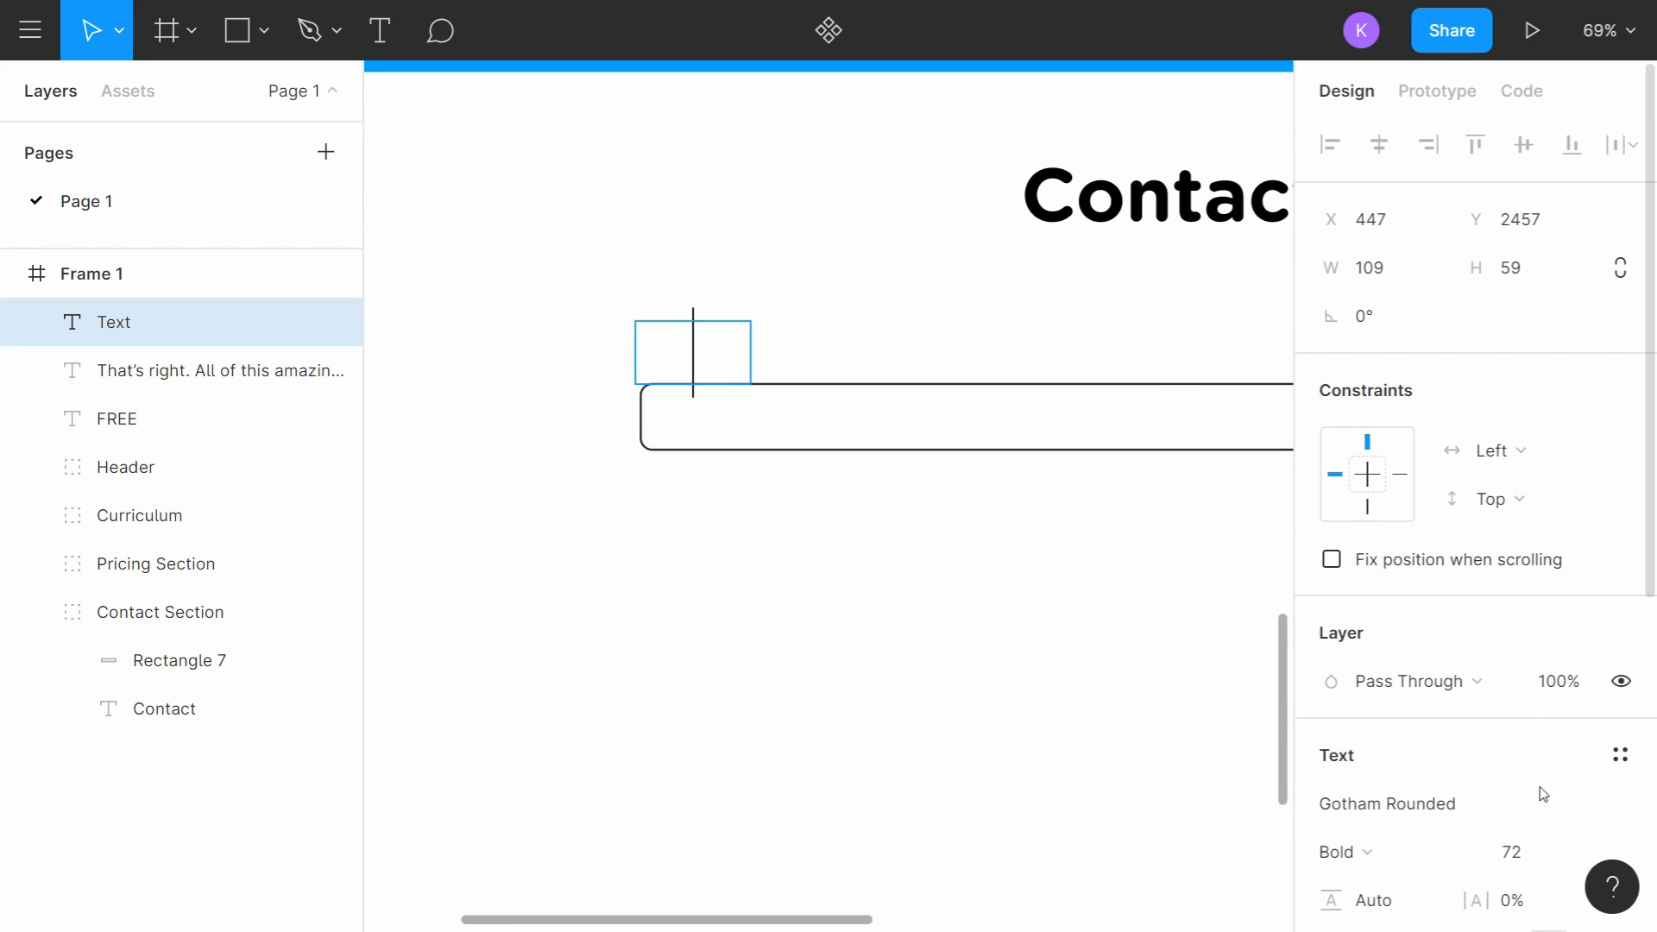
{"action": "left_click", "coordinate": [1553, 852]}
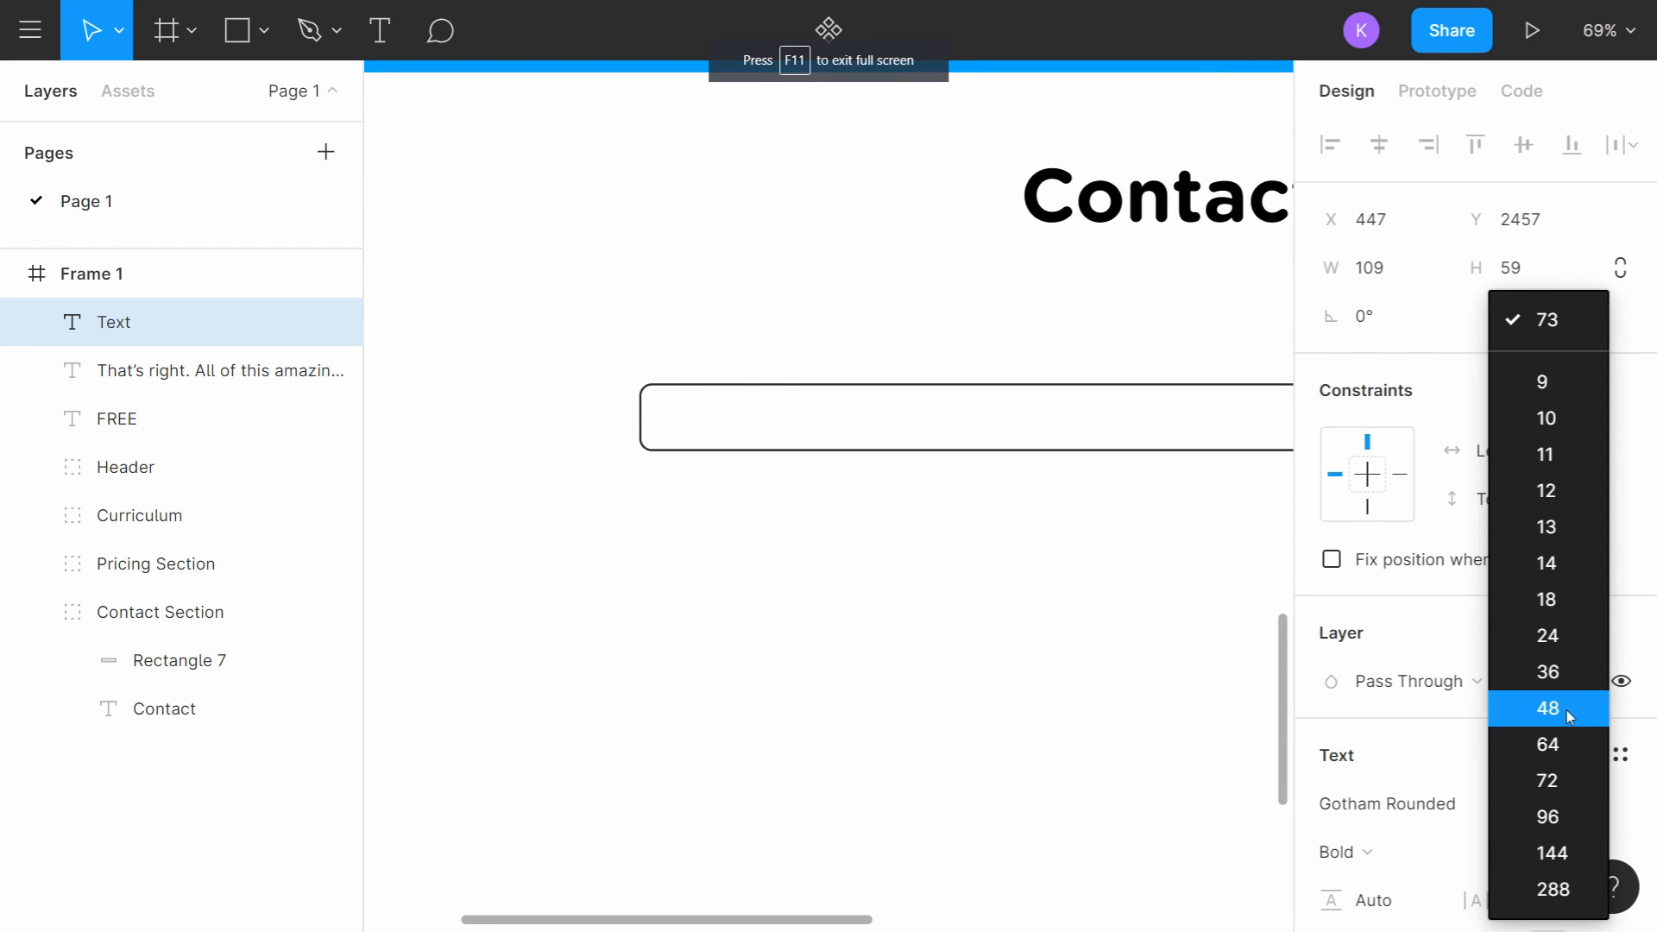
{"action": "left_click", "coordinate": [1569, 716]}
{"action": "left_click", "coordinate": [1553, 853]}
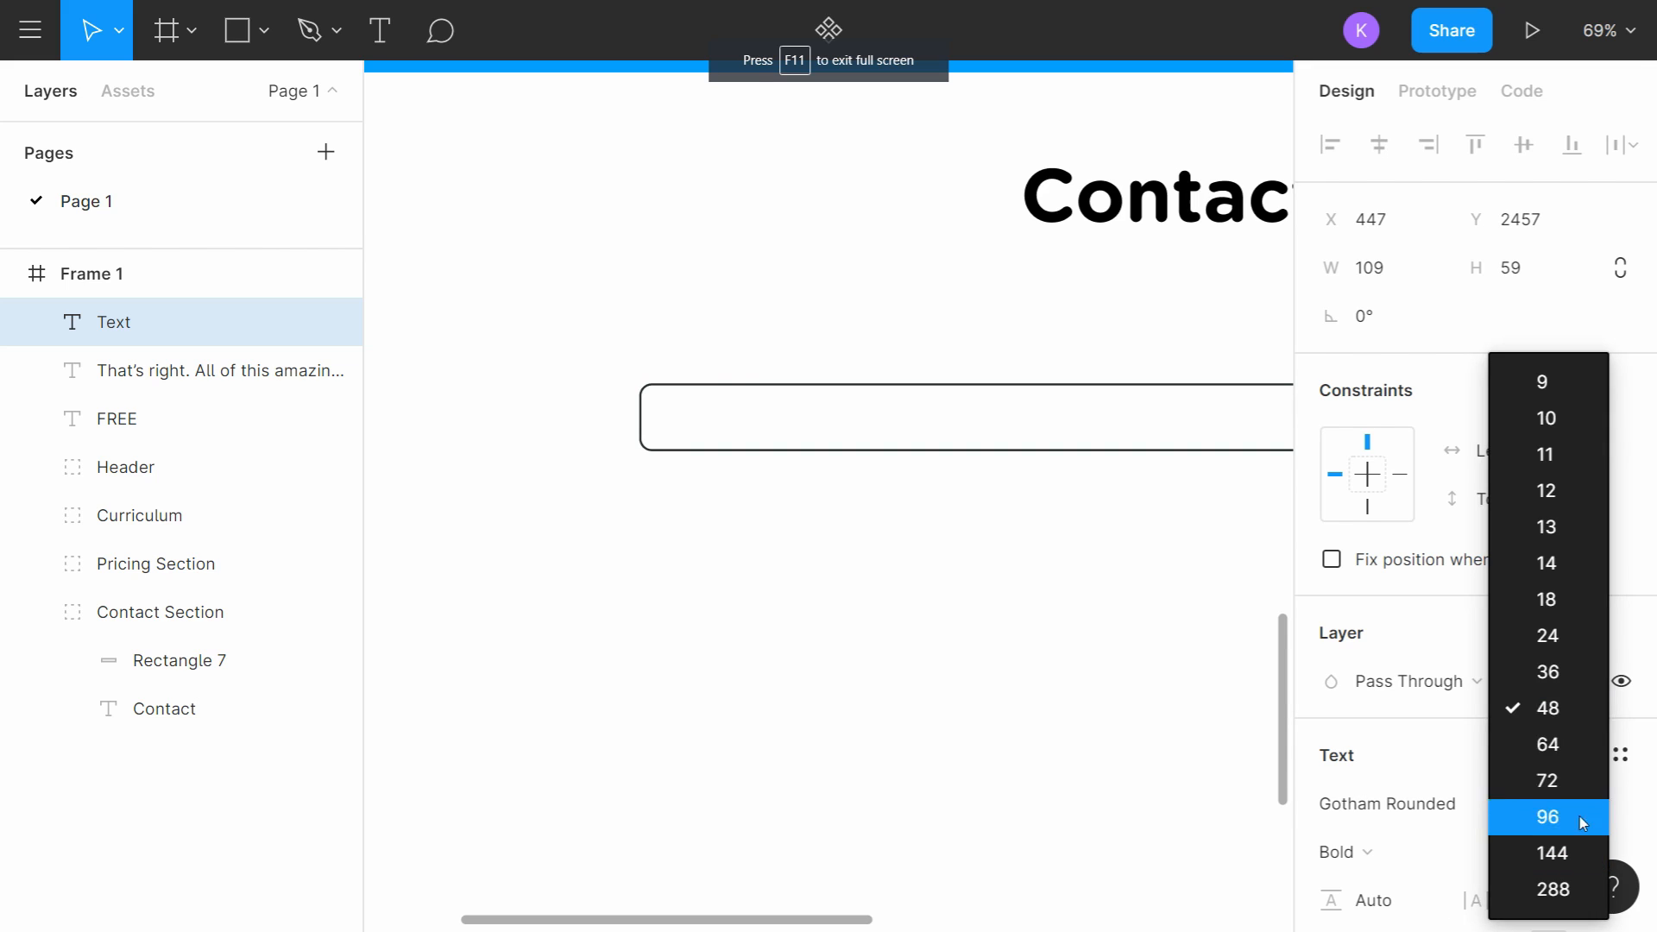
{"action": "left_click", "coordinate": [1567, 680]}
{"action": "type", "text": "Name"}
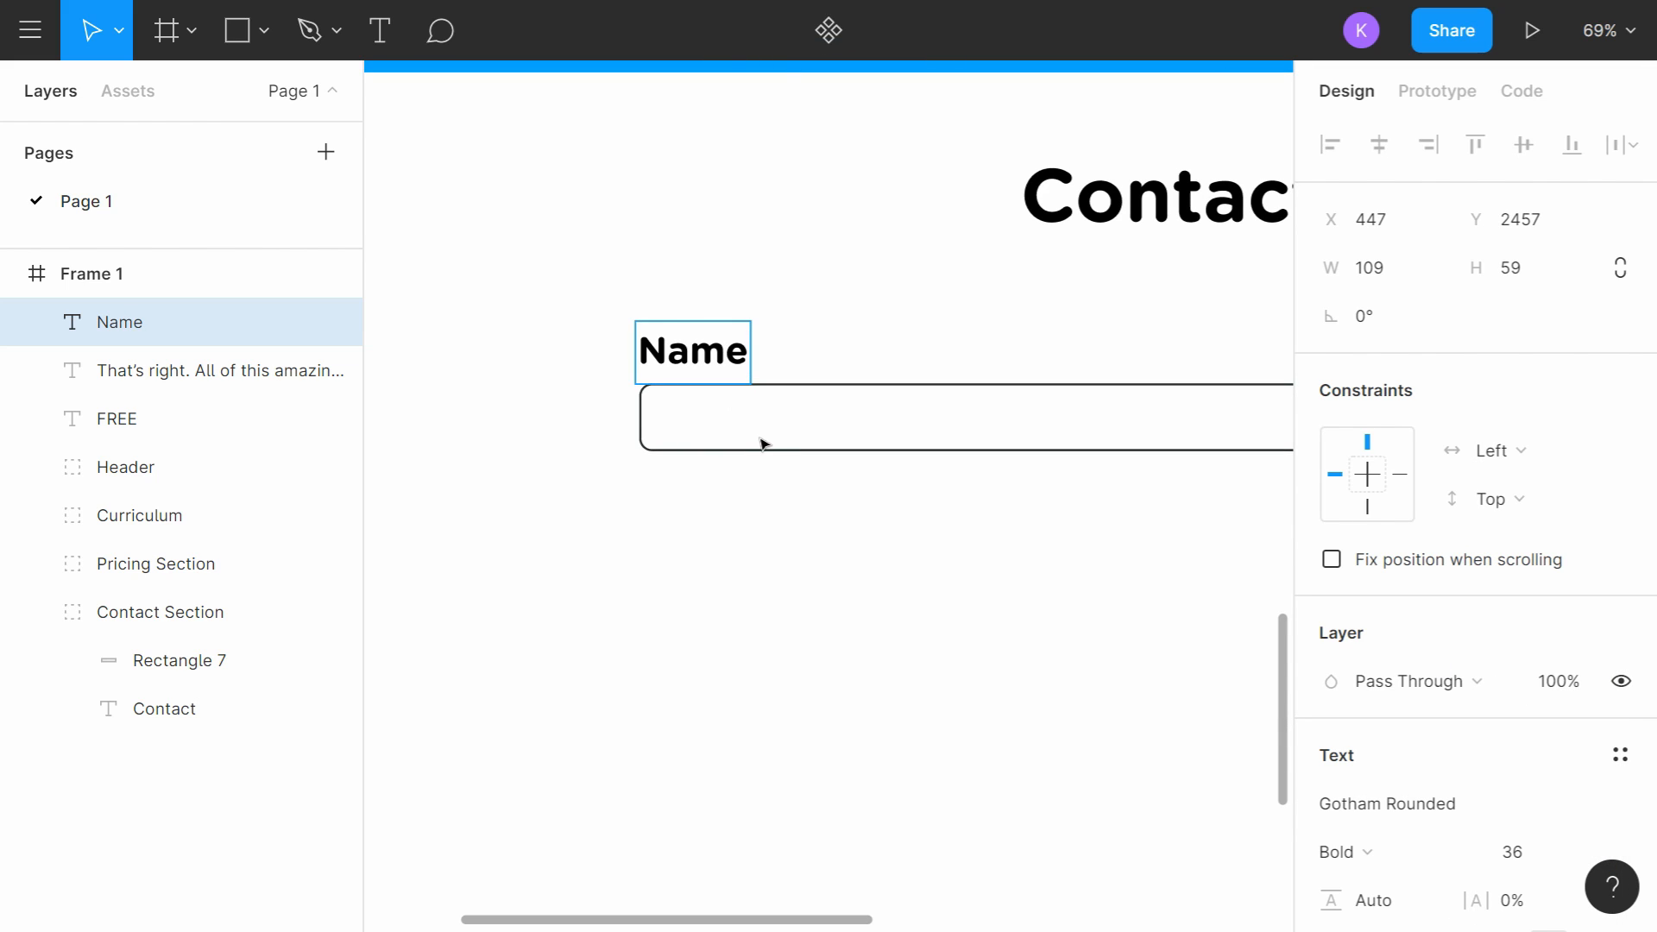
{"action": "key", "text": "Escape"}
{"action": "double_click", "coordinate": [717, 359]}
{"action": "key", "text": "Escape"}
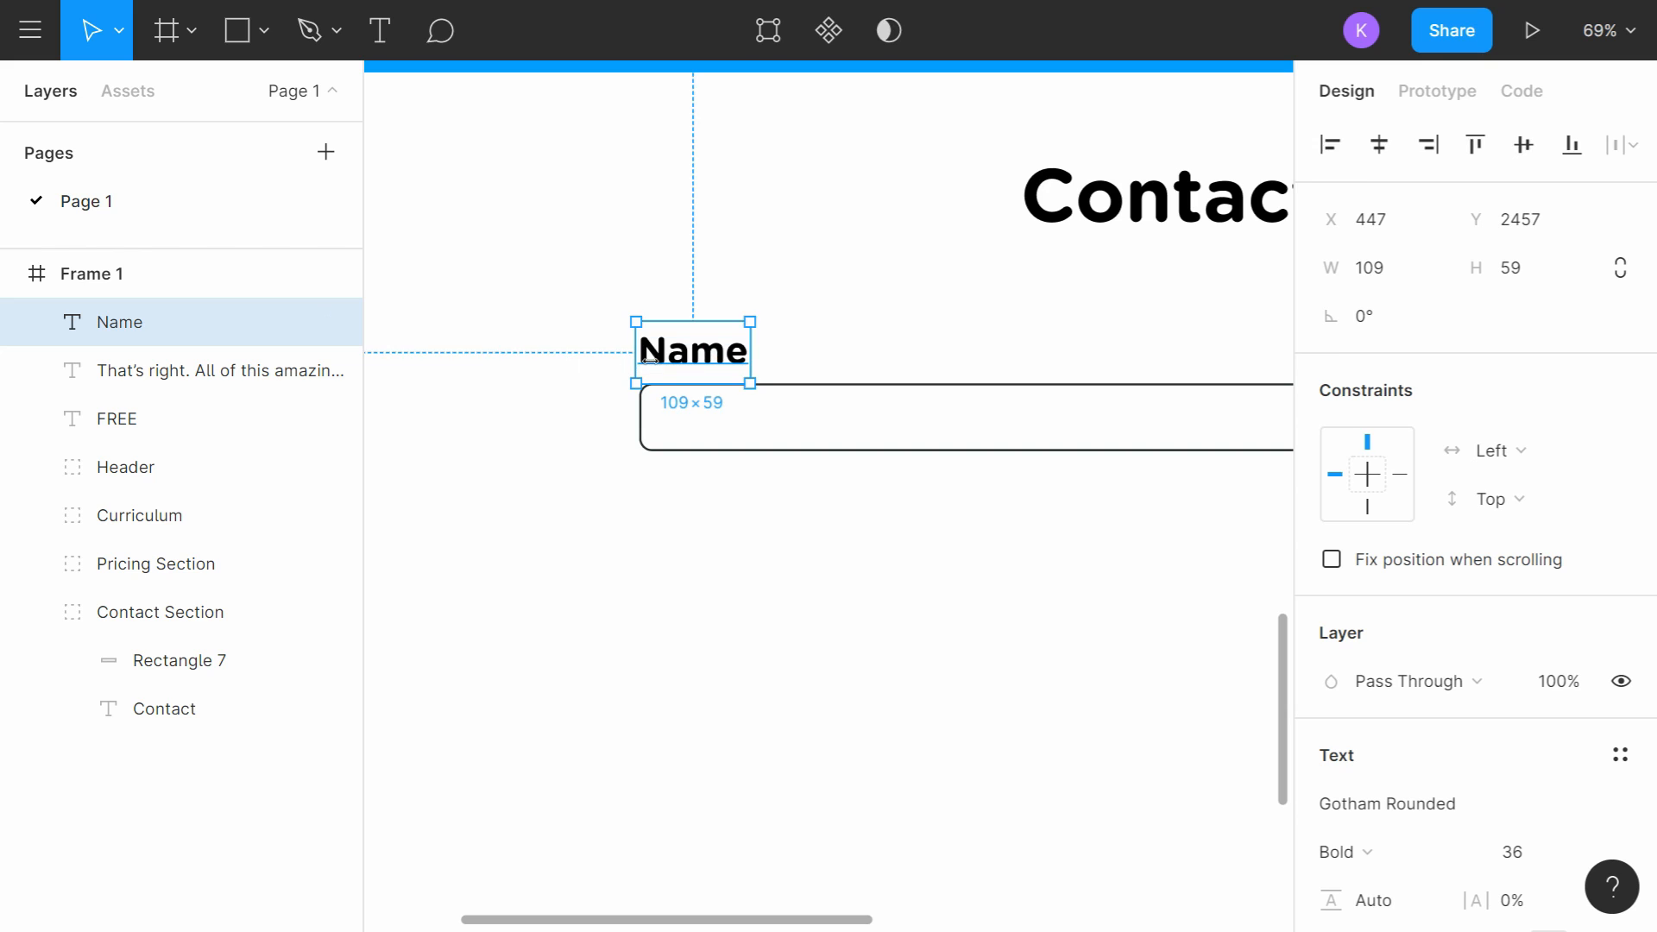
Step: Align the Name label's left edge with the box at X 450 and move its layer into Contact Section
{"action": "left_click_drag", "start_coordinate": [671, 363], "coordinate": [675, 364]}
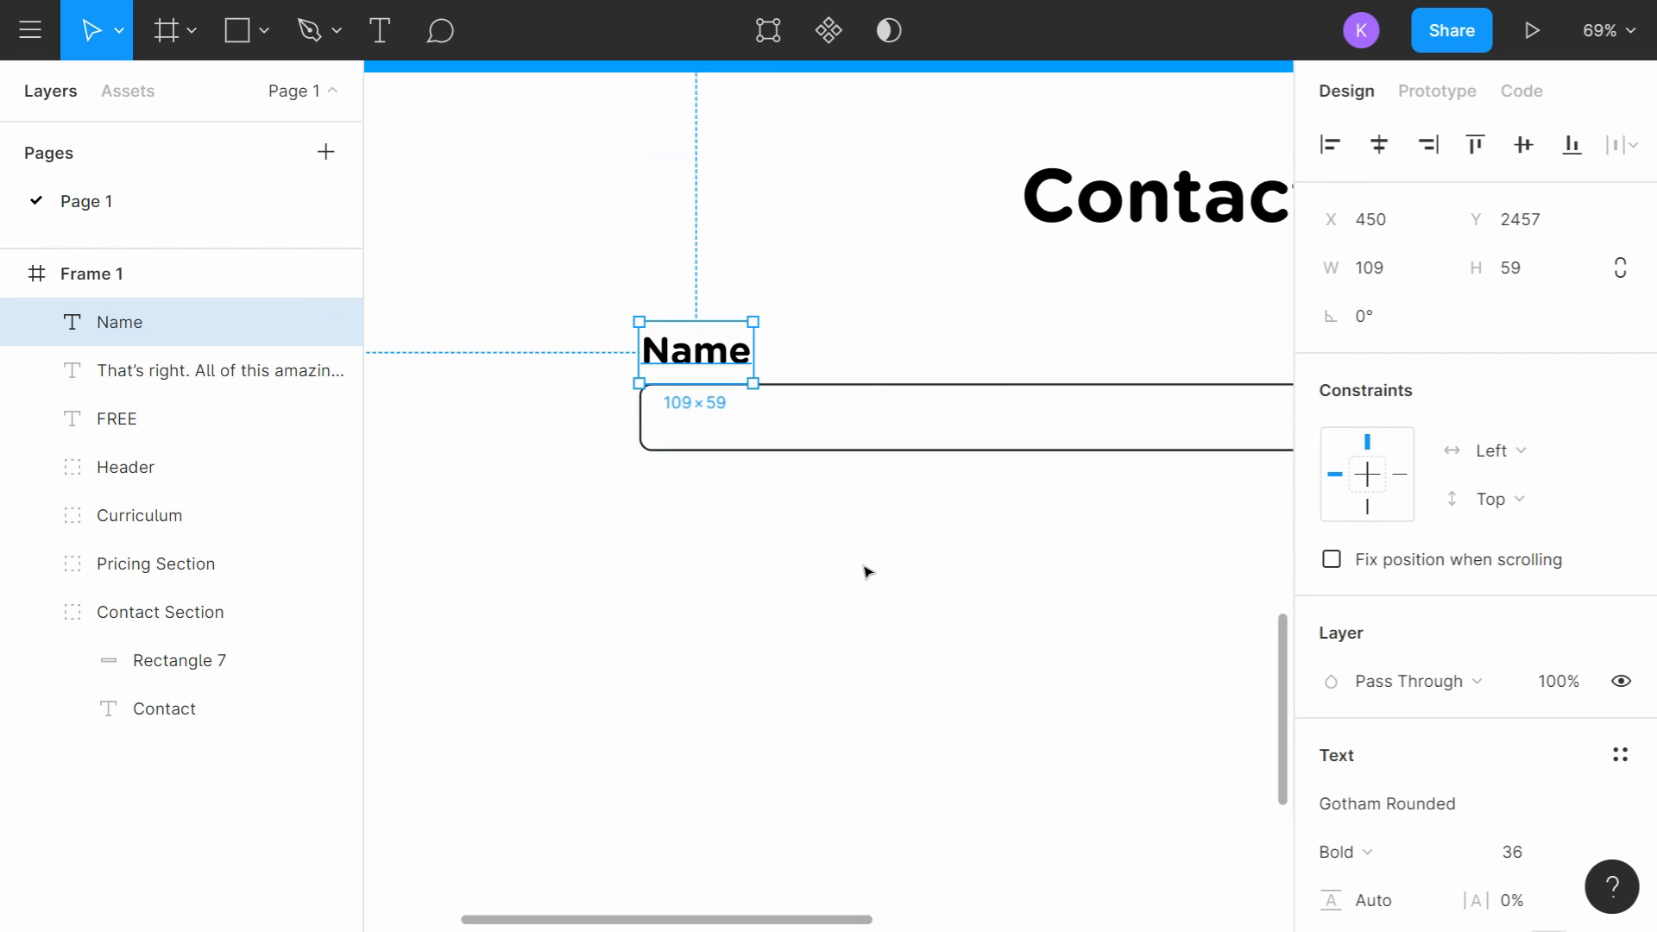
{"action": "scroll", "coordinate": [867, 571], "scroll_direction": "right", "scroll_amount": 2}
{"action": "left_click_drag", "start_coordinate": [173, 322], "coordinate": [199, 691]}
Step: Group the rounded rectangle with its Name label and rename the group "Input"
{"action": "left_click", "coordinate": [203, 612]}
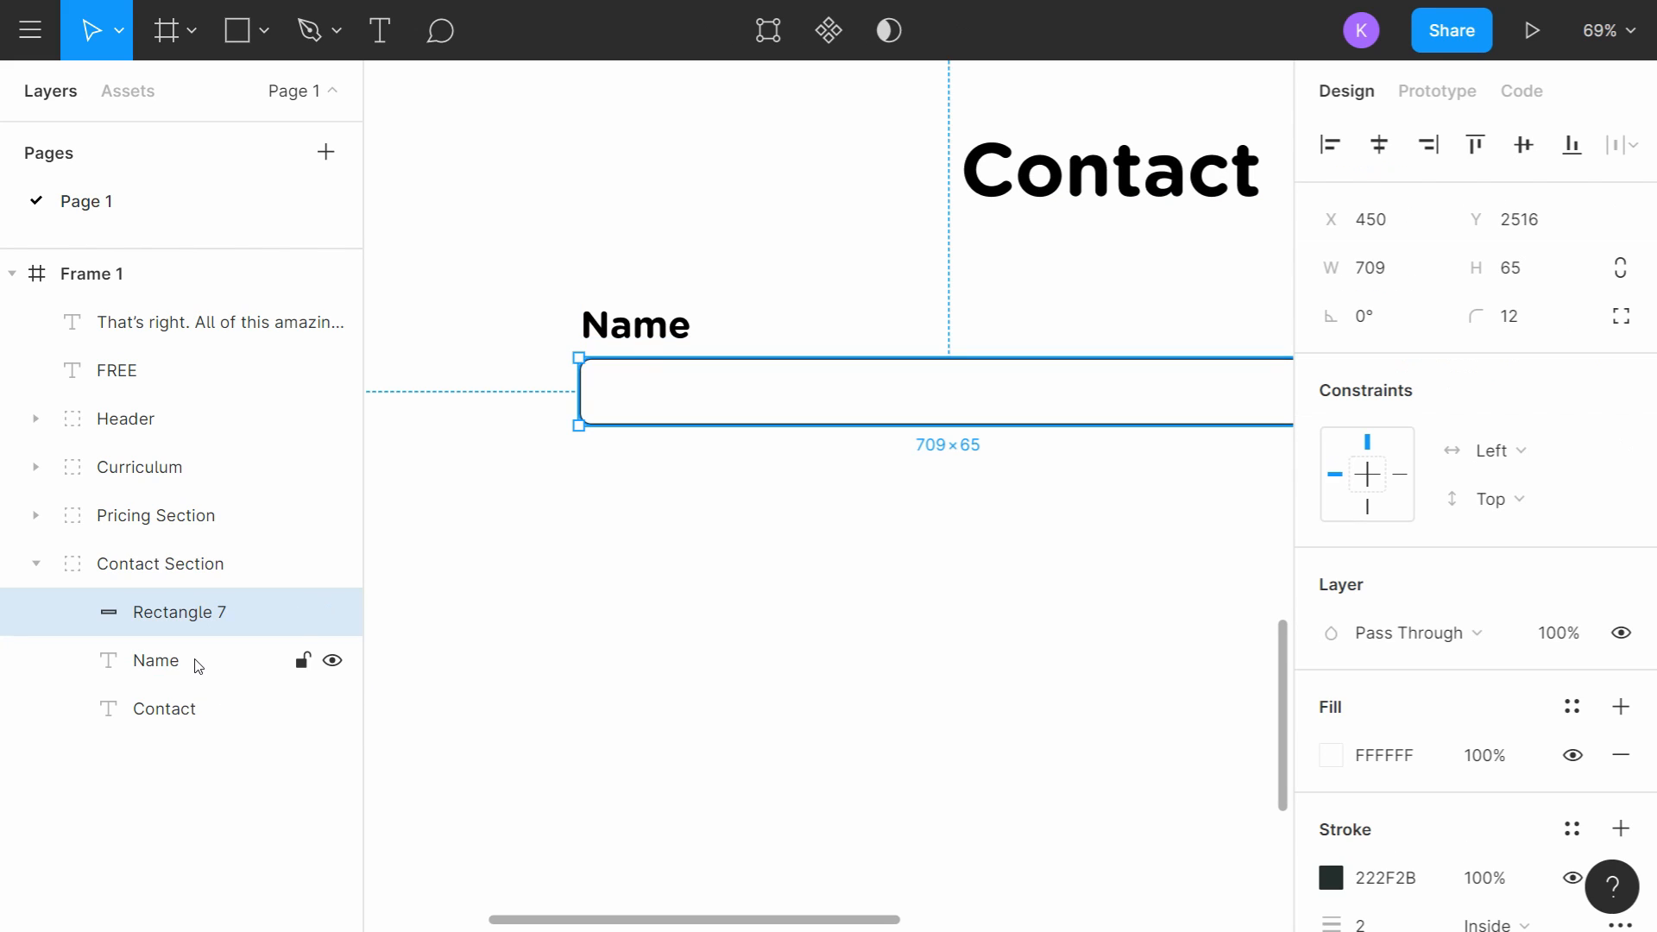
{"action": "left_click", "coordinate": [191, 661], "text": "shift"}
{"action": "key", "text": "ctrl+g"}
{"action": "double_click", "coordinate": [161, 630]}
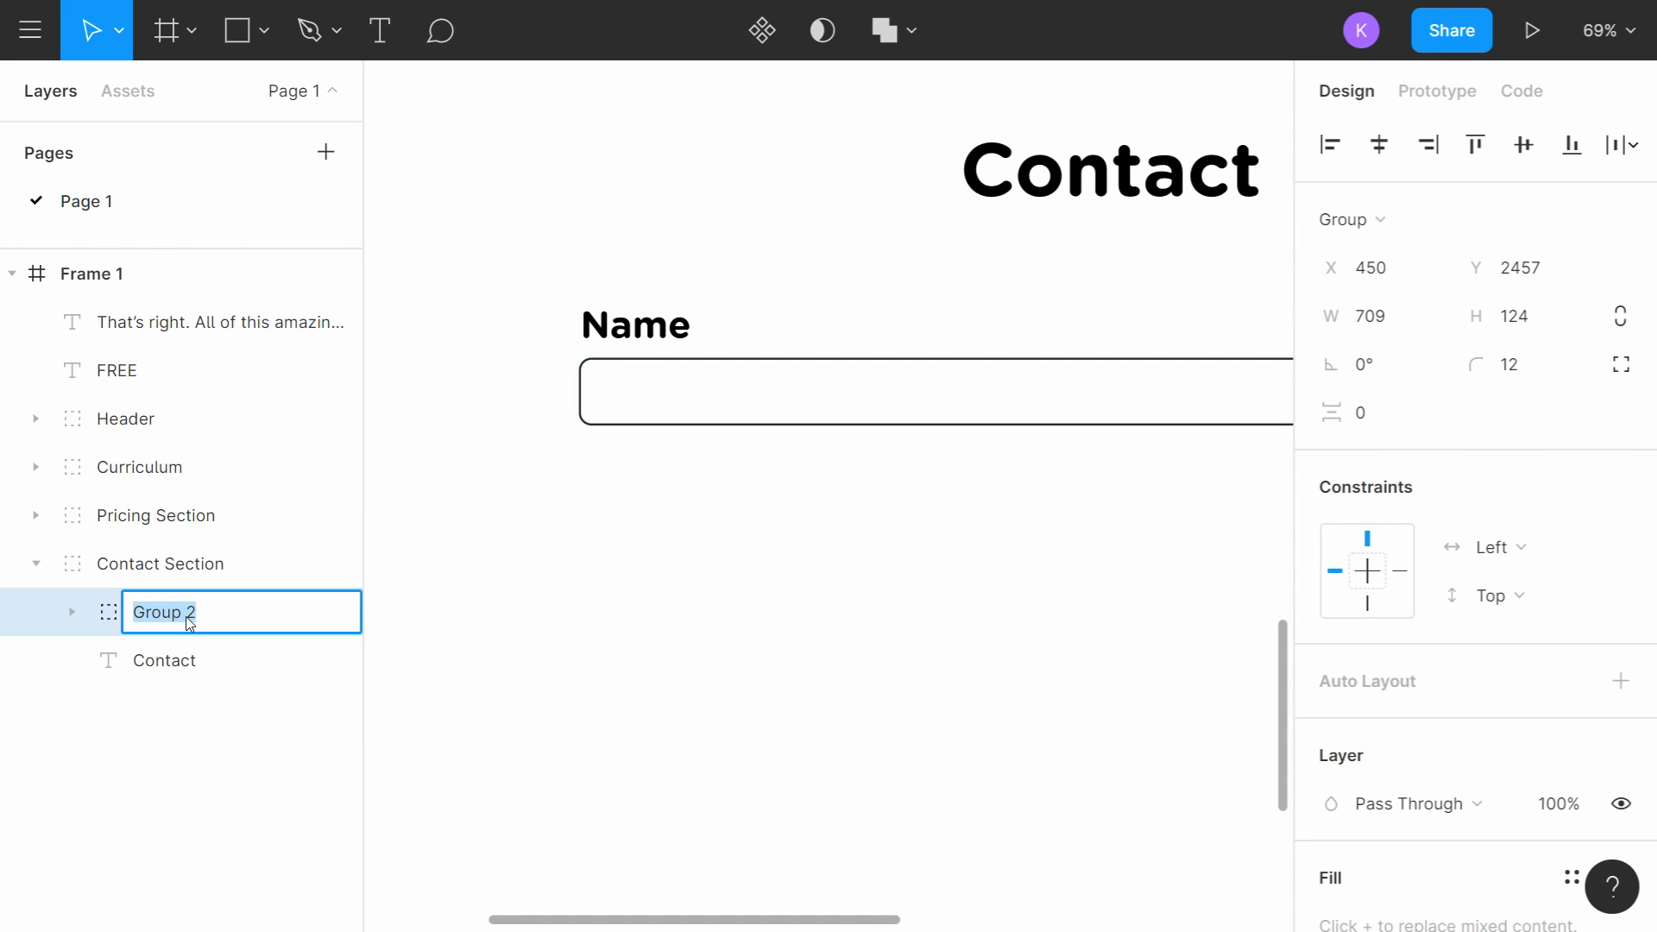
{"action": "type", "text": "Input"}
{"action": "key", "text": "Return"}
Step: Duplicate the Input group and place the copy to the right of the original at X 1181, Y 2457
{"action": "scroll", "coordinate": [844, 613], "scroll_direction": "down", "scroll_amount": 3}
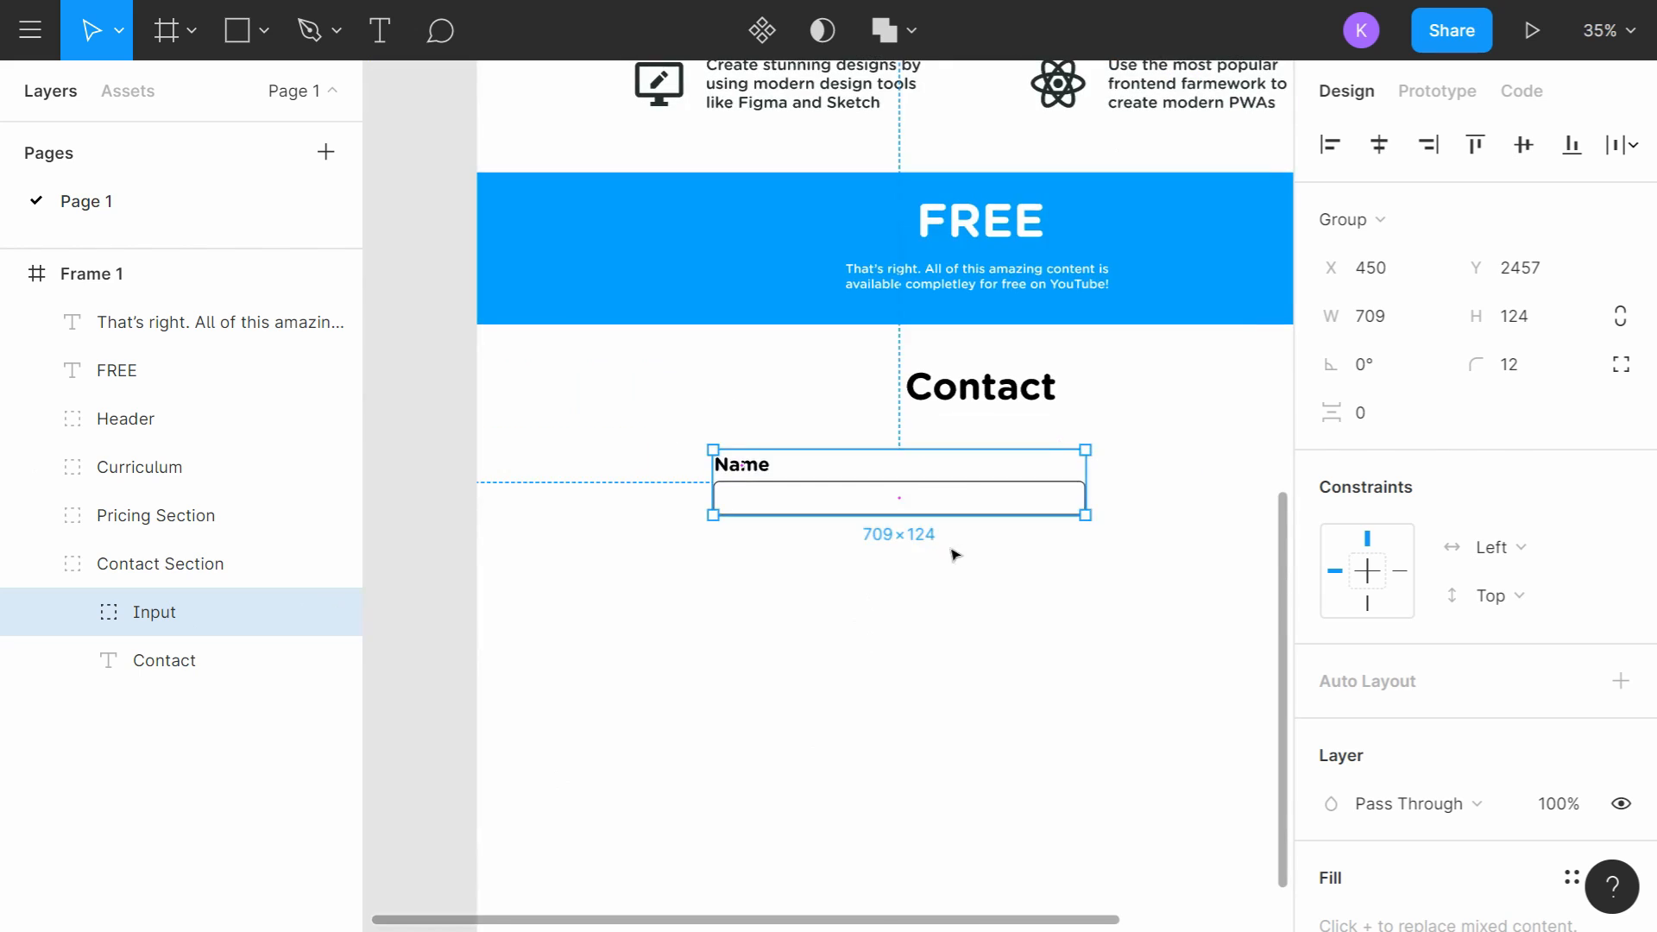
{"action": "left_click", "coordinate": [429, 692]}
{"action": "left_click", "coordinate": [275, 630]}
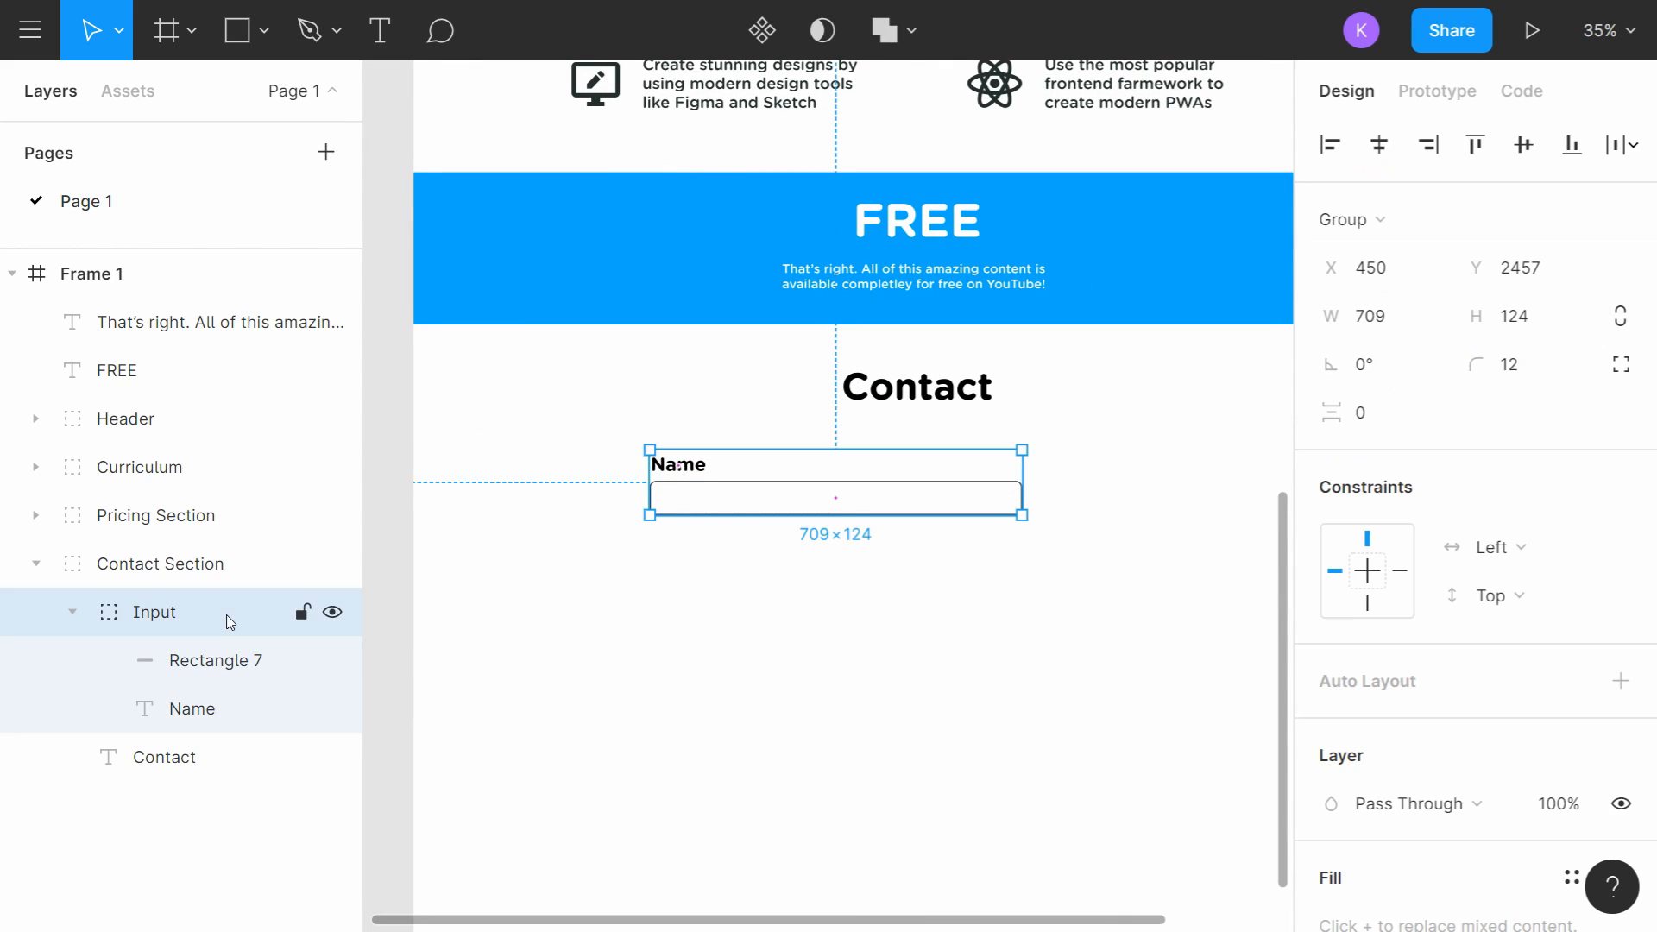
{"action": "key", "text": "ctrl+c"}
{"action": "key", "text": "ctrl+v"}
{"action": "scroll", "coordinate": [728, 595], "scroll_direction": "right", "scroll_amount": 2}
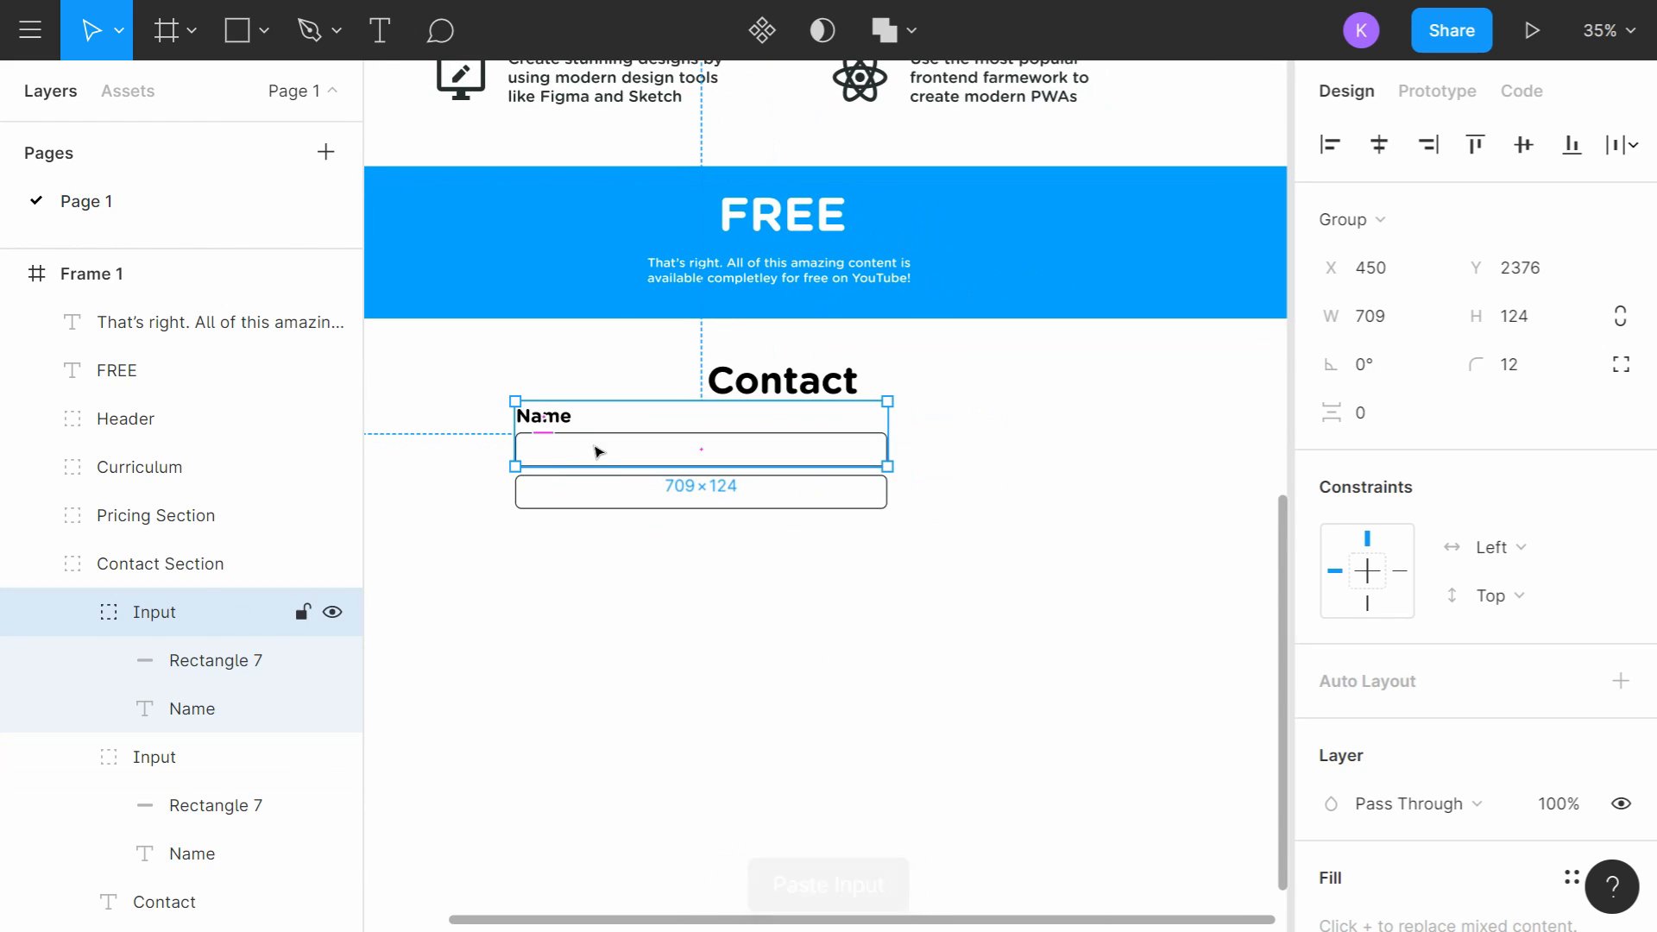
{"action": "left_click_drag", "start_coordinate": [595, 451], "coordinate": [993, 493]}
{"action": "scroll", "coordinate": [909, 566], "scroll_direction": "down", "scroll_amount": 4}
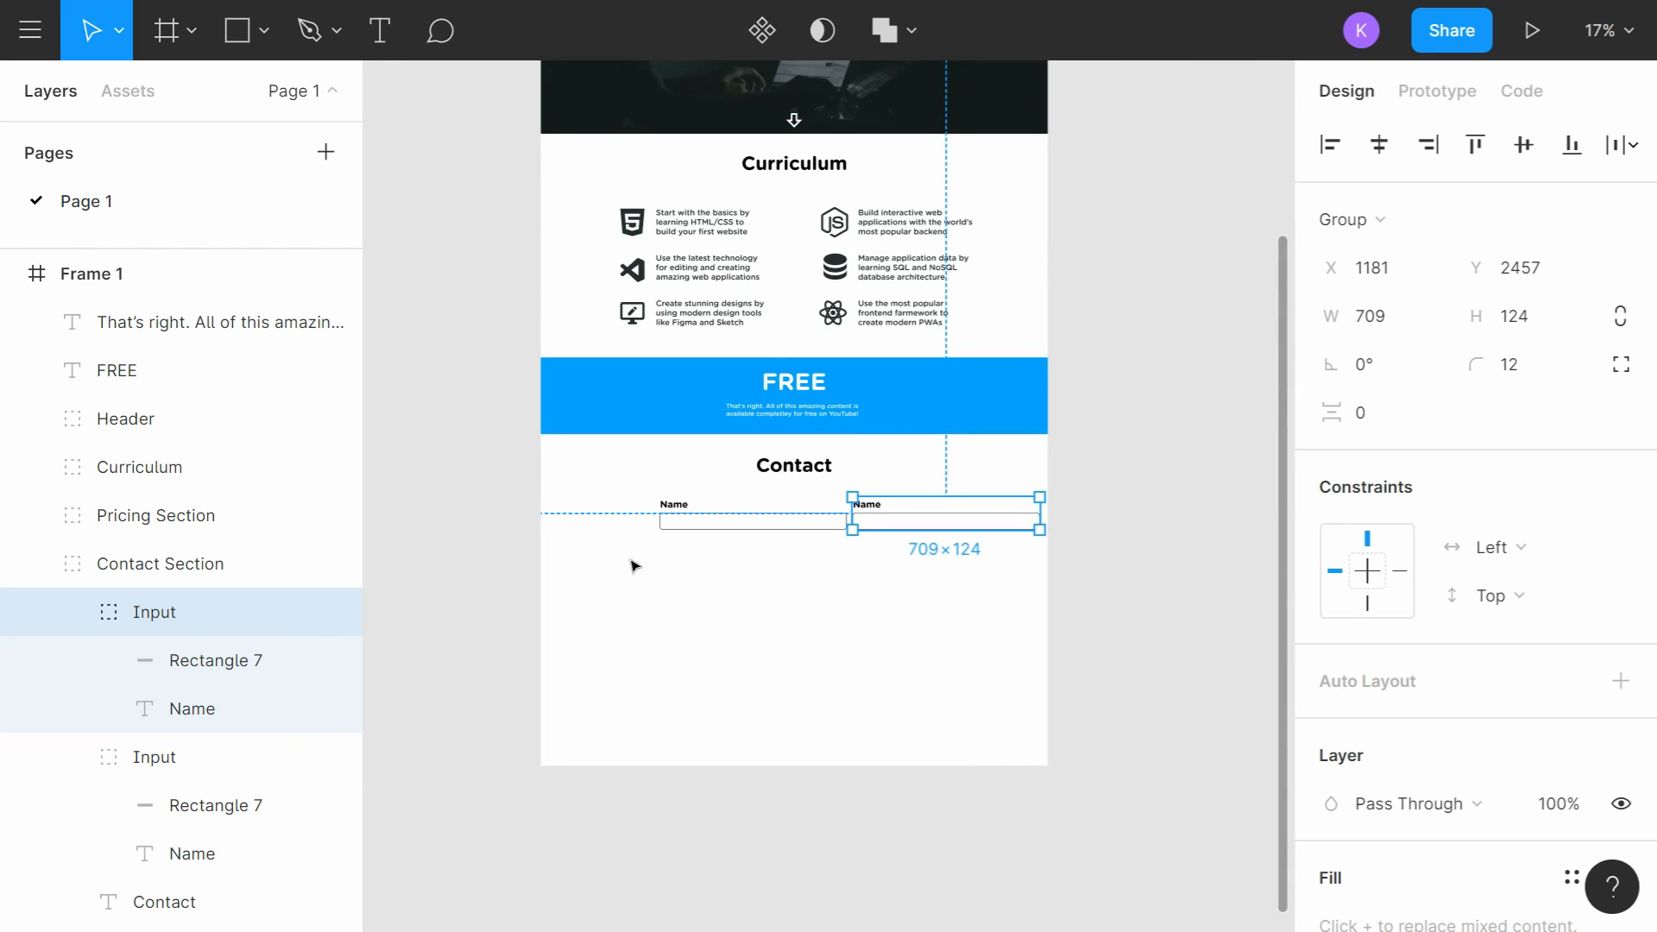
{"action": "left_click_drag", "start_coordinate": [1012, 599], "coordinate": [682, 507]}
{"action": "left_click_drag", "start_coordinate": [929, 525], "coordinate": [907, 526]}
{"action": "key", "text": "ctrl+z"}
{"action": "left_click", "coordinate": [902, 566]}
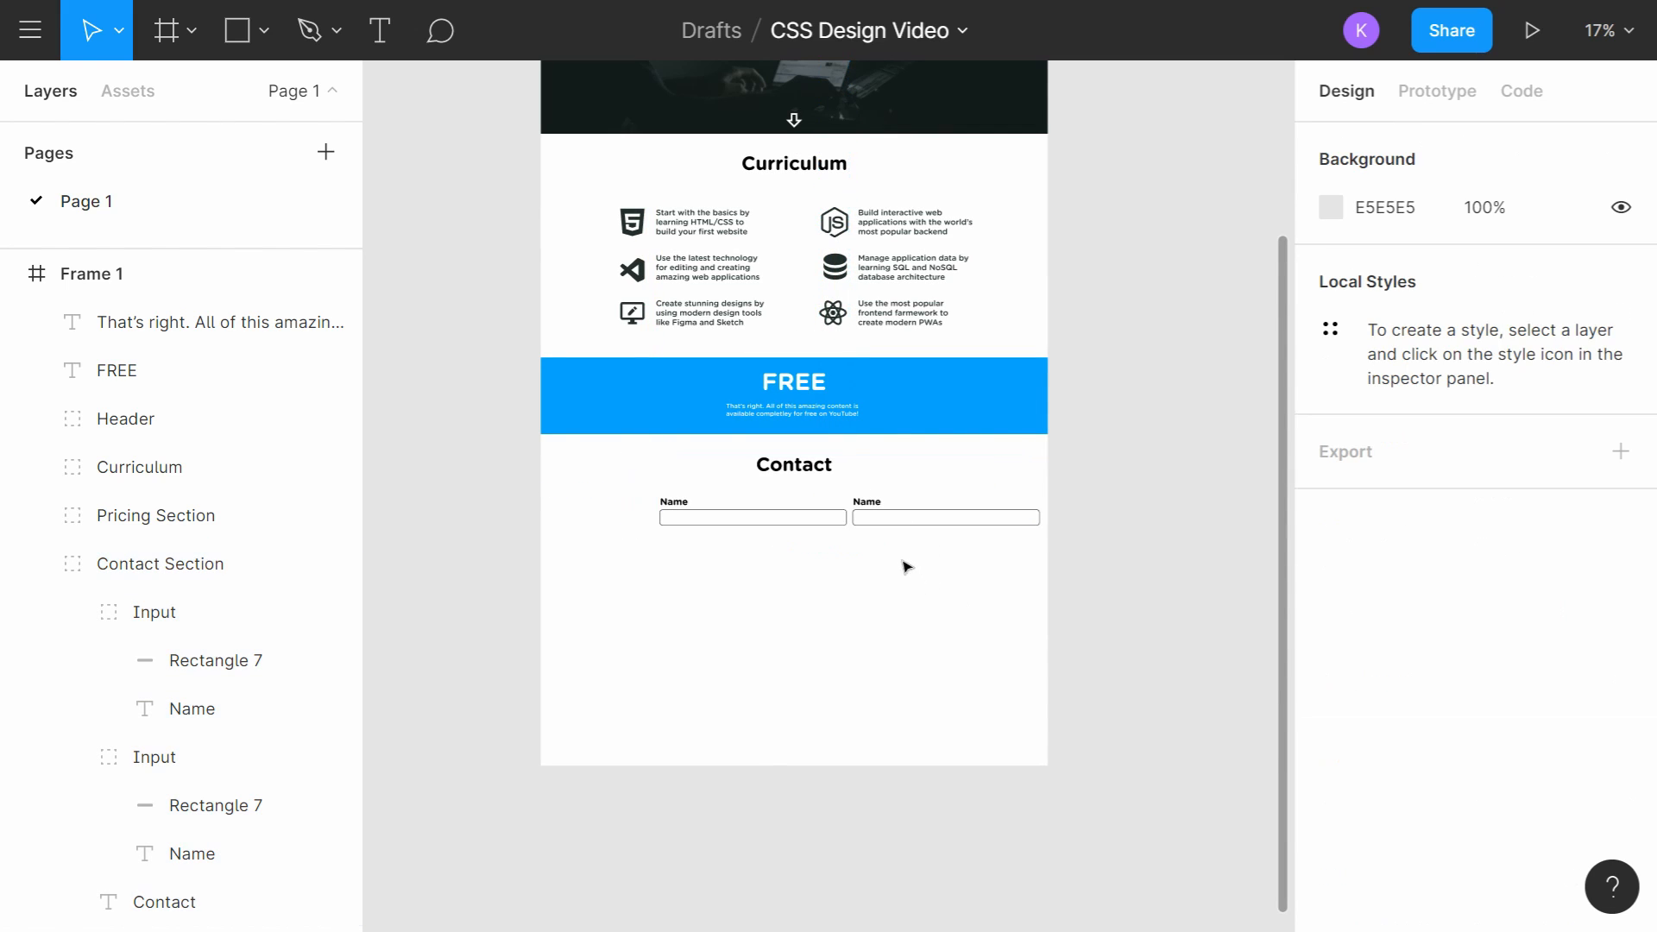
Step: Move both Input groups together so the pair is centred below the Contact heading at Y 2488
{"action": "left_click", "coordinate": [72, 612]}
{"action": "left_click", "coordinate": [72, 660]}
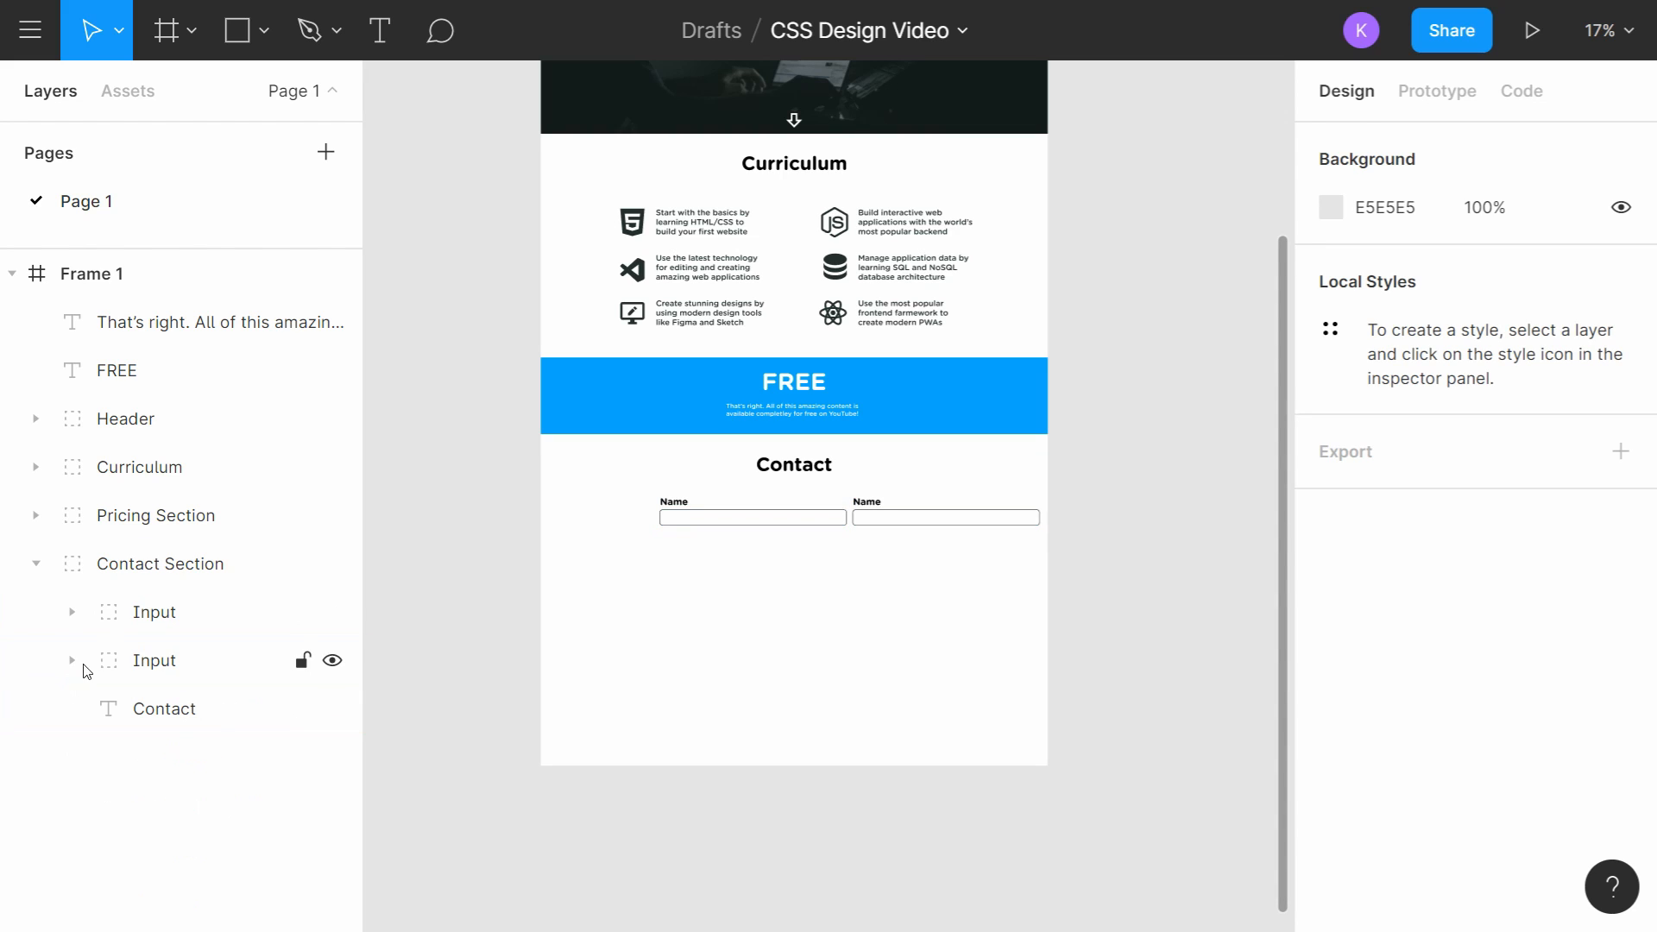
{"action": "left_click", "coordinate": [170, 611]}
{"action": "left_click", "coordinate": [185, 660], "text": "shift"}
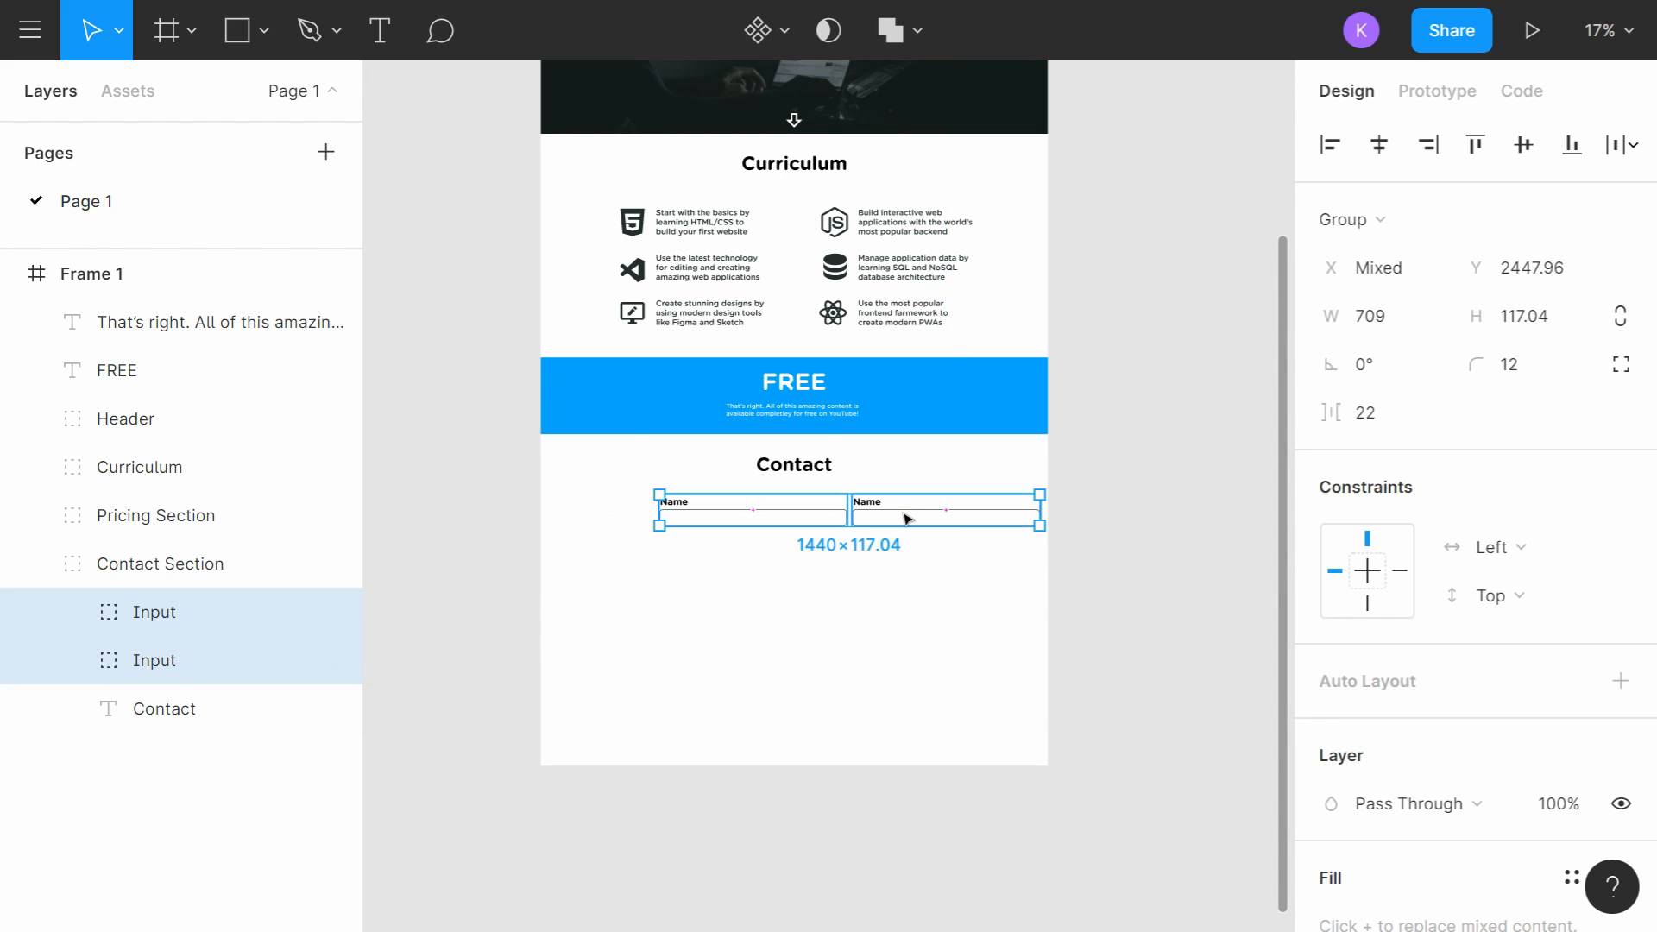
{"action": "left_click_drag", "start_coordinate": [906, 517], "coordinate": [845, 528]}
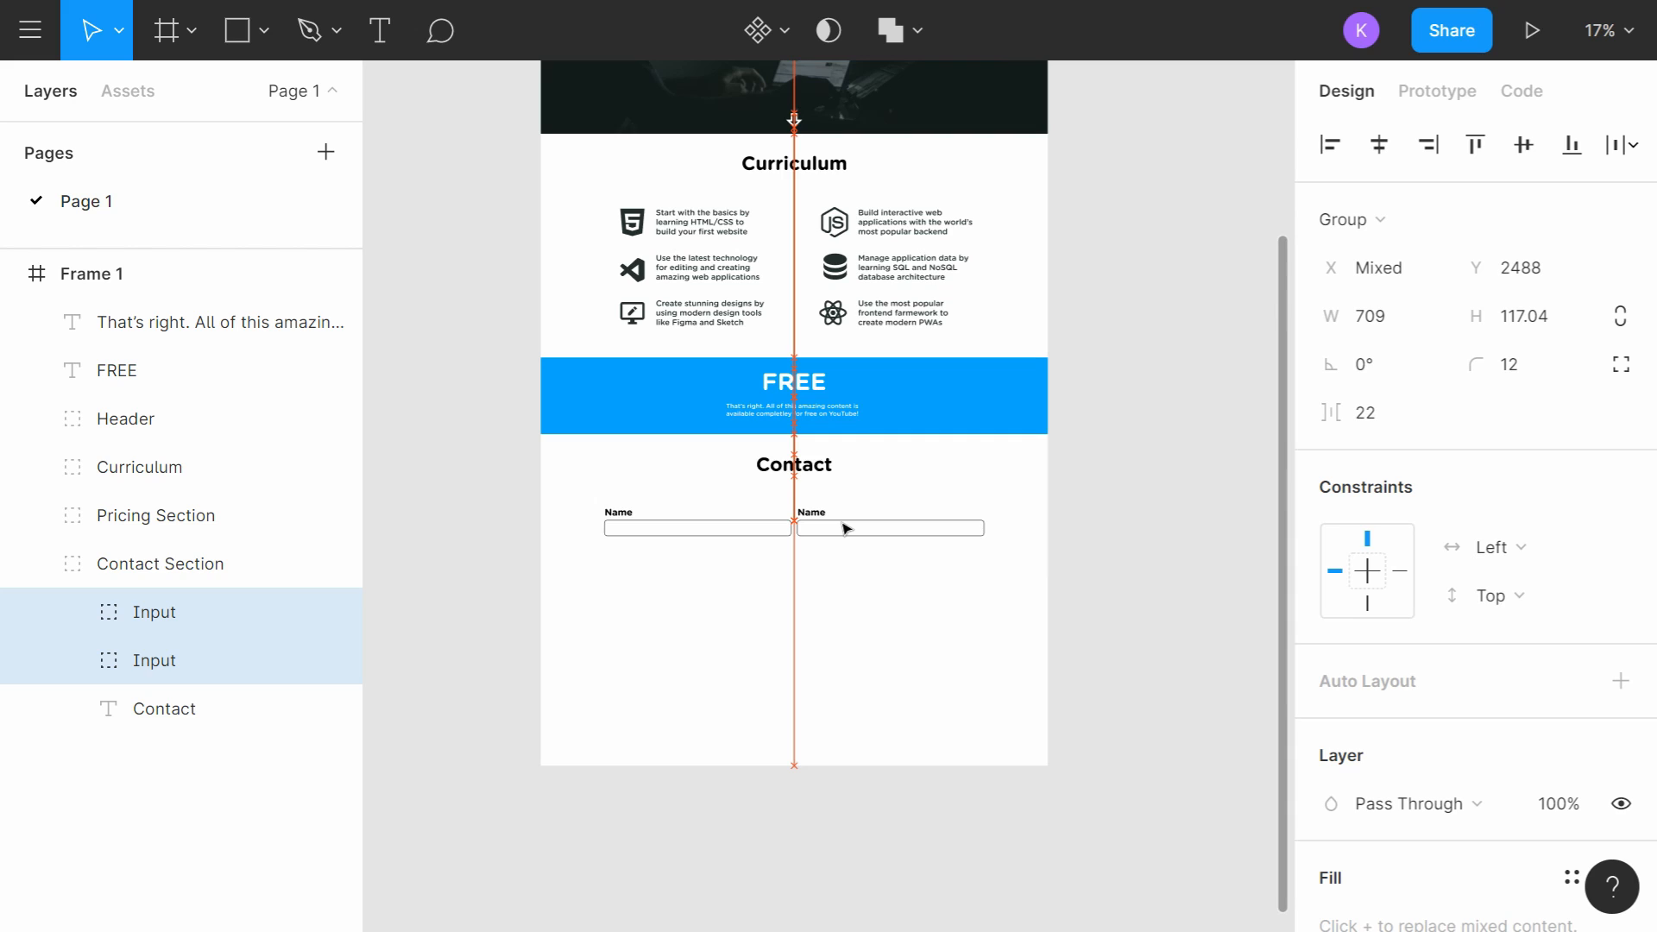
Step: Change the second input's label text to "Email"
{"action": "scroll", "coordinate": [877, 607], "scroll_direction": "up", "scroll_amount": 3}
{"action": "scroll", "coordinate": [884, 581], "scroll_direction": "left", "scroll_amount": 1}
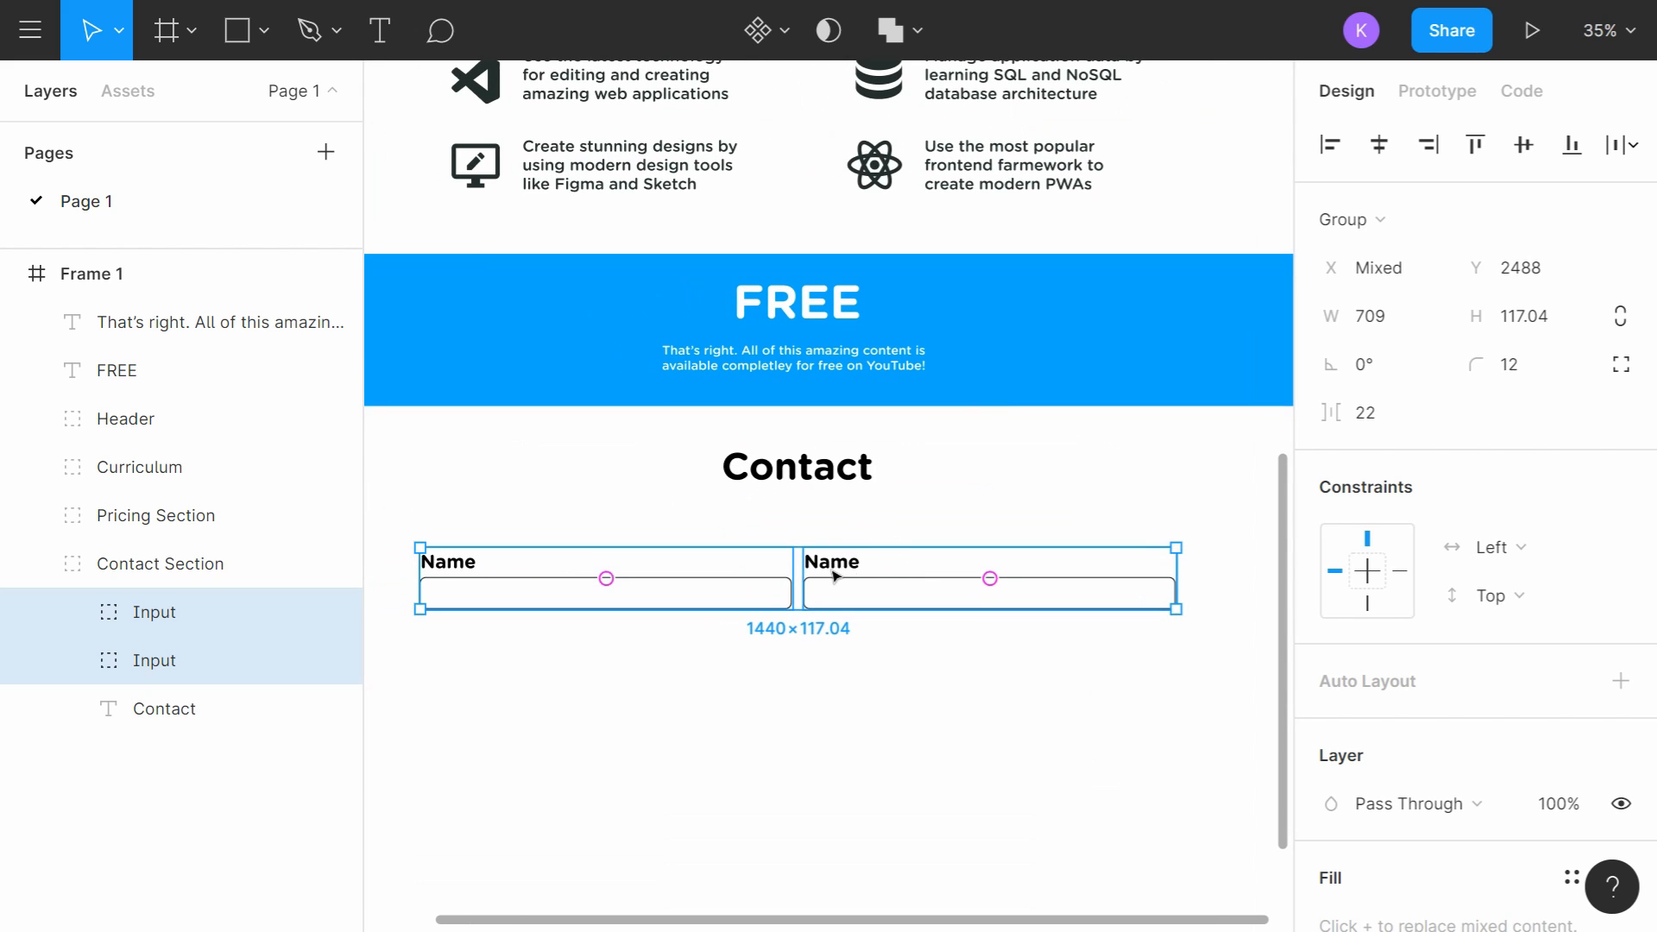
{"action": "double_click", "coordinate": [831, 562]}
{"action": "double_click", "coordinate": [837, 567]}
{"action": "type", "text": "Email"}
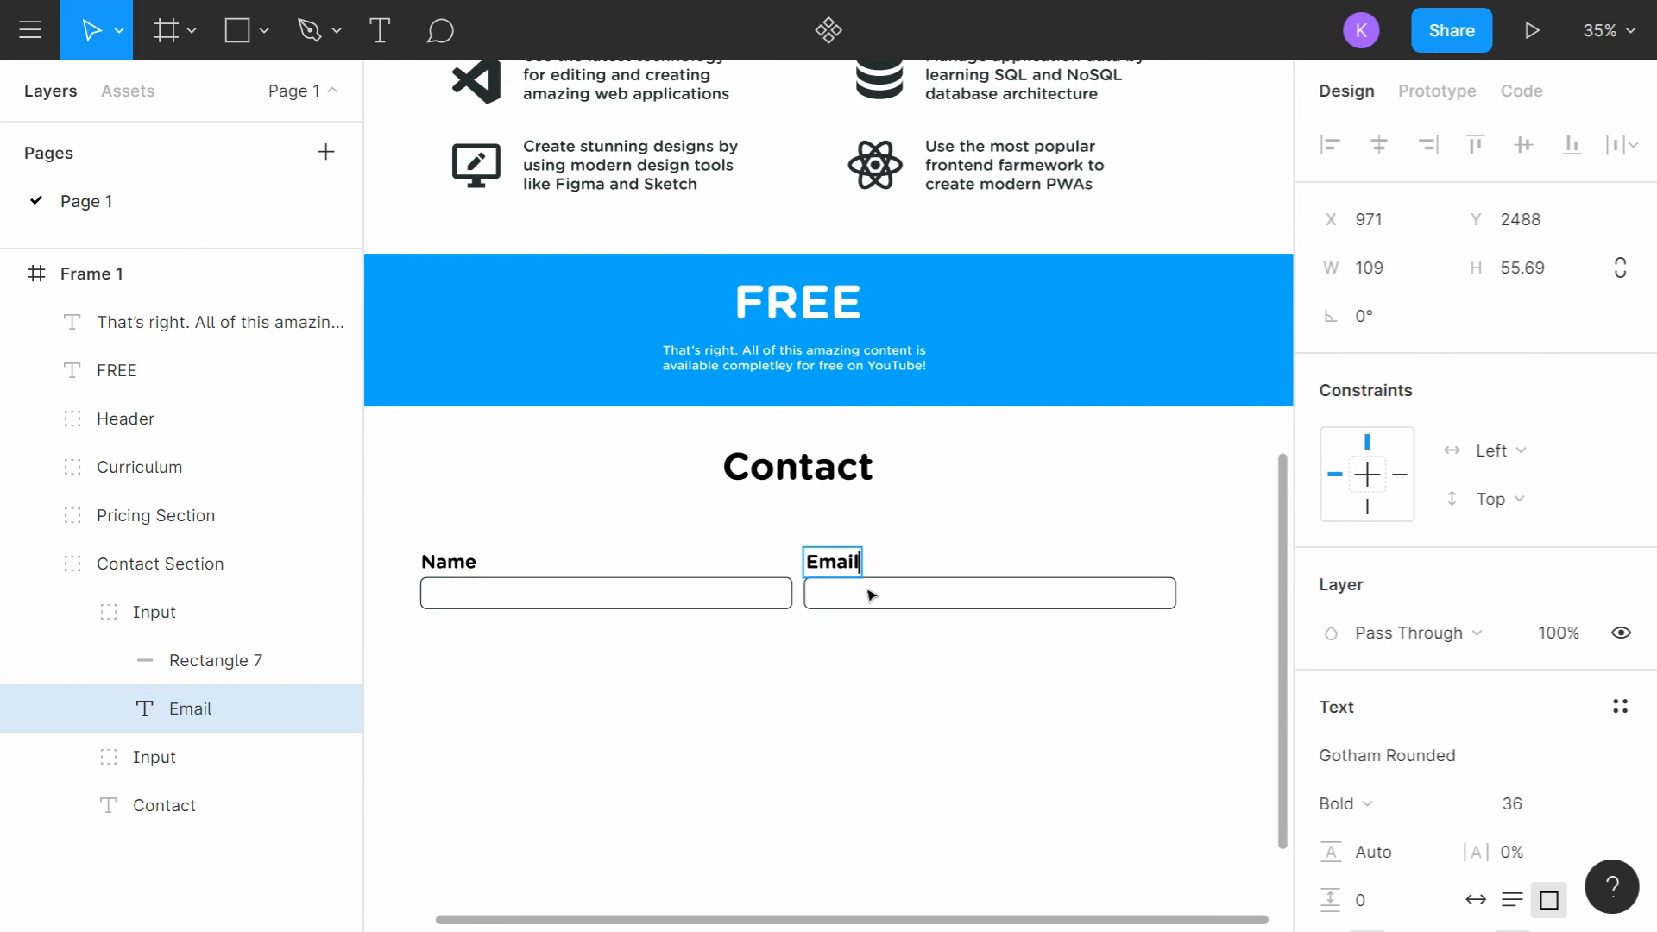
{"action": "scroll", "coordinate": [788, 555], "scroll_direction": "up", "scroll_amount": 2}
{"action": "key", "text": "Escape"}
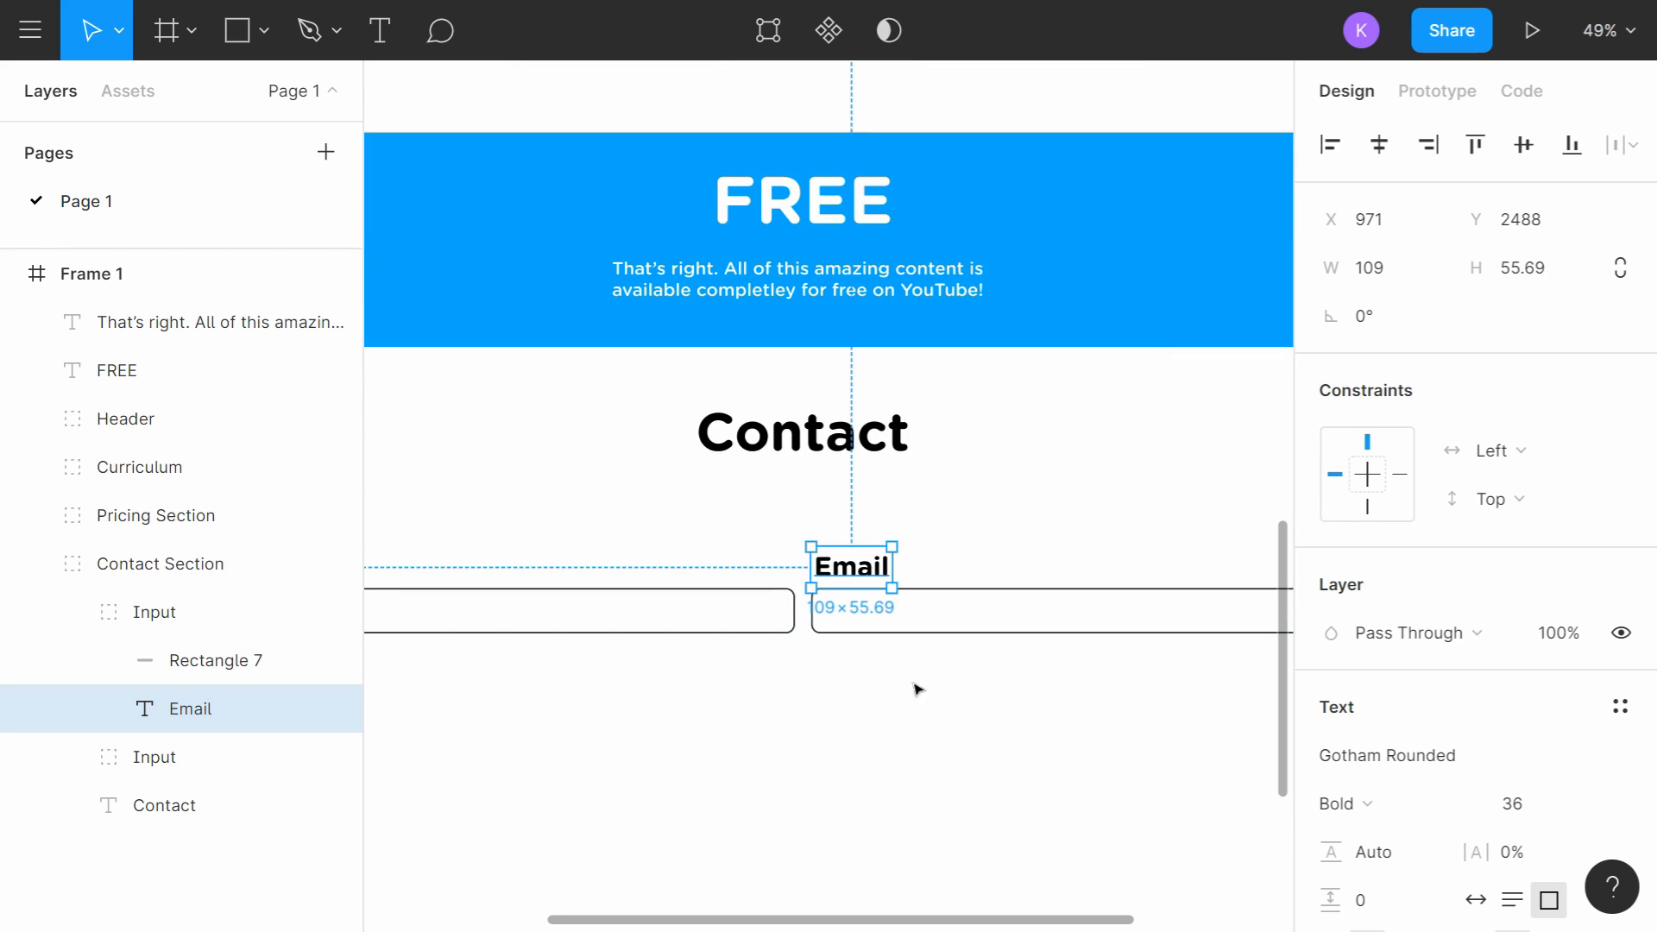
{"action": "left_click_drag", "start_coordinate": [830, 766], "coordinate": [888, 562]}
{"action": "scroll", "coordinate": [984, 629], "scroll_direction": "down", "scroll_amount": 2}
{"action": "left_click", "coordinate": [888, 563]}
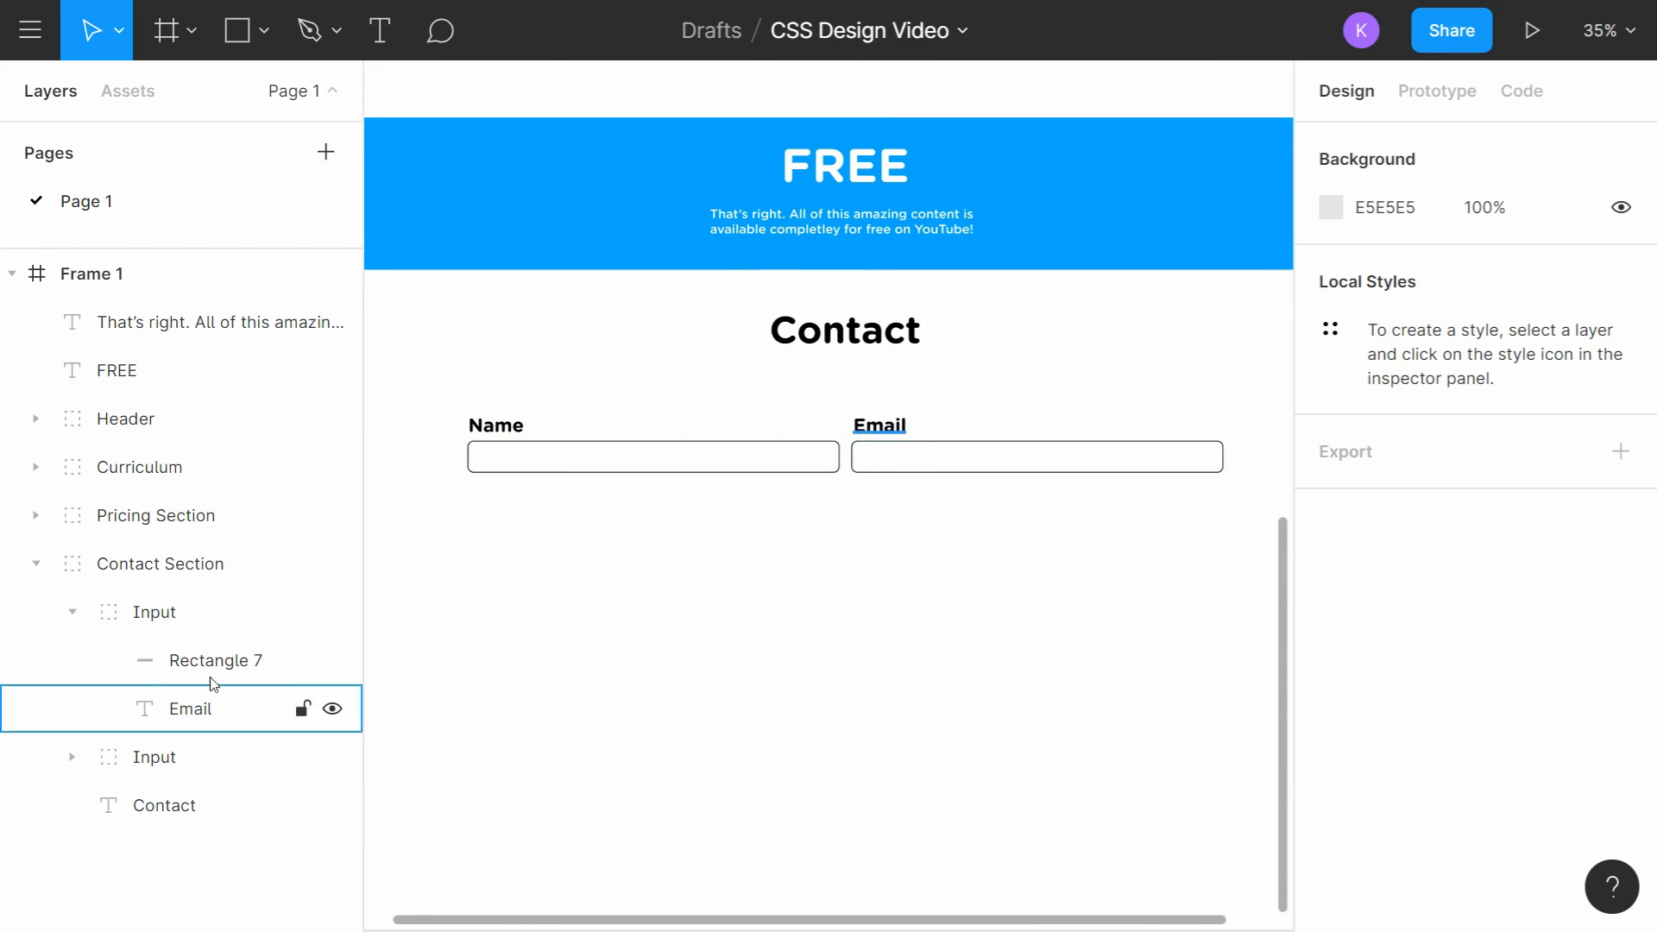
Step: Duplicate the Name input group and place the copy directly below the original at X 240, Y 2625
{"action": "left_click", "coordinate": [72, 612]}
{"action": "left_click", "coordinate": [138, 660]}
{"action": "key", "text": "ctrl+c"}
{"action": "key", "text": "ctrl+v"}
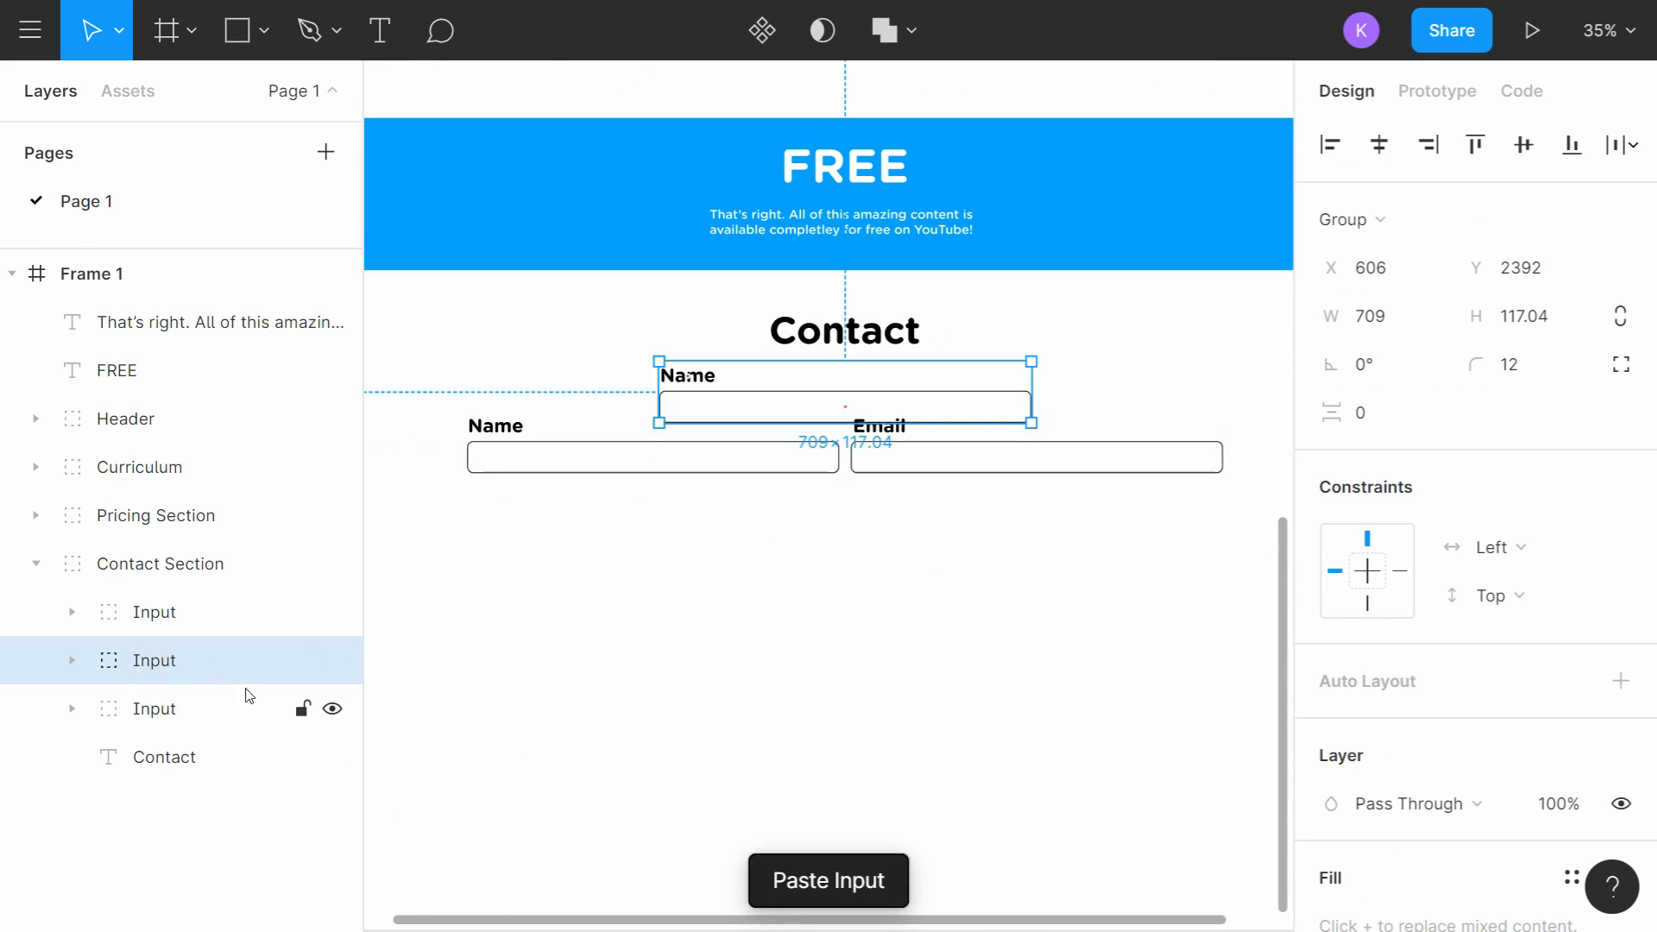
{"action": "left_click_drag", "start_coordinate": [784, 408], "coordinate": [584, 539]}
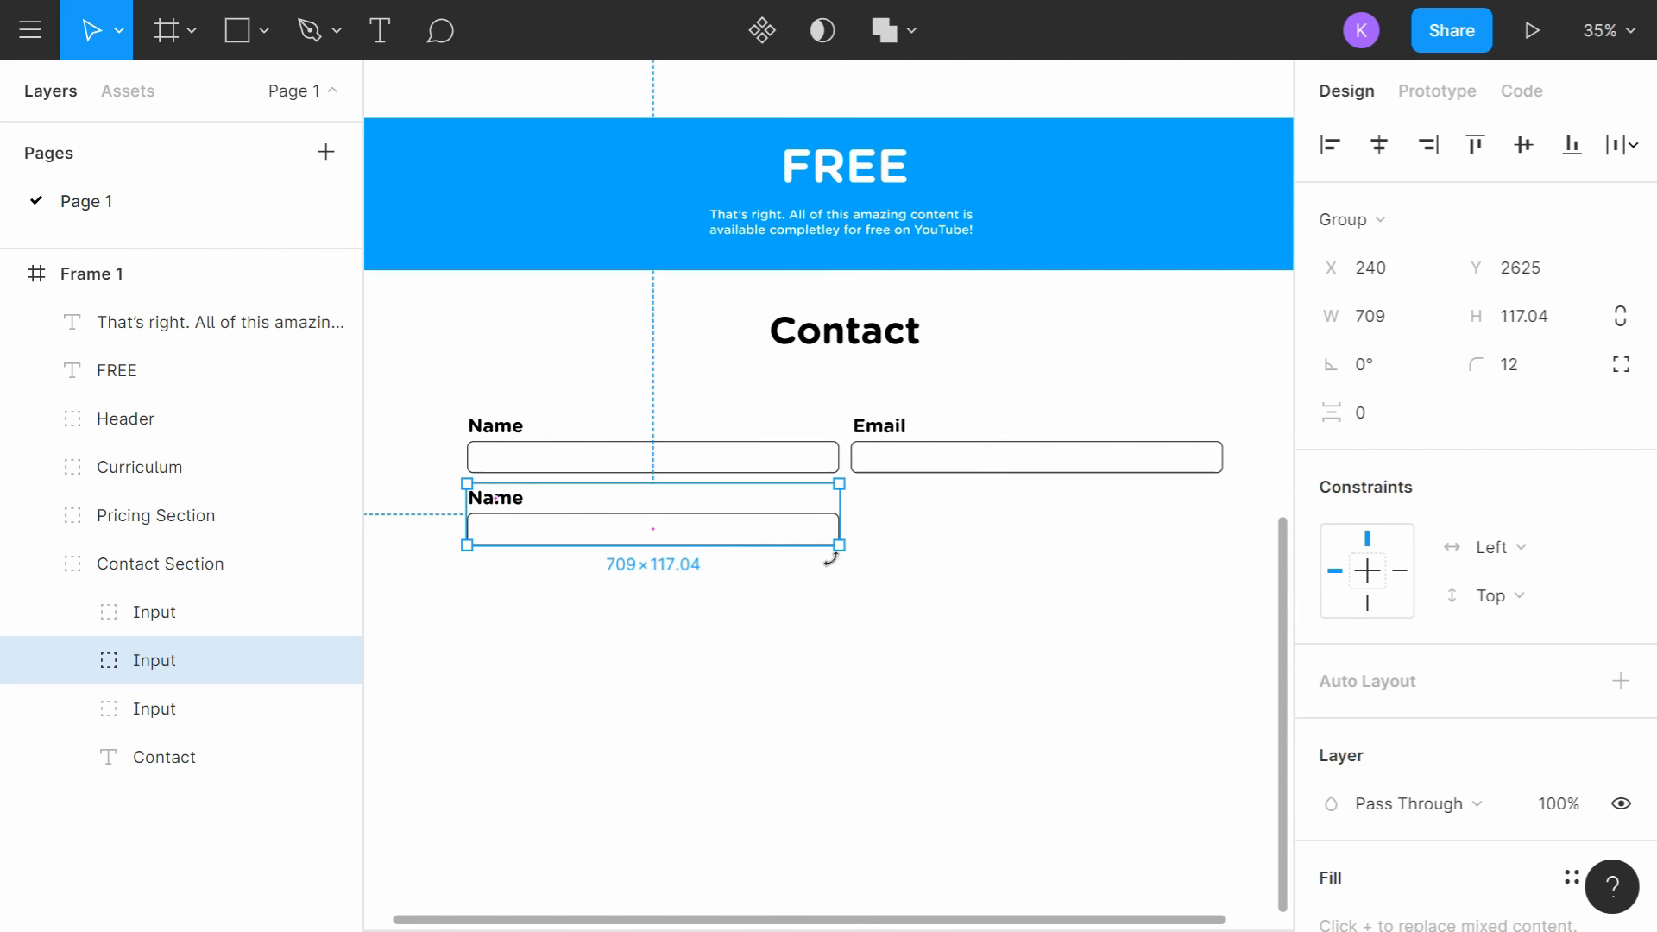
Step: Enlarge the copied input's box to 1440 × 257 so it spans both upper fields
{"action": "scroll", "coordinate": [751, 633], "scroll_direction": "down", "scroll_amount": 2}
{"action": "left_click", "coordinate": [72, 660]}
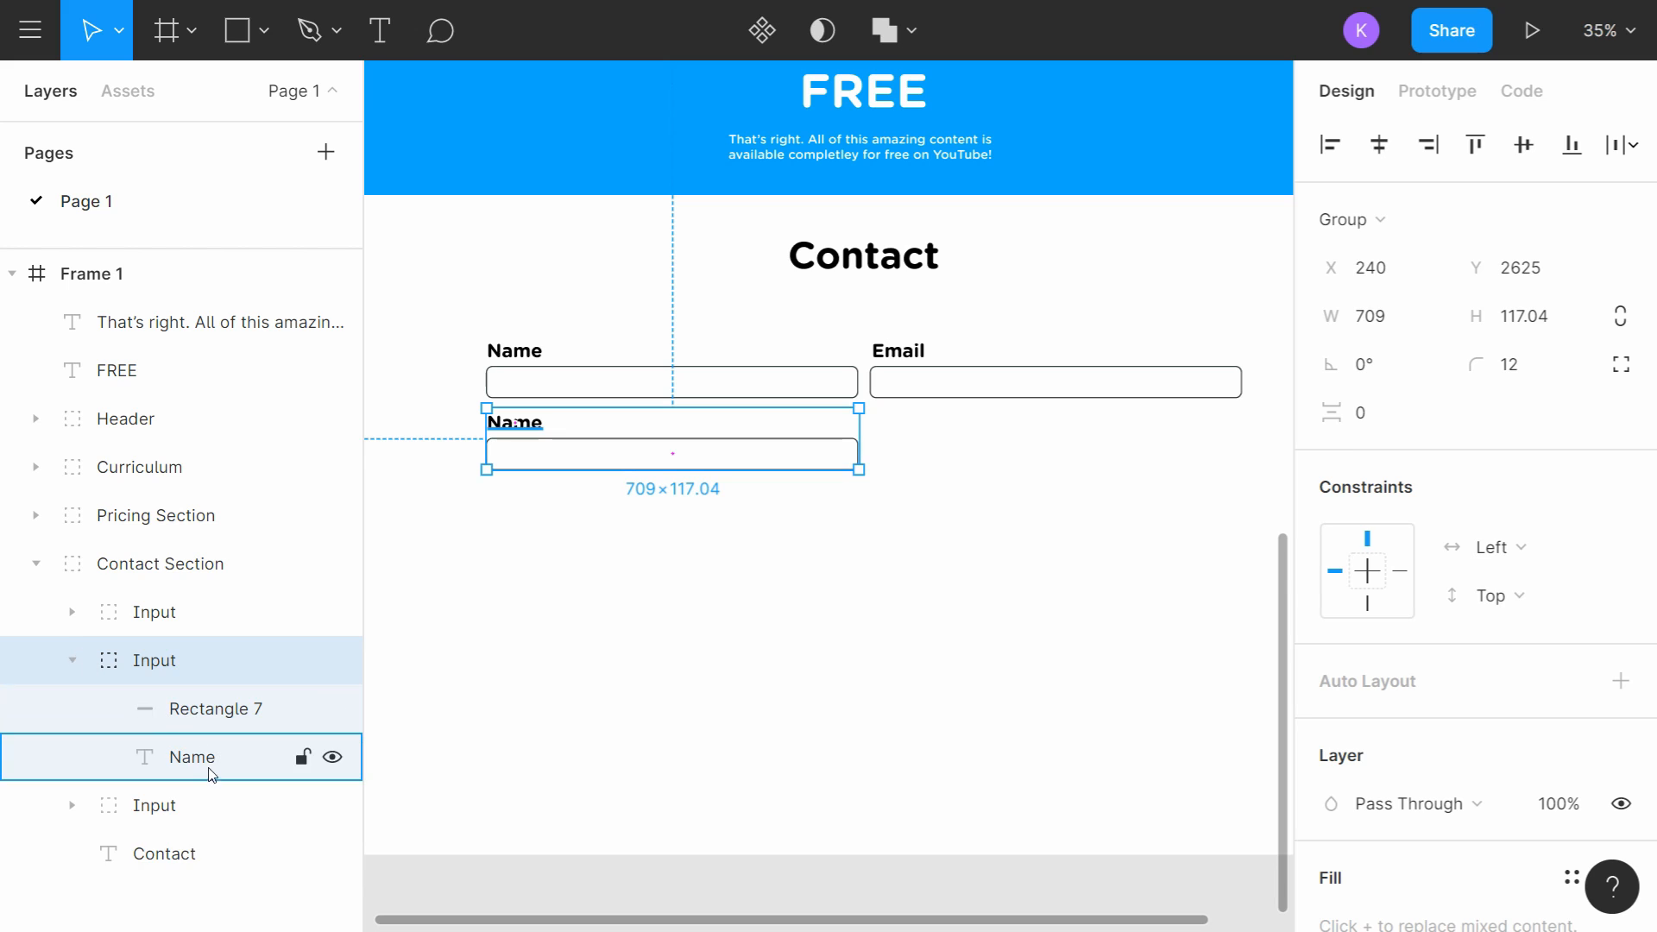
{"action": "left_click", "coordinate": [215, 727]}
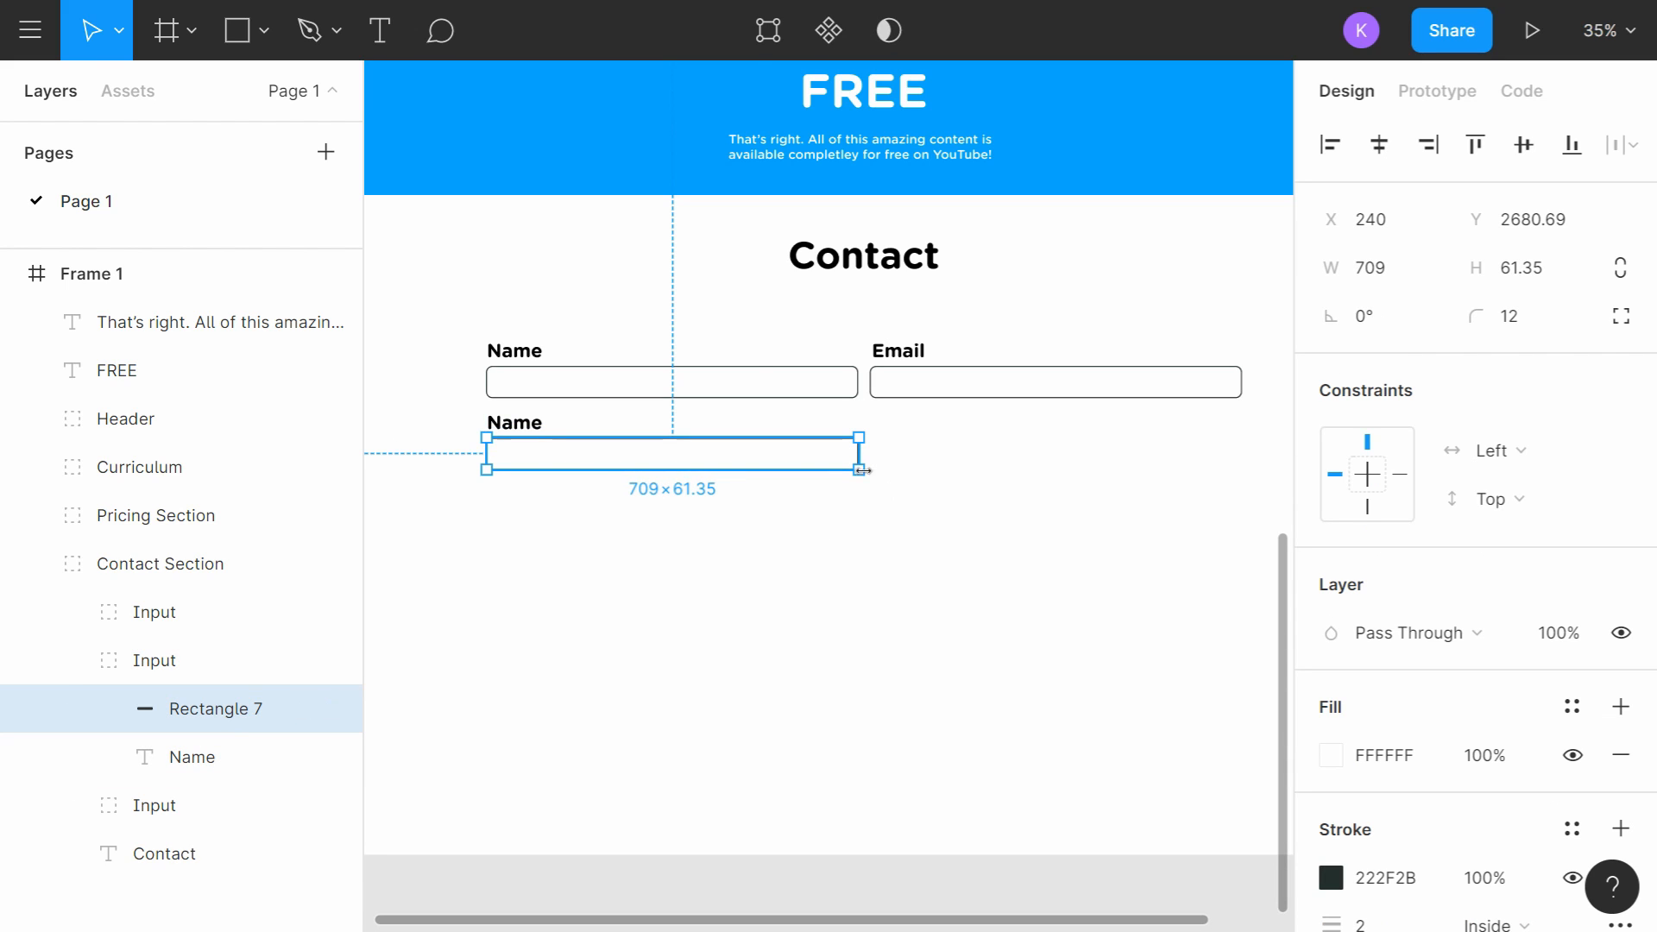
{"action": "left_click_drag", "start_coordinate": [861, 470], "coordinate": [1243, 573]}
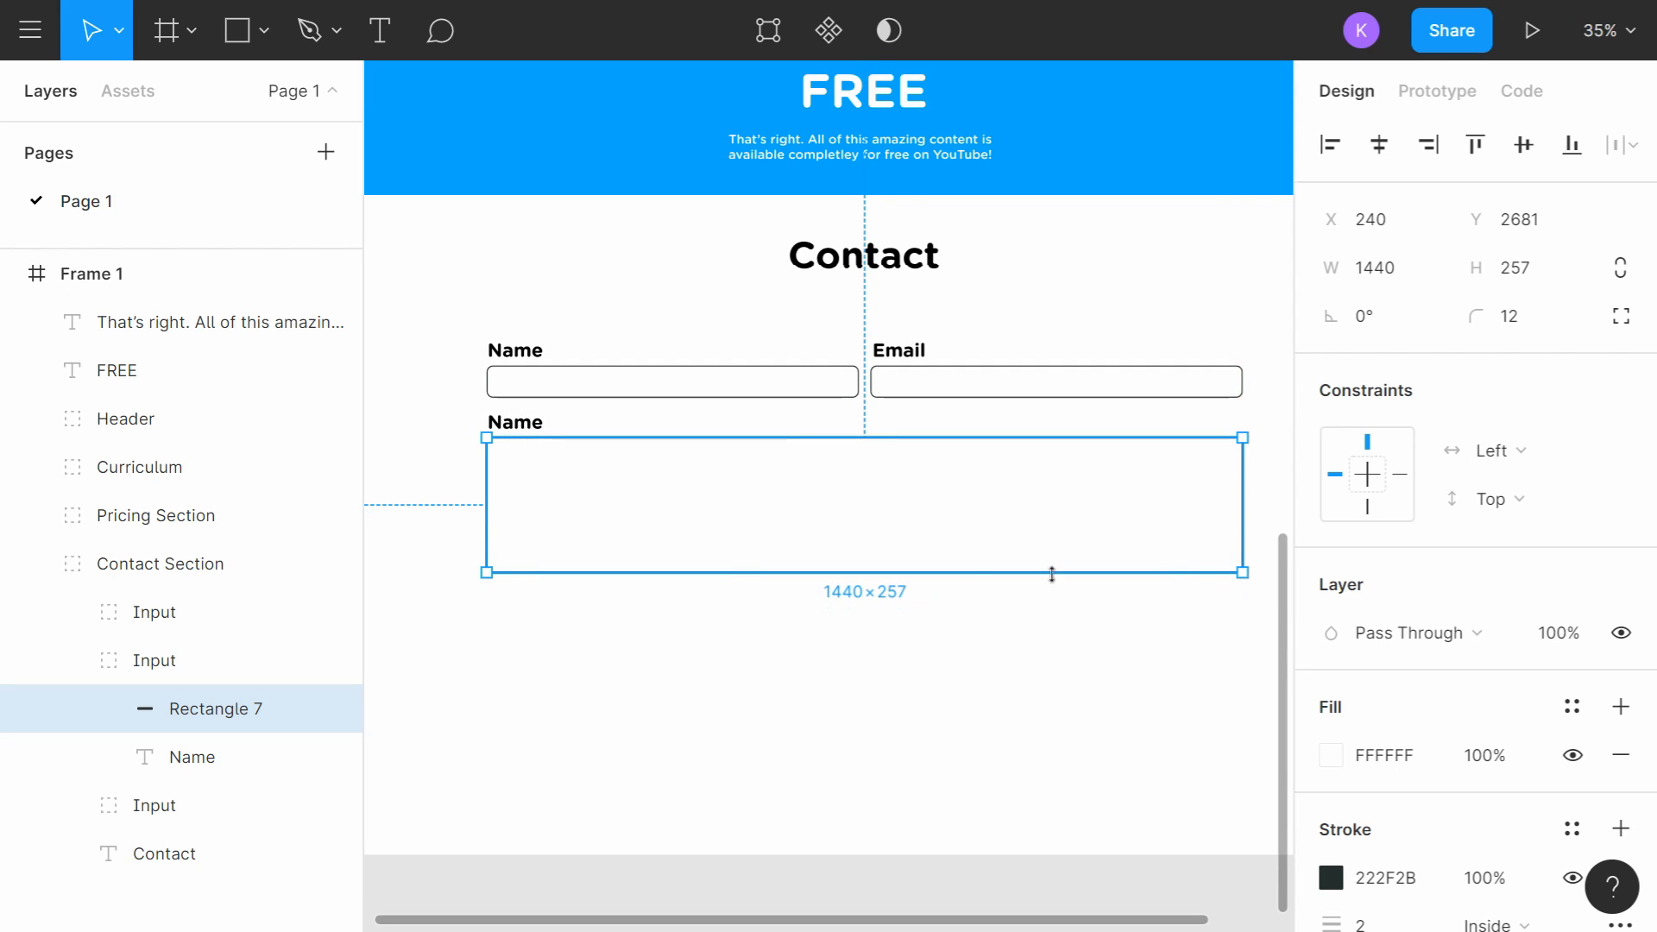
{"action": "left_click", "coordinate": [891, 695]}
Step: Change the large input's label to "Message" and widen its text box so the word fits on one line
{"action": "scroll", "coordinate": [578, 438], "scroll_direction": "left", "scroll_amount": 2}
{"action": "left_click", "coordinate": [561, 407]}
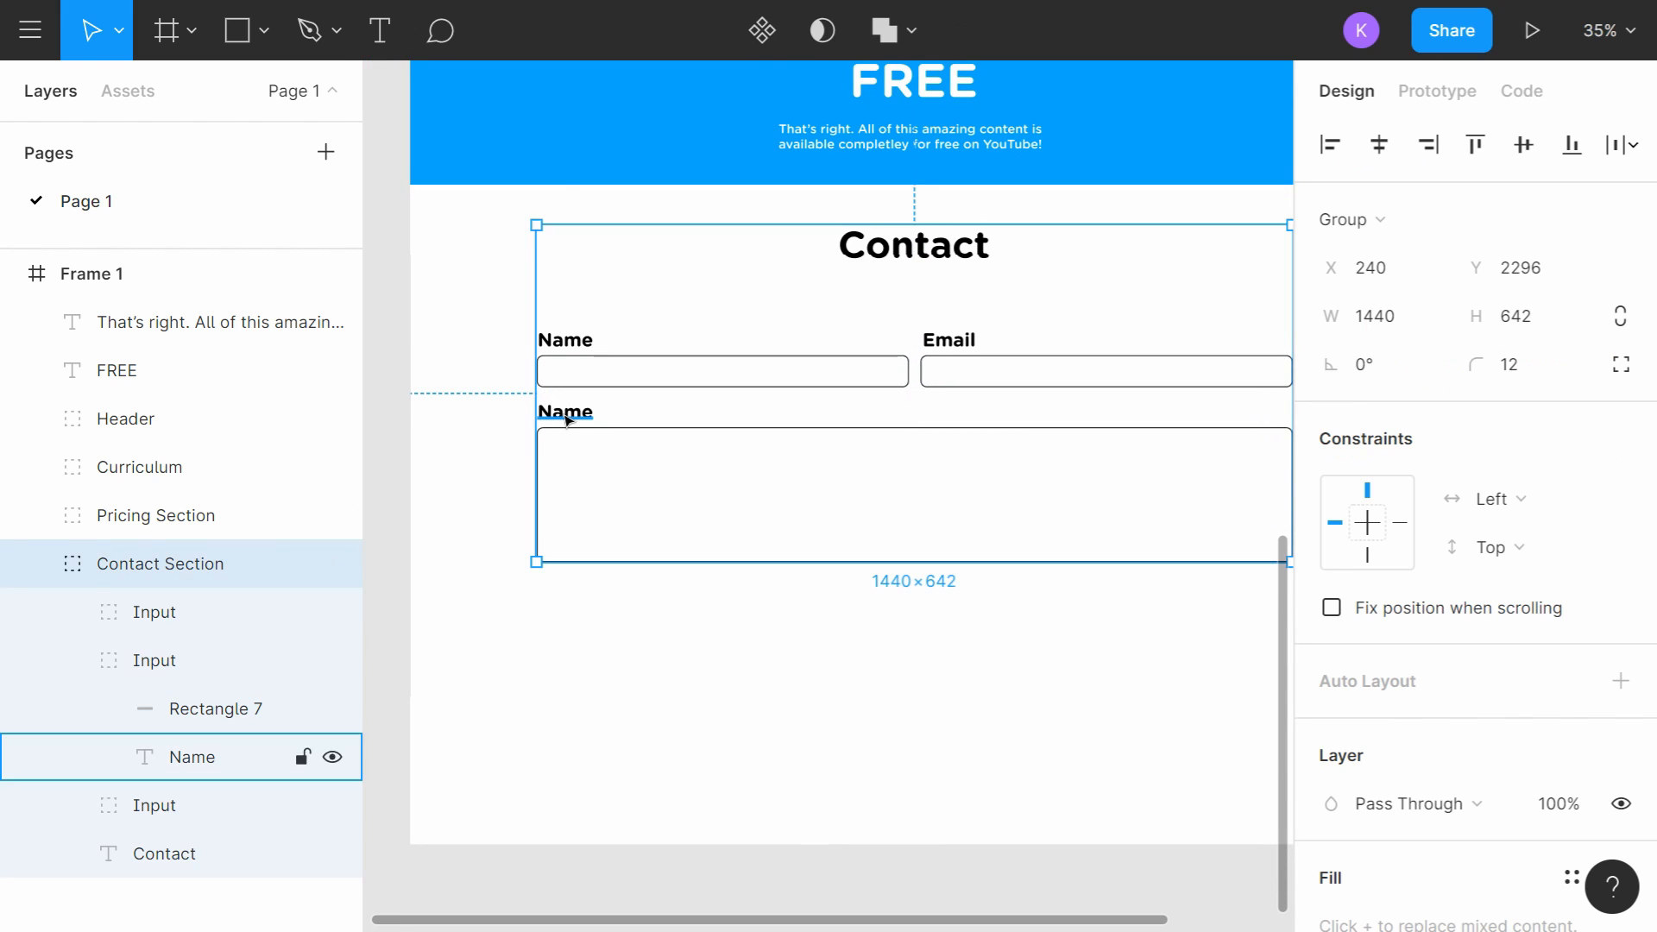
{"action": "double_click", "coordinate": [561, 408]}
{"action": "key", "text": "Return"}
{"action": "type", "text": "Messag"}
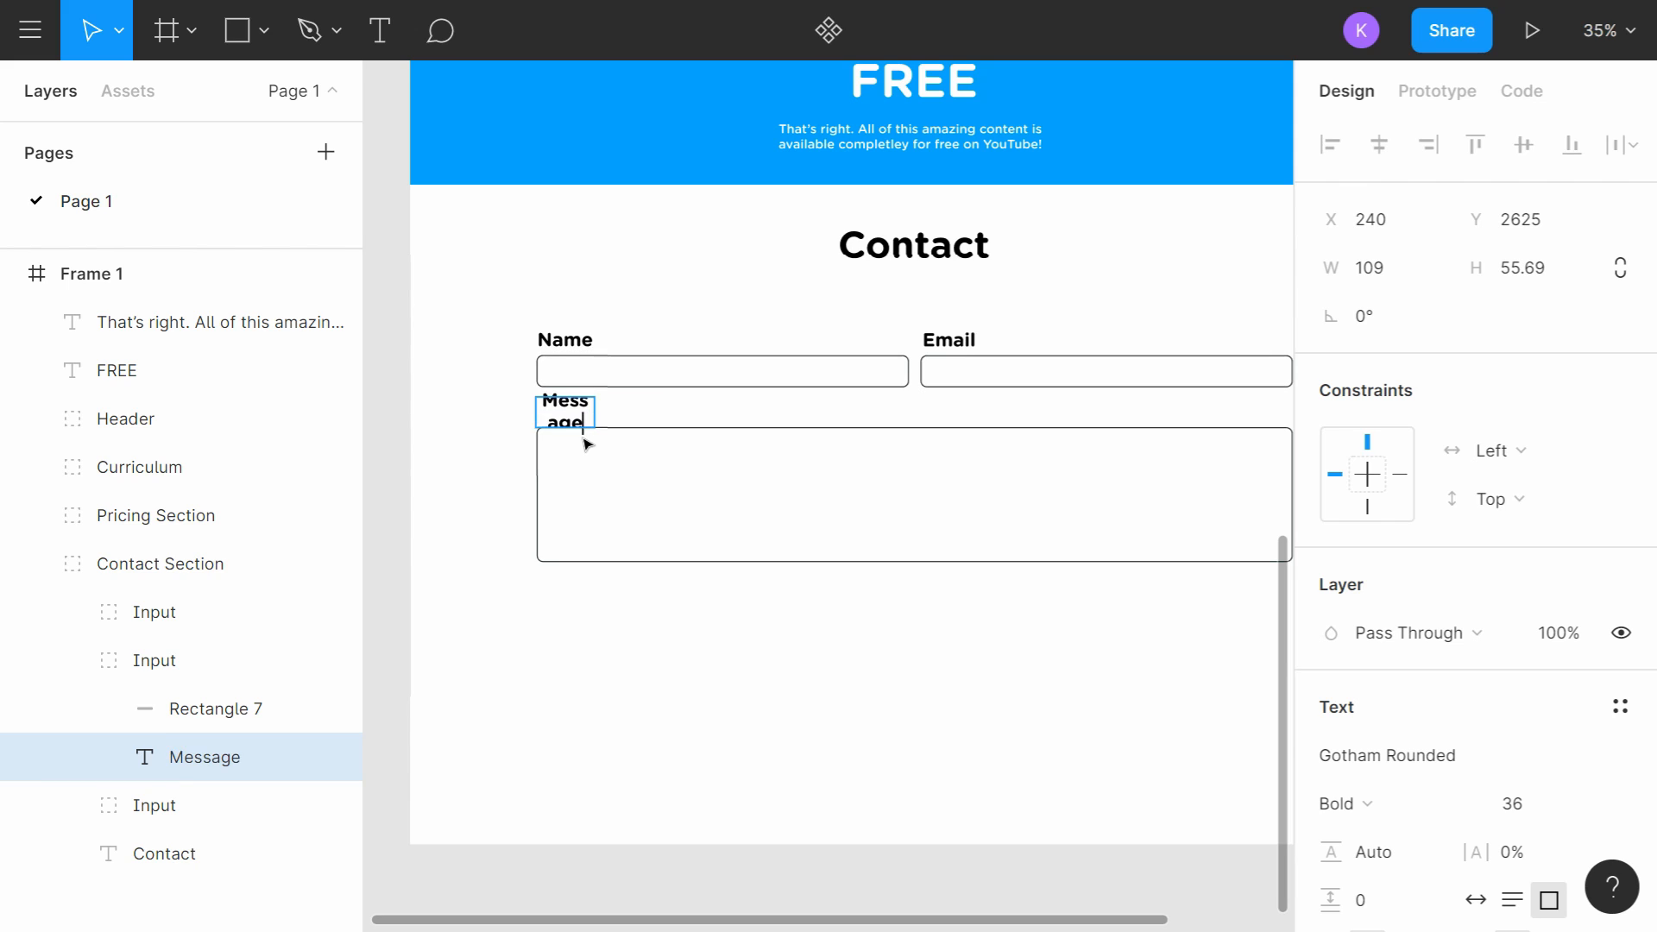
{"action": "key", "text": "Escape"}
{"action": "left_click_drag", "start_coordinate": [593, 424], "coordinate": [623, 416]}
{"action": "left_click", "coordinate": [913, 695]}
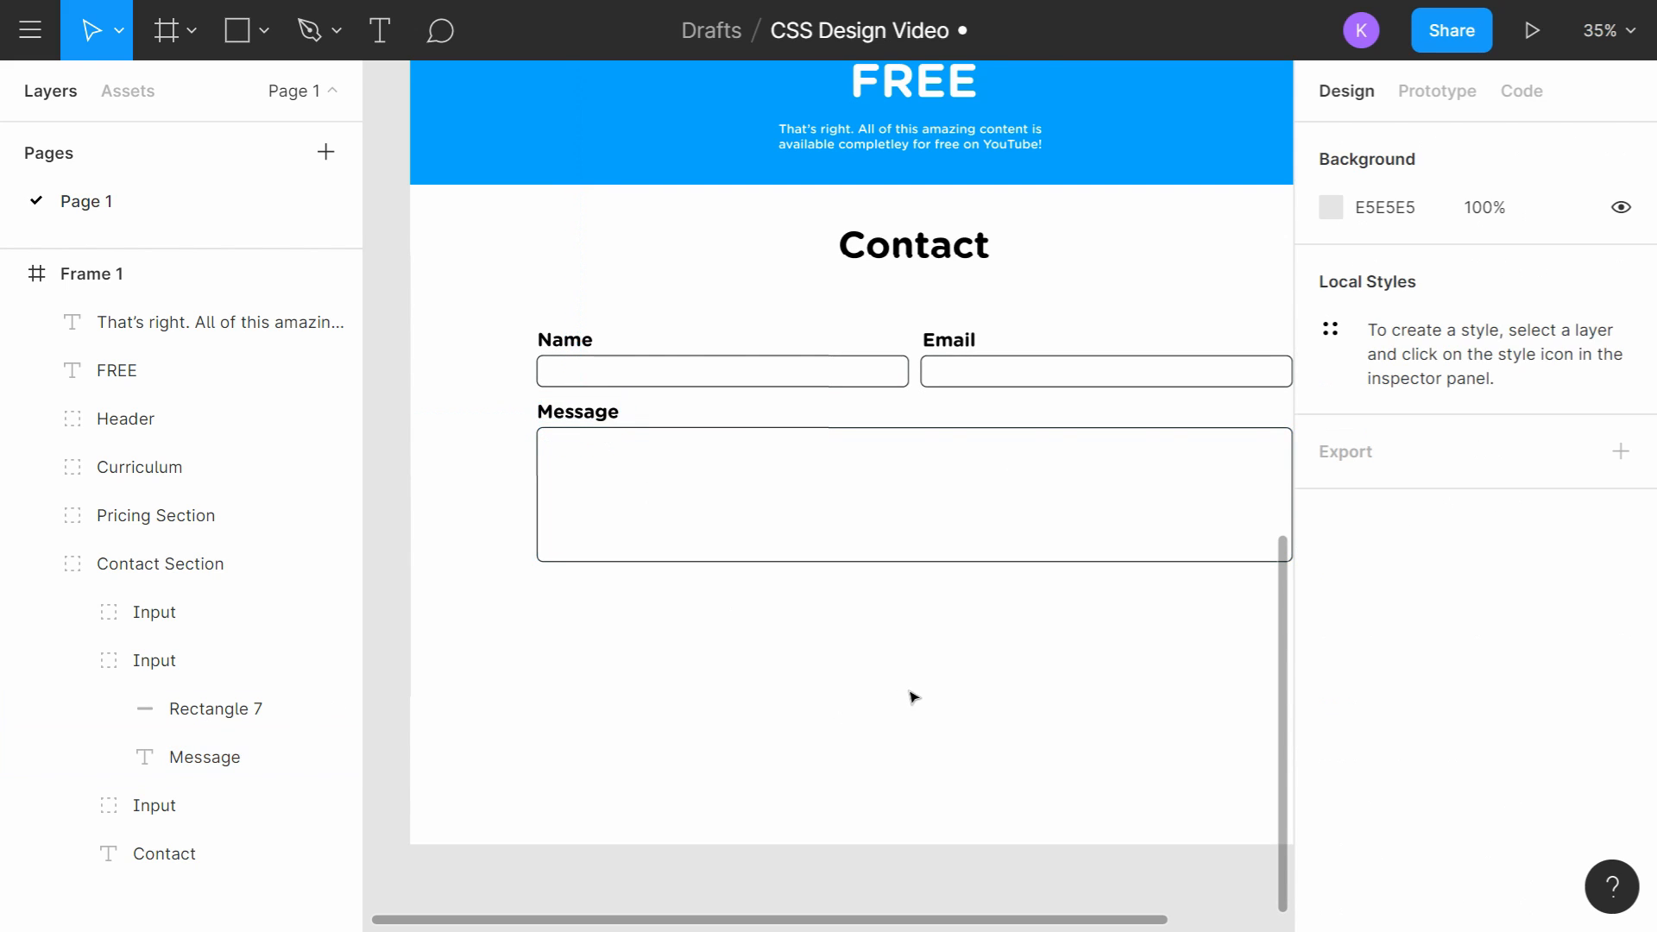
Step: Group the three Input groups inside Contact Section and rename the group "Form"
{"action": "scroll", "coordinate": [906, 647], "scroll_direction": "down", "scroll_amount": 5}
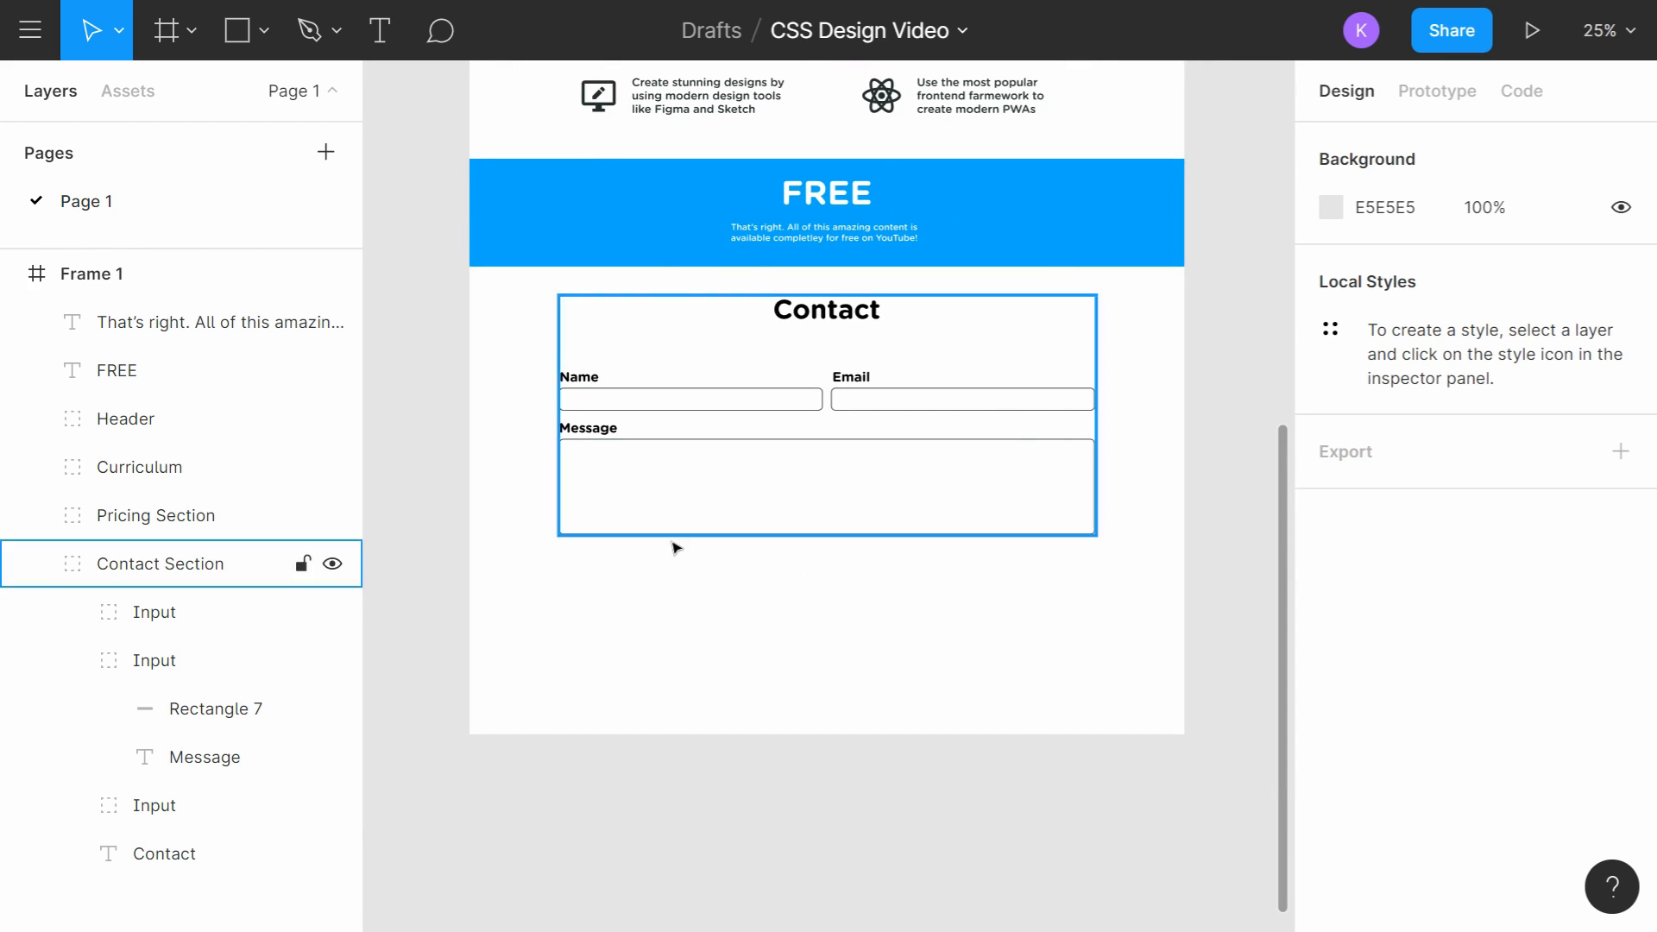
{"action": "left_click", "coordinate": [71, 660]}
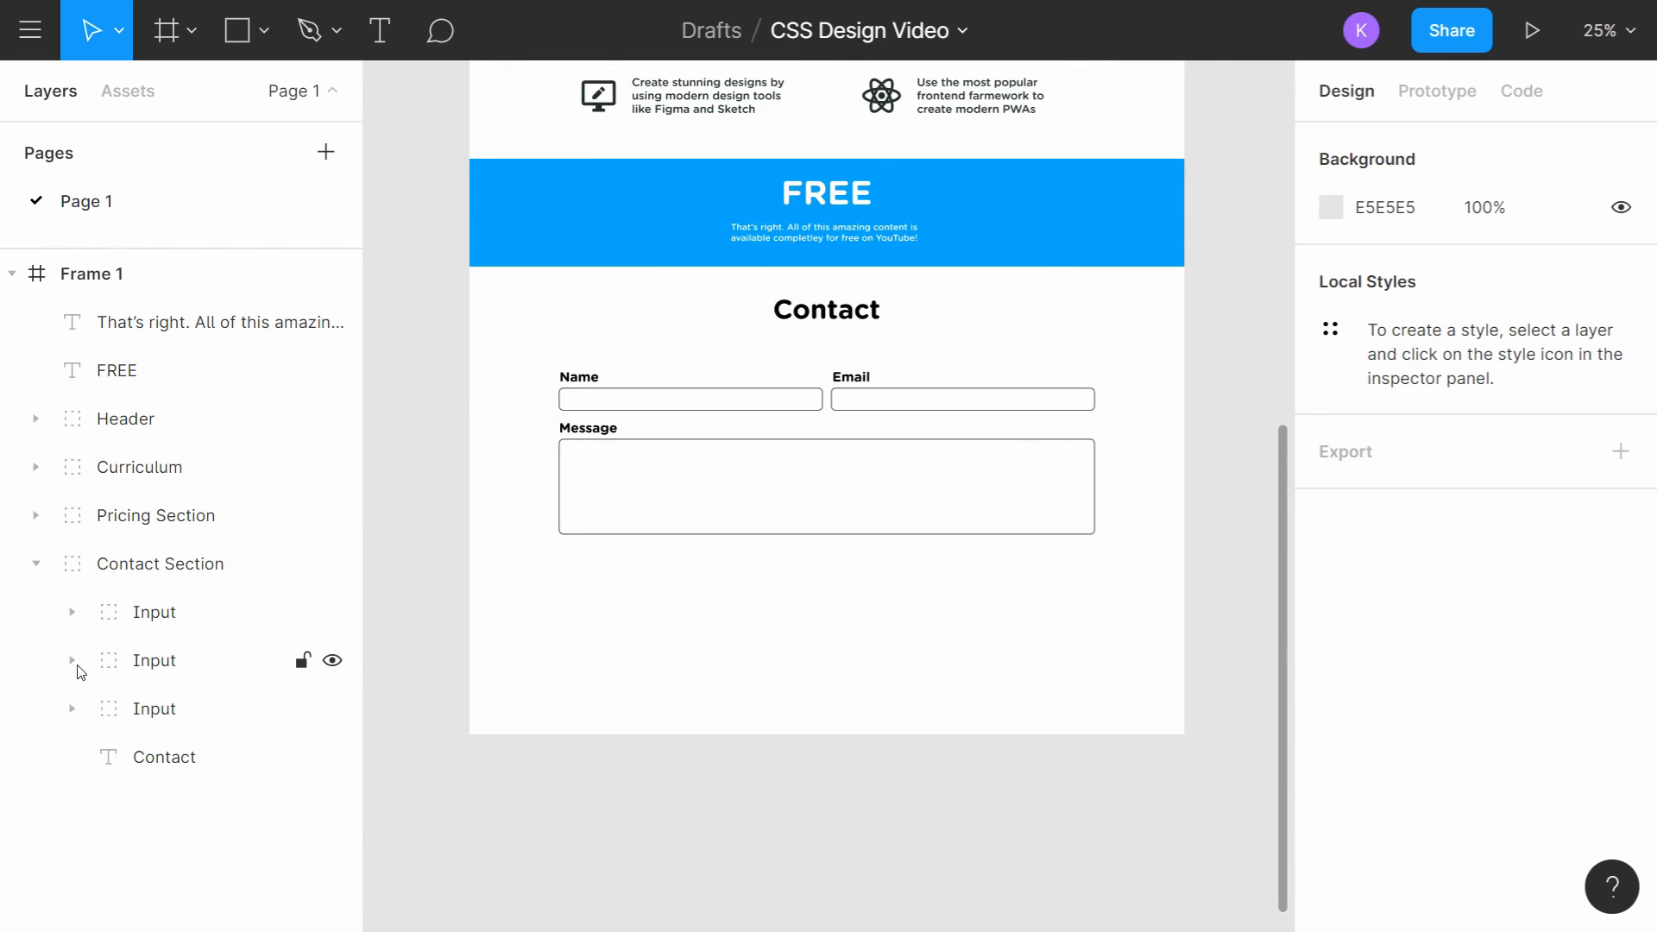
{"action": "left_click", "coordinate": [170, 626]}
{"action": "left_click", "coordinate": [204, 723], "text": "shift"}
{"action": "key", "text": "ctrl+g"}
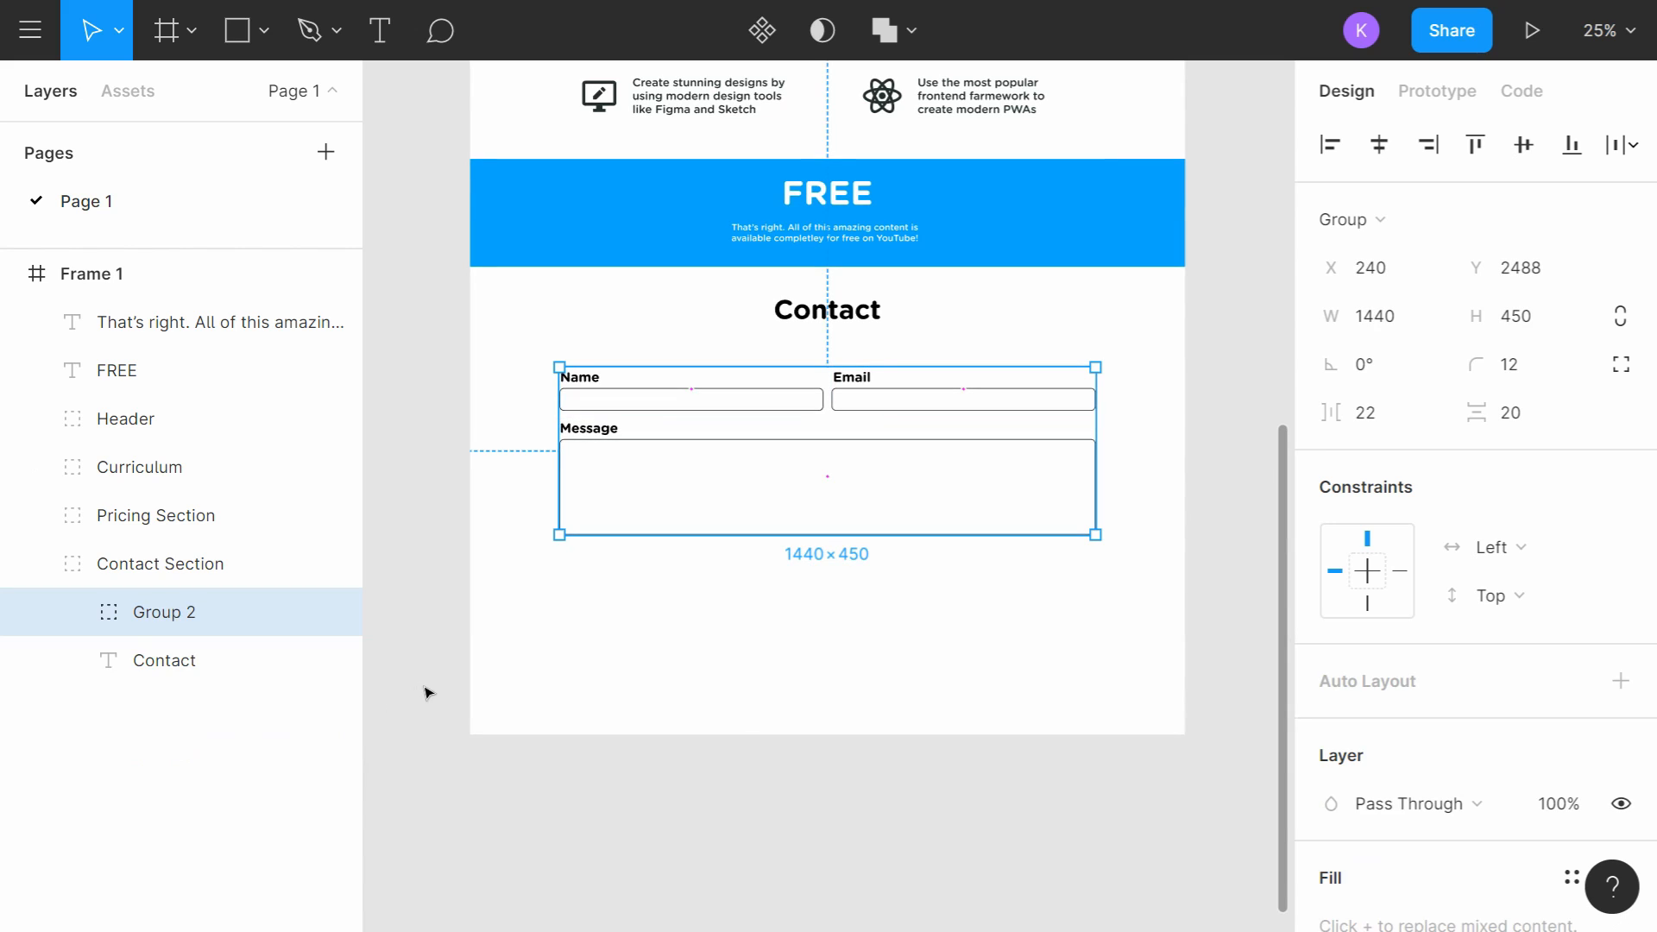
{"action": "double_click", "coordinate": [179, 612]}
{"action": "type", "text": "Form"}
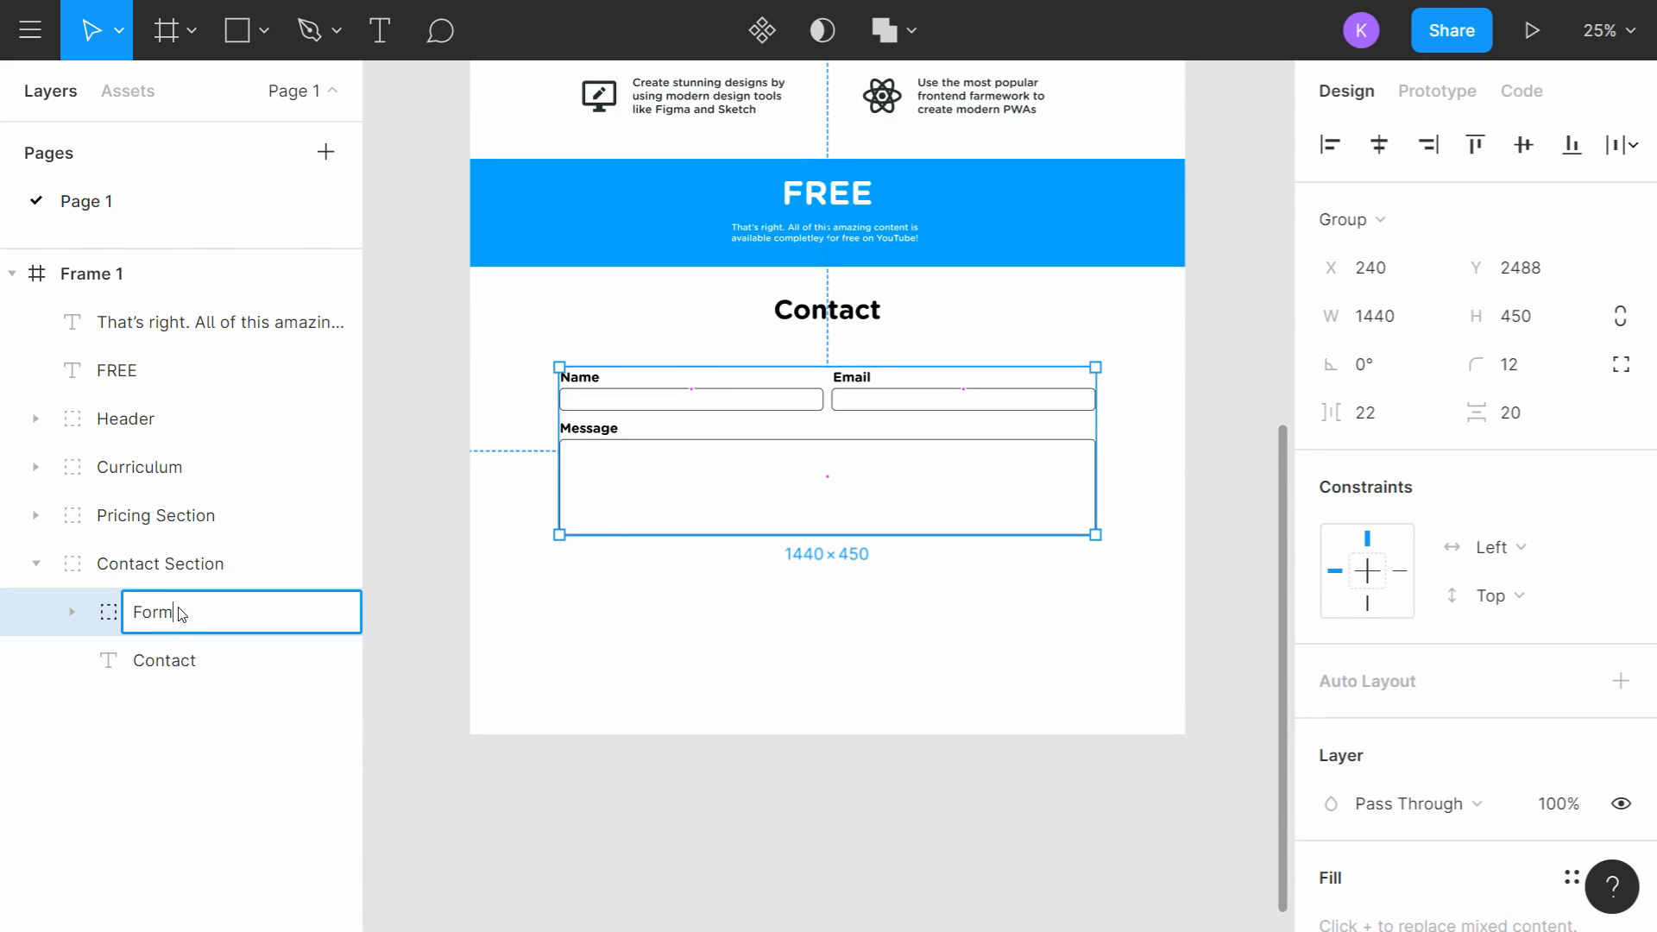
{"action": "key", "text": "Return"}
Step: Move the Form group up closer to the Contact heading, keeping it horizontally centred
{"action": "left_click_drag", "start_coordinate": [788, 491], "coordinate": [785, 466]}
{"action": "left_click", "coordinate": [832, 599]}
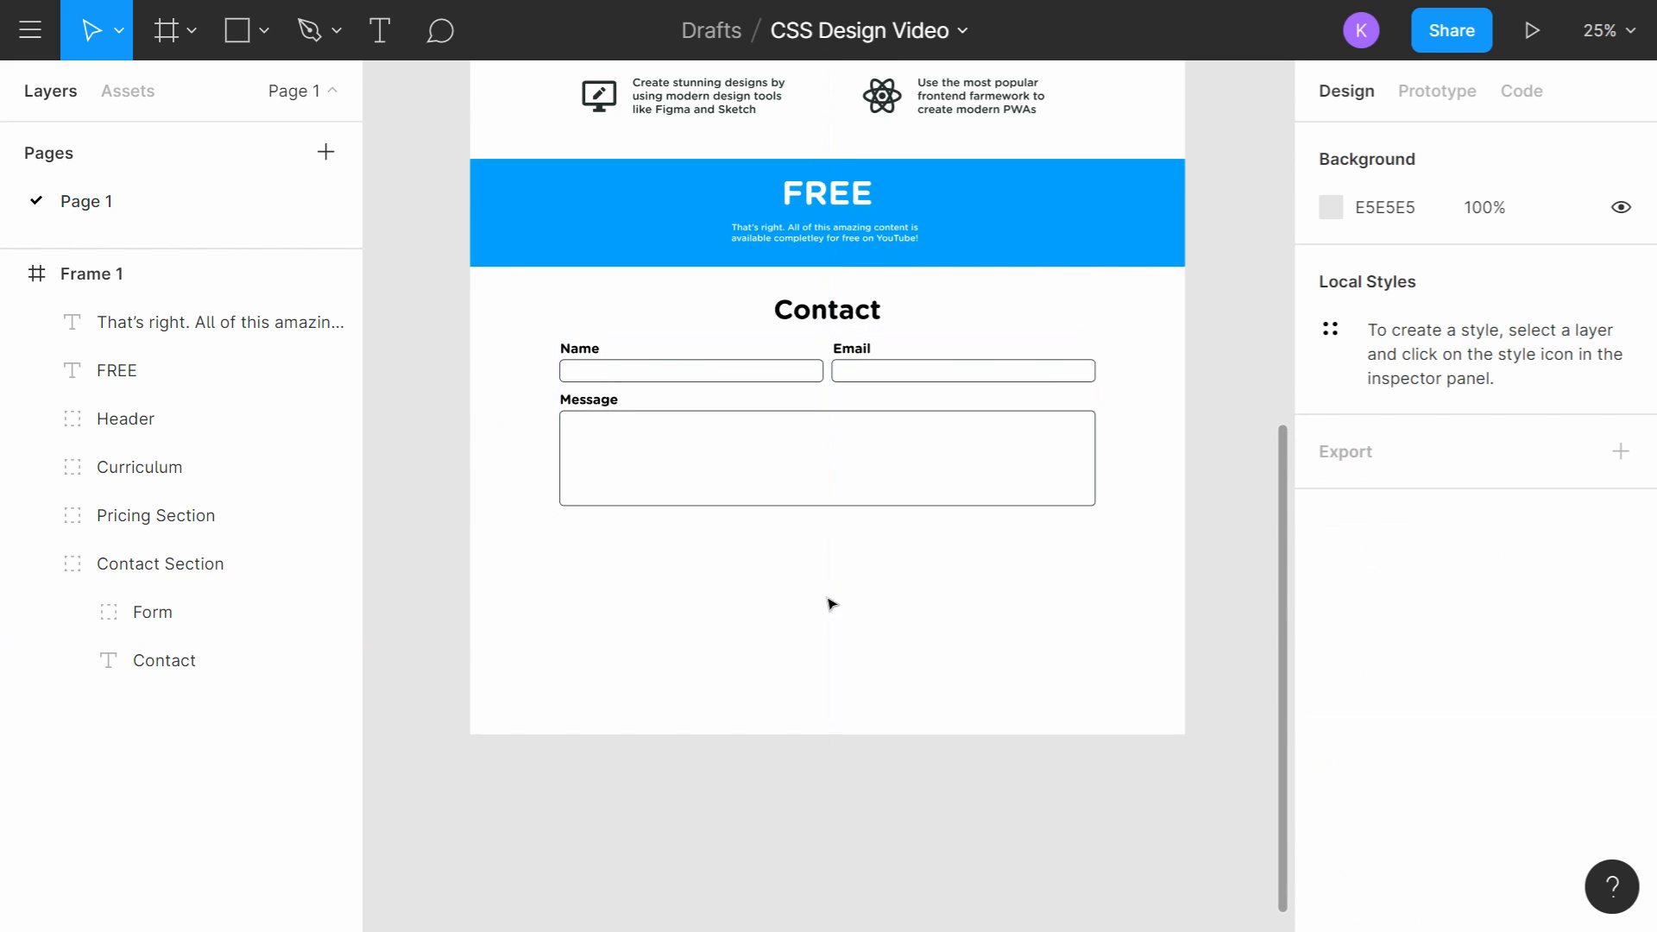
{"action": "scroll", "coordinate": [861, 569], "scroll_direction": "right", "scroll_amount": 1}
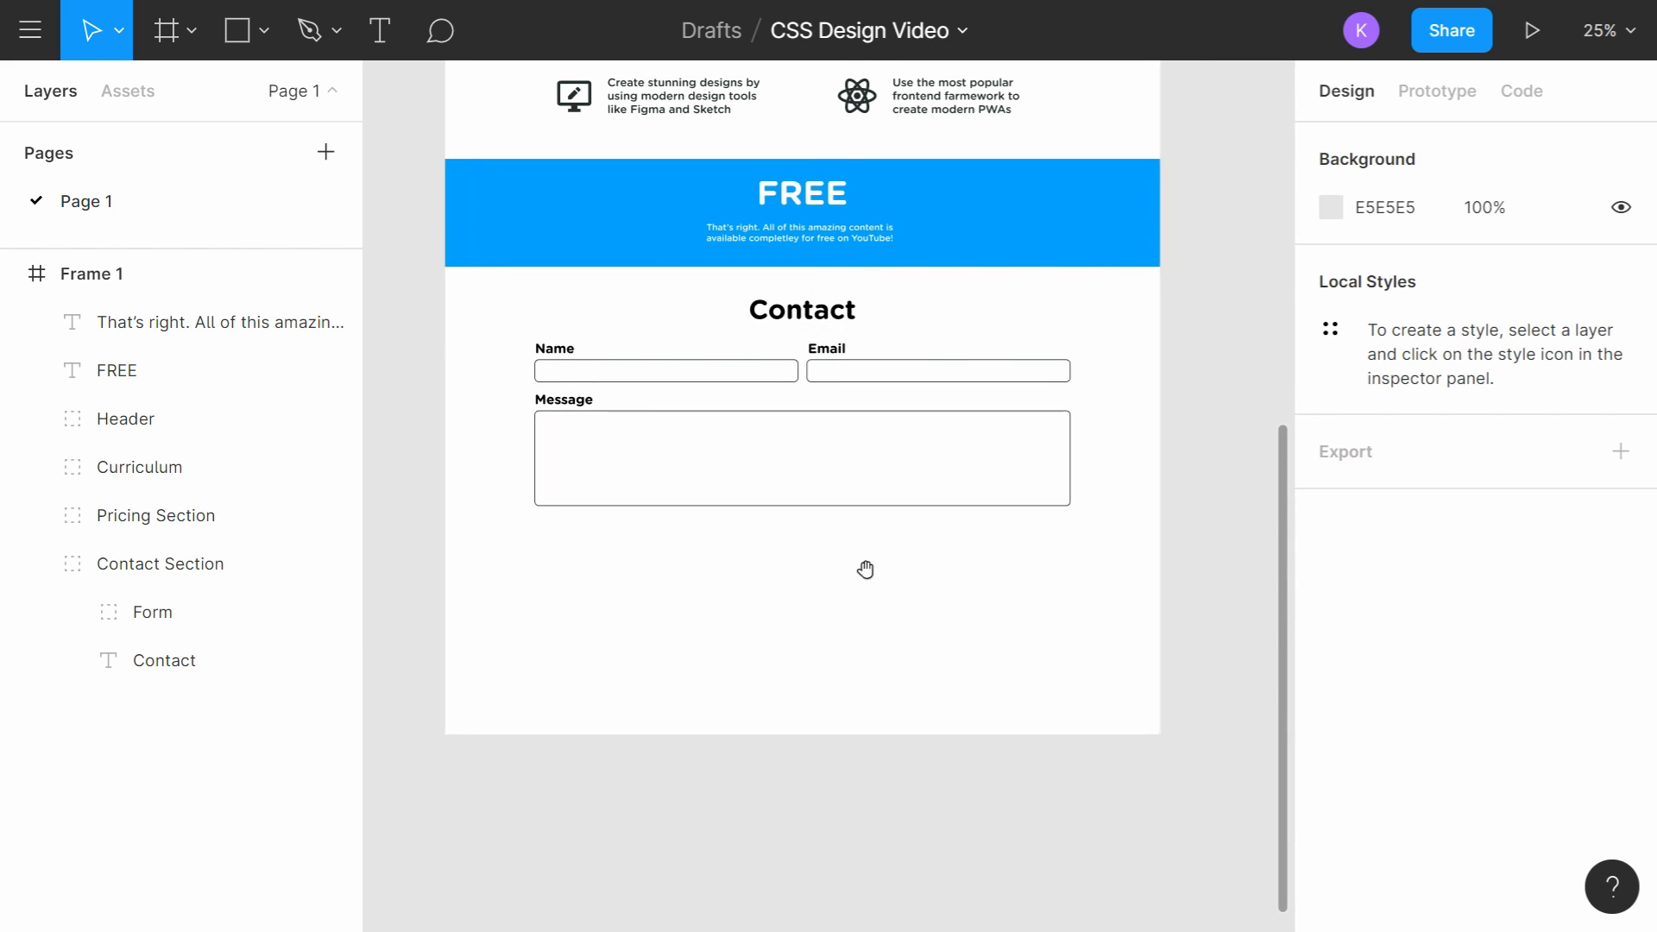
Step: Move the FREE heading and "That's right..." text layers into the Pricing Section group
{"action": "left_click", "coordinate": [173, 321]}
{"action": "left_click", "coordinate": [151, 370], "text": "shift"}
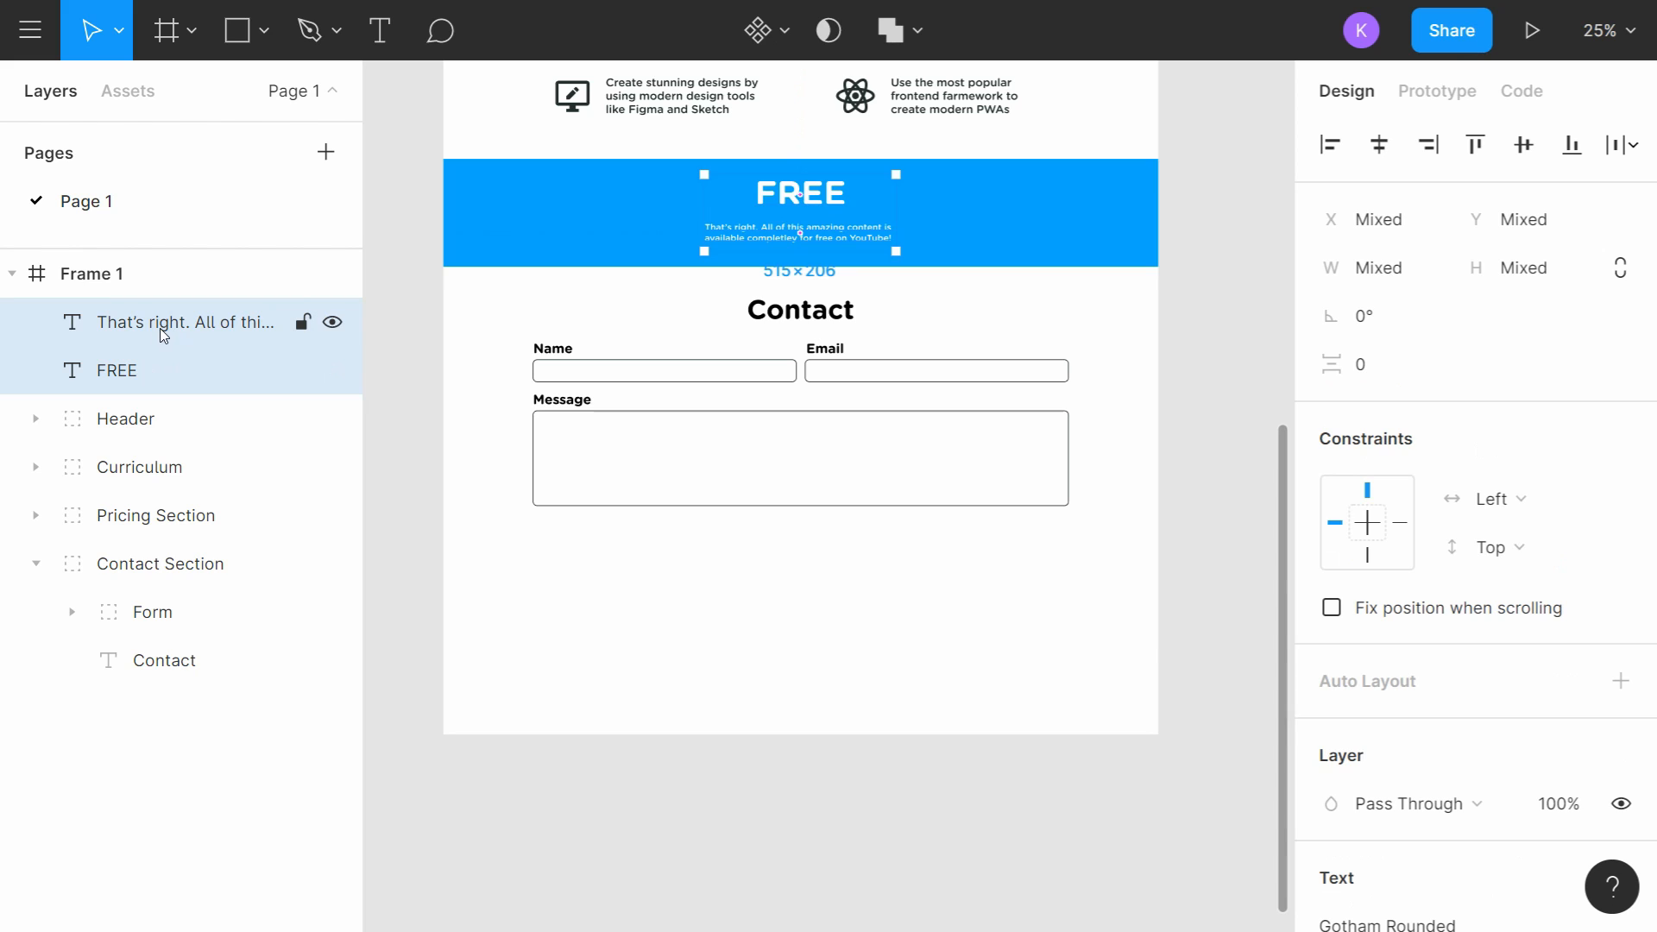
{"action": "left_click_drag", "start_coordinate": [159, 328], "coordinate": [164, 523]}
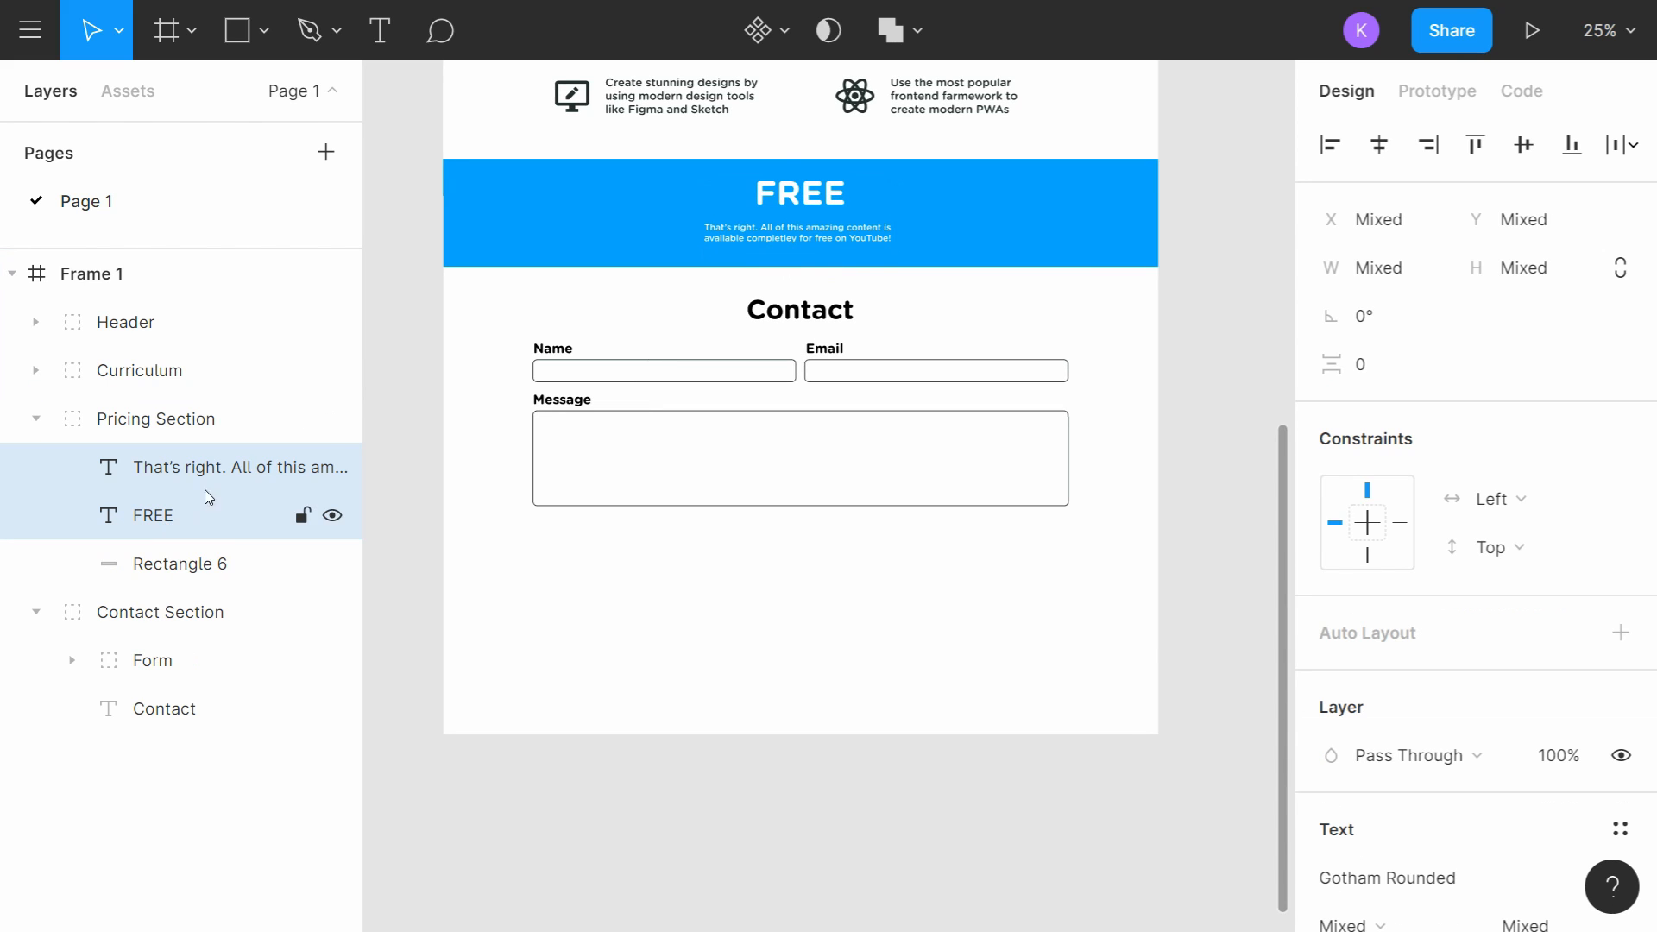
{"action": "left_click", "coordinate": [35, 419]}
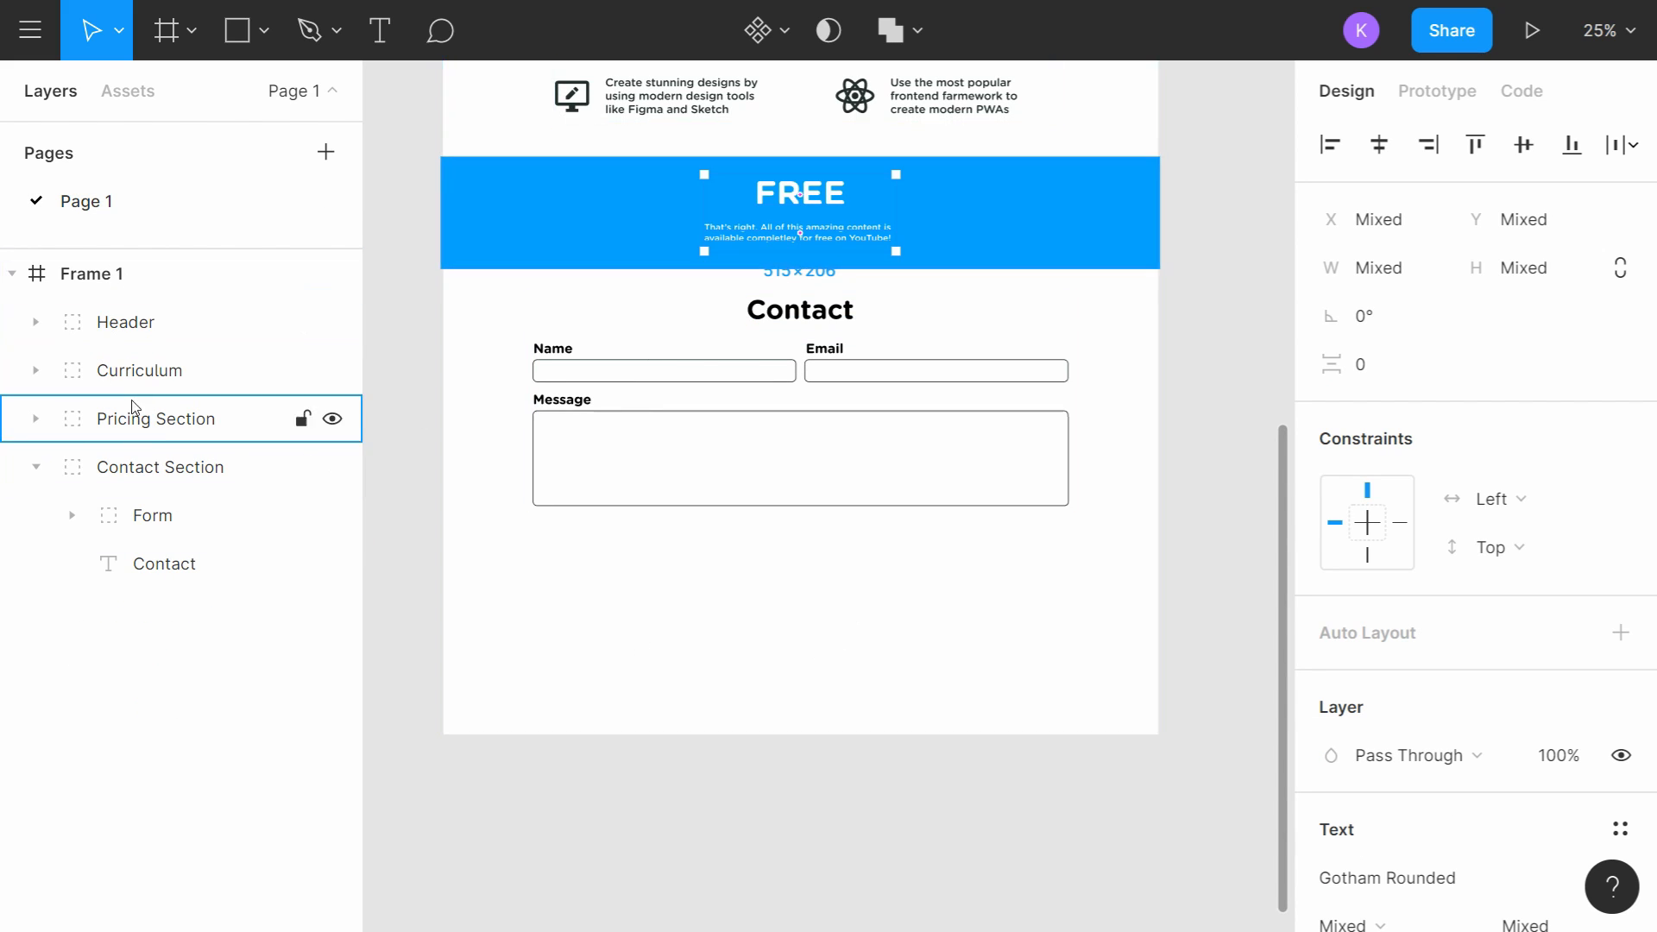
Step: Draw a rectangle about 213 × 67 below the Message box's right end and move its layer into the Form group
{"action": "left_click", "coordinate": [70, 517]}
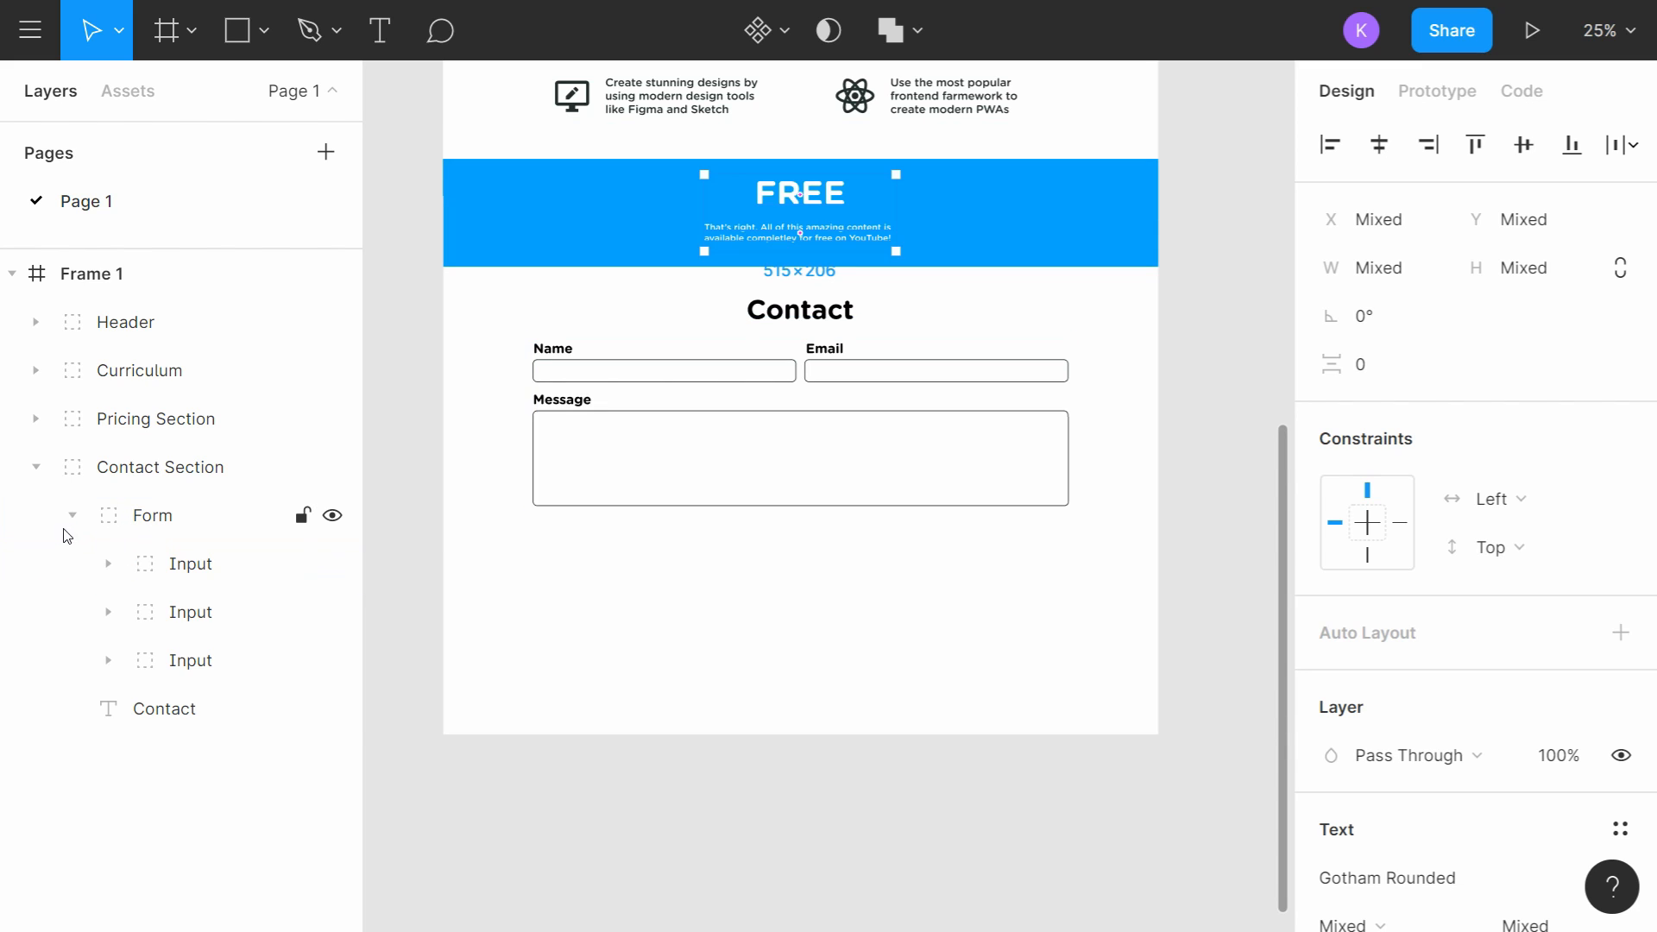
{"action": "left_click", "coordinate": [776, 551]}
{"action": "scroll", "coordinate": [777, 552], "scroll_direction": "right", "scroll_amount": 2}
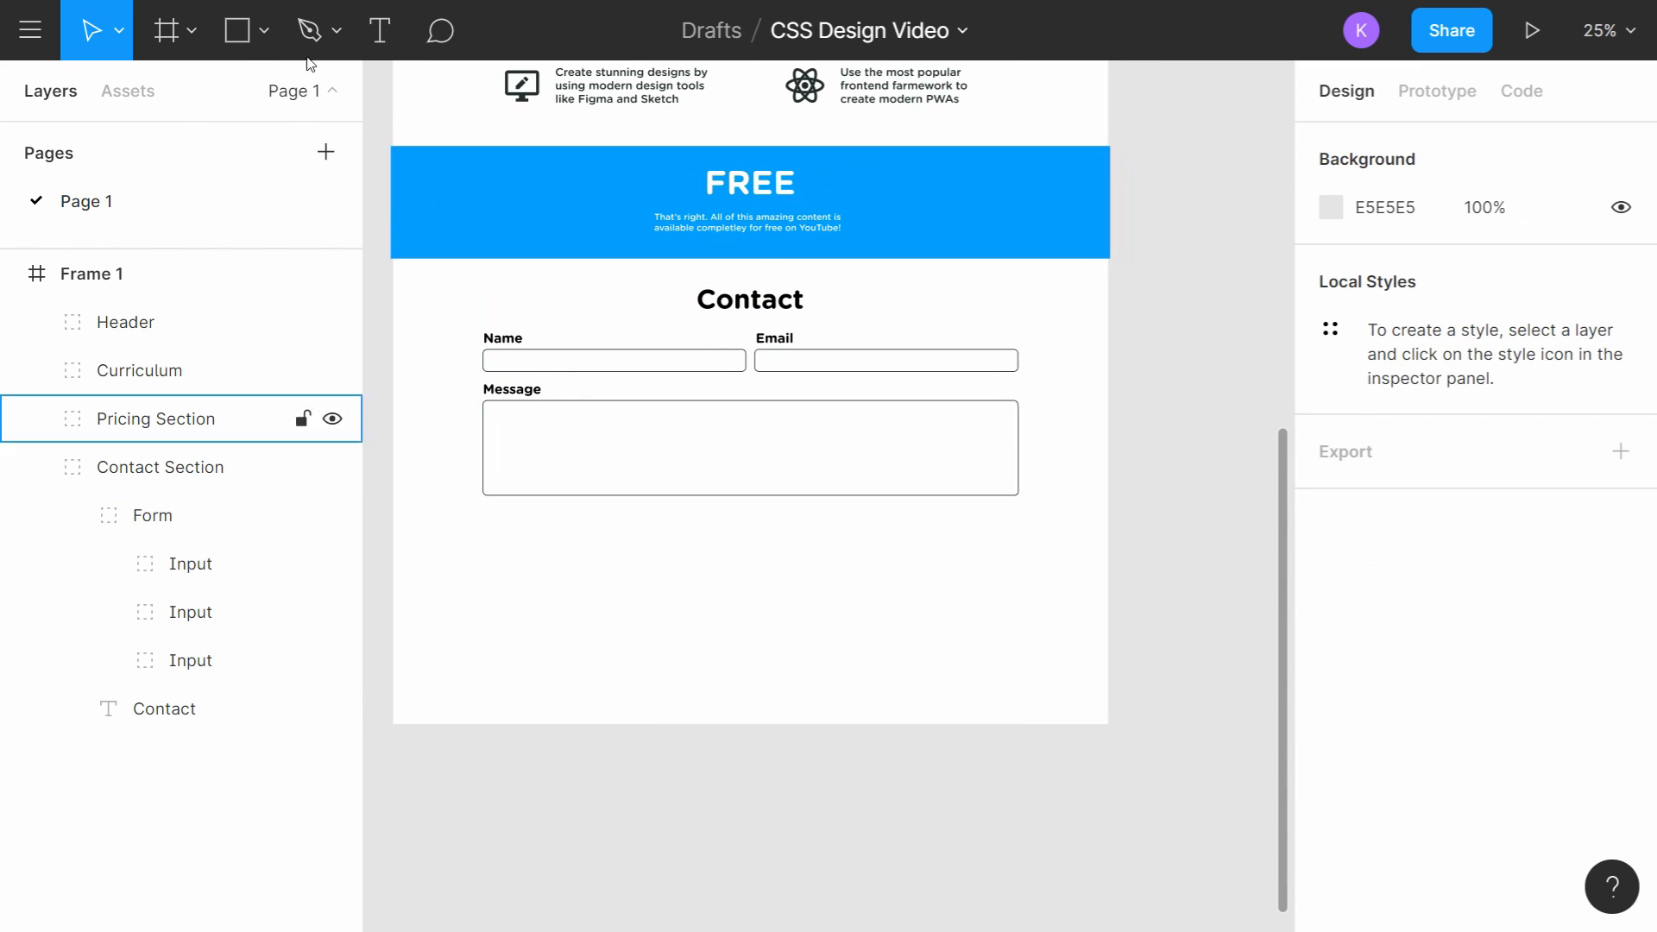
{"action": "left_click", "coordinate": [263, 31]}
{"action": "left_click", "coordinate": [245, 93]}
{"action": "scroll", "coordinate": [838, 405], "scroll_direction": "up", "scroll_amount": 3}
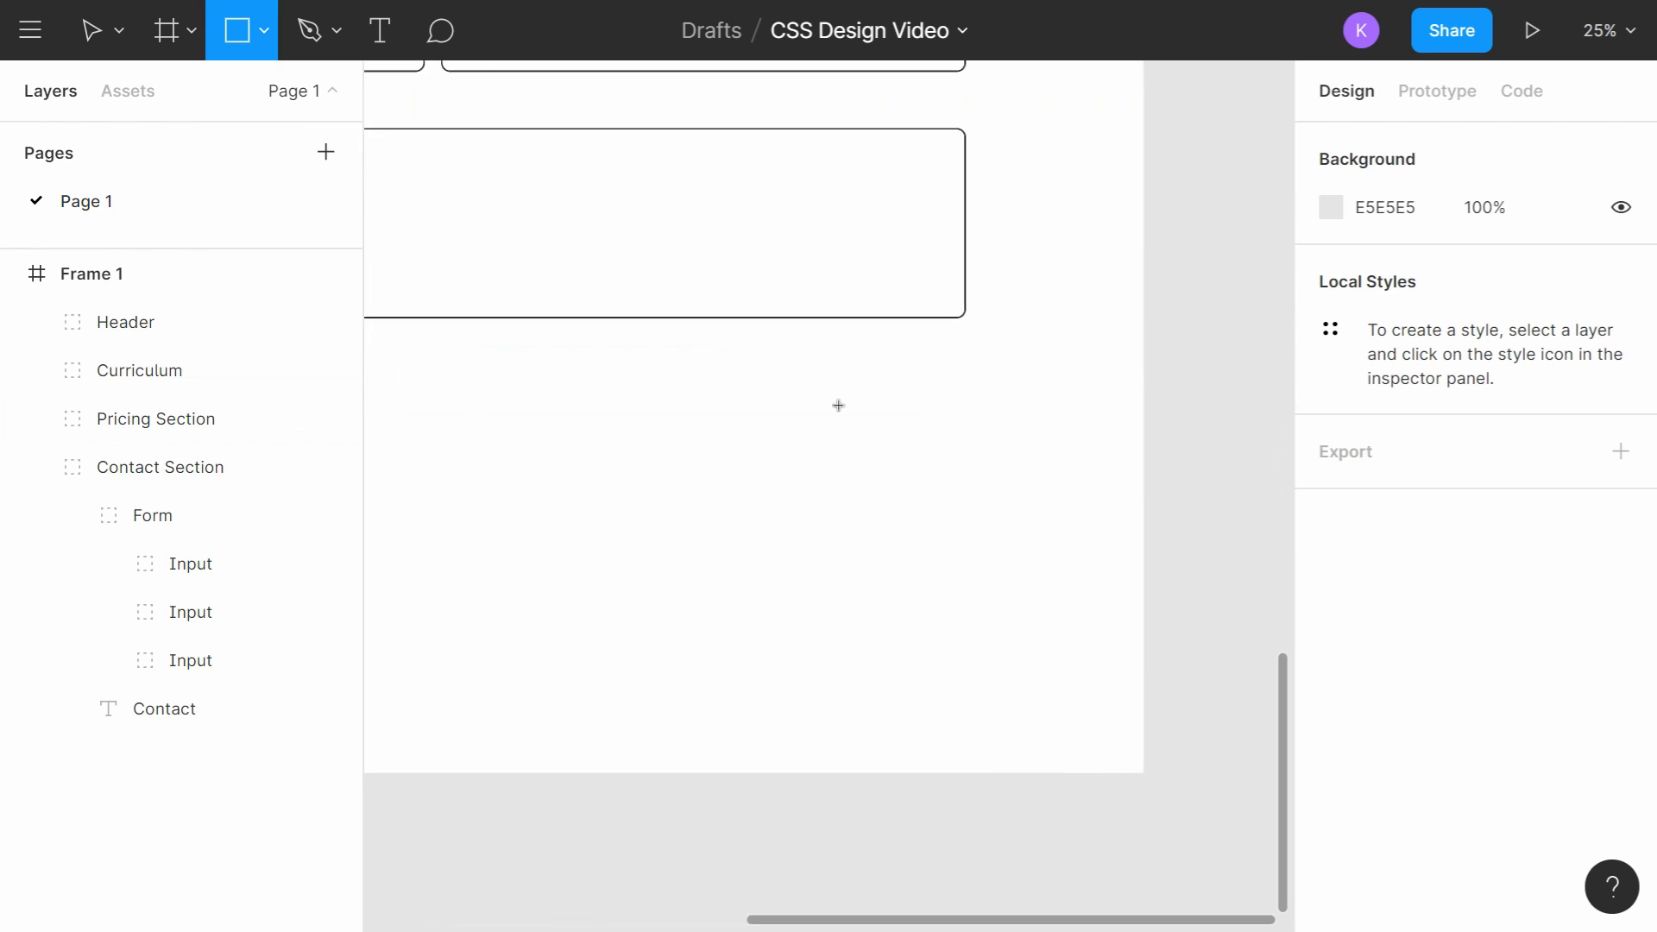
{"action": "left_click_drag", "start_coordinate": [806, 335], "coordinate": [965, 385]}
{"action": "scroll", "coordinate": [929, 422], "scroll_direction": "right", "scroll_amount": 1}
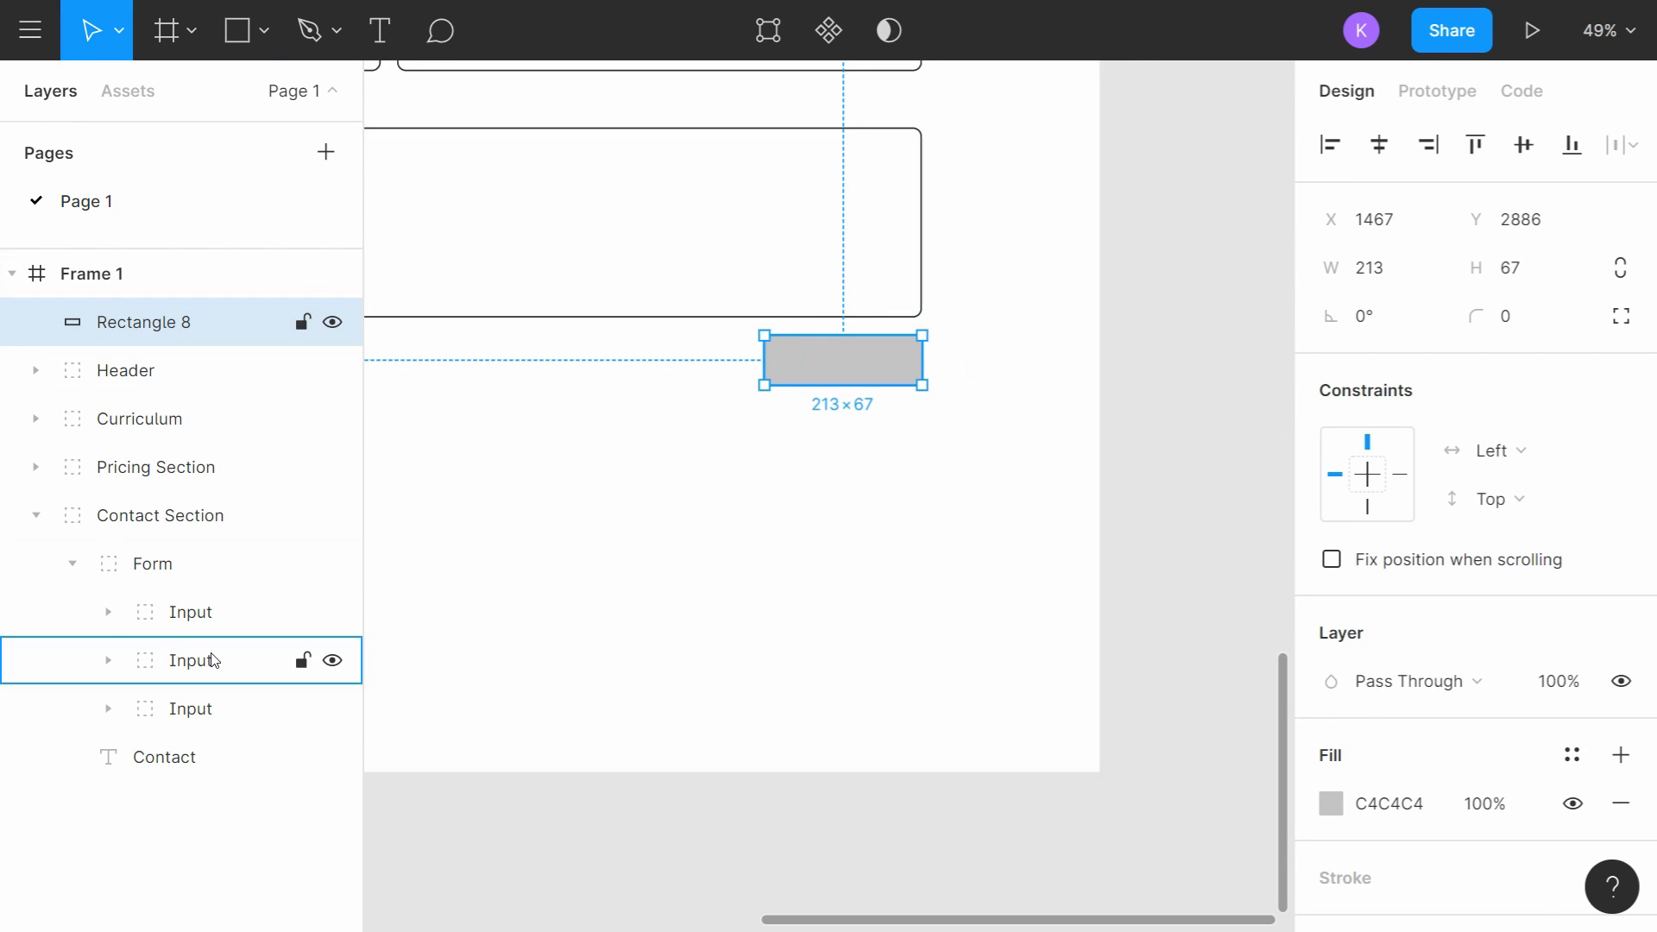
{"action": "left_click_drag", "start_coordinate": [213, 660], "coordinate": [207, 735]}
Step: Give the new rectangle a 00AAFF fill and a corner radius of 11
{"action": "scroll", "coordinate": [750, 668], "scroll_direction": "right", "scroll_amount": 2}
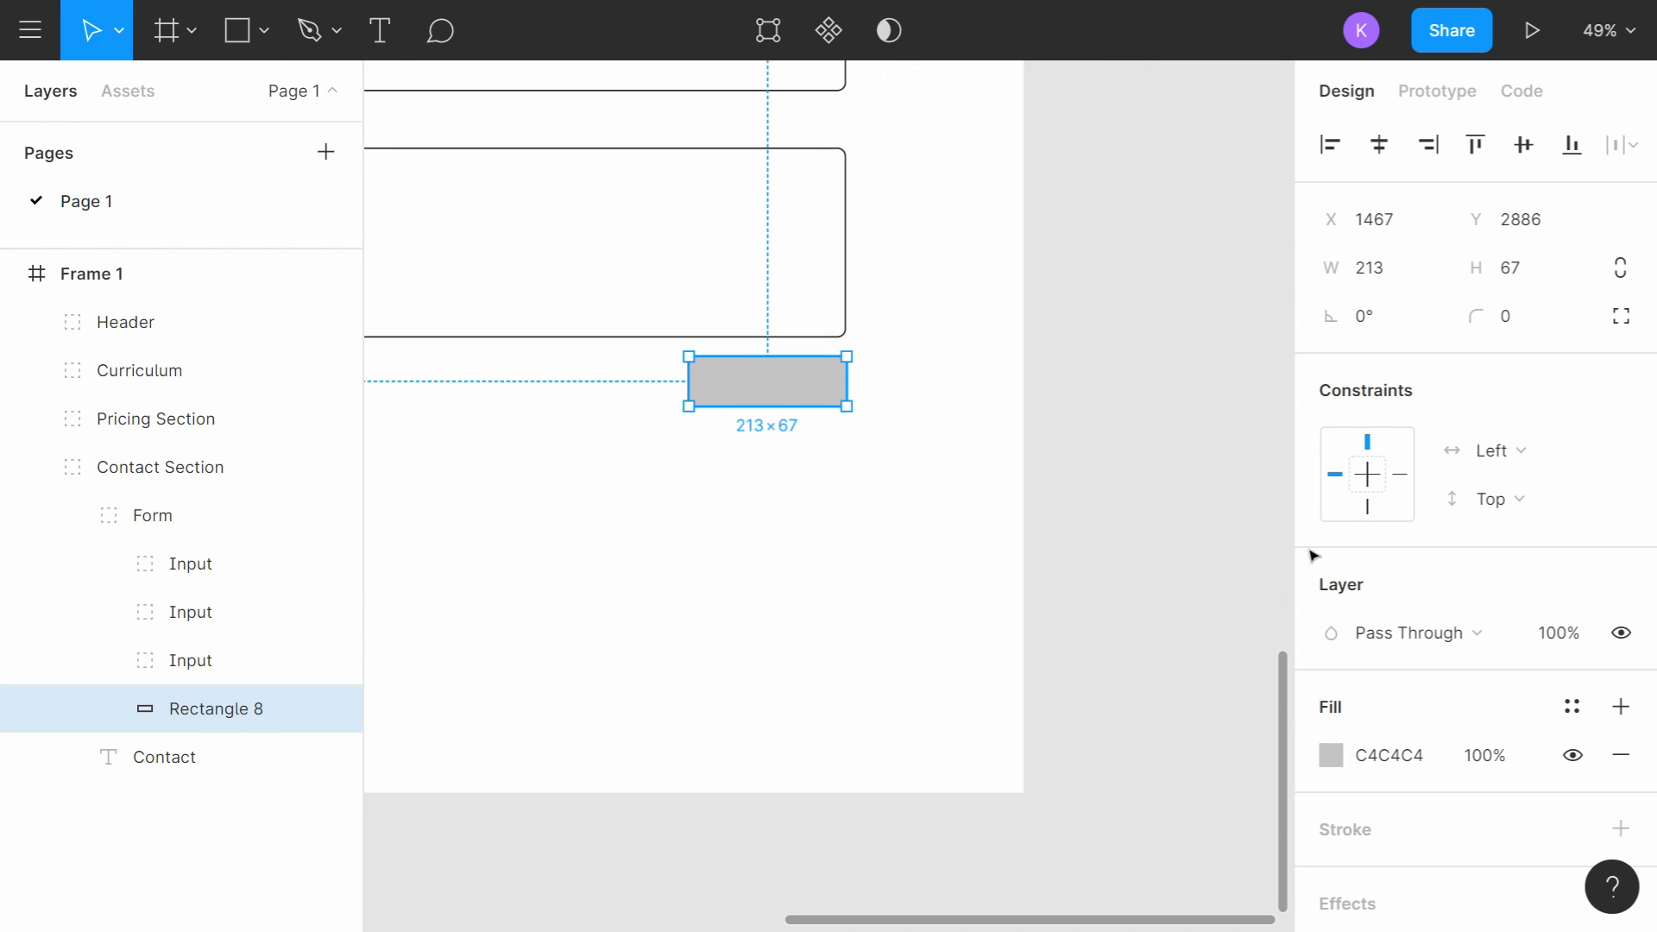
{"action": "left_click", "coordinate": [1367, 756]}
{"action": "type", "text": "0af"}
{"action": "key", "text": "Return"}
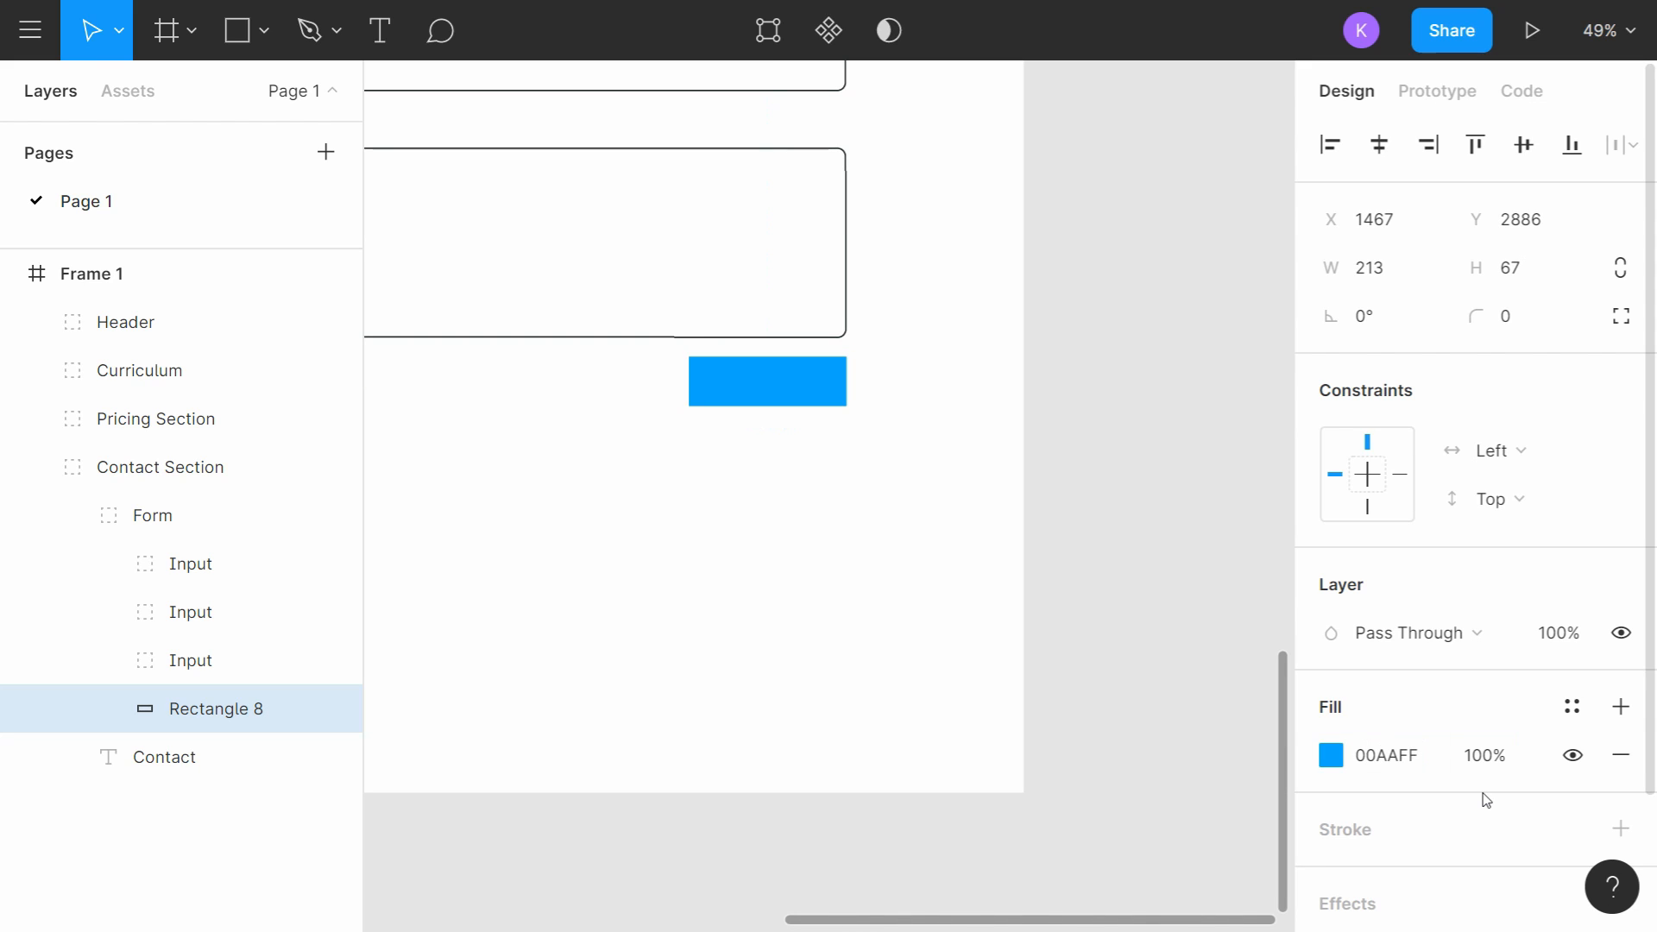
{"action": "scroll", "coordinate": [808, 414], "scroll_direction": "up", "scroll_amount": 5}
{"action": "left_click", "coordinate": [1519, 316]}
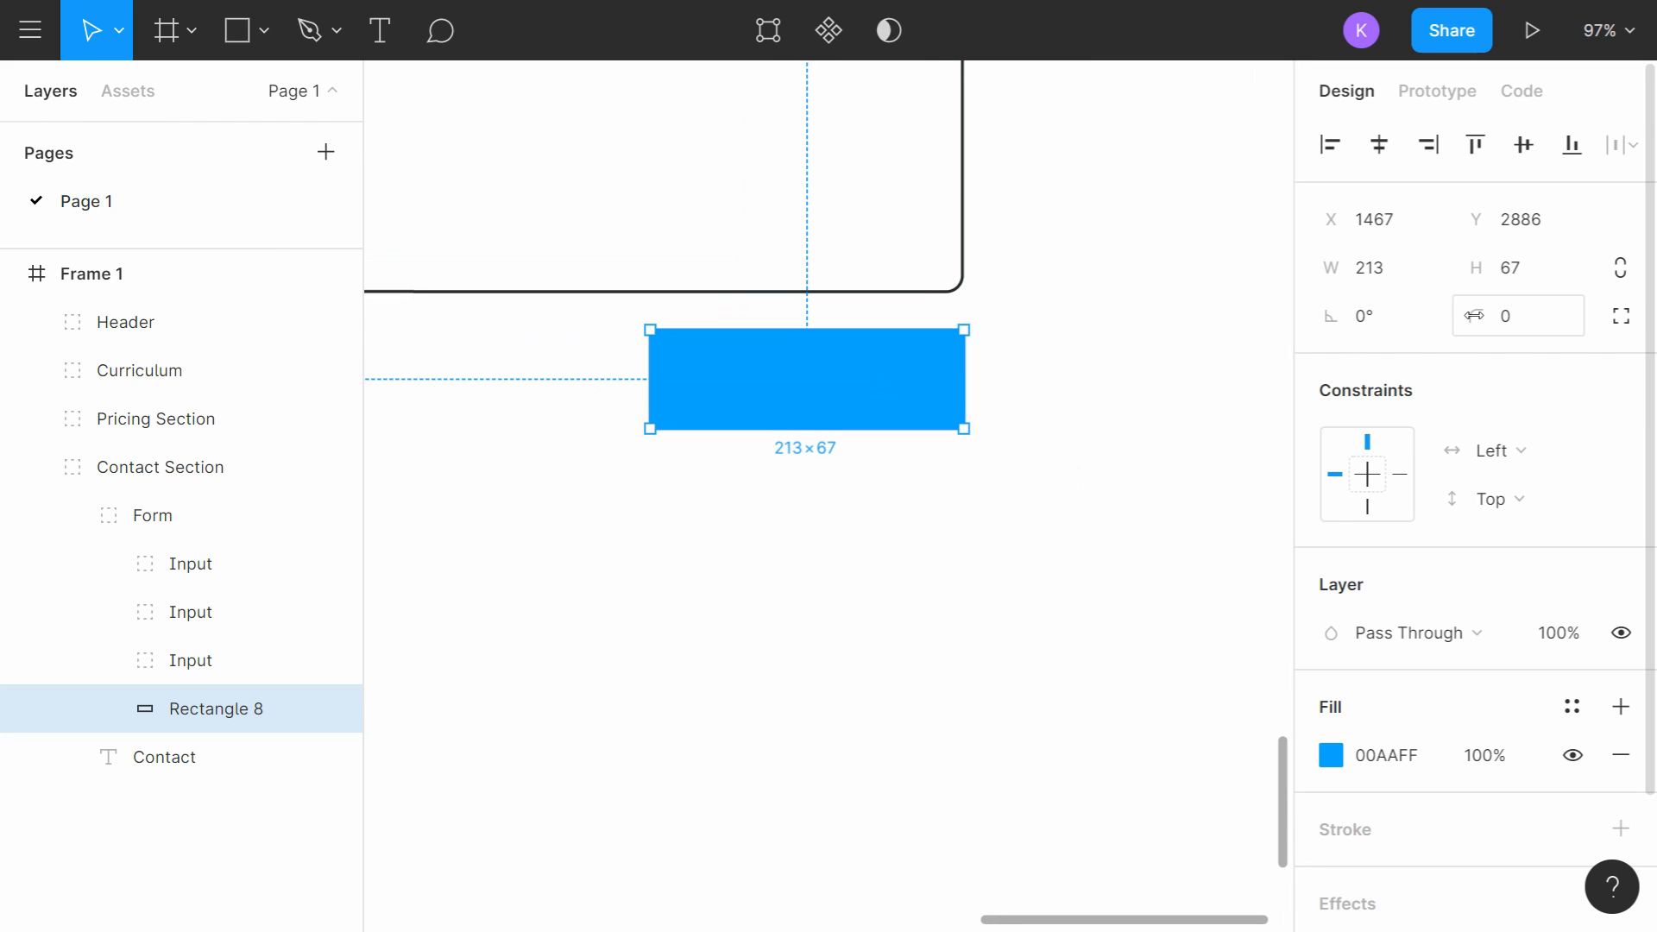
{"action": "type", "text": "4"}
{"action": "key", "text": "Return"}
{"action": "left_click_drag", "start_coordinate": [17, 345], "coordinate": [157, 356]}
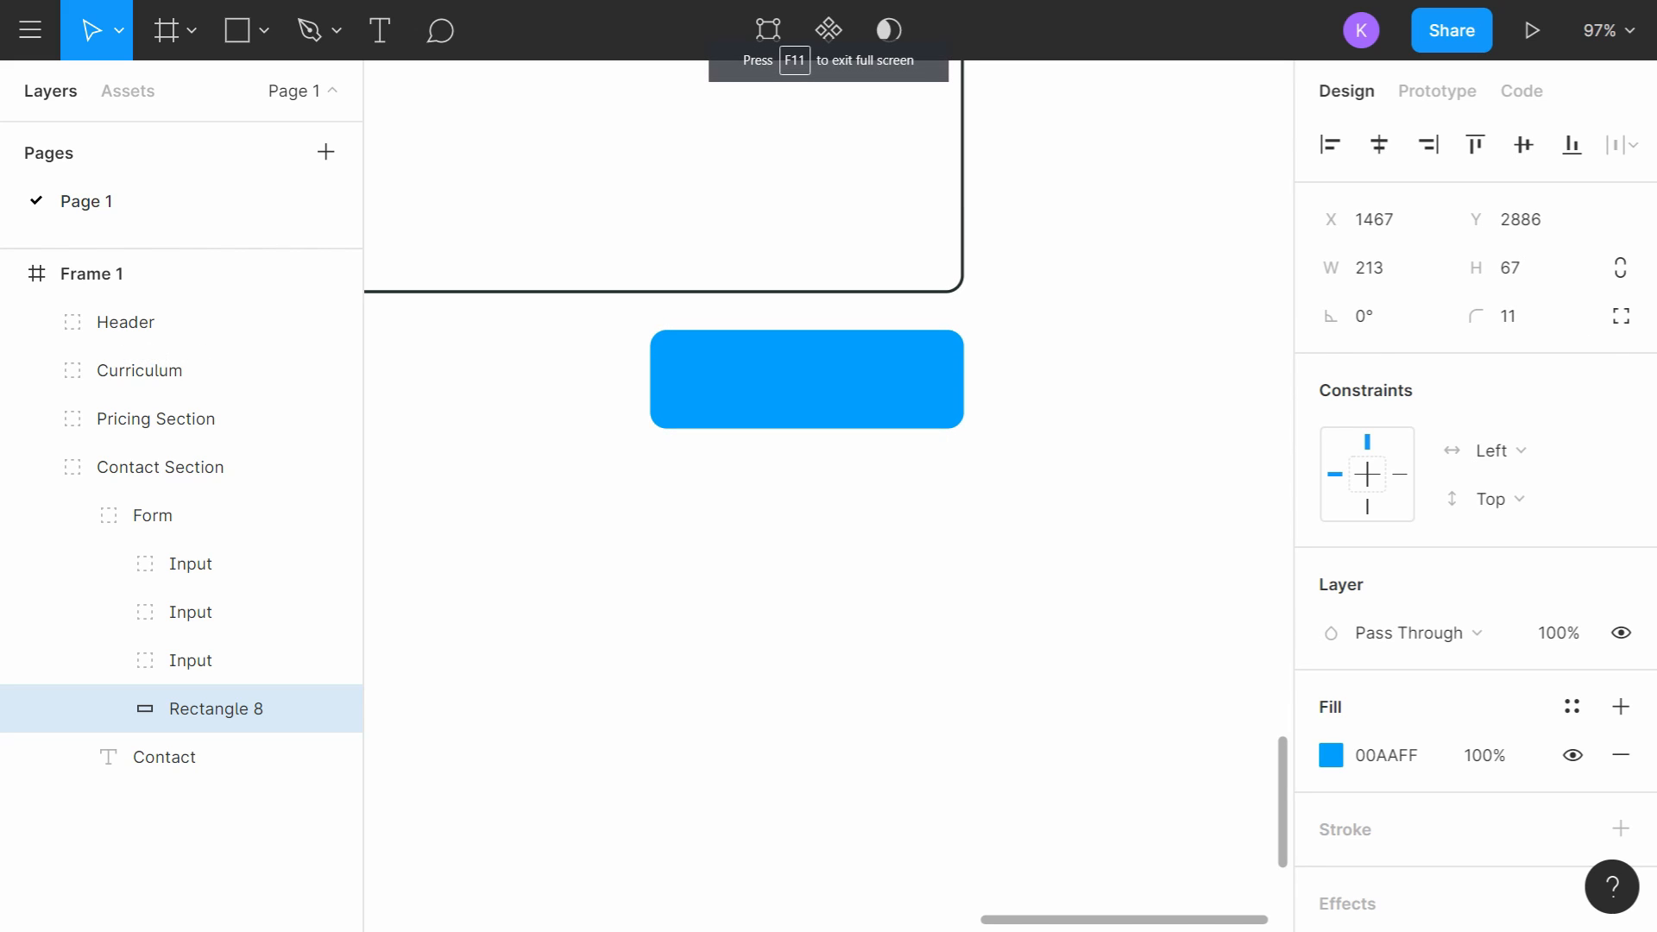
Step: Add a "Send" text box about 214 × 70 covering the blue button
{"action": "key", "text": "t"}
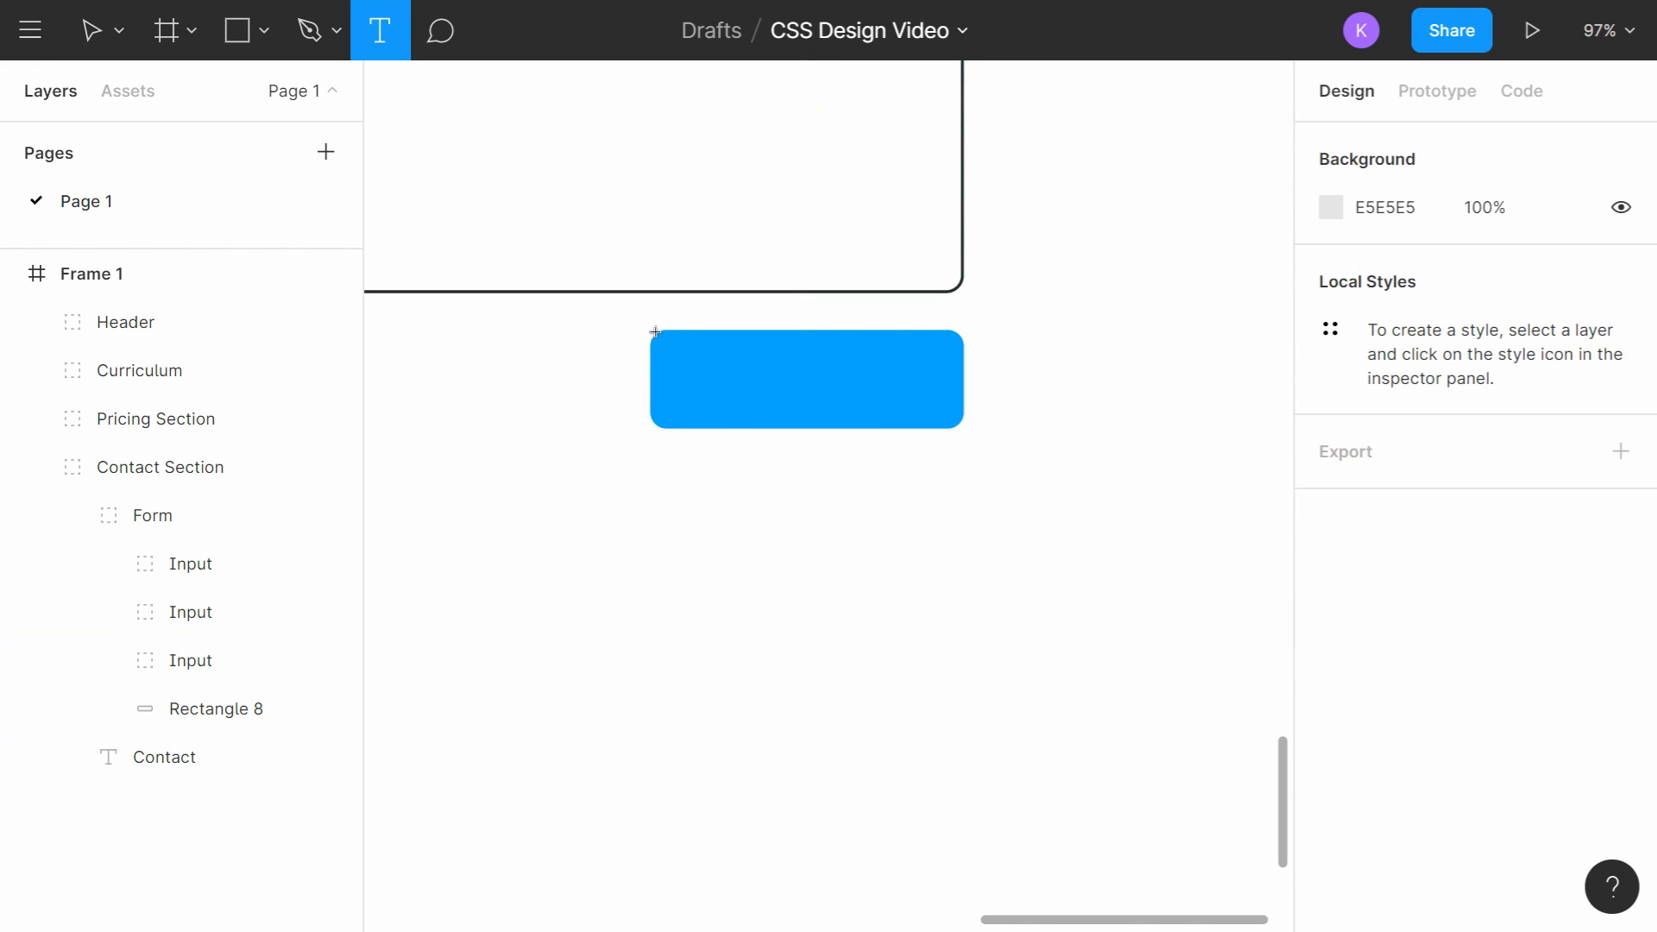
{"action": "left_click_drag", "start_coordinate": [654, 327], "coordinate": [965, 429]}
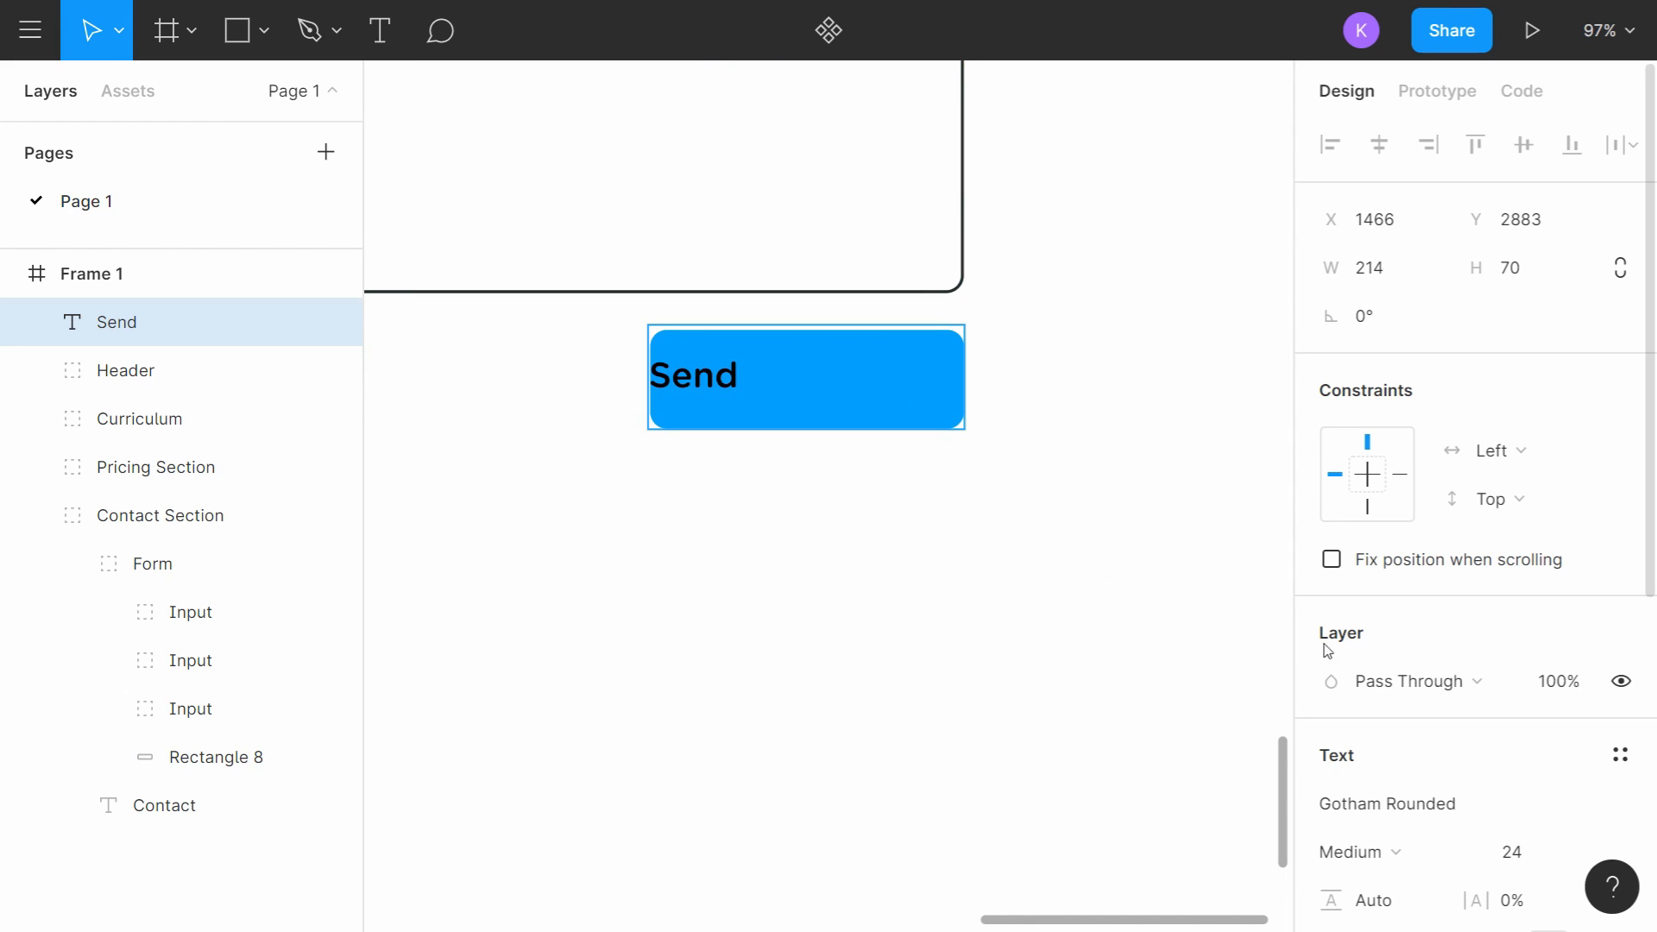
{"action": "scroll", "coordinate": [1402, 649], "scroll_direction": "down", "scroll_amount": 5}
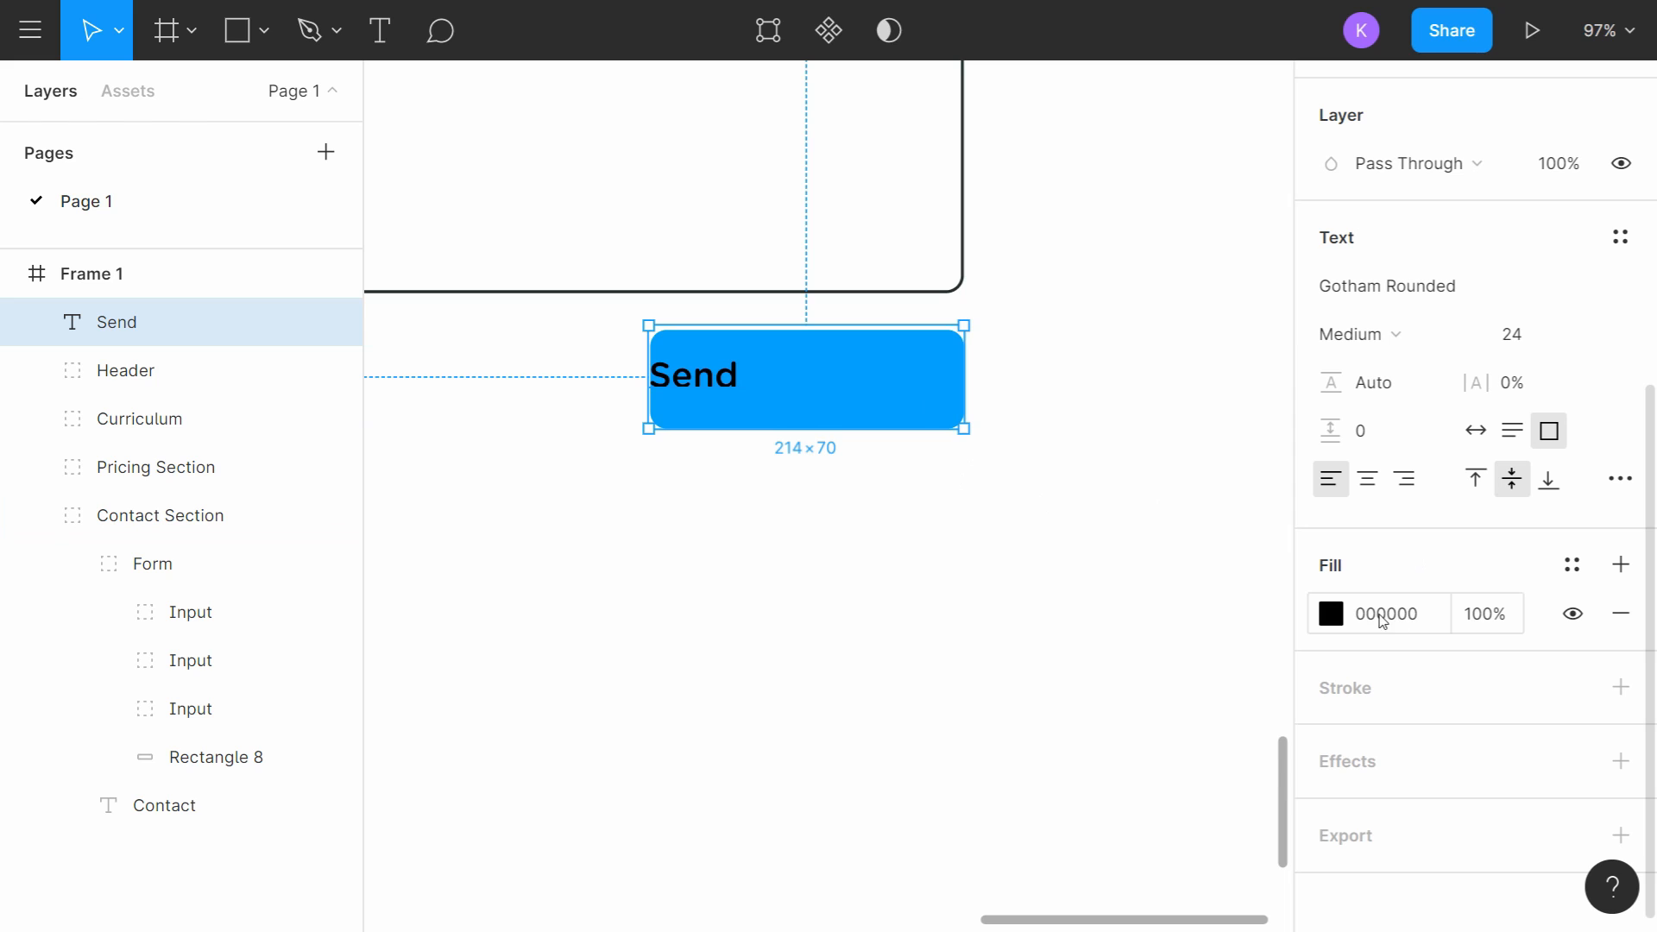
Step: Set the Send text's fill colour to FFFFFF
{"action": "left_click", "coordinate": [1330, 614]}
{"action": "type", "text": "ffffff"}
{"action": "key", "text": "Return"}
{"action": "left_click", "coordinate": [1265, 147]}
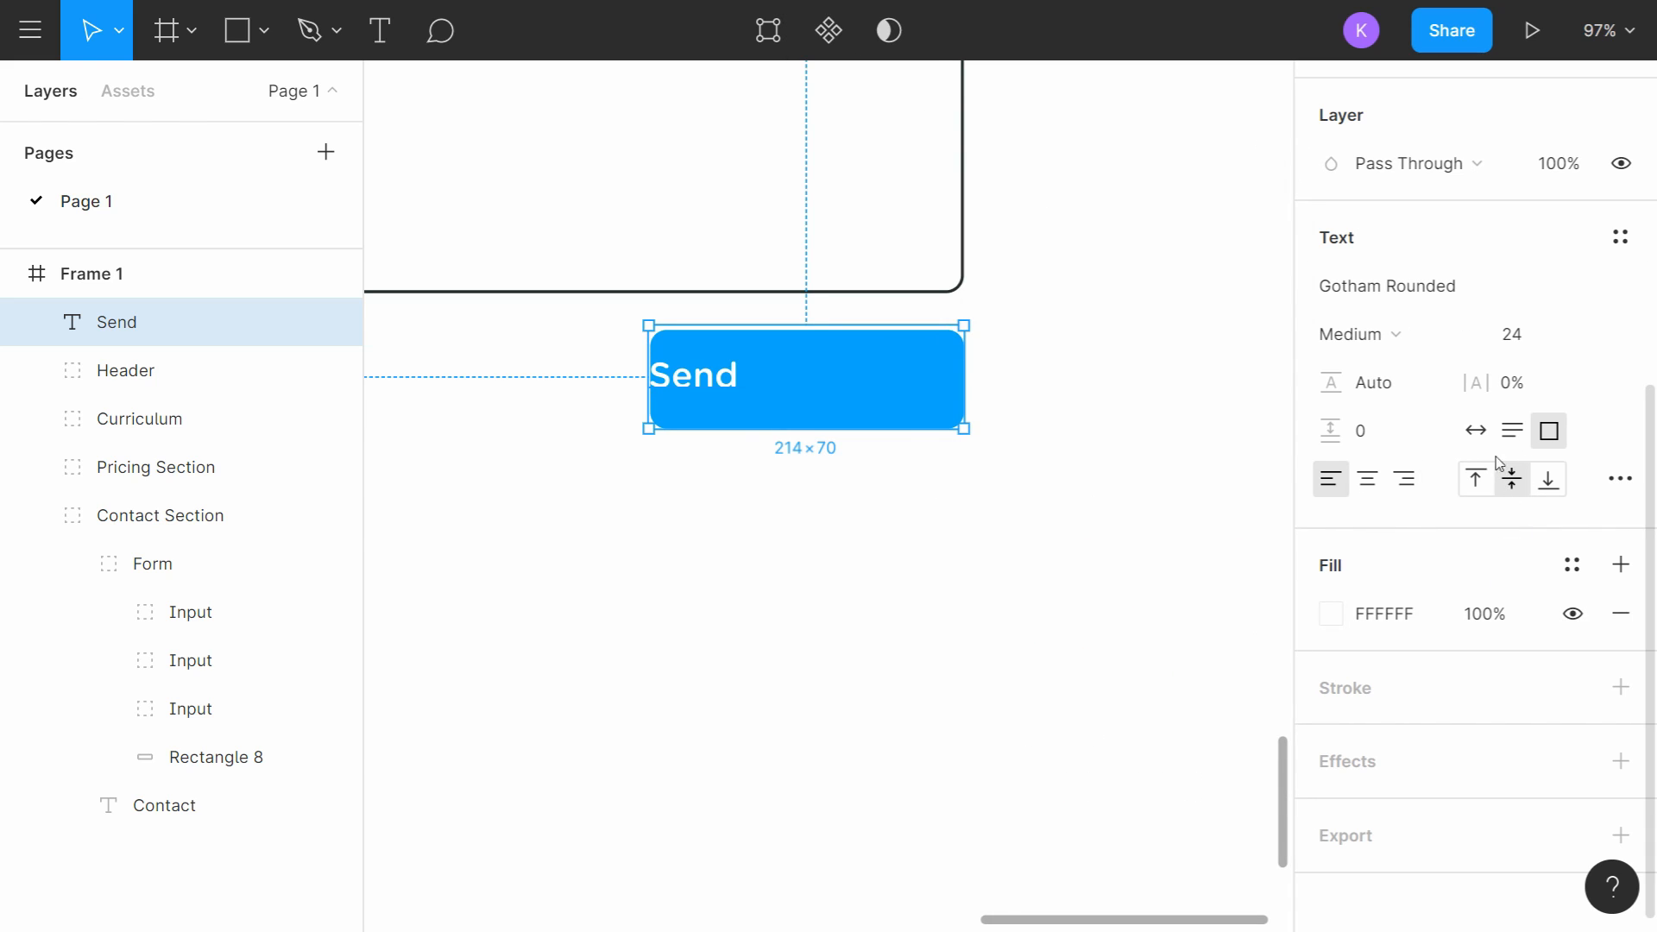
Step: Set the Send text to font size 36 in Bold
{"action": "left_click", "coordinate": [1589, 339]}
{"action": "left_click", "coordinate": [1565, 392]}
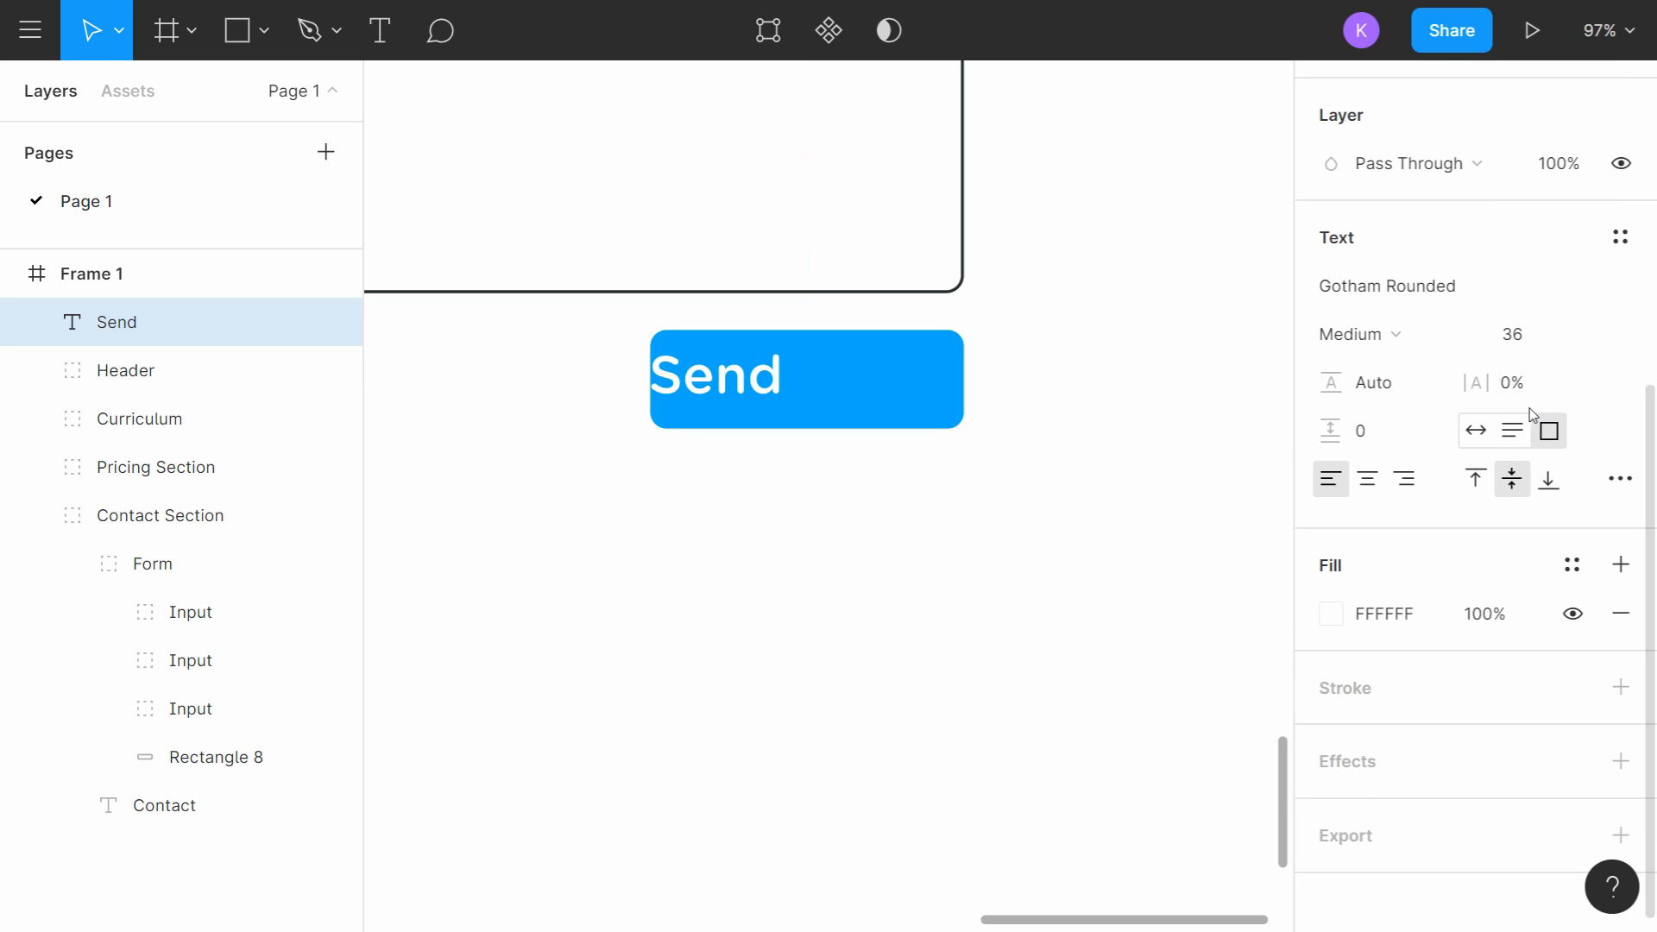
{"action": "left_click", "coordinate": [1586, 339]}
{"action": "left_click", "coordinate": [1568, 397]}
{"action": "left_click", "coordinate": [1584, 339]}
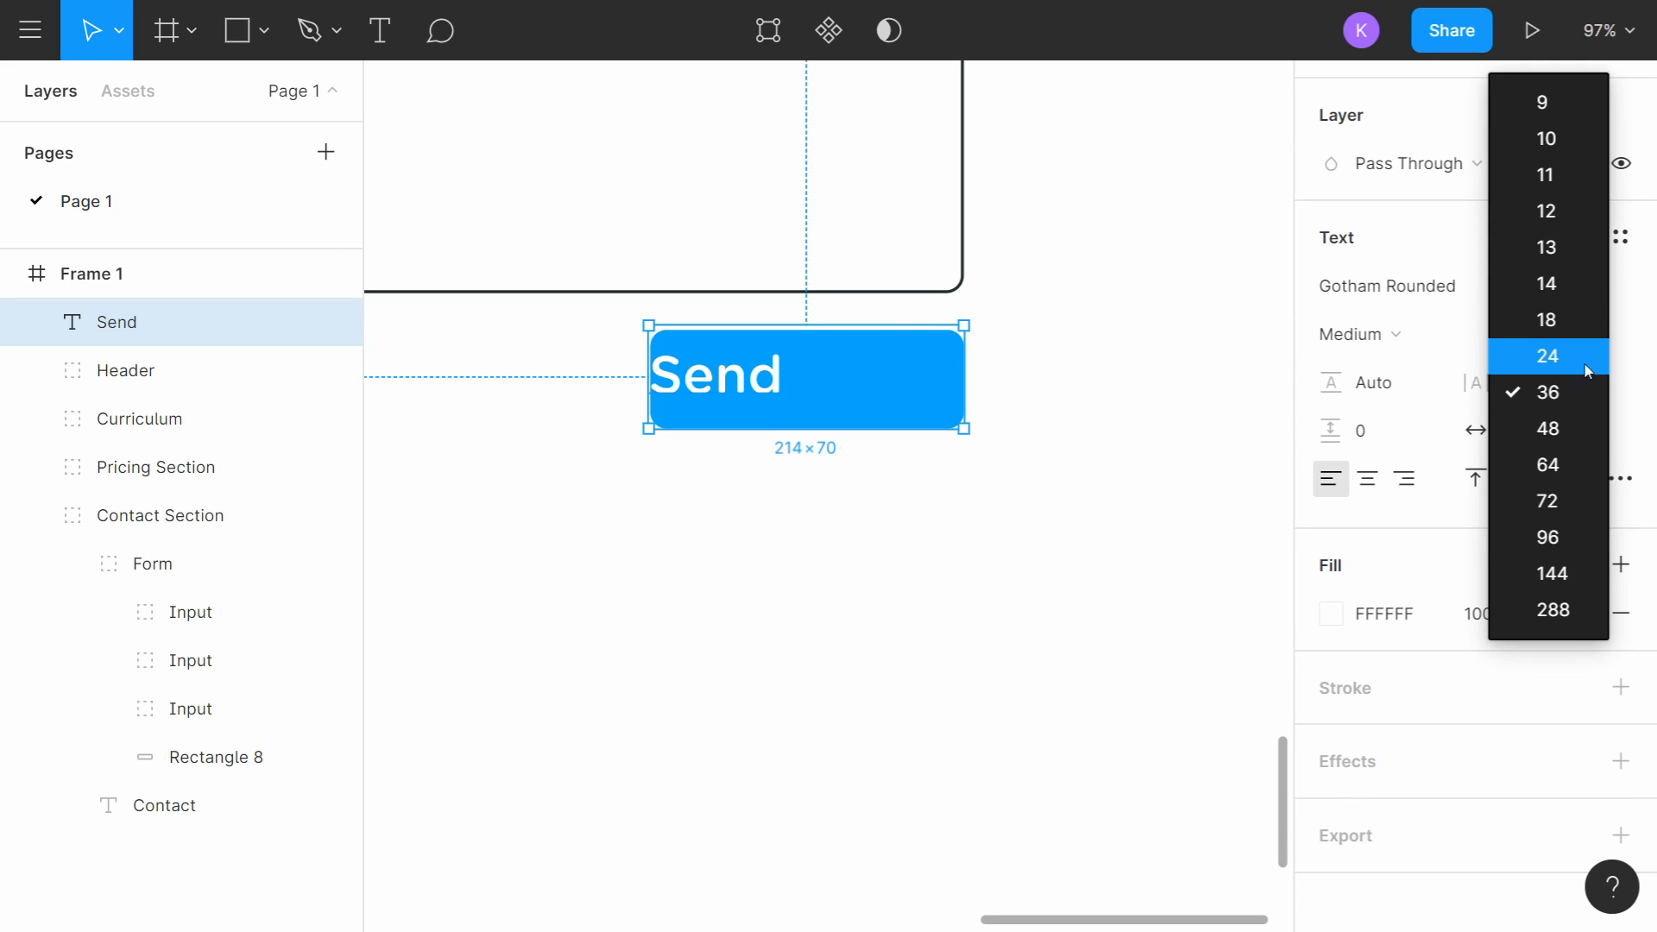
{"action": "left_click", "coordinate": [1581, 432]}
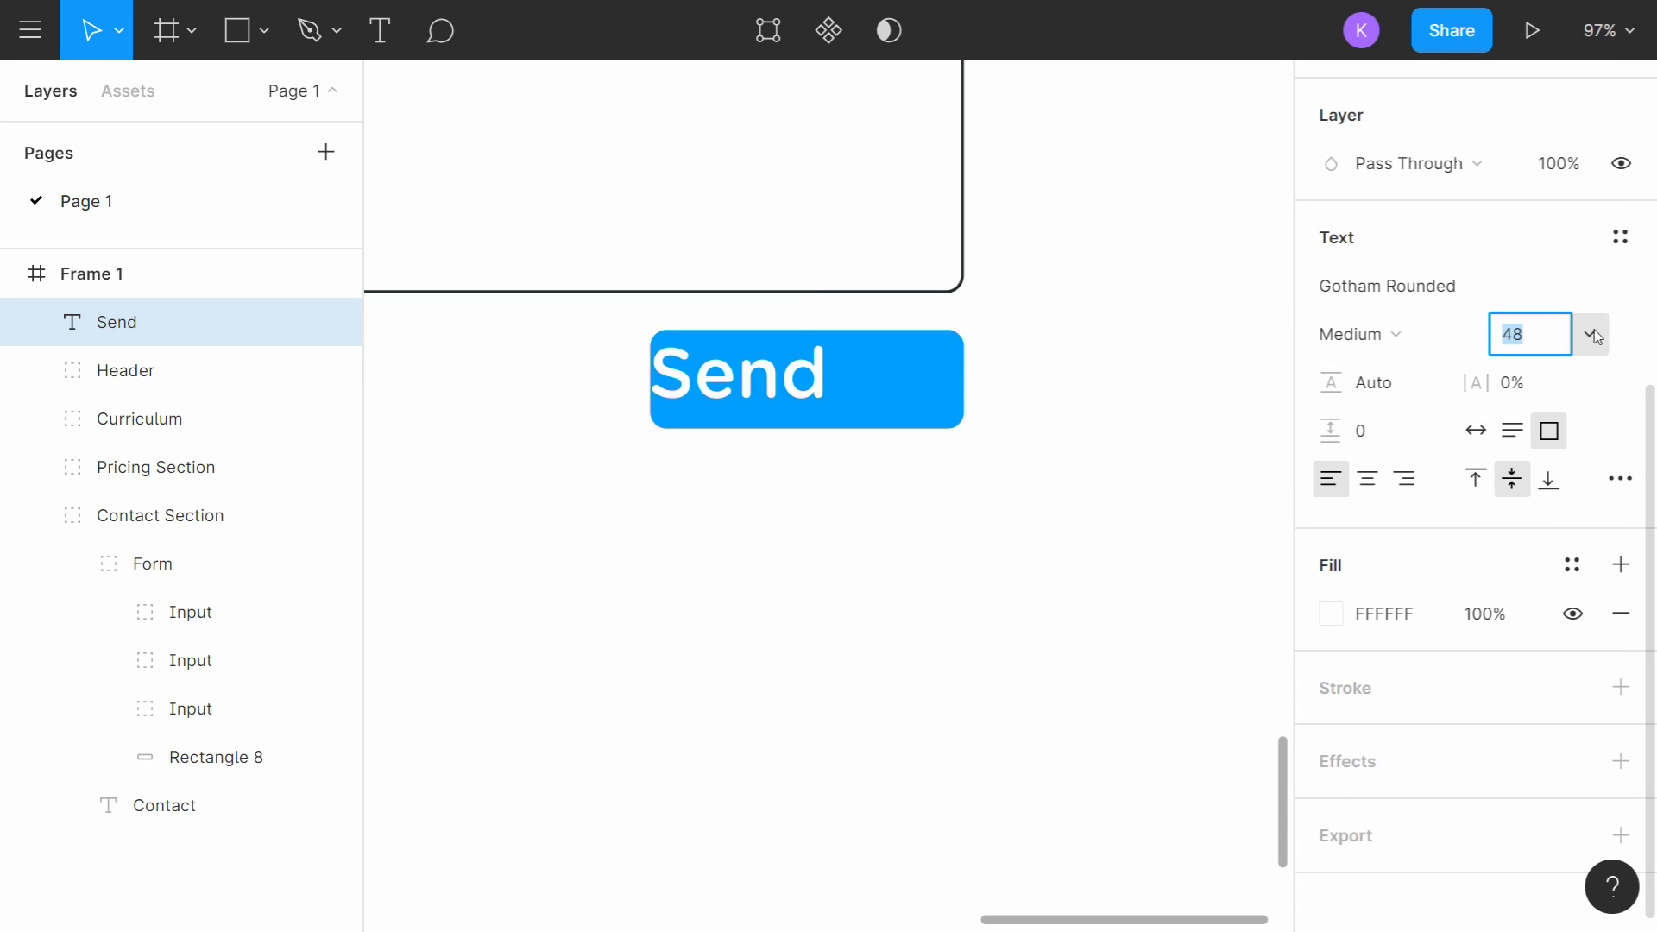
{"action": "left_click", "coordinate": [1592, 337]}
{"action": "left_click", "coordinate": [1553, 388]}
{"action": "left_click", "coordinate": [1359, 334]}
{"action": "left_click", "coordinate": [1359, 369]}
{"action": "left_click", "coordinate": [1372, 382]}
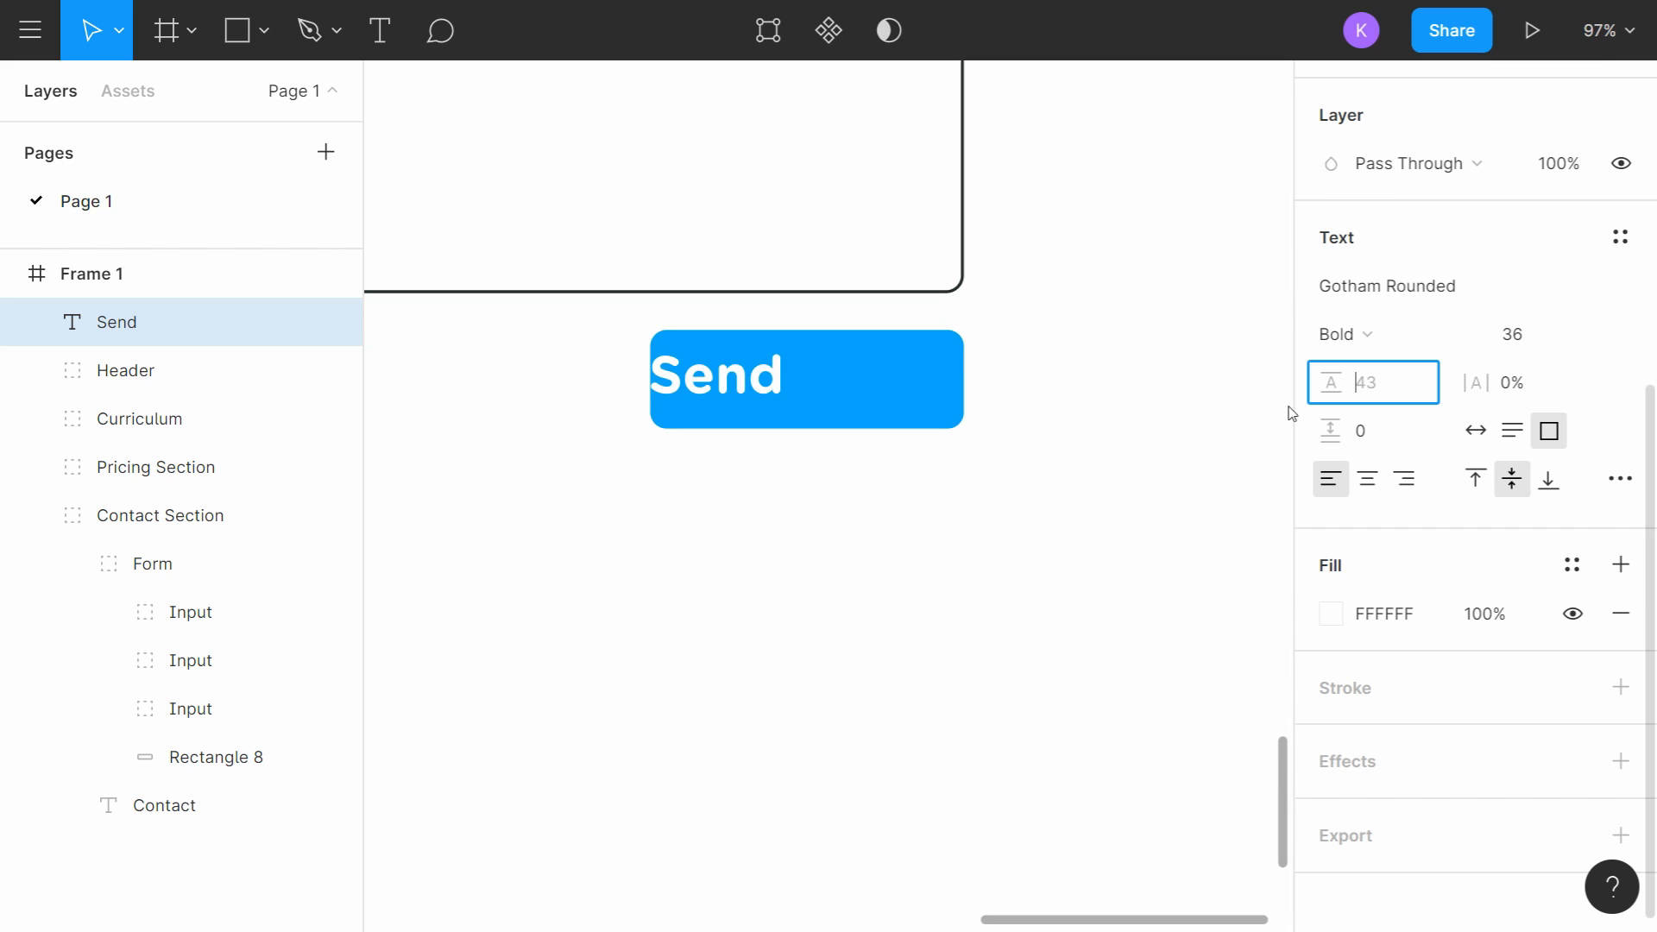
Step: Move the Send text layer into the Form group and group it with the blue rectangle under the name "Button"
{"action": "scroll", "coordinate": [961, 584], "scroll_direction": "down", "scroll_amount": 5}
{"action": "scroll", "coordinate": [985, 578], "scroll_direction": "left", "scroll_amount": 3}
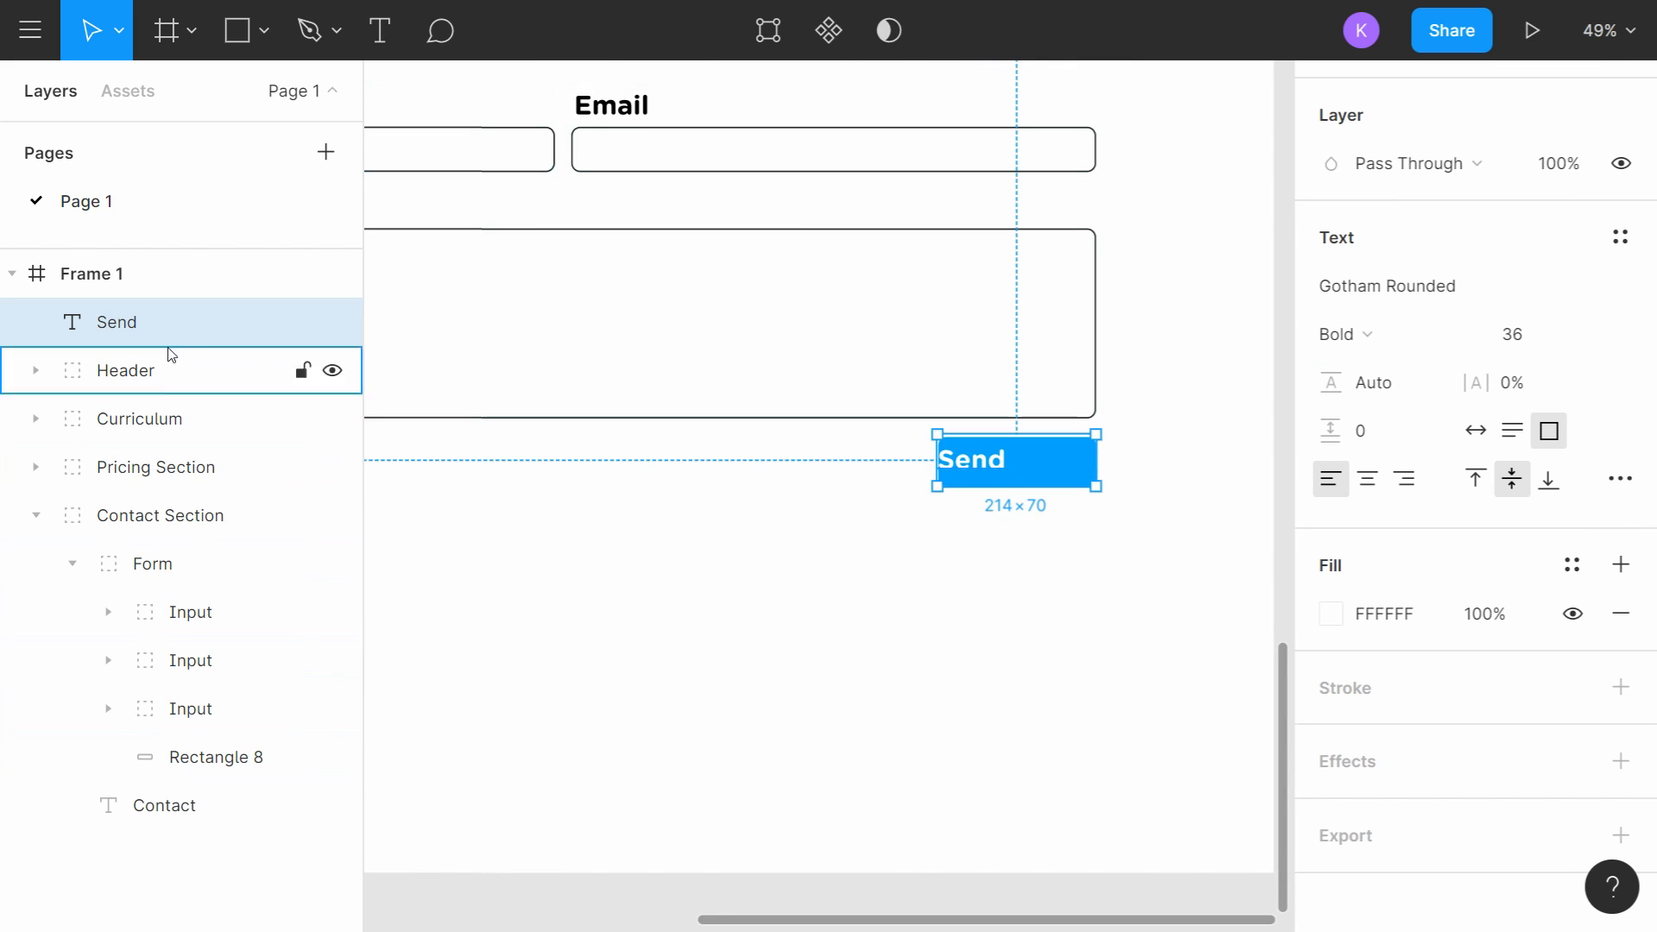
{"action": "left_click_drag", "start_coordinate": [231, 766], "coordinate": [230, 761]}
{"action": "left_click", "coordinate": [226, 729], "text": "shift"}
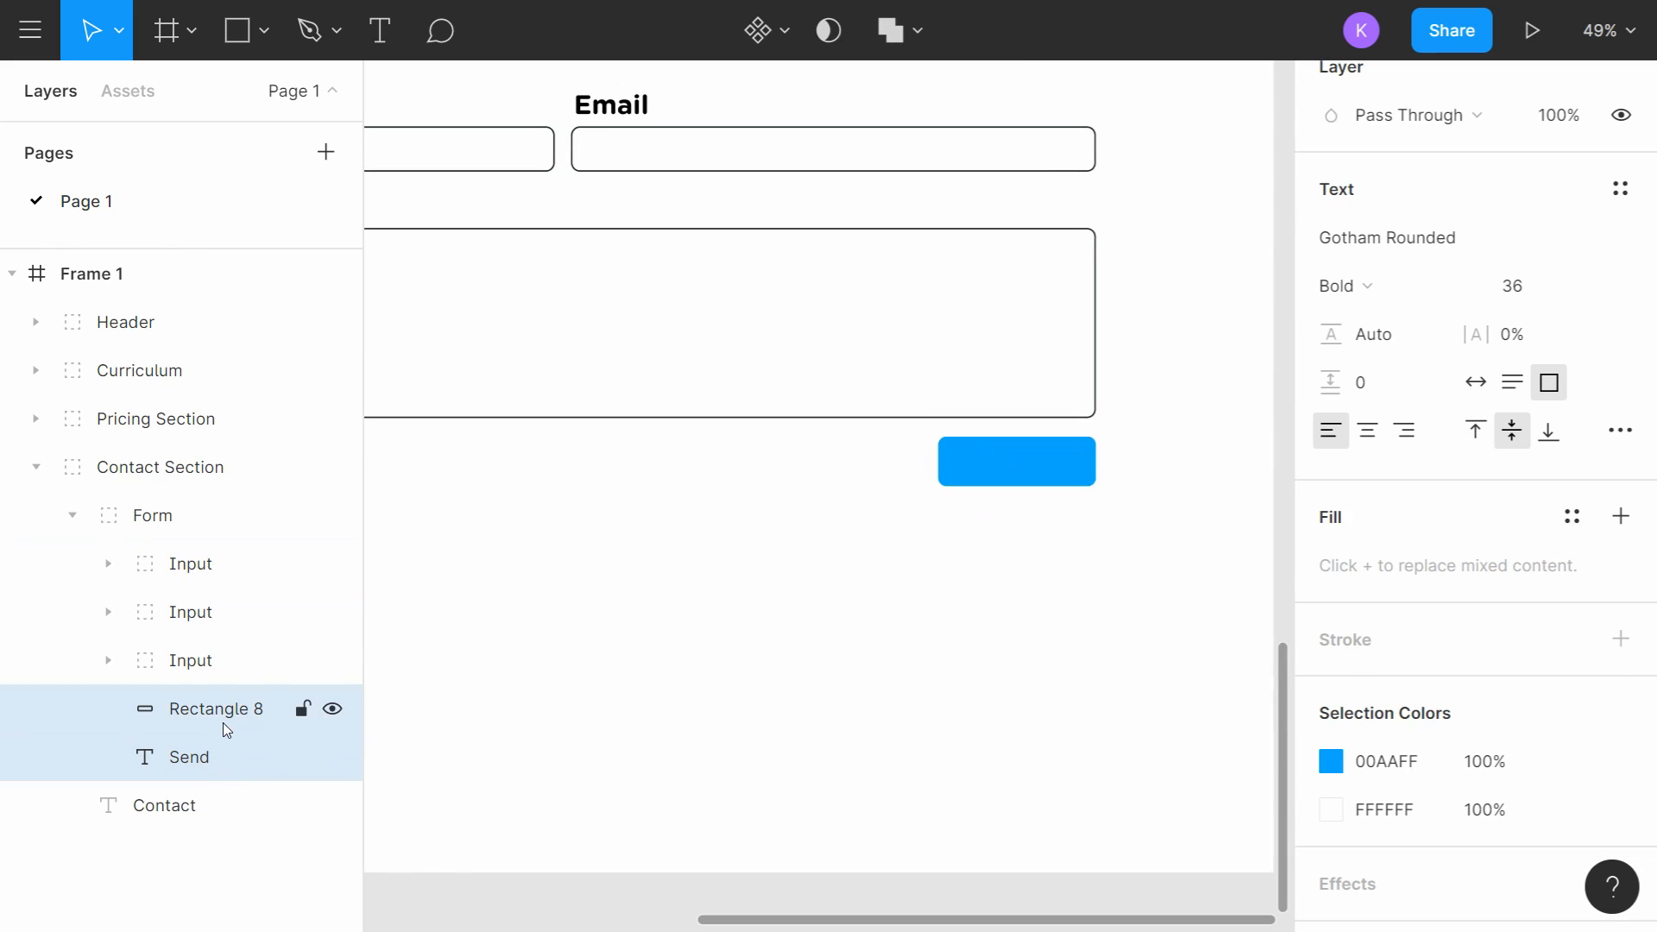
{"action": "key", "text": "ctrl+g"}
{"action": "double_click", "coordinate": [223, 709]}
{"action": "type", "text": "Button"}
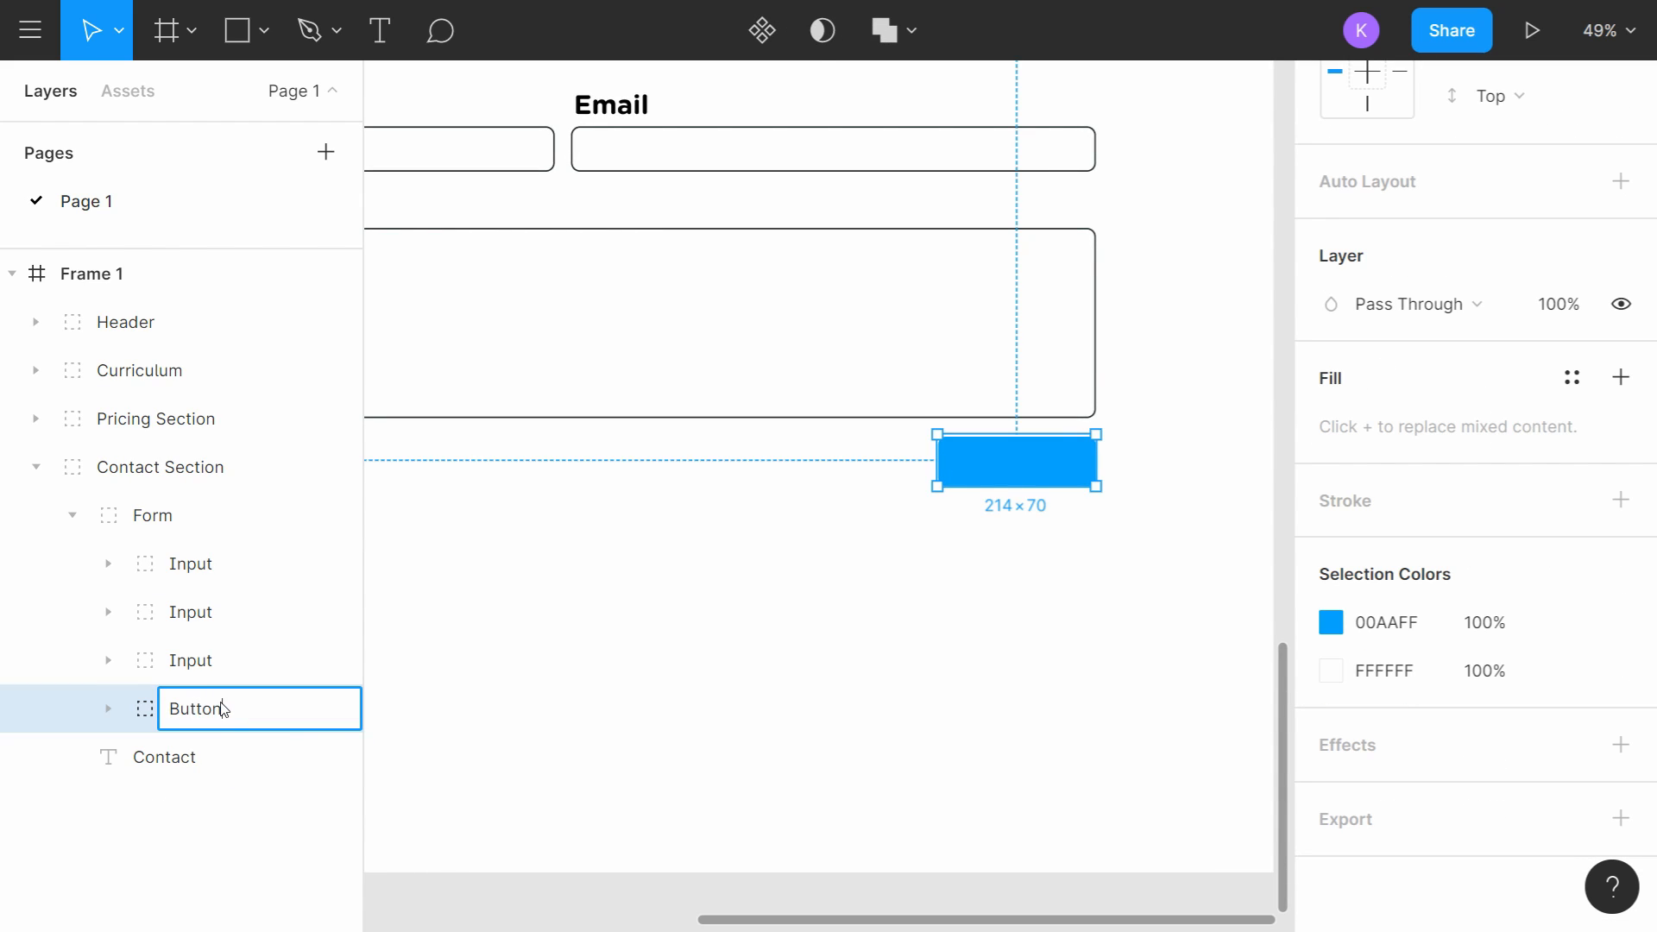
{"action": "key", "text": "Return"}
Step: Reorder the Button group so the Send text layer sits above the blue rectangle
{"action": "left_click", "coordinate": [108, 708]}
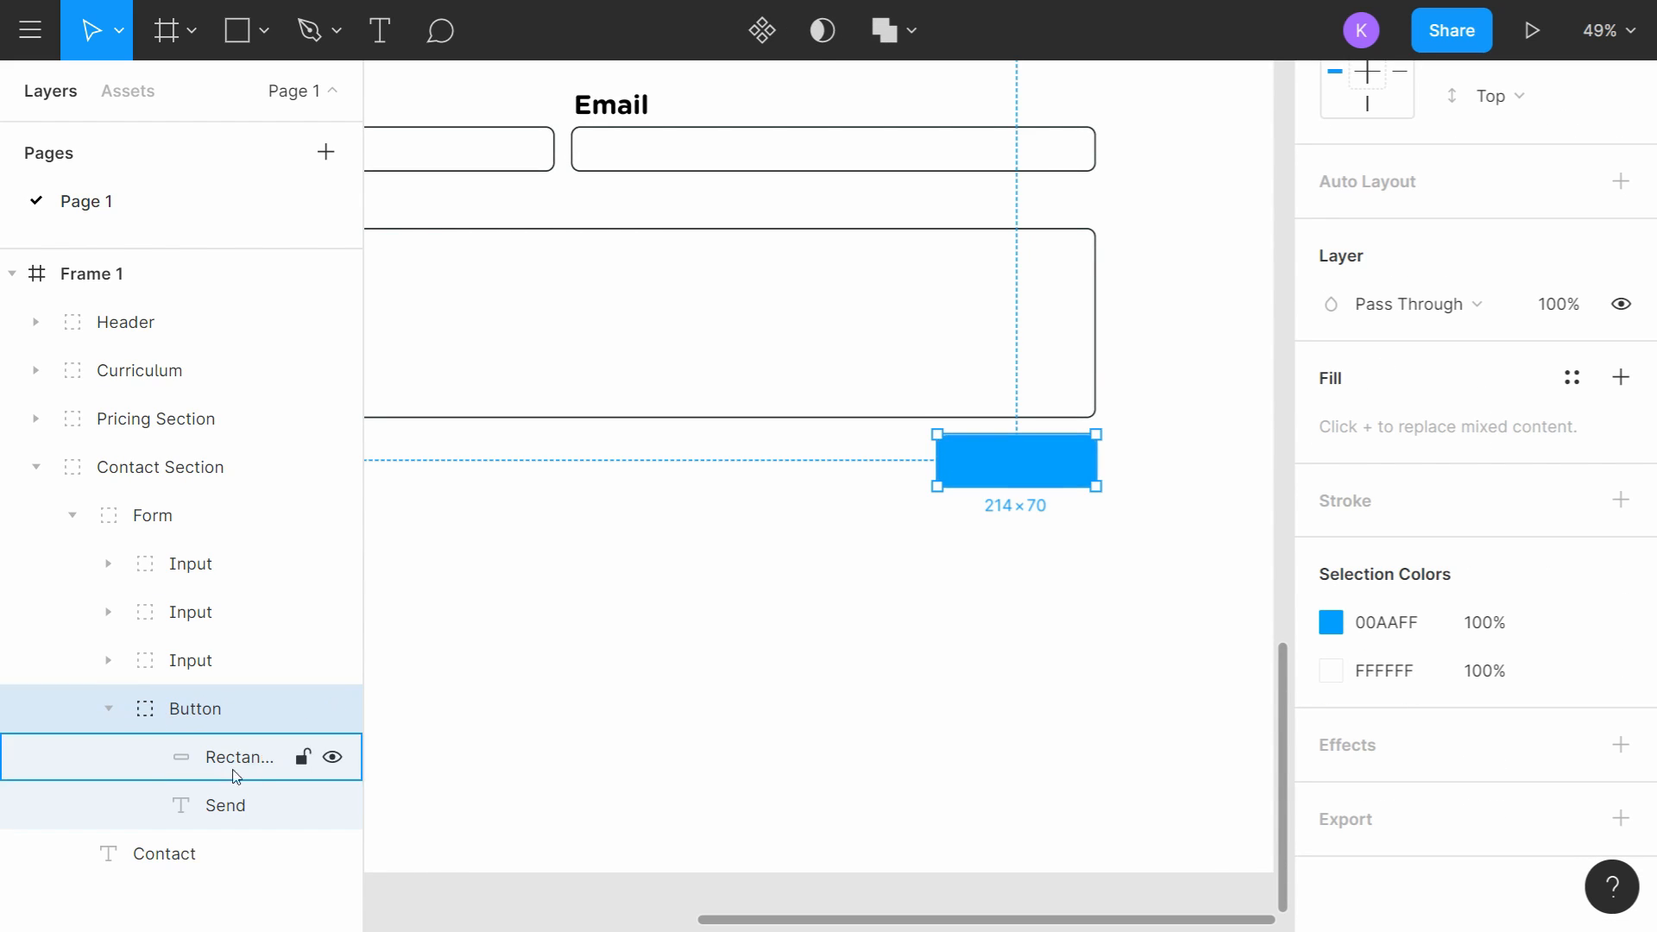
{"action": "left_click", "coordinate": [229, 805]}
{"action": "scroll", "coordinate": [1004, 451], "scroll_direction": "up", "scroll_amount": 5}
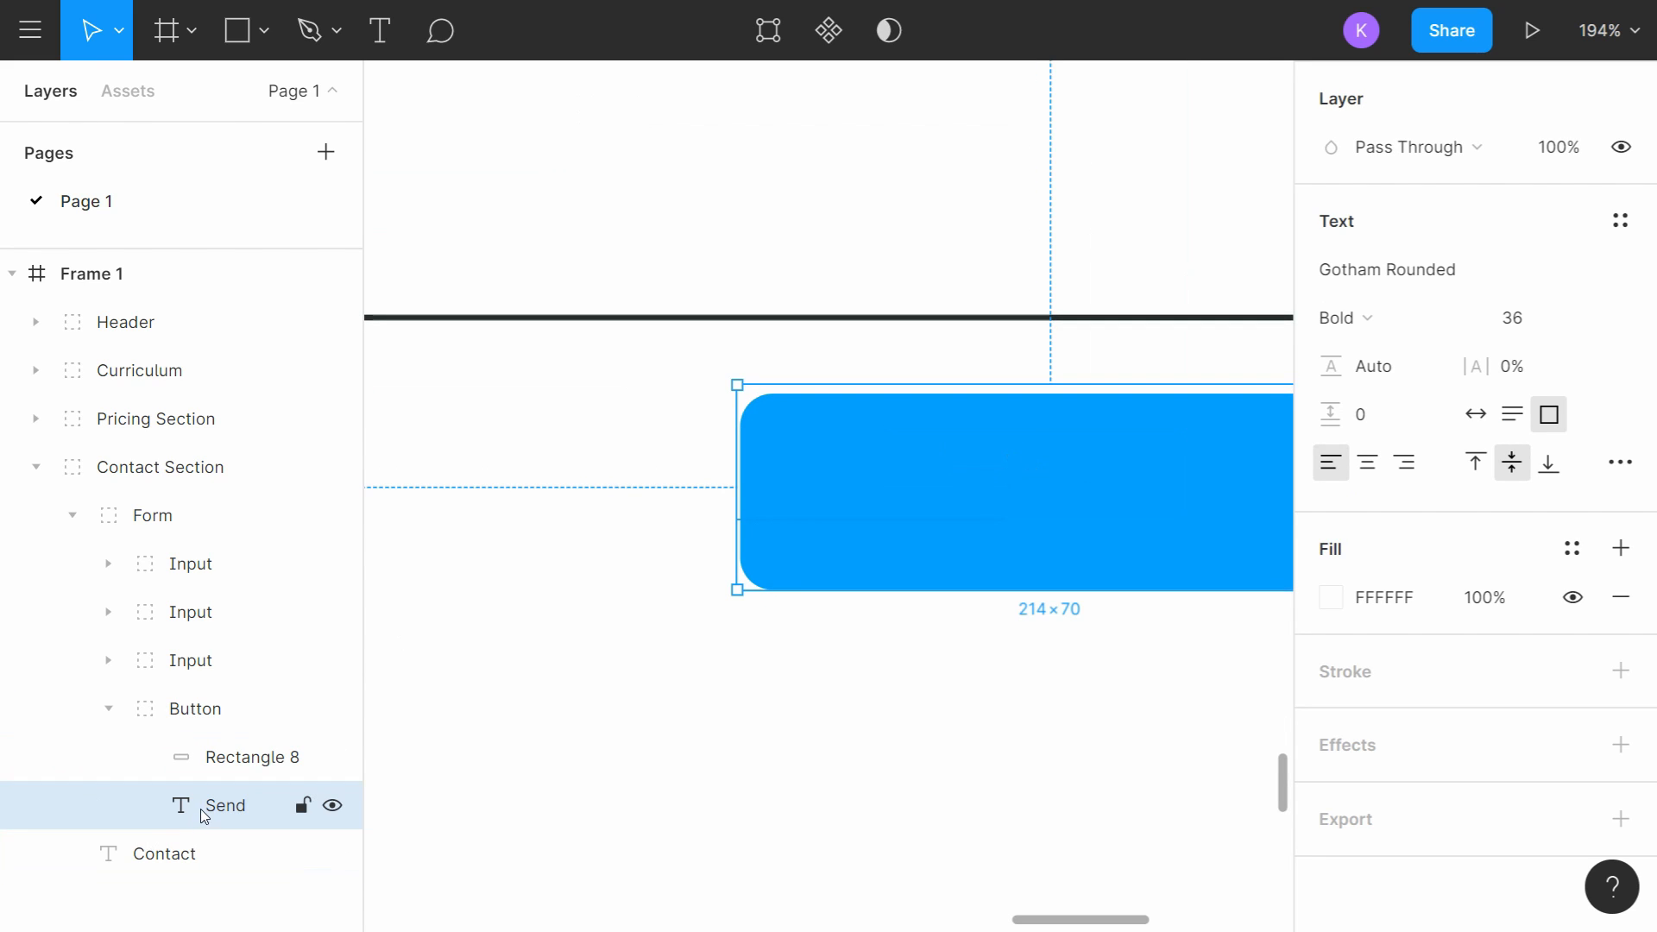
{"action": "left_click_drag", "start_coordinate": [200, 809], "coordinate": [215, 753]}
Step: Resize the Send text box to 213 × 67 to match the blue rectangle and centre its text horizontally
{"action": "left_click_drag", "start_coordinate": [737, 386], "coordinate": [739, 394]}
{"action": "scroll", "coordinate": [1134, 477], "scroll_direction": "right", "scroll_amount": 3}
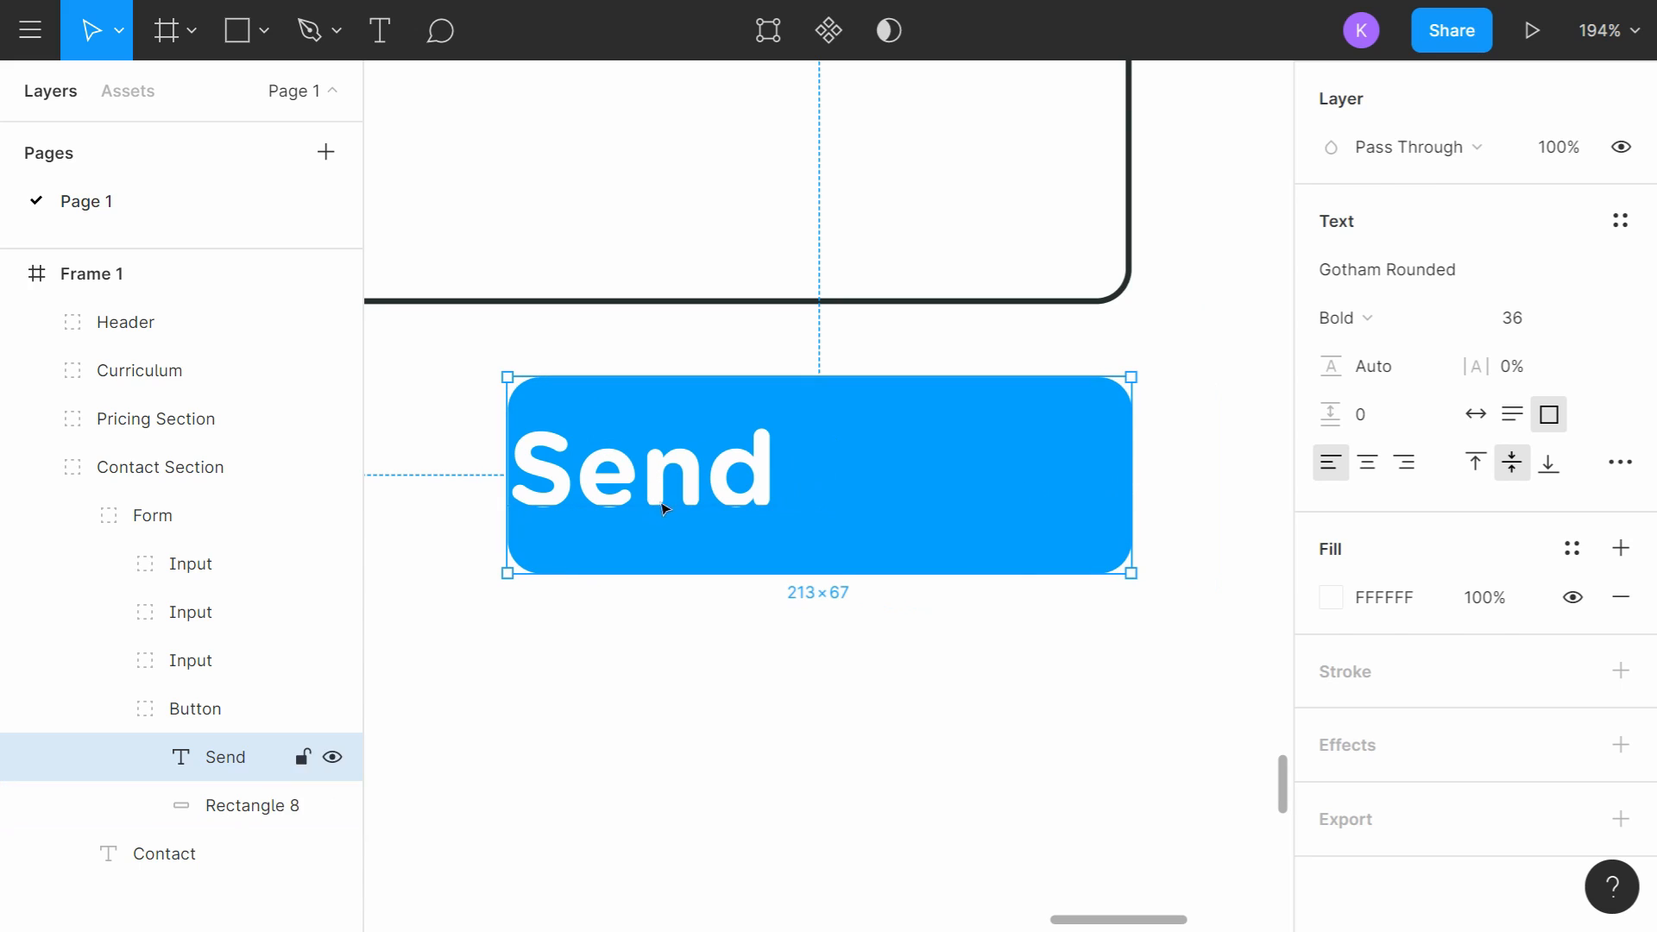
{"action": "left_click", "coordinate": [1367, 464]}
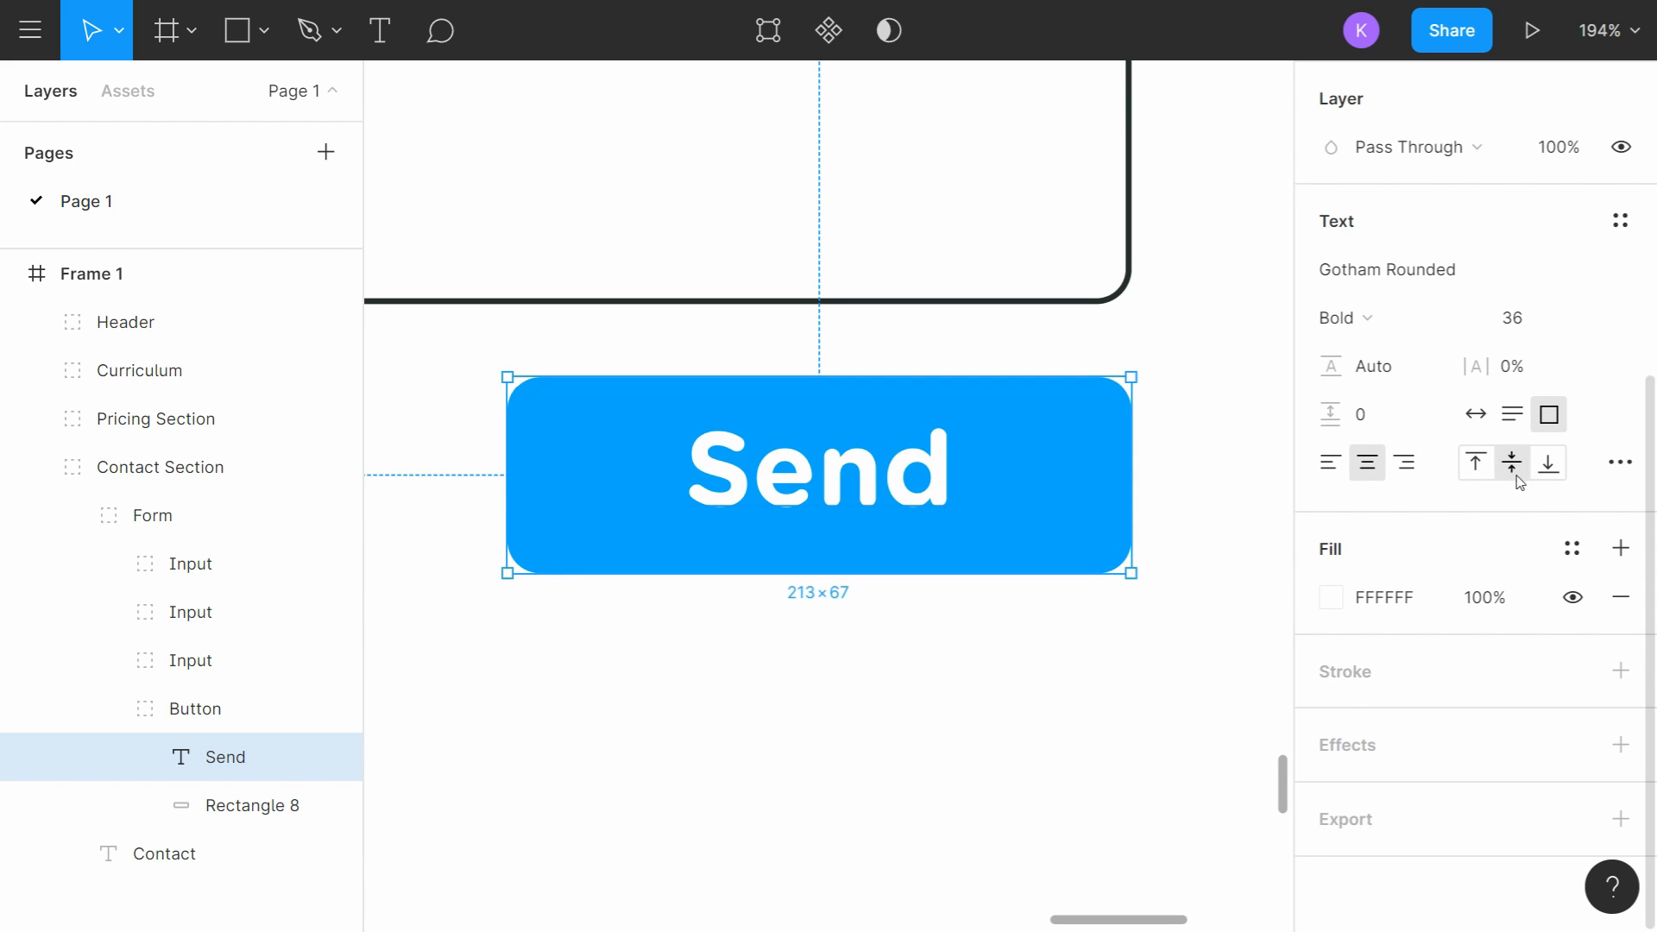
Step: Narrow the blue button rectangle to about 131 wide, keeping it centred behind the Send text
{"action": "left_click", "coordinate": [226, 805]}
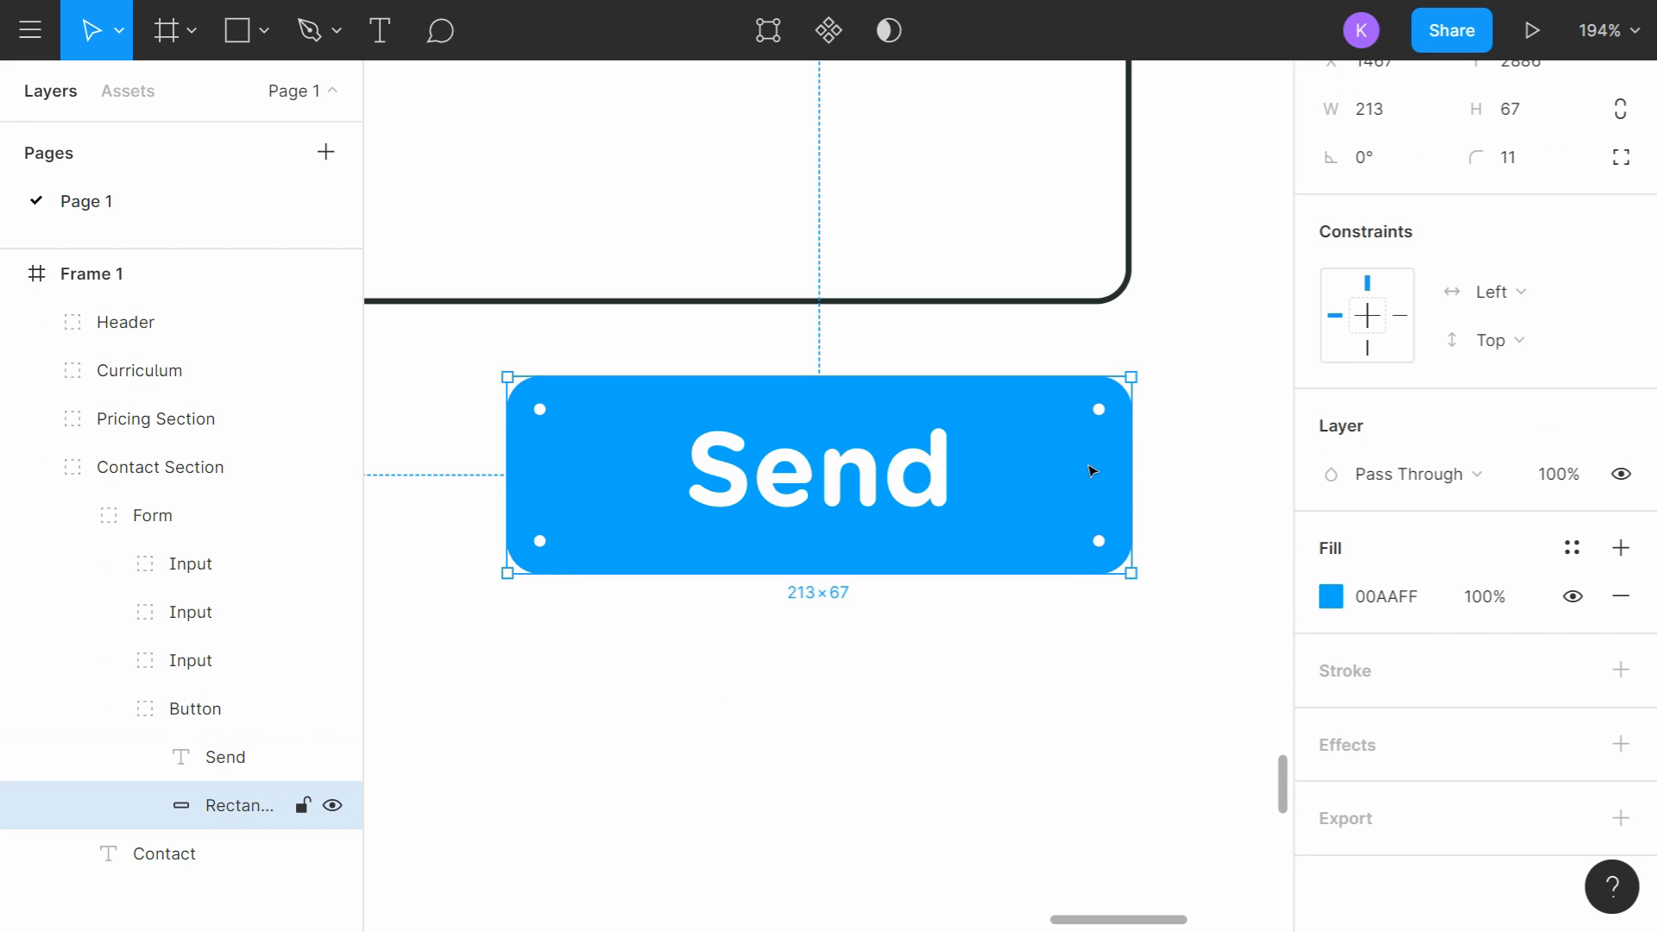
{"action": "double_click", "coordinate": [1136, 460]}
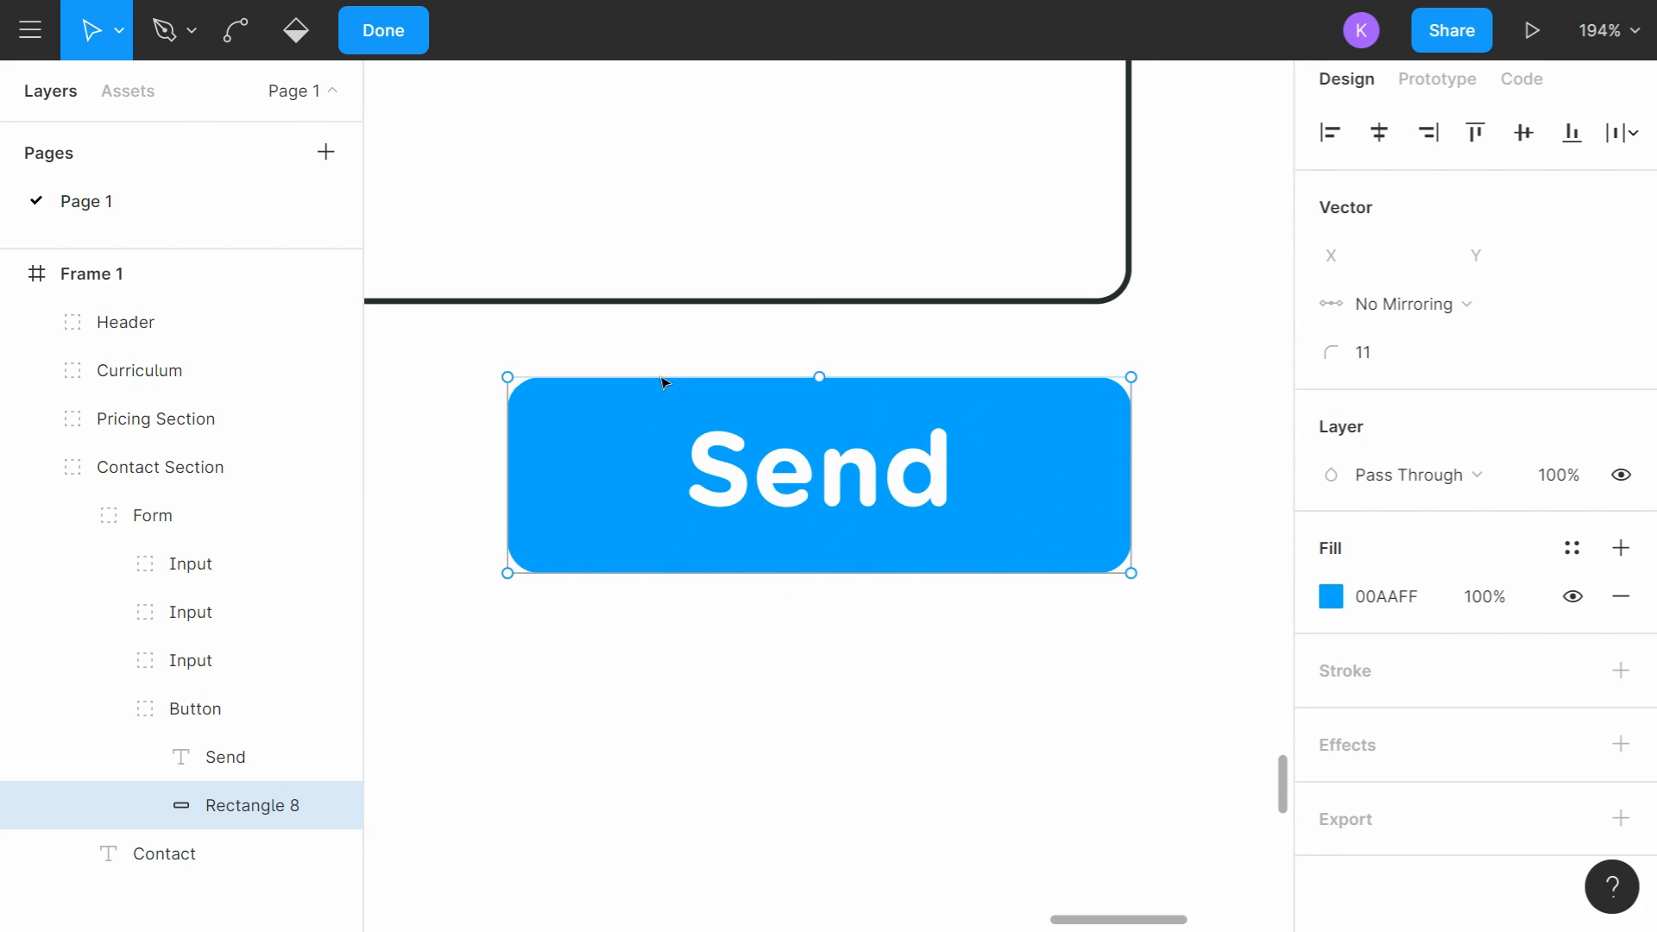
{"action": "key", "text": "Escape"}
{"action": "left_click_drag", "start_coordinate": [1132, 460], "coordinate": [1010, 466]}
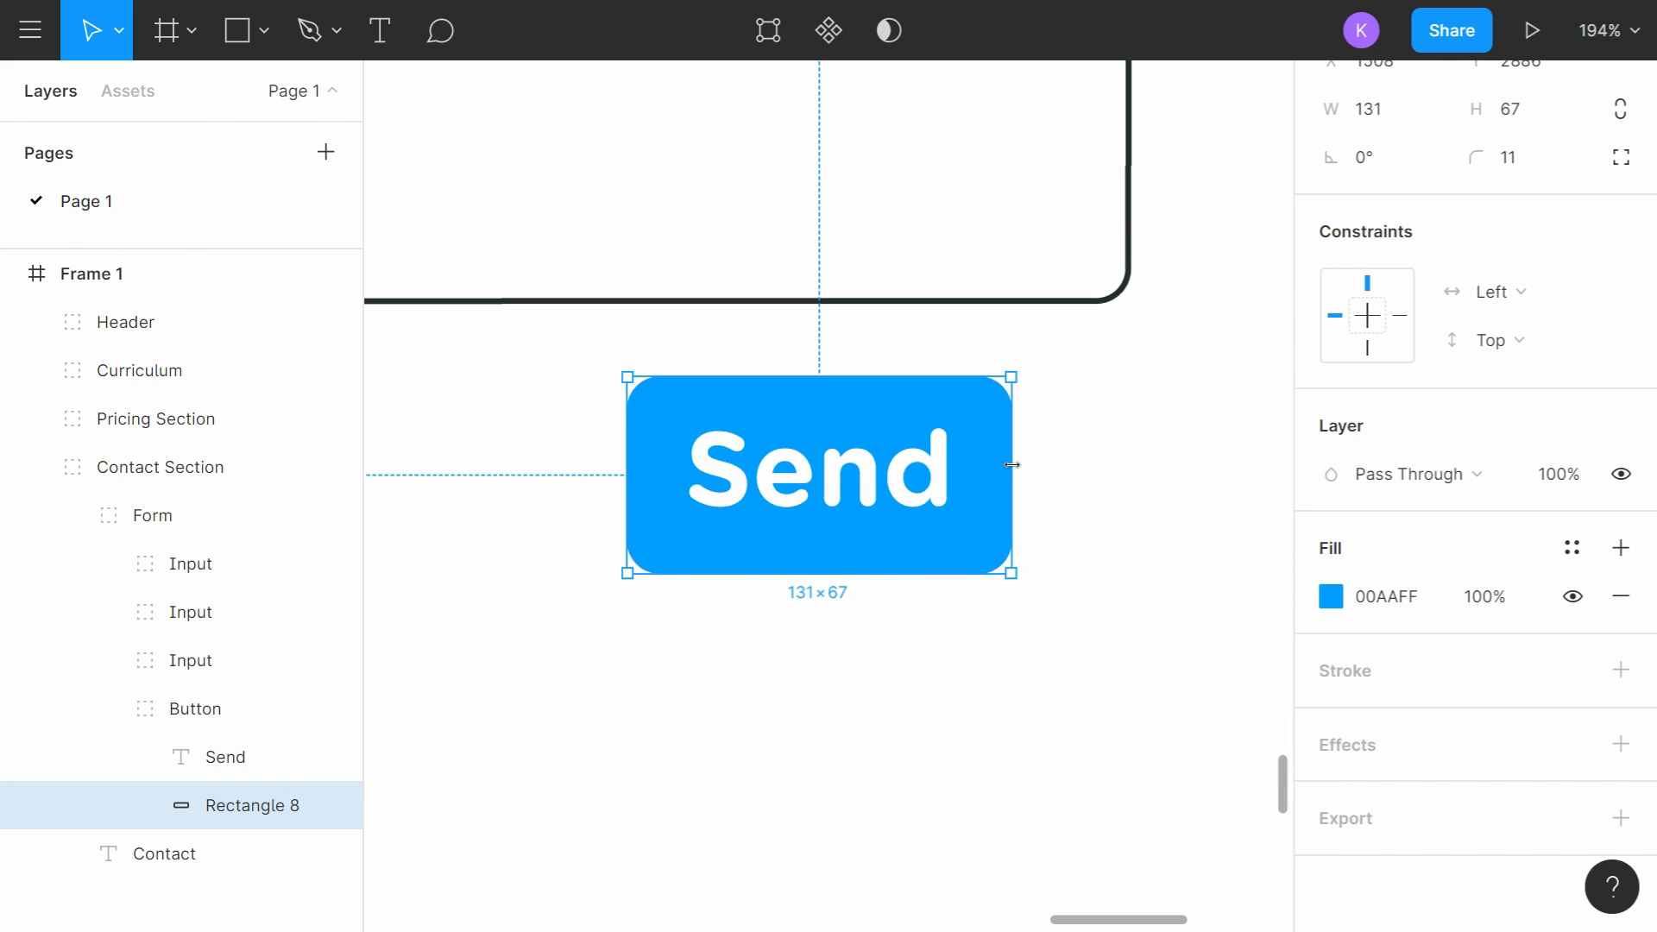
{"action": "scroll", "coordinate": [1057, 651], "scroll_direction": "down", "scroll_amount": 10}
{"action": "left_click", "coordinate": [1136, 647]}
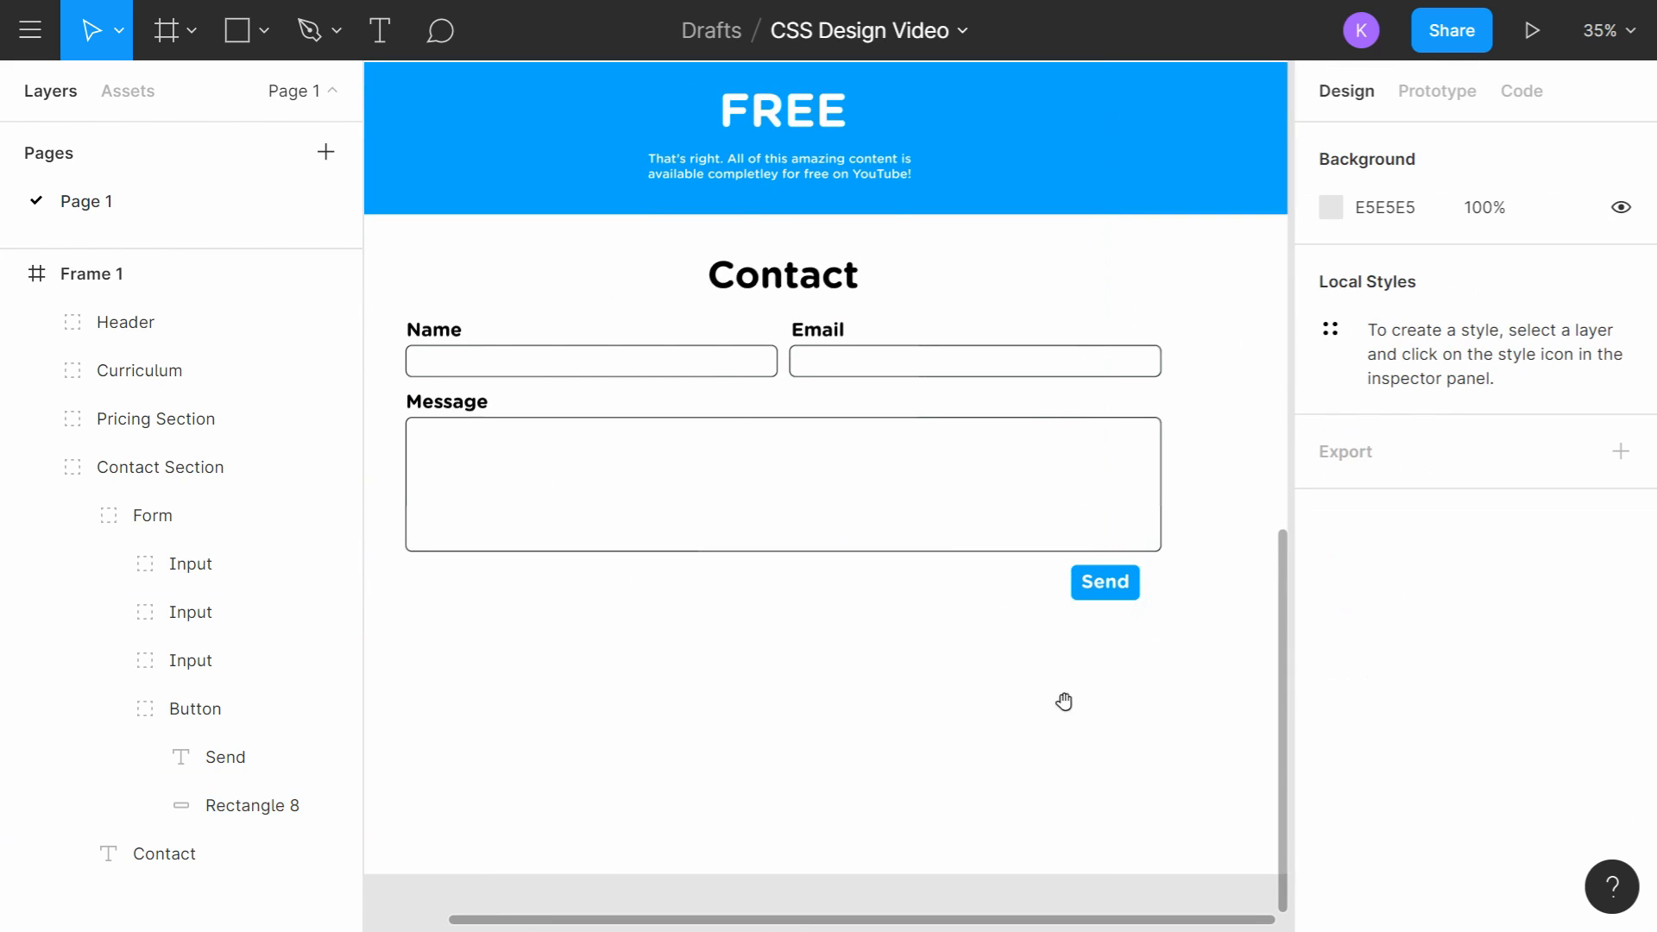
Step: Shrink the blue button rectangle about its centre to roughly 117 × 49
{"action": "scroll", "coordinate": [1062, 673], "scroll_direction": "down", "scroll_amount": 1}
{"action": "scroll", "coordinate": [1062, 673], "scroll_direction": "right", "scroll_amount": 1}
{"action": "left_click", "coordinate": [207, 804]}
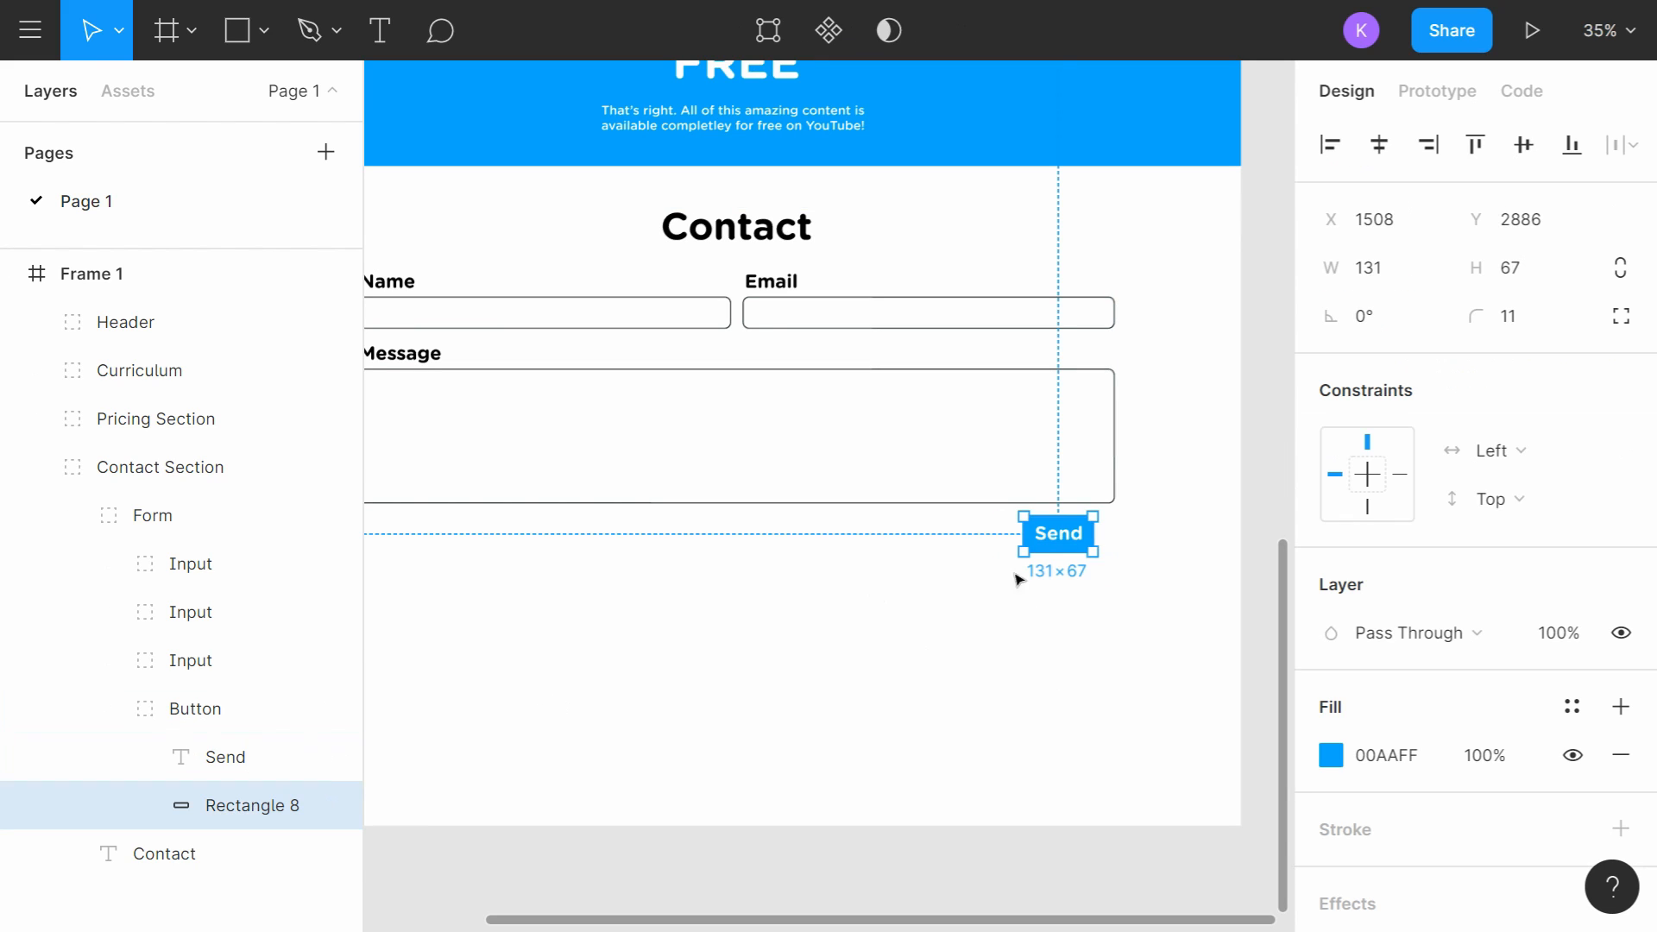
{"action": "left_click_drag", "start_coordinate": [1062, 518], "coordinate": [1014, 539]}
{"action": "scroll", "coordinate": [1075, 515], "scroll_direction": "up", "scroll_amount": 5}
{"action": "key", "text": "alt"}
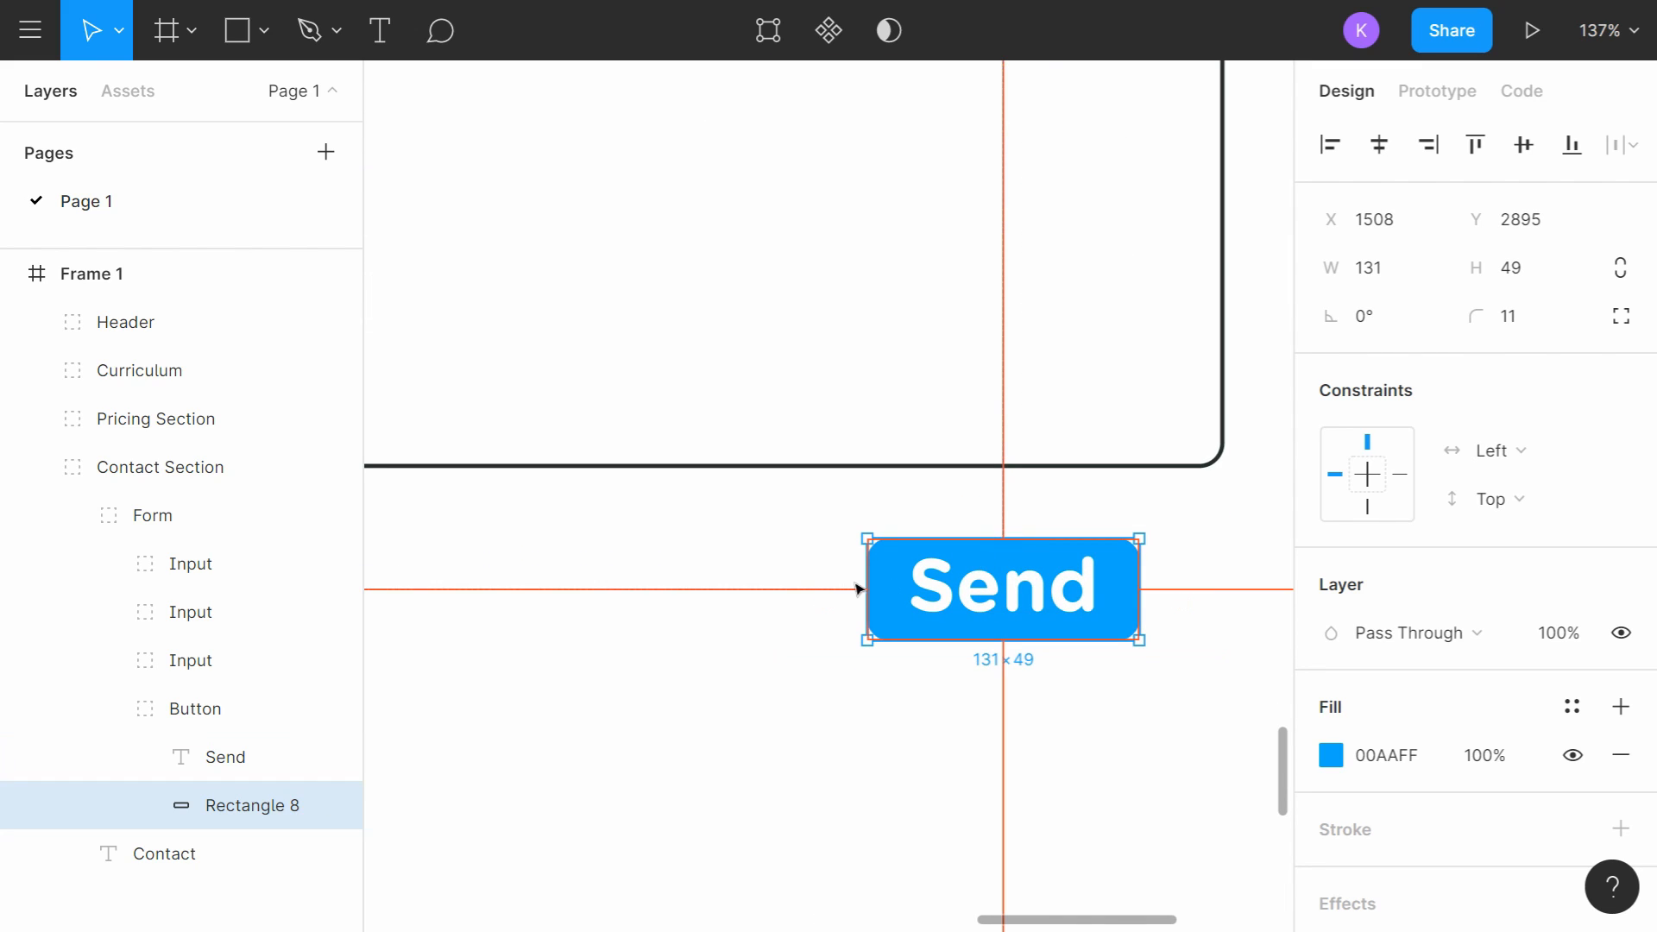
{"action": "left_click_drag", "start_coordinate": [867, 586], "coordinate": [882, 586]}
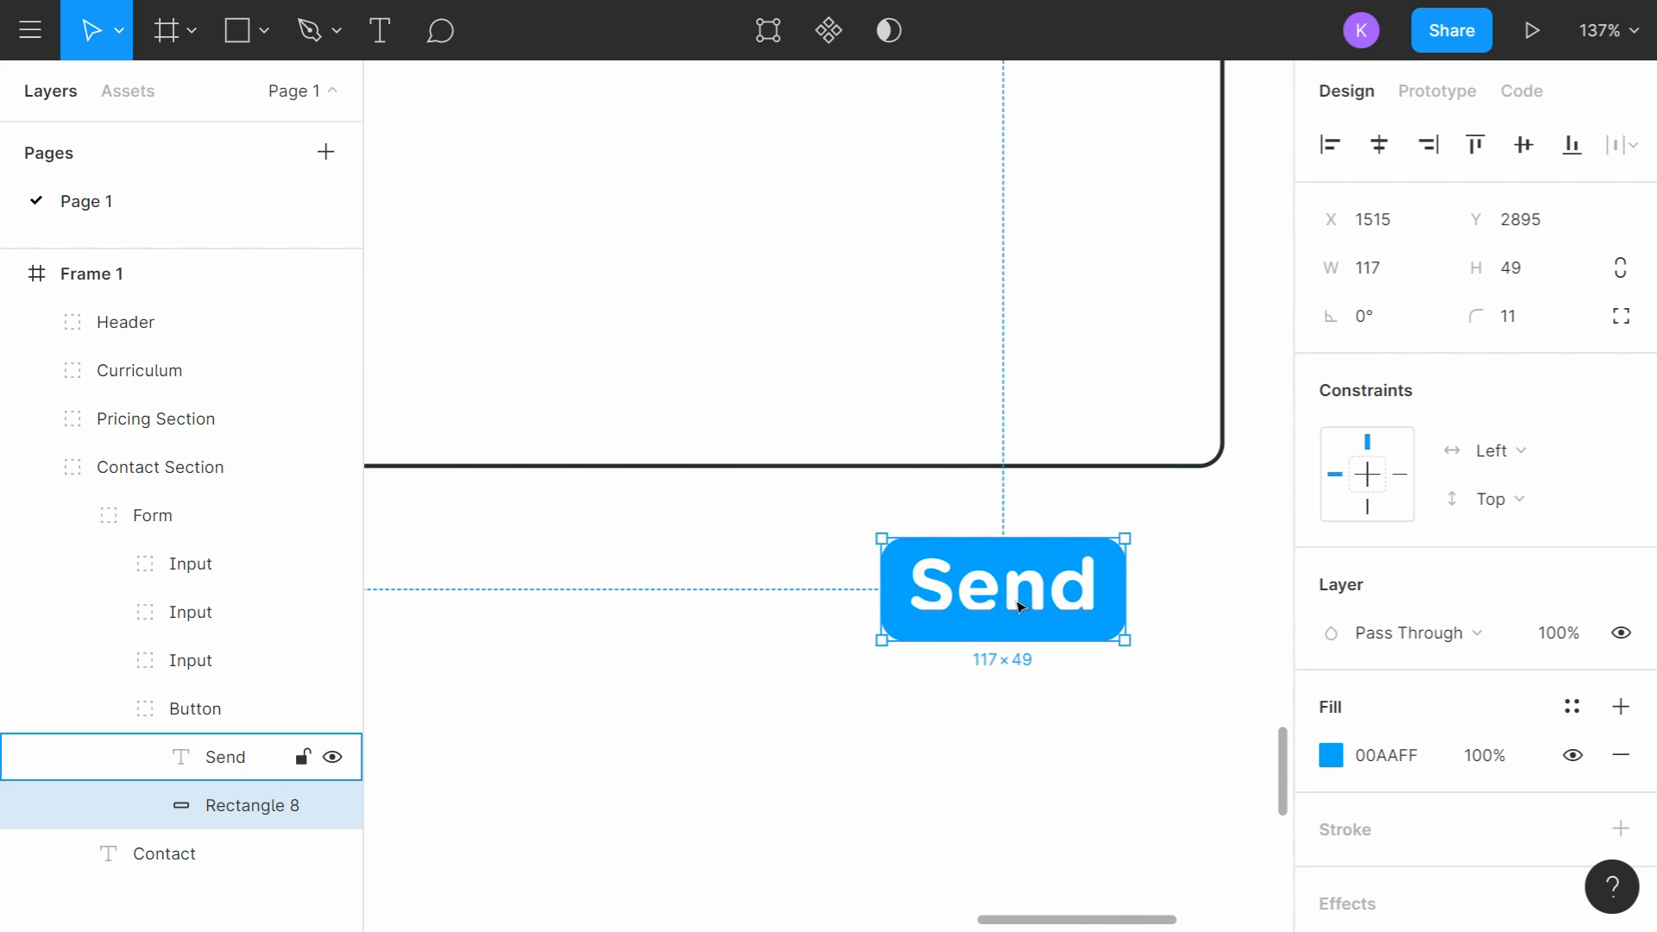
Step: Move the whole Button group to about X 1515, Y 2869 so the blue button lines up with the Message box's right edge
{"action": "left_click_drag", "start_coordinate": [1018, 607], "coordinate": [1111, 562]}
{"action": "key", "text": "ctrl+z"}
{"action": "left_click", "coordinate": [243, 702]}
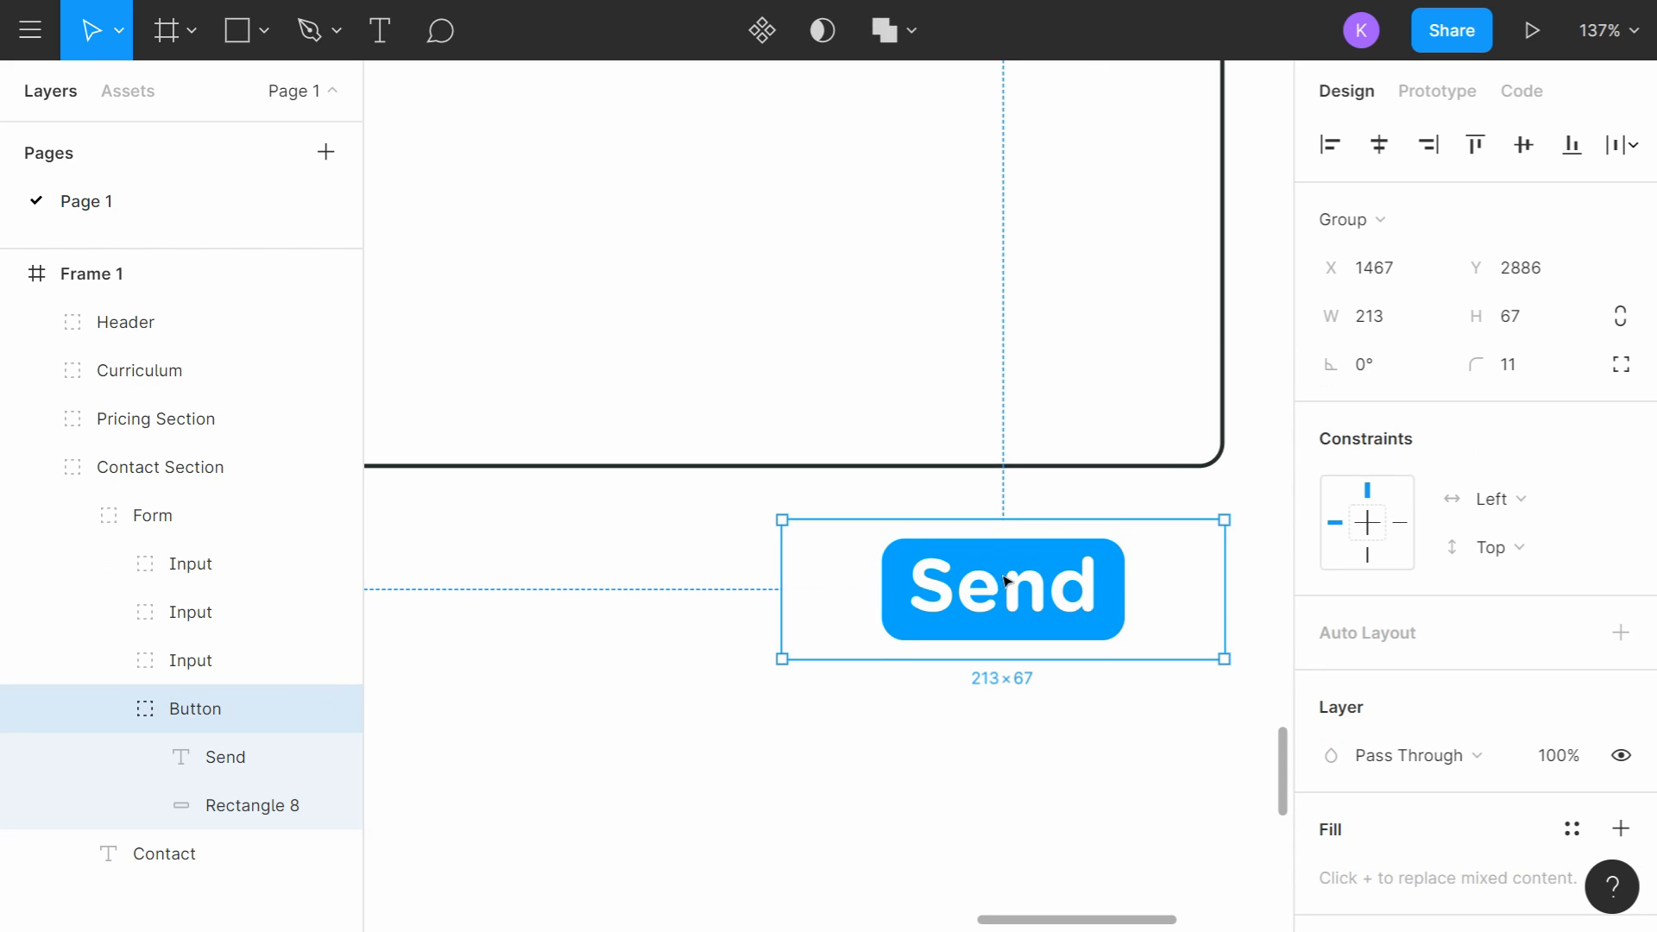
{"action": "left_click_drag", "start_coordinate": [1006, 581], "coordinate": [1105, 546]}
{"action": "scroll", "coordinate": [1148, 561], "scroll_direction": "down", "scroll_amount": 6}
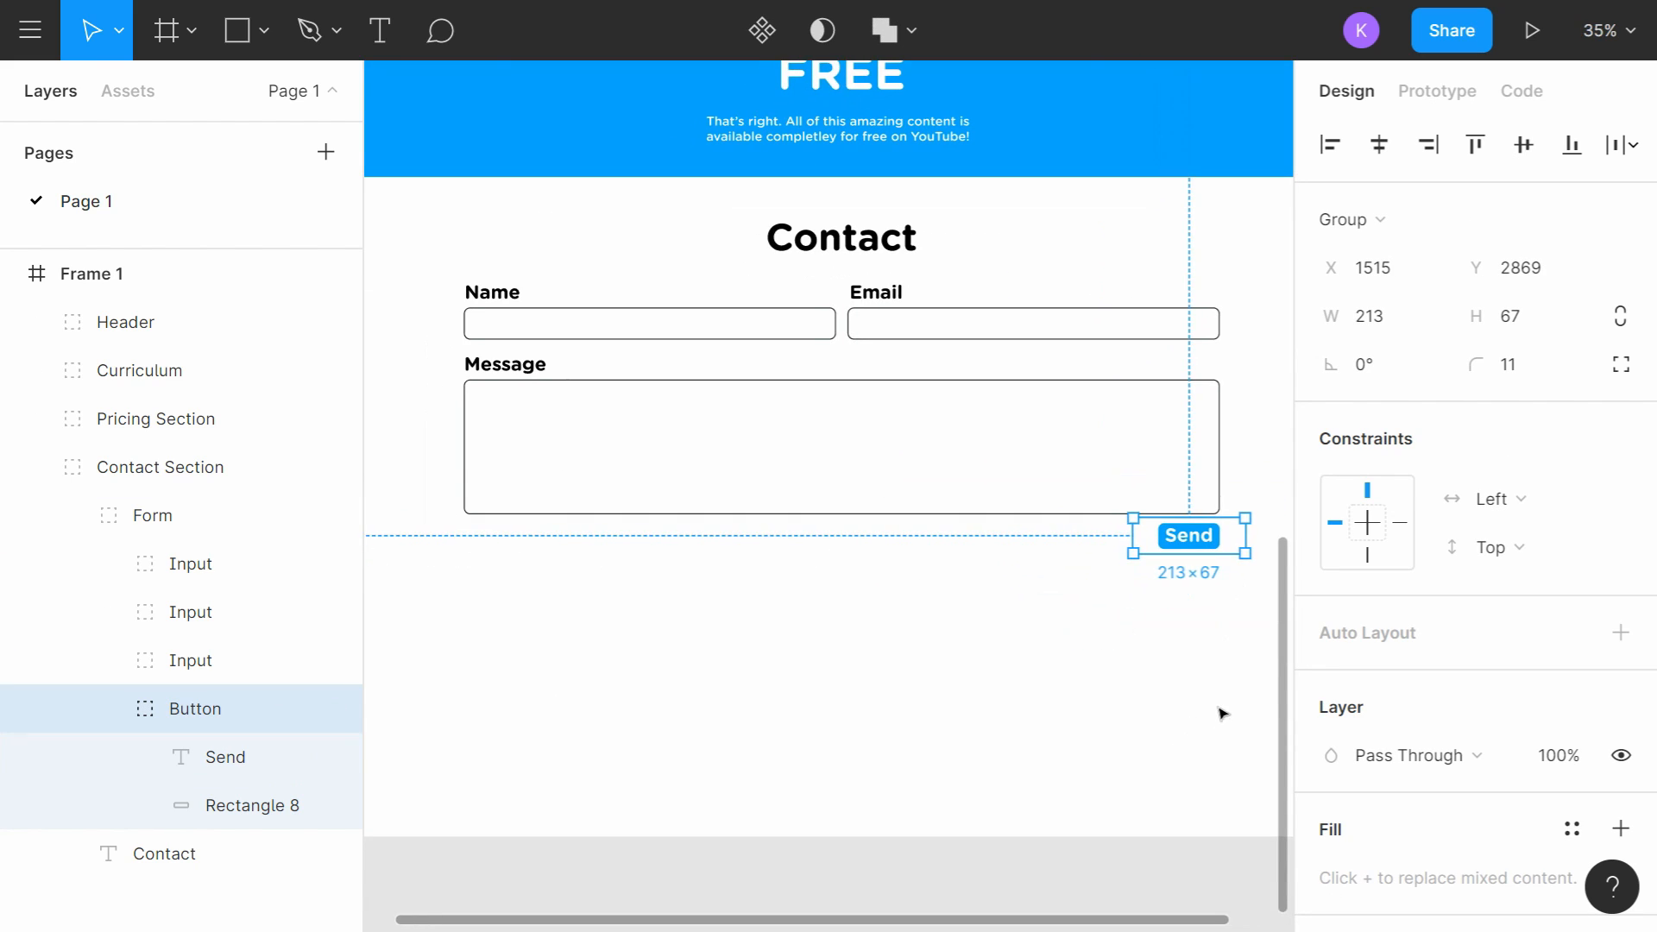
{"action": "left_click", "coordinate": [1065, 658]}
{"action": "scroll", "coordinate": [1065, 658], "scroll_direction": "right", "scroll_amount": 2}
{"action": "scroll", "coordinate": [1047, 614], "scroll_direction": "left", "scroll_amount": 1}
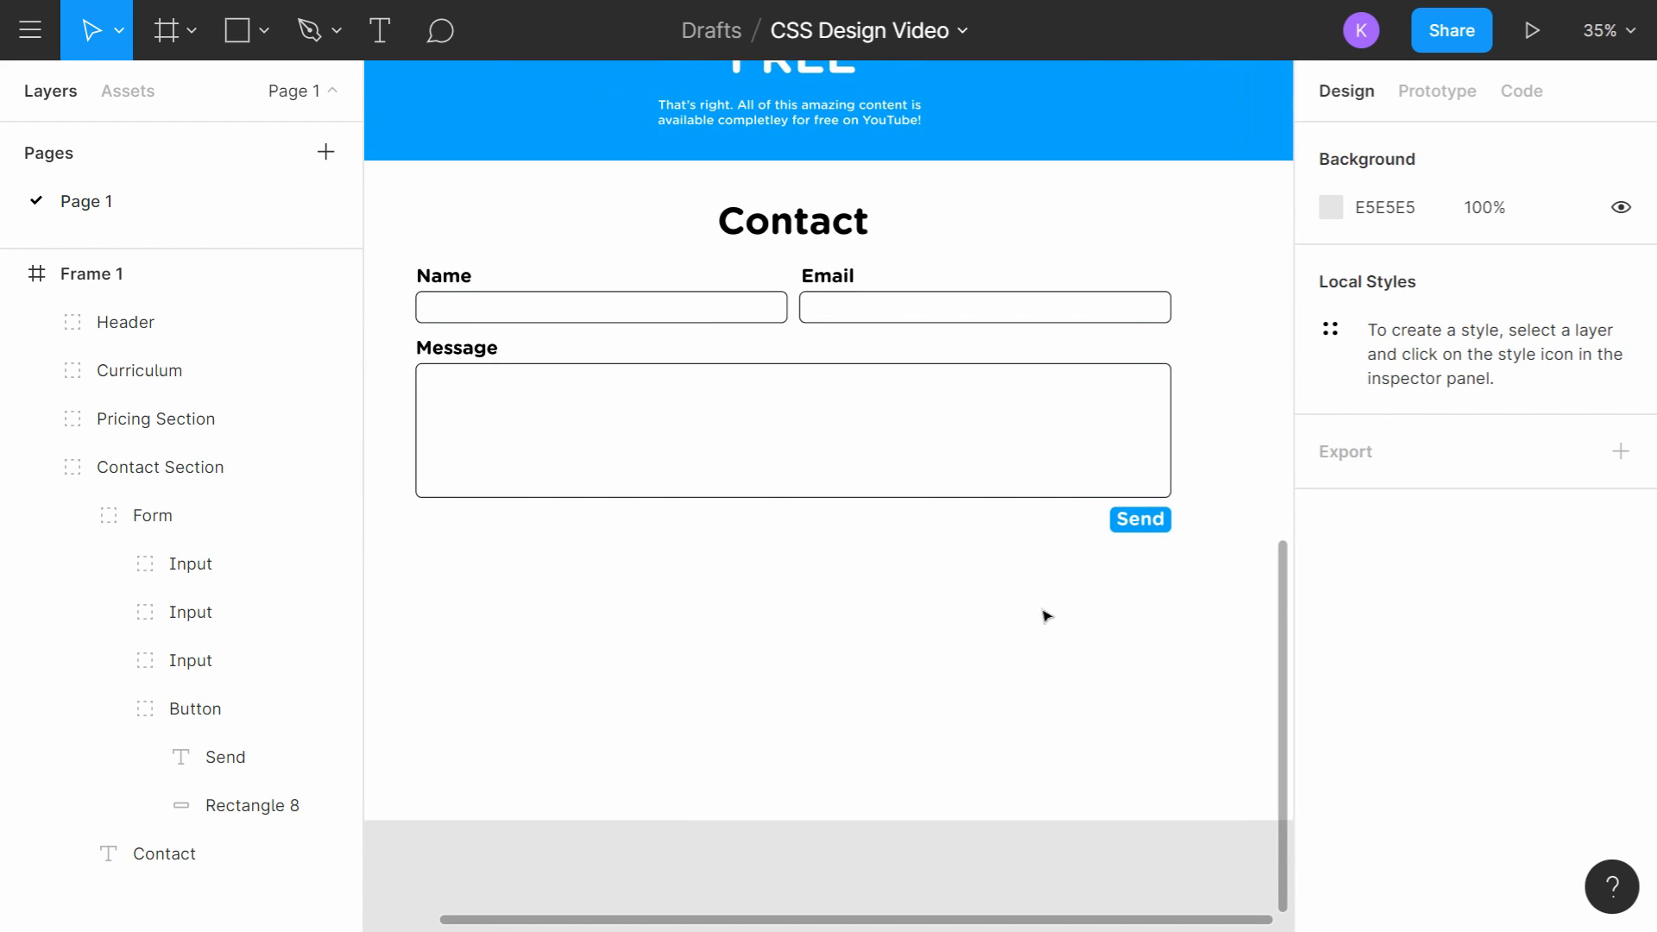
Step: Reduce the Send text's font size to 30
{"action": "left_click", "coordinate": [240, 772]}
{"action": "scroll", "coordinate": [1547, 662], "scroll_direction": "down", "scroll_amount": 3}
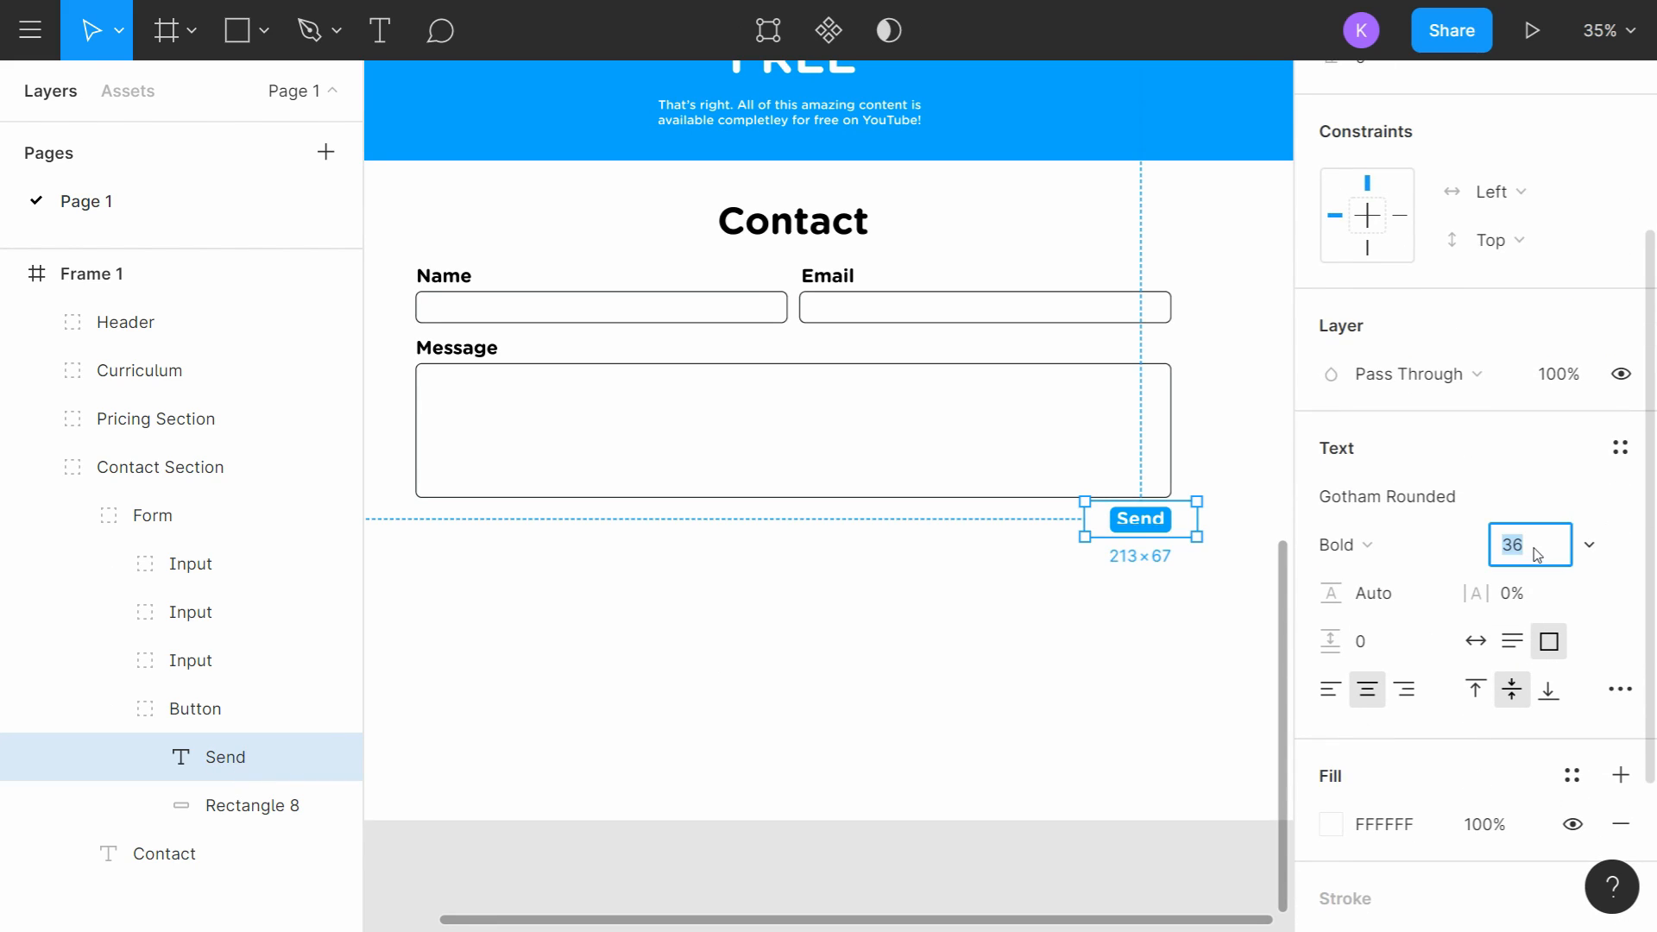
{"action": "type", "text": "30"}
{"action": "left_click", "coordinate": [1028, 606]}
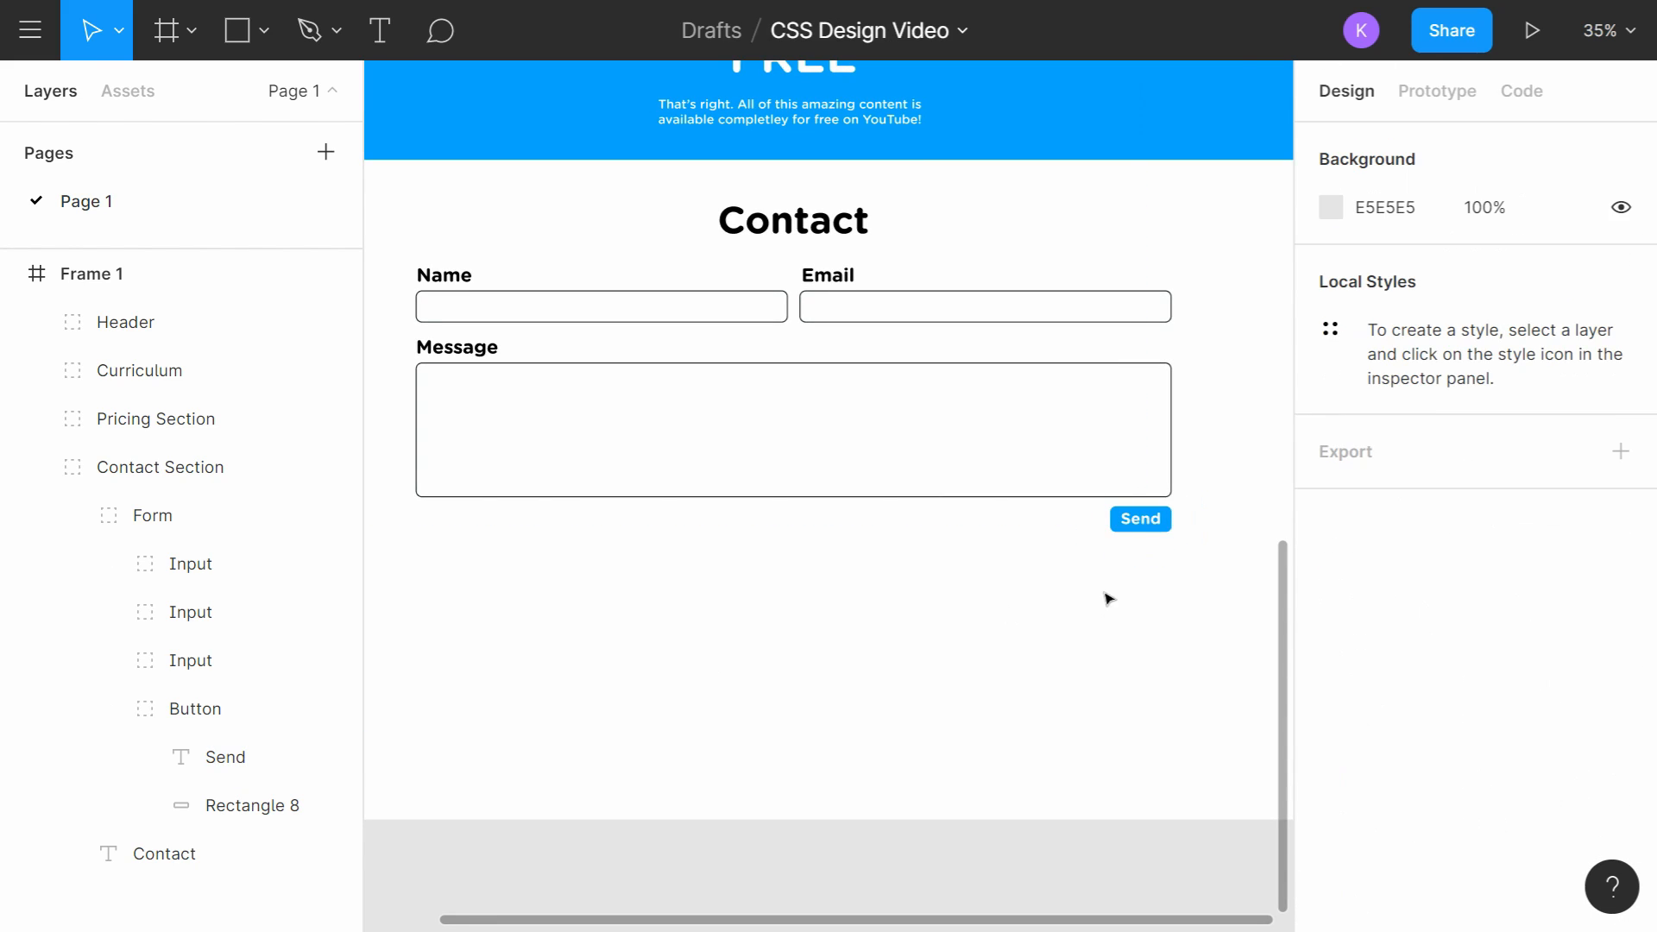
{"action": "left_click_drag", "start_coordinate": [1105, 595], "coordinate": [1135, 594]}
Step: Turn the Nav group inside the Header group into a component
{"action": "scroll", "coordinate": [1084, 621], "scroll_direction": "down", "scroll_amount": 3, "text": "ctrl"}
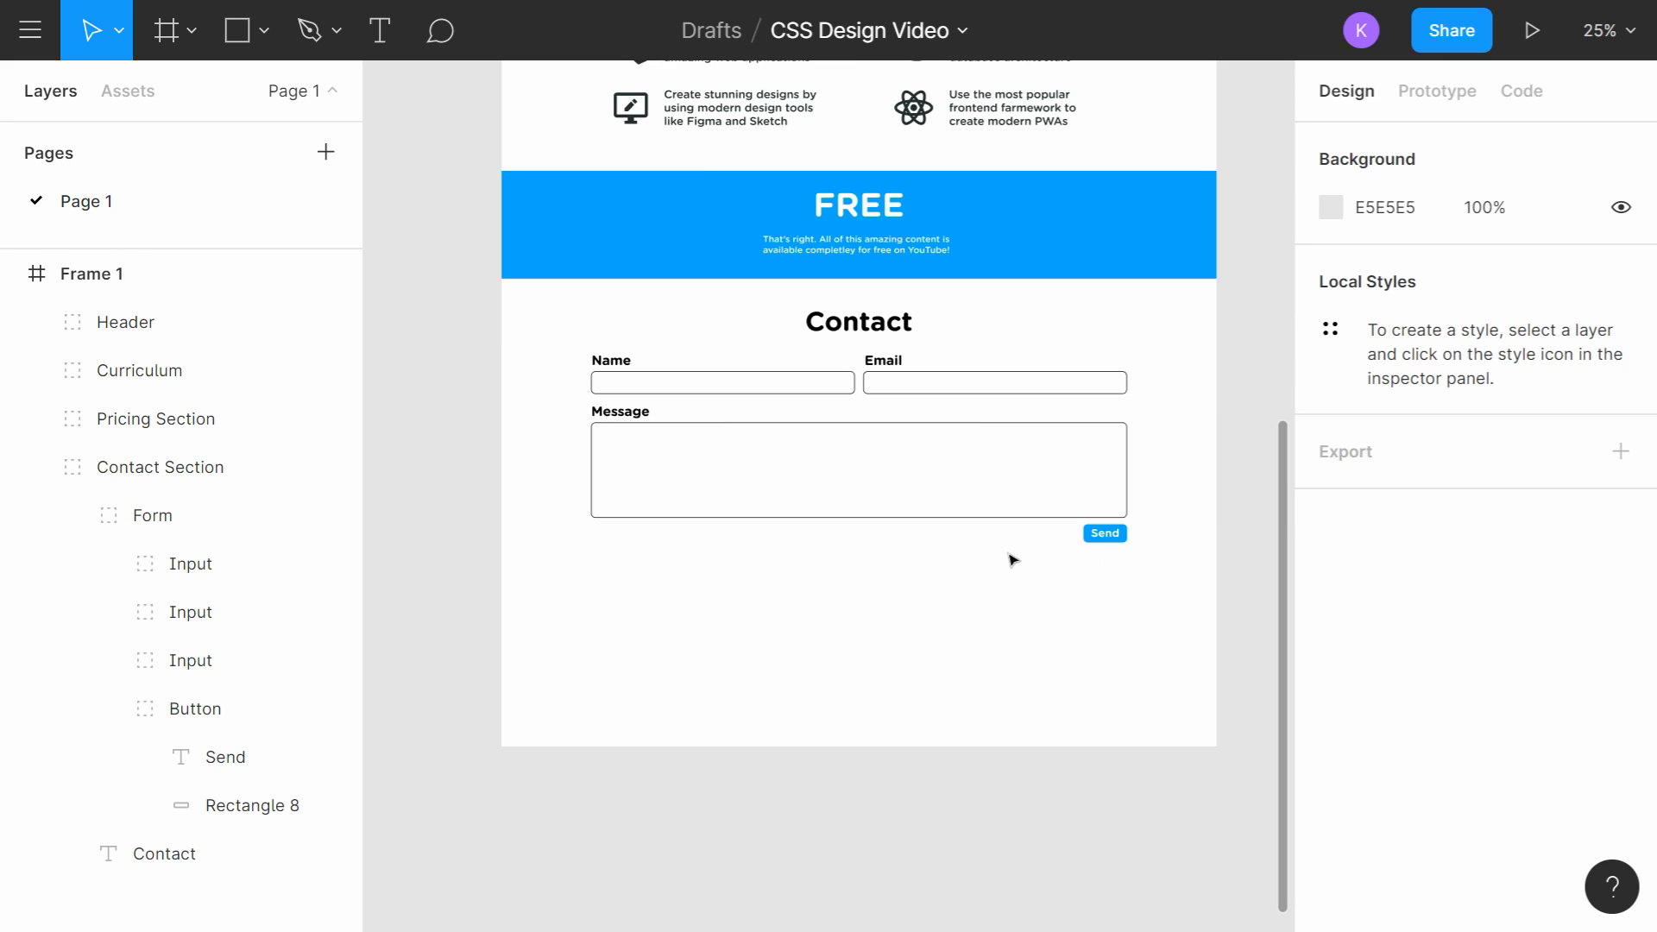
{"action": "scroll", "coordinate": [1013, 560], "scroll_direction": "up", "scroll_amount": 6}
{"action": "scroll", "coordinate": [760, 328], "scroll_direction": "down", "scroll_amount": 3, "text": "ctrl"}
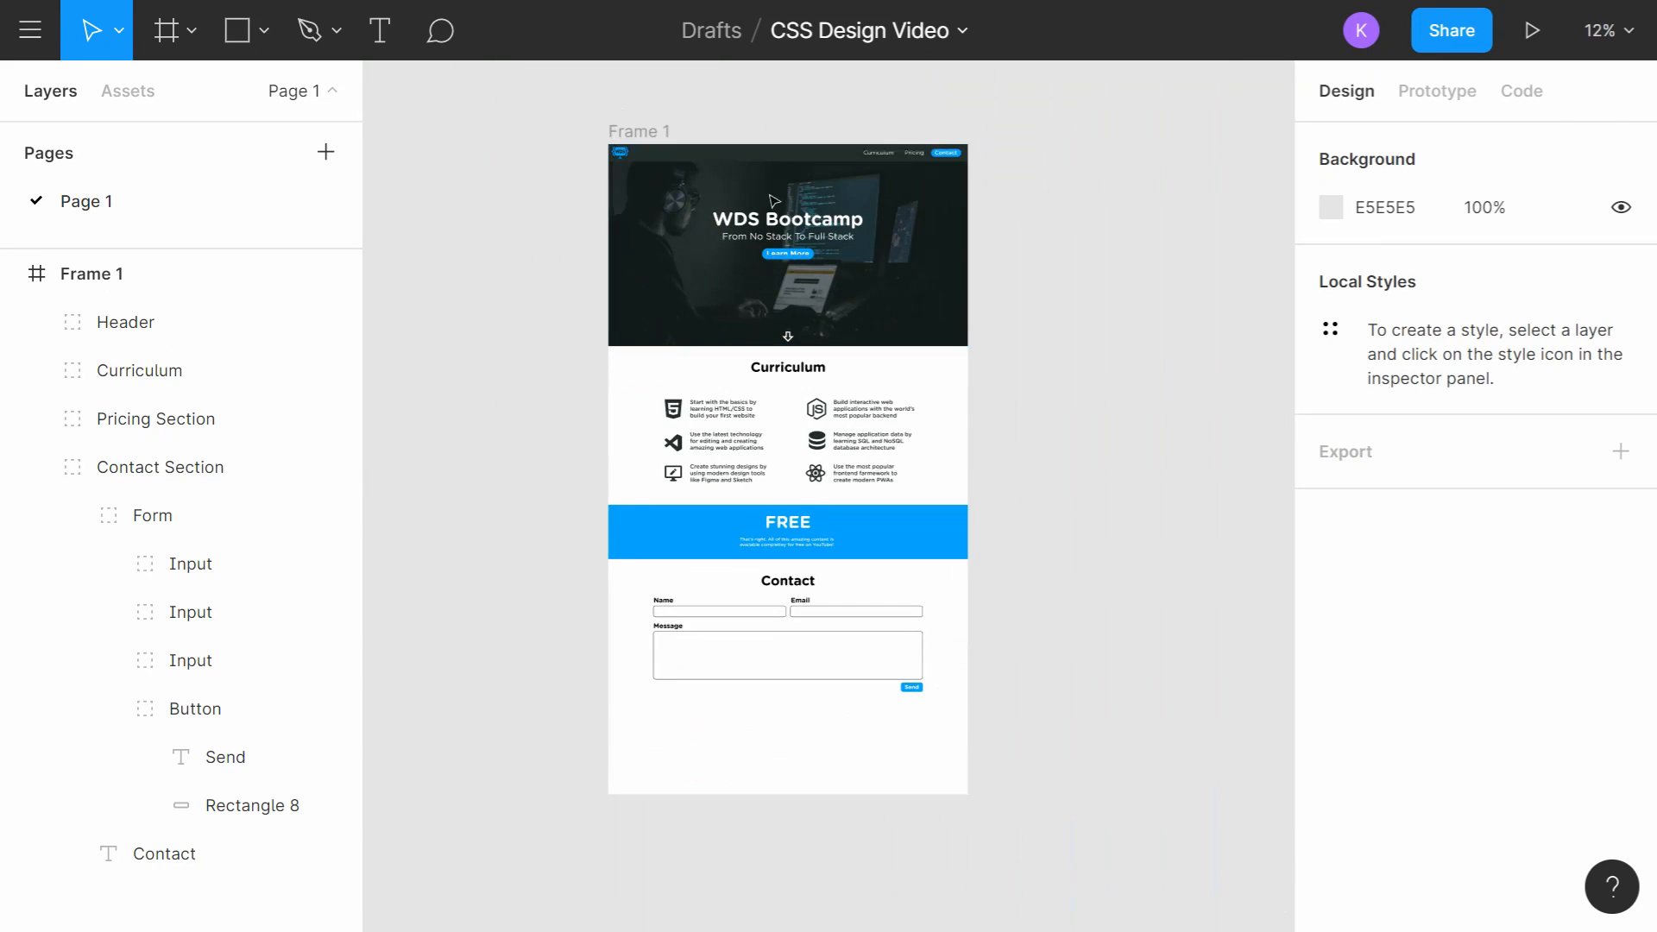
{"action": "left_click", "coordinate": [35, 322]}
{"action": "left_click", "coordinate": [71, 370]}
{"action": "left_click", "coordinate": [149, 369]}
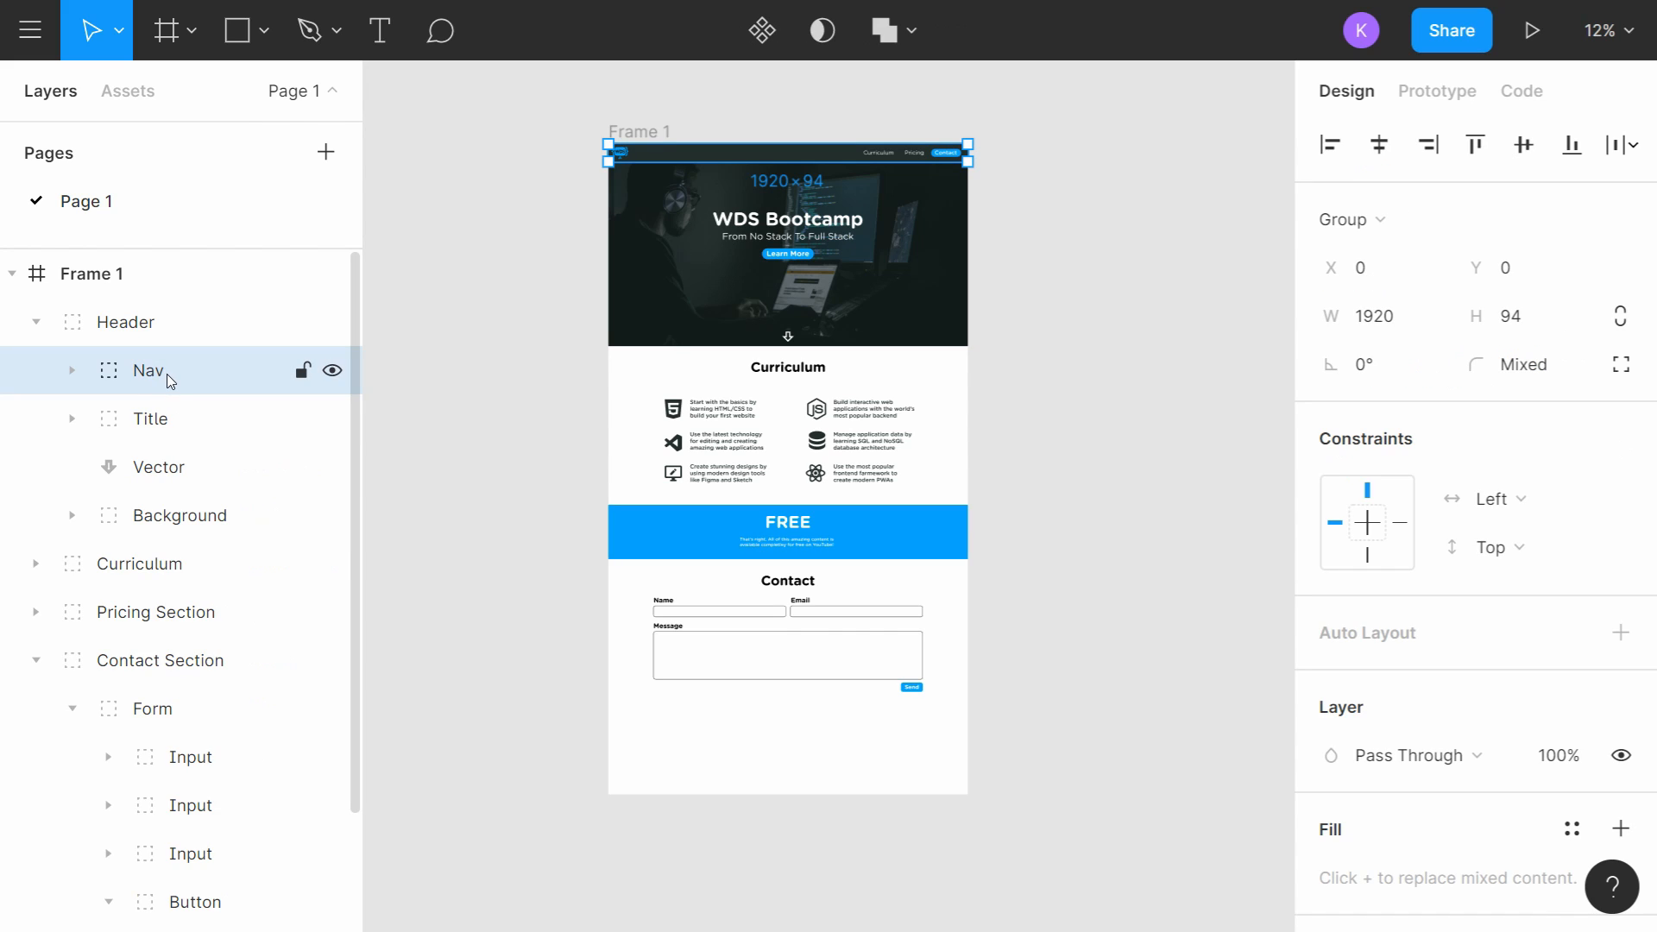
{"action": "right_click", "coordinate": [154, 373]}
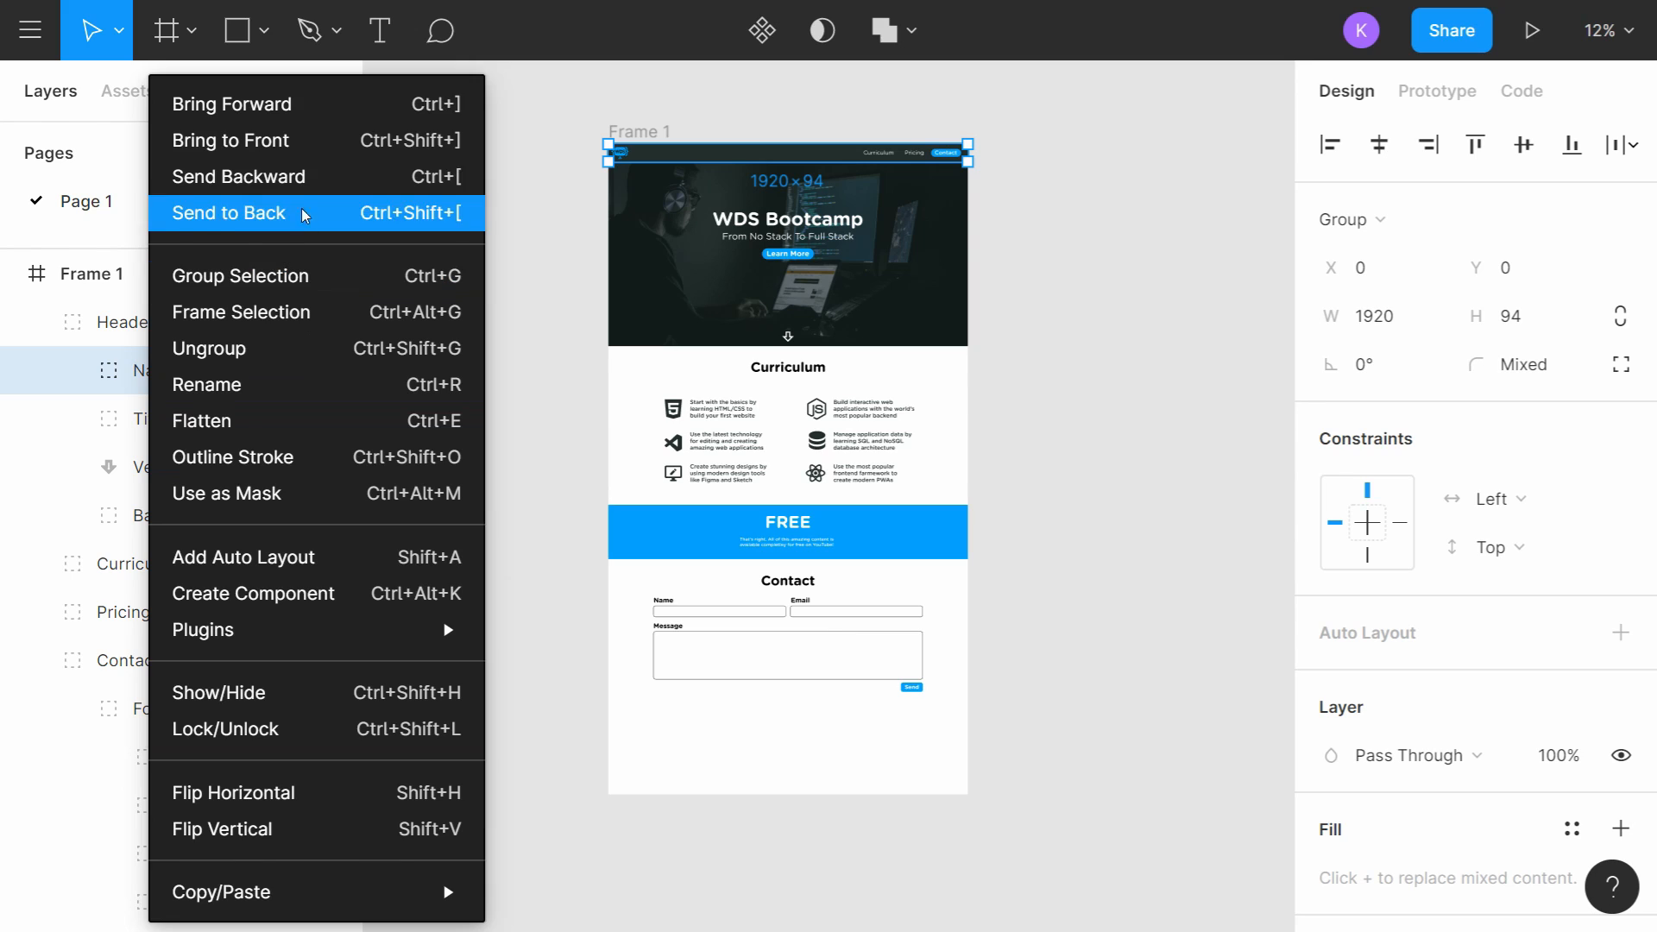
{"action": "left_click", "coordinate": [355, 593]}
Step: Paste an instance of the Nav component and move it down to the bottom edge of Frame 1
{"action": "key", "text": "ctrl+v"}
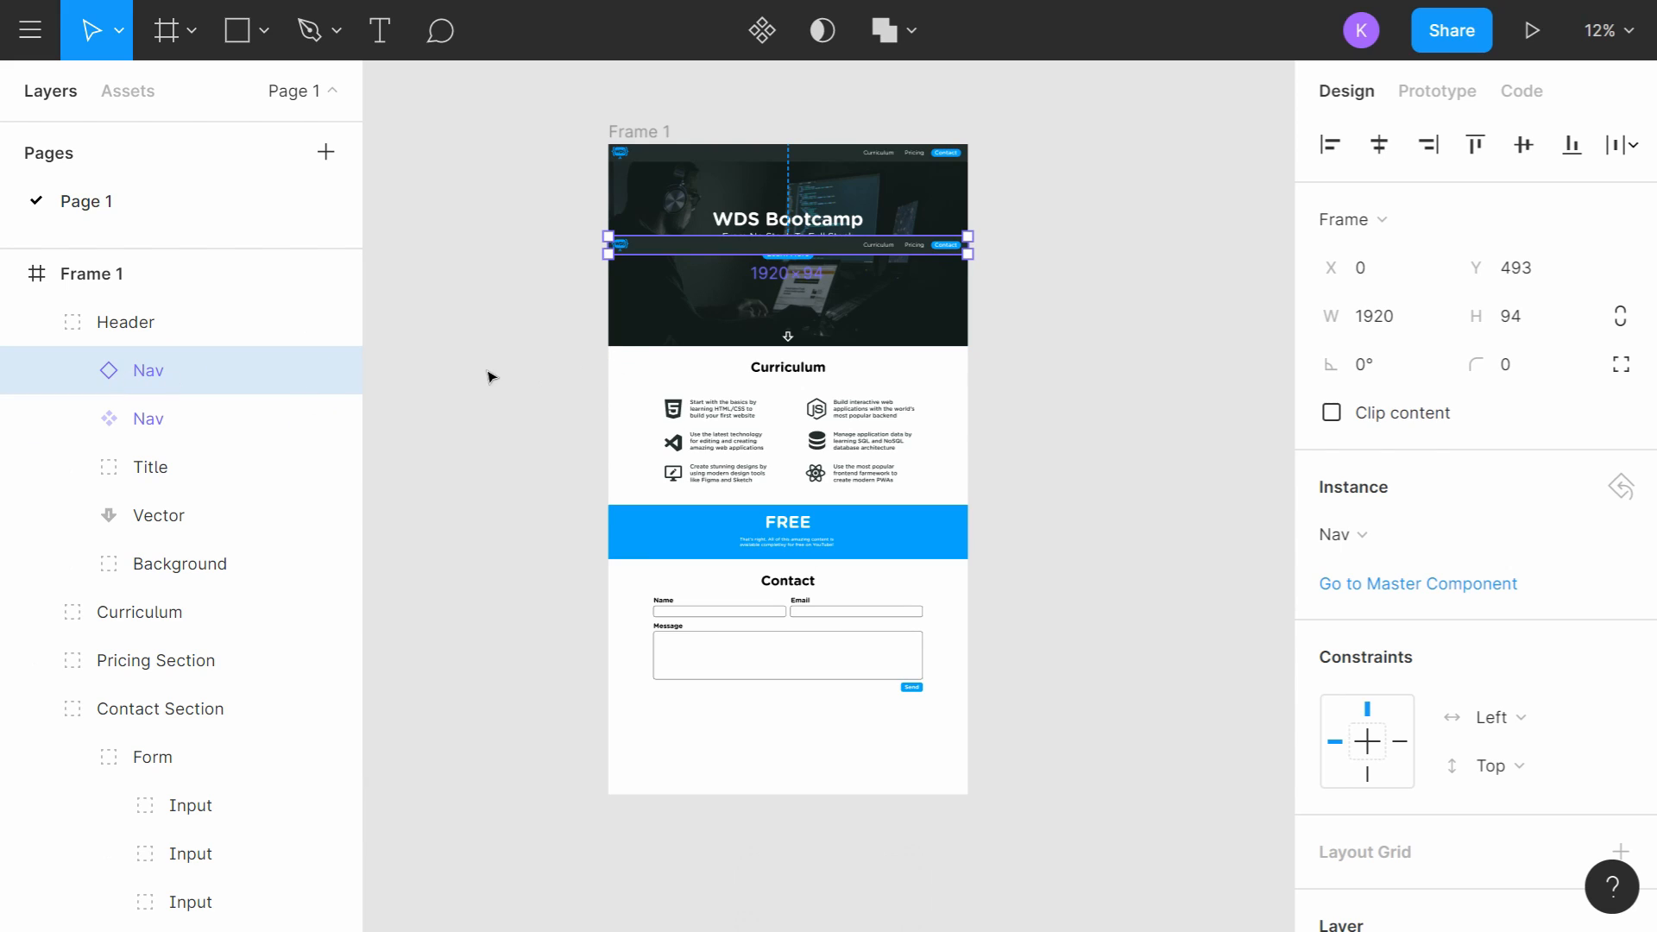
{"action": "scroll", "coordinate": [492, 373], "scroll_direction": "down", "scroll_amount": 3}
{"action": "left_click_drag", "start_coordinate": [759, 105], "coordinate": [730, 648]}
{"action": "left_click_drag", "start_coordinate": [748, 754], "coordinate": [815, 724]}
Step: Move the pasted Nav instance out of the Header group to below Contact Section in the layer order and rename it "Footer"
{"action": "left_click_drag", "start_coordinate": [97, 388], "coordinate": [125, 510]}
{"action": "left_click", "coordinate": [35, 515]}
{"action": "double_click", "coordinate": [119, 511]}
{"action": "type", "text": "Footer"}
{"action": "key", "text": "Return"}
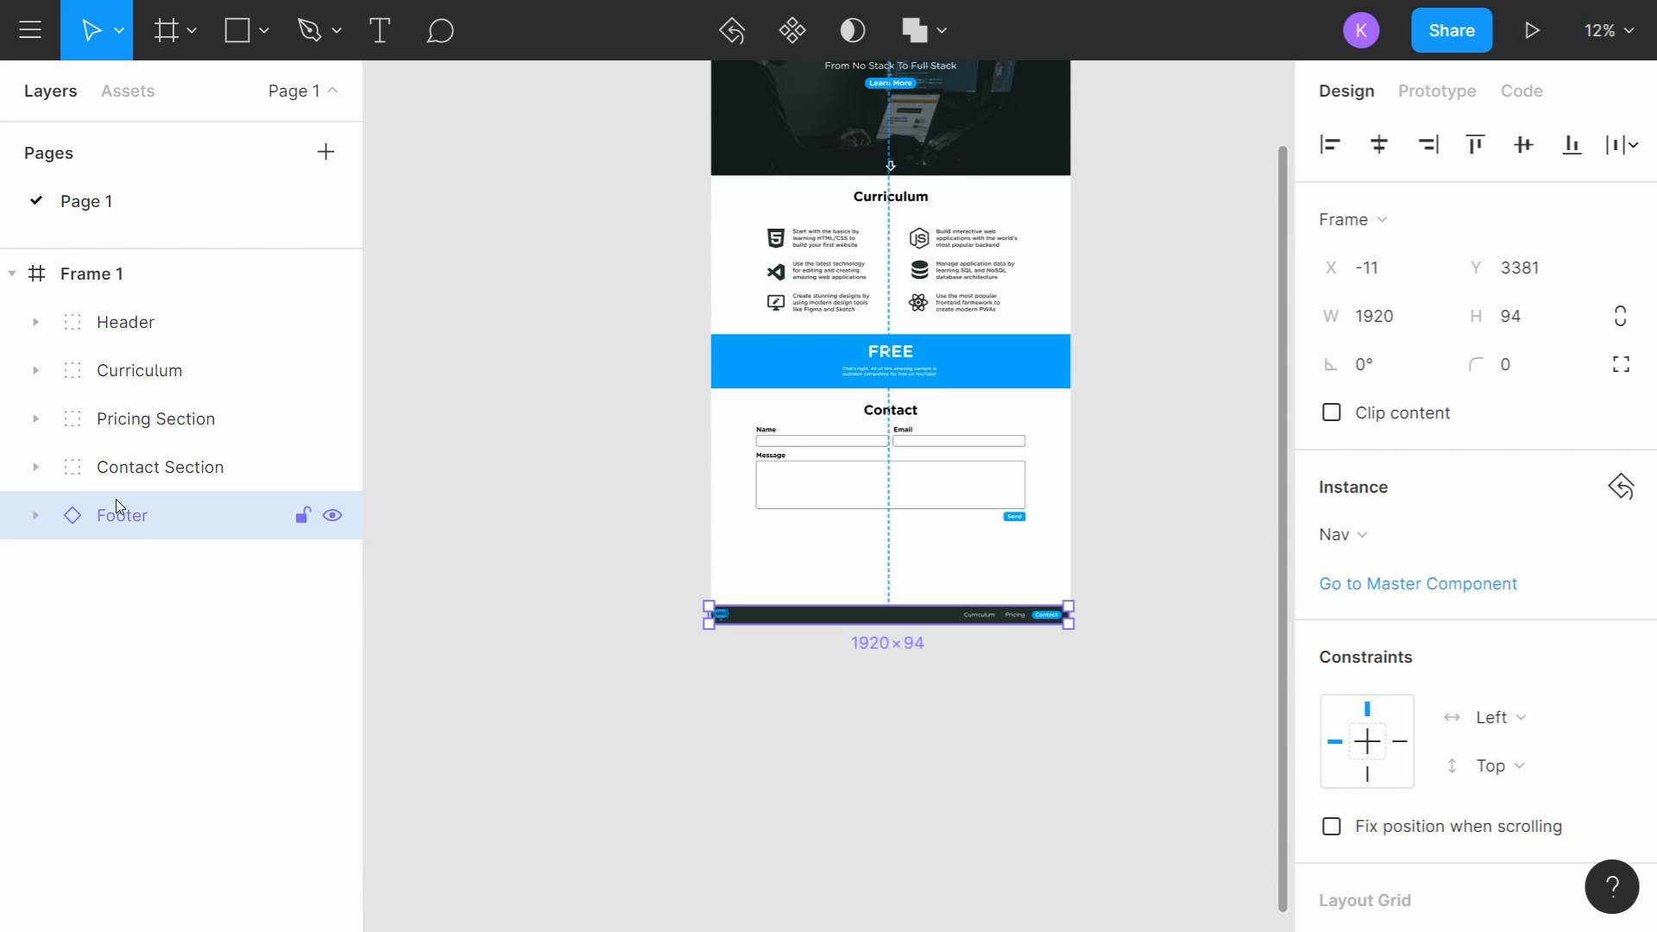
Step: Try deleting the Curriculum link from the header's Nav component to test its effect on the footer, and undo the deletion
{"action": "scroll", "coordinate": [728, 469], "scroll_direction": "up", "scroll_amount": 3}
{"action": "left_click", "coordinate": [946, 180]}
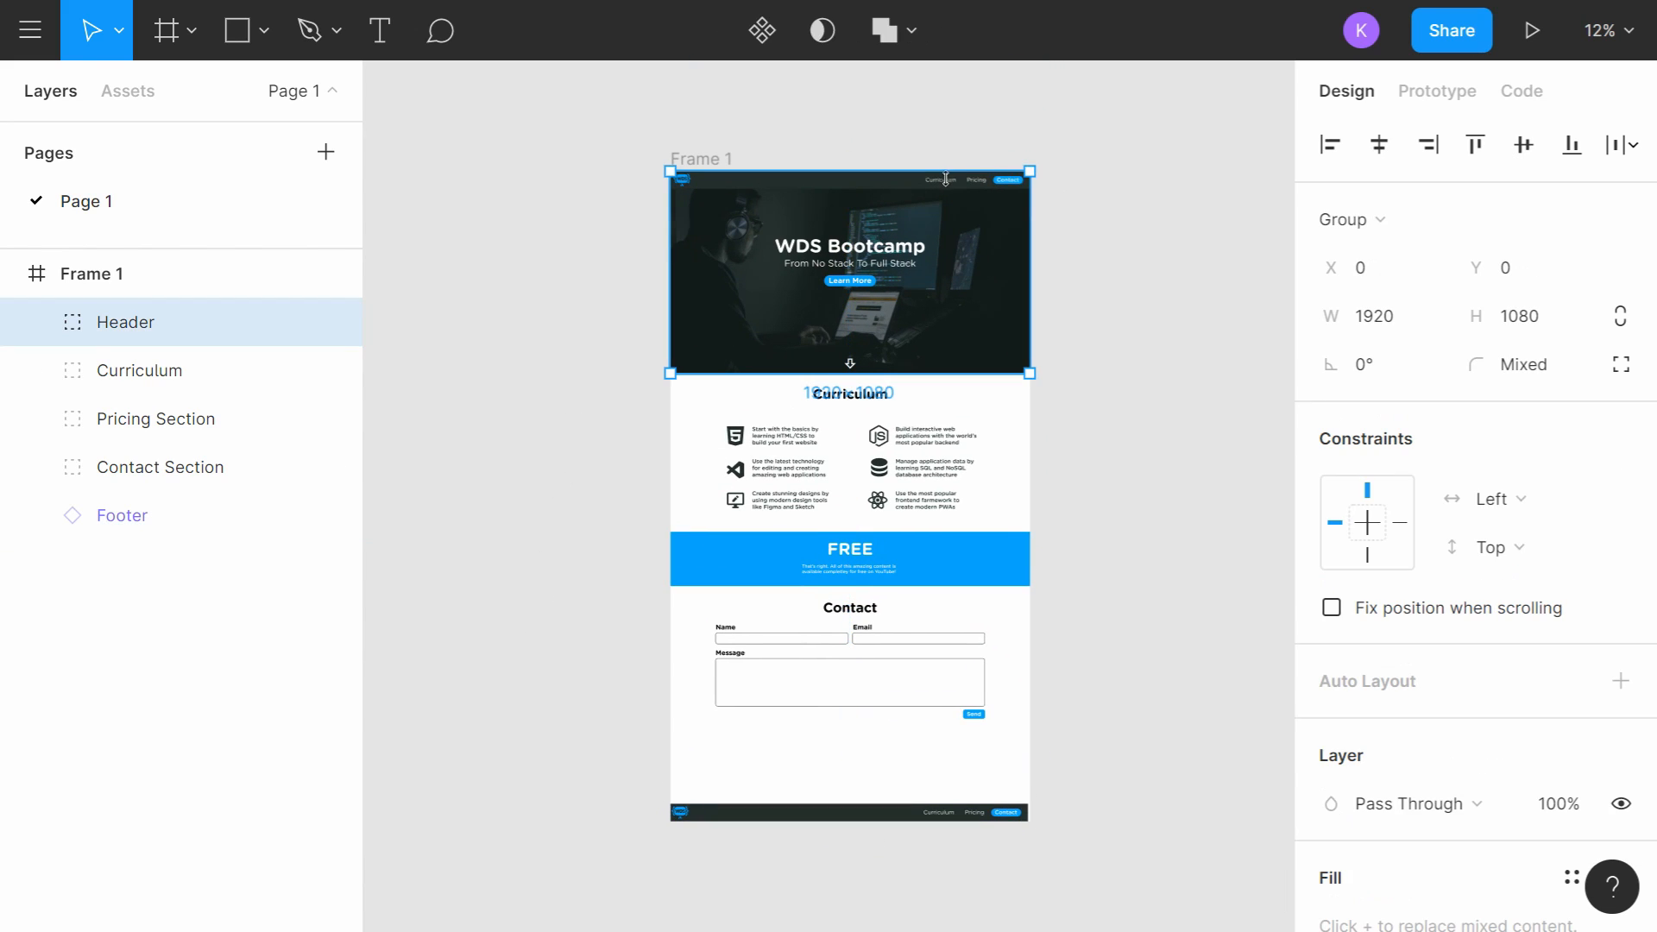
{"action": "left_click", "coordinate": [1161, 202]}
{"action": "left_click", "coordinate": [940, 180], "text": "ctrl"}
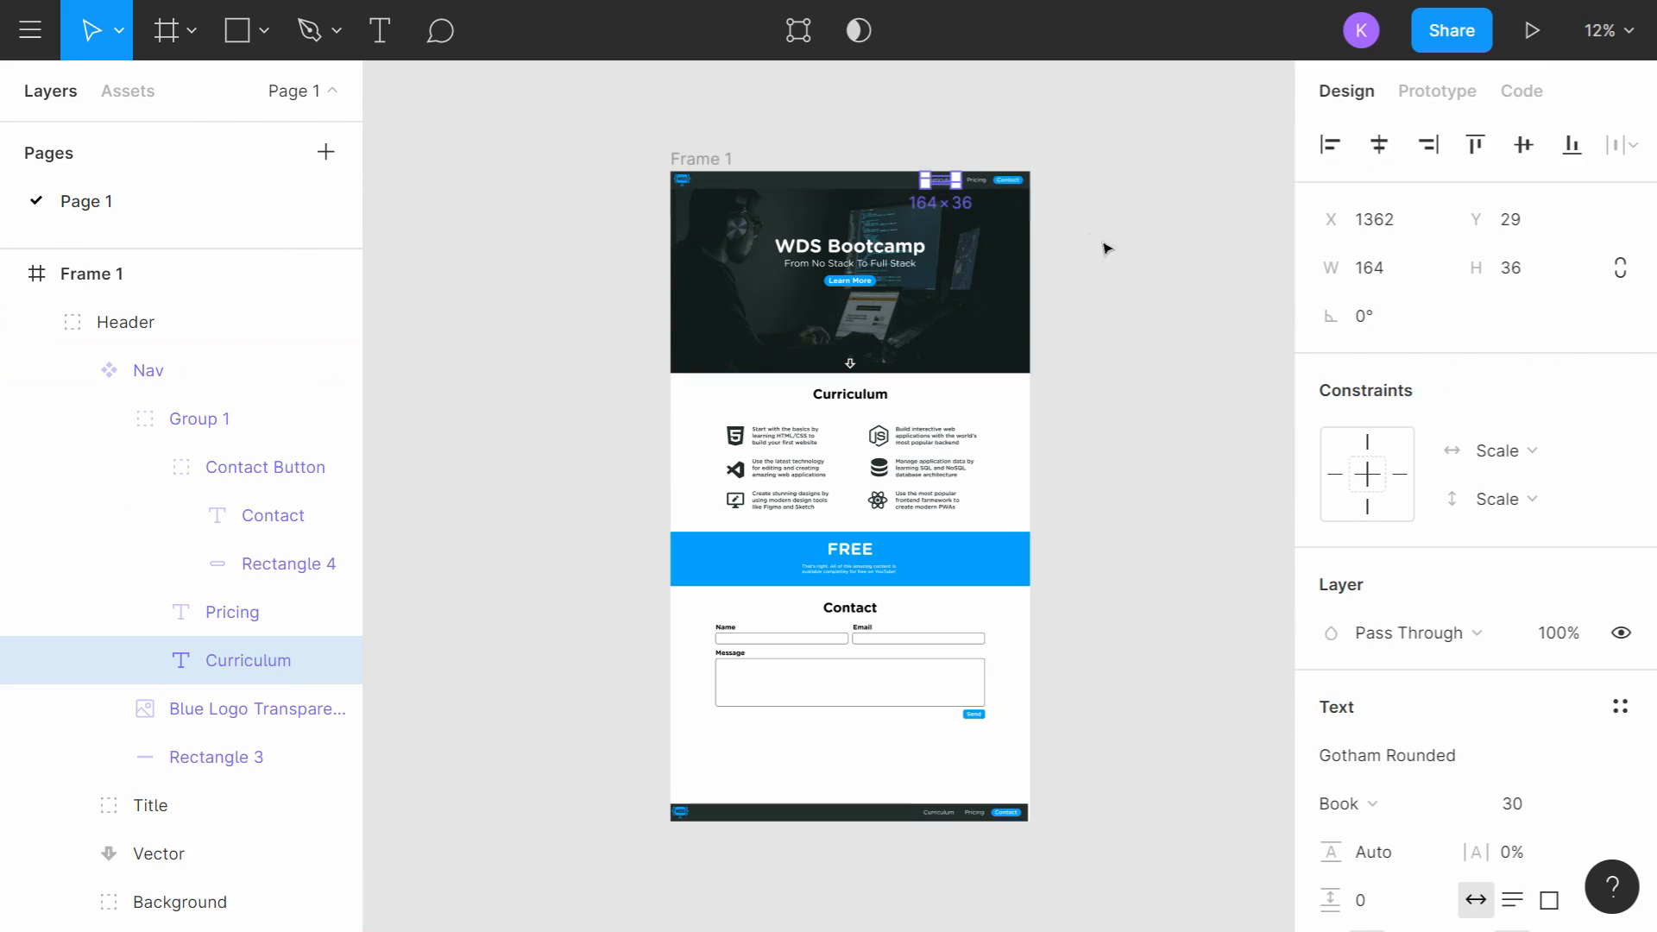
{"action": "key", "text": "Delete"}
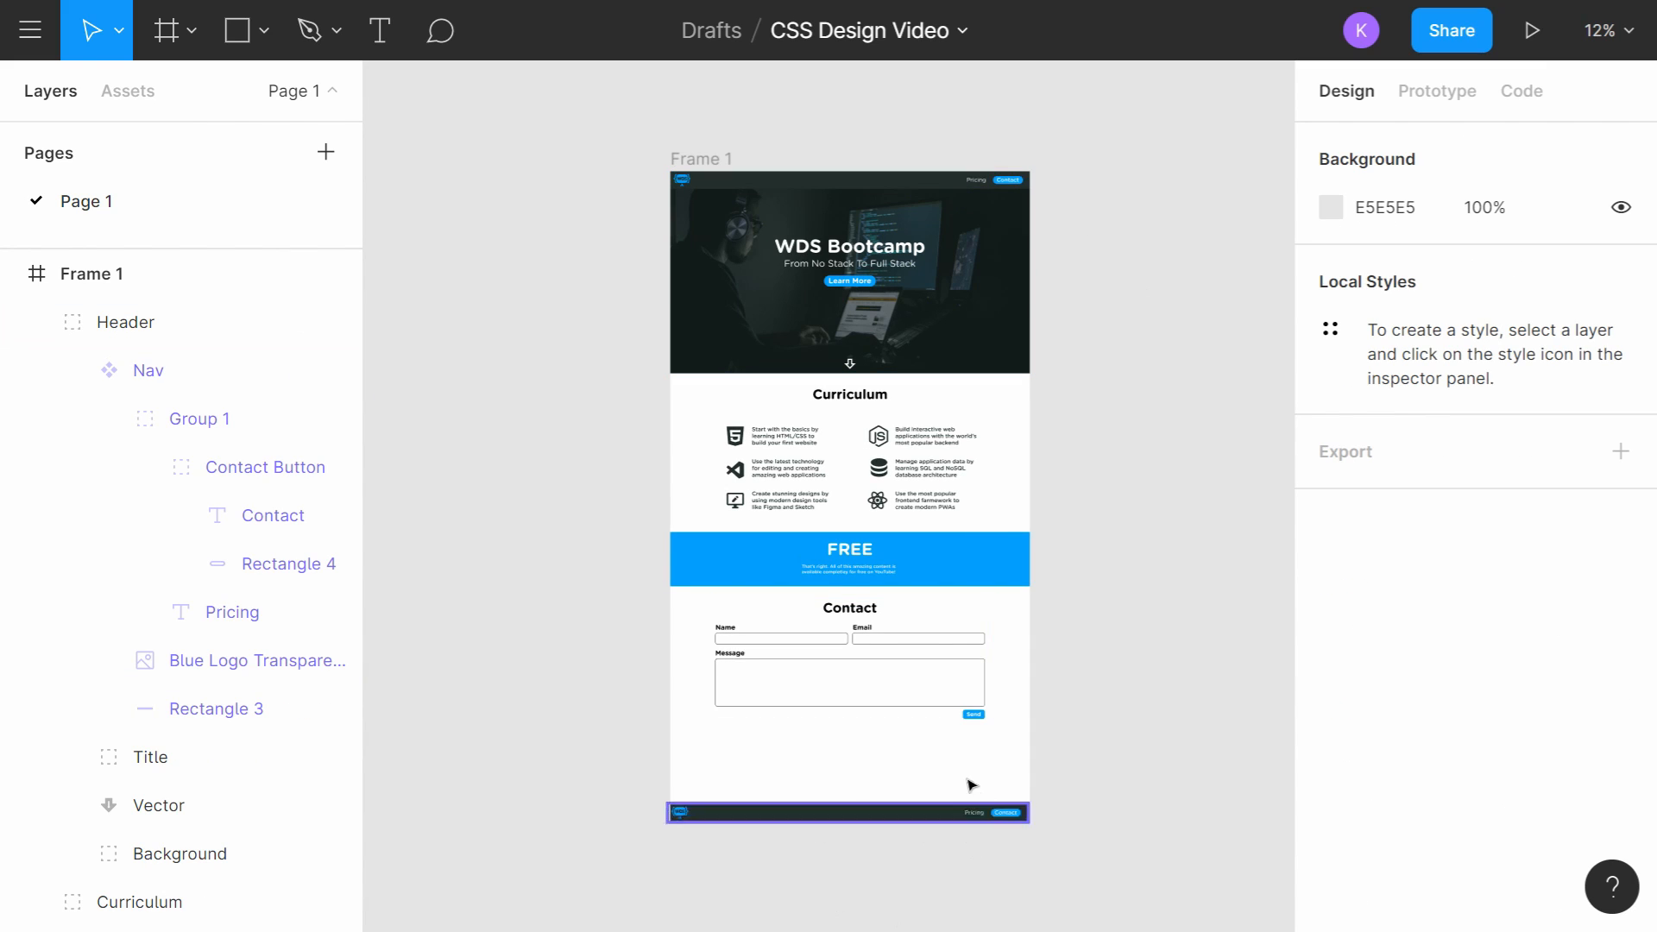
{"action": "key", "text": "ctrl+z"}
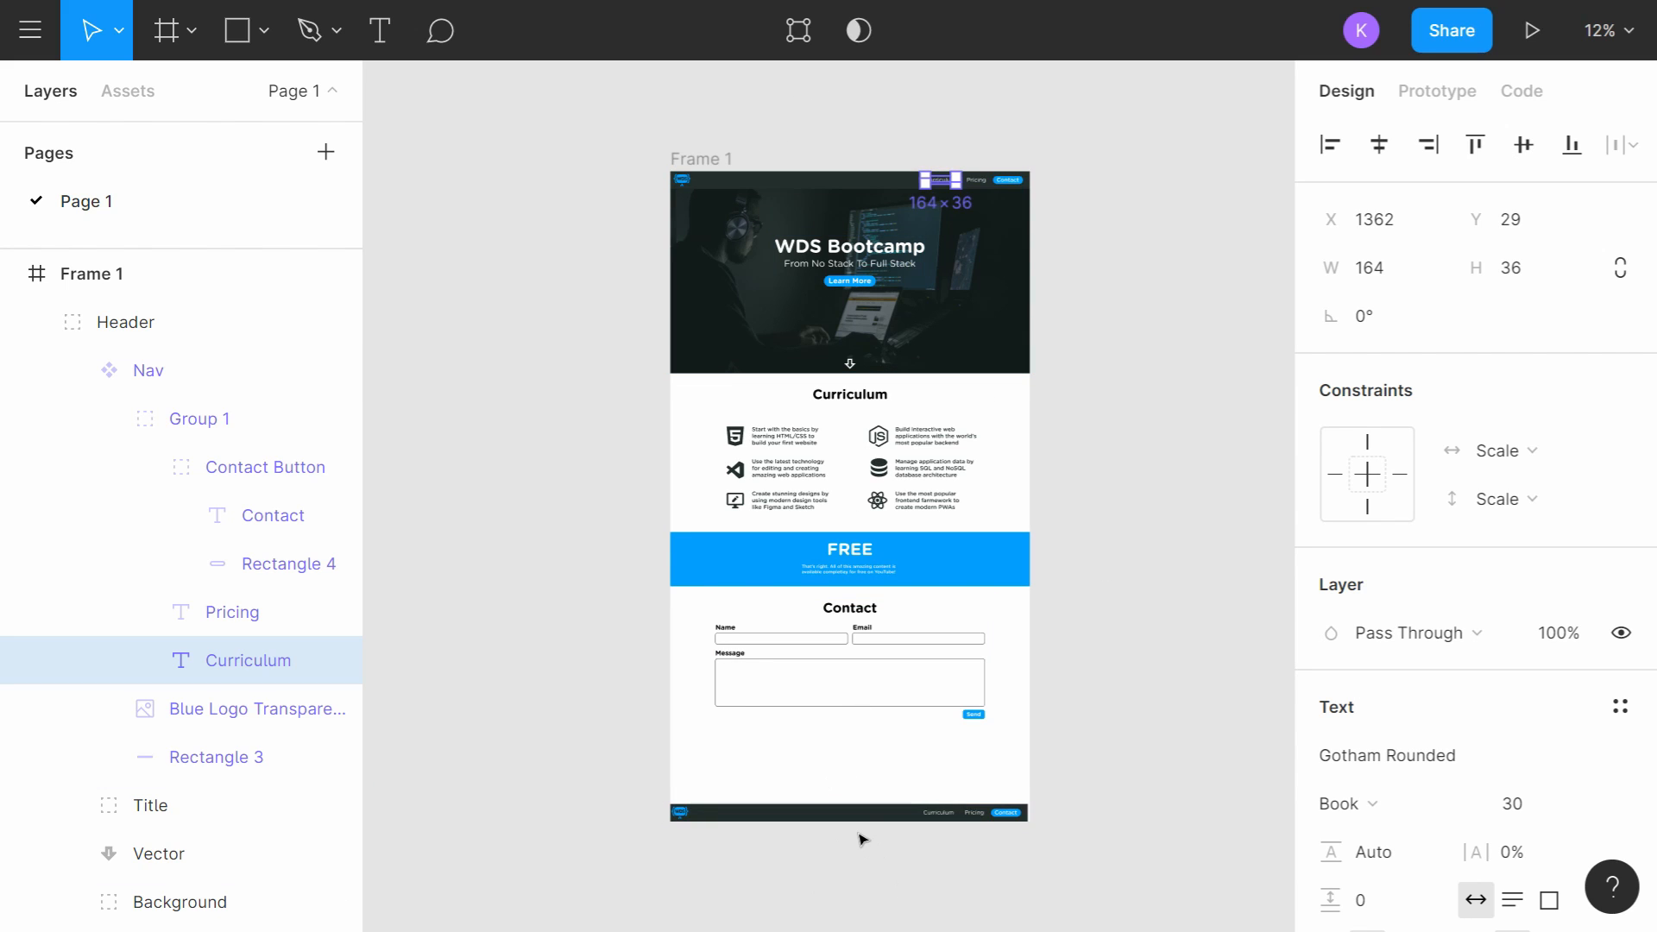
Step: Extend the bottom edge of Frame 1 to a height of about 3991
{"action": "scroll", "coordinate": [888, 832], "scroll_direction": "up", "scroll_amount": 3, "text": "ctrl"}
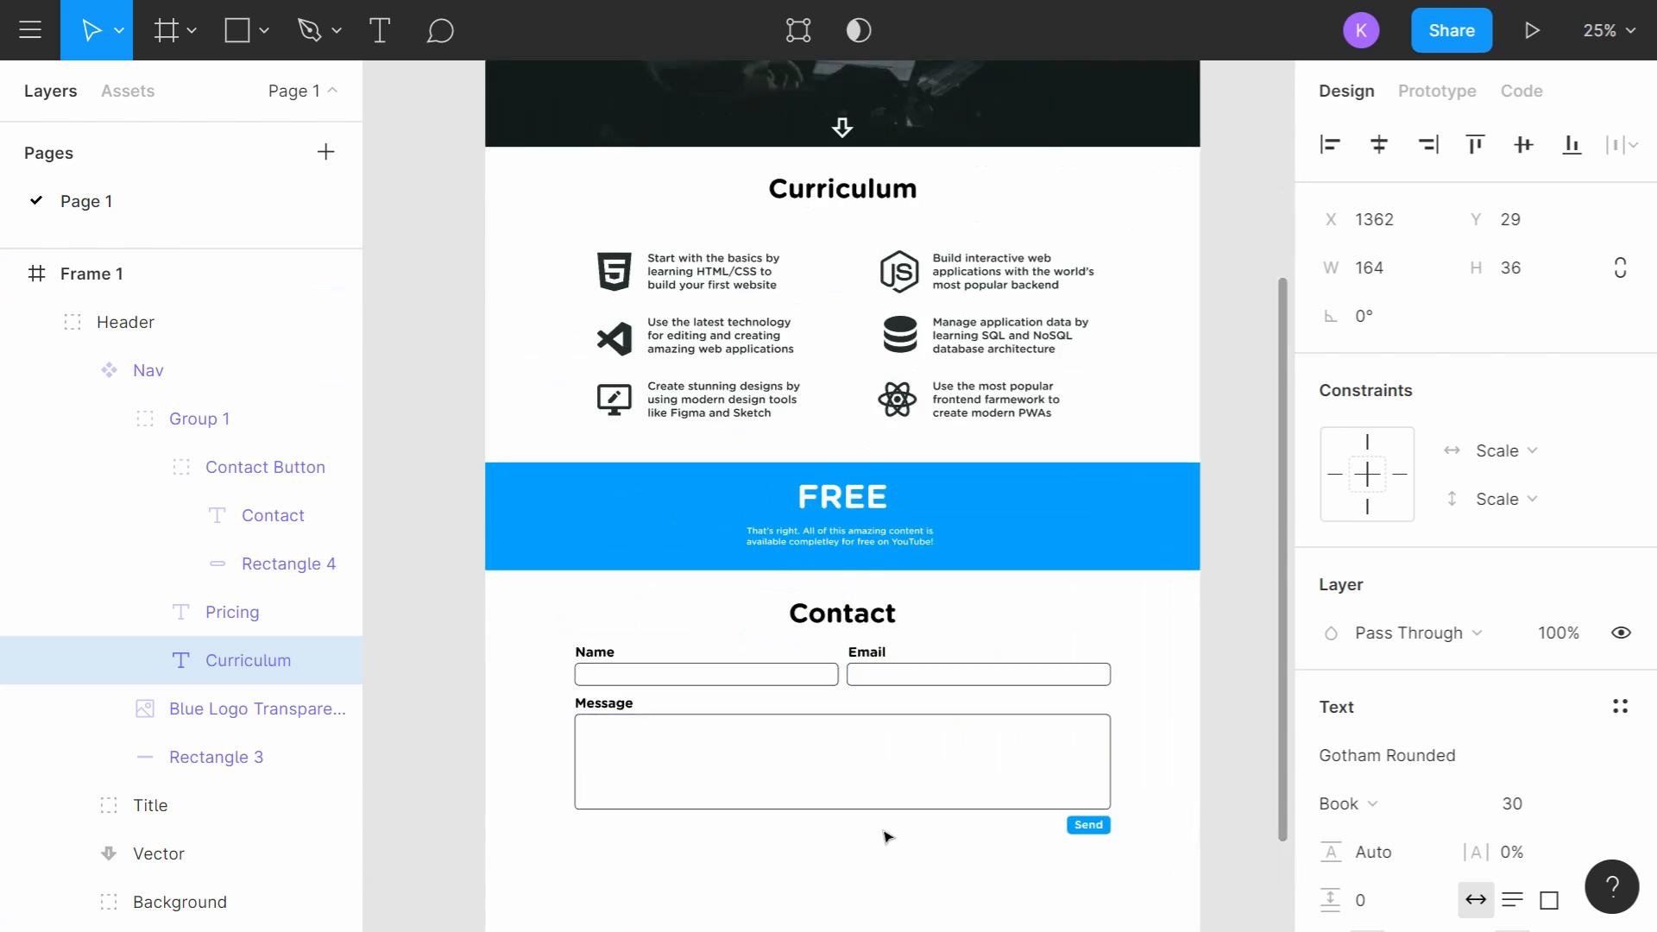
{"action": "scroll", "coordinate": [883, 690], "scroll_direction": "down", "scroll_amount": 5}
{"action": "scroll", "coordinate": [891, 459], "scroll_direction": "down", "scroll_amount": 3, "text": "ctrl"}
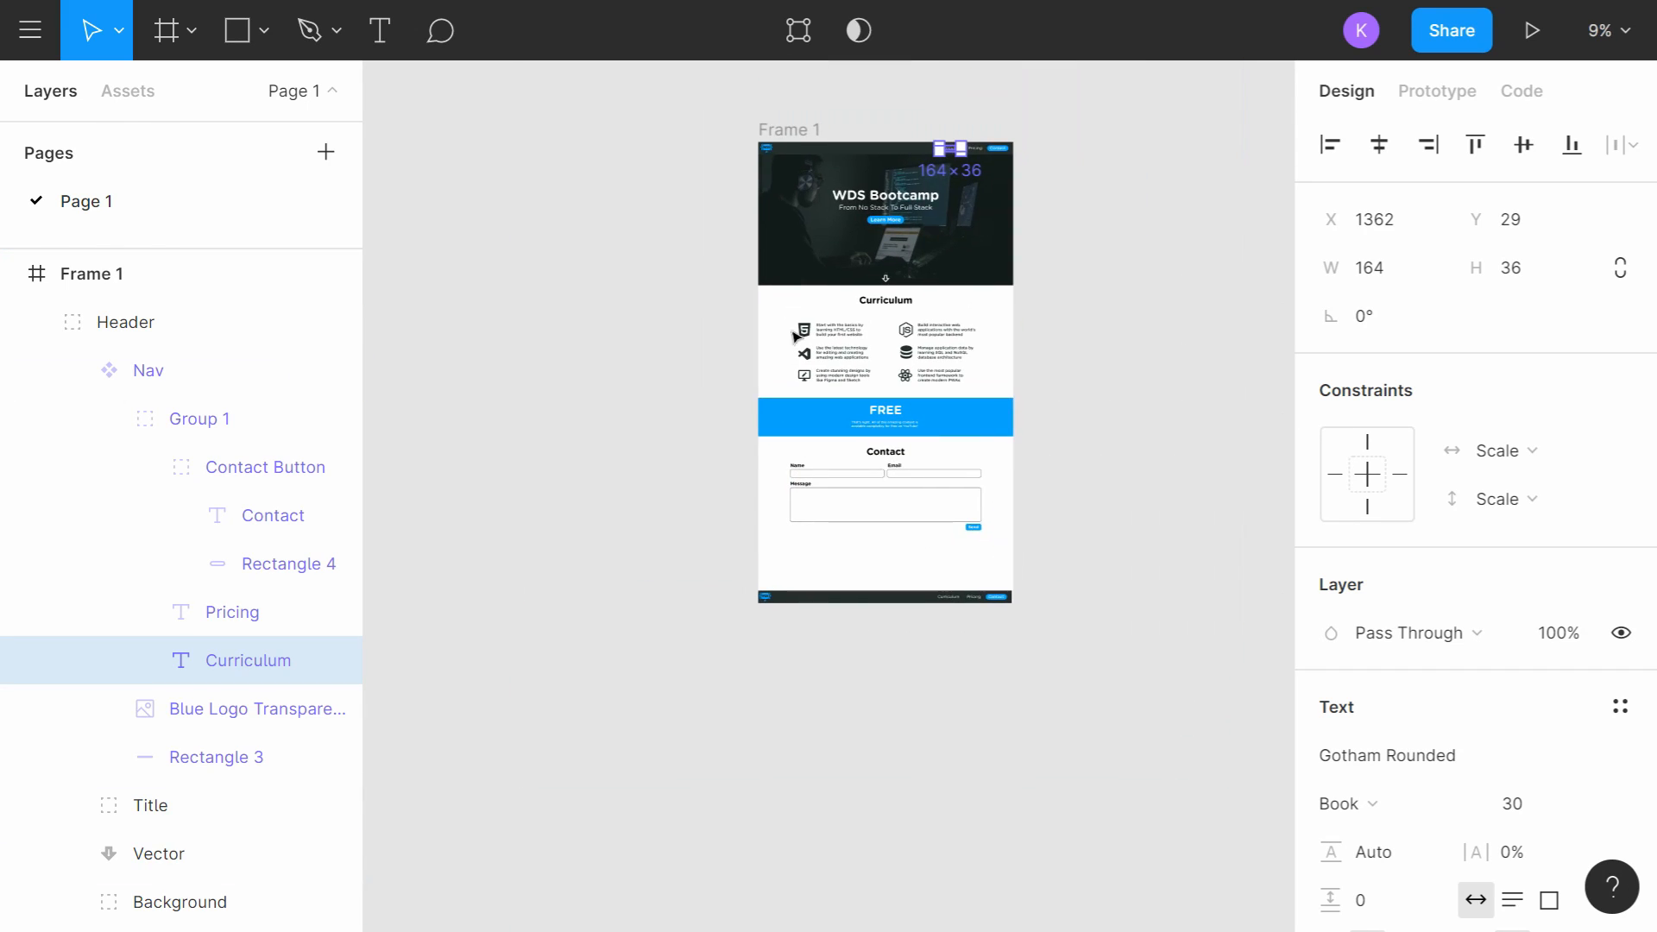
{"action": "left_click", "coordinate": [779, 131]}
{"action": "left_click_drag", "start_coordinate": [922, 604], "coordinate": [915, 664]}
Step: Move the Footer up to X 0, Y 3014, a short distance below the Send button
{"action": "scroll", "coordinate": [821, 618], "scroll_direction": "up", "scroll_amount": 2, "text": "ctrl"}
{"action": "scroll", "coordinate": [837, 587], "scroll_direction": "down", "scroll_amount": 1}
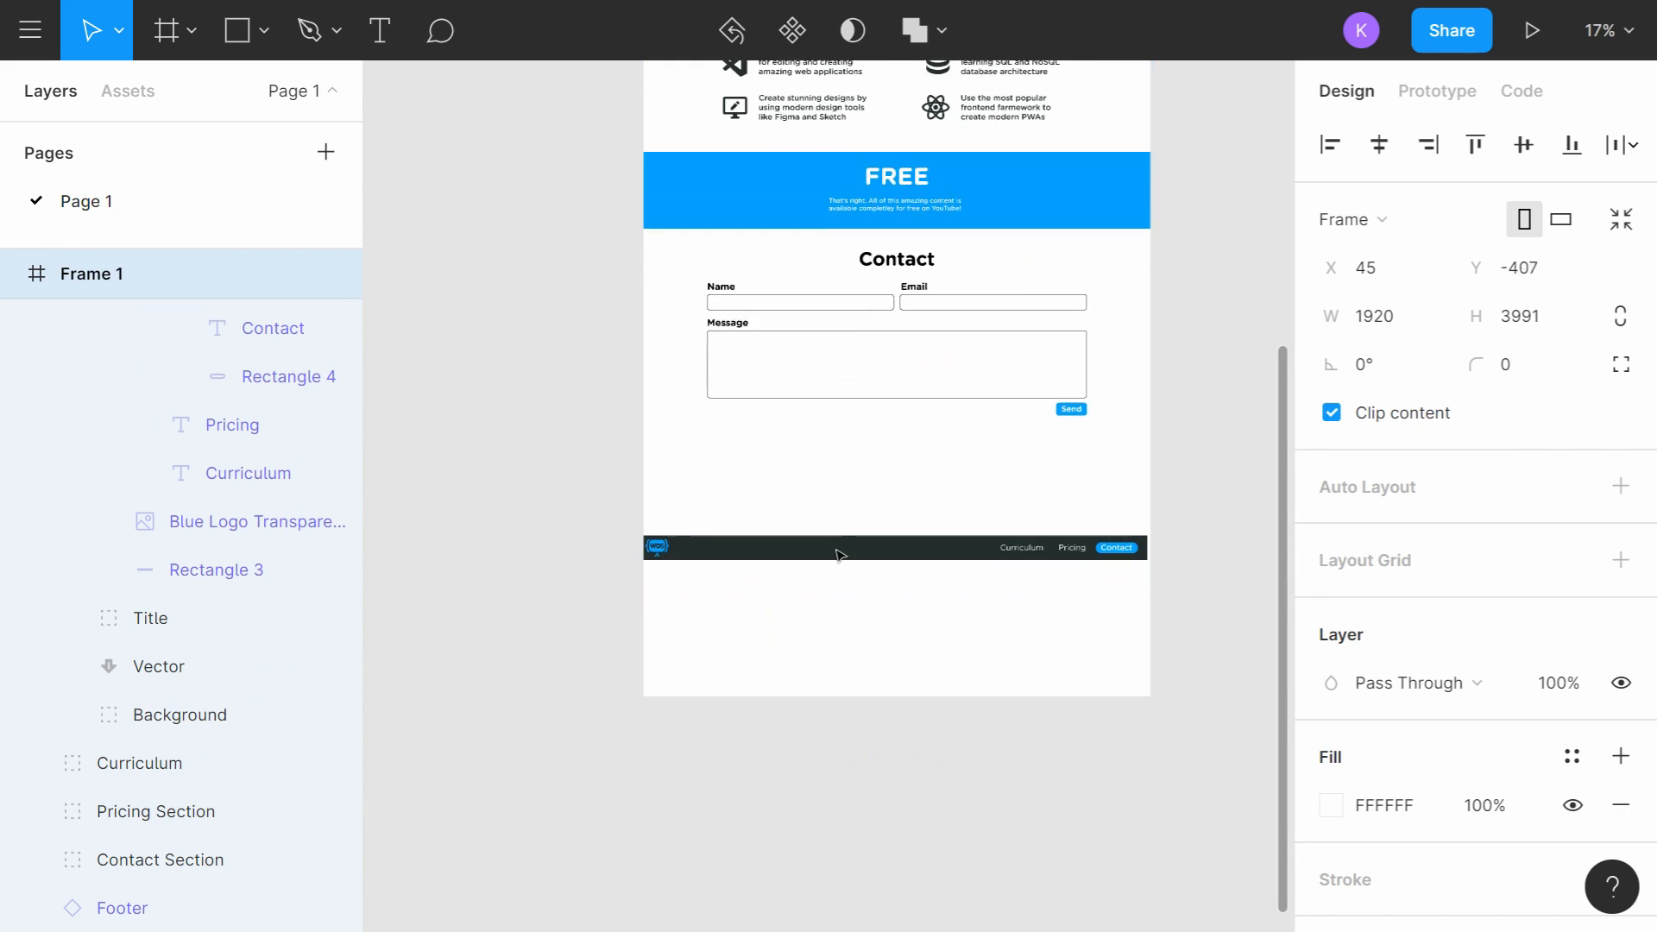
{"action": "left_click_drag", "start_coordinate": [846, 539], "coordinate": [861, 447]}
Step: Raise the bottom edge of Frame 1 to the Footer's lower edge, giving a frame height of 3108
{"action": "scroll", "coordinate": [916, 602], "scroll_direction": "down", "scroll_amount": 3, "text": "ctrl"}
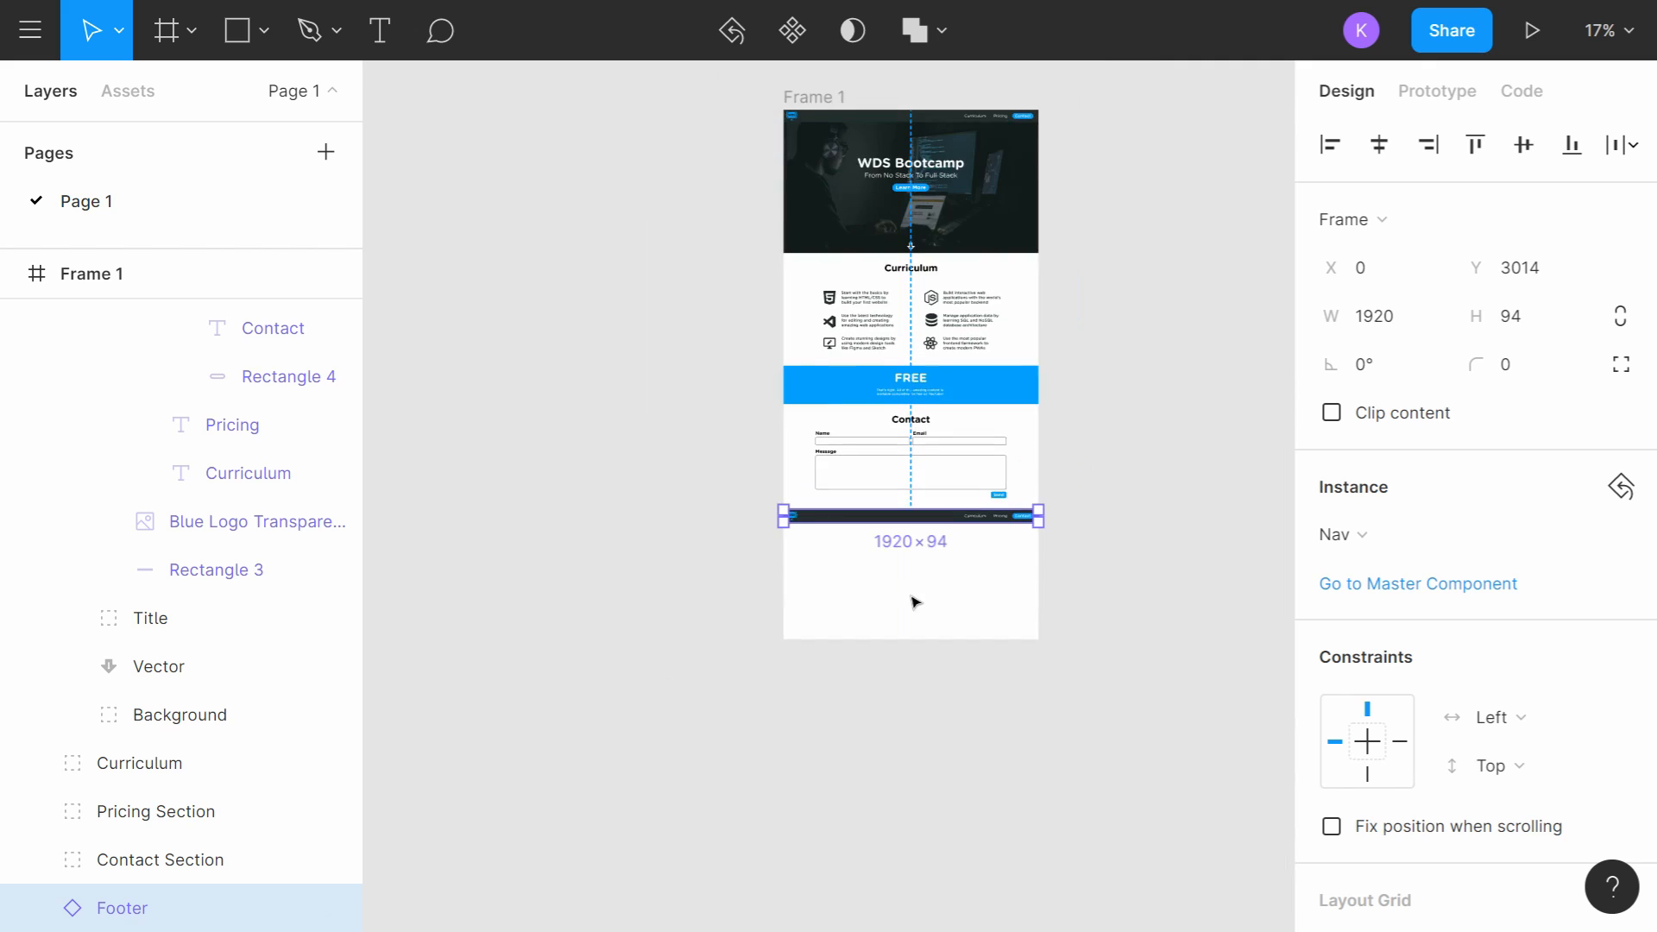
{"action": "left_click", "coordinate": [874, 678]}
{"action": "left_click_drag", "start_coordinate": [874, 678], "coordinate": [900, 566]}
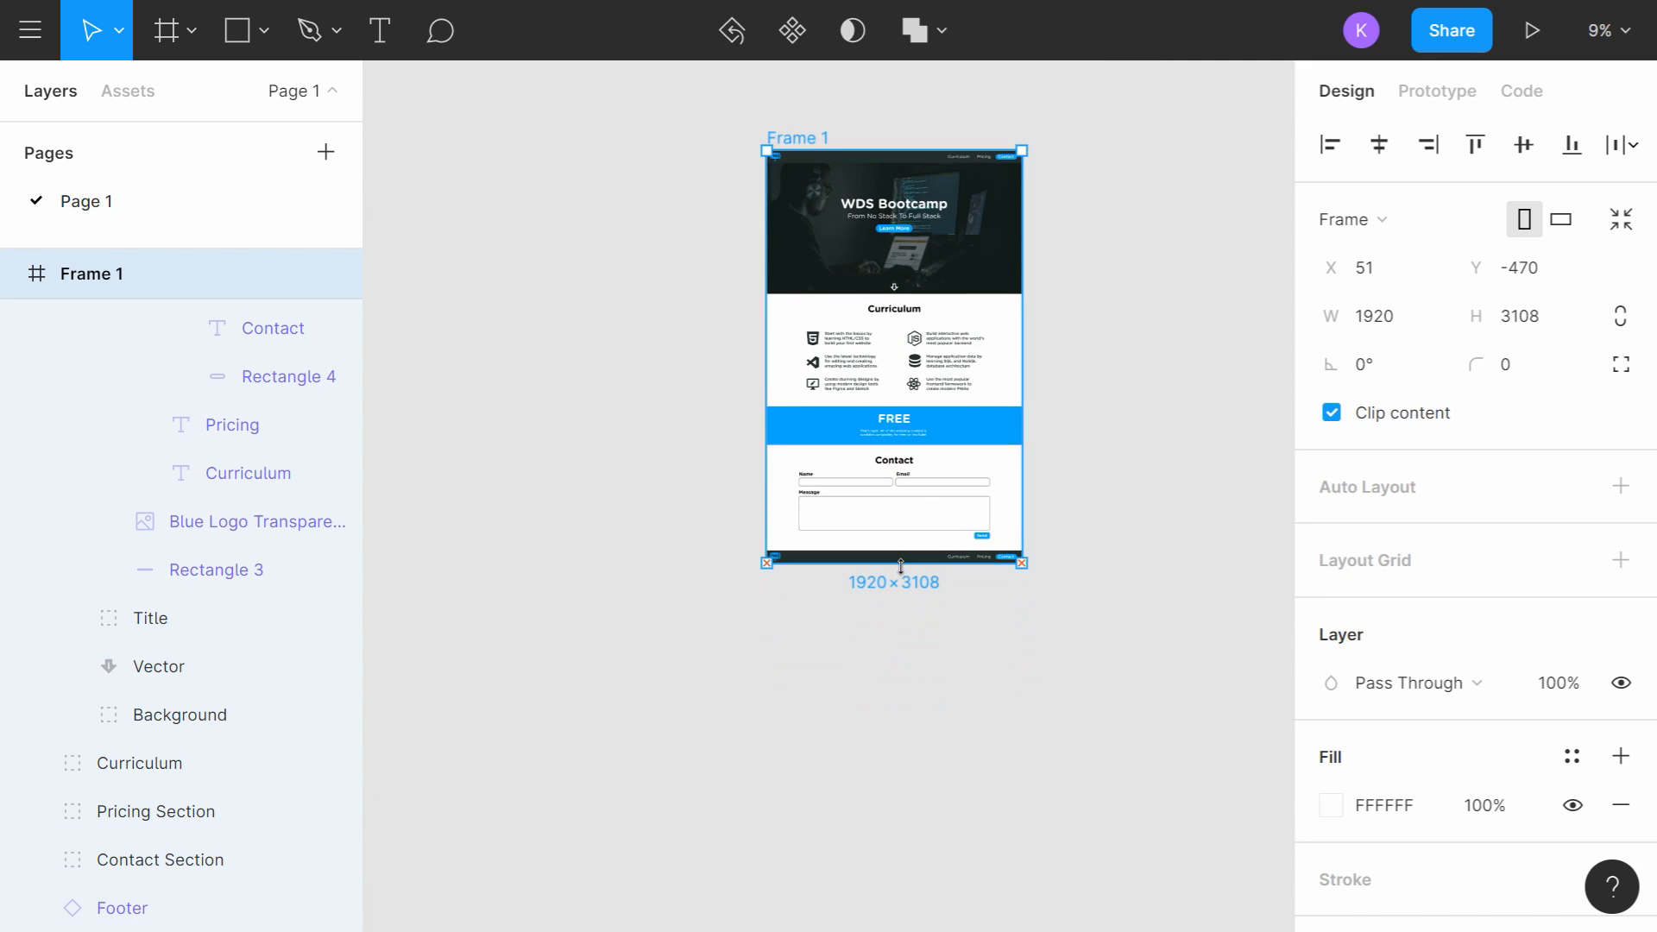
{"action": "scroll", "coordinate": [954, 631], "scroll_direction": "up", "scroll_amount": 3, "text": "ctrl"}
{"action": "left_click", "coordinate": [1176, 489]}
{"action": "left_click_drag", "start_coordinate": [1168, 373], "coordinate": [1157, 566]}
{"action": "left_click_drag", "start_coordinate": [1190, 407], "coordinate": [1163, 548]}
{"action": "scroll", "coordinate": [1191, 553], "scroll_direction": "down", "scroll_amount": 2, "text": "ctrl"}
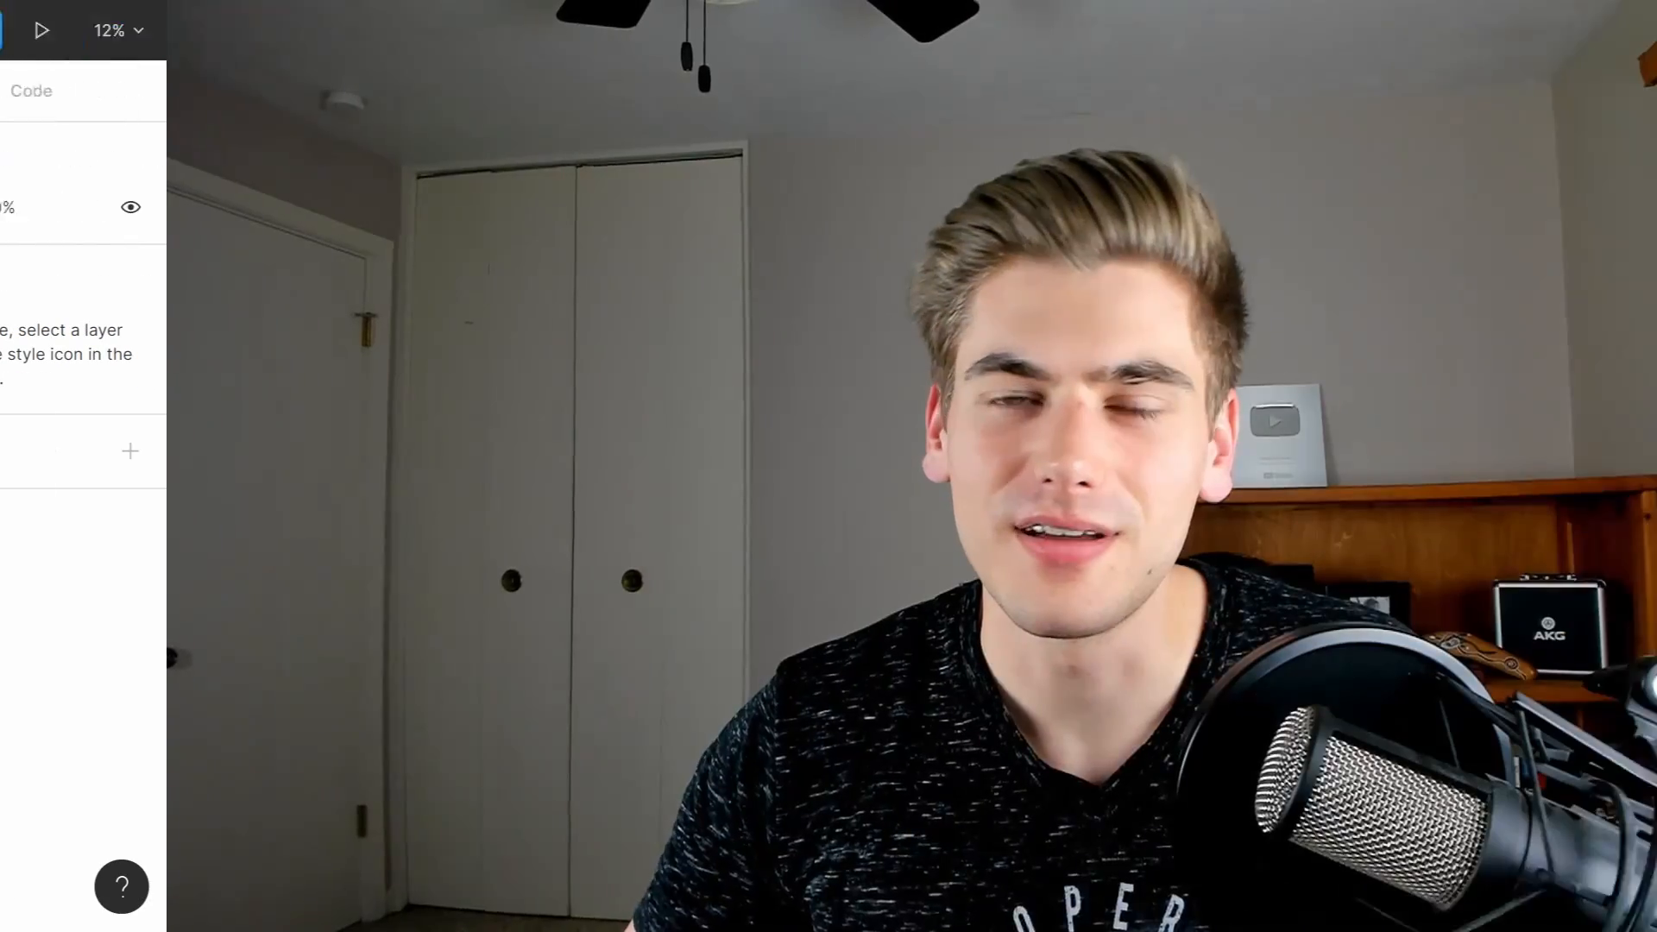